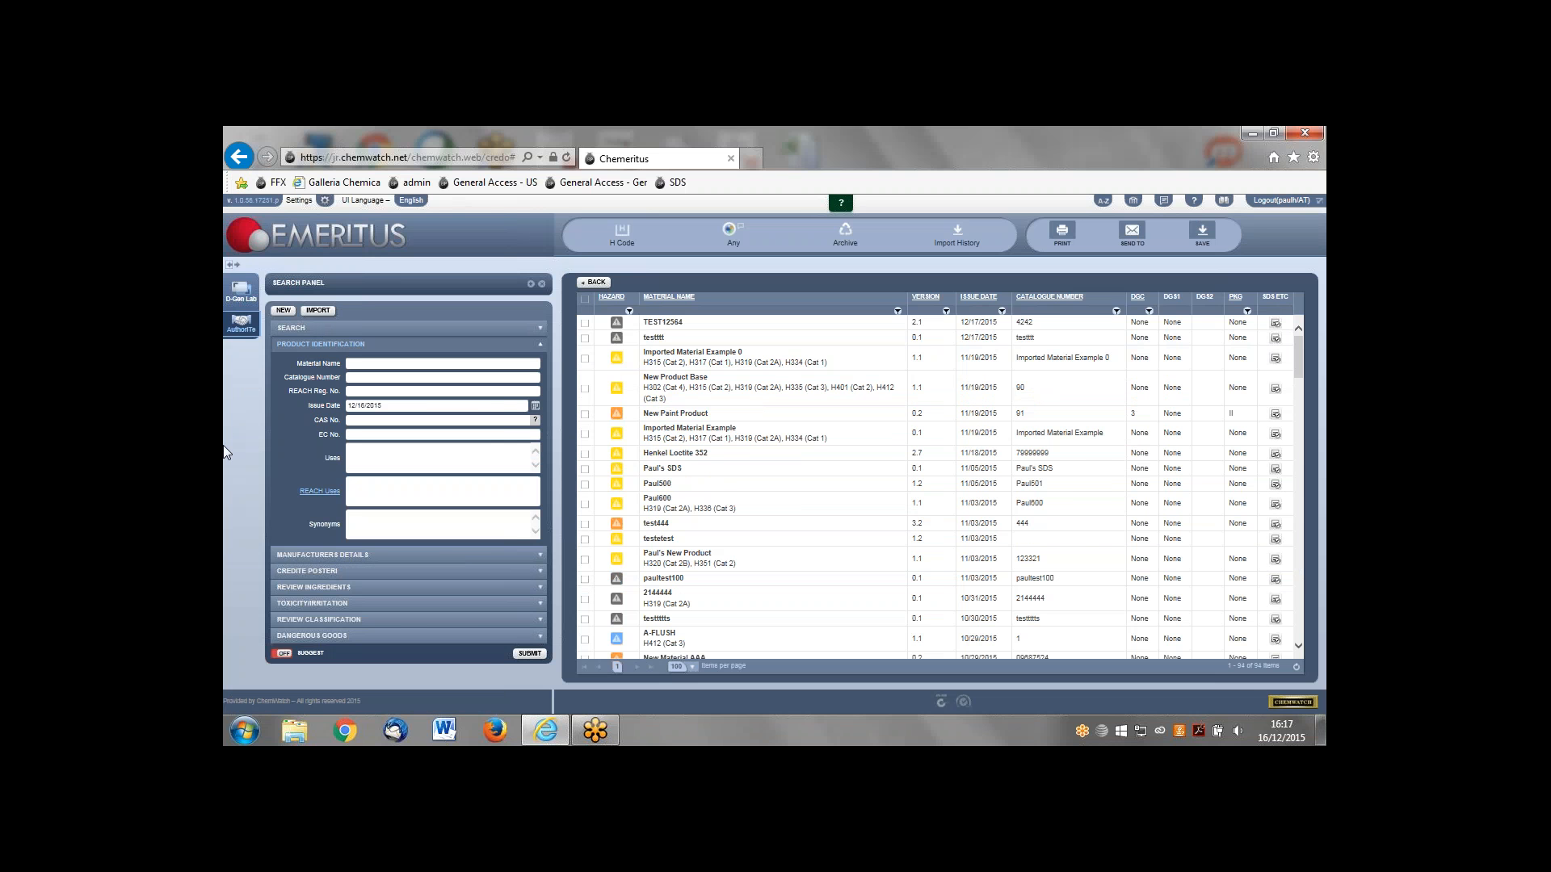
Step: Display the browser in full screen and look through the manufacturer details, search and product identification sections
key("F11")
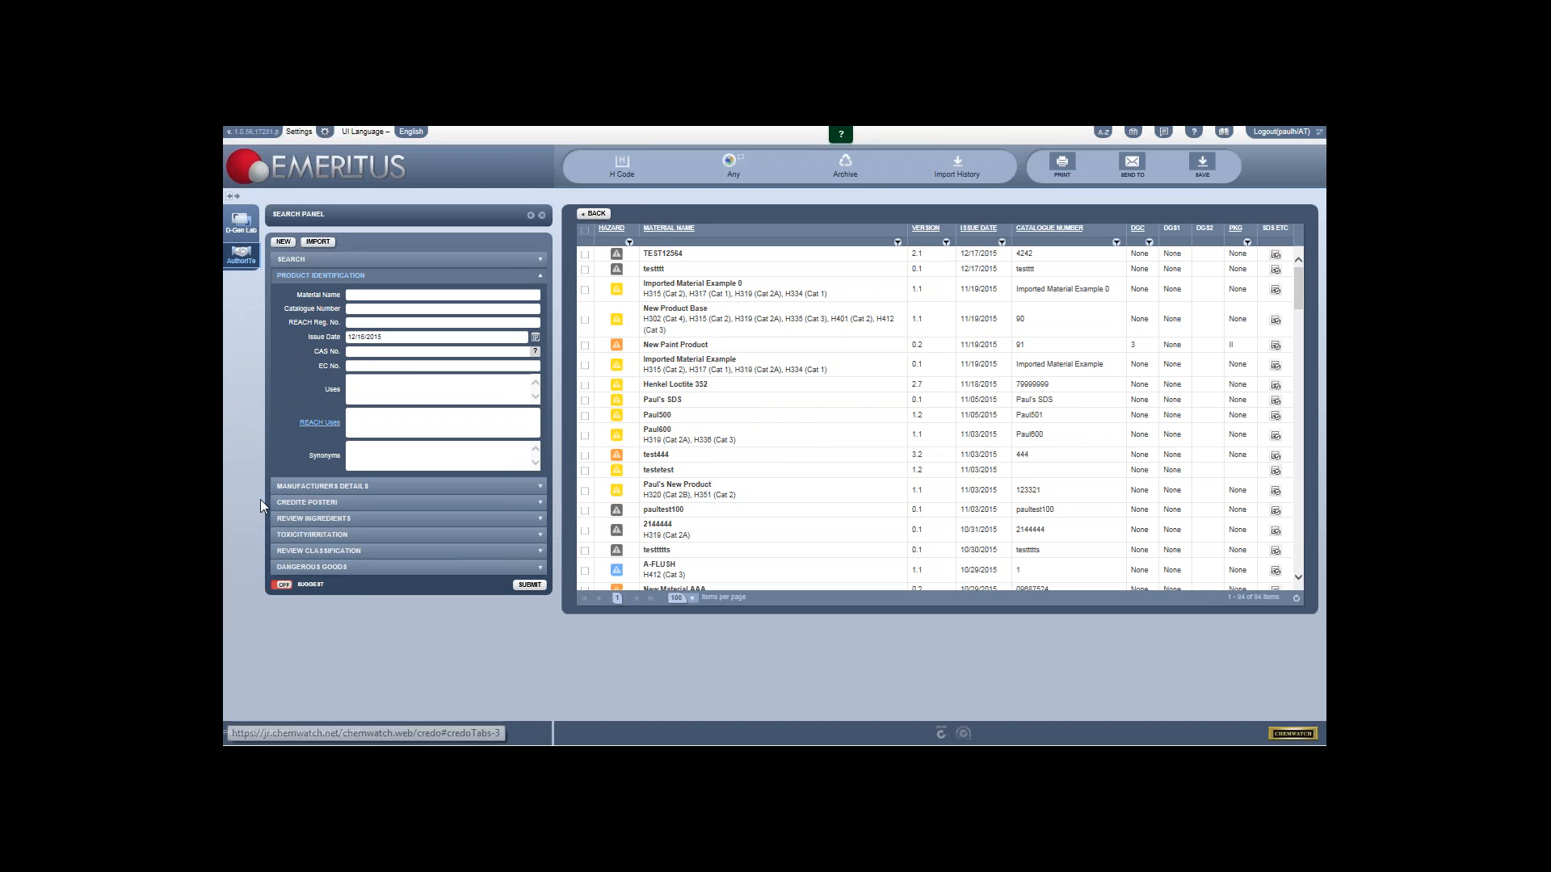
left_click(315, 487)
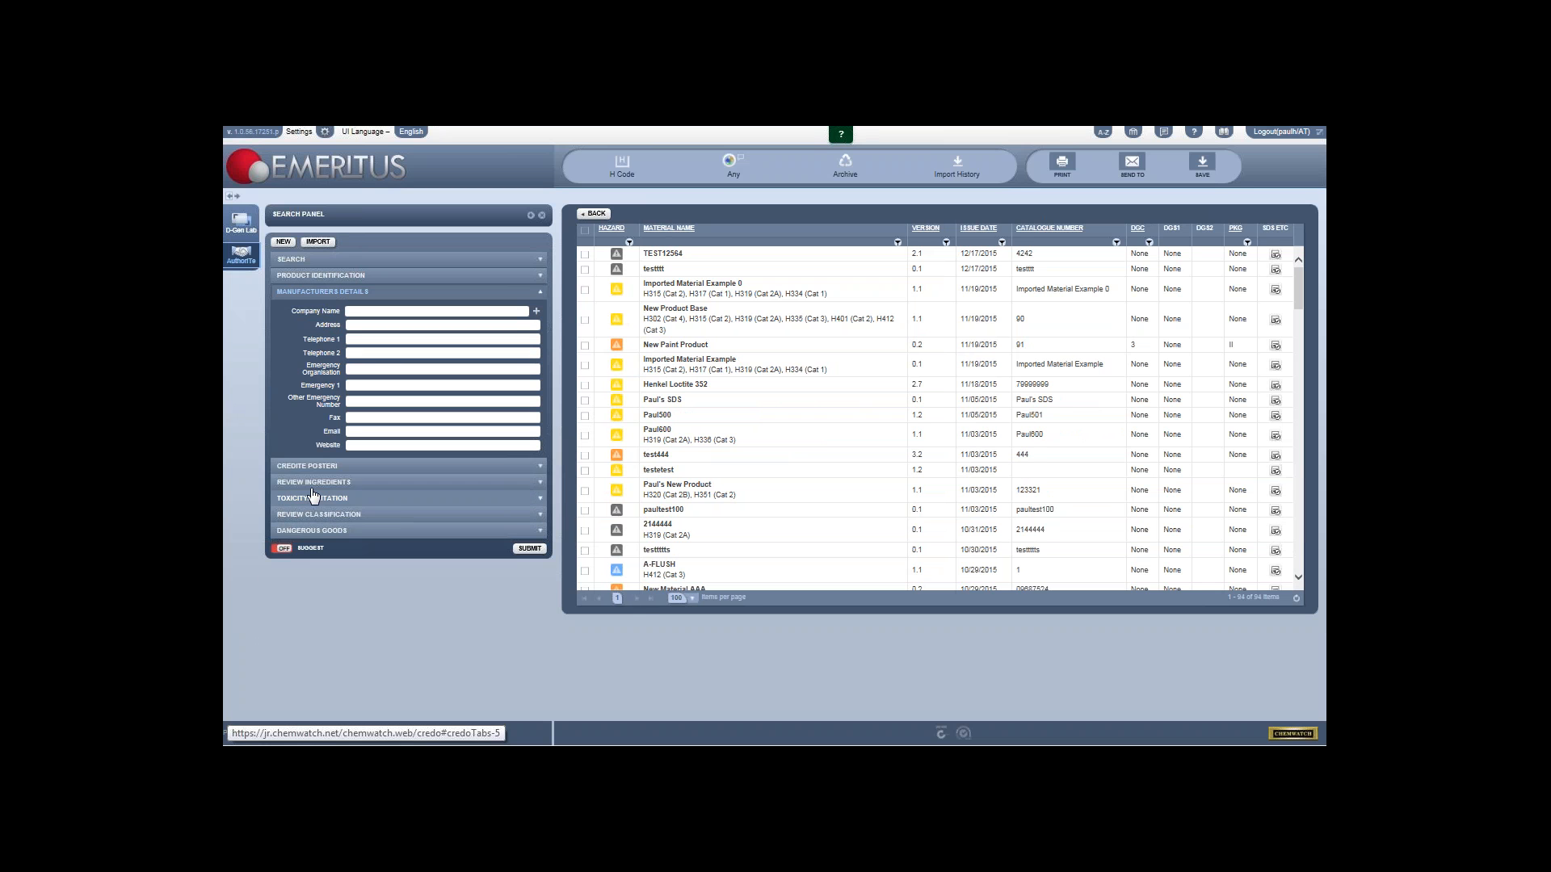
left_click(344, 265)
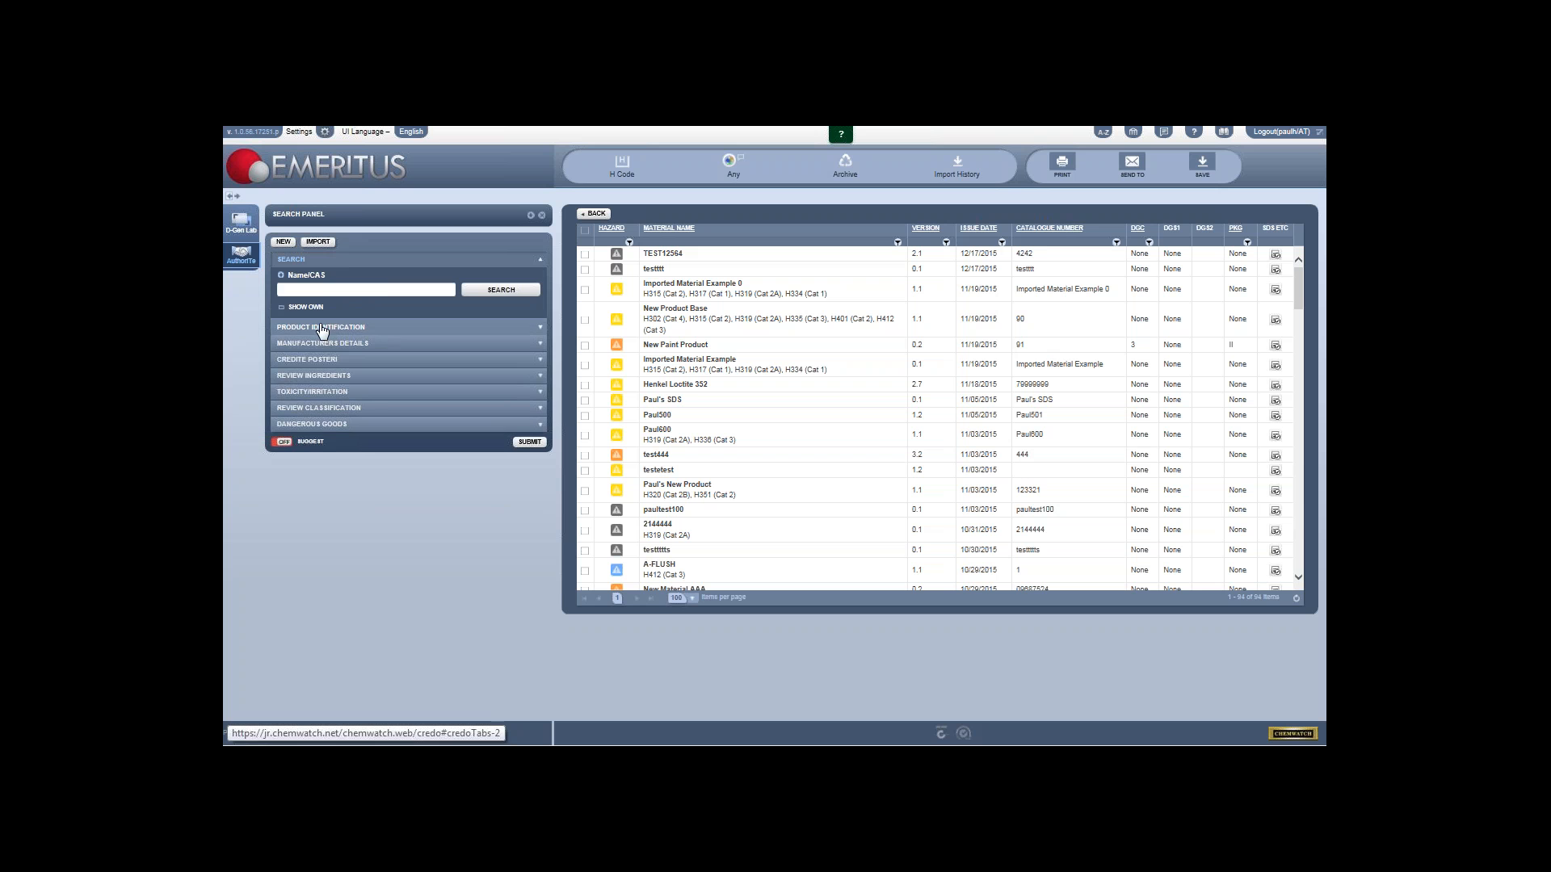
left_click(329, 330)
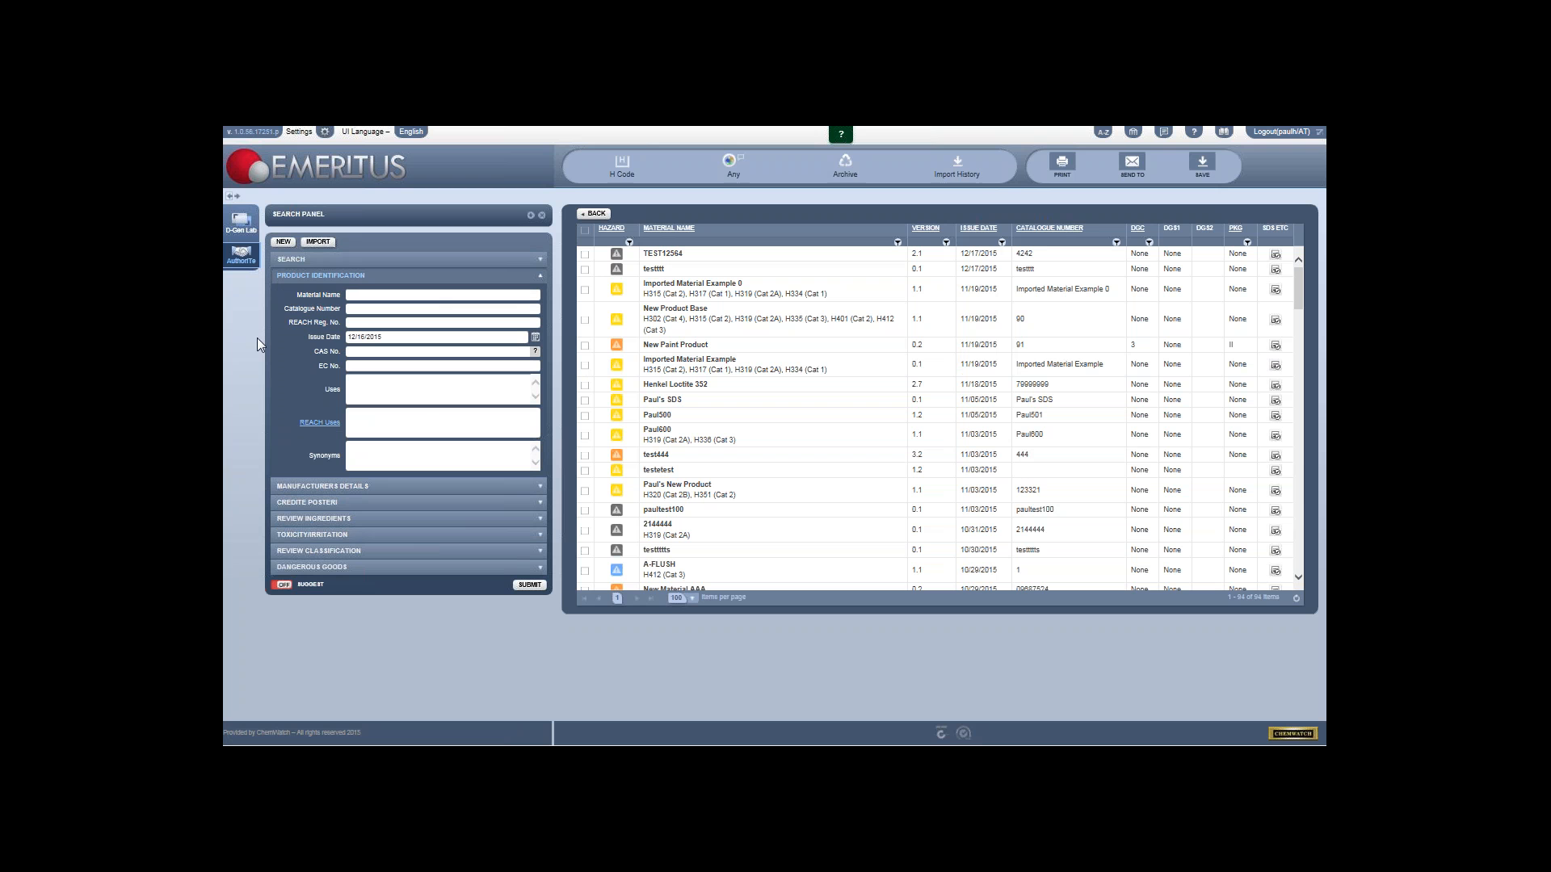
Step: Look through the available interface languages and close the list without choosing one
left_click(411, 132)
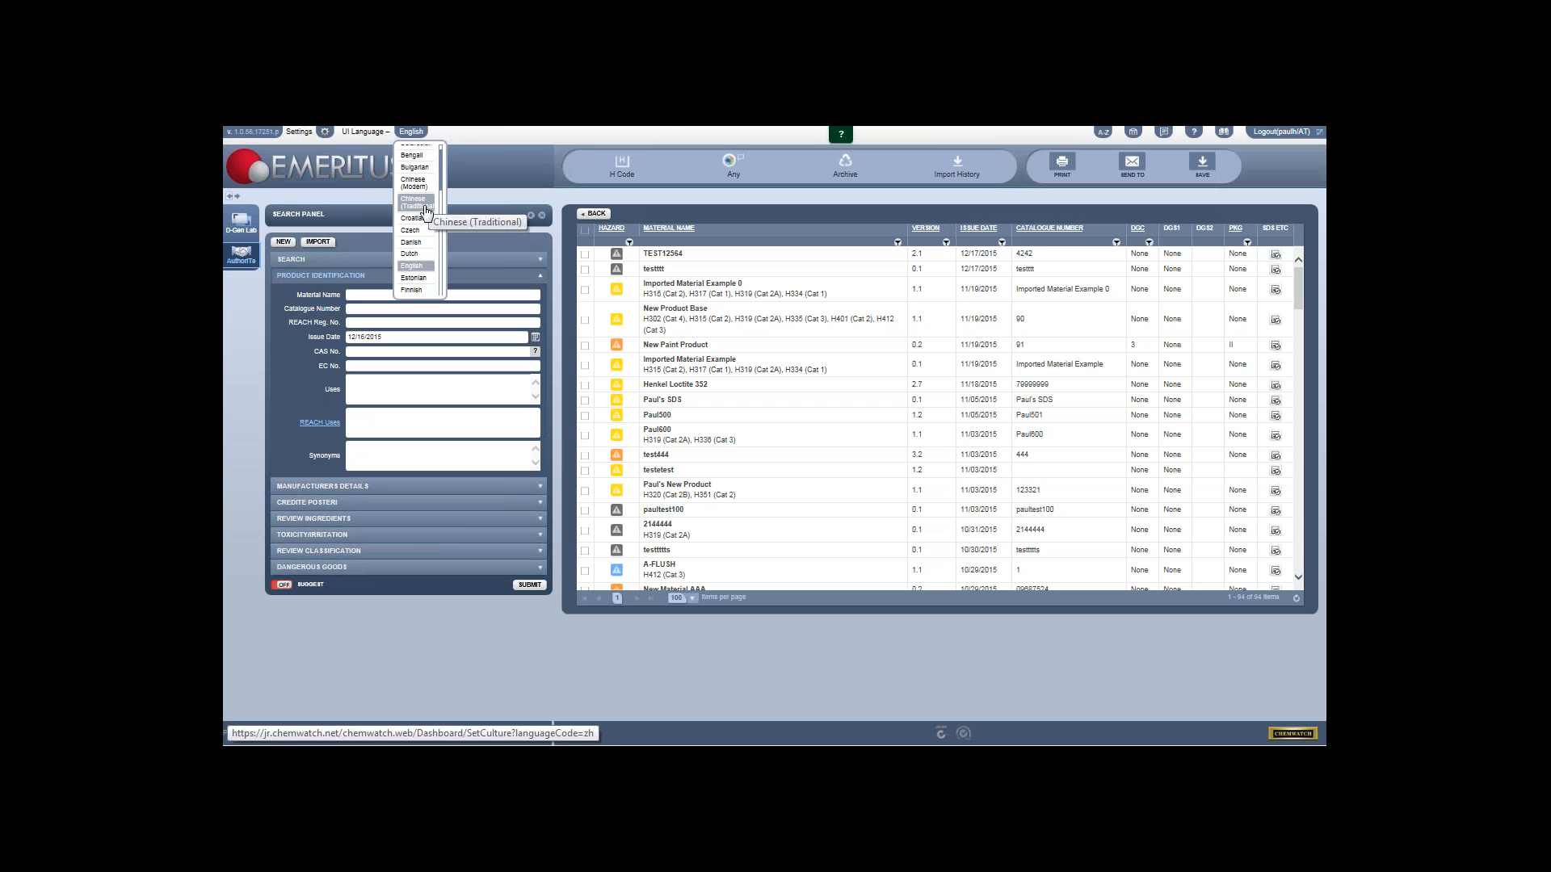
scroll(421, 219, "down", 3)
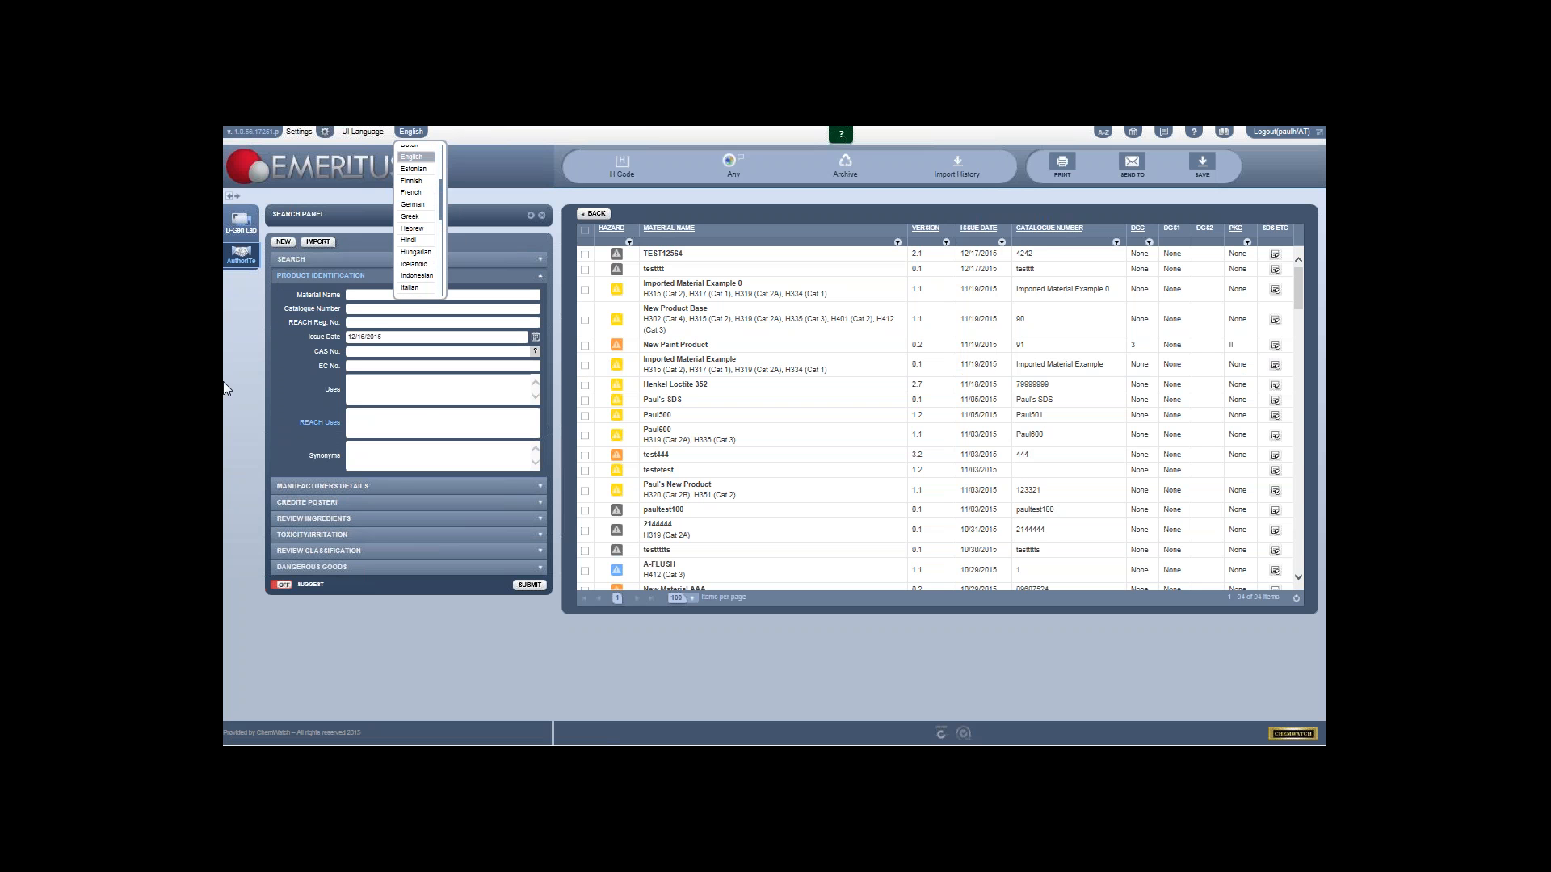
left_click(383, 139)
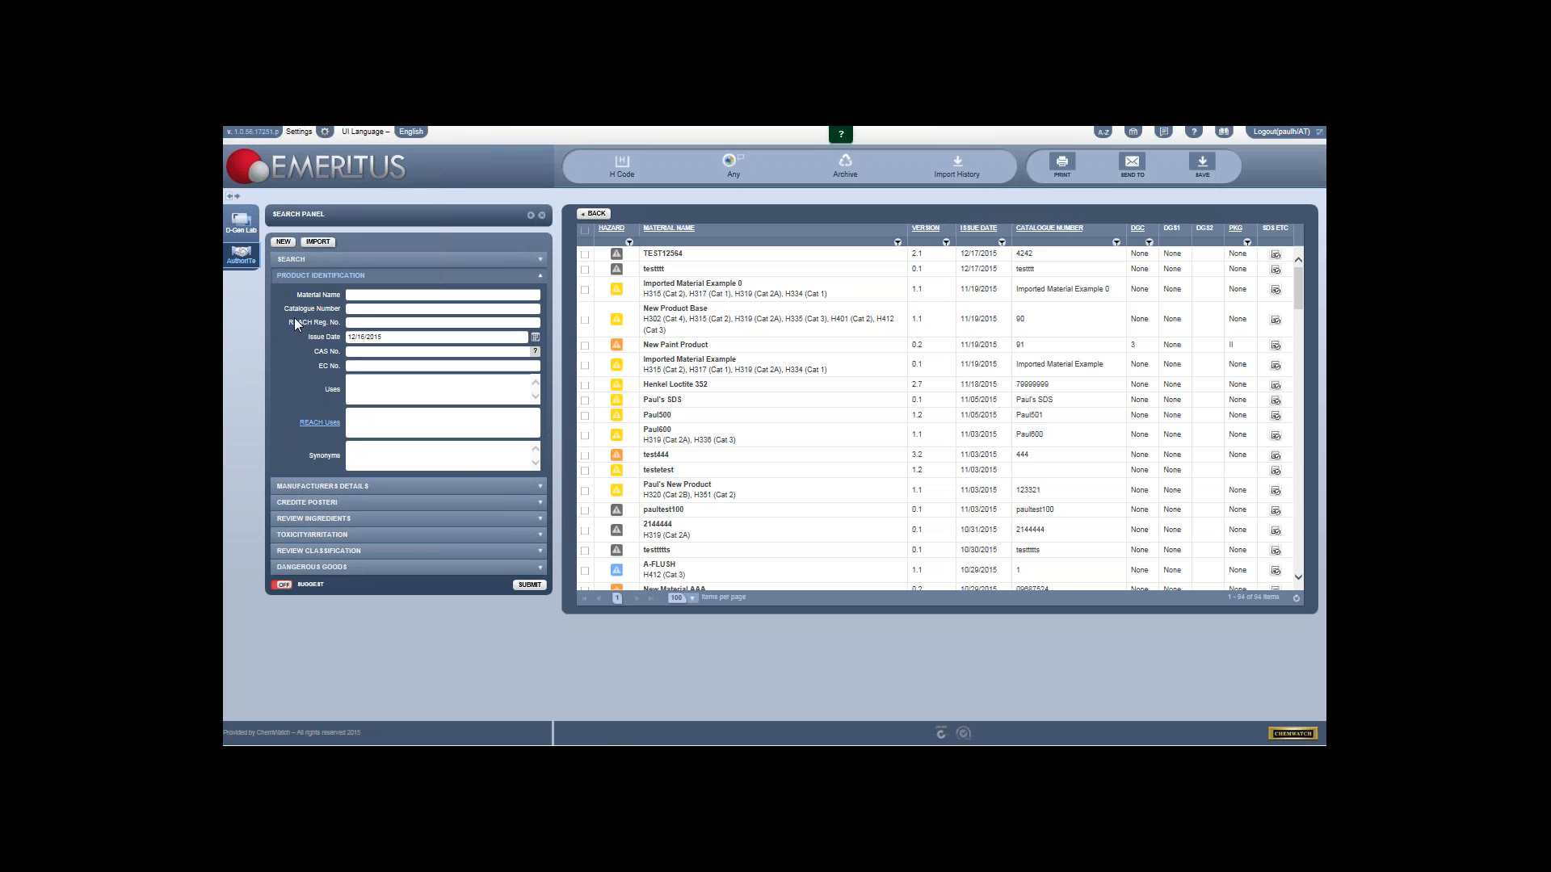
Step: Enter the material name Webinar product 4 and the catalogue number WP4 in the product identification
left_click(356, 296)
left_click(349, 353)
left_click(363, 322)
left_click(351, 351)
Step: Assign the REACH uses SU3 (Industrial uses) as sector of use and PC37 (Water treatment chemicals) as consumer product category, and save them
left_click(319, 422)
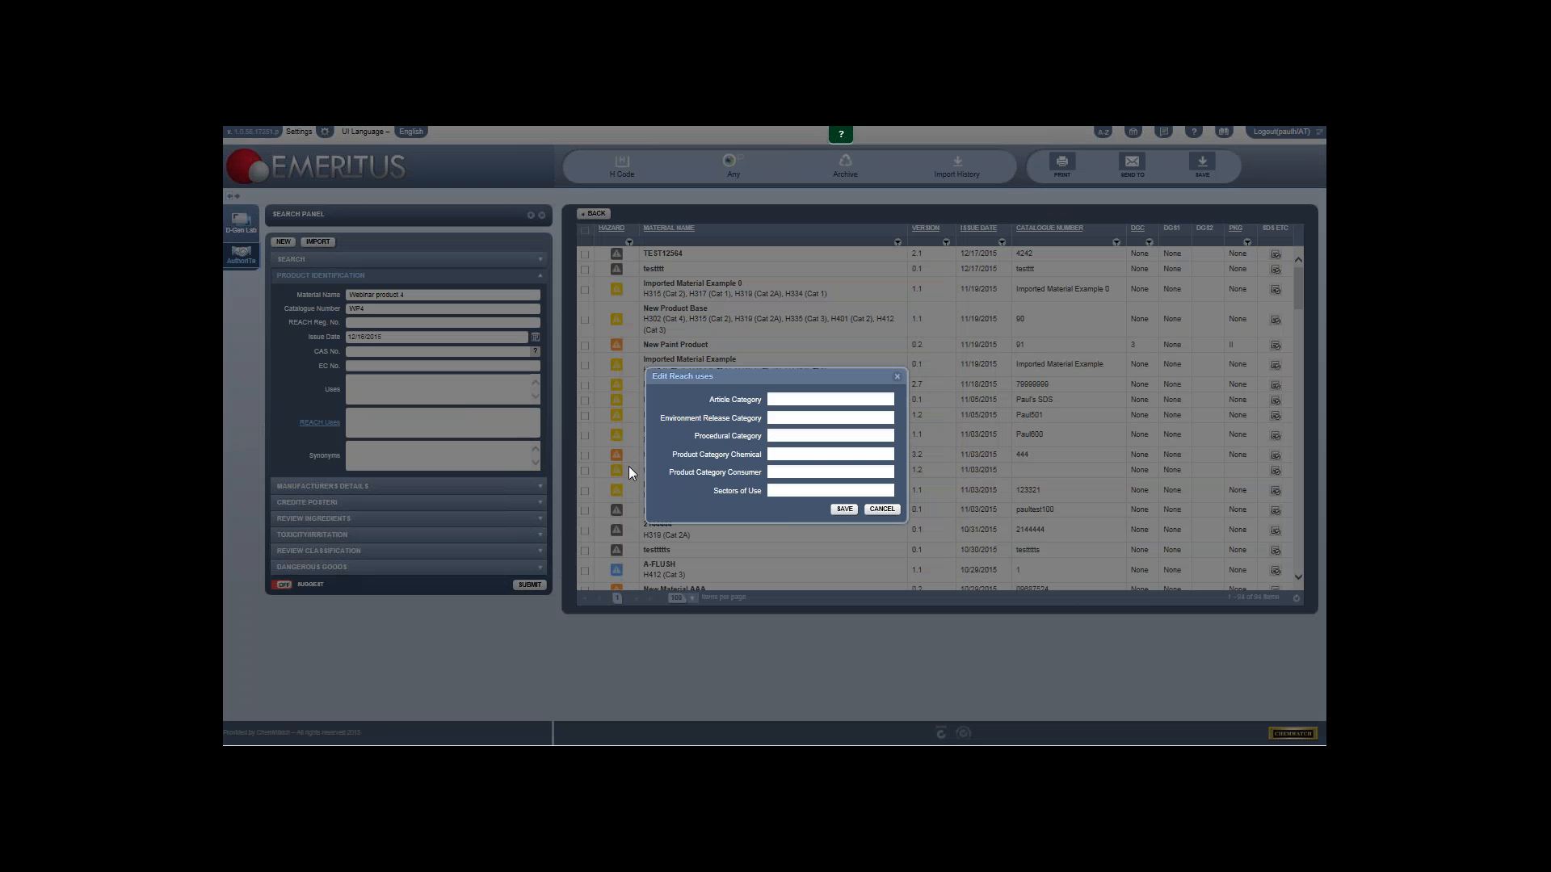
left_click(796, 491)
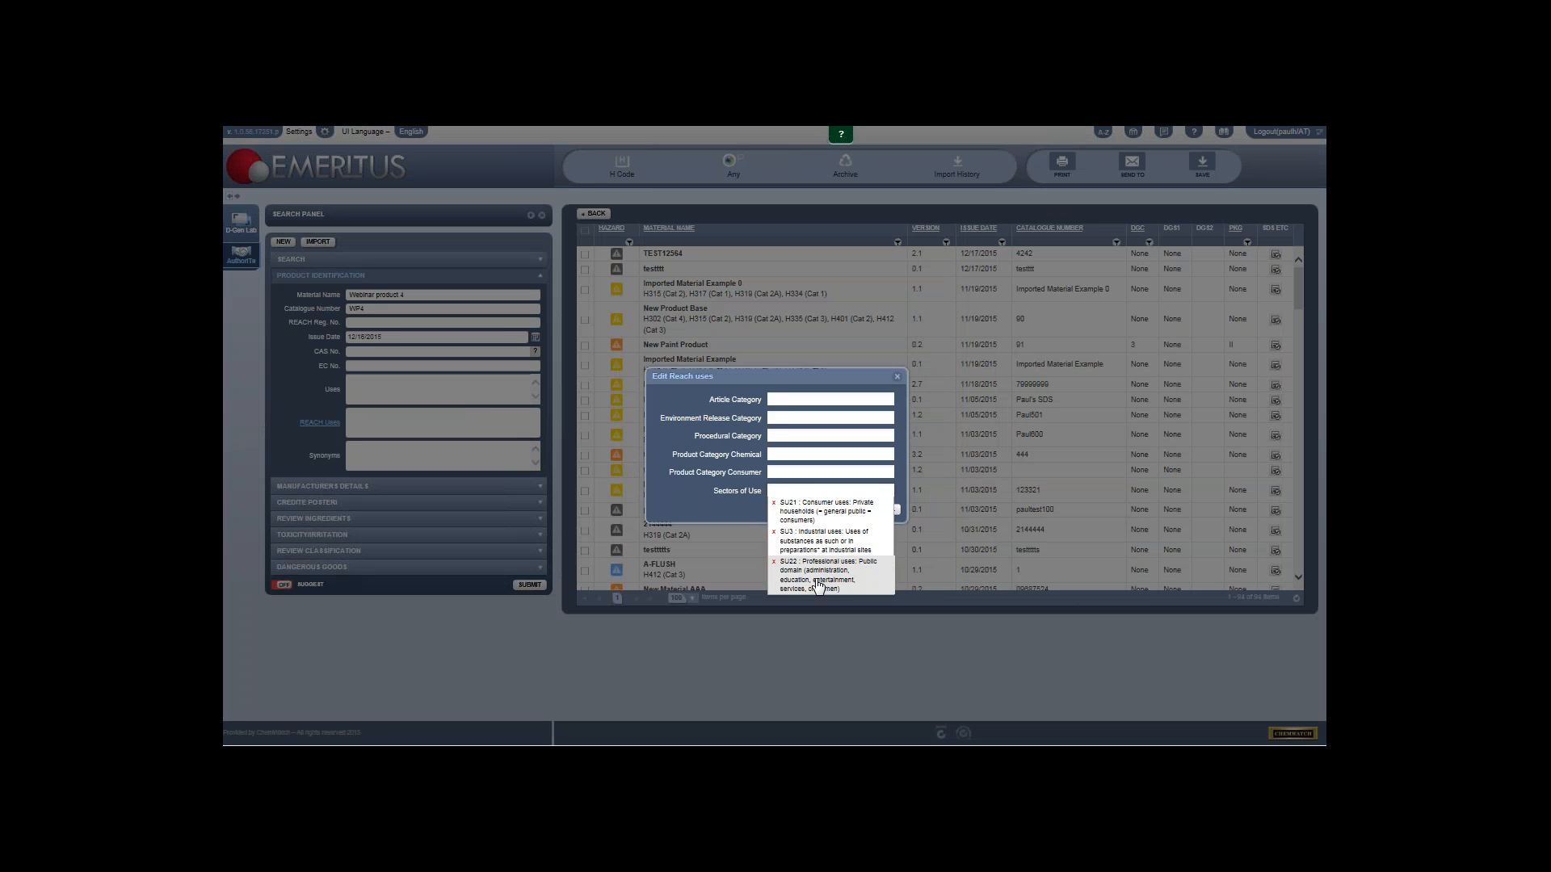
left_click(821, 540)
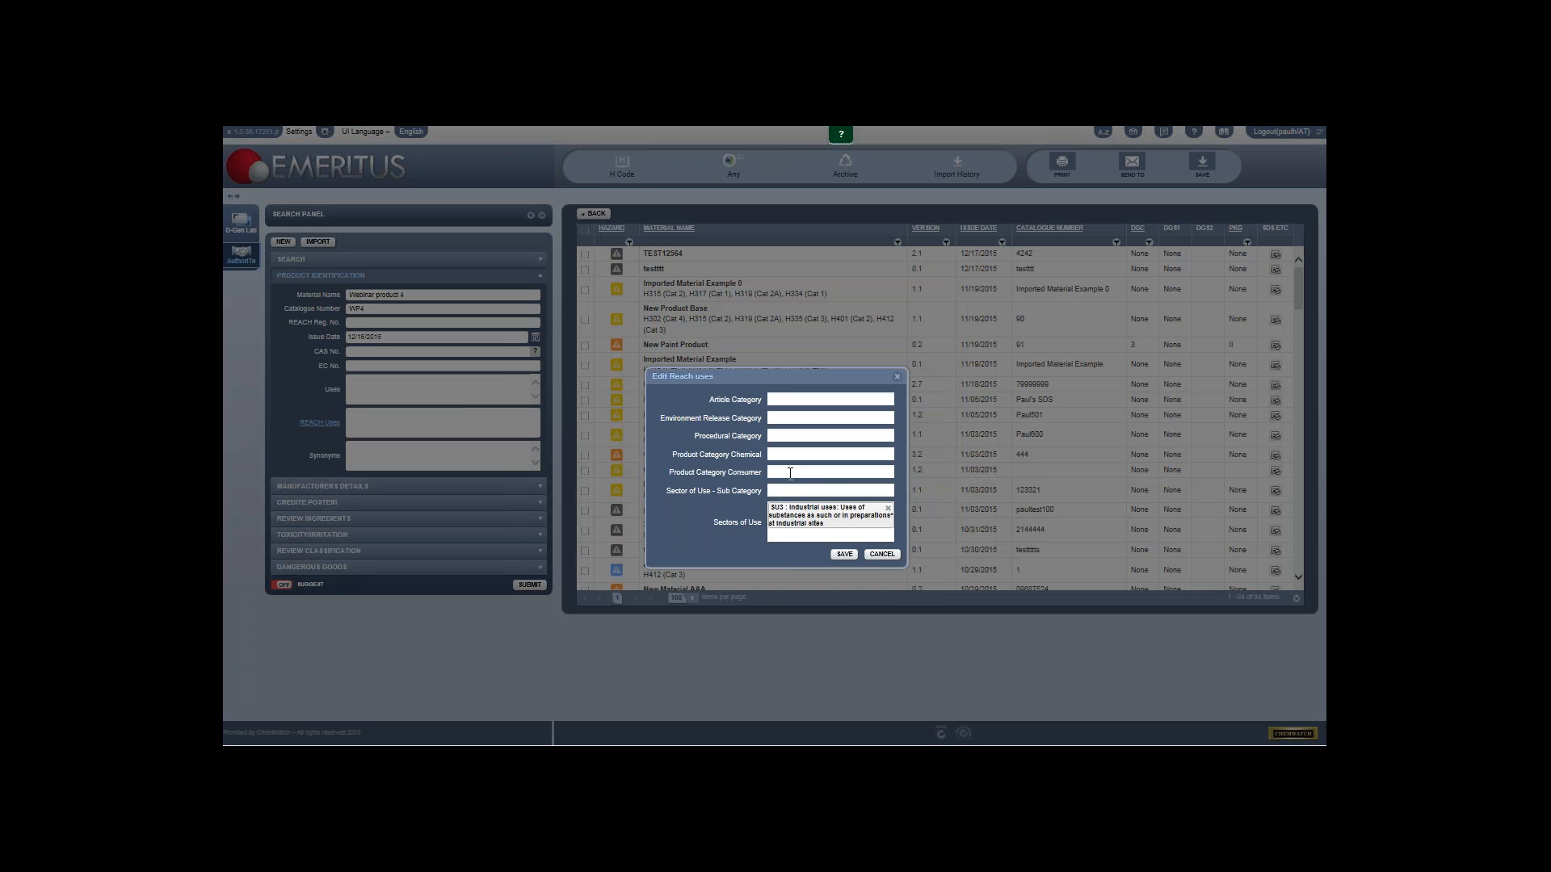
left_click(790, 473)
left_click_drag(889, 514, 890, 605)
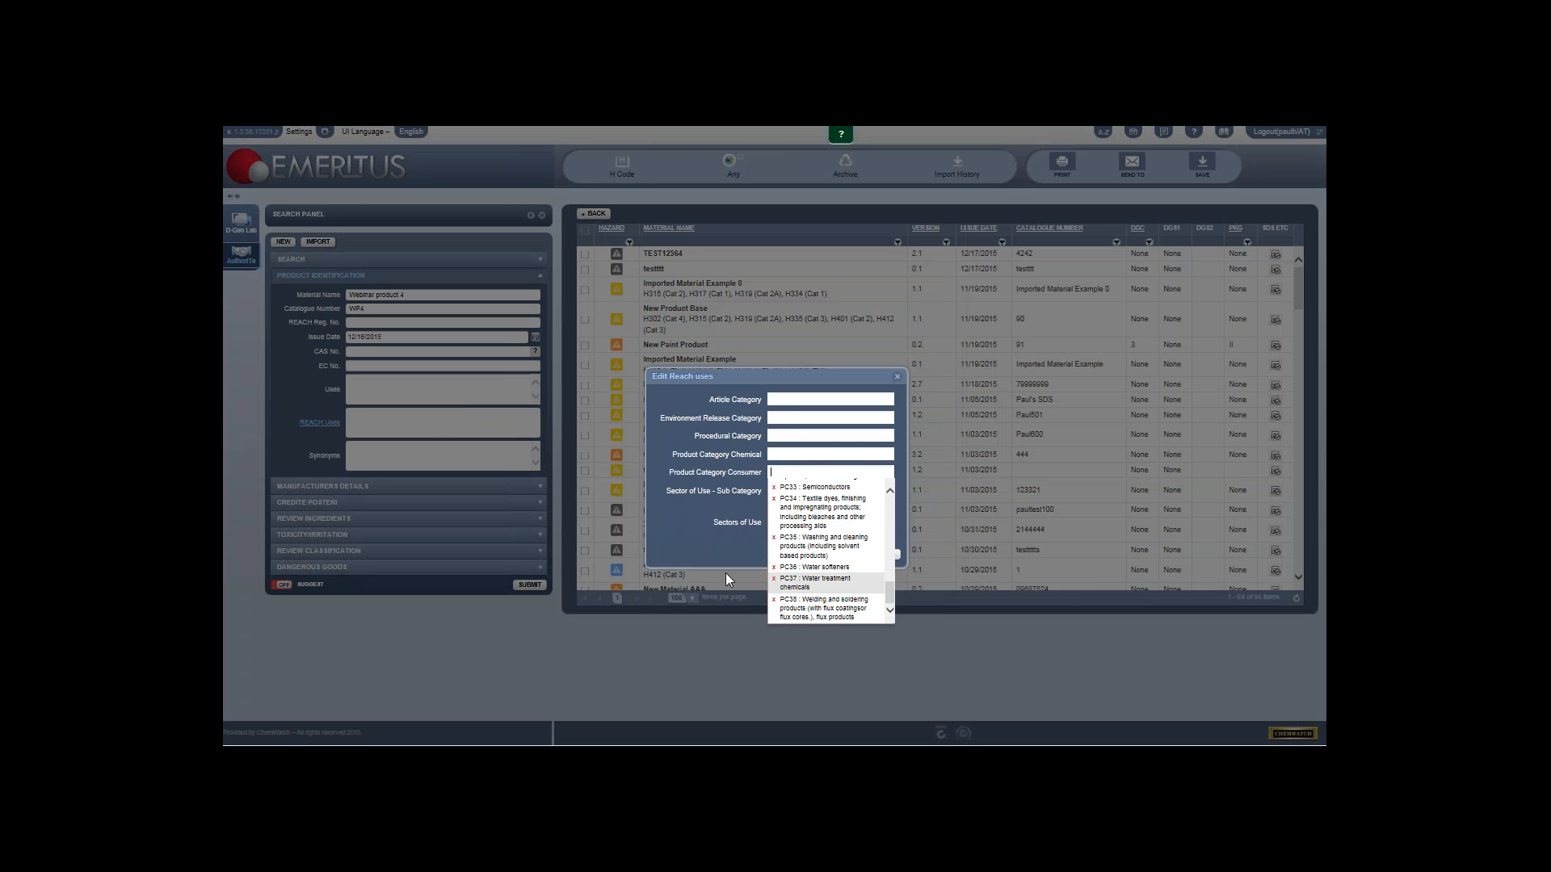
left_click(816, 582)
left_click(843, 565)
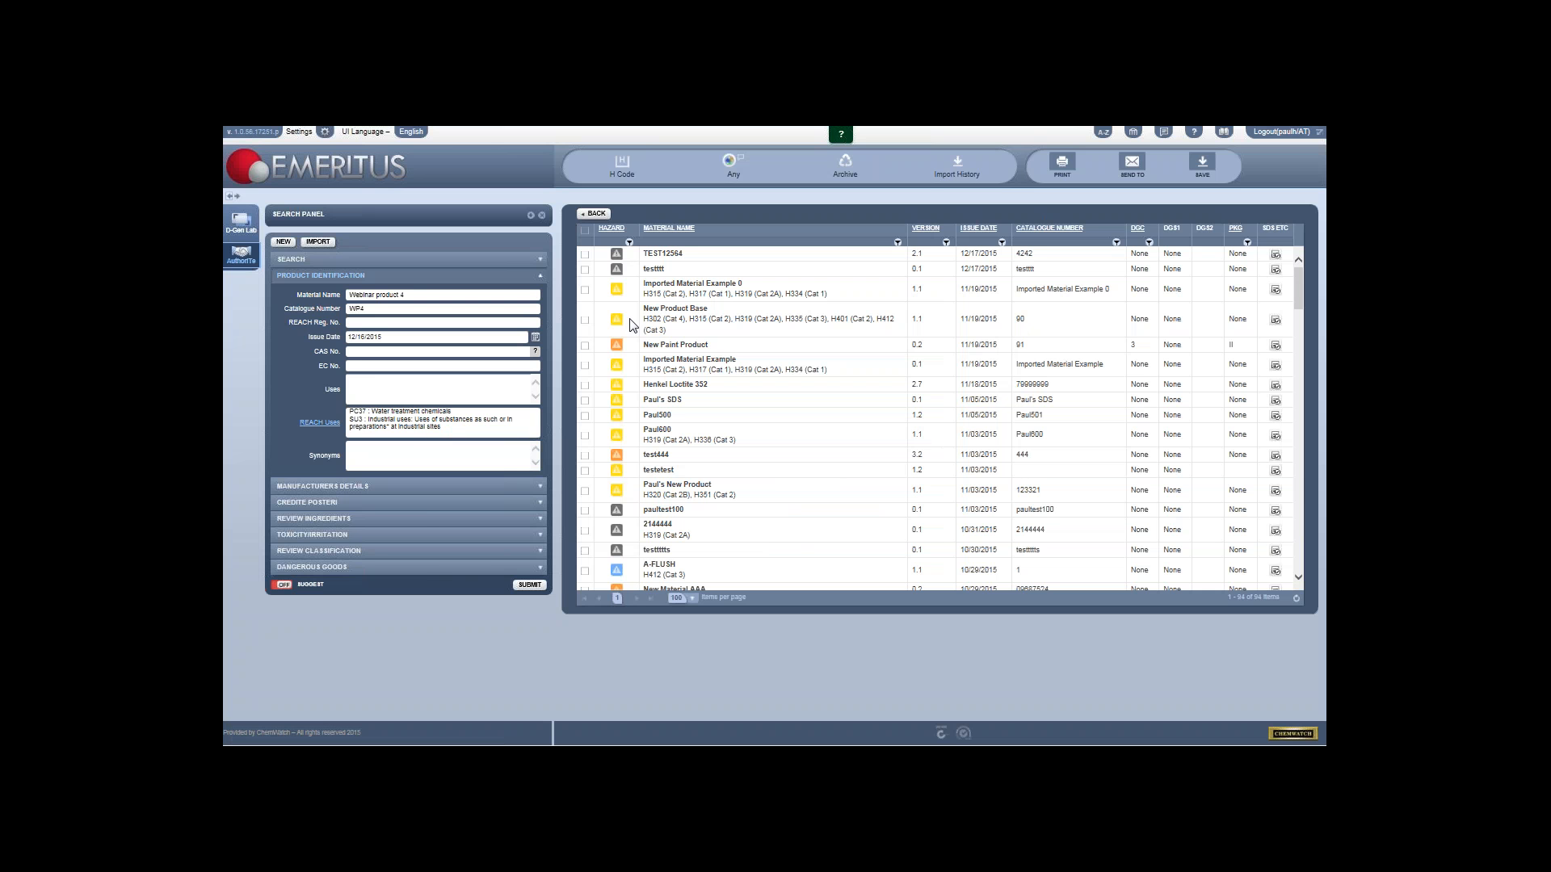
Step: Fill in the manufacturer's details by searching for the company's name and choosing its existing record
left_click(330, 487)
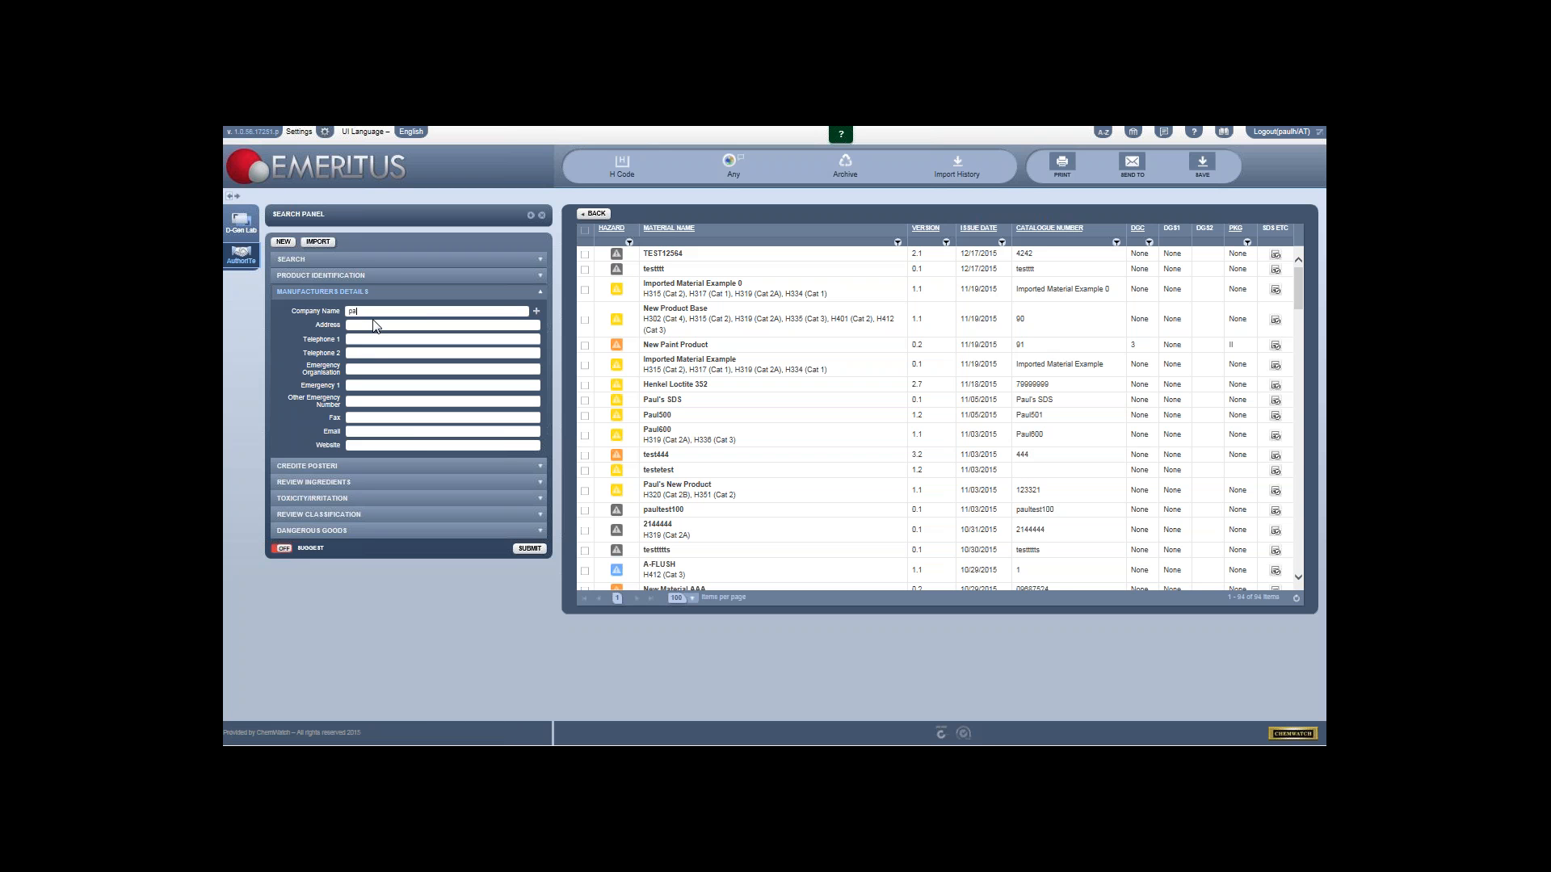
type("paul ")
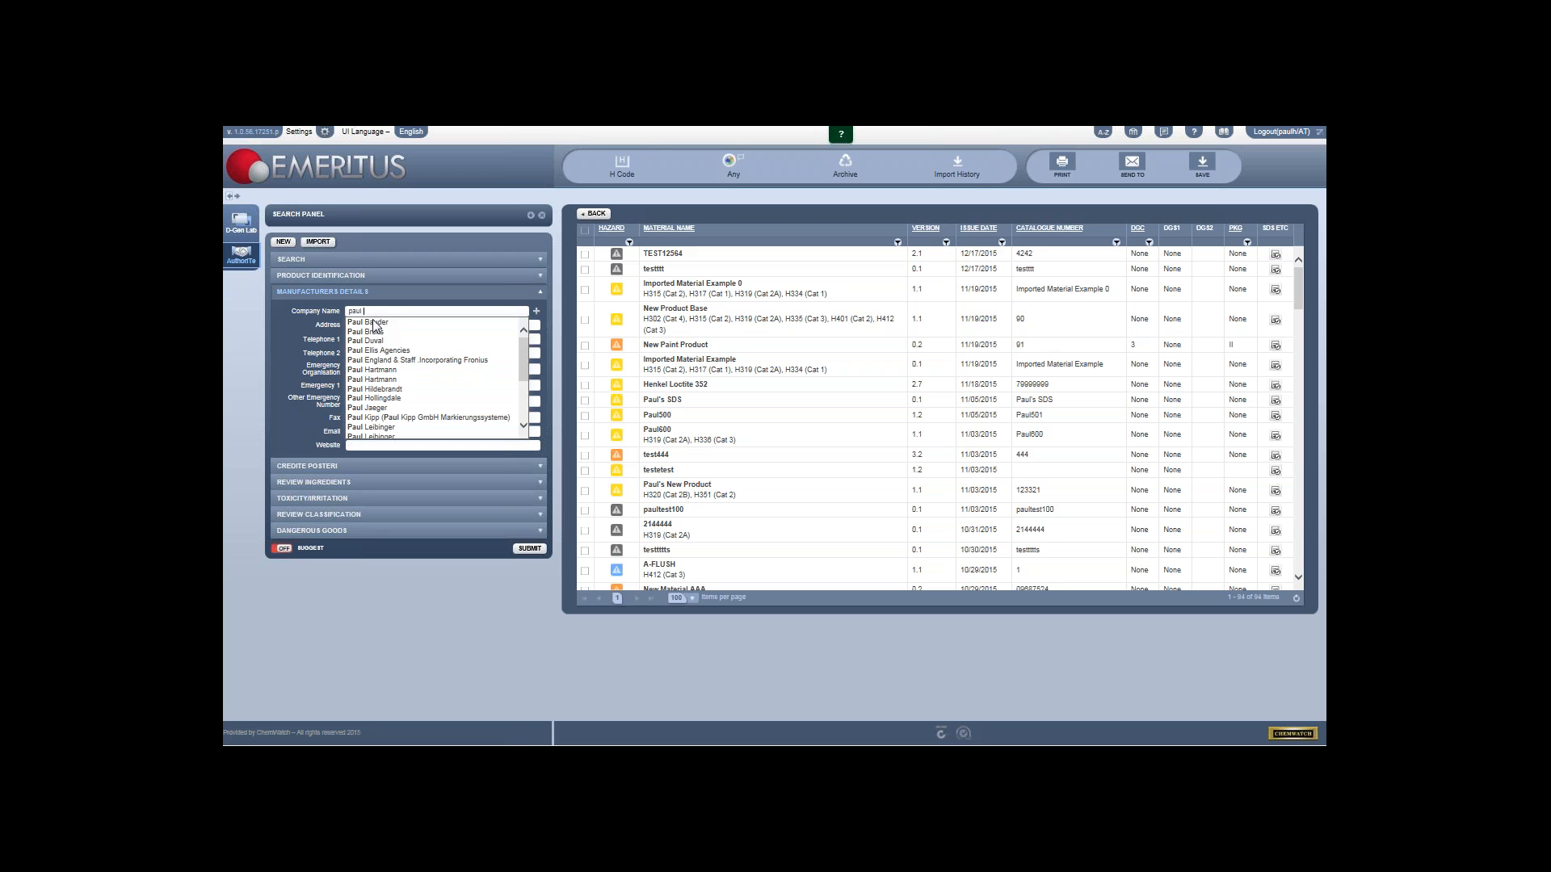
type("hol")
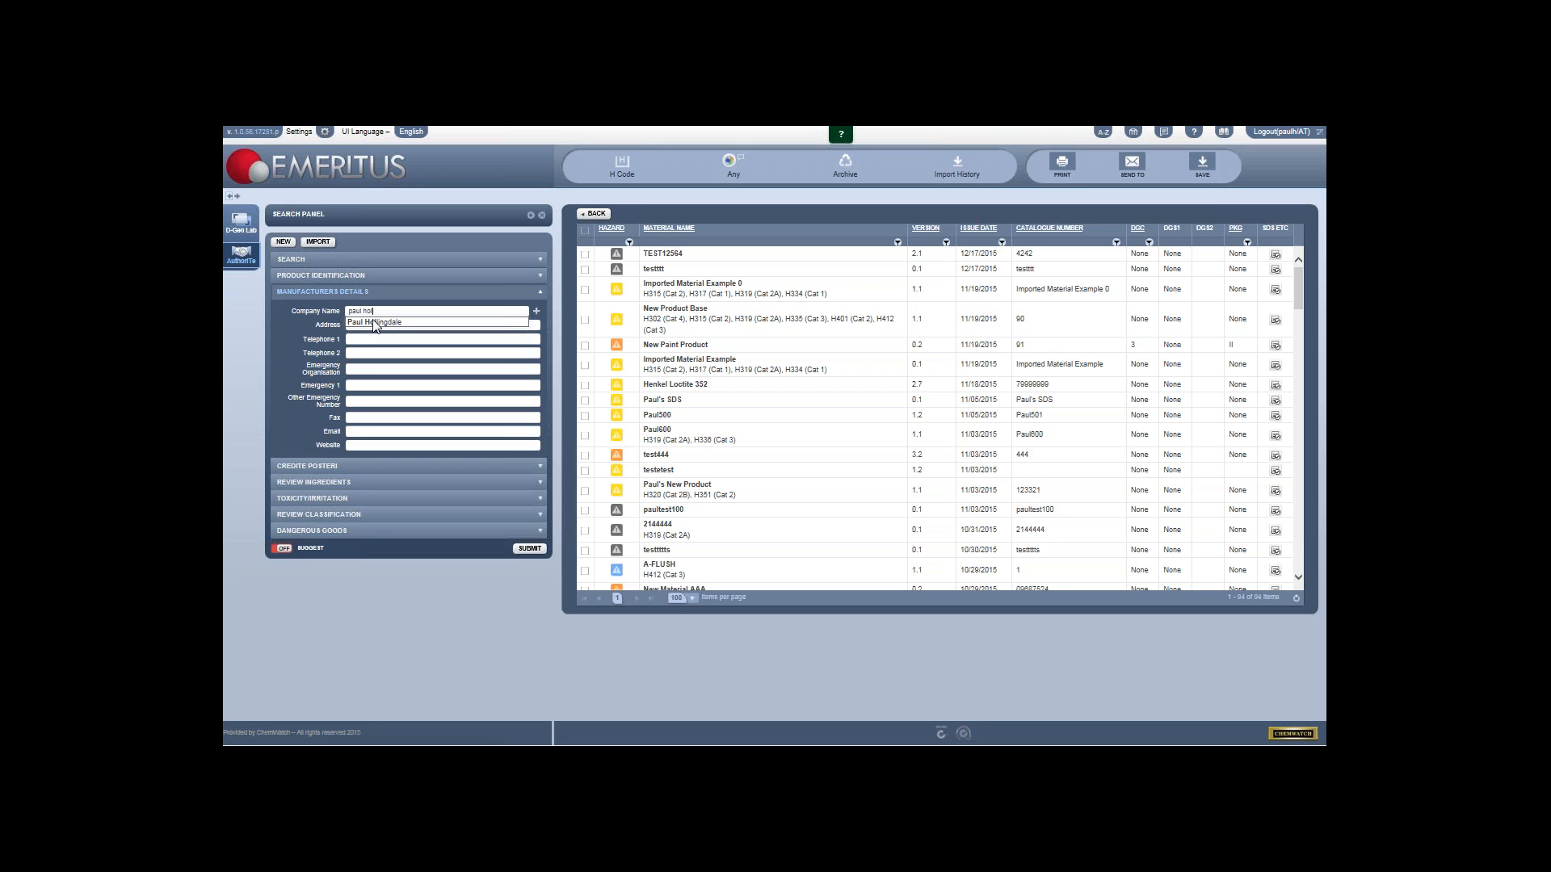
left_click(377, 323)
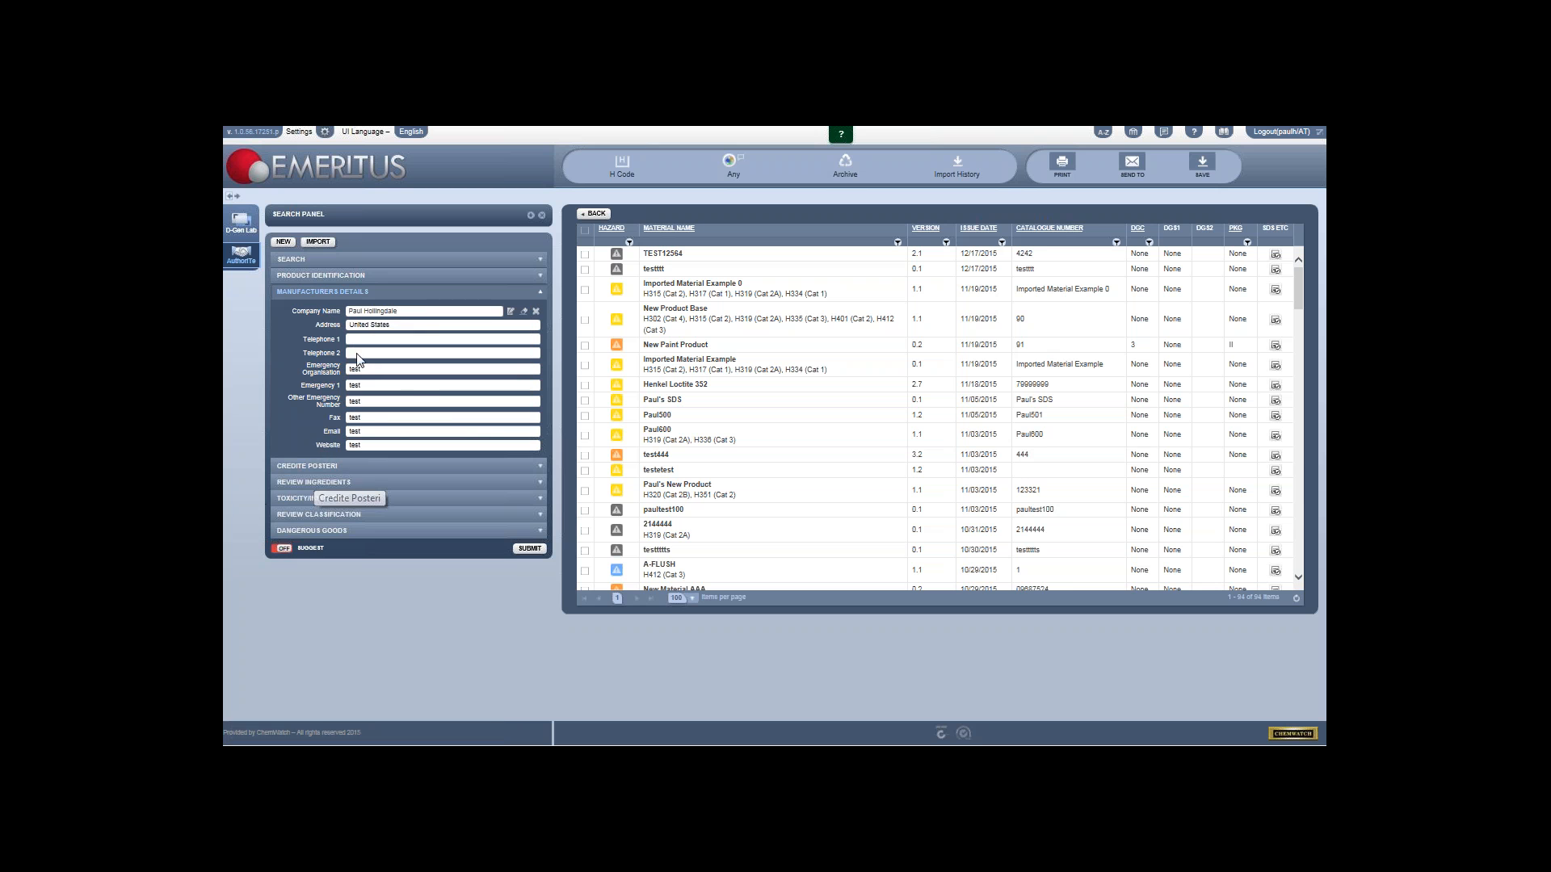
Step: Add water as the first ingredient with a proportion of <95 %
left_click(323, 466)
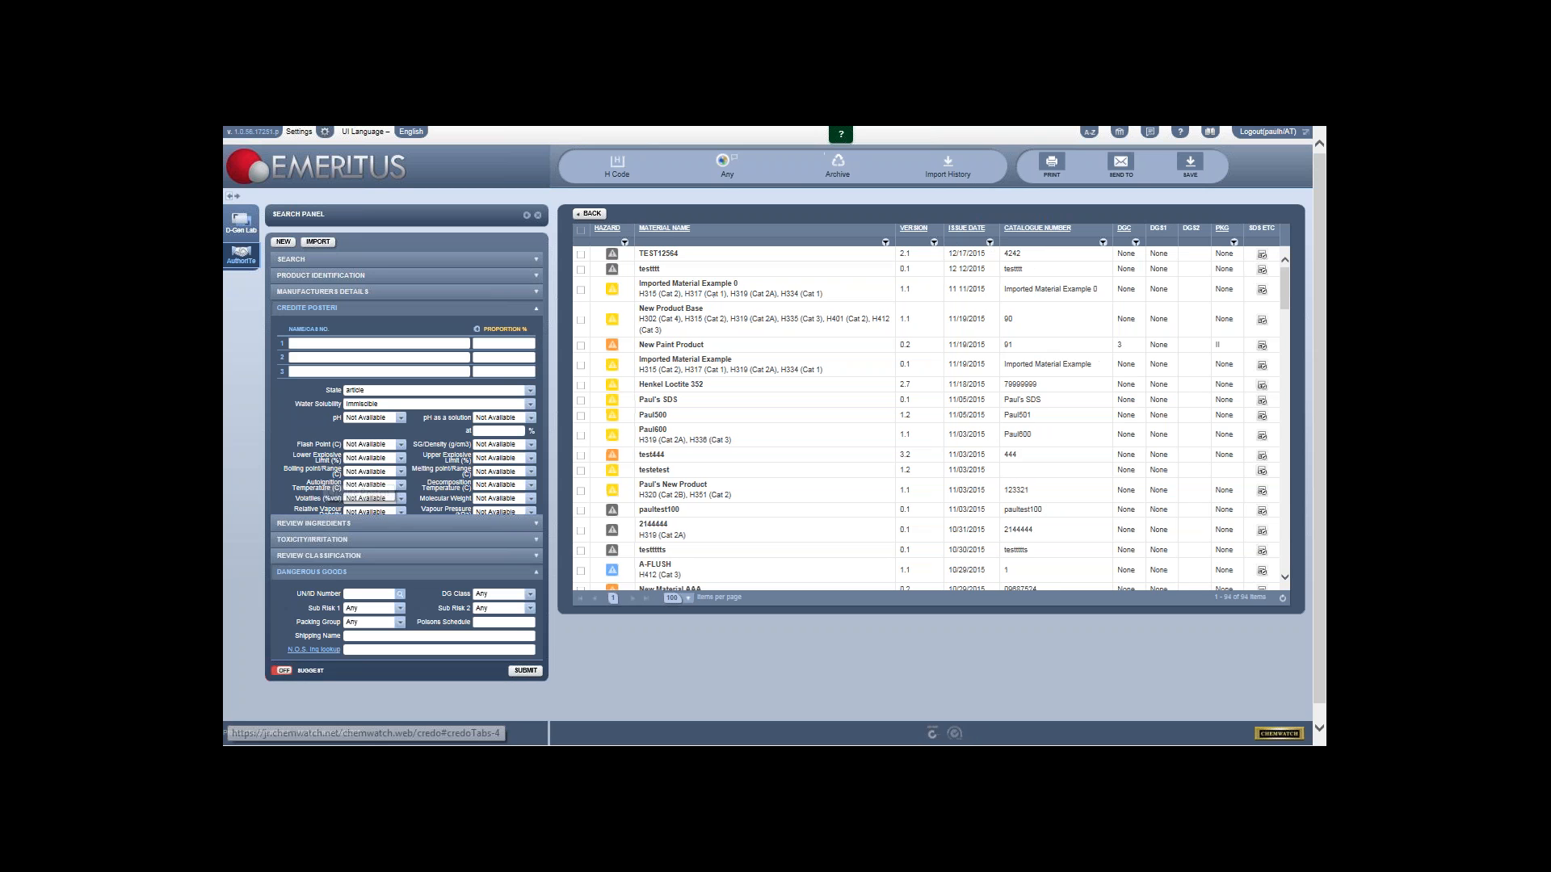
left_click(309, 346)
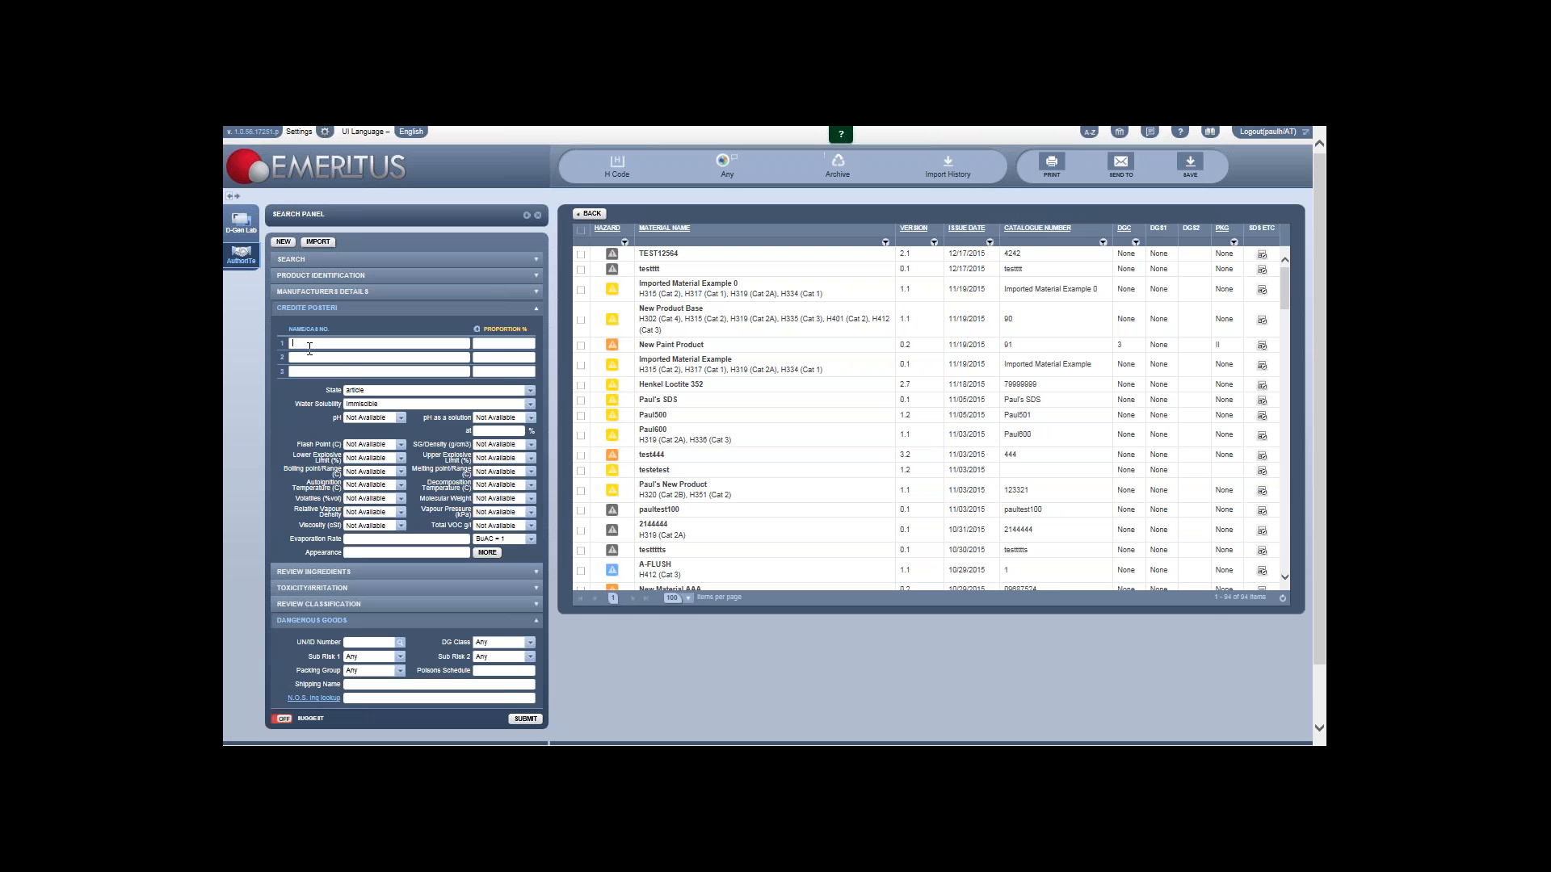
type("water")
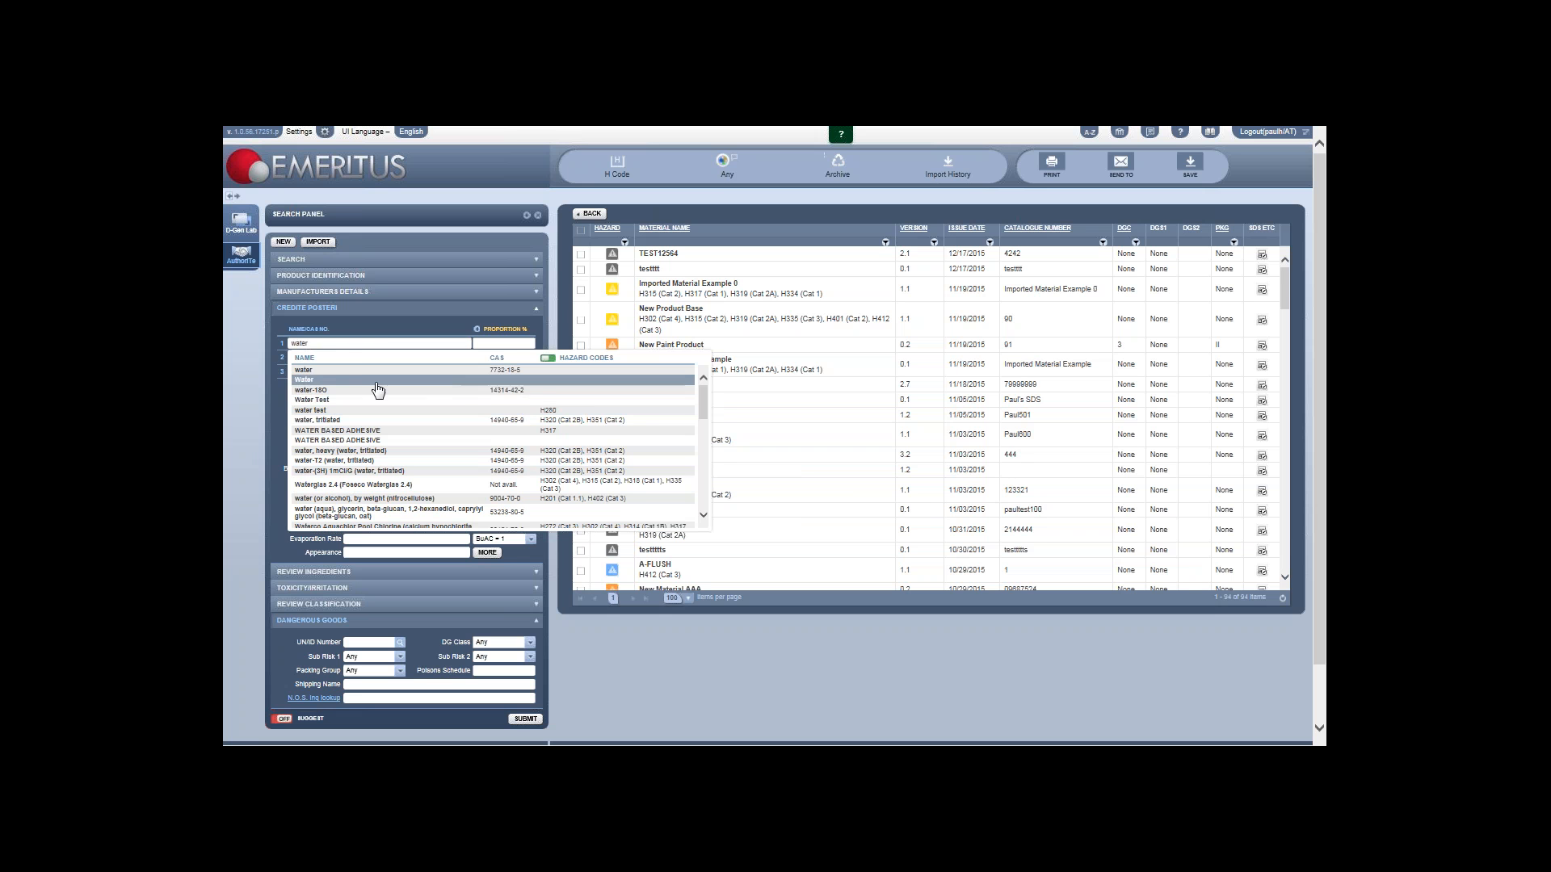
mouse_move(701, 399)
left_mouse_down()
mouse_move(702, 485)
mouse_move(700, 389)
left_mouse_up()
left_click(350, 375)
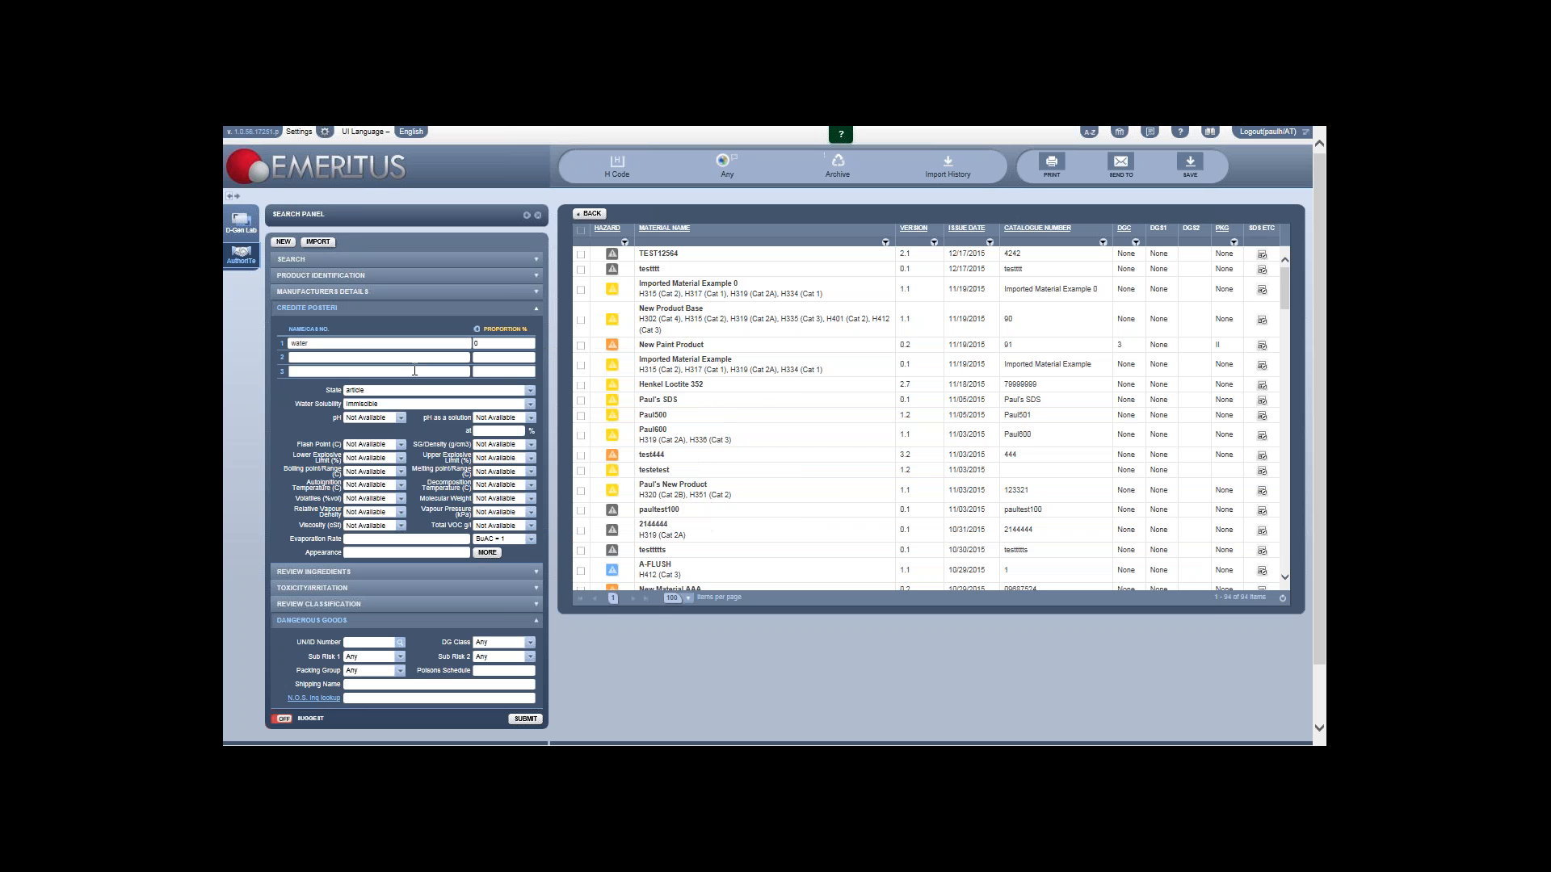
left_click(495, 344)
type("<9")
type("5")
Step: Add ethanolamine (CAS 141-43-5) as the second ingredient with its proportion, choosing percentage as the proportion unit
type("14")
type("1")
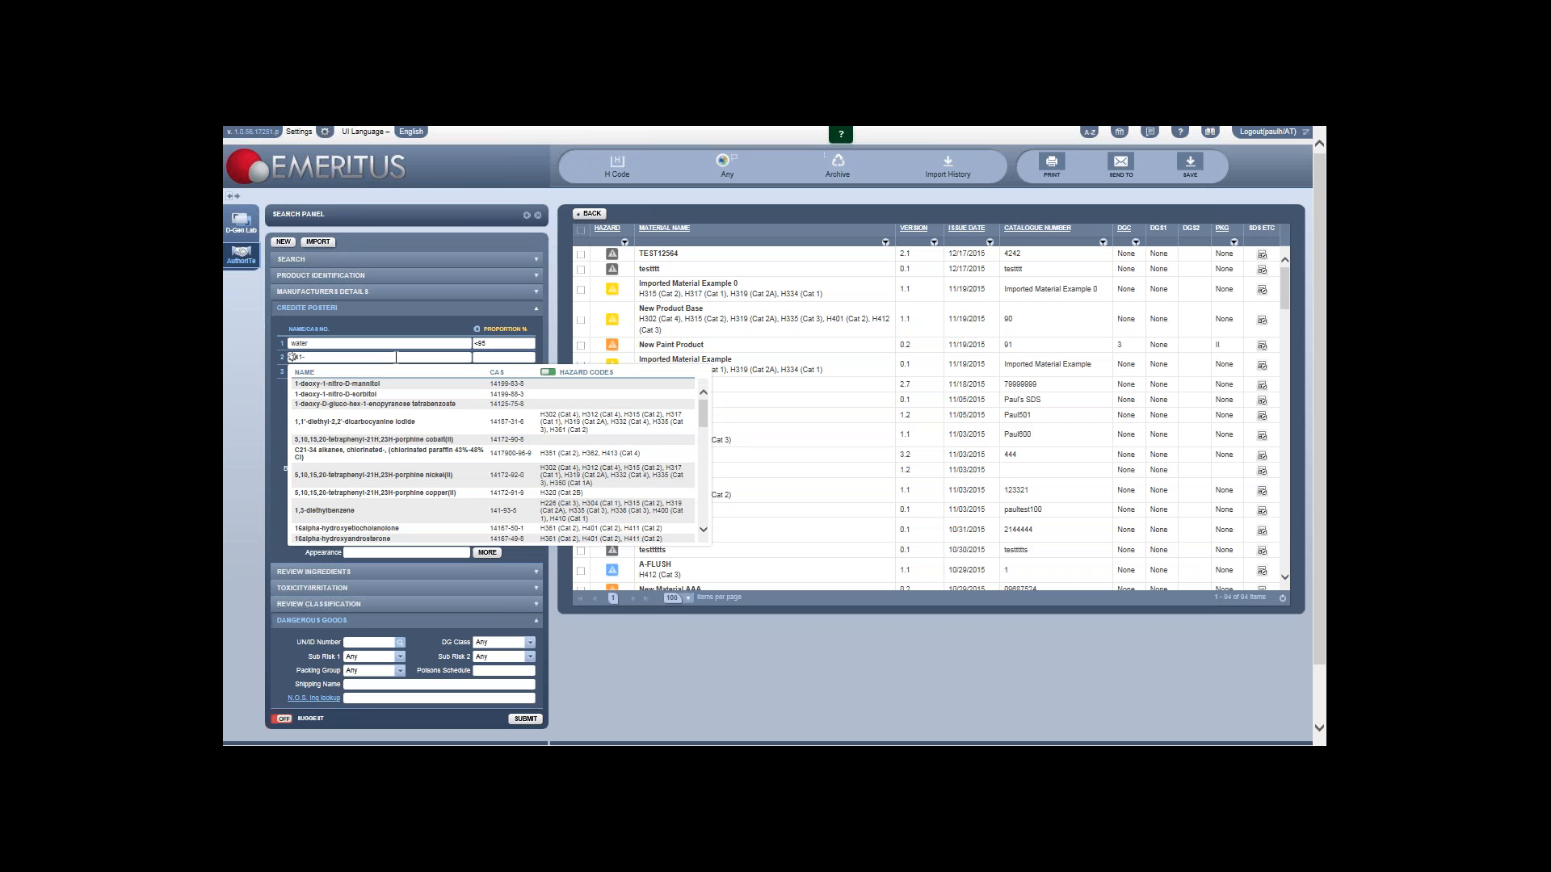
type("-43-5")
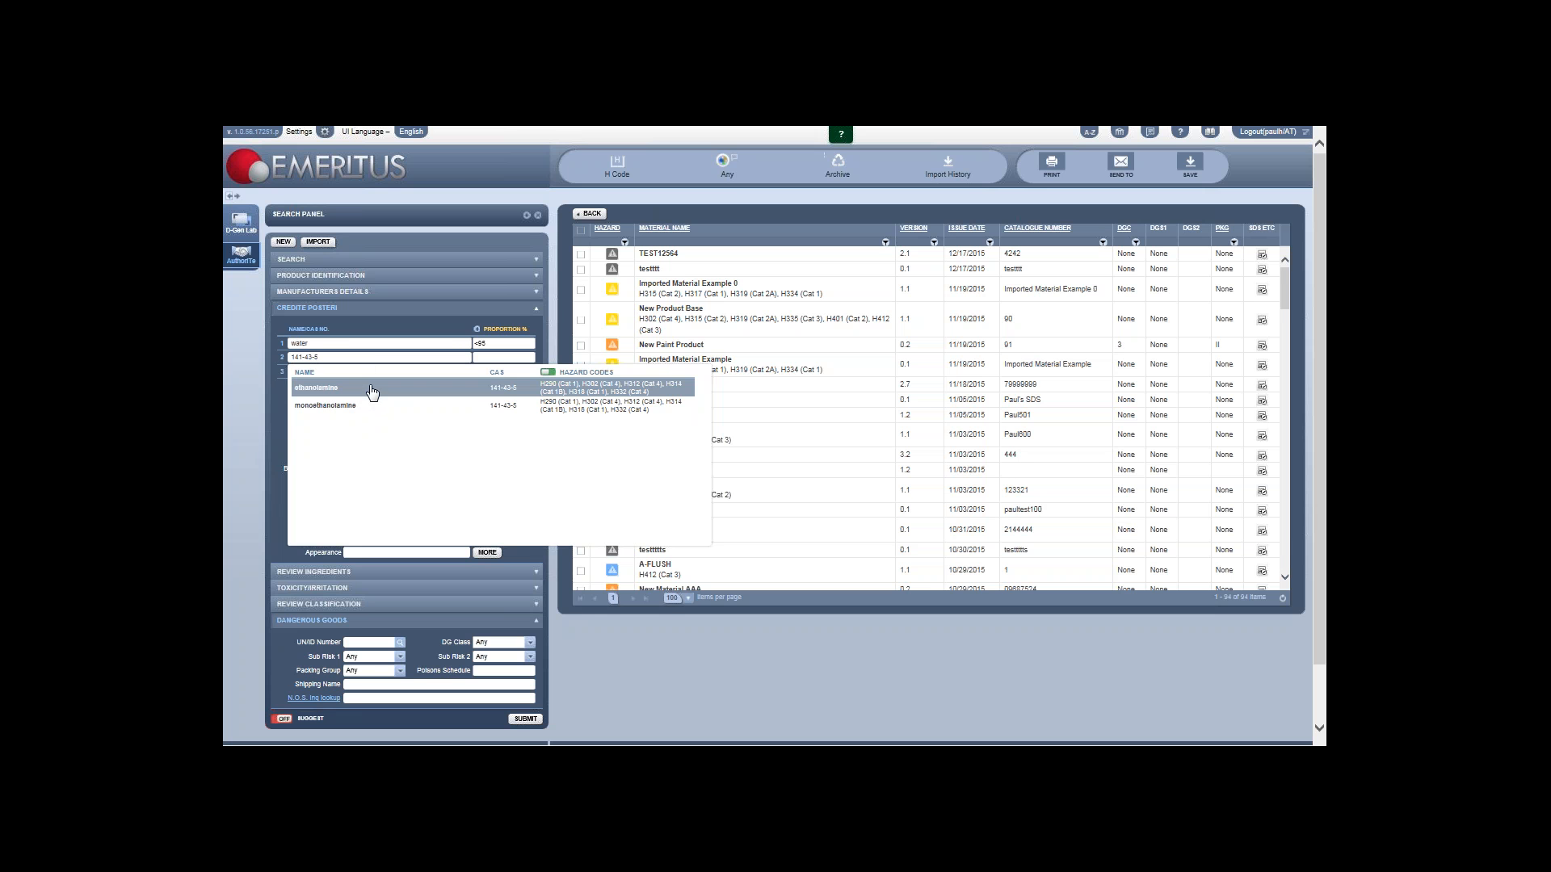
left_click(324, 389)
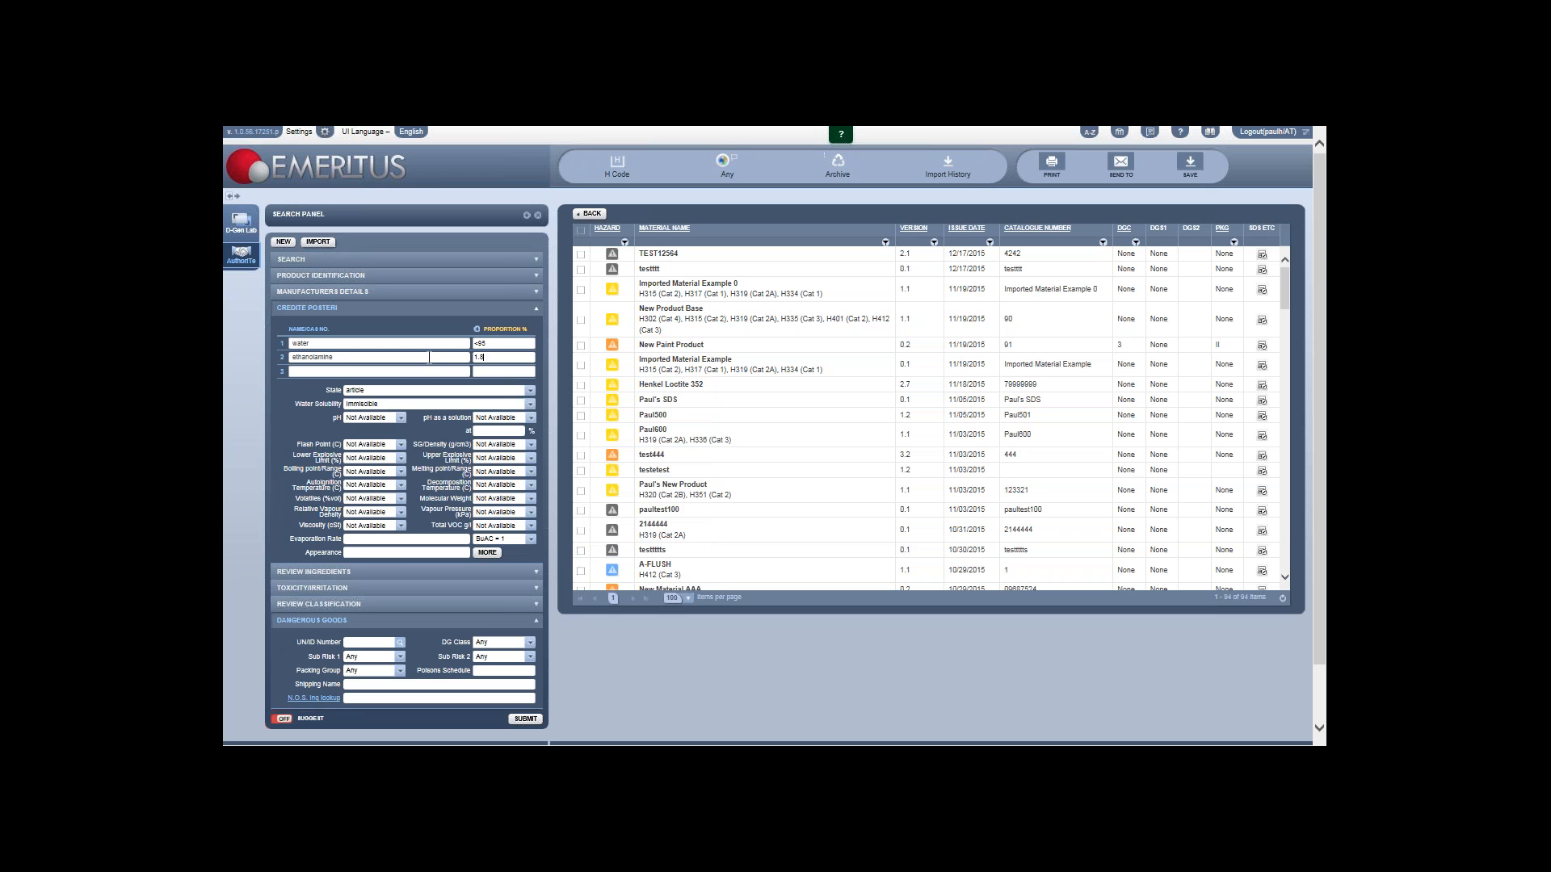
left_click(506, 332)
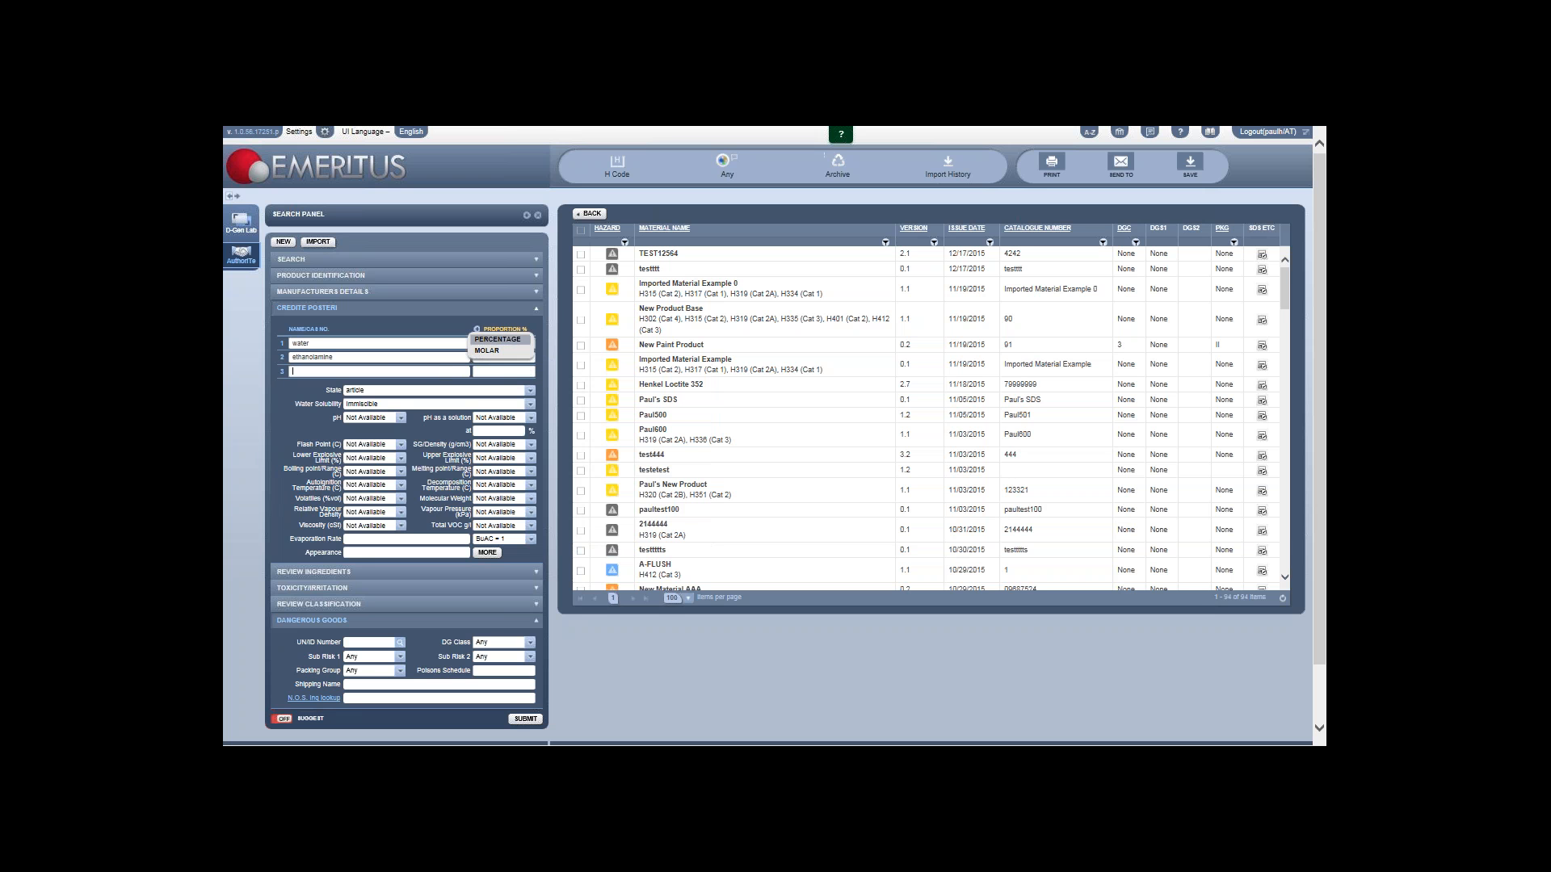
left_click(506, 338)
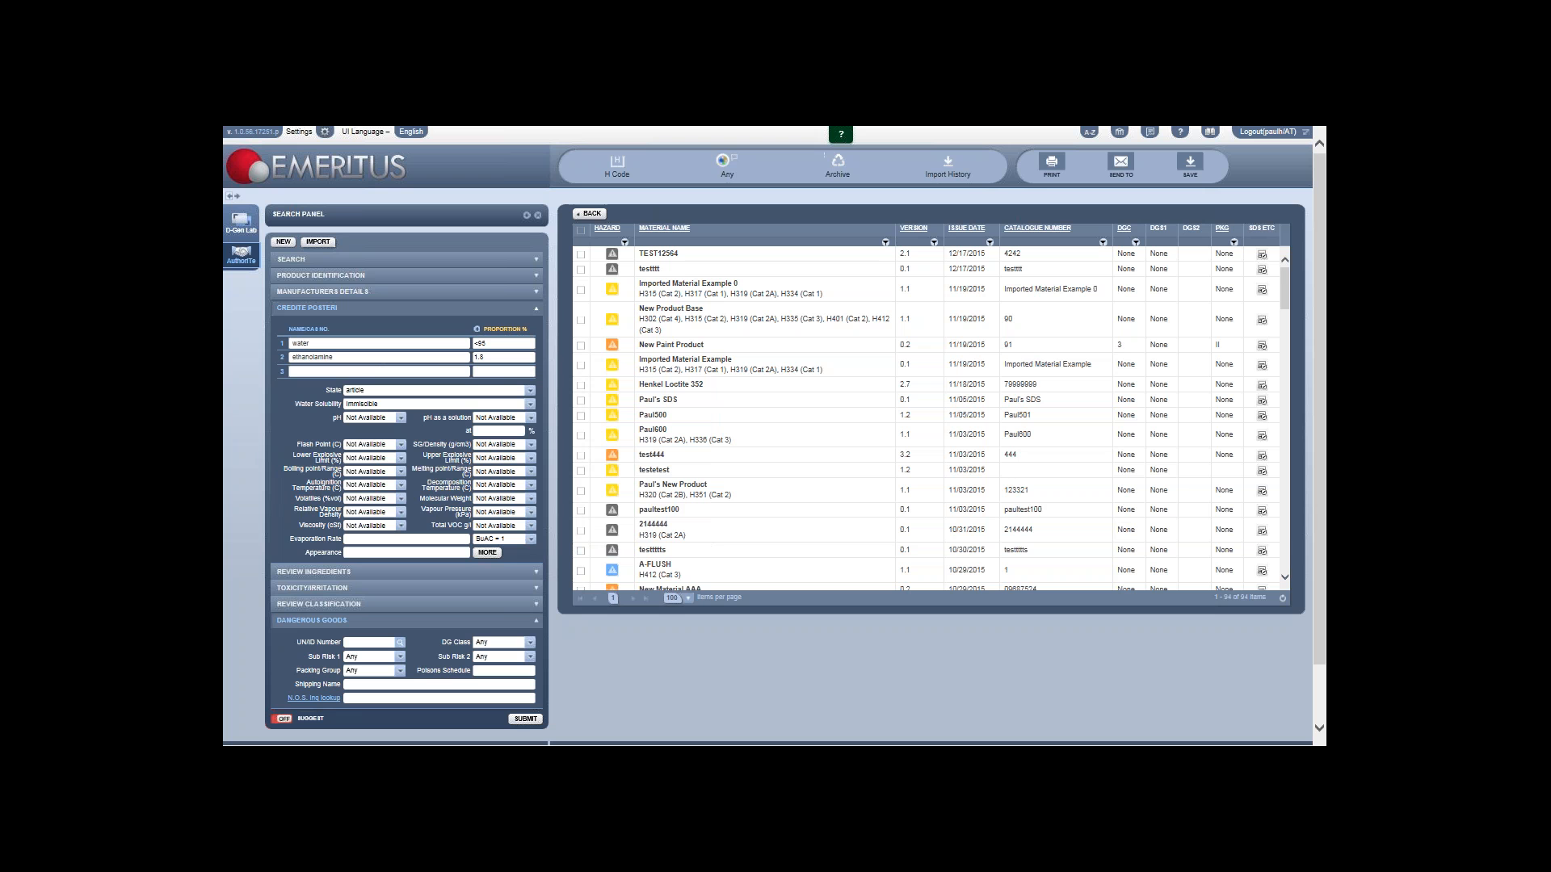
Step: Add ethylenediamine as the third ingredient by looking up the CAS number 107-15
type("107-")
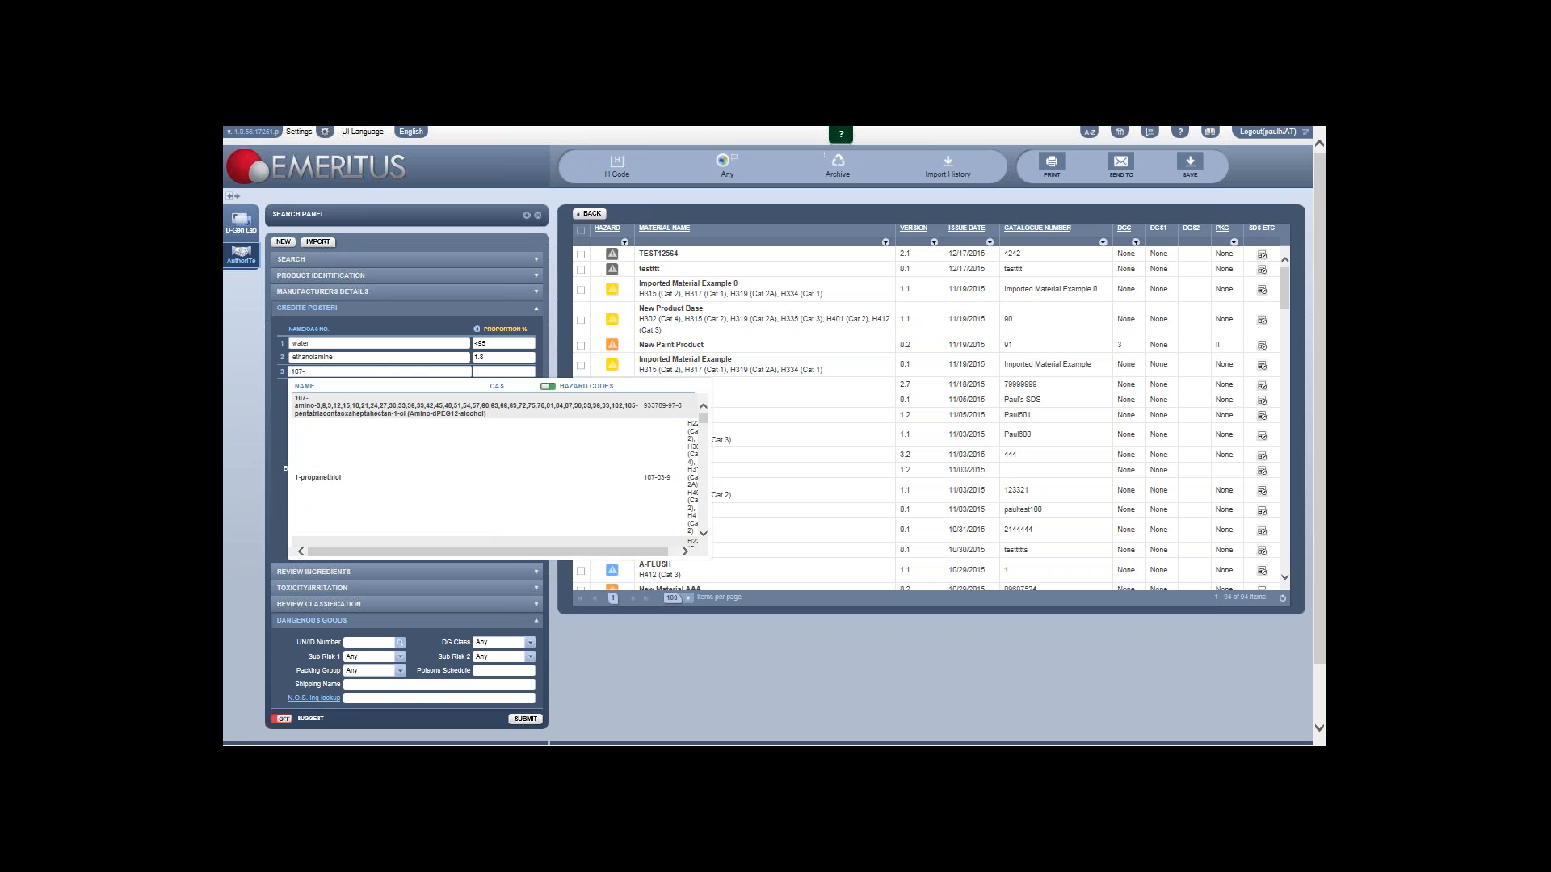
type("15")
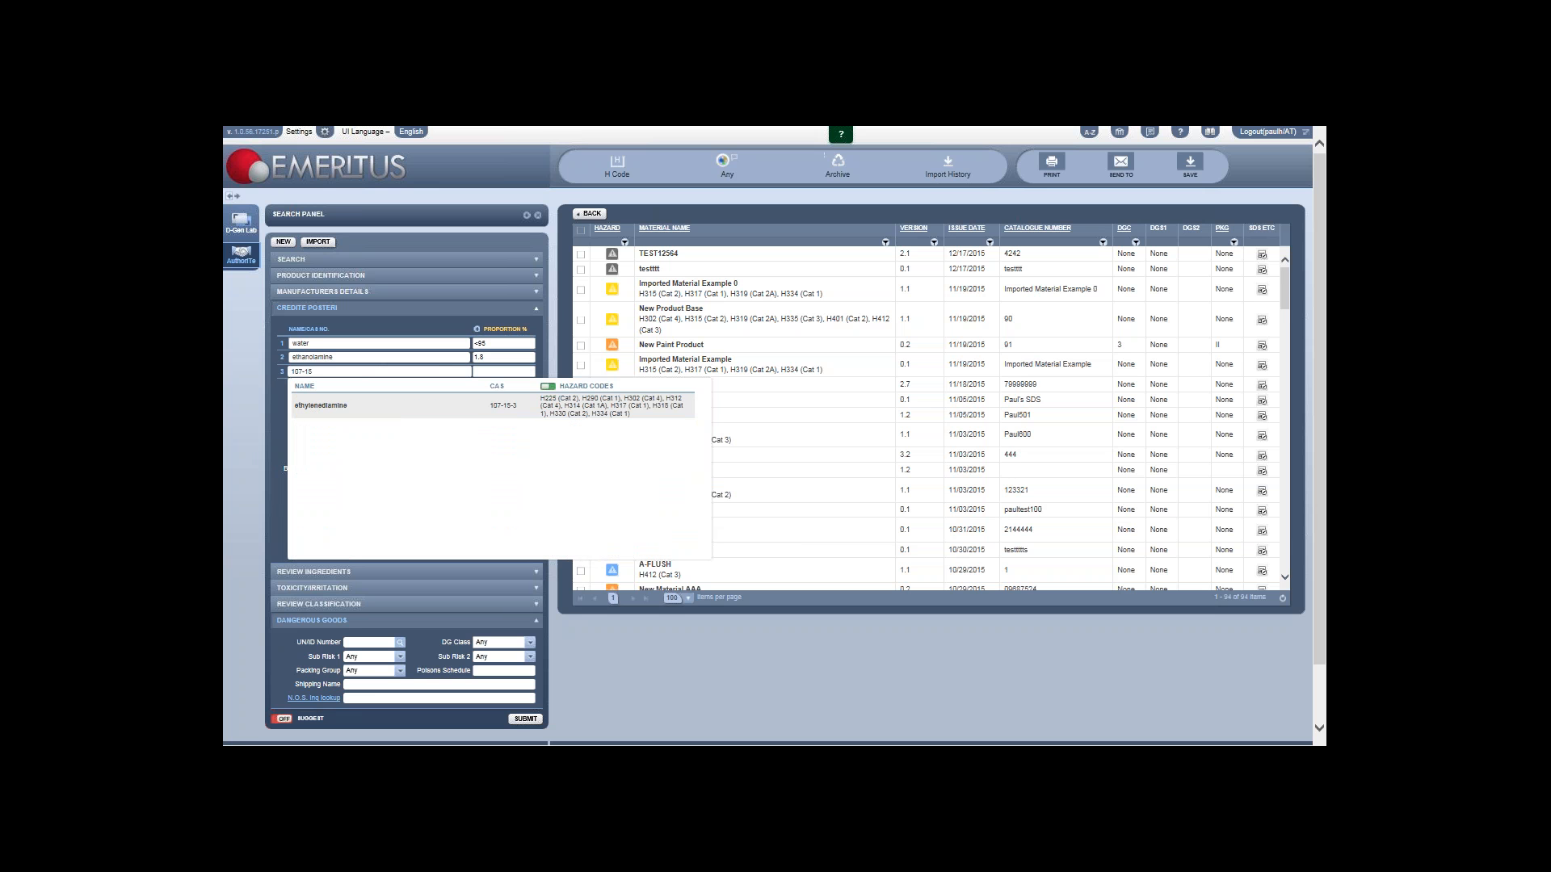
left_click(384, 415)
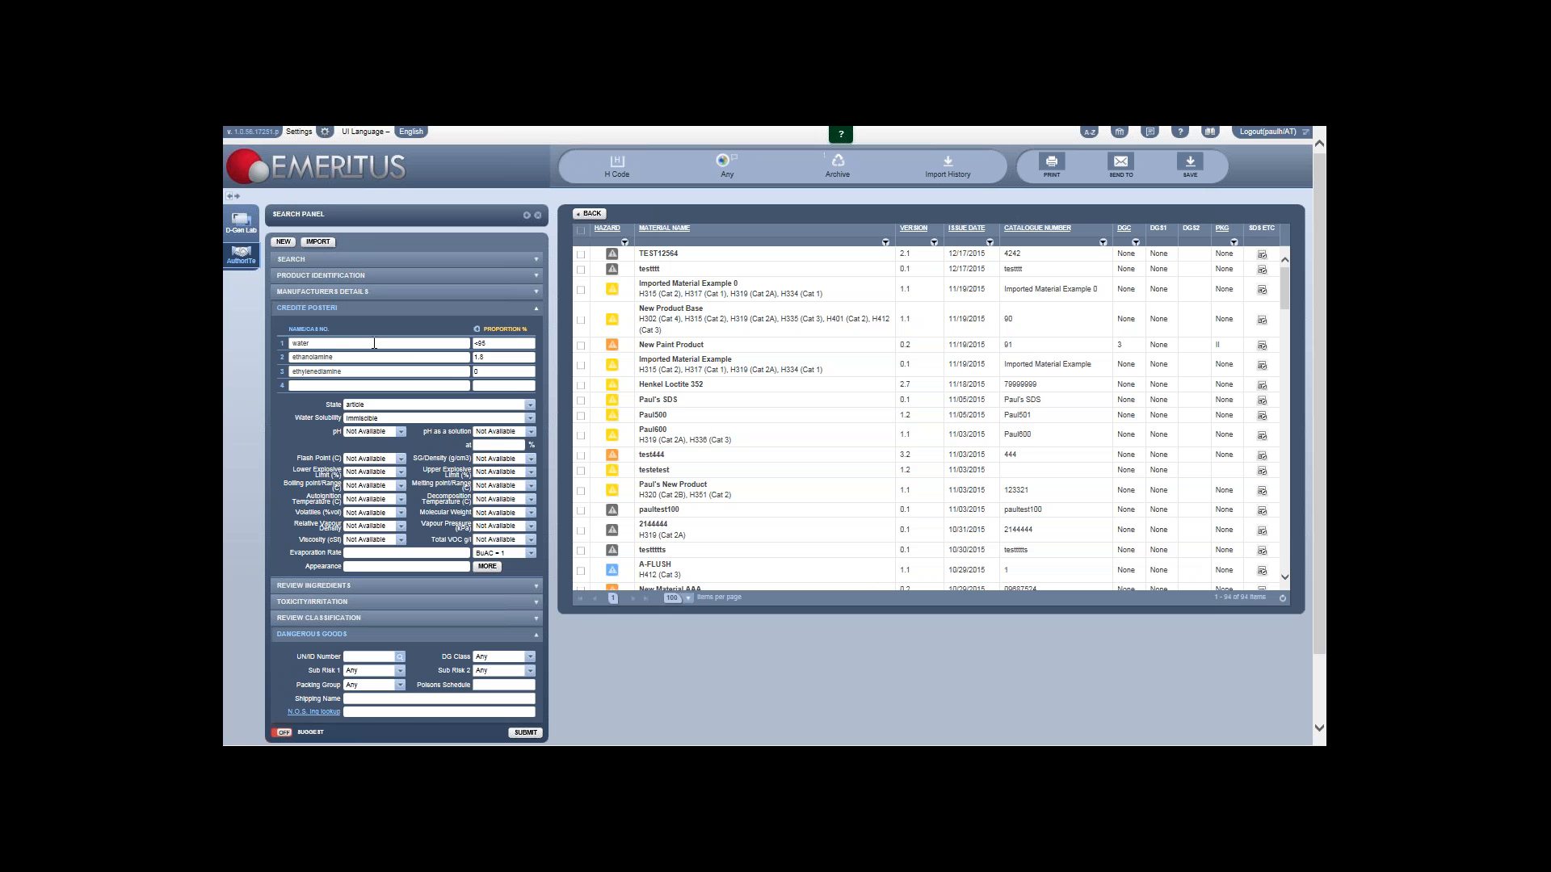
Step: Add tetramethylammonium hydroxide as the fourth ingredient by looking up the CAS number 75-59-2
left_click(326, 384)
type("75-59")
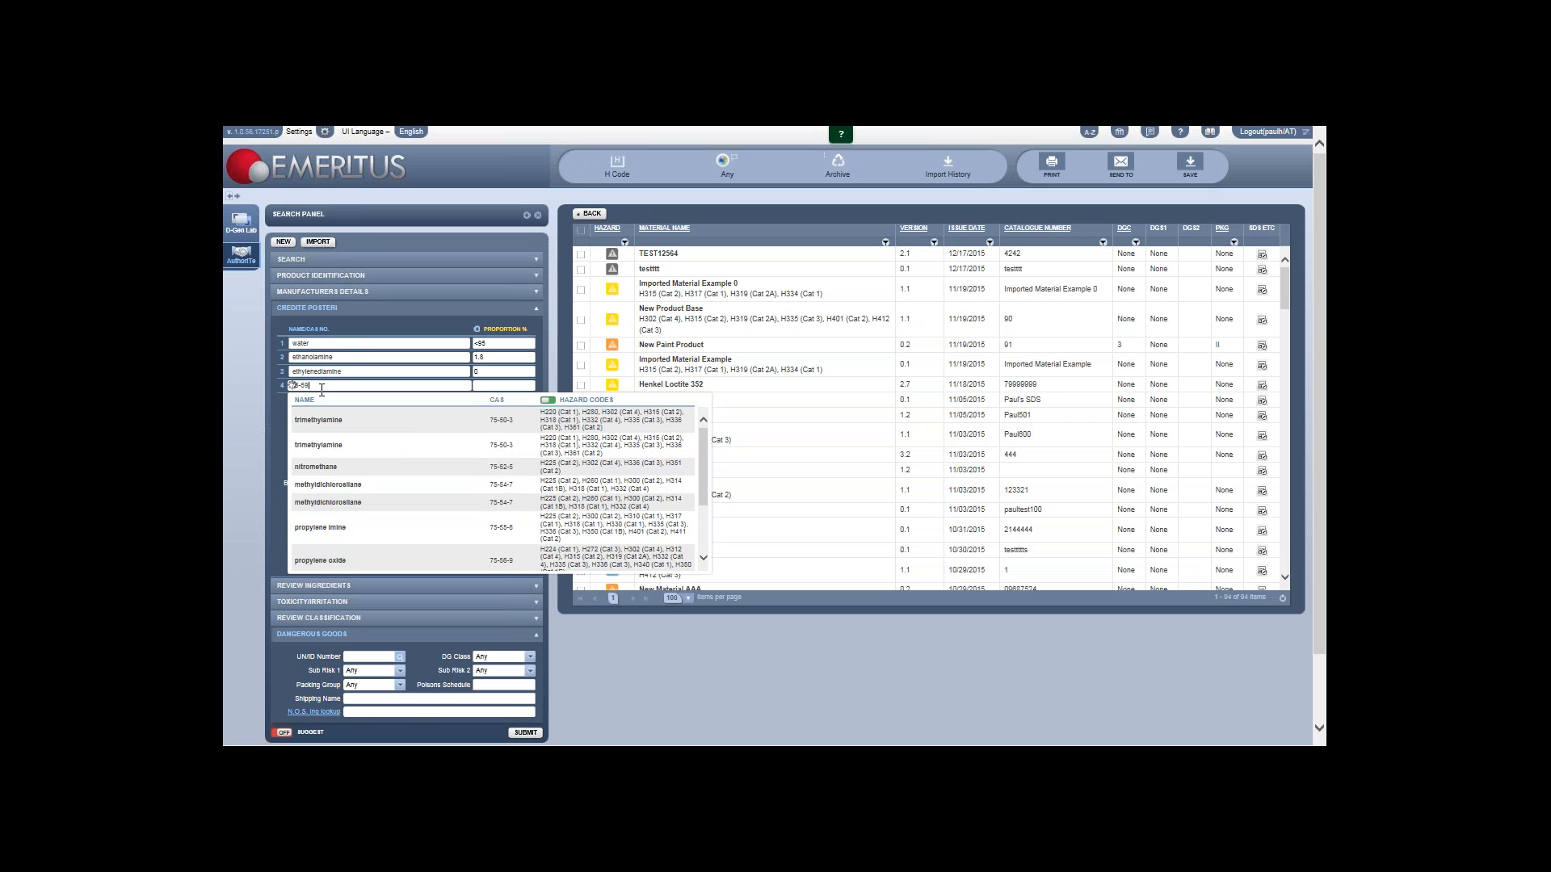
type("-2")
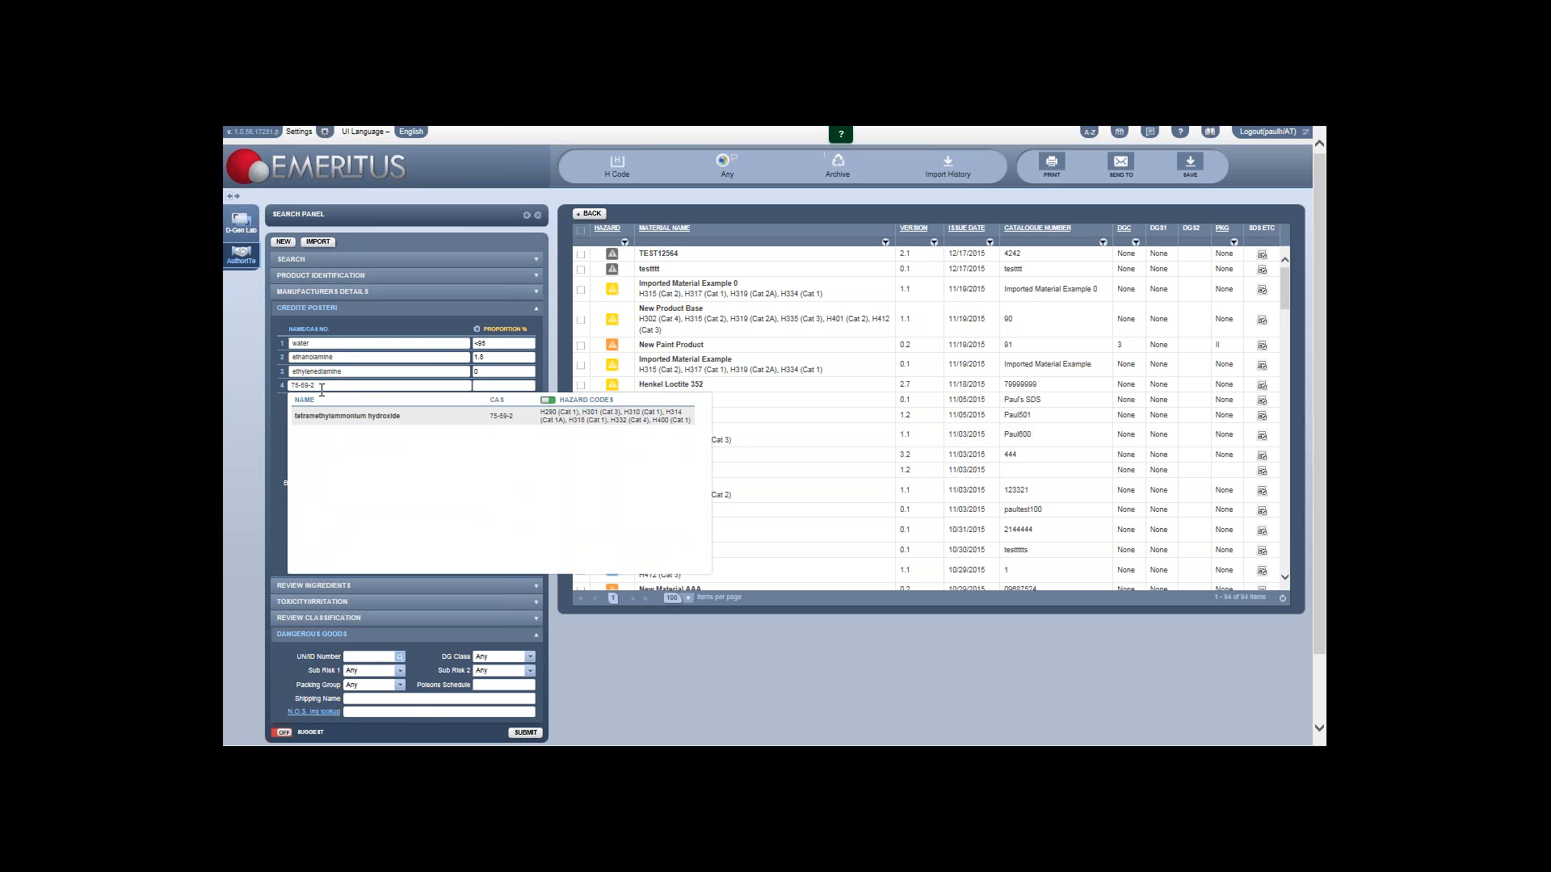
key("Down")
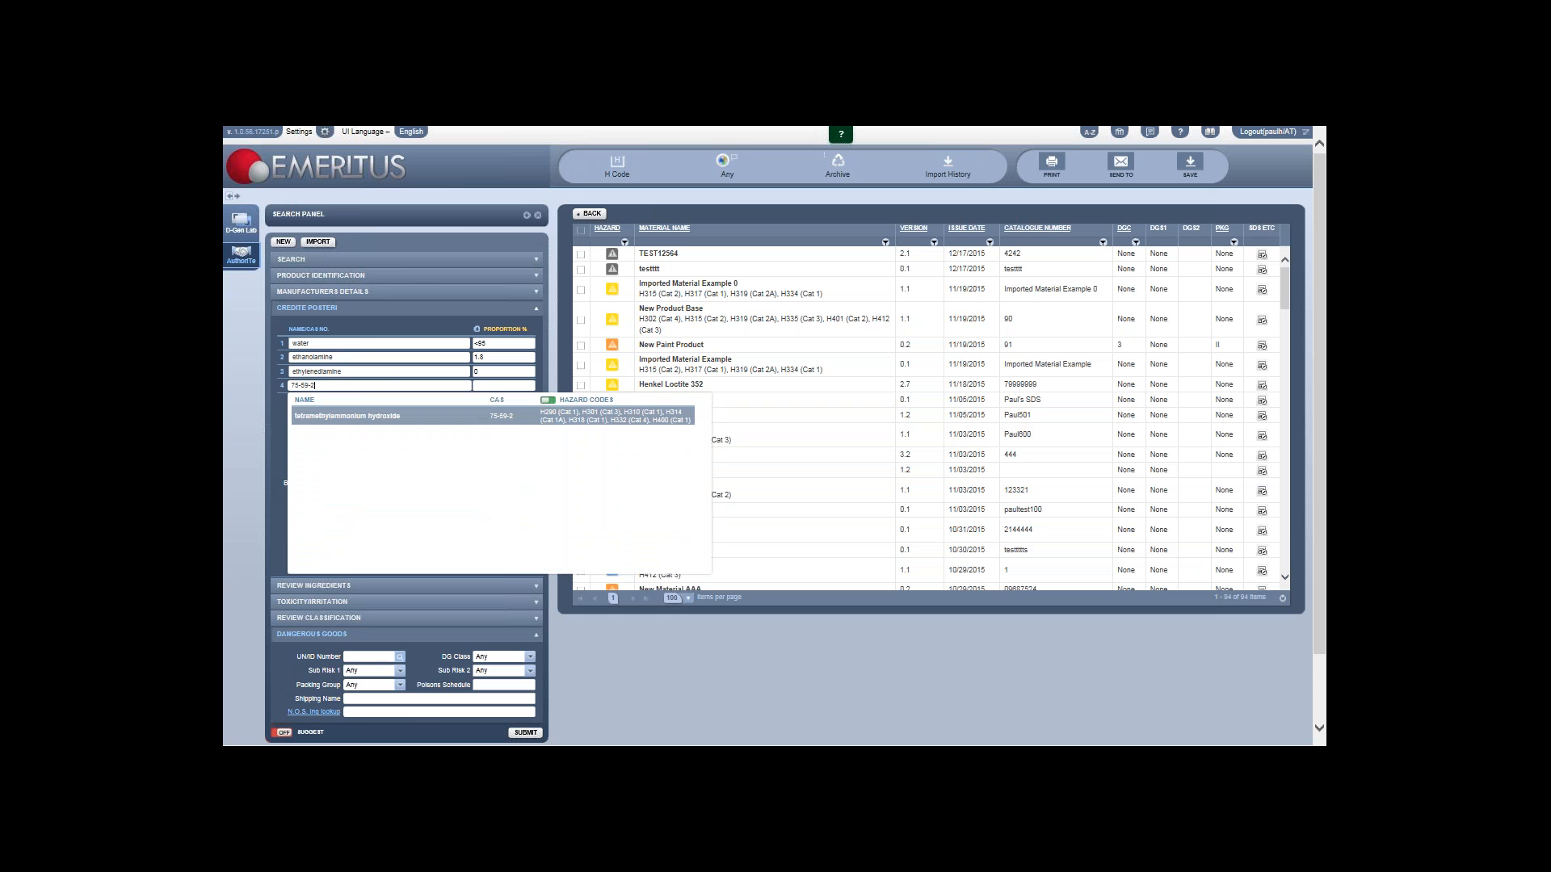
left_click(346, 416)
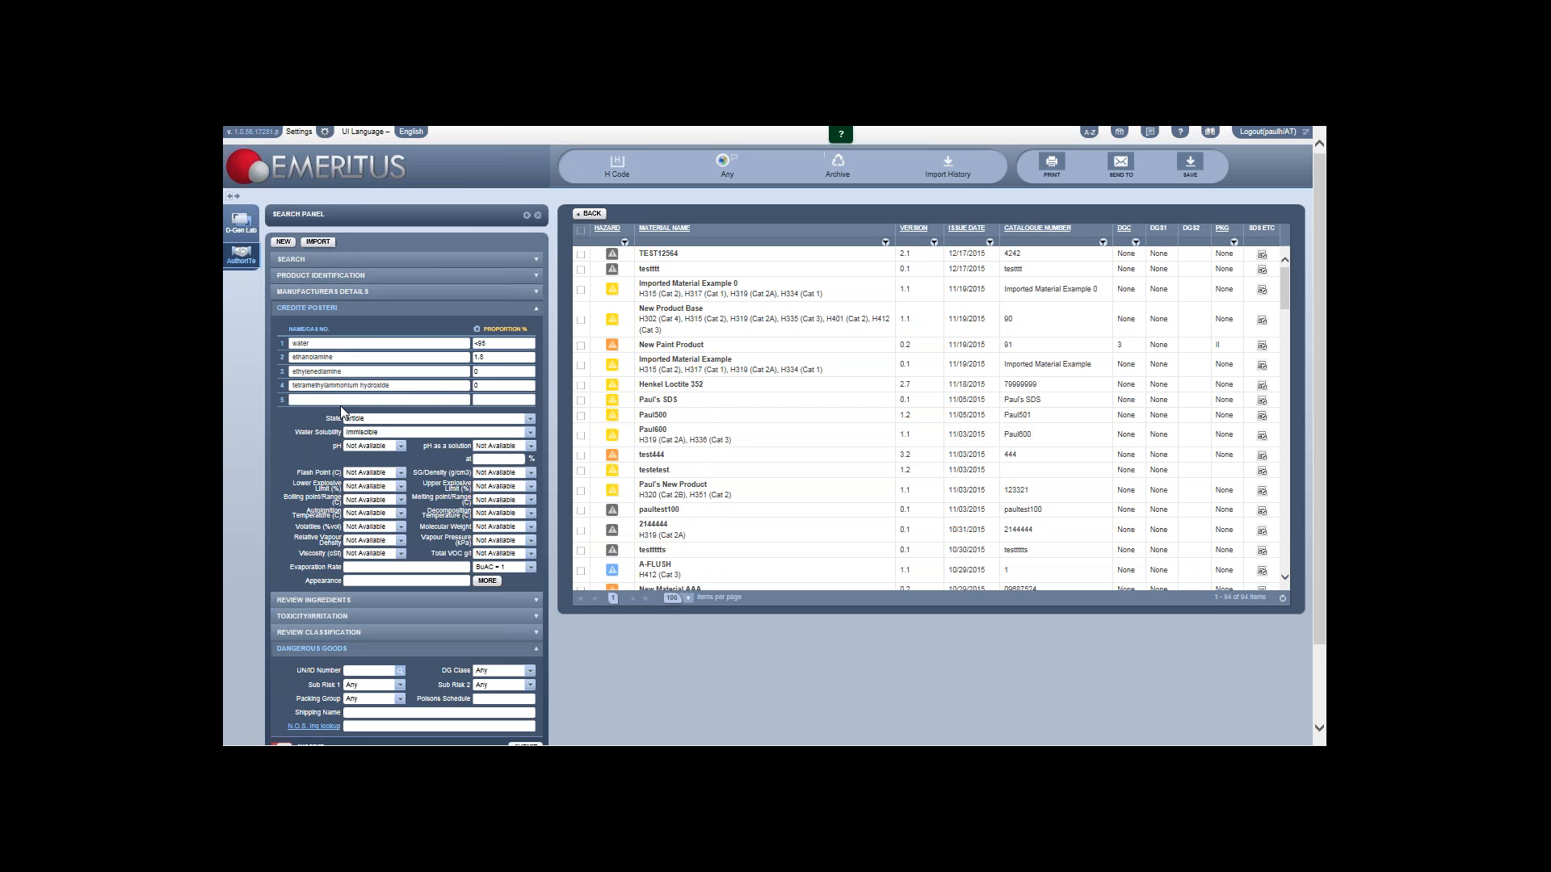
Step: Set the proportions of ethylenediamine to 0.9 % and tetramethylammonium hydroxide to 0.1-0.15 %
double_click(488, 385)
key("BackSpace")
type("0.1")
type("0.15")
Step: Set the product's physical state to Liquid and its water solubility to Miscible
left_click(393, 419)
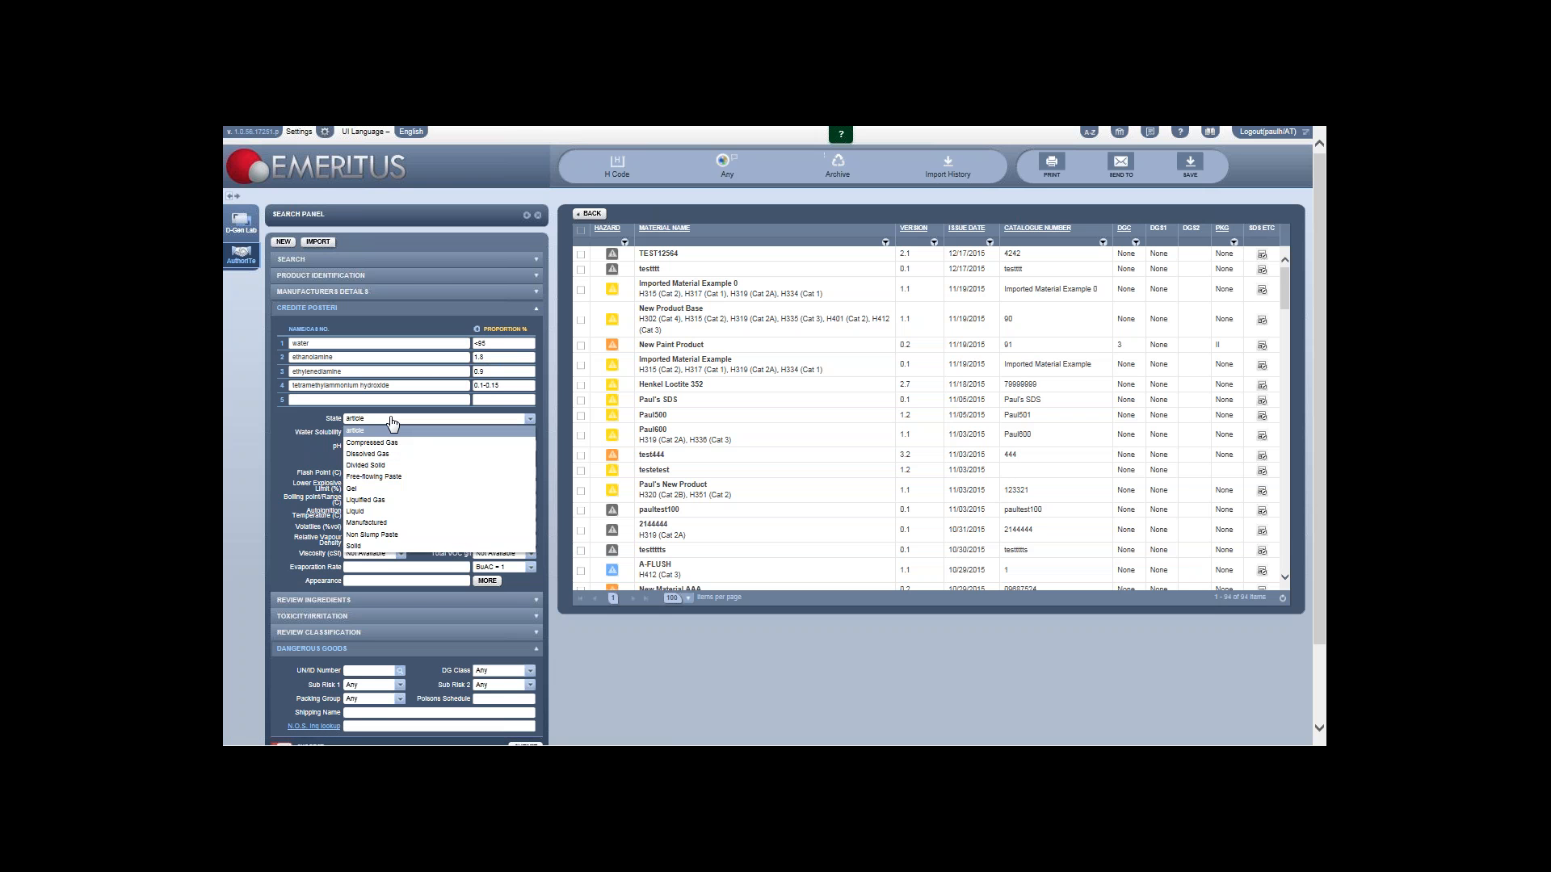
type("l")
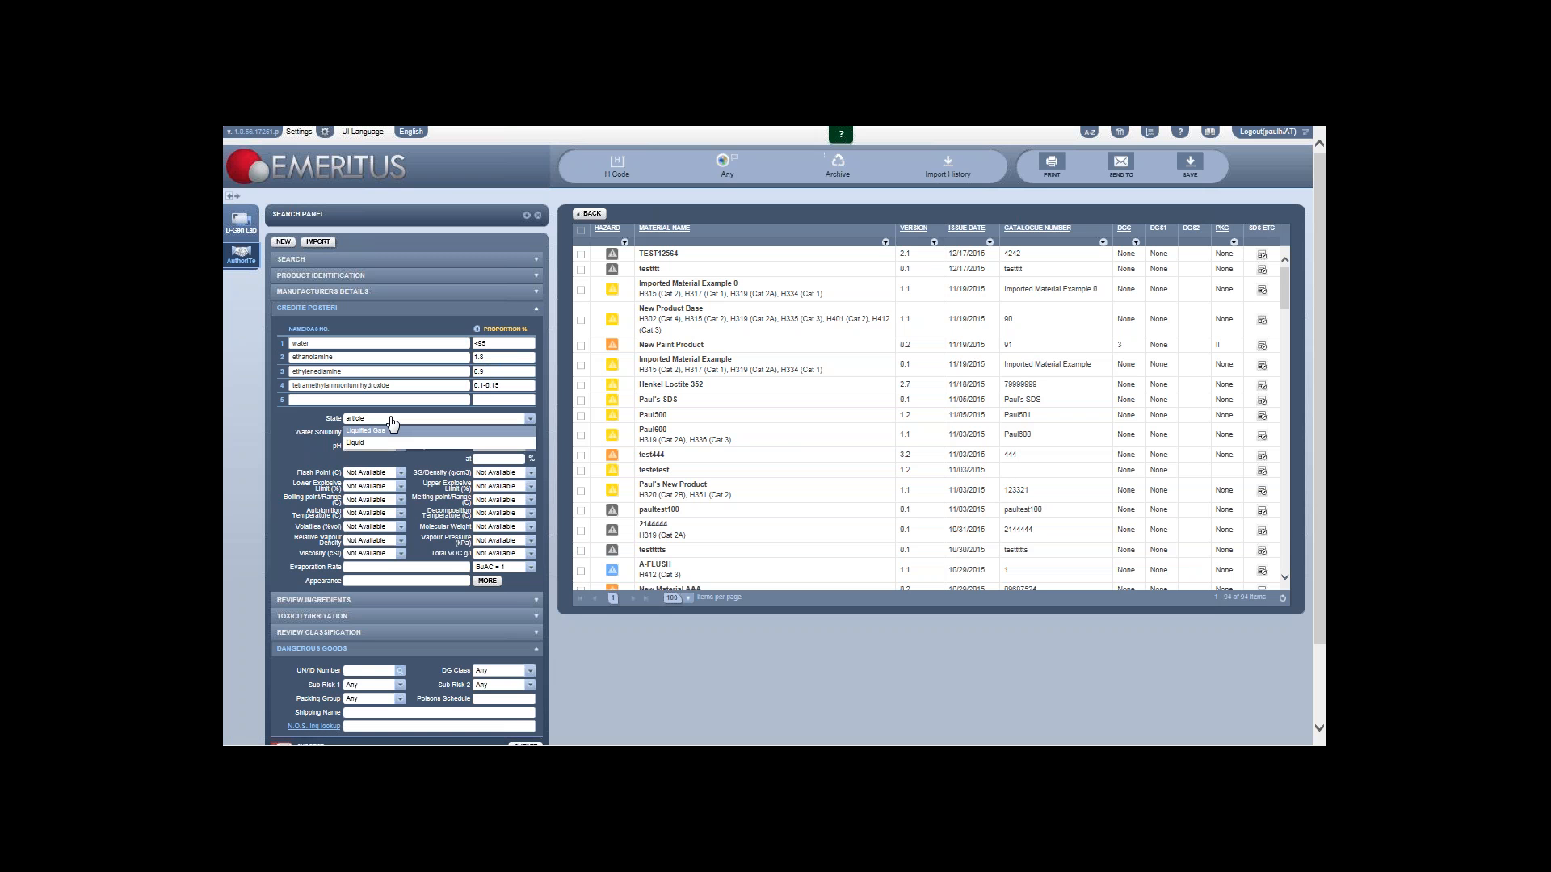
key("BackSpace")
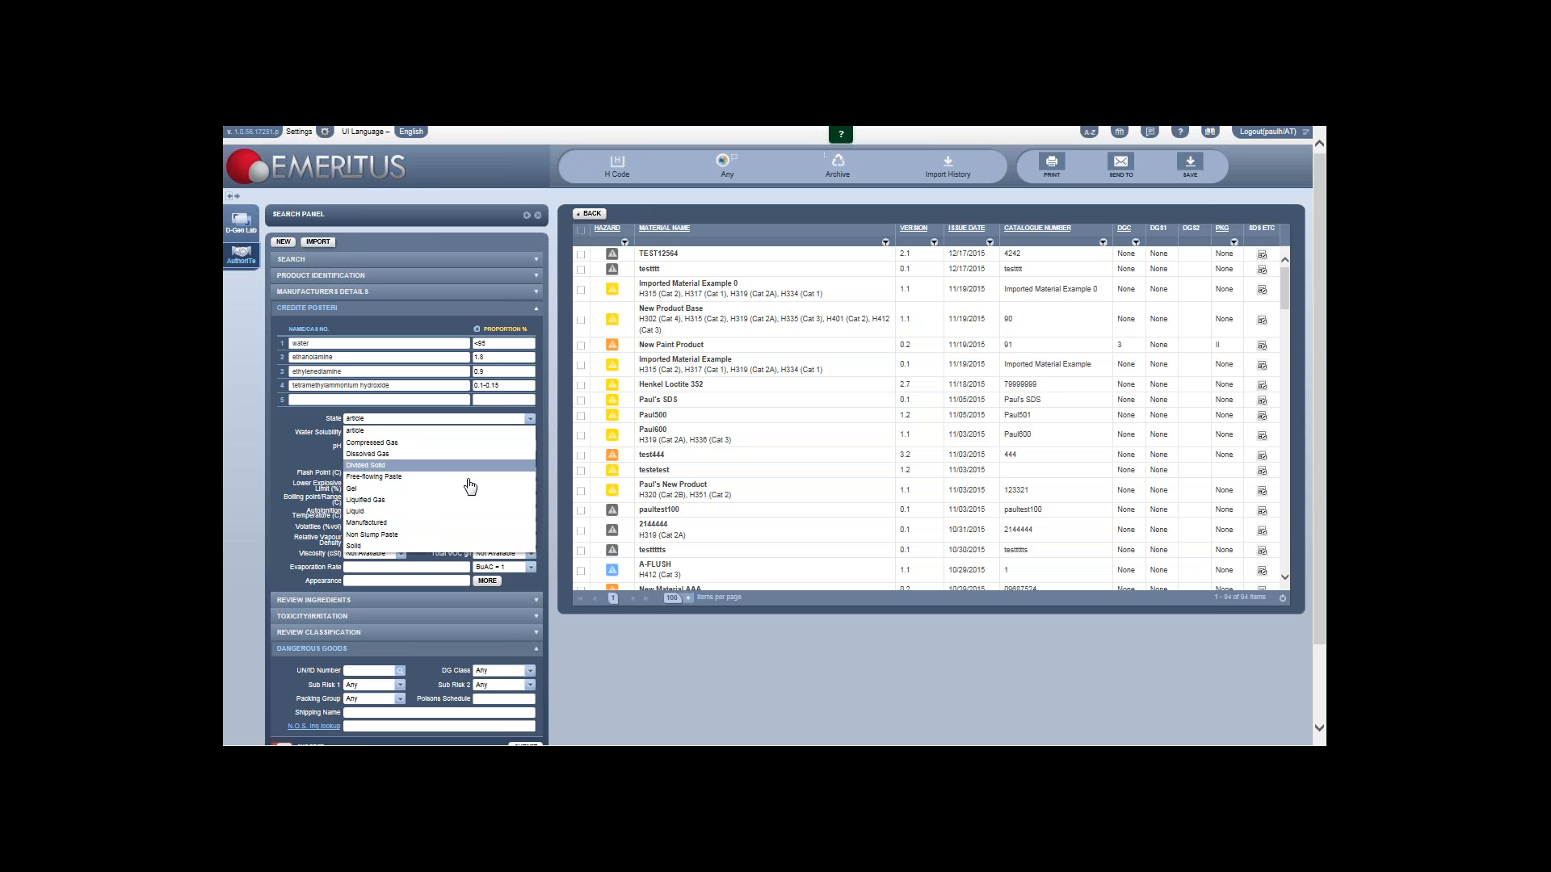
left_click(402, 474)
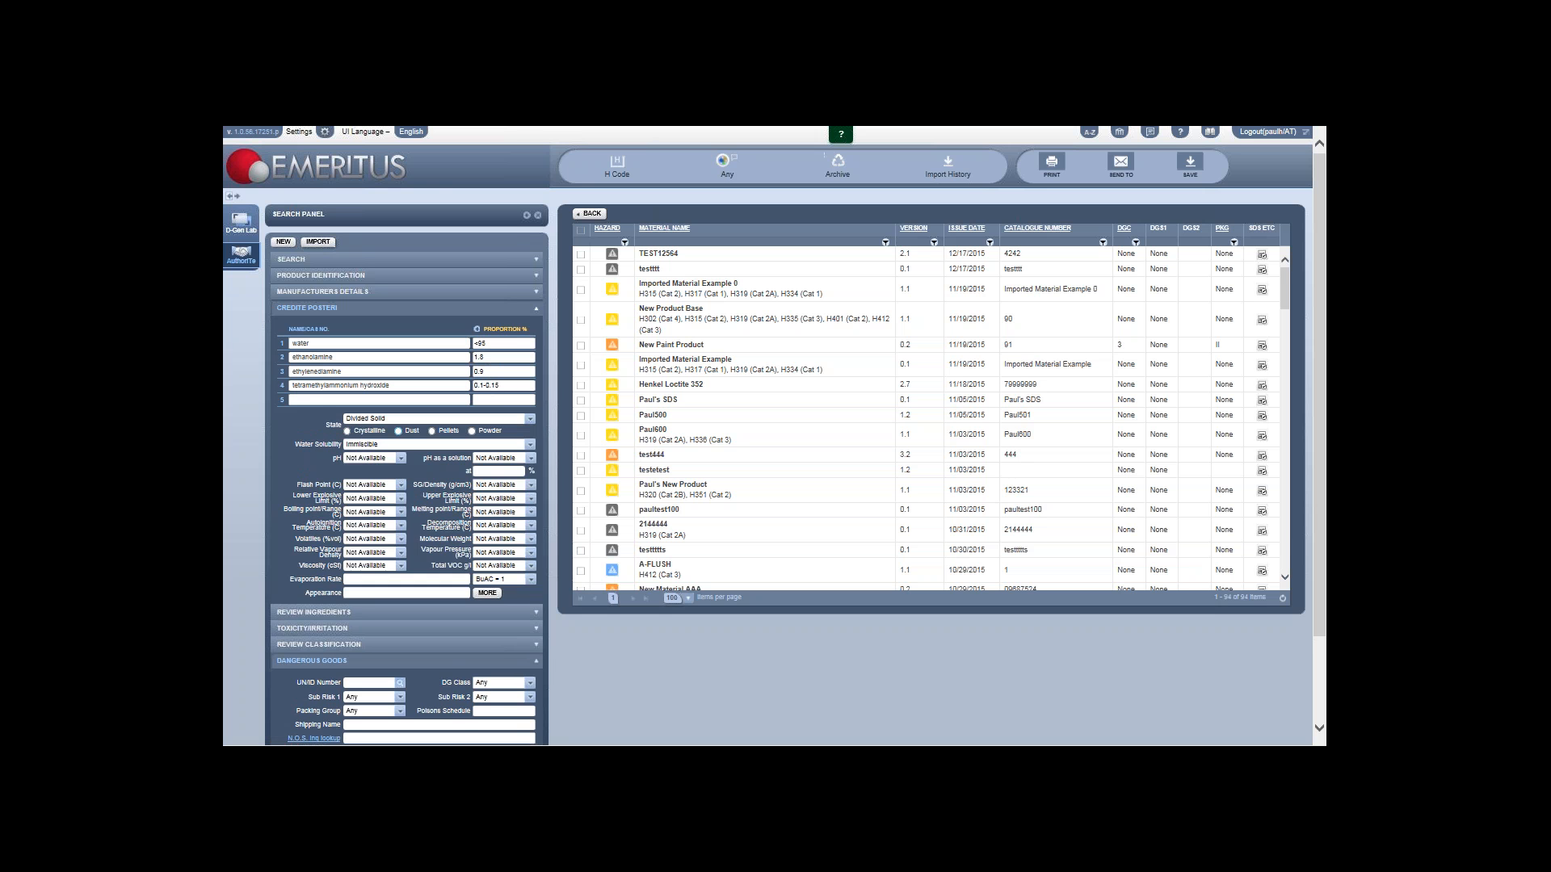
left_click(456, 420)
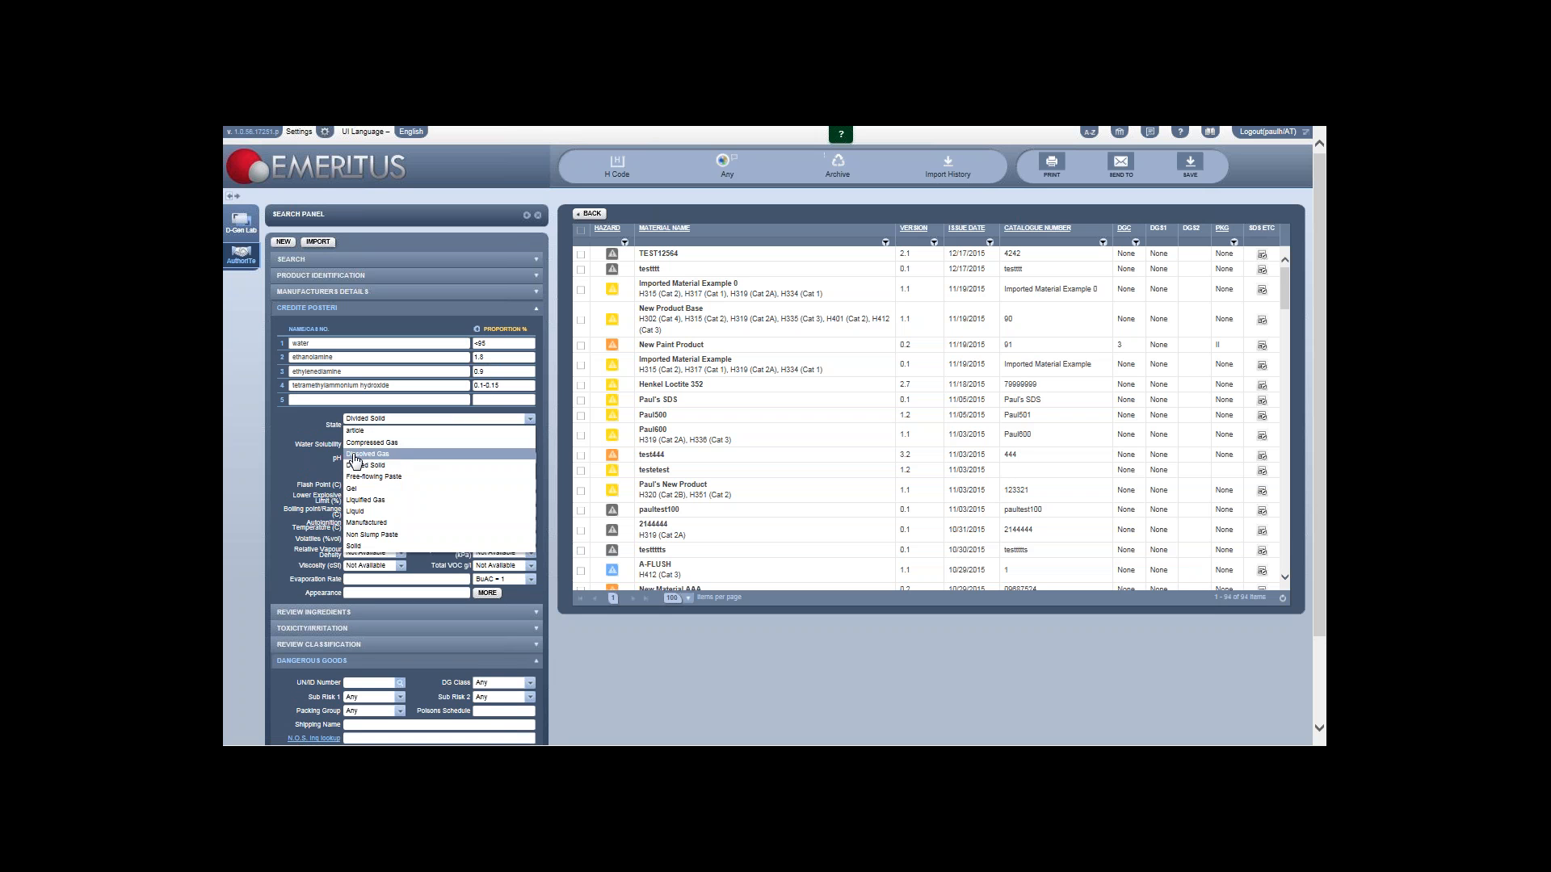
left_click(404, 512)
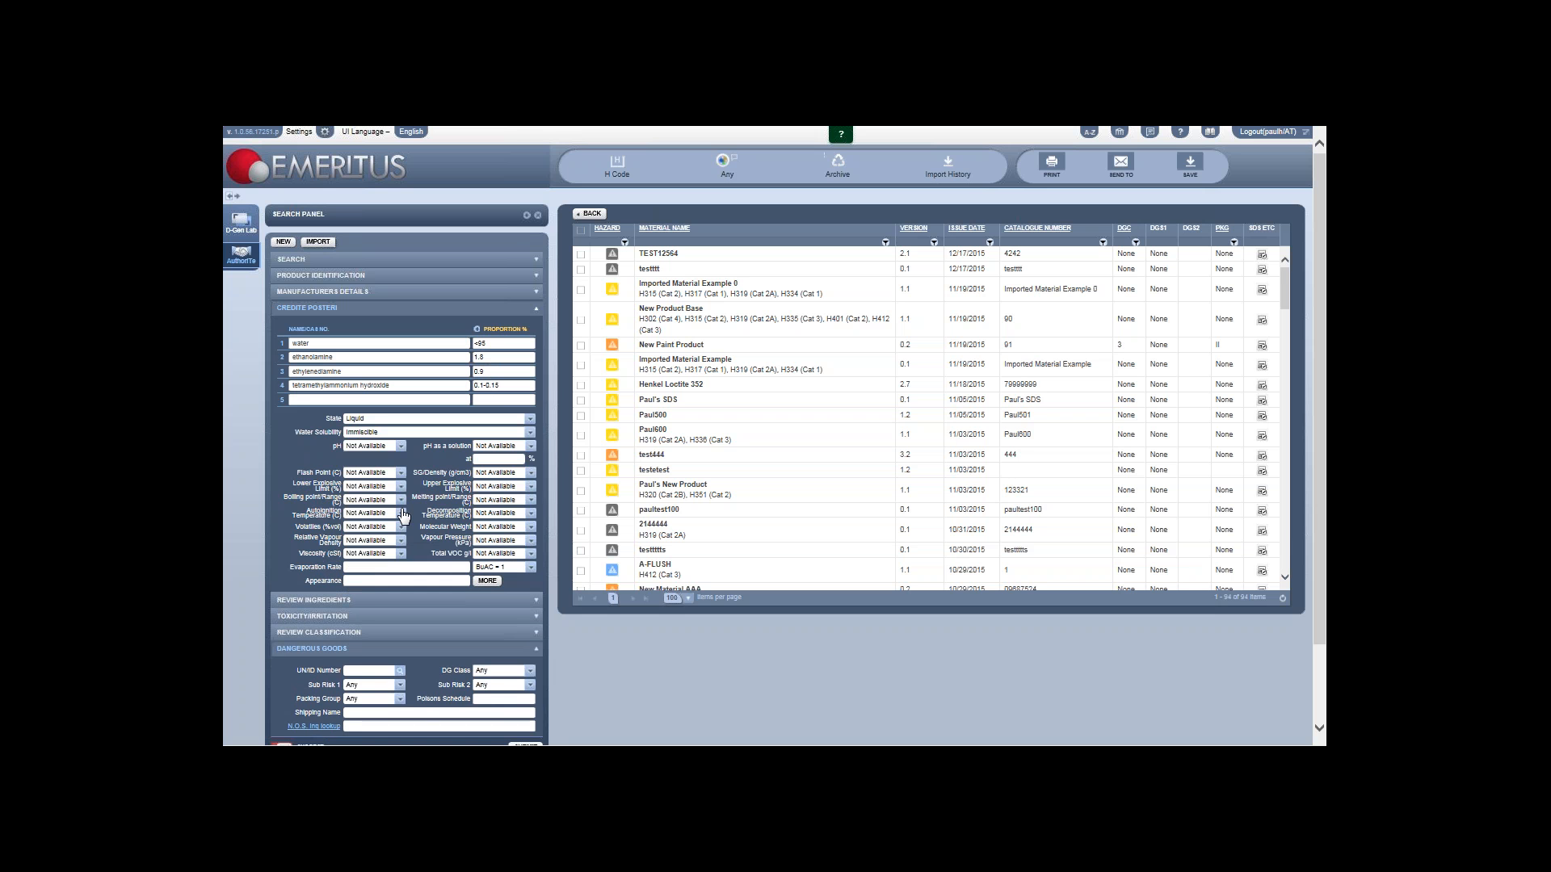
left_click(391, 433)
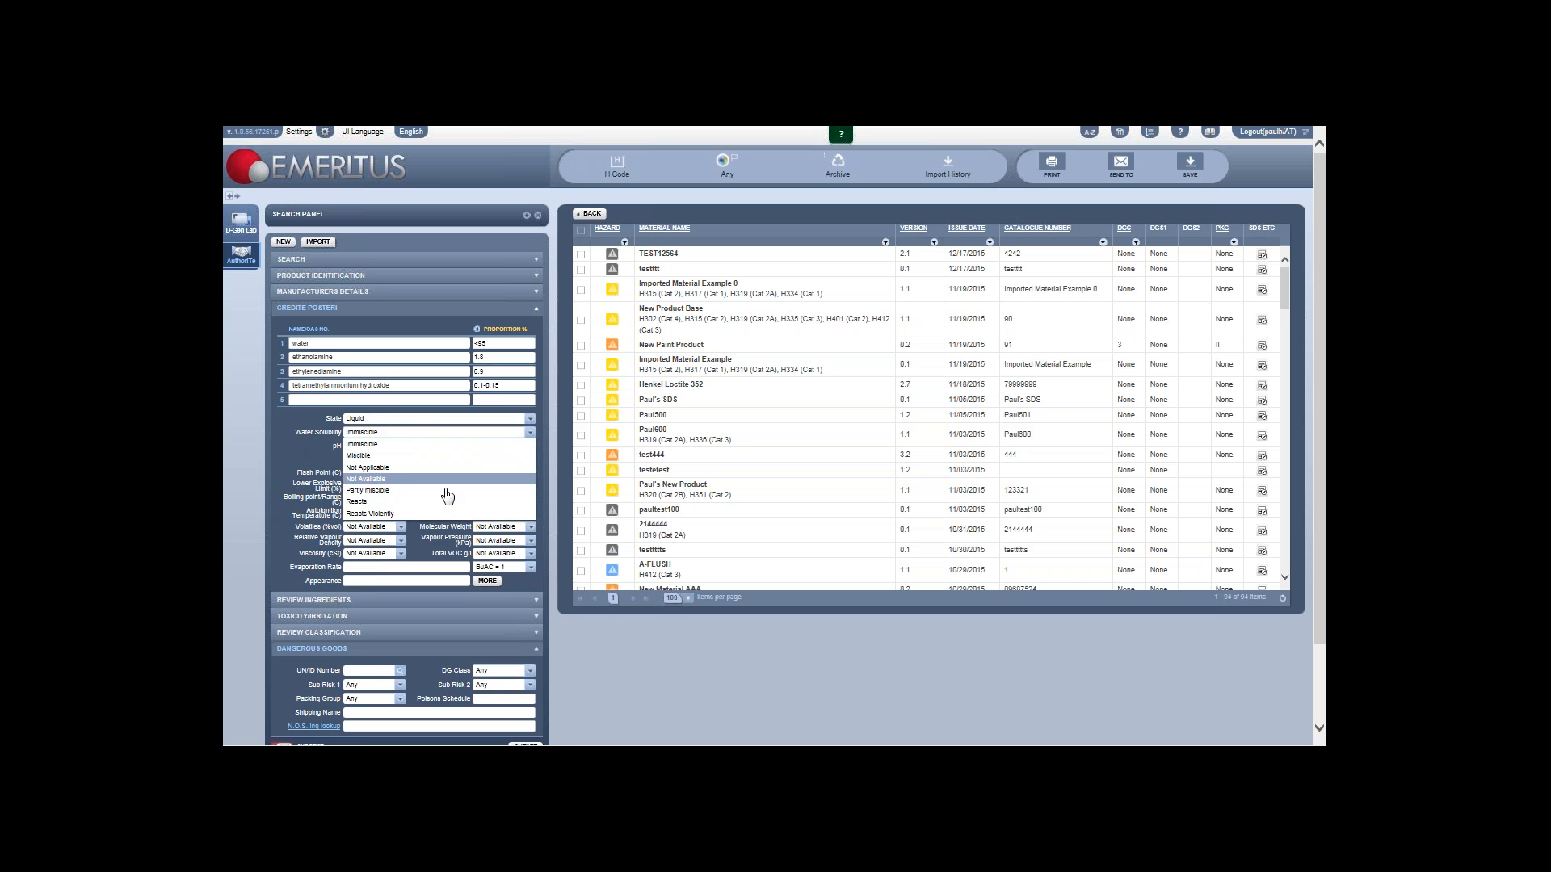
left_click(387, 457)
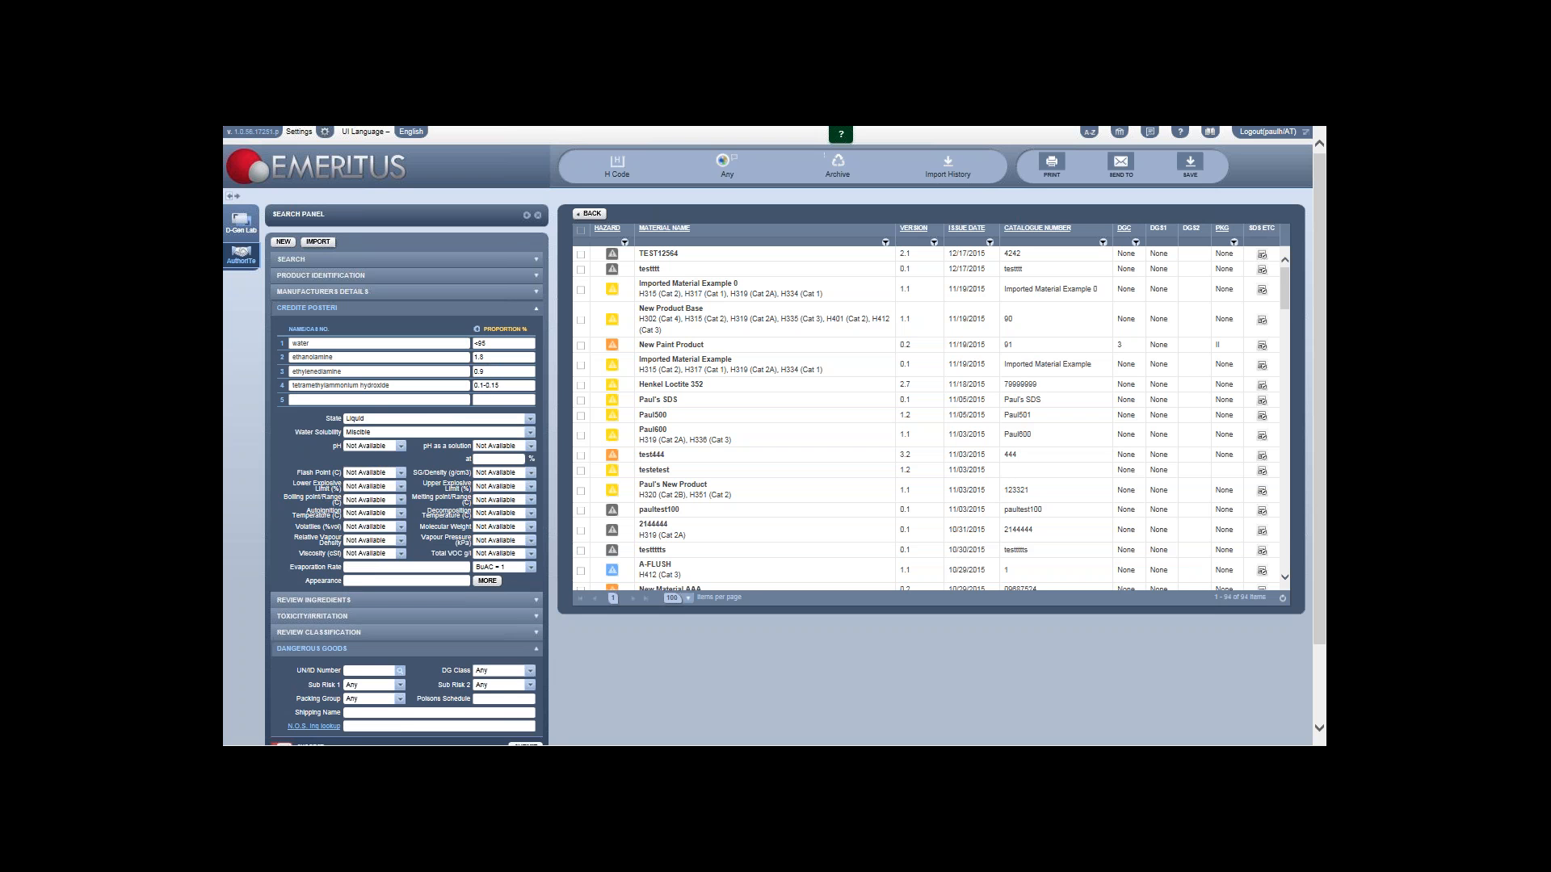
Step: Look over the optional pH and flash point fields and the additional physical properties, closing them without entries
left_click(371, 448)
left_click(372, 472)
left_click(376, 472)
scroll(436, 485, "down", 3)
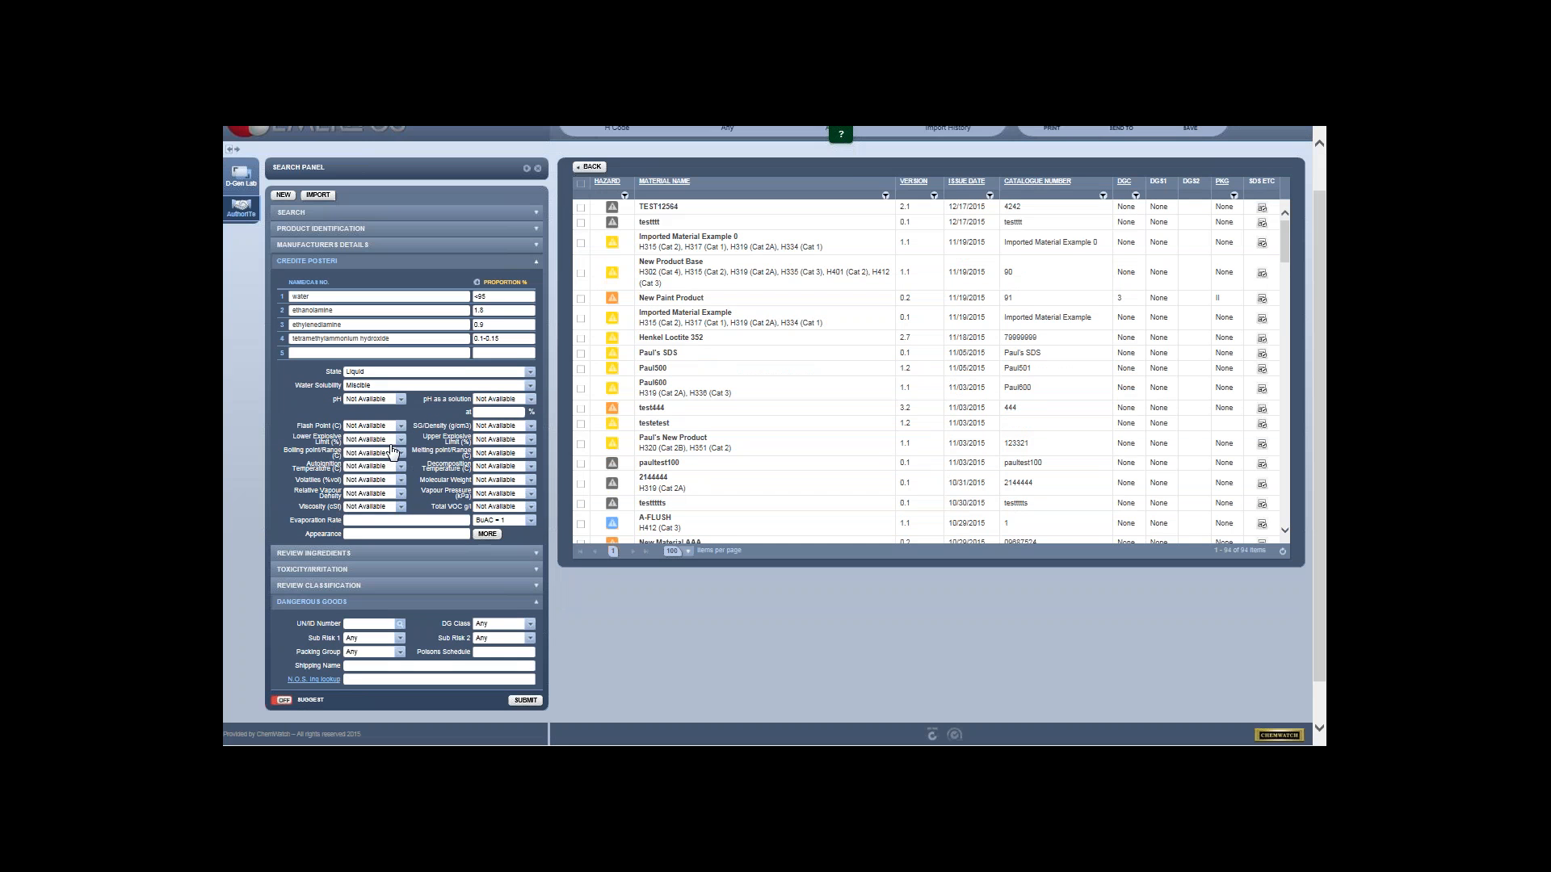
left_click(482, 491)
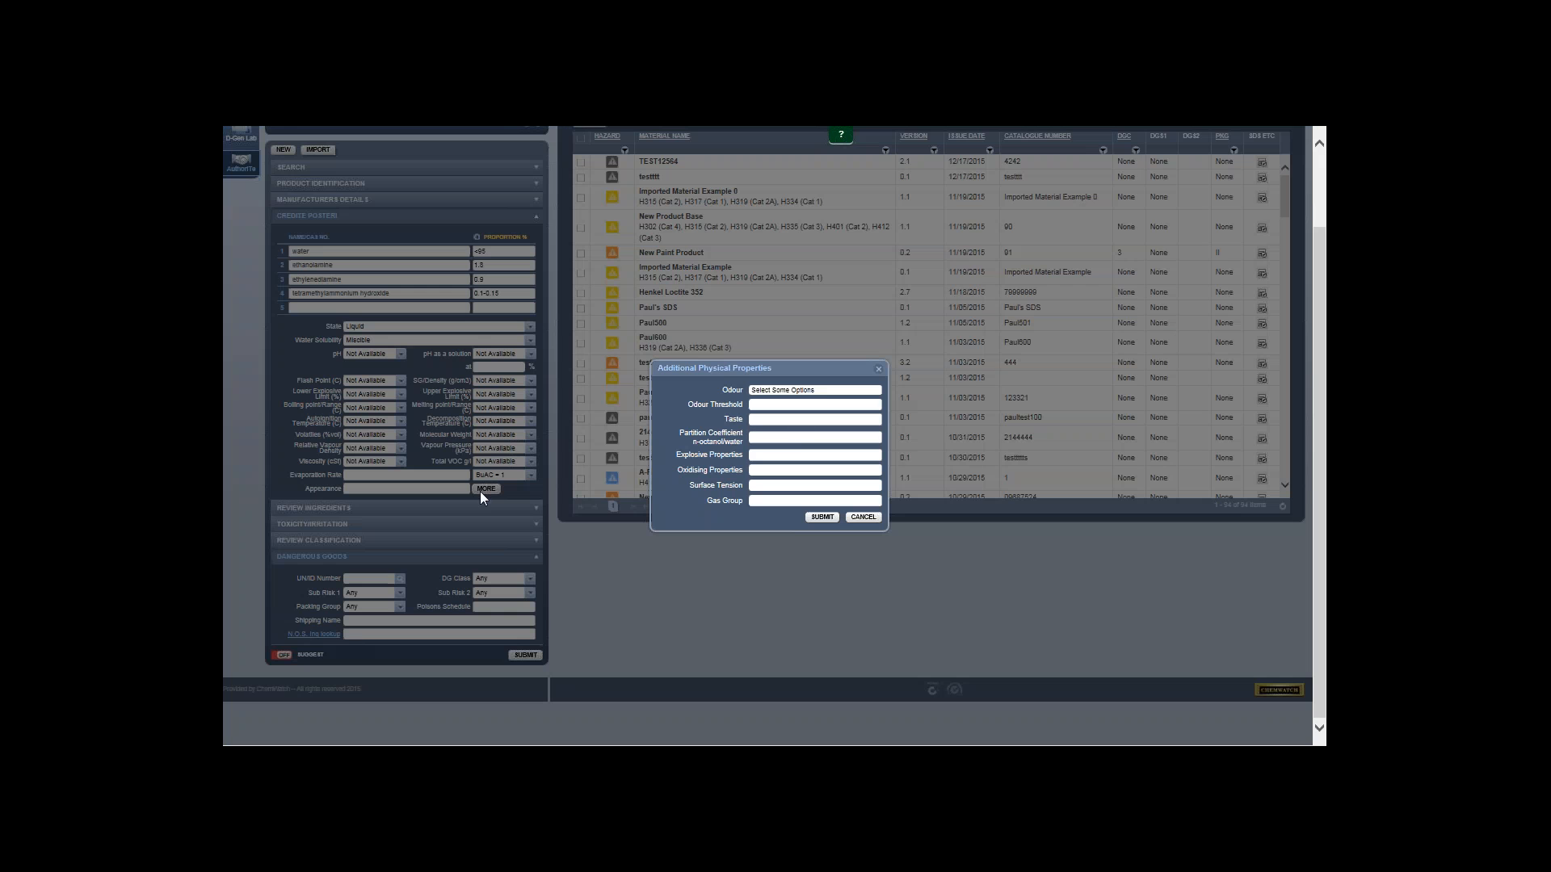
double_click(733, 419)
left_click(746, 430)
left_click(879, 369)
scroll(416, 441, "up", 2)
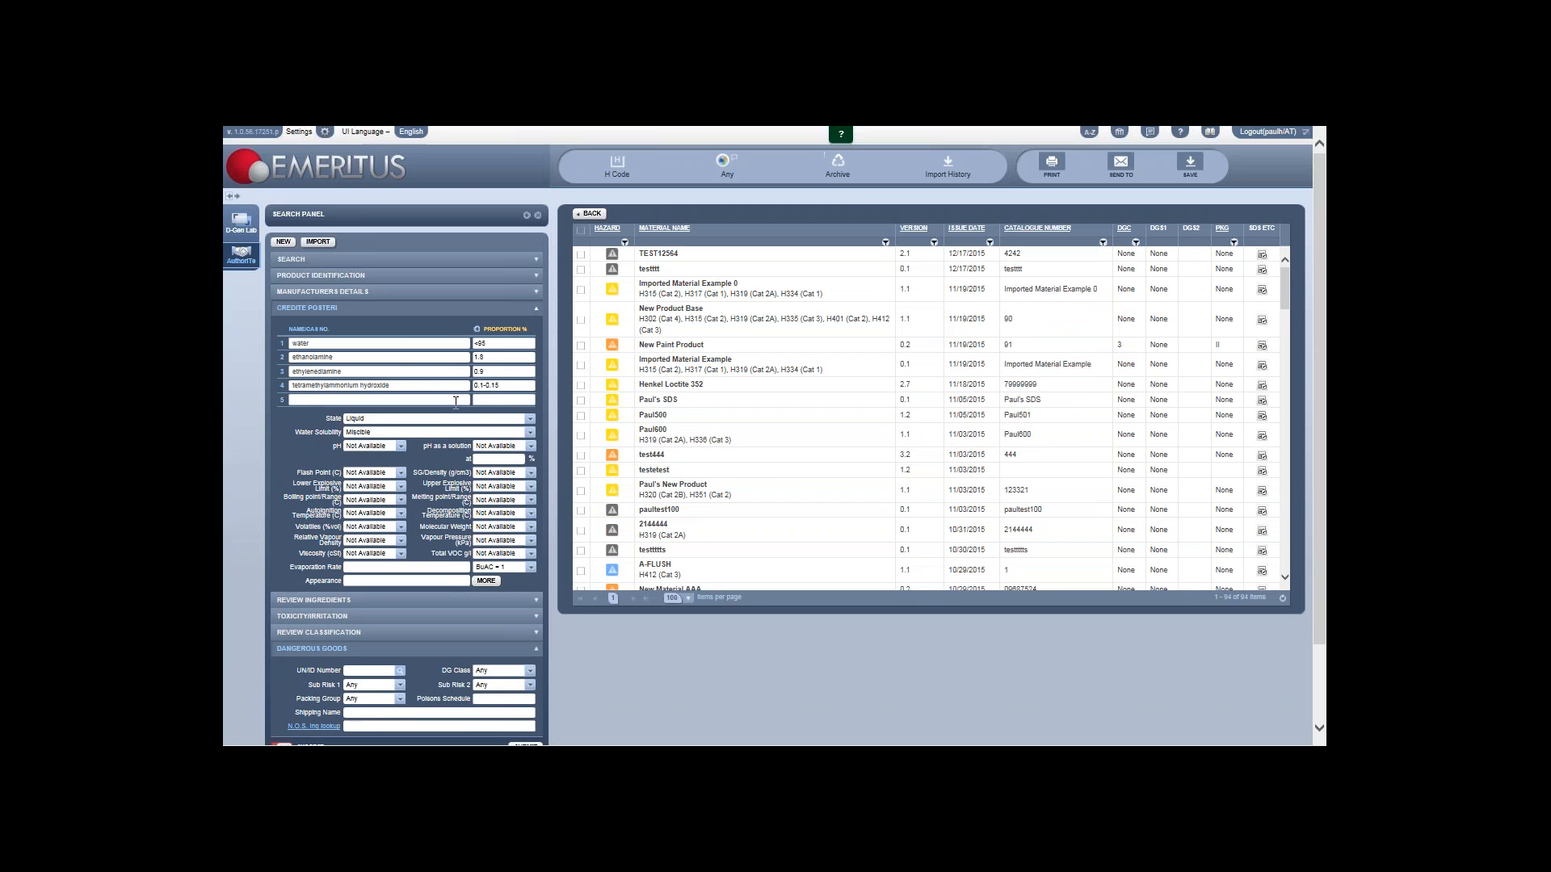
Step: Submit the entered product data to generate the draft safety data sheet
scroll(461, 404, "down", 2)
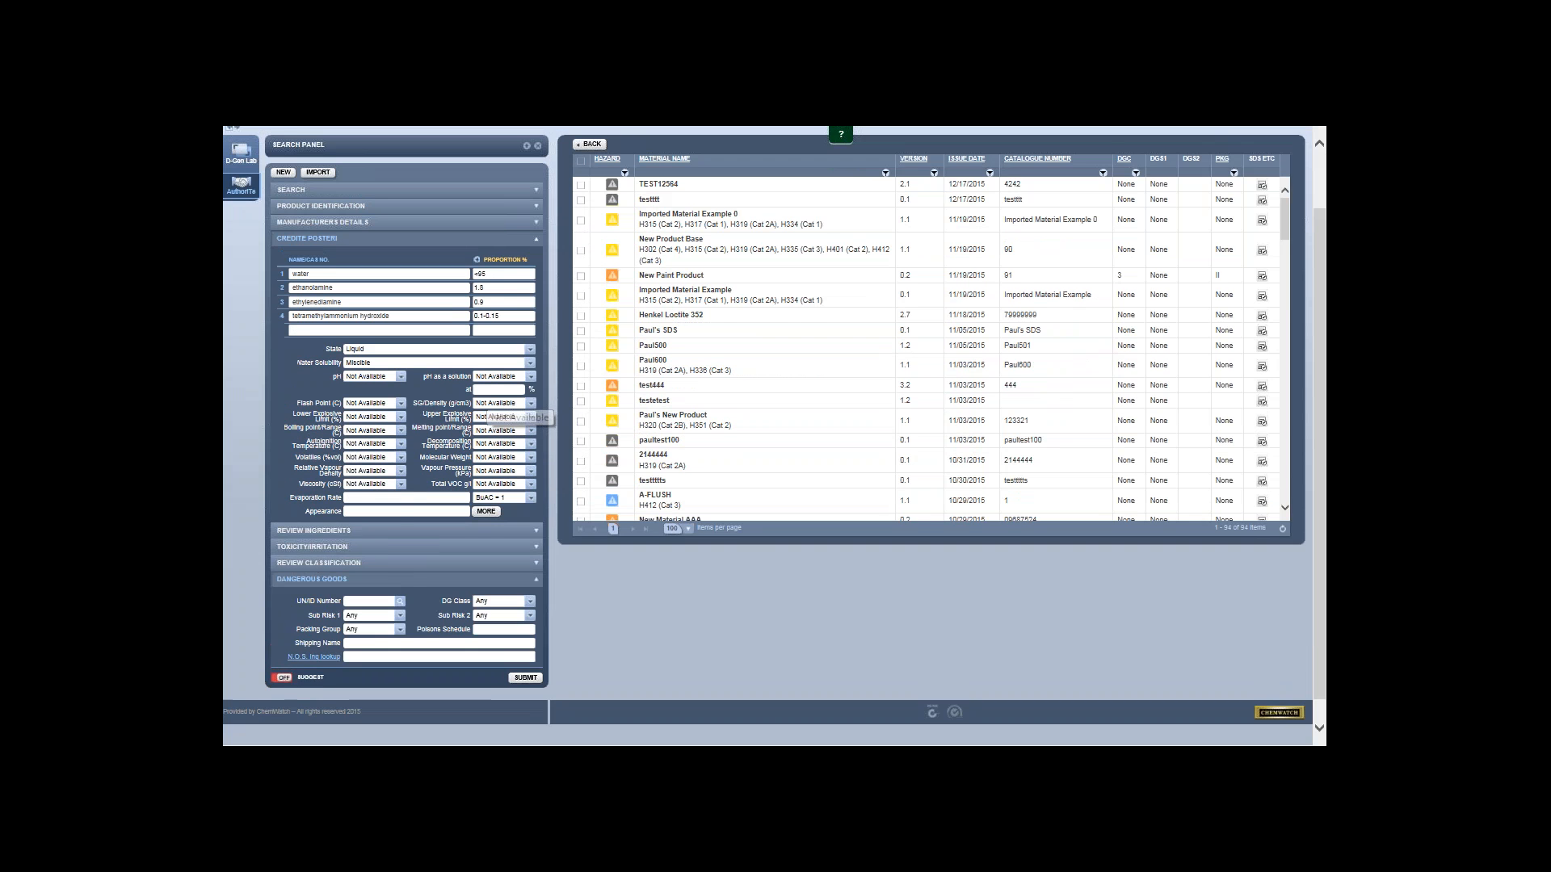
scroll(517, 416, "down", 1)
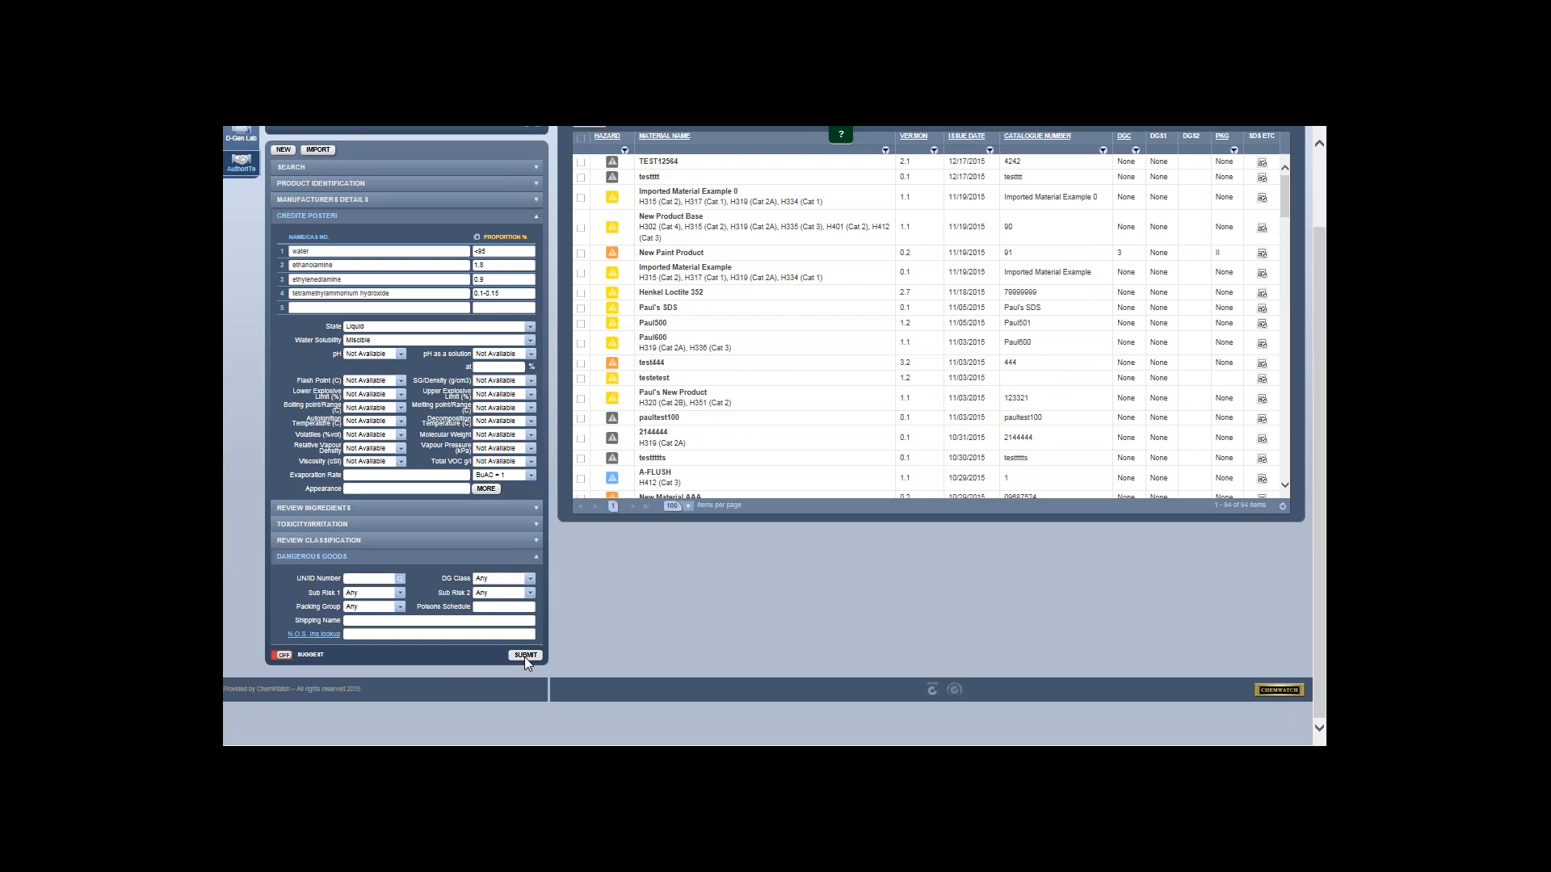
left_click(525, 655)
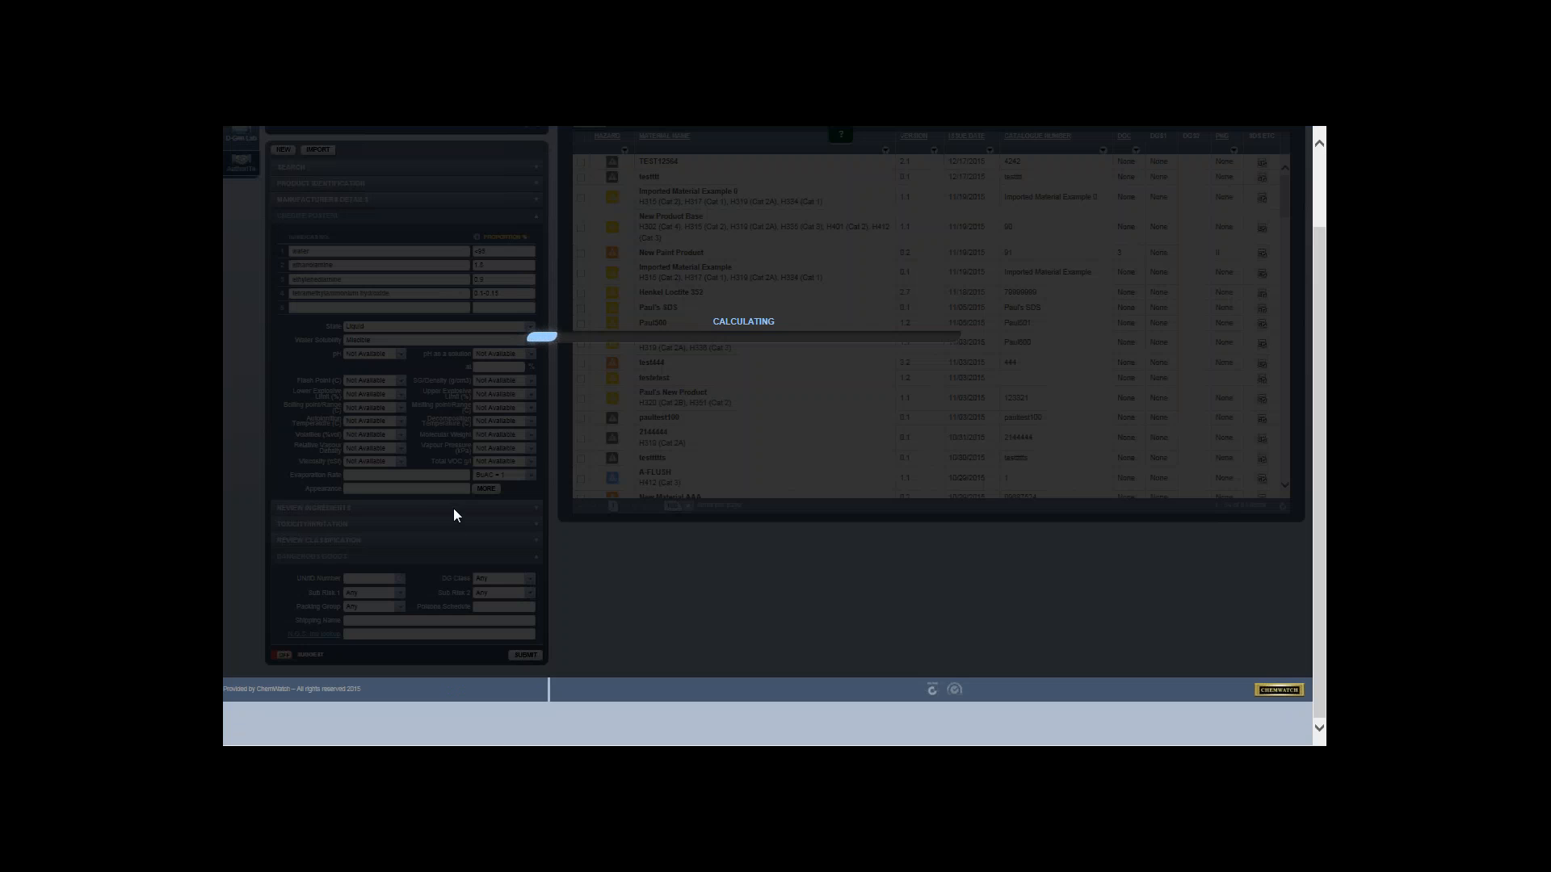
scroll(453, 533, "up", 3)
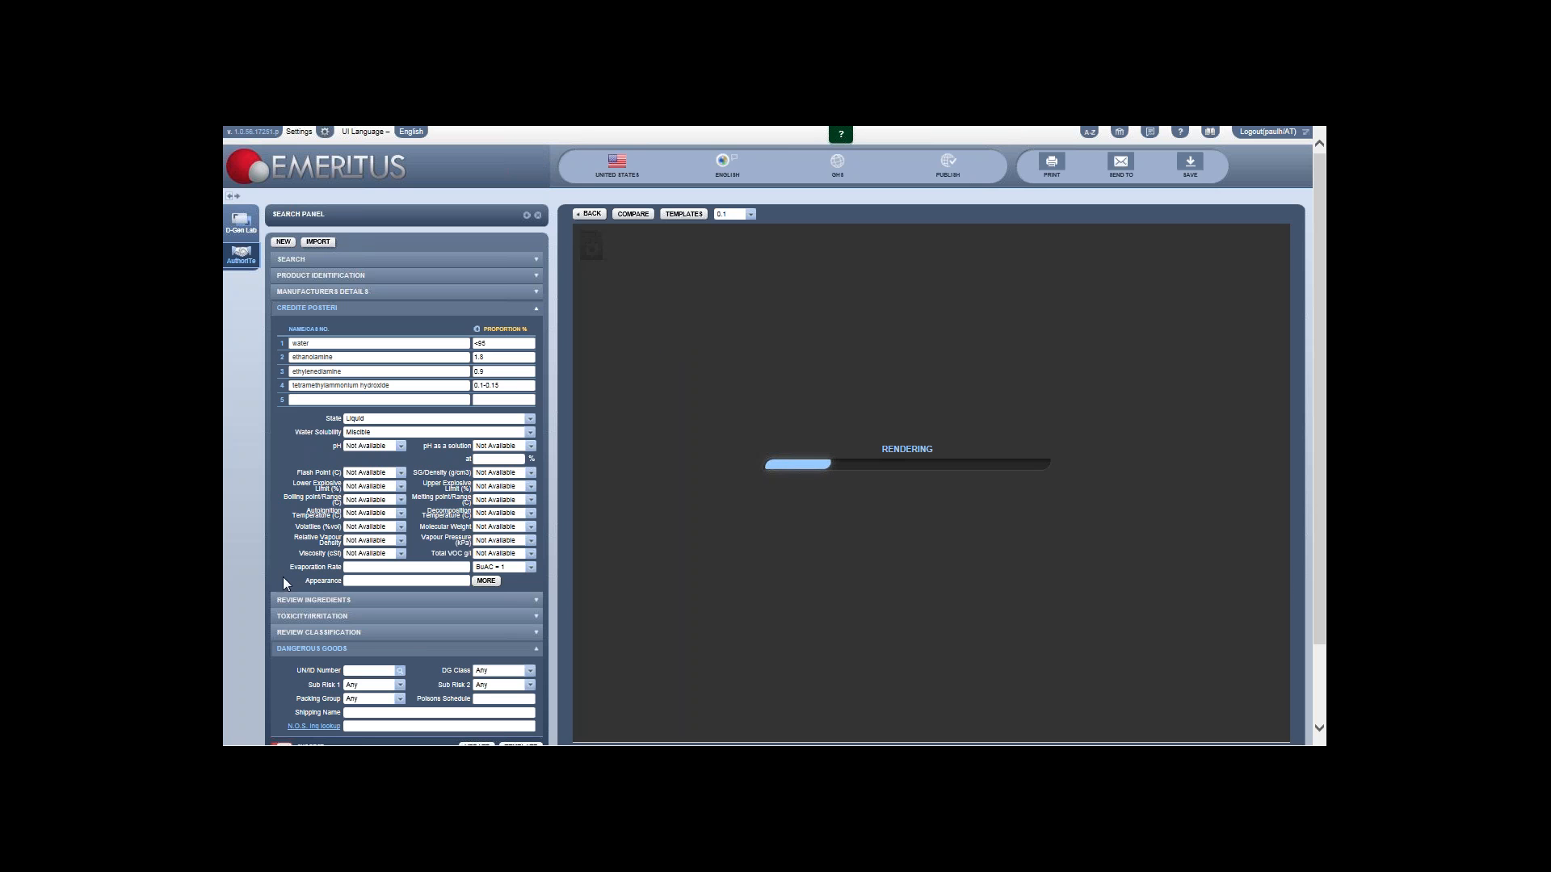
Step: Review the ingredients with their hazard codes and turn on the sanitised view for them
left_click(305, 601)
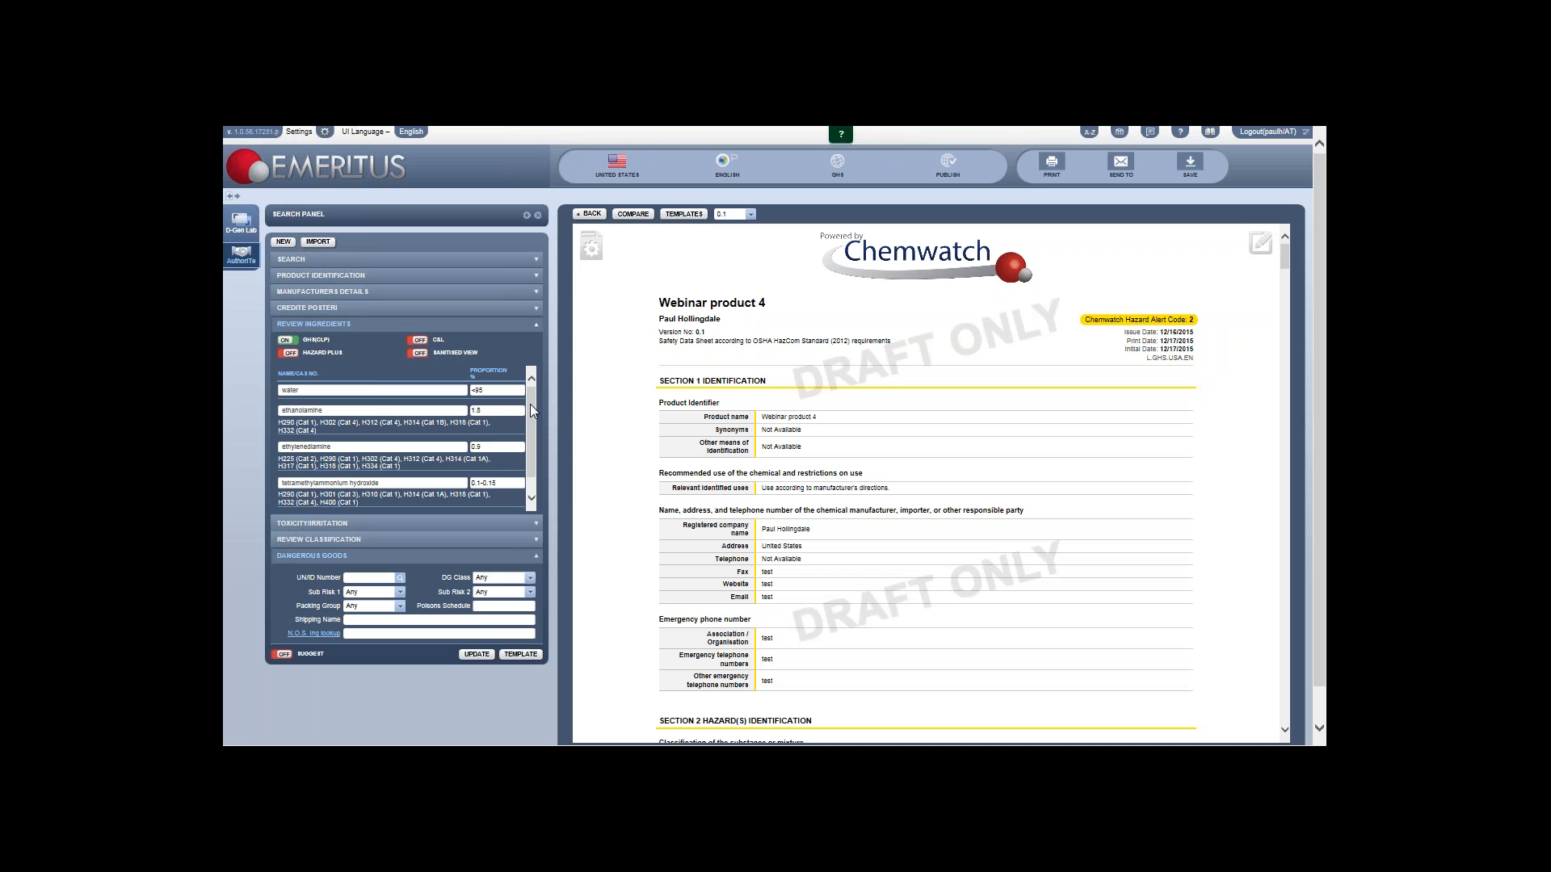
scroll(530, 408, "down", 2)
scroll(528, 412, "up", 1)
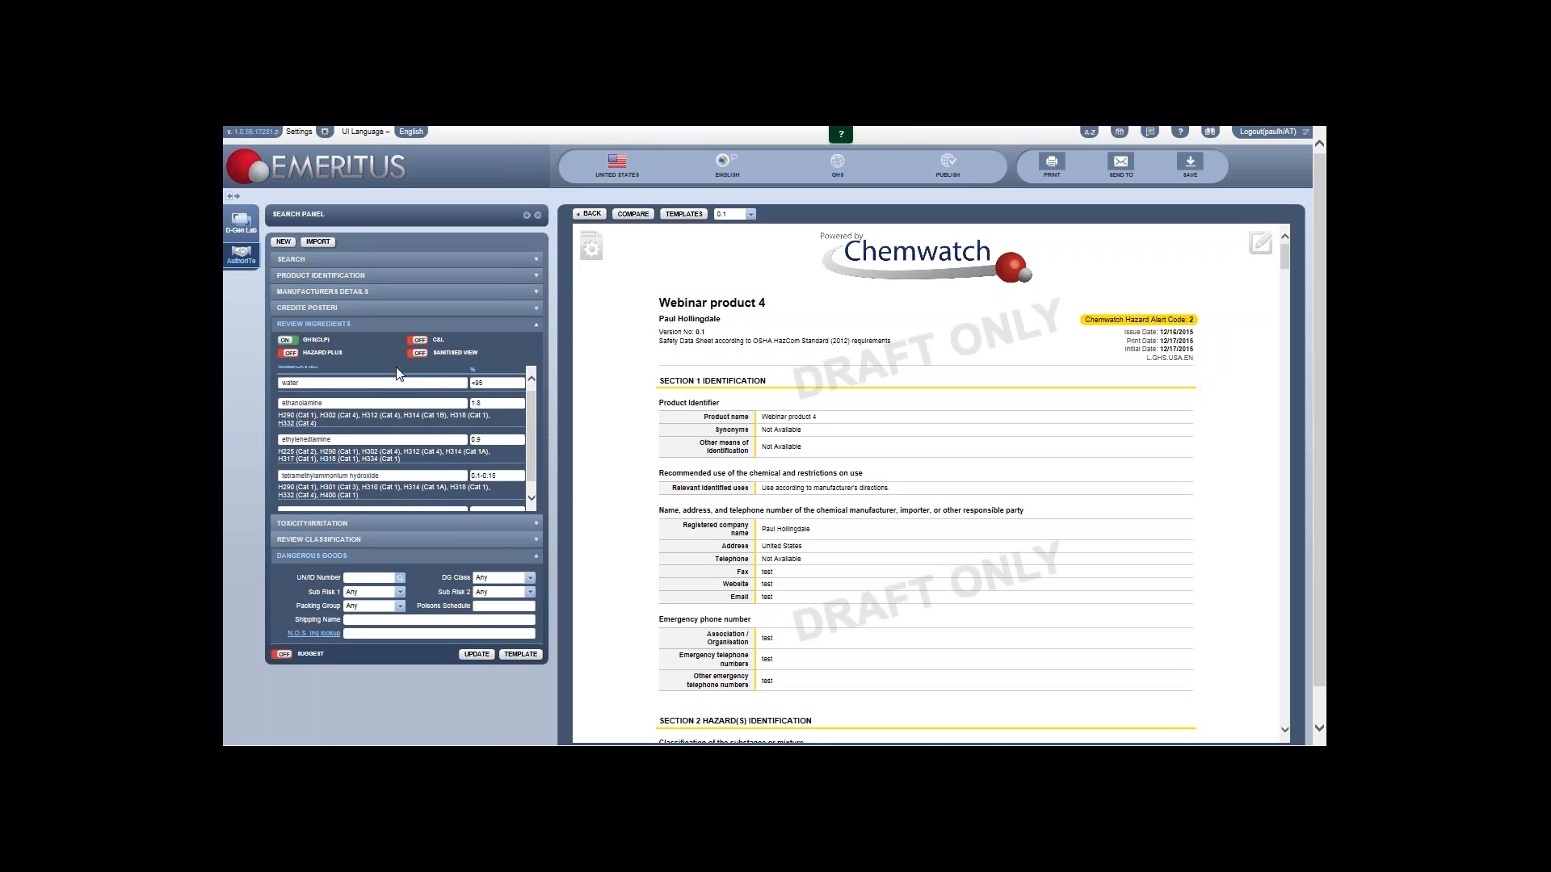
left_click(415, 355)
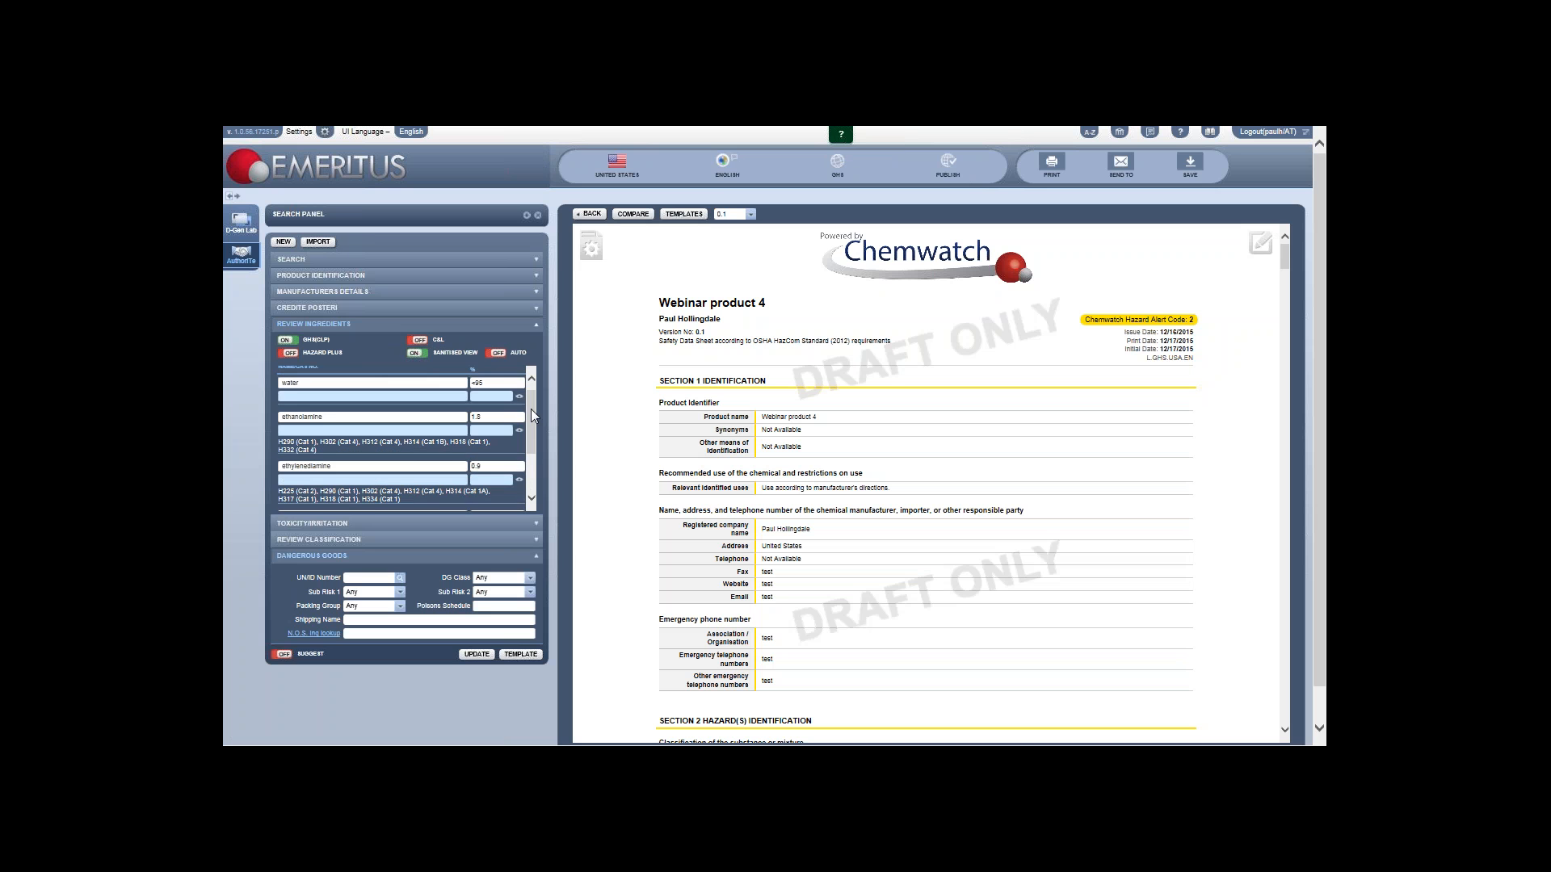
mouse_move(531, 410)
left_mouse_down()
mouse_move(536, 429)
mouse_move(535, 406)
left_mouse_up()
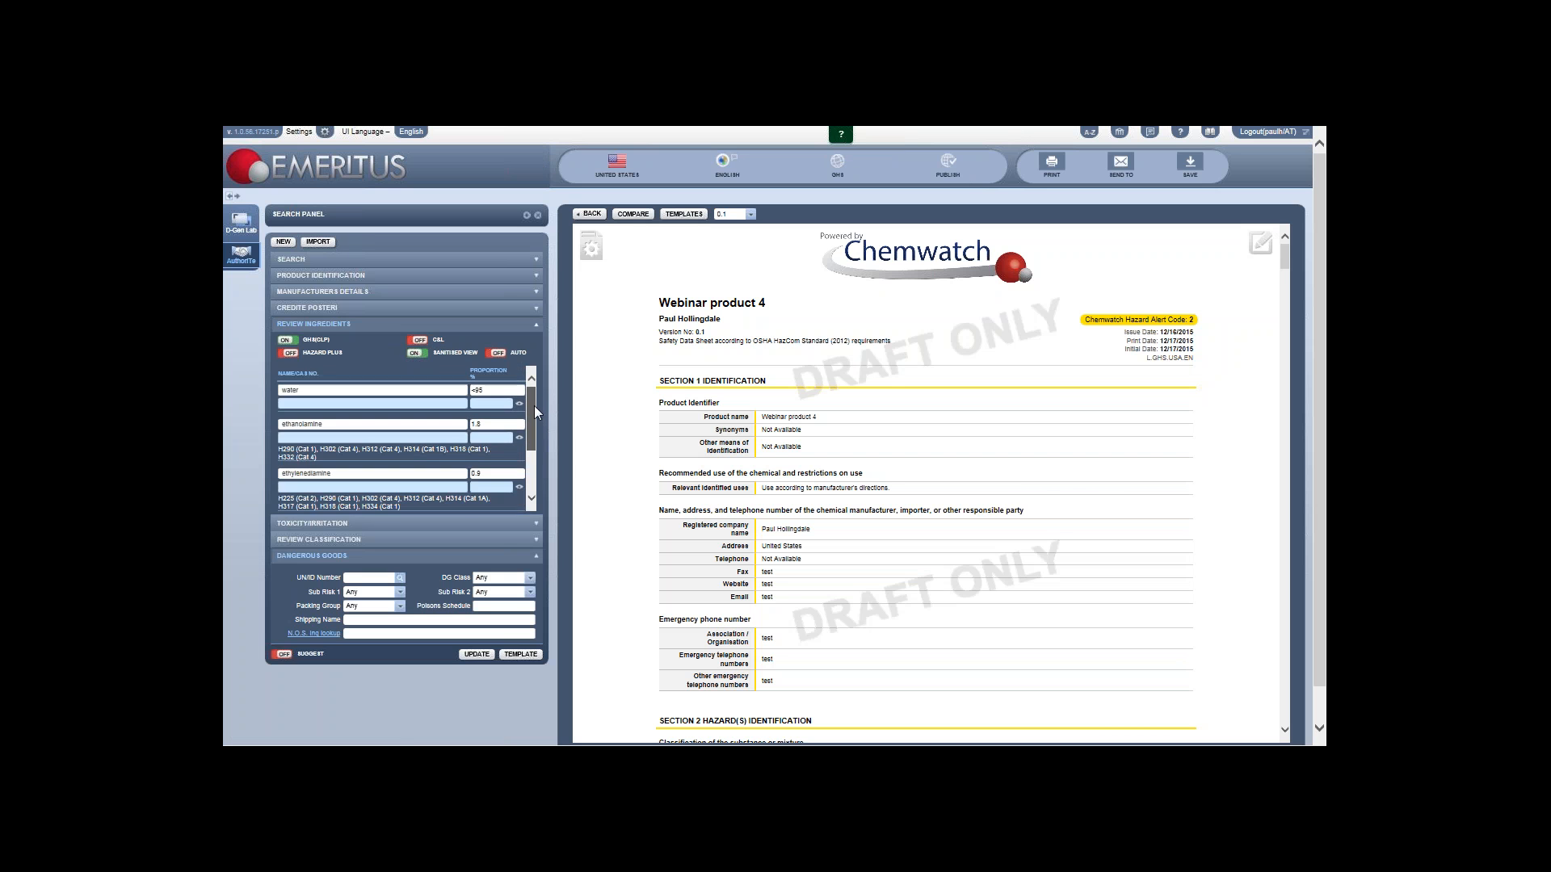
Step: Try the automatic option of the sanitised view on the ingredient list and switch it back off
left_click(498, 352)
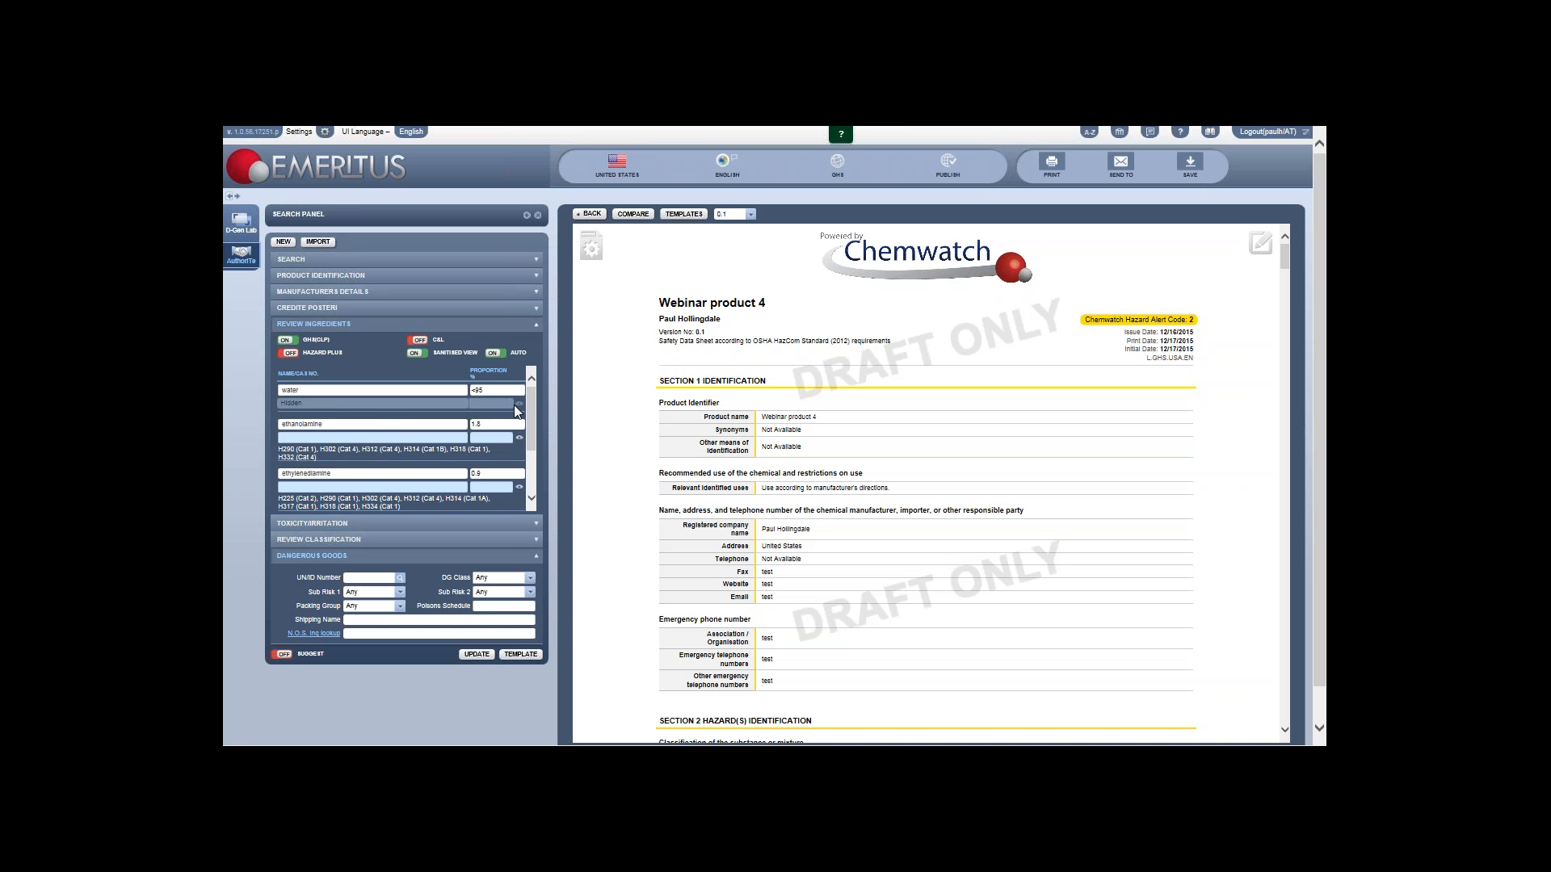
scroll(525, 422, "down", 3)
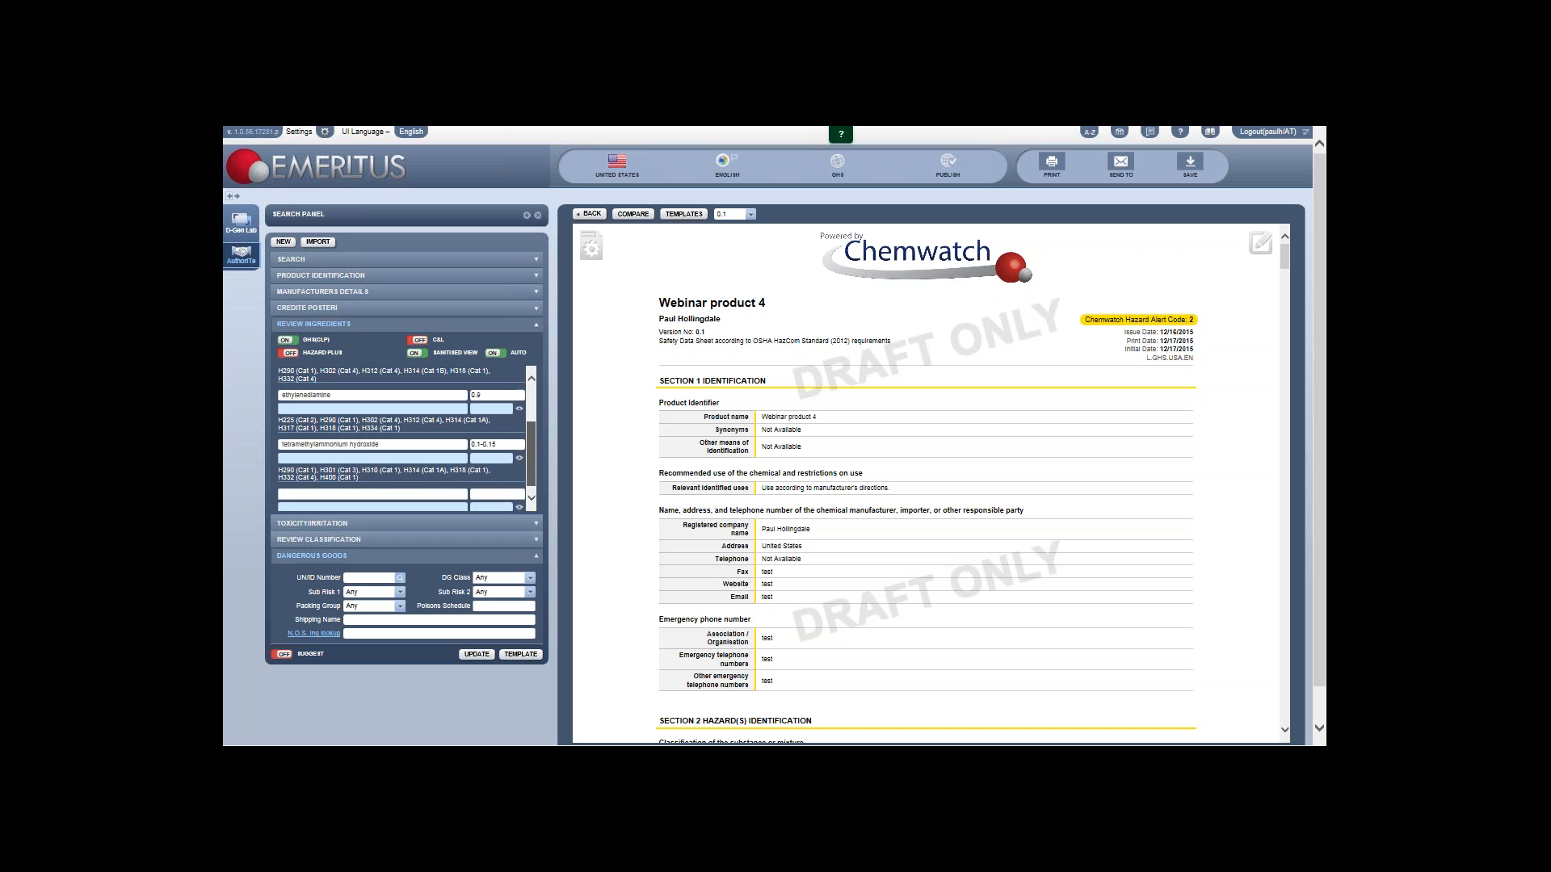
scroll(406, 439, "up", 3)
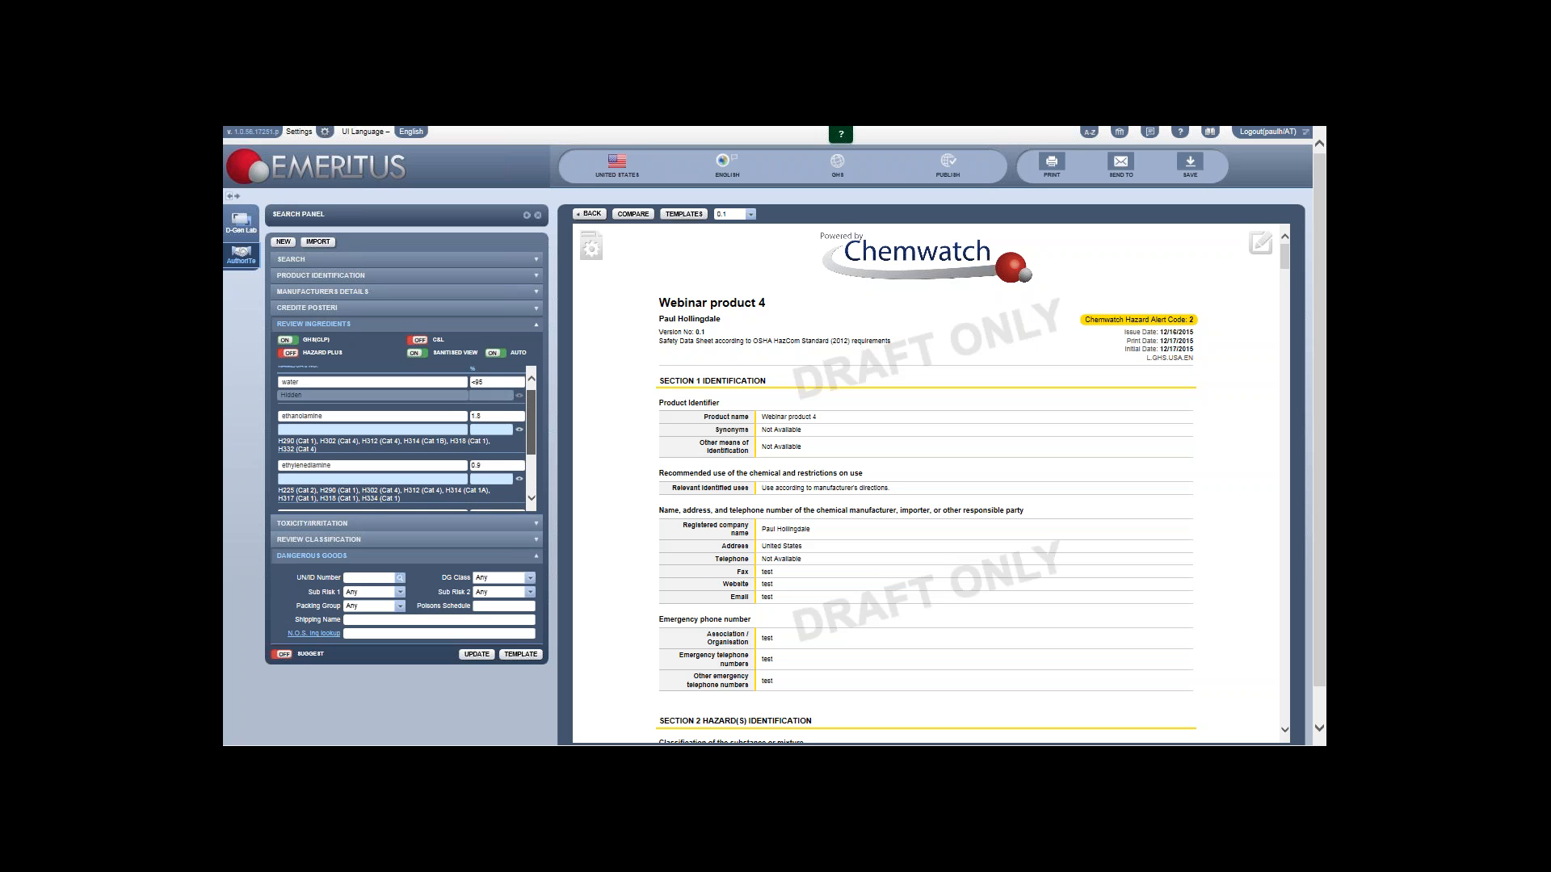
left_click_drag(530, 416, 530, 412)
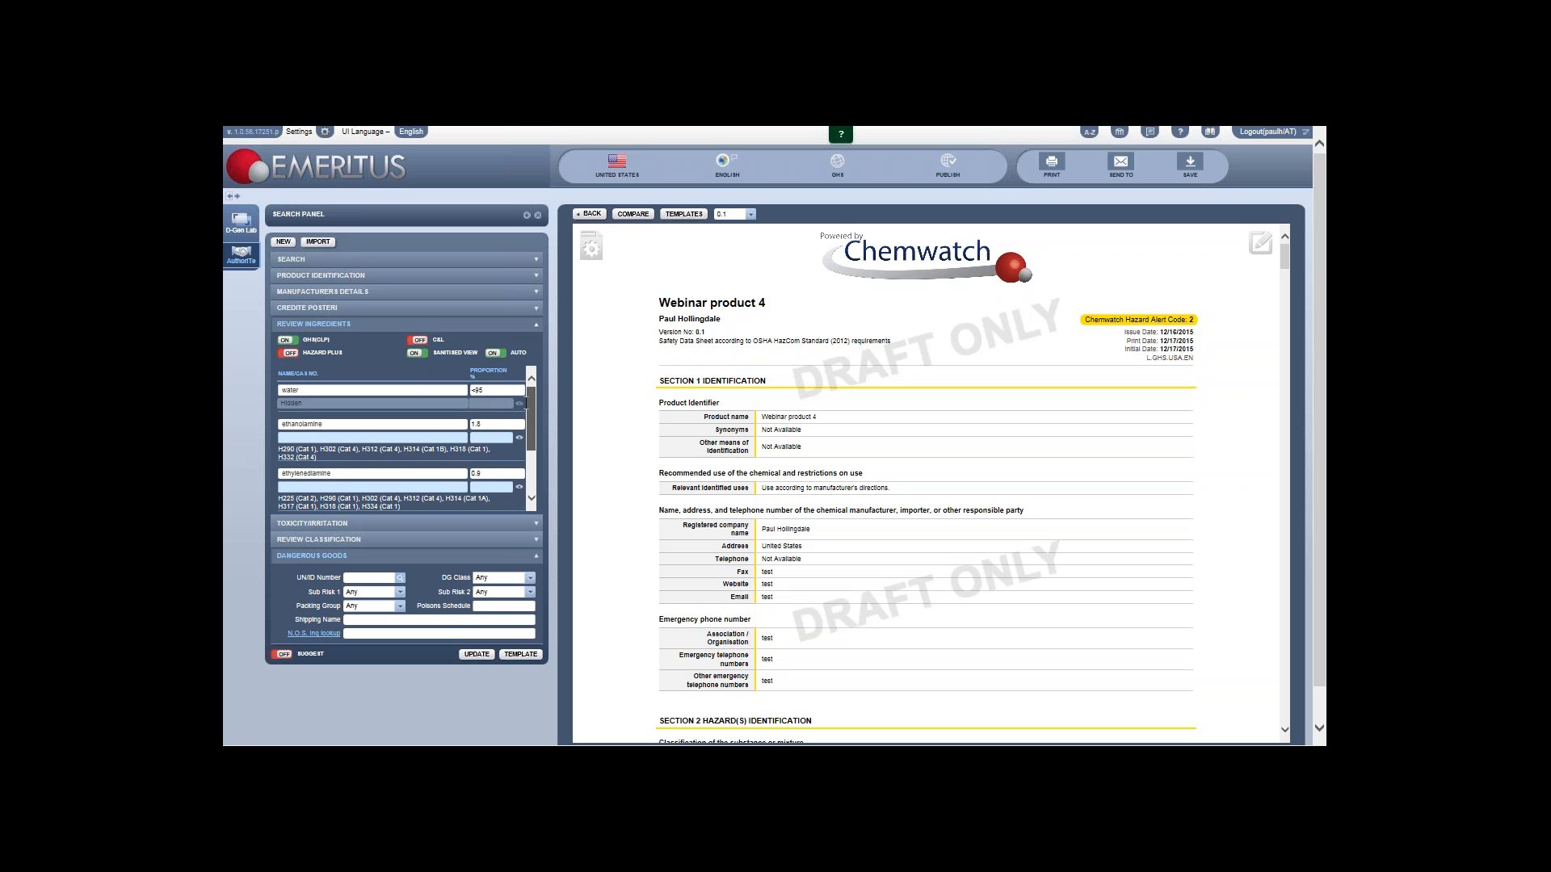
left_click(503, 356)
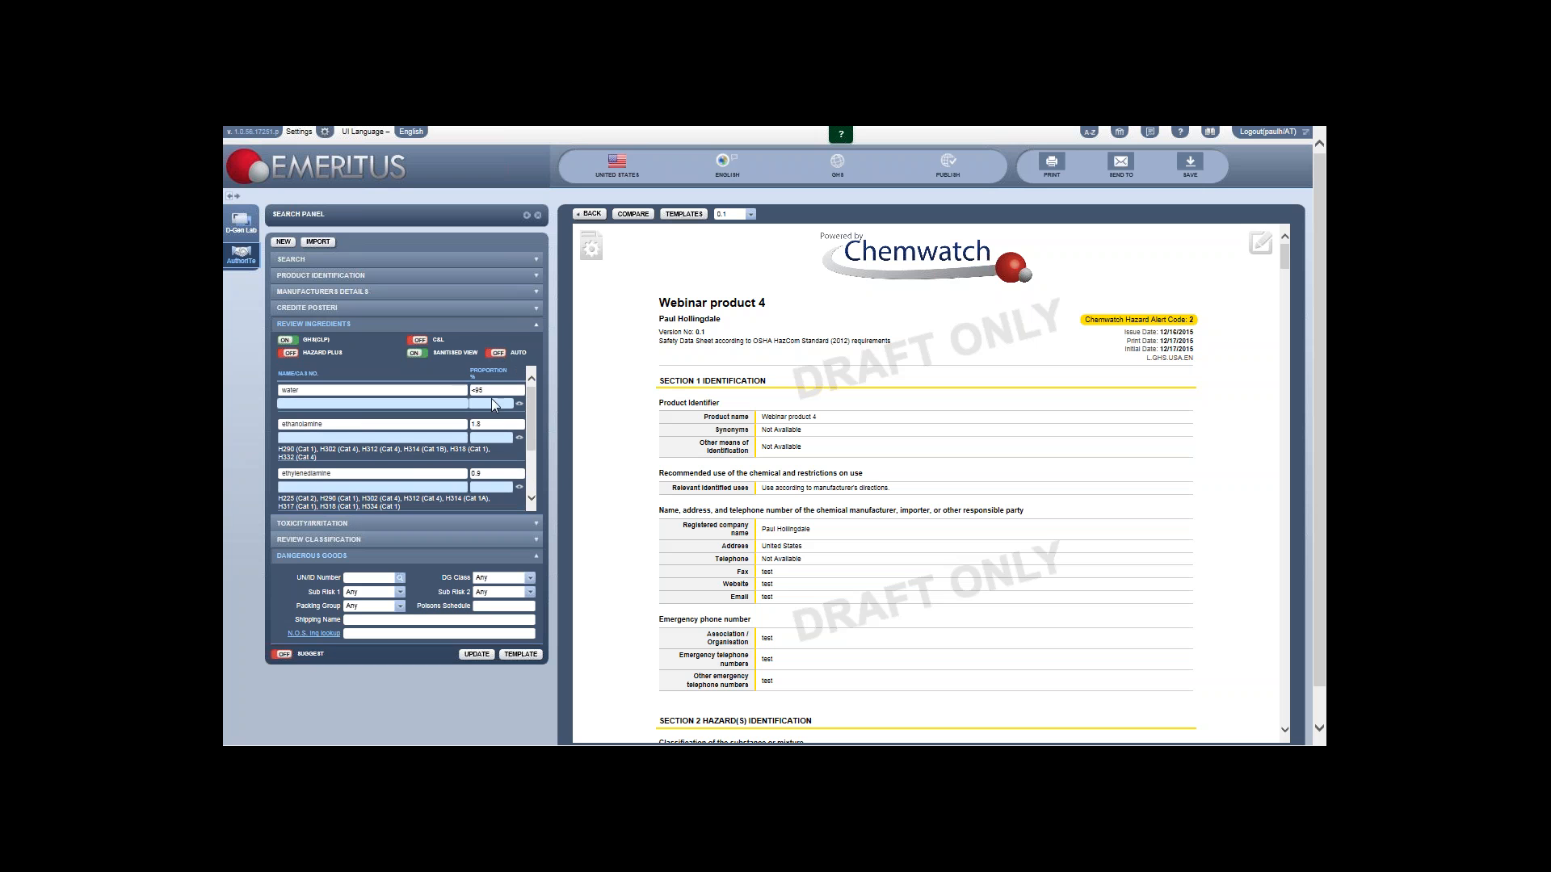
Step: Enter 0.5-1 as the sanitised proportion of ethylenediamine
left_click_drag(532, 412, 531, 434)
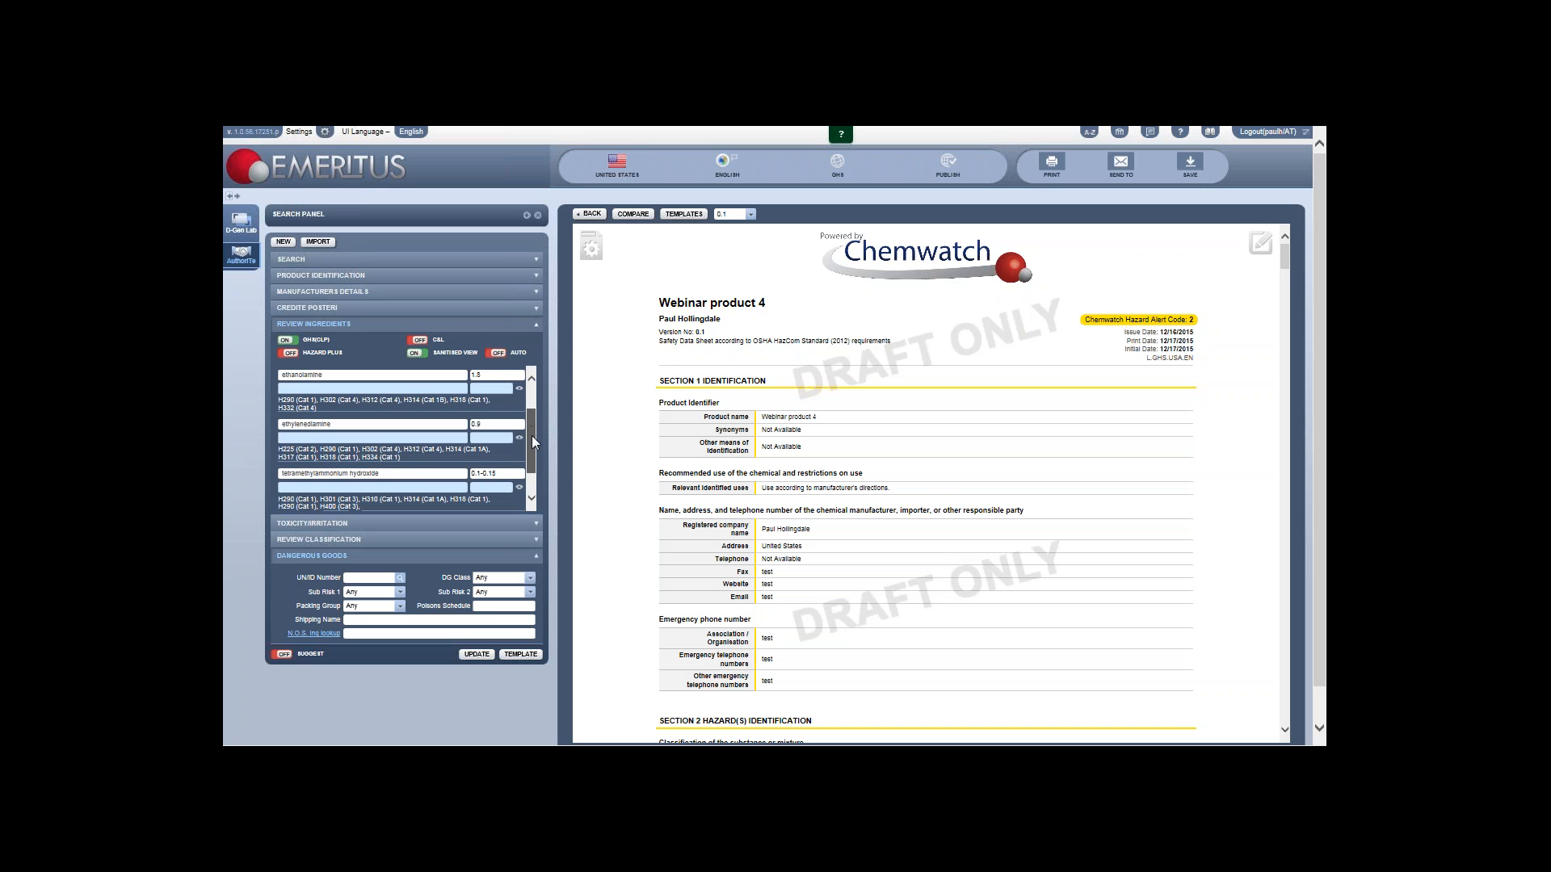
left_click(485, 437)
left_click_drag(495, 437, 474, 441)
left_click(497, 436)
scroll(533, 438, "up", 3)
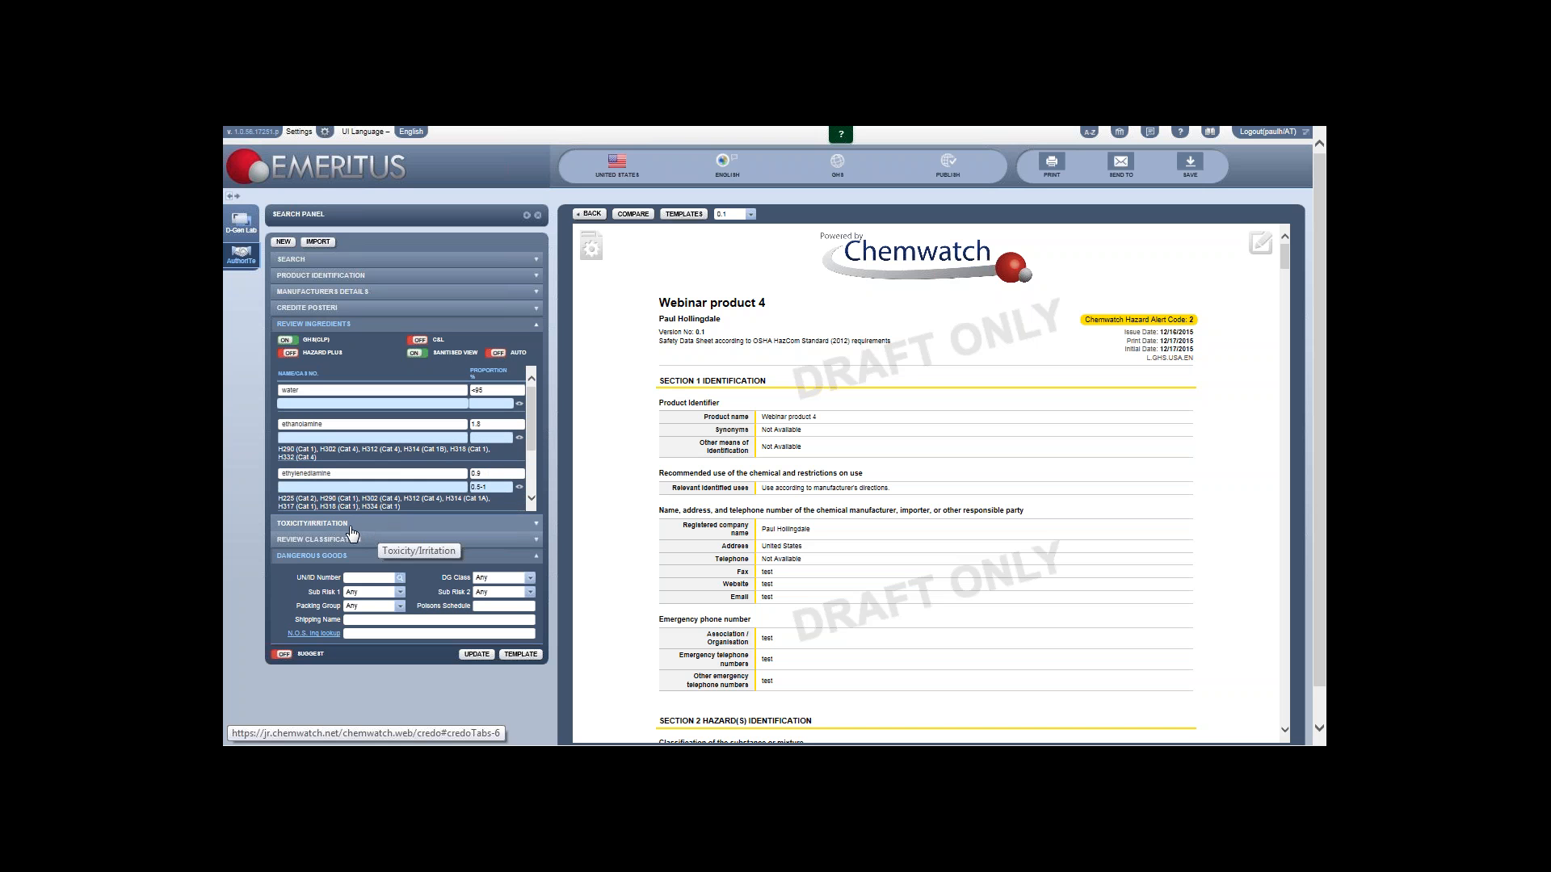
Step: Open the classification review and examine which hazard codes in the list are assigned to the product
left_click(327, 541)
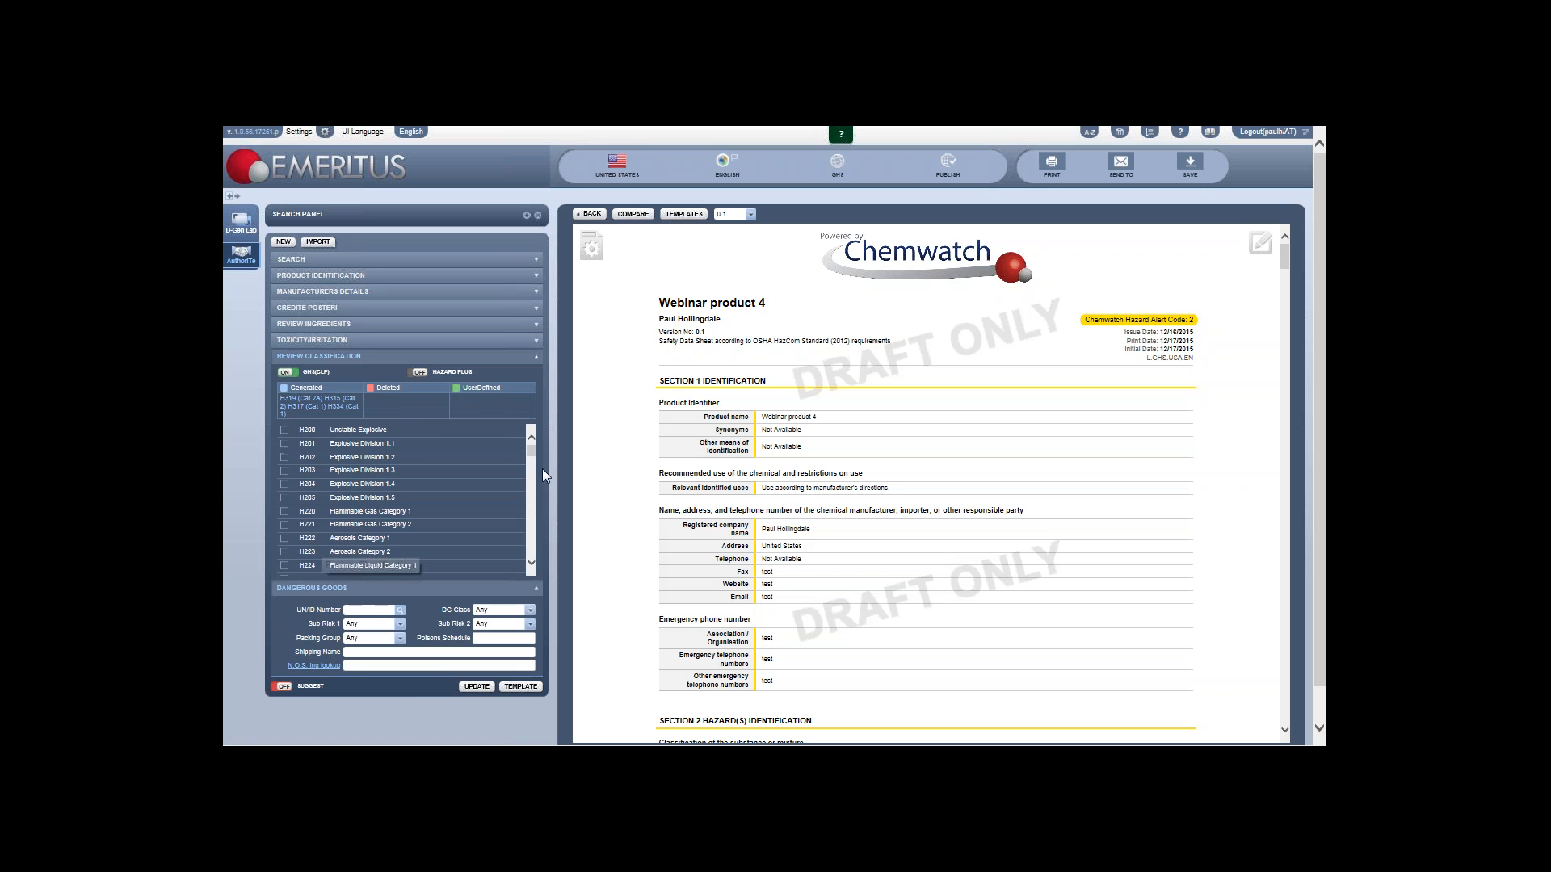
scroll(423, 449, "down", 8)
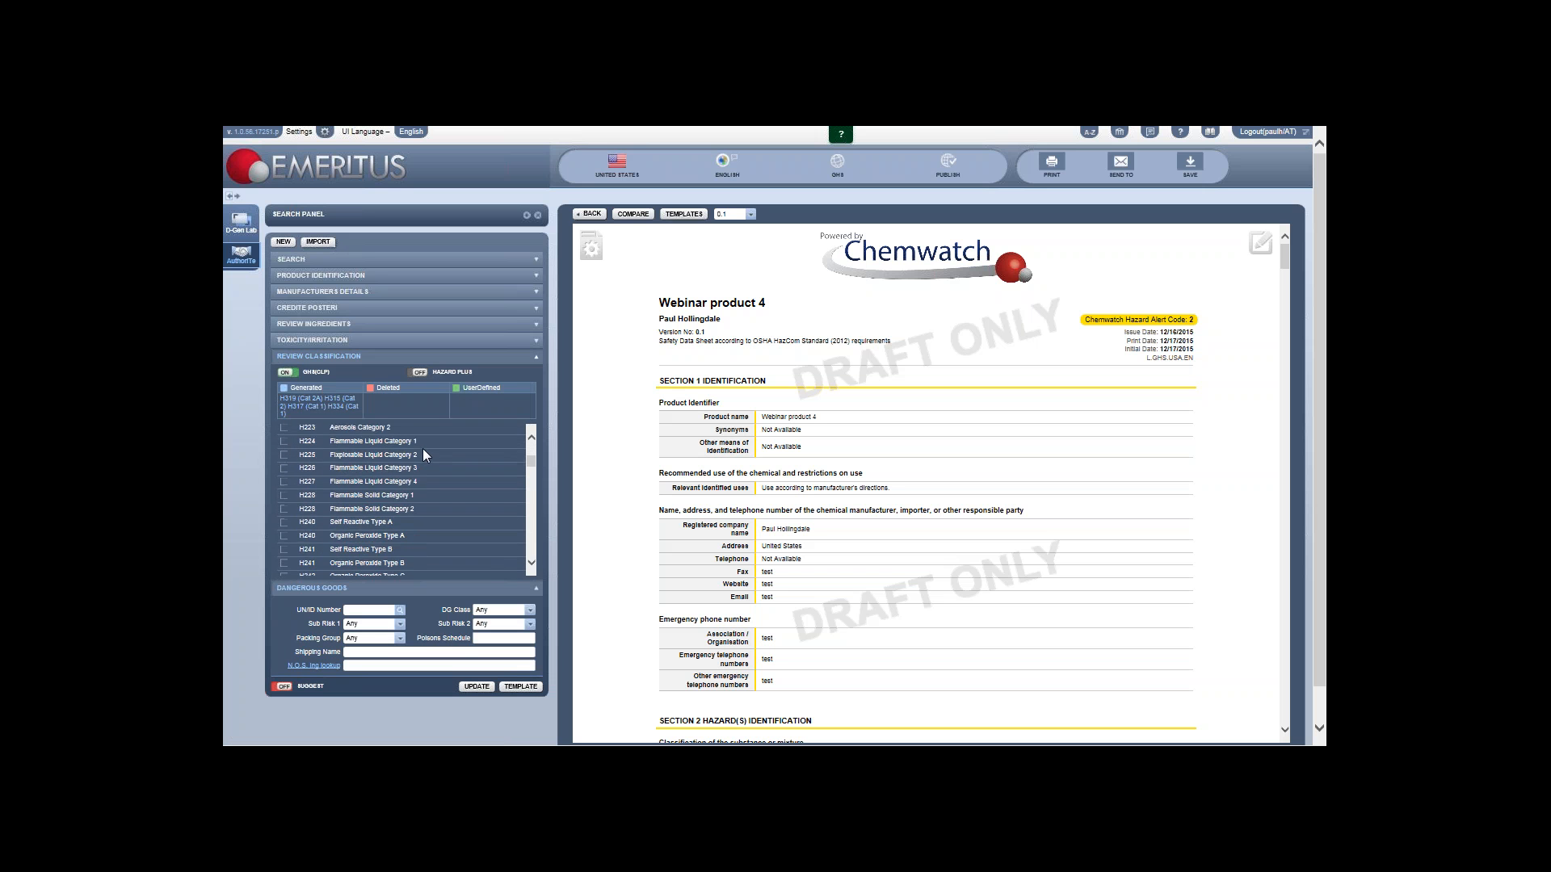
scroll(424, 457, "down", 5)
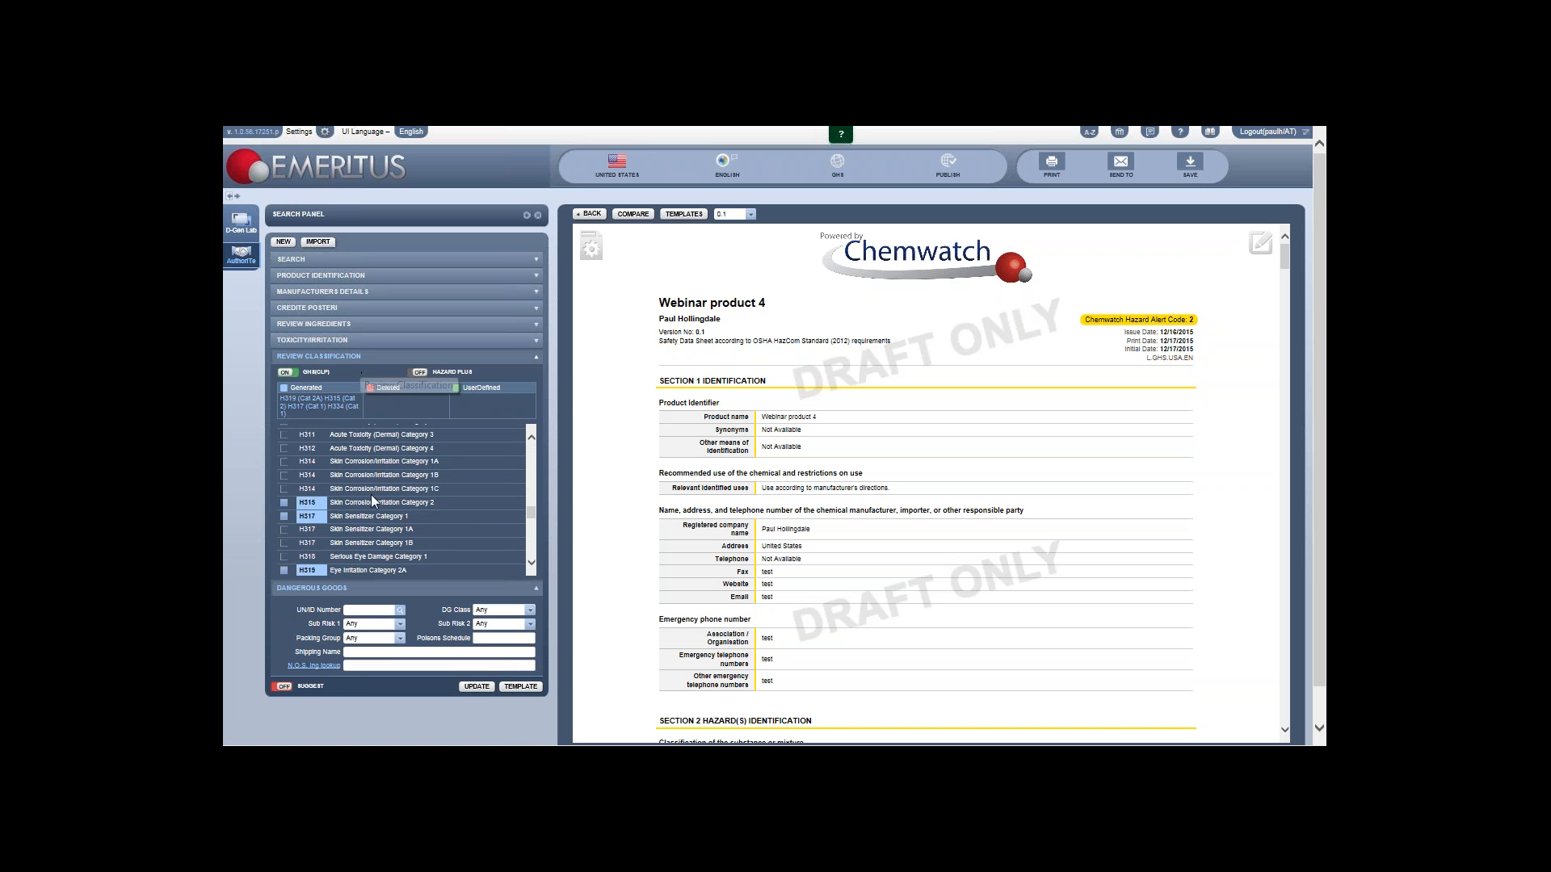
scroll(378, 494, "down", 1)
scroll(441, 478, "down", 1)
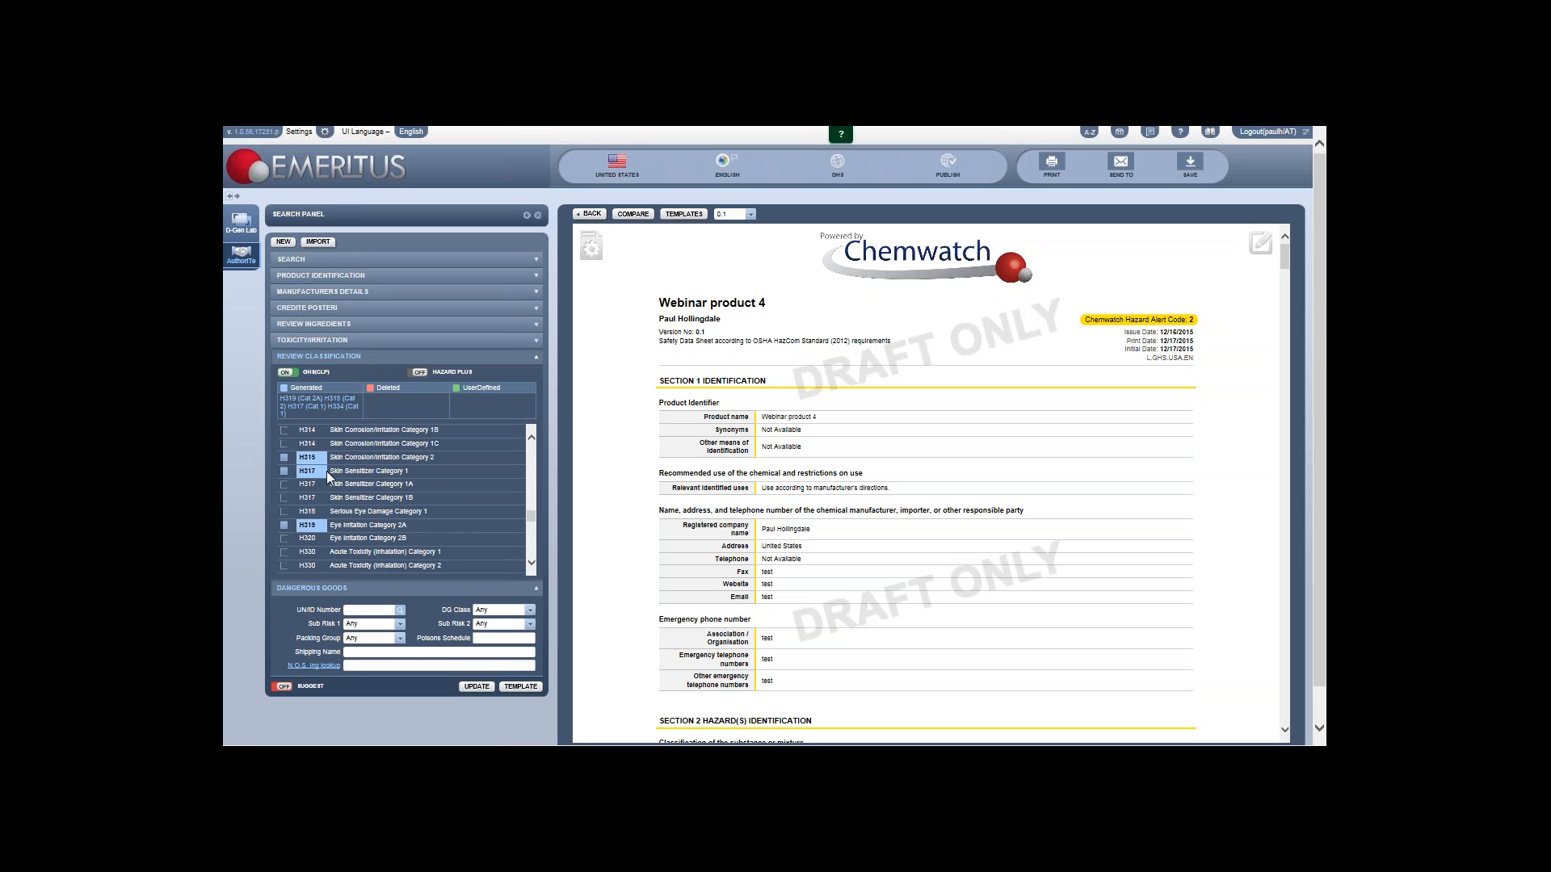
scroll(373, 471, "down", 4)
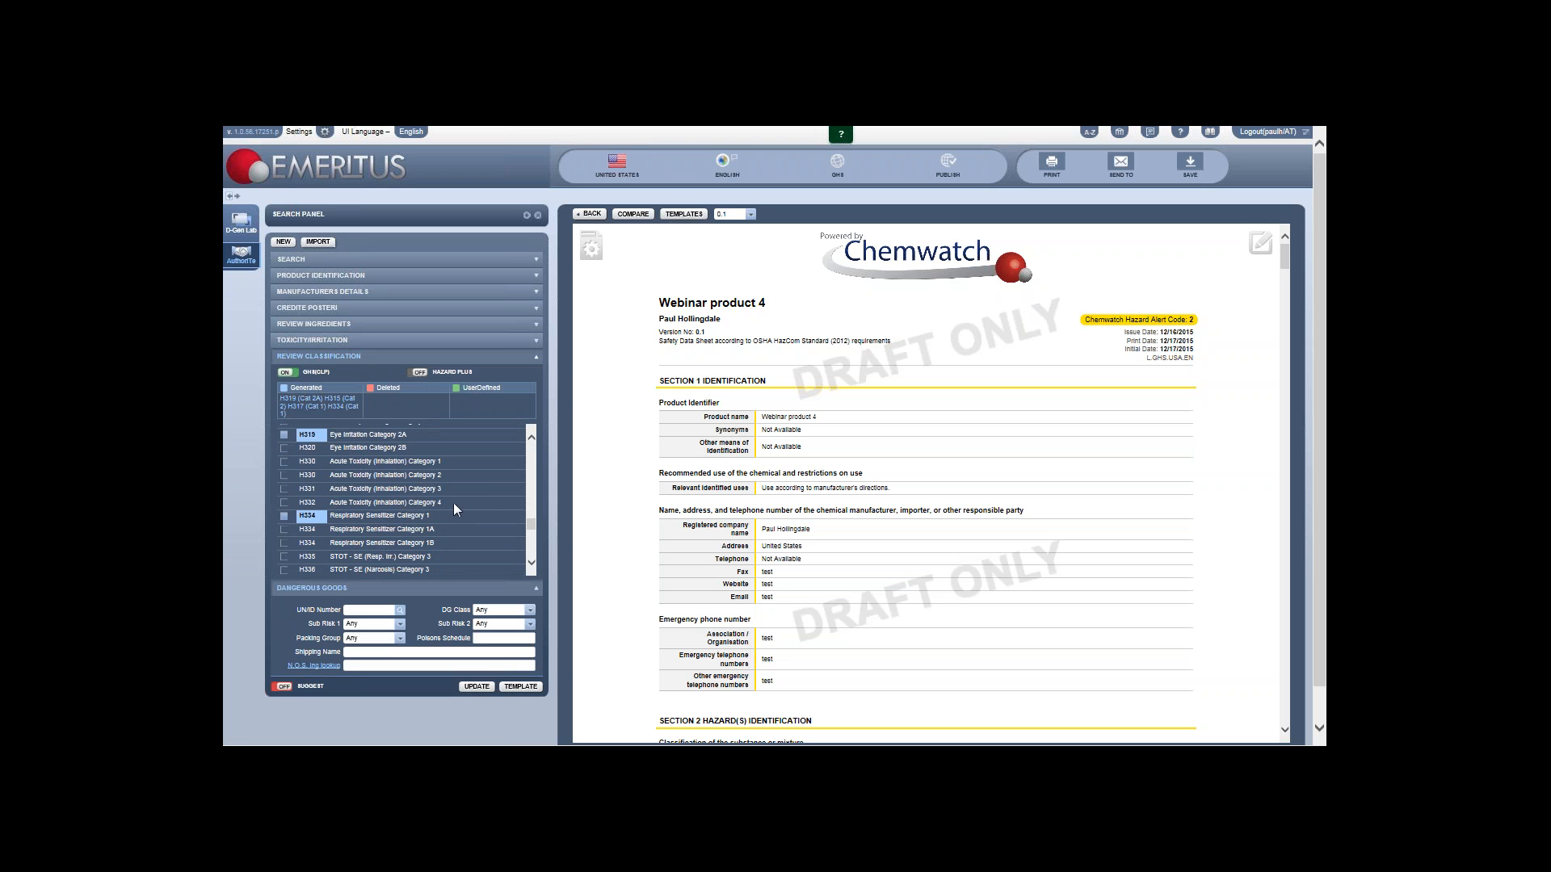
scroll(348, 469, "up", 4)
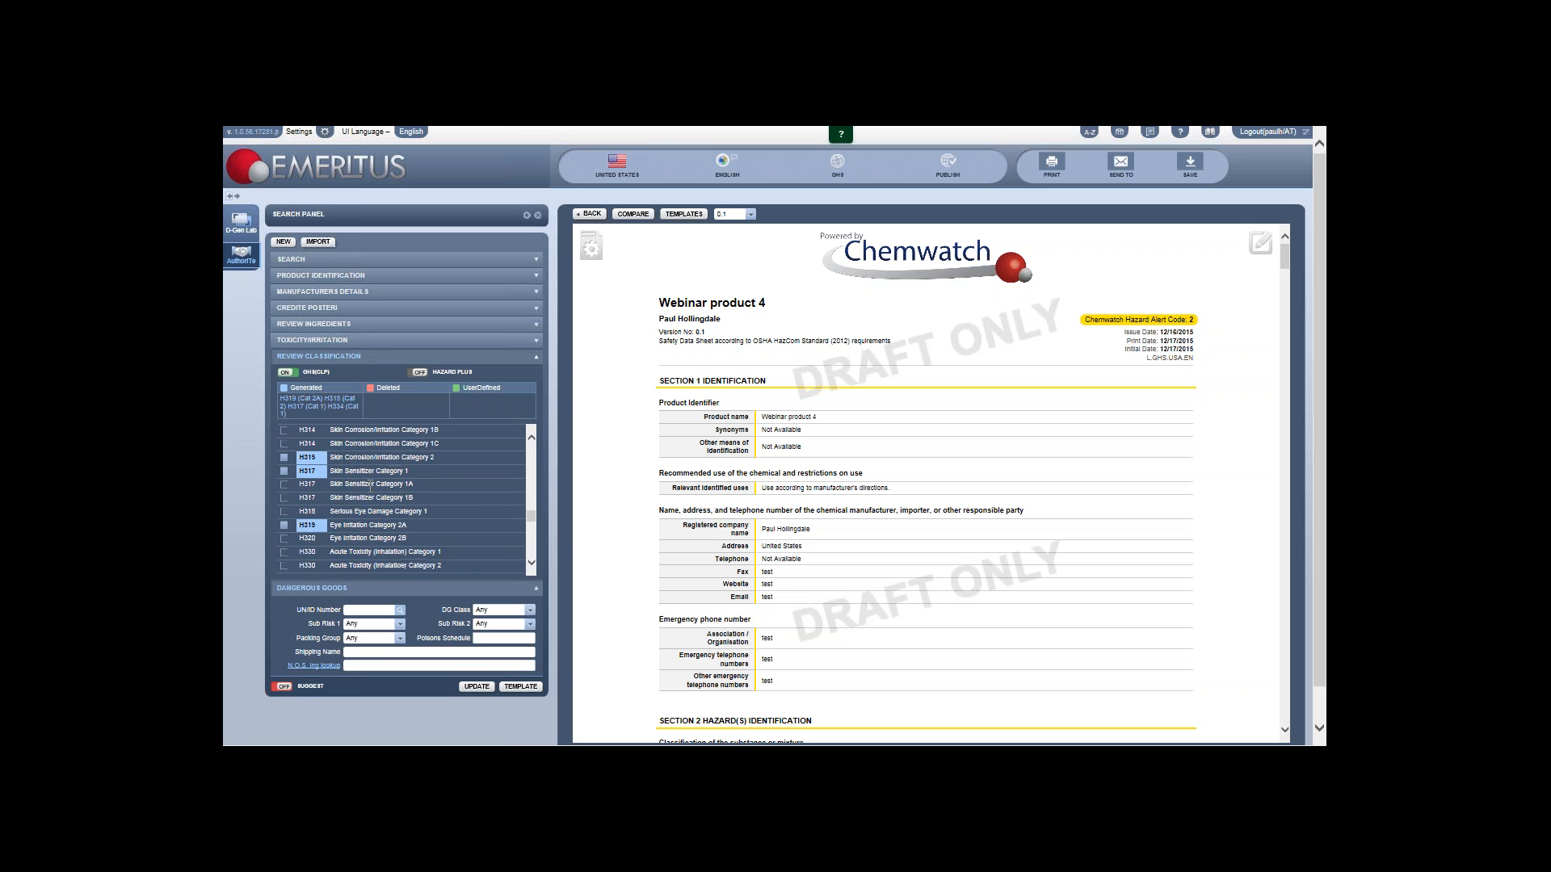
scroll(366, 492, "up", 3)
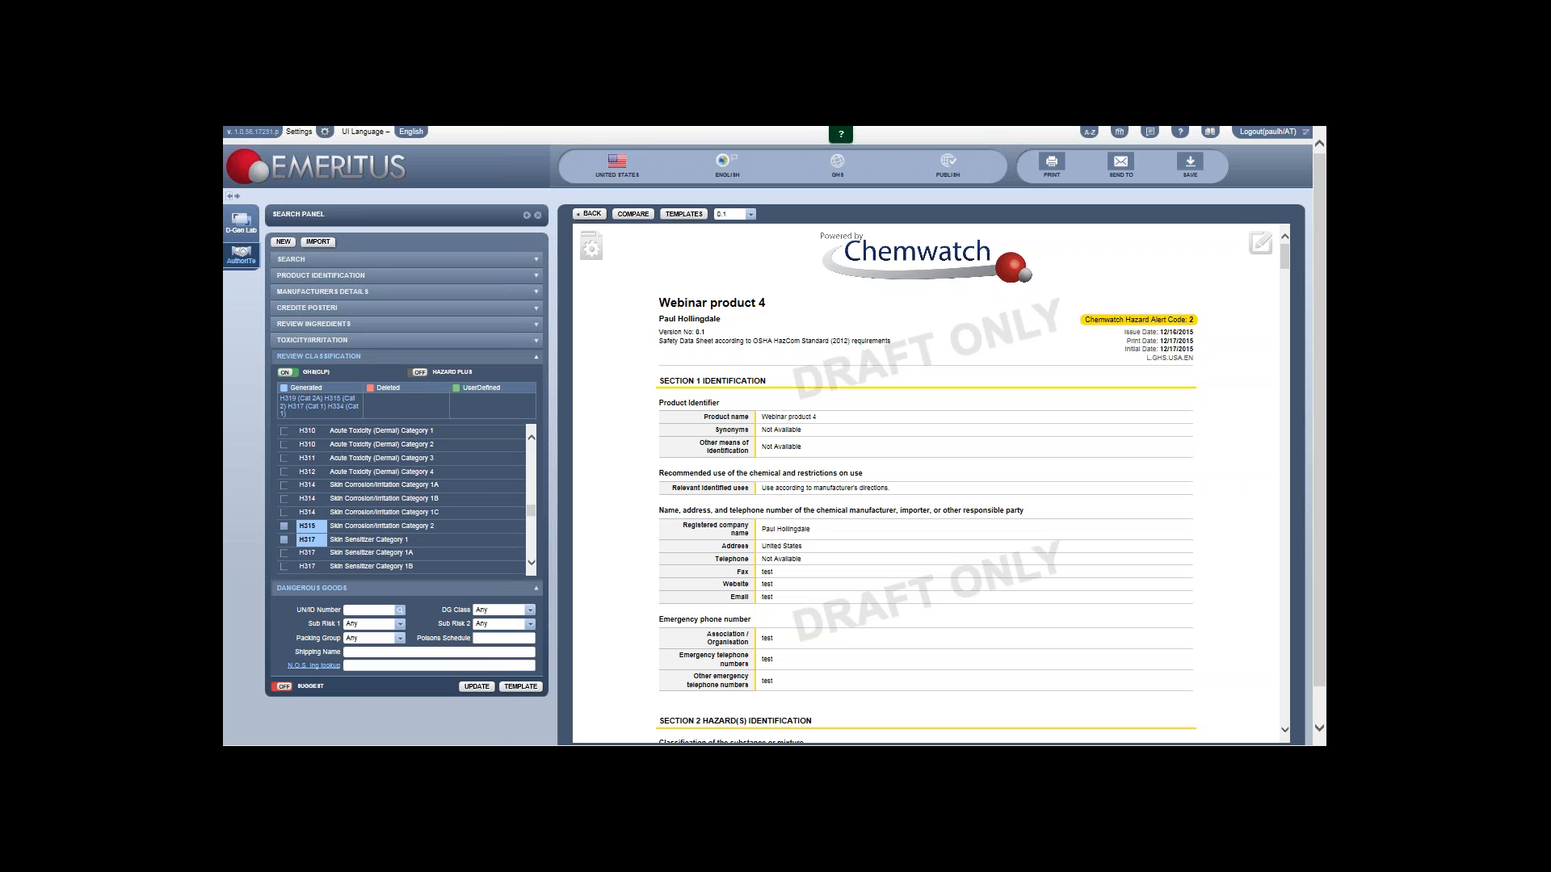
scroll(414, 512, "up", 1)
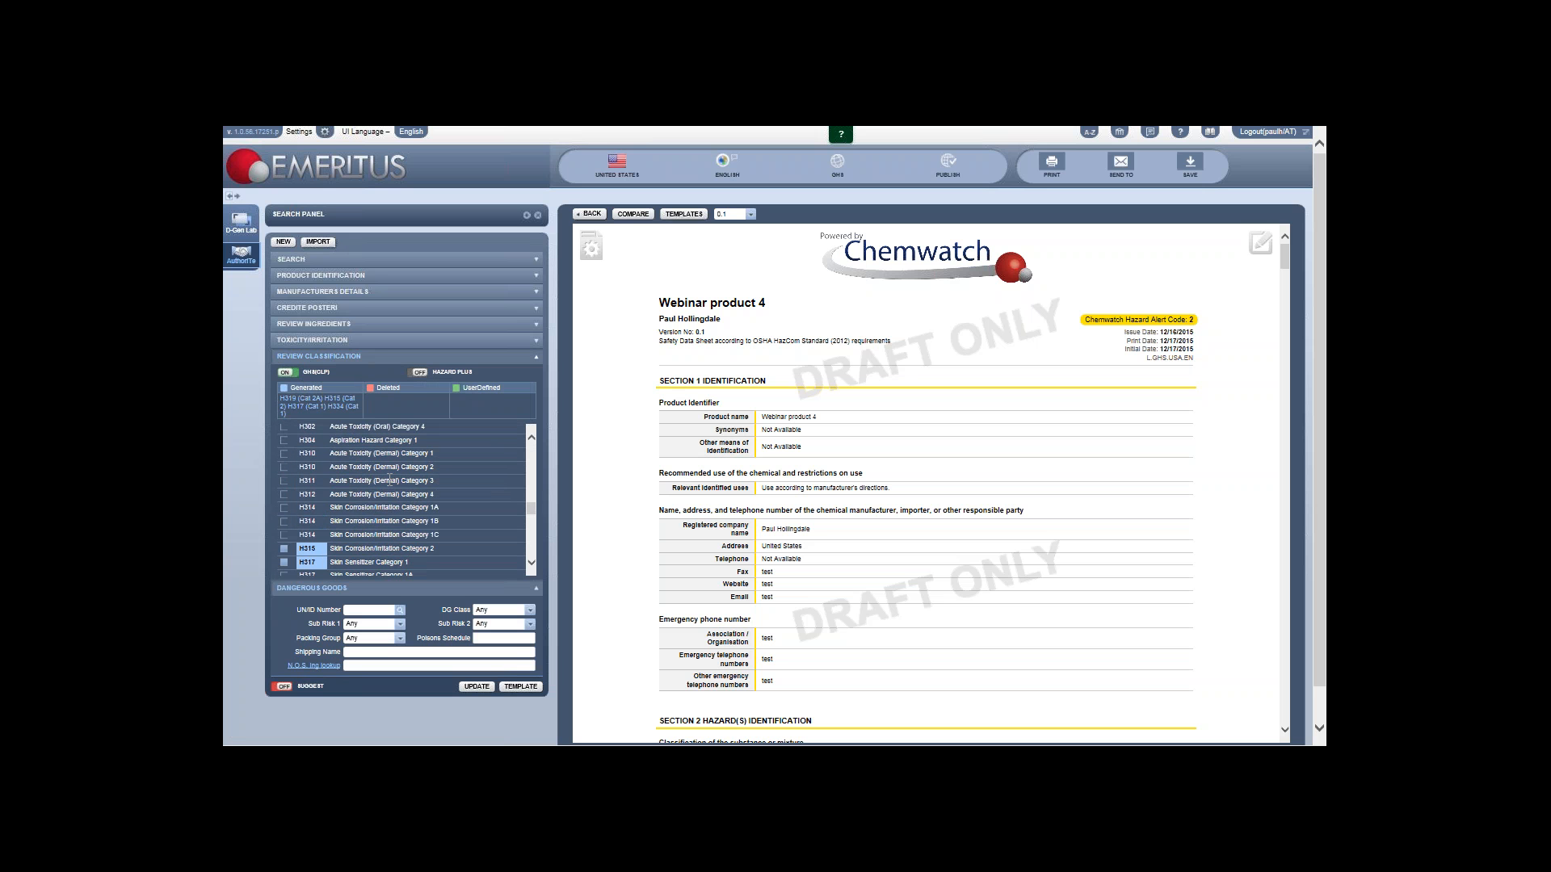
scroll(391, 480, "down", 1)
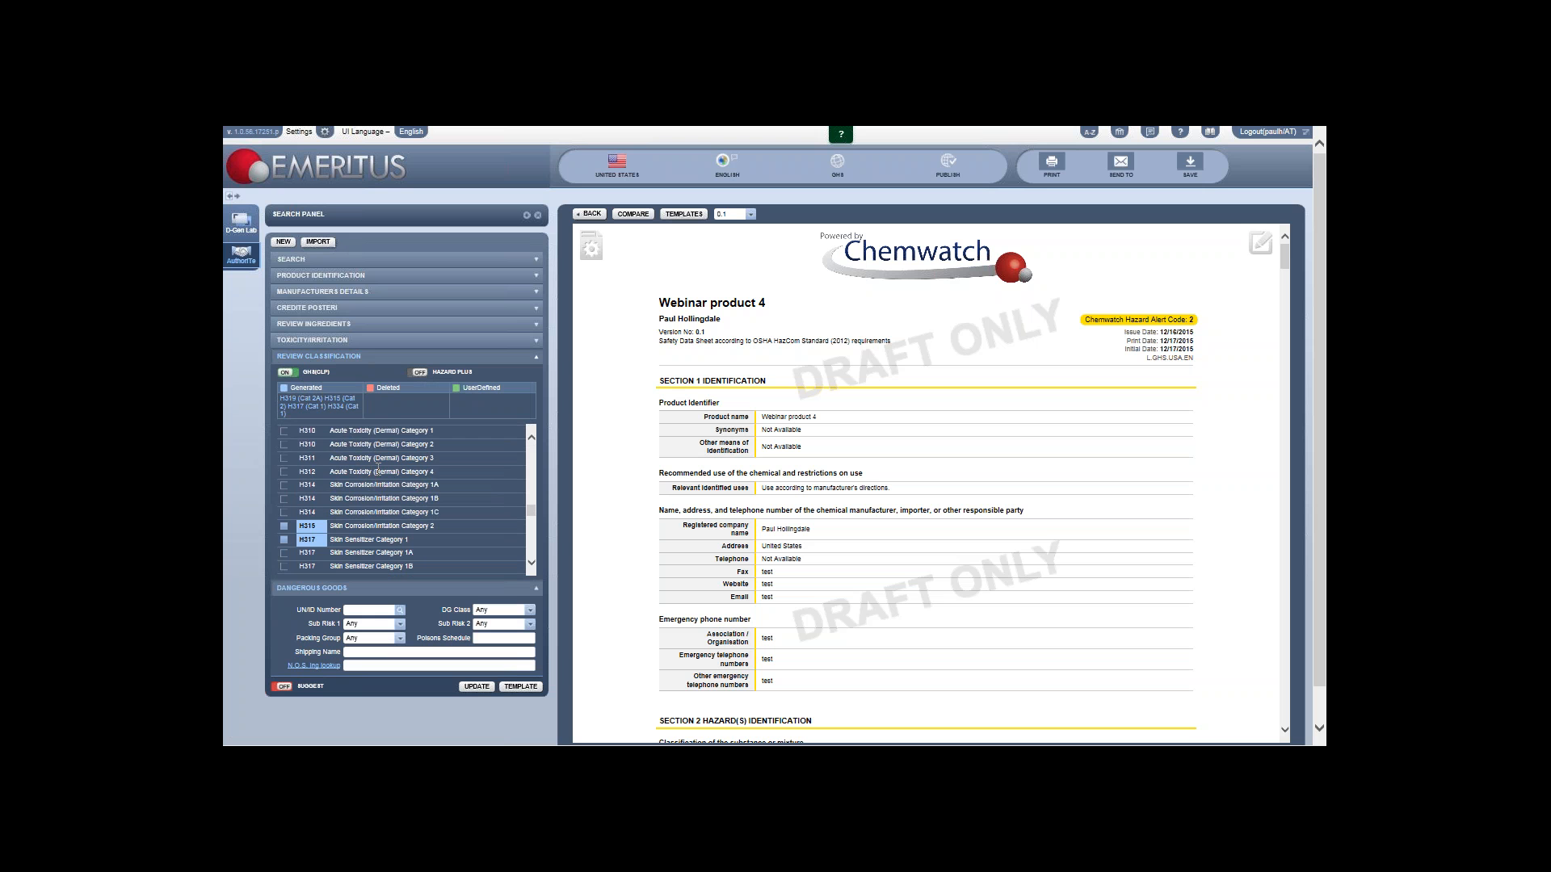
Step: Try assigning H314 Skin Corrosion/Irritation Category 1A to the product, and restore the generated H315 and H319 classifications
scroll(383, 471, "down", 2)
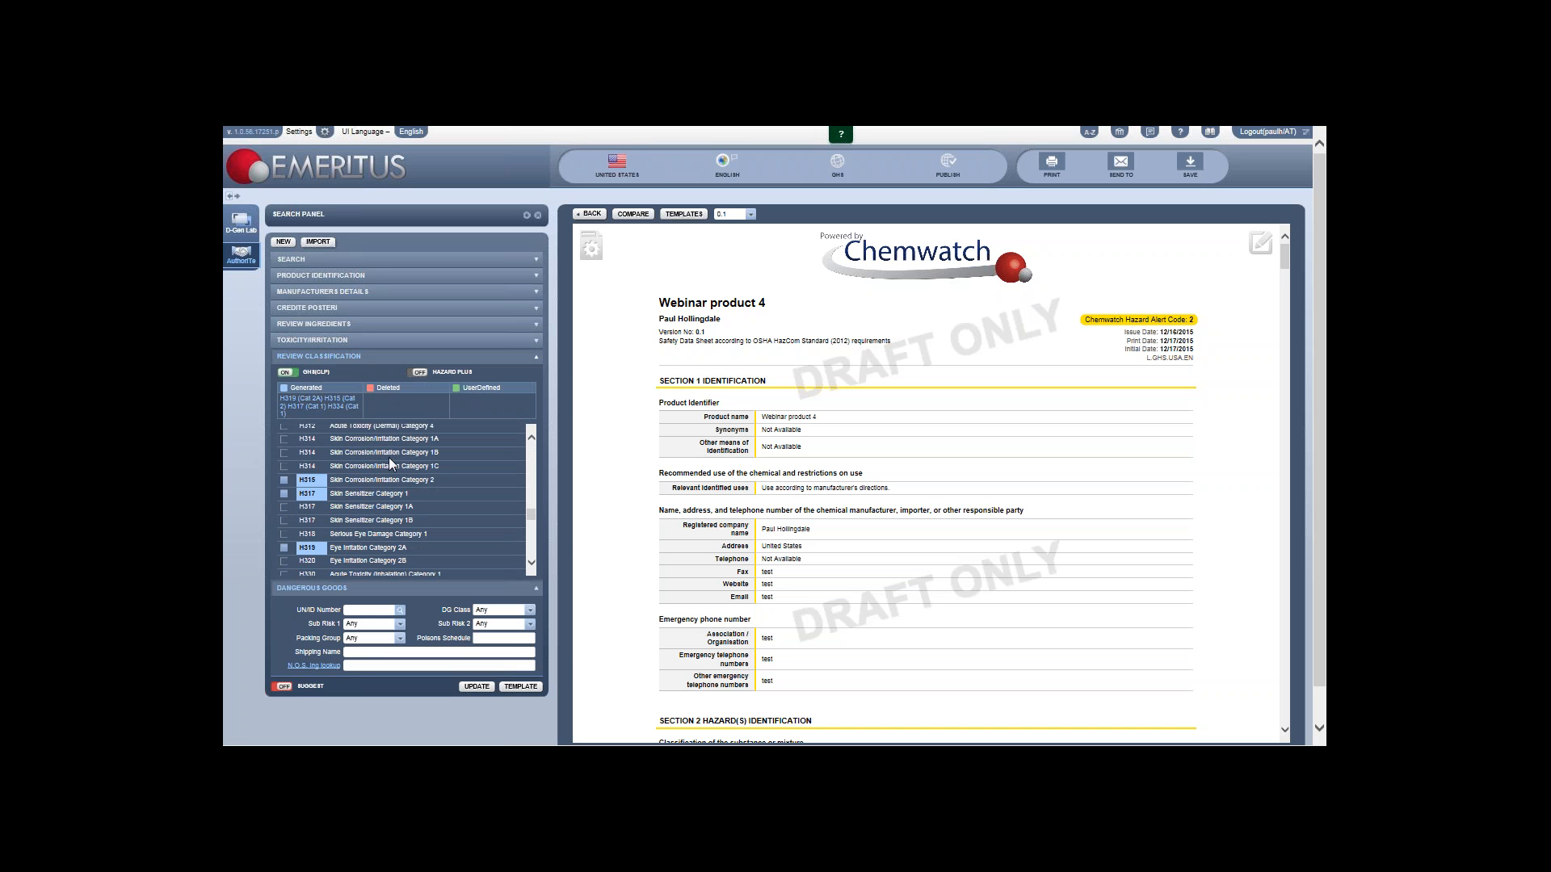
left_click(283, 439)
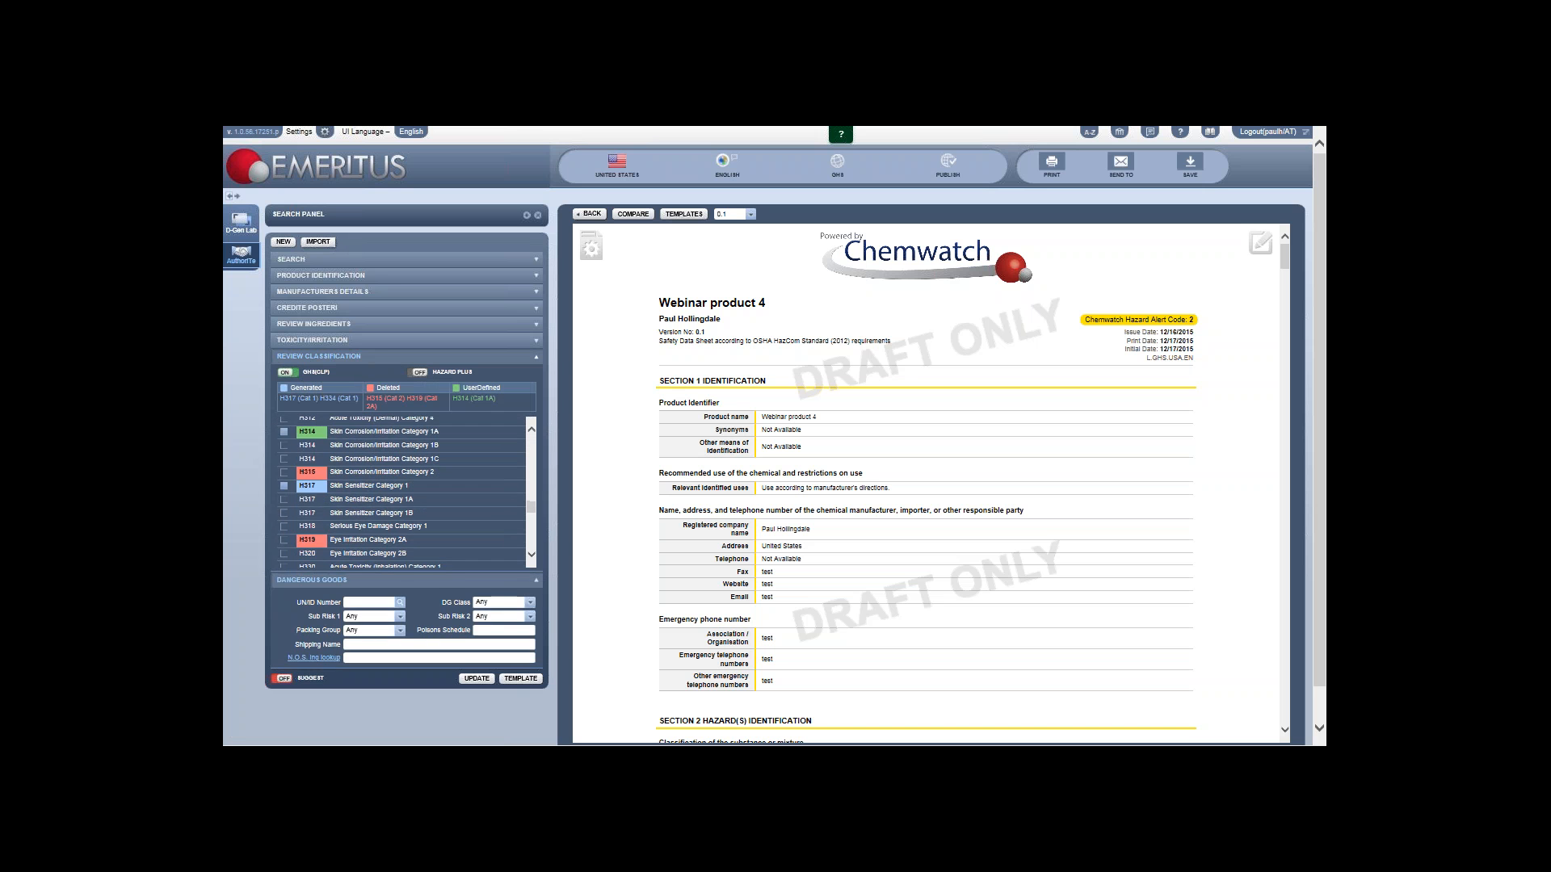
left_click(284, 434)
left_click(285, 473)
left_click(283, 540)
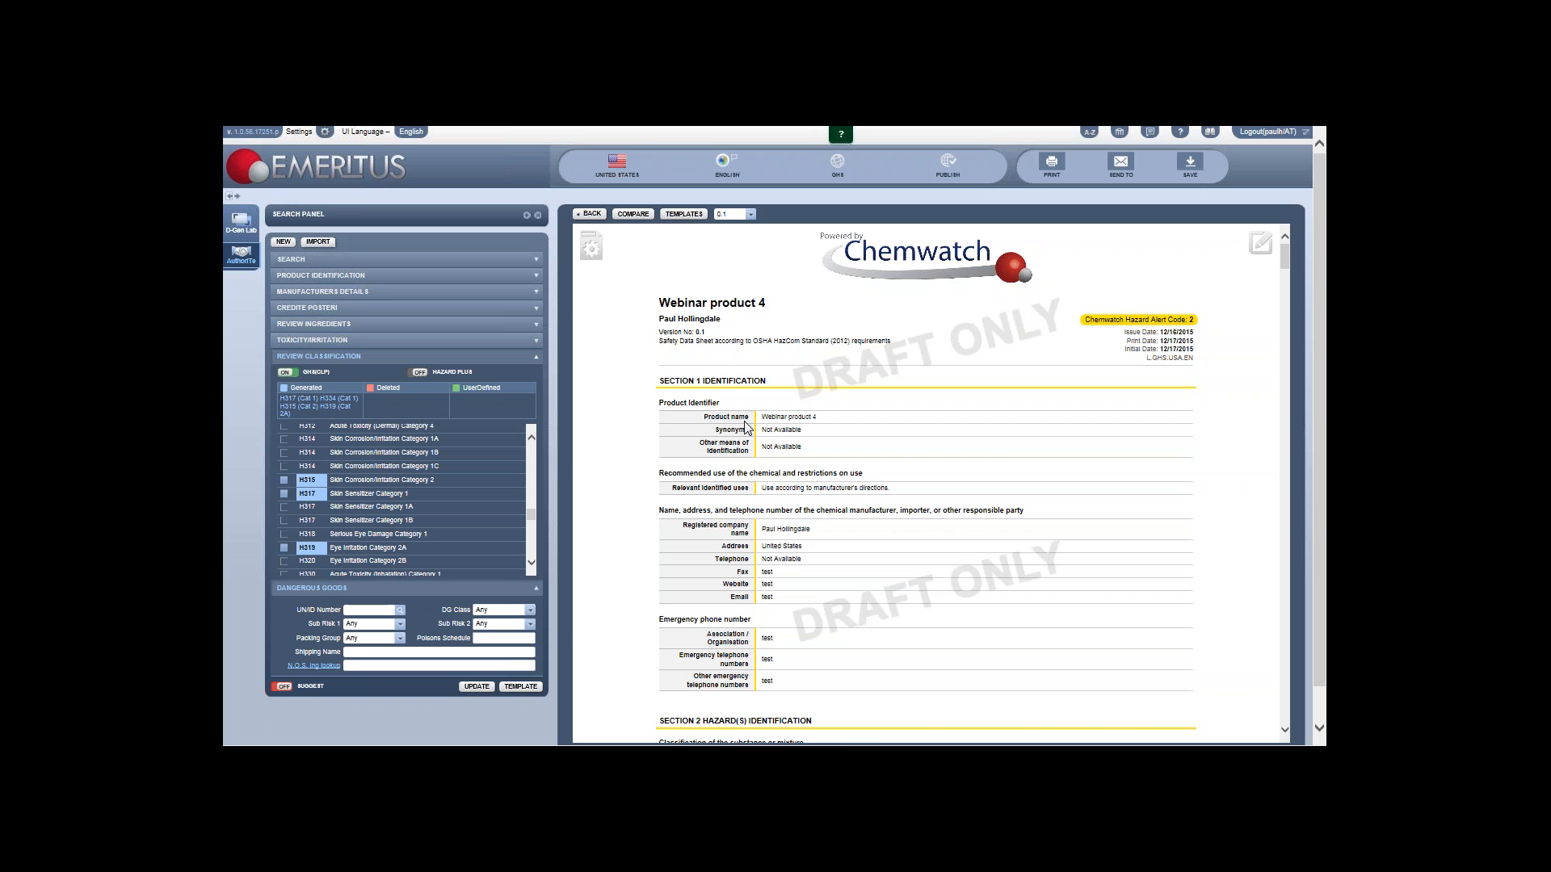
Step: Check the product identification, GHS classification and hazard statements in Sections 1 and 2 of the draft
scroll(744, 429, "down", 10)
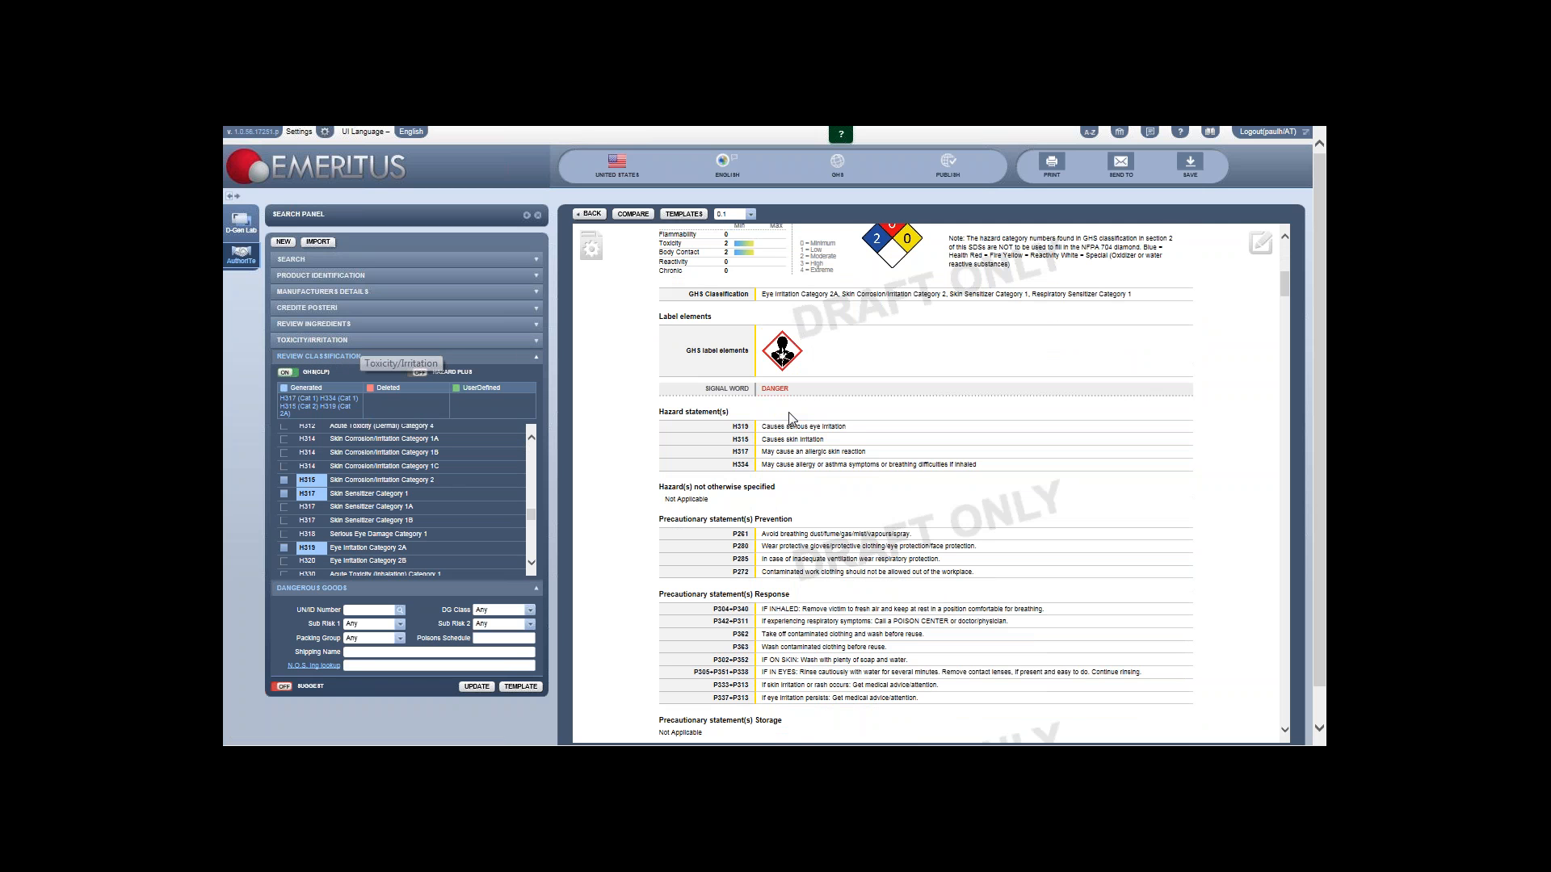
scroll(792, 419, "up", 1)
scroll(792, 418, "up", 5)
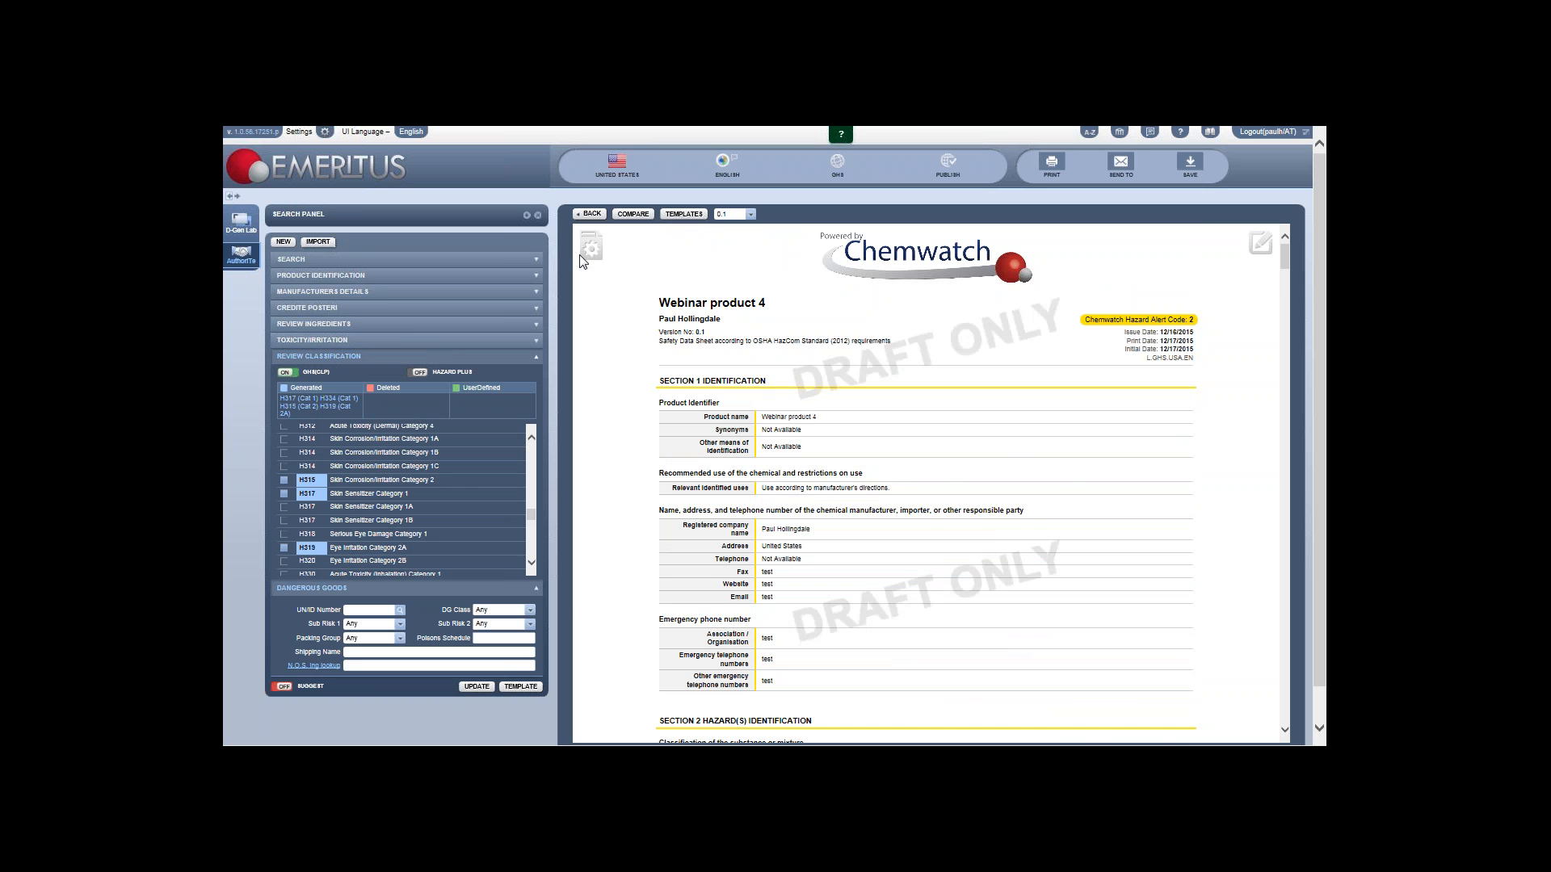
scroll(810, 300, "down", 3)
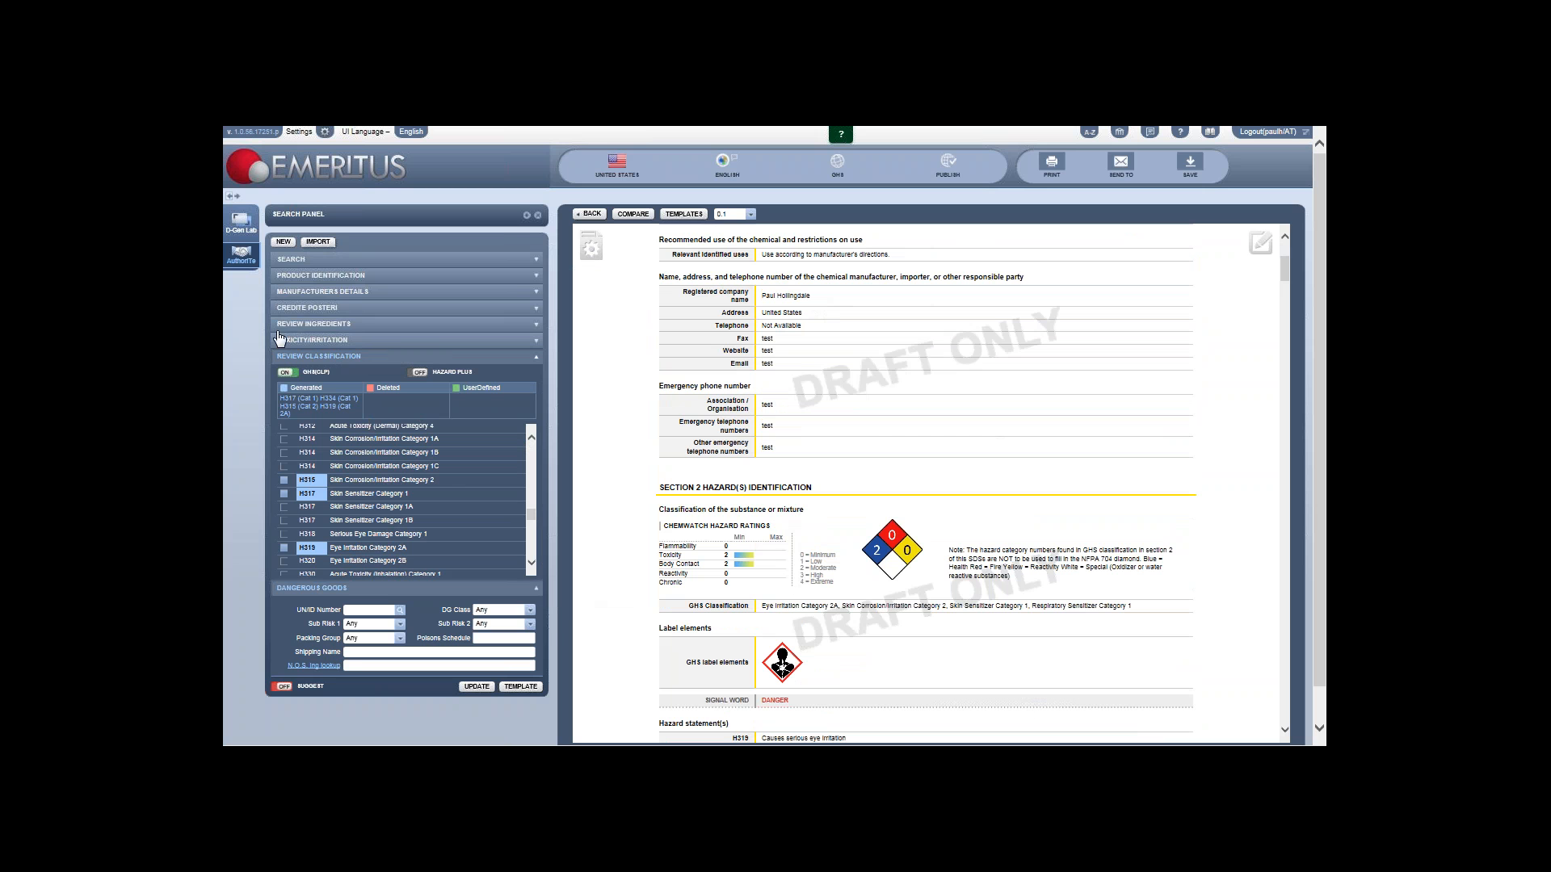
Step: Open the ingredient and physical property entries and read the draft's label elements, precautionary statements and Section 3 composition
left_click(315, 308)
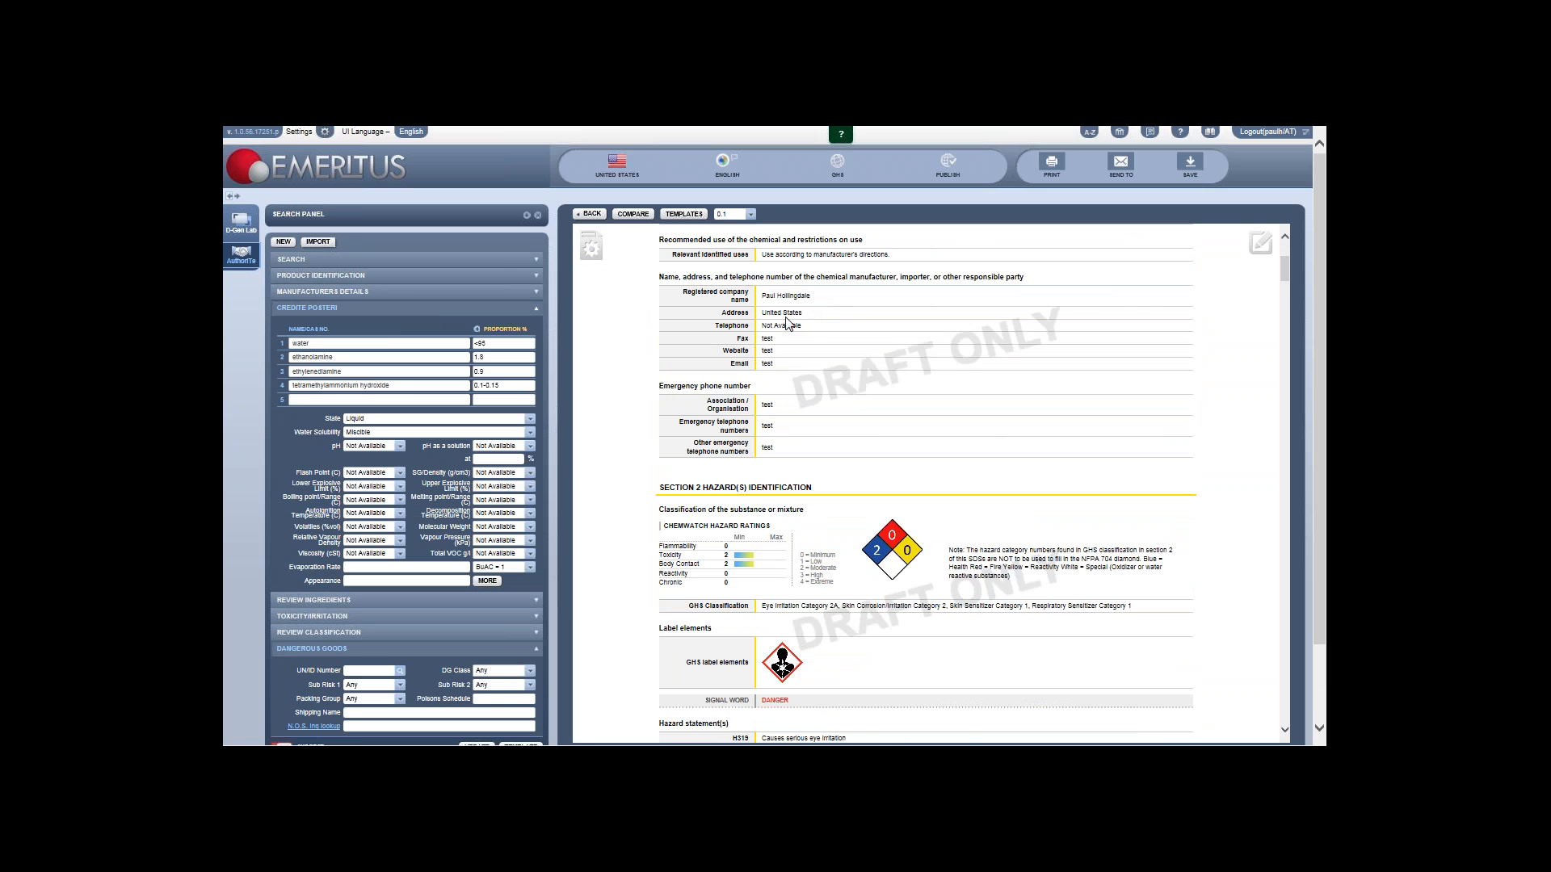
scroll(788, 322, "down", 4)
scroll(889, 355, "up", 4)
scroll(888, 355, "up", 3)
scroll(935, 312, "down", 1)
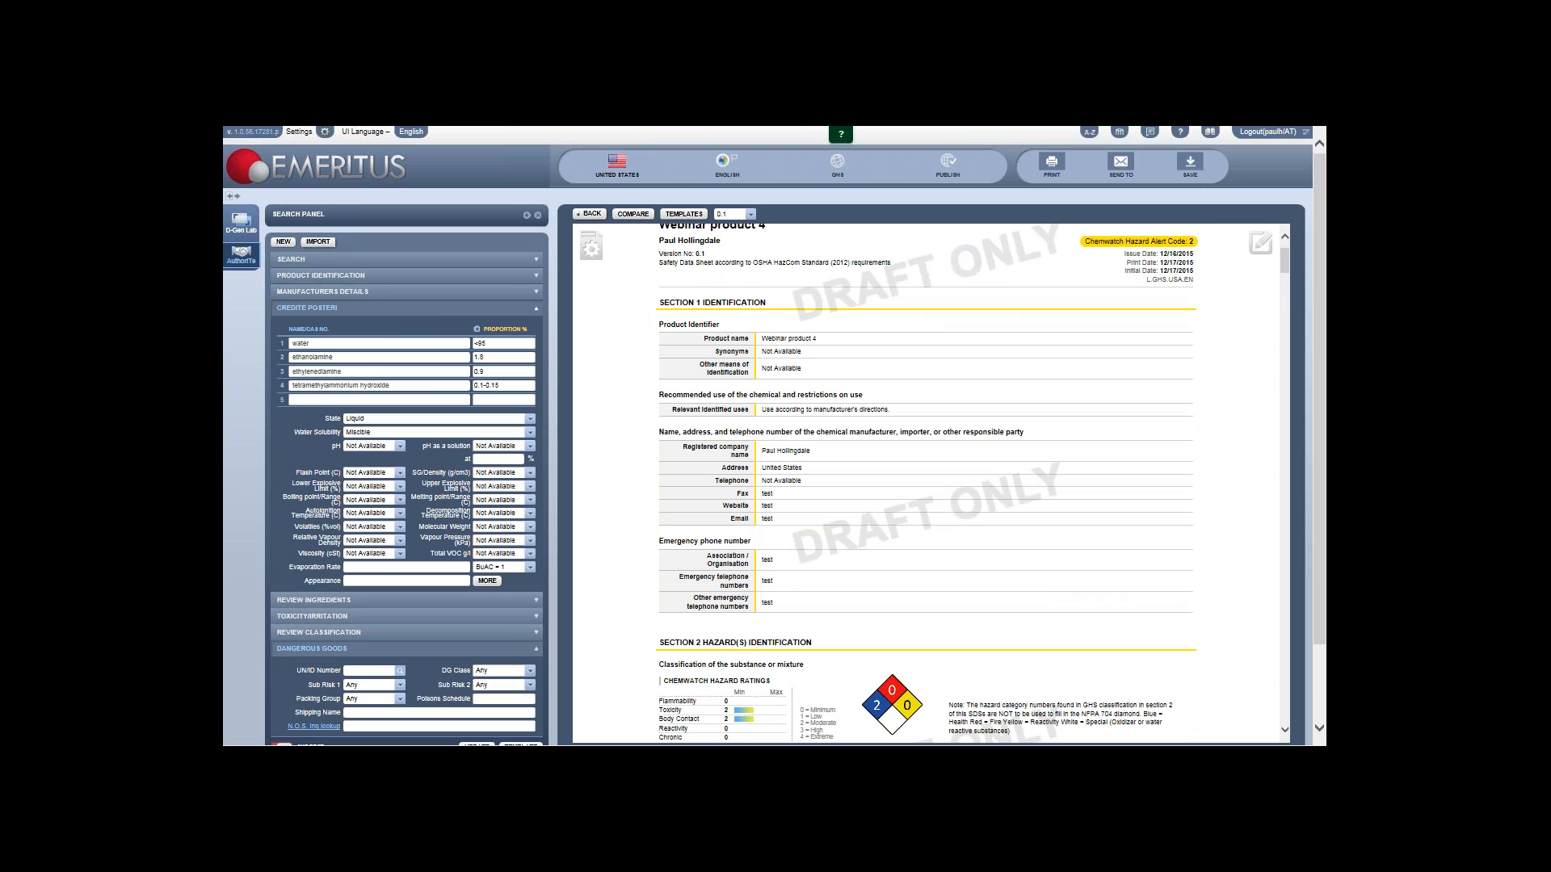
scroll(963, 396, "down", 3)
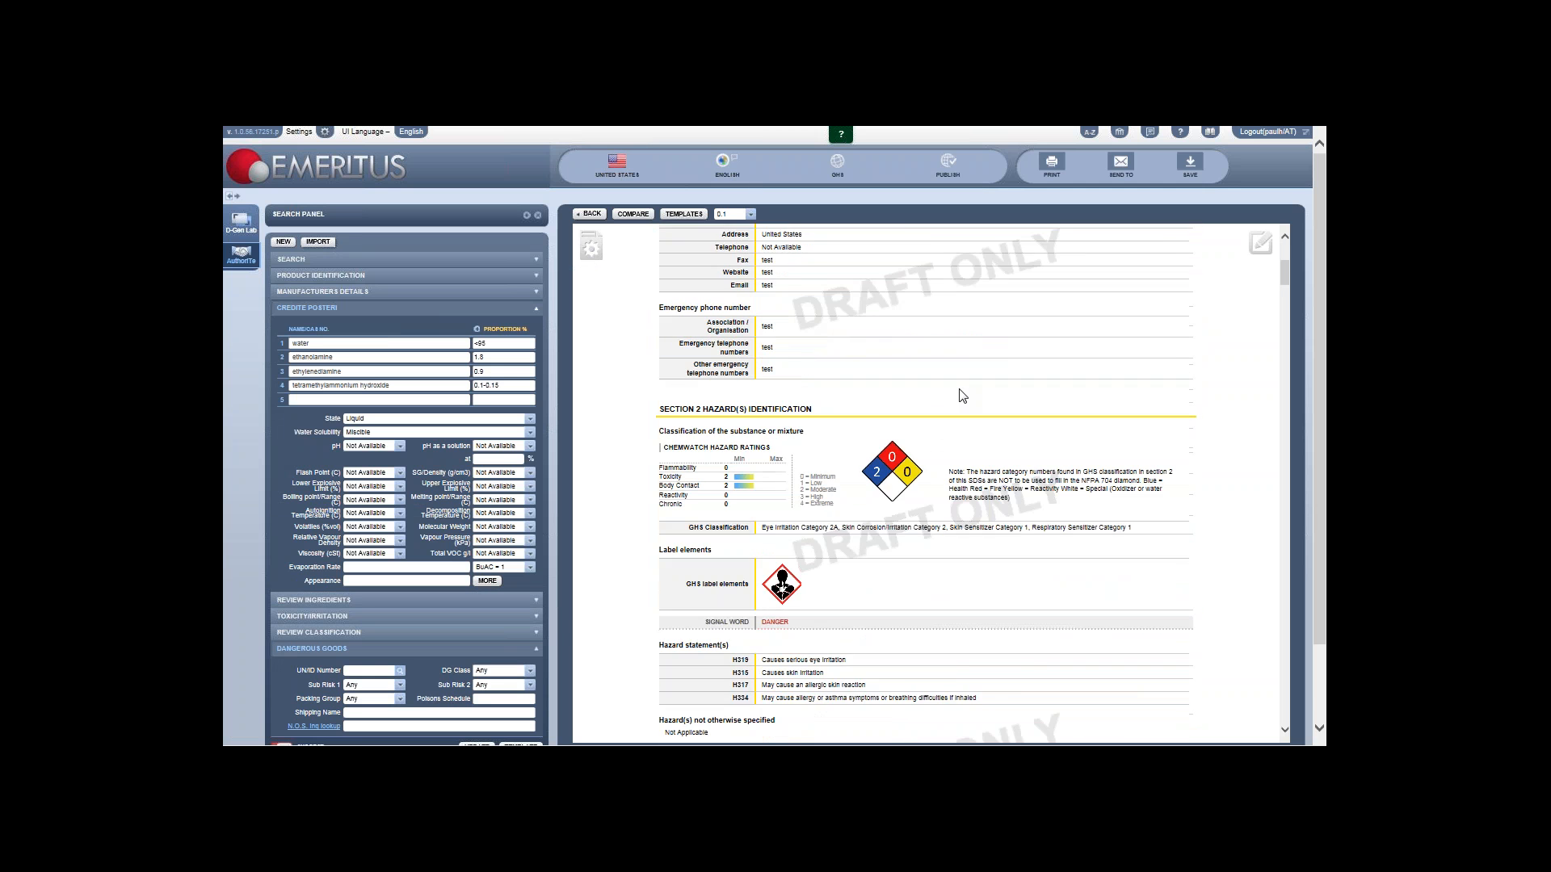
scroll(963, 395, "down", 3)
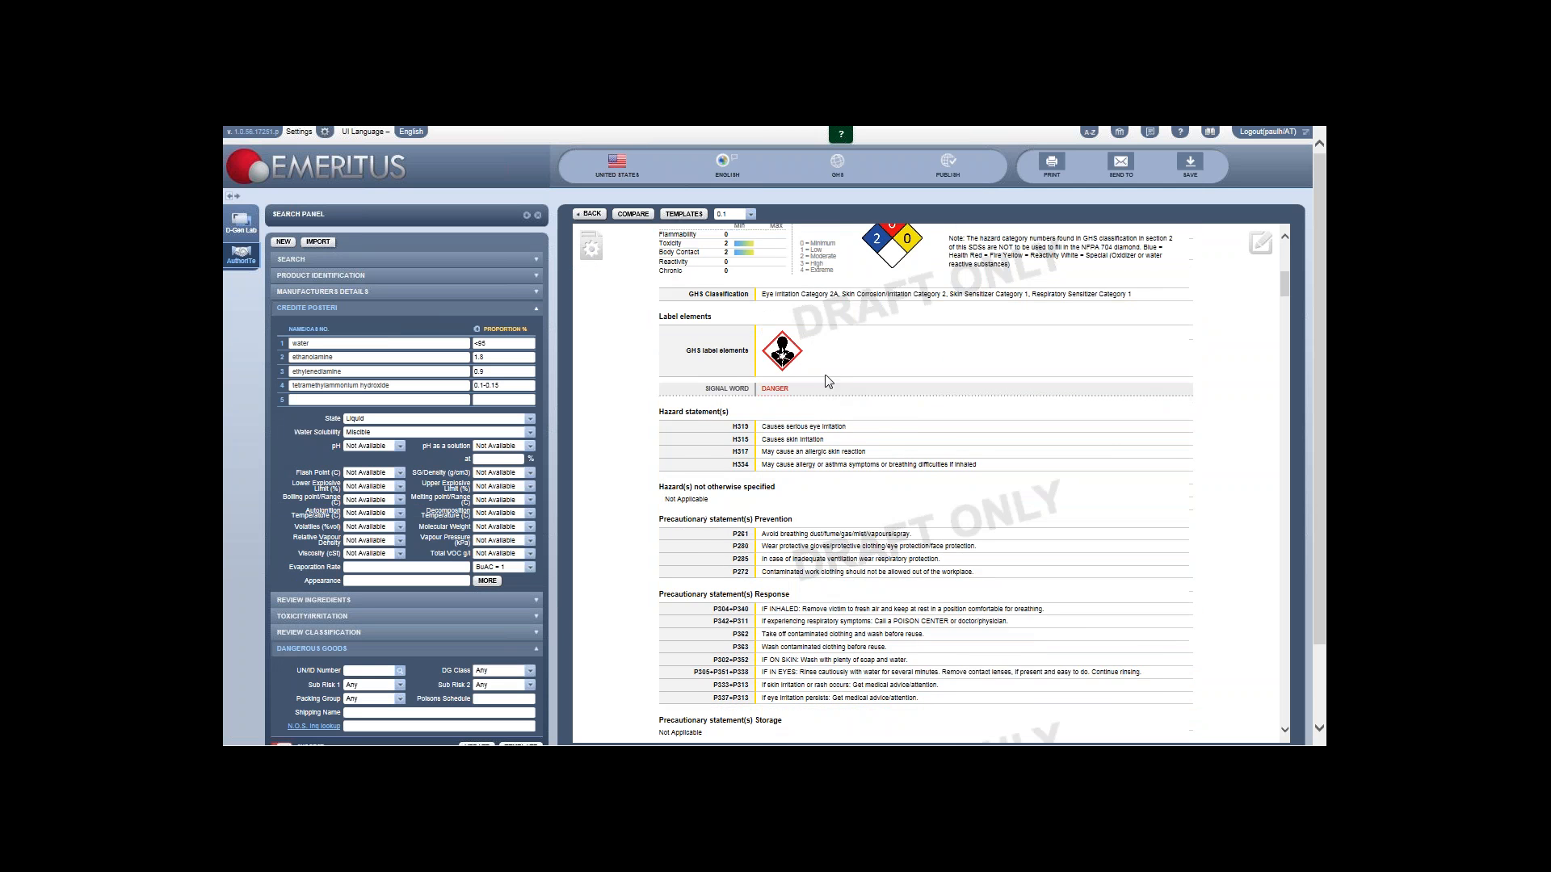
scroll(842, 381, "down", 1)
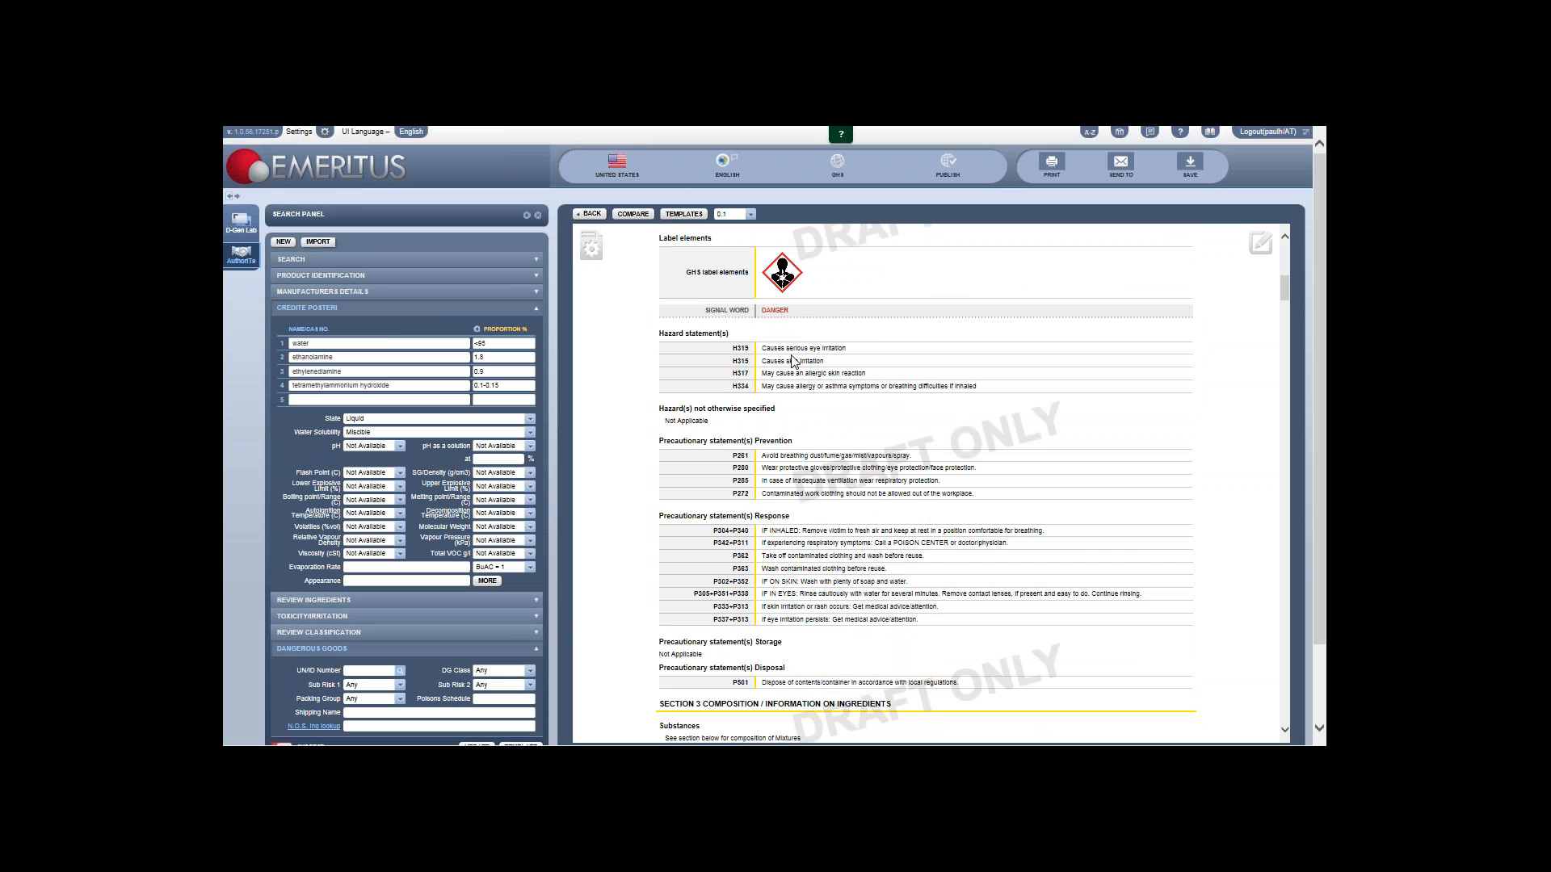
scroll(721, 353, "down", 2)
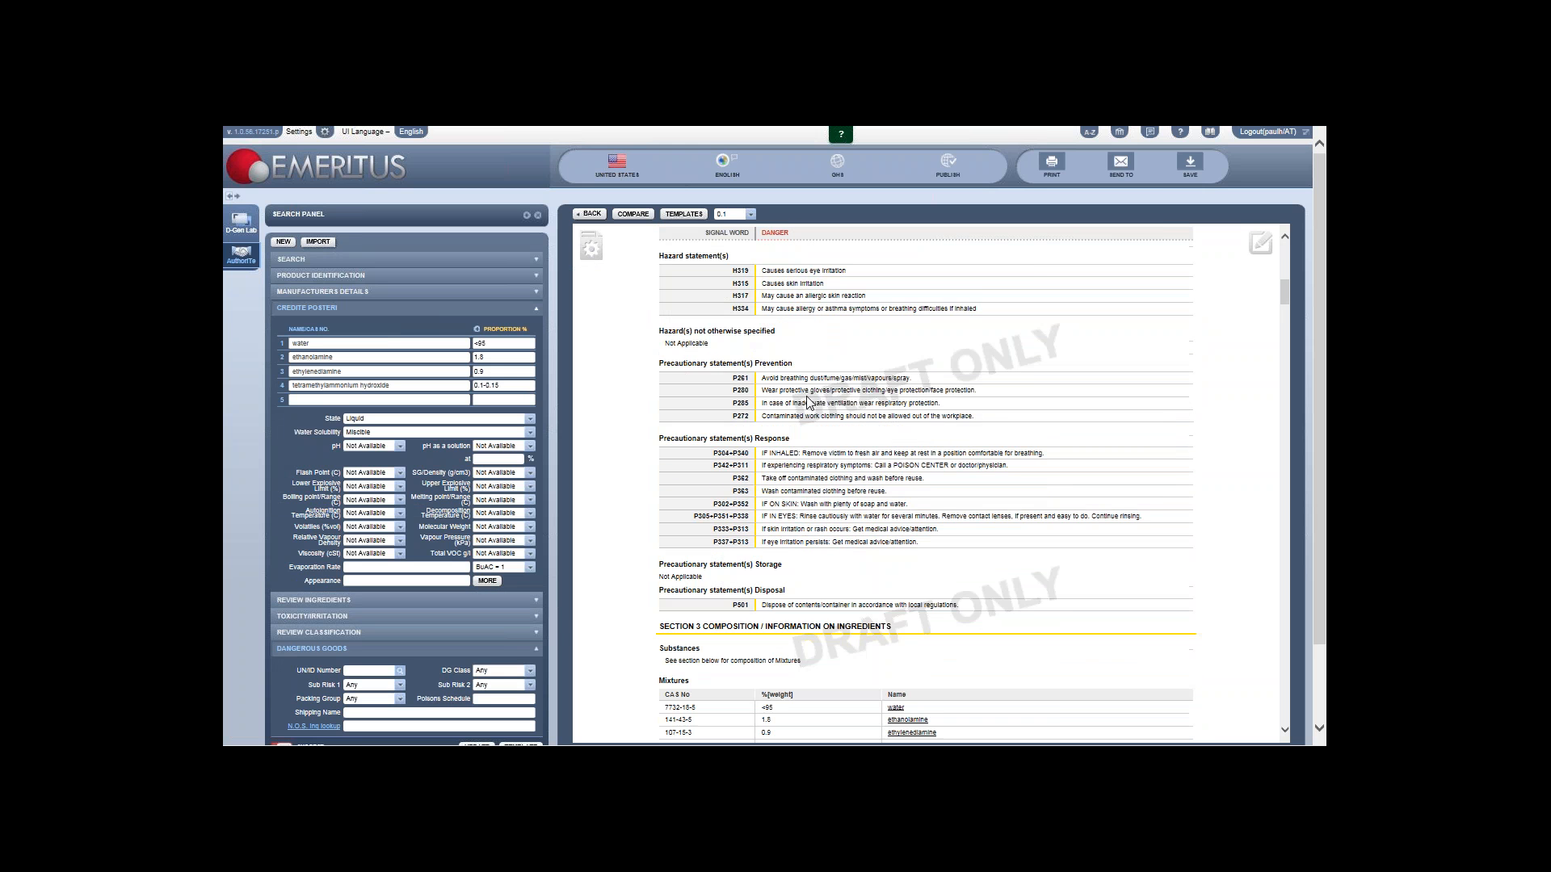
scroll(742, 395, "down", 3)
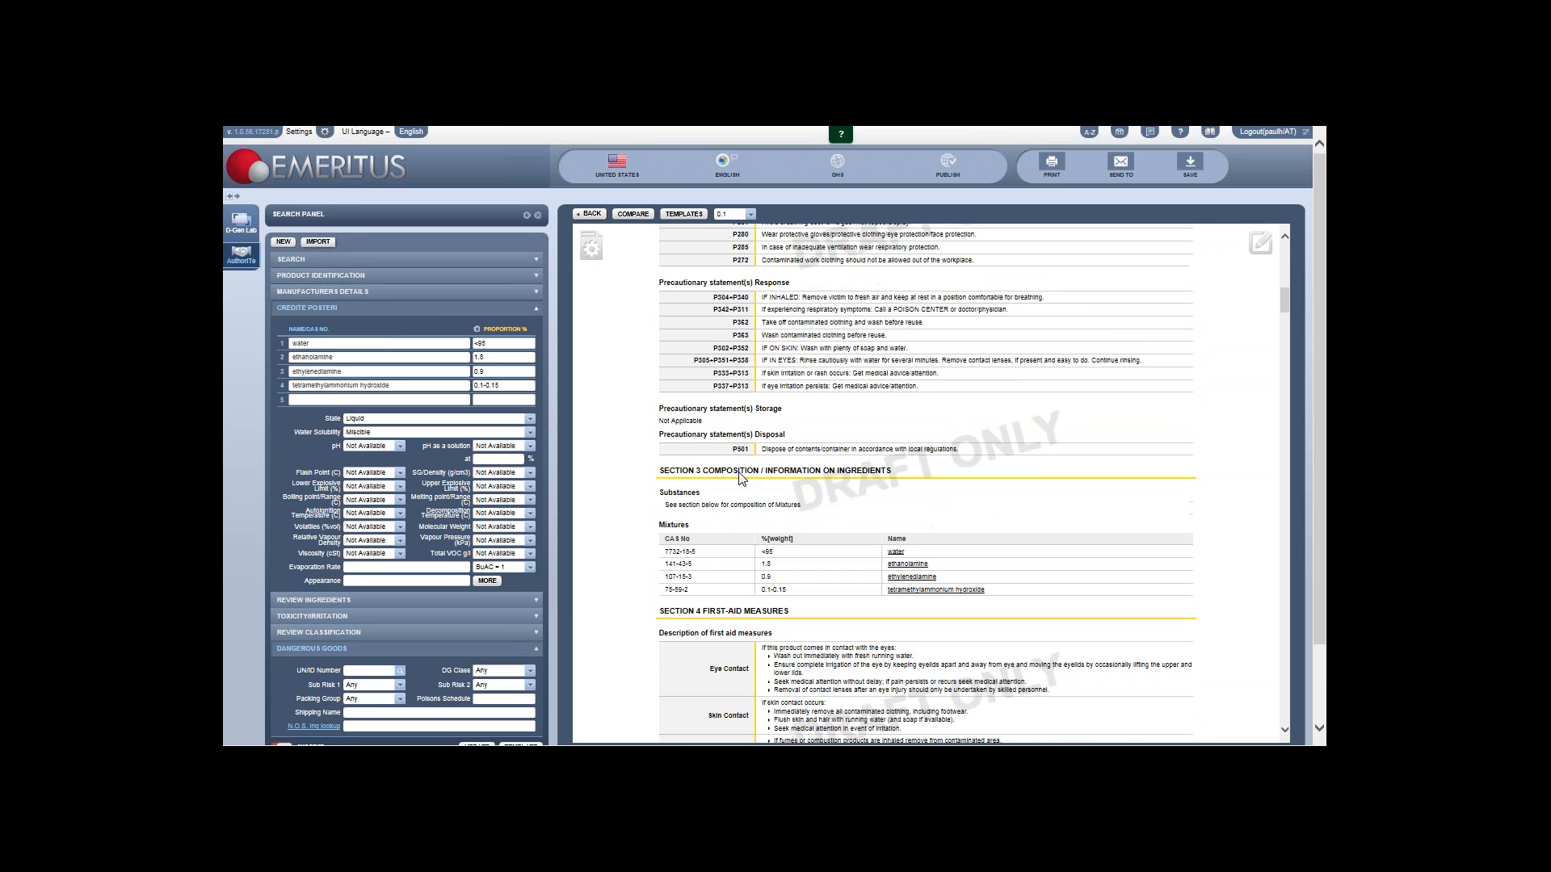
Step: Read the draft's first-aid, fire-fighting, accidental release and handling and storage information in Sections 4 to 7
scroll(782, 413, "down", 2)
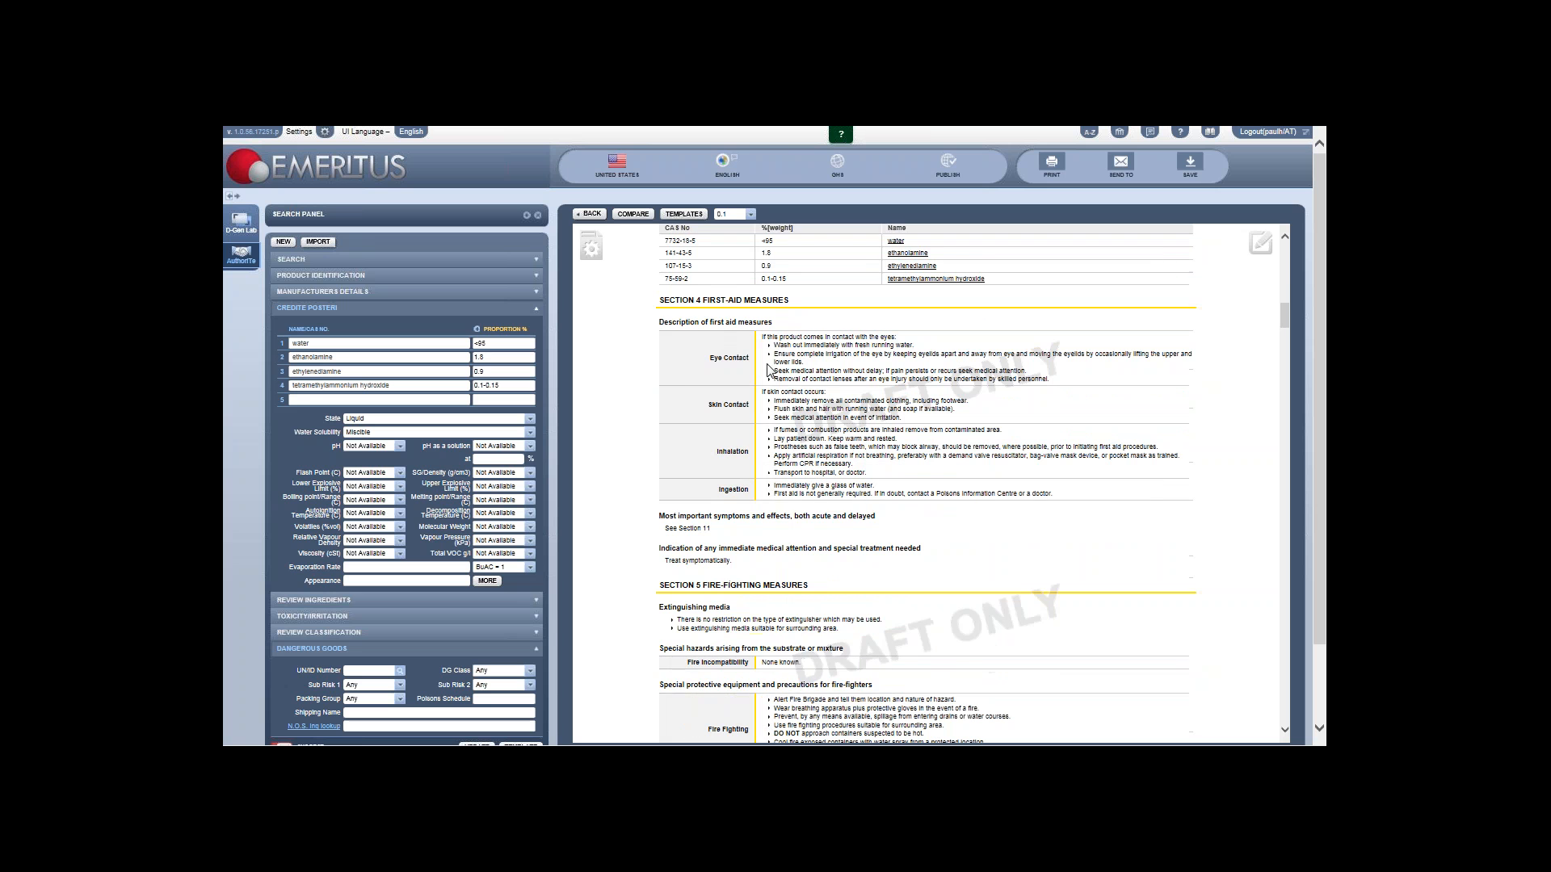
scroll(812, 358, "down", 1)
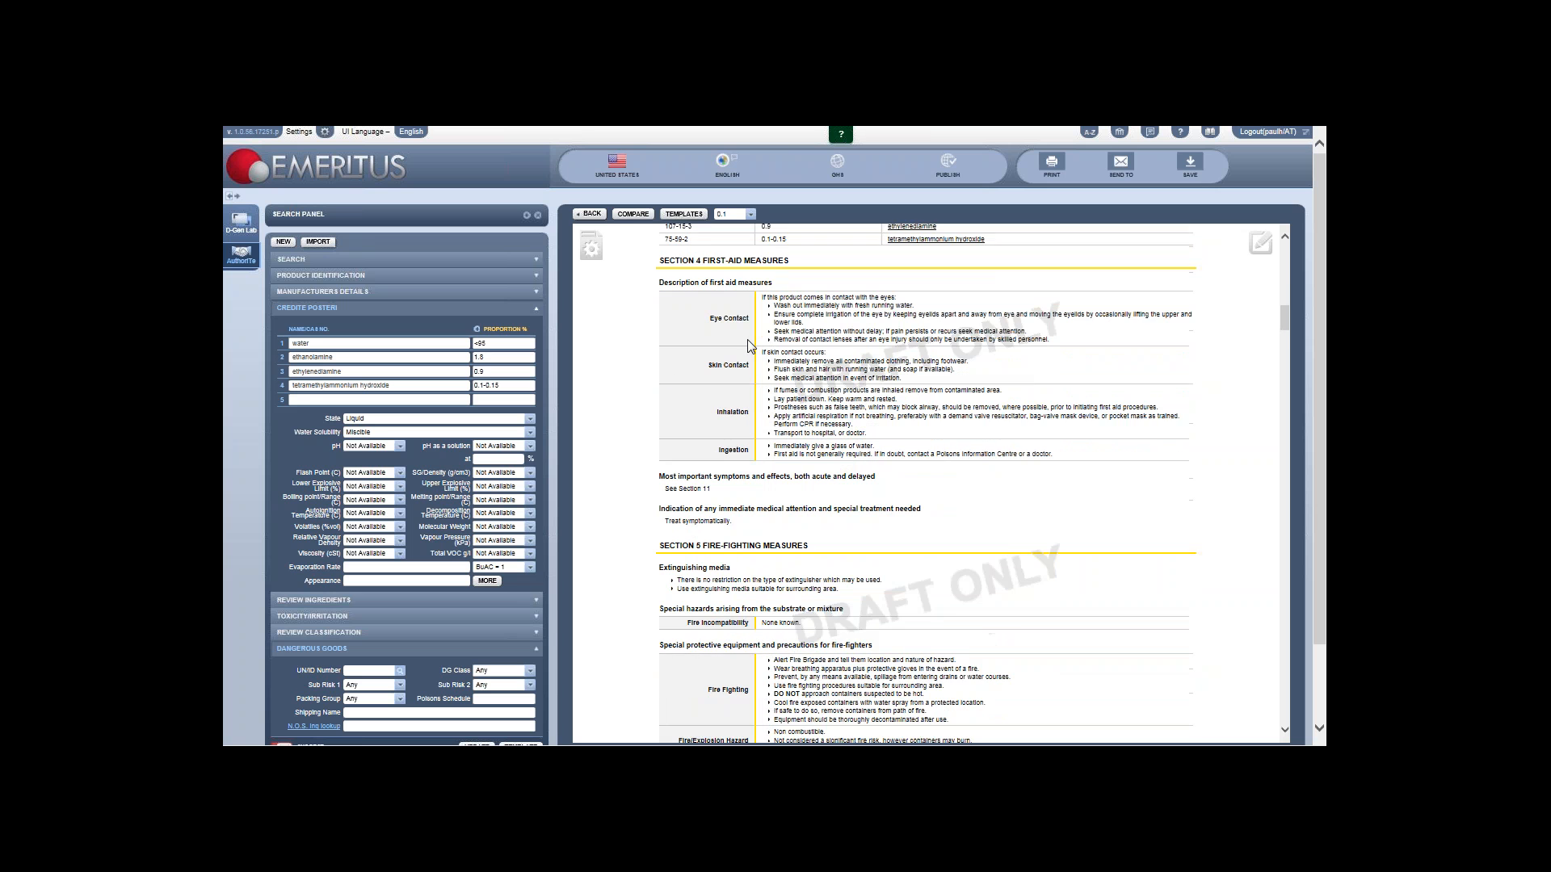
scroll(812, 358, "down", 1)
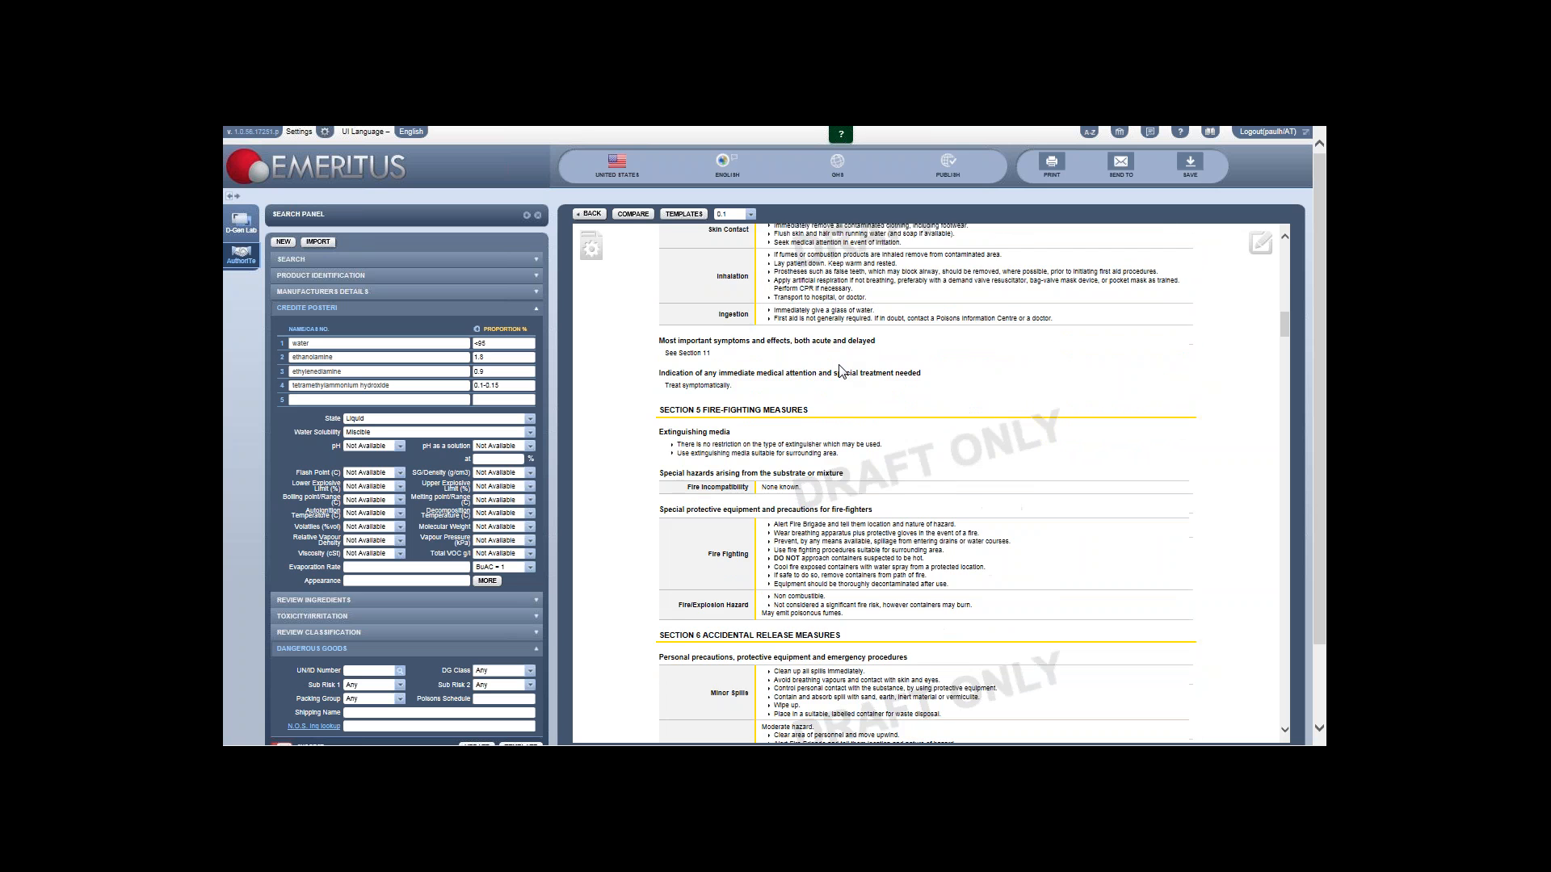
scroll(840, 372, "down", 4)
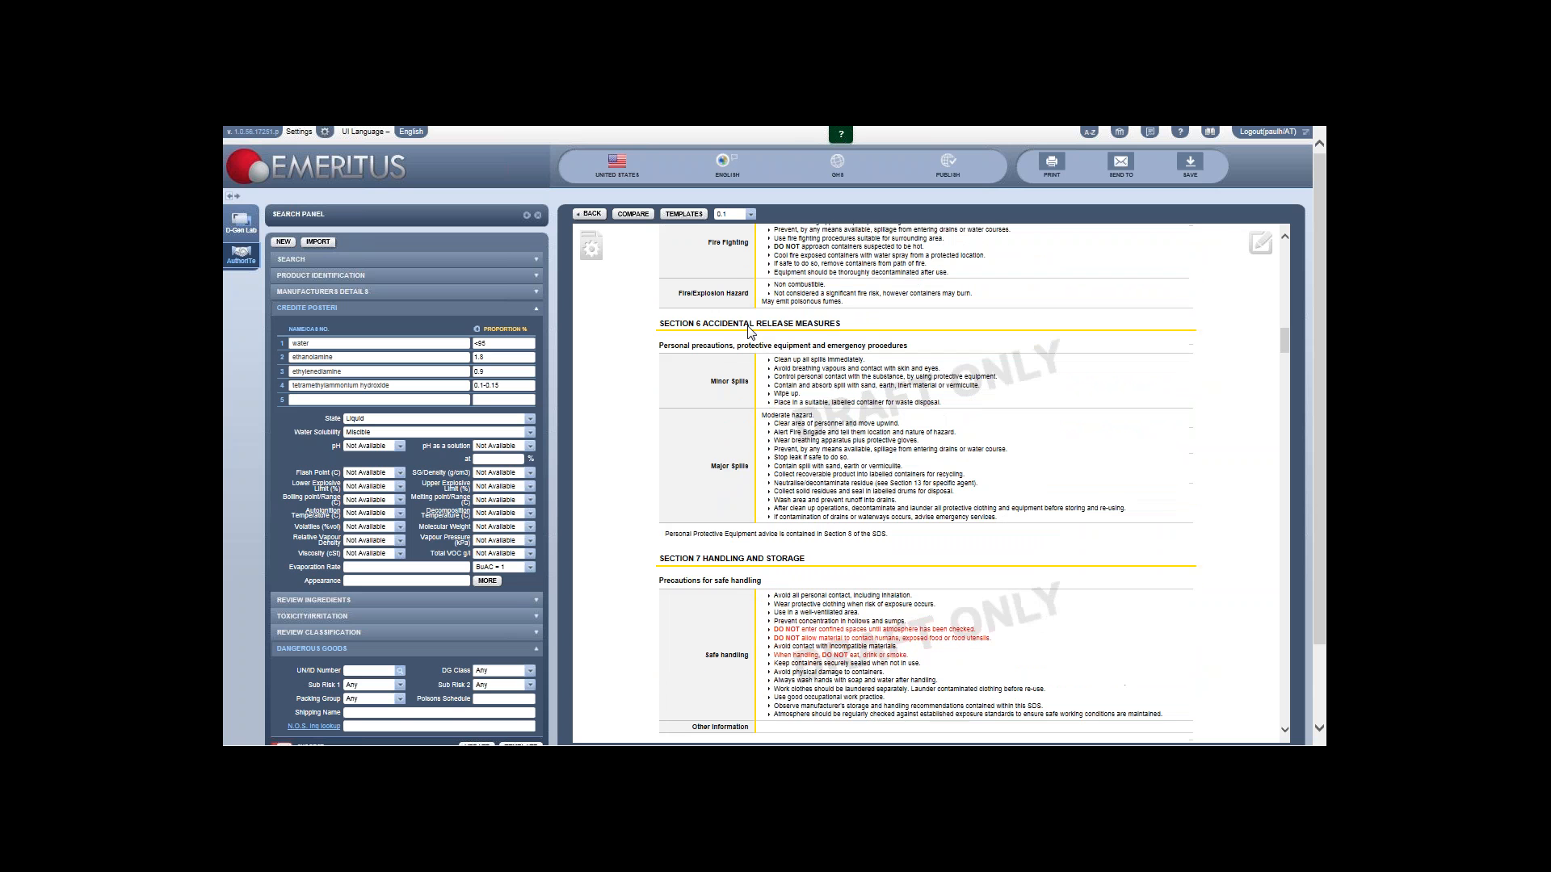
scroll(750, 332, "down", 3)
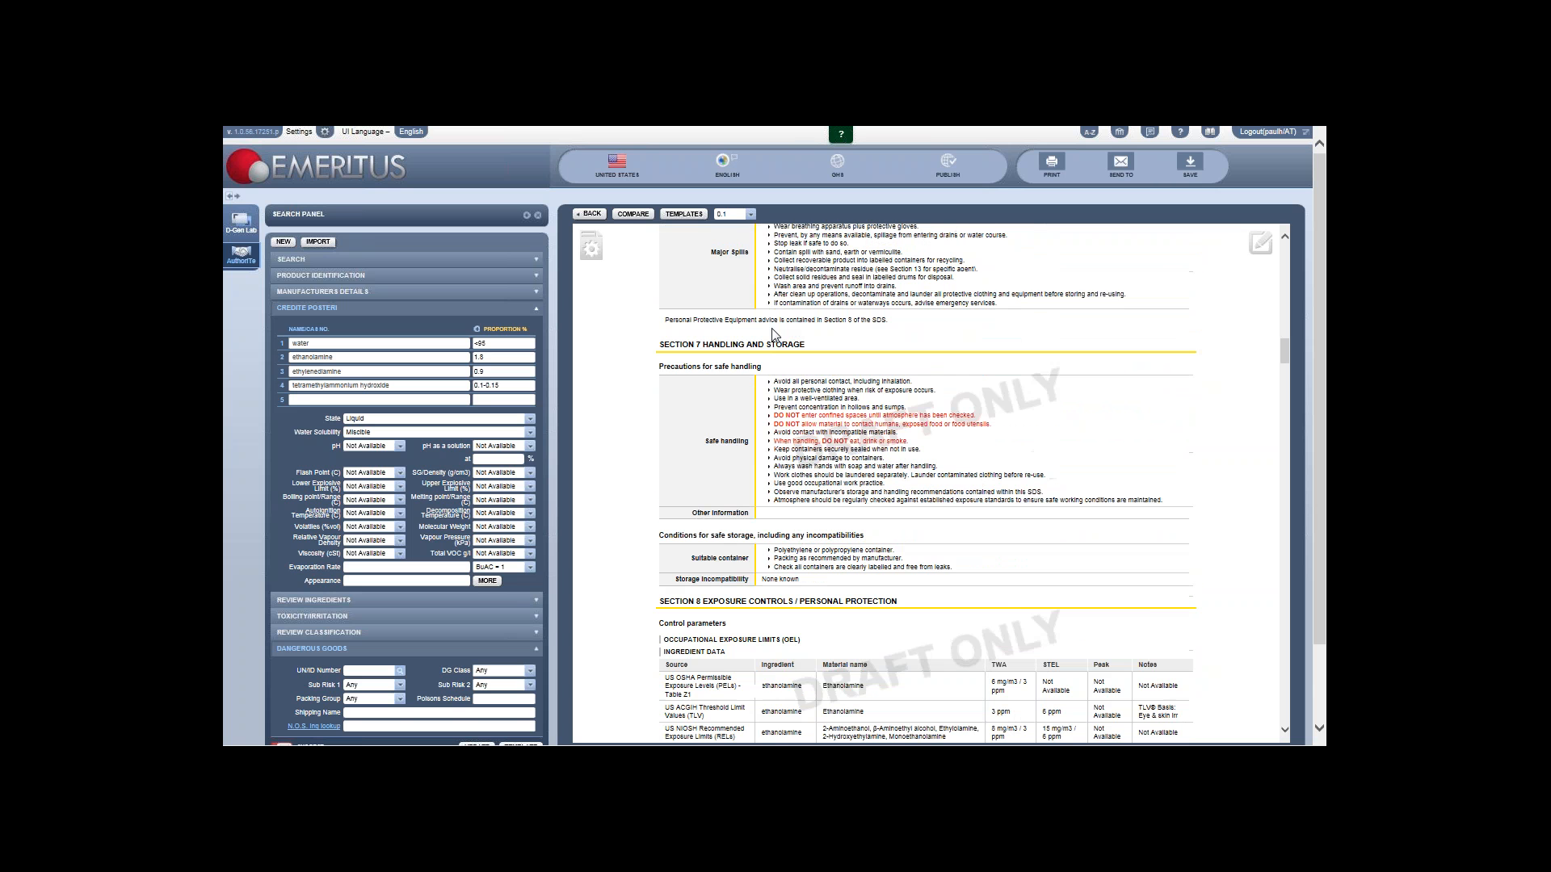
Step: Examine the exposure limits, engineering controls and personal protection advice in Section 8 of the draft
scroll(774, 335, "down", 4)
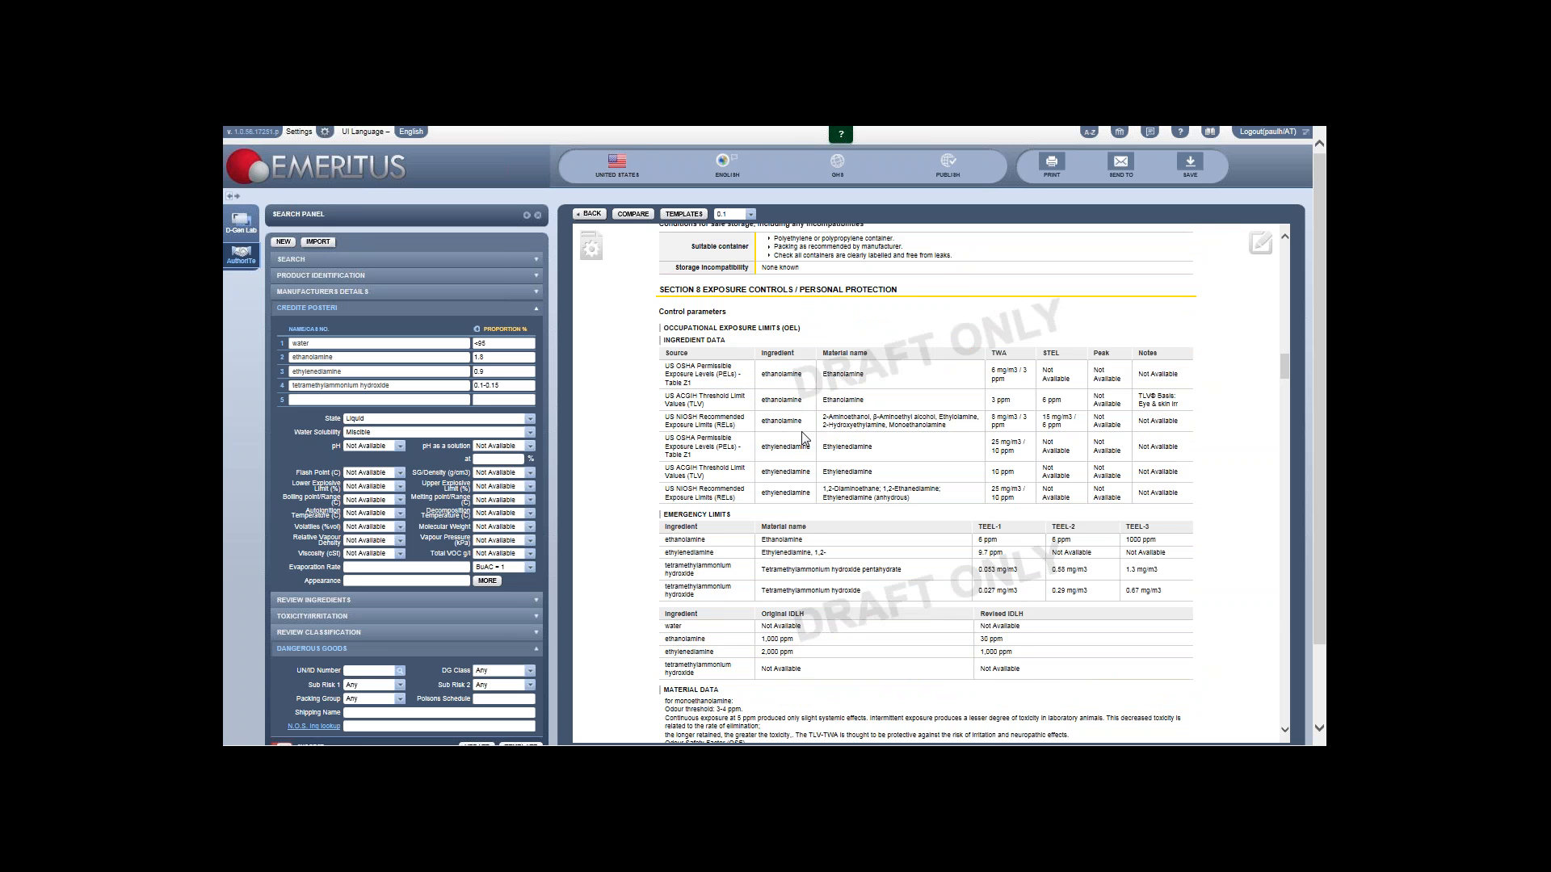
scroll(801, 431, "down", 1)
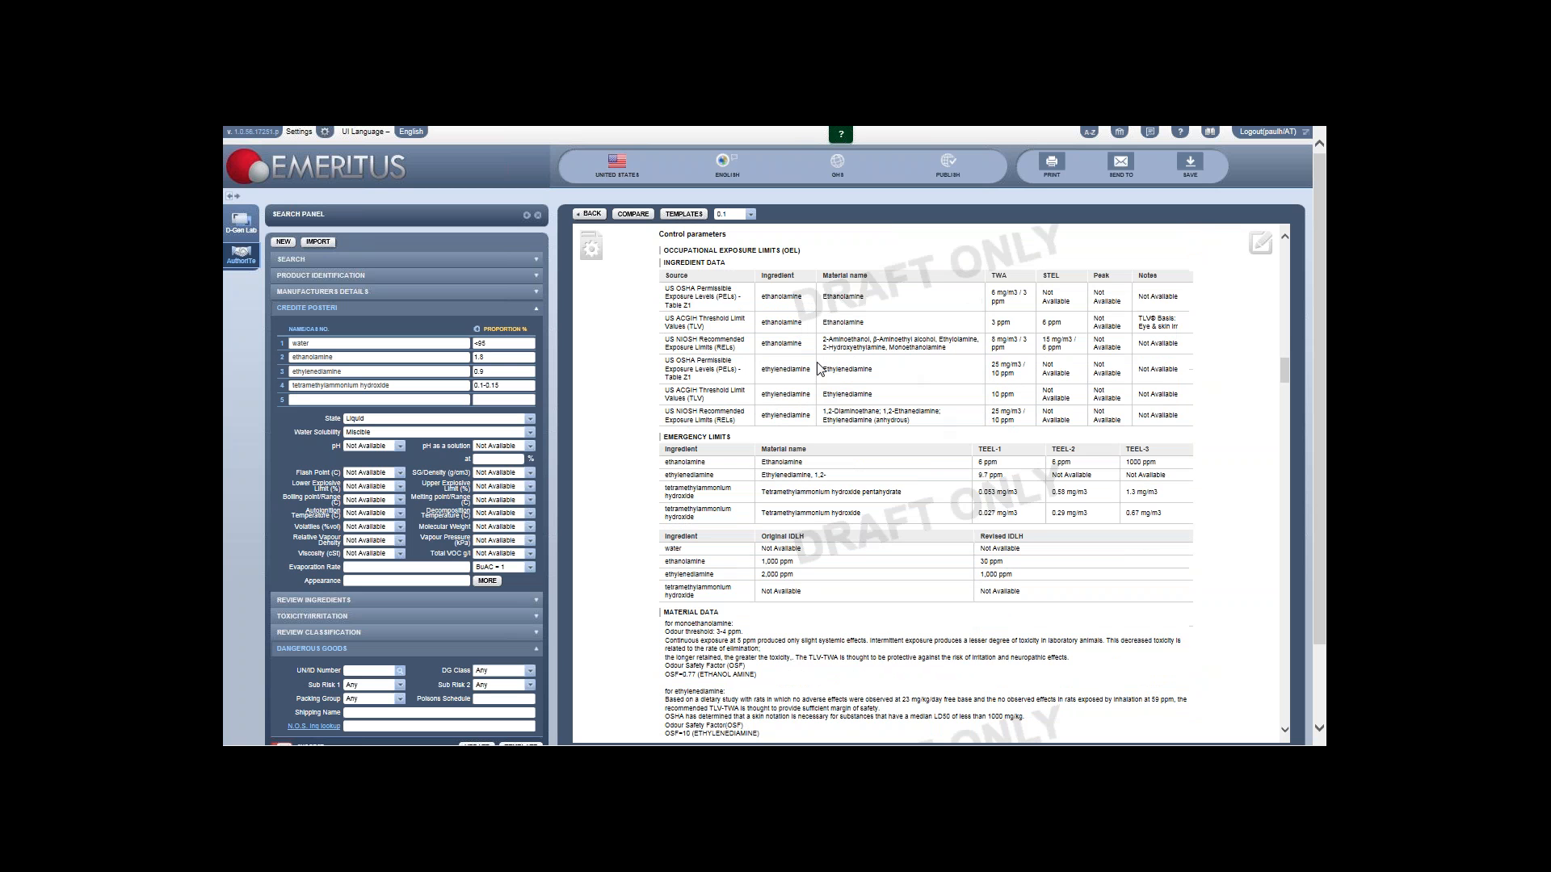
scroll(818, 369, "down", 15)
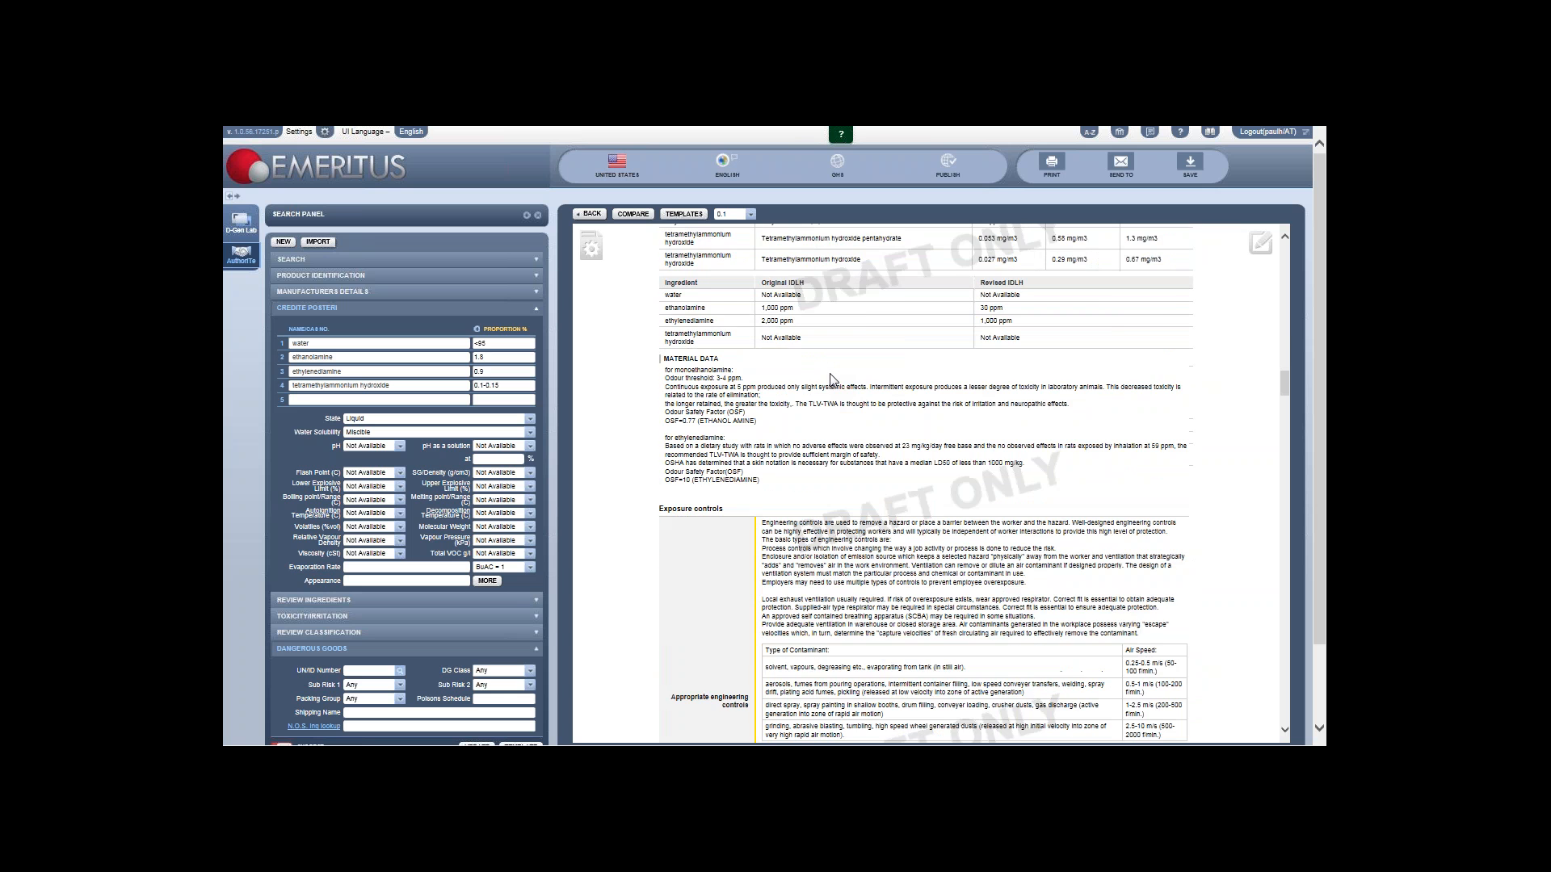
scroll(838, 372, "down", 2)
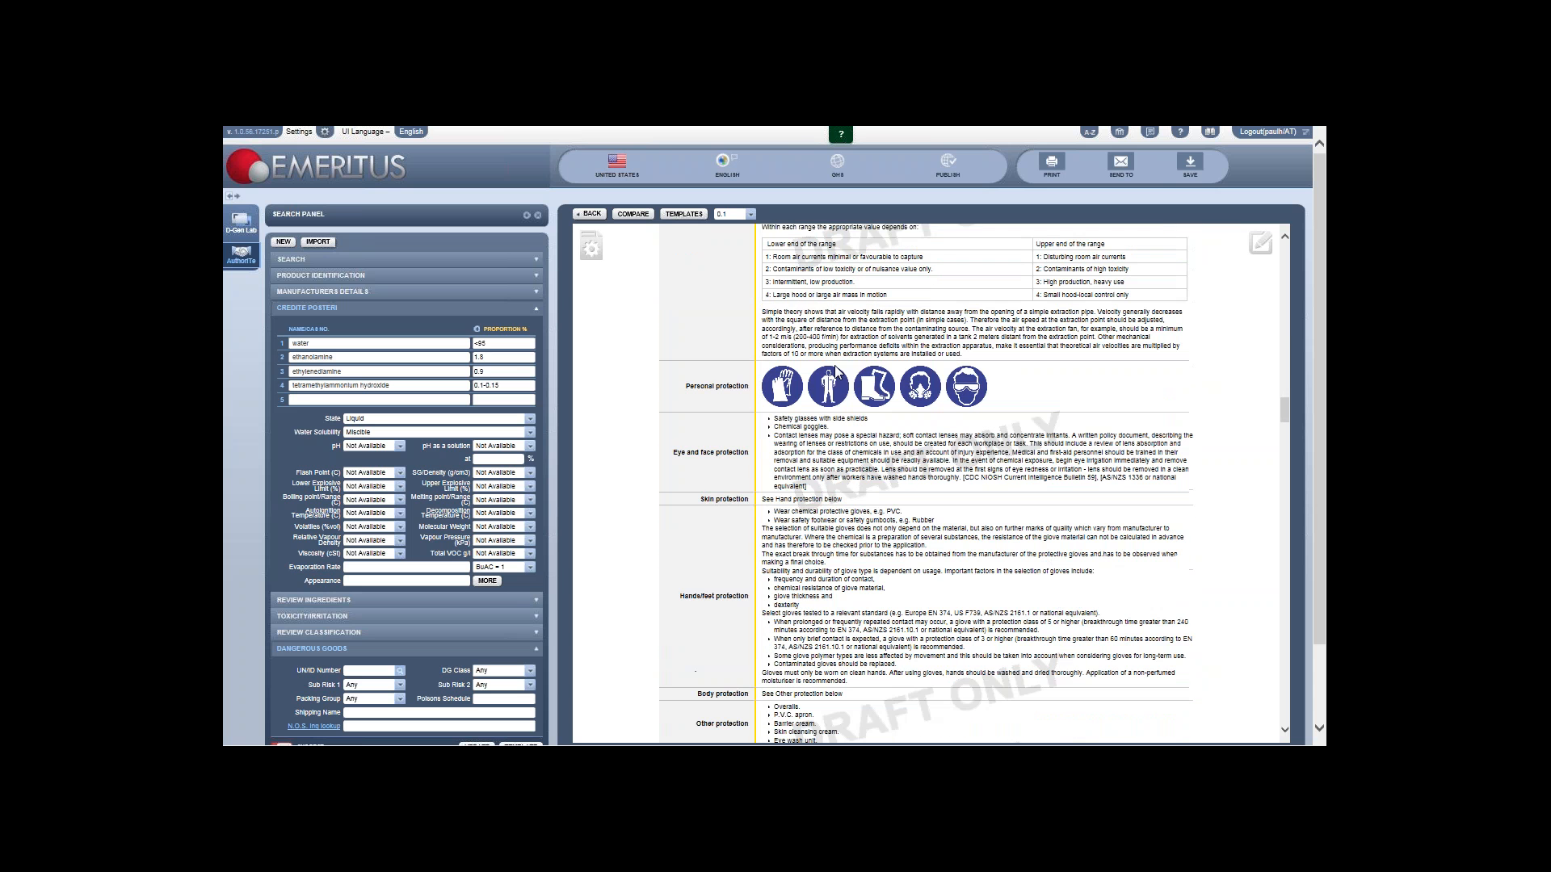
scroll(748, 387, "up", 5)
scroll(748, 387, "down", 1)
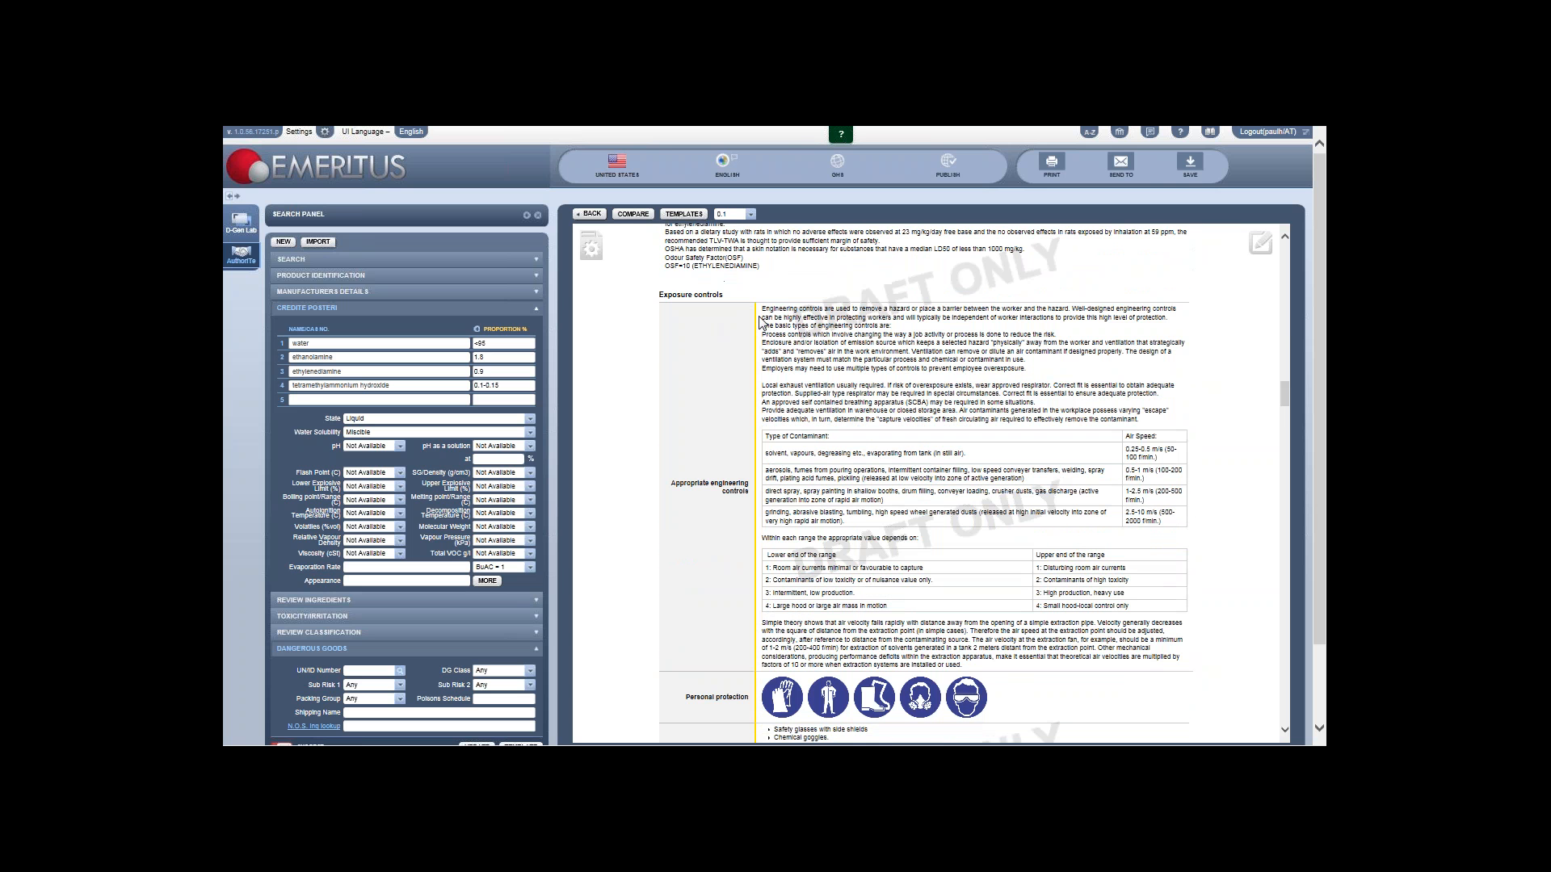
scroll(788, 342, "down", 3)
scroll(788, 342, "down", 10)
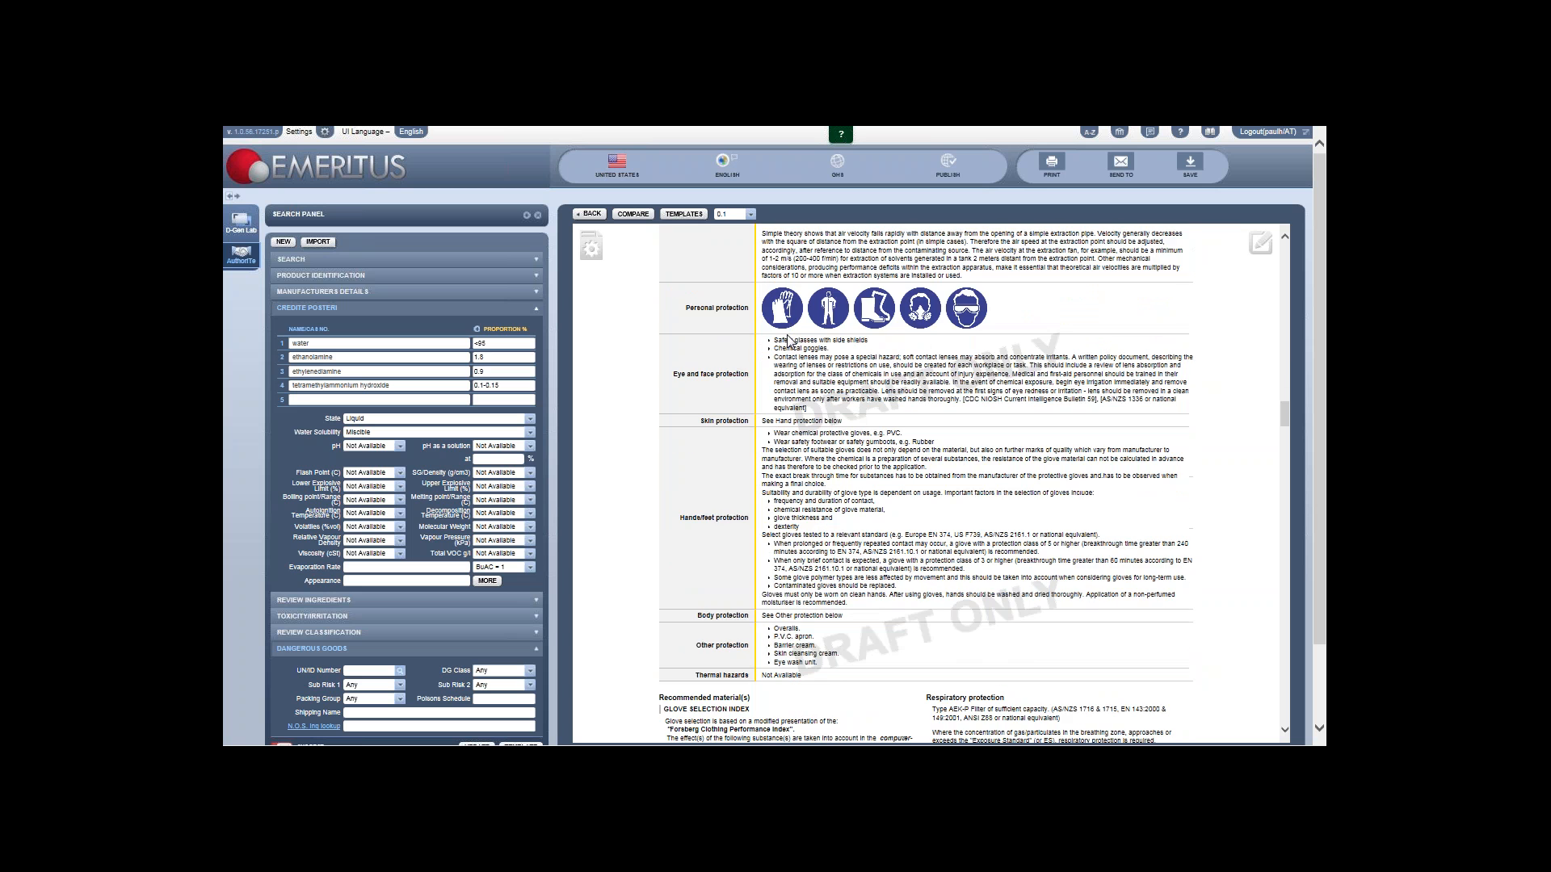
Step: Examine the glove selection index and the respiratory protection table at the end of Section 8
scroll(686, 478, "down", 1)
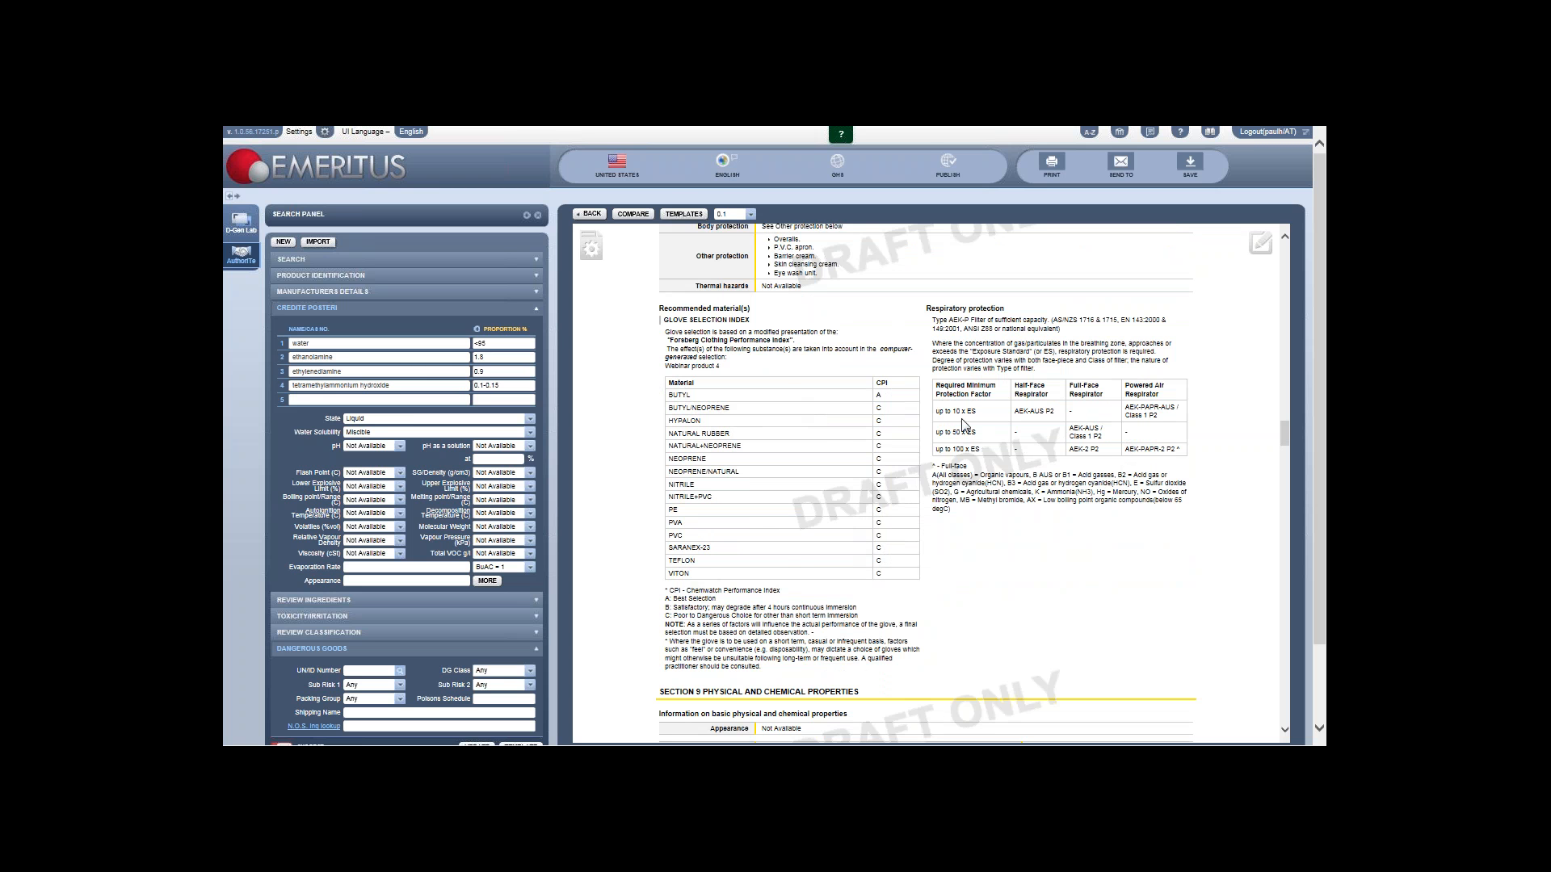
scroll(965, 425, "up", 1)
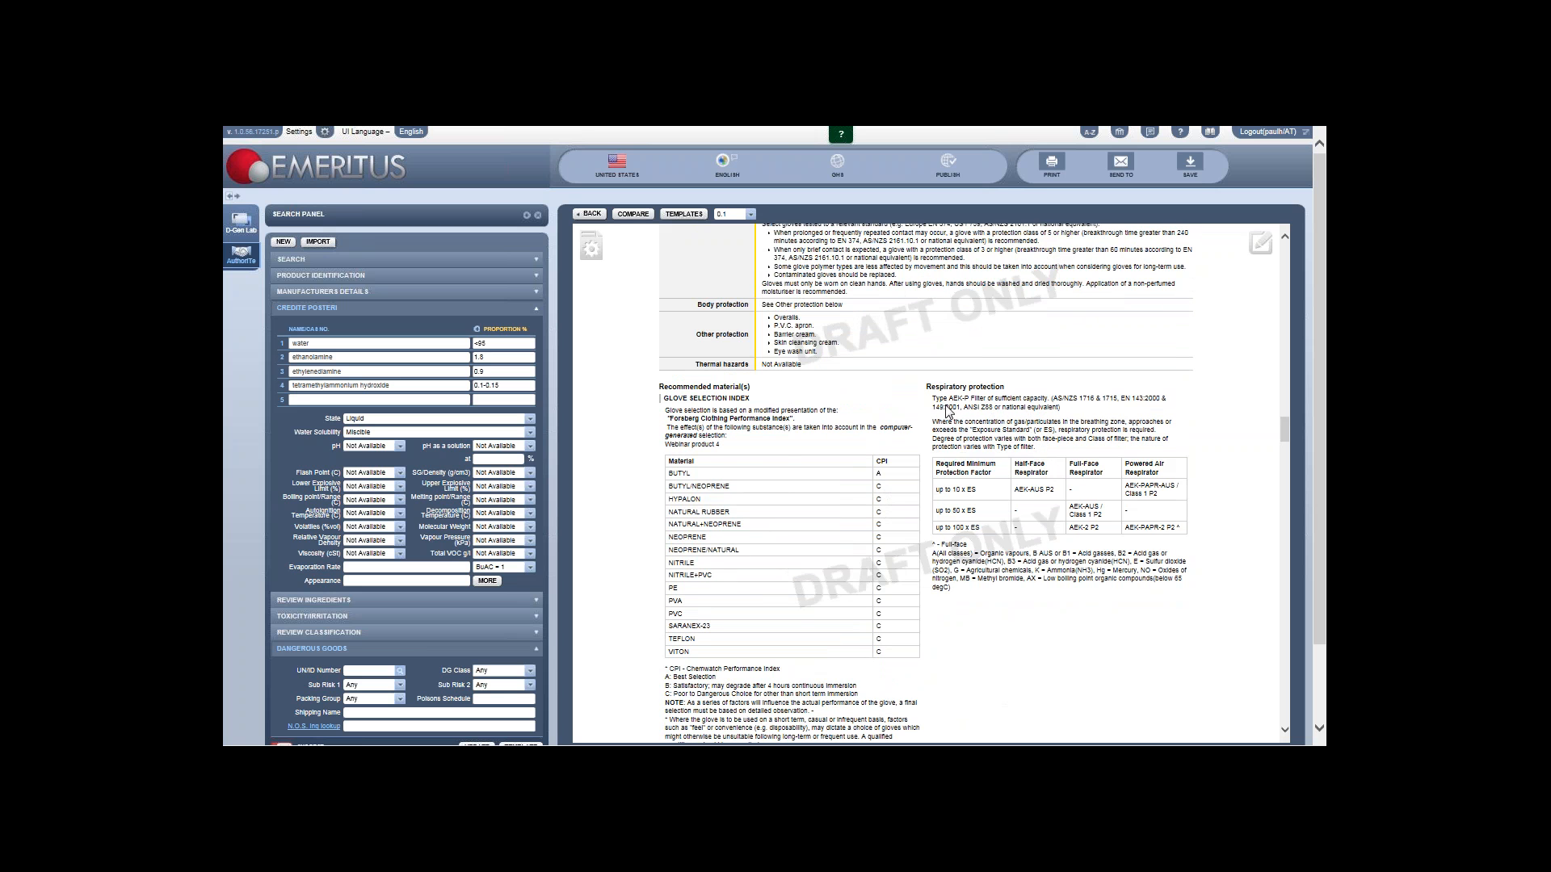
scroll(974, 412, "up", 1)
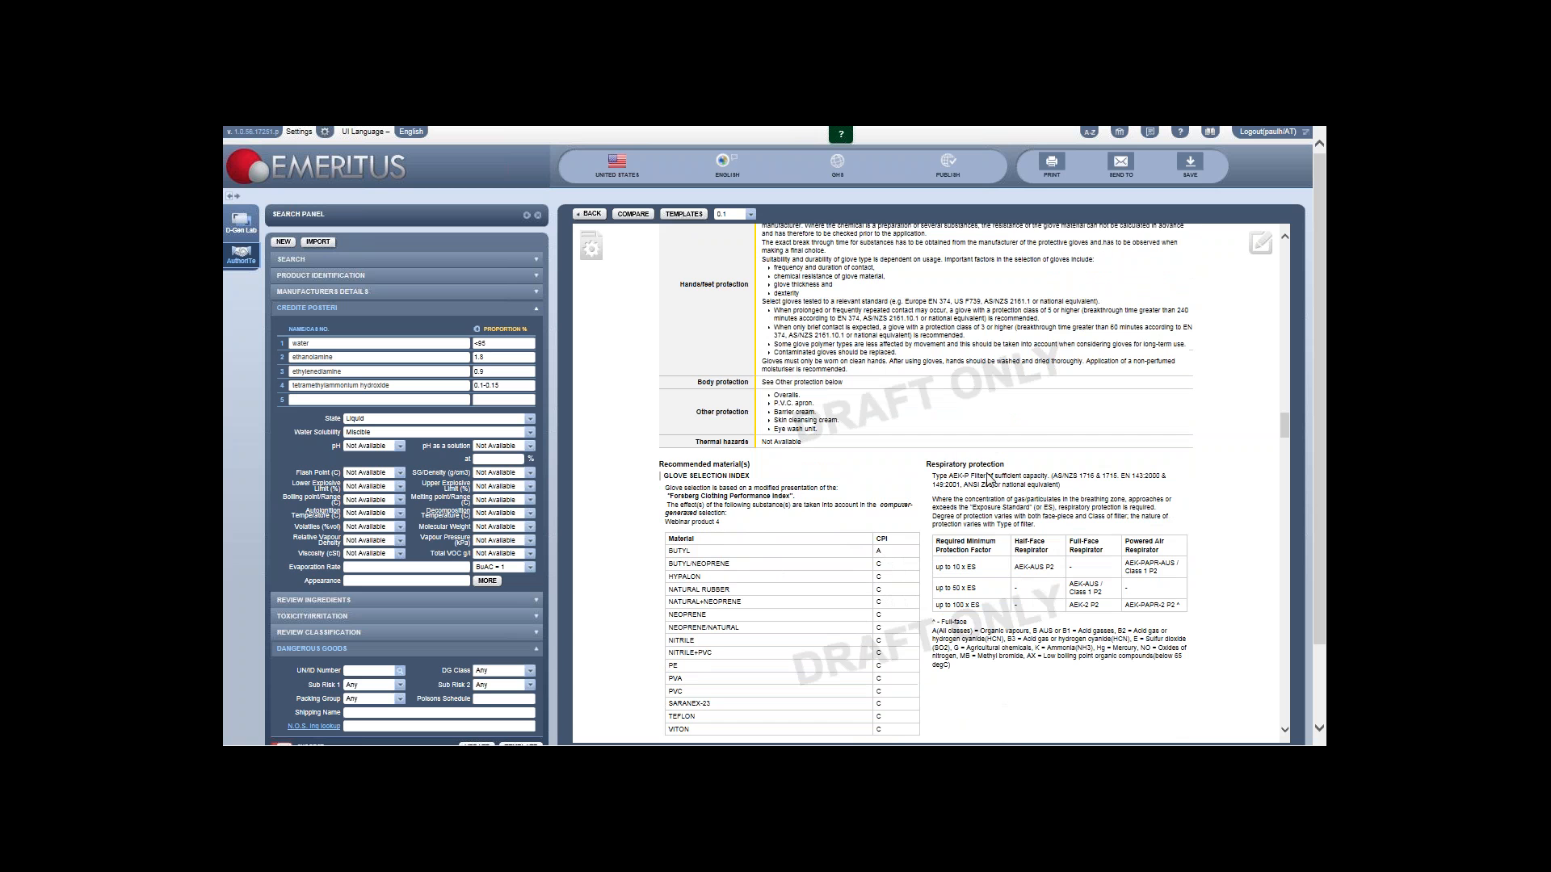
scroll(951, 442, "down", 1)
scroll(953, 421, "down", 1)
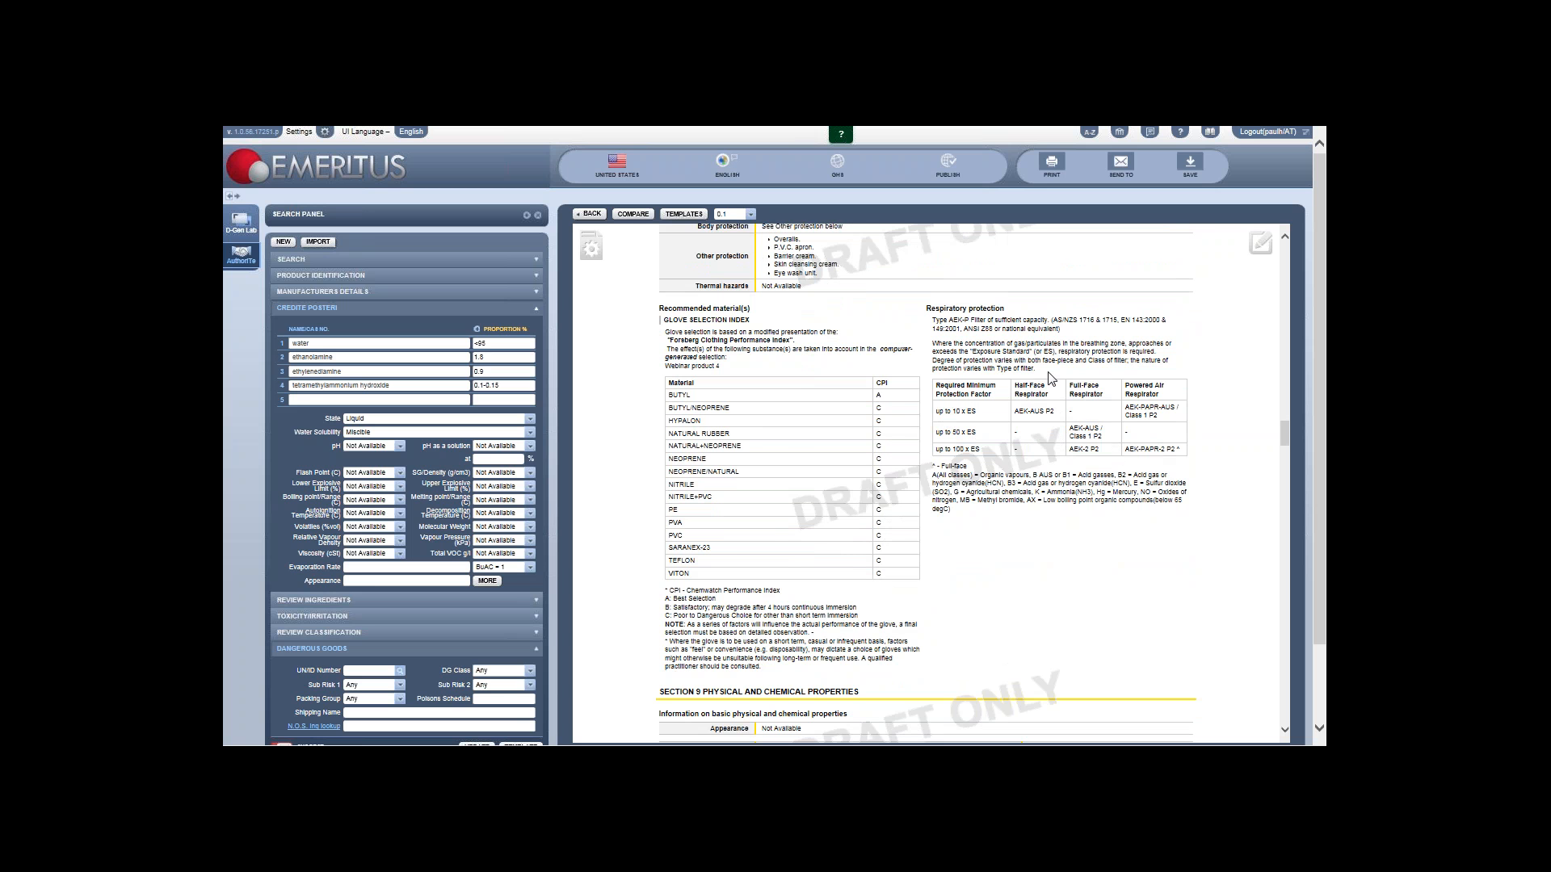
Step: Read the physical and chemical properties and the stability and reactivity information in Sections 9 and 10
scroll(1010, 369, "down", 2)
scroll(1010, 368, "down", 5)
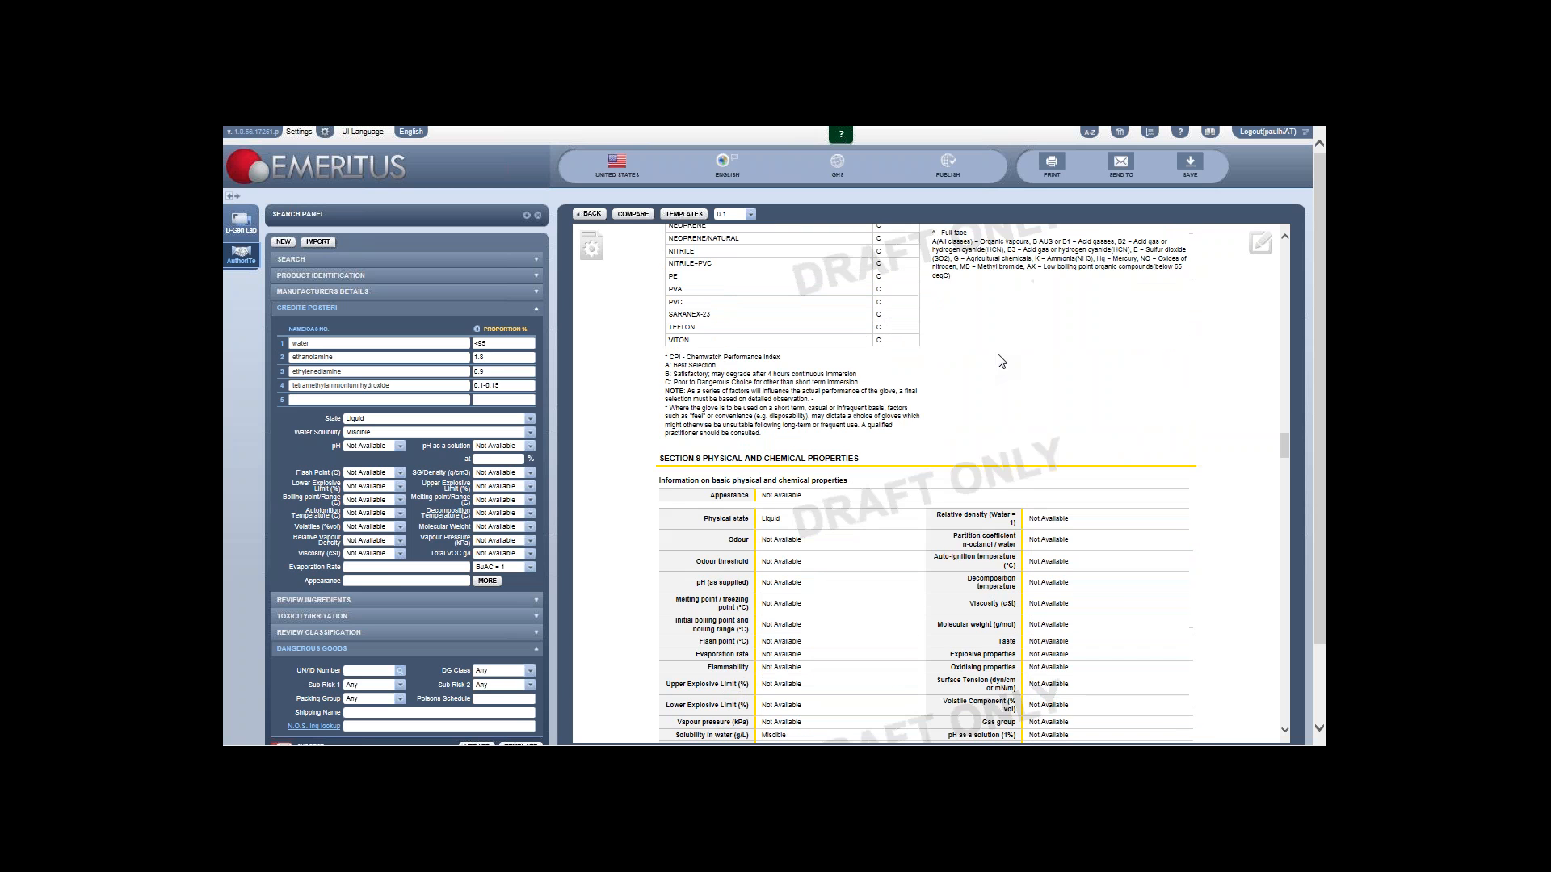
scroll(933, 340, "down", 5)
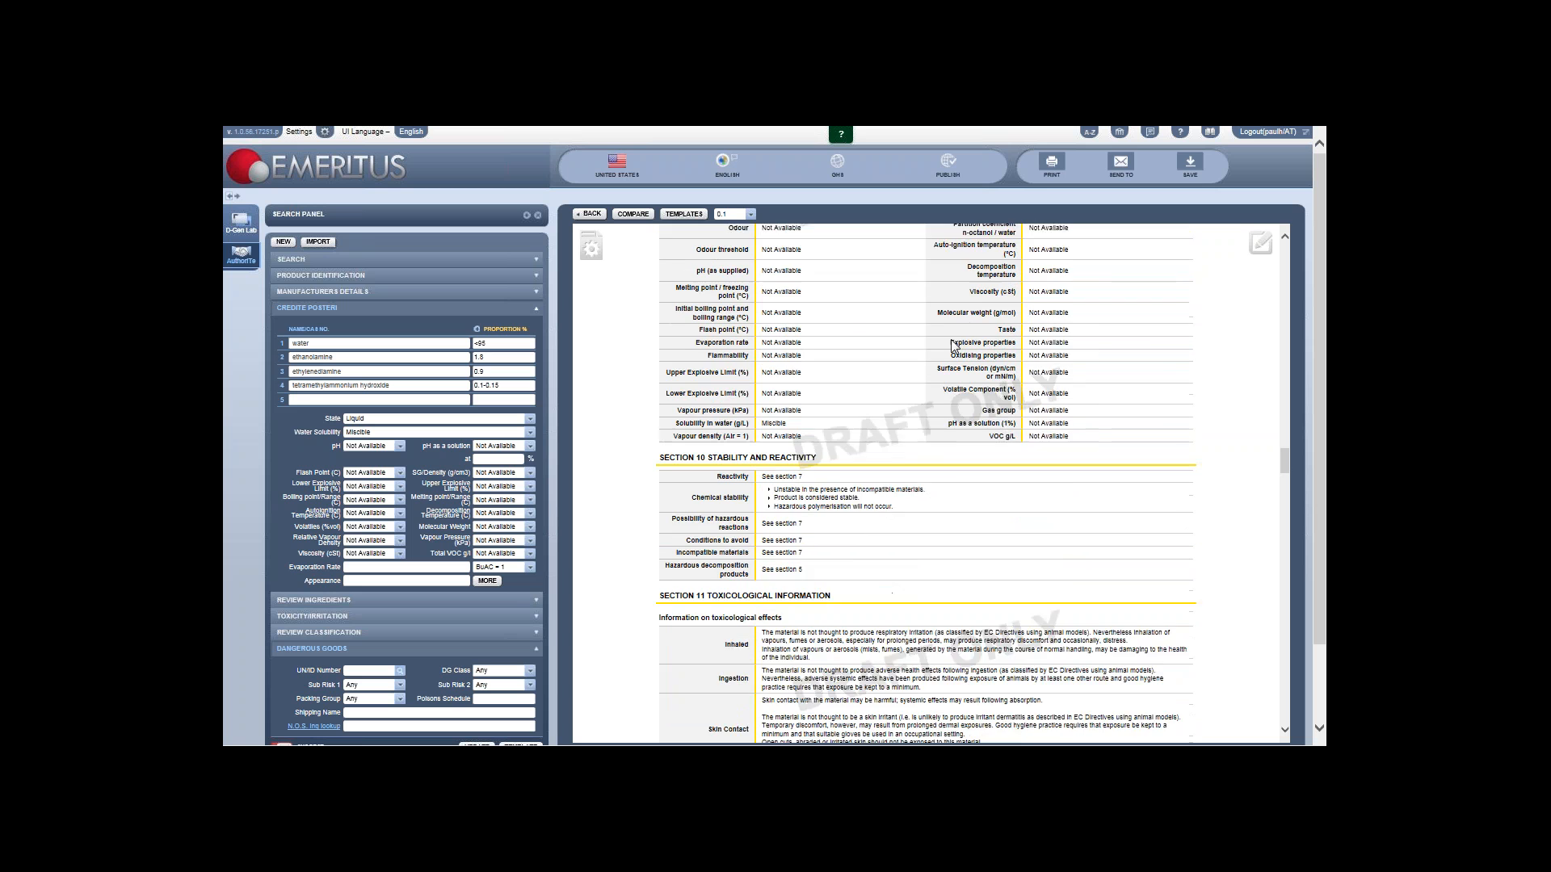
scroll(937, 368, "down", 1)
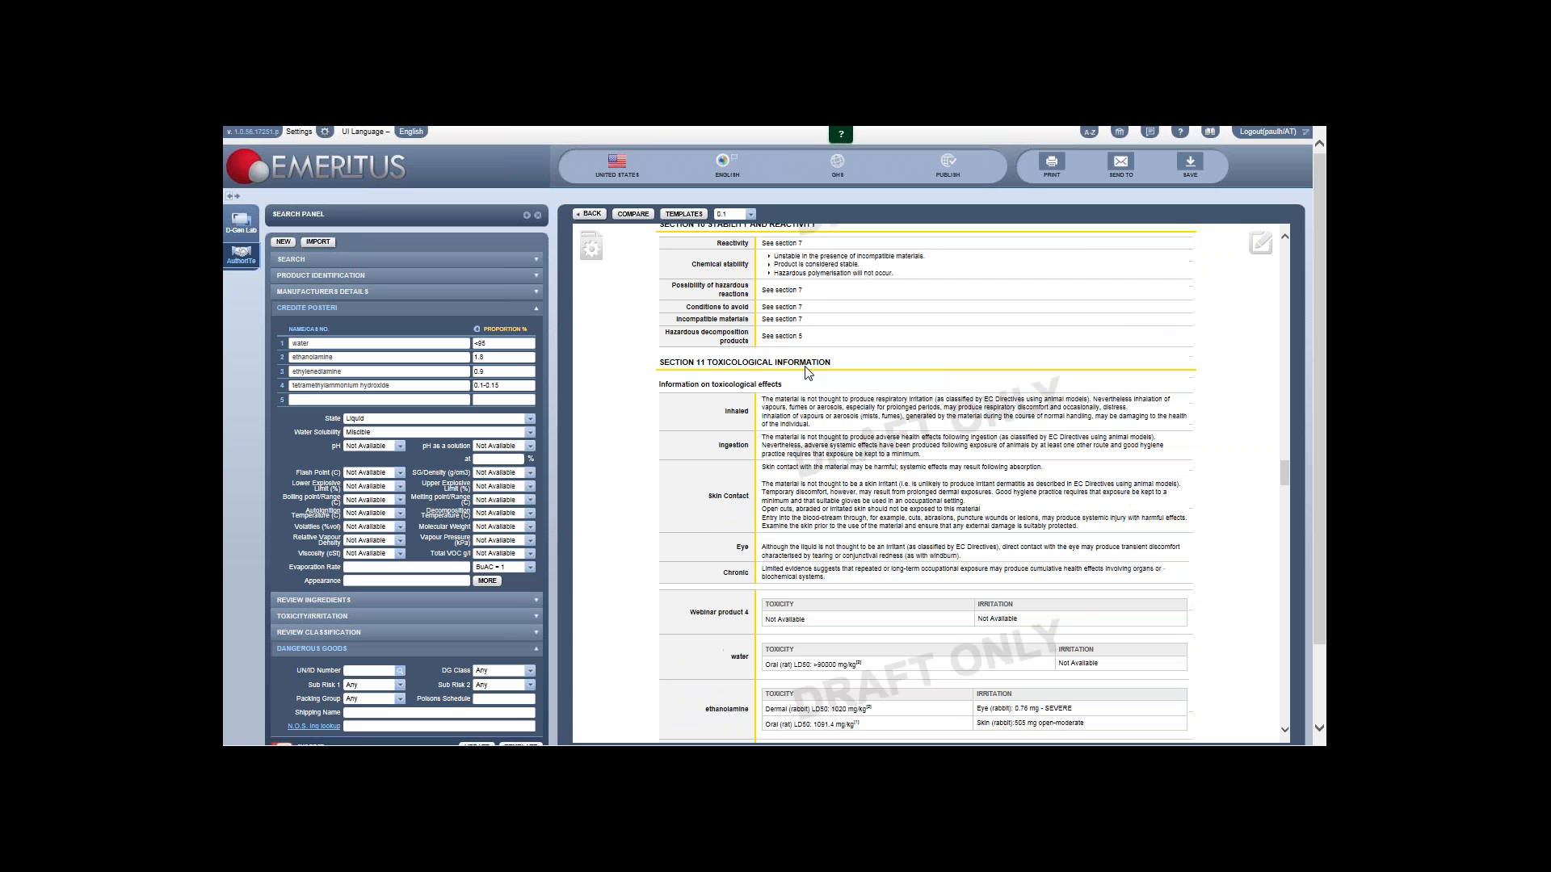
Step: Read the toxicological effects and the toxicity and irritation data for each ingredient in Section 11
scroll(848, 359, "down", 1)
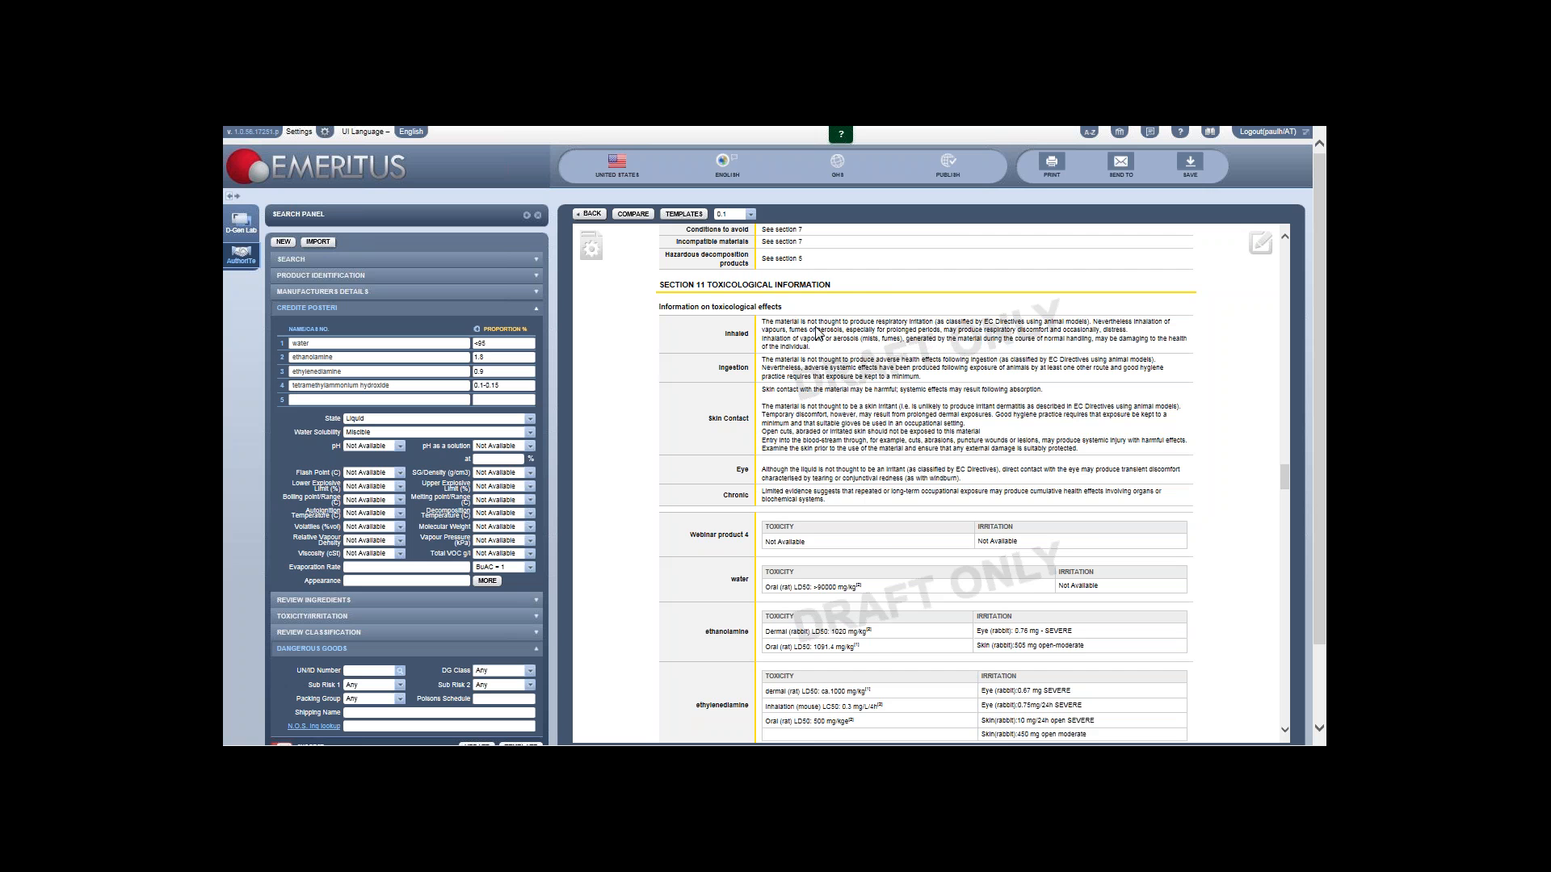
scroll(816, 340, "down", 1)
scroll(818, 334, "down", 2)
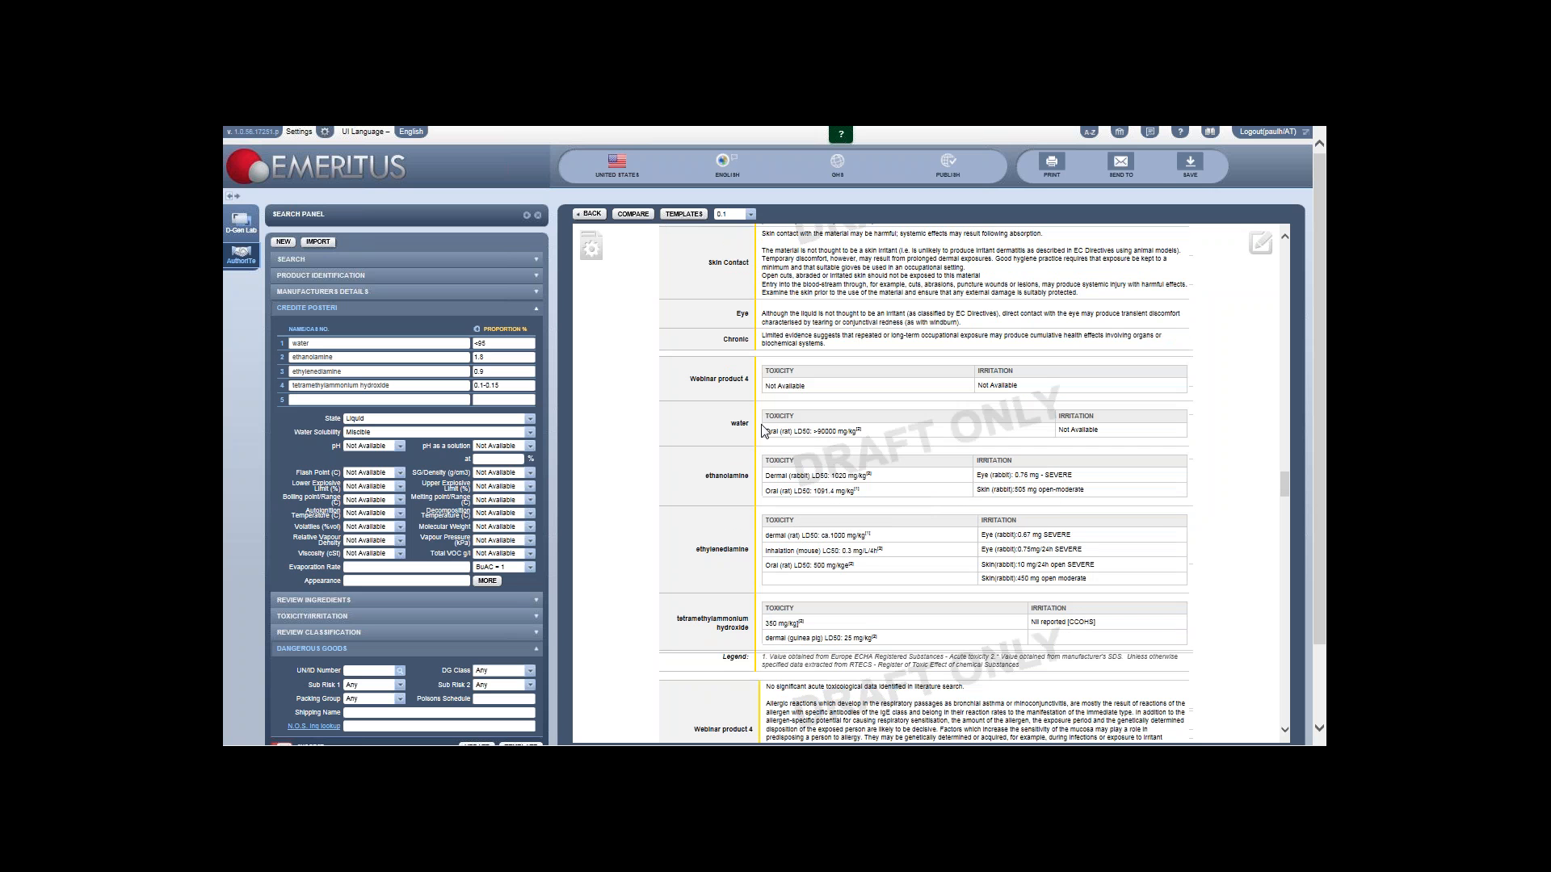
scroll(871, 430, "down", 1)
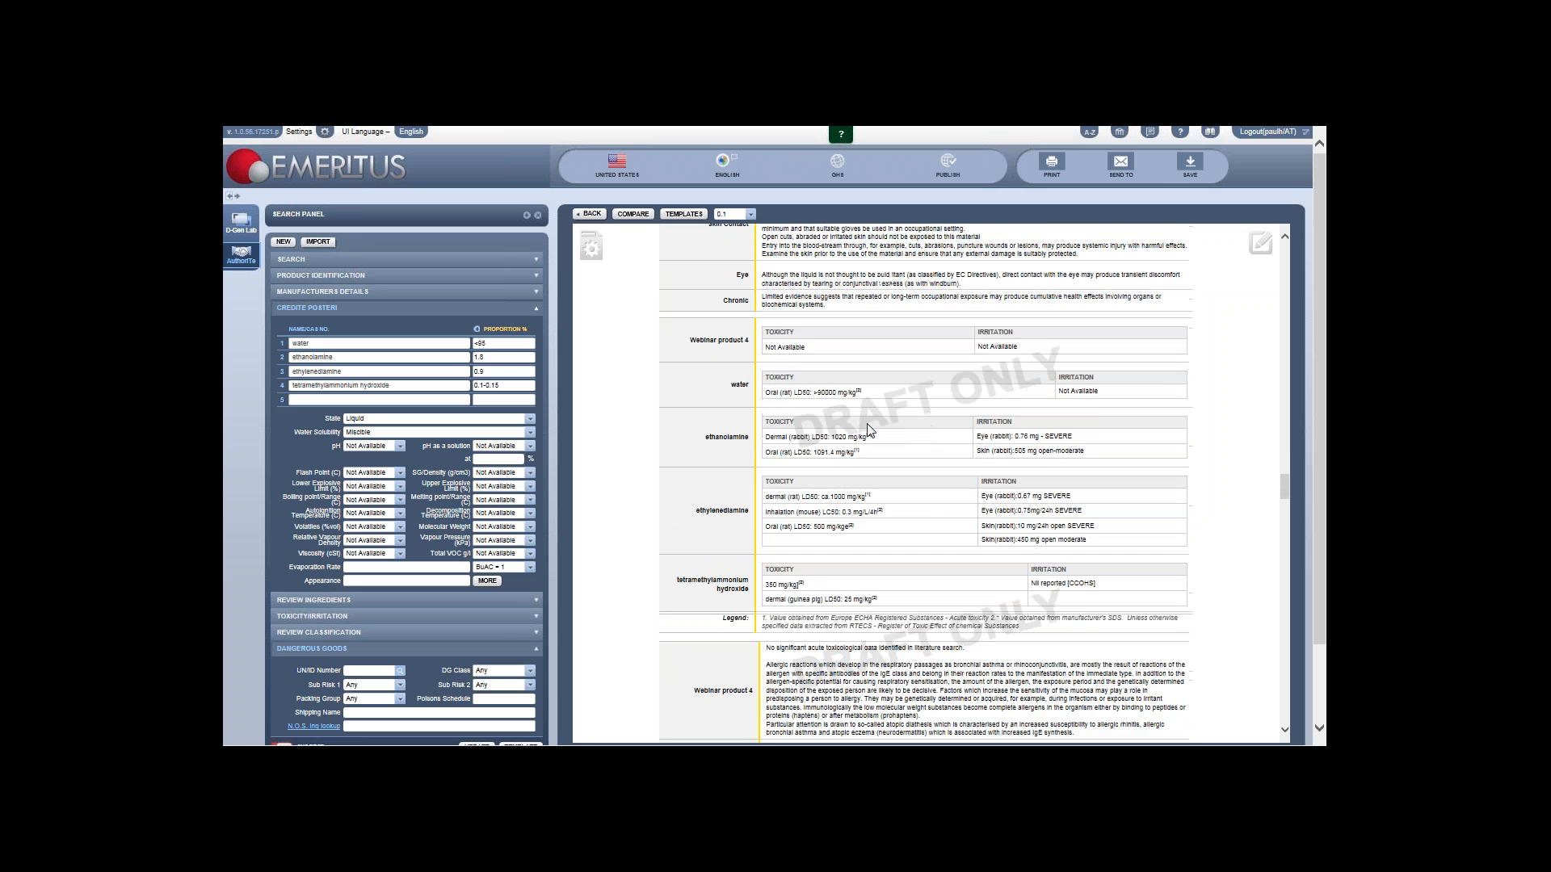
scroll(808, 401, "down", 1)
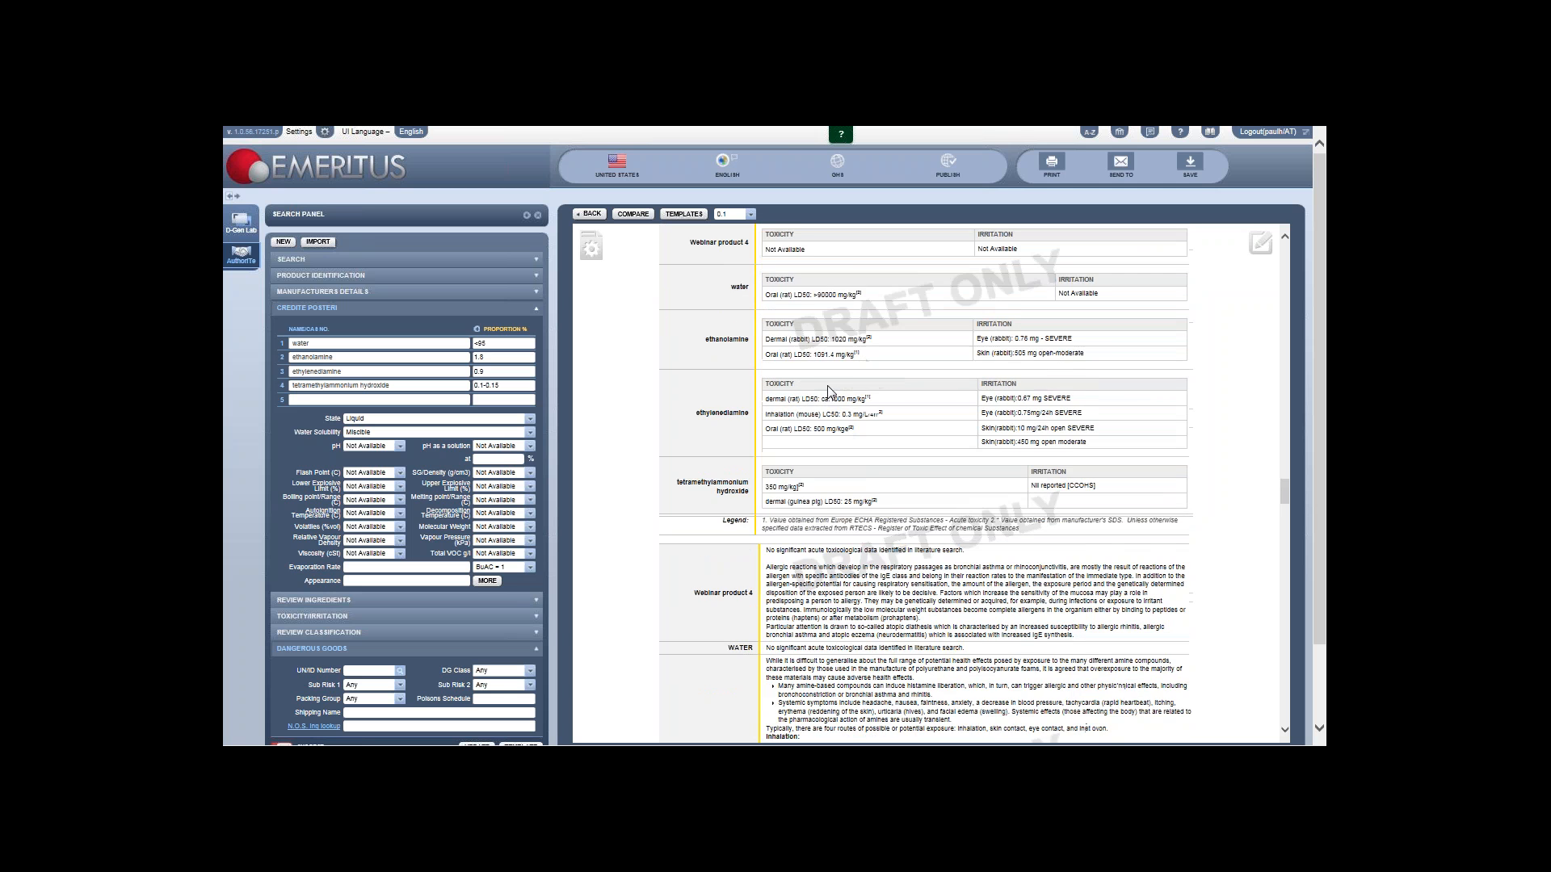
Step: Examine the detailed toxicology text for ethanolamine and ethylenediamine in Section 11
scroll(828, 392, "down", 4)
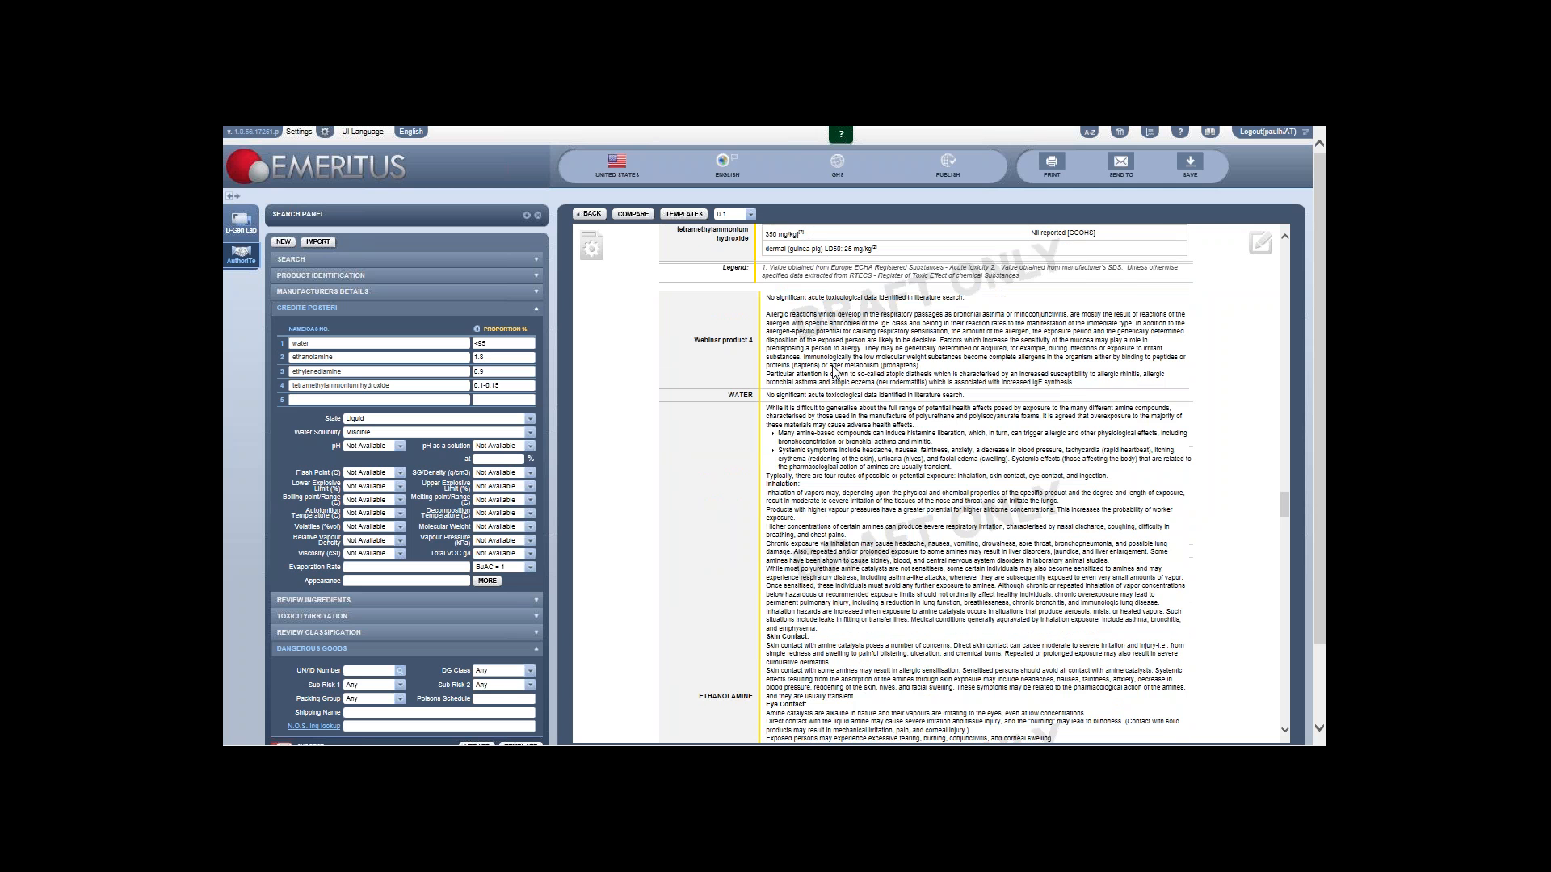
scroll(835, 370, "down", 7)
scroll(850, 357, "down", 4)
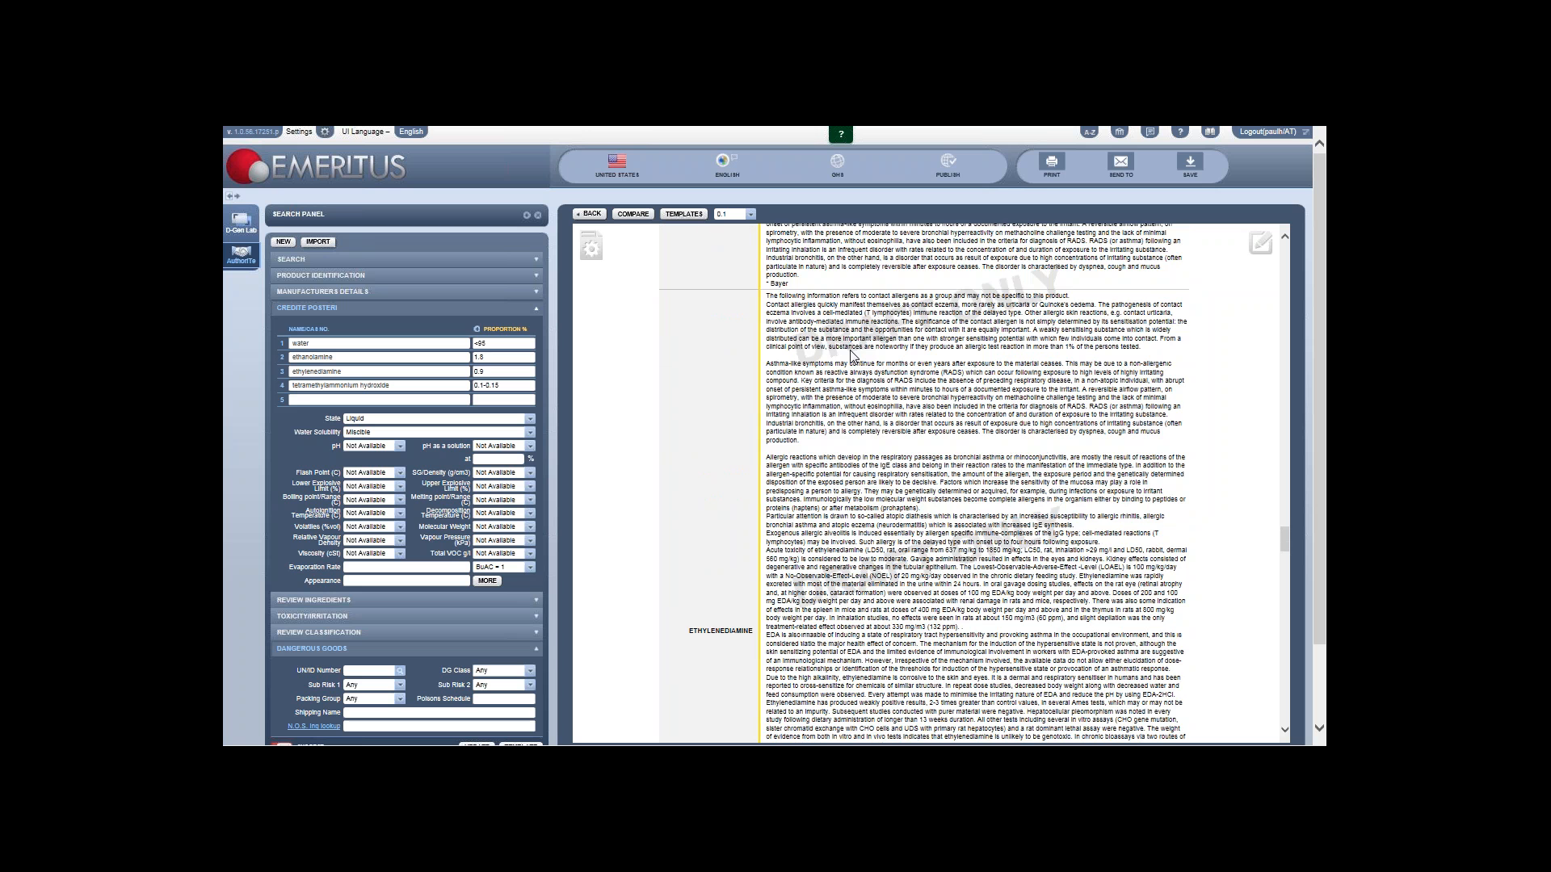
scroll(853, 355, "down", 3)
scroll(811, 356, "down", 1)
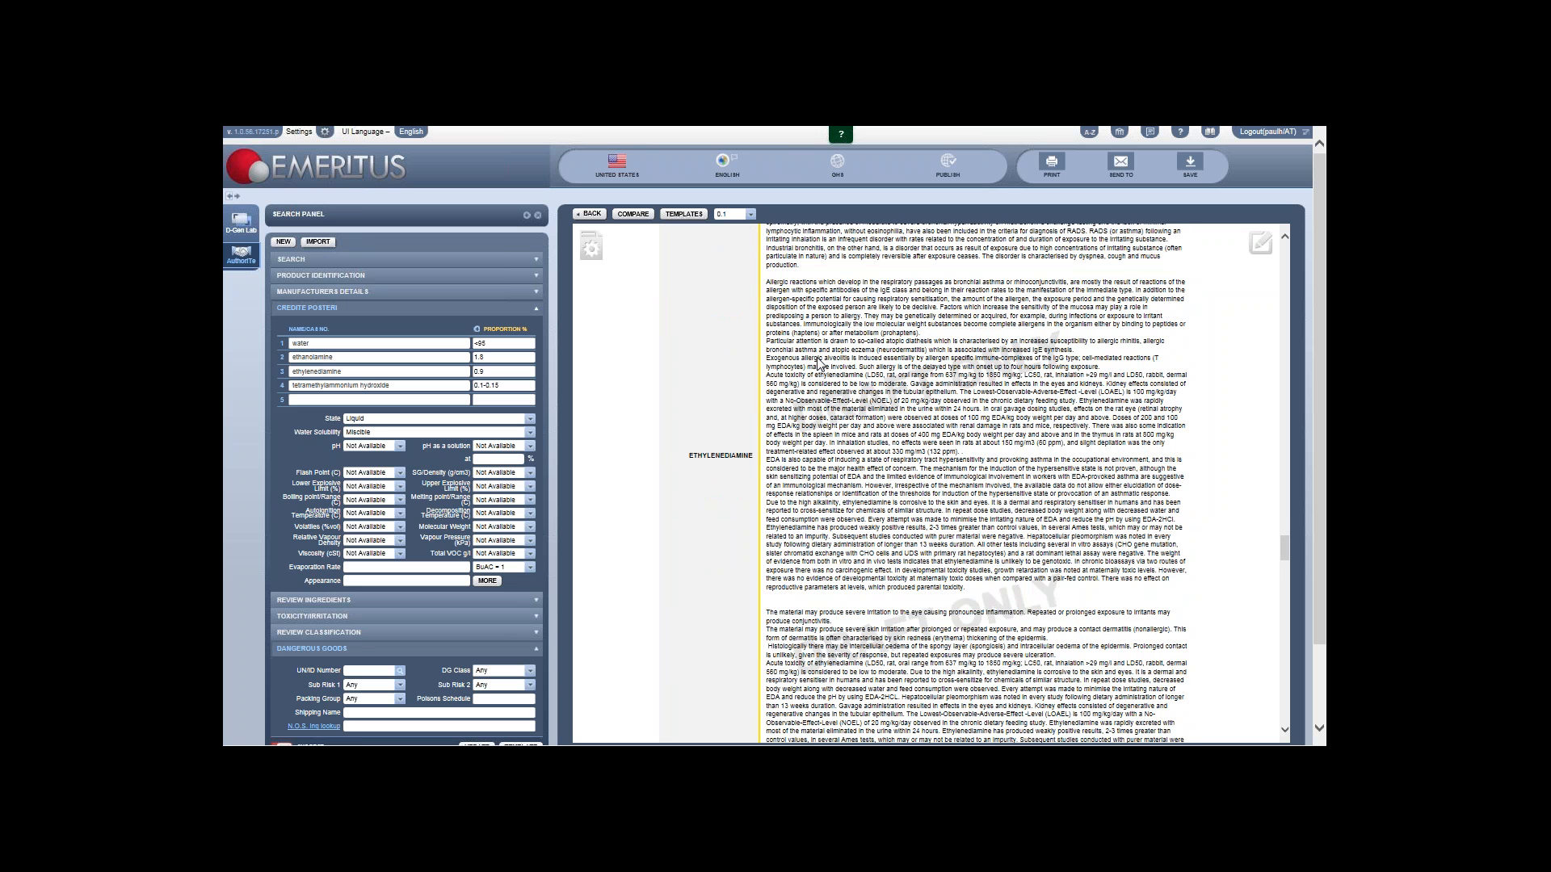
scroll(818, 363, "down", 3)
scroll(872, 510, "up", 1)
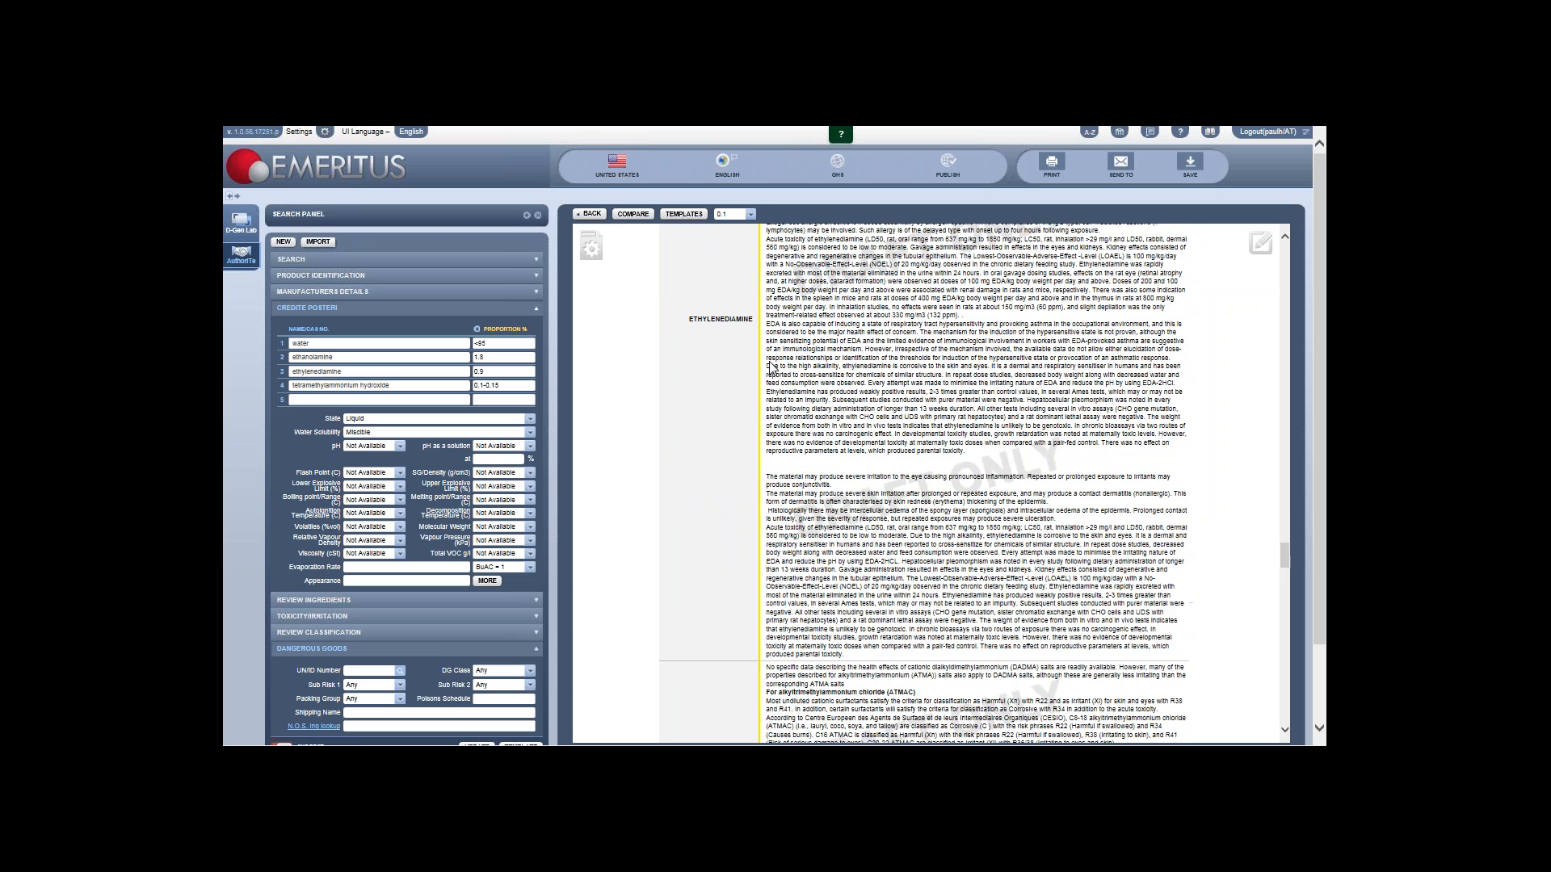
scroll(847, 432, "up", 1)
scroll(847, 430, "up", 5)
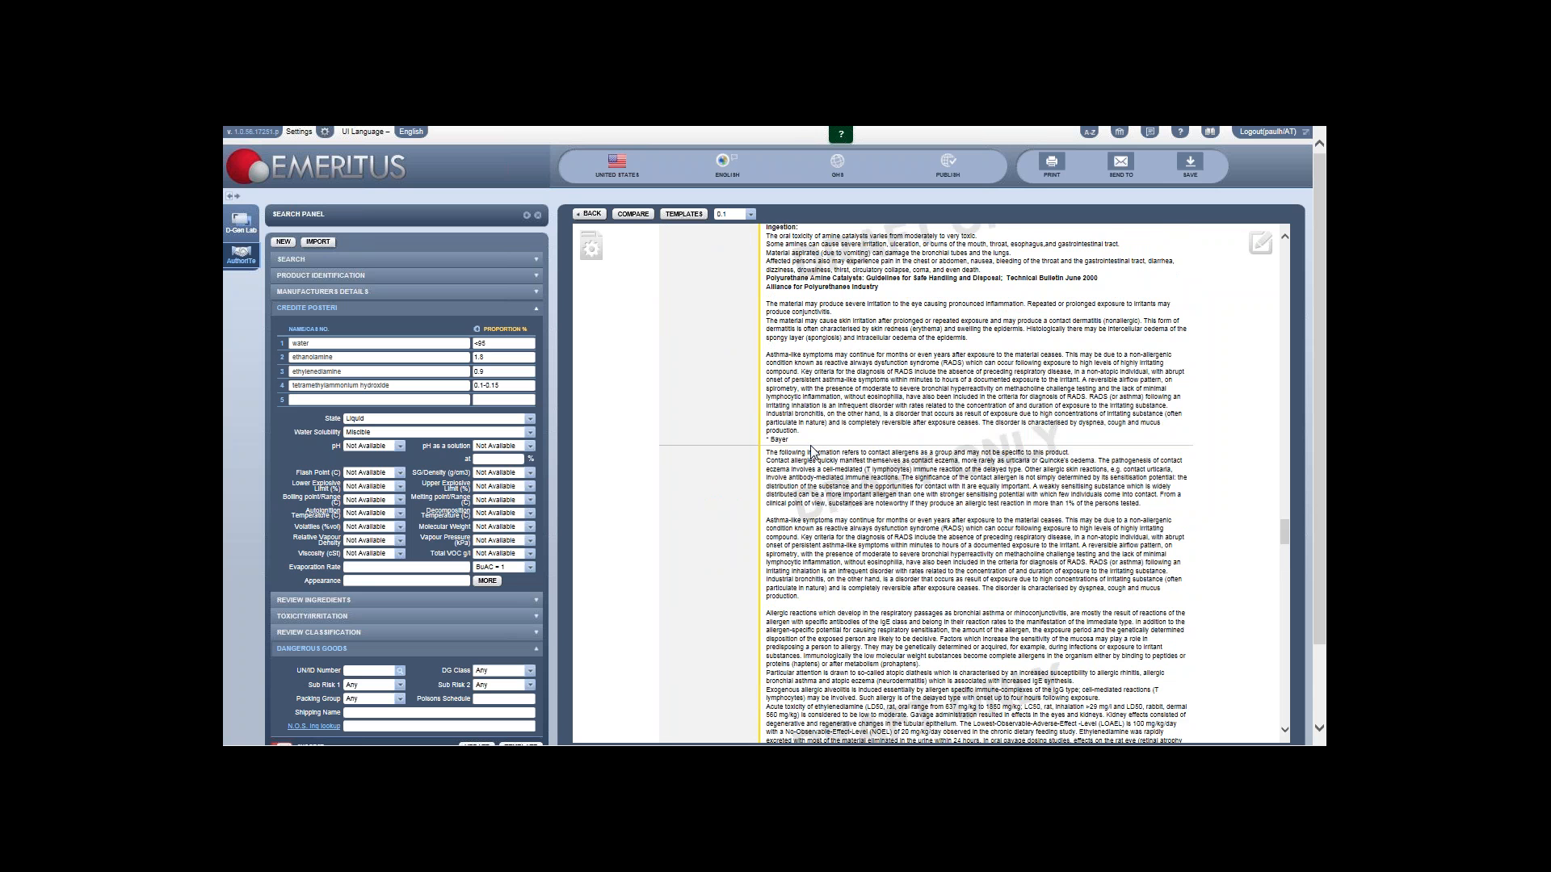
scroll(813, 451, "down", 1)
scroll(814, 451, "down", 1)
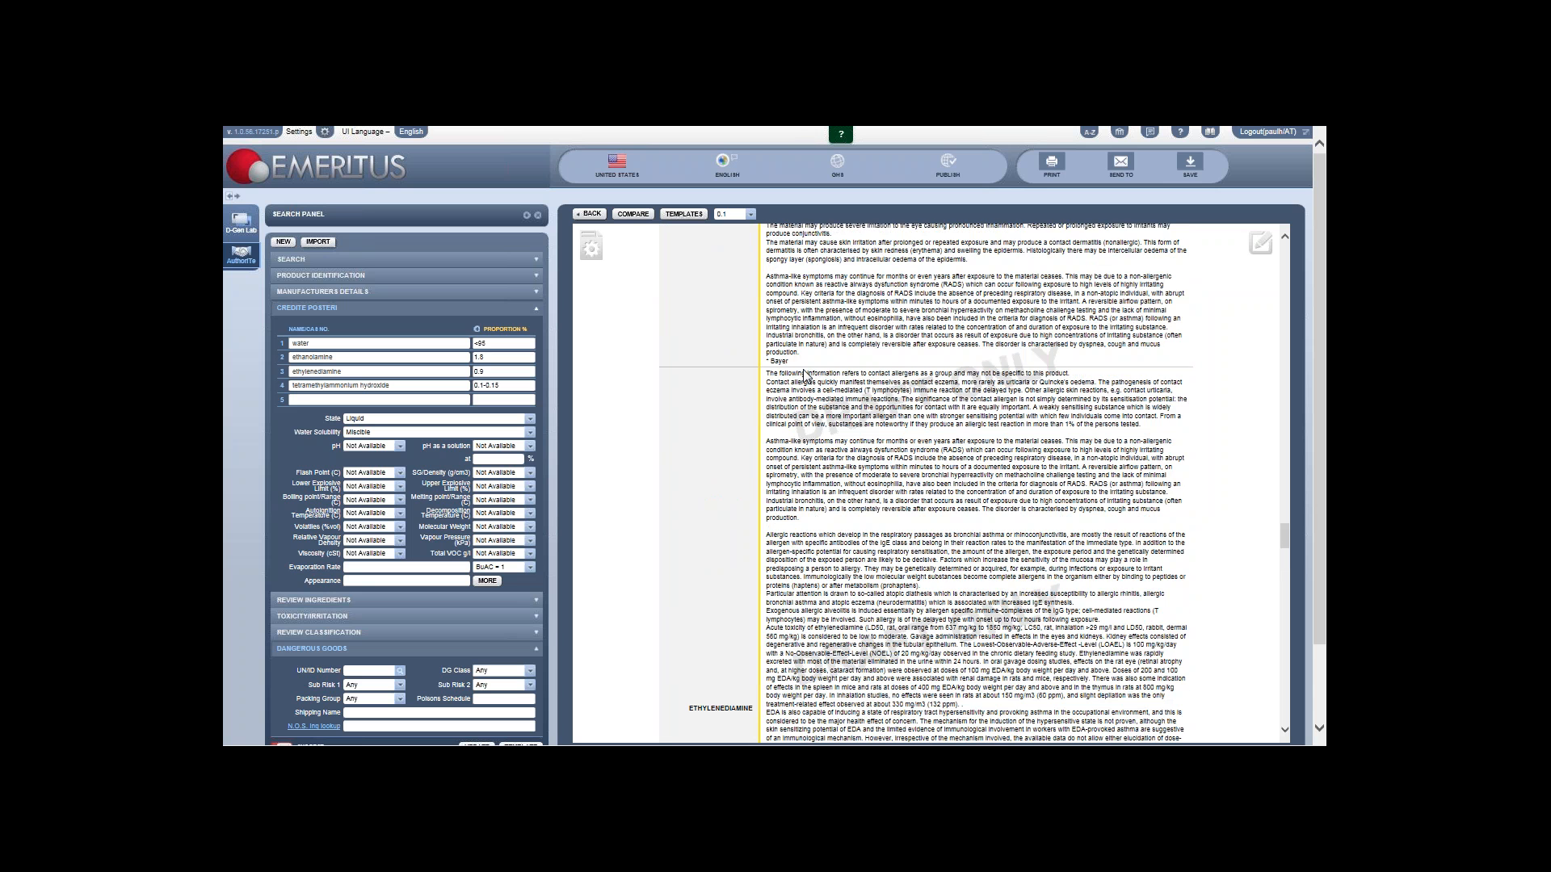
scroll(806, 385, "down", 3)
scroll(808, 394, "down", 5)
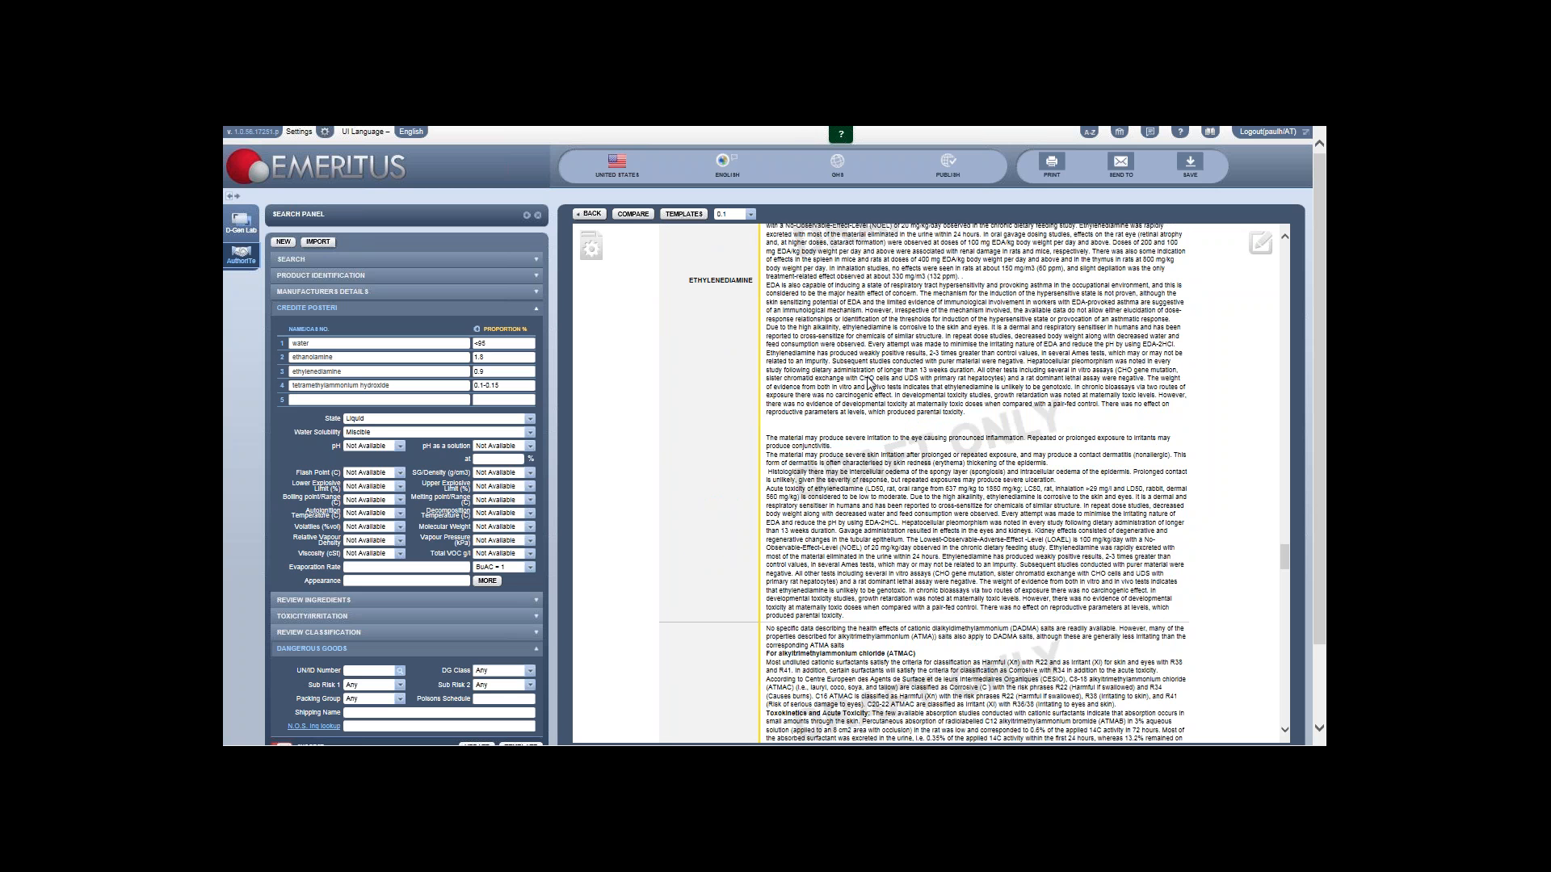
Step: Examine the tetramethylammonium hydroxide toxicology text and the health hazard classification table ending Section 11
scroll(869, 385, "down", 1)
scroll(893, 379, "down", 1)
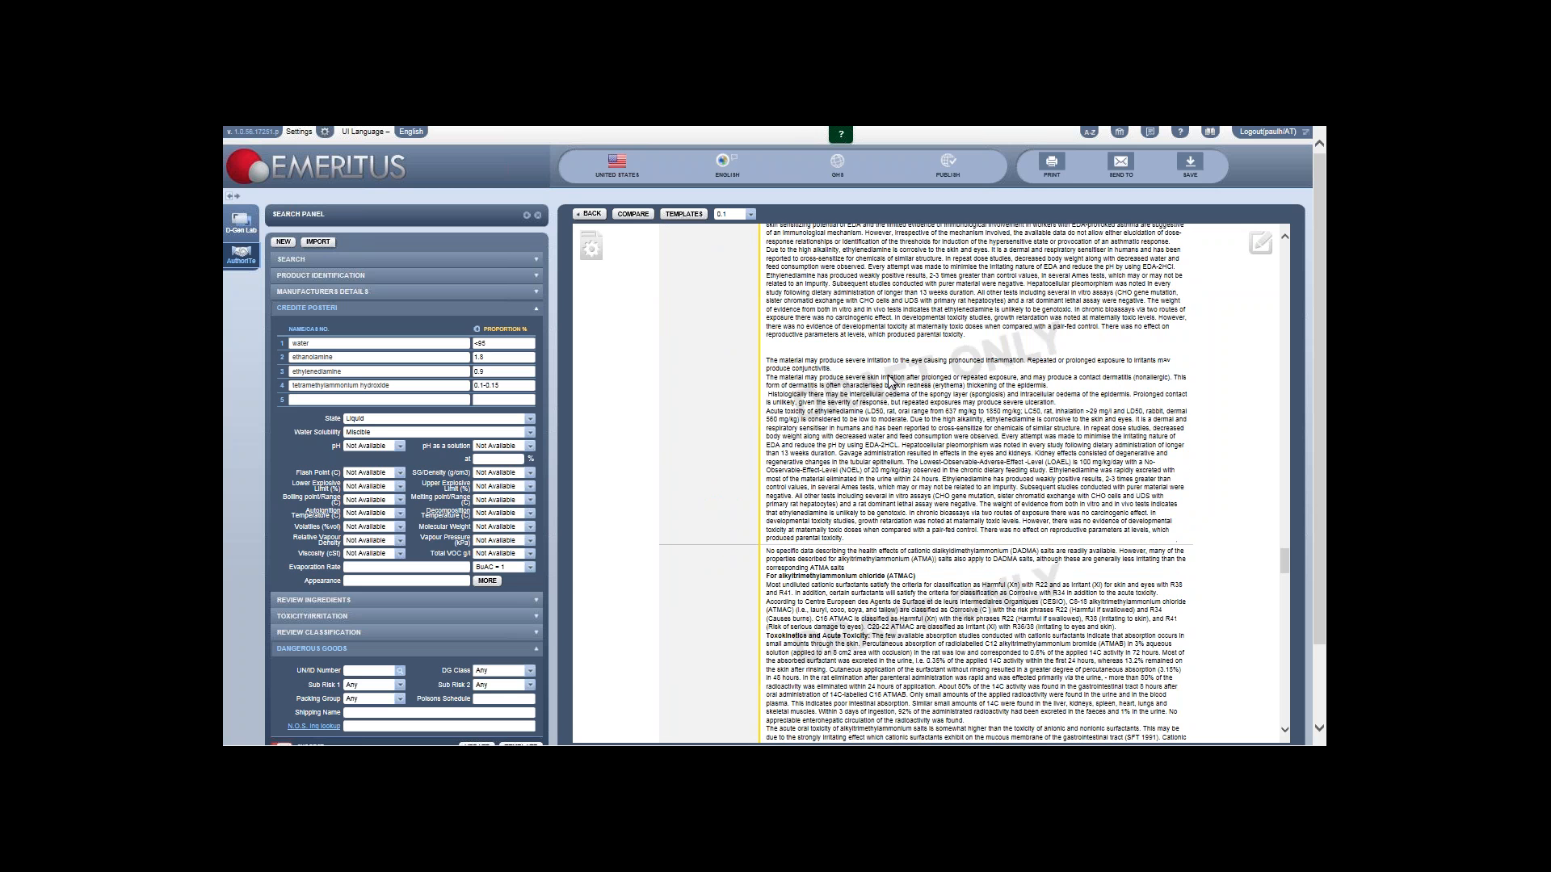
scroll(889, 364, "down", 4)
scroll(883, 346, "down", 4)
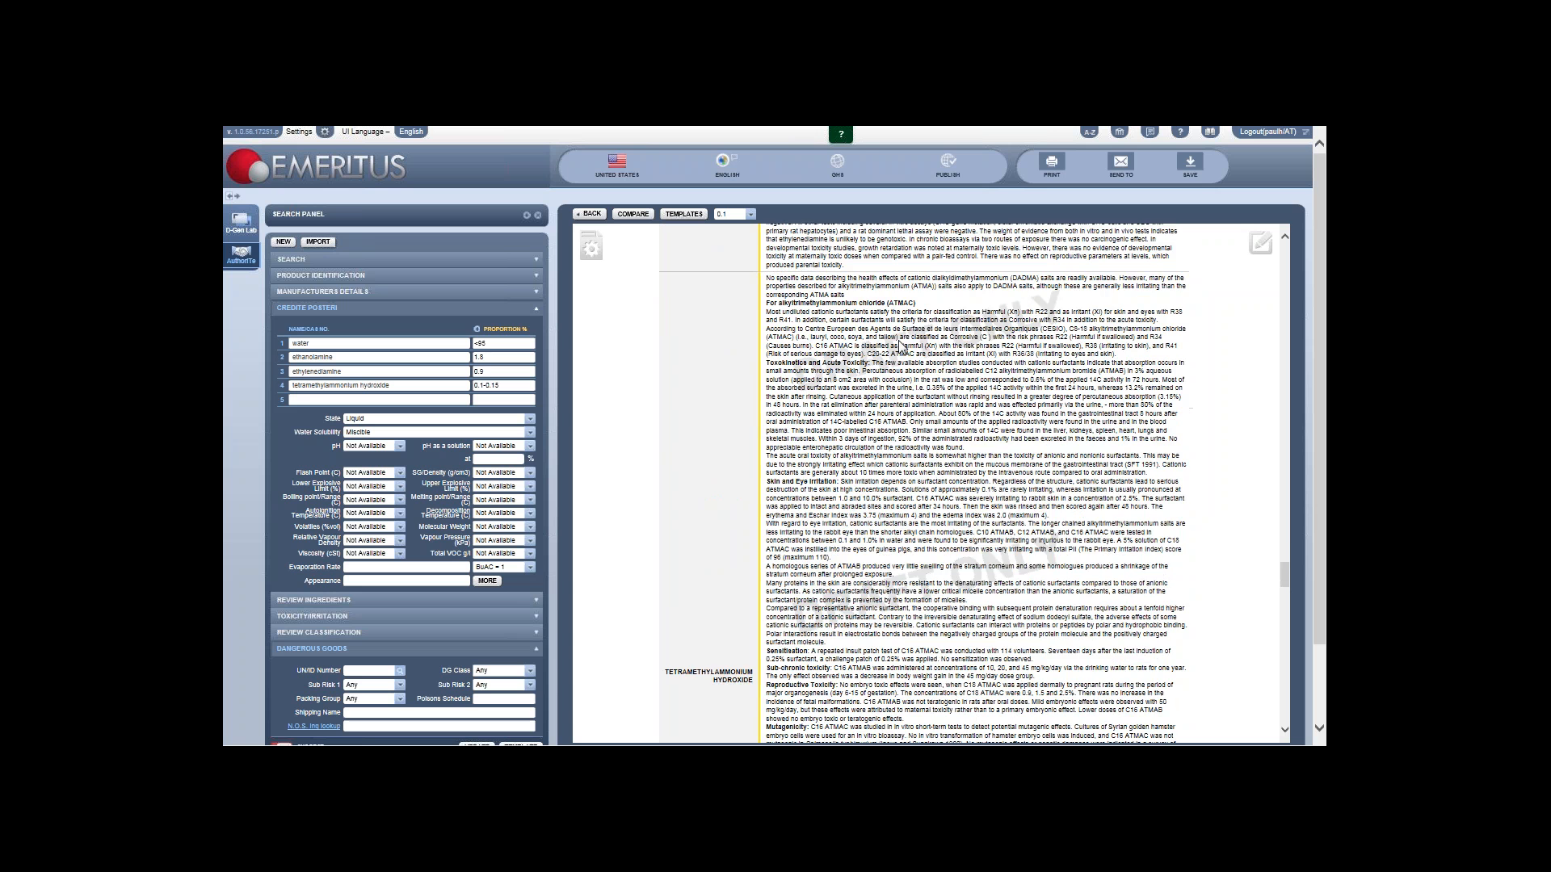
scroll(900, 347, "down", 2)
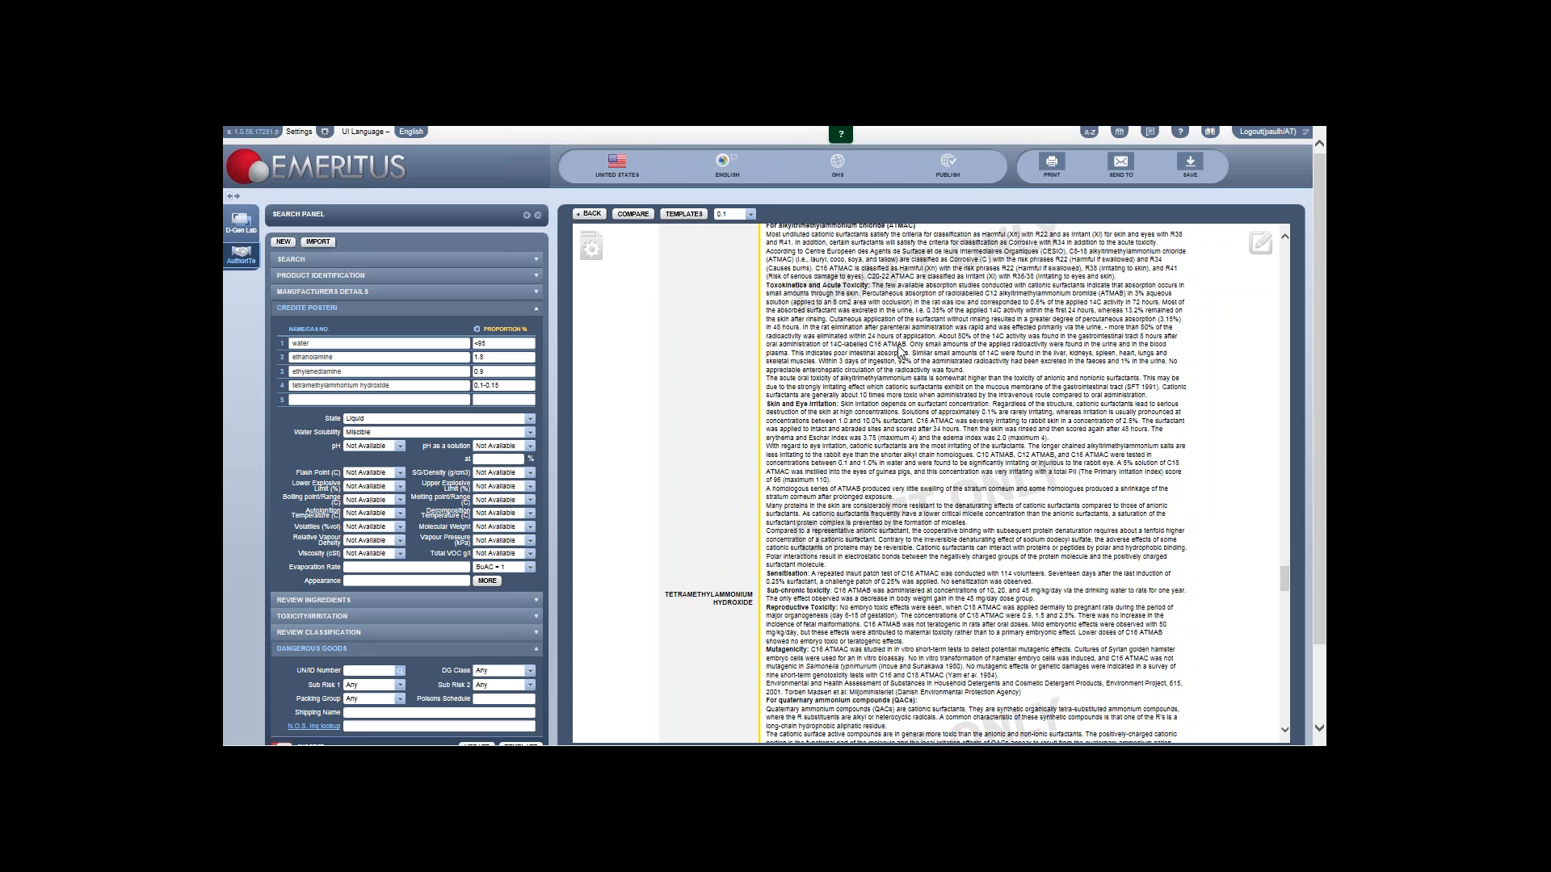
scroll(889, 360, "down", 4)
scroll(872, 371, "down", 4)
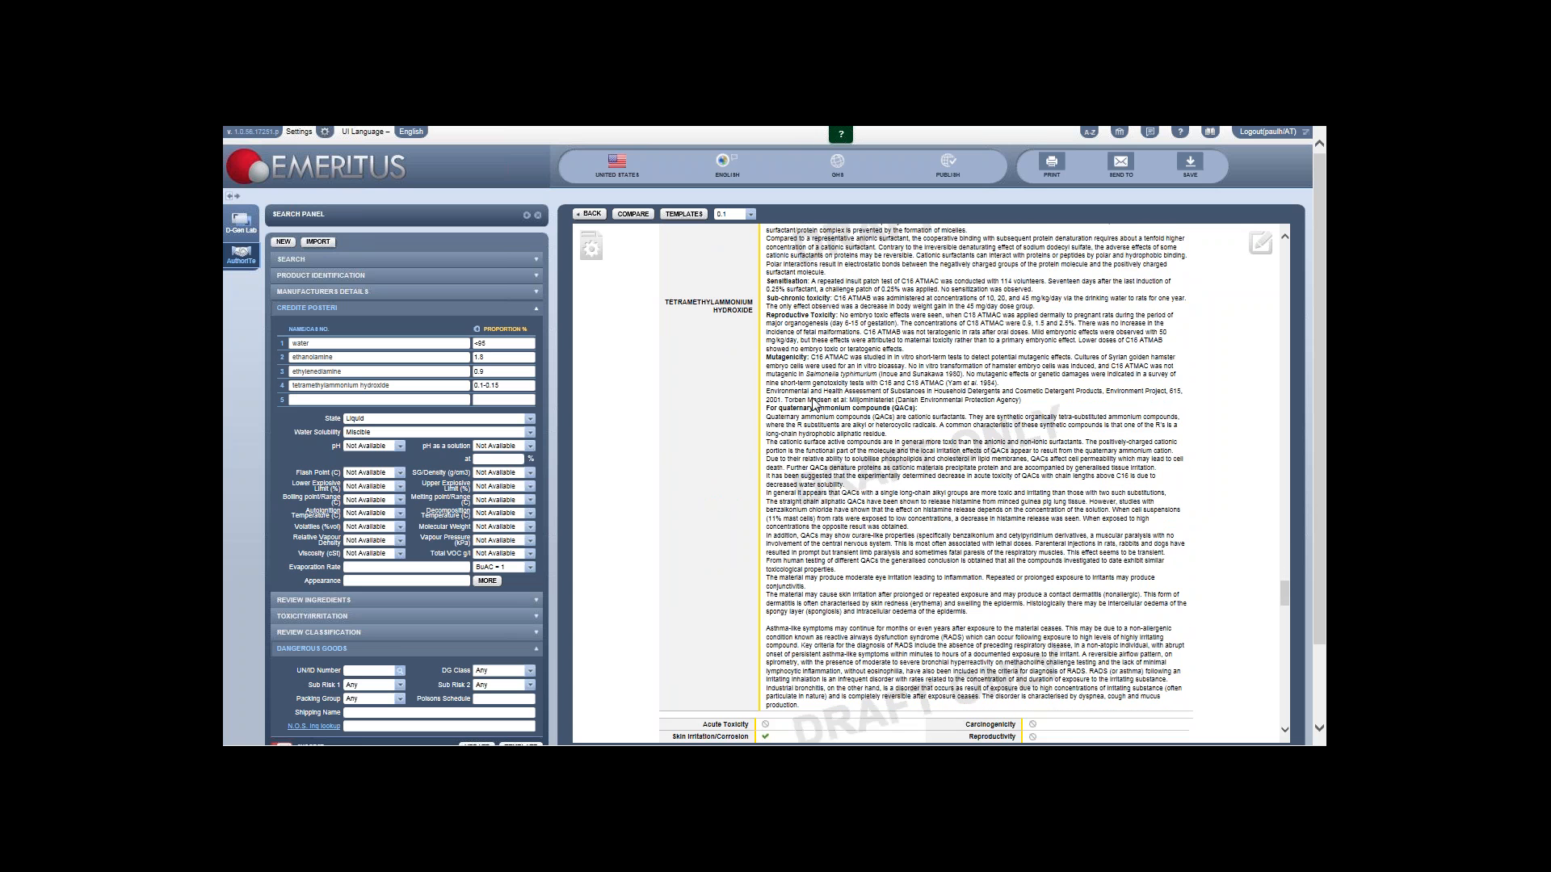
scroll(887, 445, "down", 3)
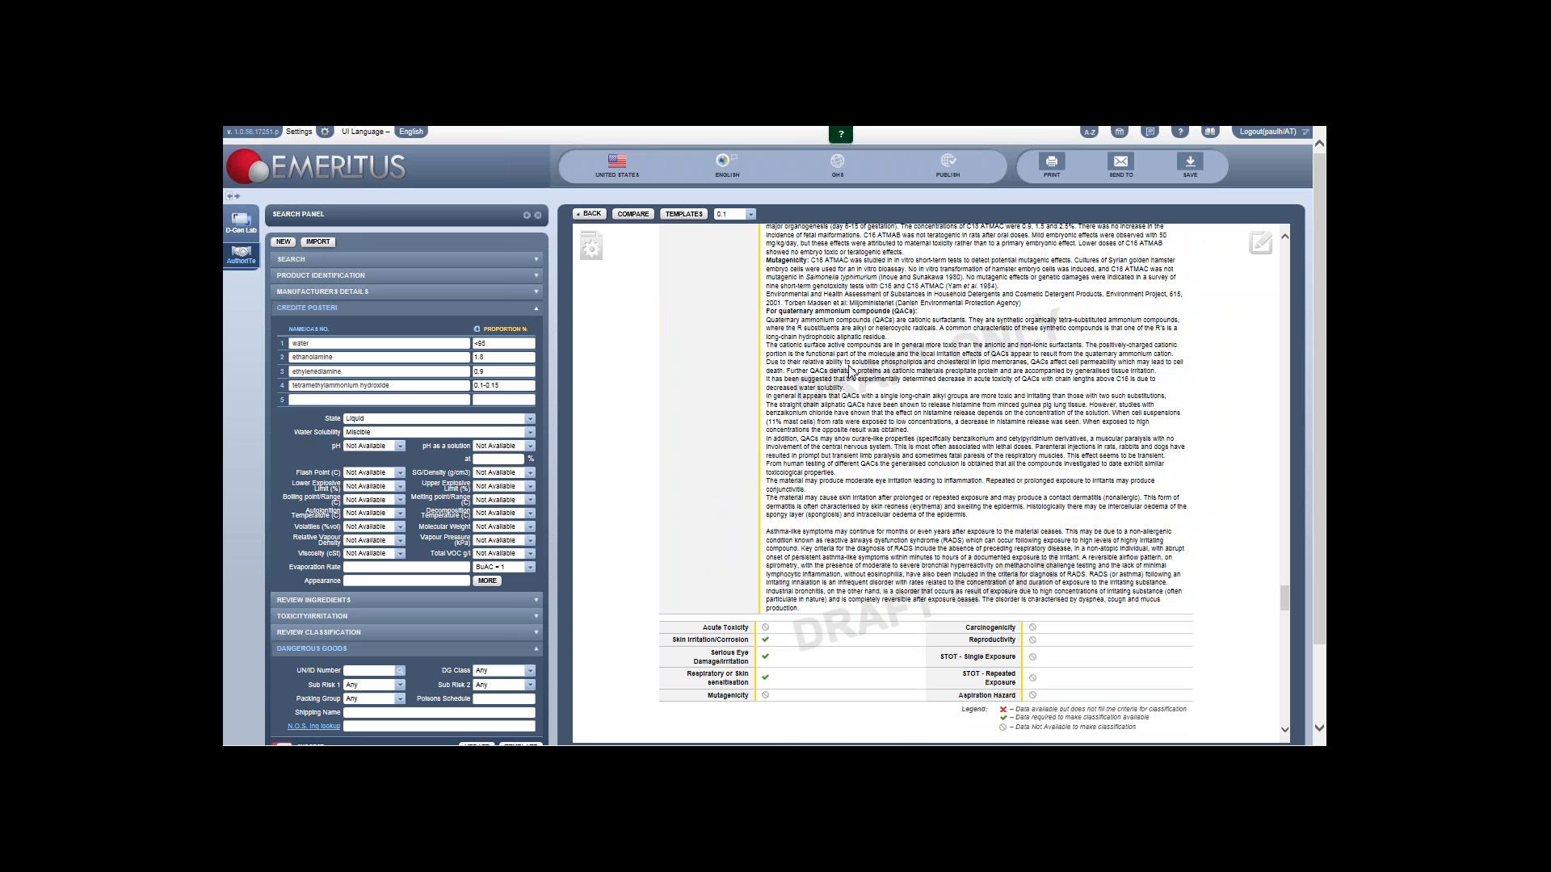
scroll(848, 367, "down", 4)
Step: Open the draft in edit mode at the tetramethylammonium hydroxide toxicology text and leave it without saving
scroll(889, 366, "up", 6)
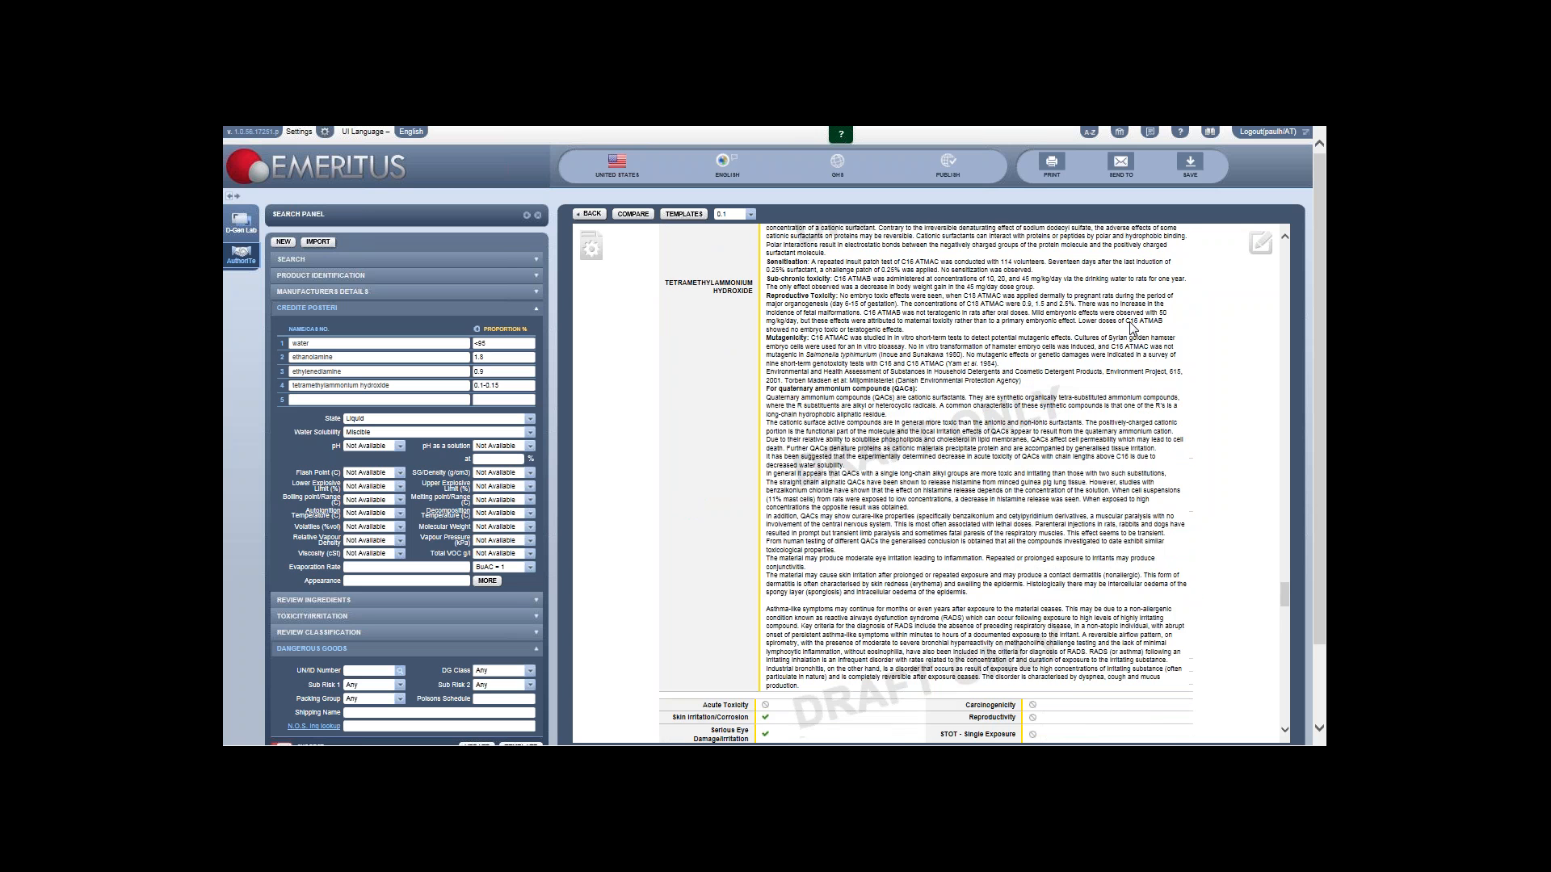
scroll(1133, 328, "up", 6)
scroll(1256, 257, "up", 3)
left_click(1260, 245)
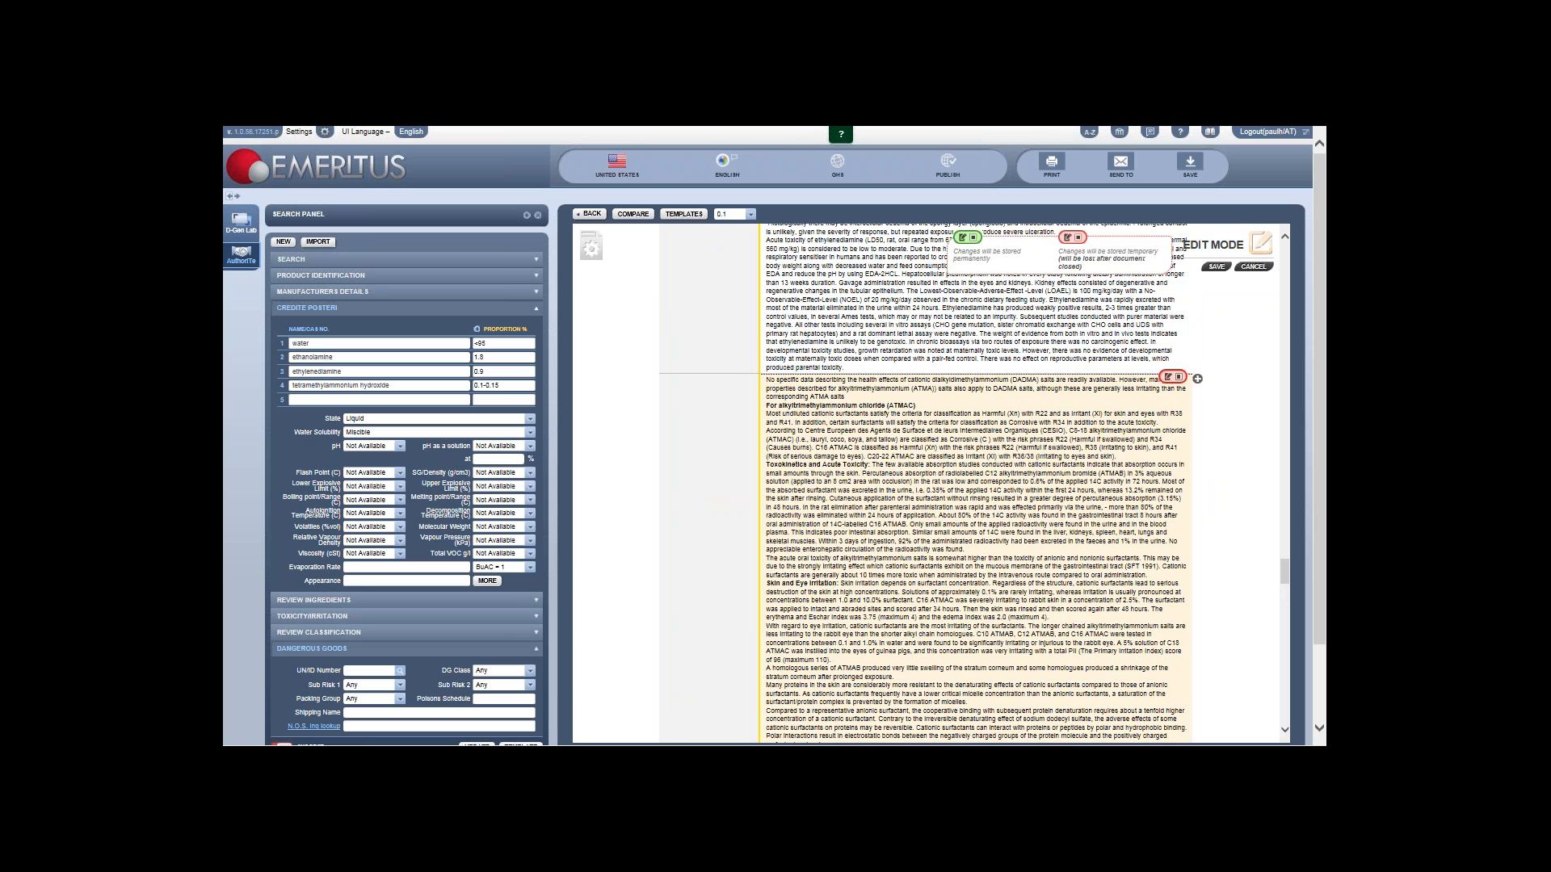
left_click(1252, 267)
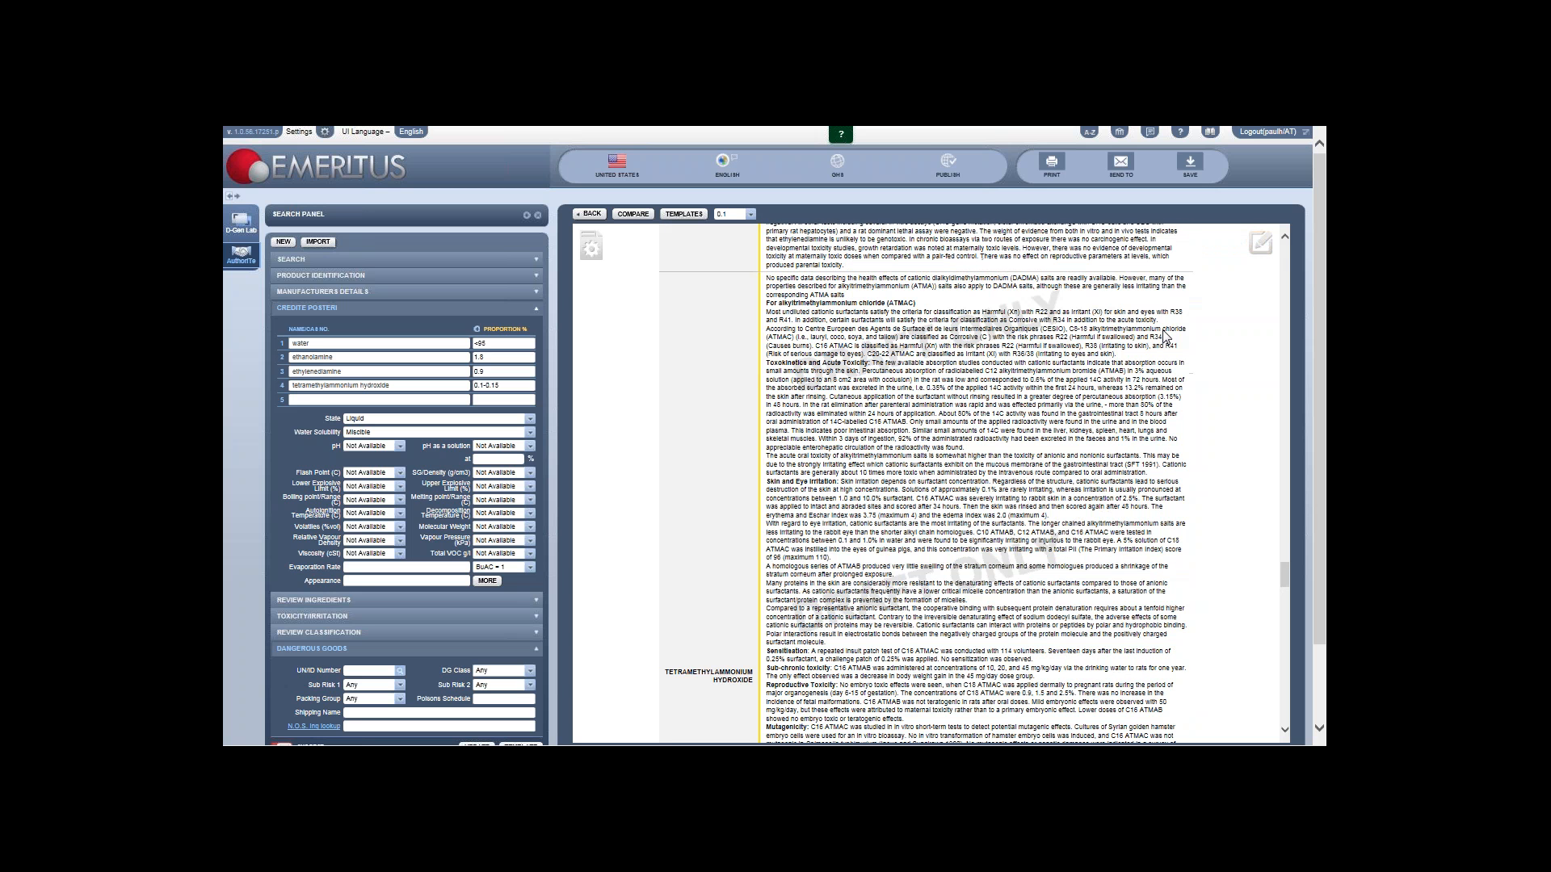
Step: Read the aquatic toxicity table for the ingredients in Section 12, Ecological Information
scroll(1165, 338, "down", 2)
scroll(1166, 344, "down", 10)
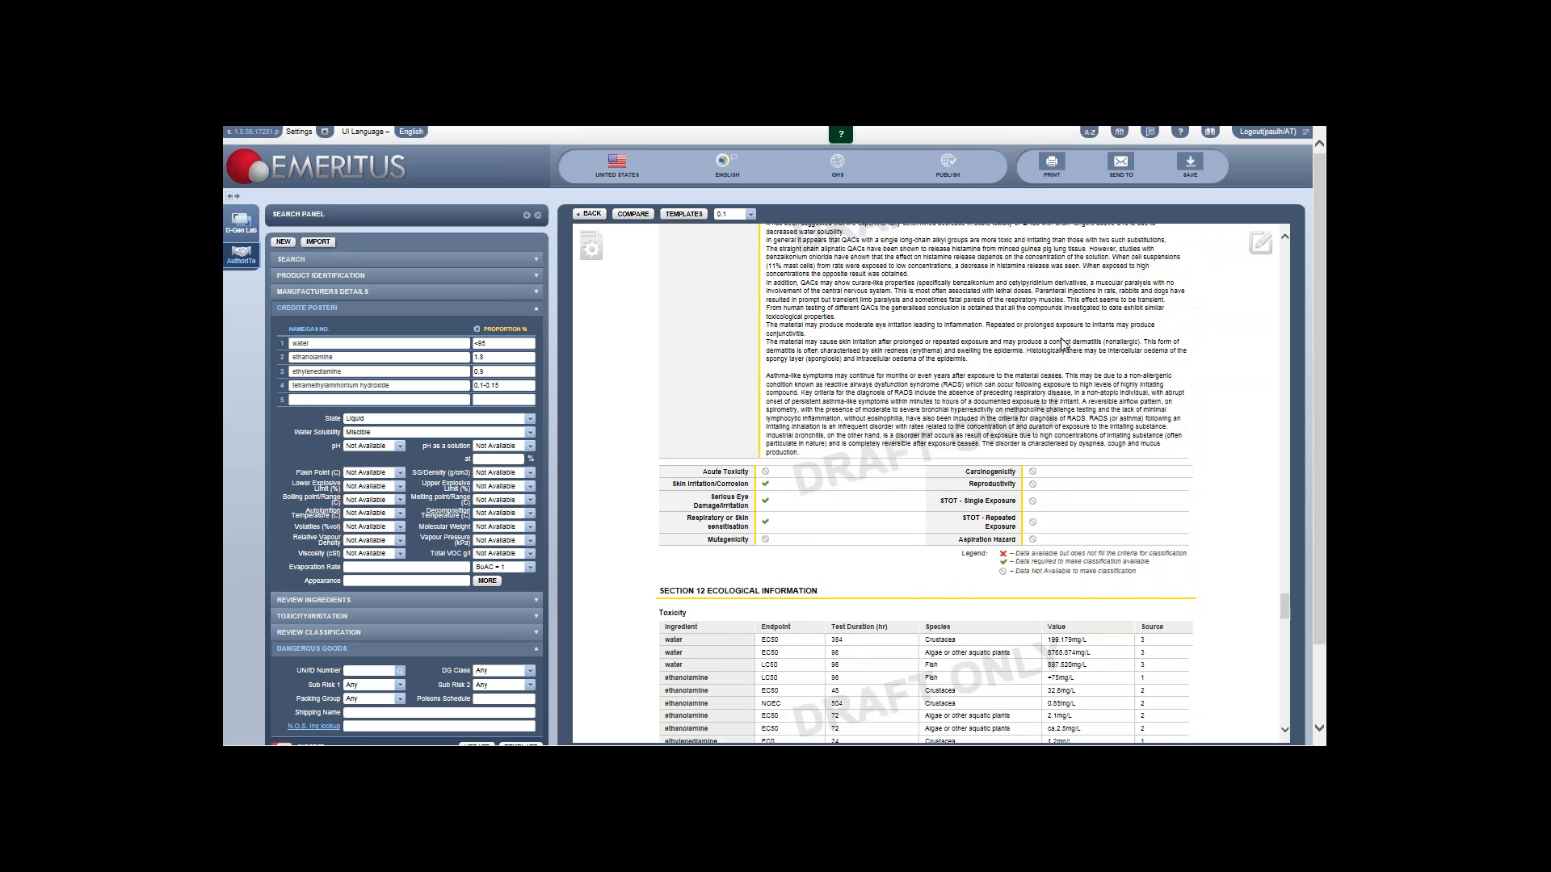
scroll(868, 372, "down", 3)
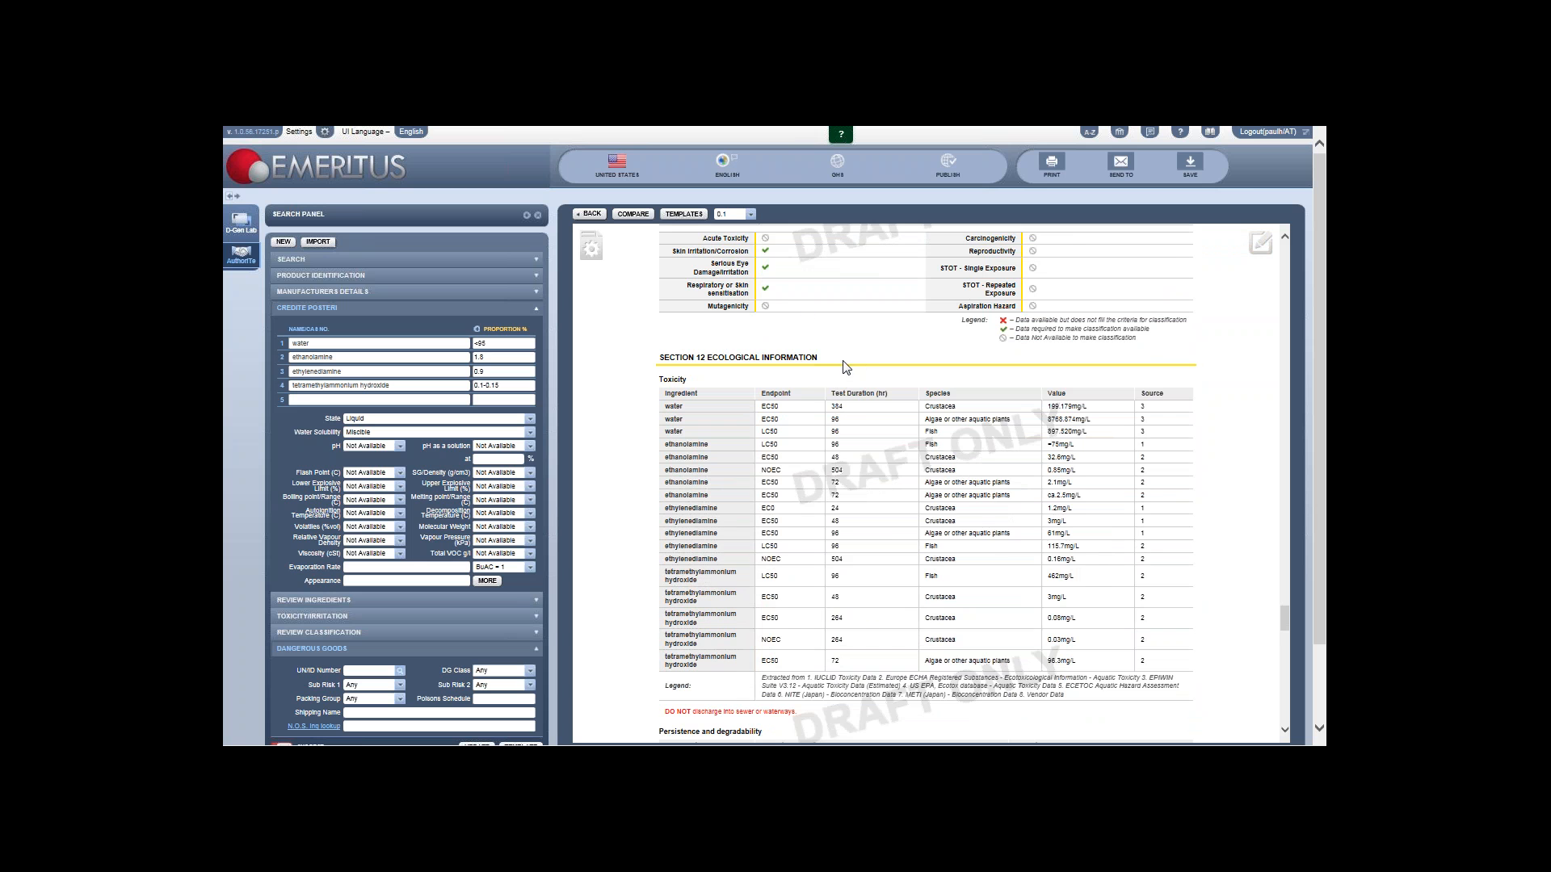
scroll(841, 365, "up", 5)
scroll(812, 355, "down", 5)
scroll(774, 391, "down", 1)
scroll(774, 391, "down", 6)
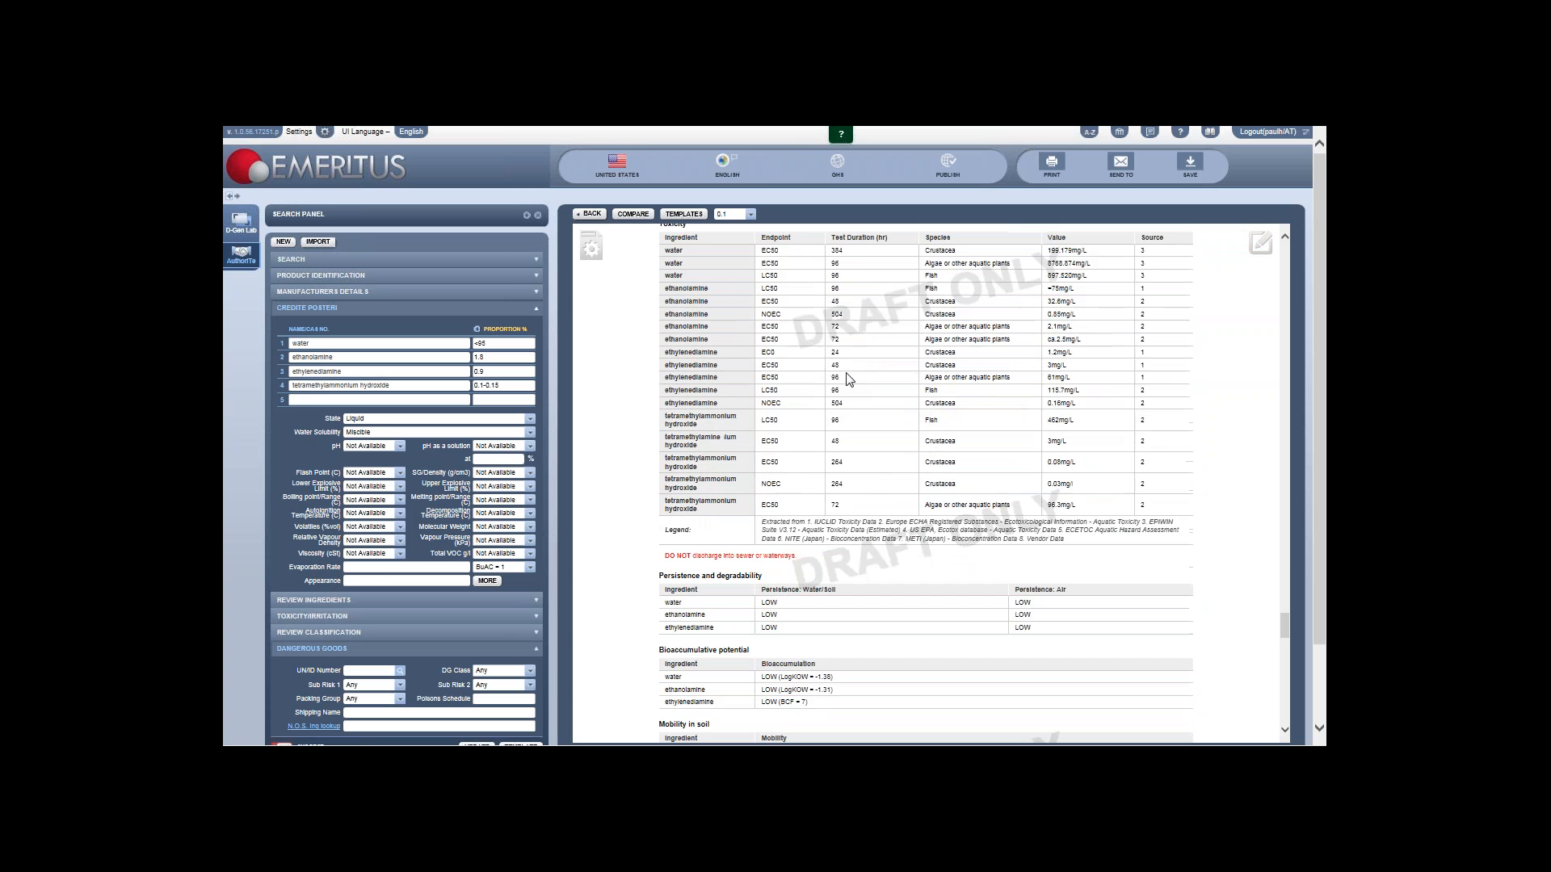
scroll(892, 374, "up", 6)
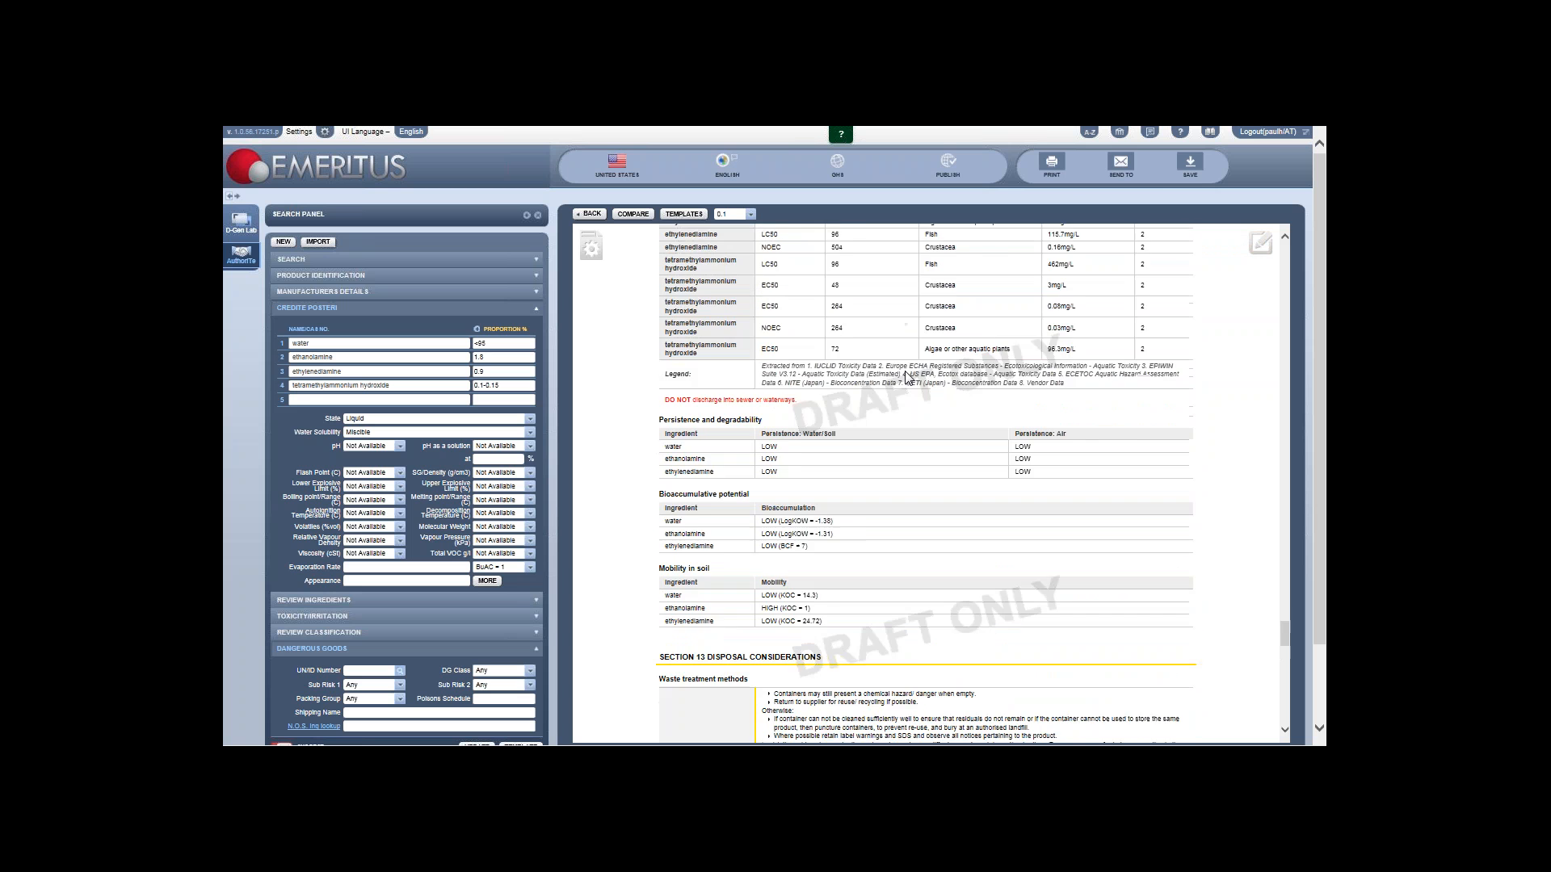
Step: Read the persistence, bioaccumulation and soil mobility data, plus the disposal and transport information in Sections 13 and 14
scroll(819, 358, "down", 3)
scroll(862, 382, "down", 3)
scroll(863, 382, "down", 3)
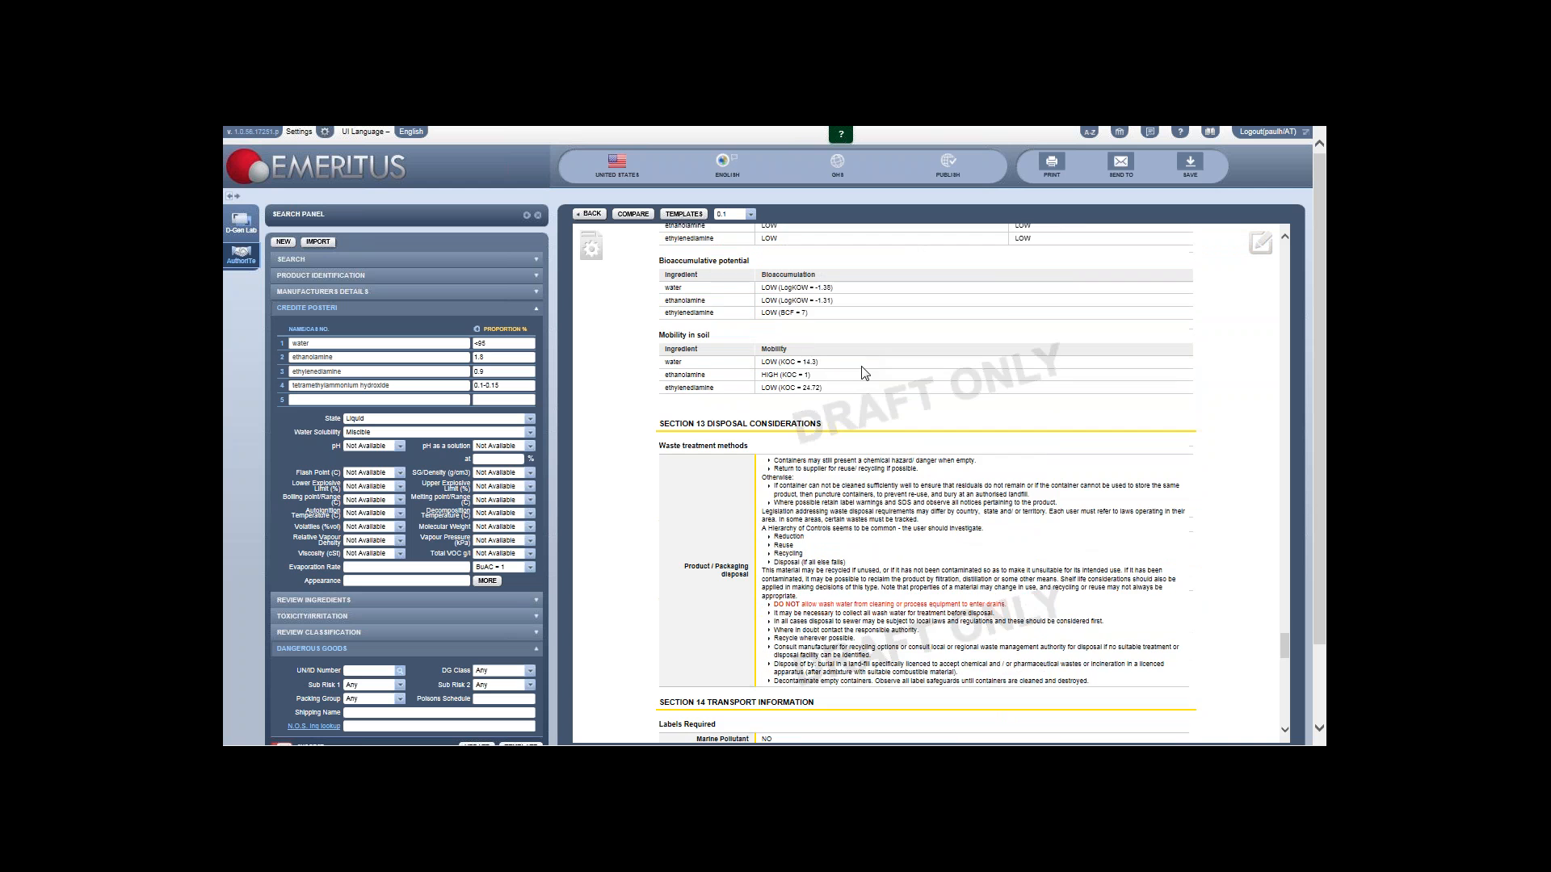
scroll(788, 353, "down", 3)
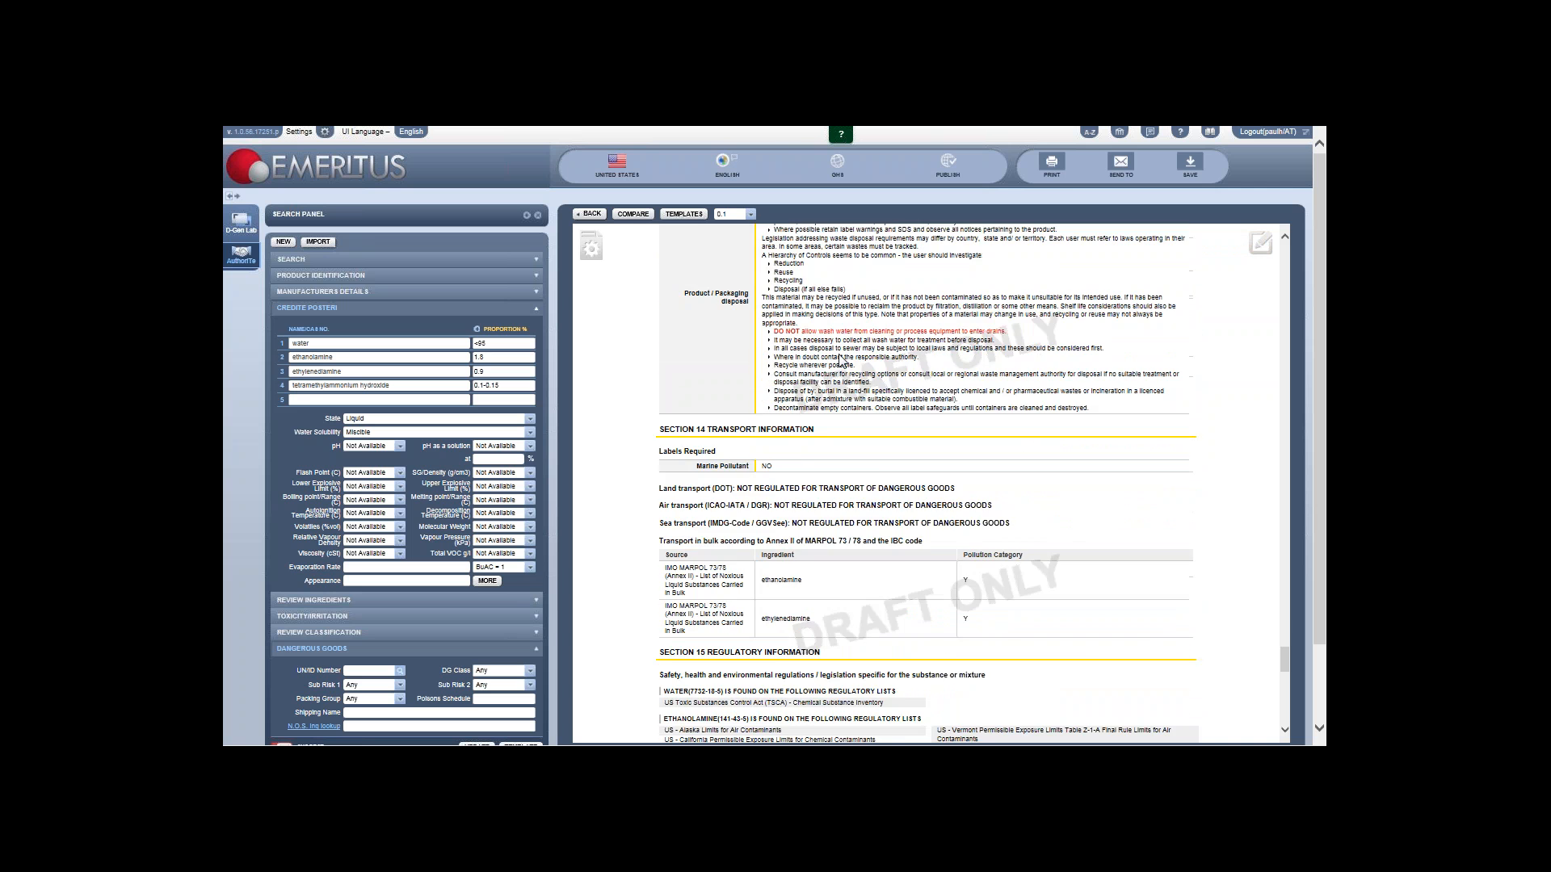
Step: Read the regulatory lists, federal and state regulations and national inventories in Section 15, and the other information in Section 16
scroll(904, 349, "down", 3)
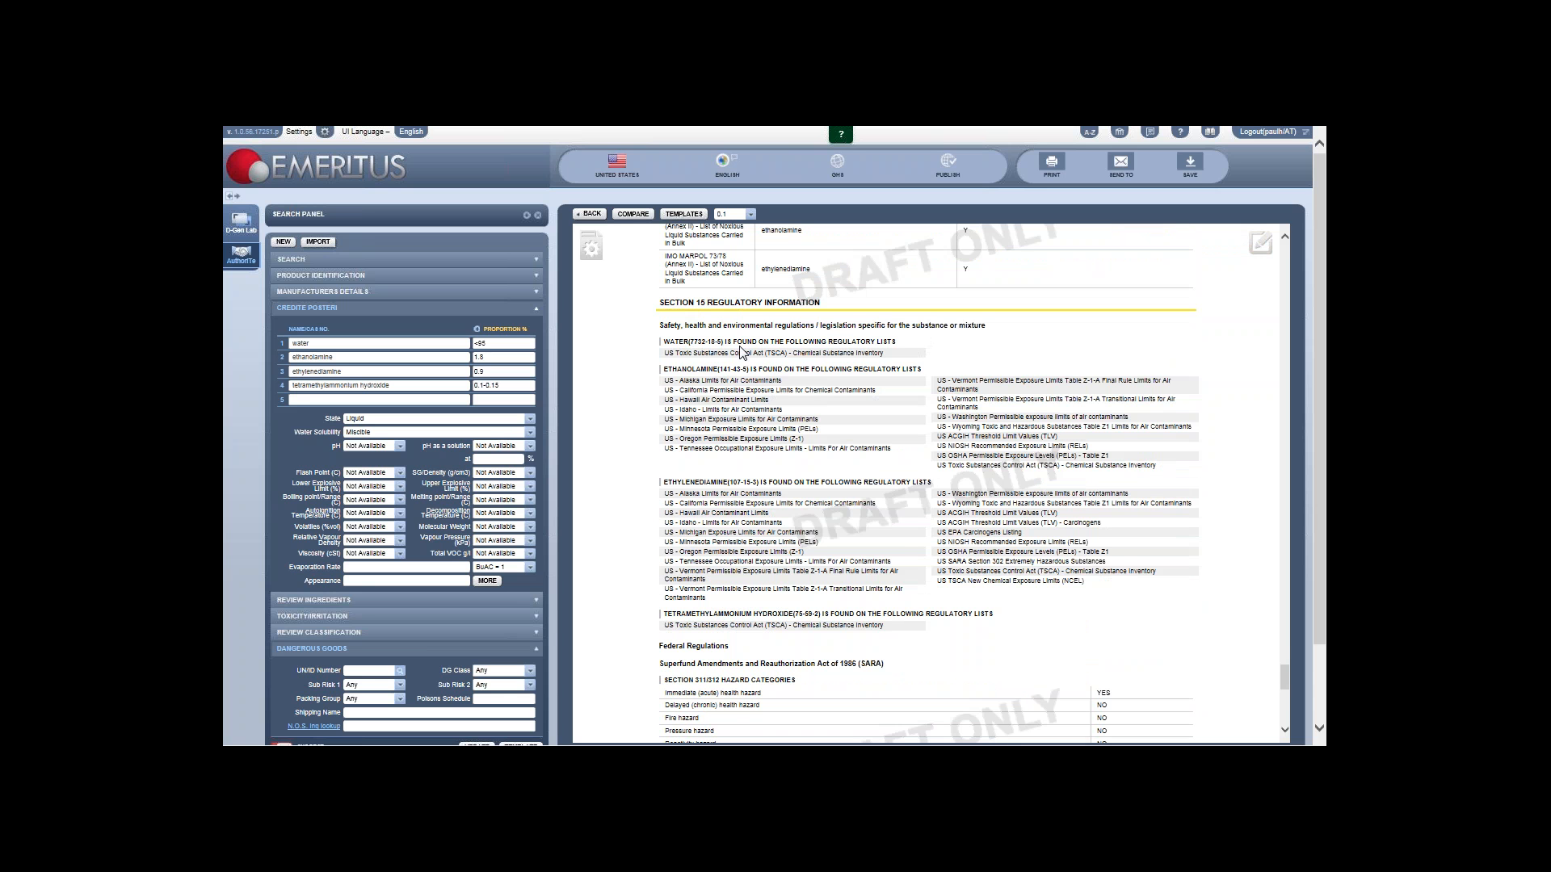
scroll(878, 396, "down", 3)
scroll(877, 395, "down", 1)
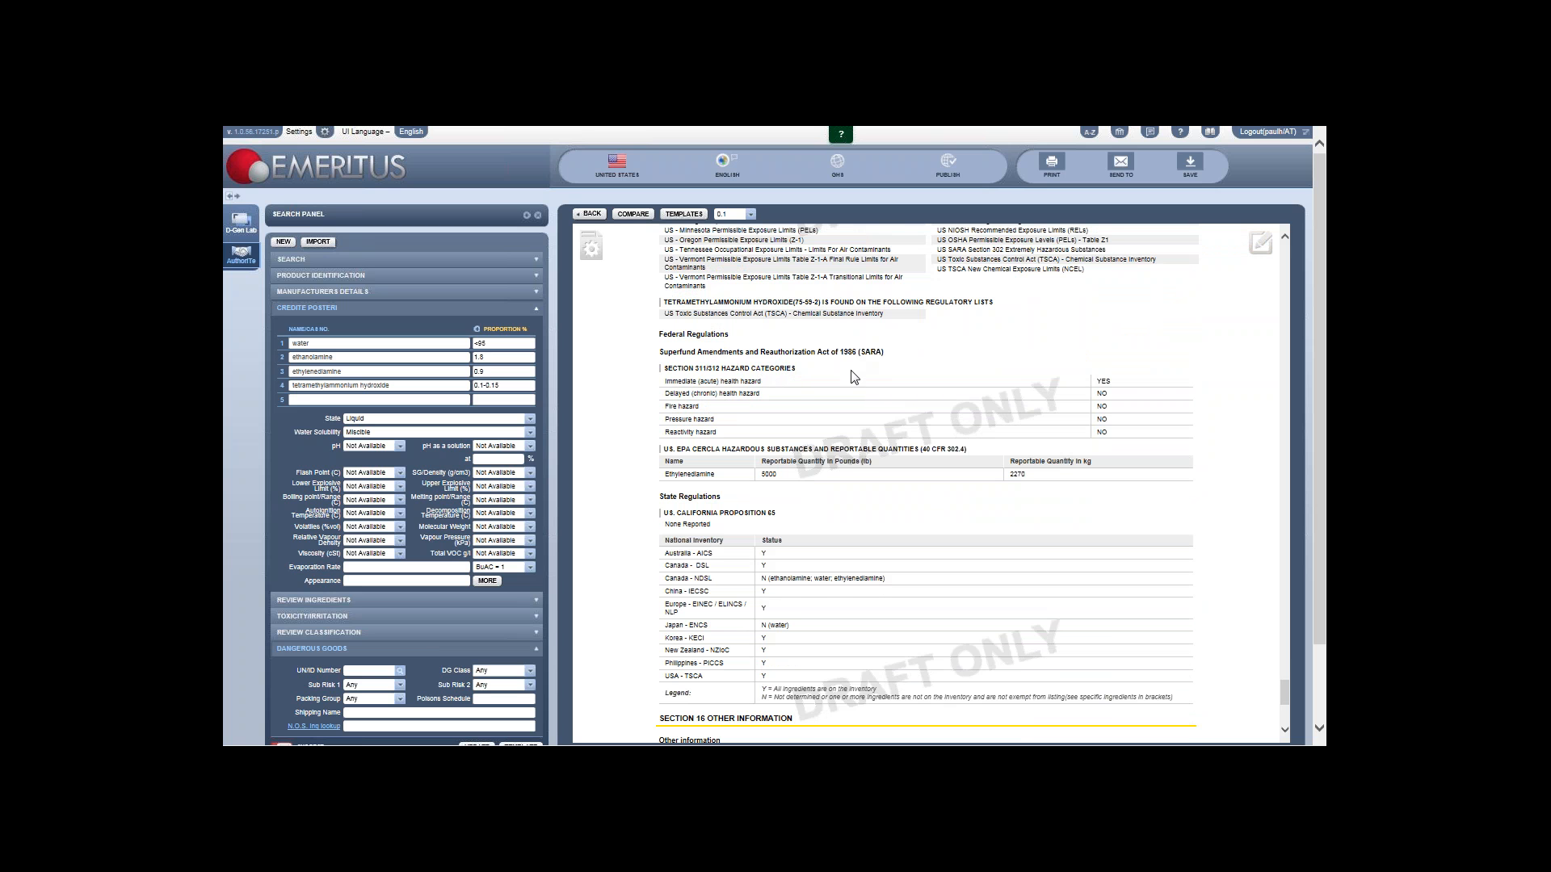
scroll(836, 373, "down", 2)
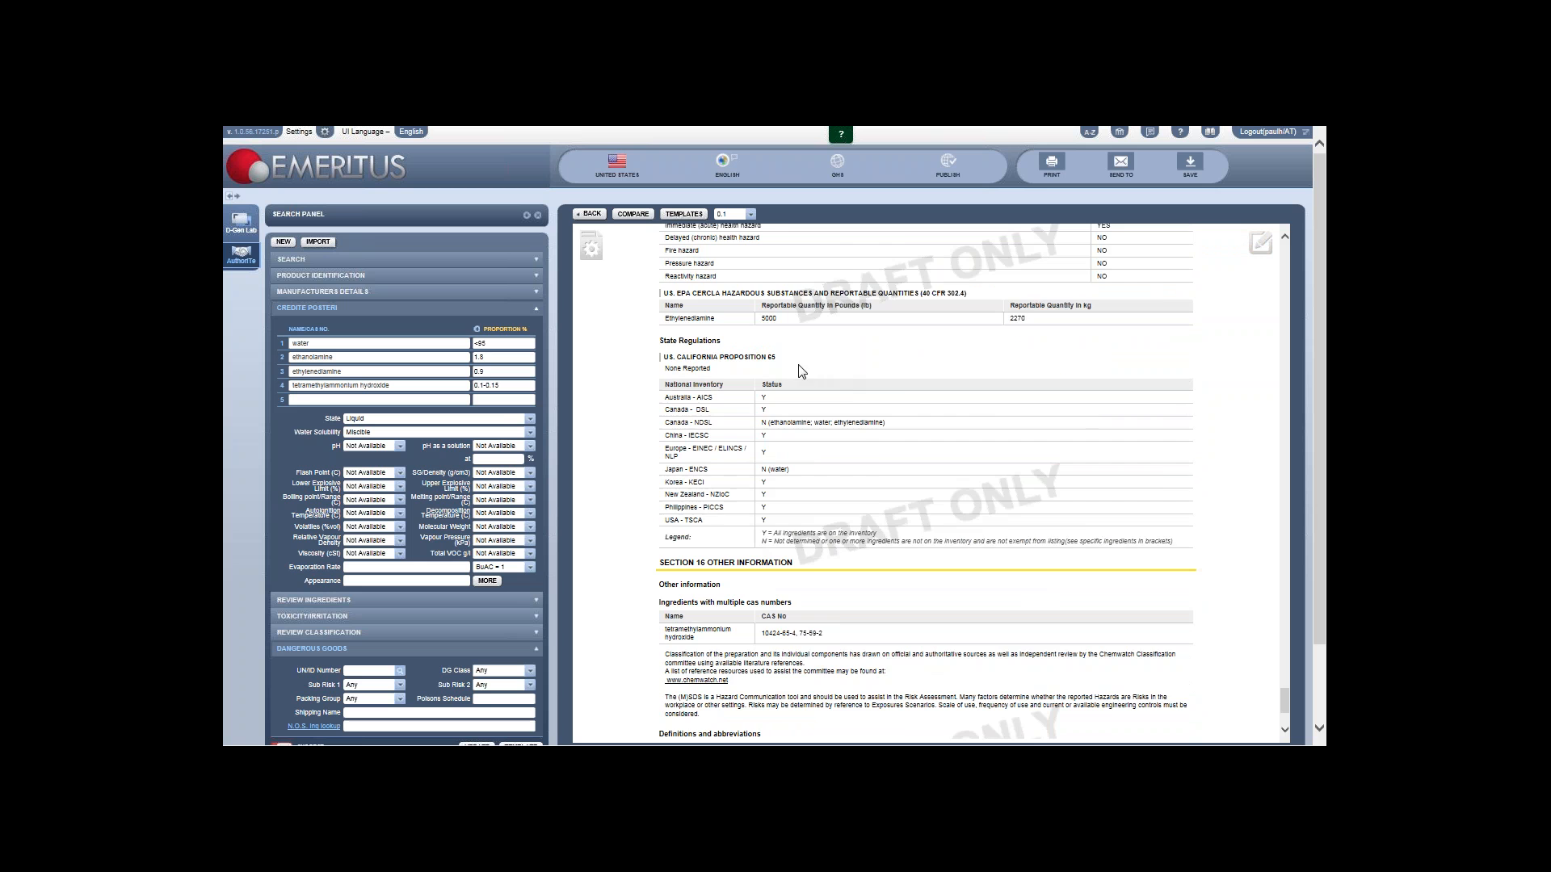
scroll(803, 371, "up", 2)
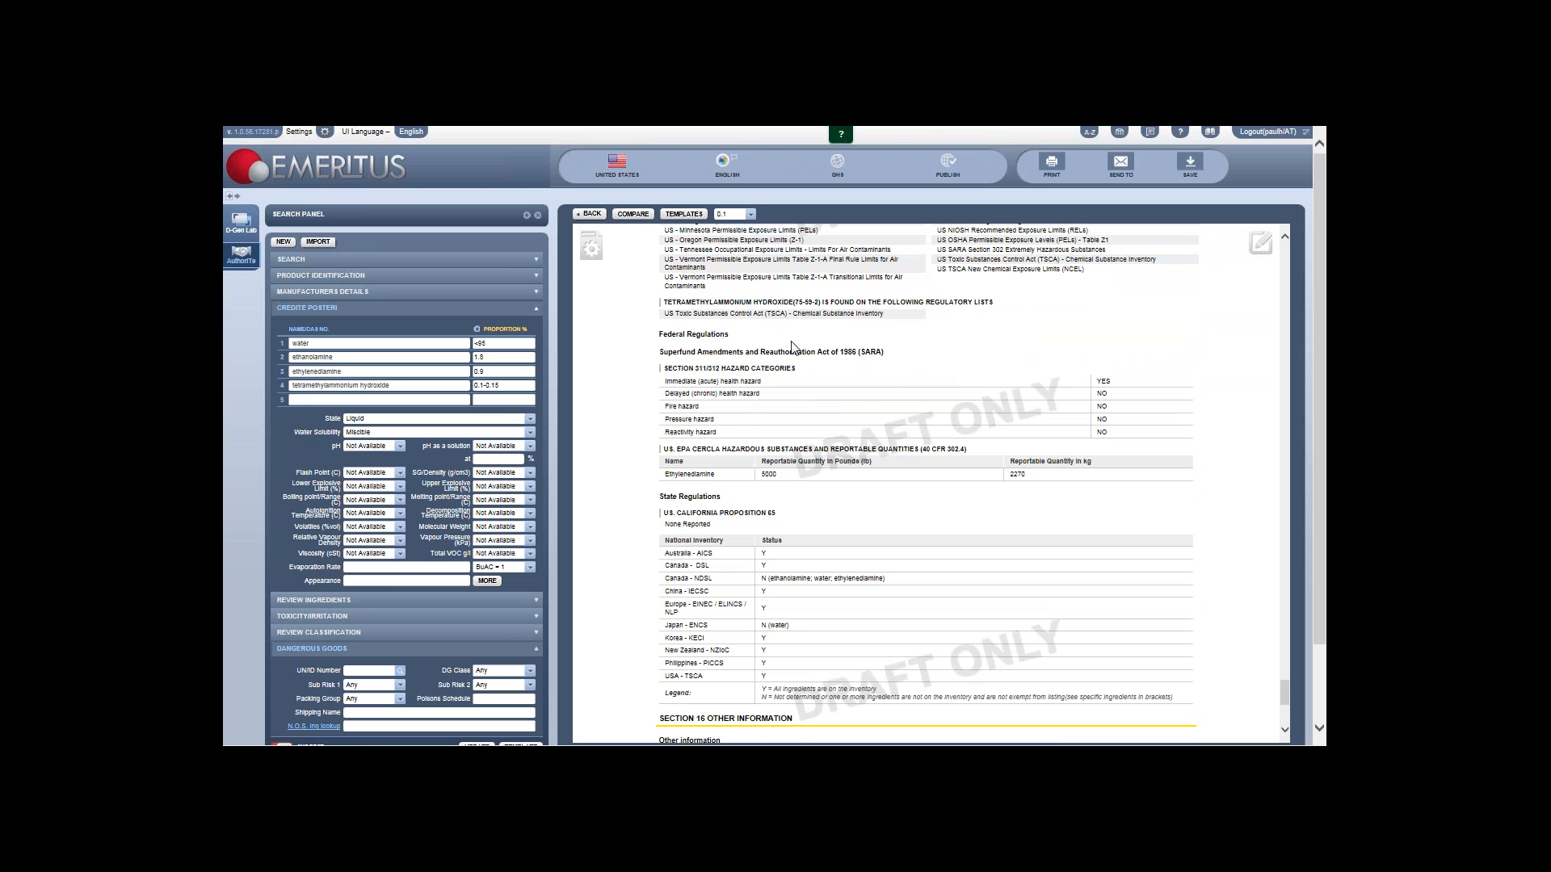
scroll(1026, 385, "down", 2)
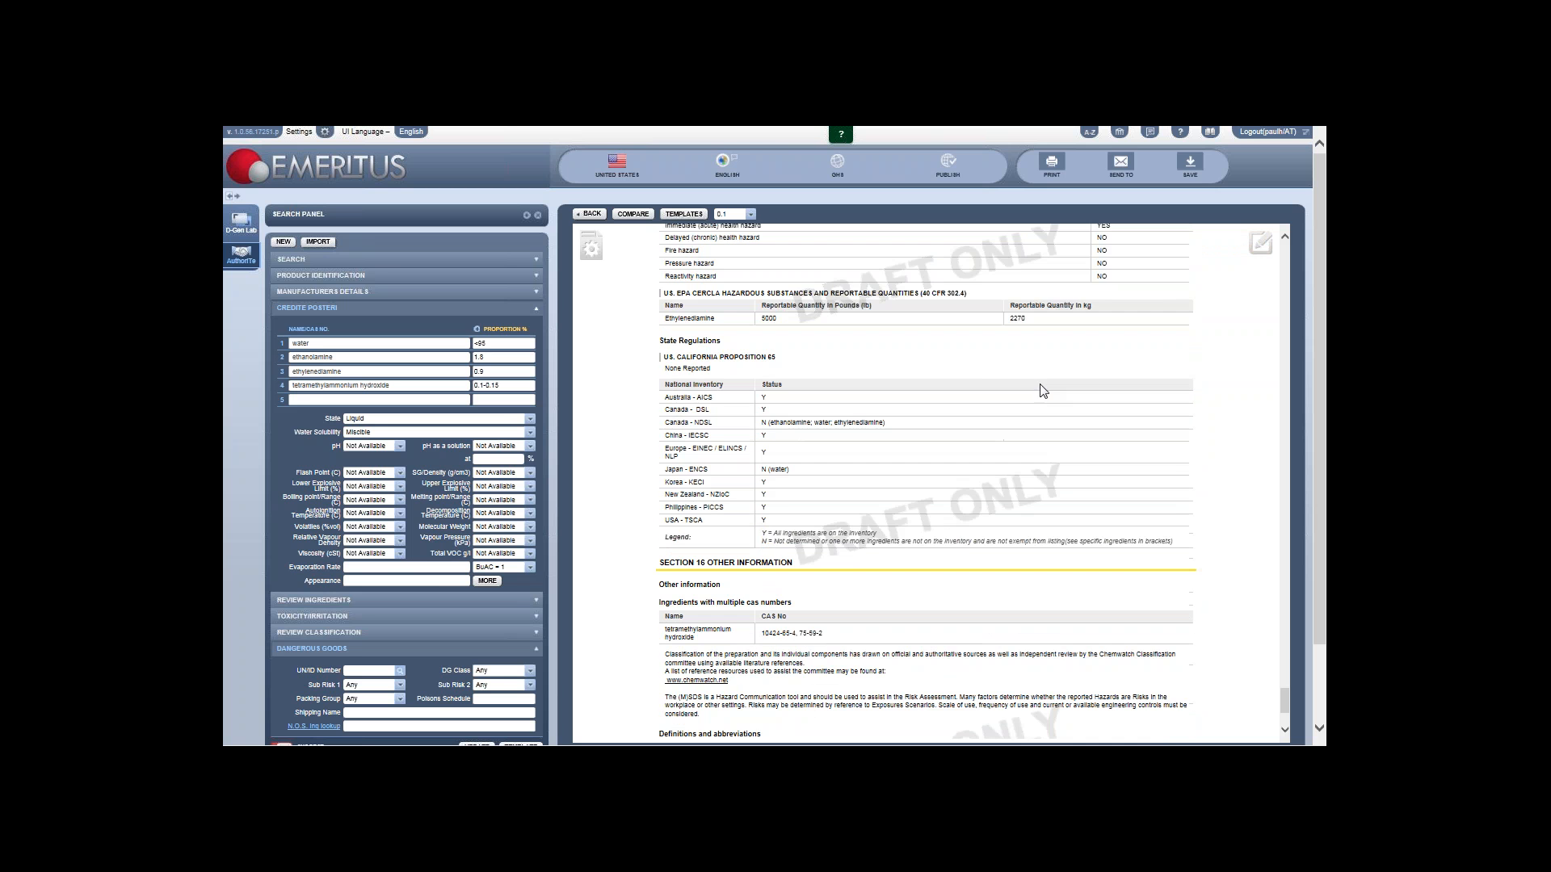
scroll(1002, 375, "down", 1)
scroll(1002, 375, "down", 3)
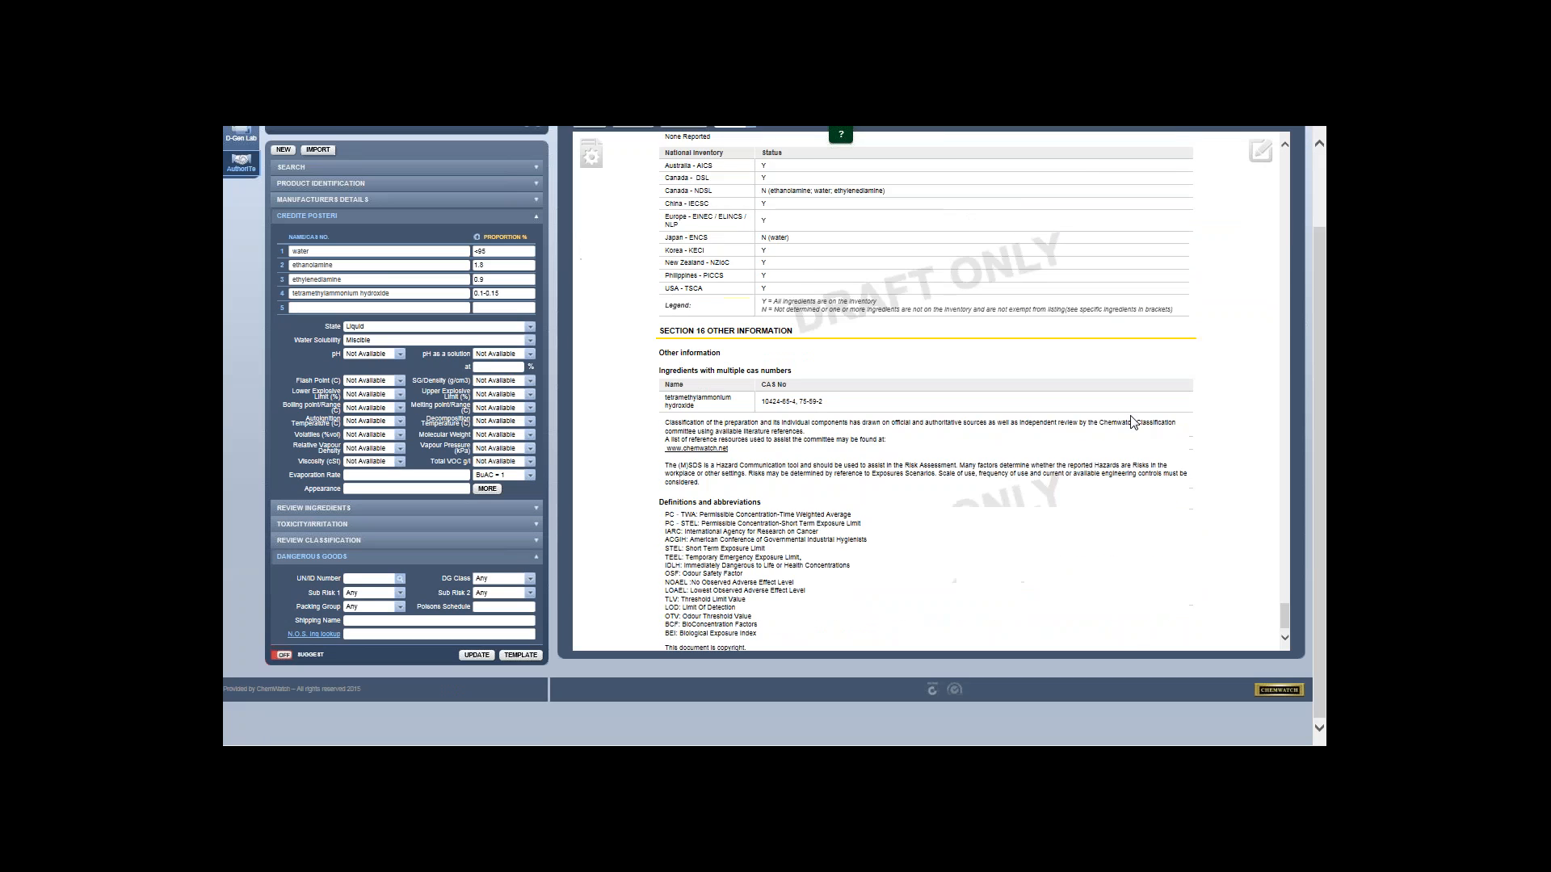
Step: Return to the beginning of the United States safety data sheet and switch its language to Spanish
scroll(942, 388, "up", 10)
scroll(654, 404, "up", 8)
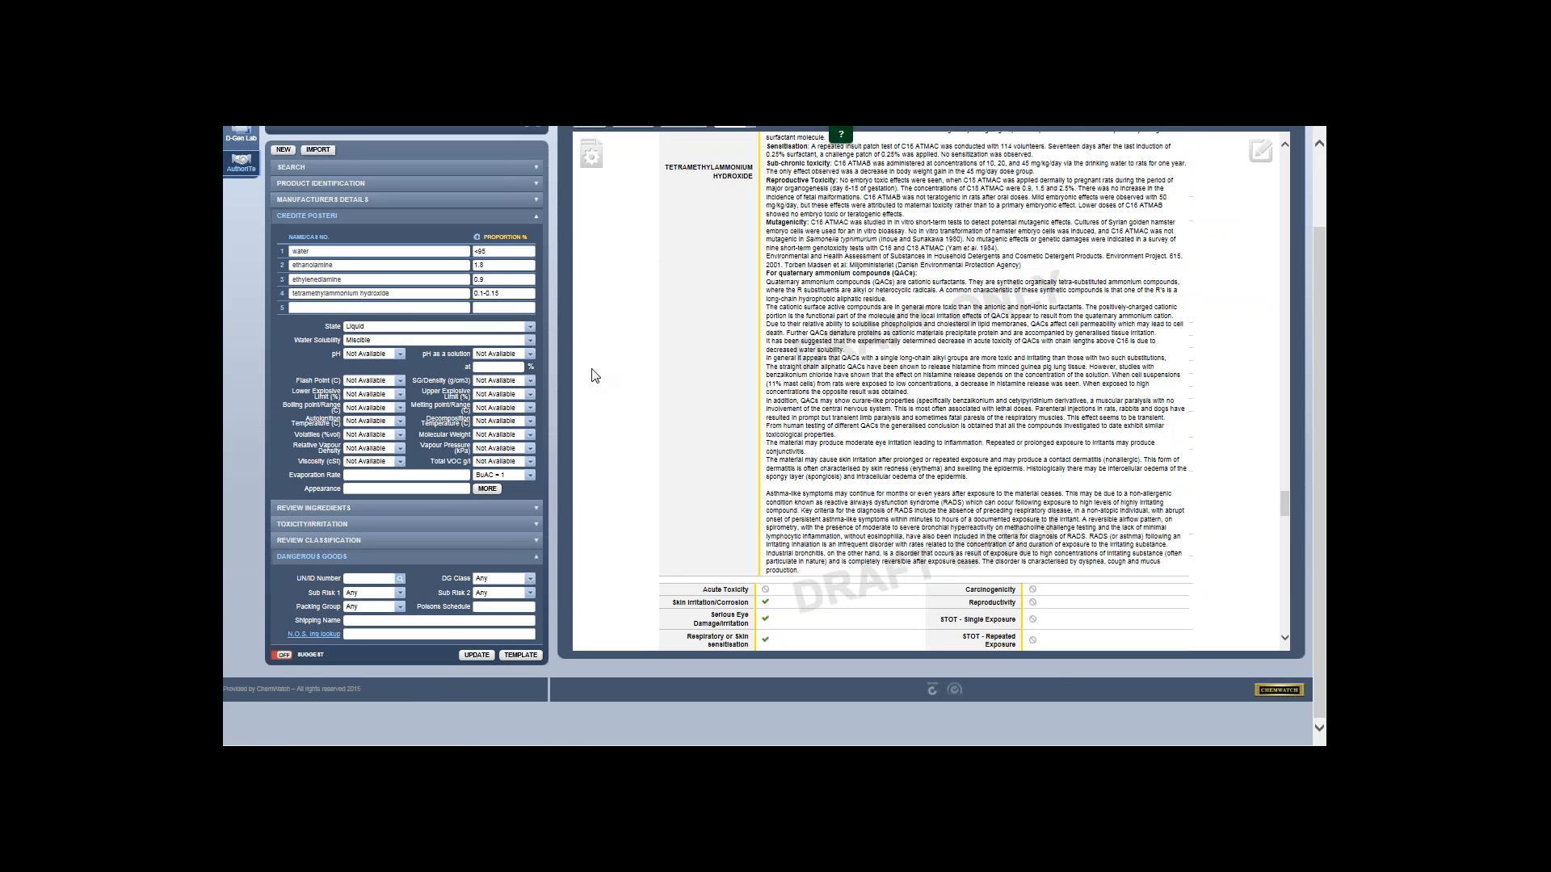
scroll(594, 375, "up", 5)
scroll(888, 348, "up", 15)
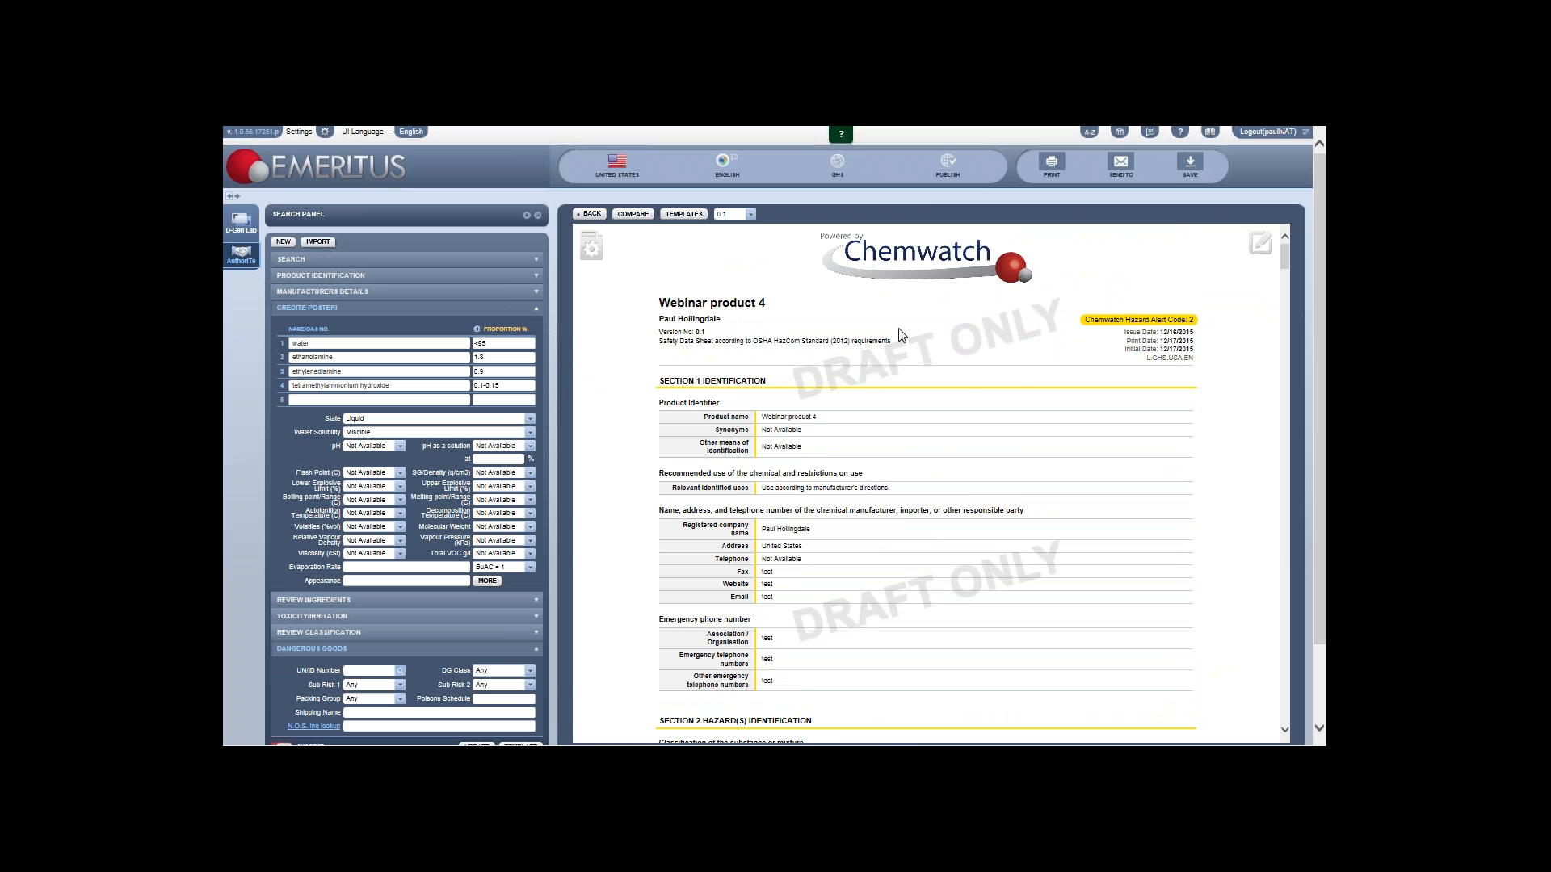
scroll(903, 336, "down", 1)
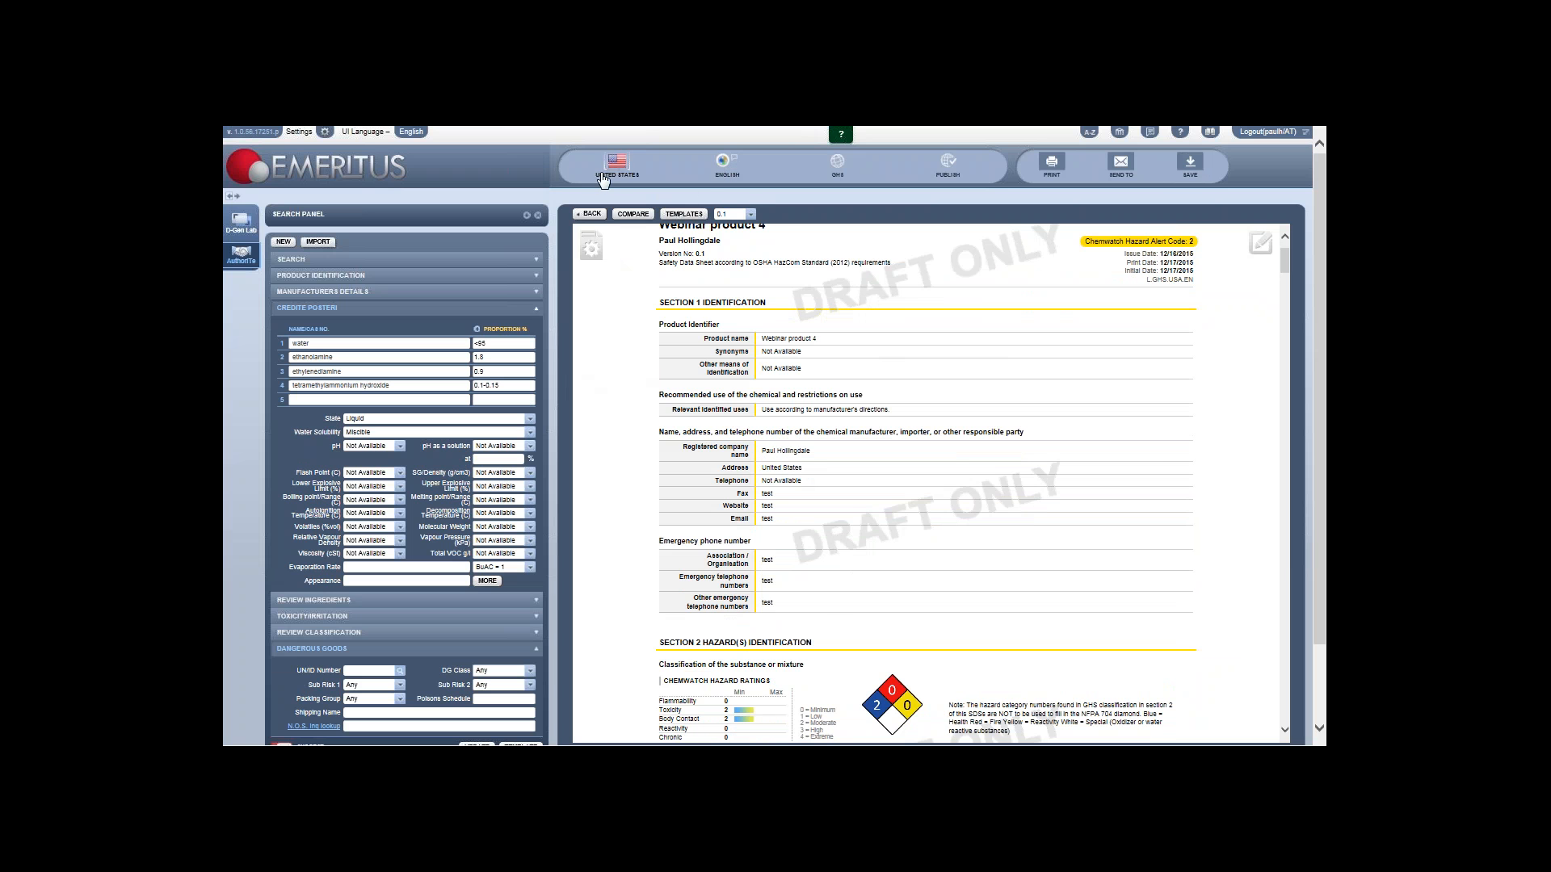
left_click(726, 172)
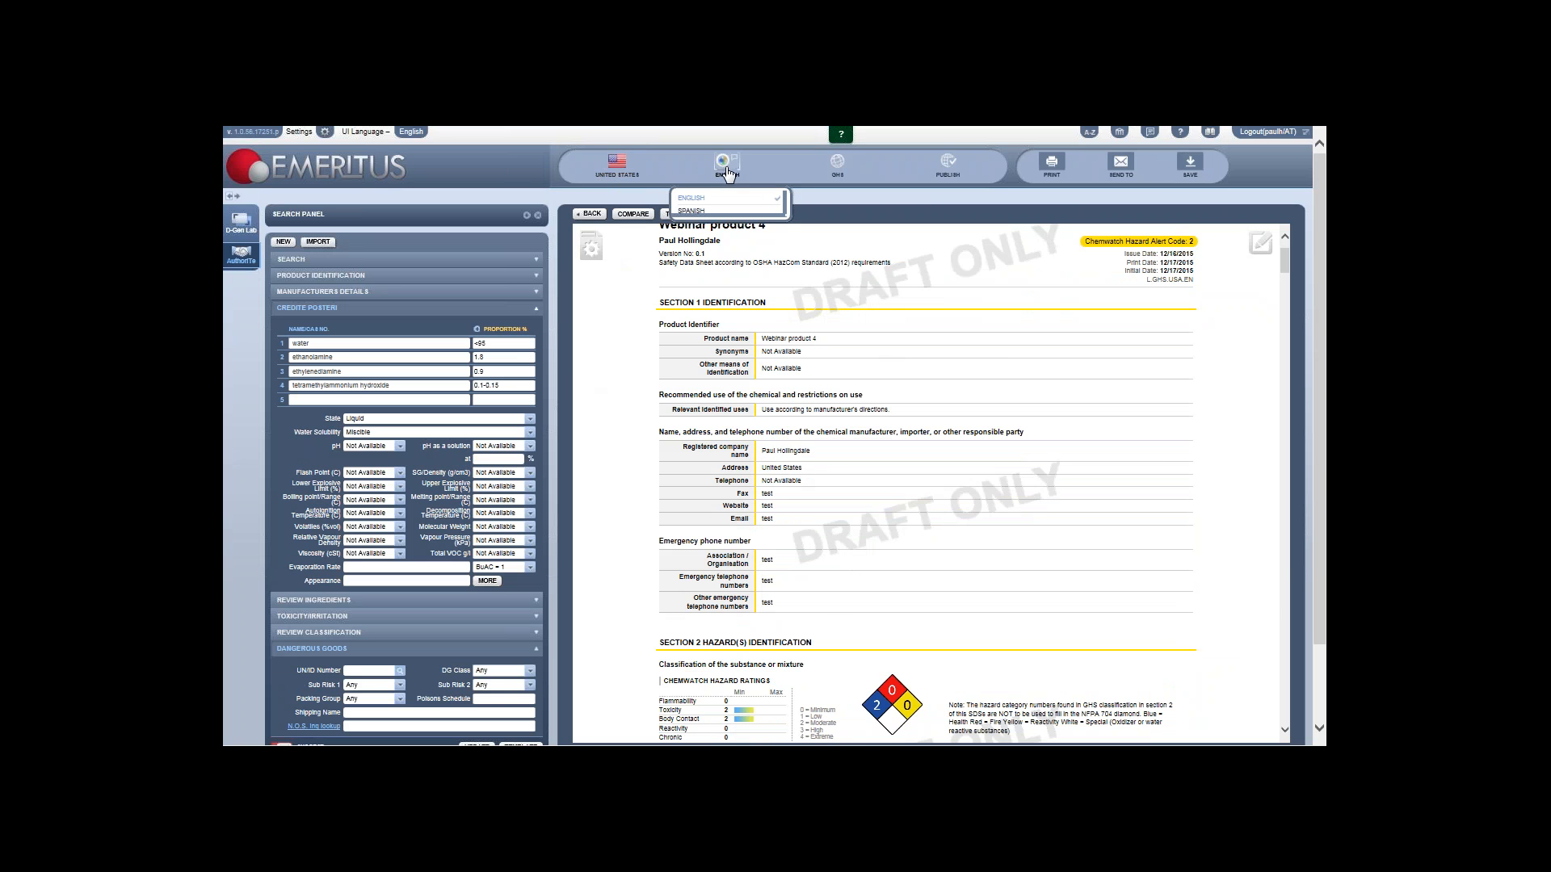
left_click(694, 212)
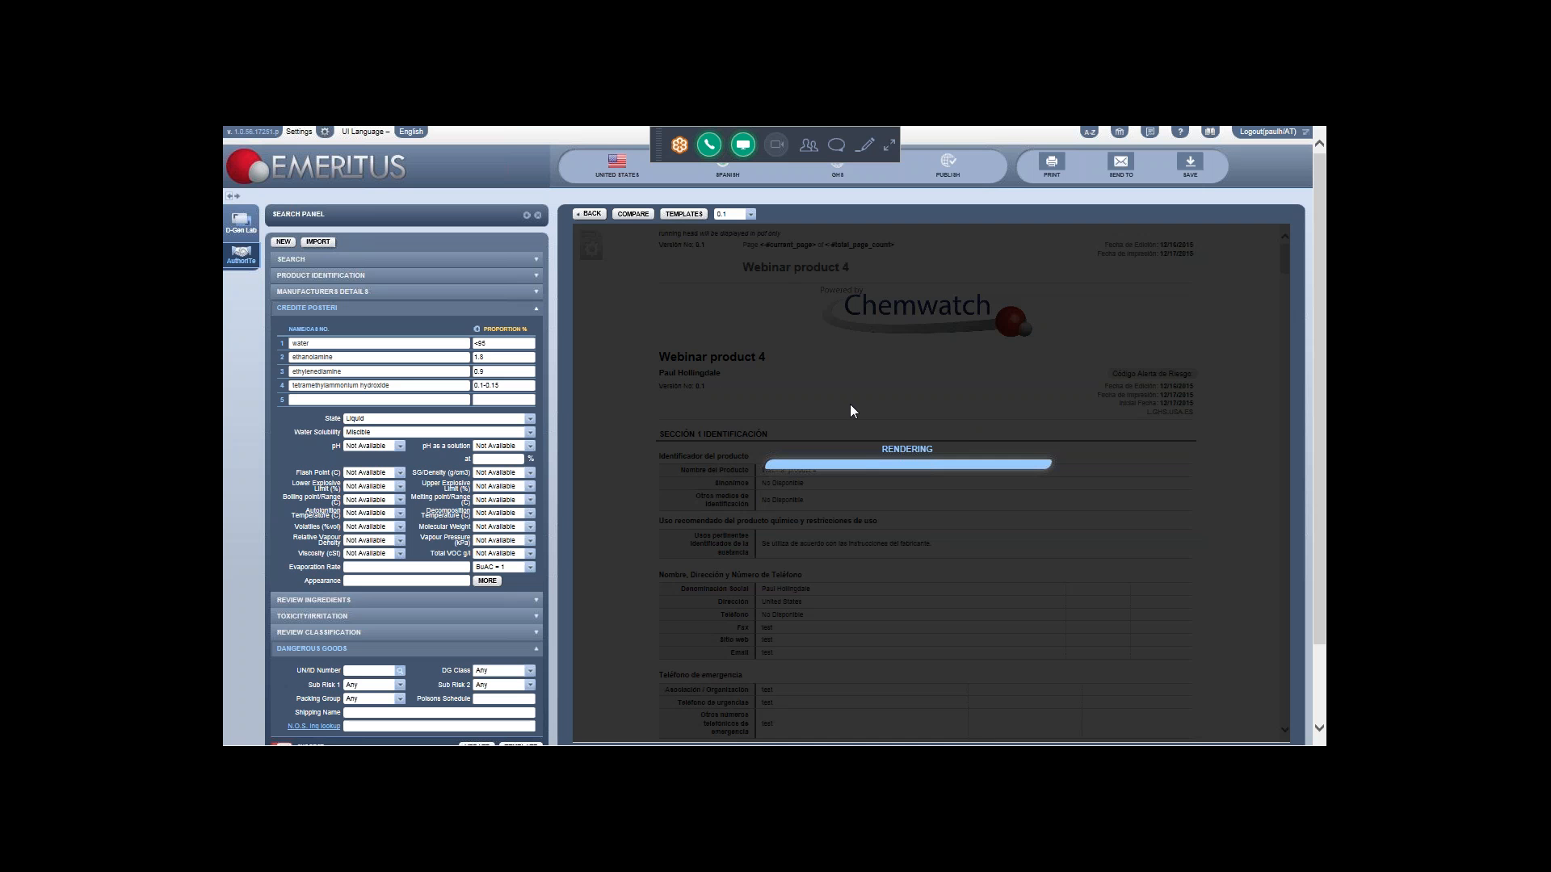
Step: Read the Spanish hazard classification, hazard statements and precautionary statements in Section 2 and the ingredients in Section 3
scroll(860, 411, "down", 5)
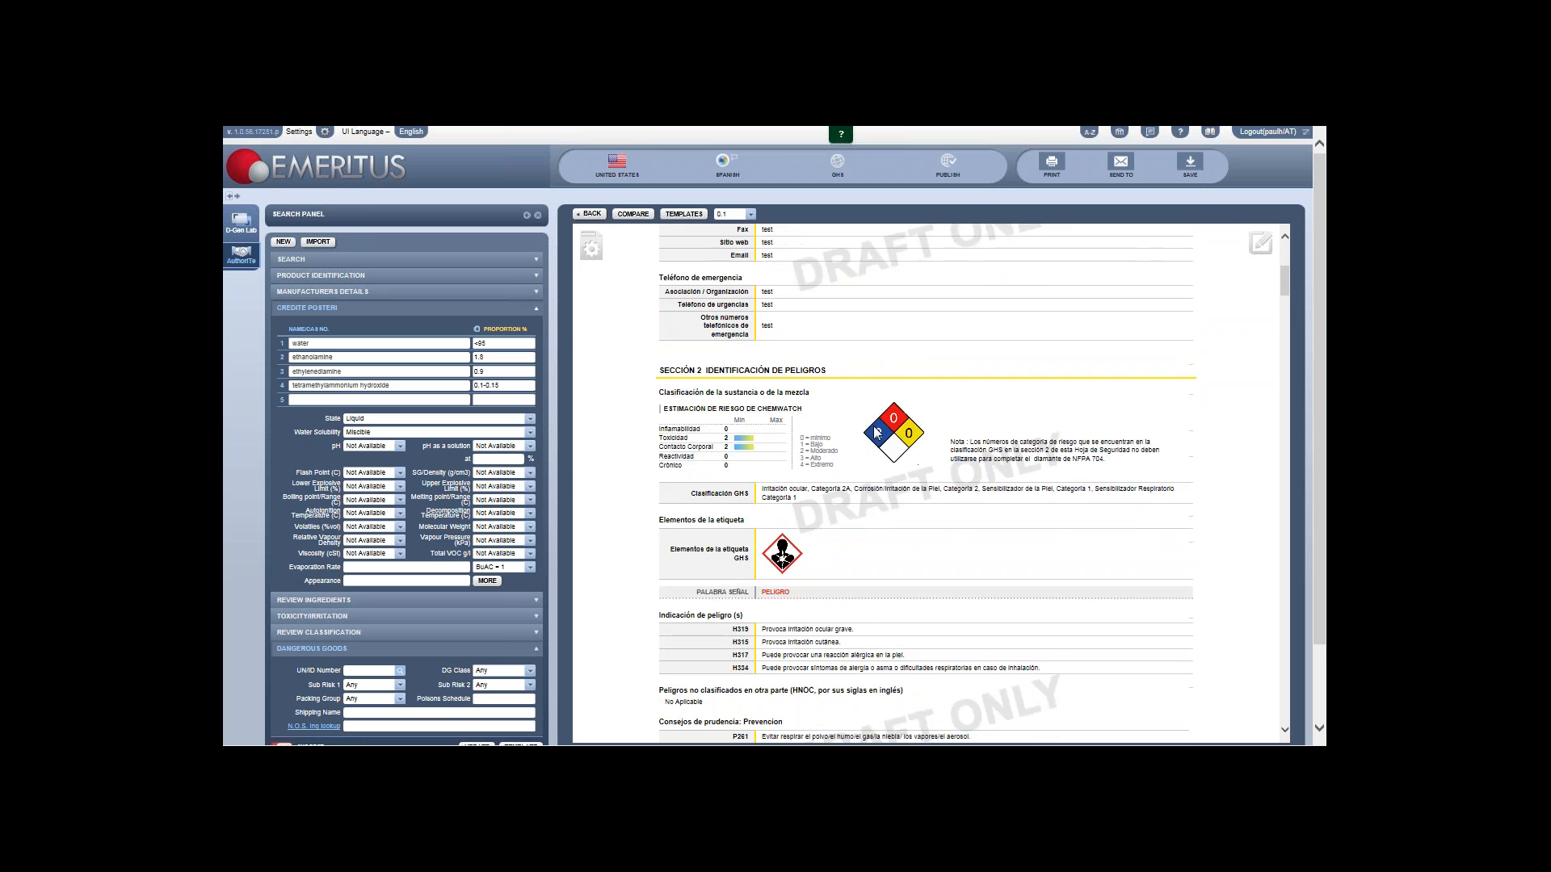
scroll(877, 432, "down", 3)
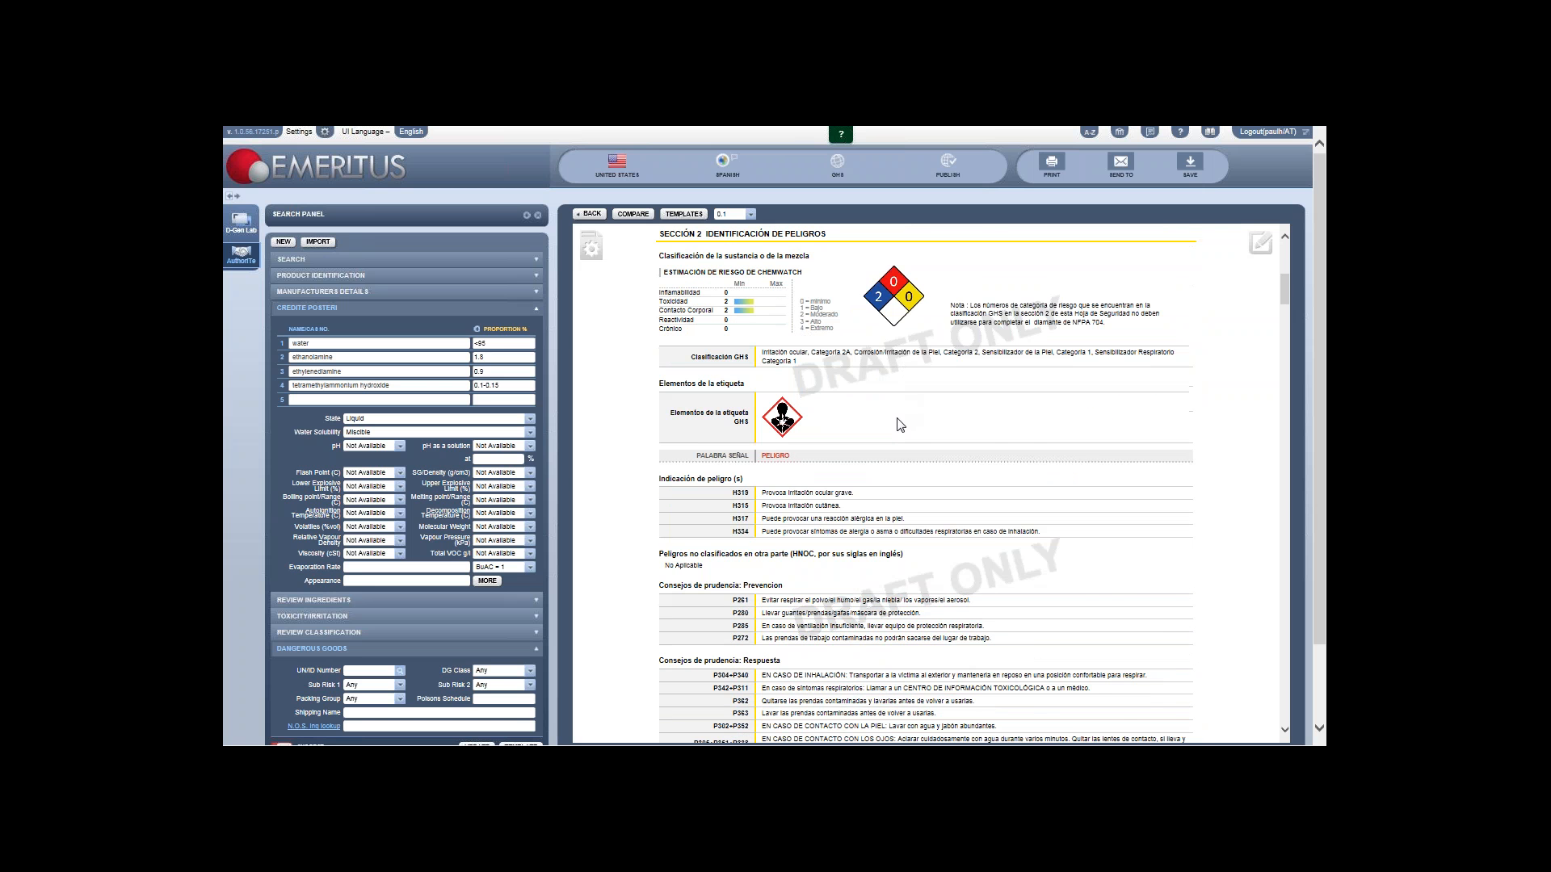
scroll(897, 426, "down", 1)
scroll(893, 425, "up", 2)
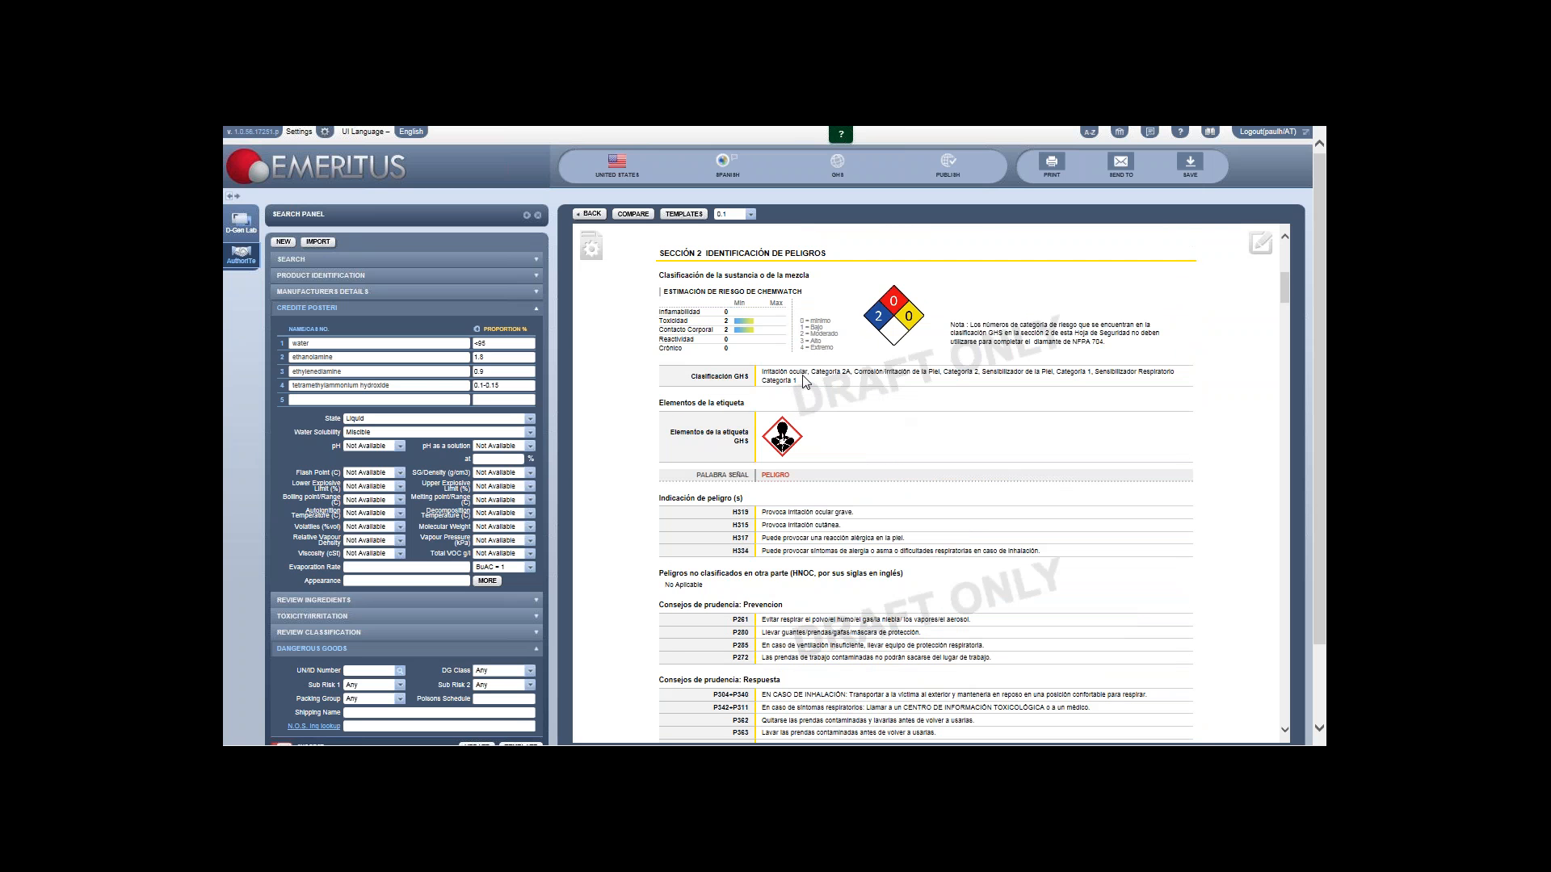
scroll(804, 382, "down", 7)
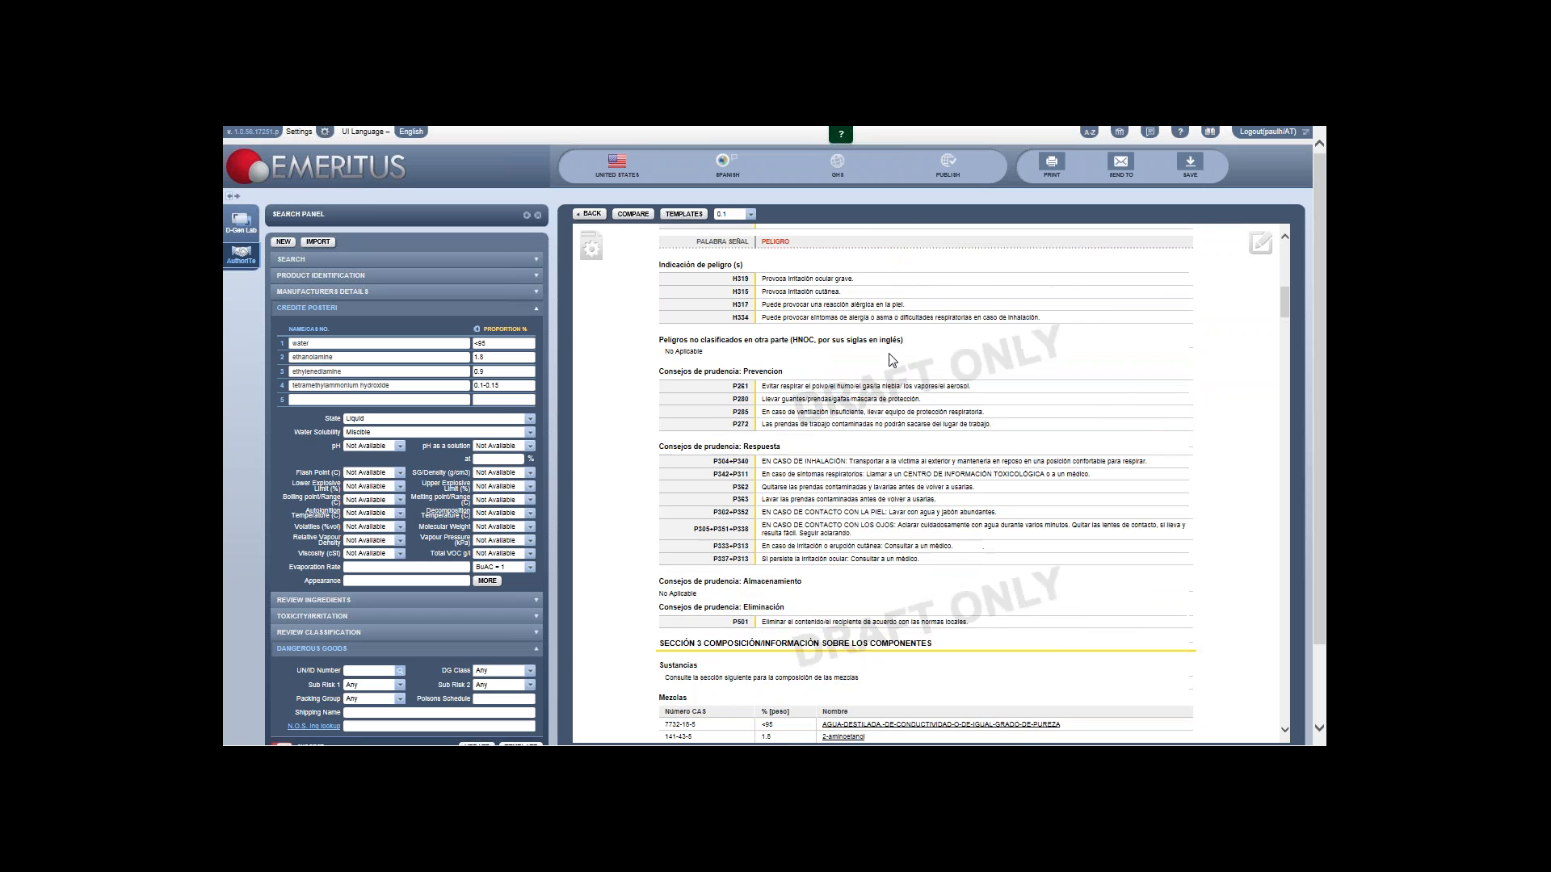
scroll(942, 408, "down", 3)
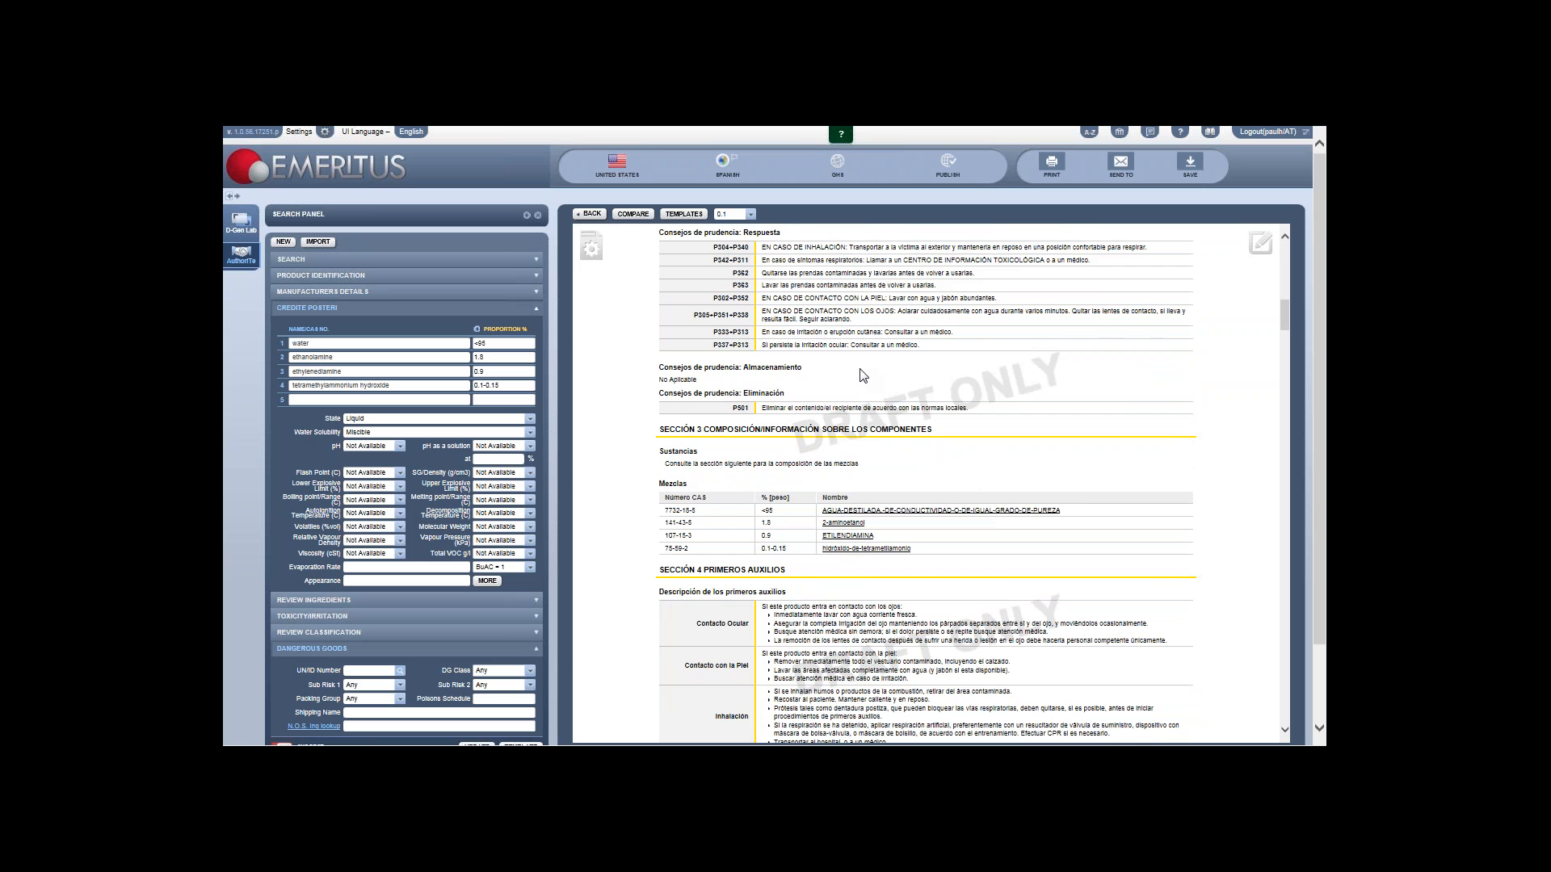
Step: Read the Spanish text of Sections 4 to 8, from first aid to exposure limits and engineering controls
scroll(863, 375, "down", 7)
scroll(822, 331, "down", 7)
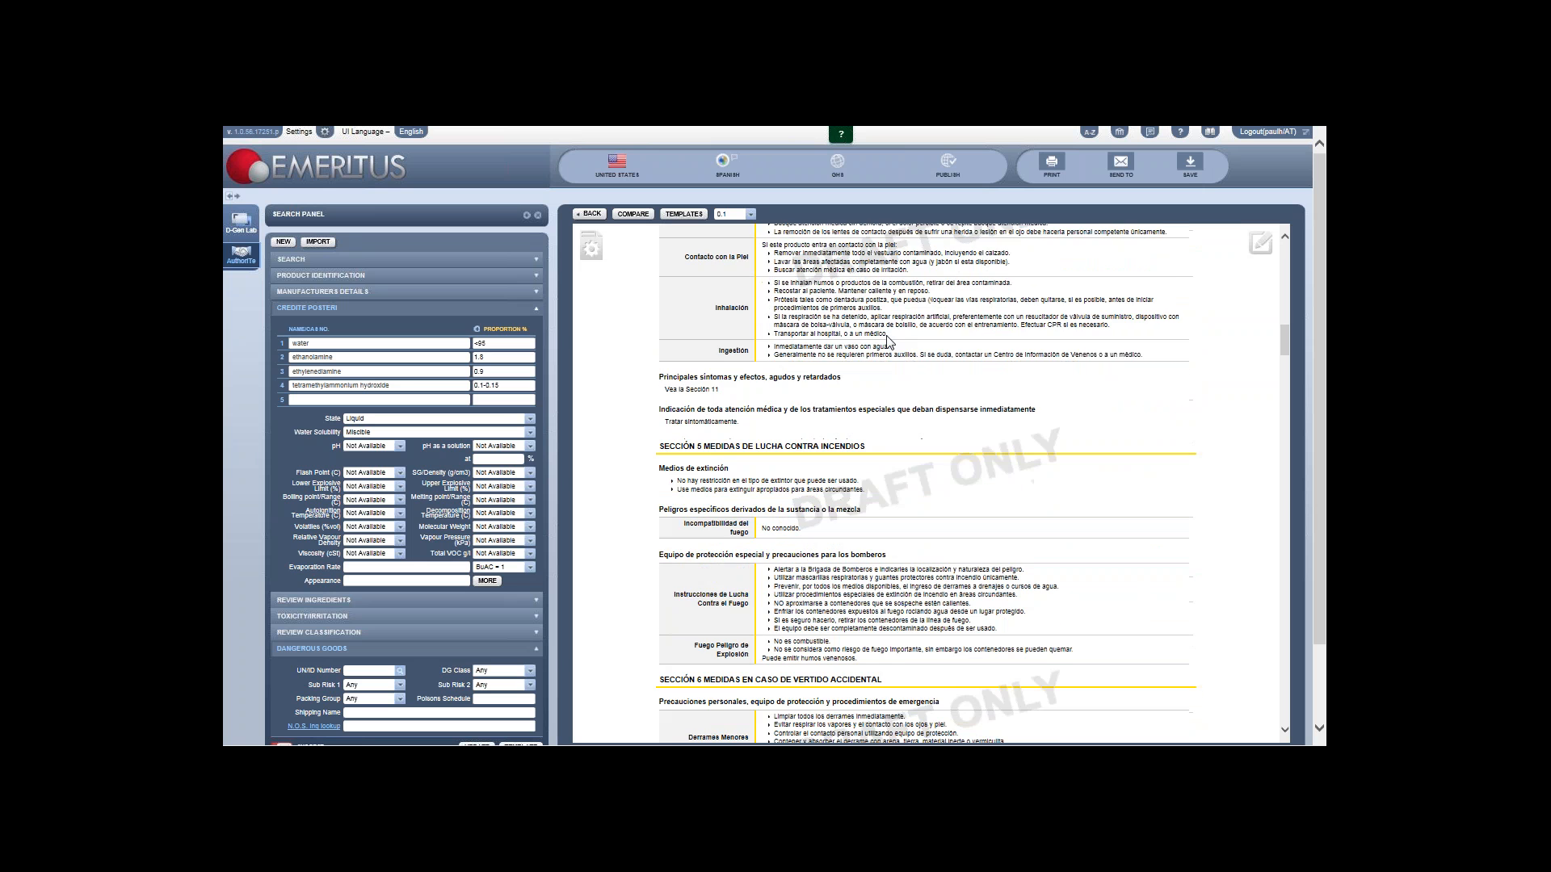
scroll(748, 365, "down", 10)
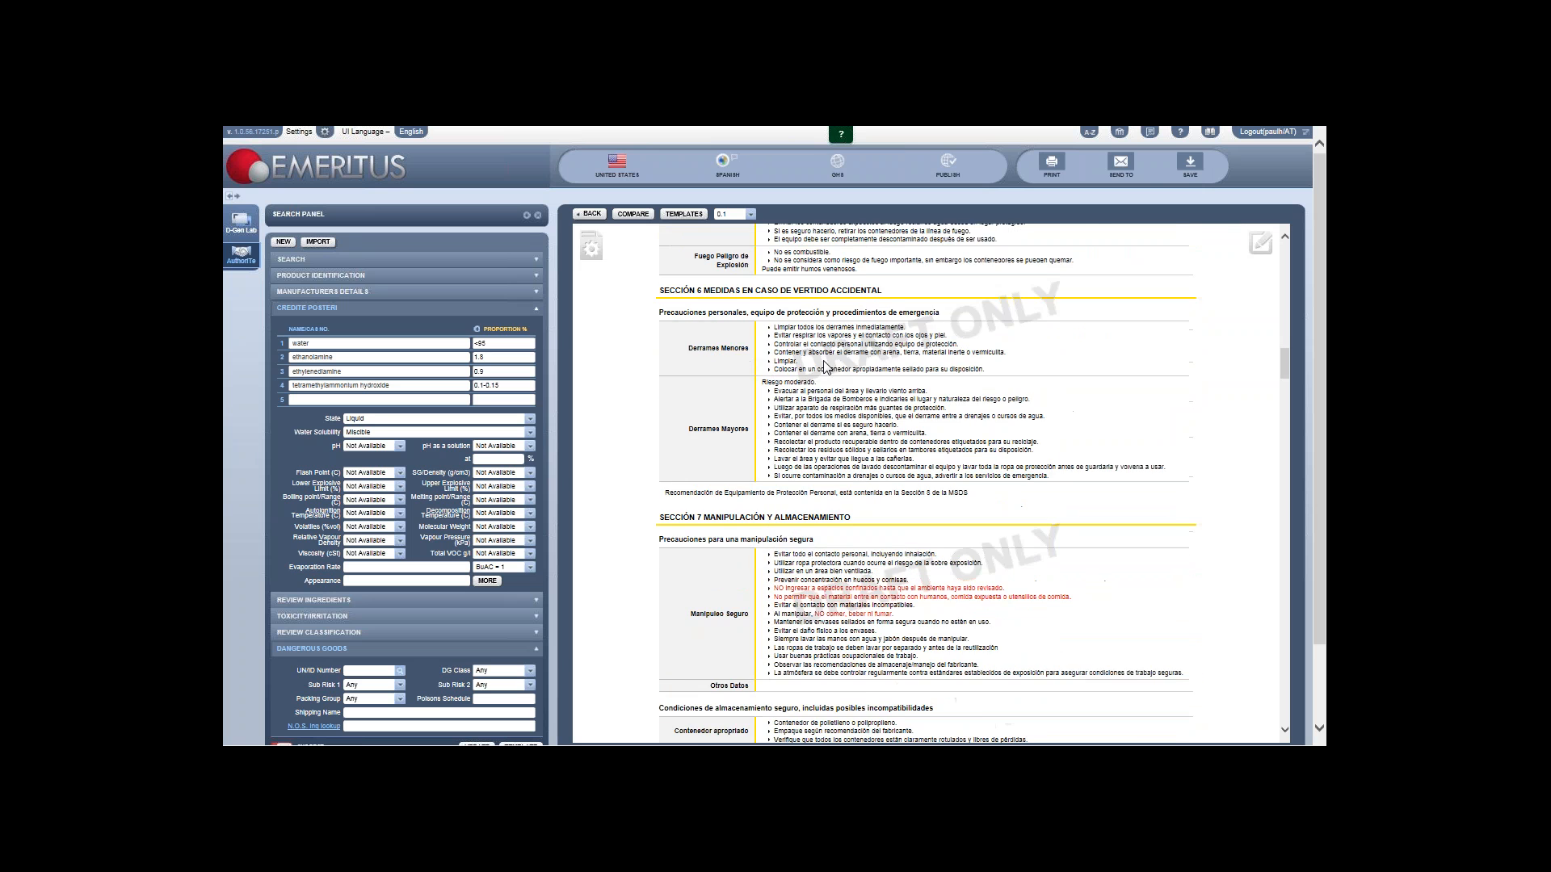
scroll(832, 357, "down", 5)
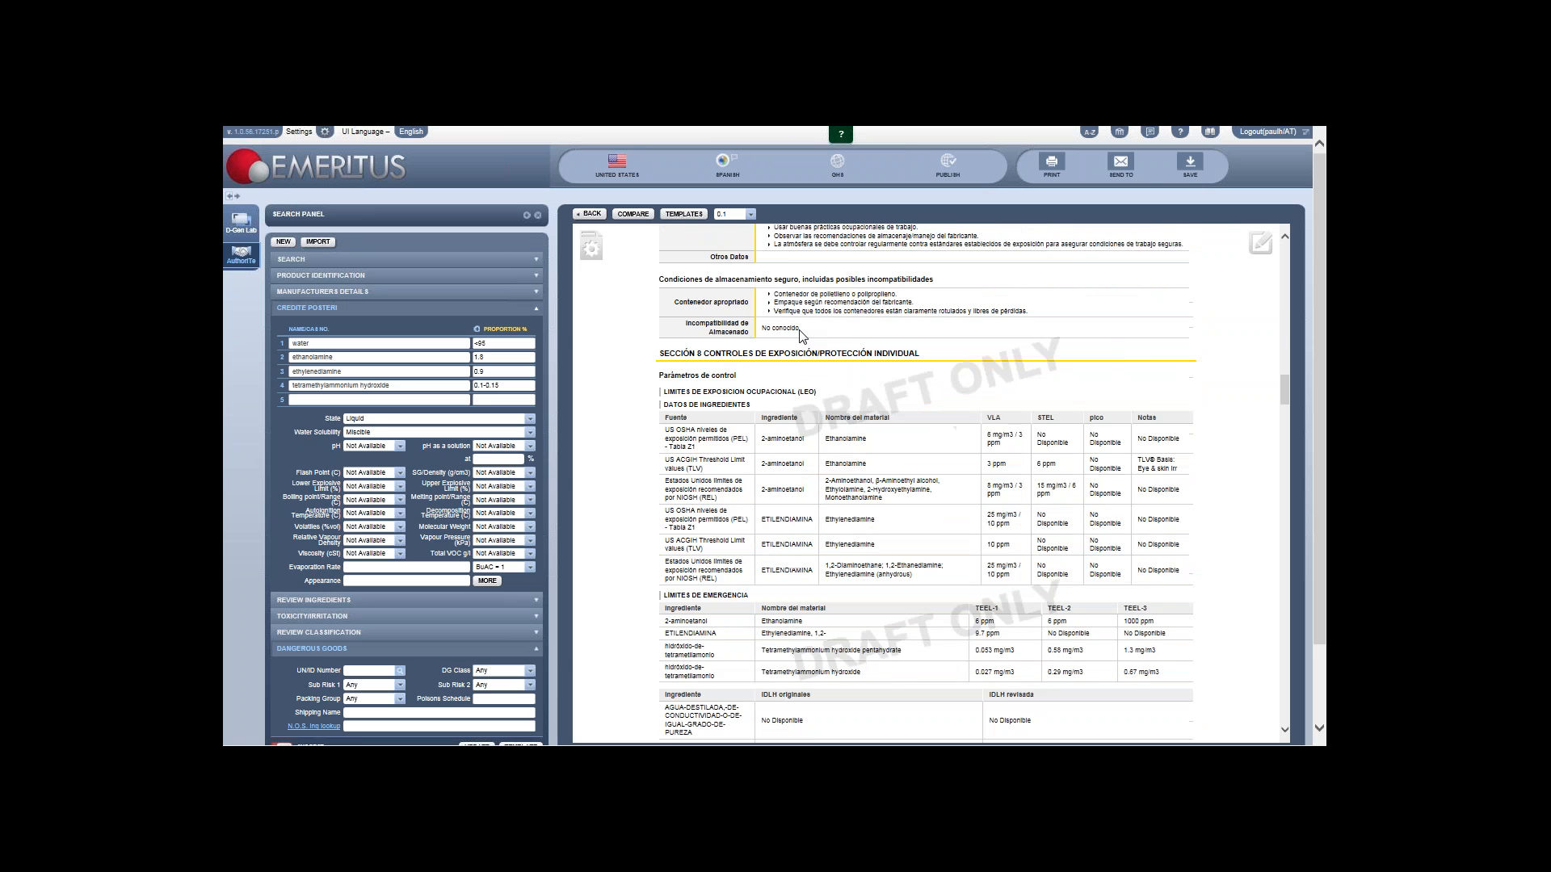
scroll(791, 337, "up", 5)
scroll(791, 337, "down", 12)
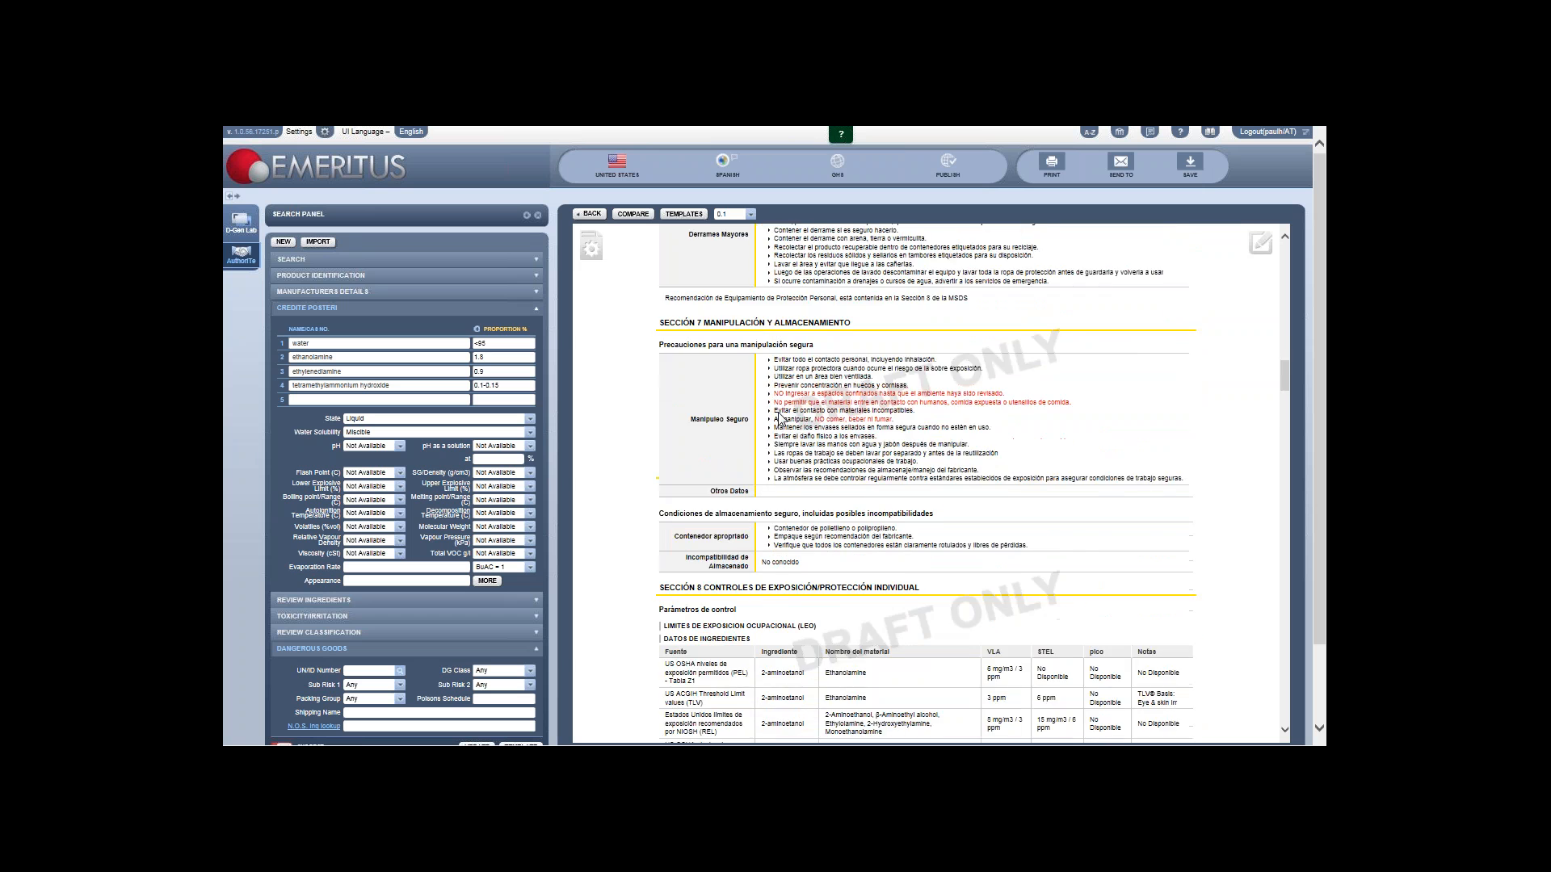
scroll(737, 422, "down", 3)
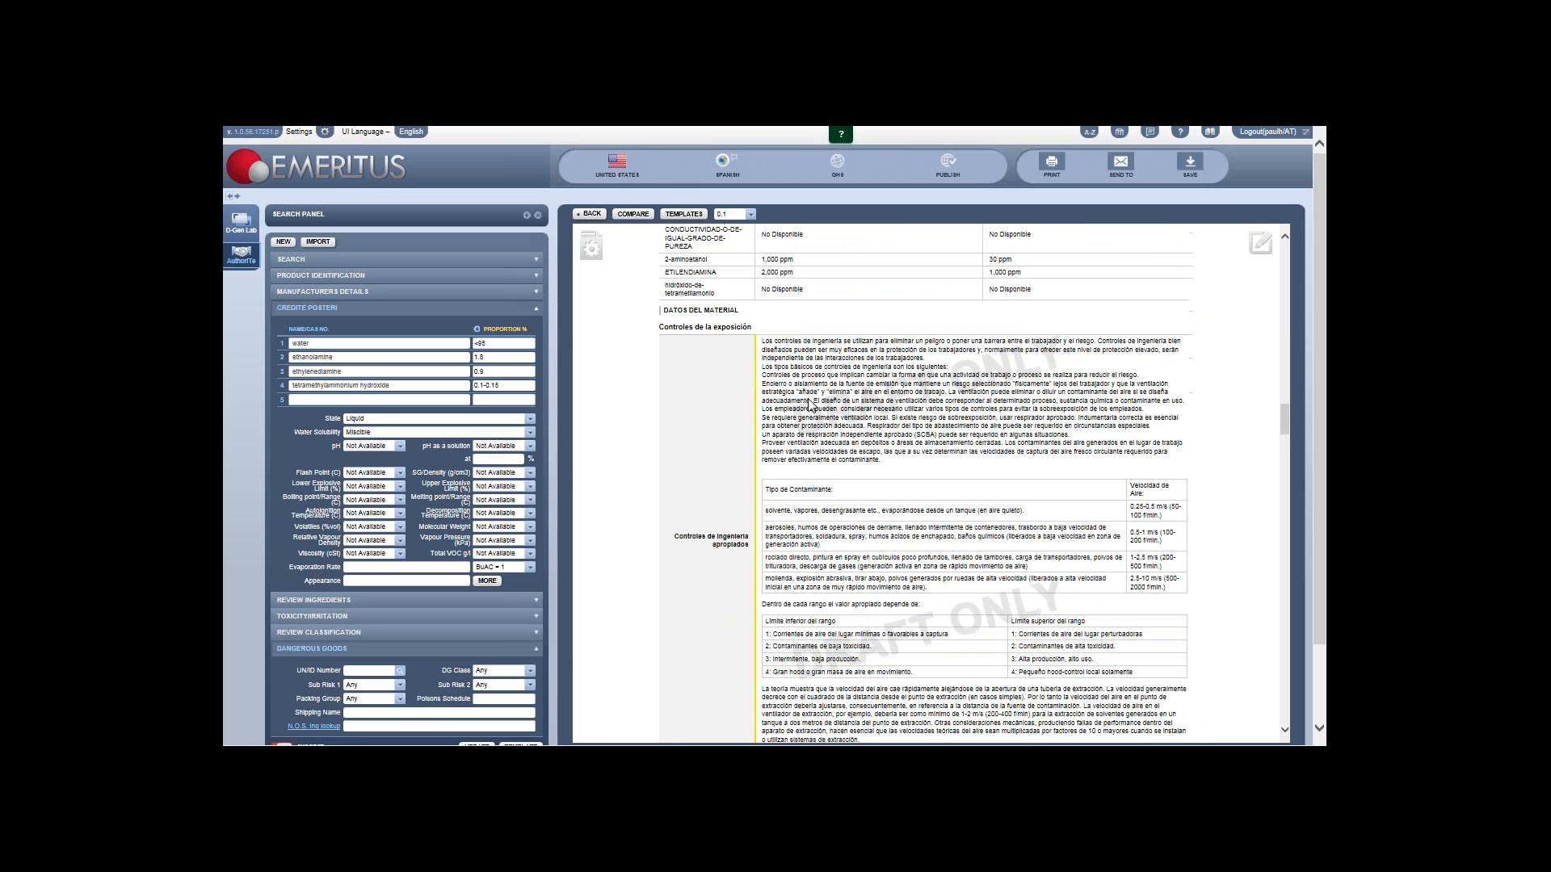
Step: Change the data sheet's country from United States to China
left_click(618, 173)
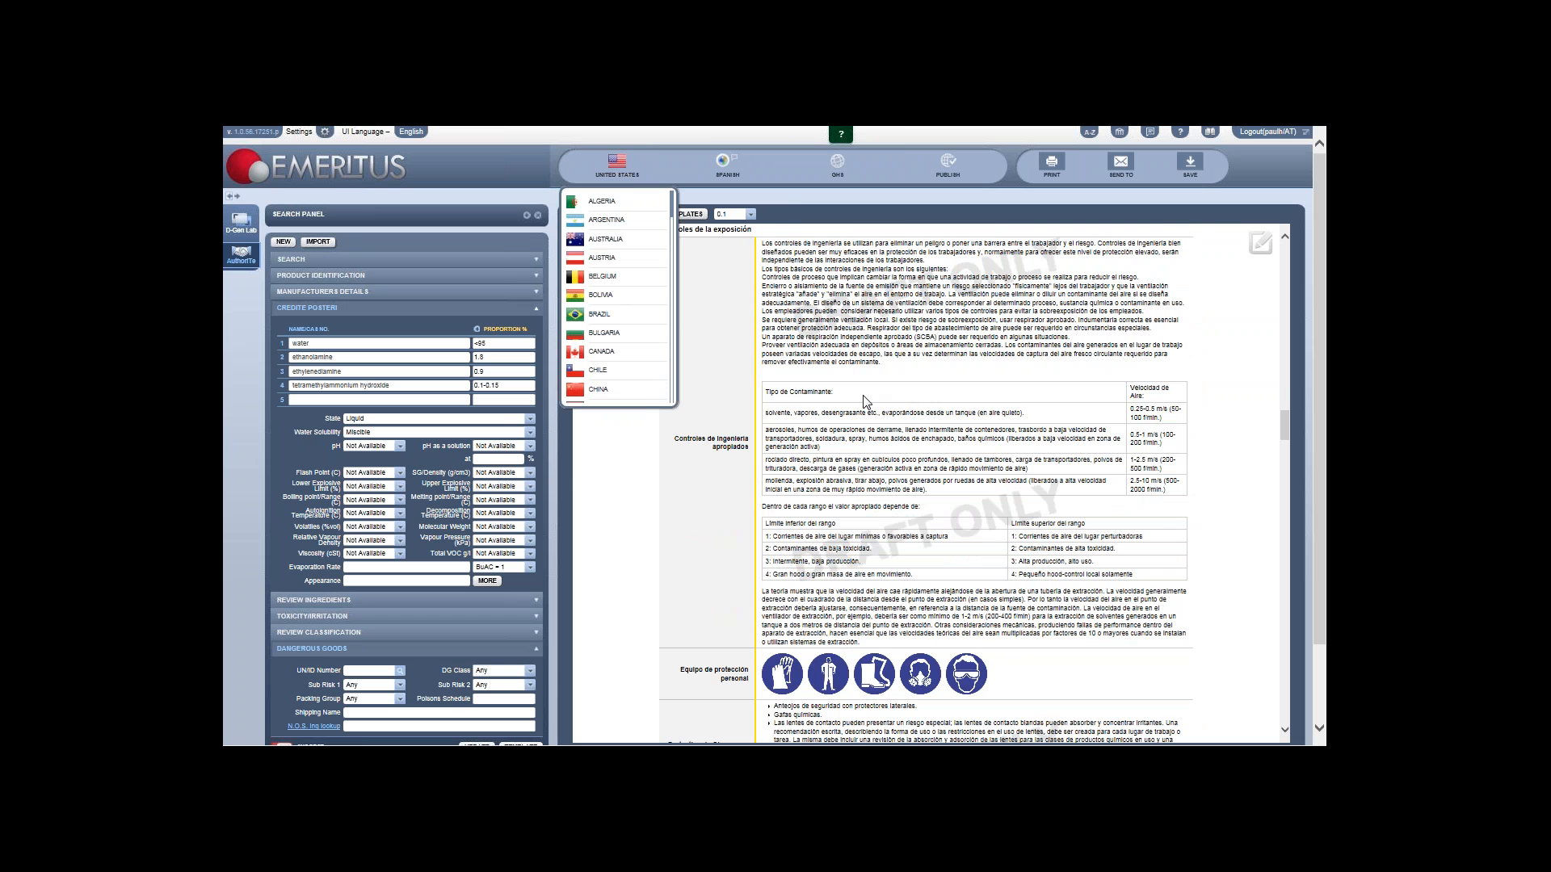
scroll(866, 401, "up", 15)
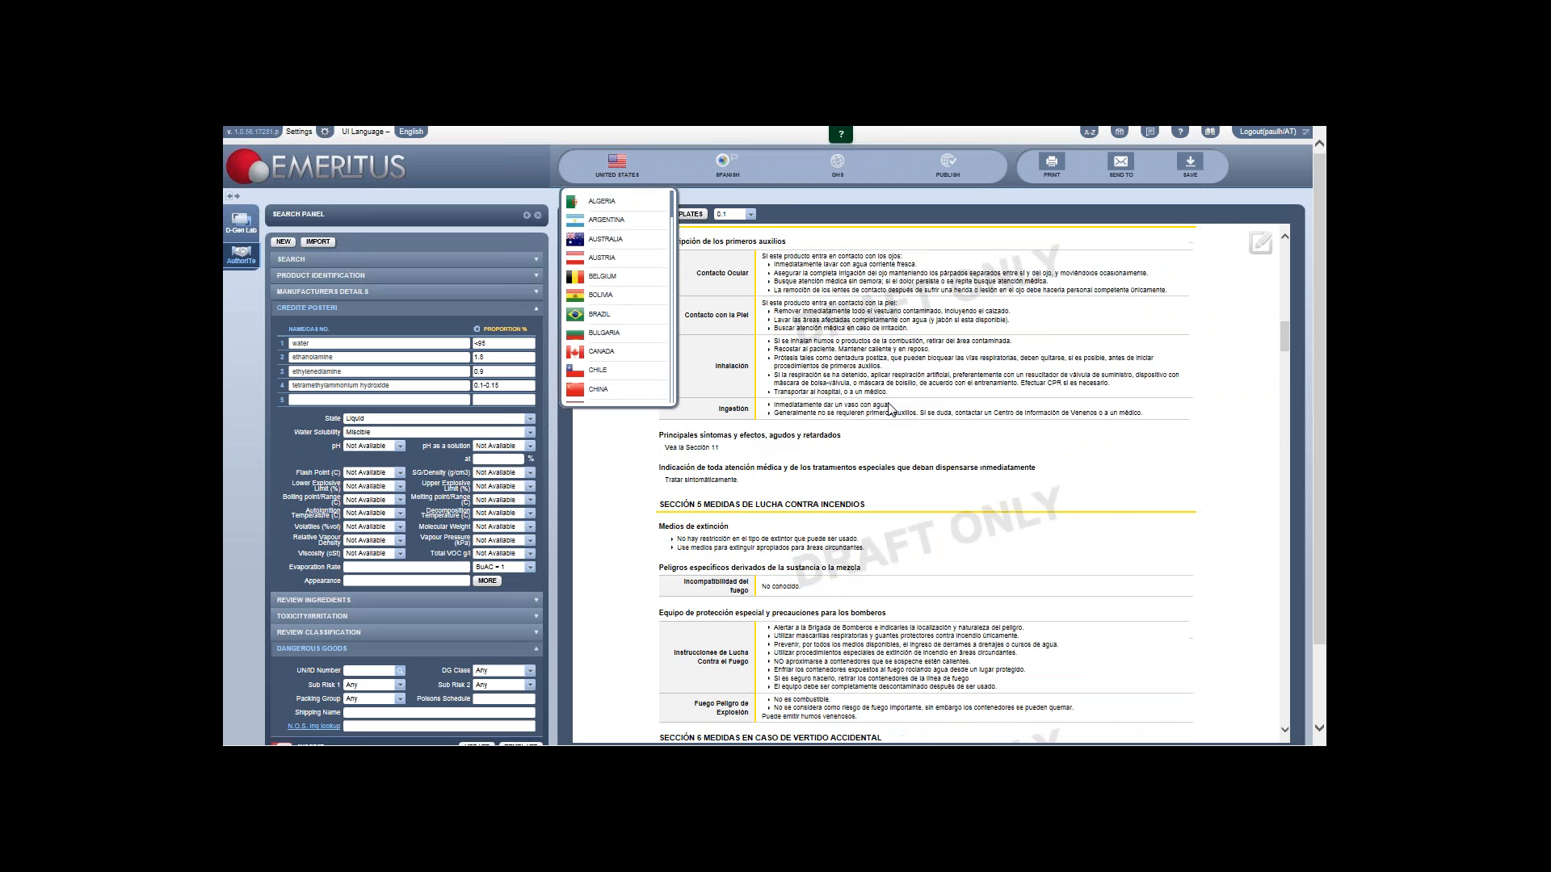
scroll(868, 394, "up", 4)
scroll(857, 386, "down", 10)
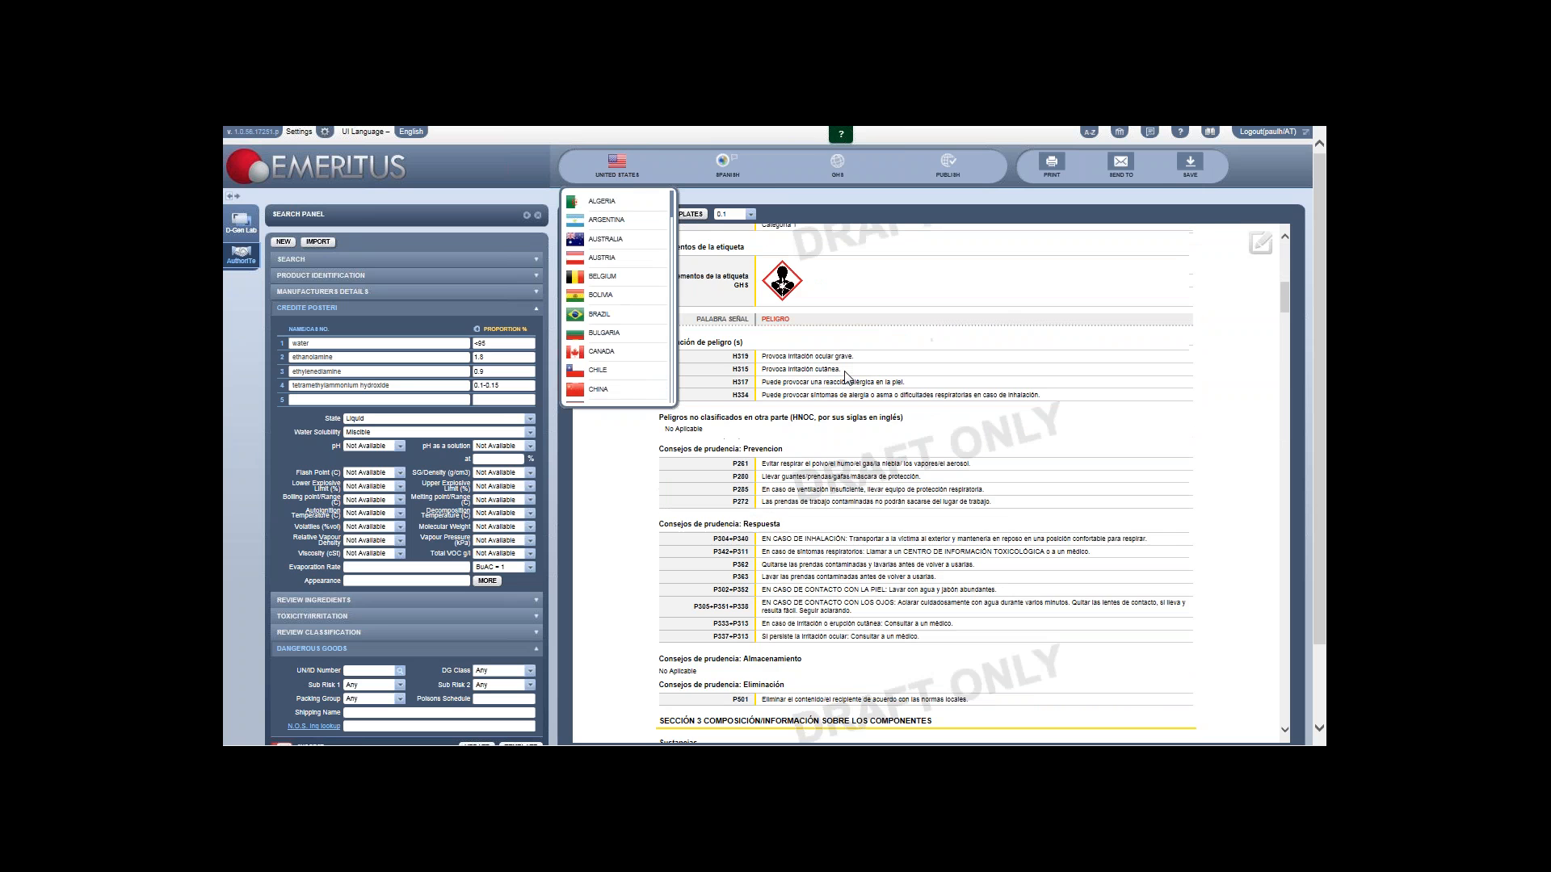
scroll(847, 377, "up", 1)
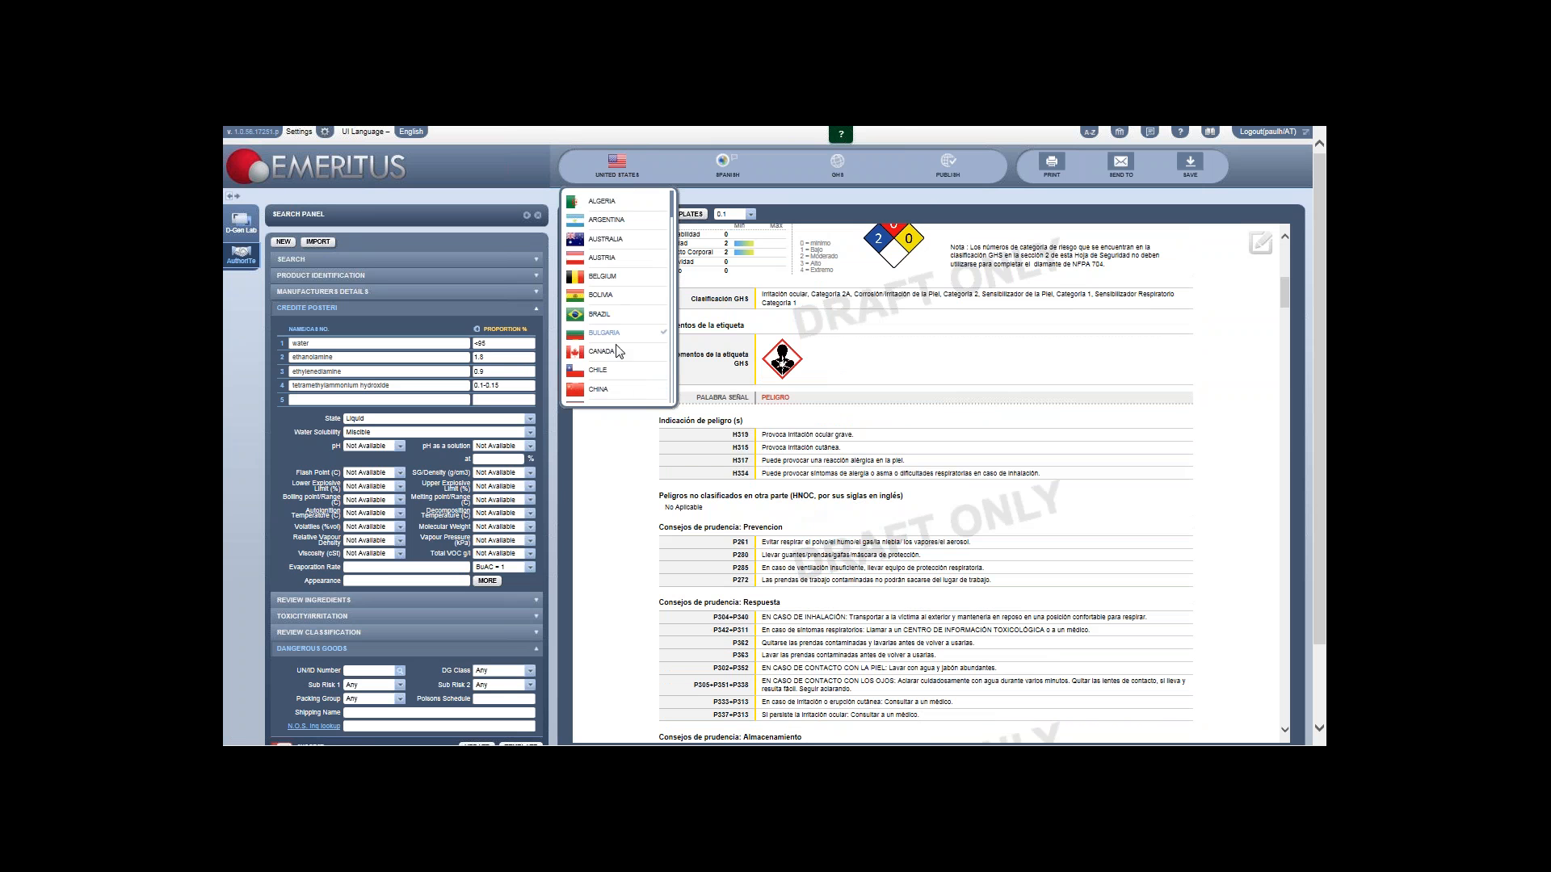
left_click(603, 393)
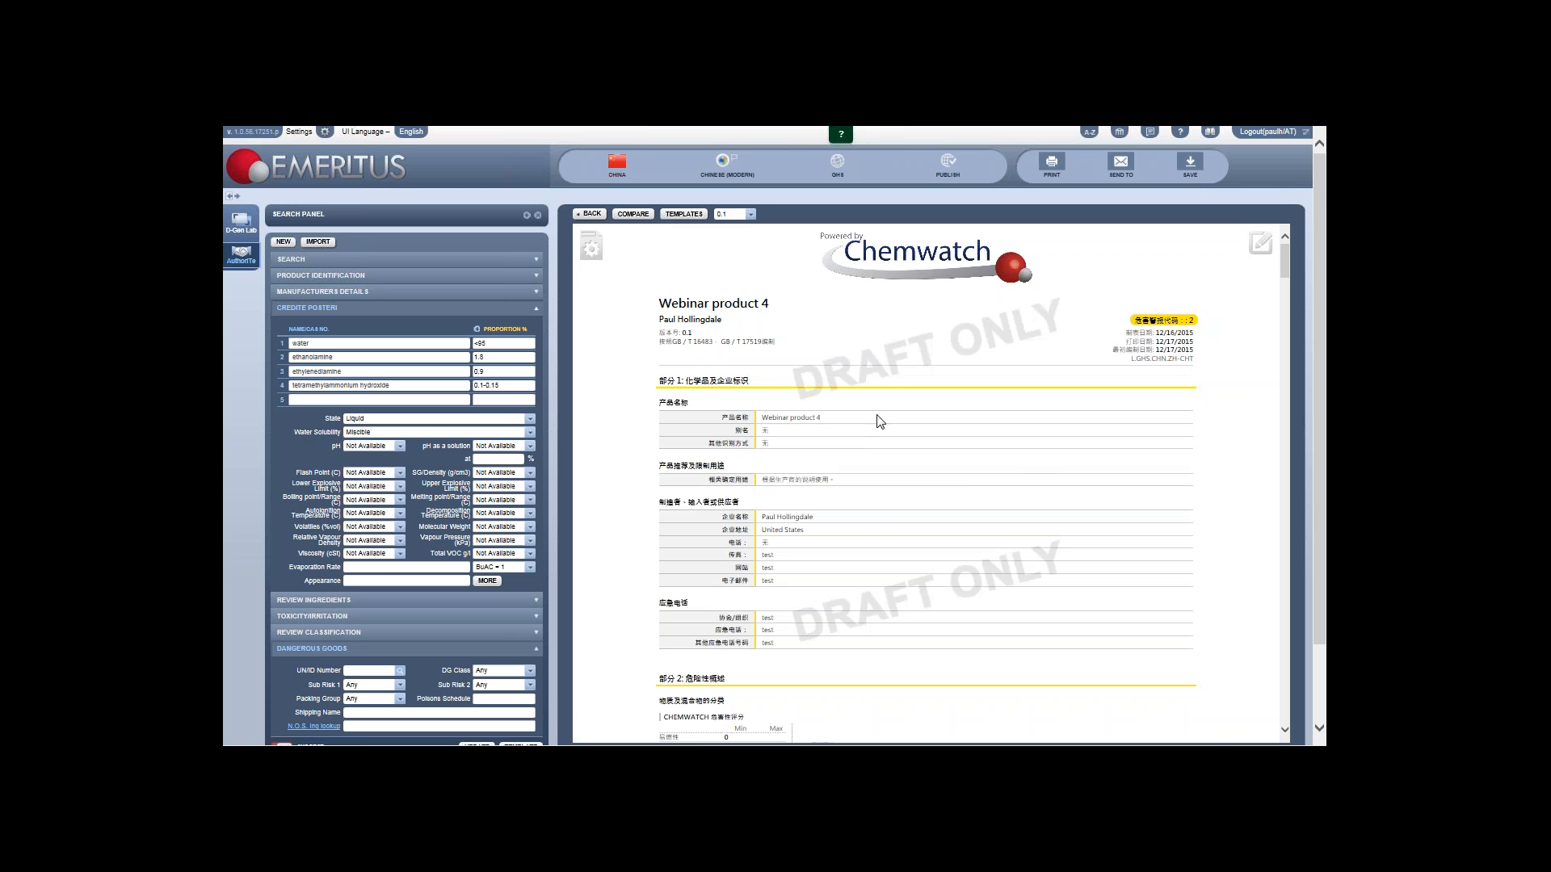
Step: Examine the GHS classification, pictograms, hazard statements and precautionary statements in Section 2 of the Chinese-language draft
scroll(812, 359, "down", 4)
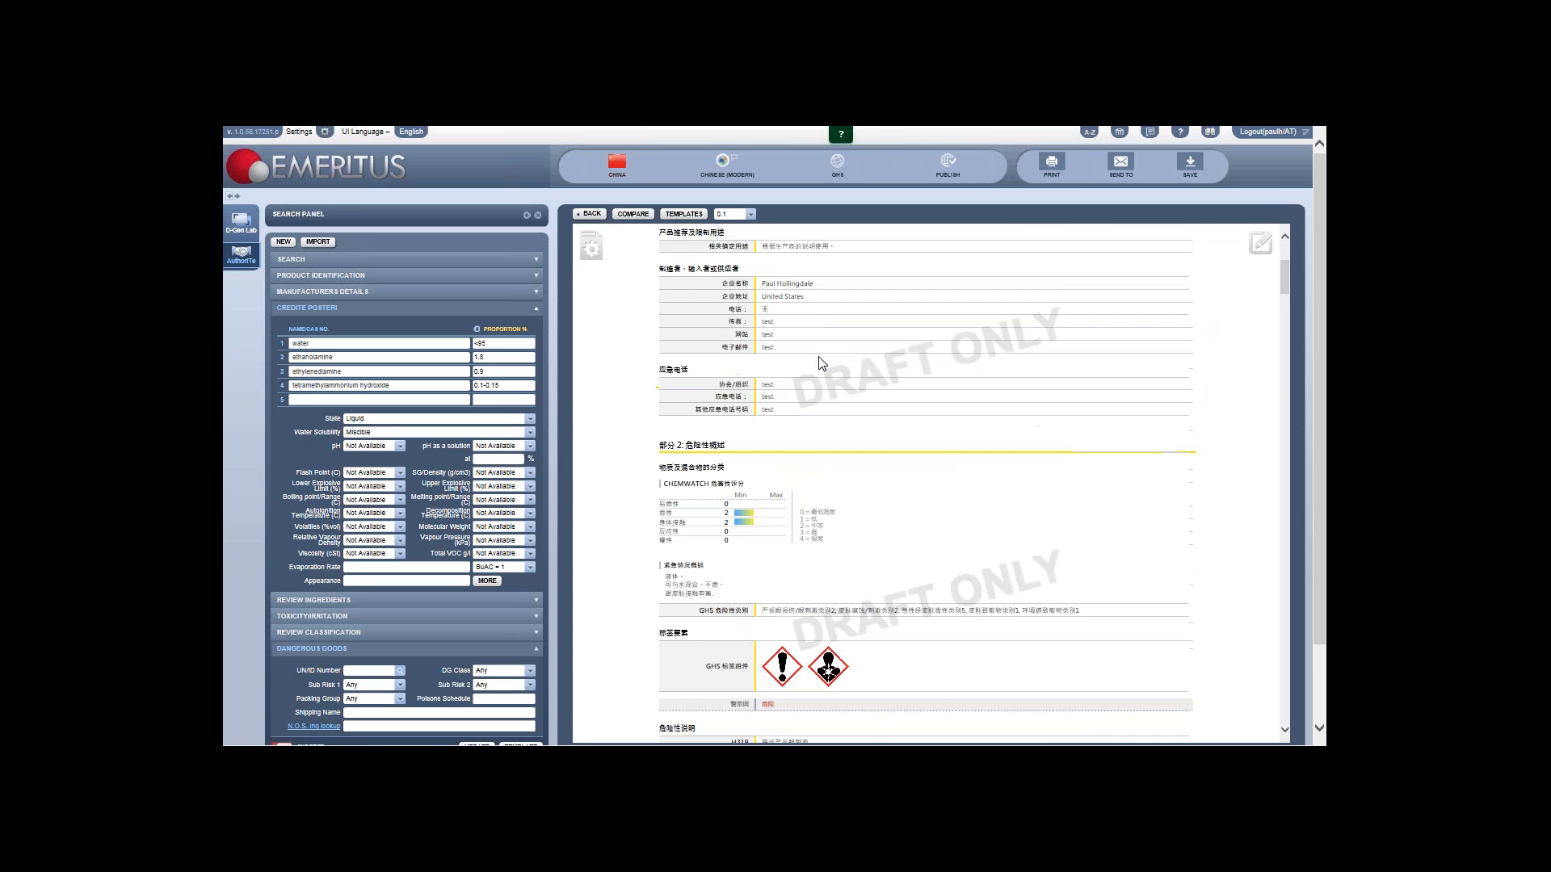
scroll(837, 350, "down", 3)
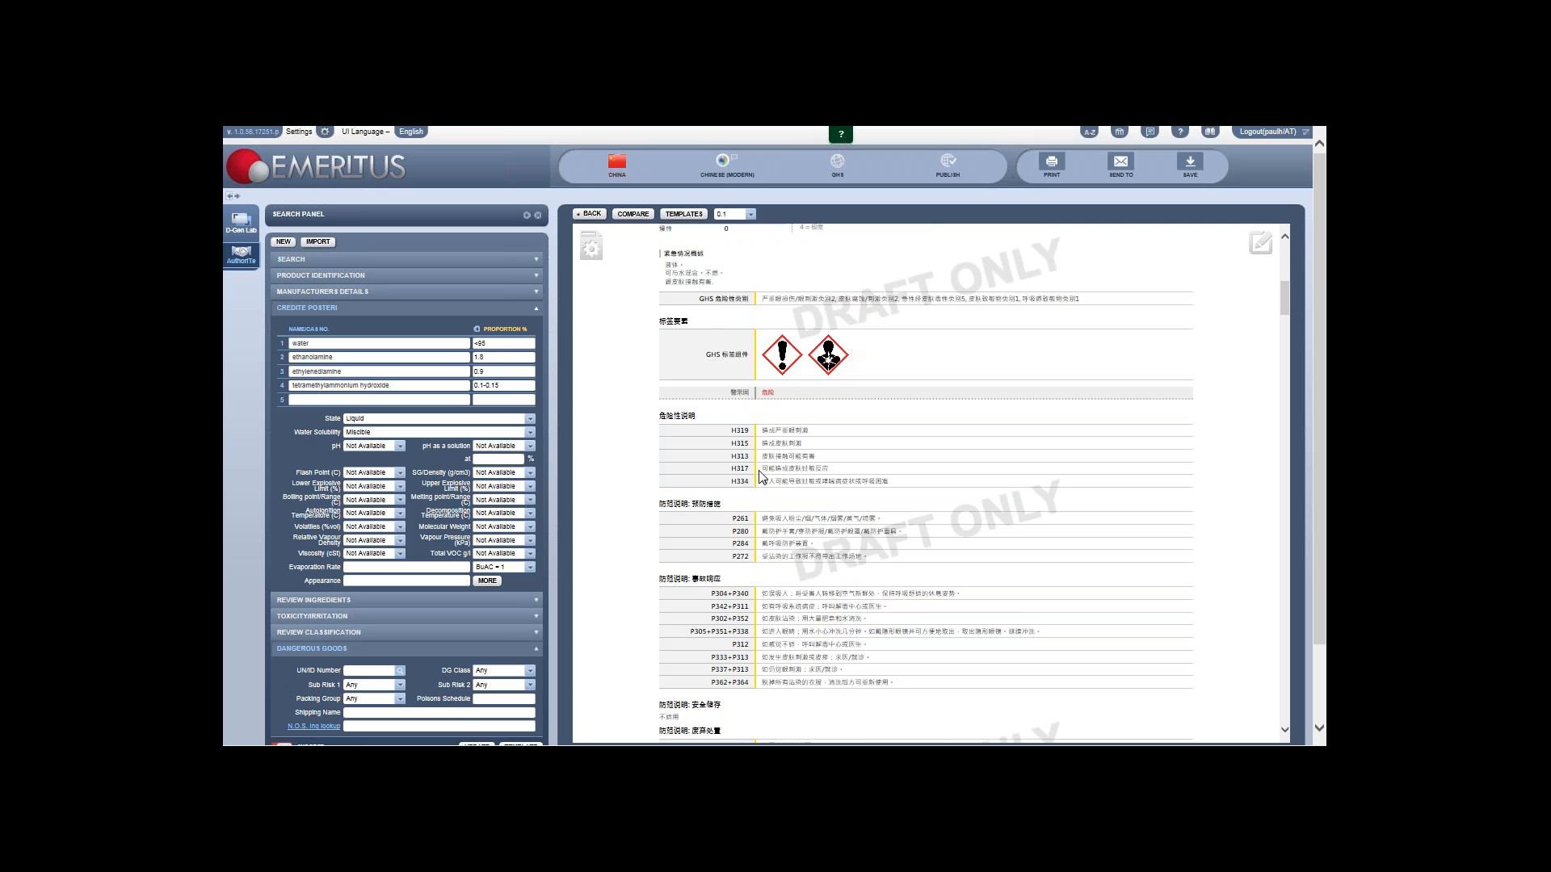
scroll(807, 370, "down", 10)
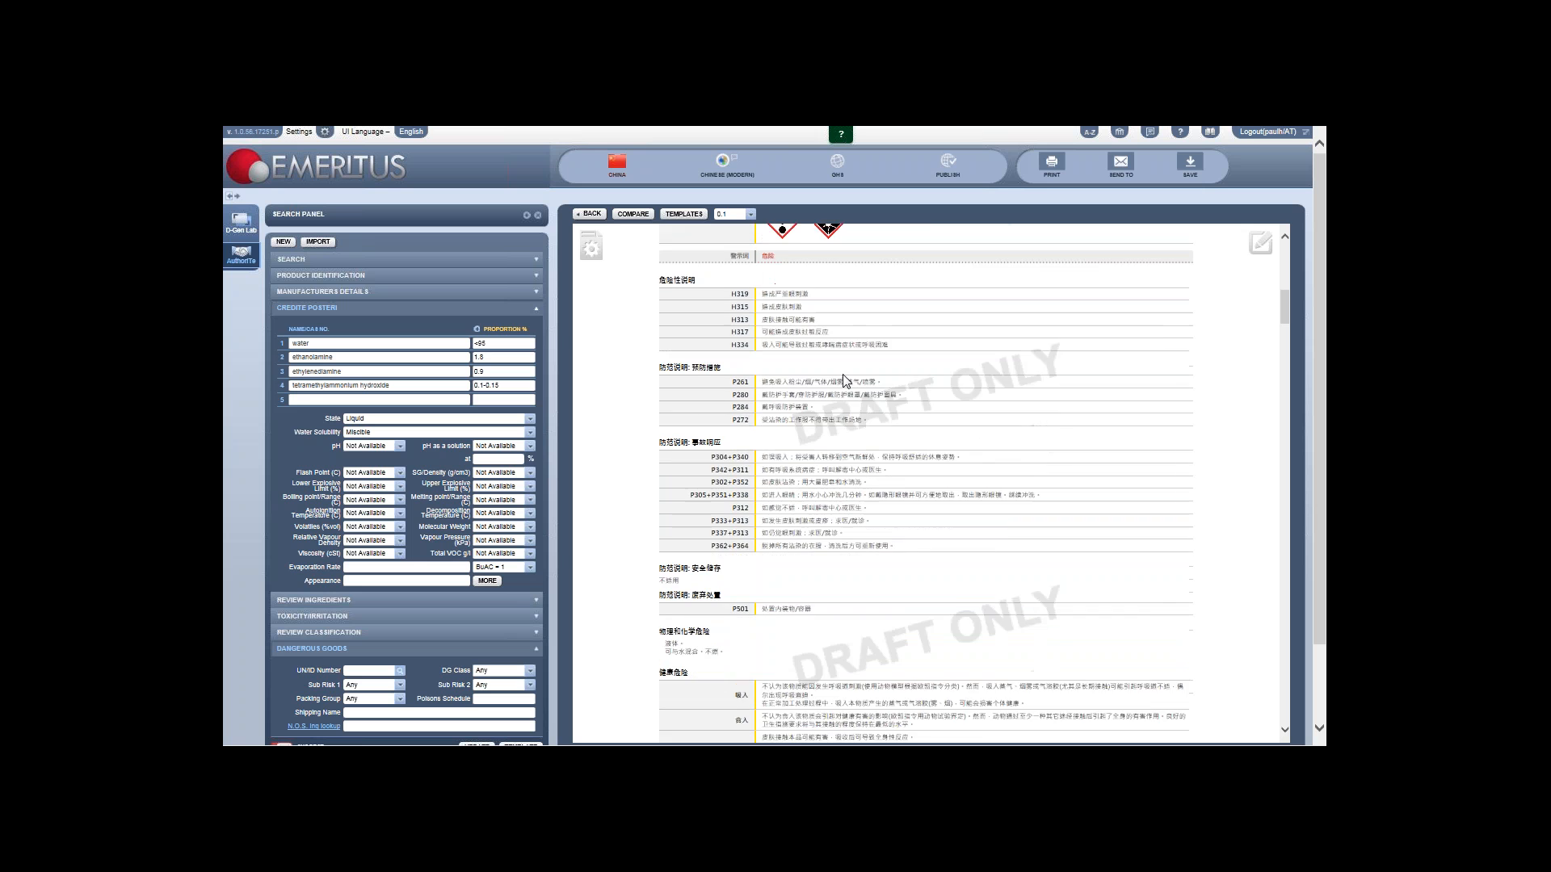
scroll(883, 429, "up", 8)
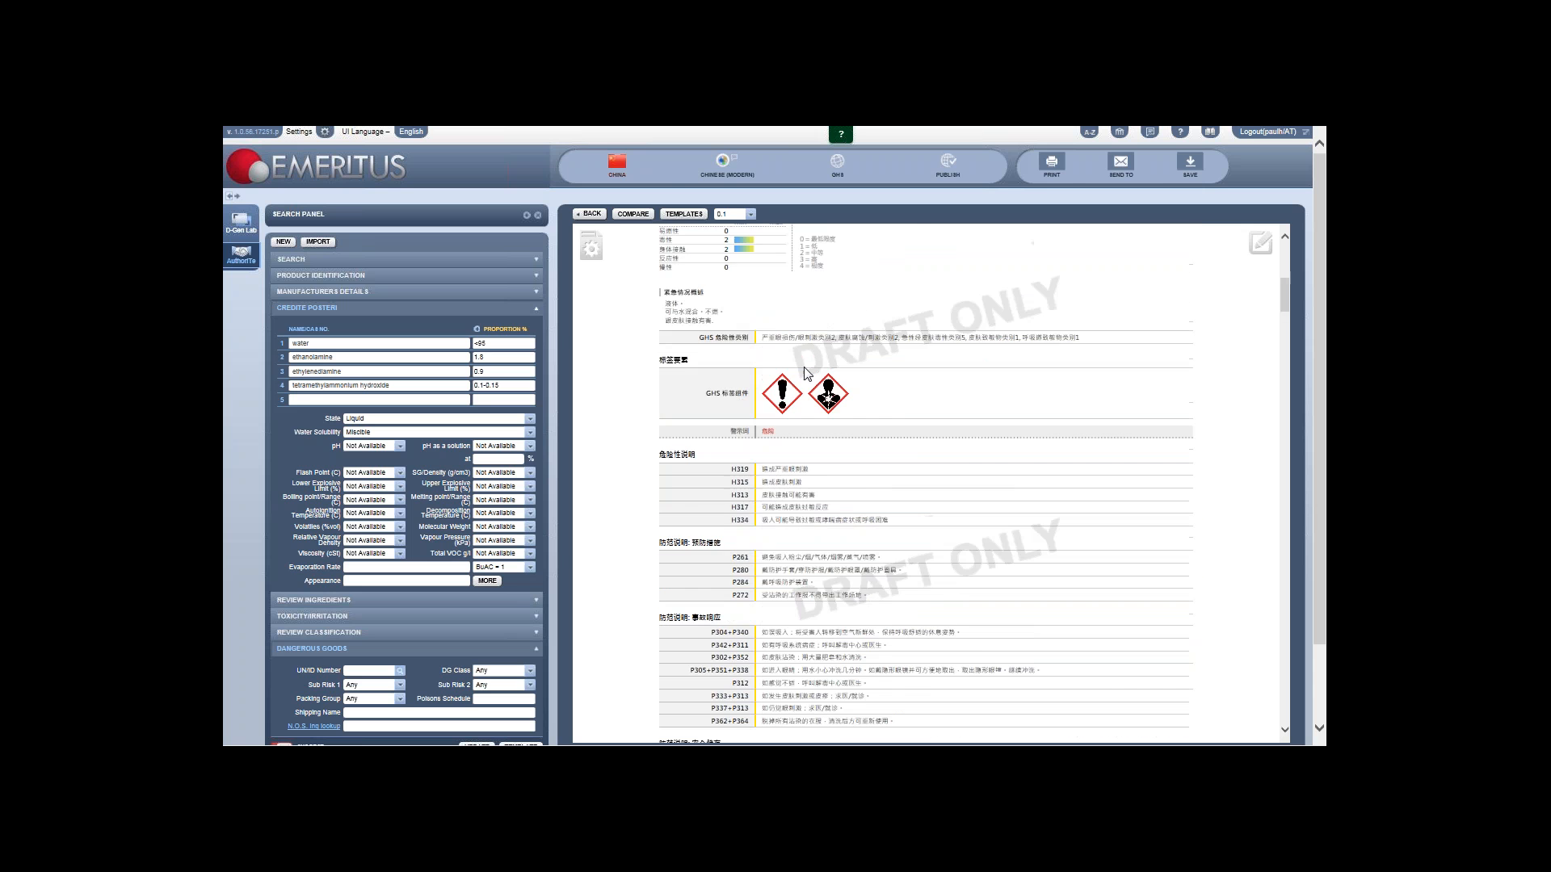
Step: Switch the China data sheet's language to English and read the classification, hazard and precautionary statements in Section 2
left_click(726, 172)
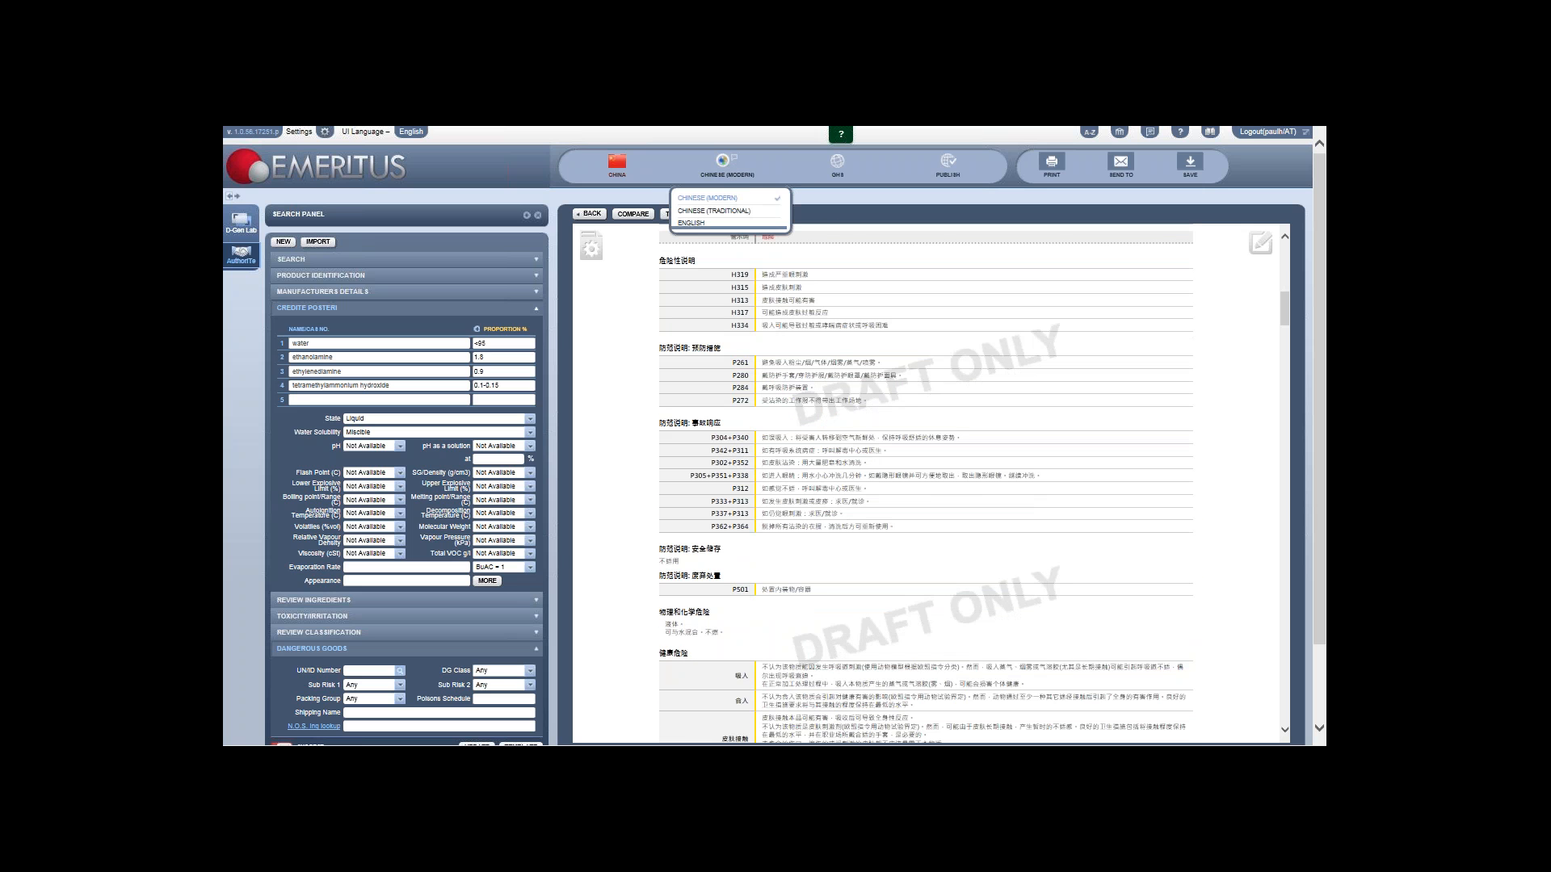
left_click(691, 223)
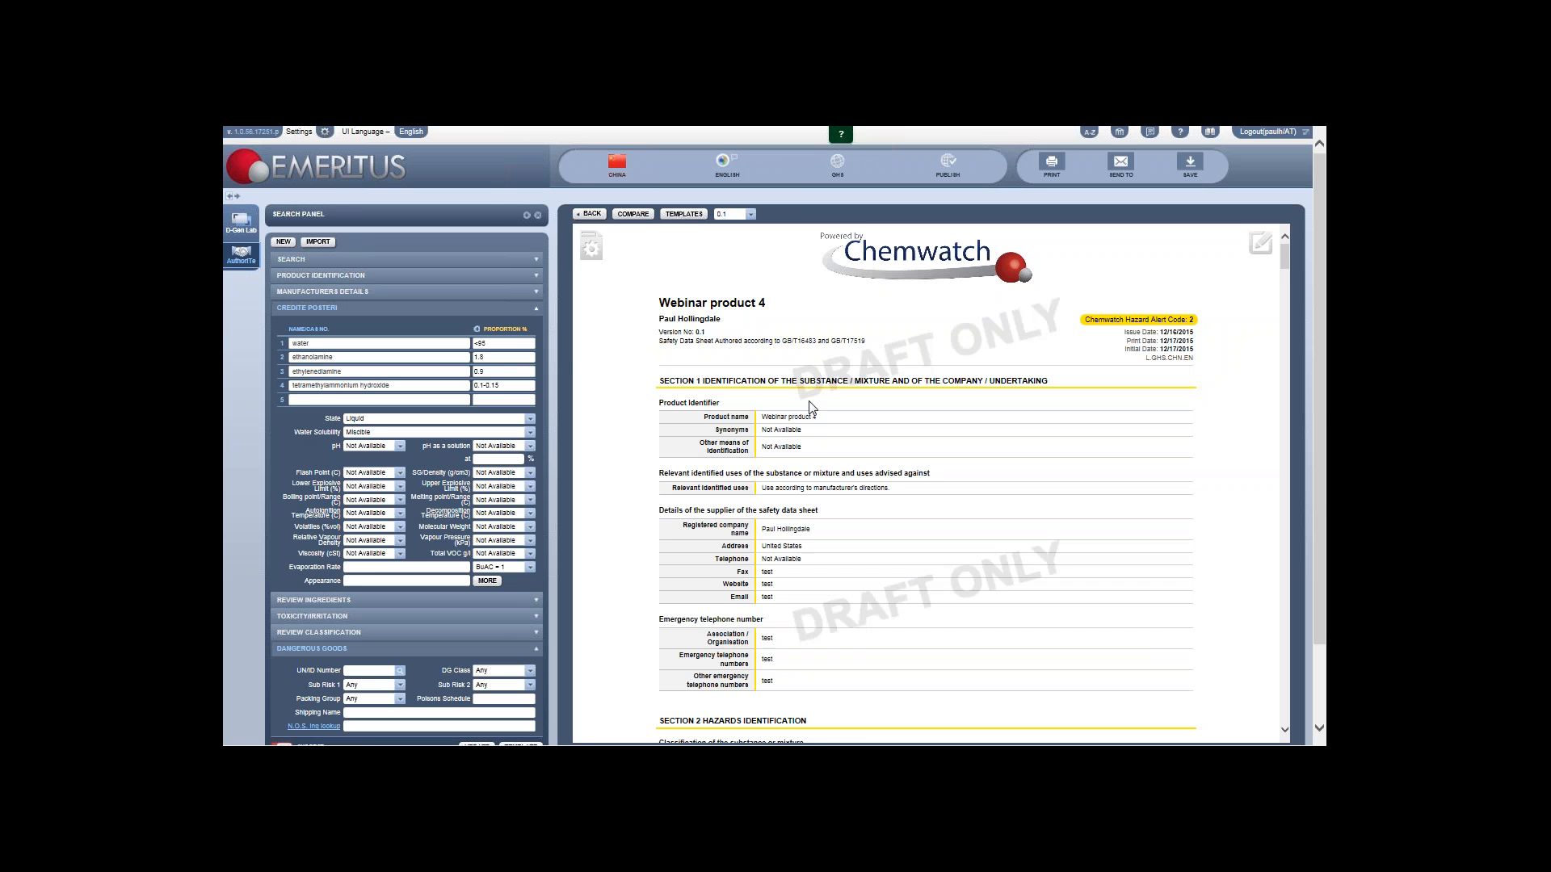
scroll(825, 415, "down", 5)
scroll(826, 415, "down", 4)
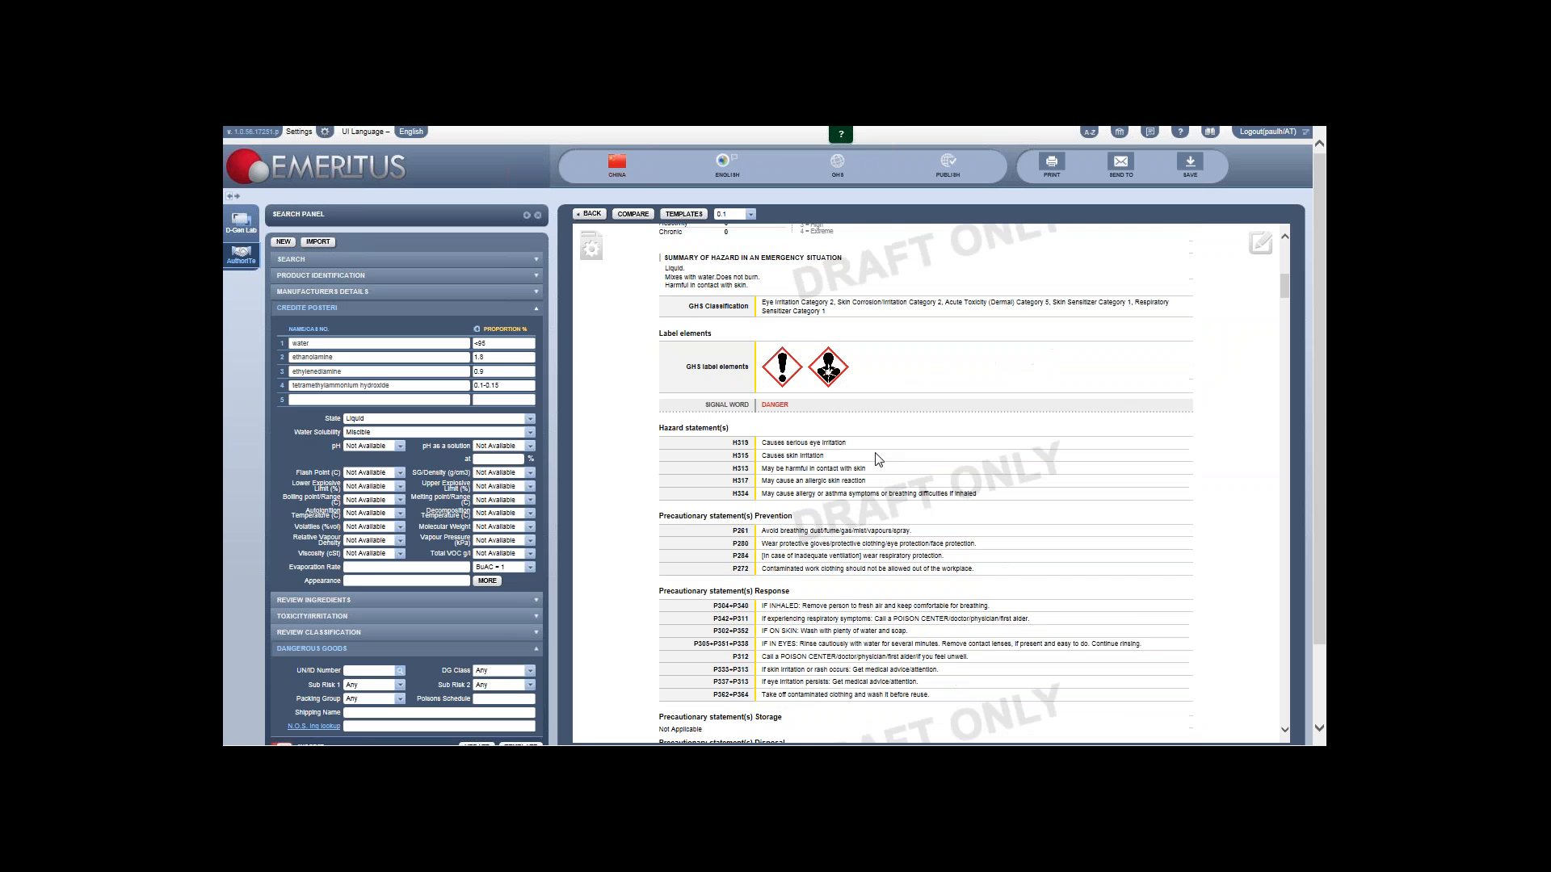
scroll(737, 420, "down", 2)
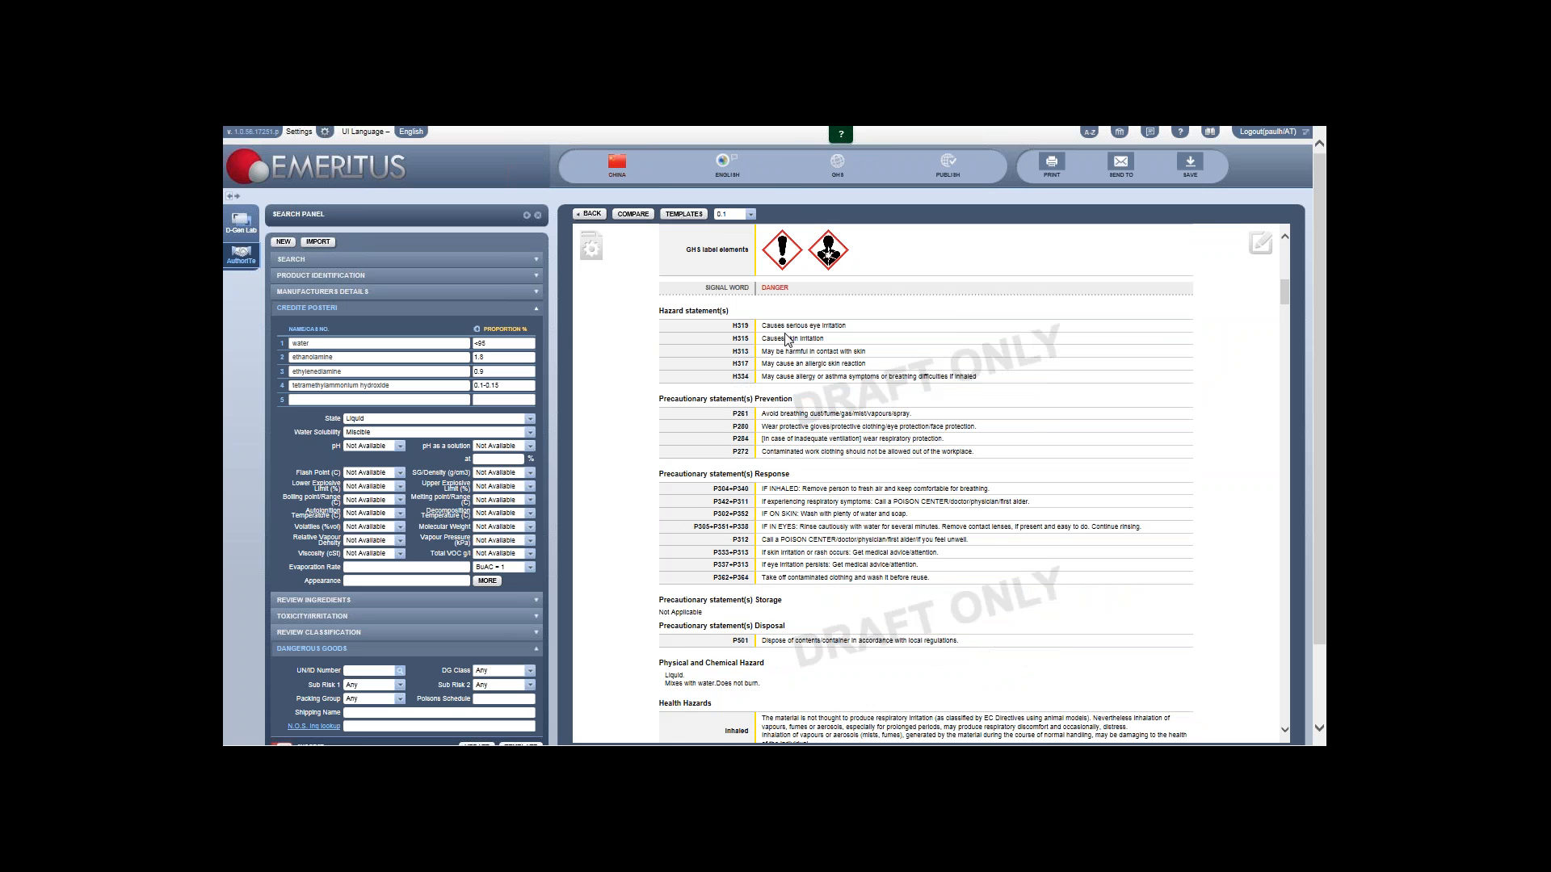
scroll(788, 339, "down", 2)
scroll(780, 355, "up", 2)
scroll(782, 352, "down", 4)
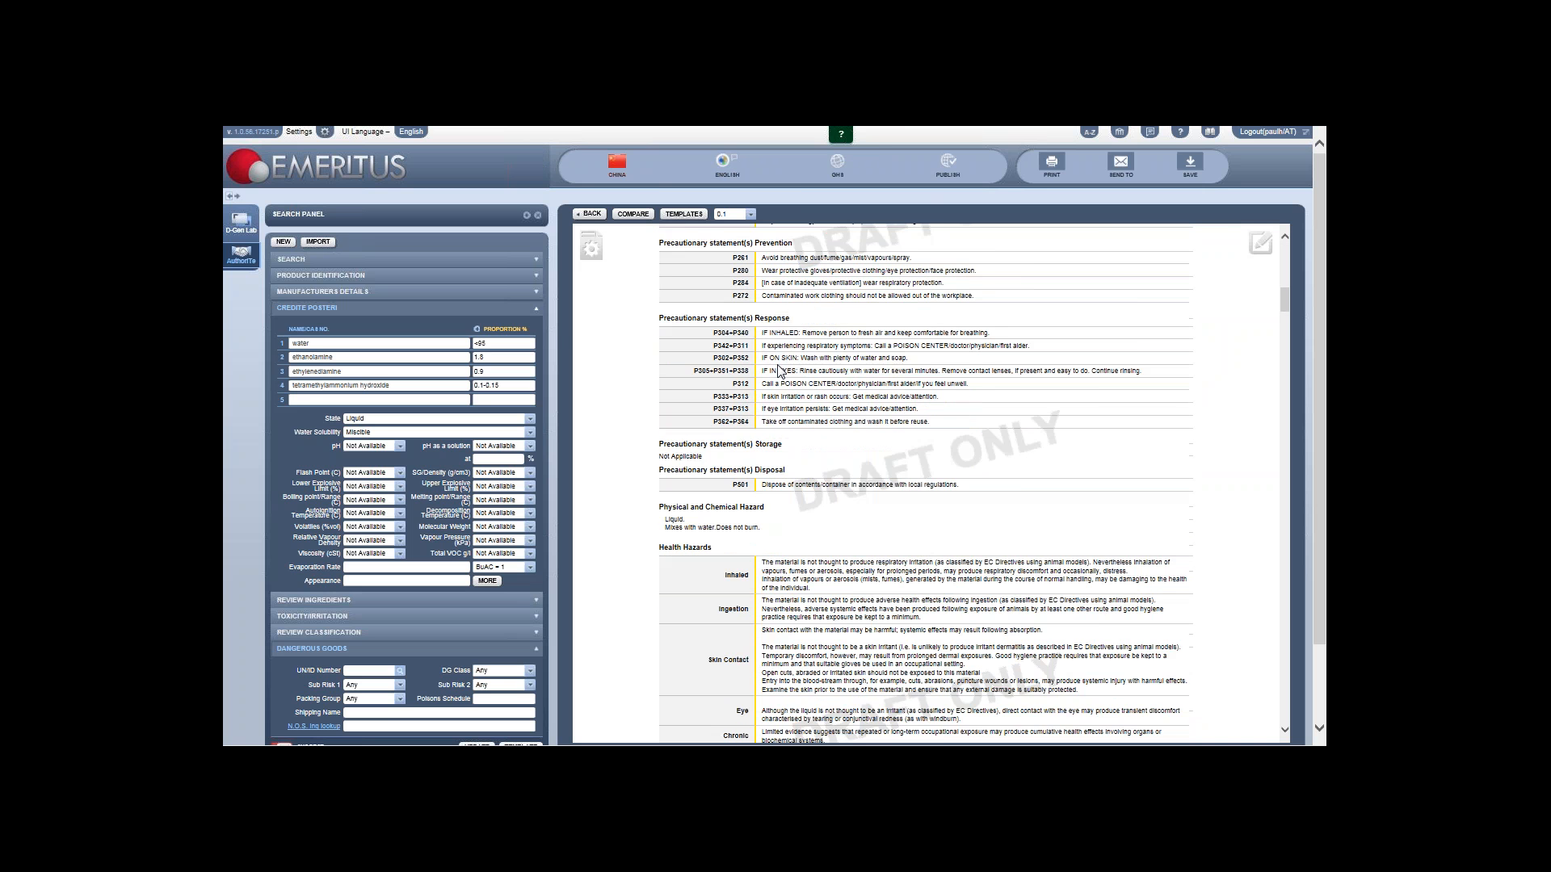
Step: Read the health hazards and the ingredients table with GHS classifications in Section 3 of the China data sheet
scroll(780, 370, "down", 12)
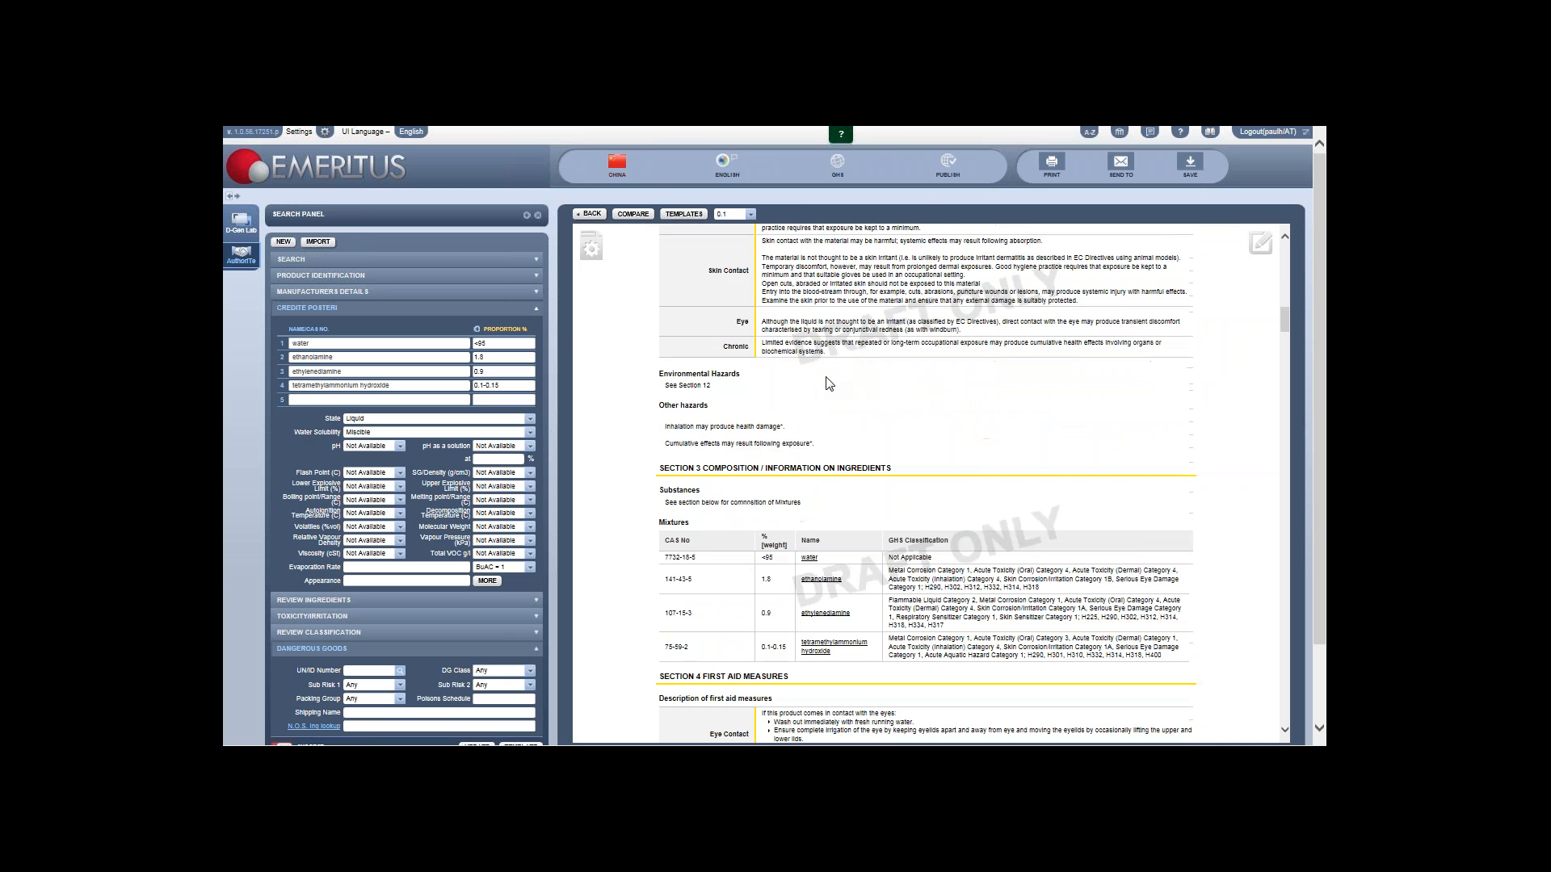
scroll(959, 365, "down", 2)
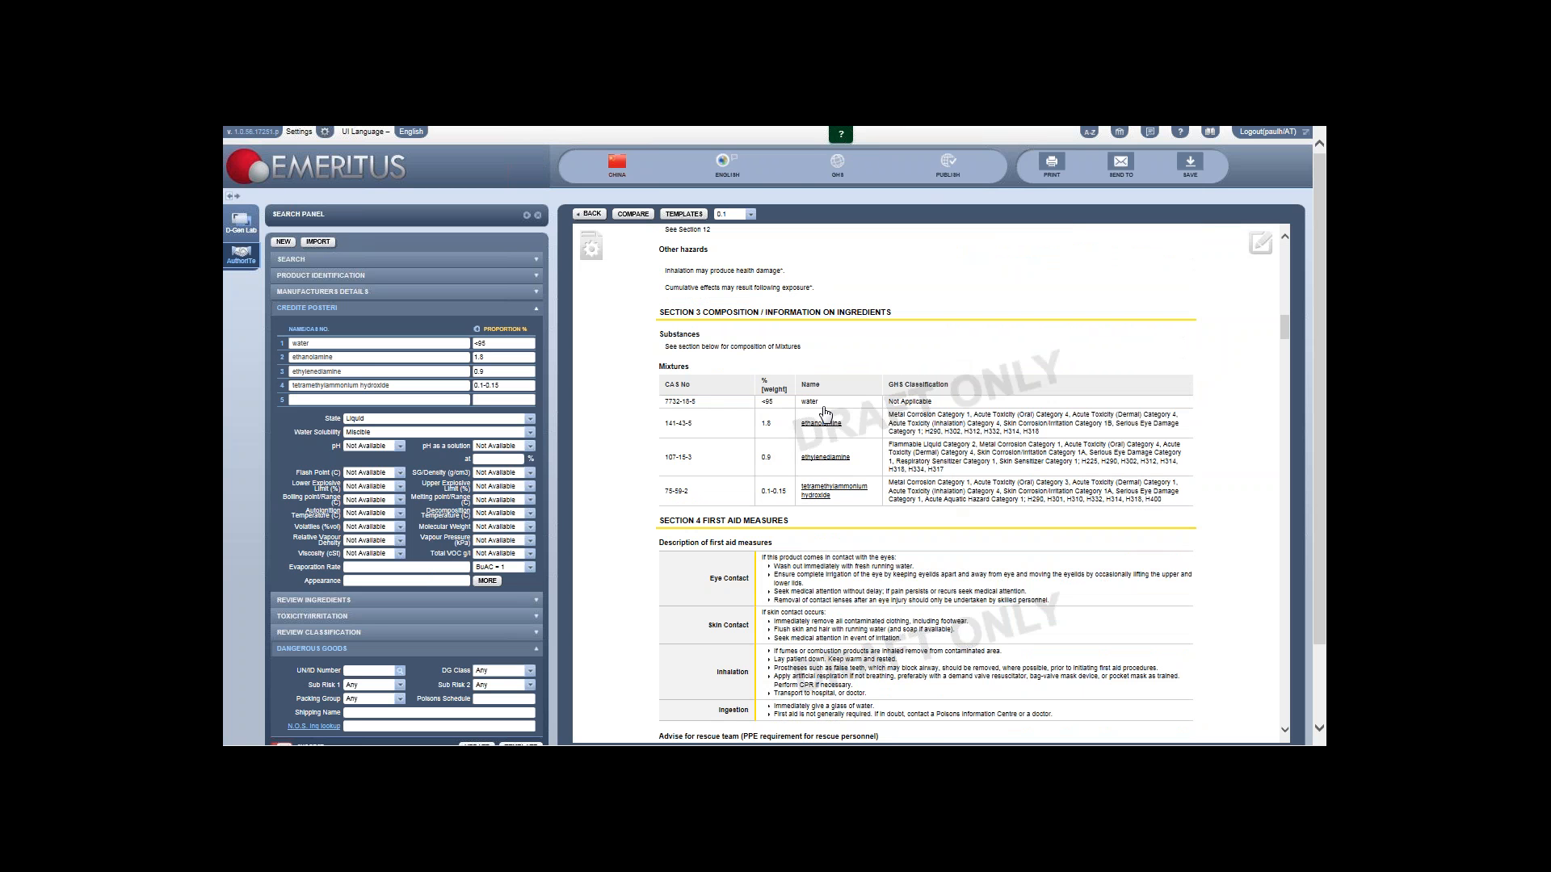
scroll(826, 414, "down", 2)
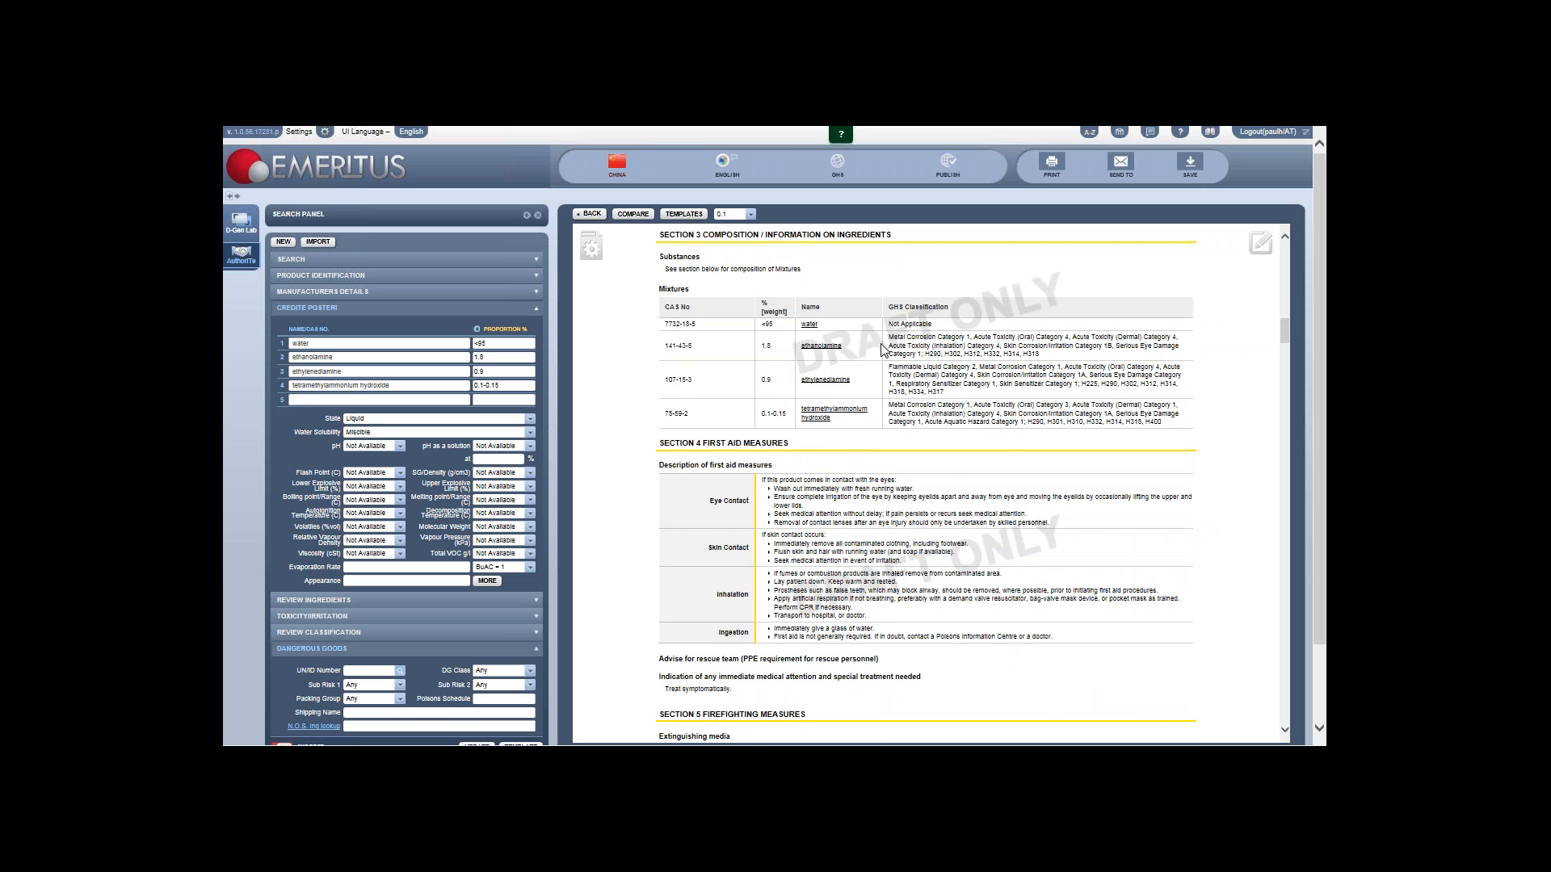
scroll(912, 416, "up", 2)
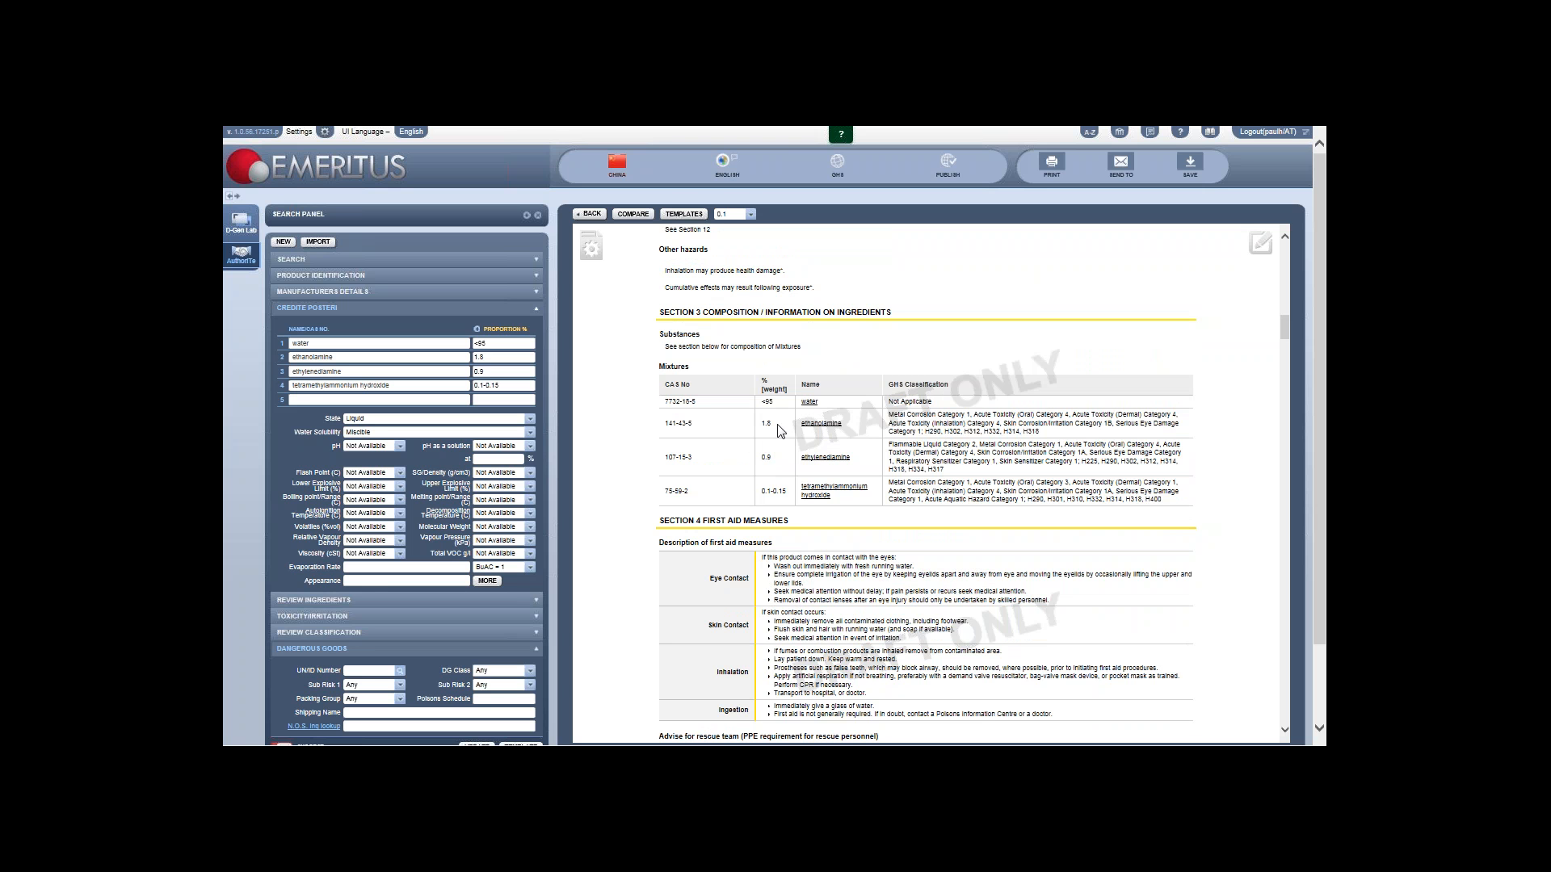
Step: Review the occupational exposure limits in Section 8 and the regulatory lists and national inventories in Section 15 of the China data sheet
left_click(592, 249)
left_click(593, 388)
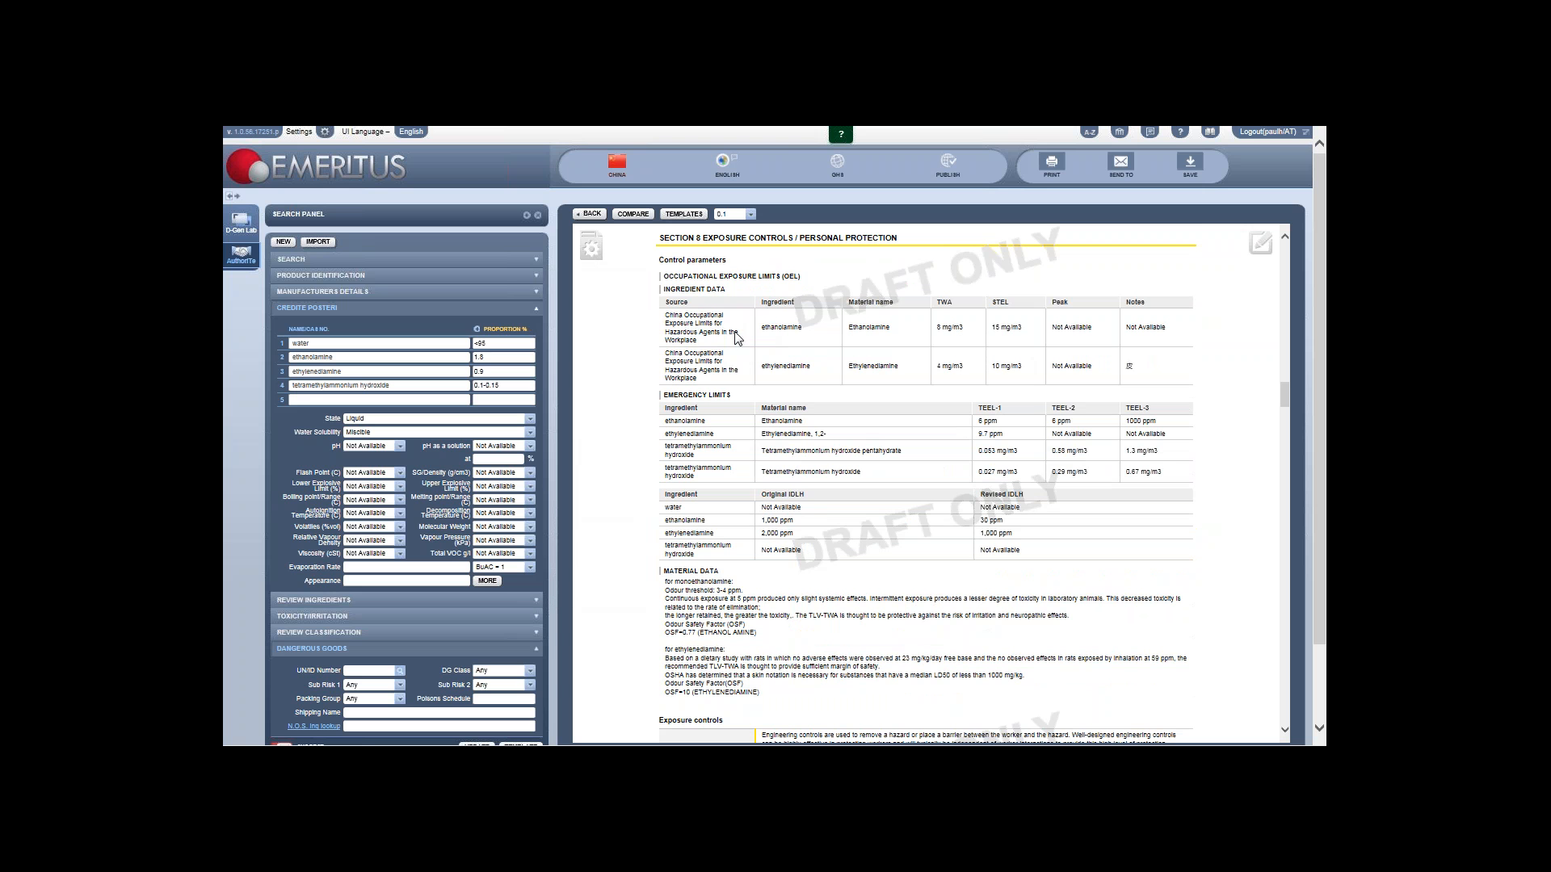
left_click(598, 252)
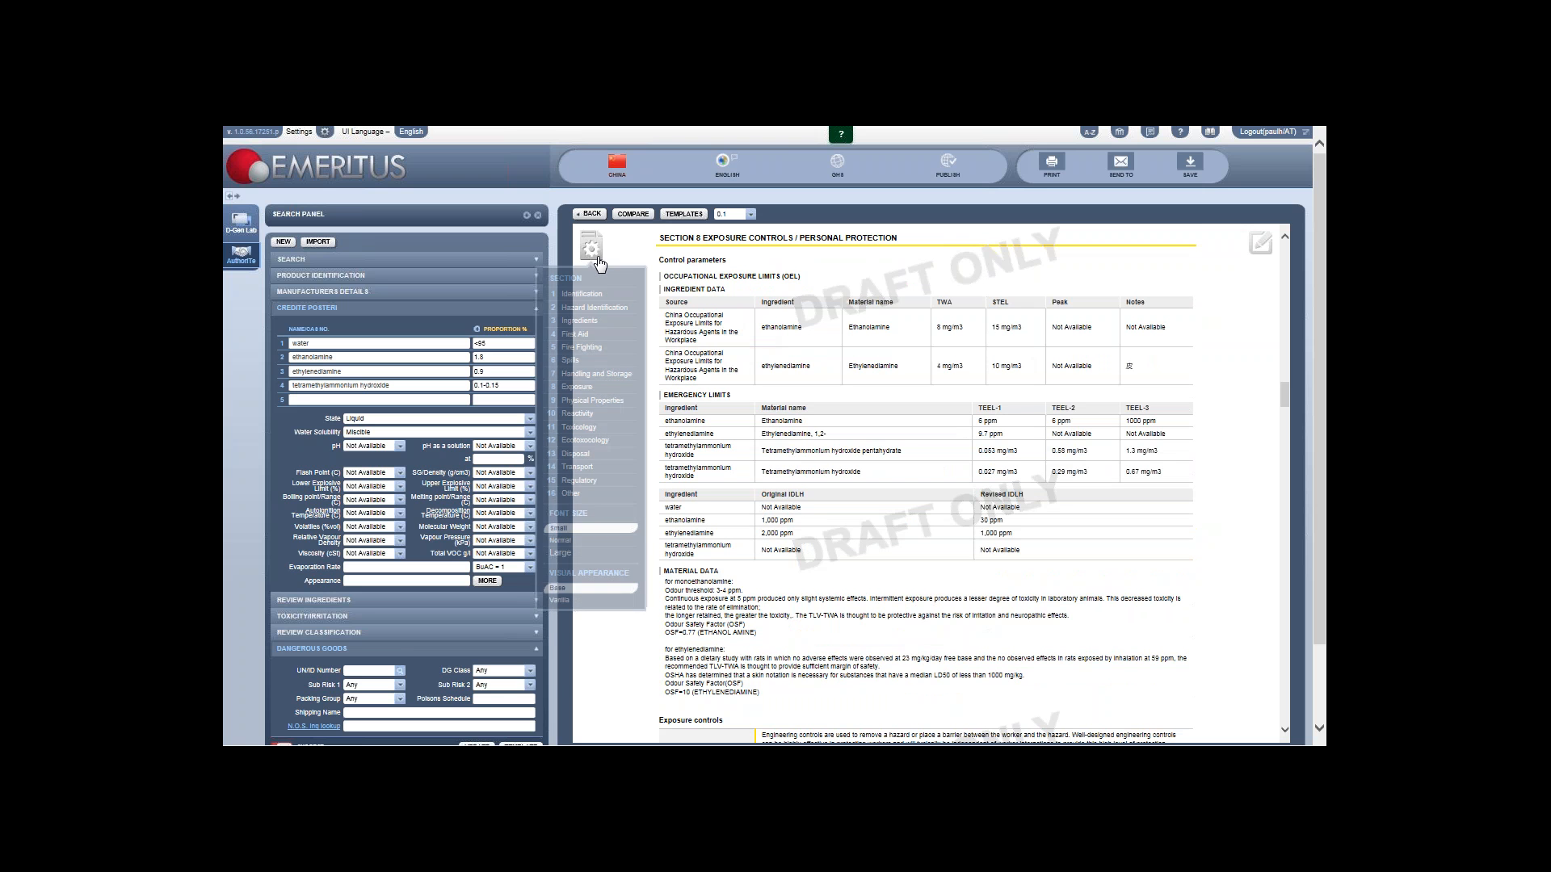
left_click(592, 485)
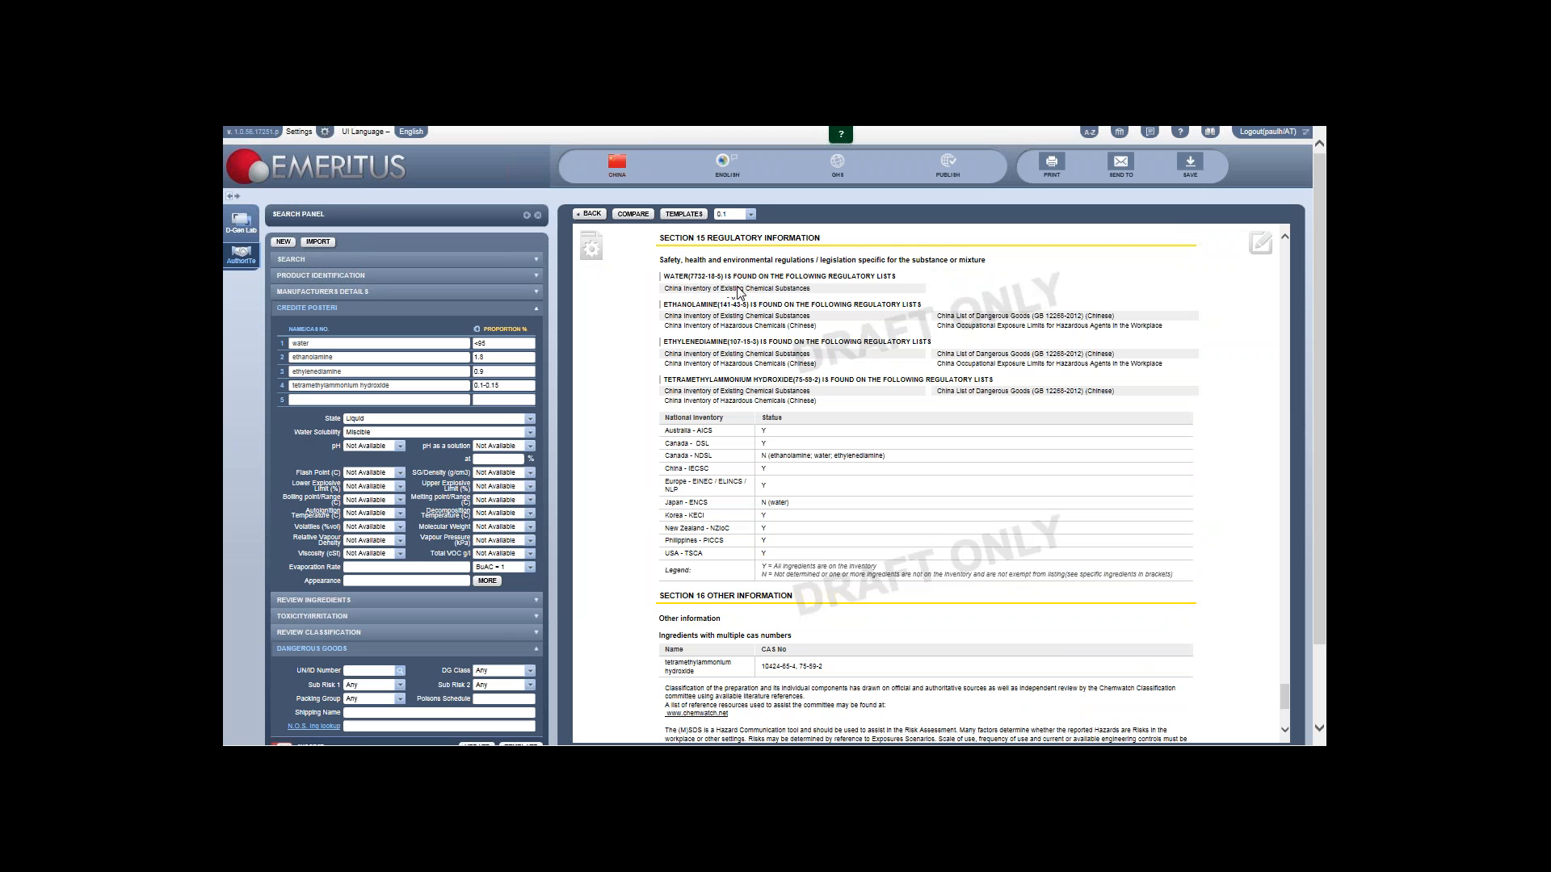
scroll(870, 456, "down", 3)
Step: Skim backwards from Section 15 through the transport, disposal, ecological and toxicological sections of the China data sheet
scroll(824, 460, "up", 10)
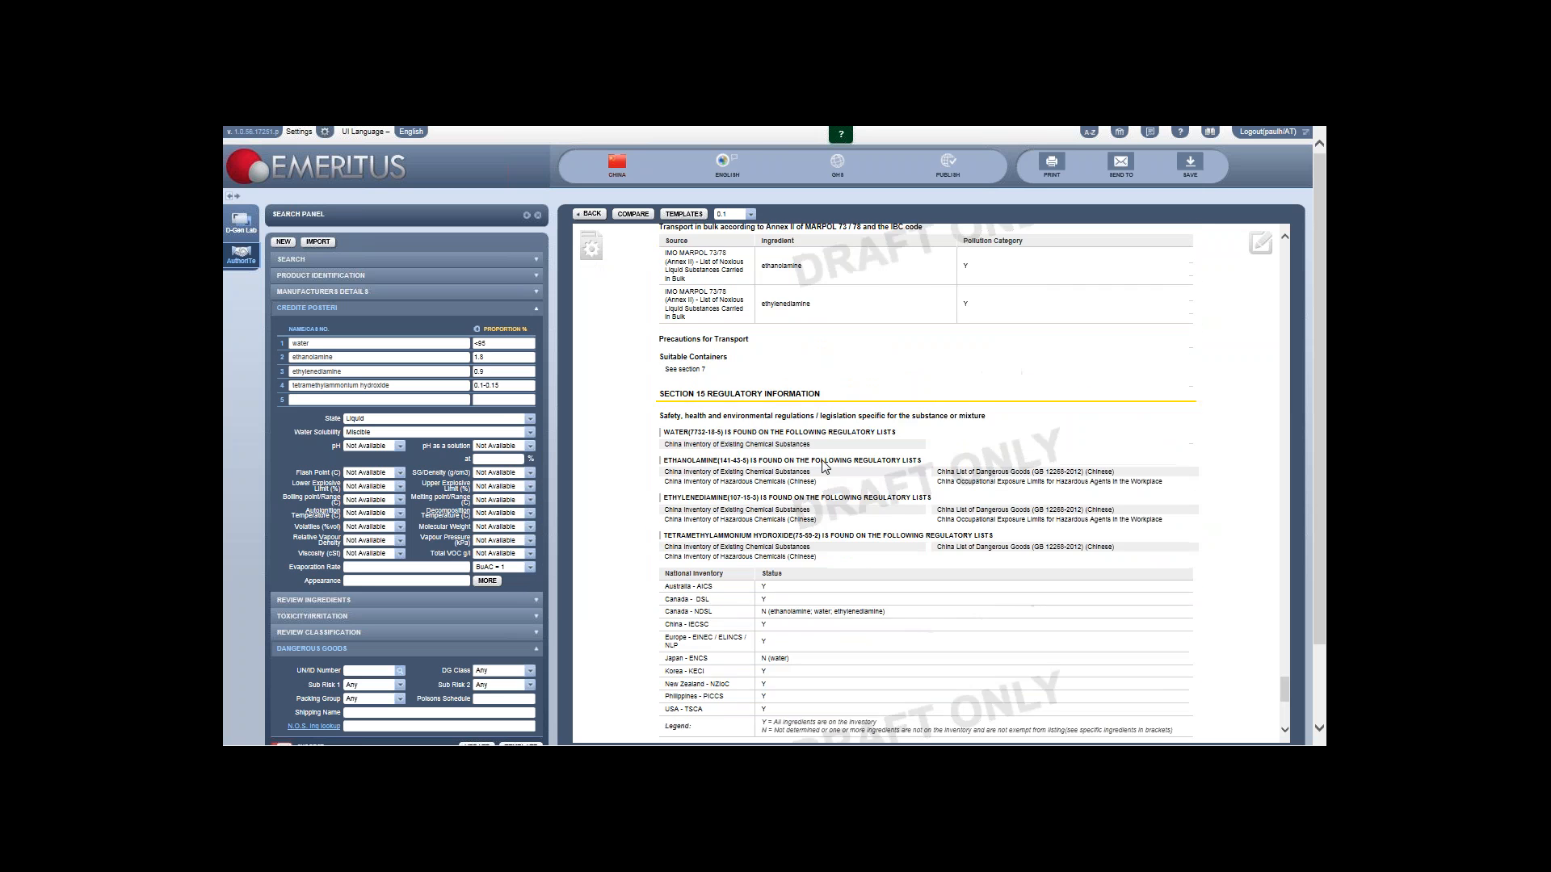
scroll(836, 457, "up", 2)
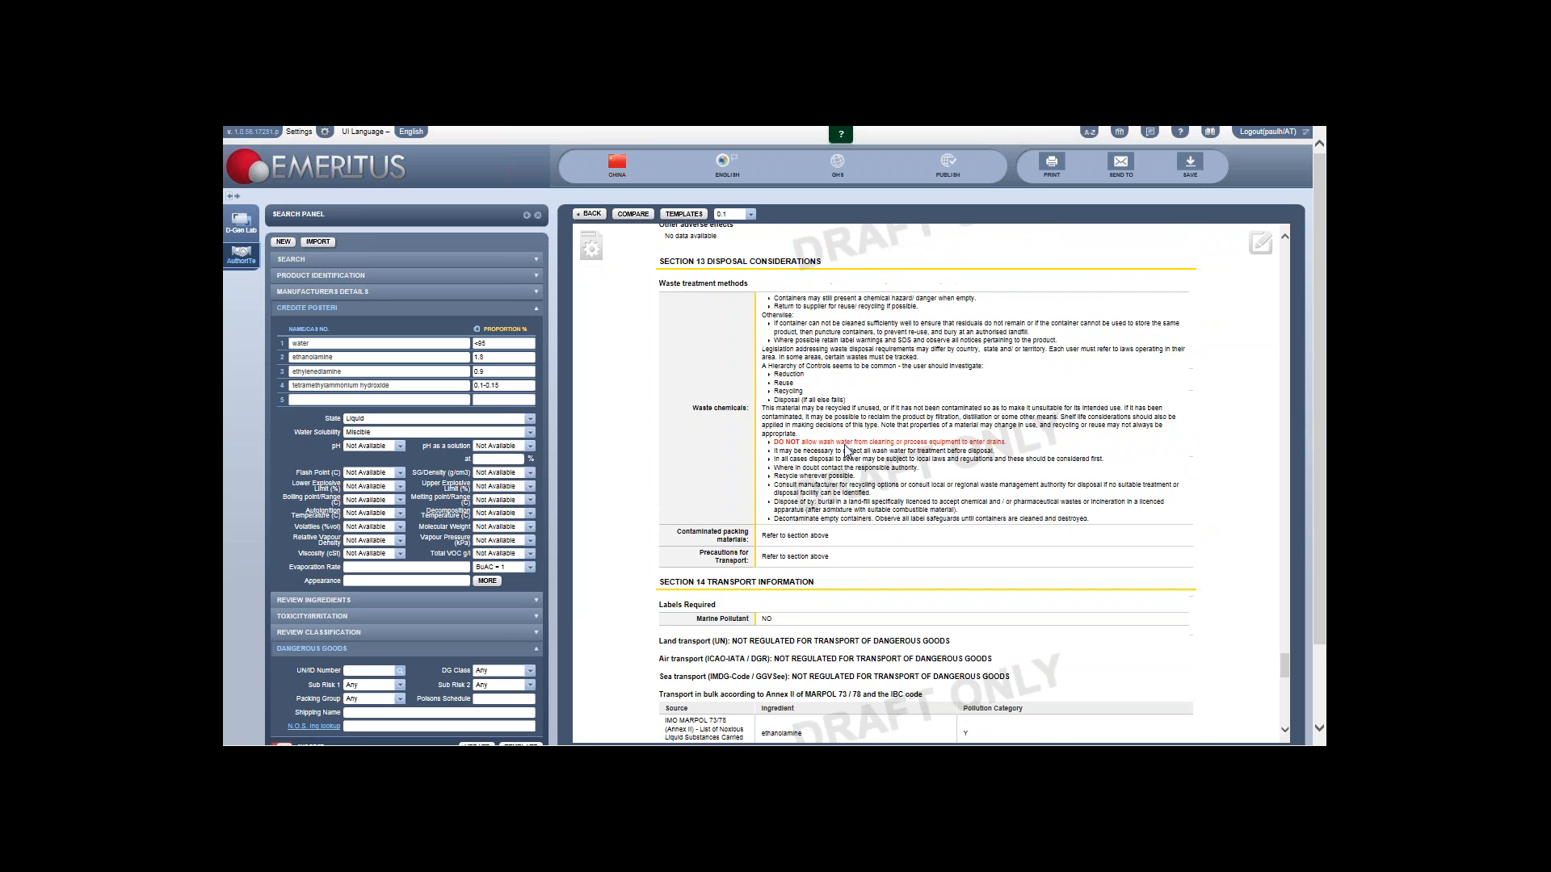
scroll(847, 450, "up", 10)
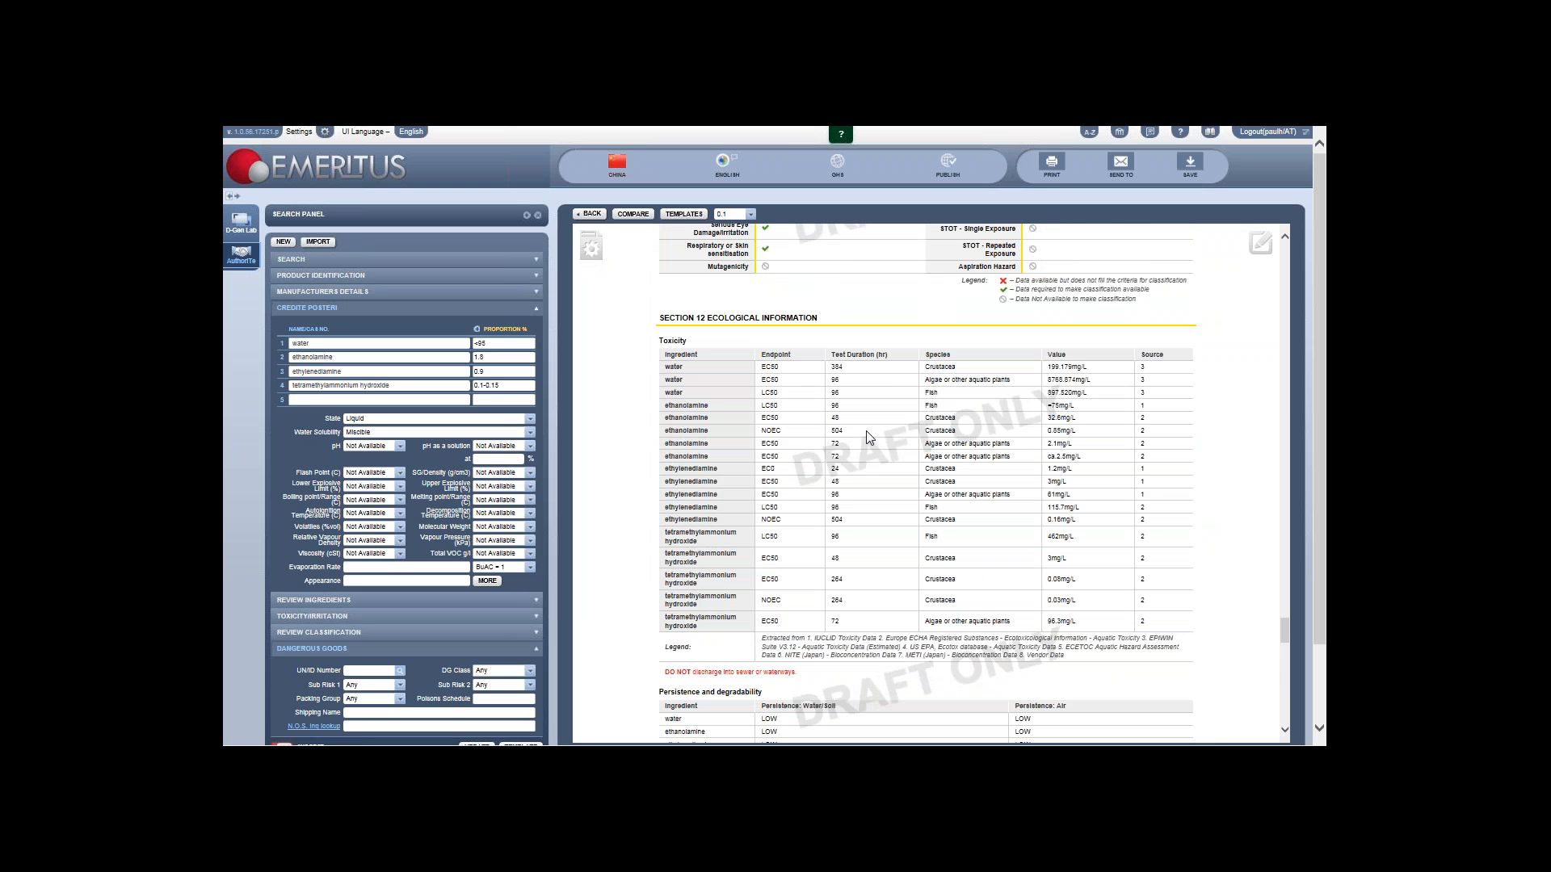
scroll(870, 437, "up", 8)
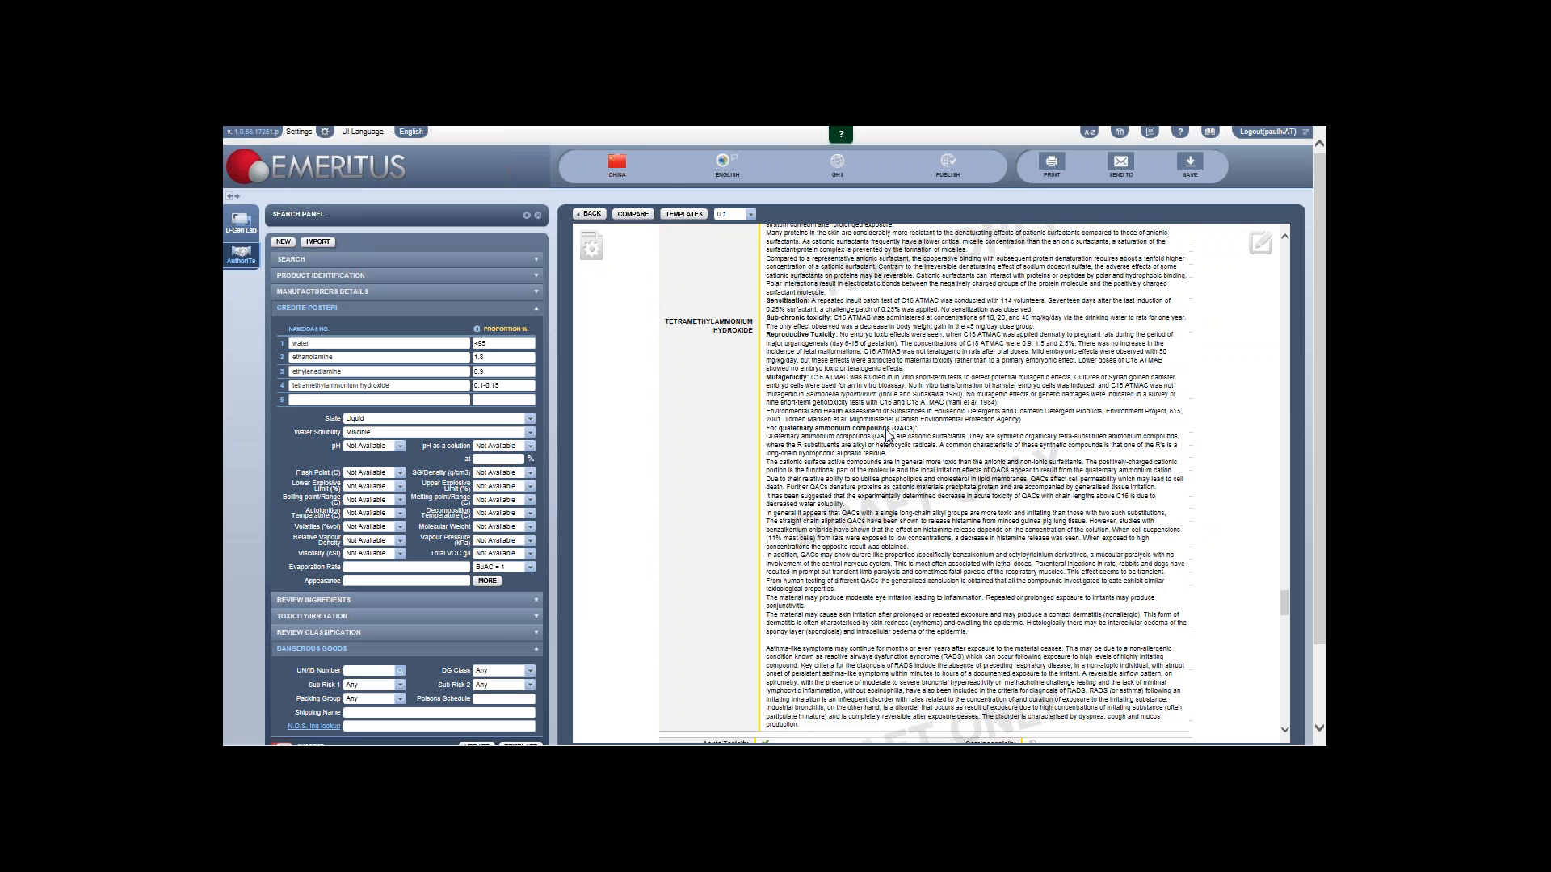
scroll(856, 420, "up", 5)
scroll(817, 406, "up", 3)
Step: Change the data sheet's country from China to United Kingdom
left_click(617, 166)
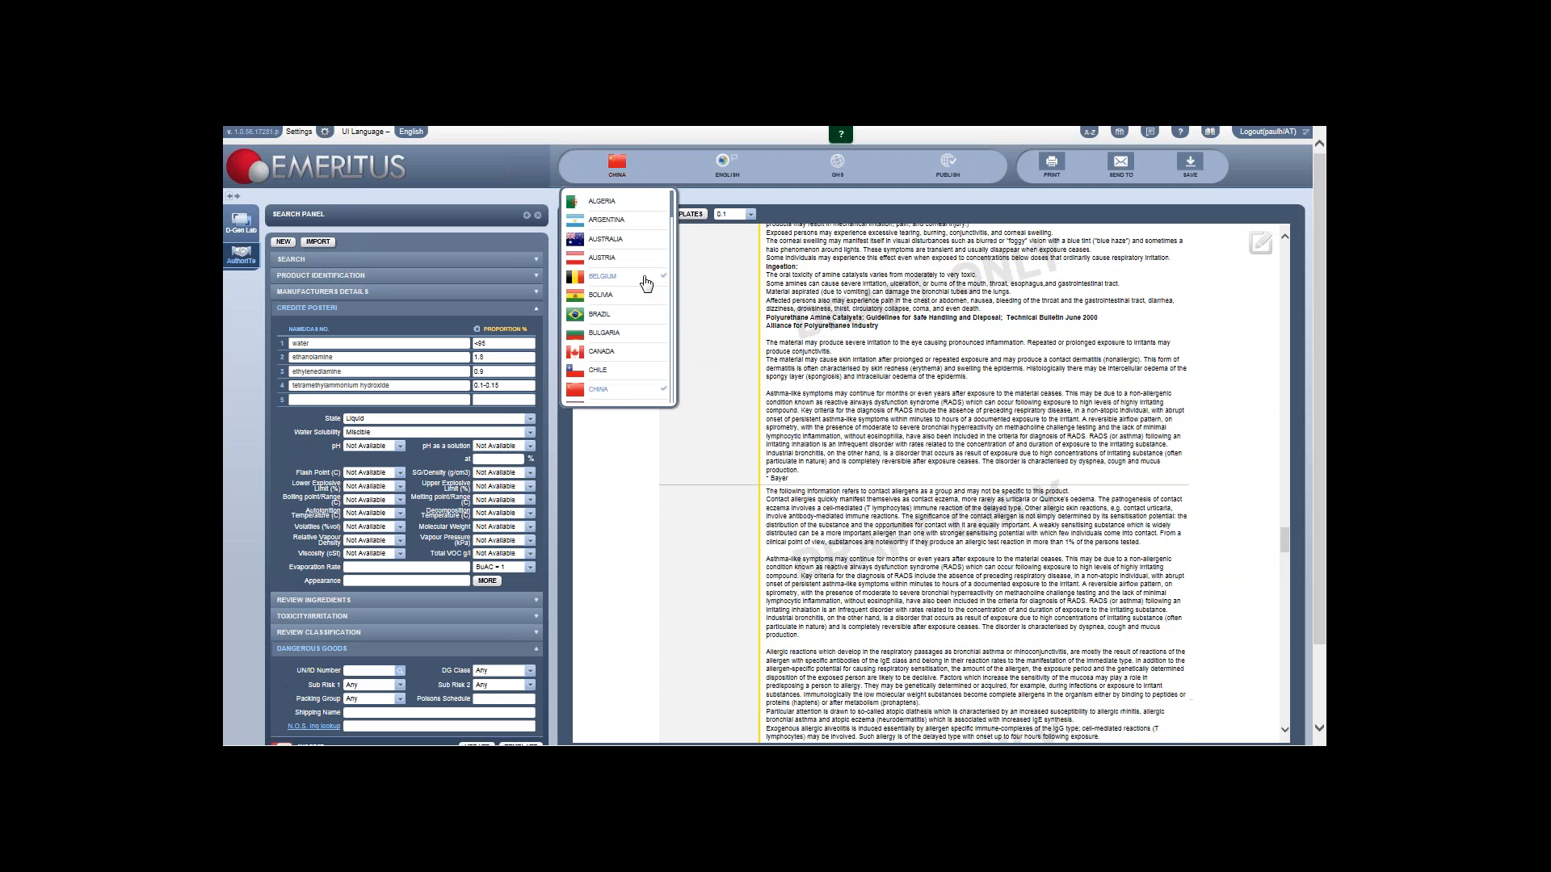
scroll(660, 289, "down", 5)
scroll(660, 289, "down", 15)
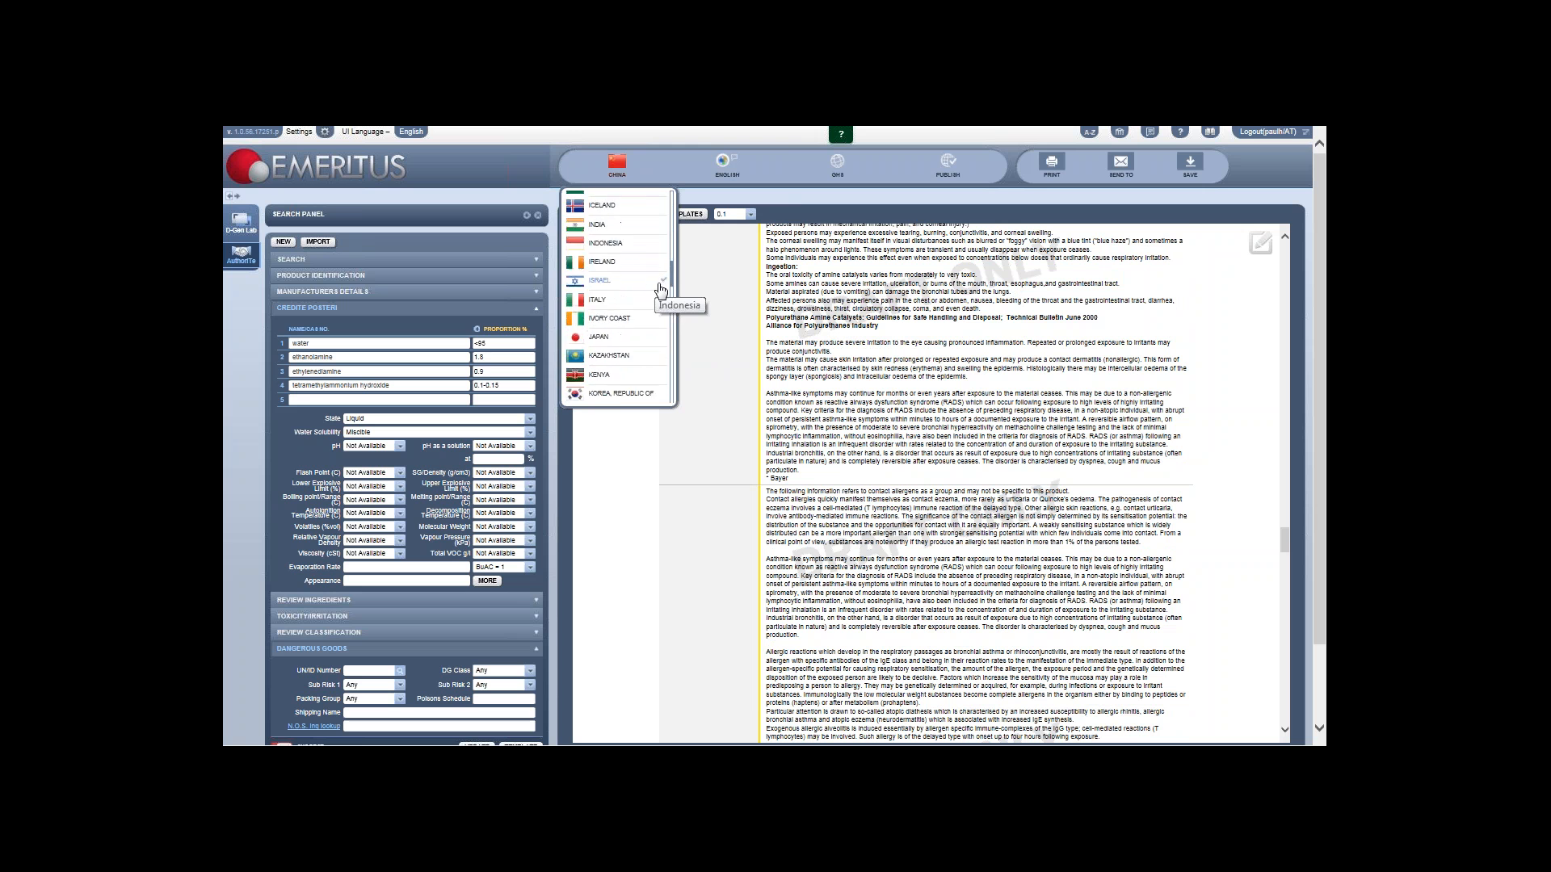
scroll(646, 295, "down", 10)
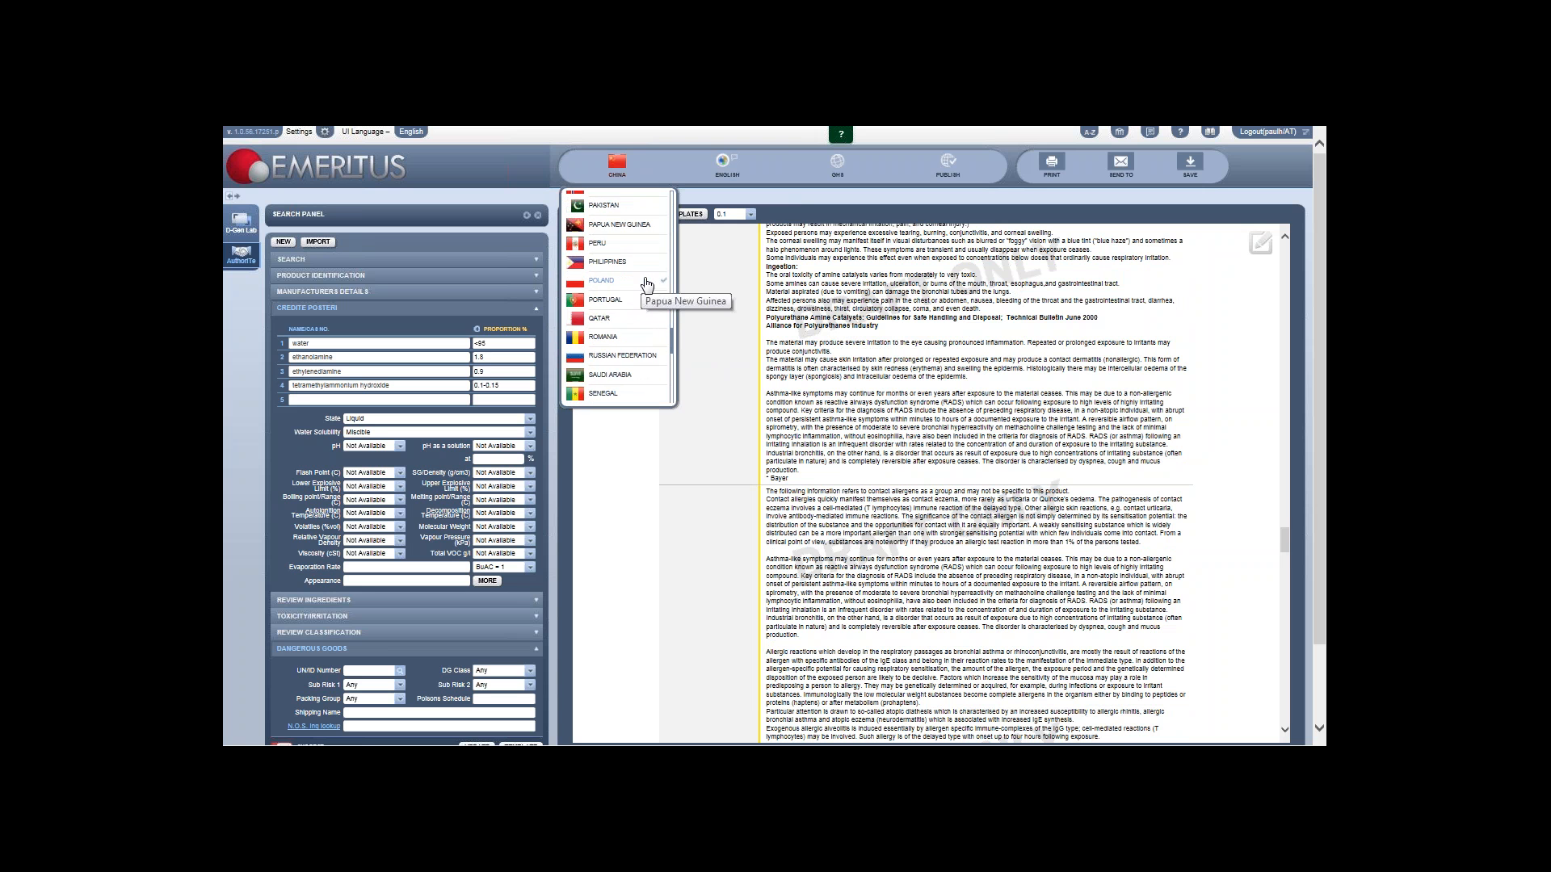
scroll(640, 307, "down", 8)
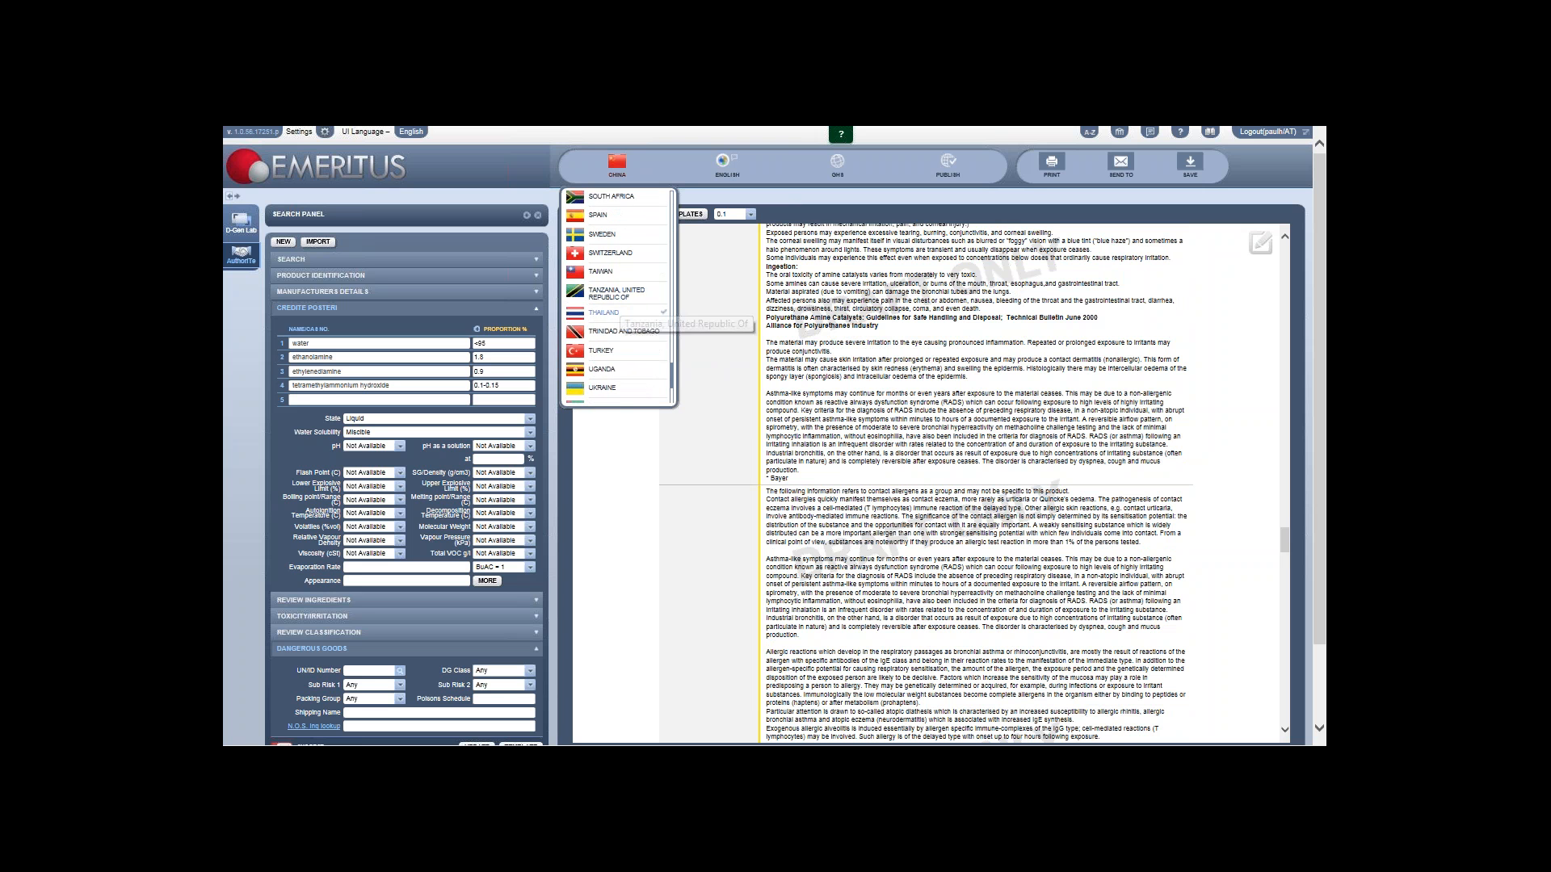
scroll(616, 323, "down", 4)
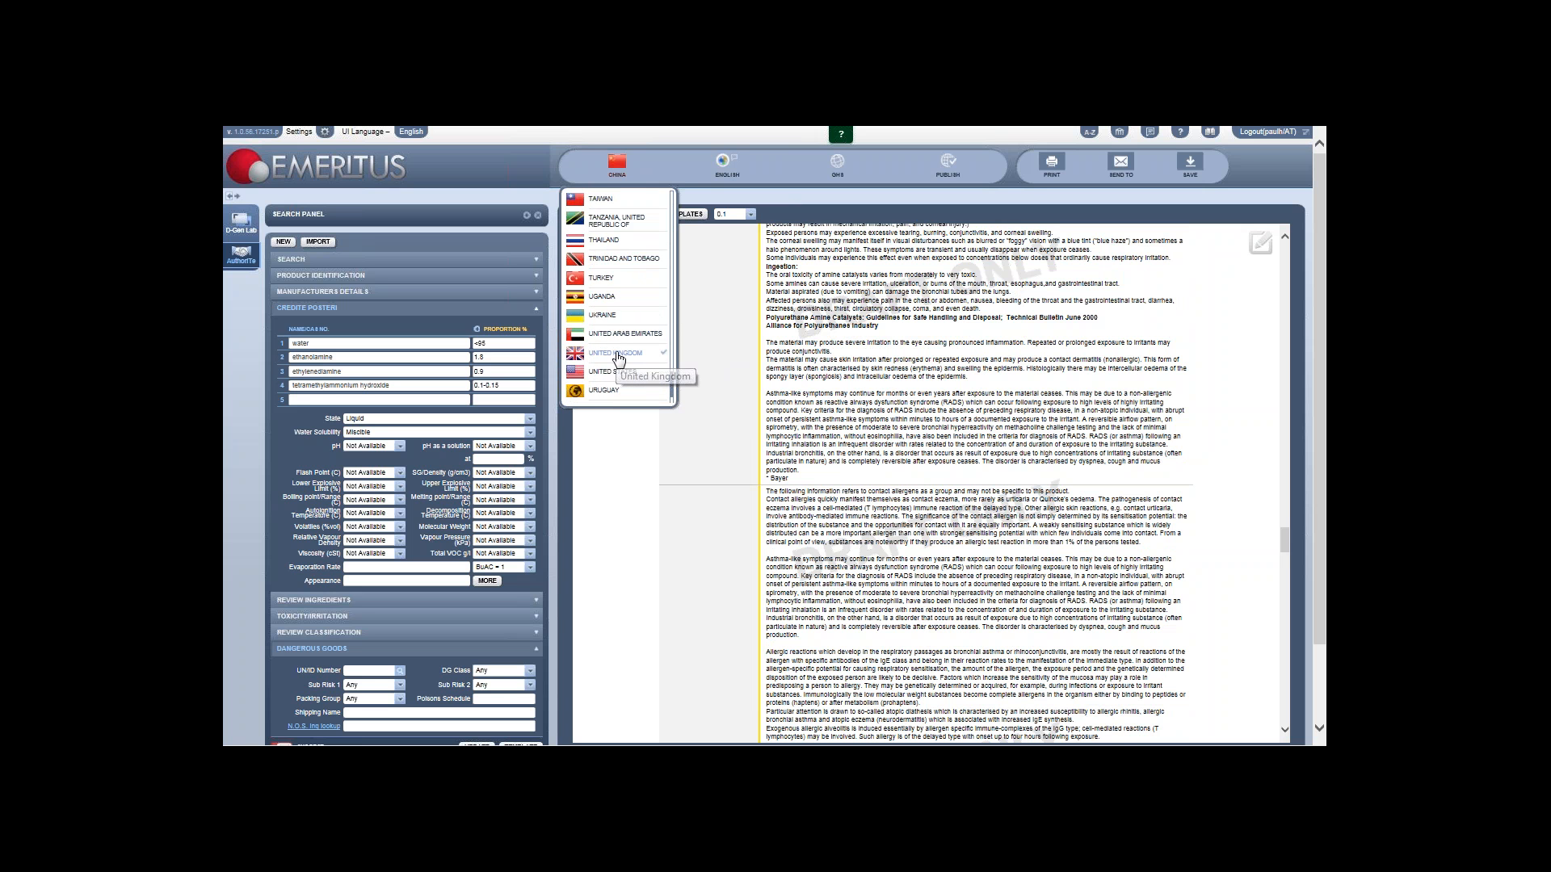
left_click(618, 356)
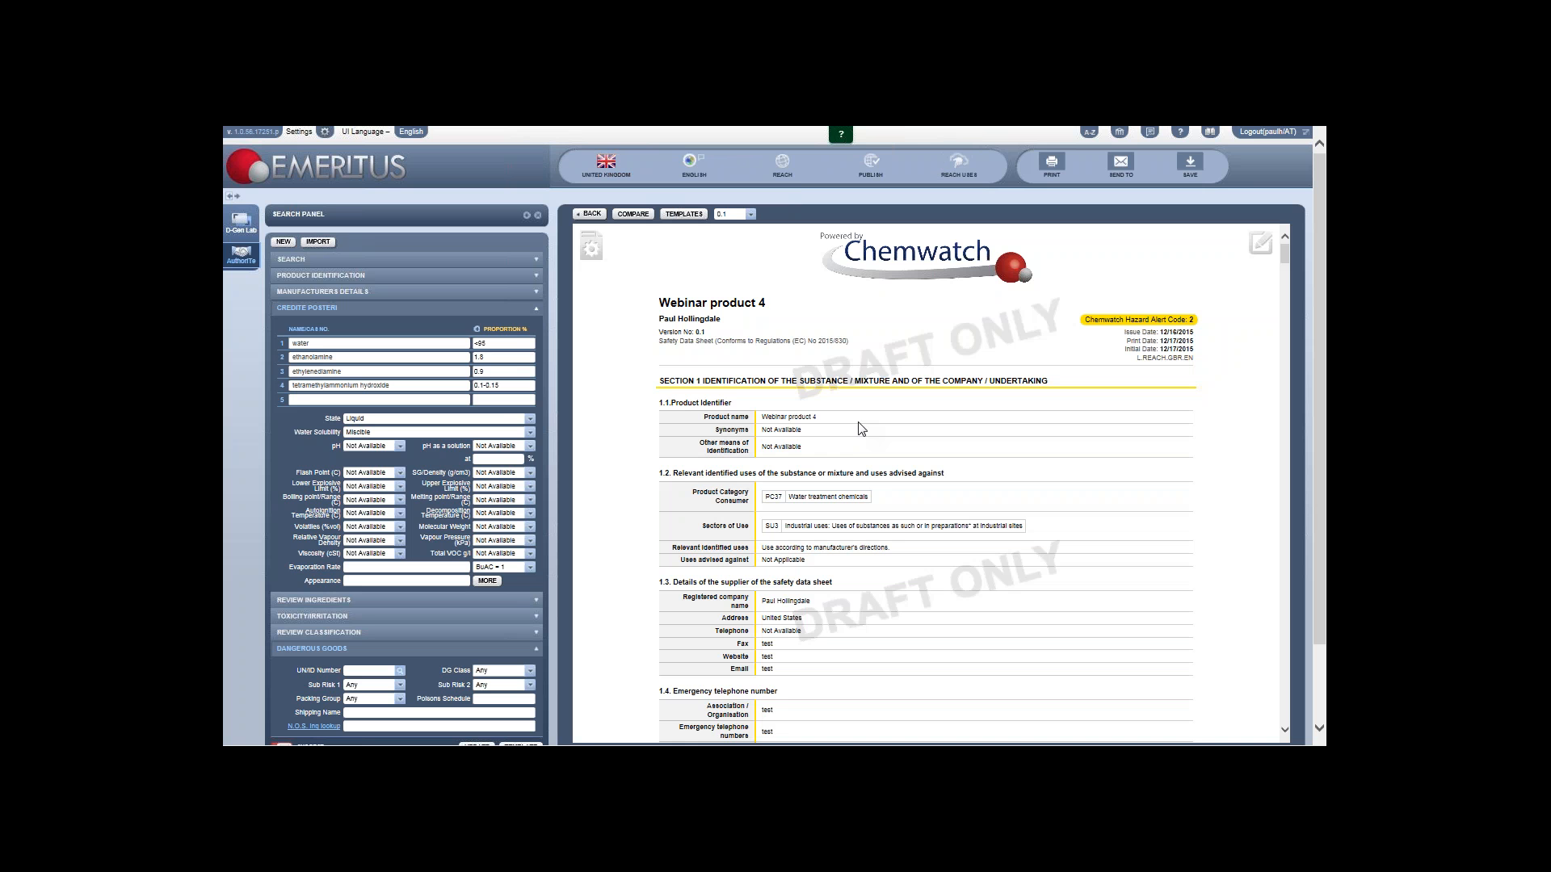
Step: Read the product identifier, relevant identified uses, supplier details and emergency contacts in Section 1 of the United Kingdom data sheet
scroll(859, 428, "down", 5)
scroll(837, 437, "up", 2)
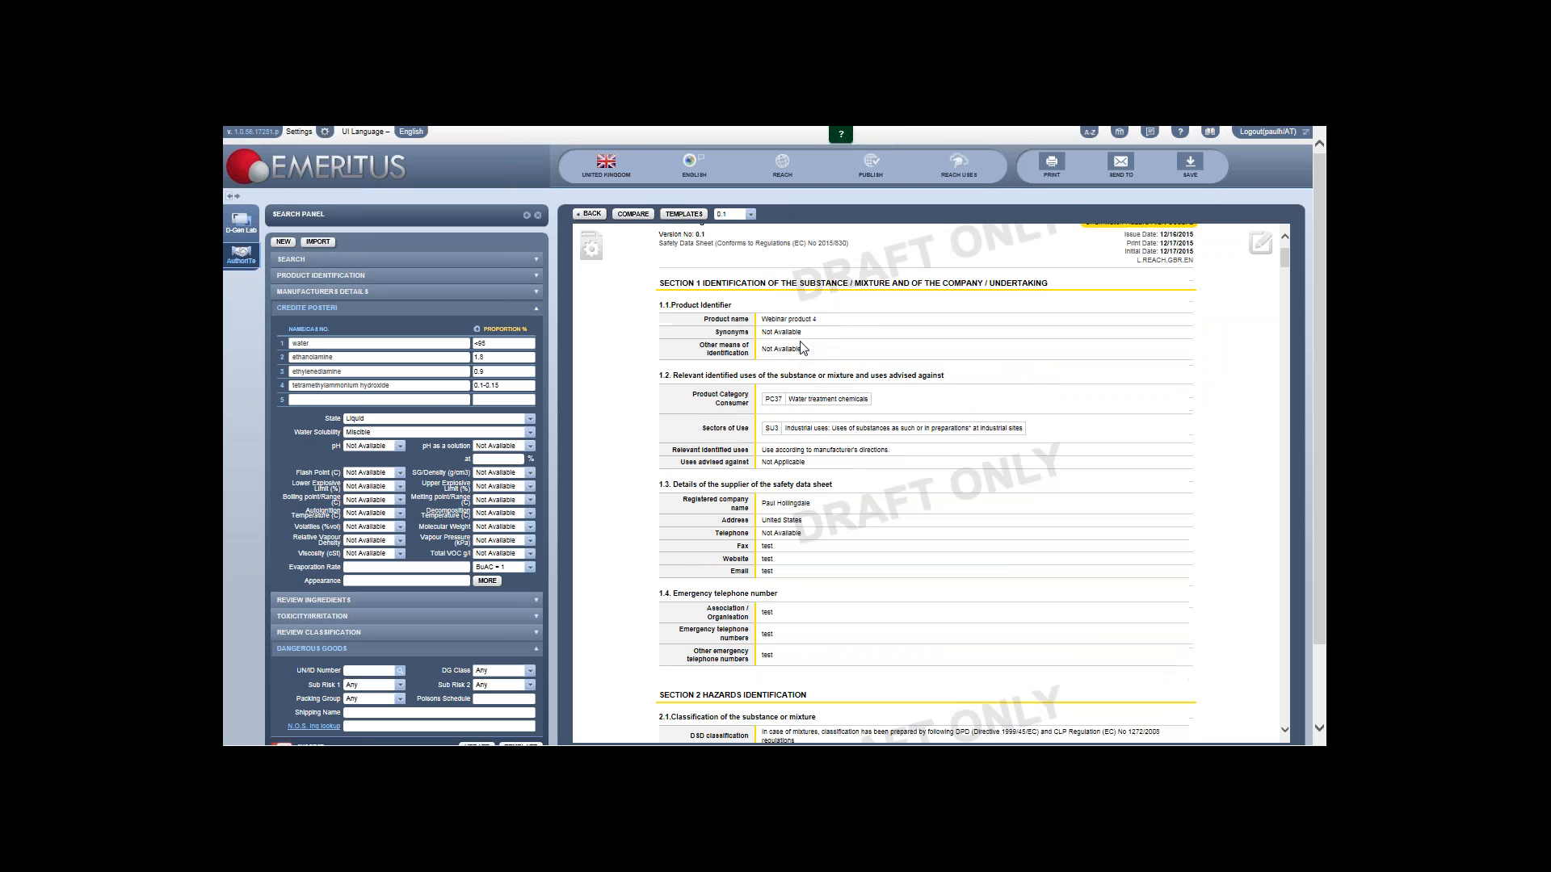
scroll(795, 368, "down", 4)
scroll(832, 382, "down", 5)
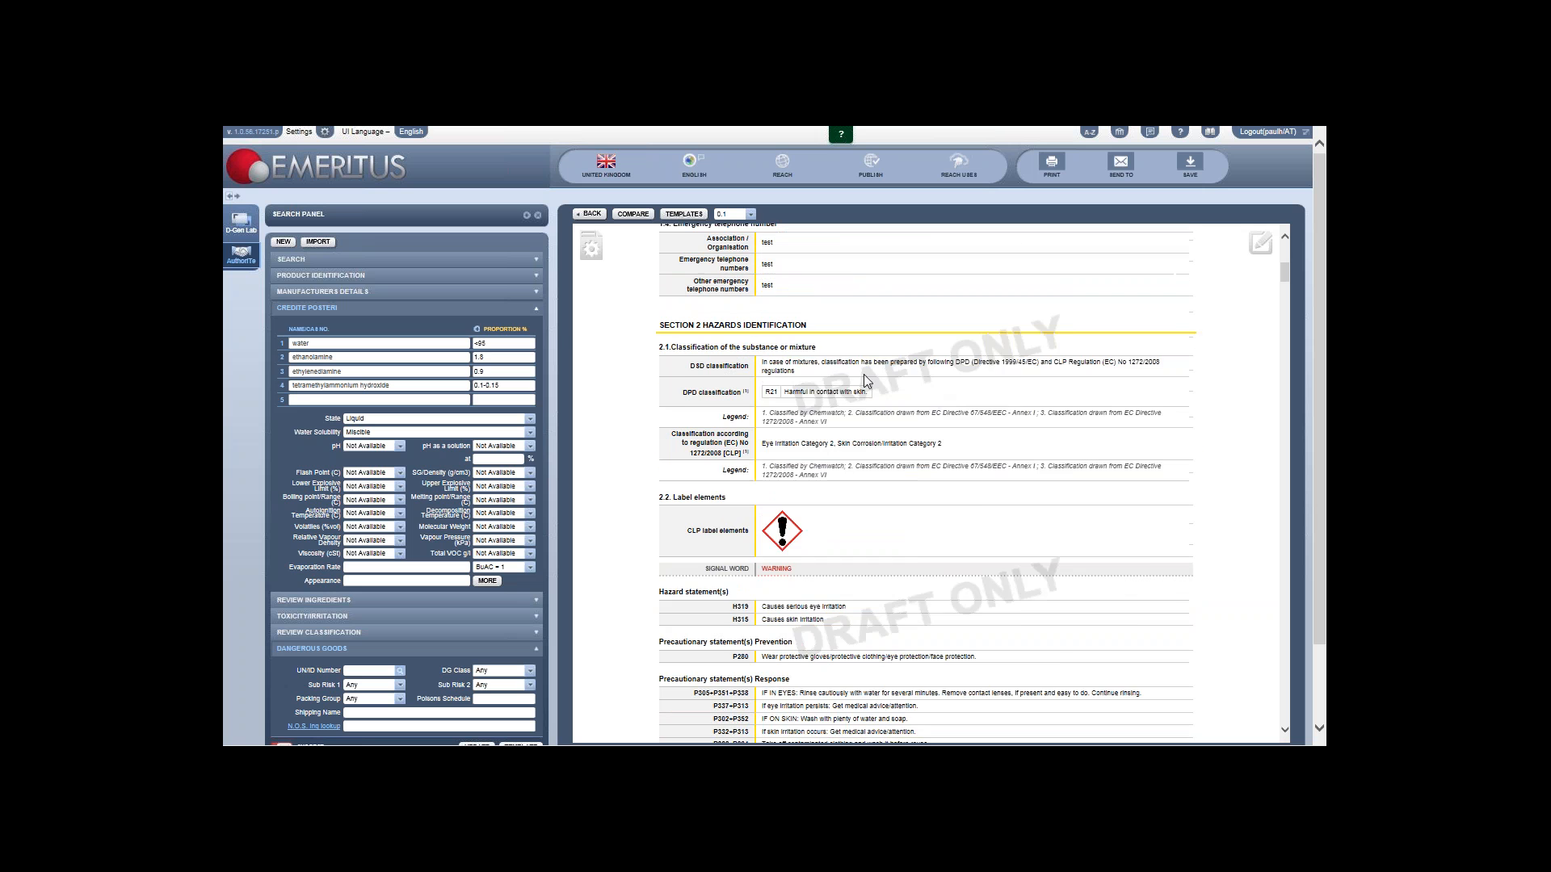
Step: Examine the DPD and CLP classifications, label elements and precautionary statements in Section 2 of the United Kingdom data sheet
scroll(856, 373, "down", 1)
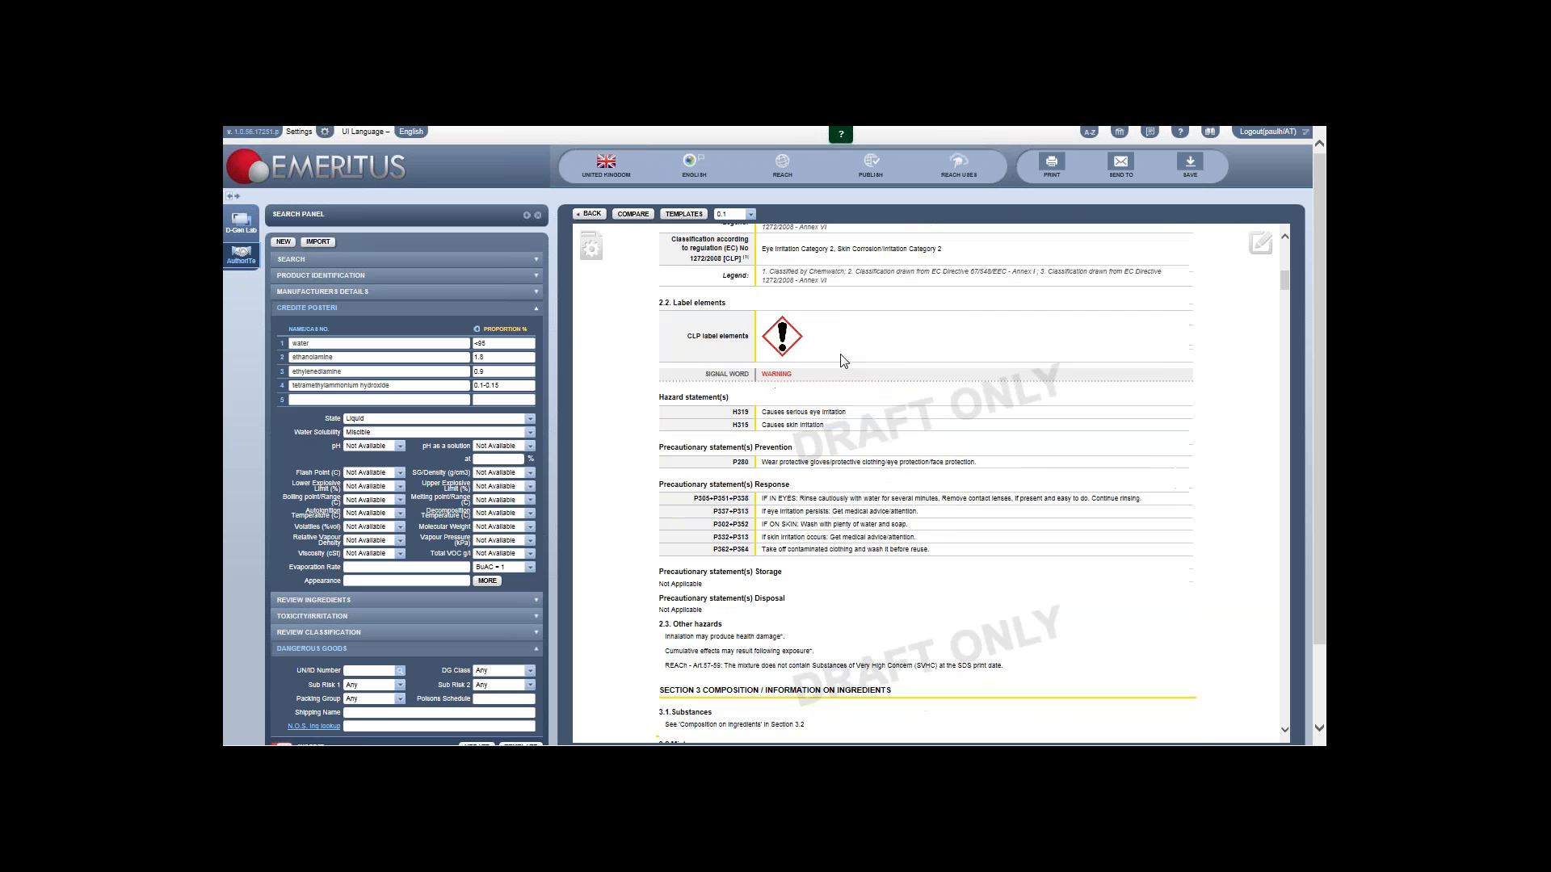
scroll(807, 365, "up", 1)
scroll(806, 394, "up", 1)
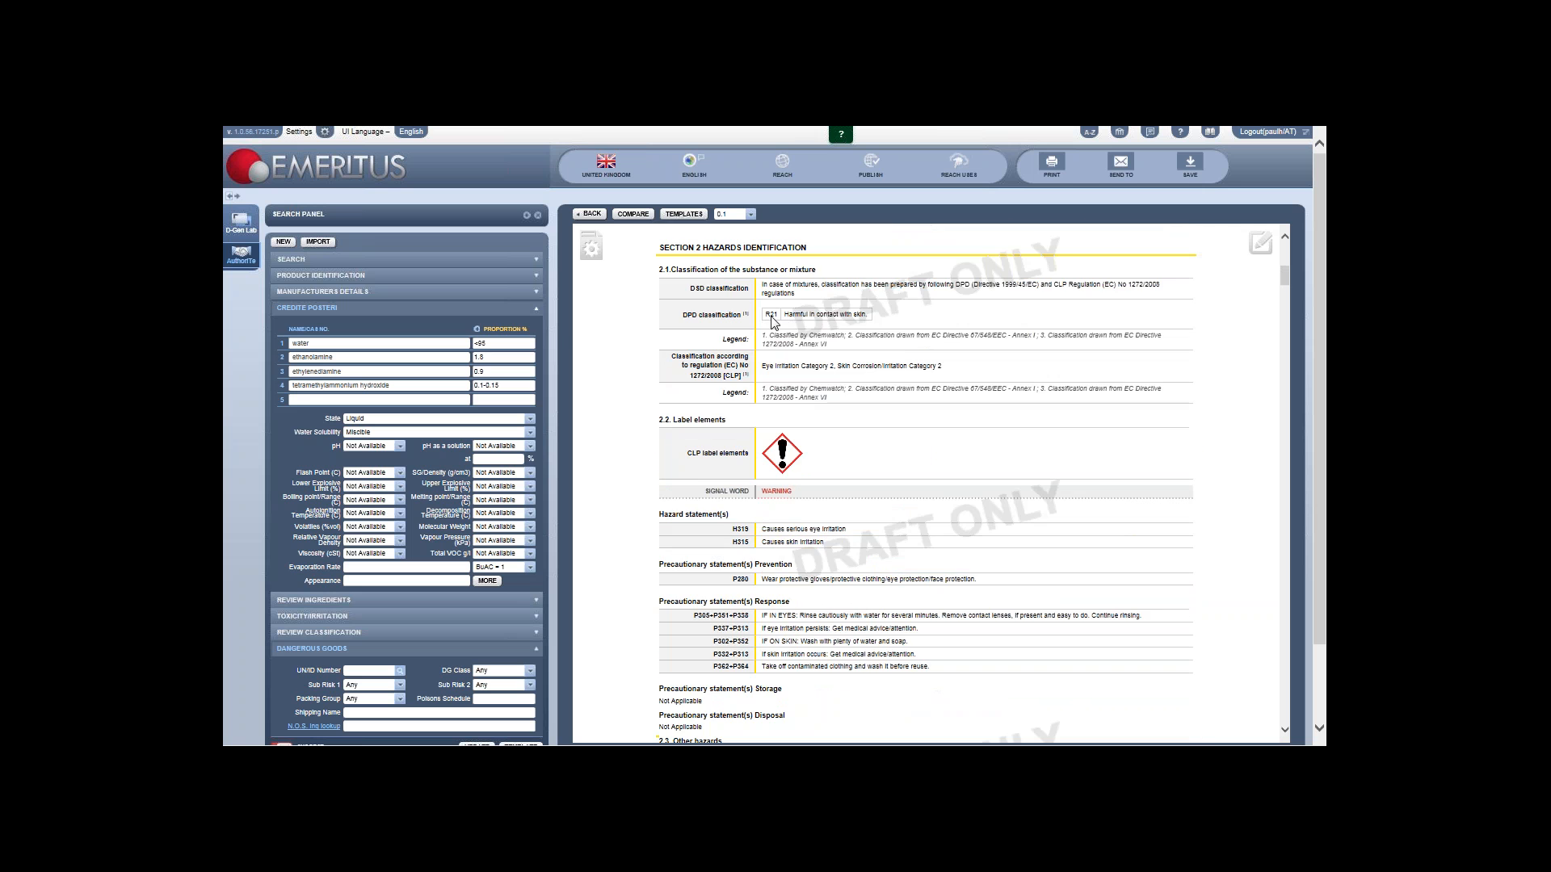
scroll(808, 392, "down", 2)
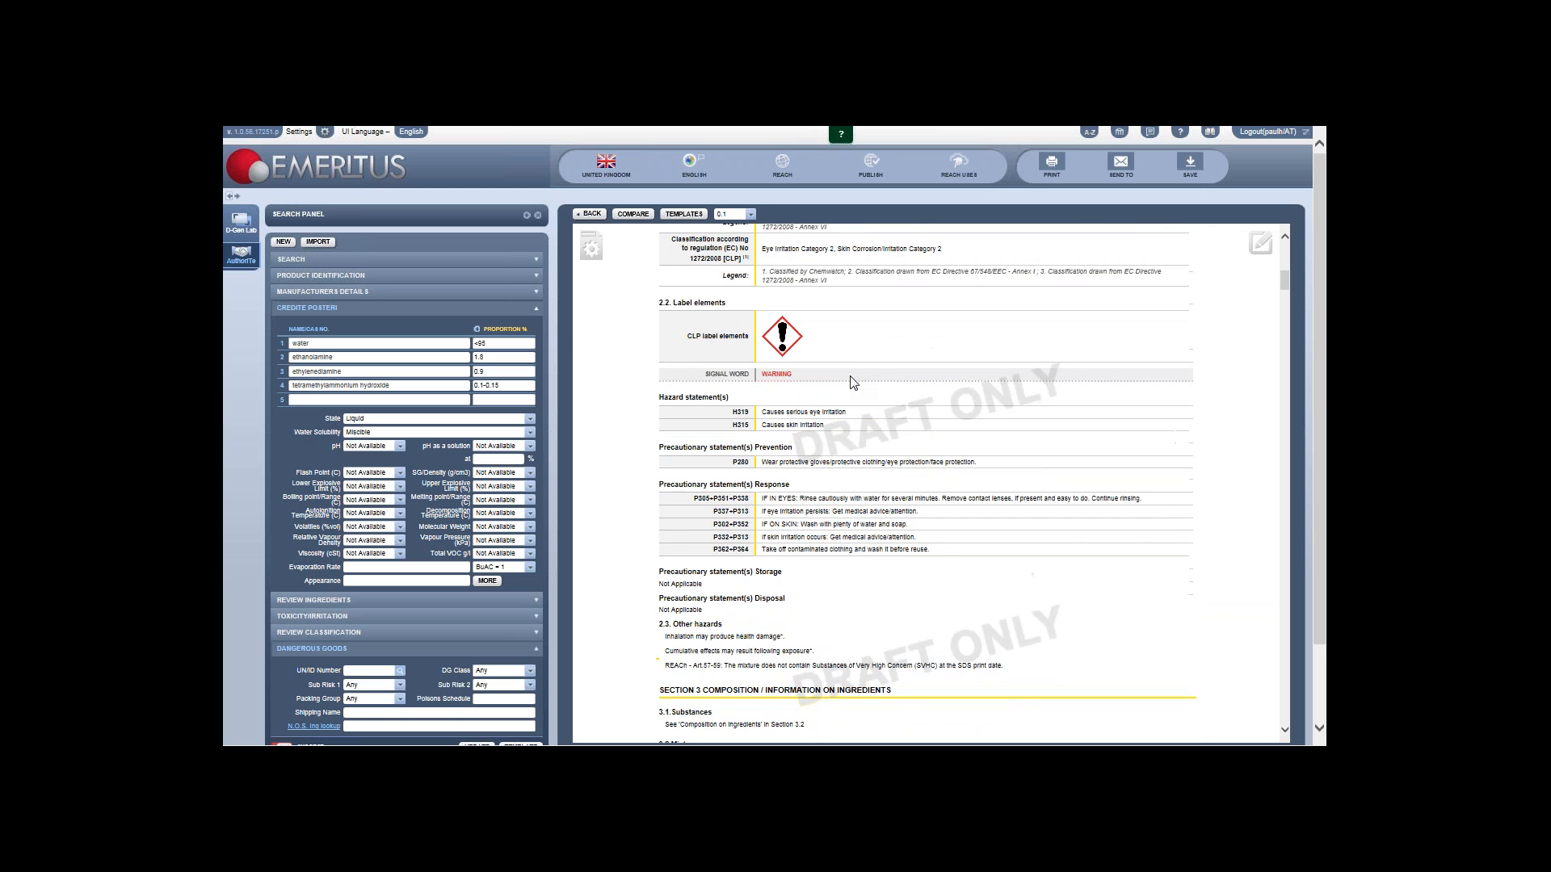
scroll(840, 383, "up", 2)
scroll(828, 388, "up", 1)
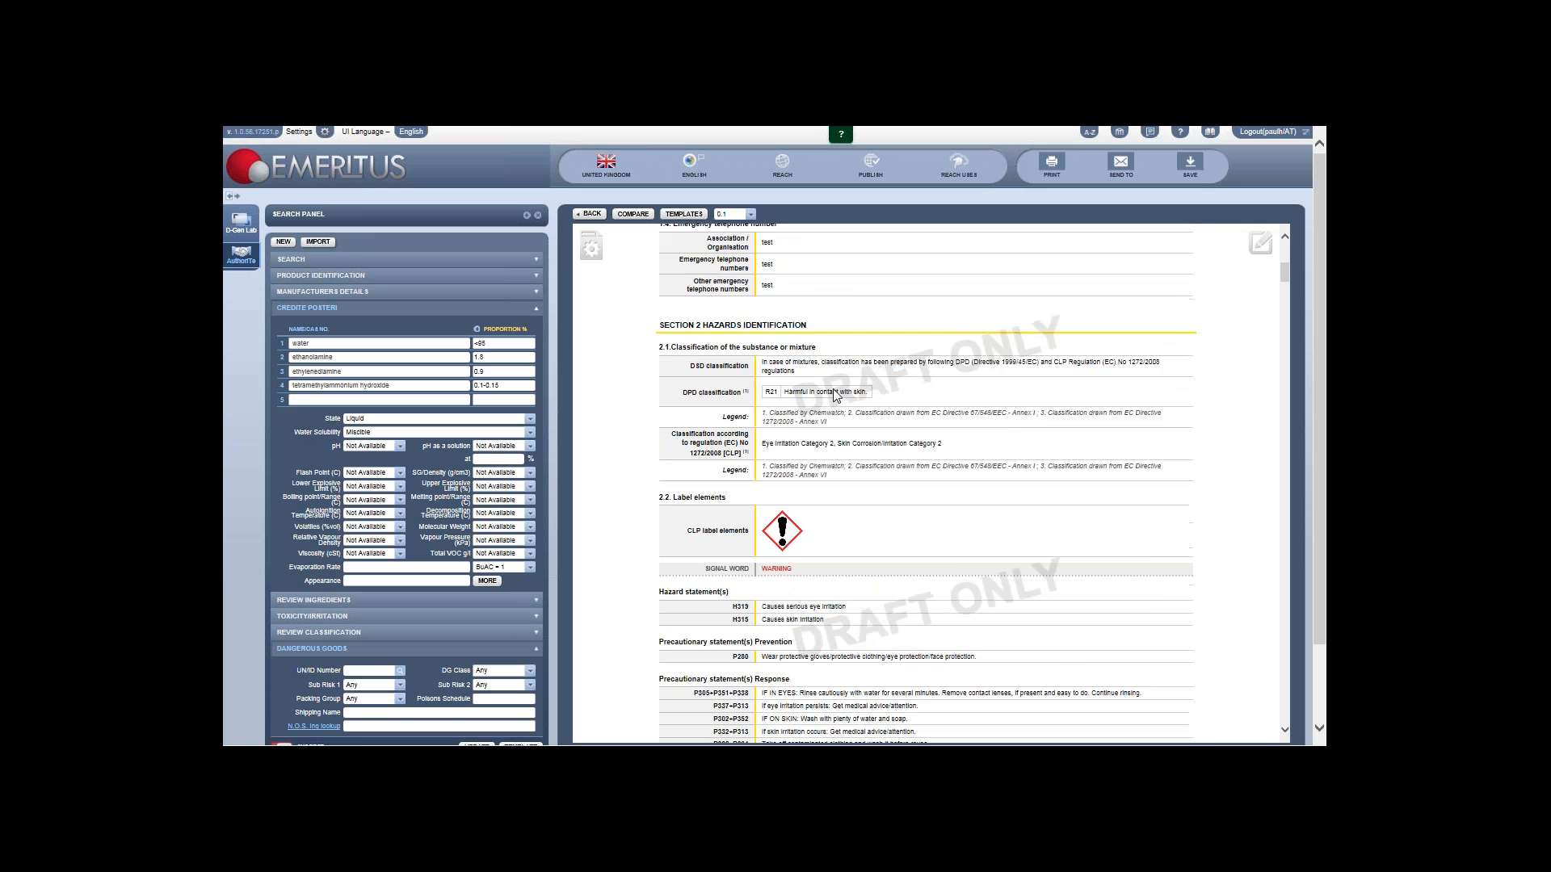
scroll(840, 393, "down", 1)
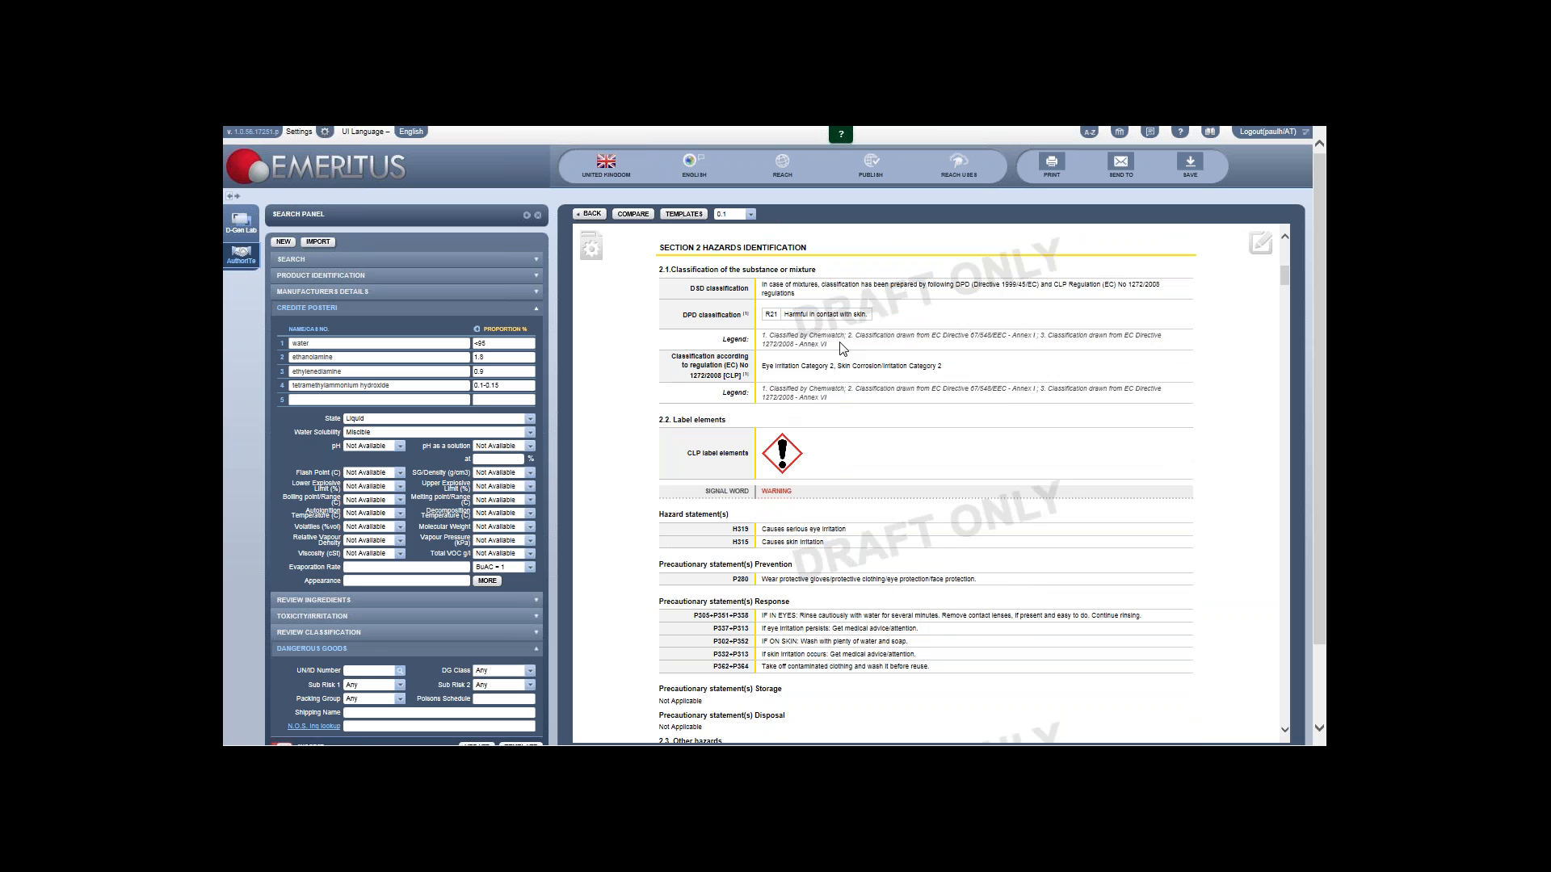
scroll(795, 346, "down", 1)
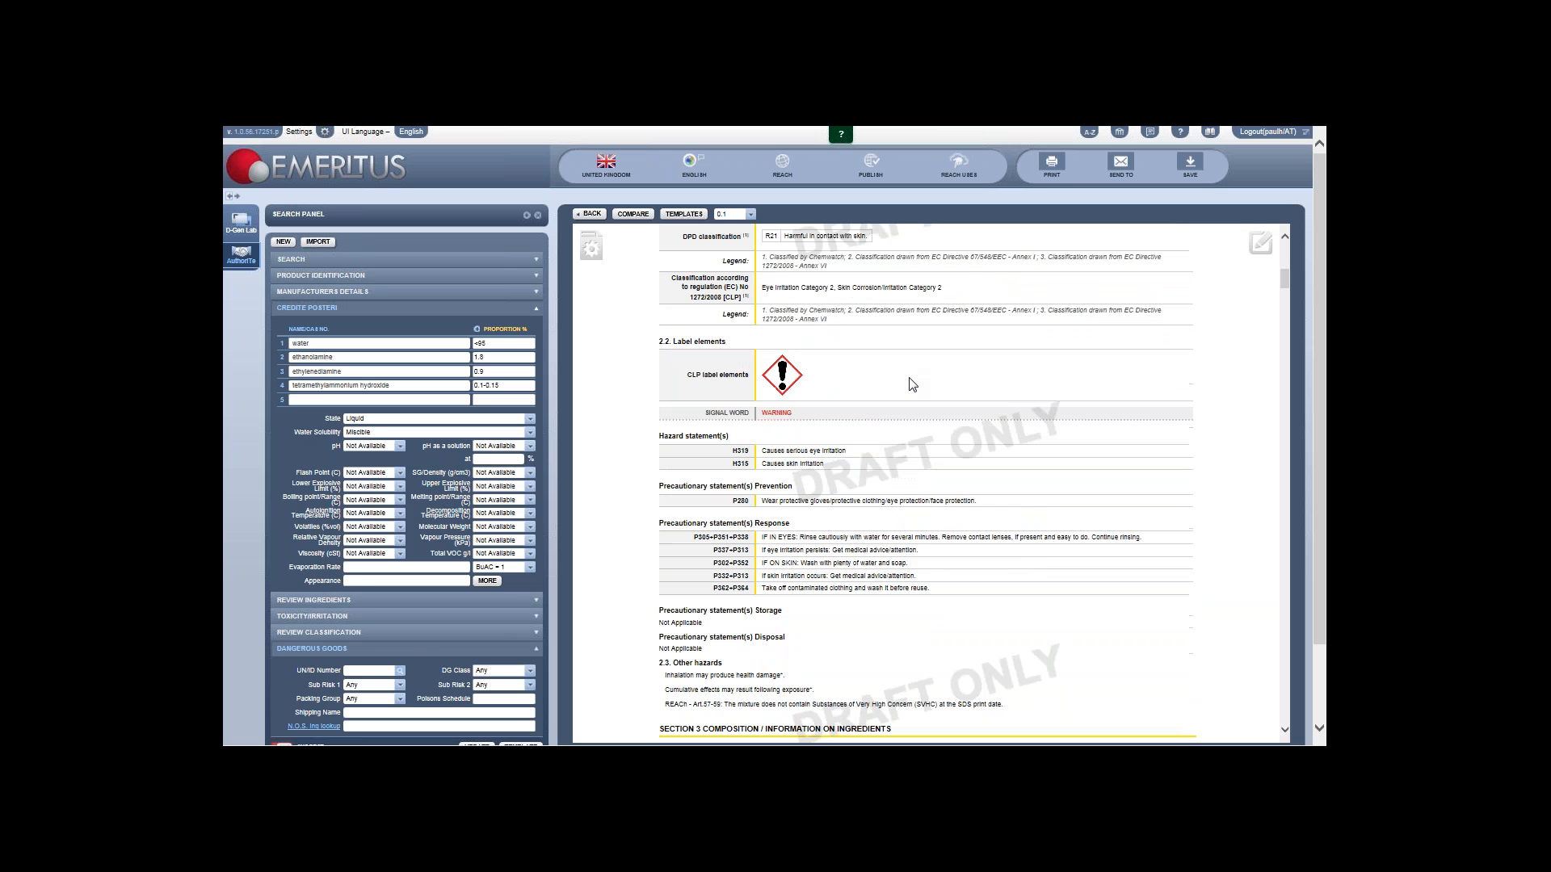
scroll(916, 380, "down", 2)
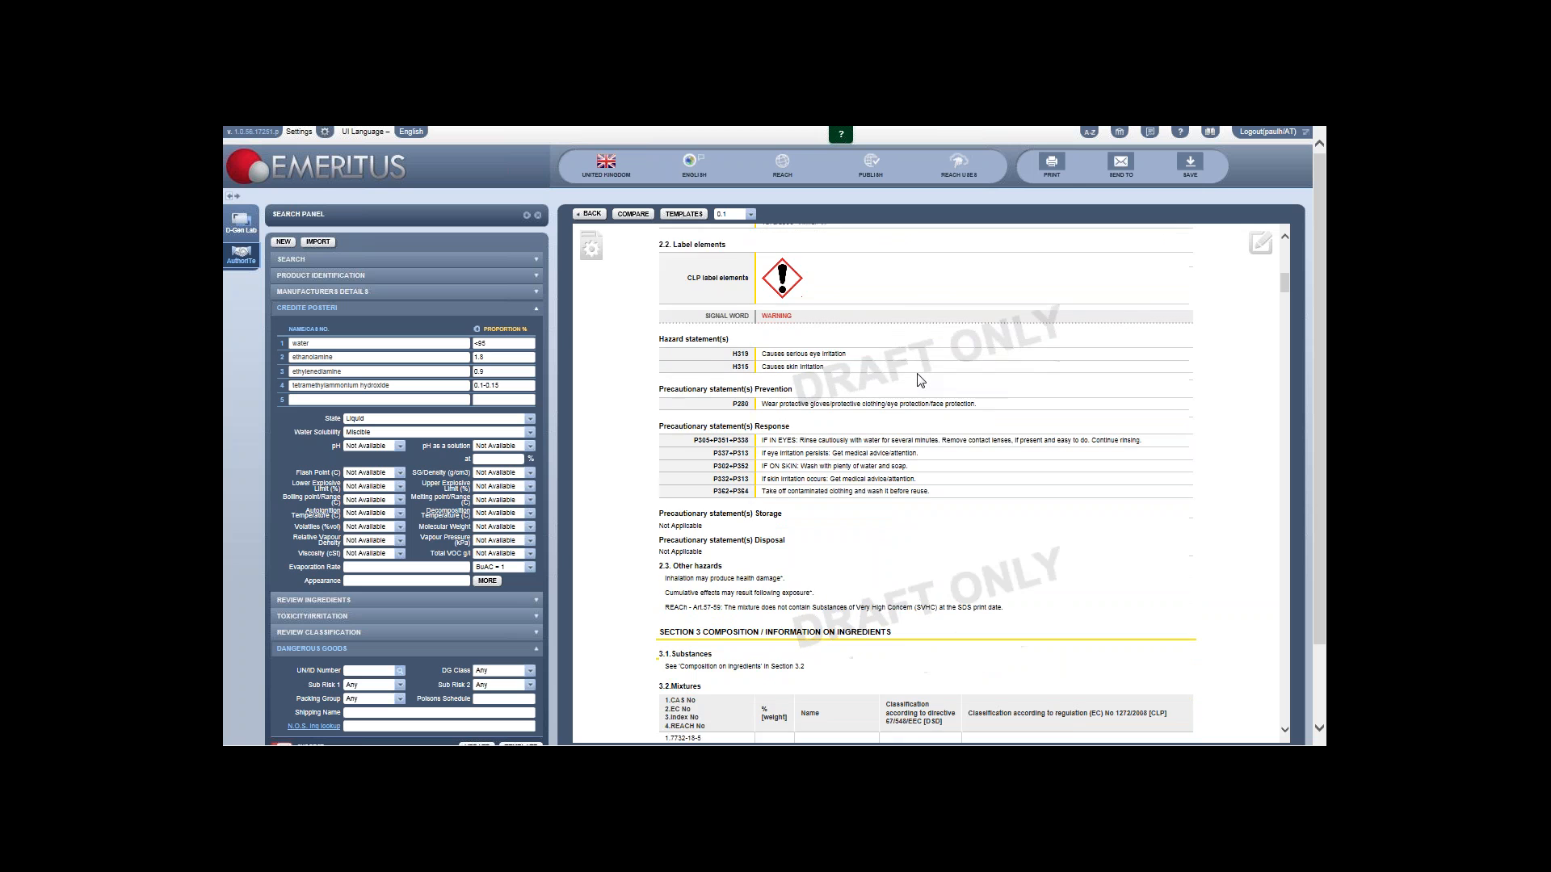
scroll(917, 374, "up", 1)
left_click_drag(1286, 282, 1286, 283)
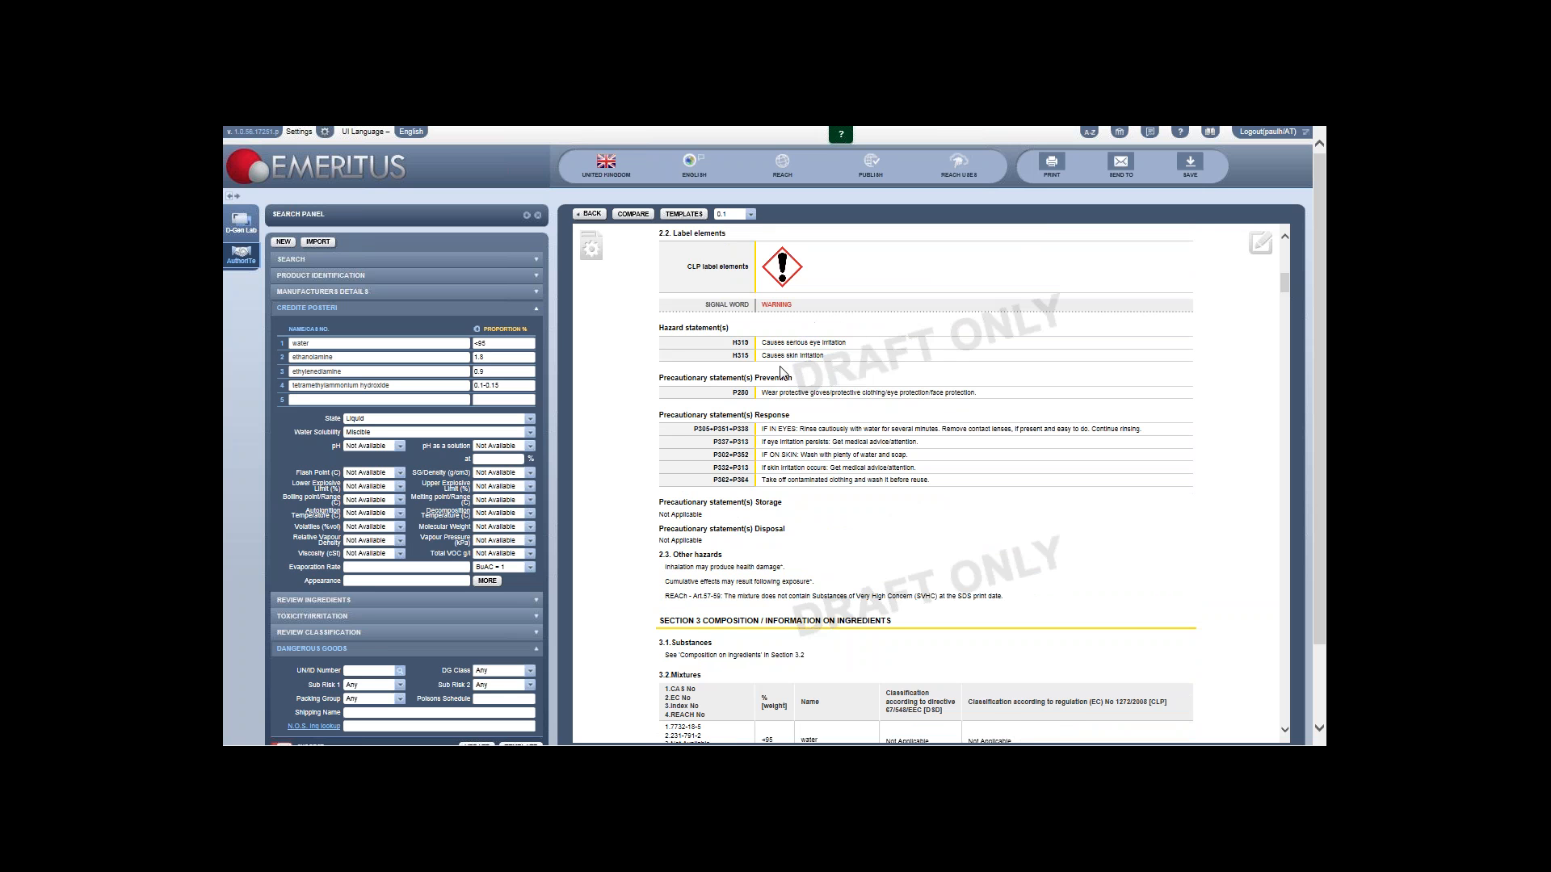
Step: Compare the DPD risk phrase in Section 2.1 with the CLP signal word and hazard statements in Section 2.2
scroll(840, 375, "up", 3)
scroll(841, 377, "up", 1)
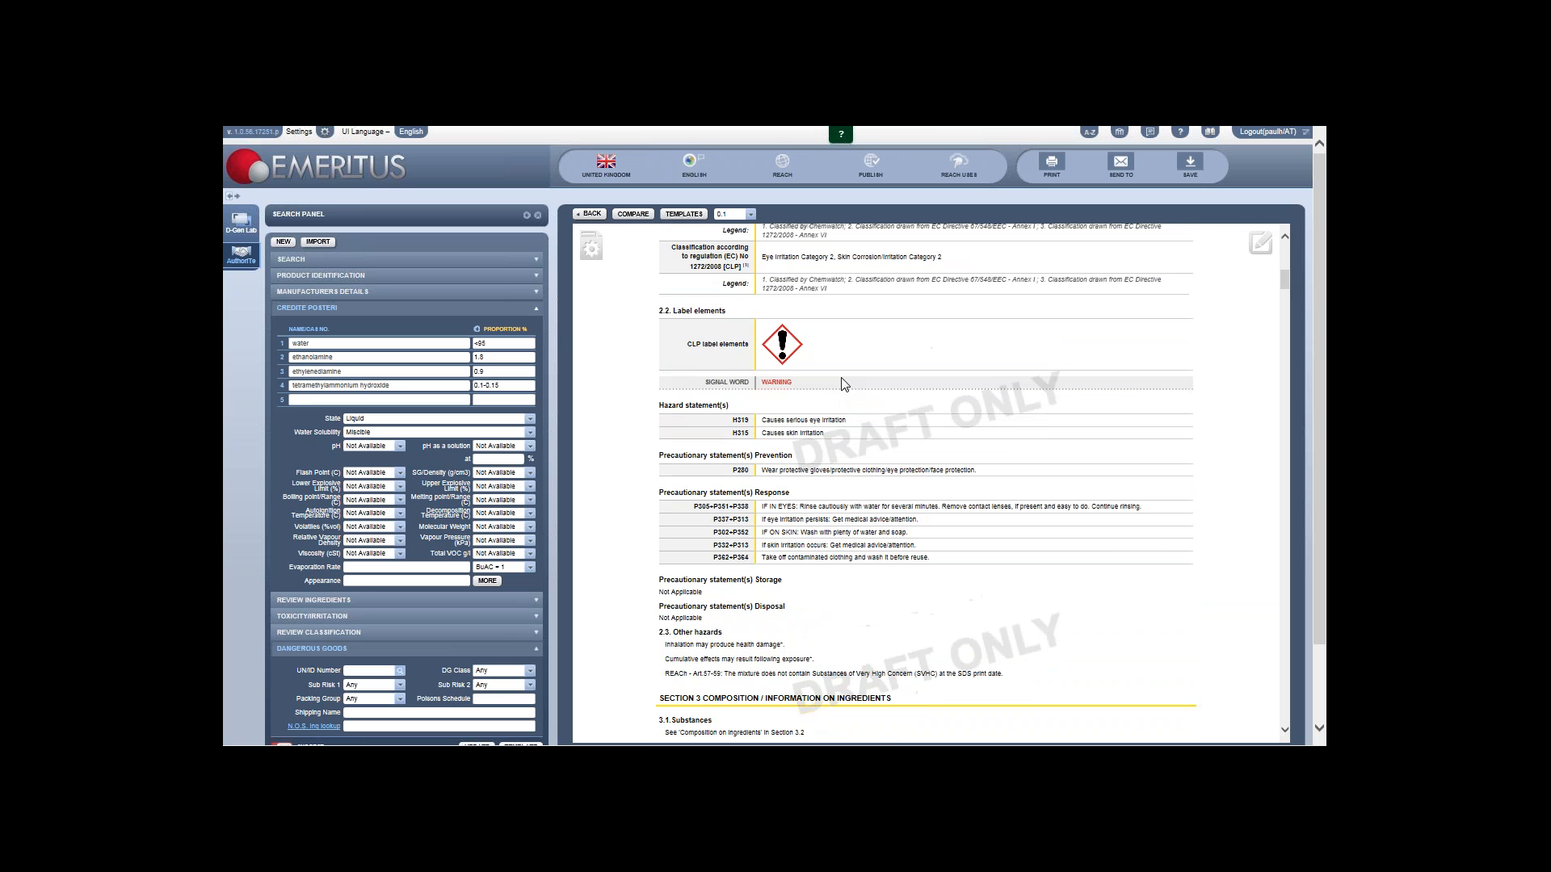
scroll(844, 384, "up", 10)
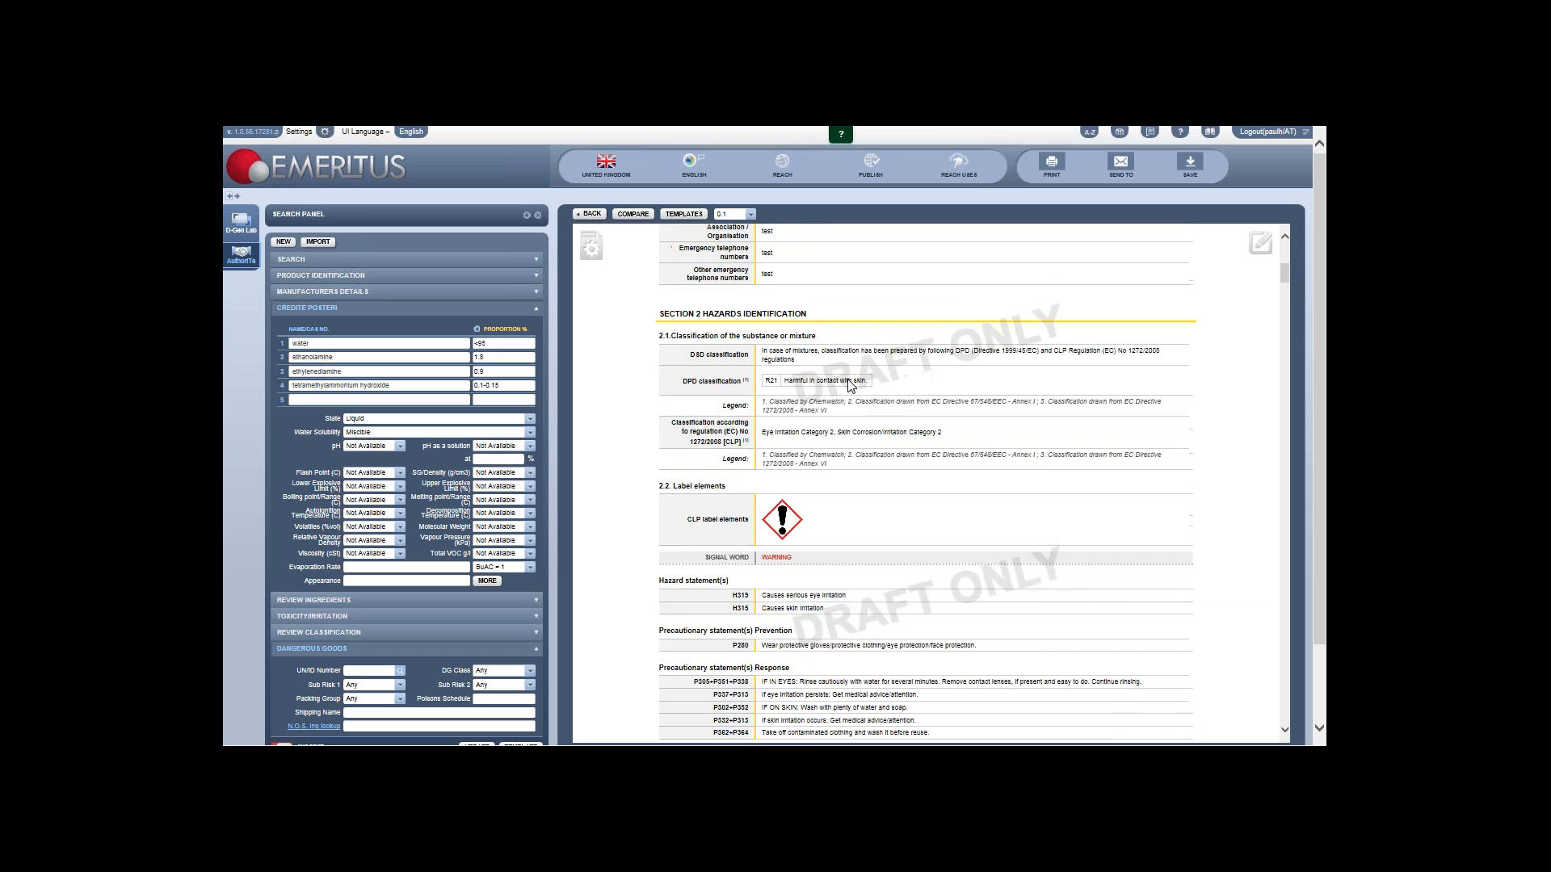
scroll(874, 387, "down", 10)
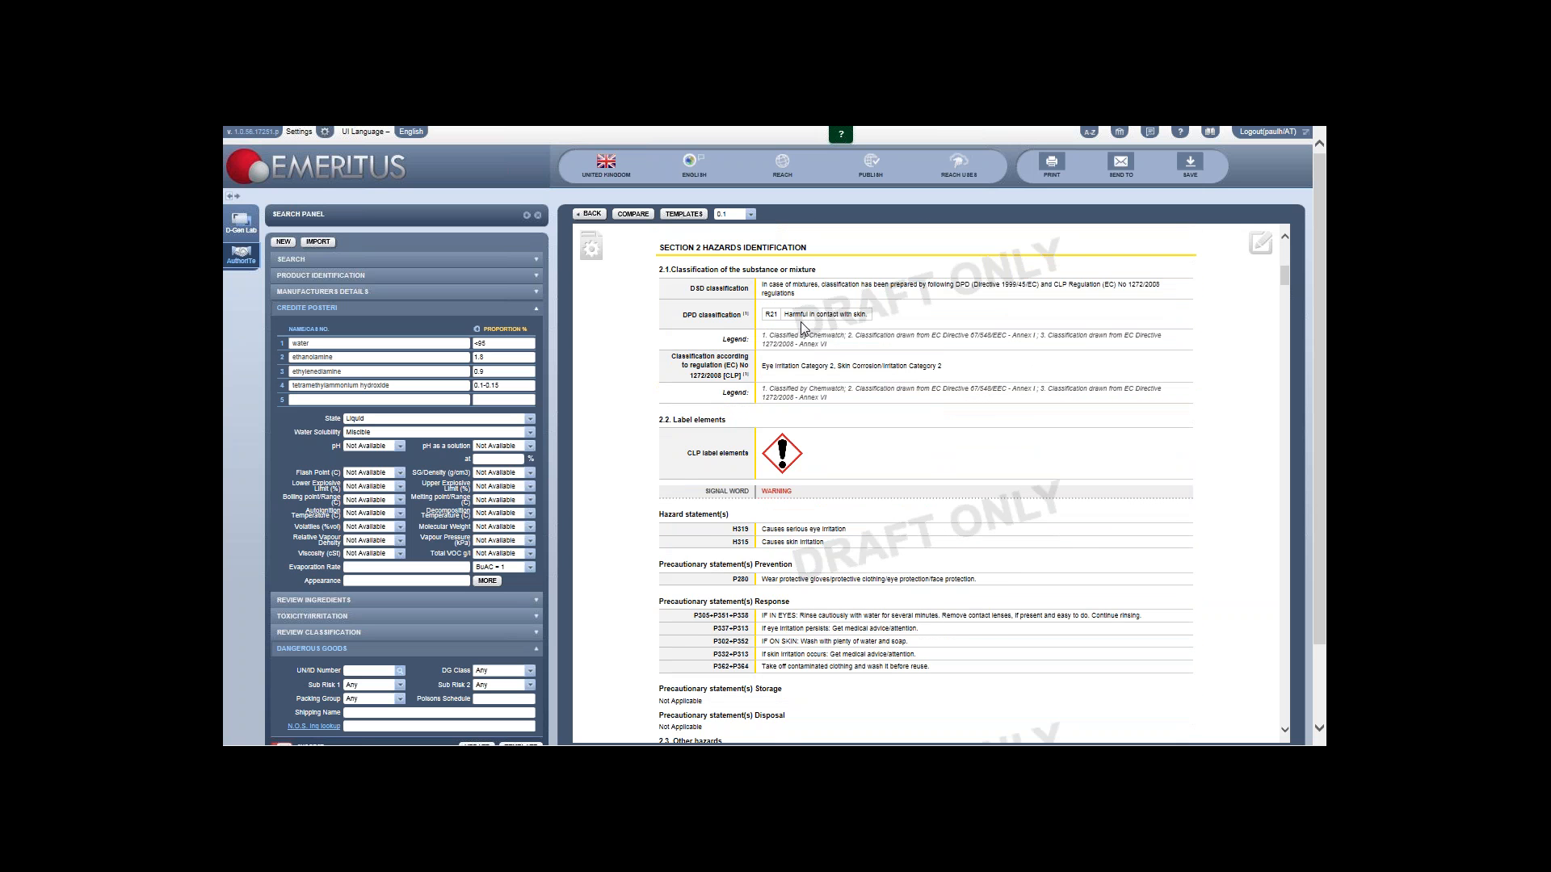
scroll(858, 357, "down", 4)
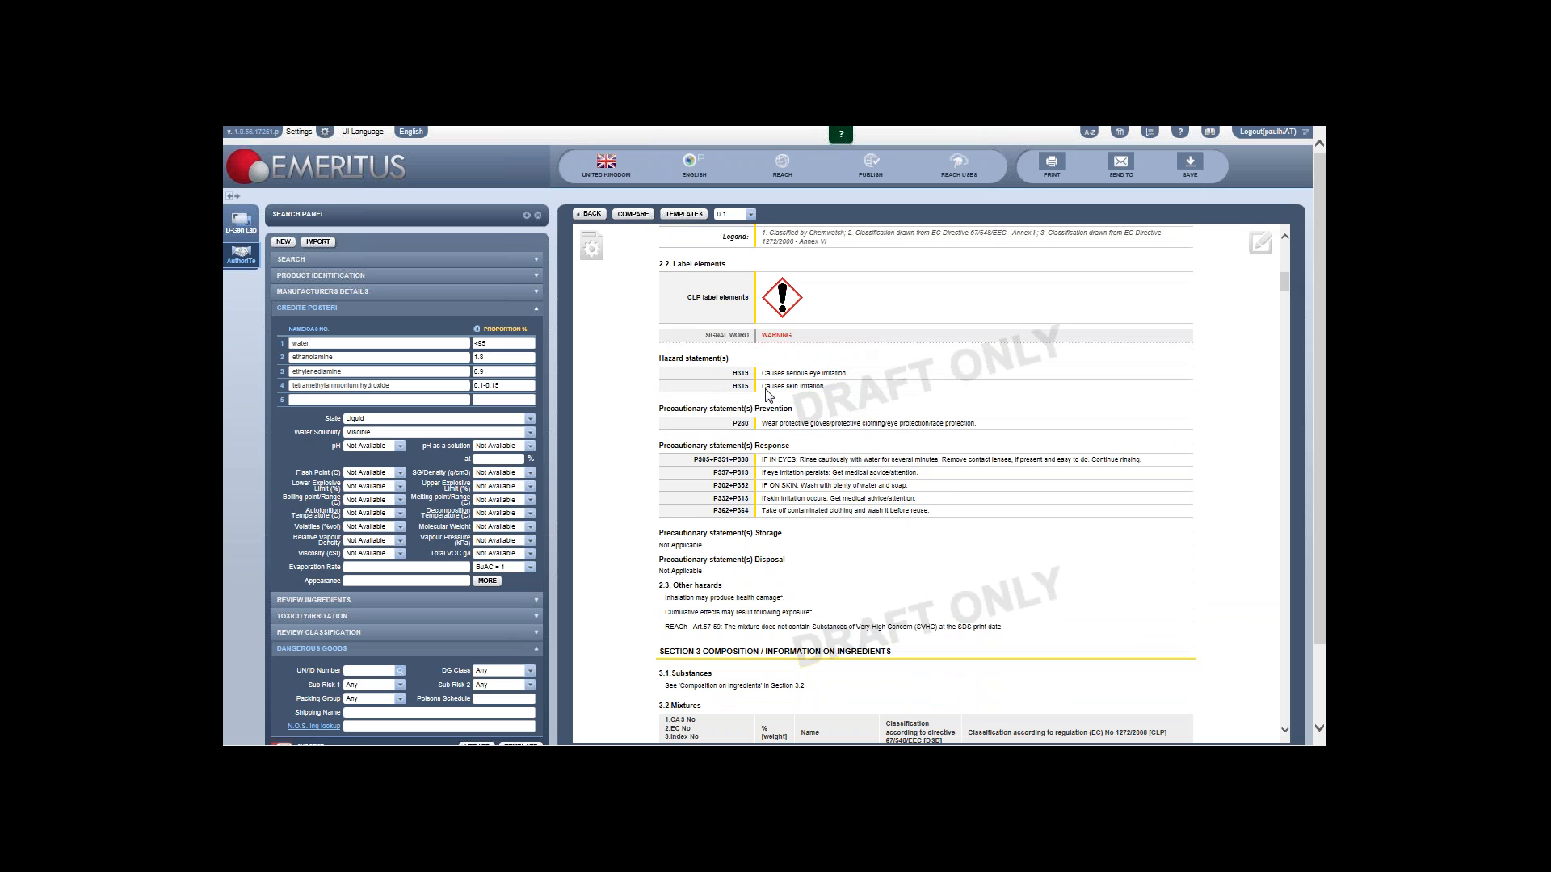
scroll(766, 395, "up", 3)
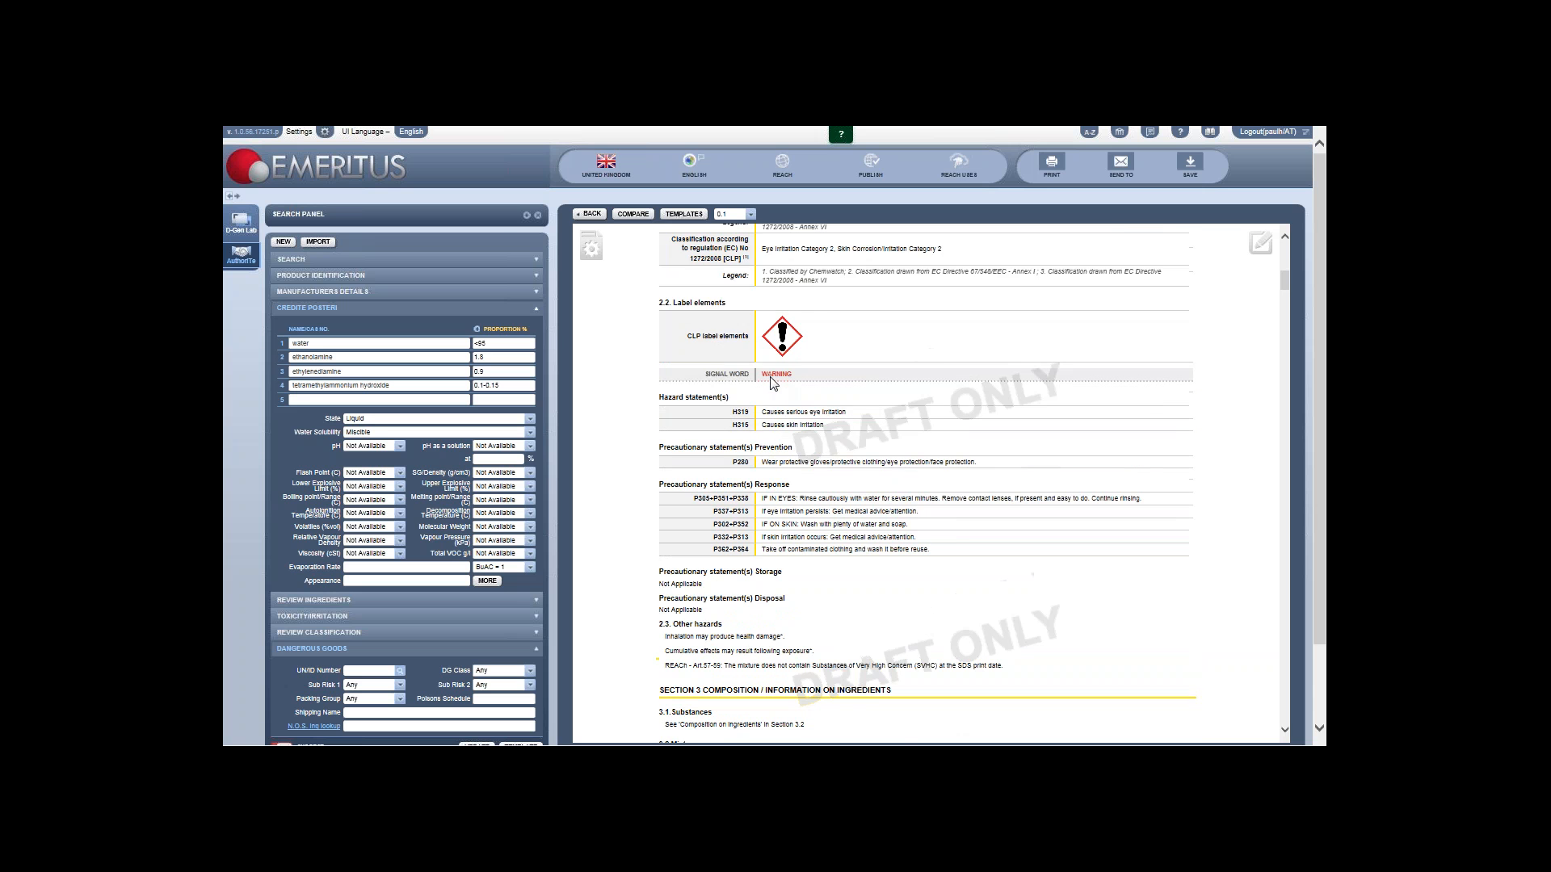
scroll(808, 416, "down", 2)
scroll(816, 420, "down", 3)
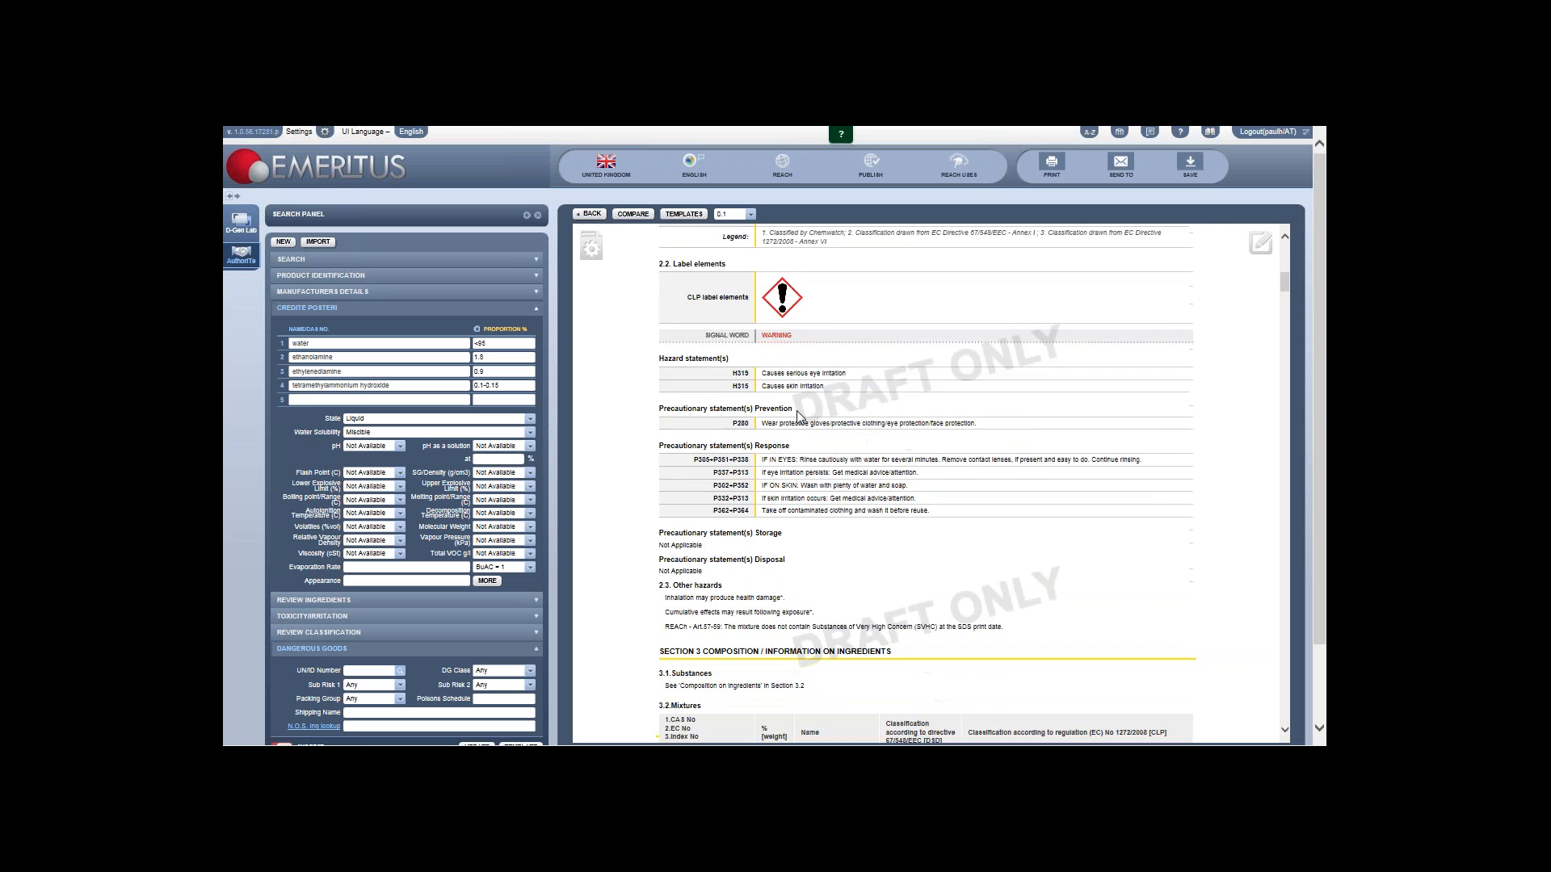
Step: Check the ingredients table with DSD and CLP classifications in Section 3, and return to the Section 2 hazard identification
scroll(808, 416, "down", 3)
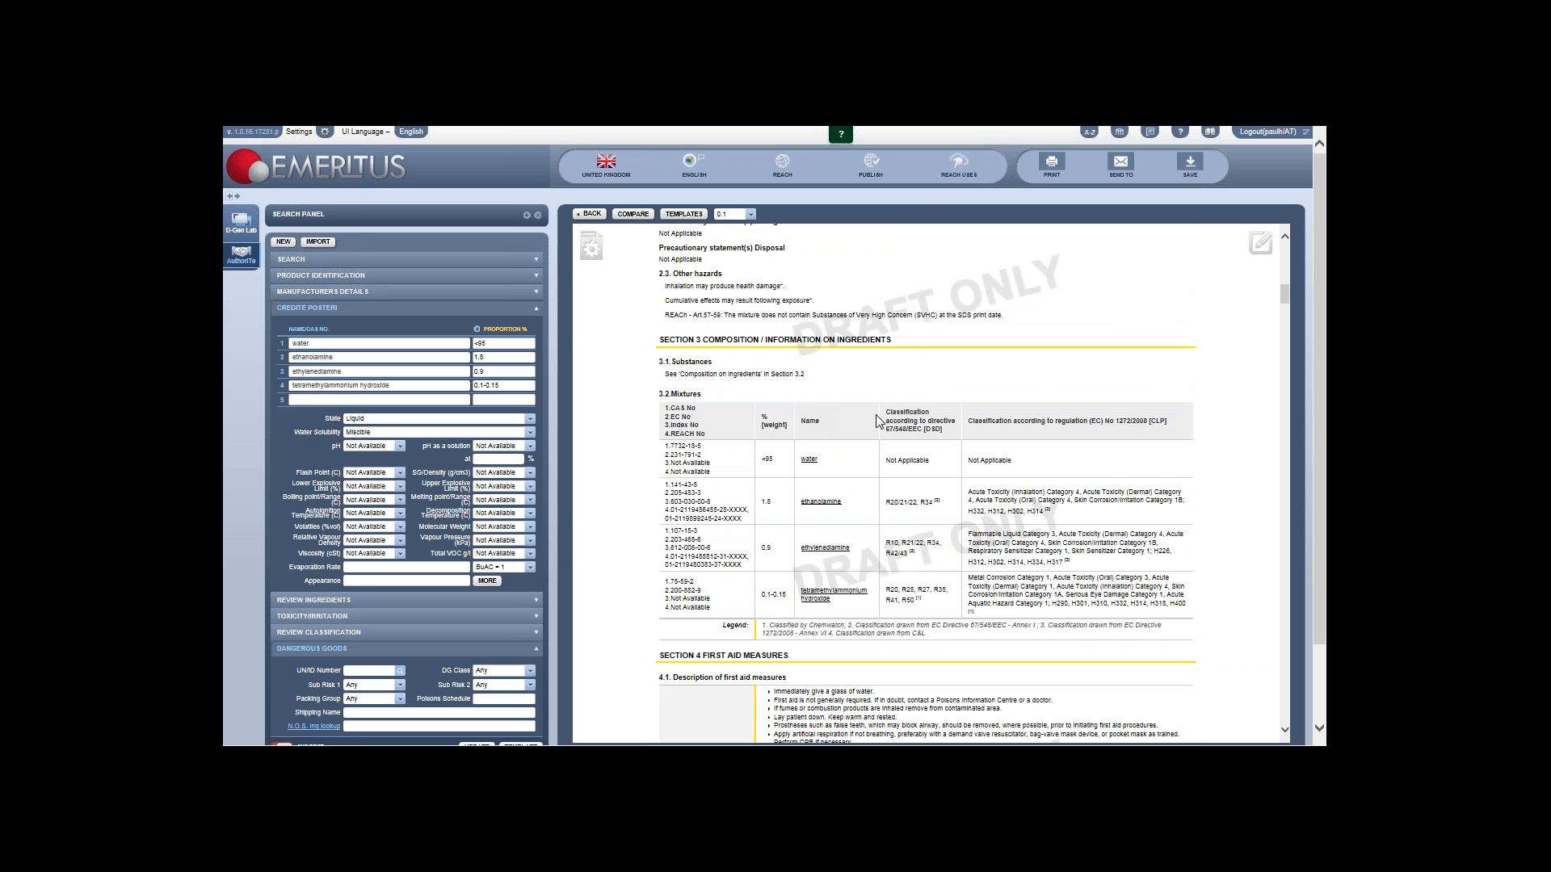
scroll(875, 415, "up", 6)
scroll(879, 421, "up", 8)
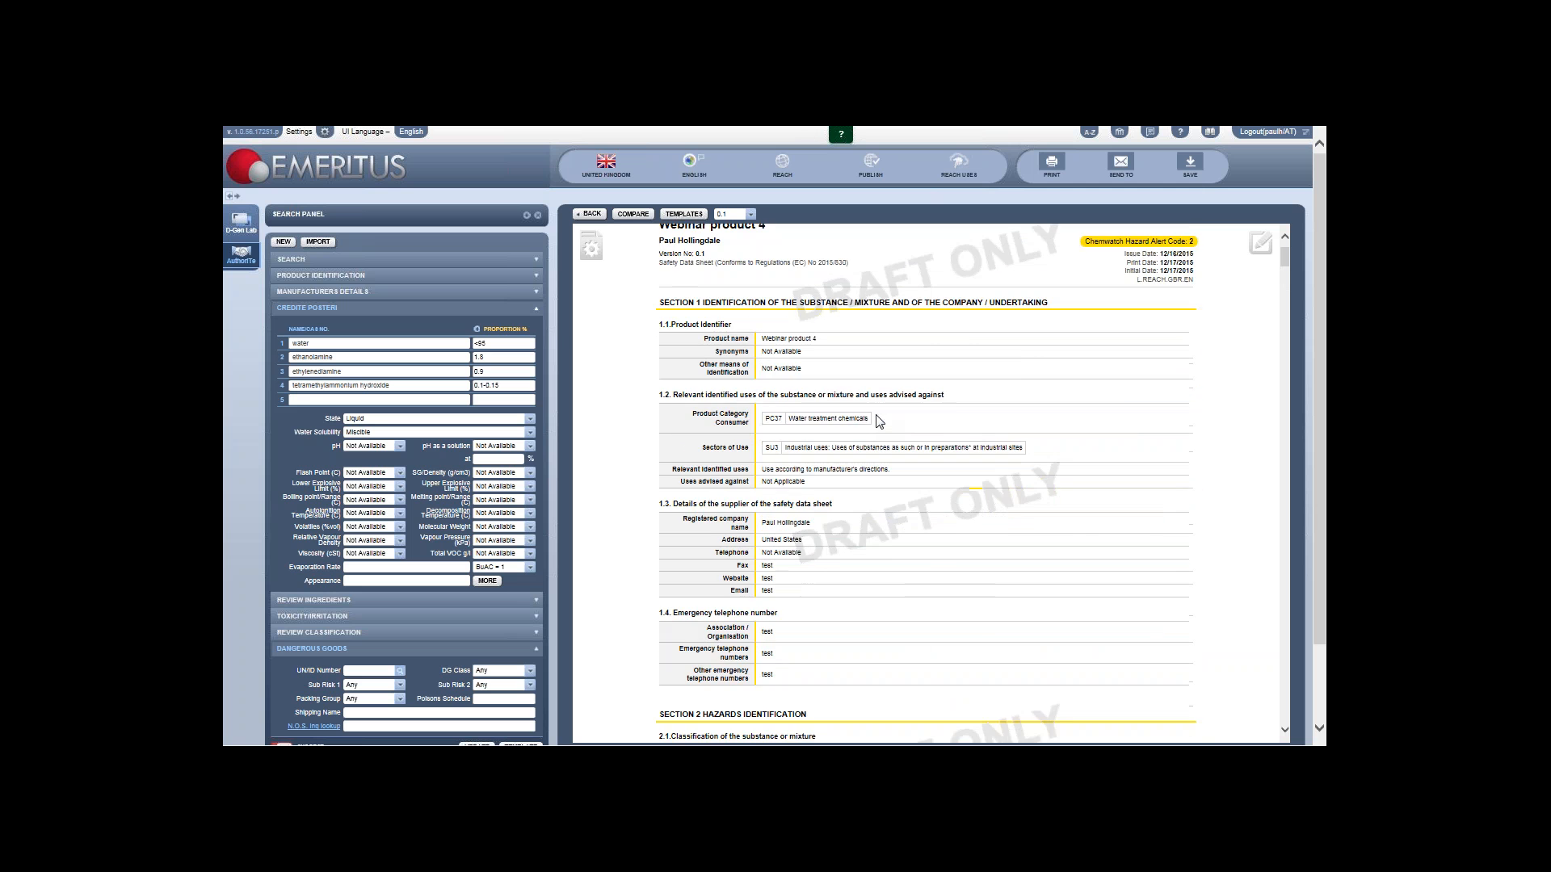
scroll(880, 421, "down", 4)
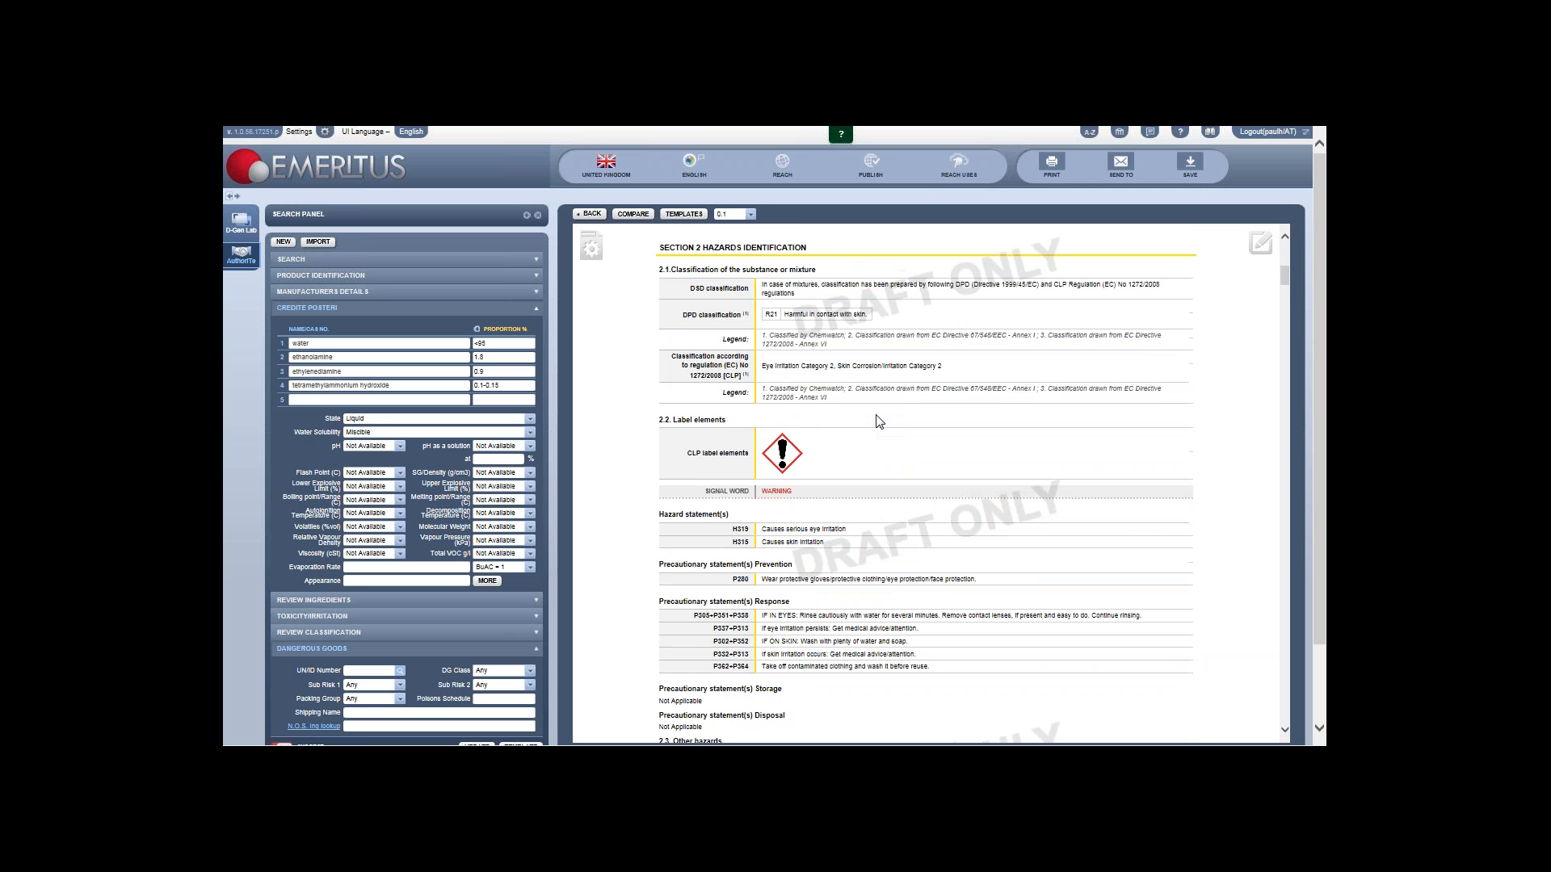
scroll(879, 421, "down", 2)
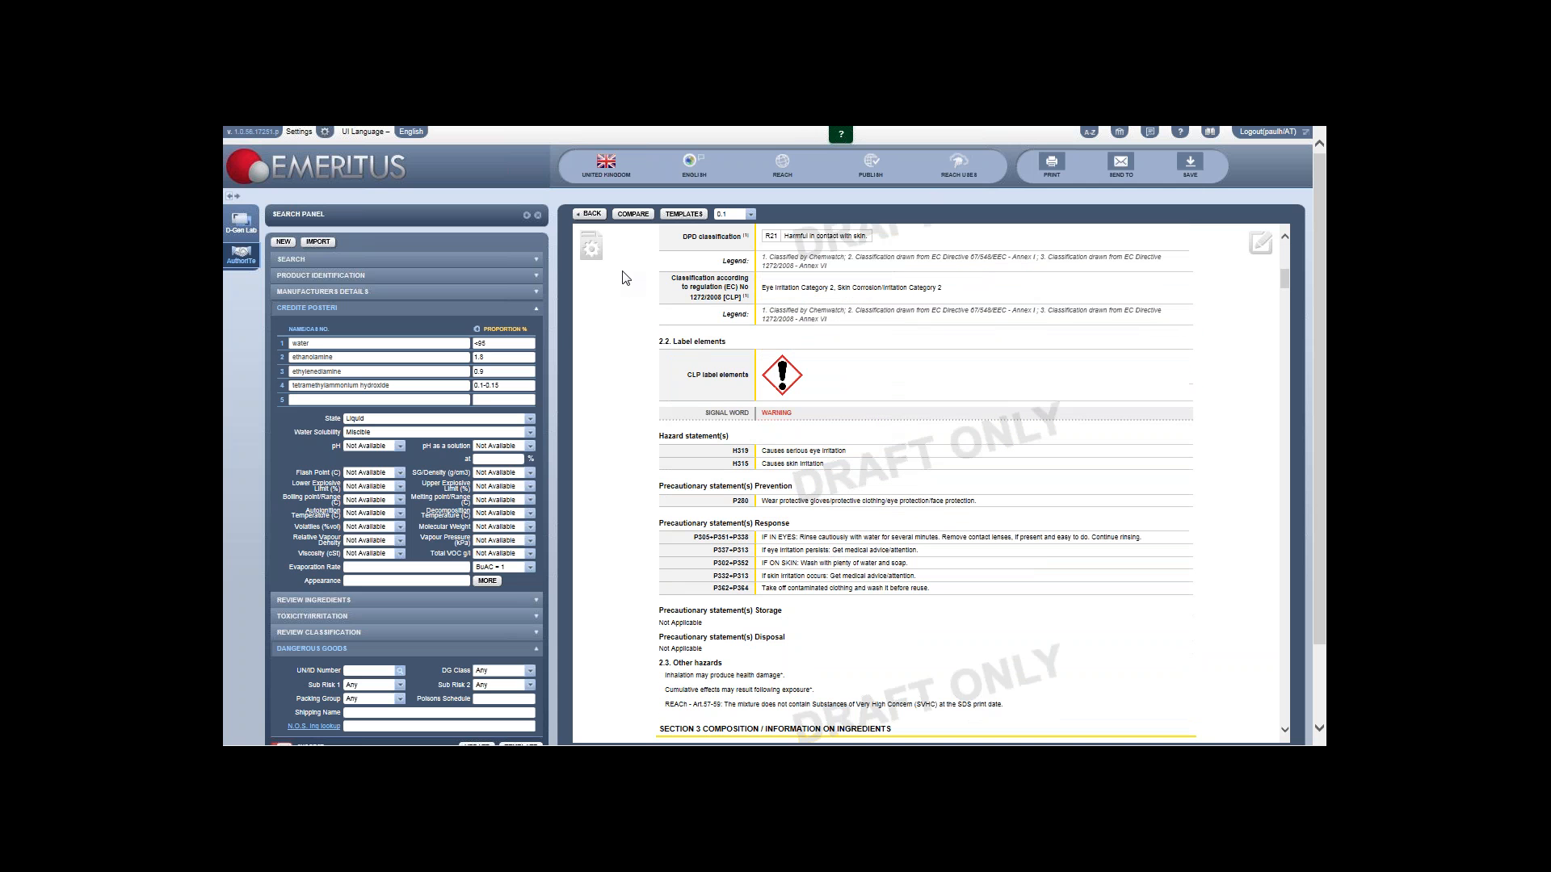
Step: Go to Section 15 of the United Kingdom data sheet to view the regulatory lists and ECHA summary
left_click(592, 250)
left_click(596, 484)
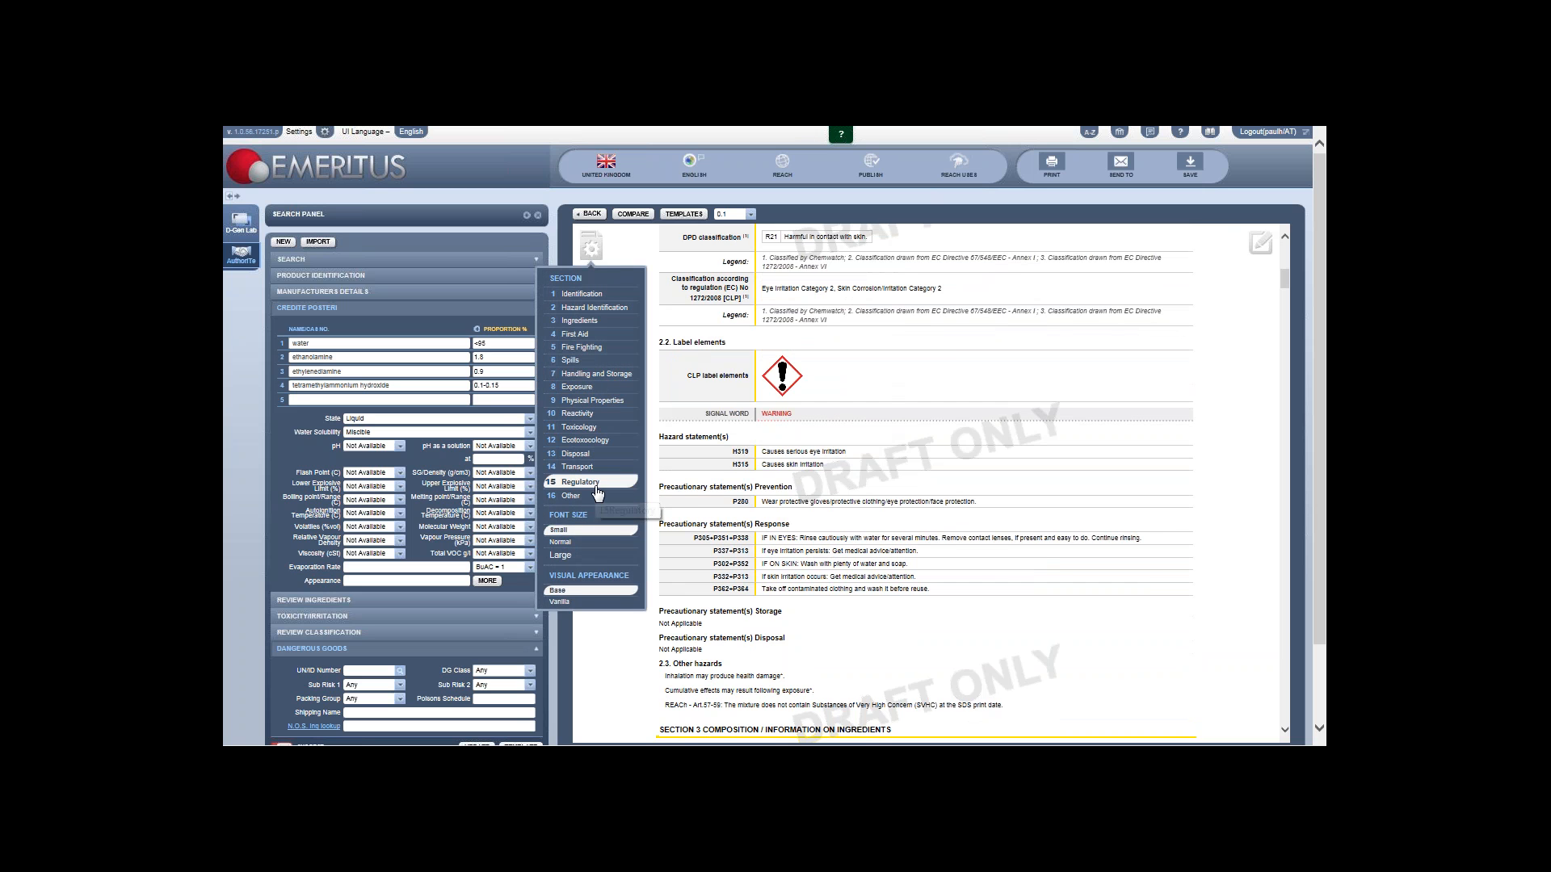
scroll(823, 462, "down", 1)
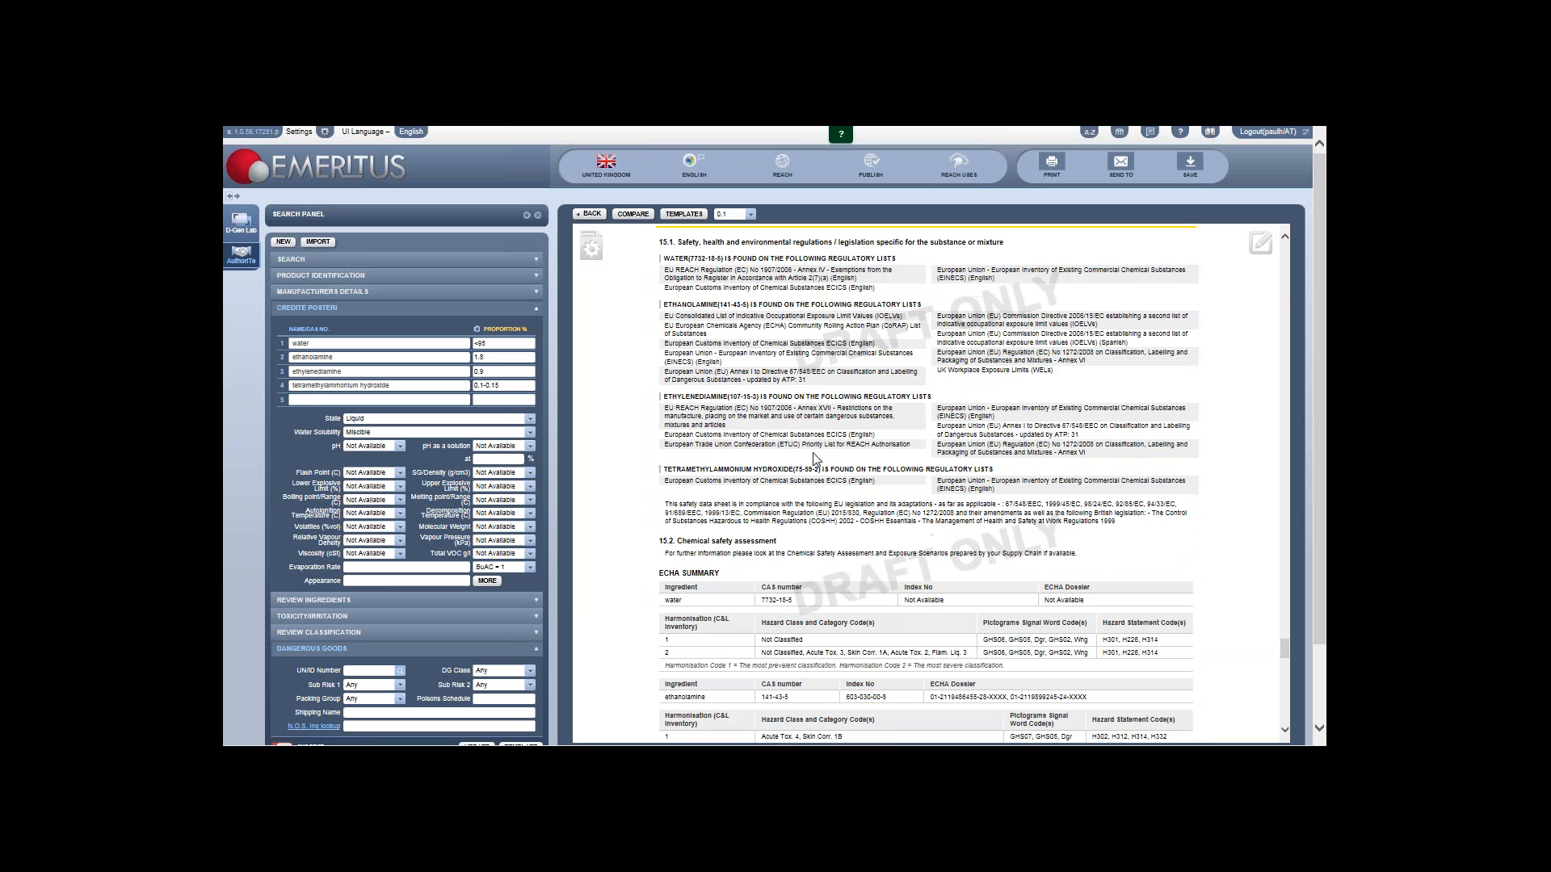
Step: Review the disposal, ecological and toxicological sections of the United Kingdom data sheet, going back from Section 15 to the ethanolamine entry in Section 11
scroll(822, 461, "up", 14)
scroll(823, 461, "up", 6)
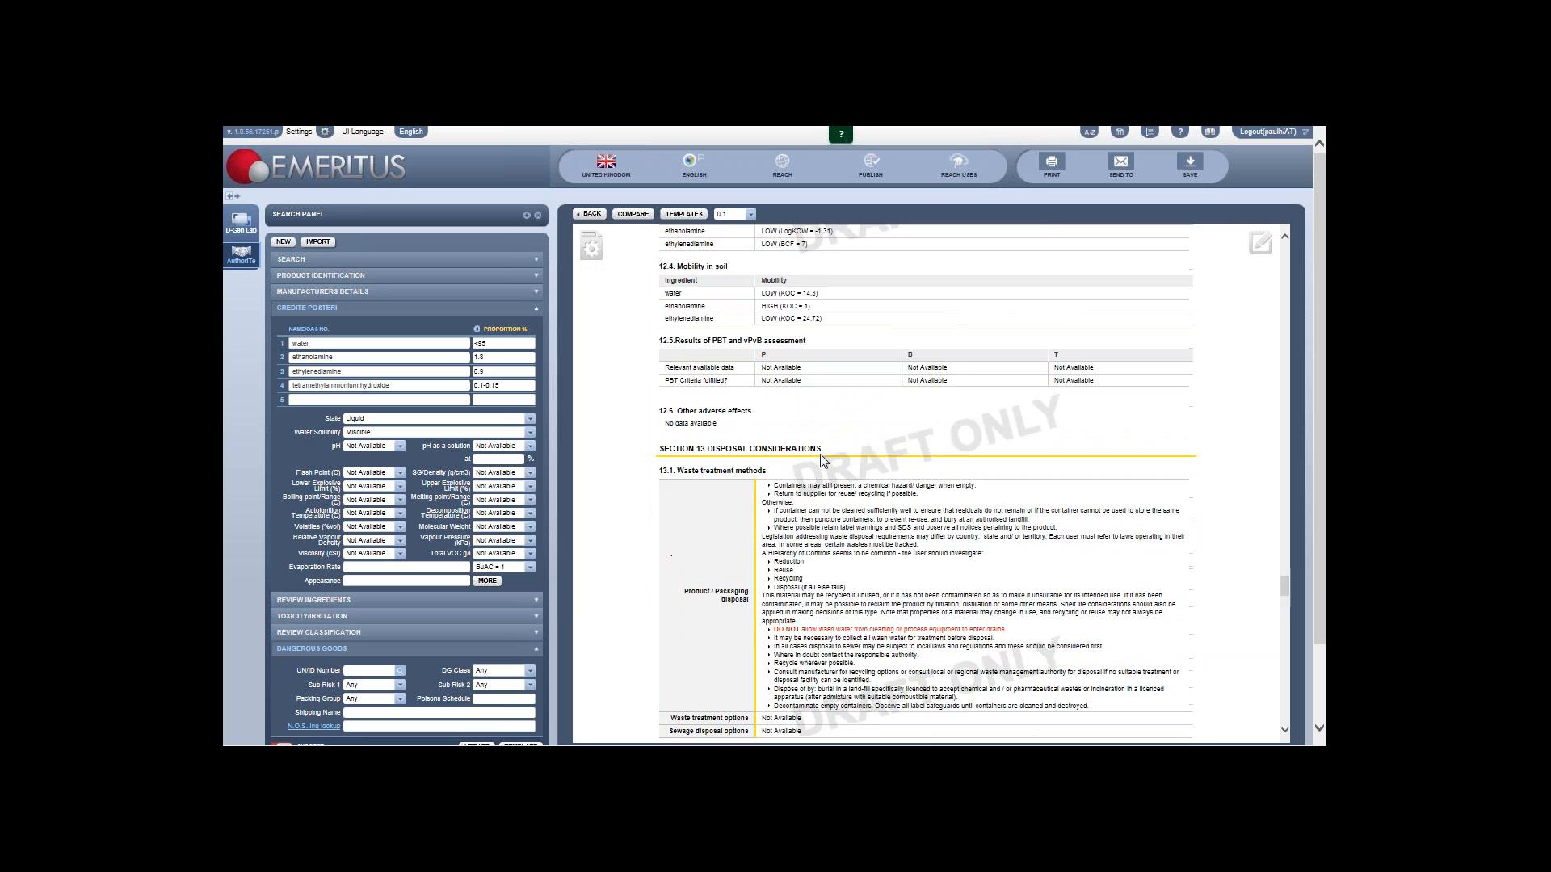
scroll(692, 345, "up", 1)
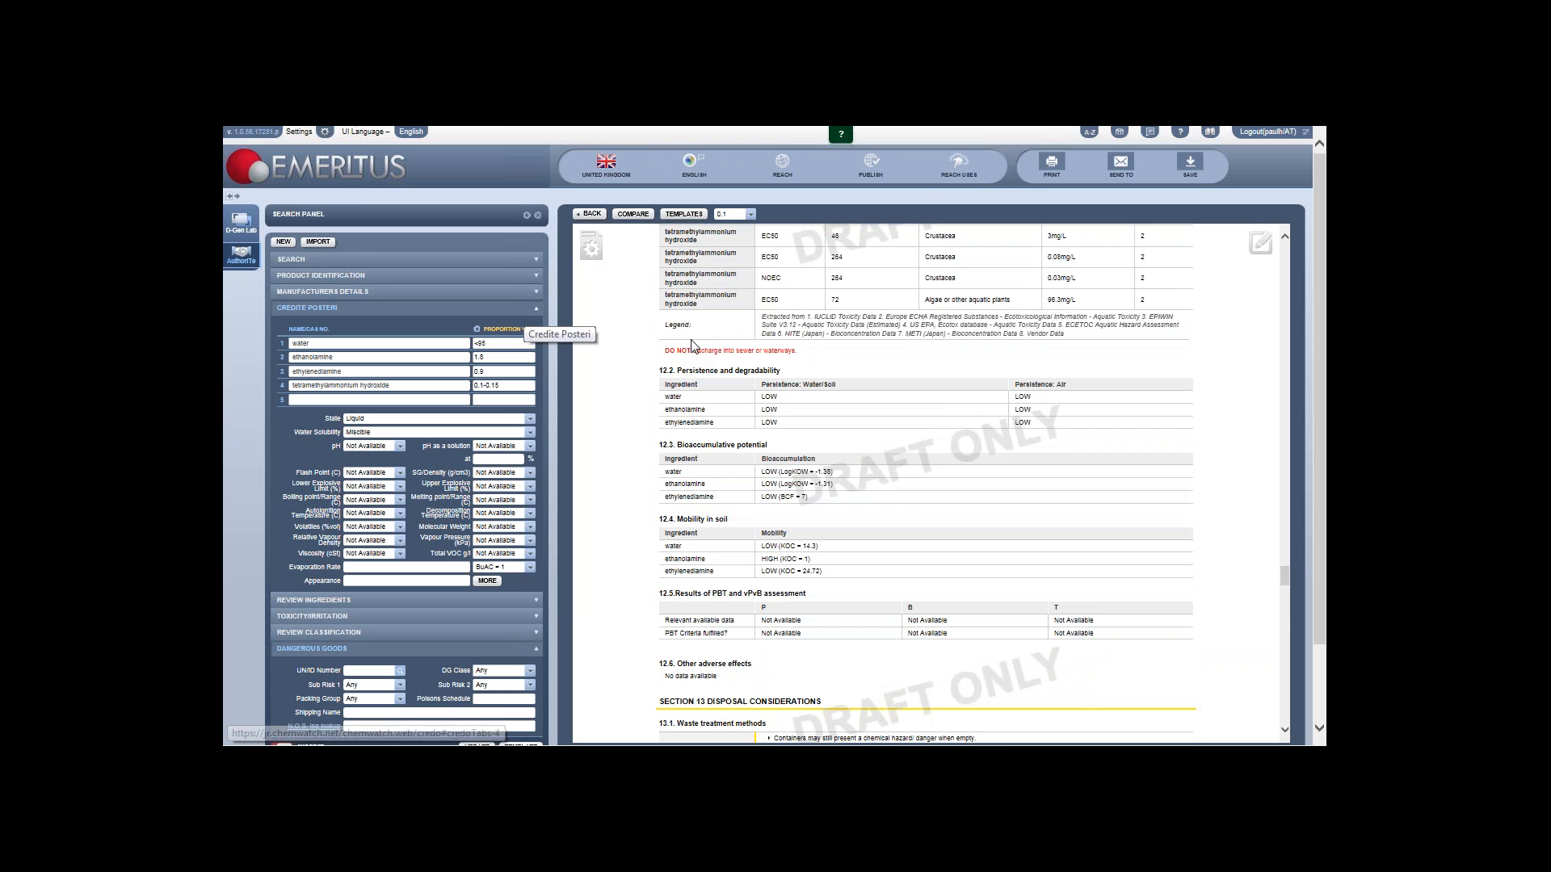
scroll(694, 347, "up", 6)
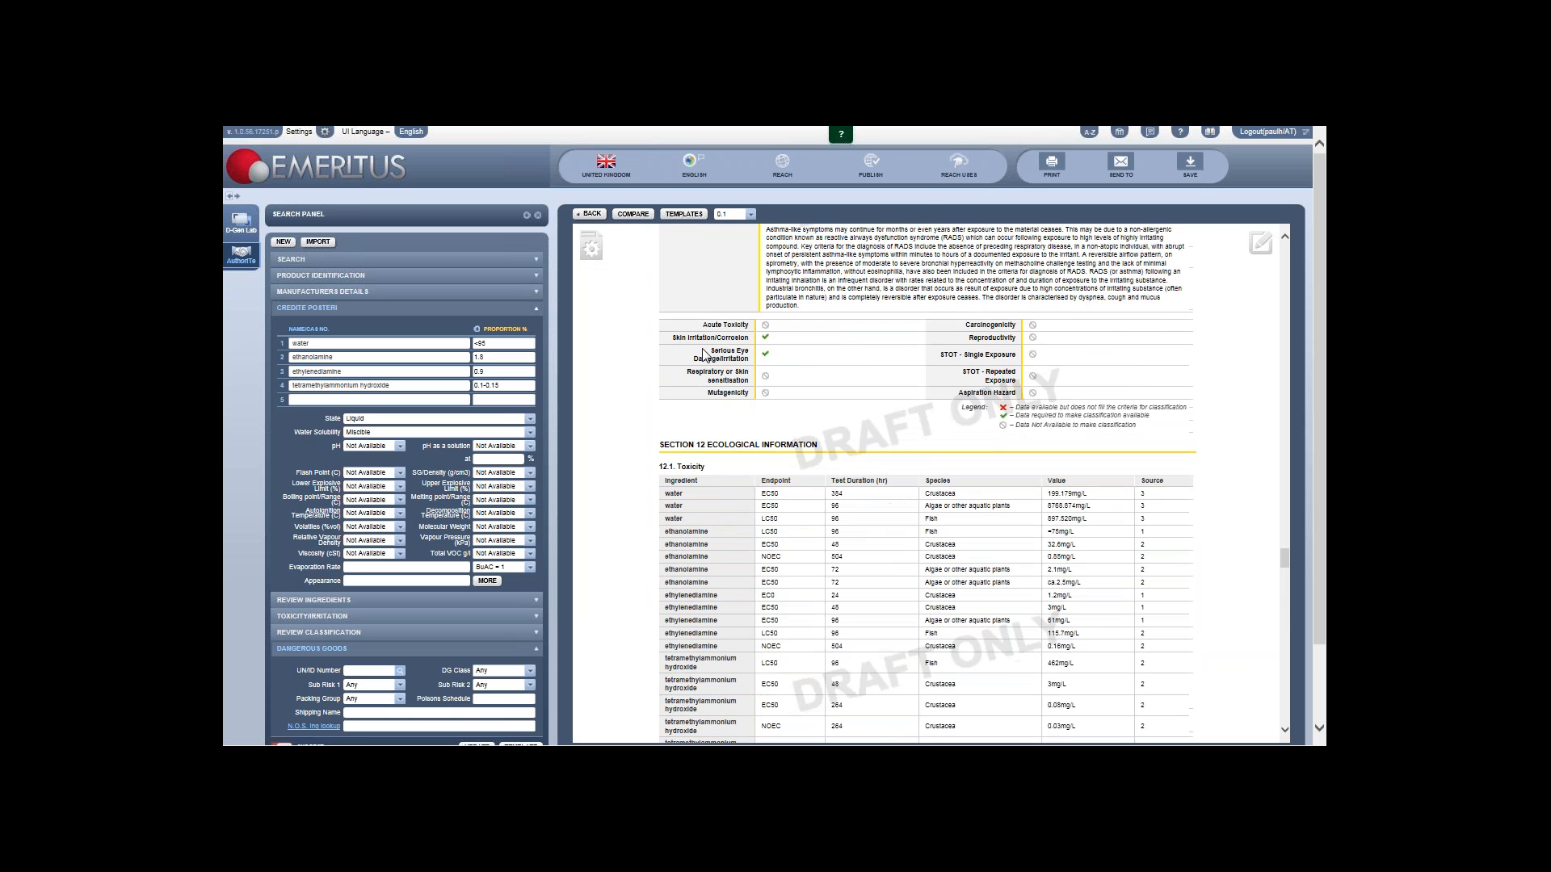
scroll(709, 361, "up", 3)
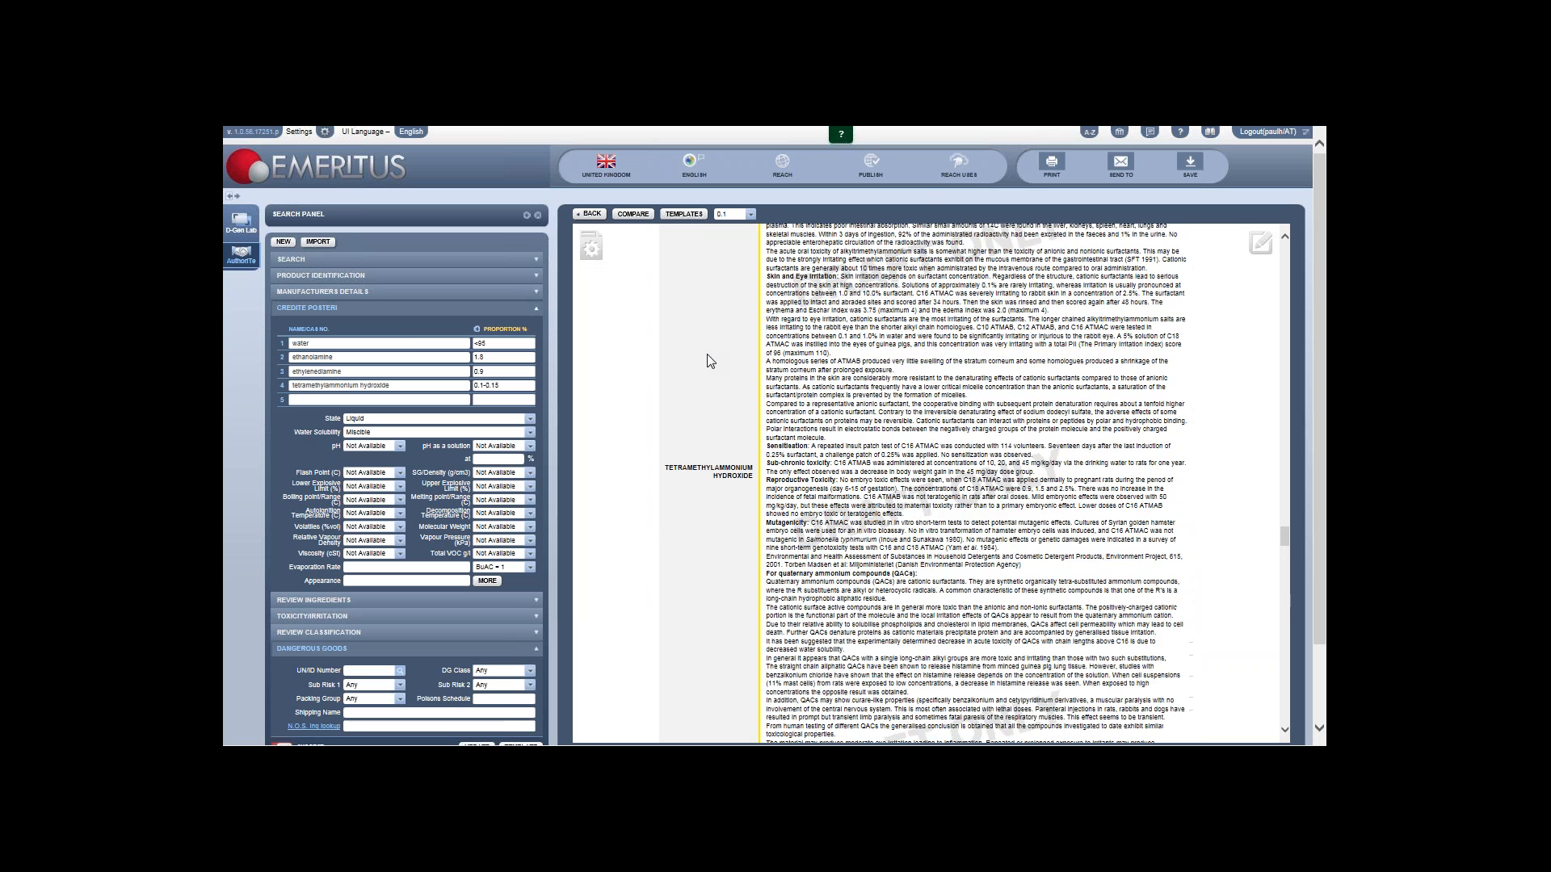
scroll(709, 361, "up", 5)
scroll(710, 364, "up", 5)
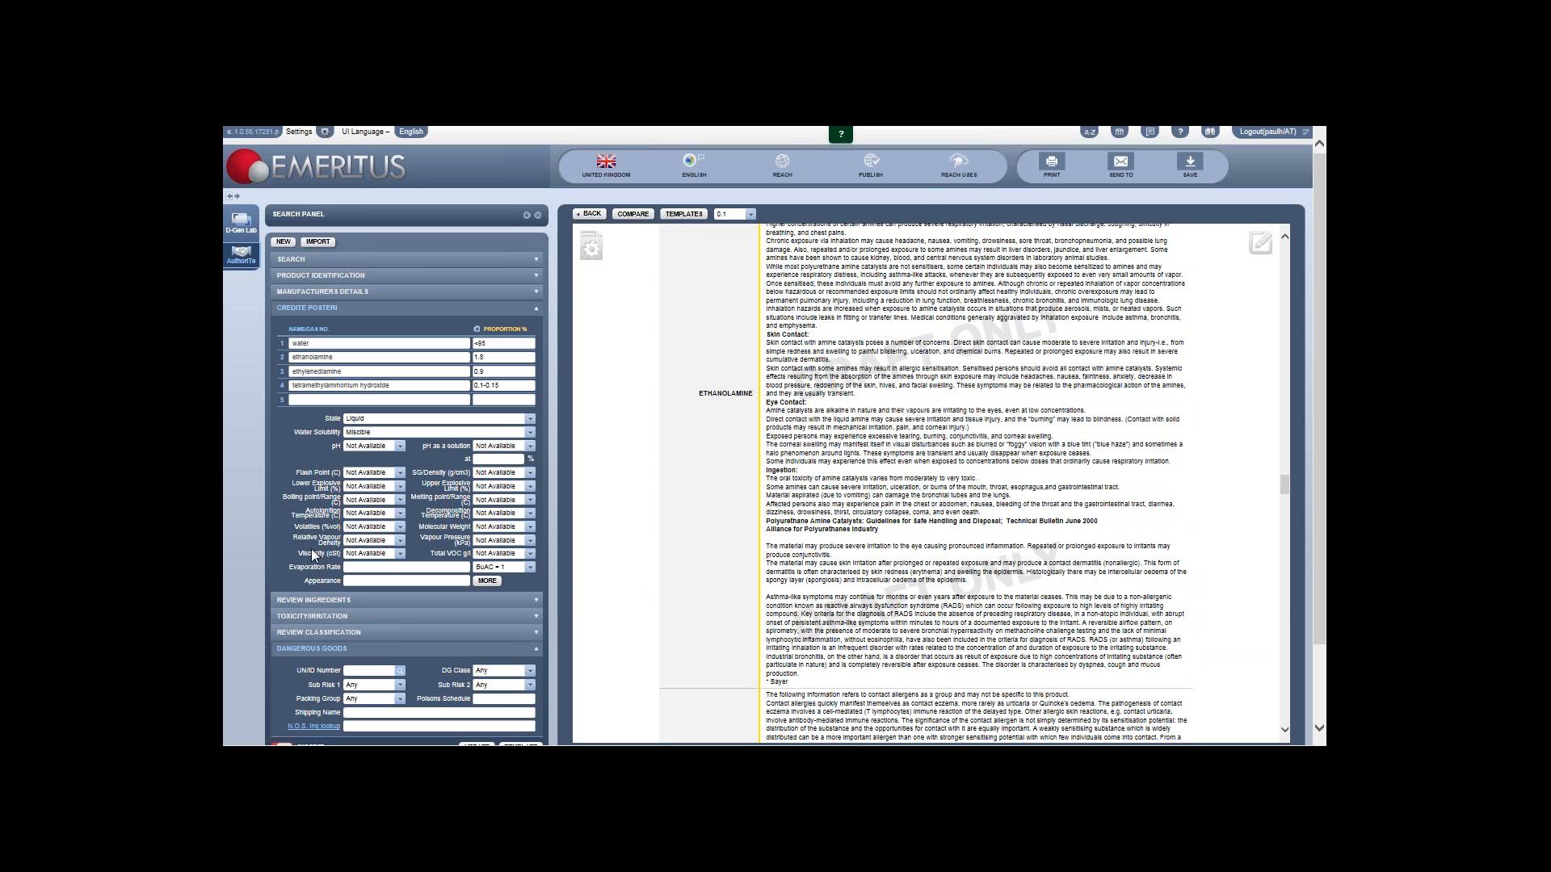
Step: Check the product identification details of Webinar product 4 and return to its ingredient and physical property entries
scroll(314, 552, "down", 2)
scroll(314, 553, "up", 2)
left_click(321, 275)
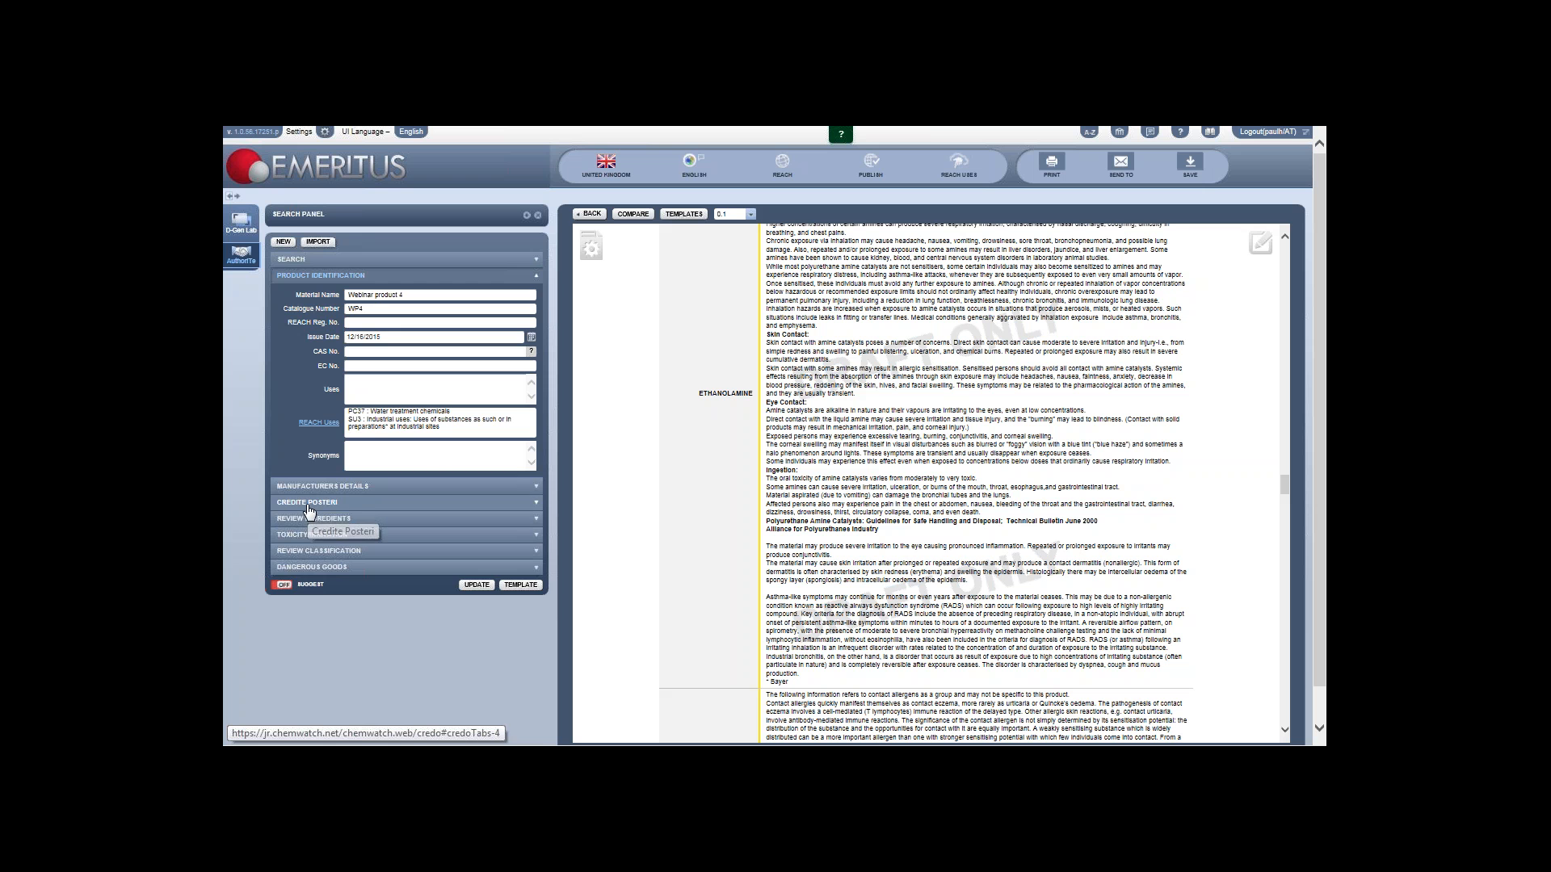
left_click(306, 502)
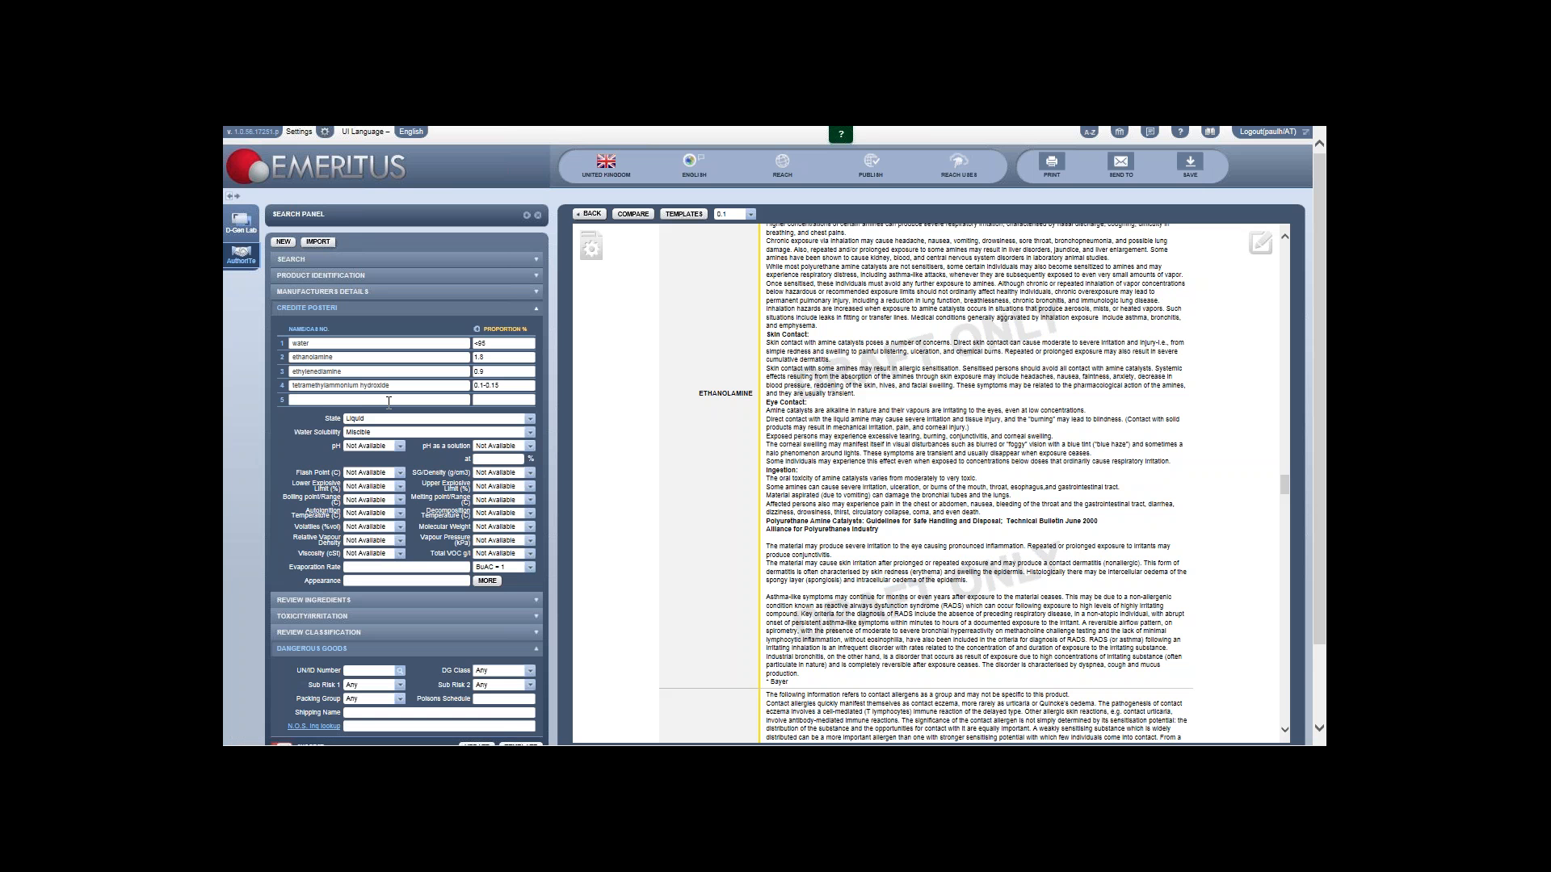
Step: Look over the ingredient toxicity and irritation data in Section 11 and open the ingredient review
scroll(389, 402, "down", 1)
scroll(589, 375, "up", 2)
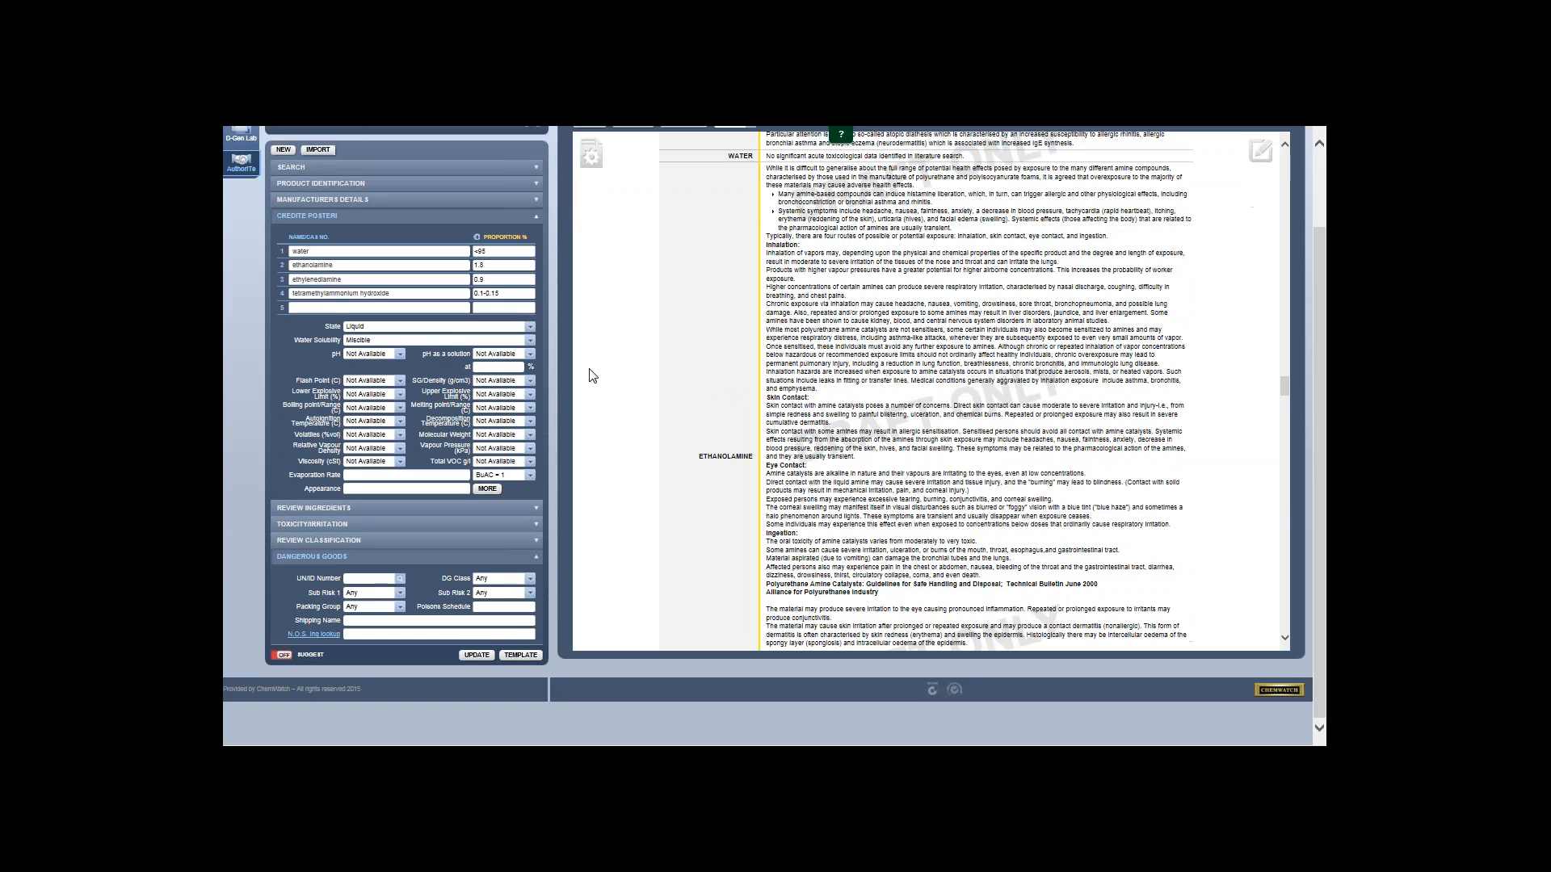
scroll(677, 239, "up", 2)
scroll(677, 239, "up", 3)
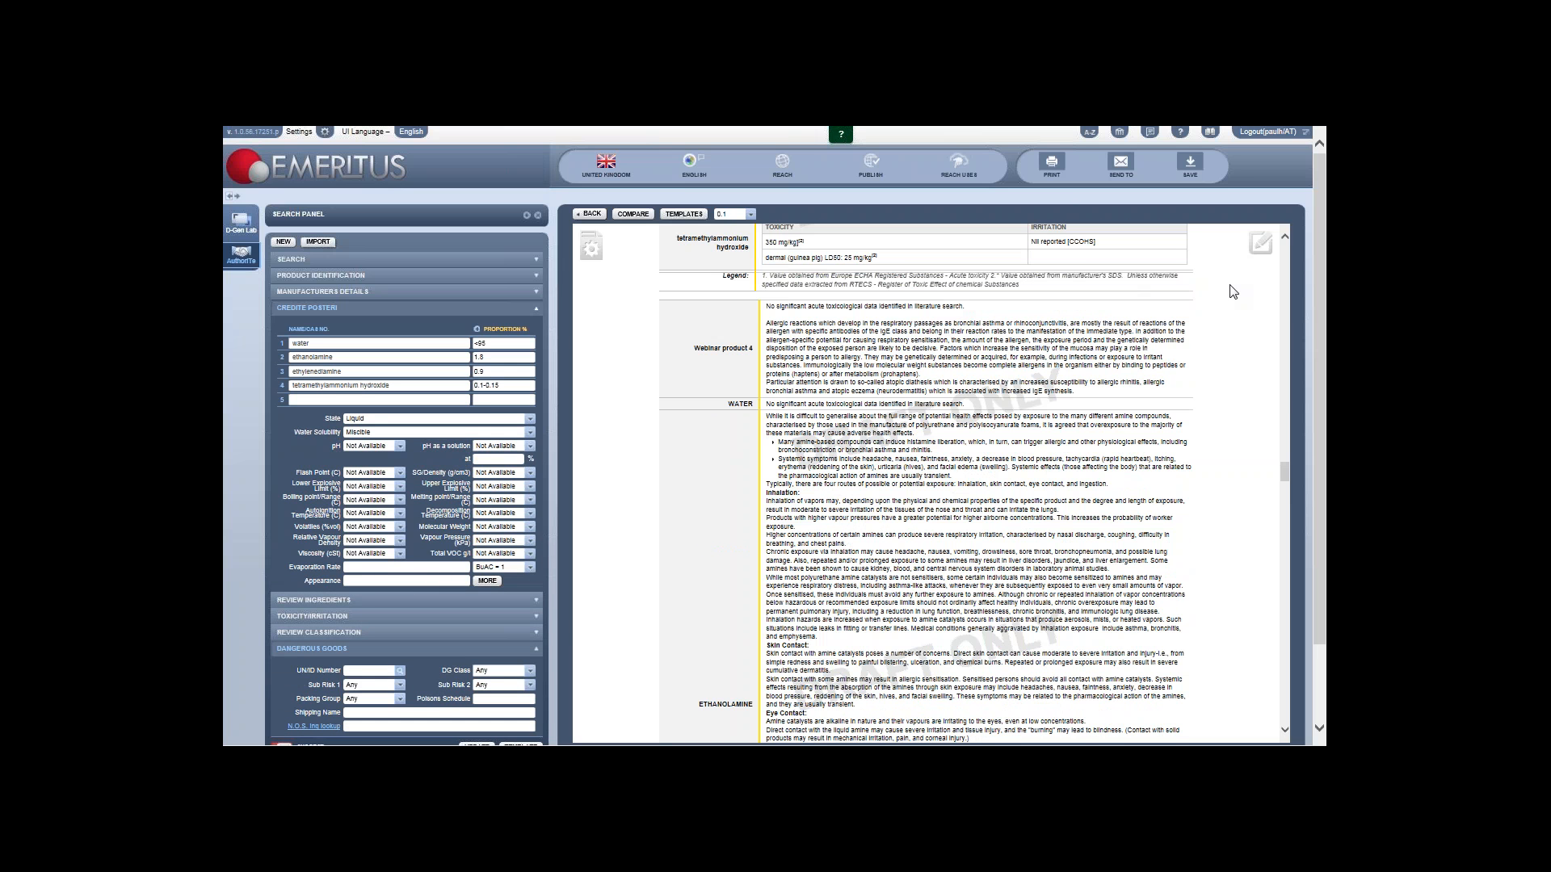
scroll(1245, 288, "up", 1)
scroll(1245, 288, "up", 1)
scroll(546, 288, "down", 1)
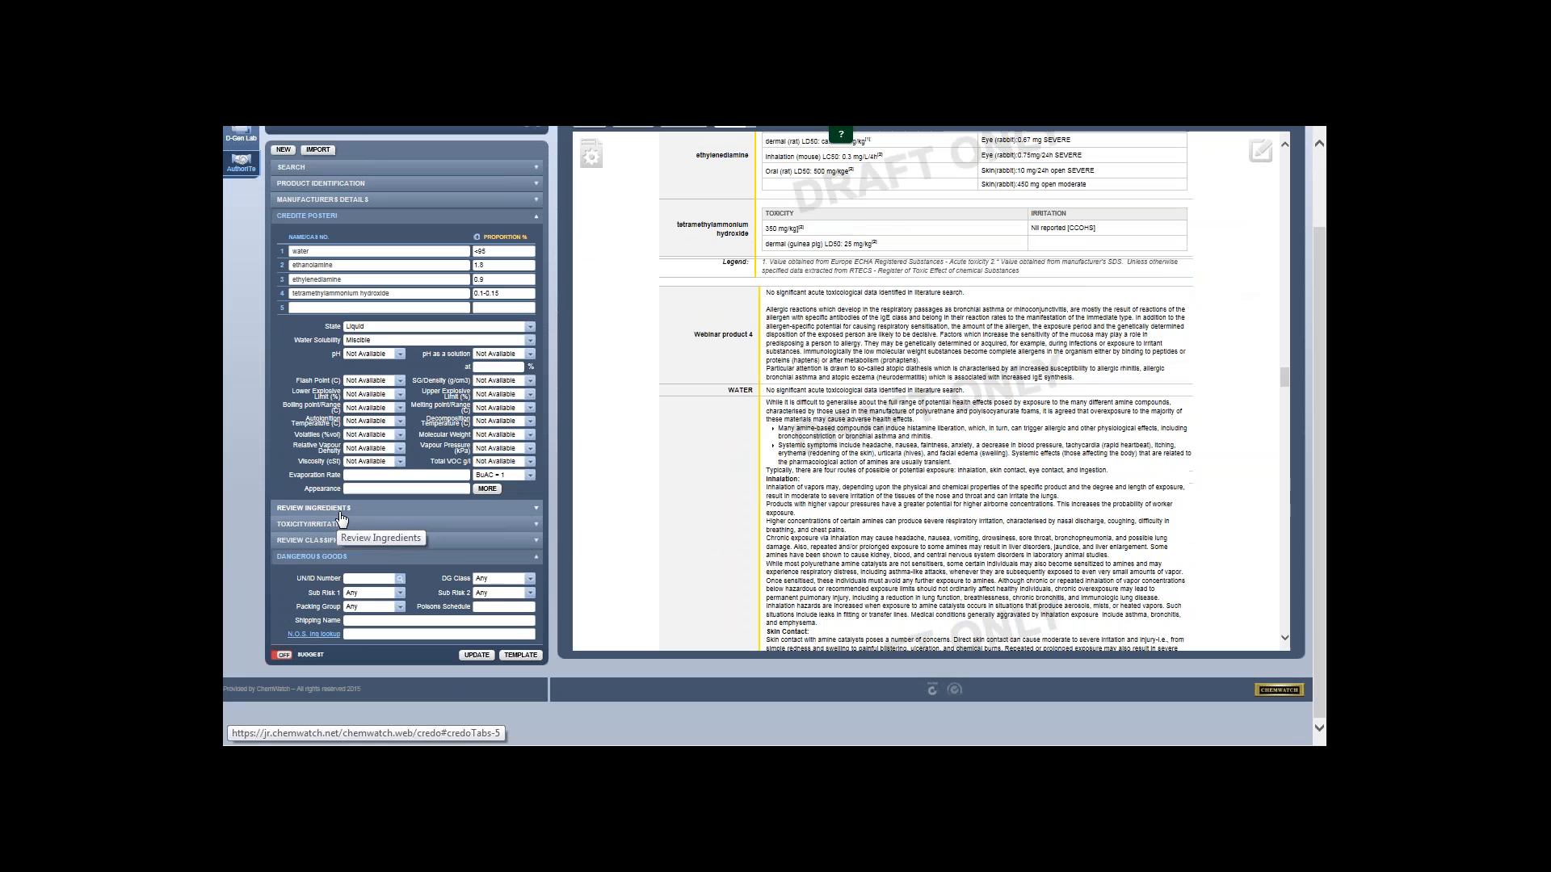
left_click(340, 509)
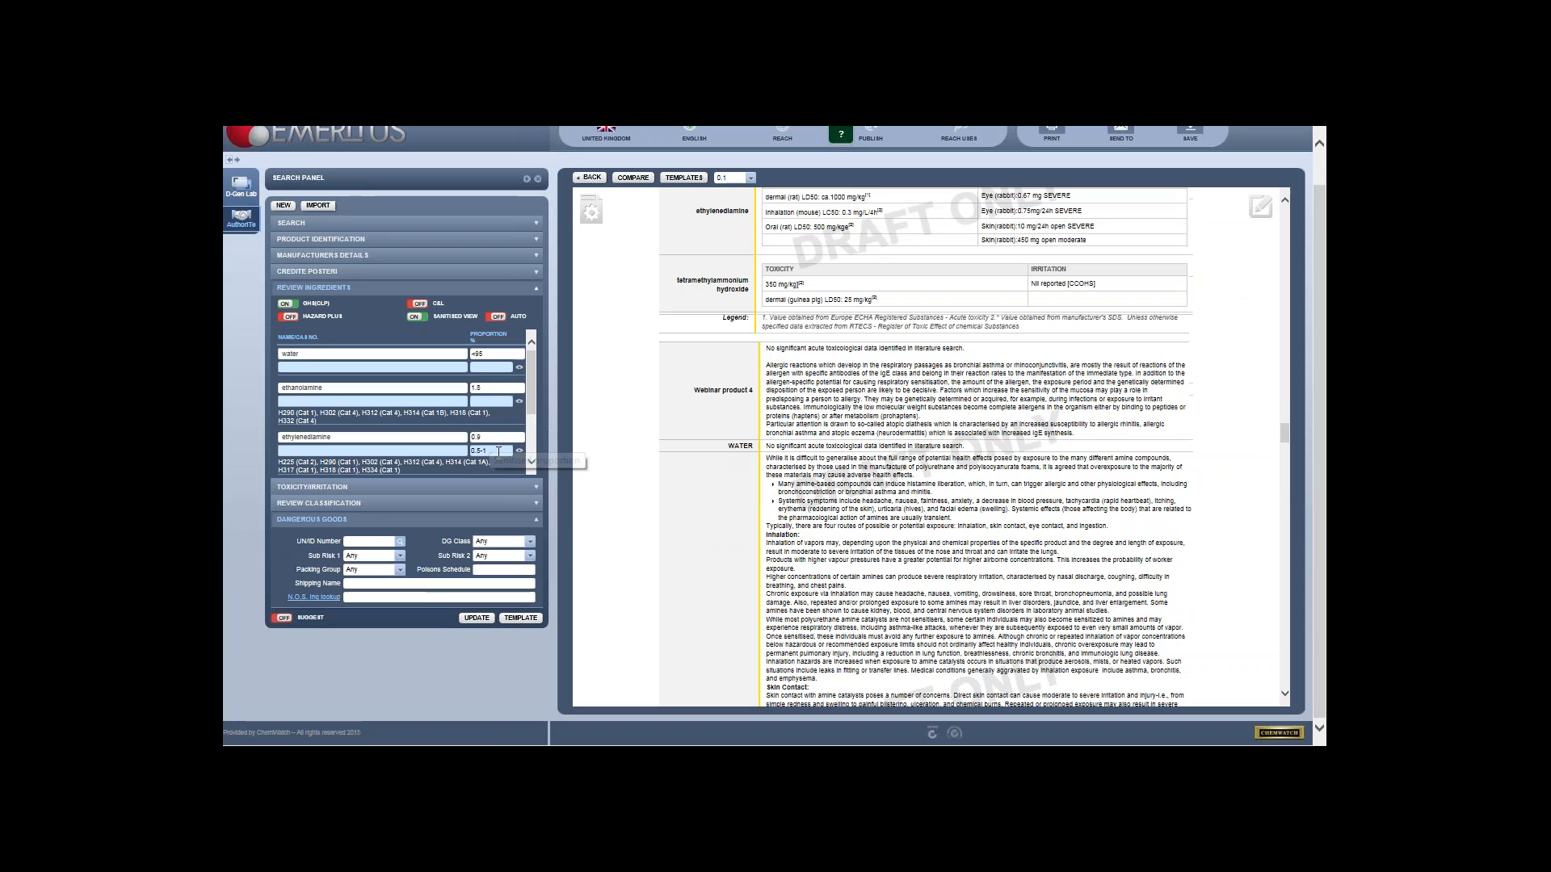
Step: Turn on suggestions and add ethanolamine, ethylenediamine and tetramethylammonium hydroxide to the dangerous goods N.O.S. entry
left_click(282, 618)
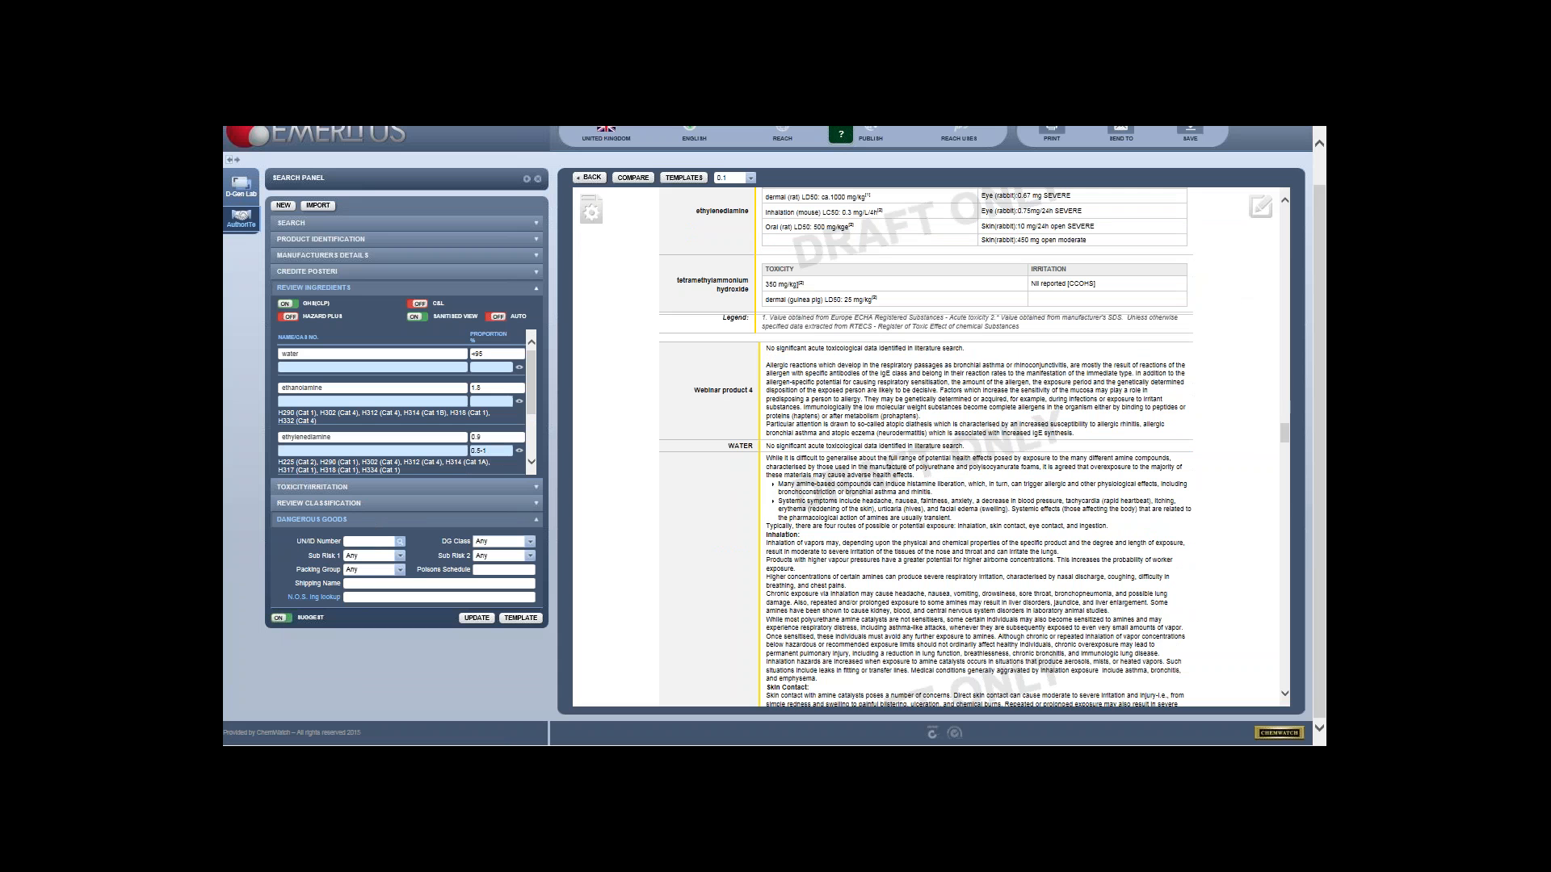
left_click(314, 598)
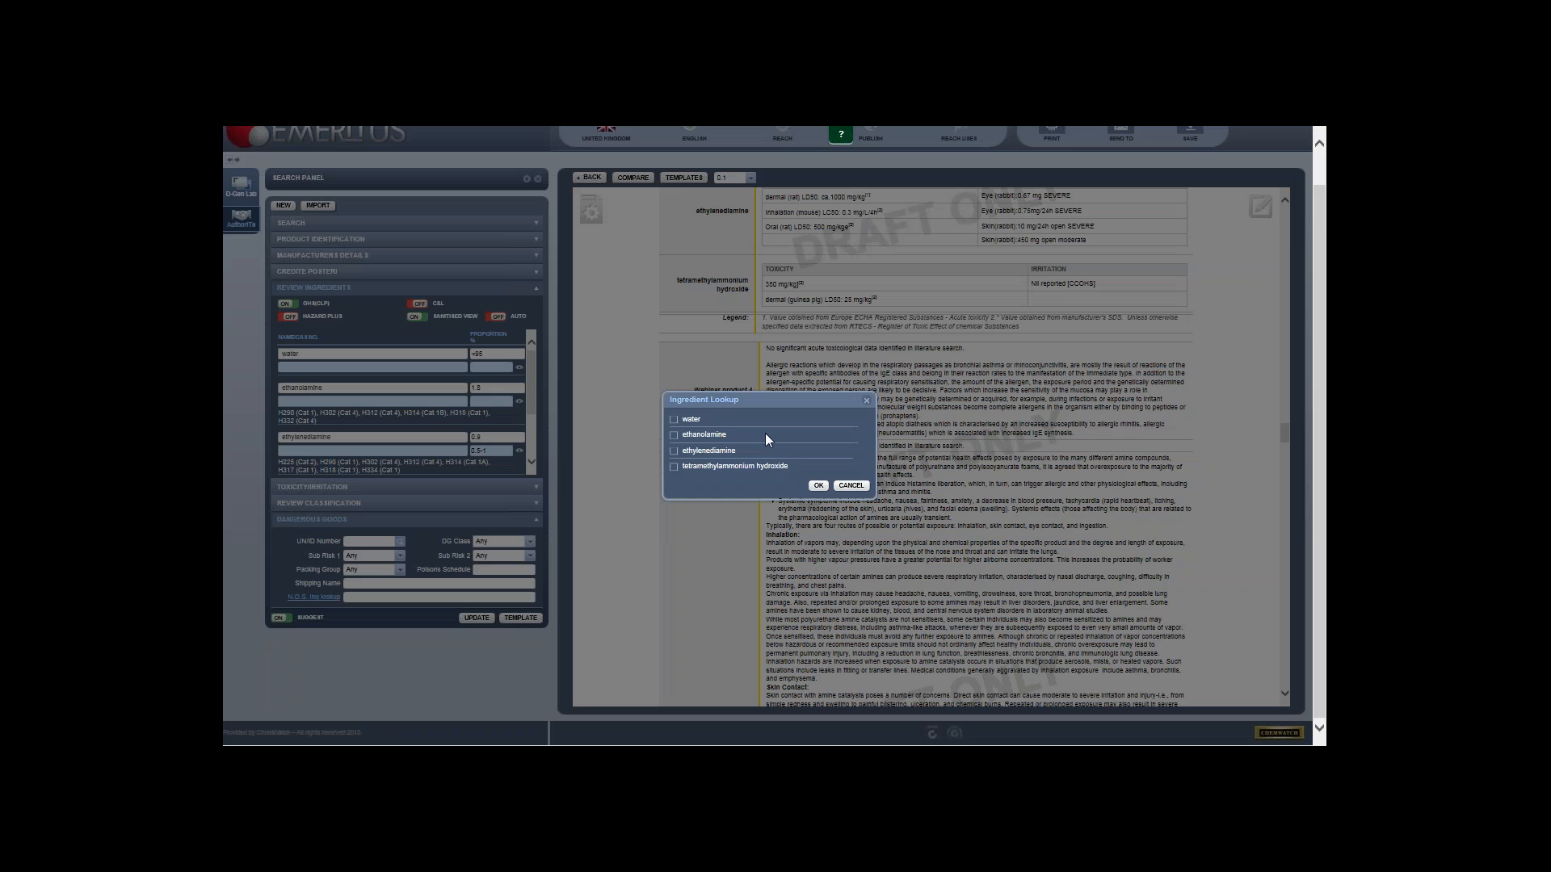
left_click(675, 435)
left_click(675, 451)
left_click(674, 467)
left_click(819, 486)
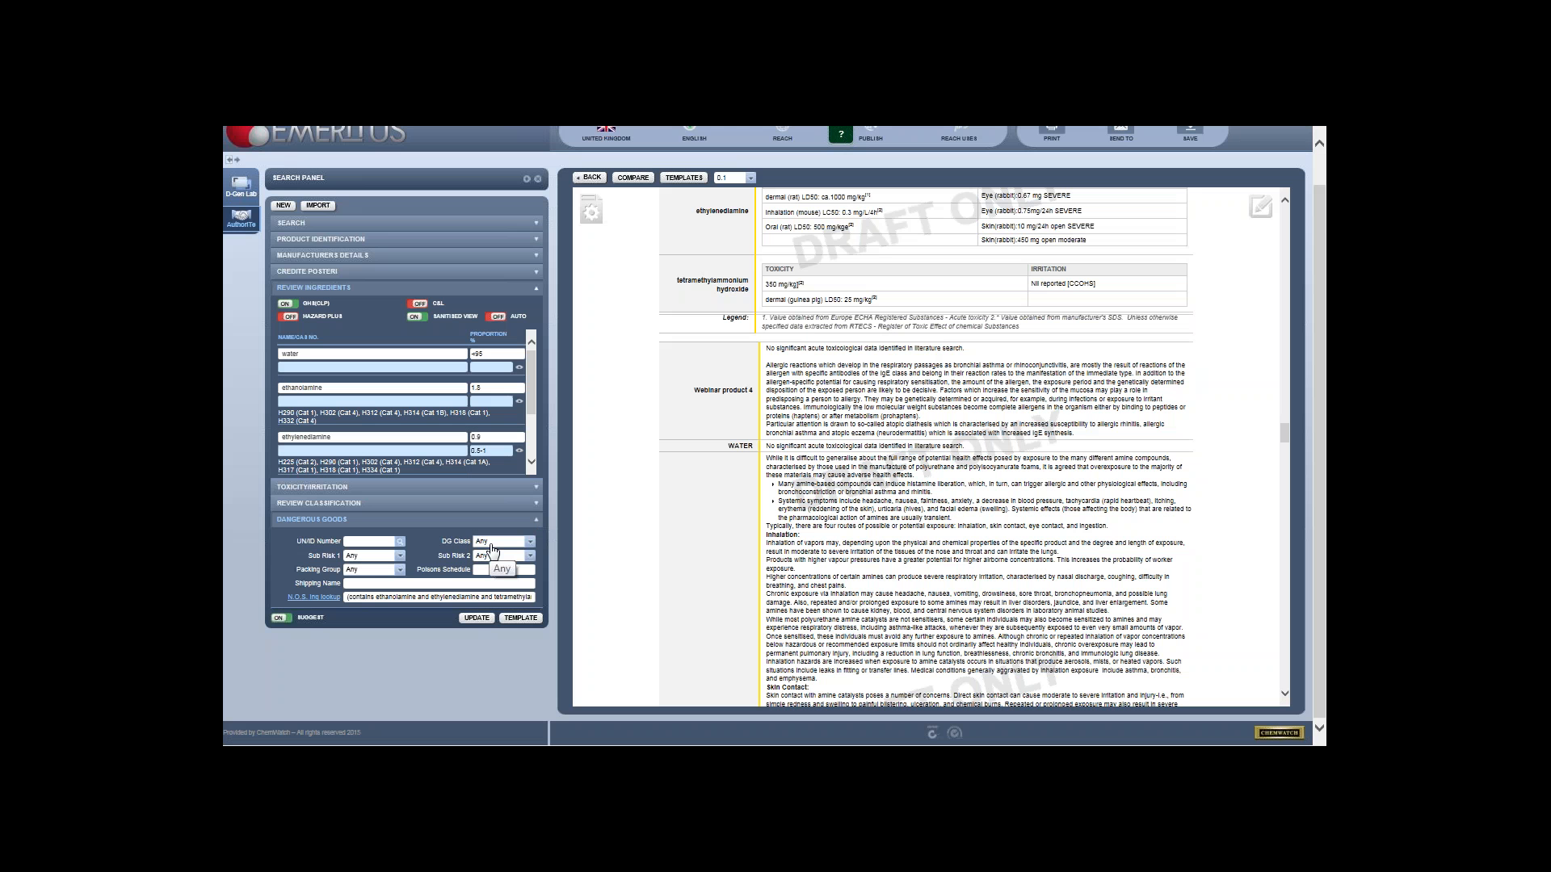
Step: Check the DG class setting and update the data sheet with the chosen N.O.S. ingredients
left_click(497, 542)
left_click(452, 526)
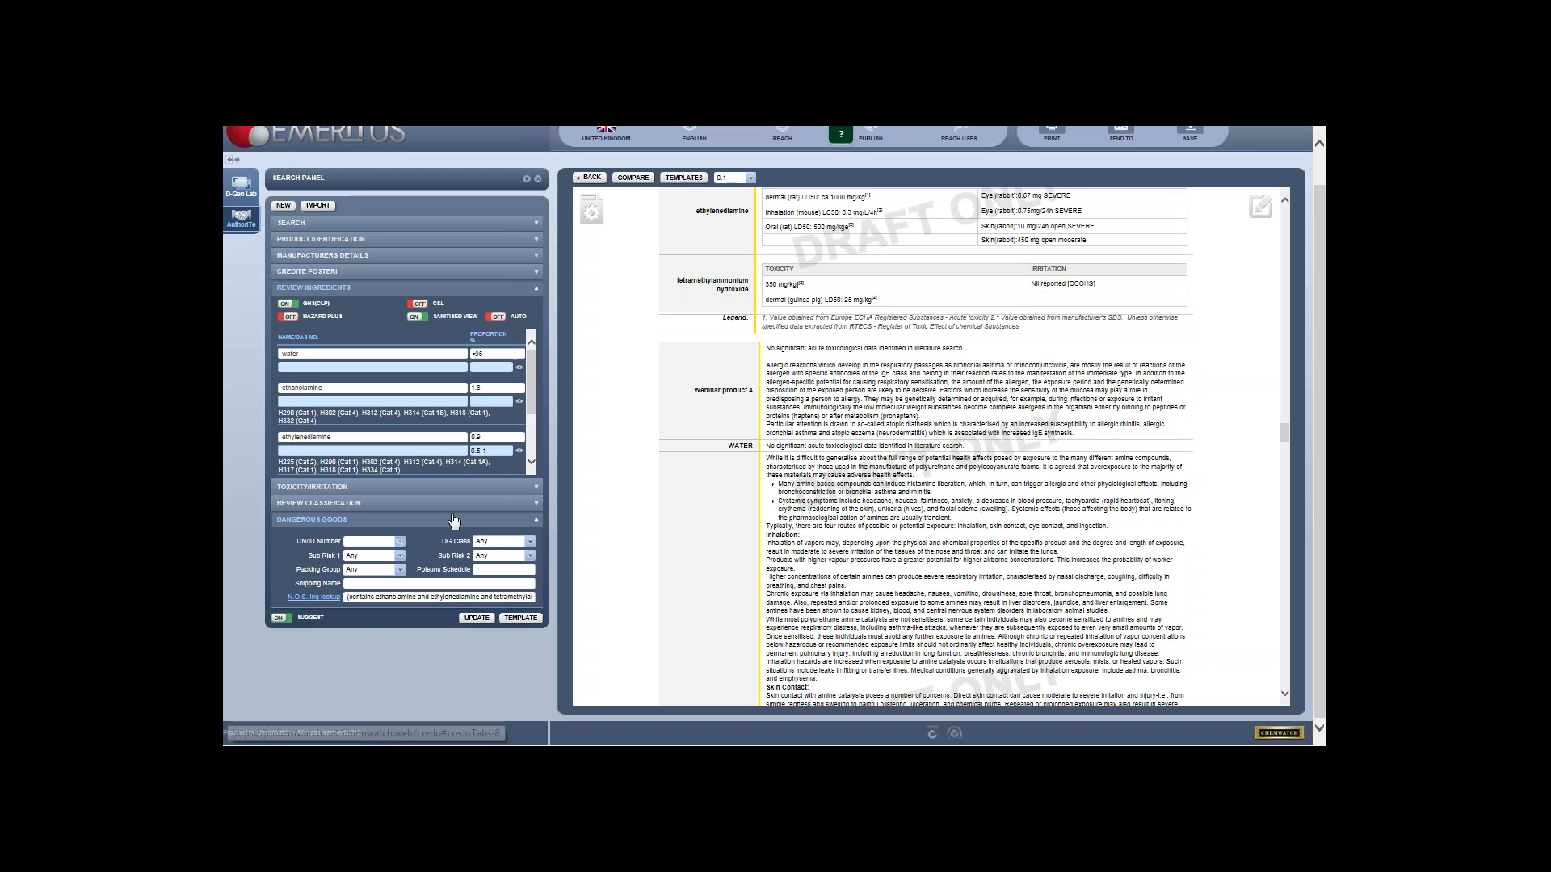
left_click(477, 618)
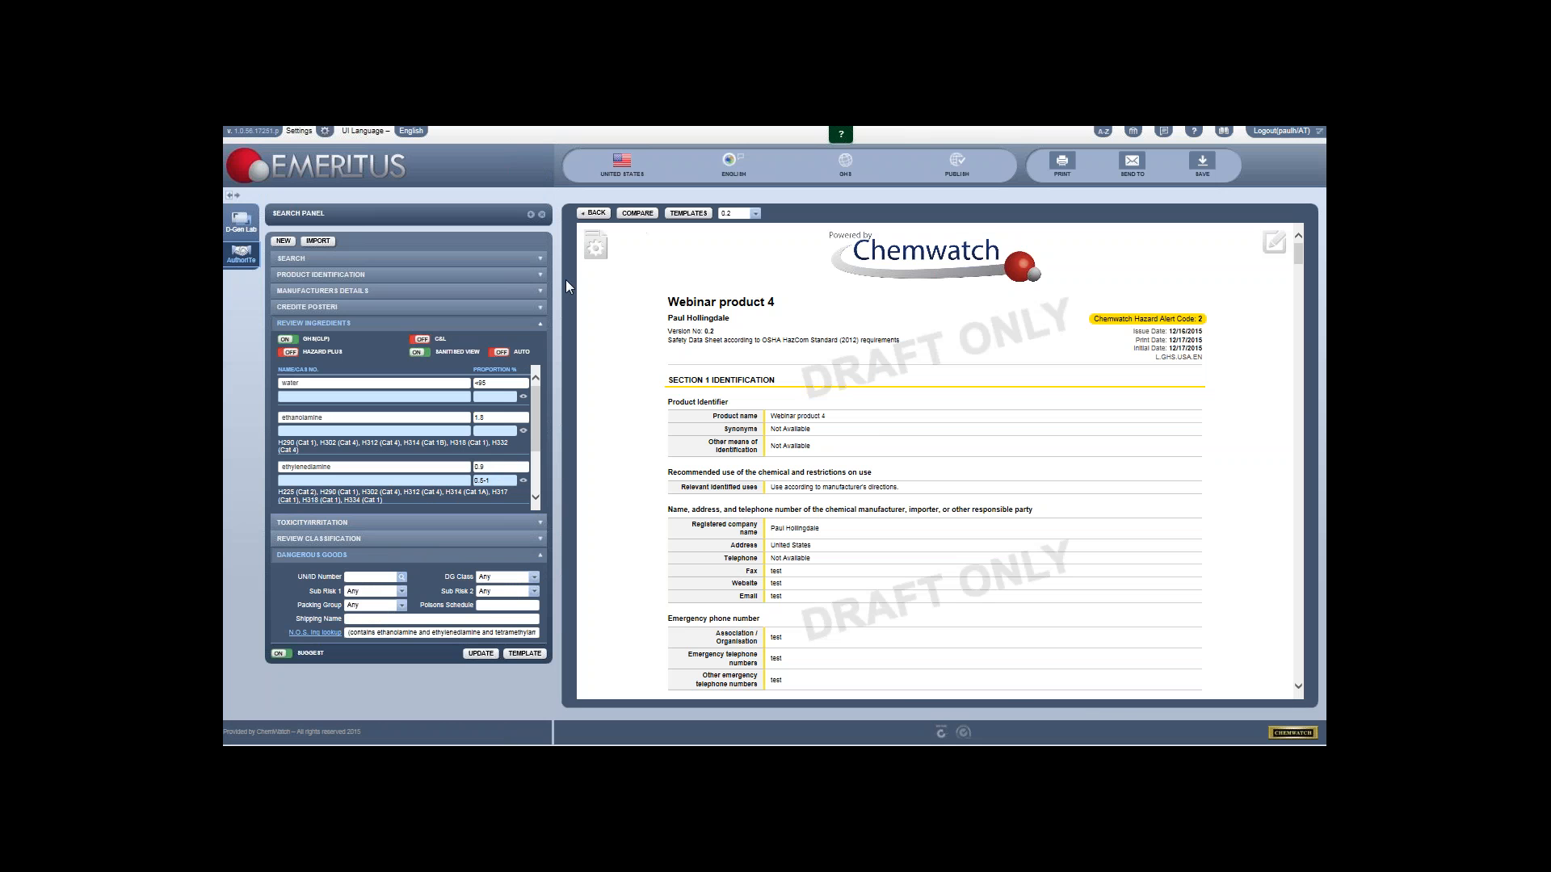
Step: Review the precautionary statements and the Section 3 mixture composition in the United States data sheet
scroll(878, 424, "down", 15)
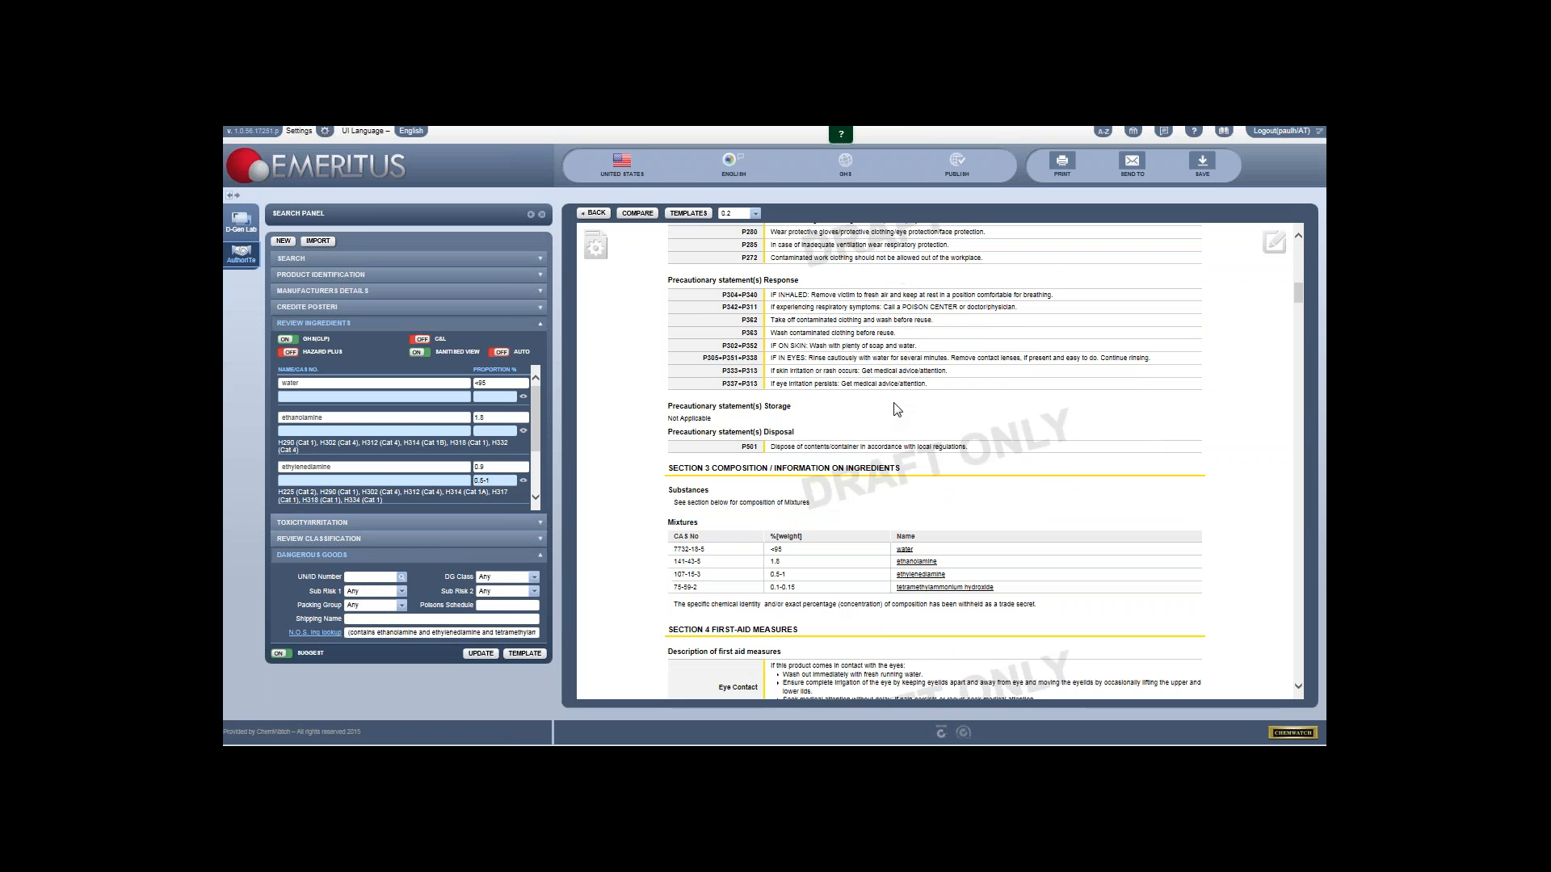
scroll(888, 412, "down", 1)
scroll(514, 446, "down", 2)
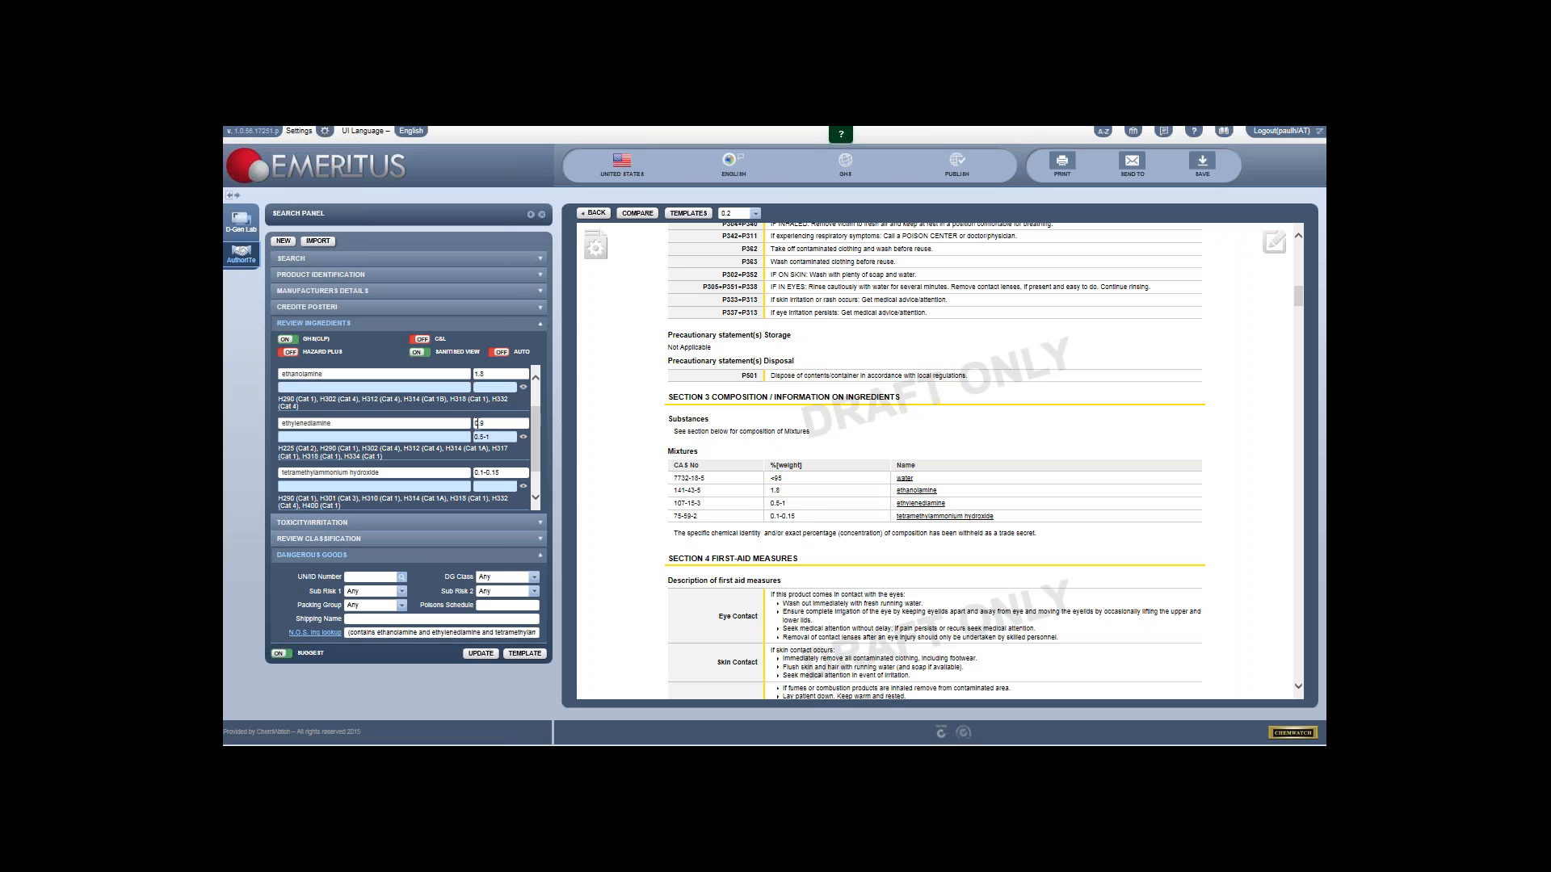
Step: Set the UN number to 1222, apply the suggested ISOPROPYL NITRATE entry and update the data sheet
type("22")
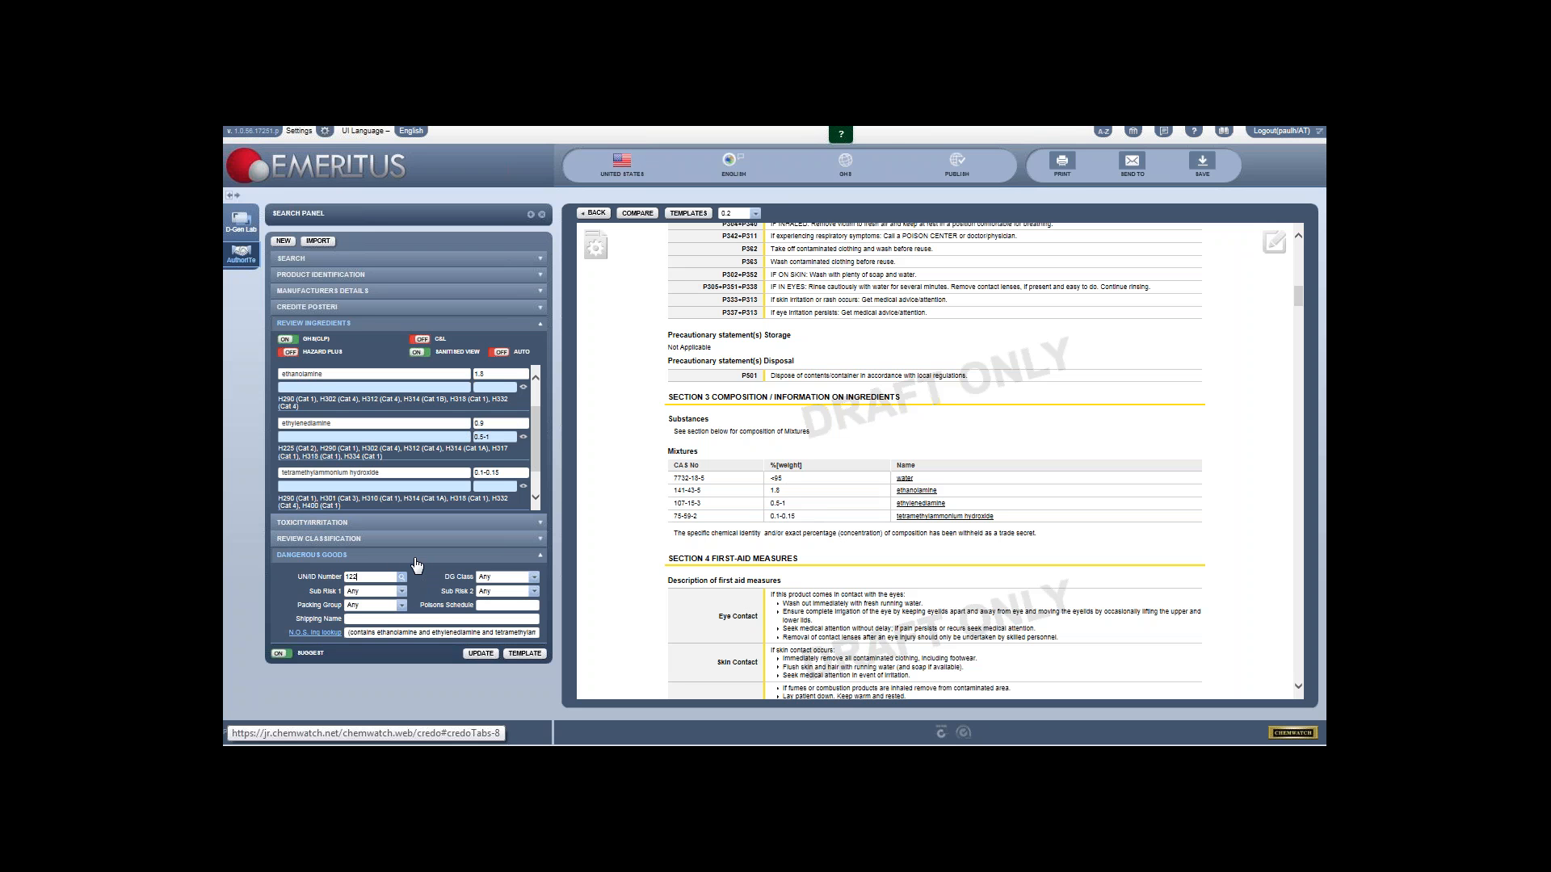
type("2")
left_click(402, 578)
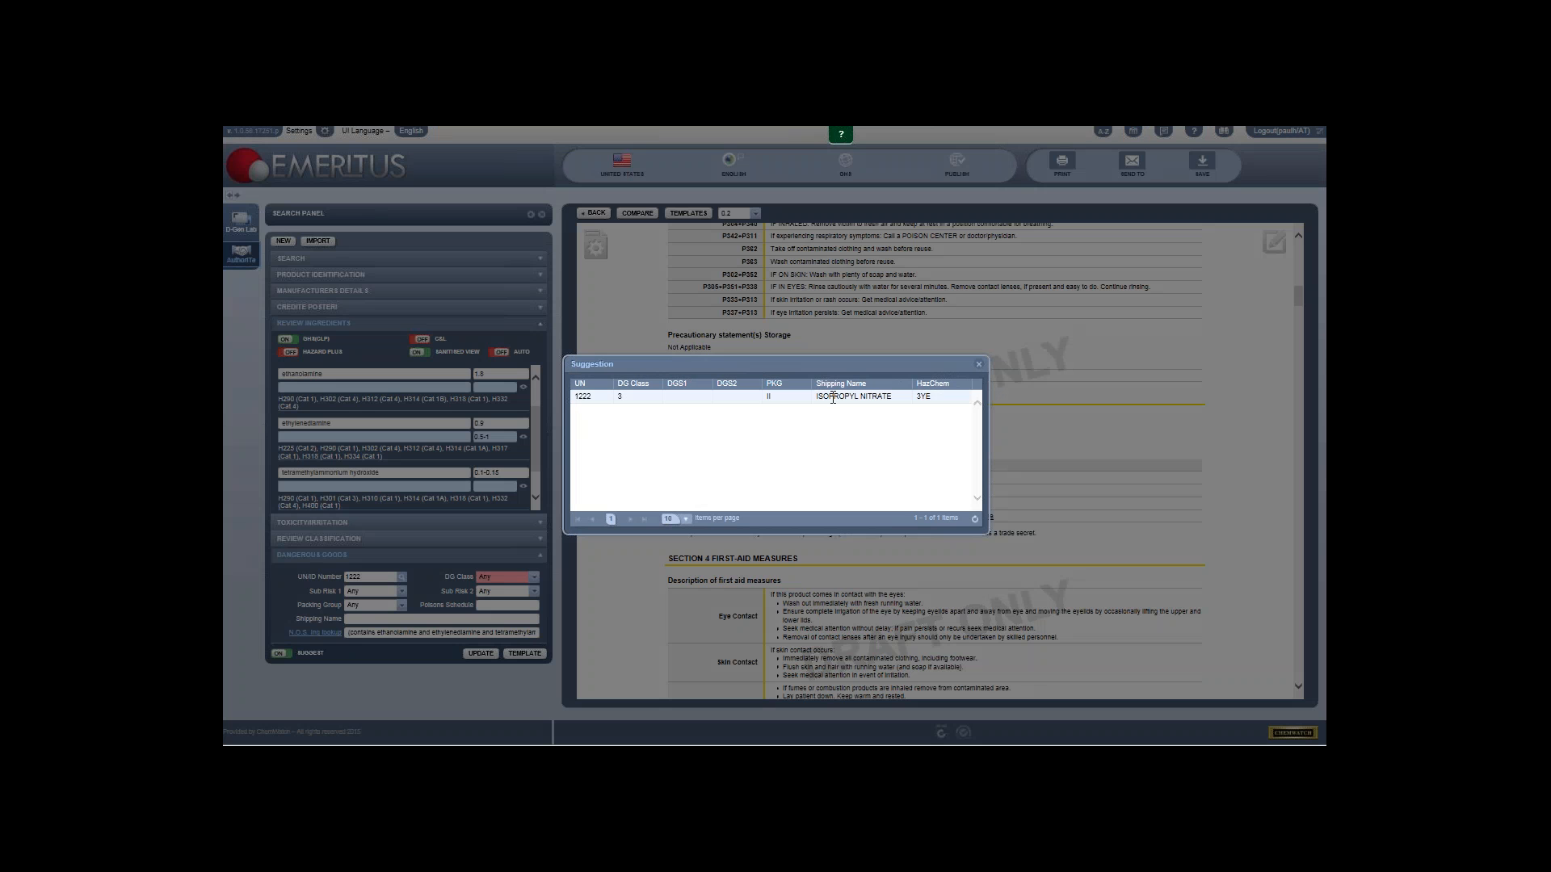
double_click(833, 398)
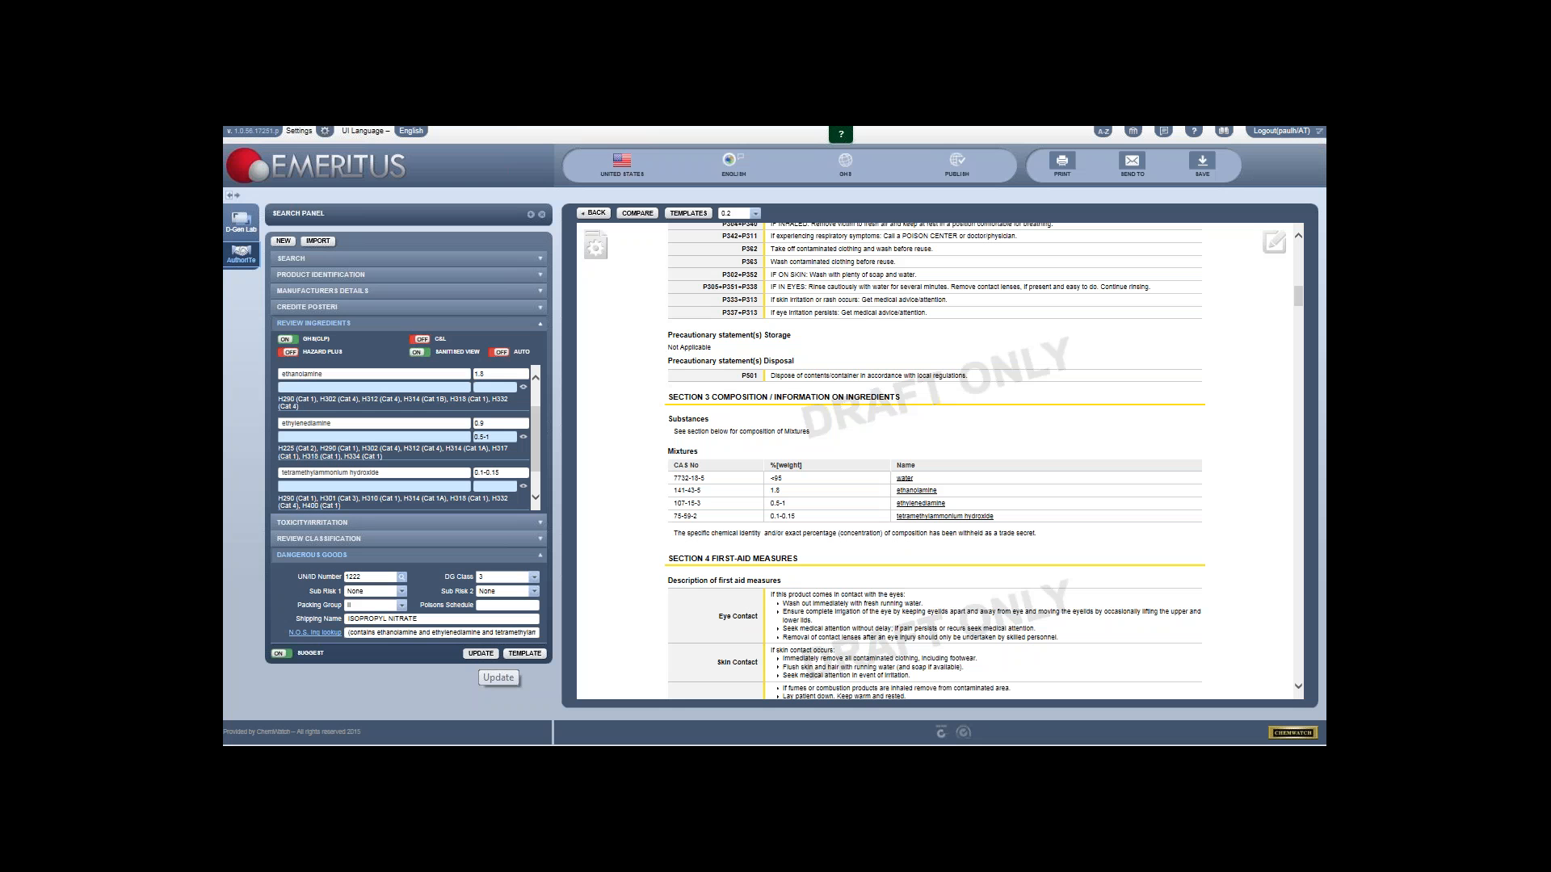
left_click(481, 653)
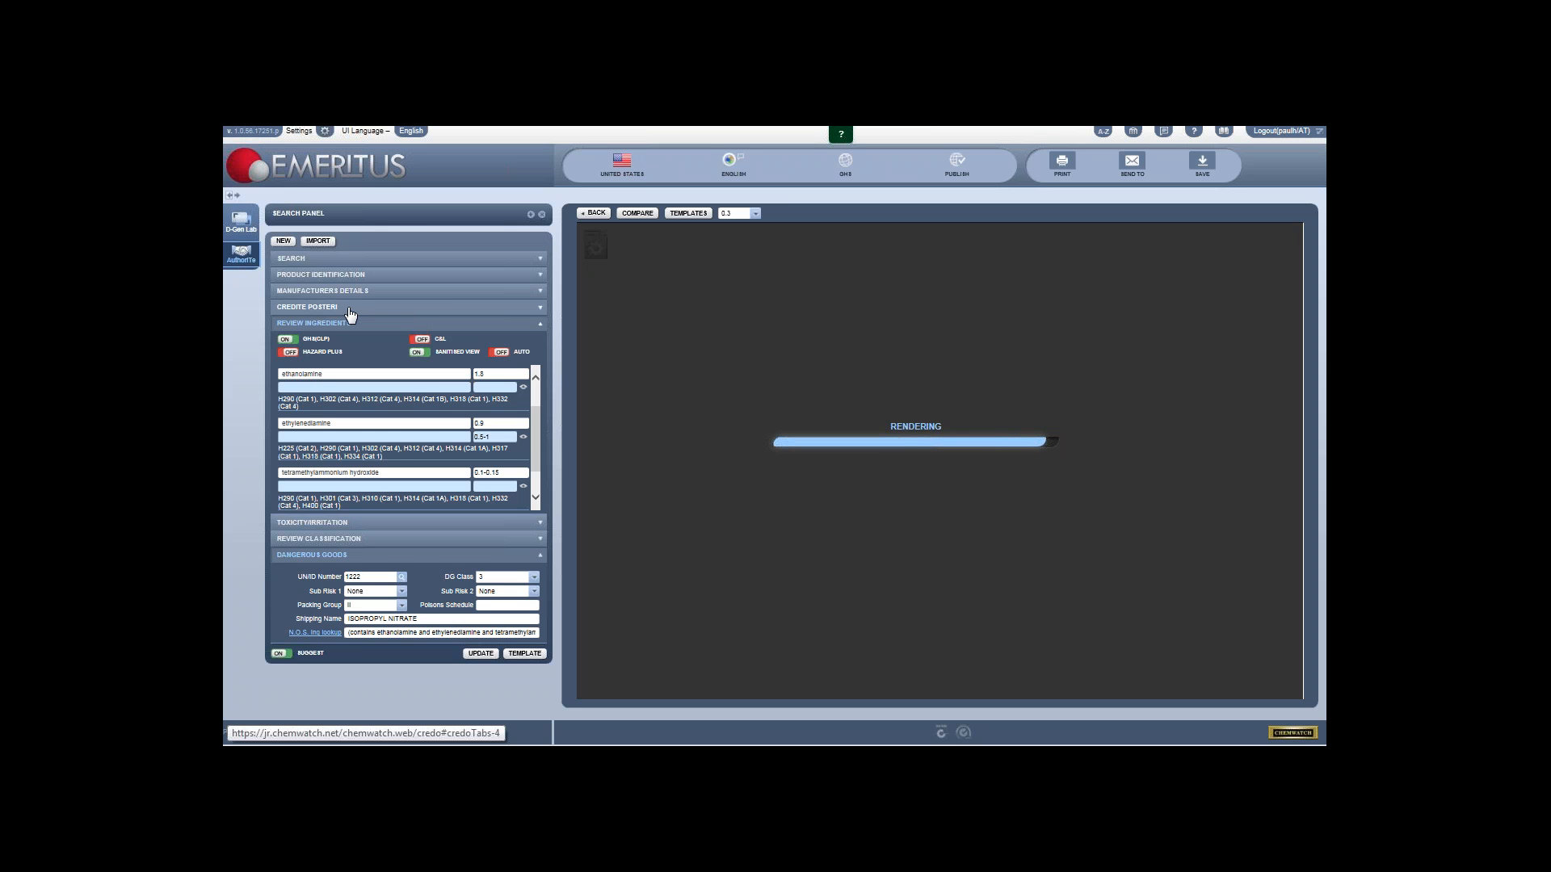
Step: Show the ingredient and physical property entries, and examine the Section 2 hazard identification of the updated United States data sheet
left_click(350, 314)
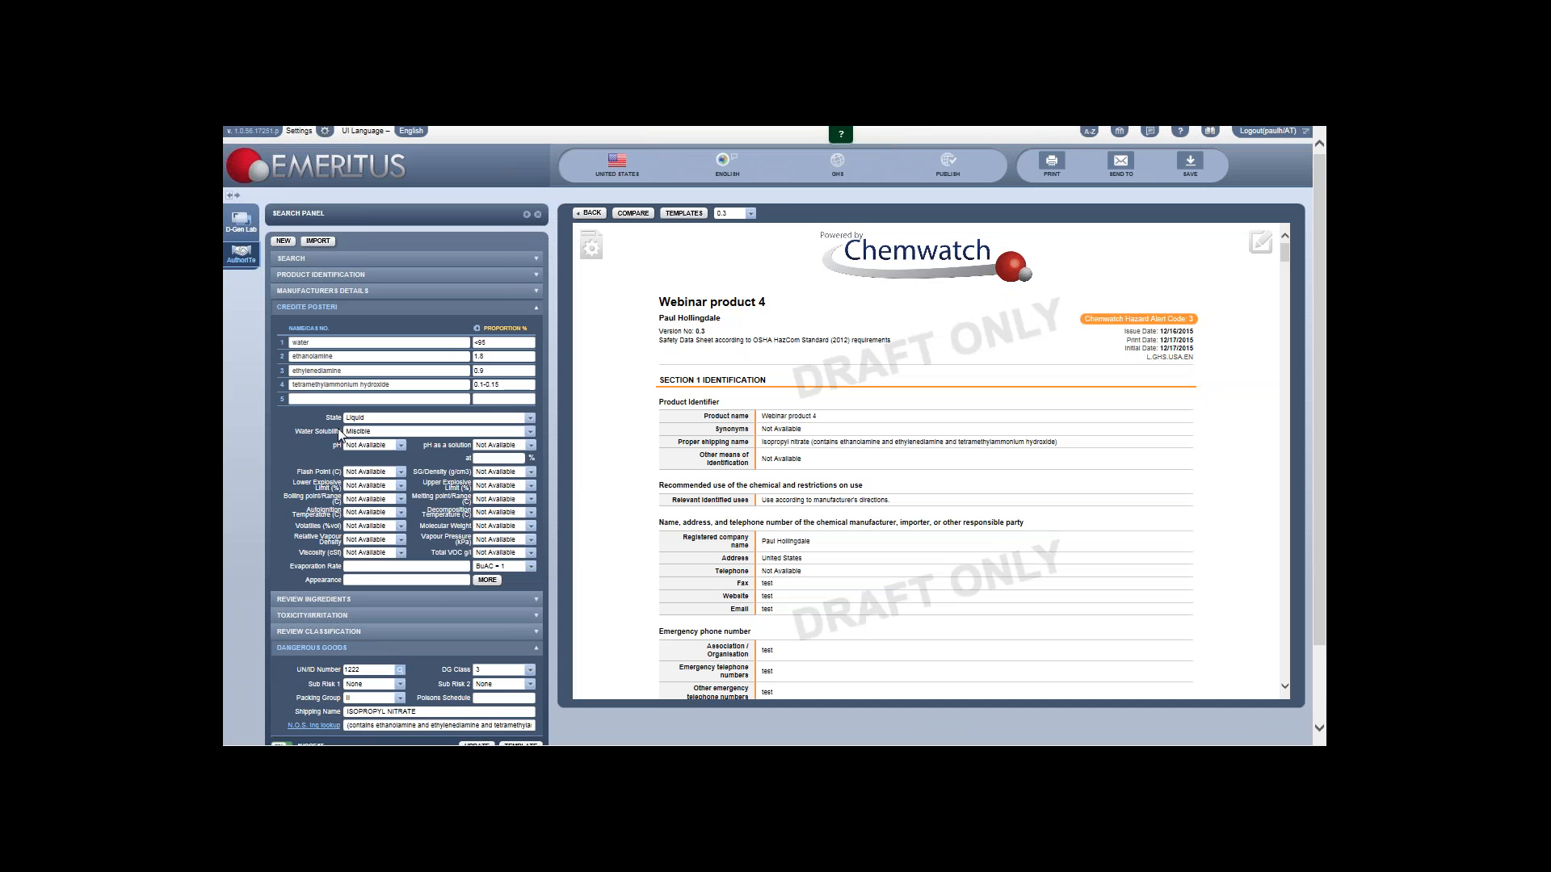
scroll(751, 432, "down", 5)
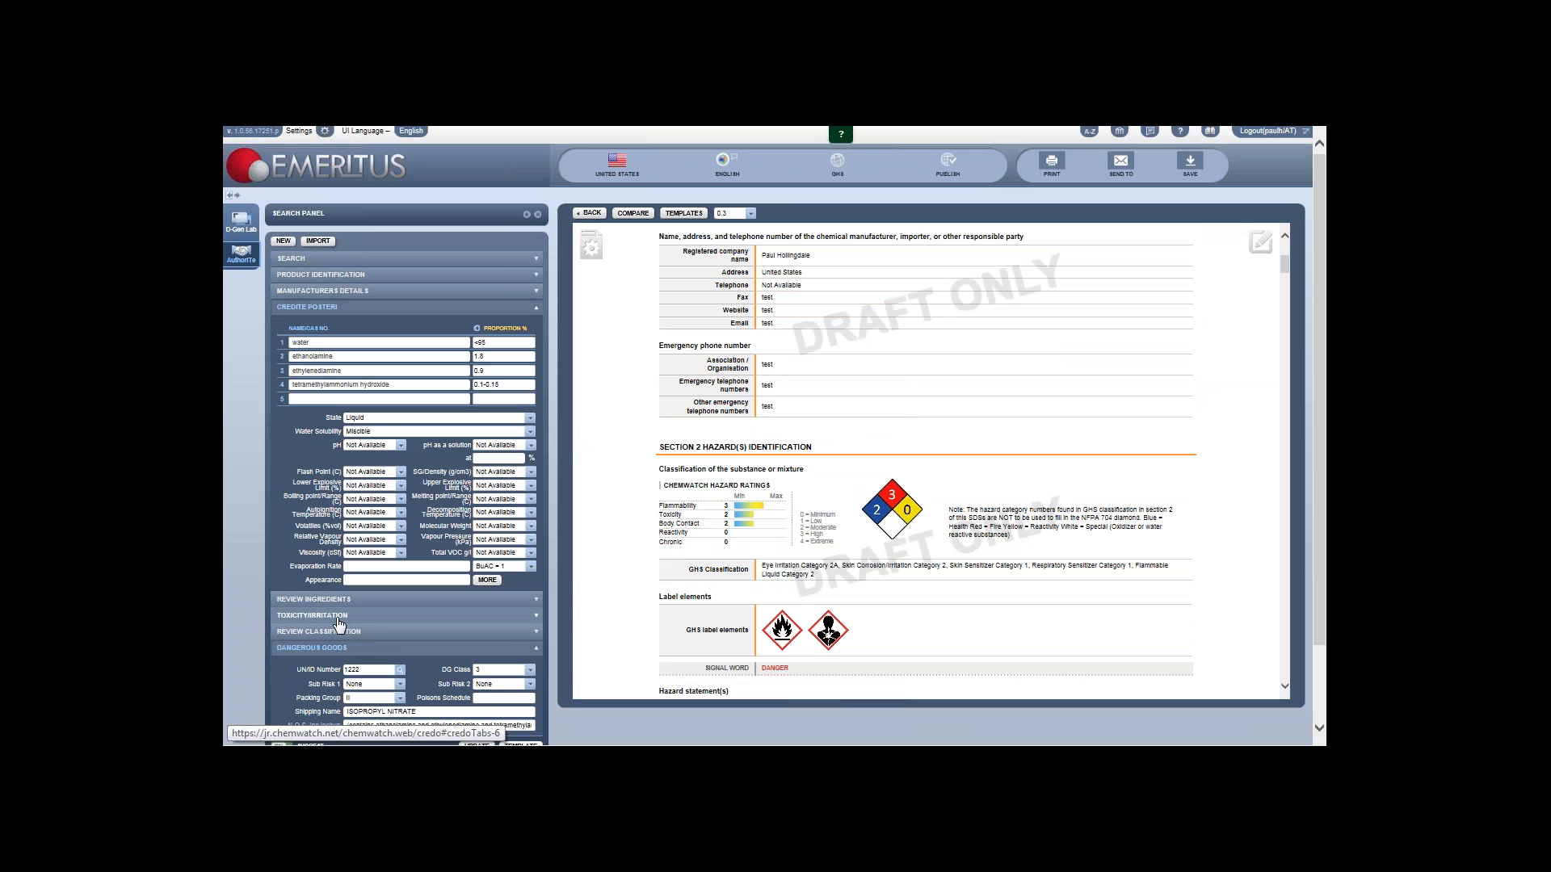
scroll(878, 421, "down", 2)
scroll(878, 421, "down", 10)
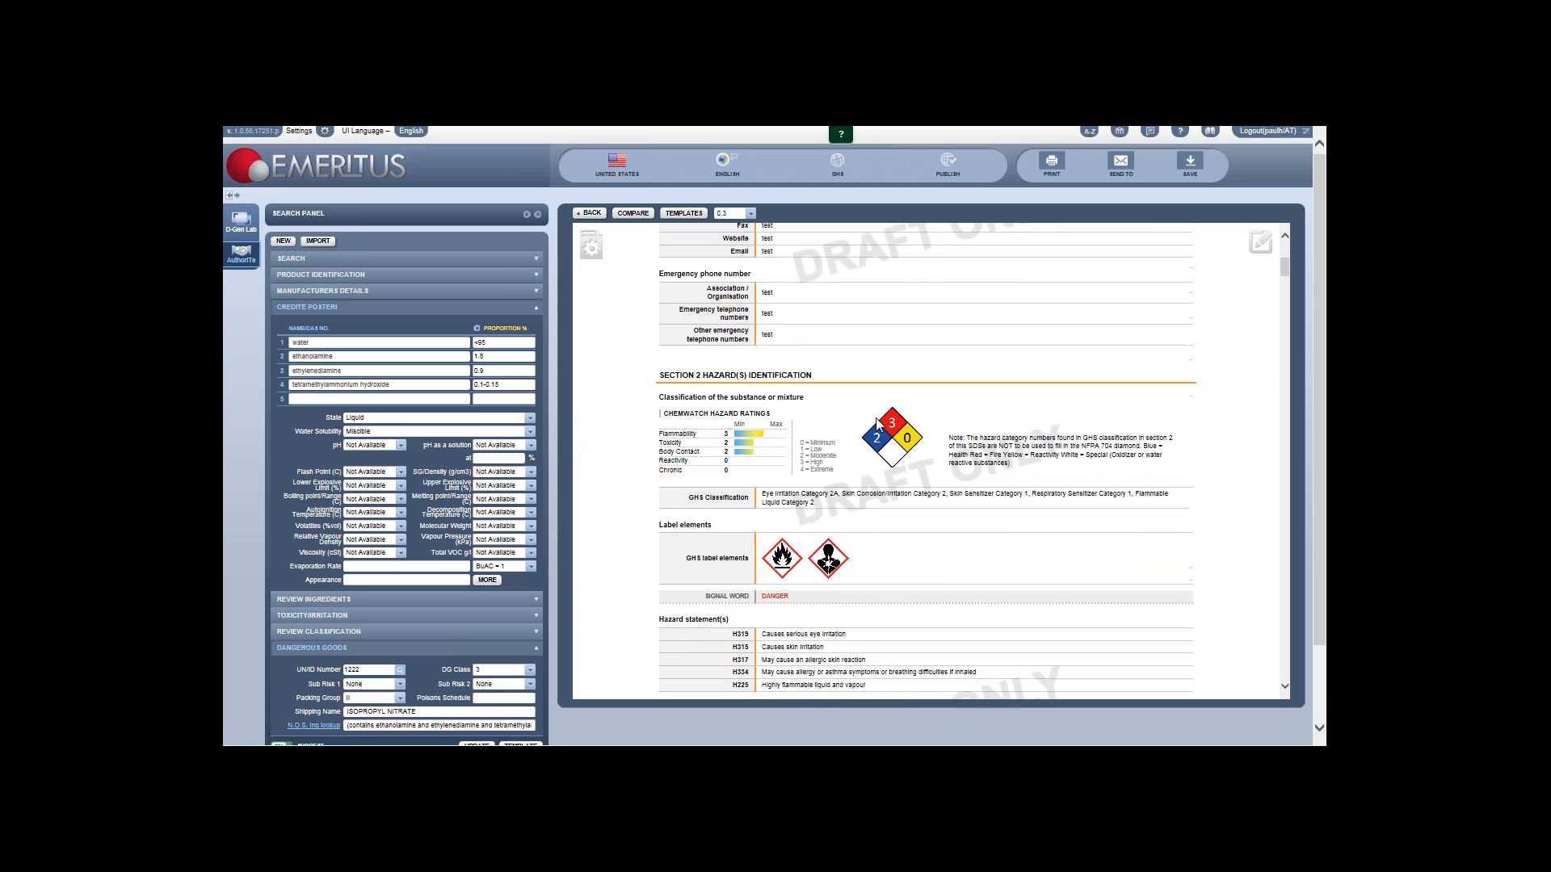
Step: Examine the fire-fighting measures in Section 5 and the handling and storage precautions in Section 7
scroll(859, 381, "down", 15)
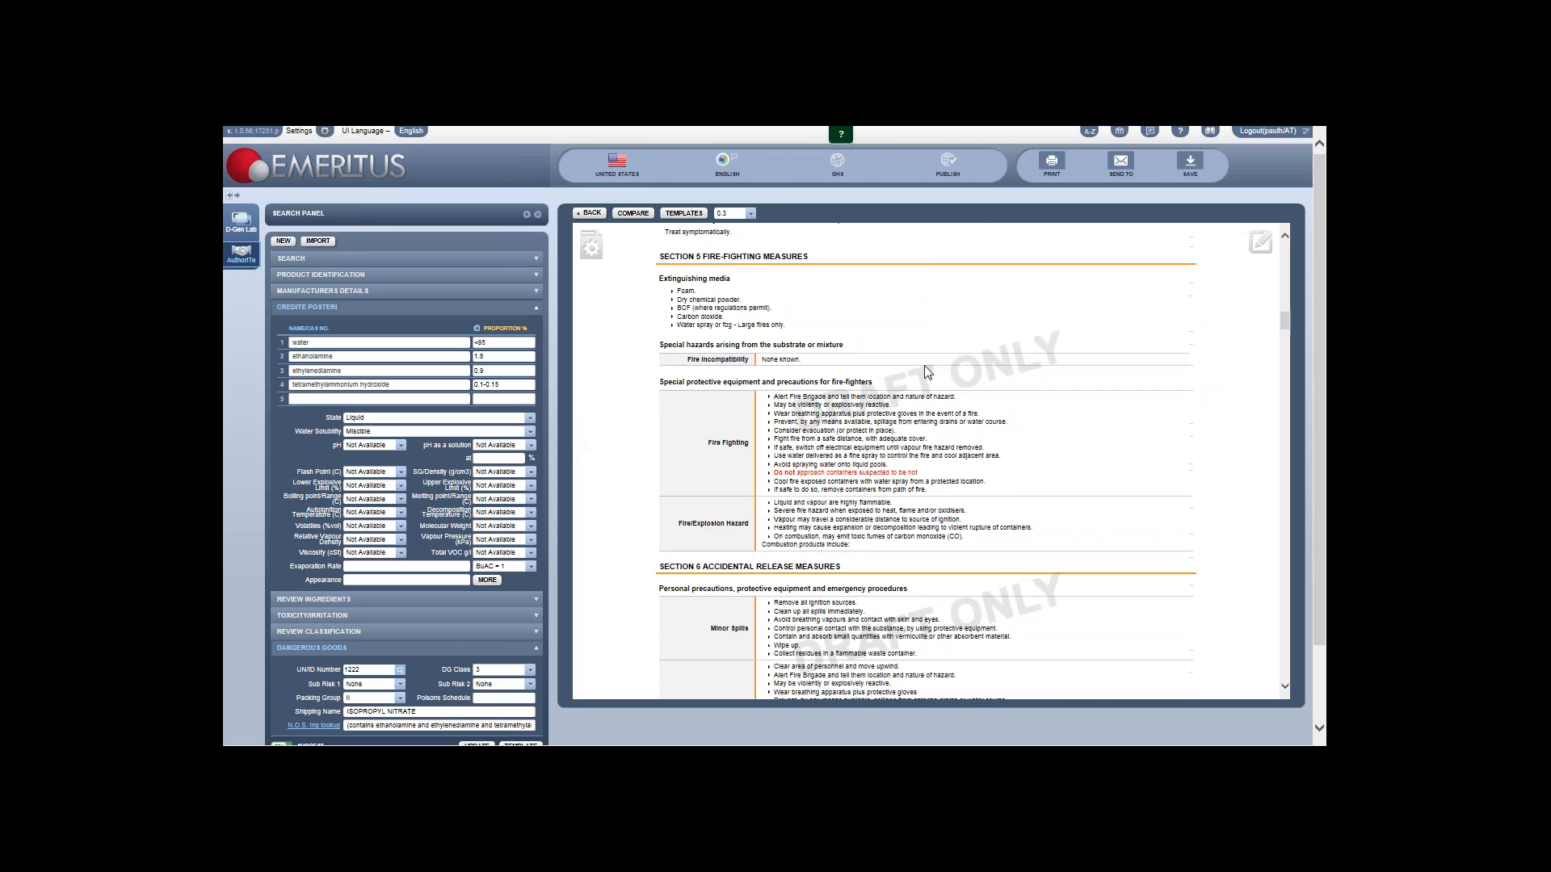
scroll(812, 334, "up", 1)
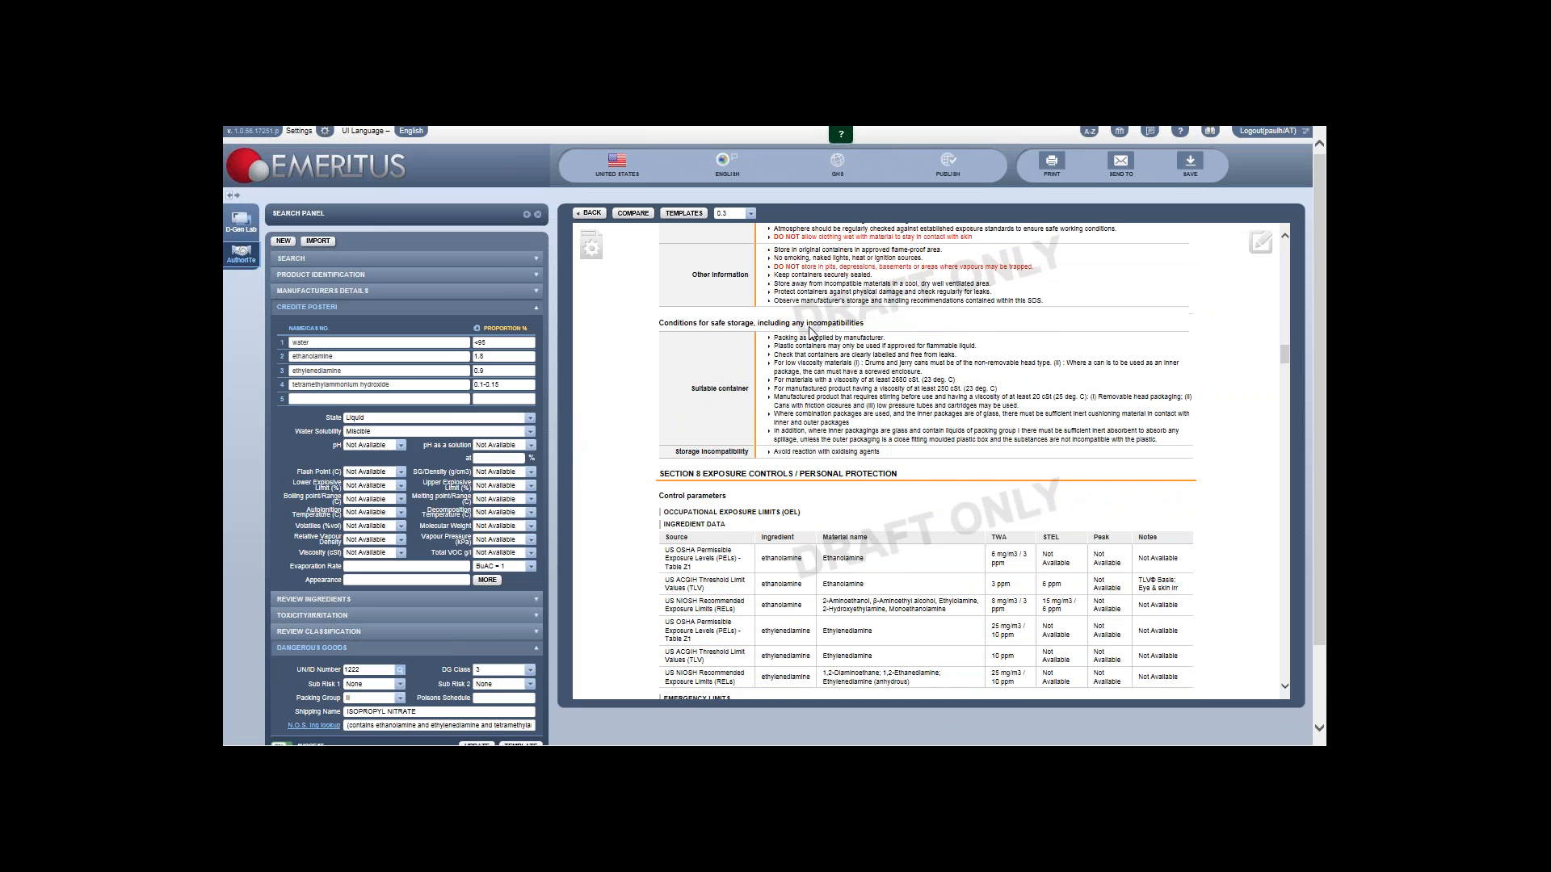
scroll(812, 332, "up", 3)
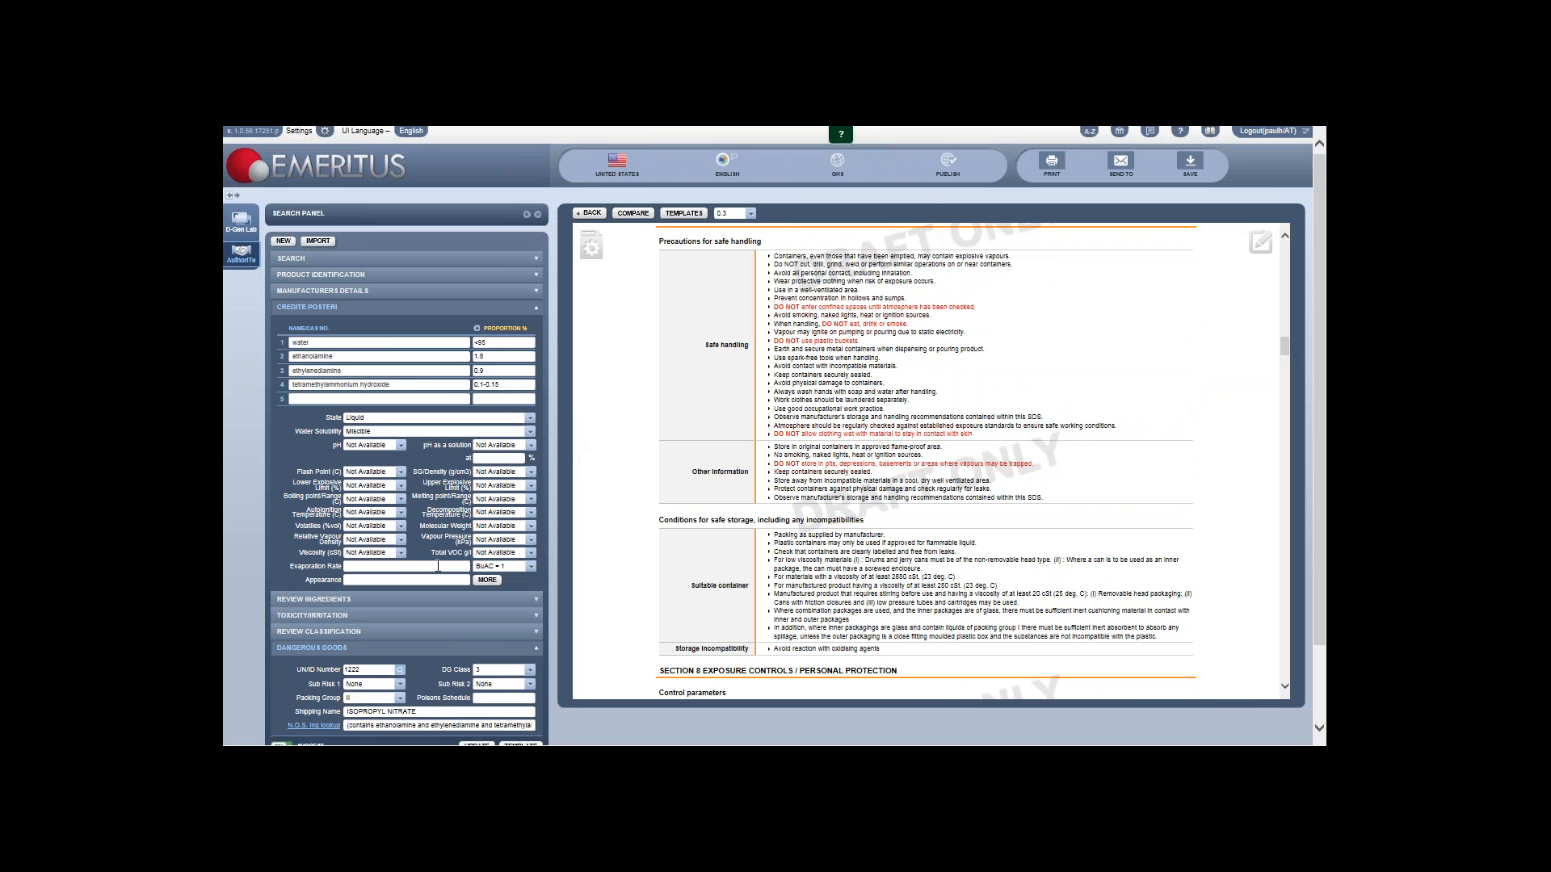
scroll(919, 314, "up", 1)
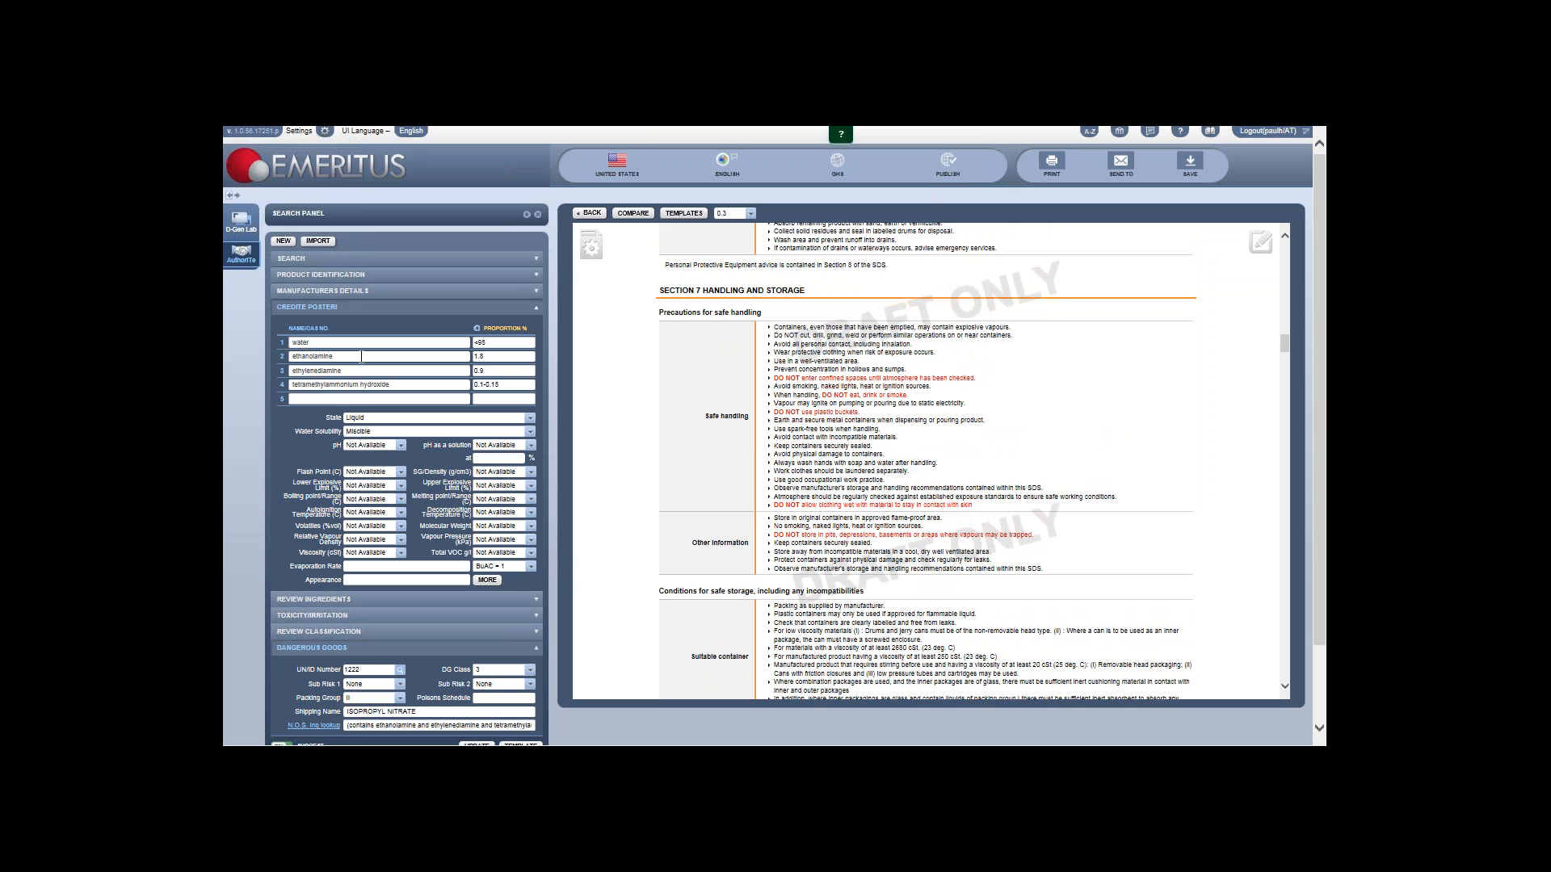
scroll(845, 386, "down", 8)
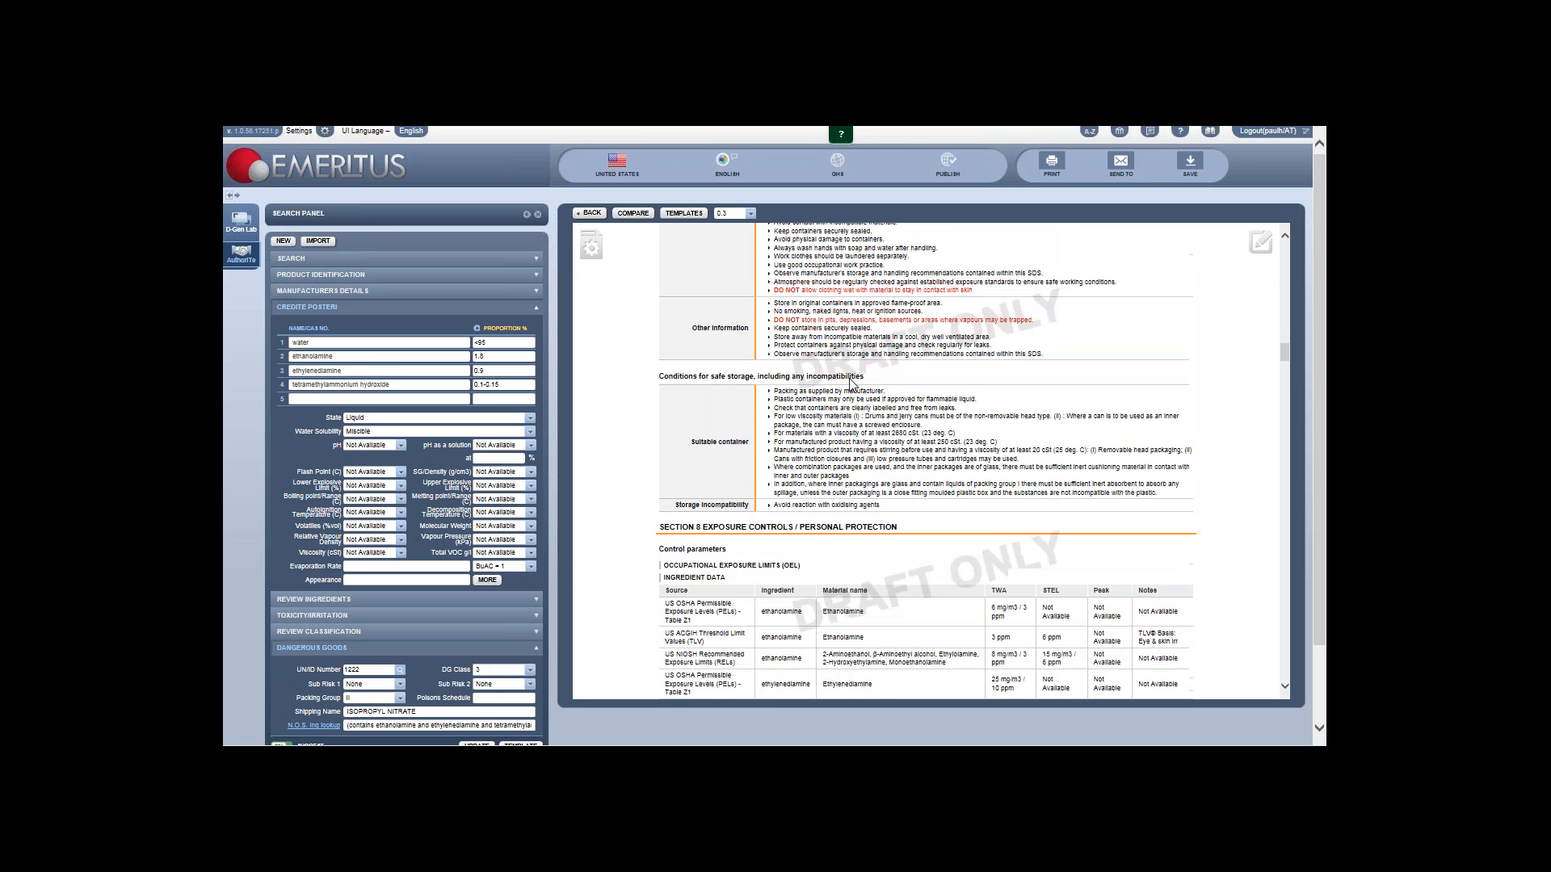
scroll(863, 395, "up", 9)
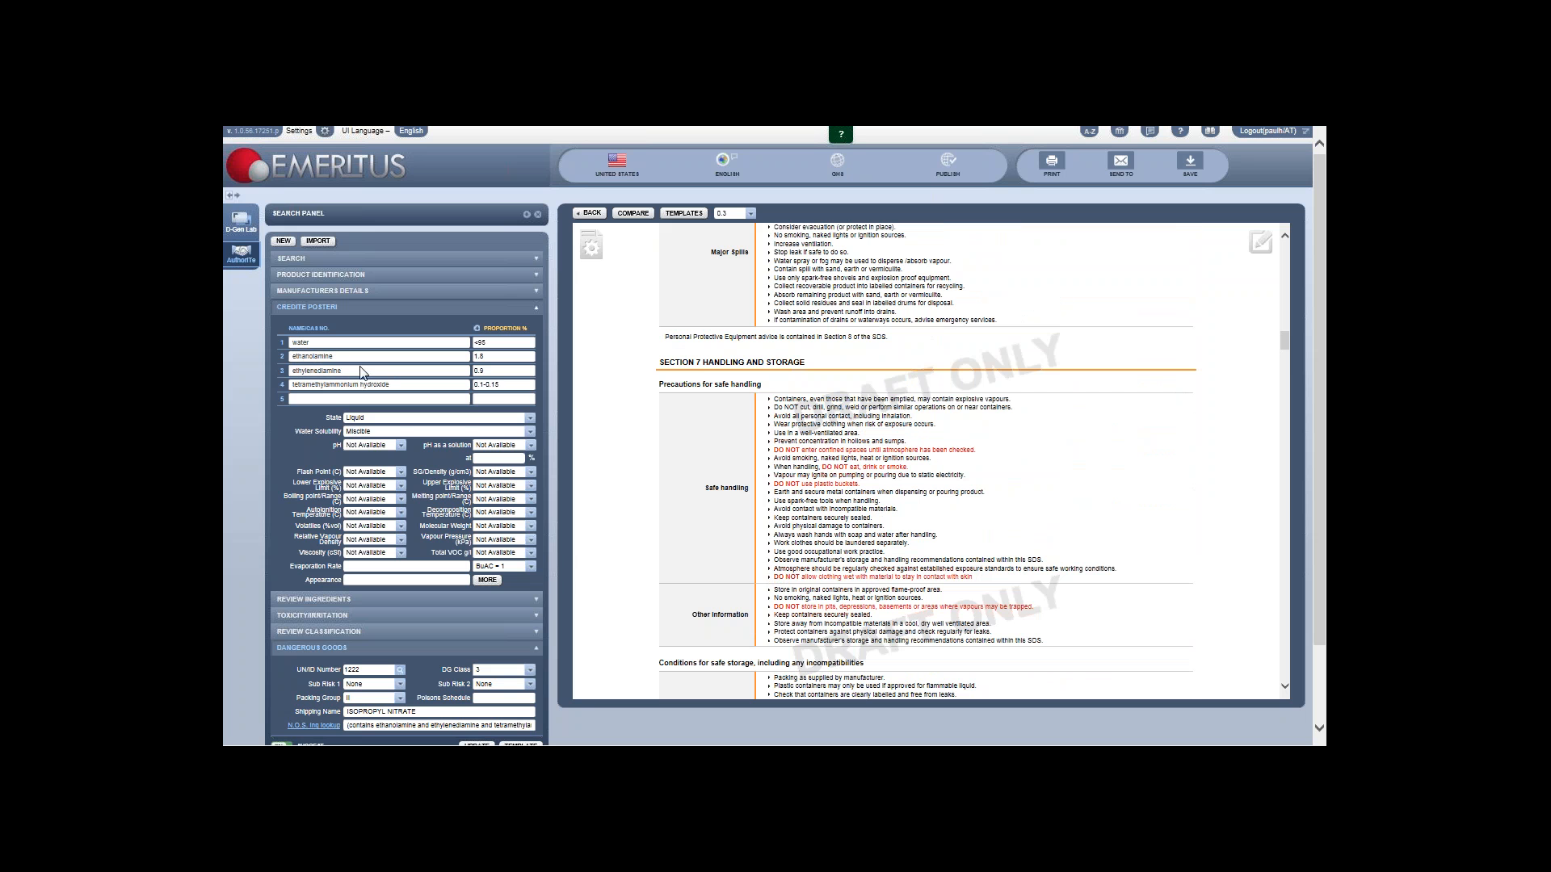
scroll(811, 372, "down", 5)
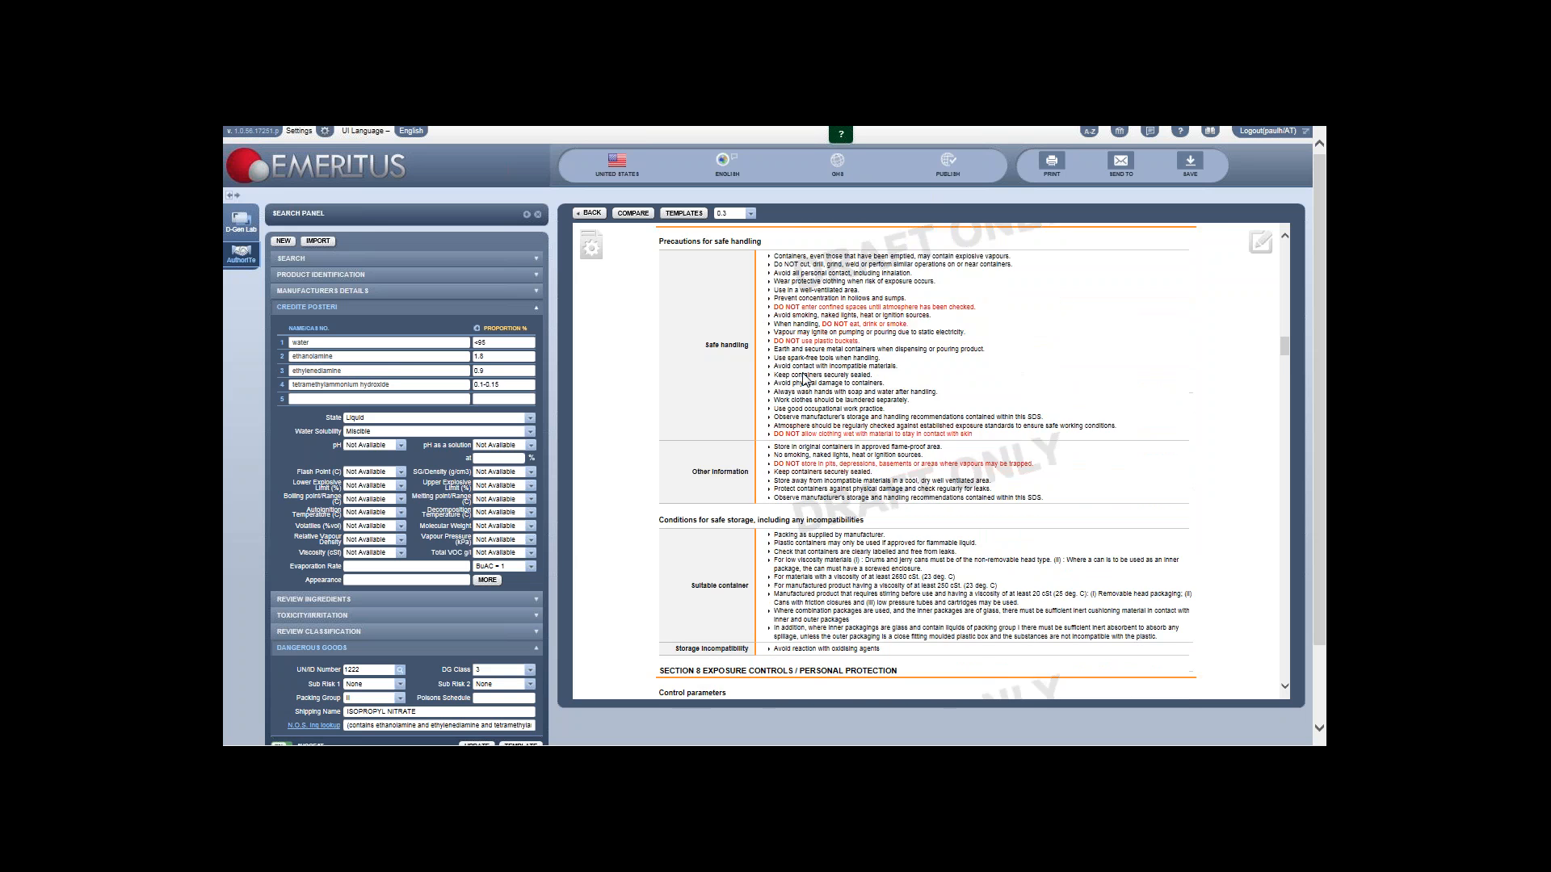
Step: Review the exposure limits in Section 8 and continue to the stability and toxicological information in Sections 10 and 11
scroll(816, 368, "down", 5)
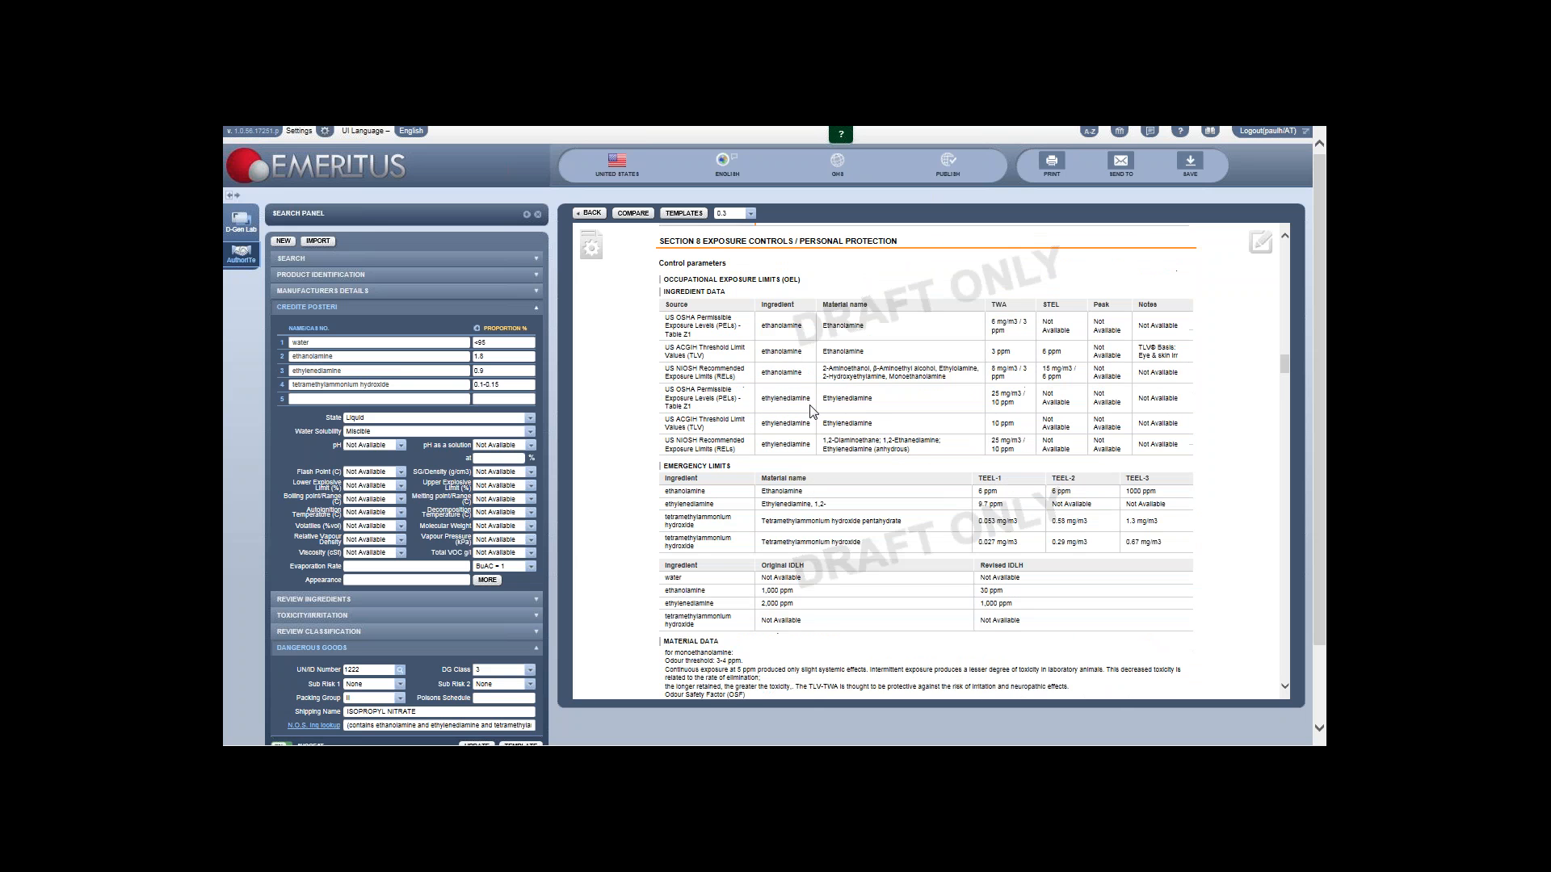
scroll(848, 393, "down", 12)
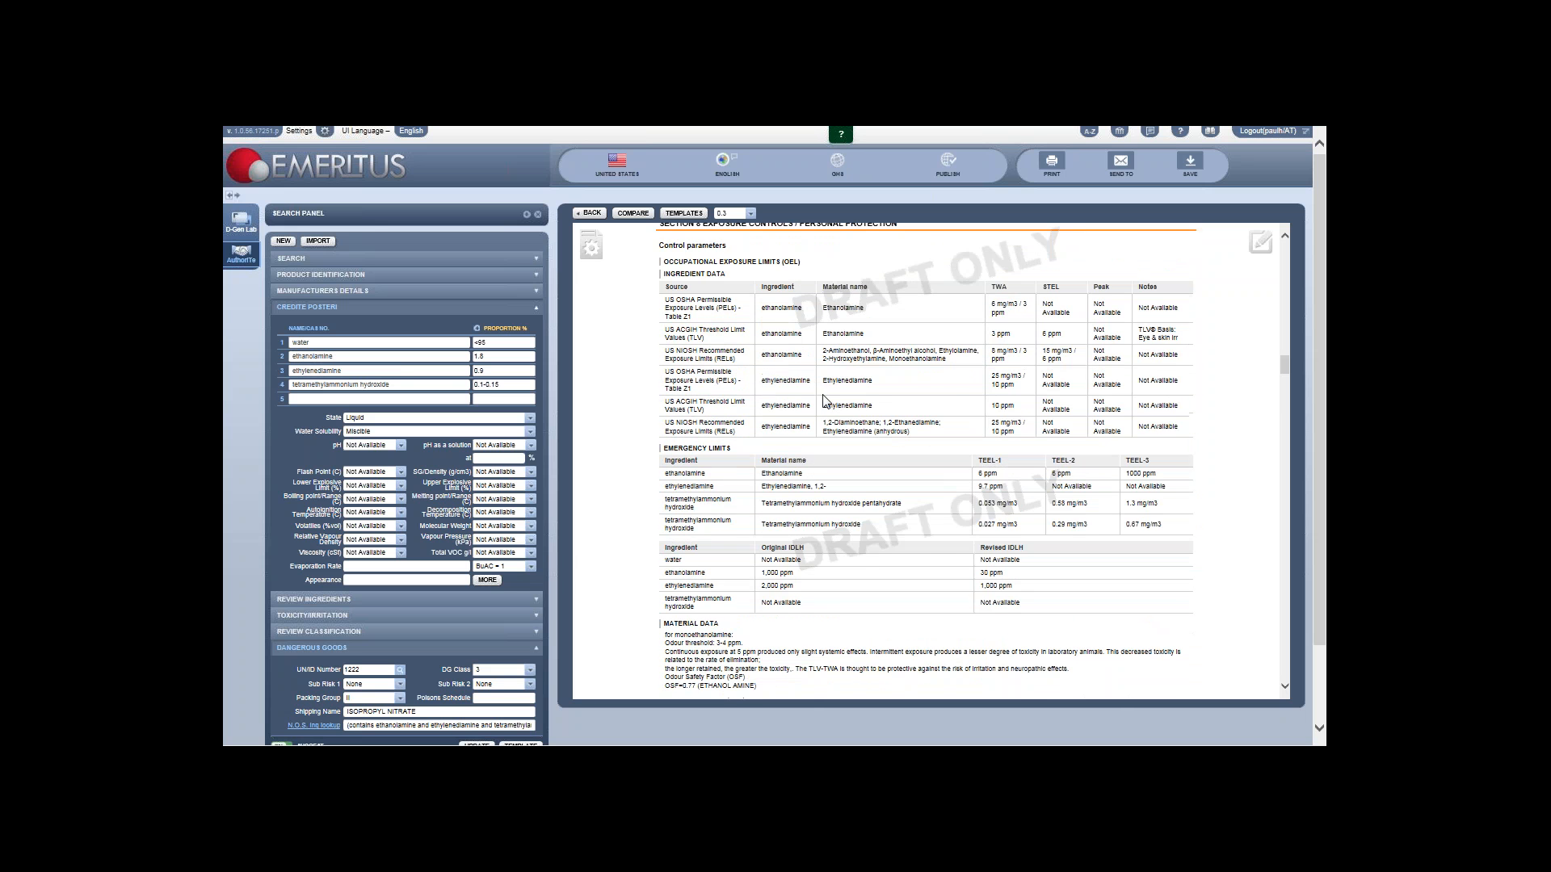
scroll(850, 394, "down", 15)
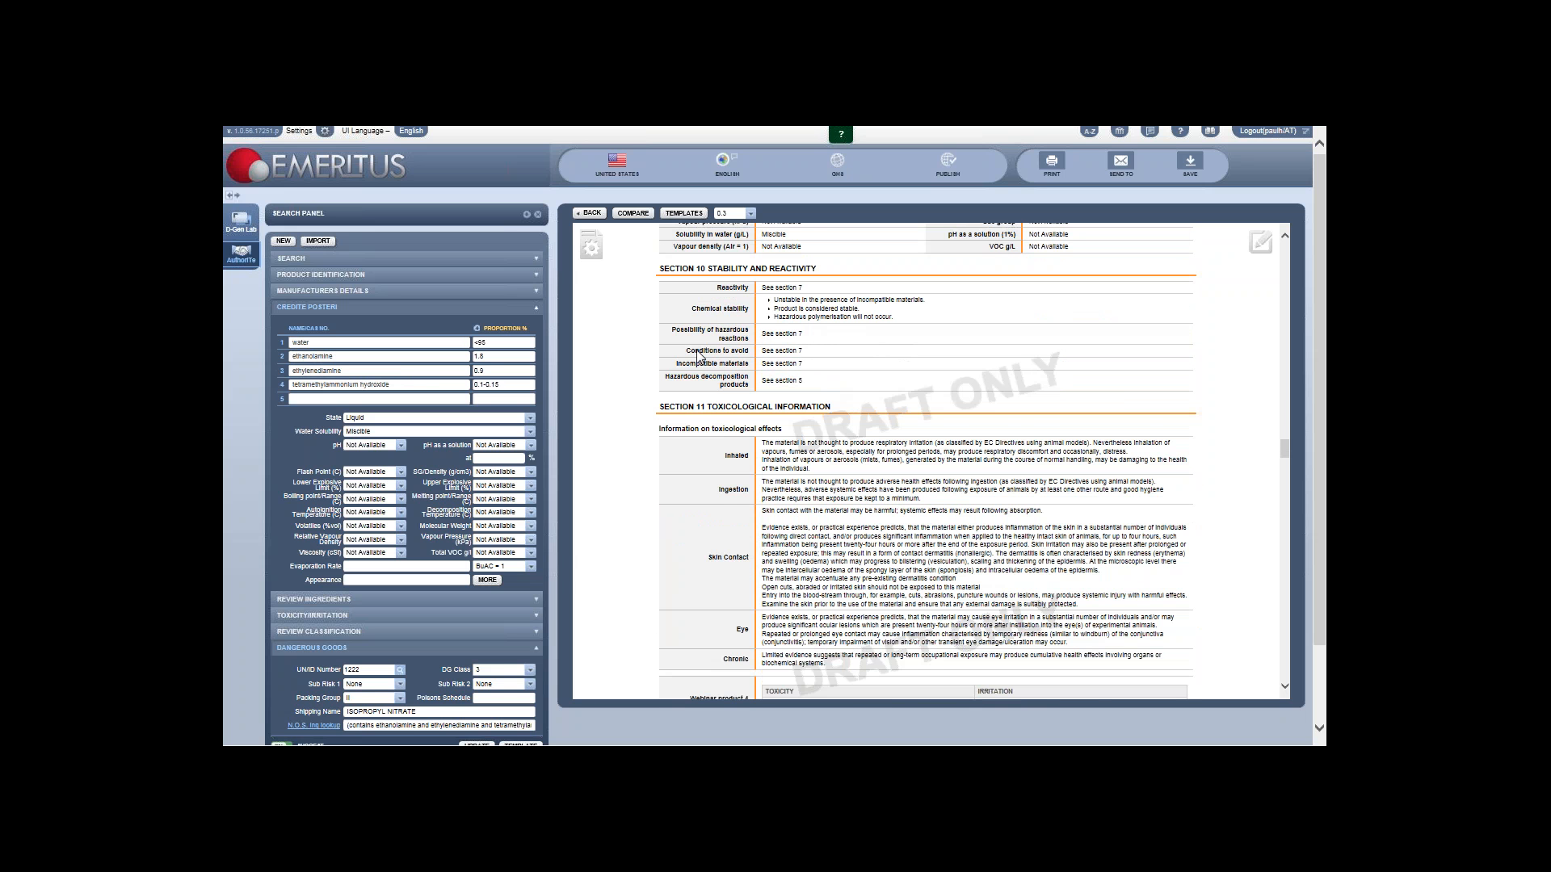
Step: Examine the toxicological information in Section 11, the ecological information in Section 12 and the start of Section 14
scroll(767, 362, "down", 6)
scroll(766, 362, "down", 5)
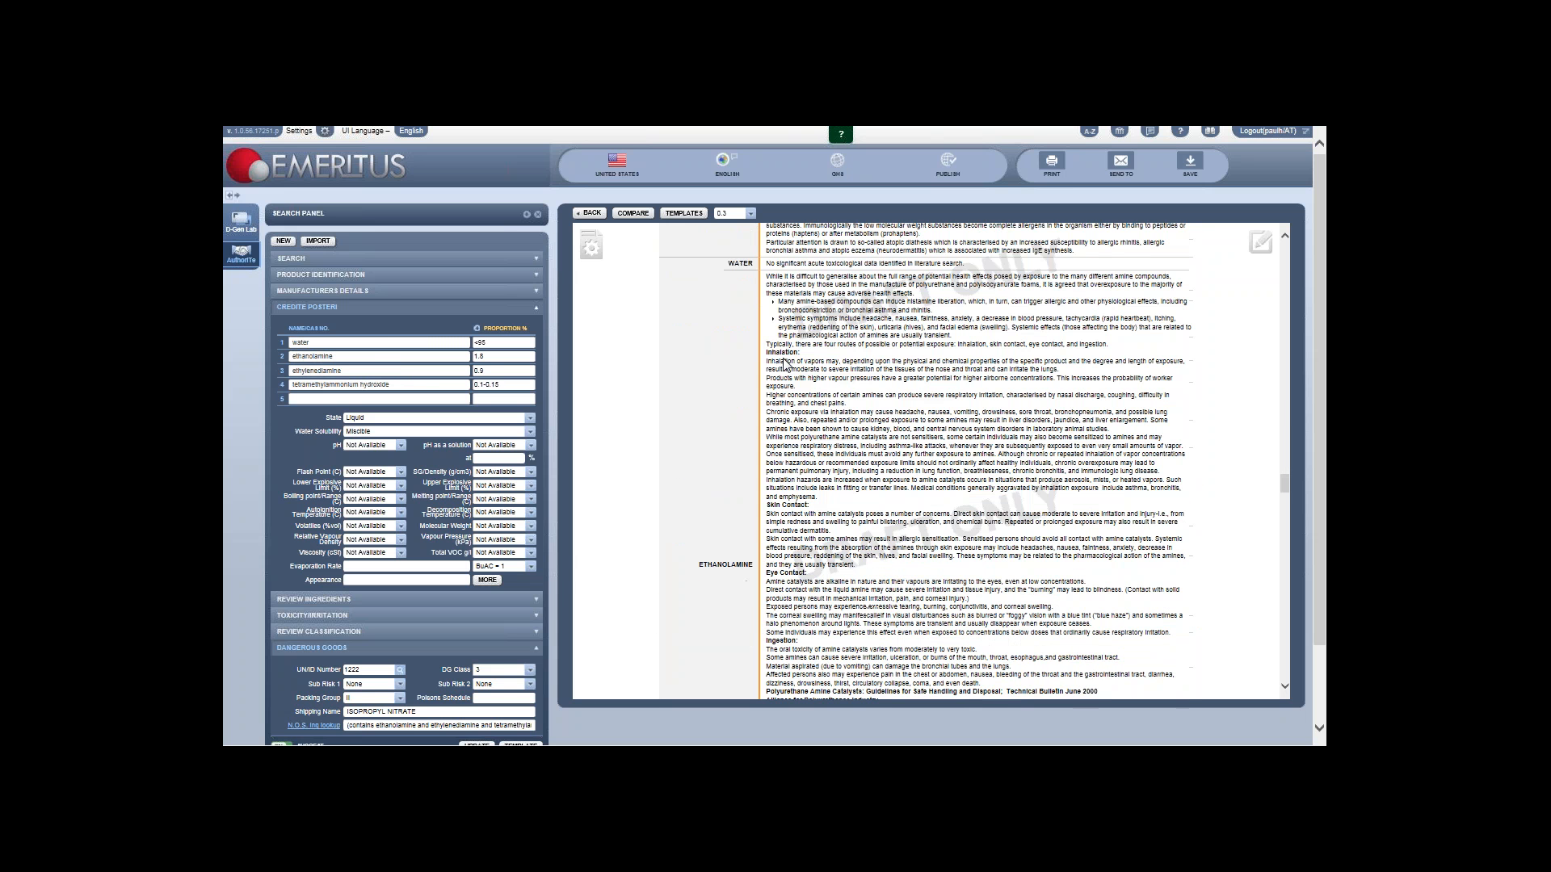
scroll(818, 346, "down", 3)
scroll(817, 345, "down", 6)
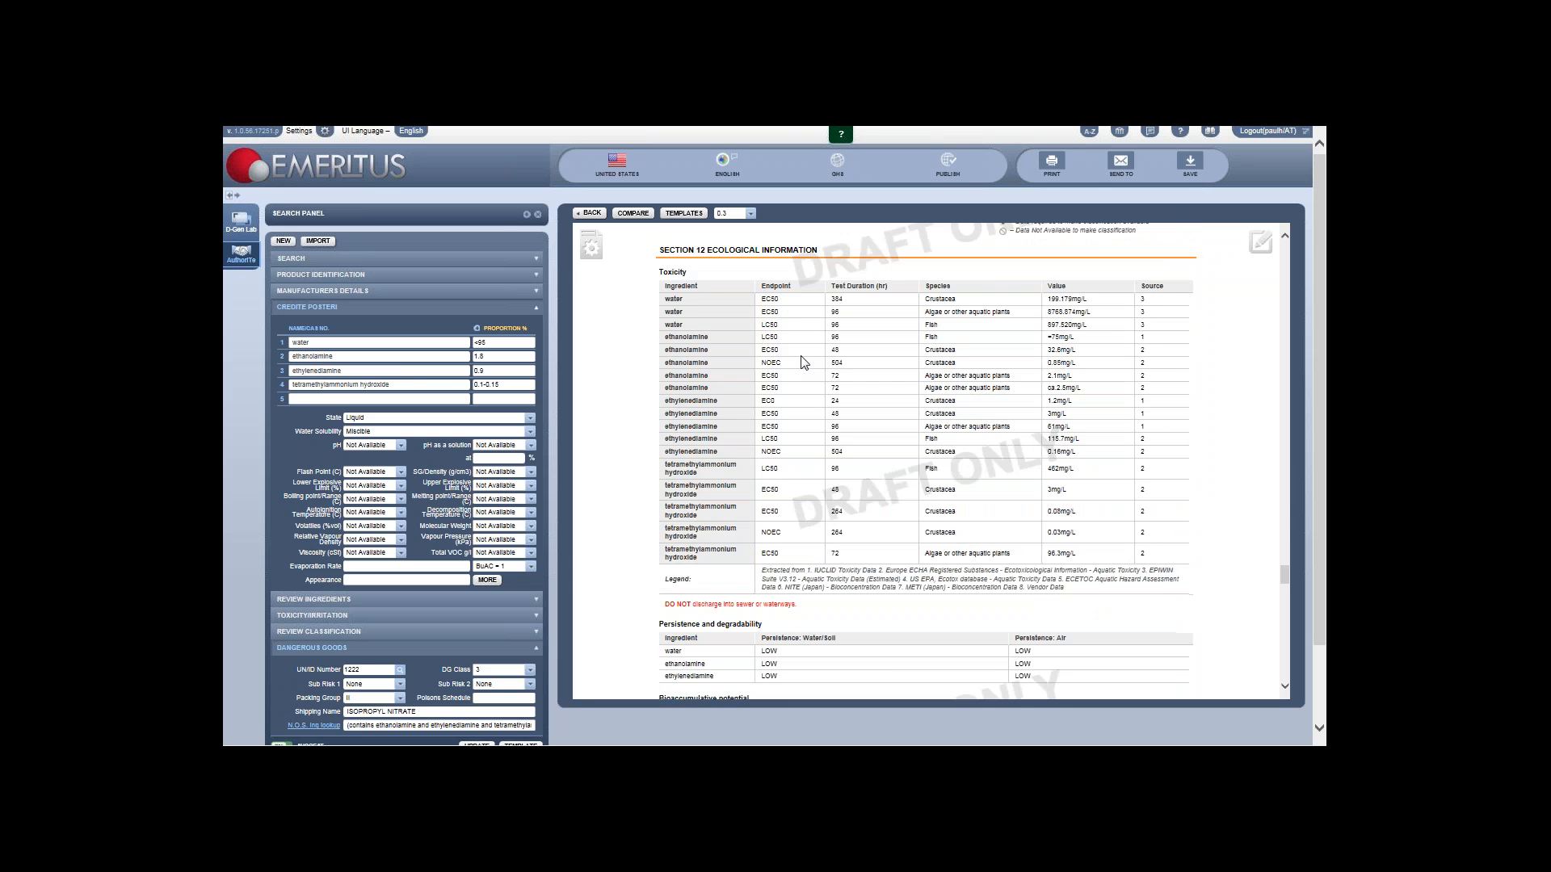
scroll(804, 361, "down", 8)
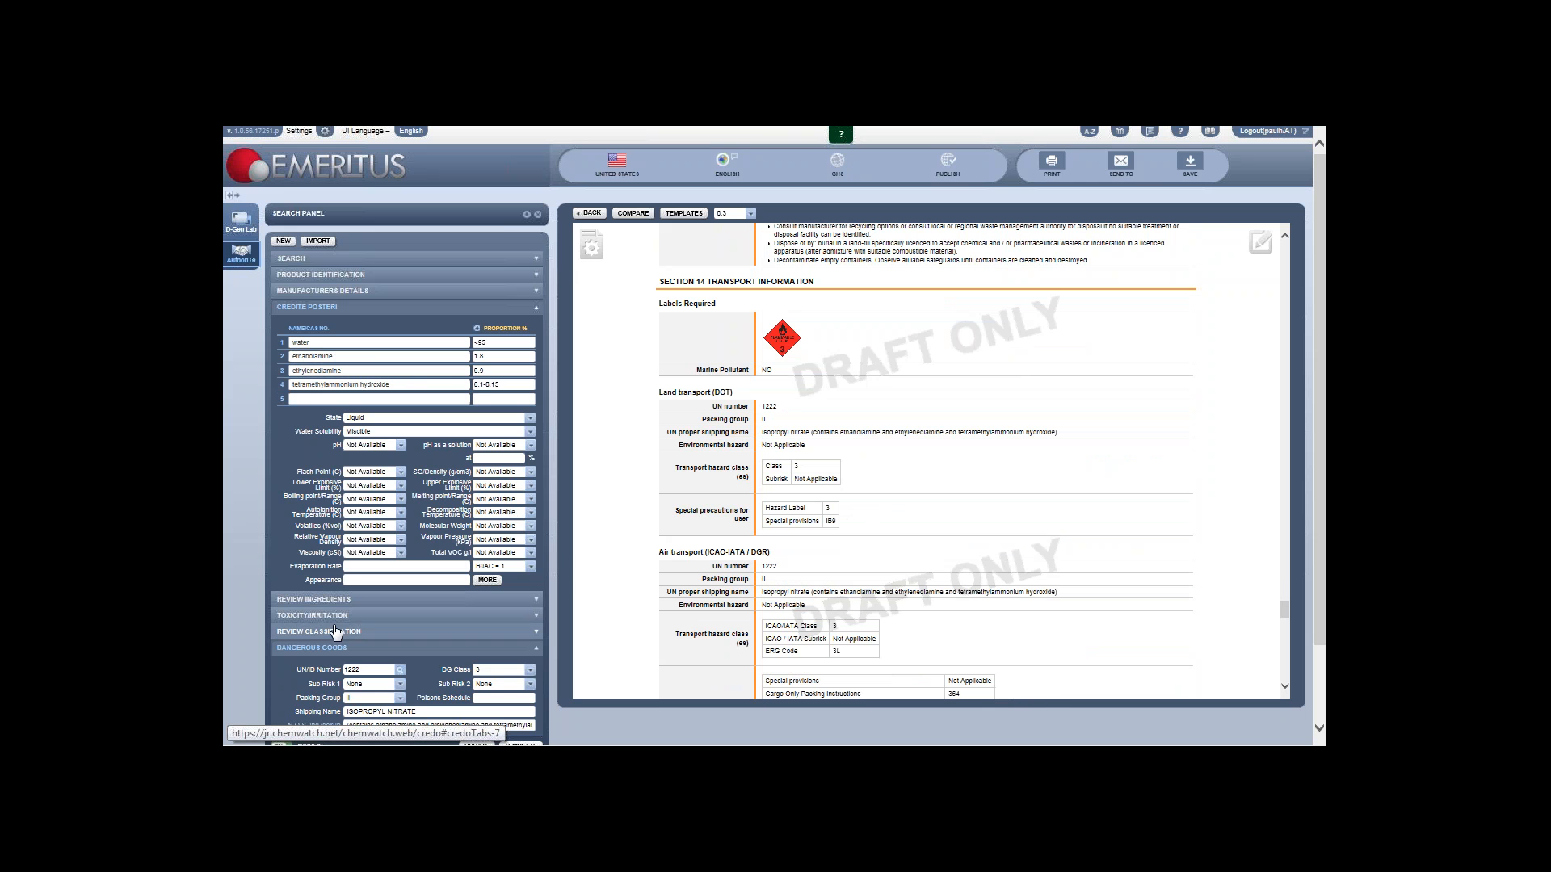
Step: Collapse the ingredient and physical property entries and show the classification review with its selectable hazard codes
left_click(381, 263)
left_click(338, 422)
left_click(337, 409)
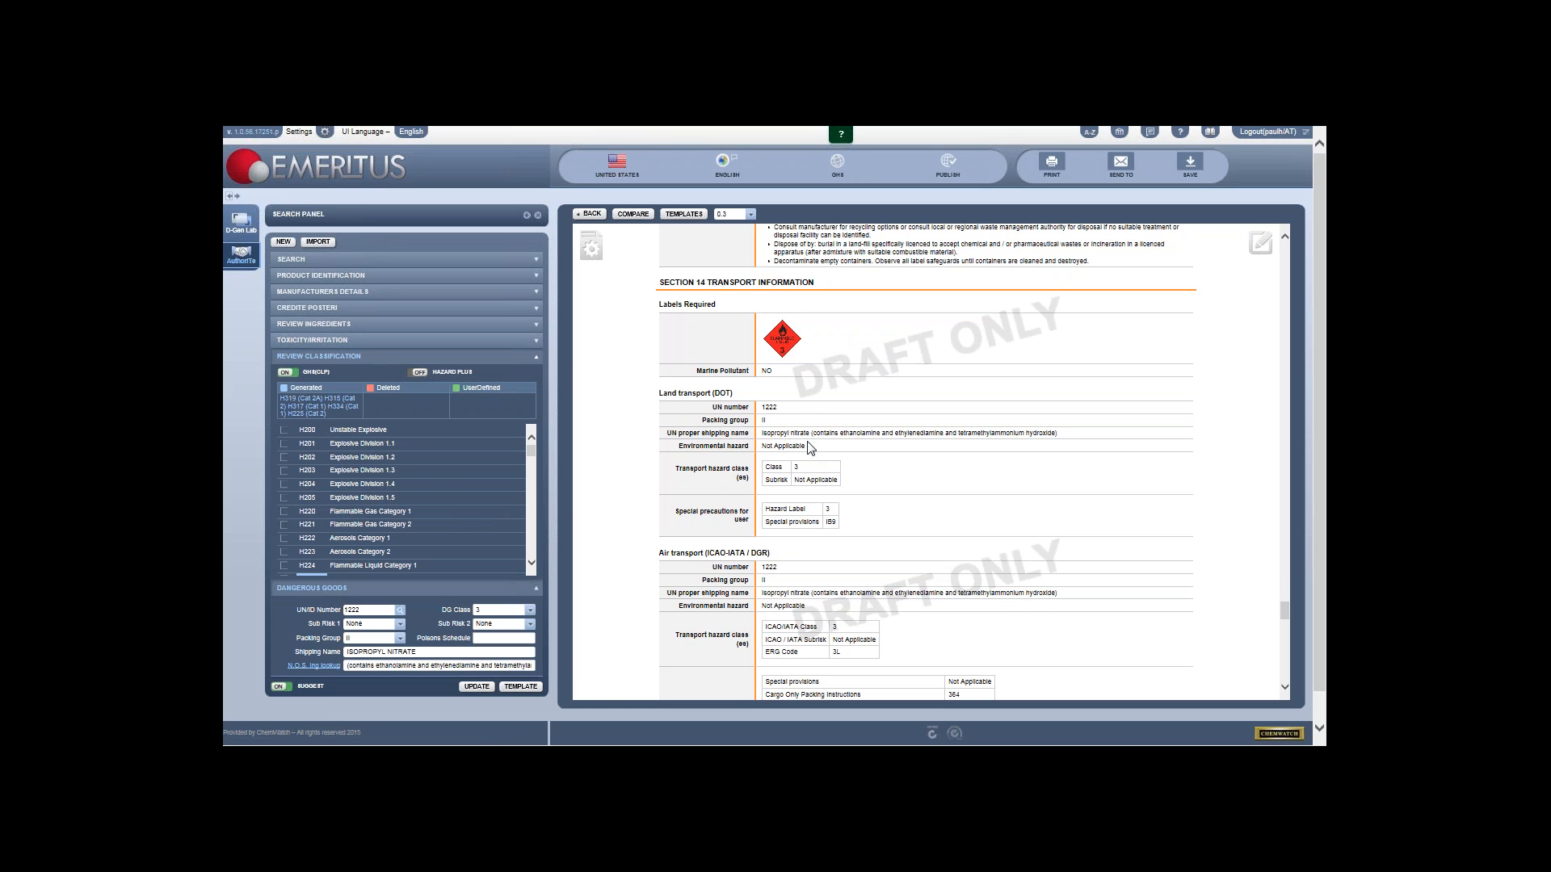
Step: Examine the land, air and sea transport details in Section 14 and the regulatory lists in Section 15
scroll(812, 449, "down", 2)
scroll(816, 451, "up", 2)
scroll(819, 451, "down", 5)
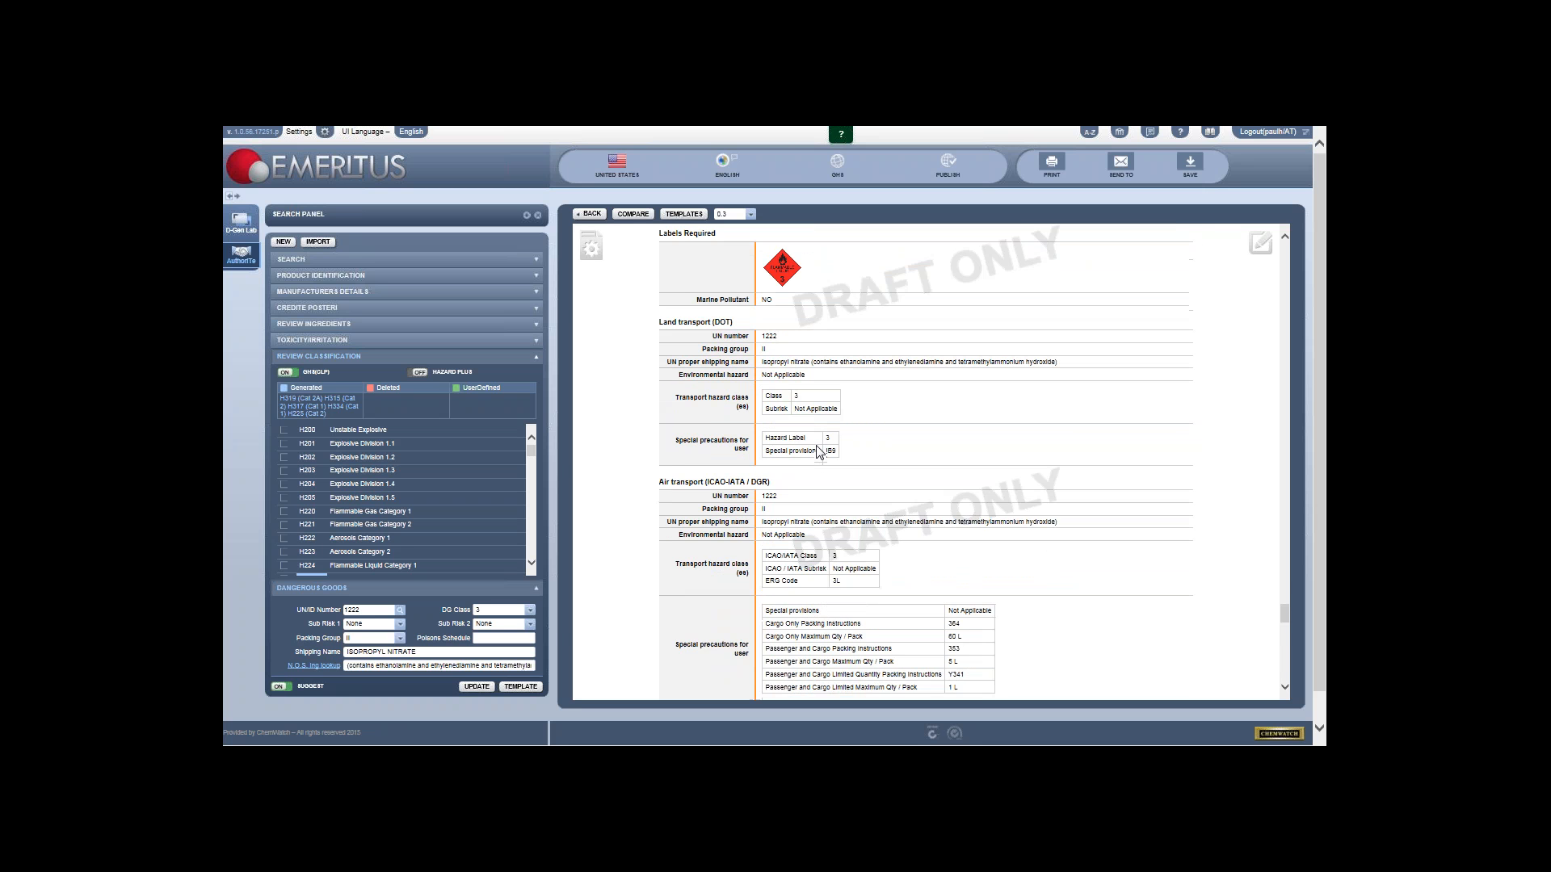
scroll(856, 398, "down", 4)
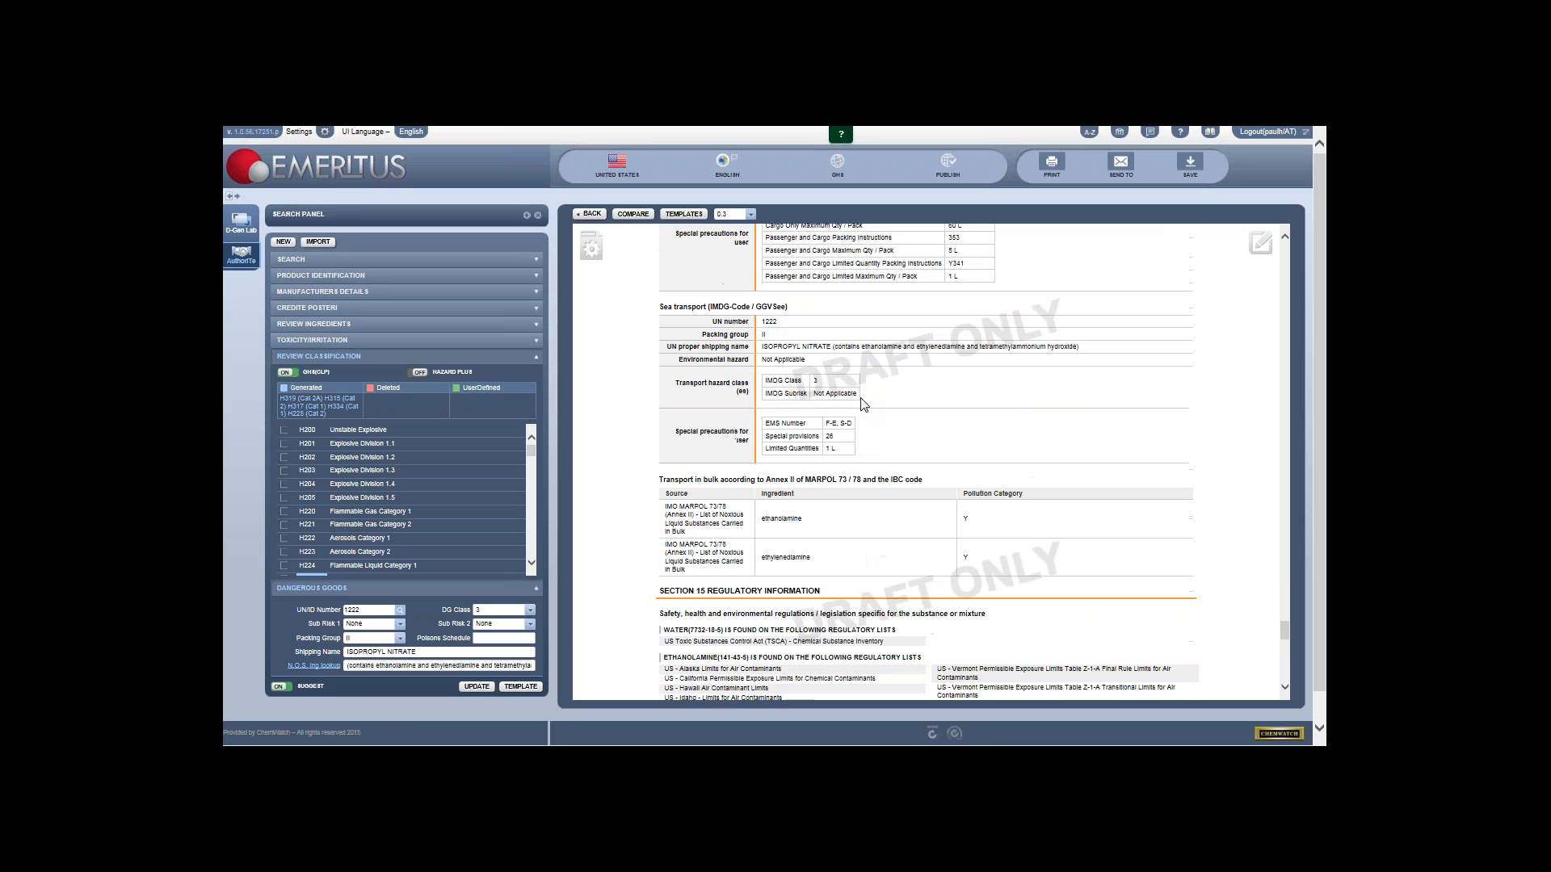
scroll(865, 400, "up", 5)
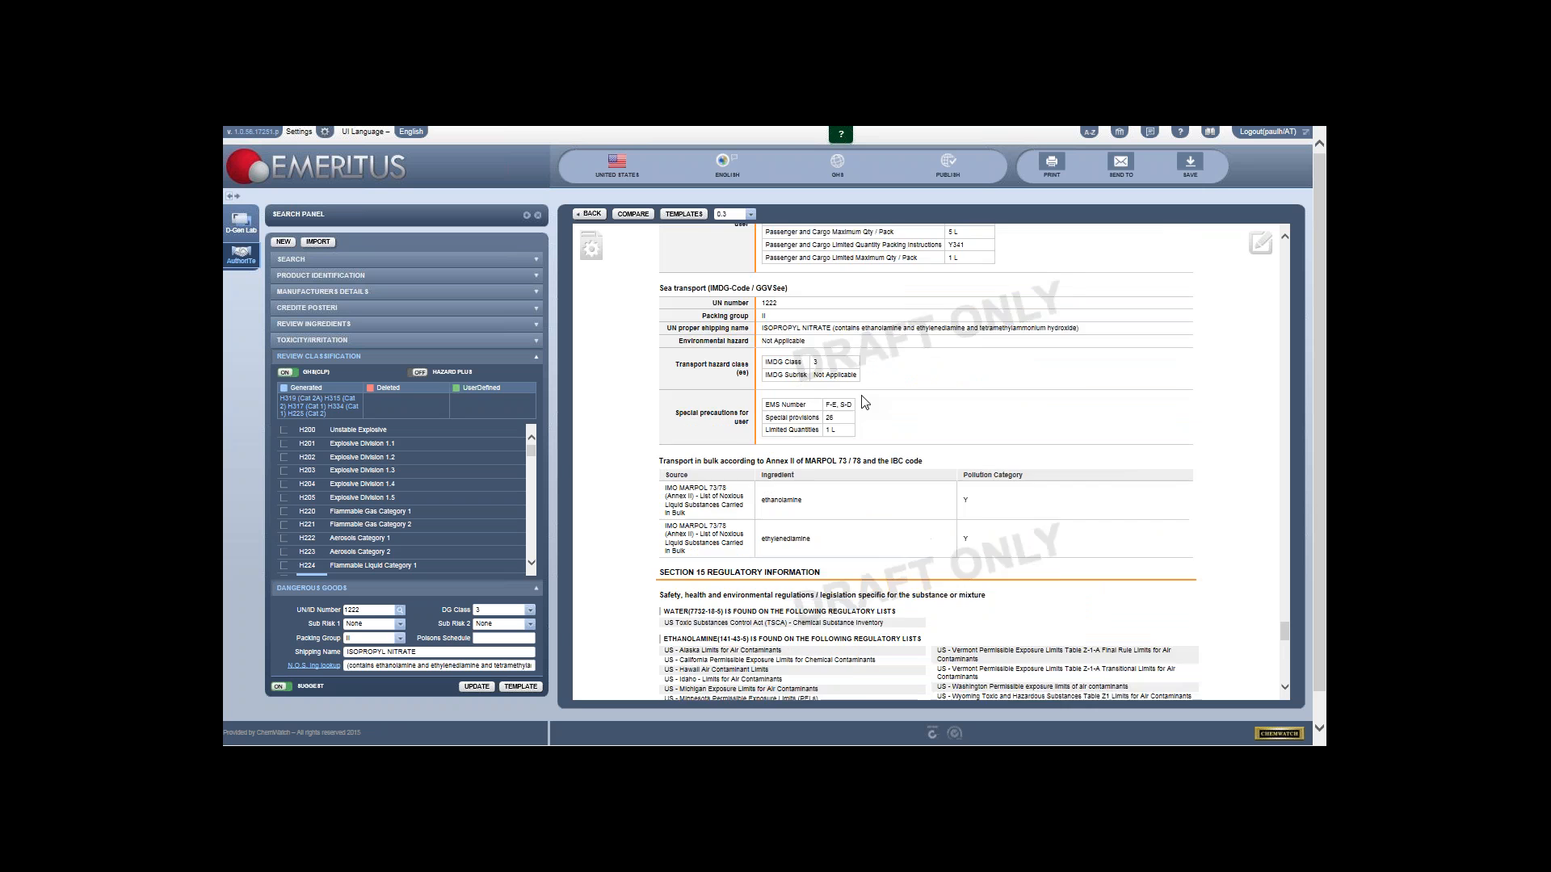
scroll(898, 413, "down", 6)
scroll(1102, 437, "up", 10)
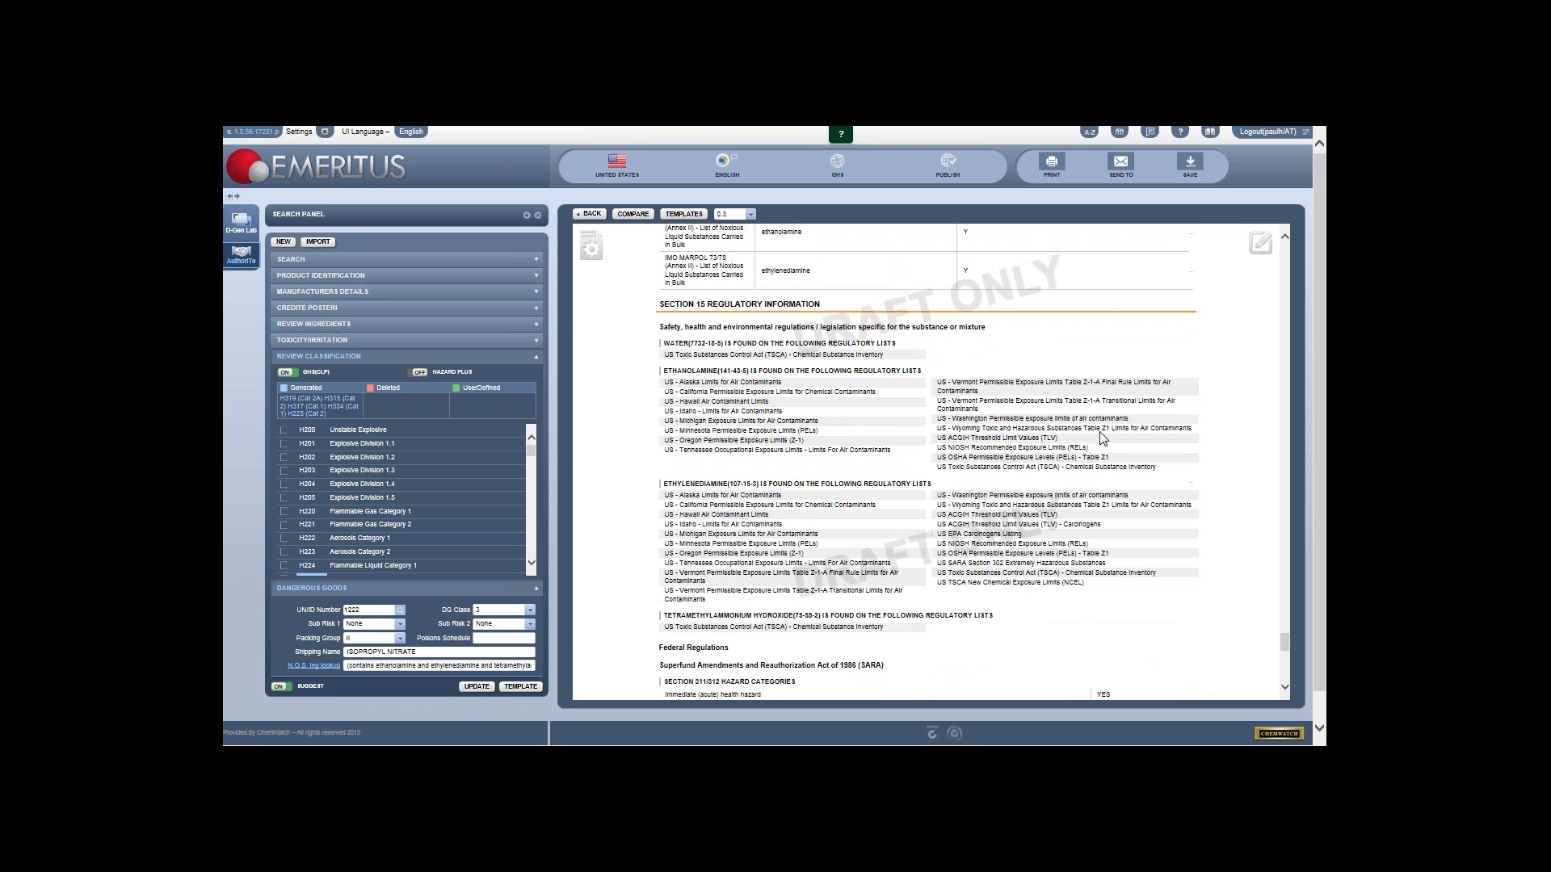
Step: Publish the Webinar product 4 data sheet as External from the start of the document
left_click_drag(1287, 589, 1275, 247)
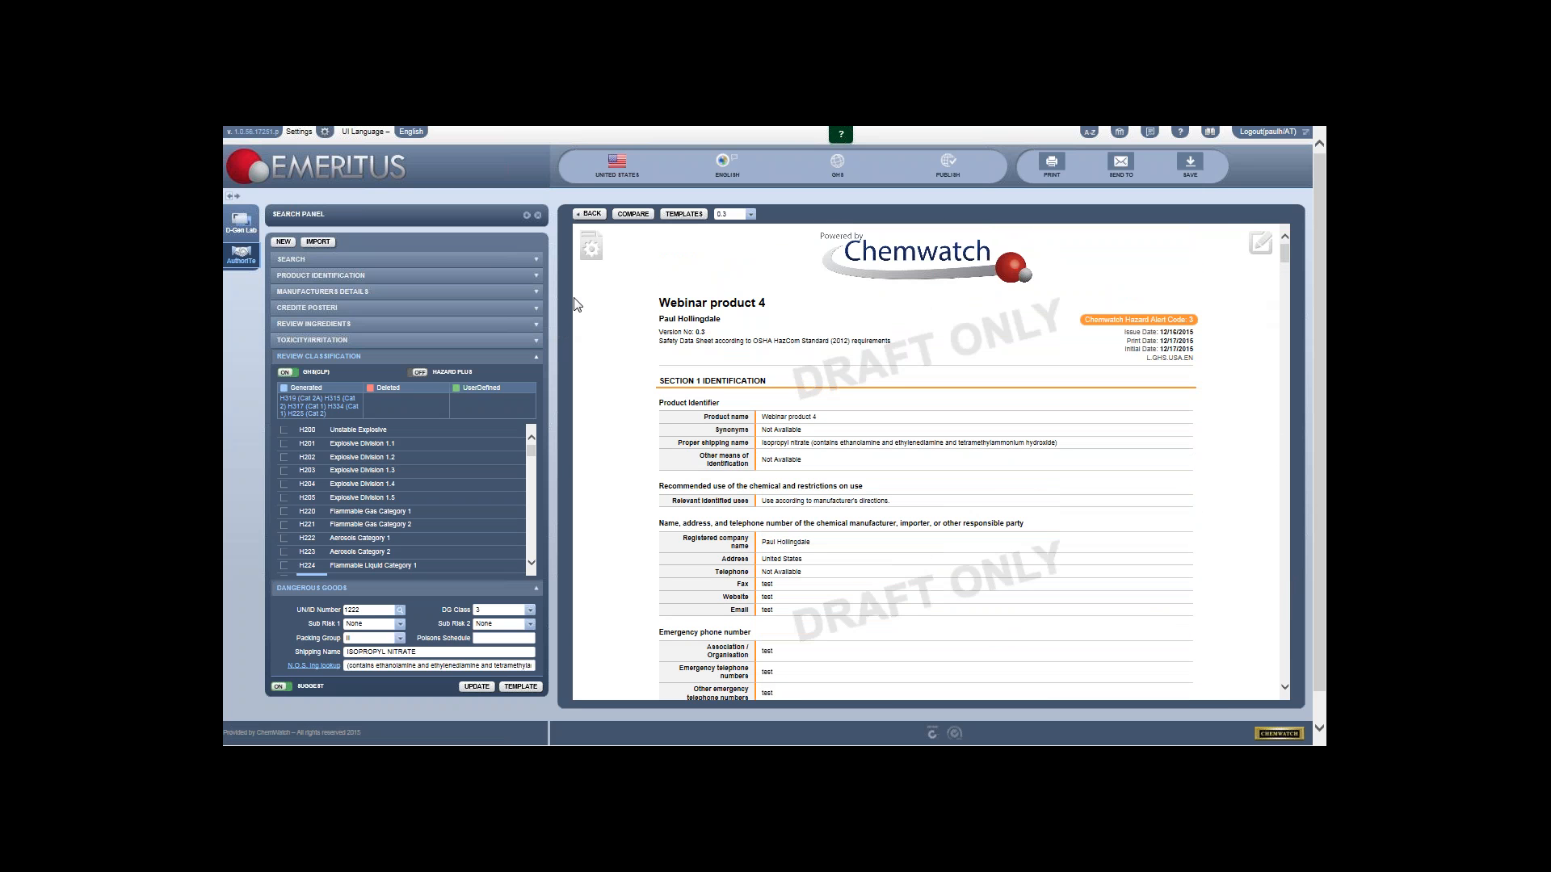
left_click(948, 170)
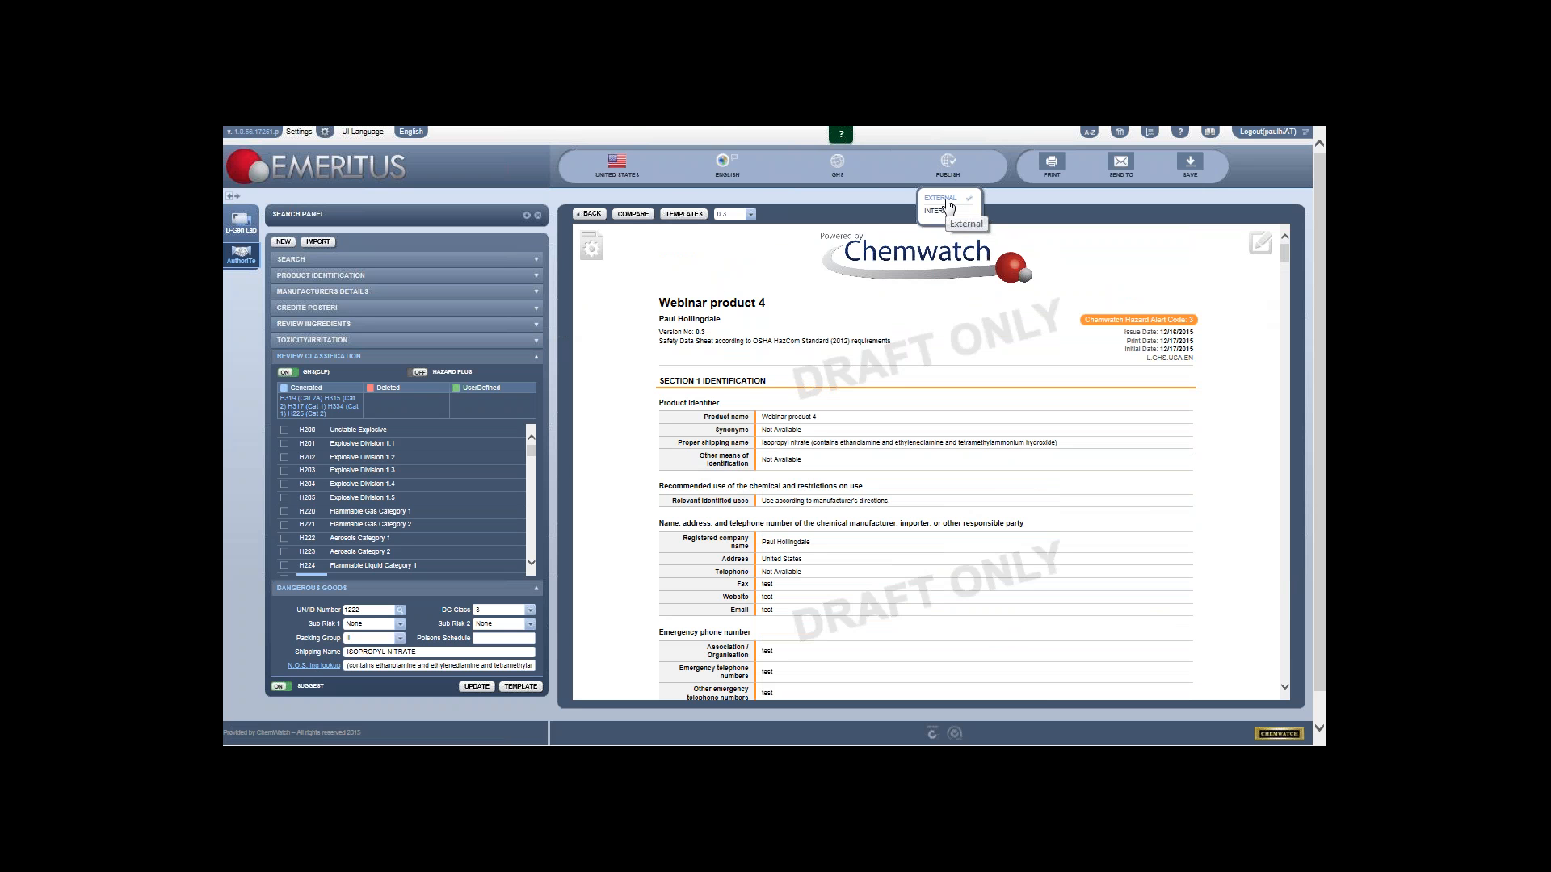
left_click(940, 198)
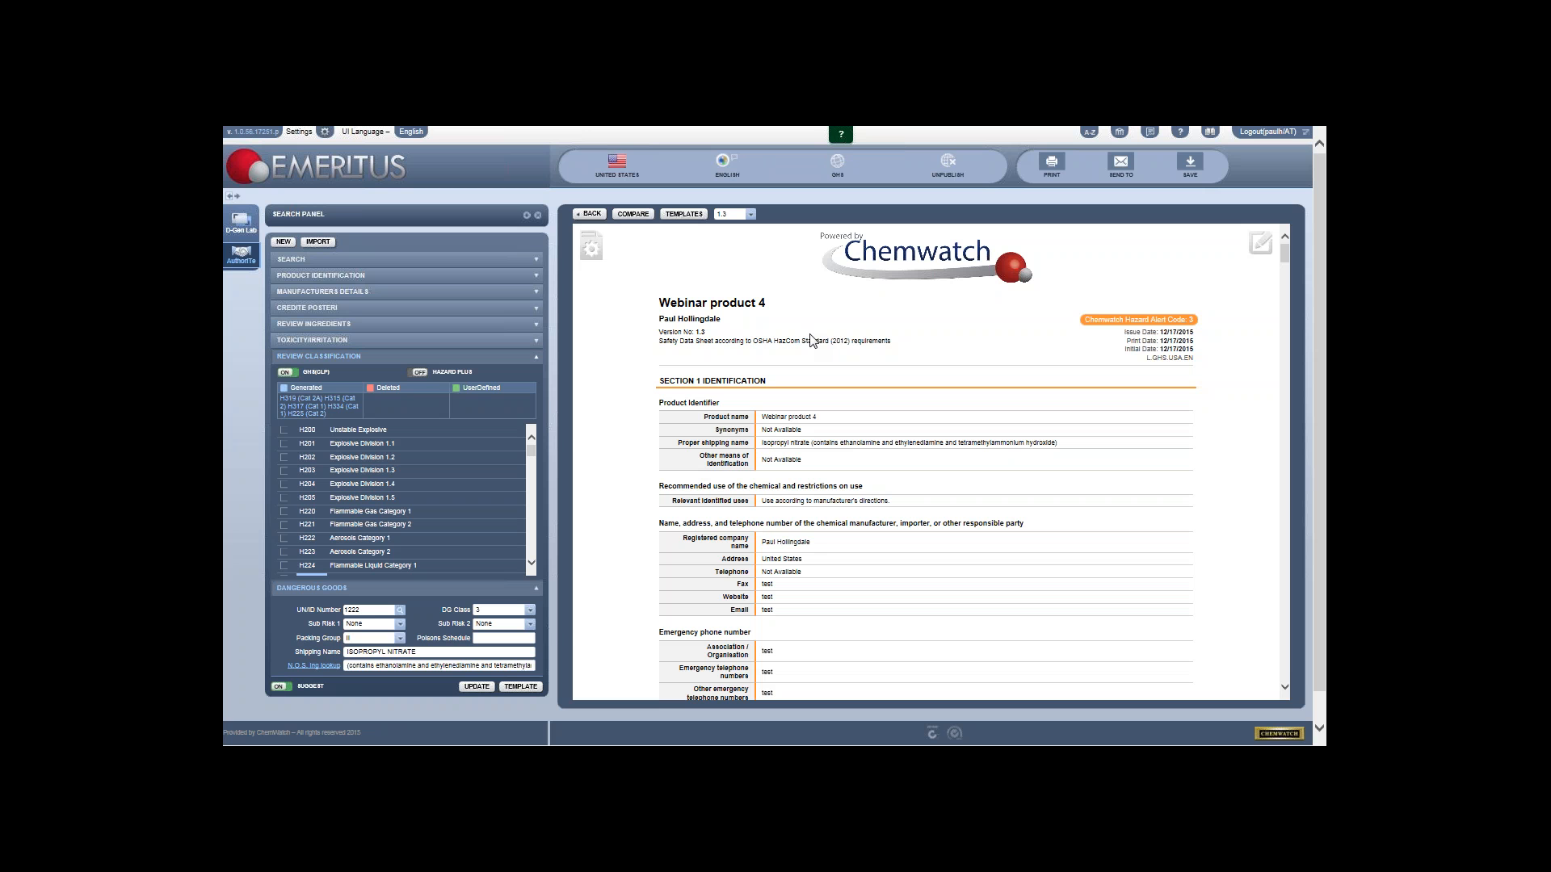
Step: View Webinar product 4's GHS Classification Rational Report from the product list, examining its ingredient data and skin irritation classification, and return to the list
left_click(602, 220)
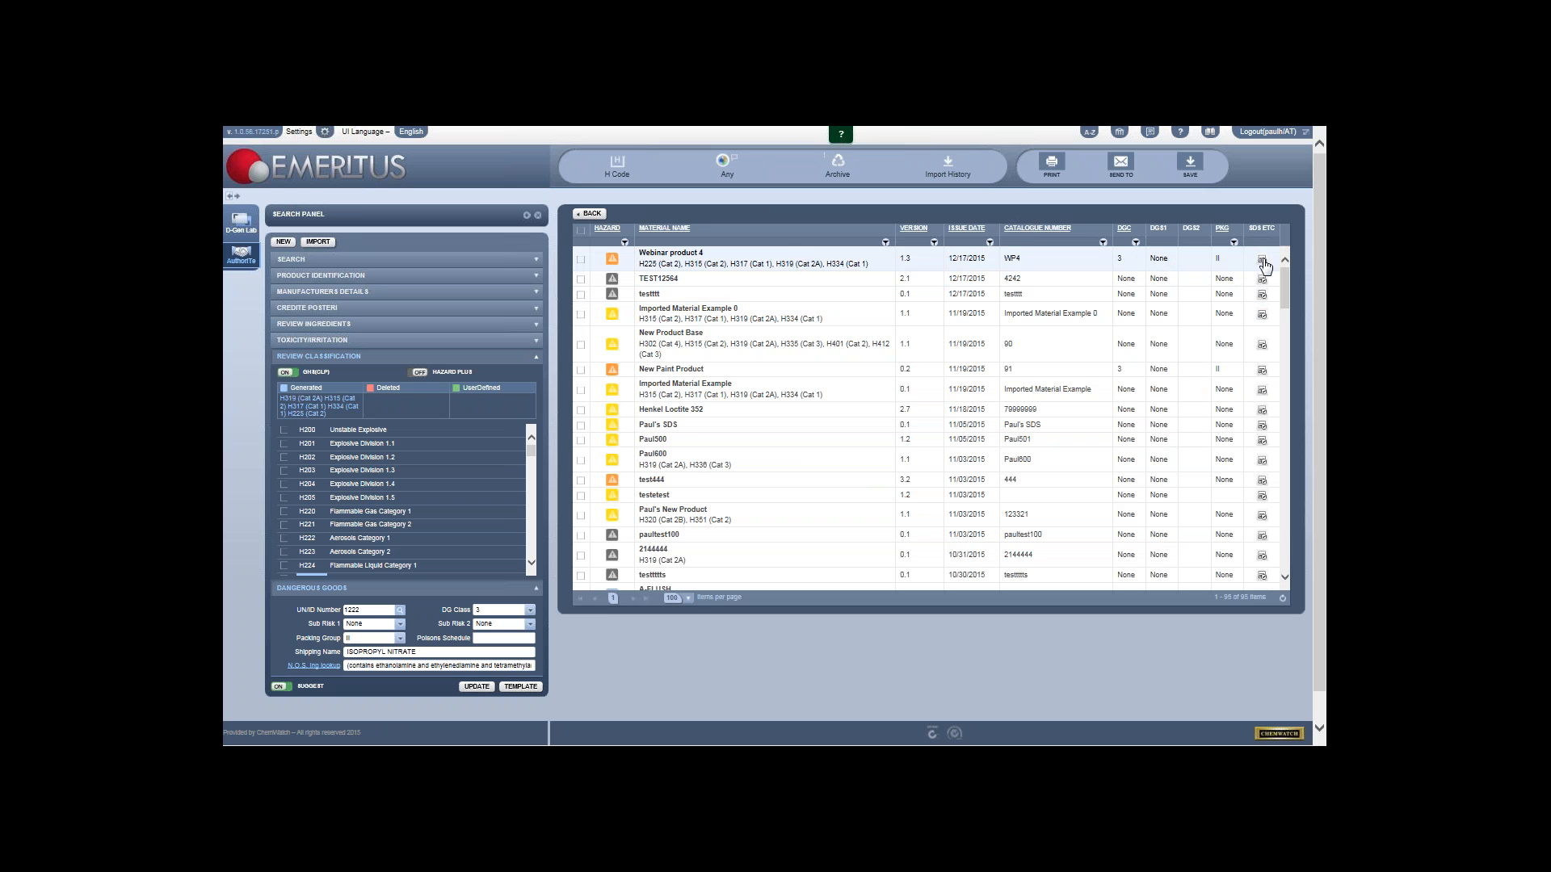
mouse_move(1262, 262)
left_click(1208, 264)
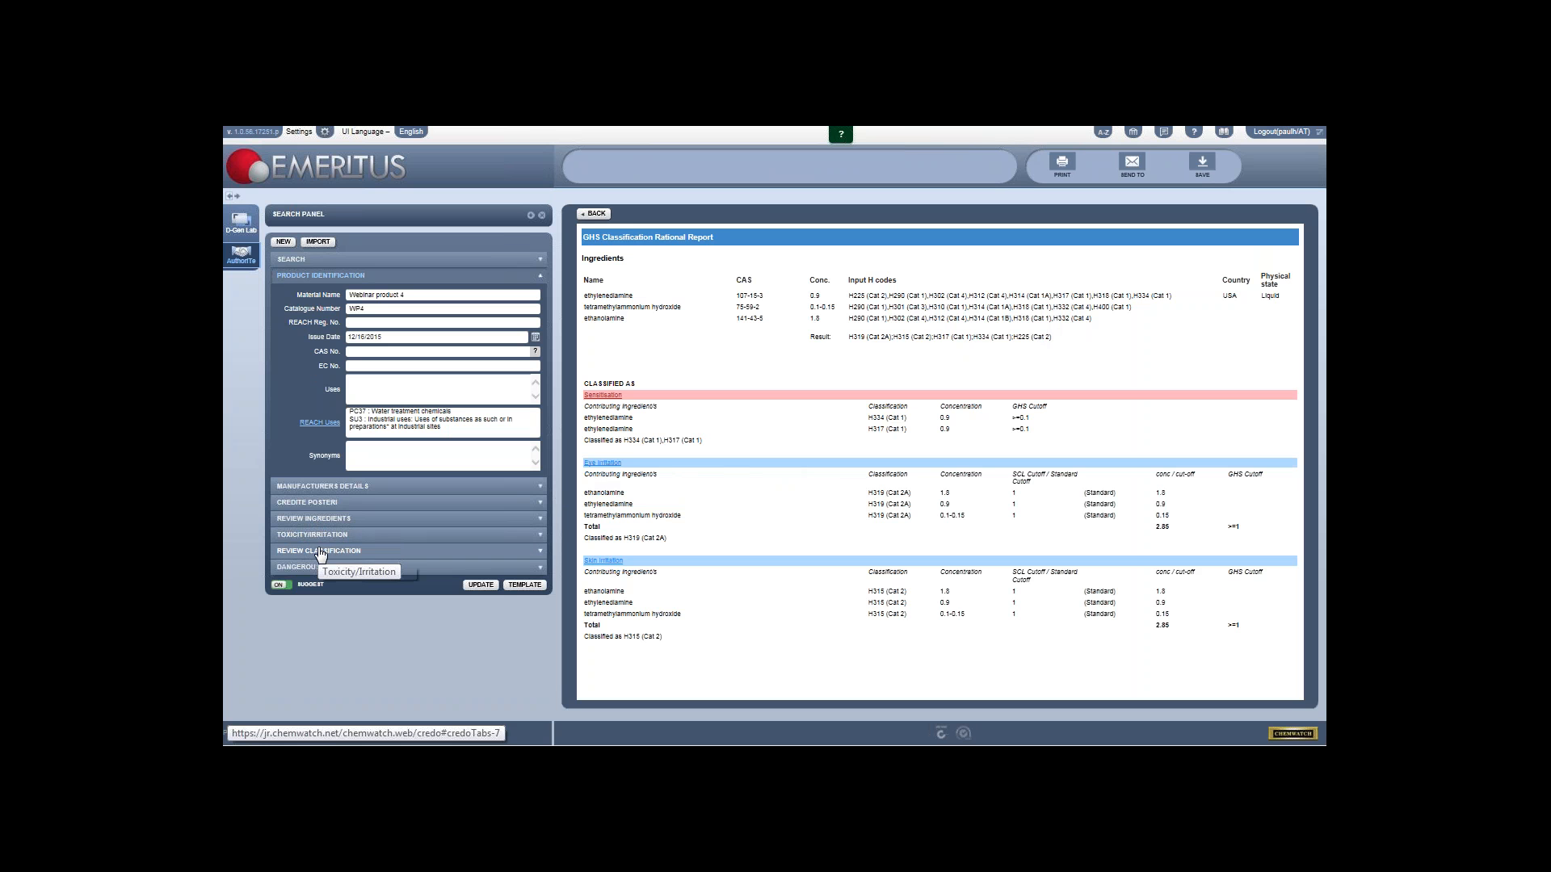
left_click_drag(1215, 299, 1248, 305)
left_click(1247, 306)
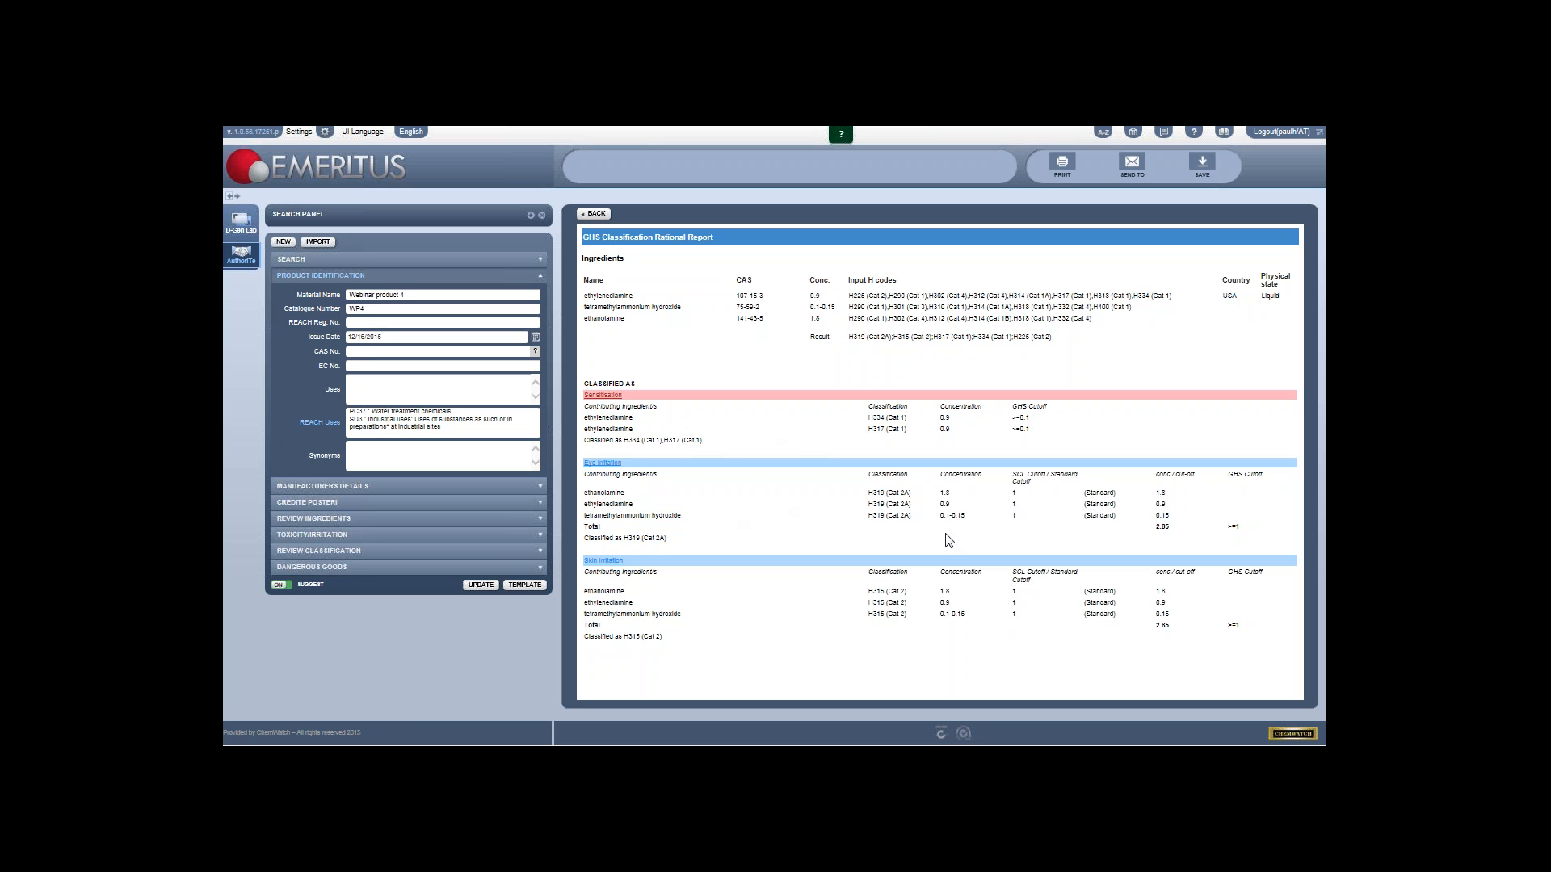
left_click_drag(585, 636, 669, 636)
left_click(670, 635)
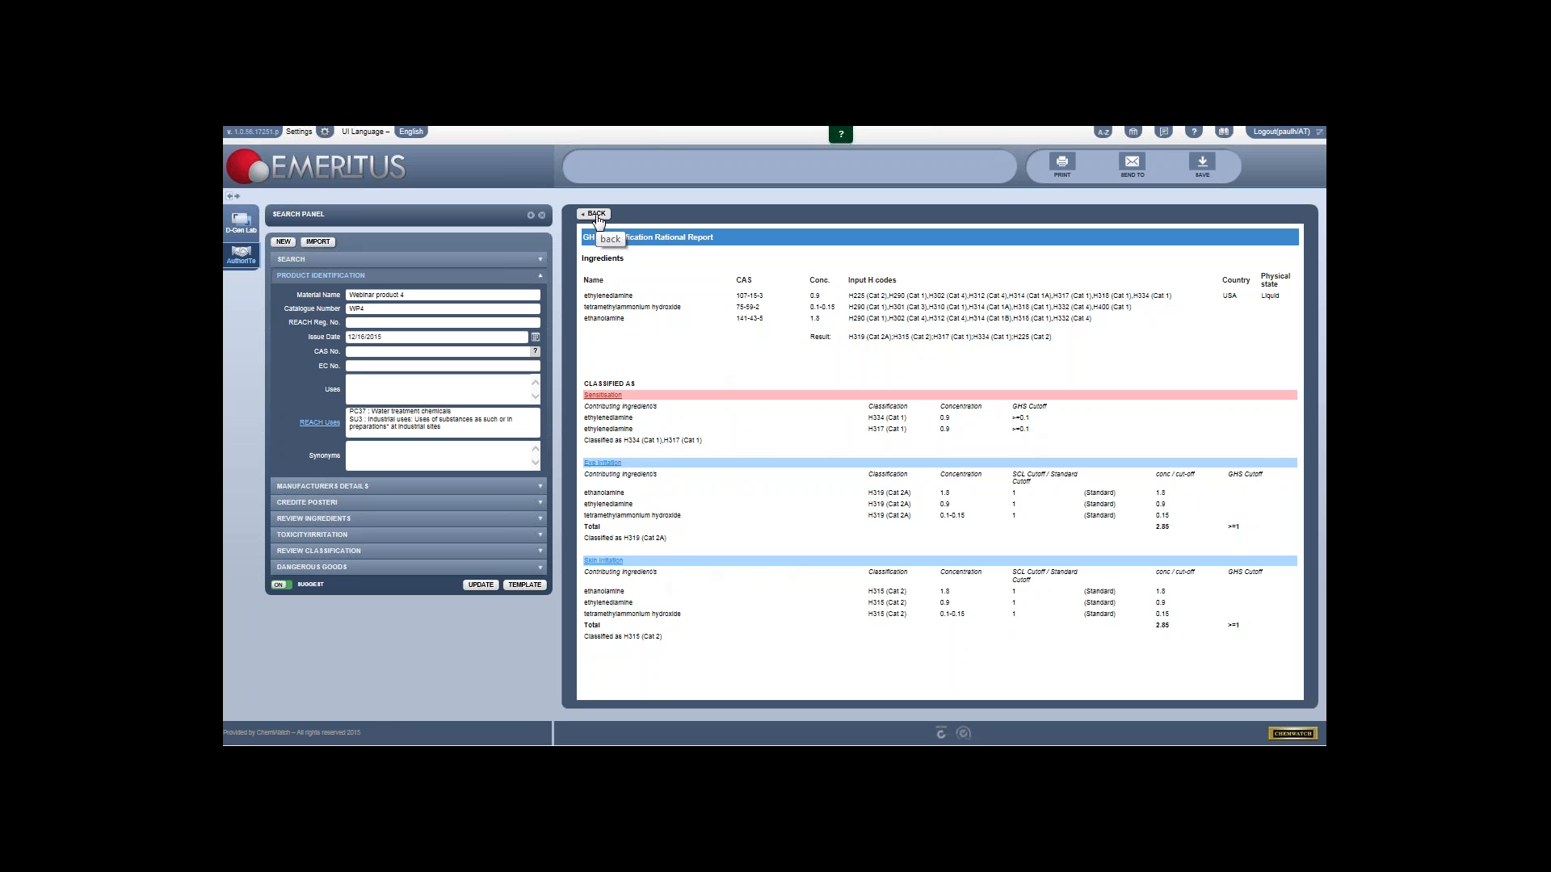
left_click(597, 216)
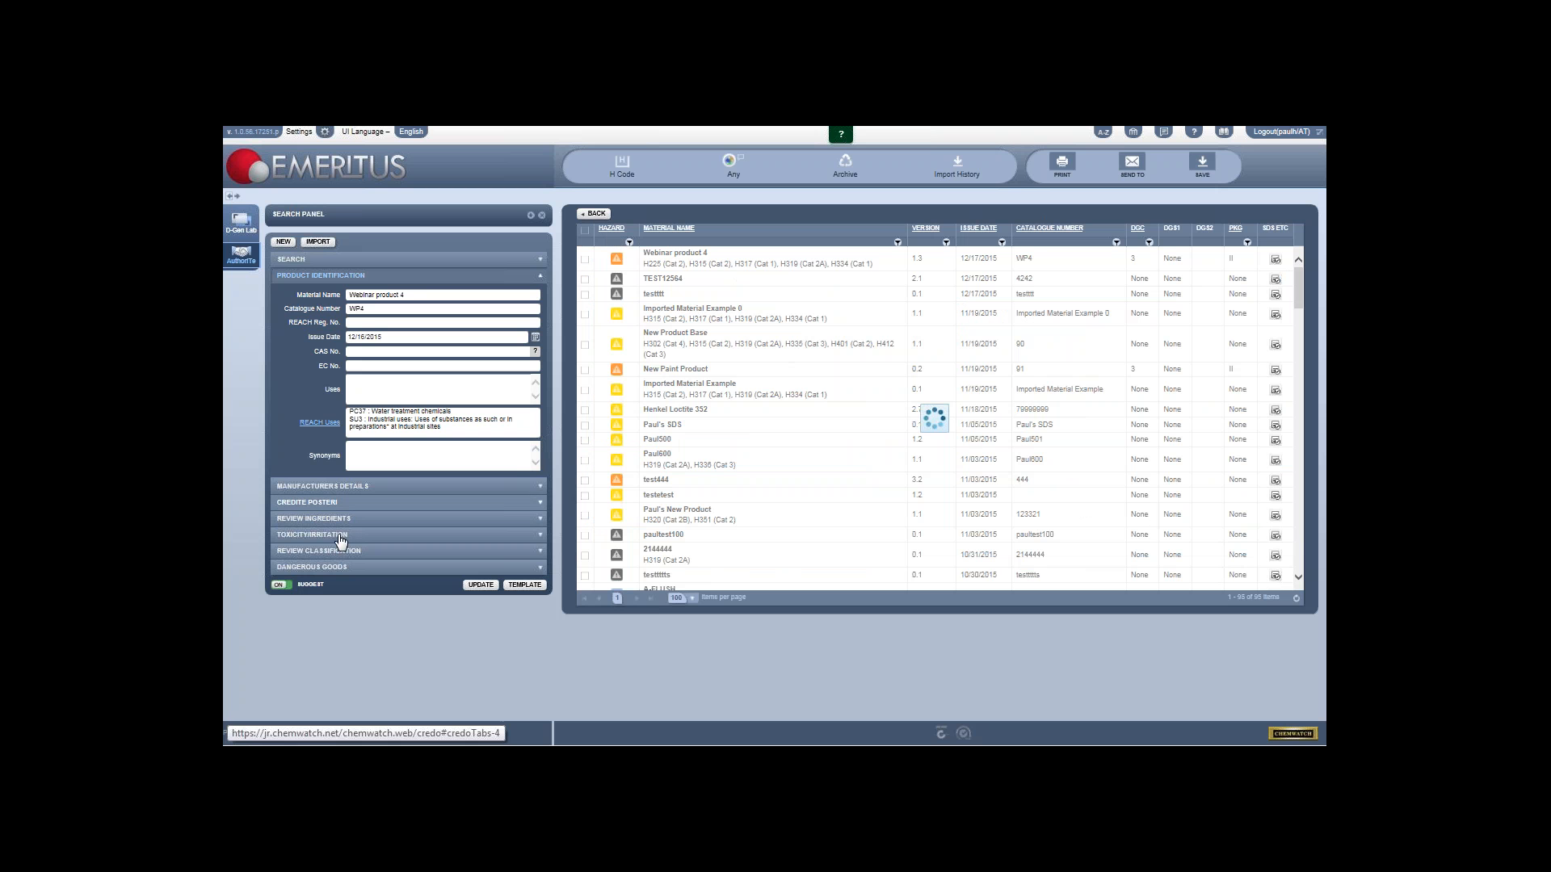
Step: Open the label gallery for Webinar product 4 and compare the default templates with the user-defined ones
left_click(1275, 261)
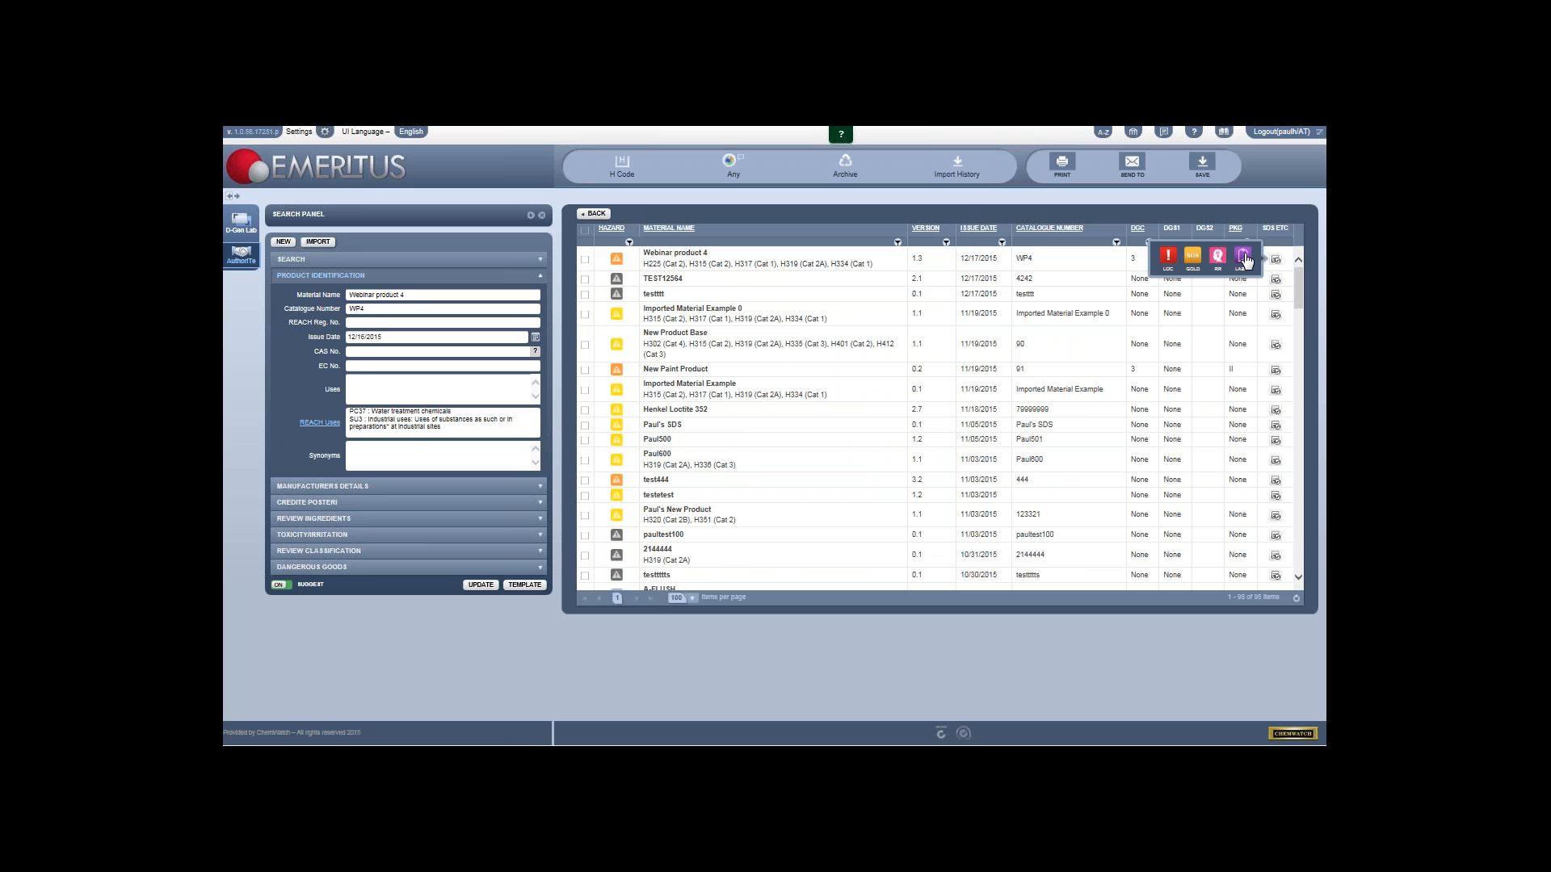
left_click(1244, 257)
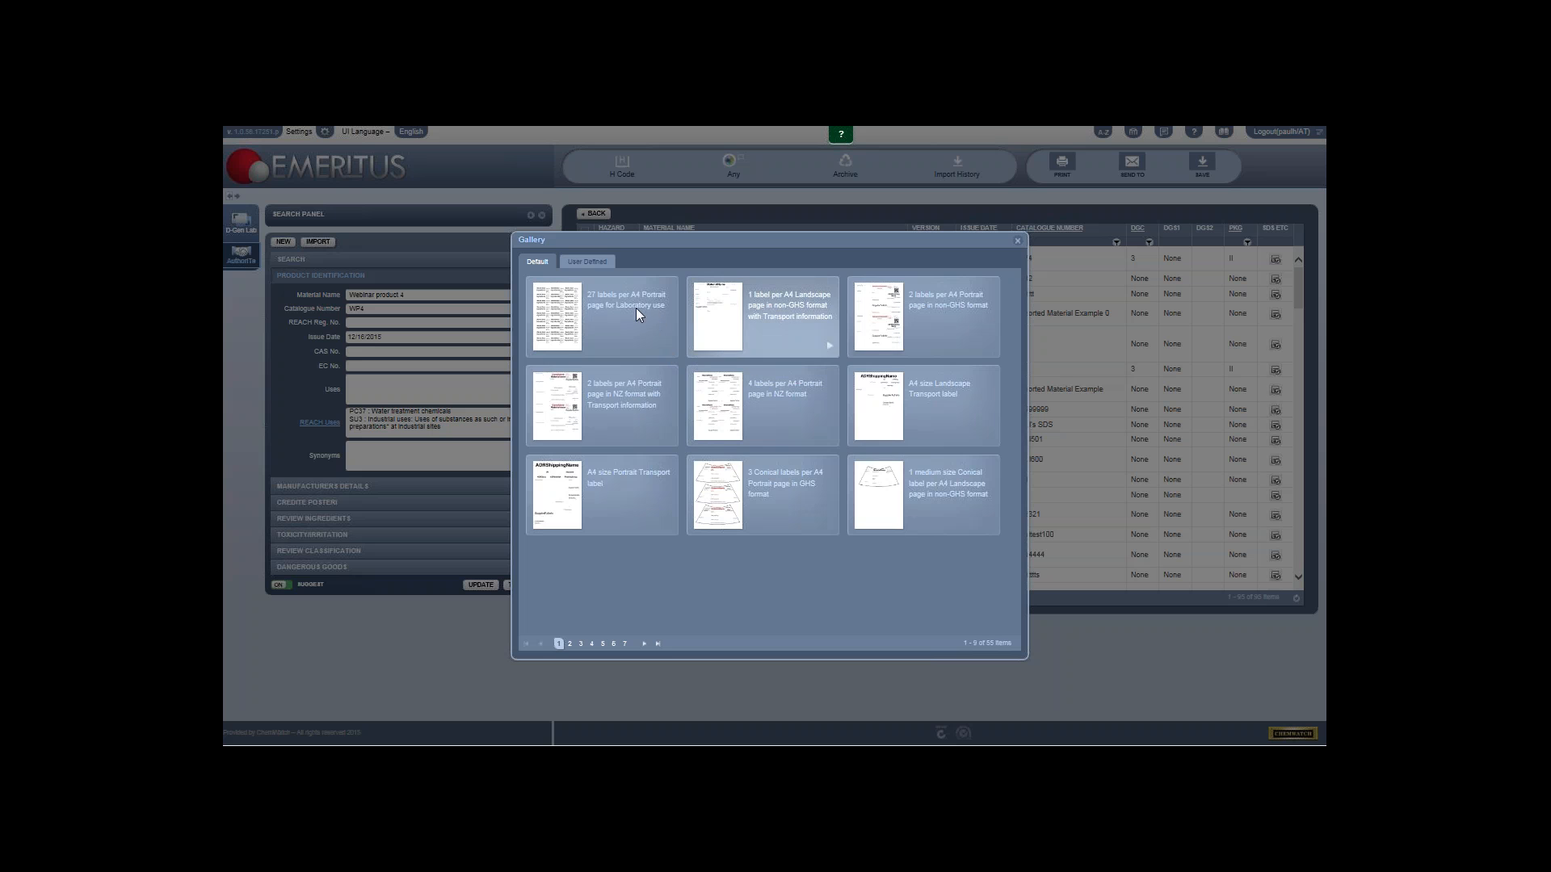
left_click(585, 262)
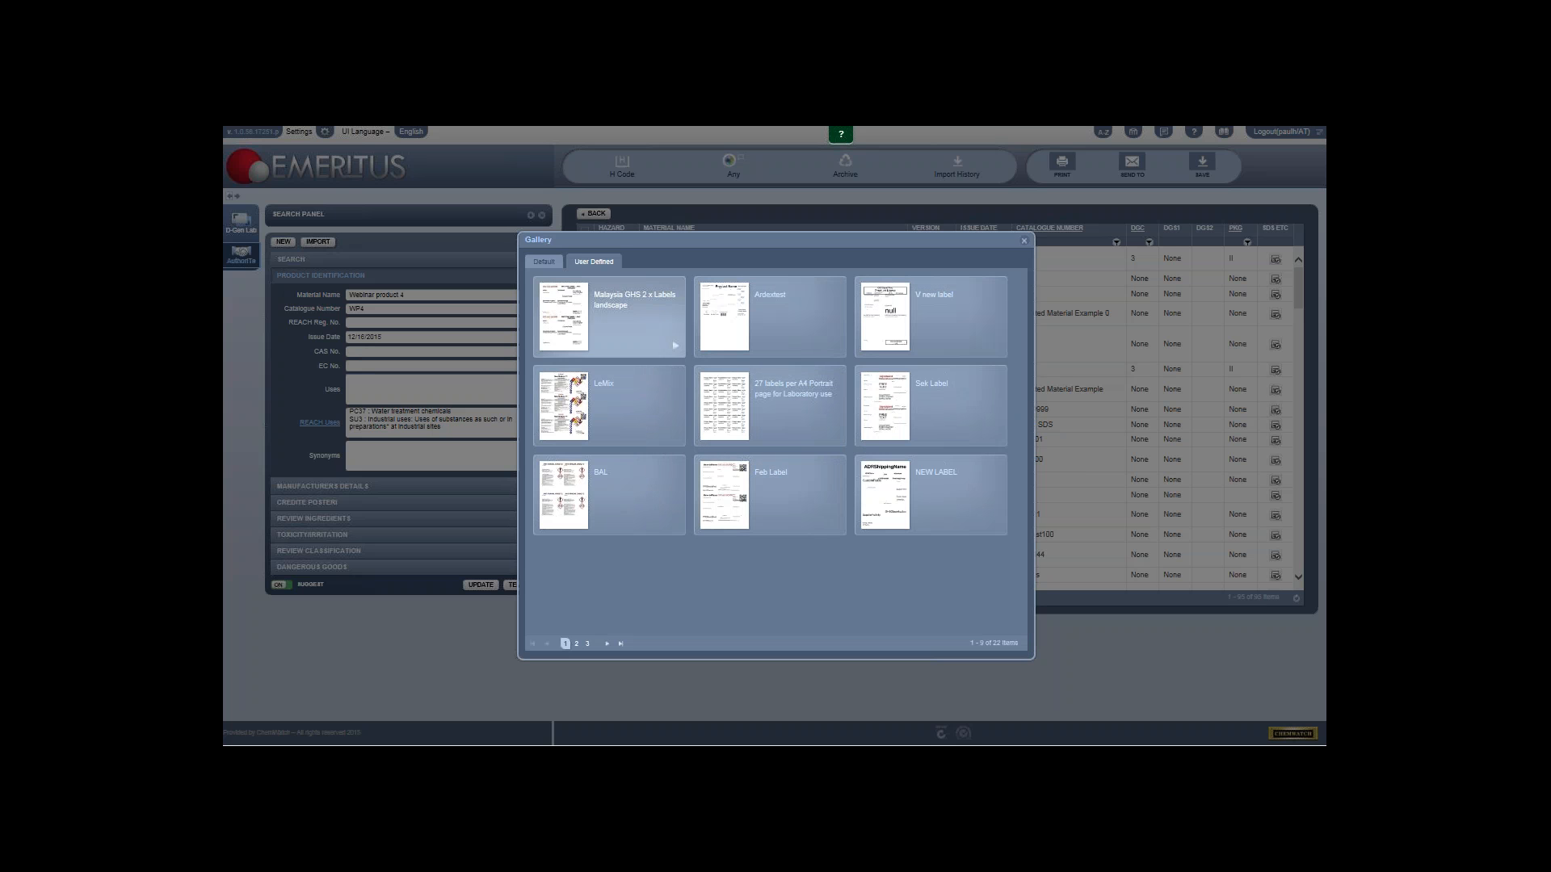
left_click(550, 265)
left_click(576, 265)
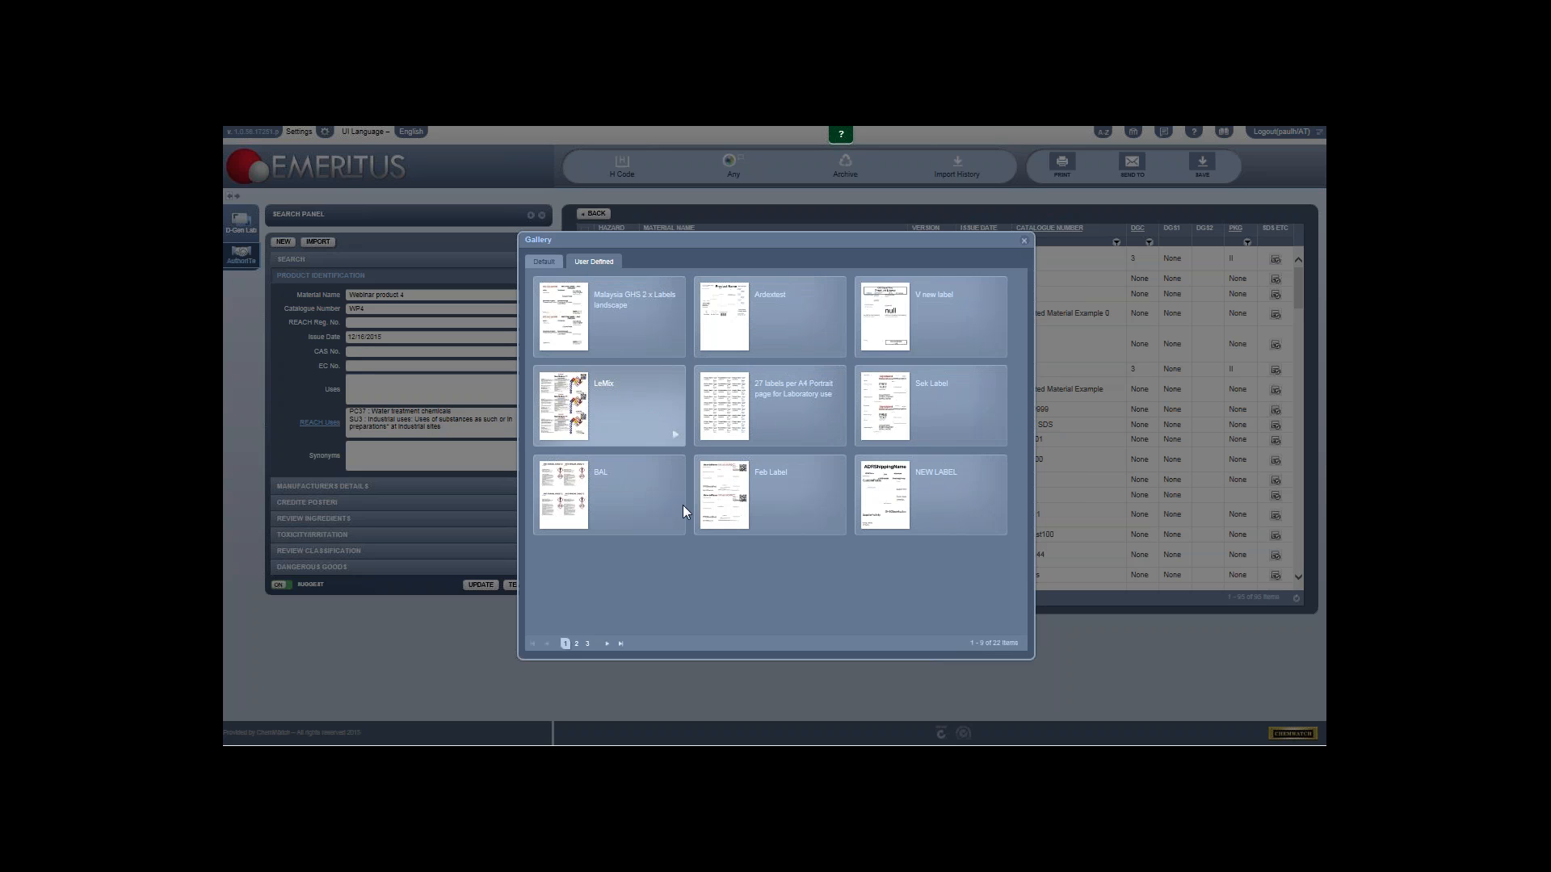
Step: Preview Webinar product 4 on the BAL label template, and check the available save formats for the product list without saving
left_click(680, 529)
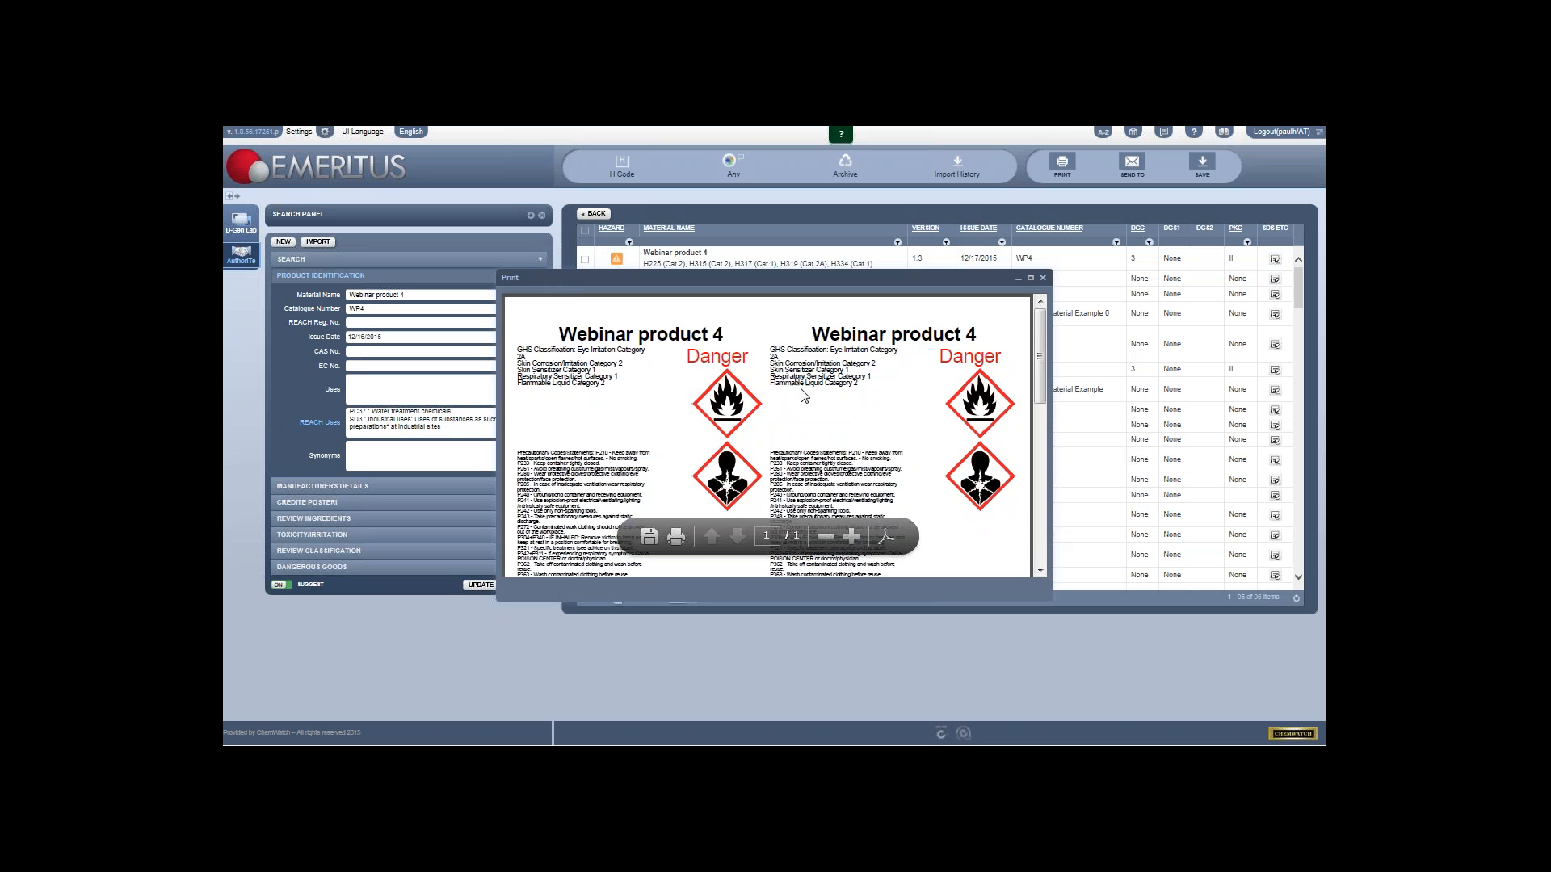
mouse_move(1039, 370)
left_mouse_down()
mouse_move(1049, 515)
mouse_move(1010, 368)
mouse_move(1043, 365)
mouse_move(1032, 513)
mouse_move(1040, 347)
left_mouse_up()
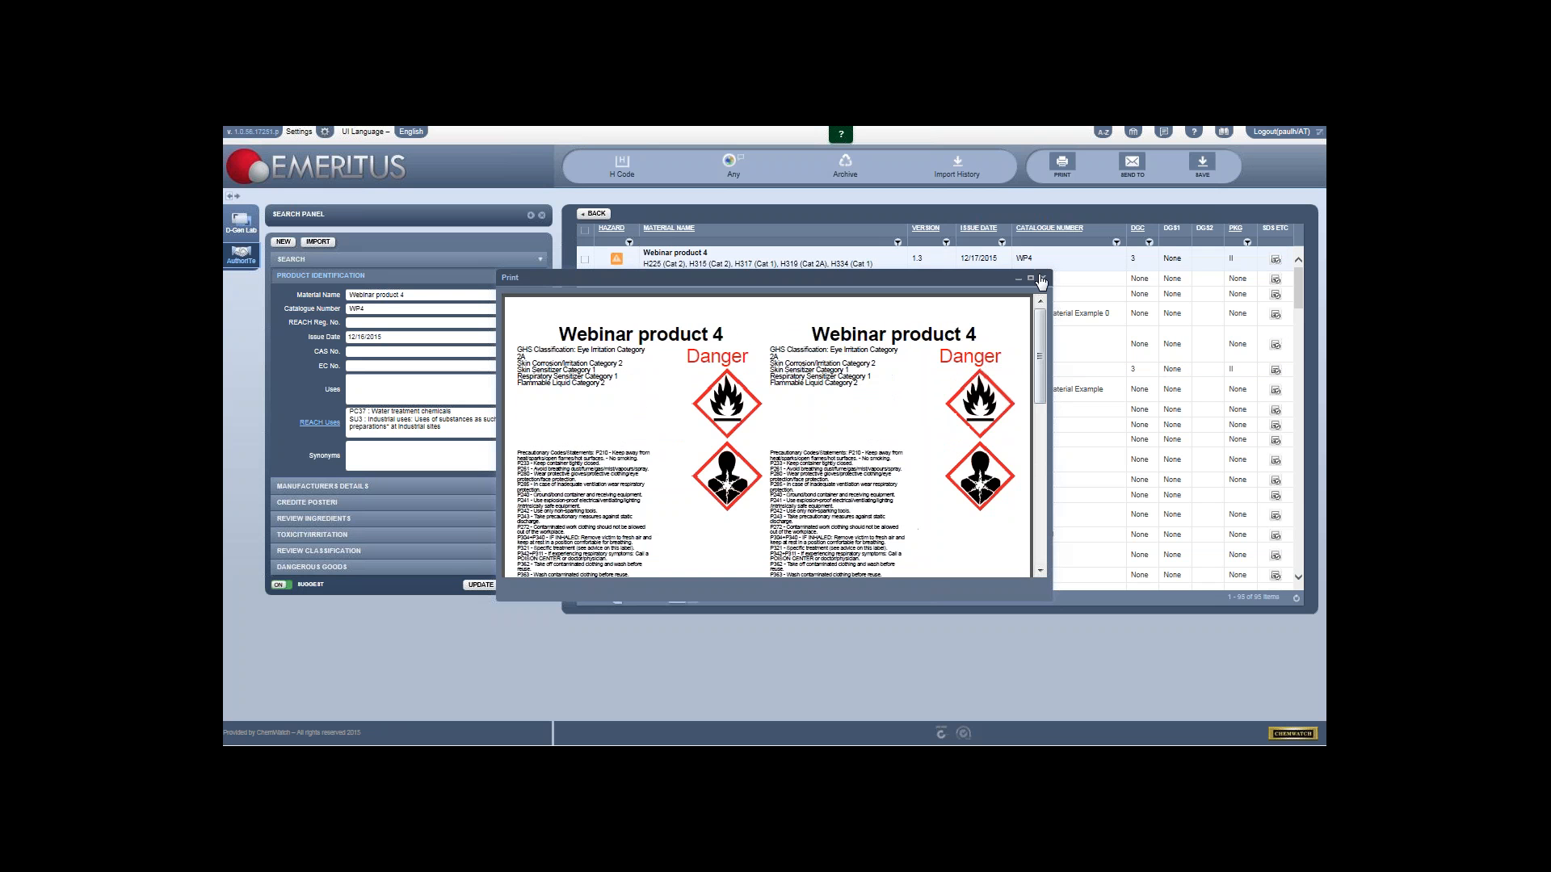
left_click(1043, 280)
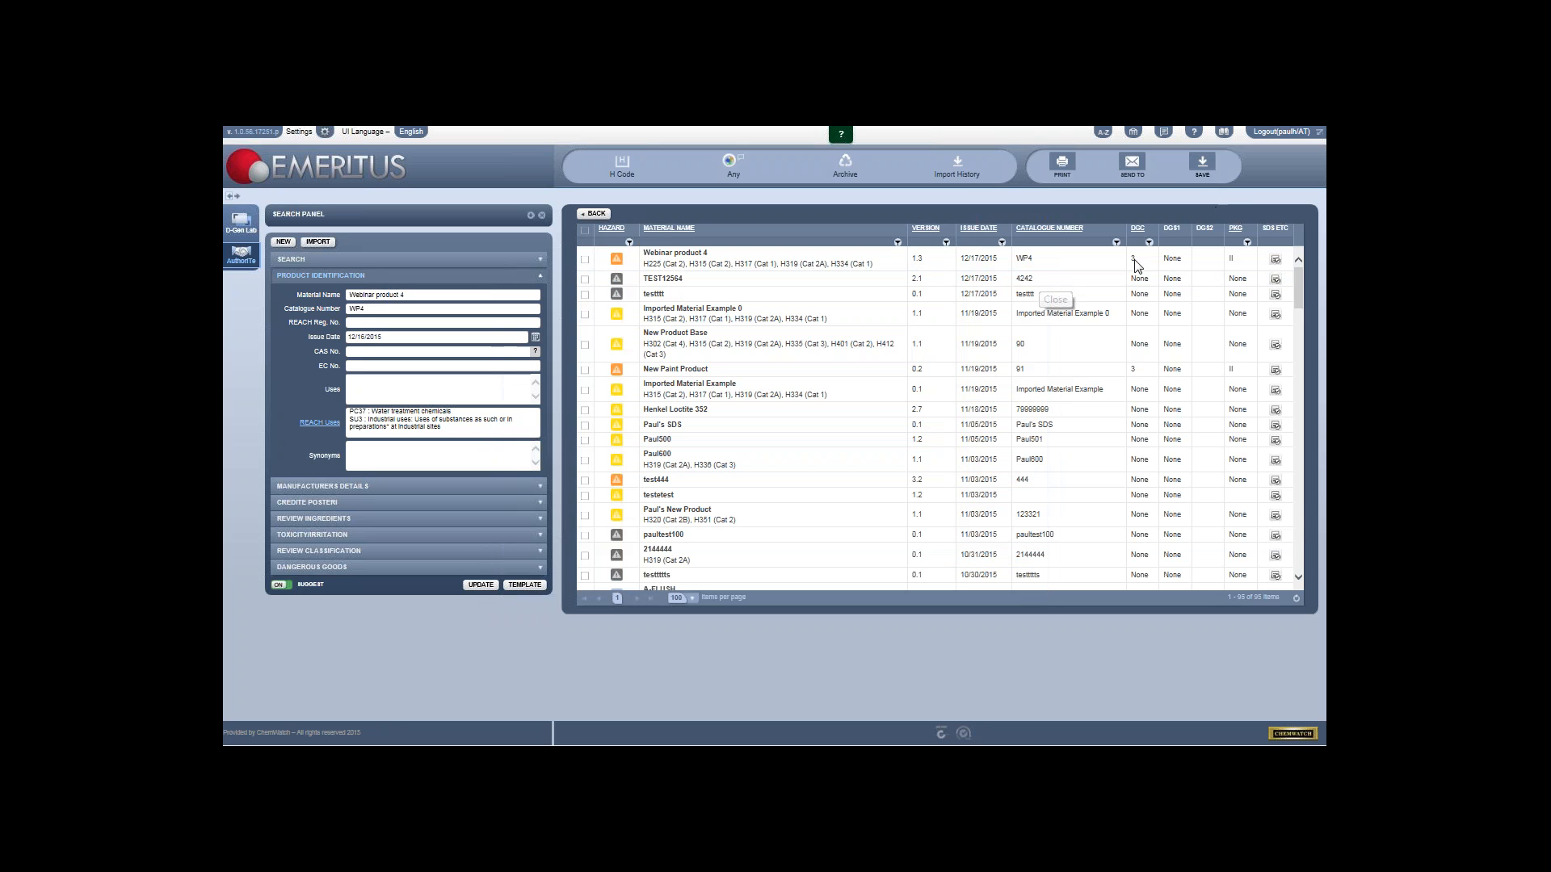
left_click(1210, 172)
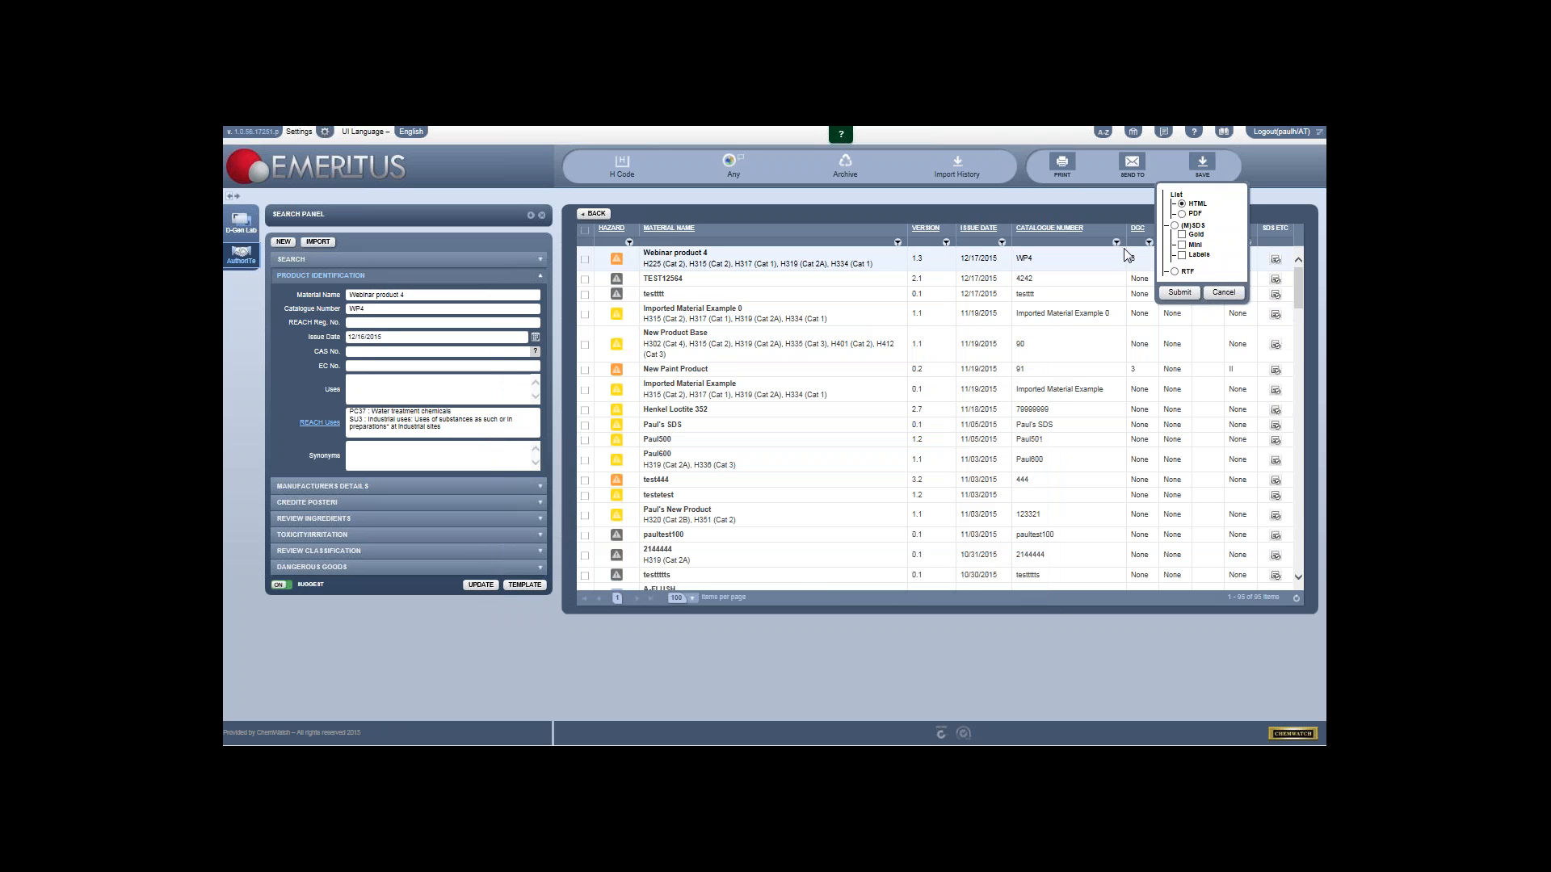
left_click(1223, 293)
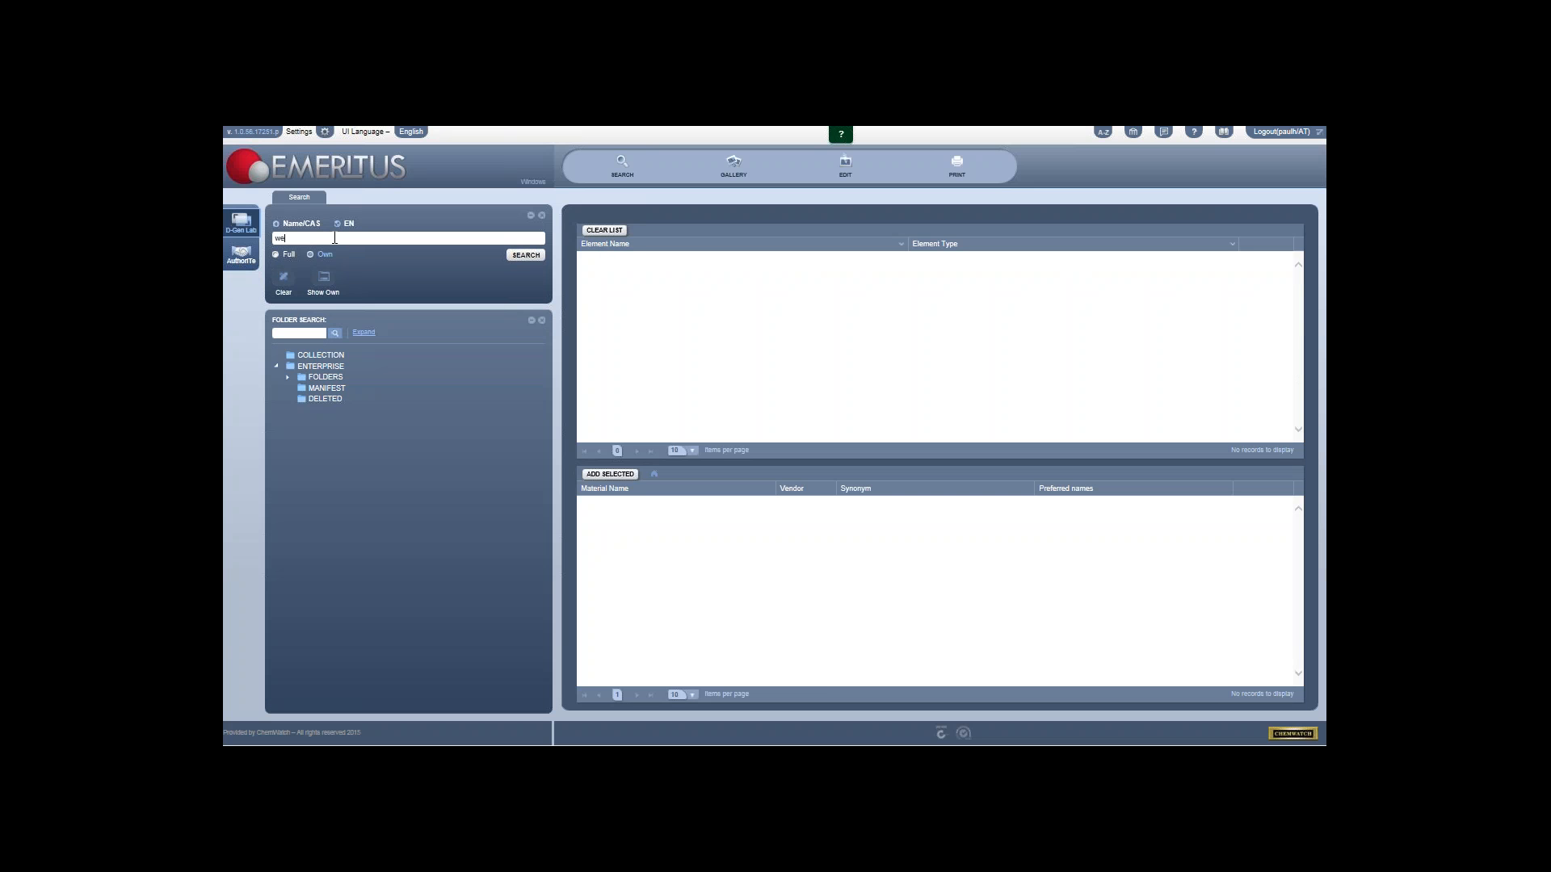
Step: In the label generator, list the materials in the UNFILED folder and add Paul600 to the label list
key("Return")
left_click(307, 378)
left_click(334, 388)
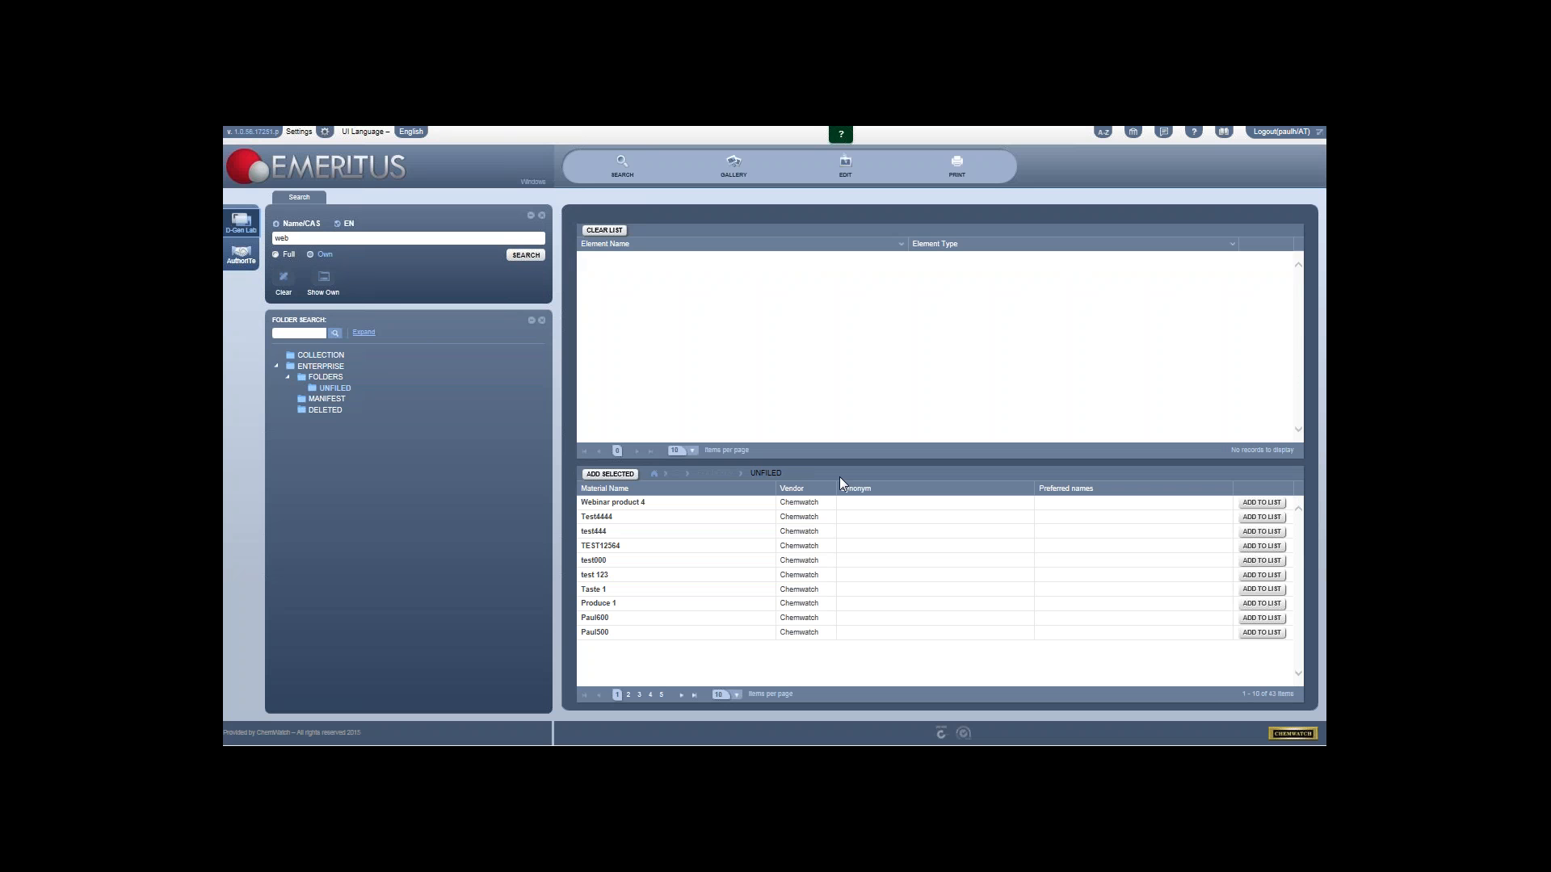
left_click(1257, 619)
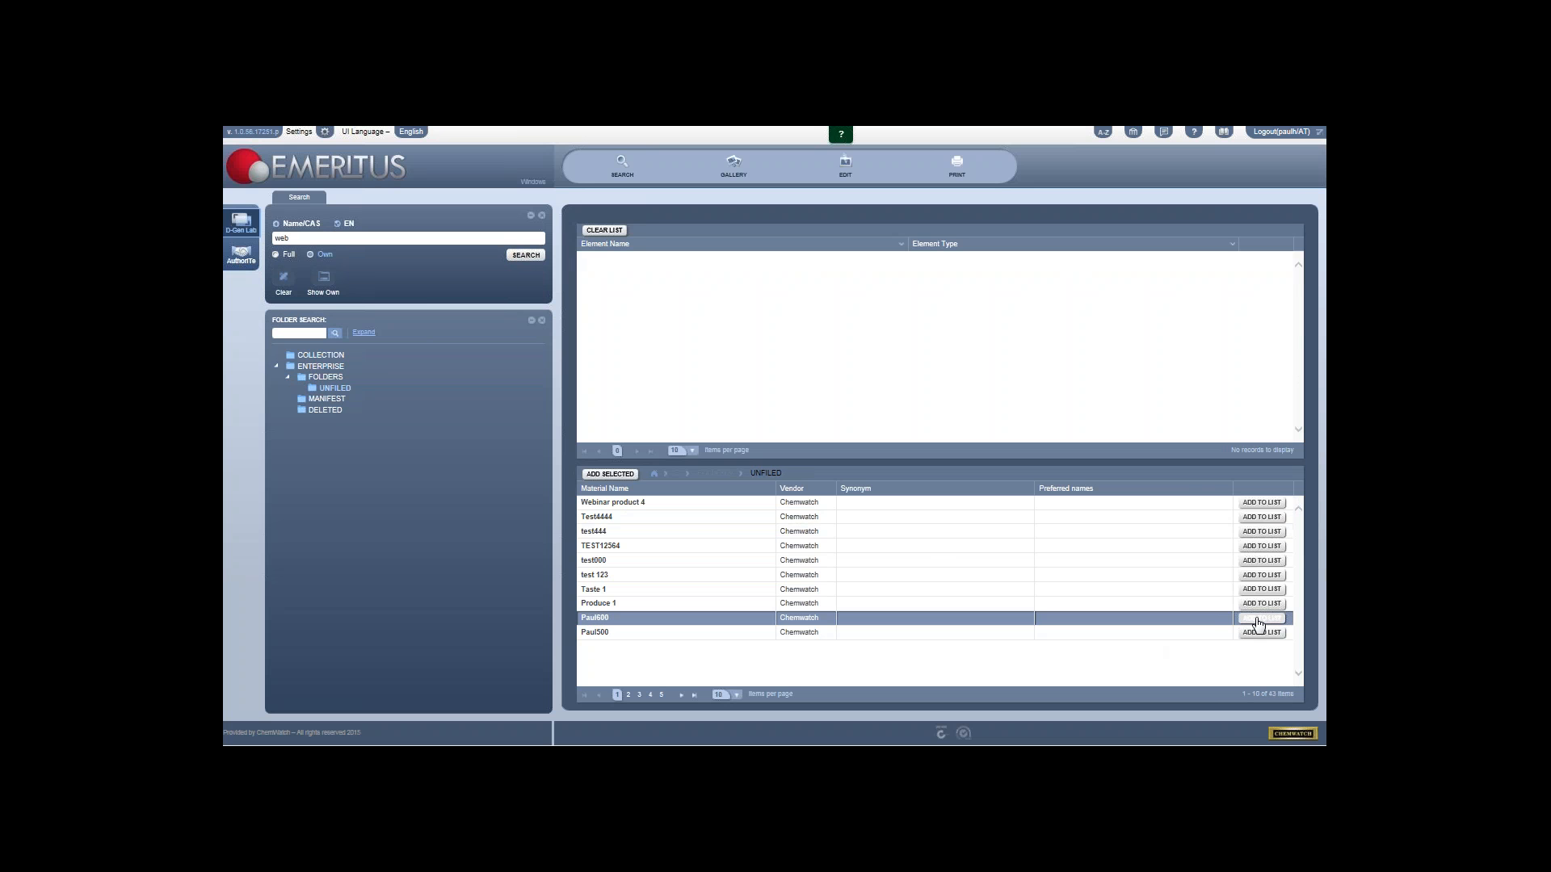
Step: Open the user-defined BAL label template for editing from the gallery
left_click(733, 170)
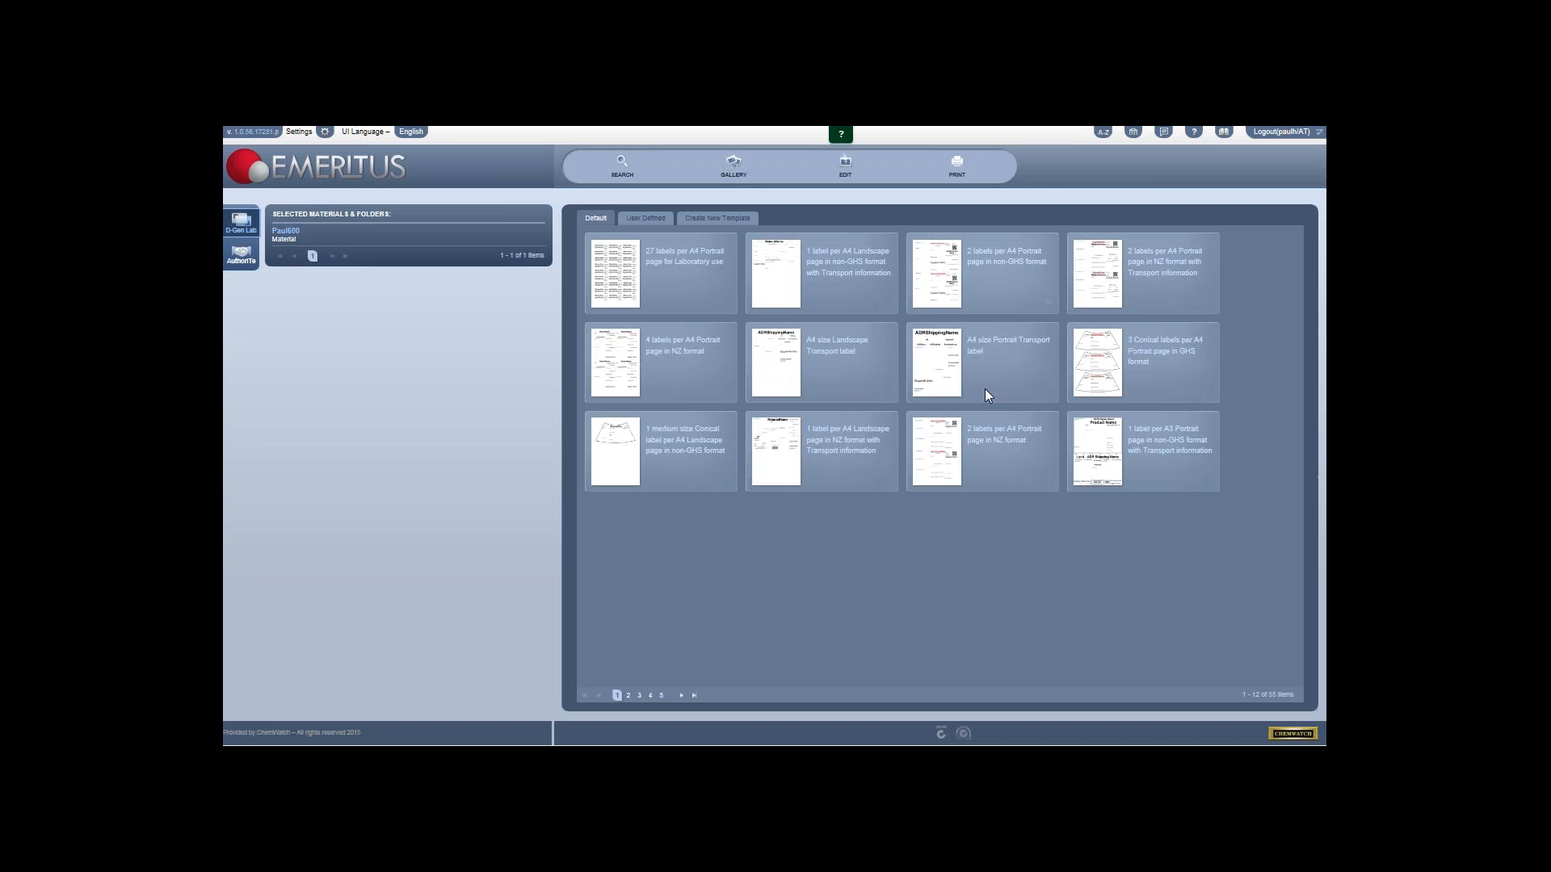
left_click(646, 218)
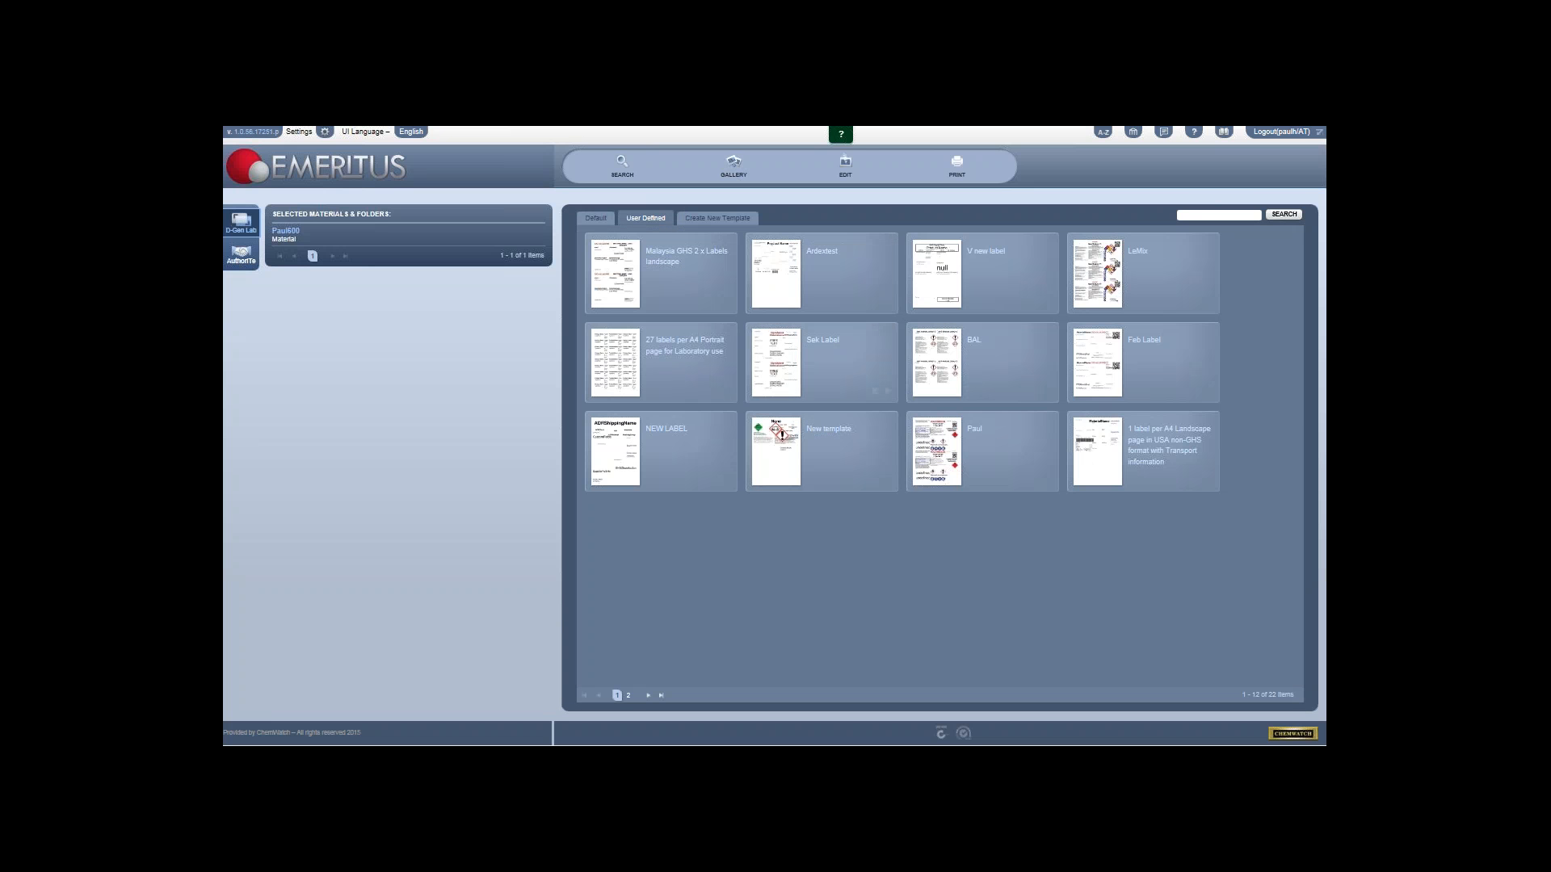
left_click(1049, 392)
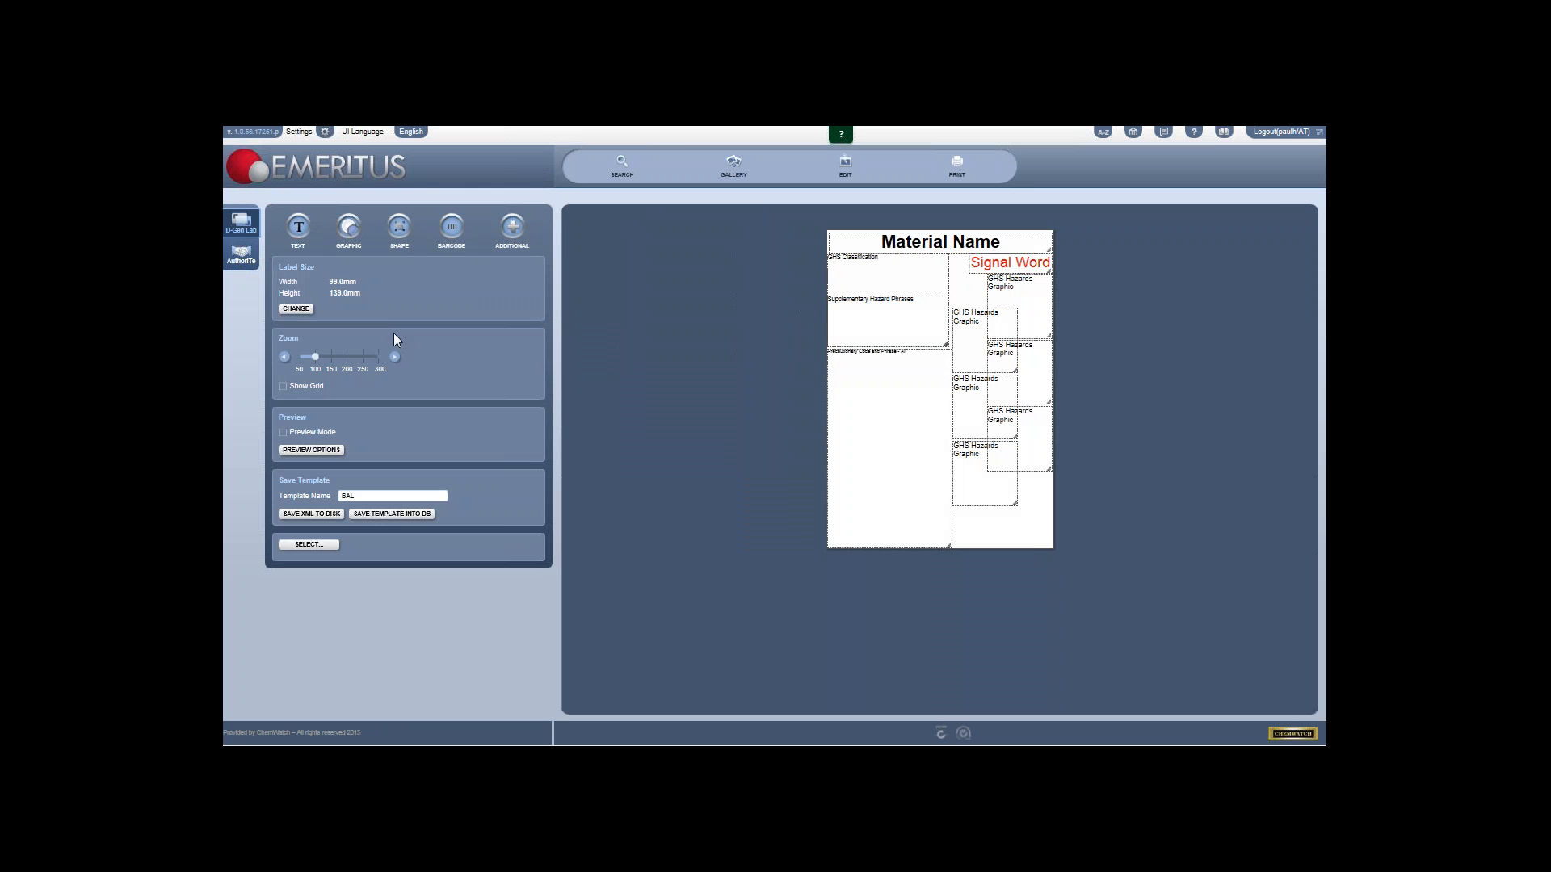
Step: Zoom the BAL label layout to 200 and turn on Preview Mode to fill it with the Paul600 data
left_click(395, 358)
left_click(395, 358)
scroll(687, 349, "down", 3)
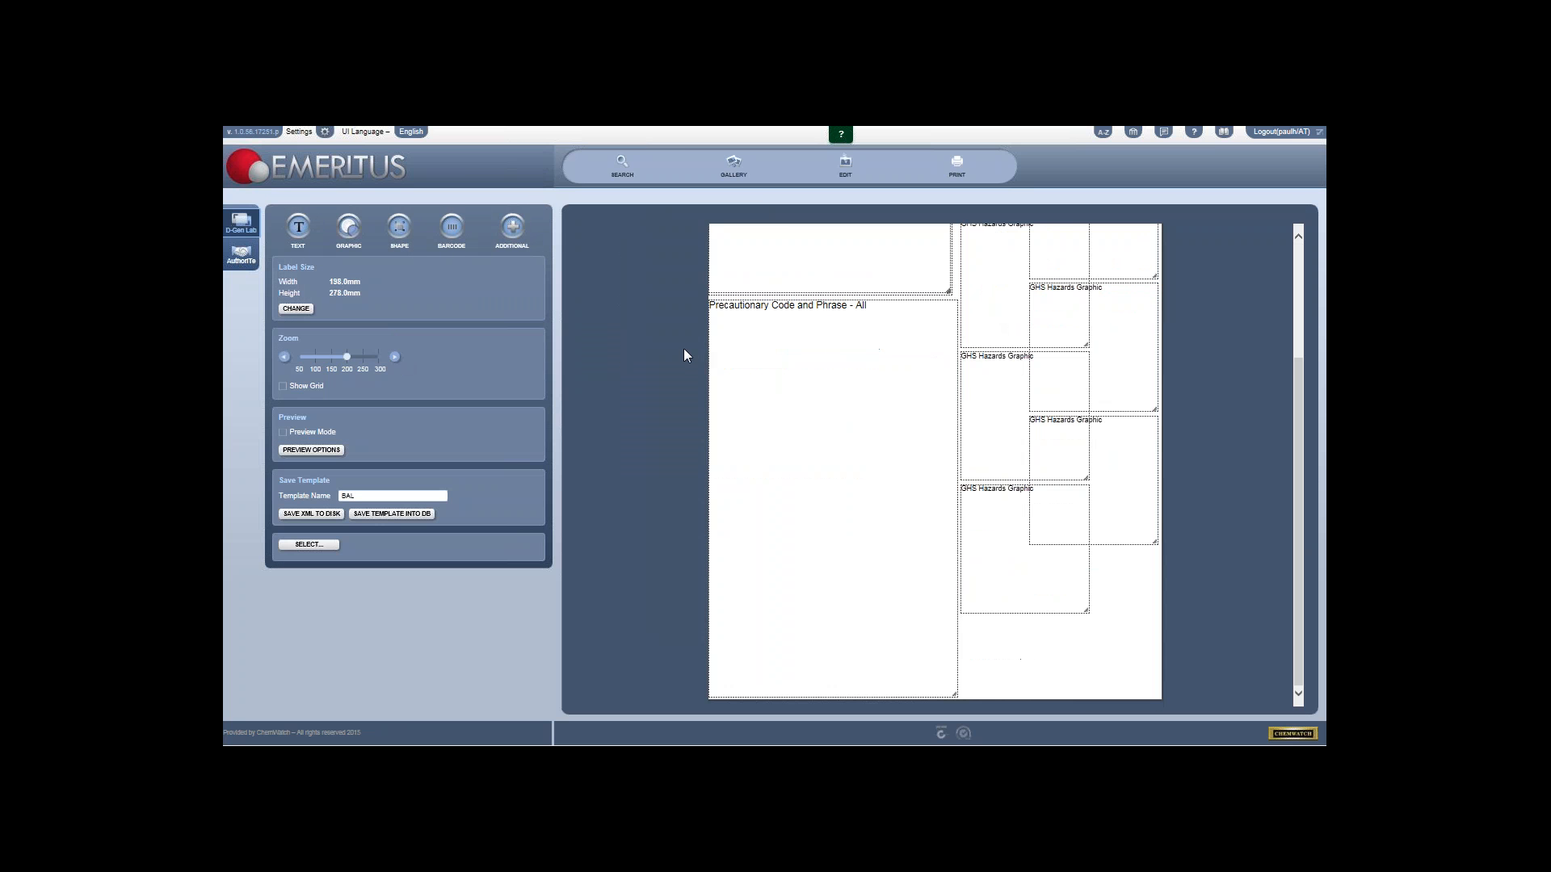
scroll(686, 351, "up", 3)
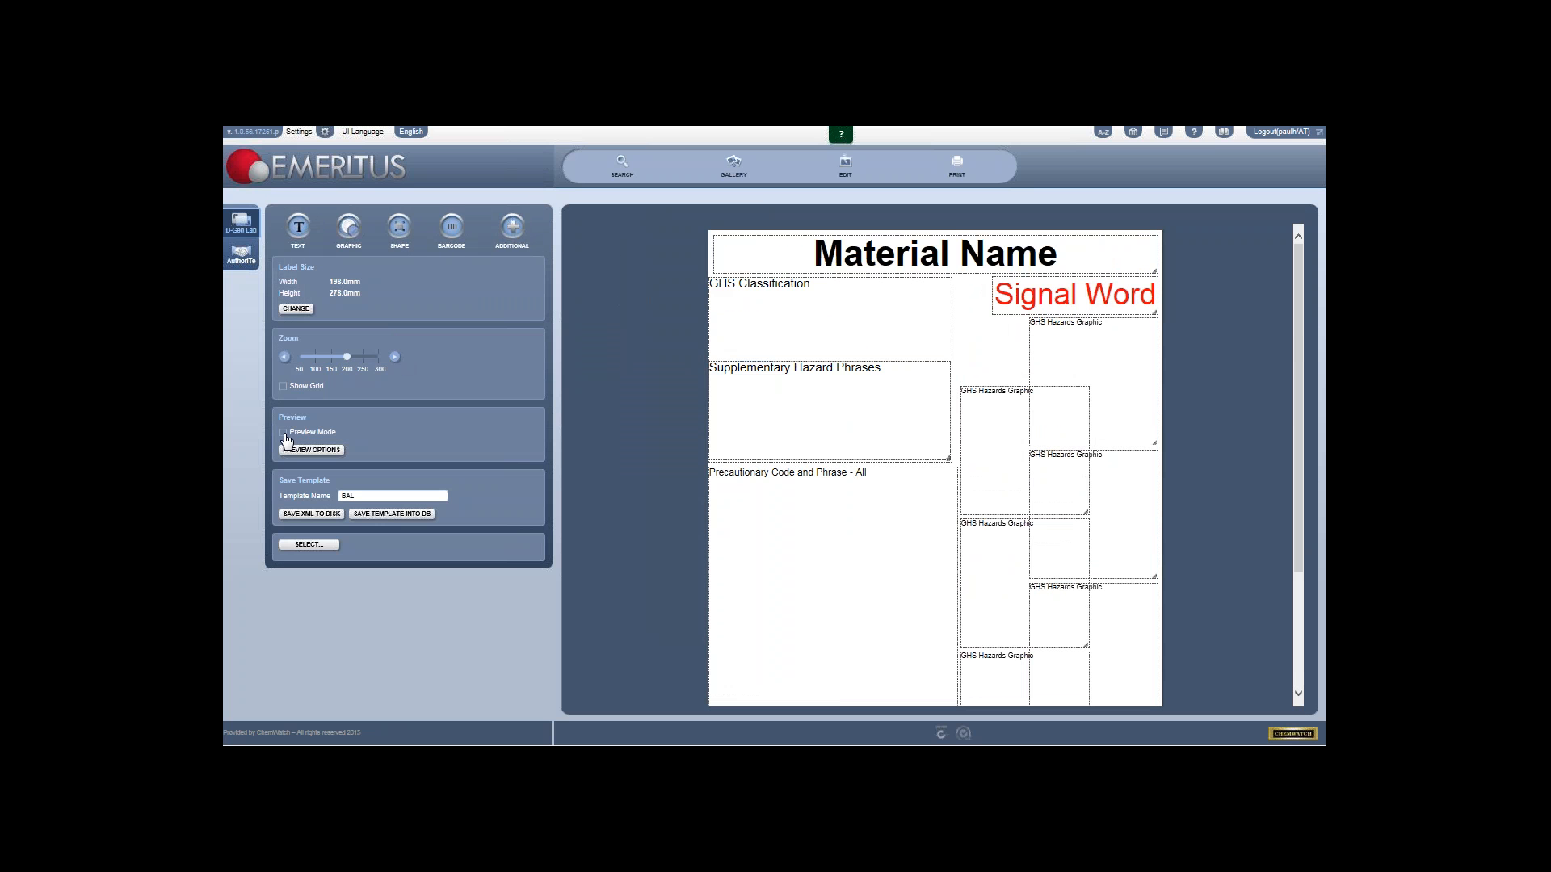
left_click(284, 434)
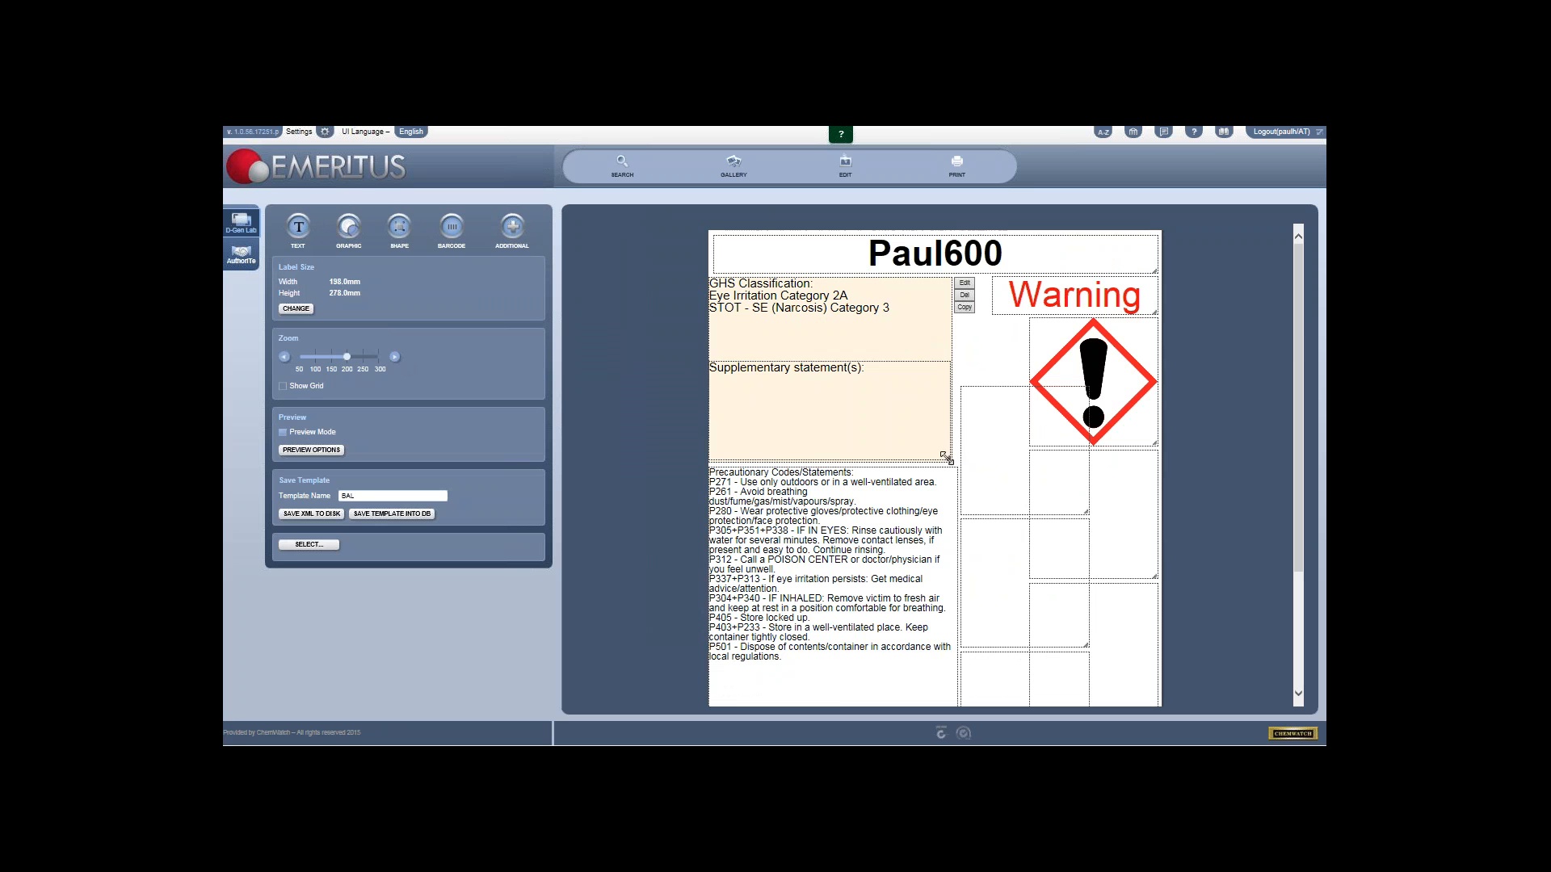
Step: Shrink the supplementary statement box to a thin strip just above the precautionary statements, and shift the GHS Classification box over the material name
left_click_drag(945, 446, 945, 345)
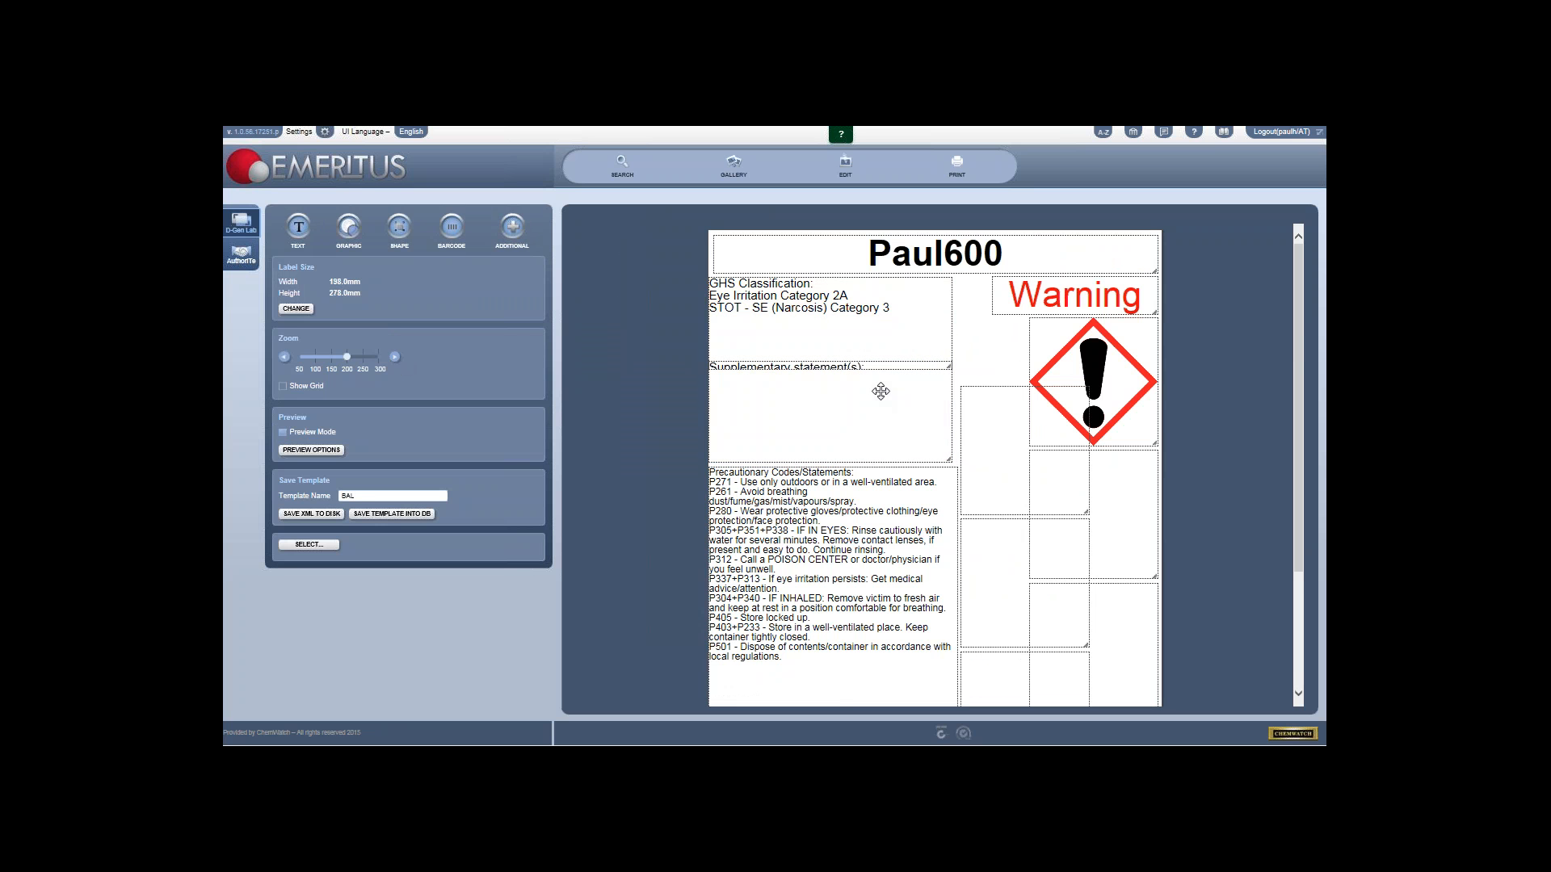
left_click_drag(879, 407, 943, 344)
left_click_drag(763, 368, 749, 452)
left_click(757, 451)
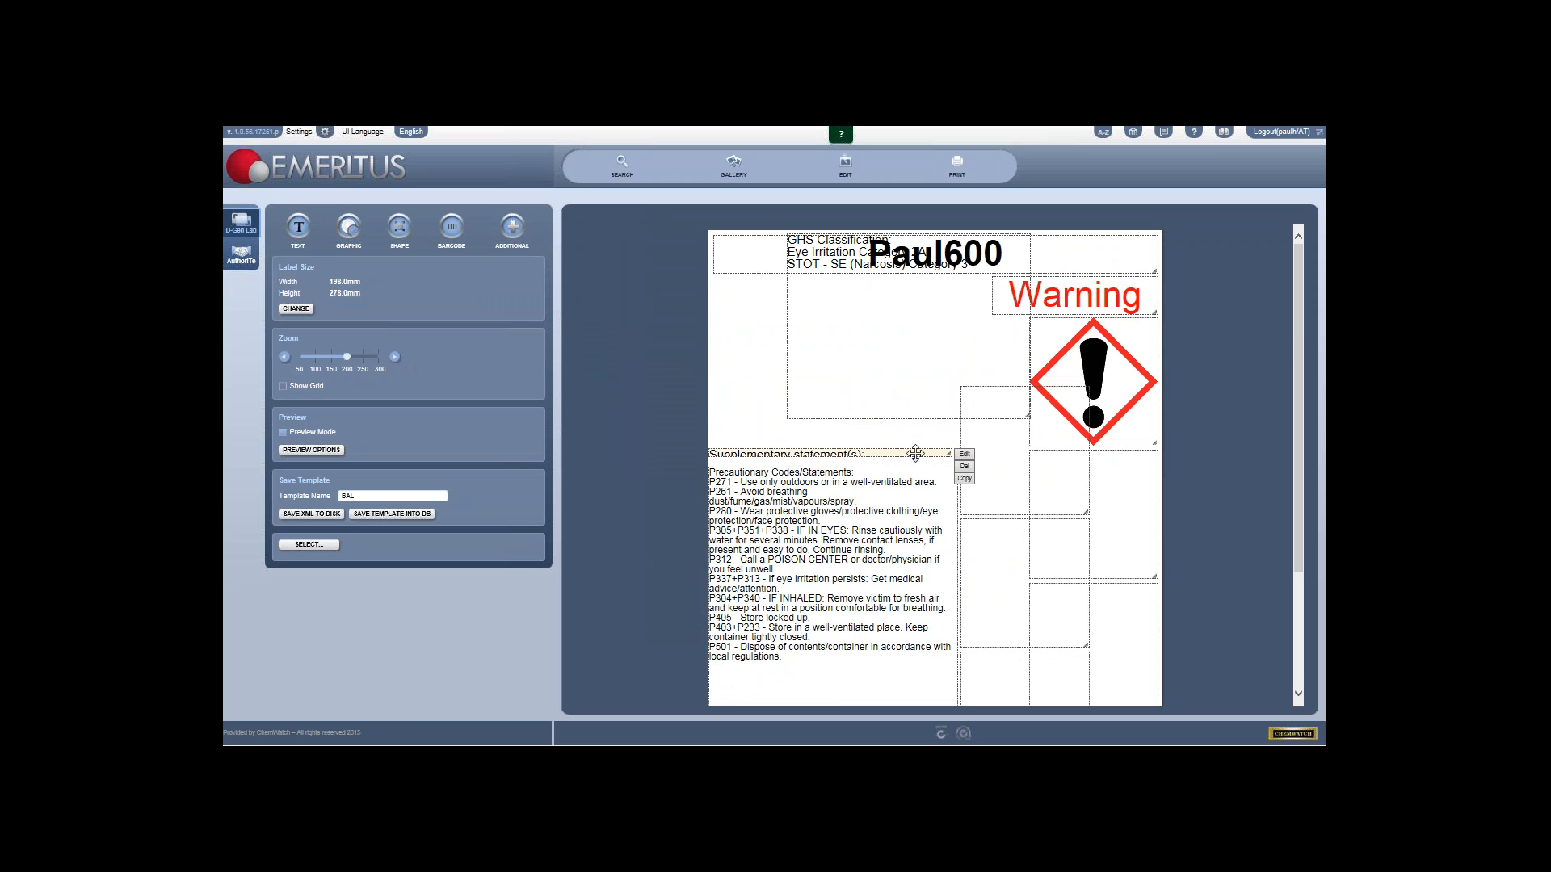
Step: Delete the supplementary statement box, then place the GHS Classification box at the label's left edge under the material name and shorten it to three text lines
left_click(964, 467)
left_click(836, 425)
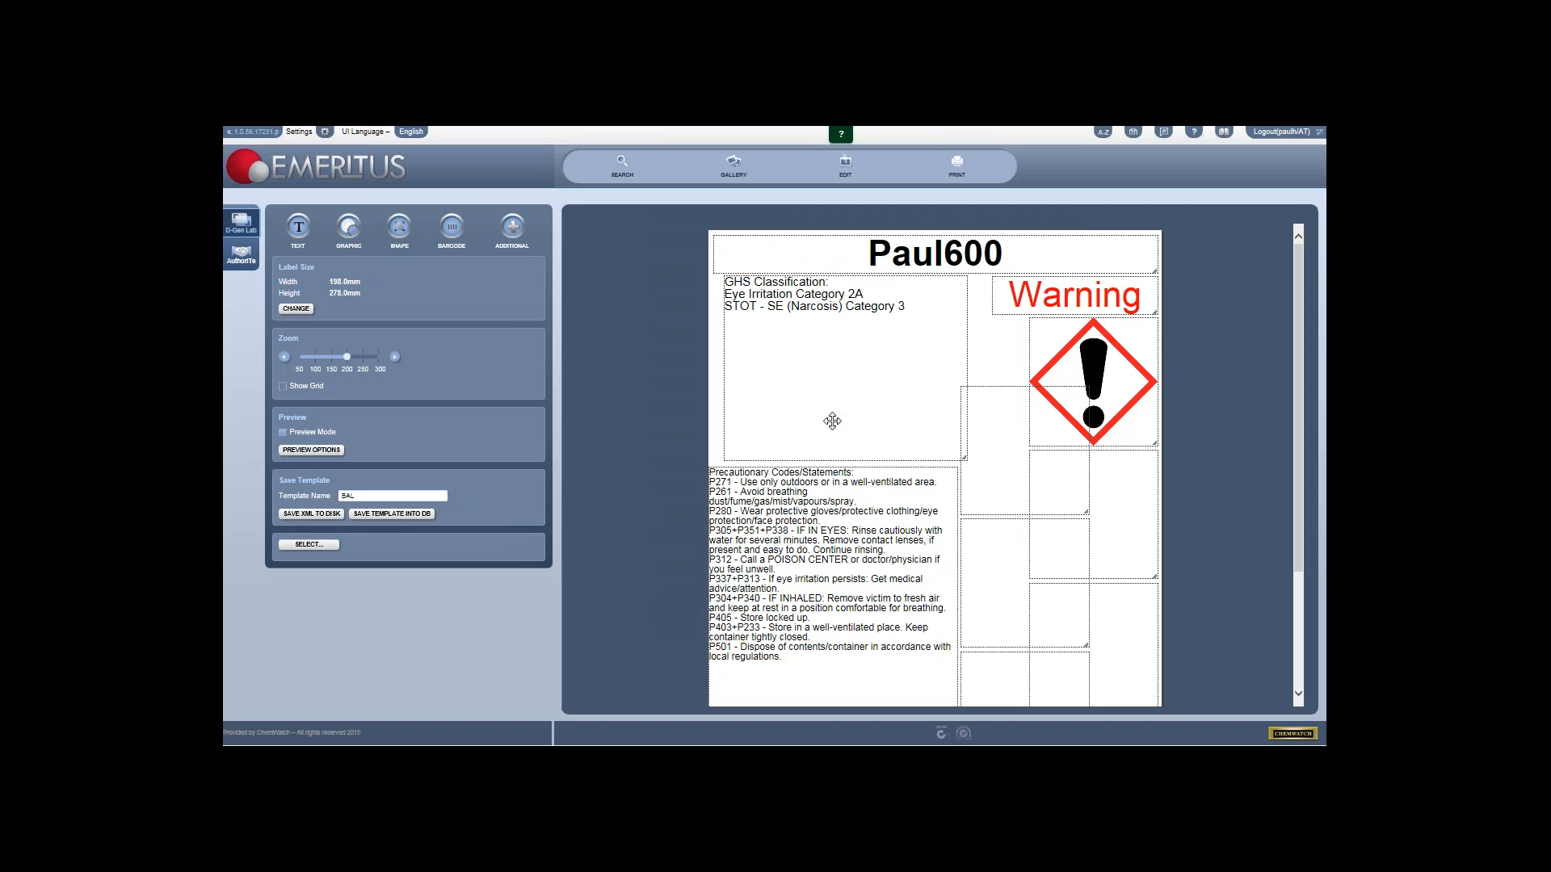
left_click_drag(832, 421, 817, 423)
left_click_drag(949, 461, 948, 332)
left_click(924, 324)
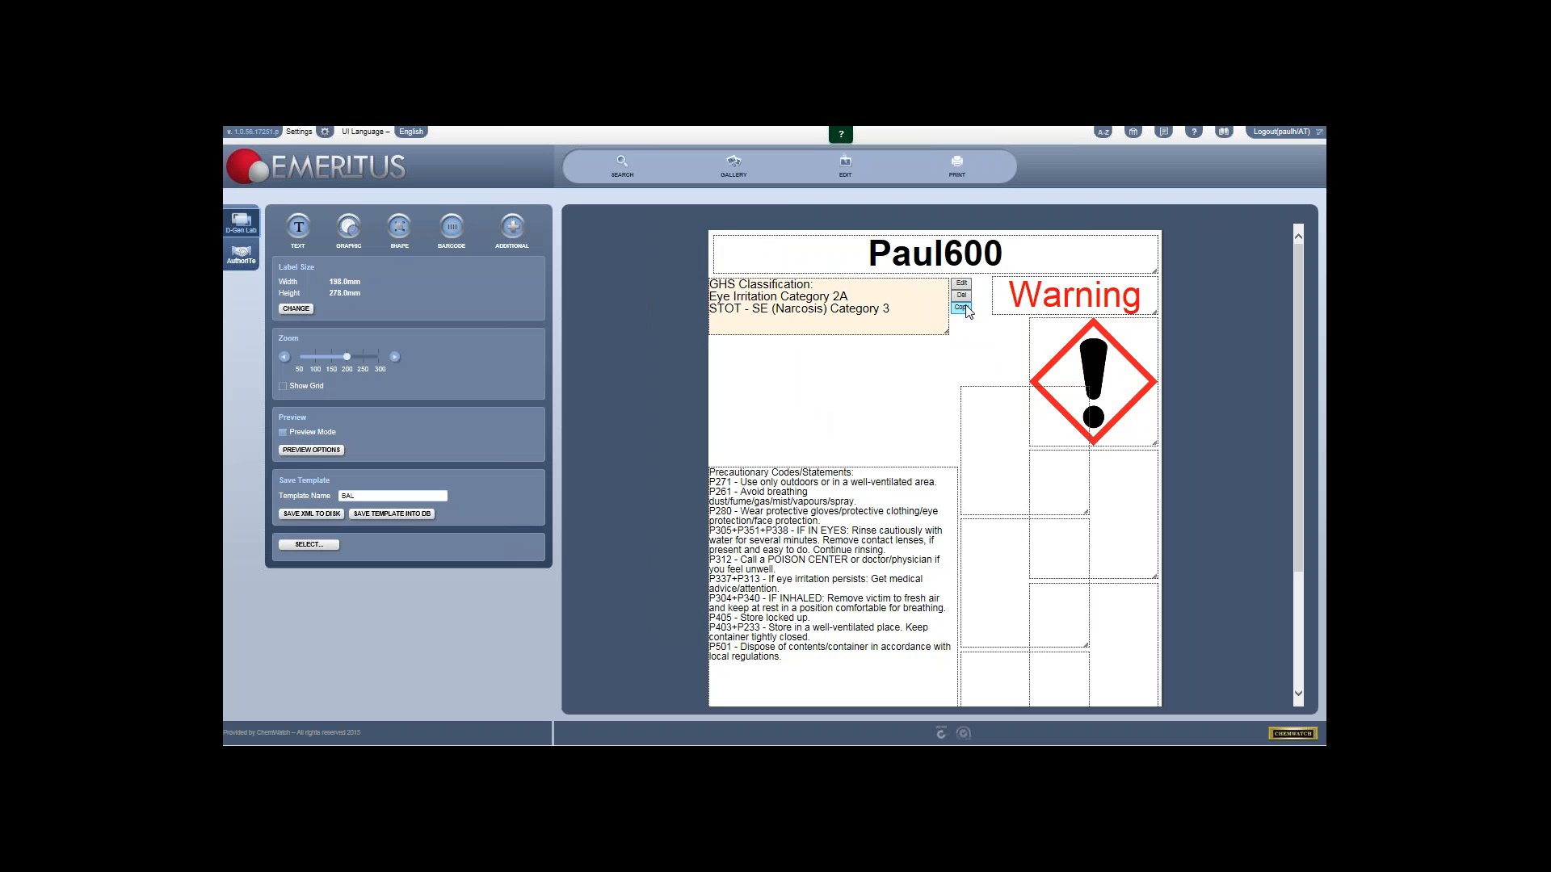
Step: Duplicate the GHS Classification box directly below the original and set the copy's language to Chinese (Traditional)
left_click(961, 308)
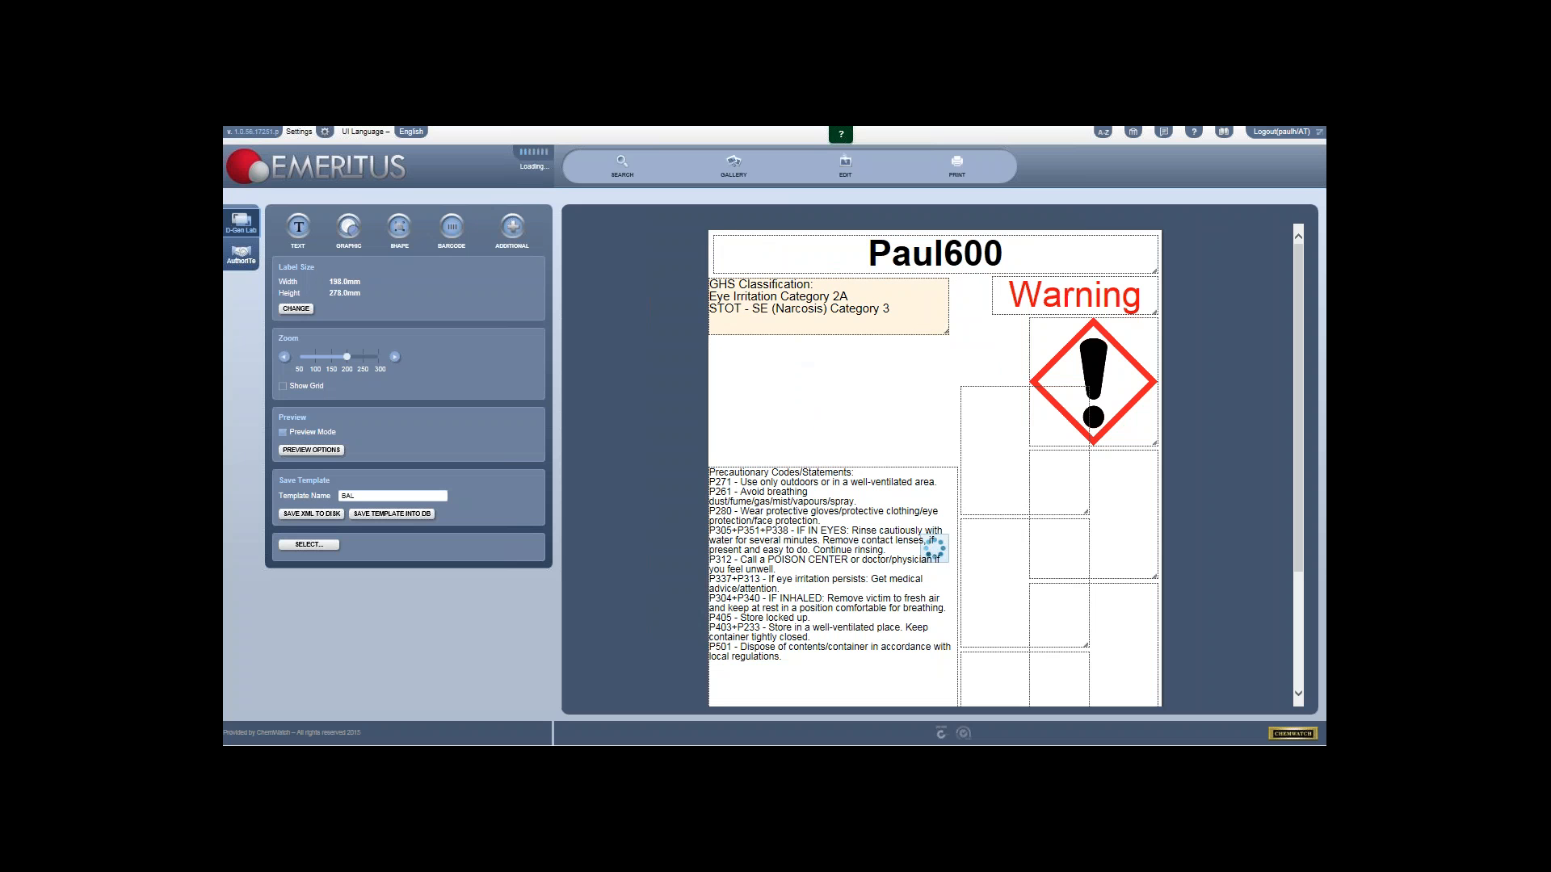
left_click_drag(805, 306, 805, 368)
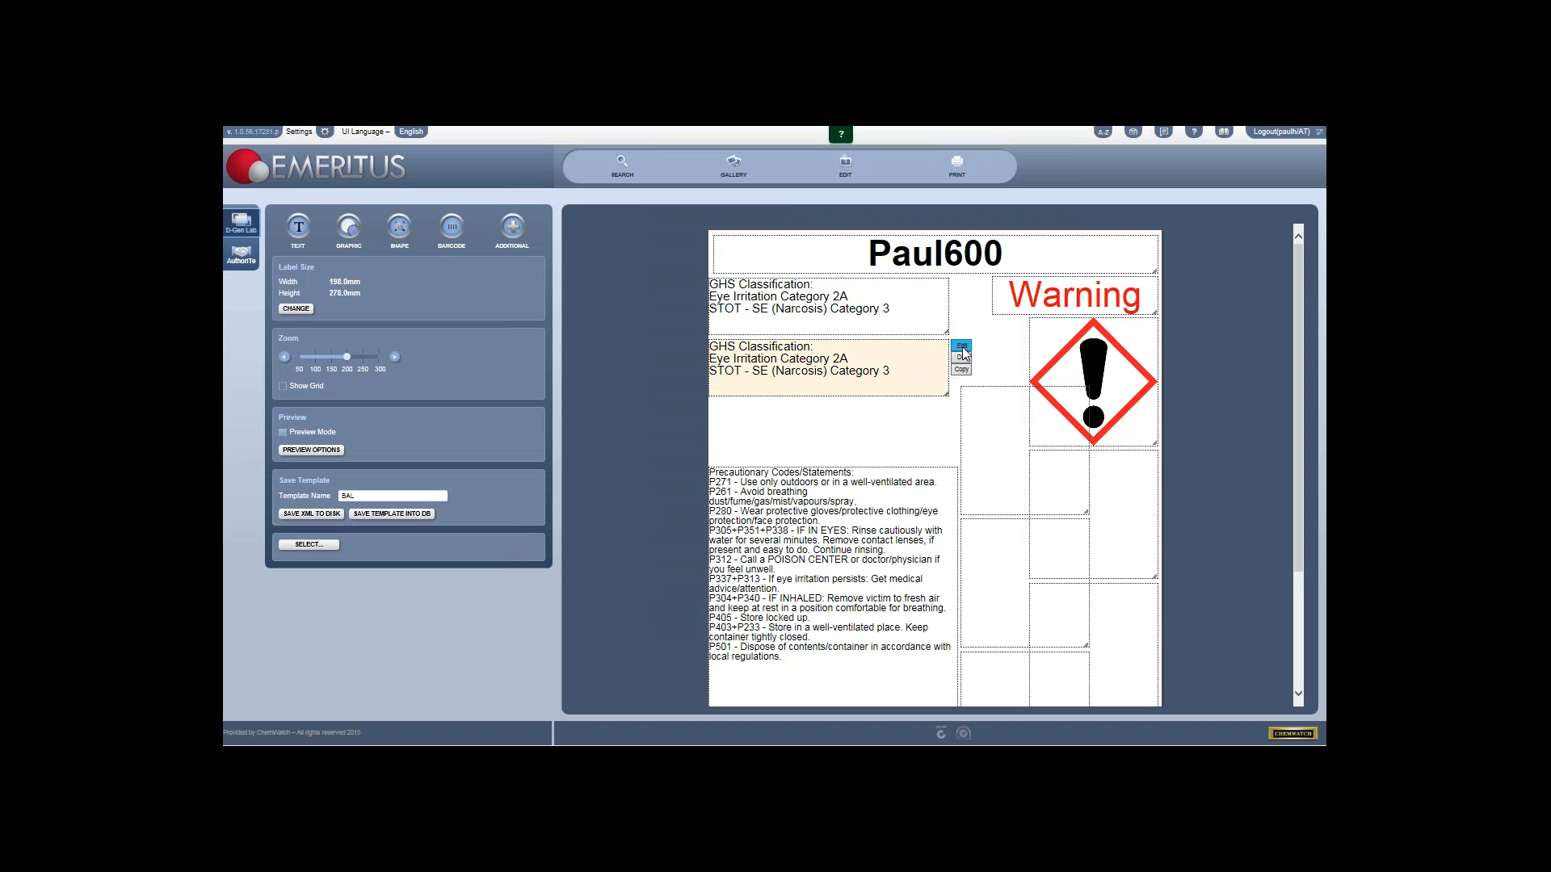
double_click(745, 340)
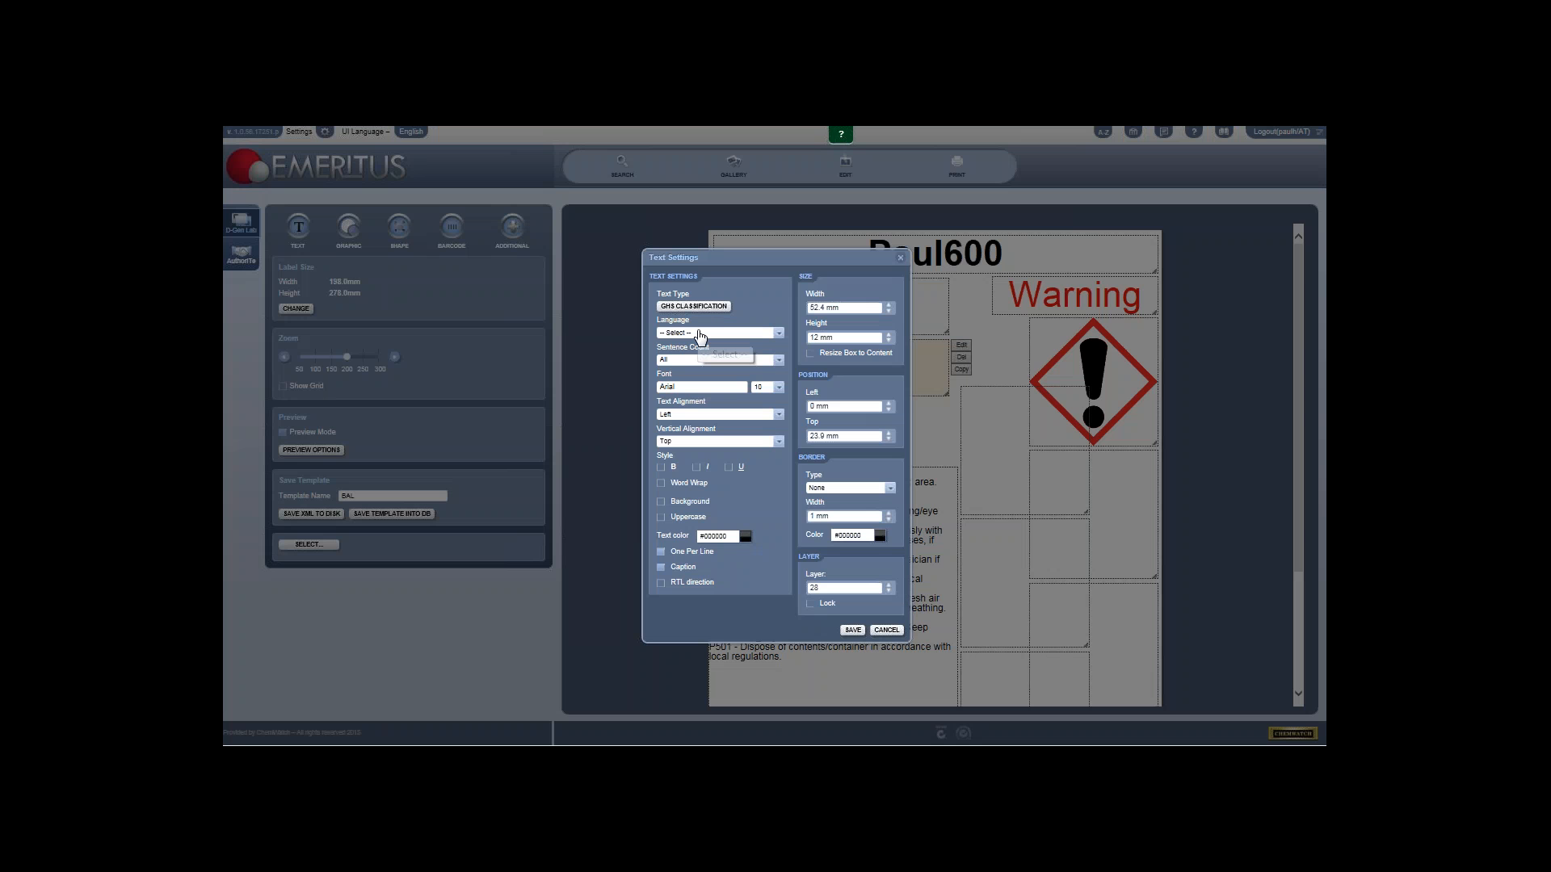
left_click(700, 334)
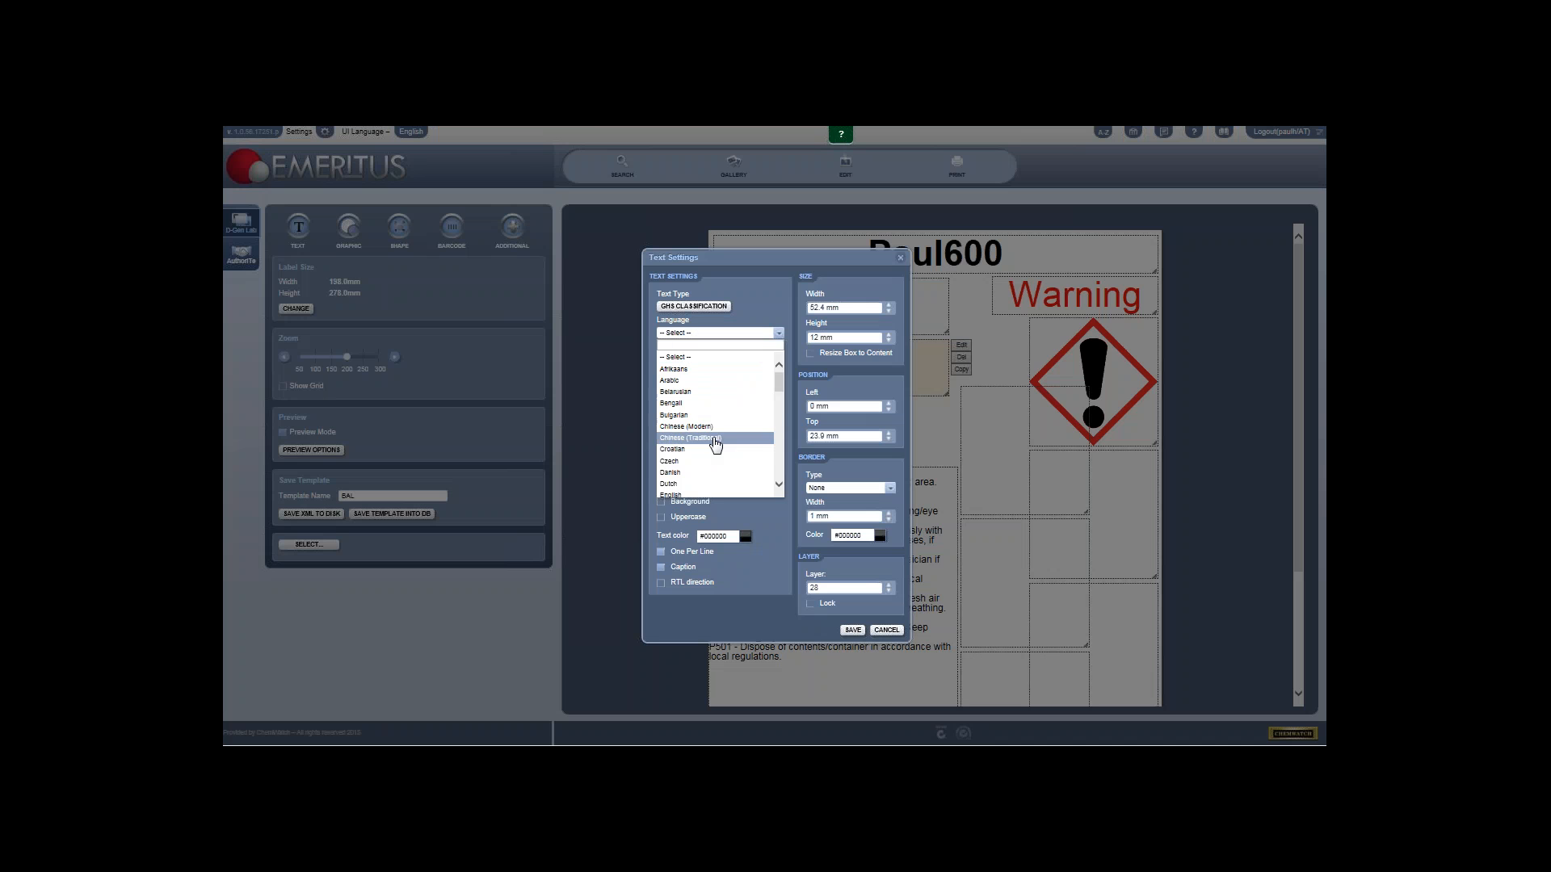
left_click(714, 441)
left_click(853, 631)
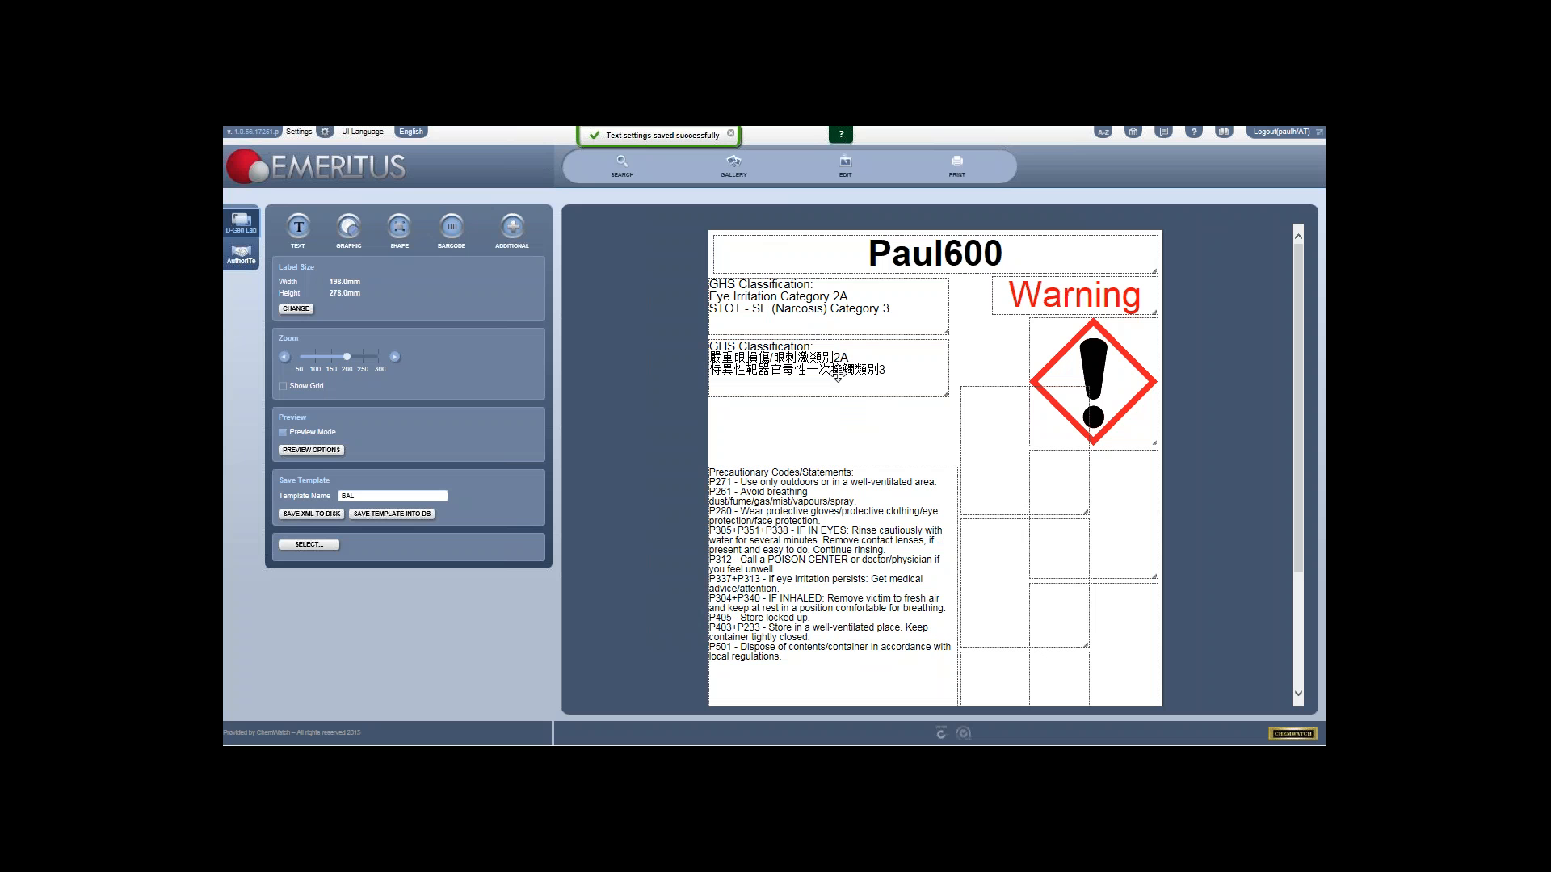
Step: Shorten the precautionary statements box to just below its text and move it up under the Chinese classification box
scroll(816, 360, "down", 1)
left_click(371, 519)
scroll(951, 427, "down", 3)
mouse_move(955, 692)
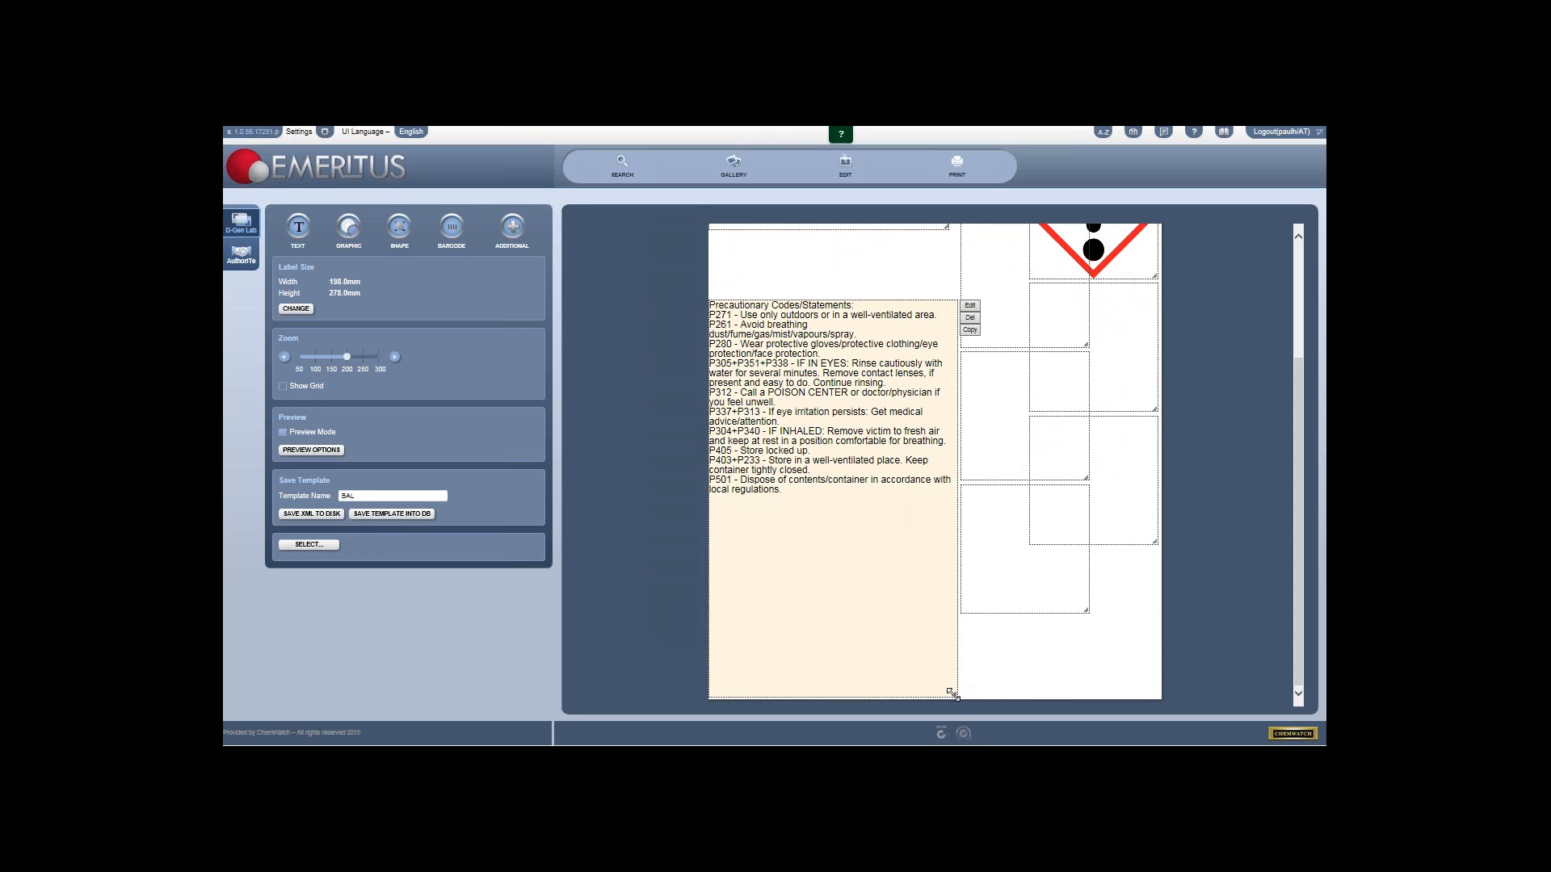
left_click_drag(953, 694, 879, 454)
scroll(902, 520, "up", 1)
scroll(800, 380, "up", 1)
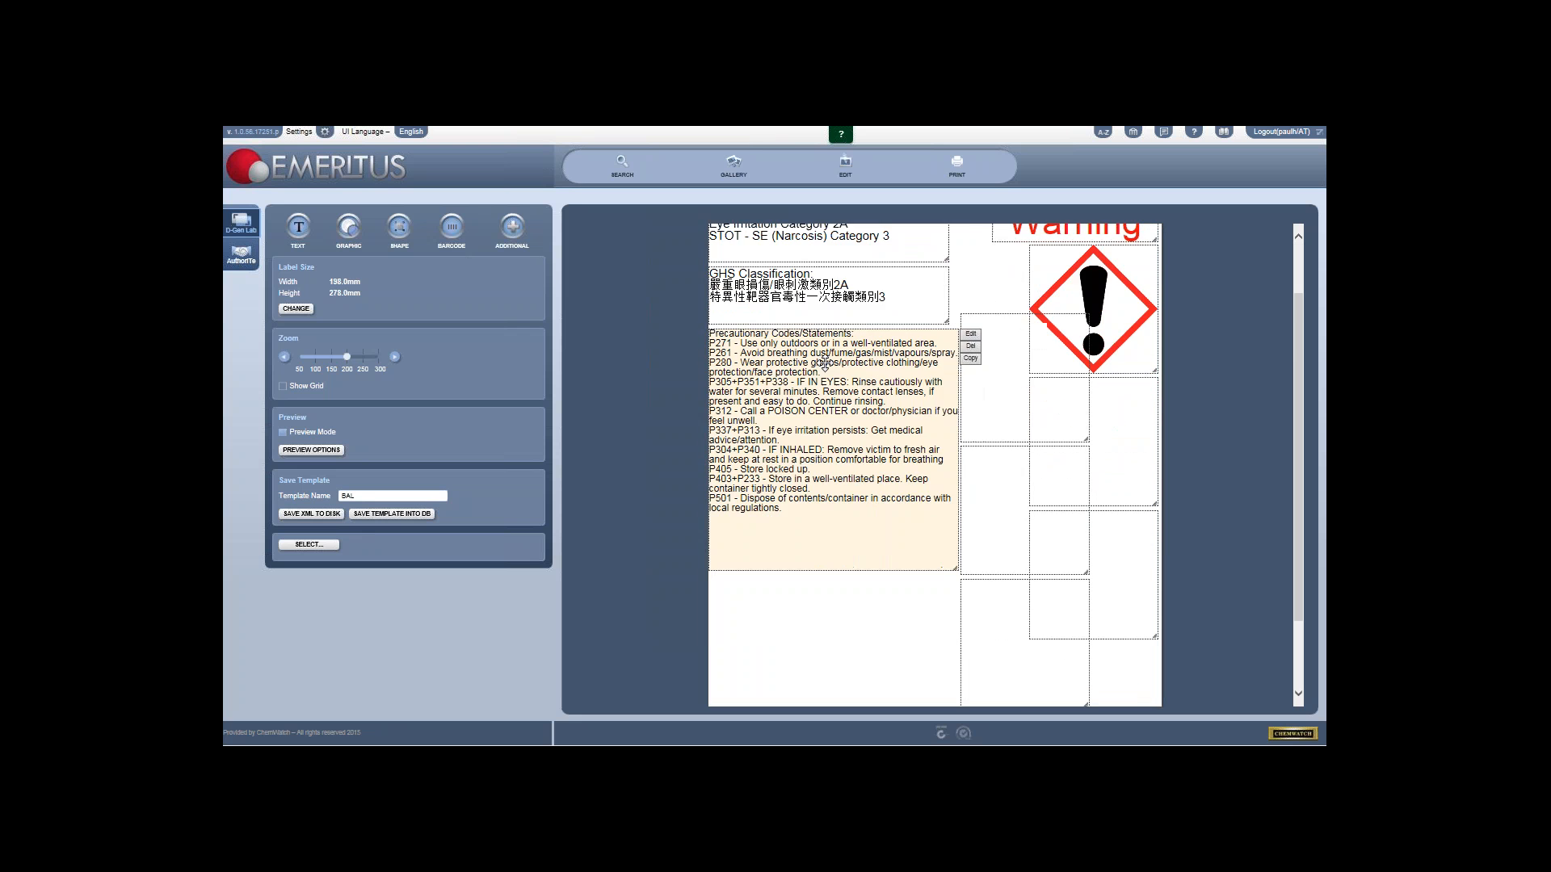
Step: Add a new text element of the PPE type Mini PPE Gloves to the label
scroll(829, 398, "down", 2)
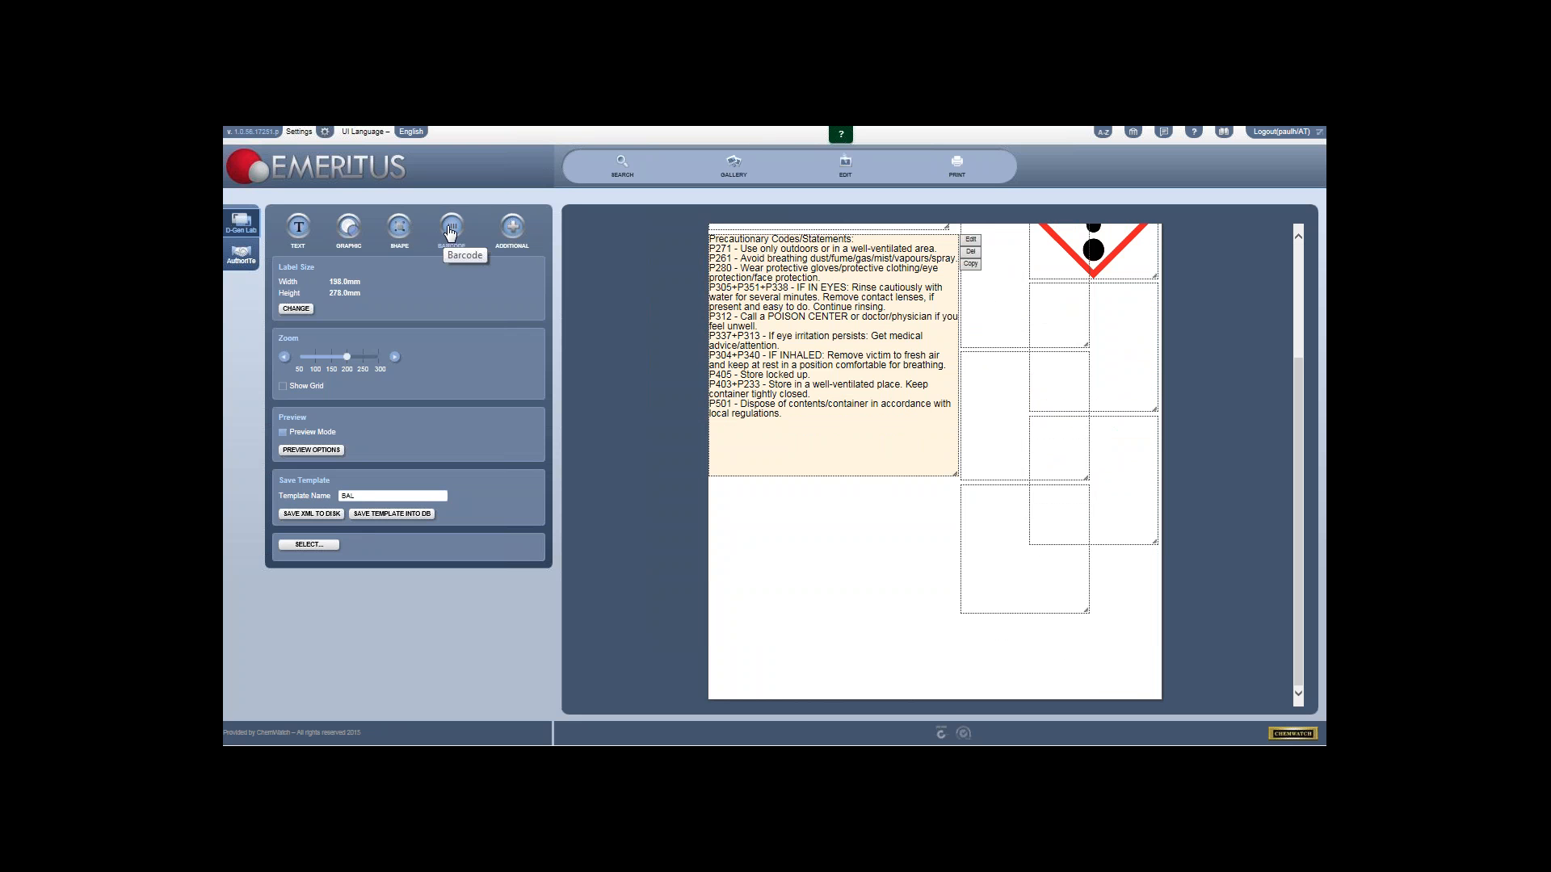
left_click(298, 229)
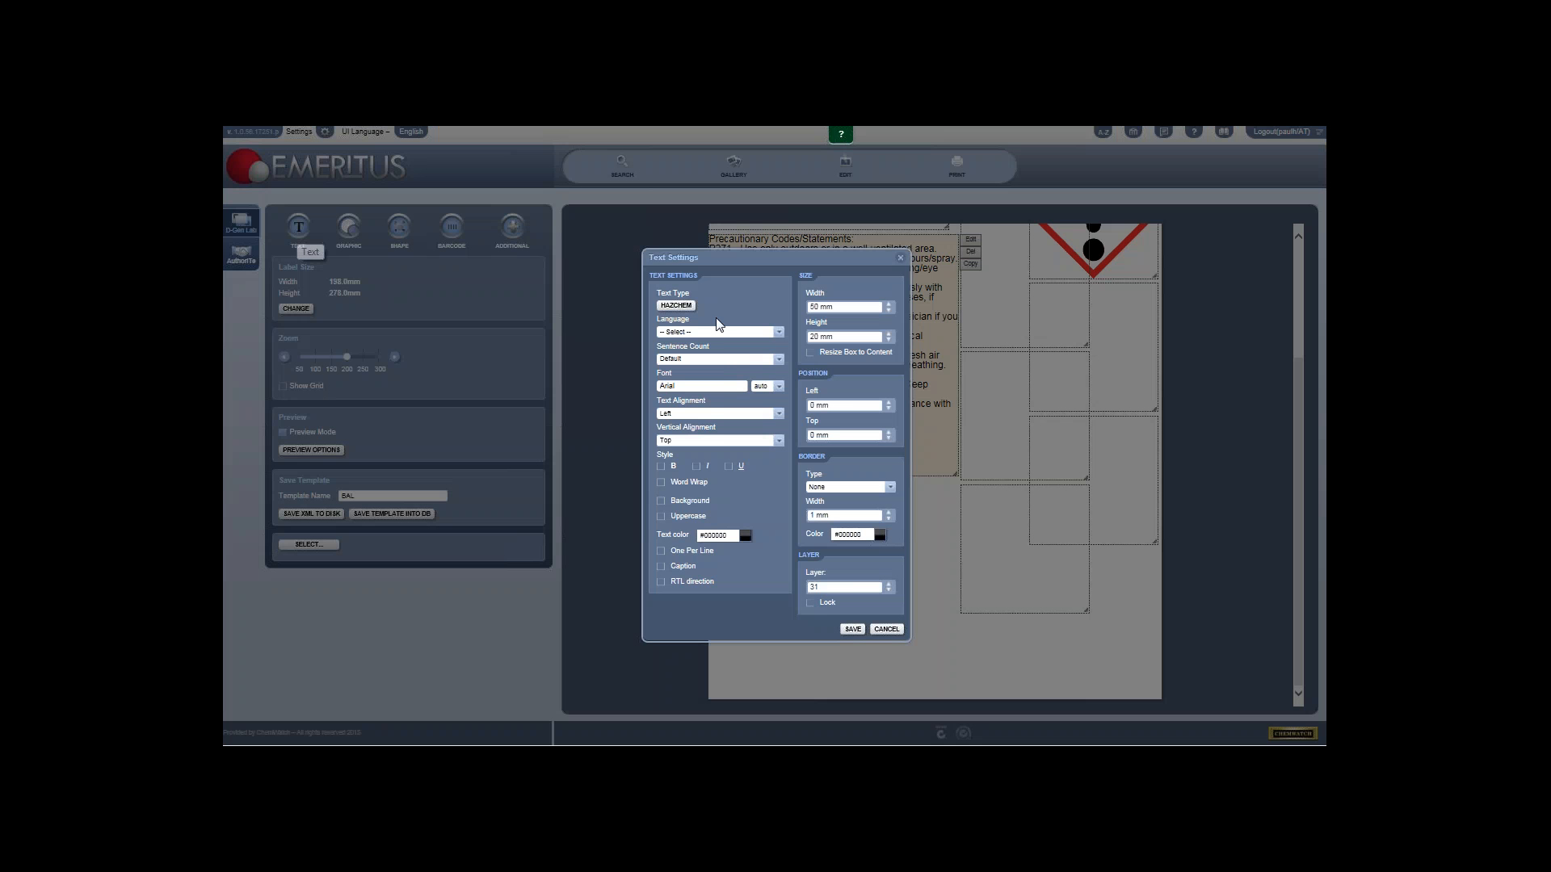
left_click(677, 305)
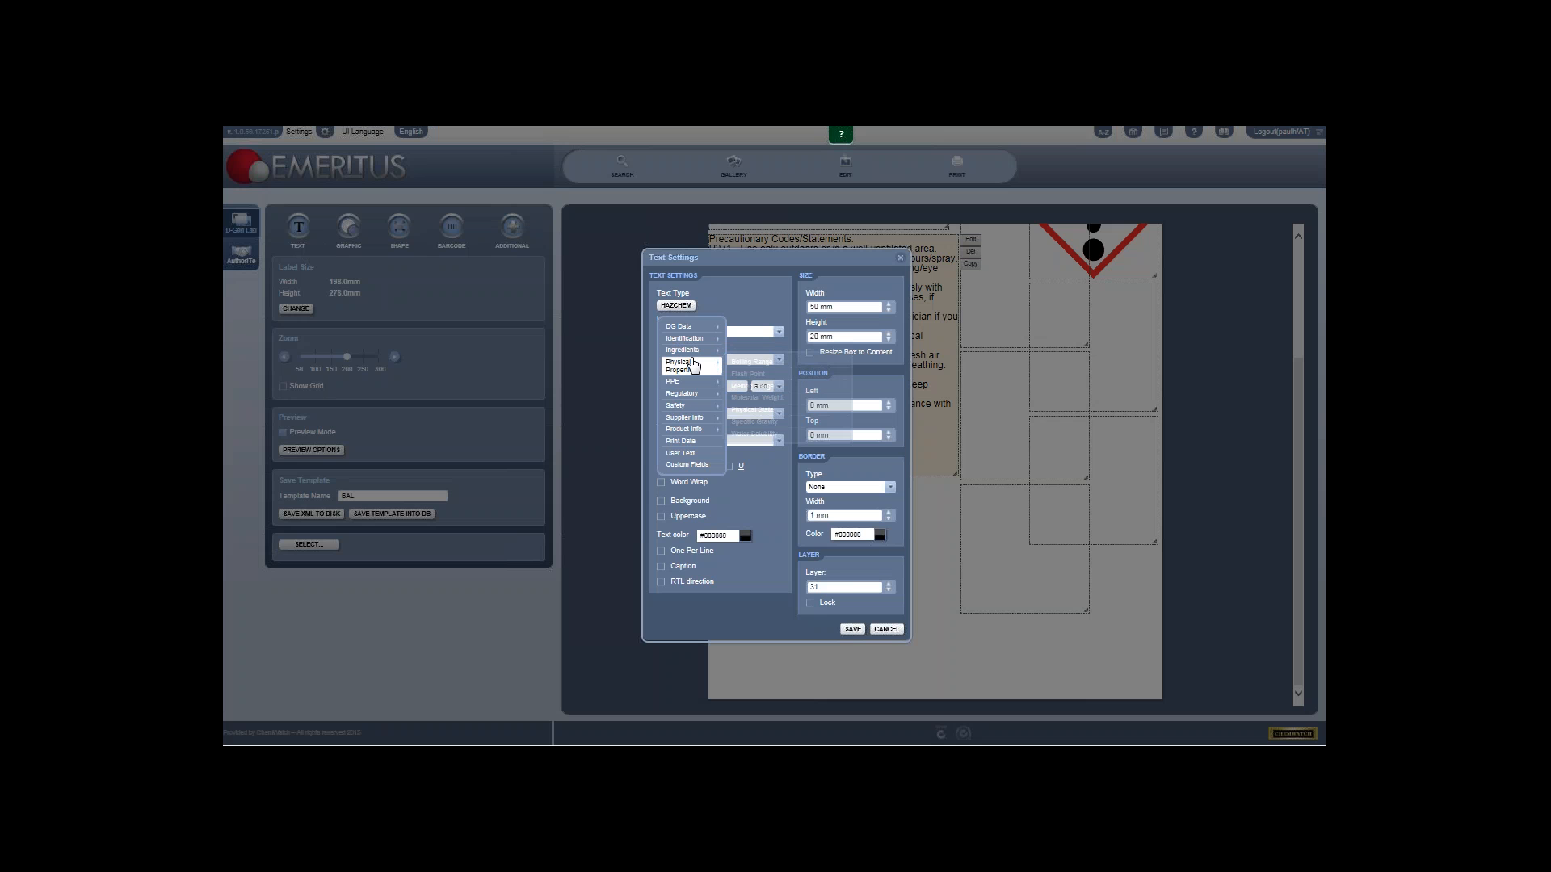
mouse_move(693, 396)
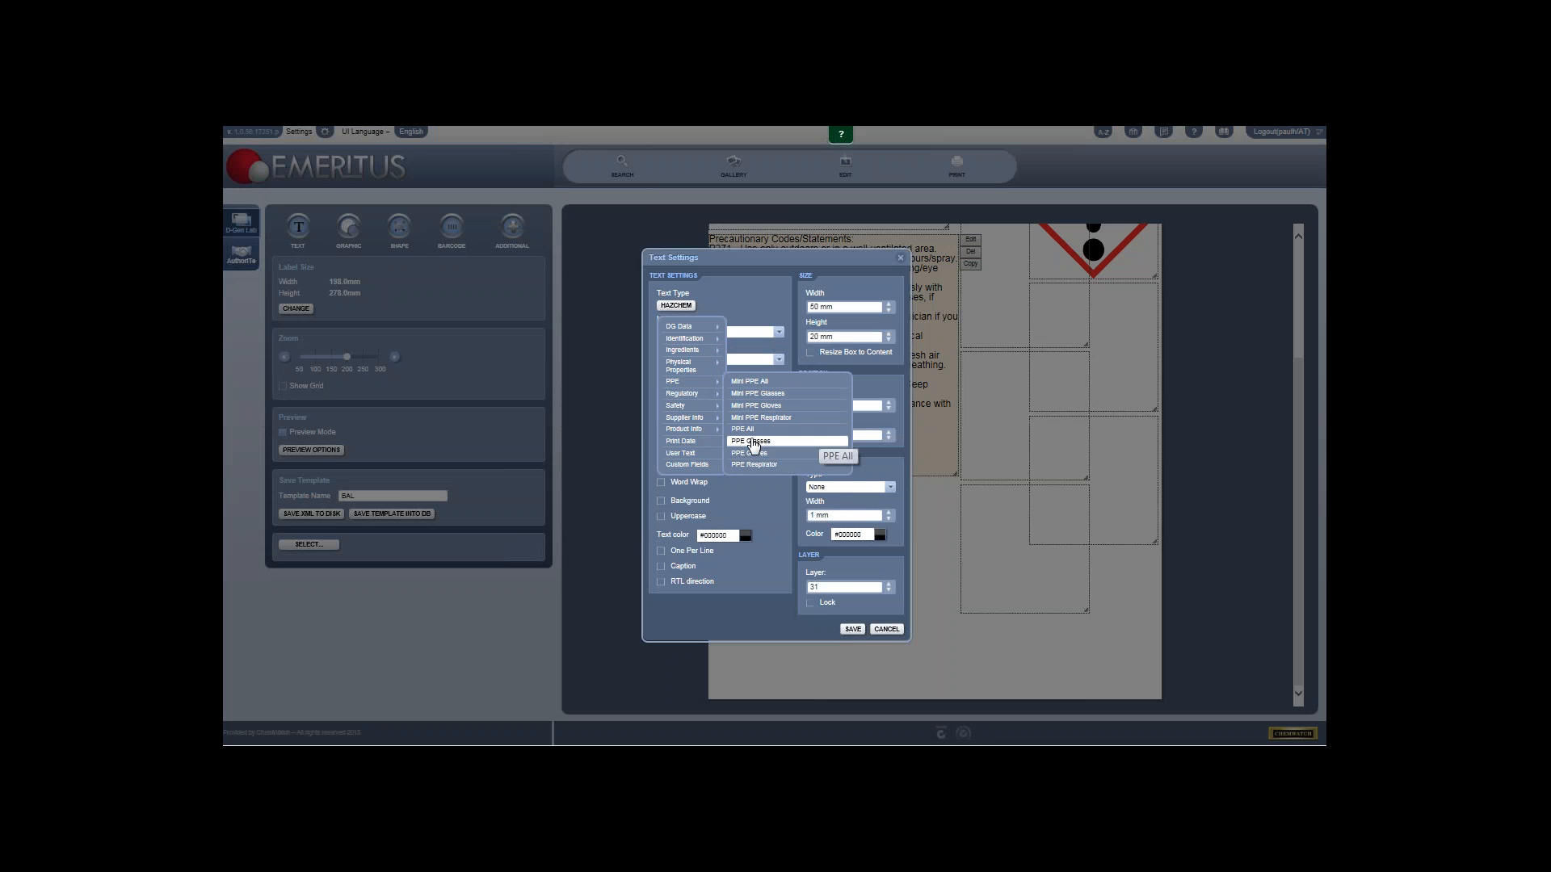
left_click(791, 420)
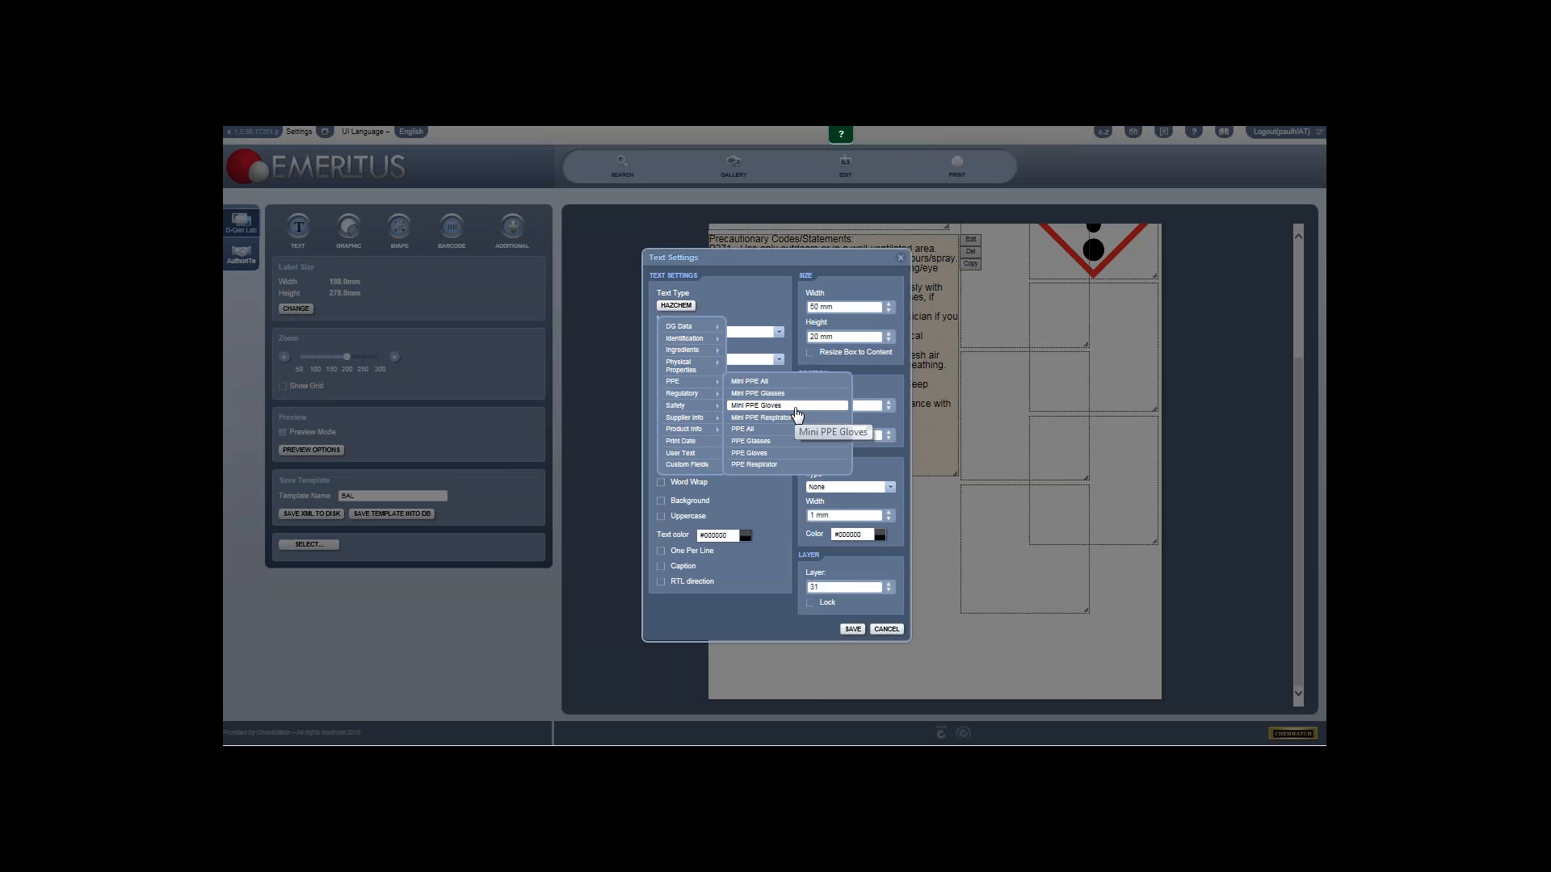
left_click(852, 629)
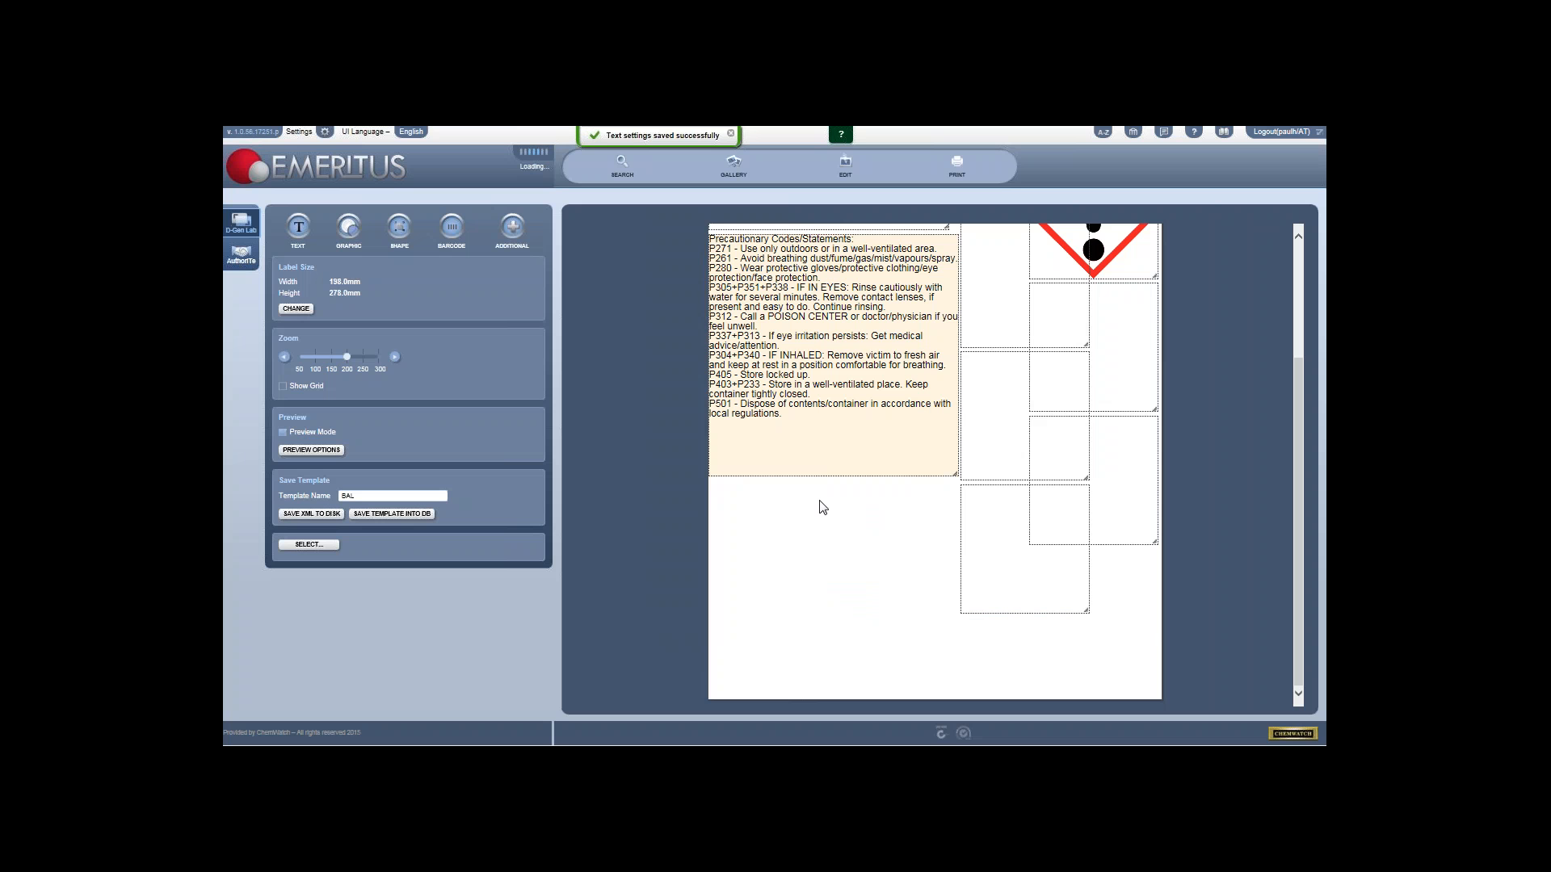
Step: Place the glove text box at the label's left edge below the precautionary statements, keeping those statements directly under the Chinese classification
left_click_drag(783, 370, 798, 550)
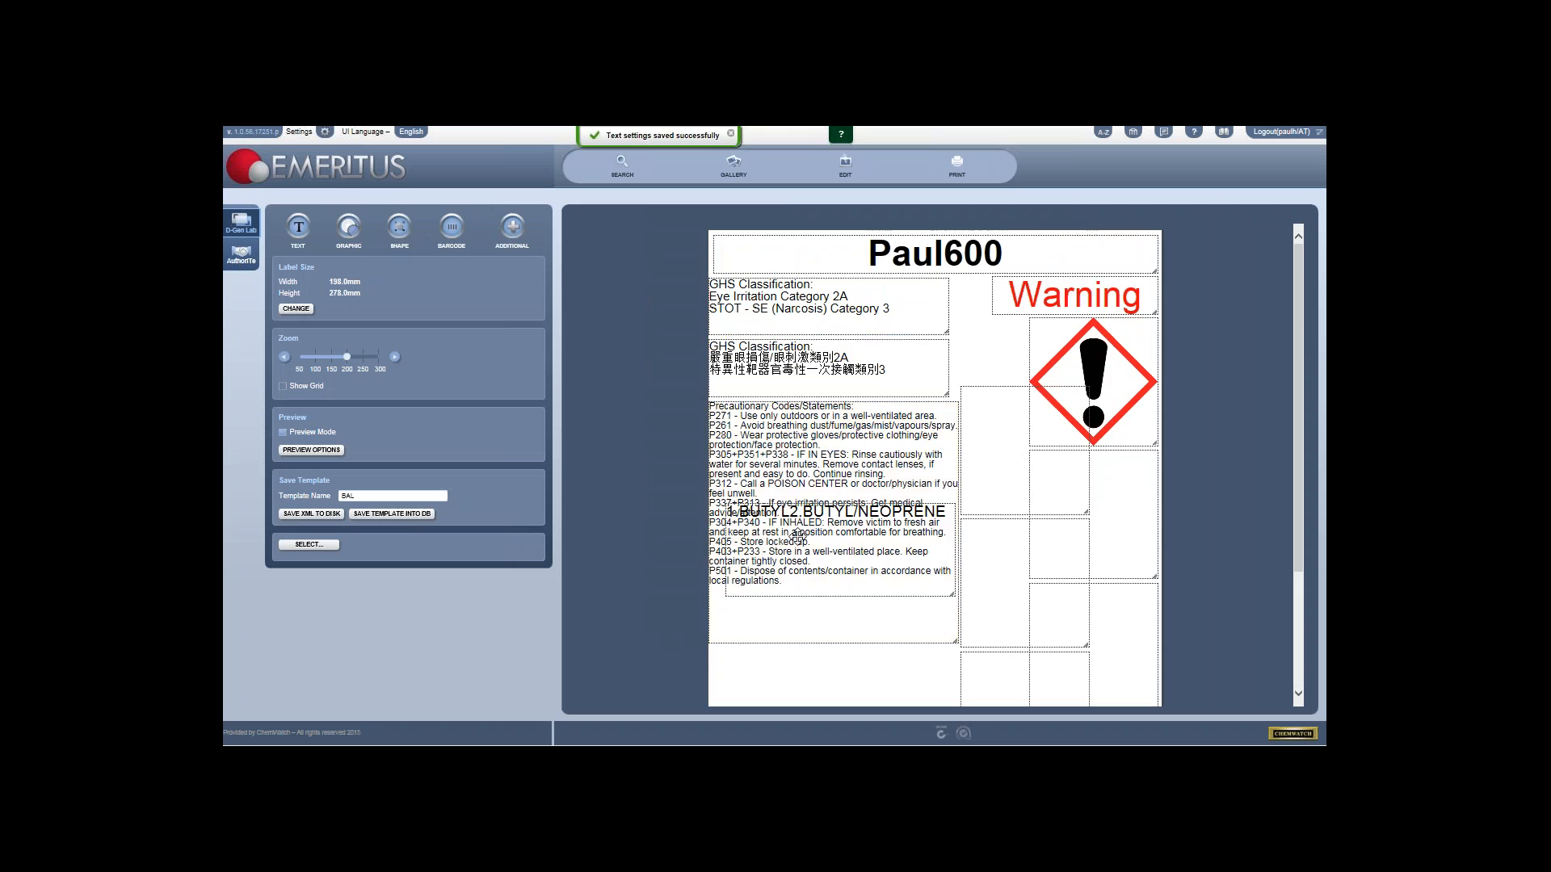
scroll(798, 550, "down", 2)
left_click_drag(837, 404, 752, 594)
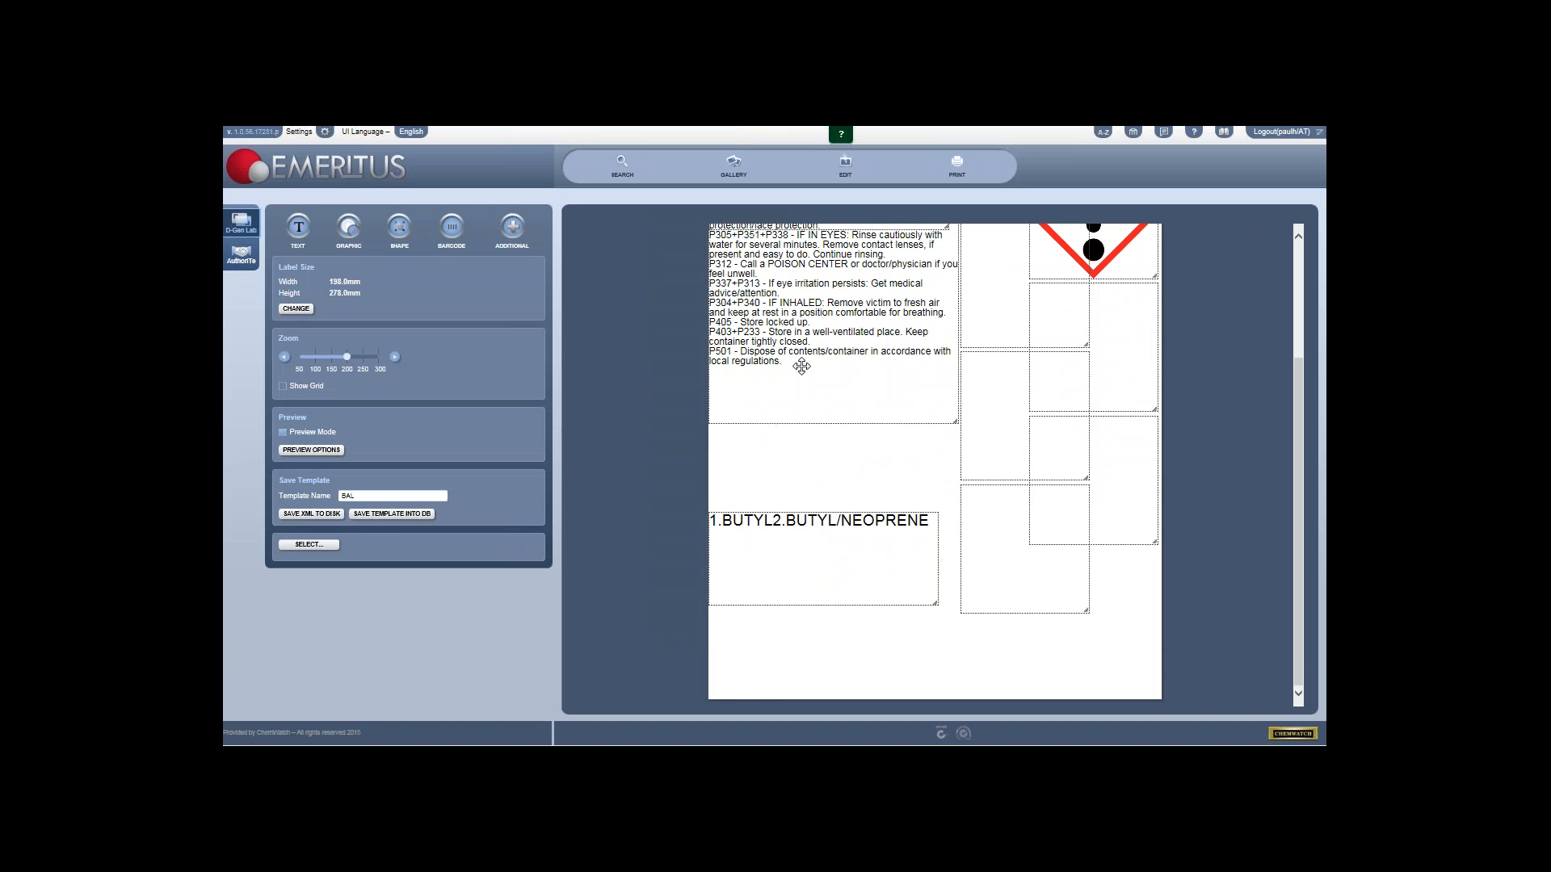
left_click_drag(800, 362, 791, 415)
Step: Move the glove text box up close to the precautionary statements box and open its text settings
mouse_move(873, 559)
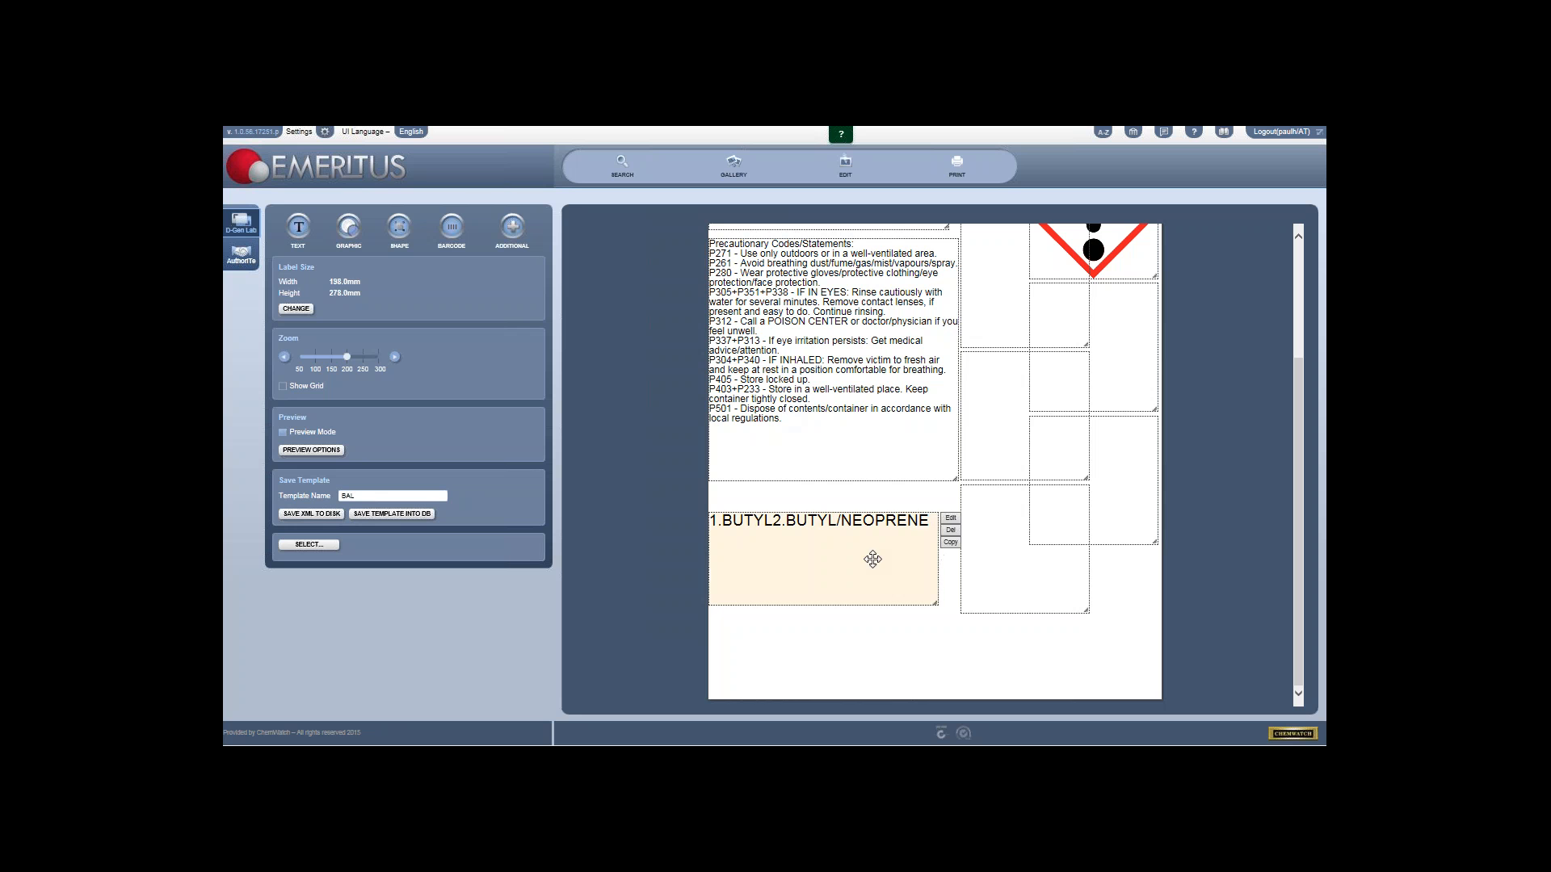
left_click(952, 543)
mouse_move(829, 521)
left_mouse_down()
mouse_move(831, 581)
mouse_move(828, 499)
left_mouse_up()
mouse_move(921, 521)
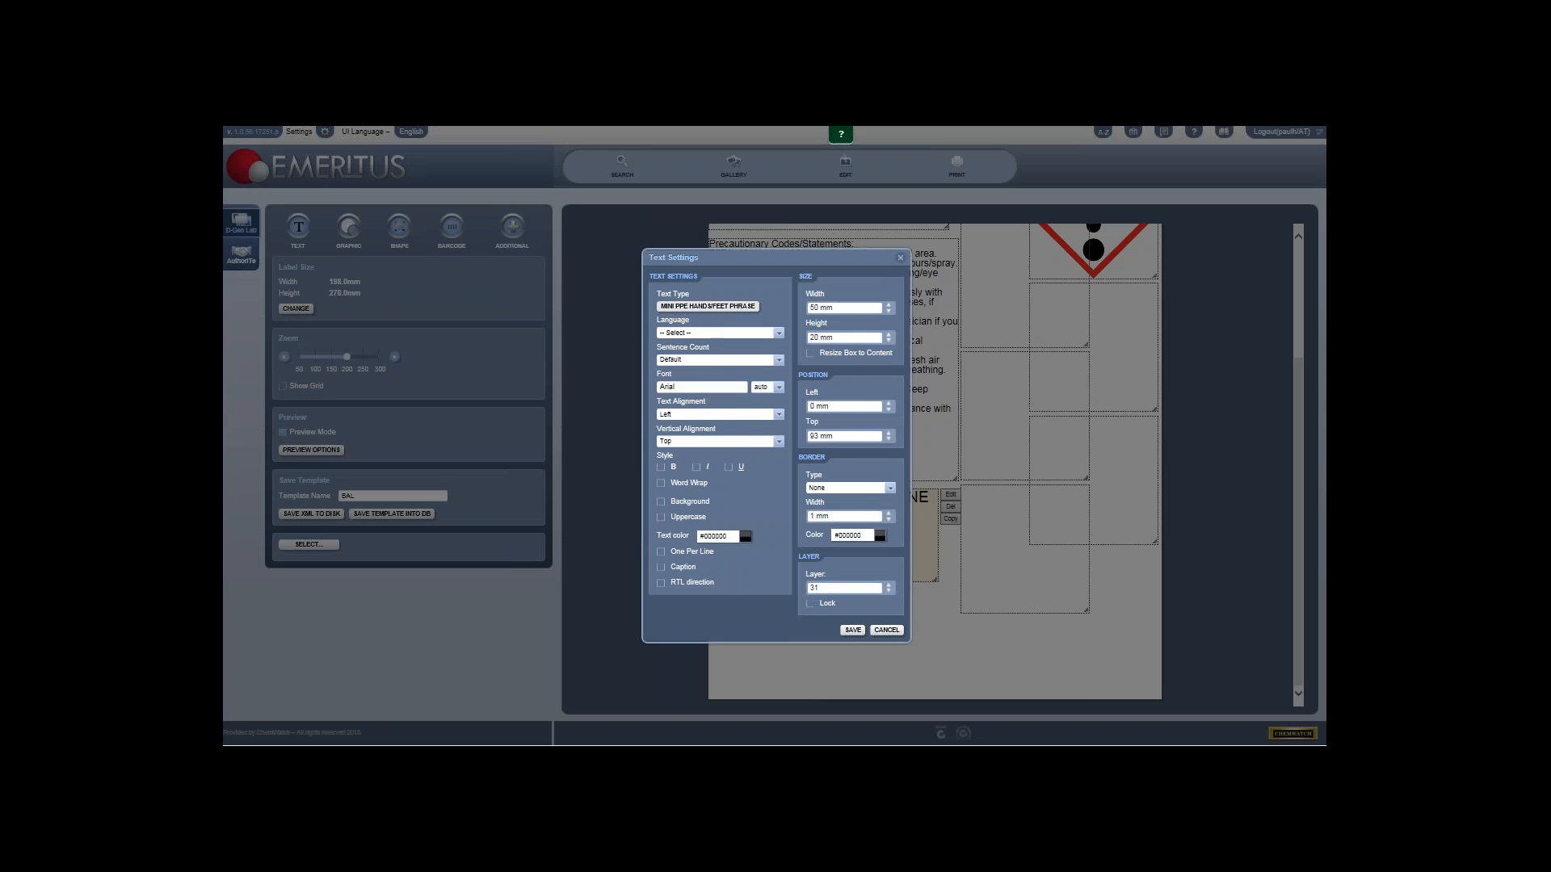
Step: Turn on the caption for the mini PPE hands/feet phrase text, save its settings, and resize its box to fit the precautionary statements column
left_click(707, 306)
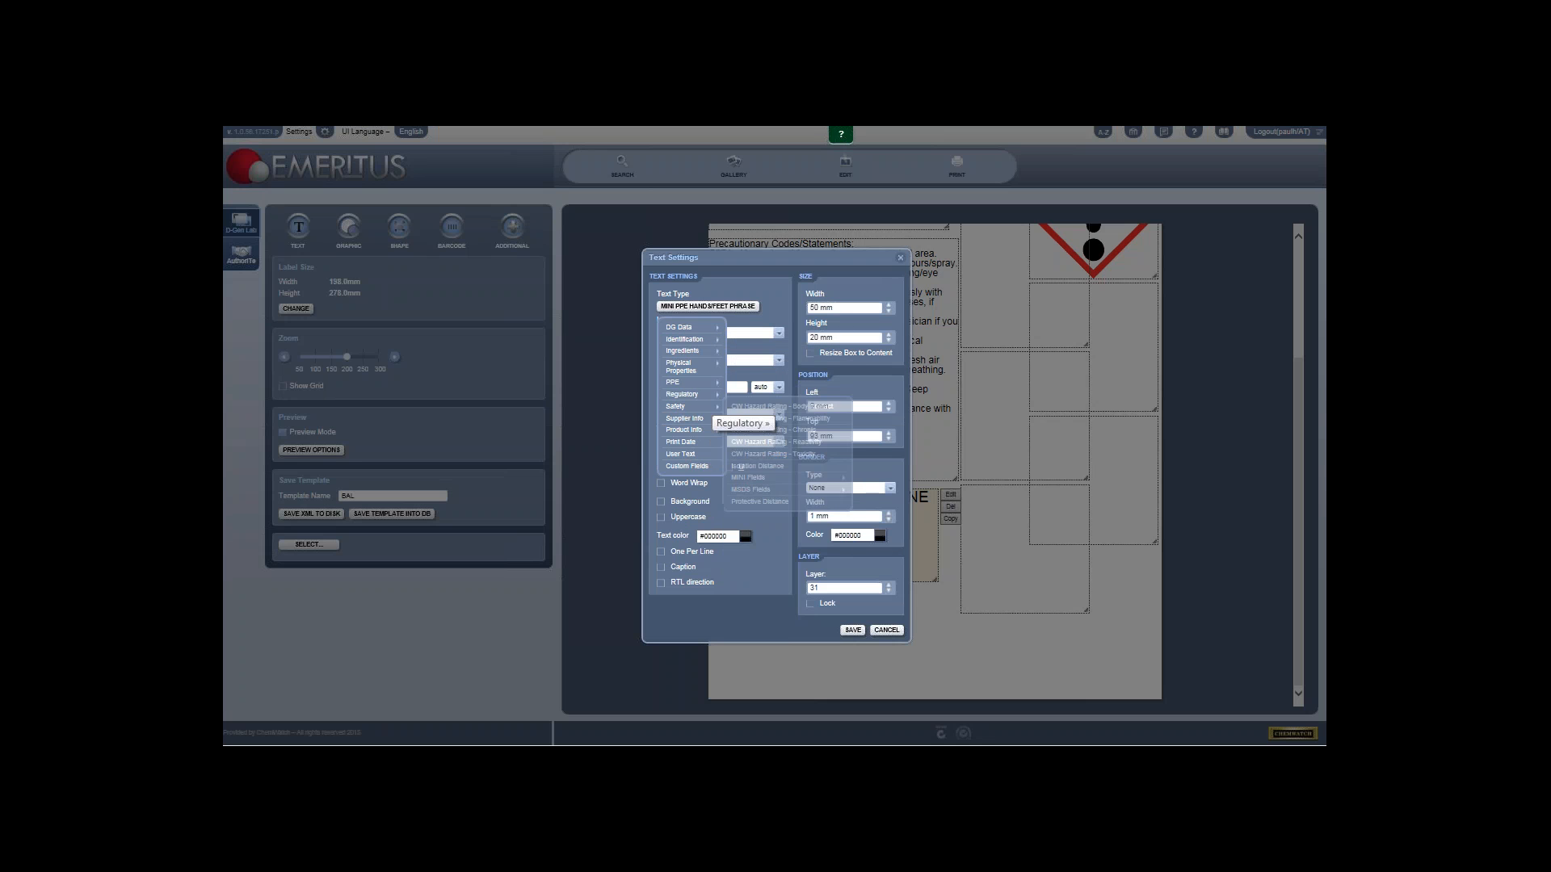
mouse_move(692, 407)
mouse_move(759, 478)
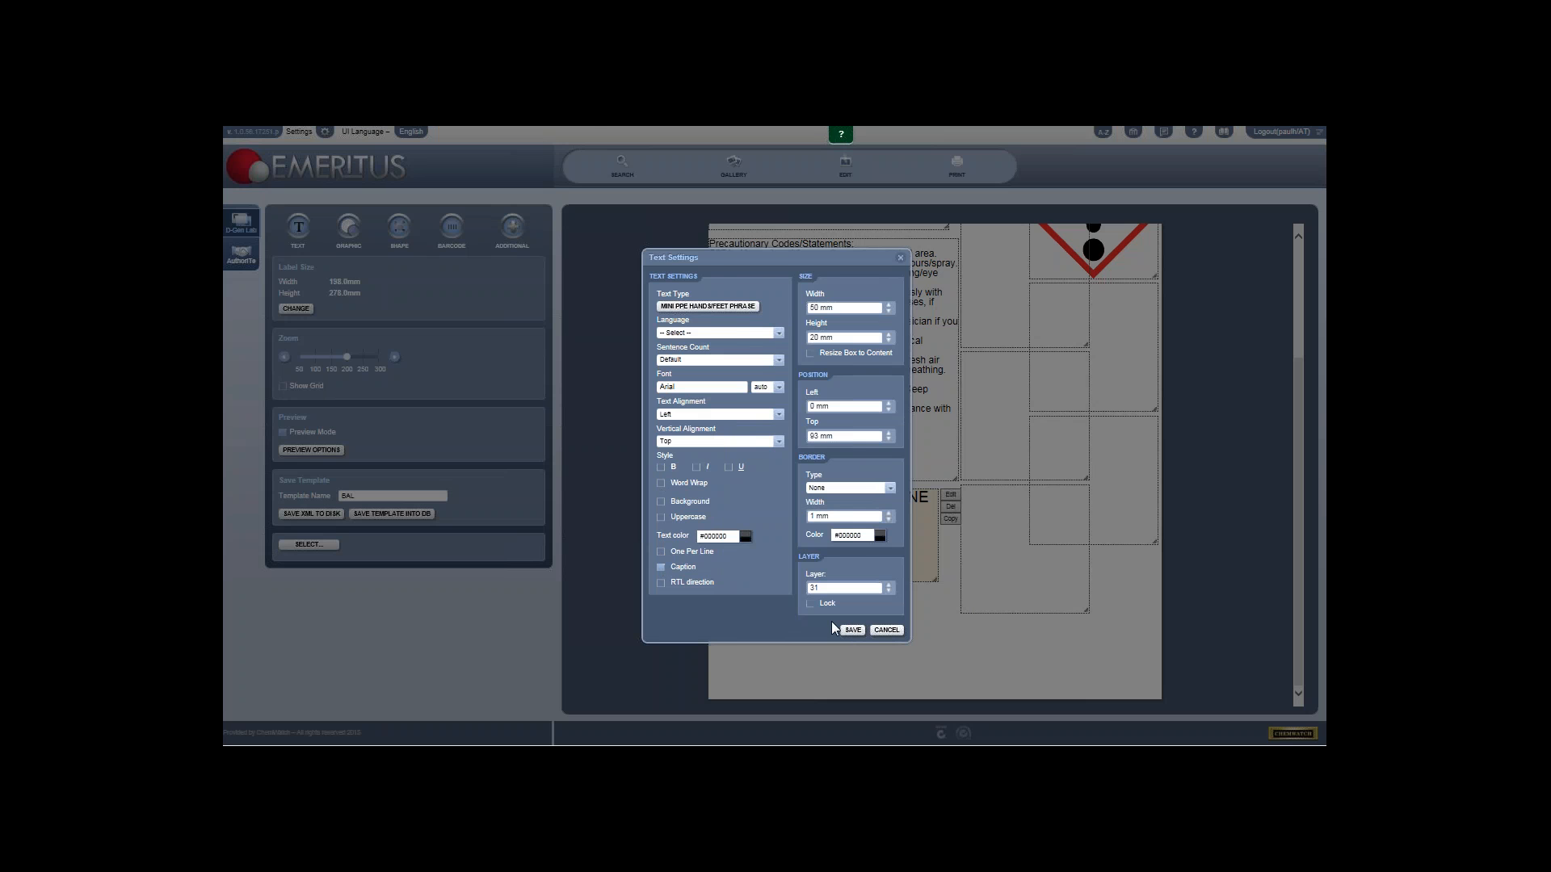
left_click(853, 631)
left_click_drag(935, 578, 960, 538)
Step: Place a second hands/feet phrase text box below the captioned gloves text and resize it to about 54.9 by 12.2 mm
scroll(808, 309, "up", 3)
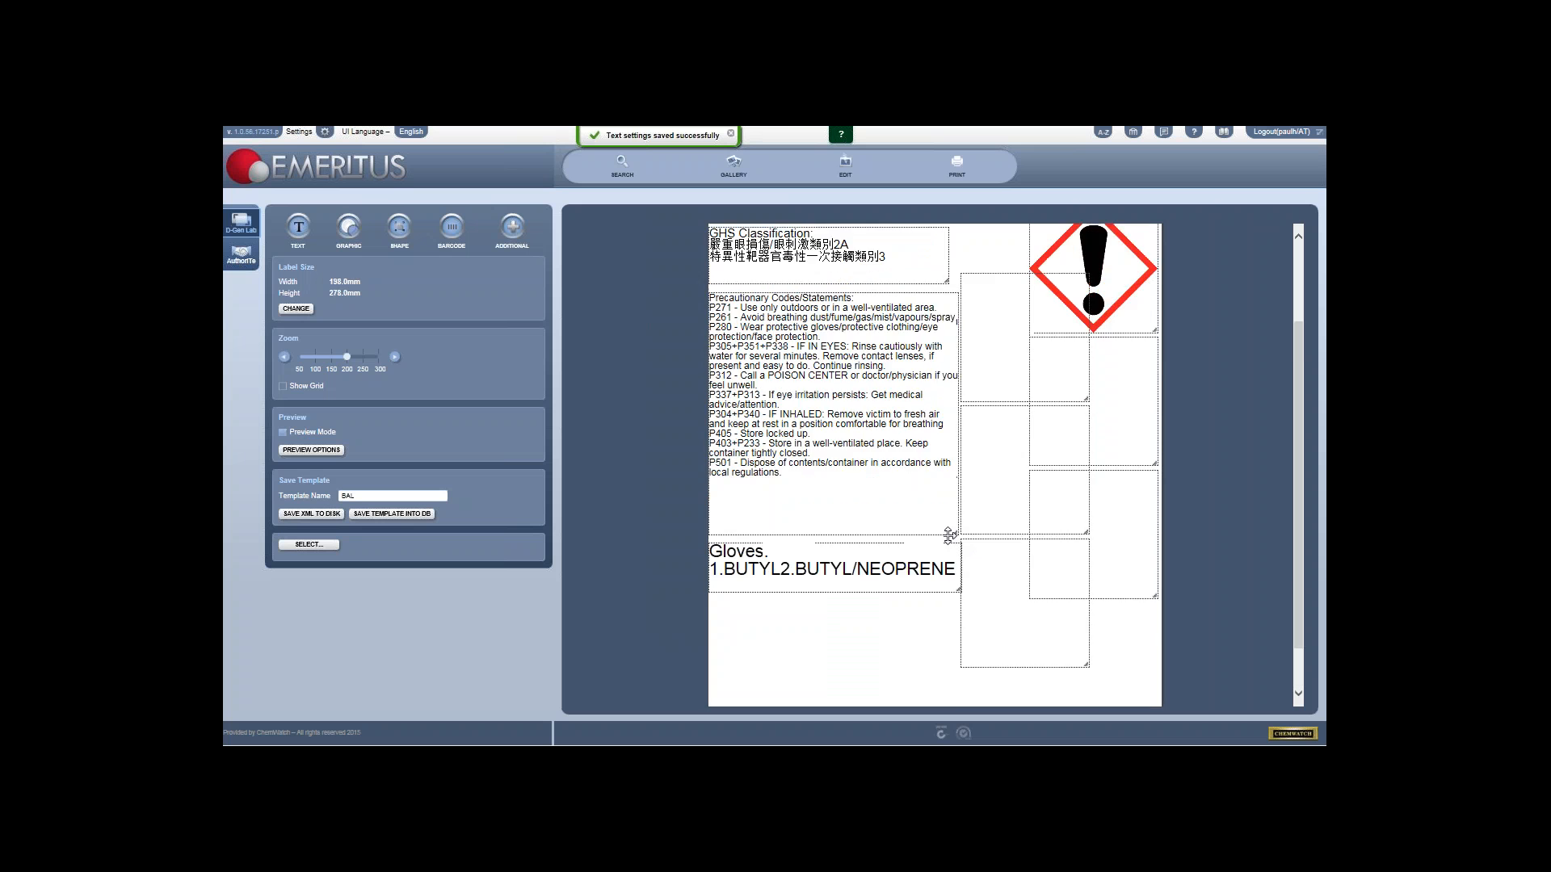
scroll(798, 292, "up", 1)
left_click_drag(786, 265, 790, 383)
scroll(825, 558, "down", 3)
left_click_drag(879, 444, 833, 635)
scroll(816, 485, "up", 3)
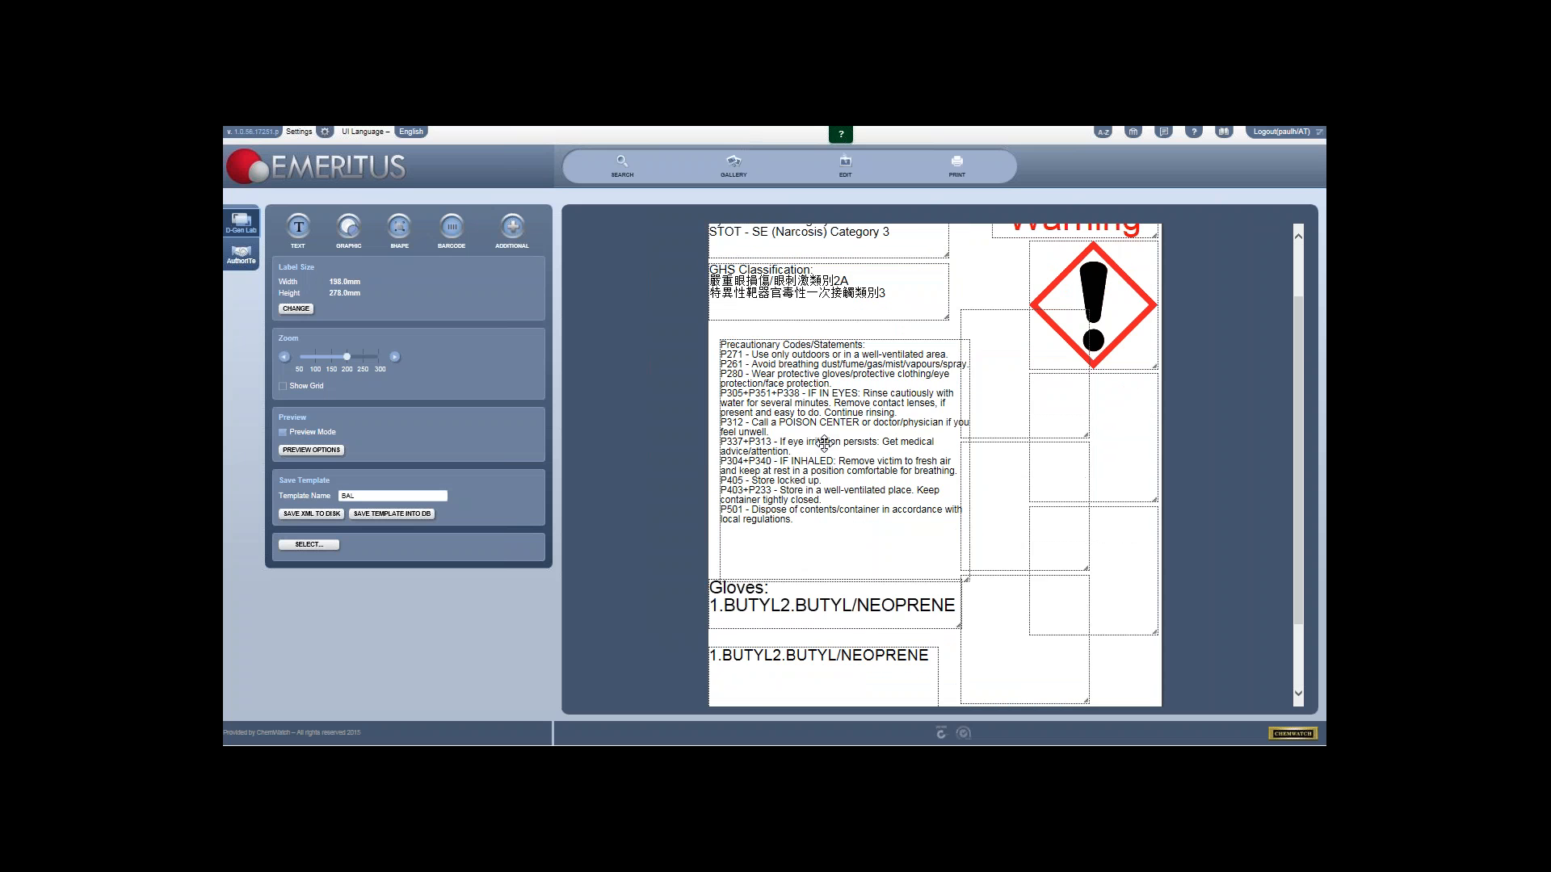
scroll(814, 467, "down", 3)
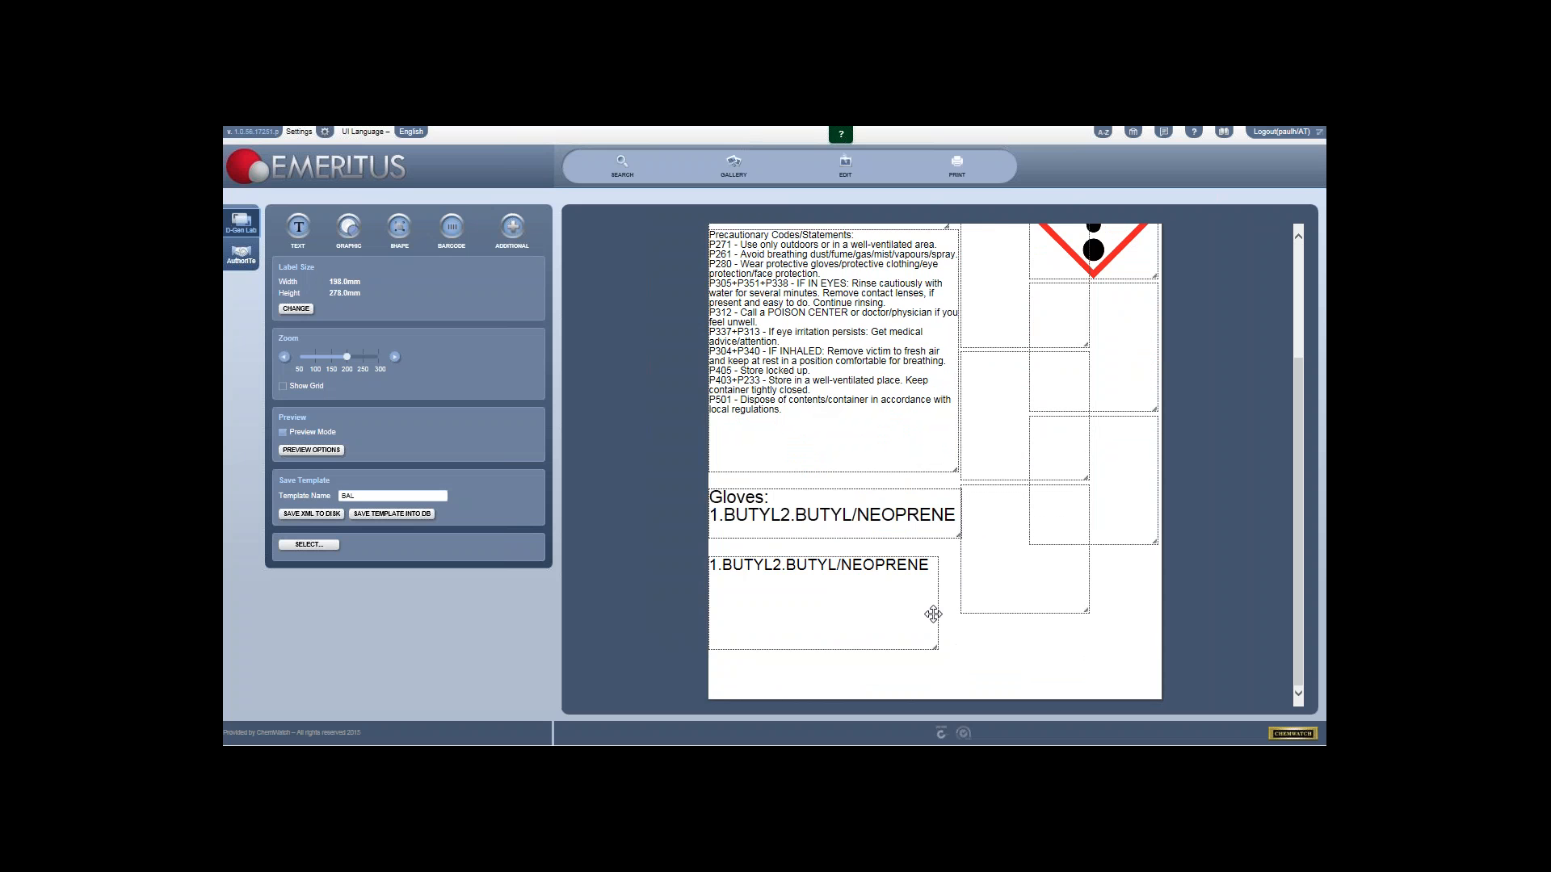
left_click_drag(935, 647, 926, 575)
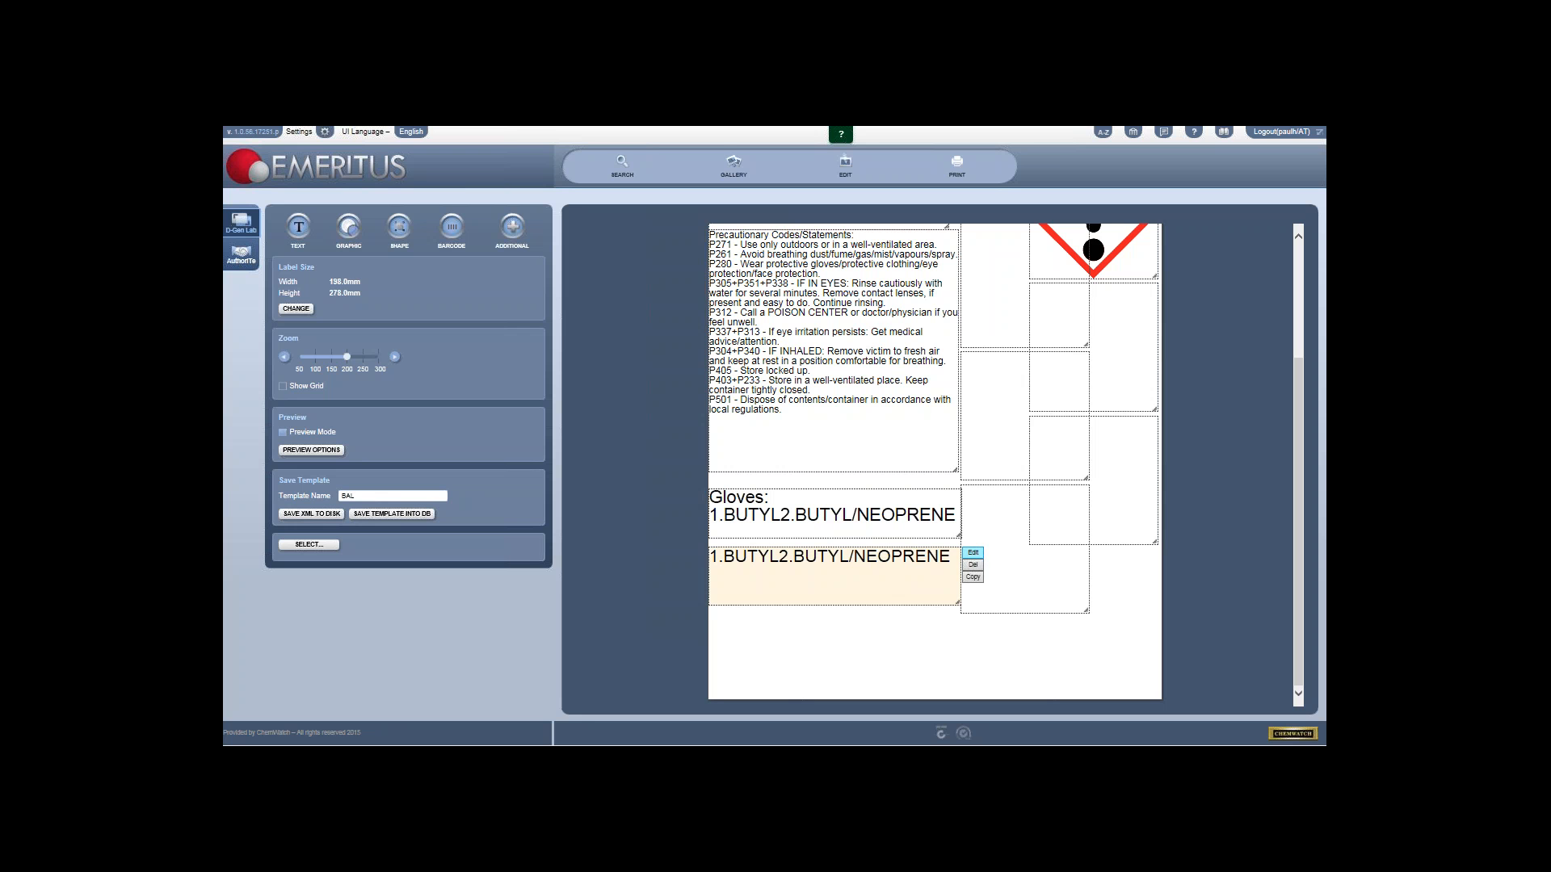
Step: Turn on the caption for the lower gloves text box, set its language to Chinese (Traditional), and save the settings
left_click(974, 555)
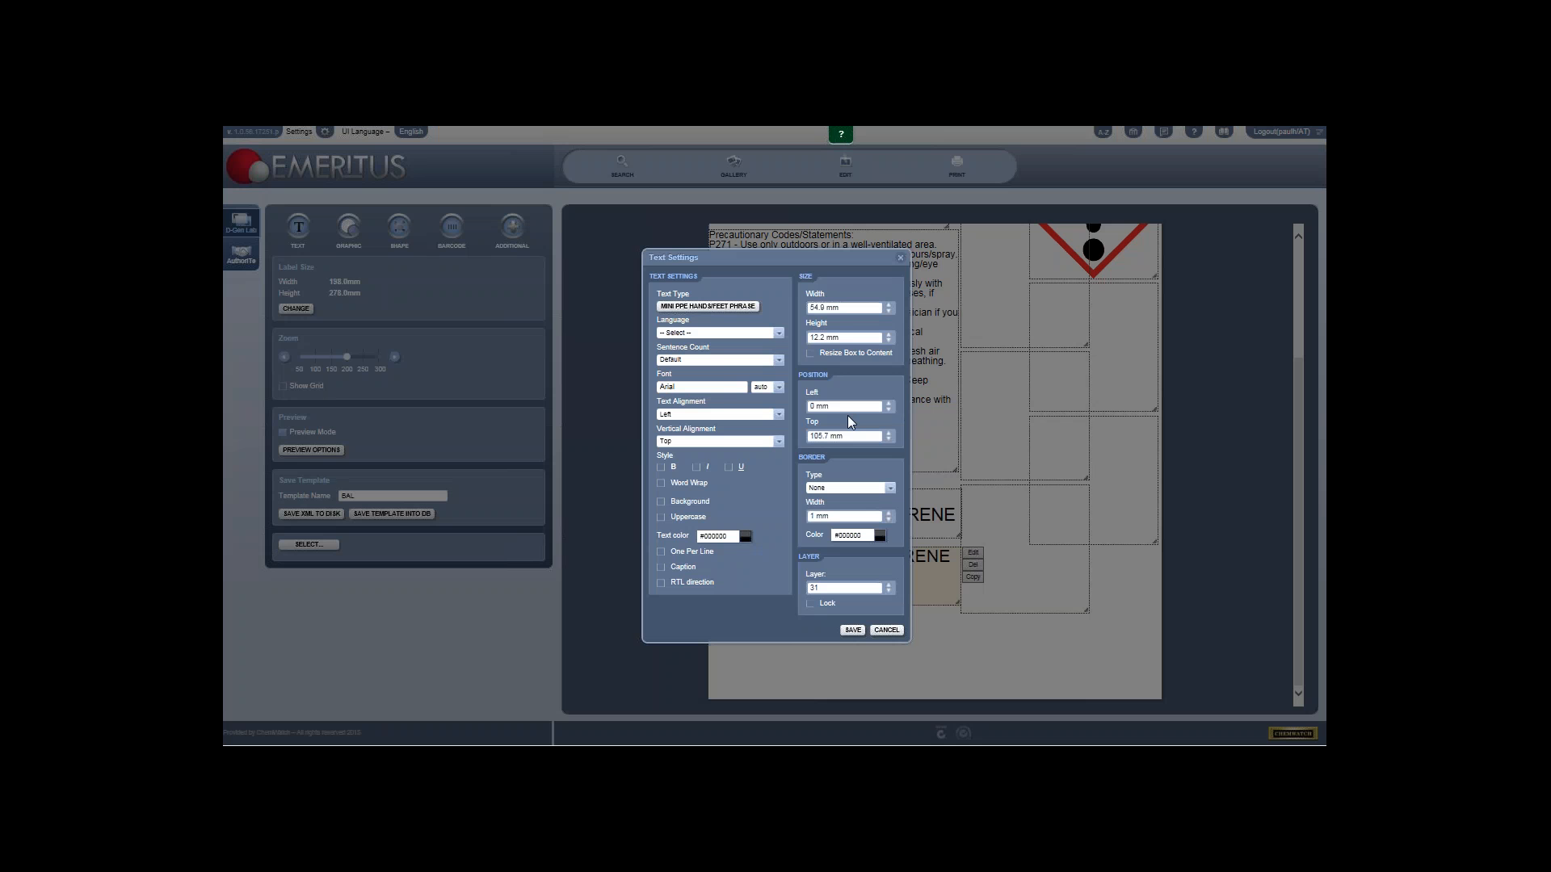
left_click(715, 307)
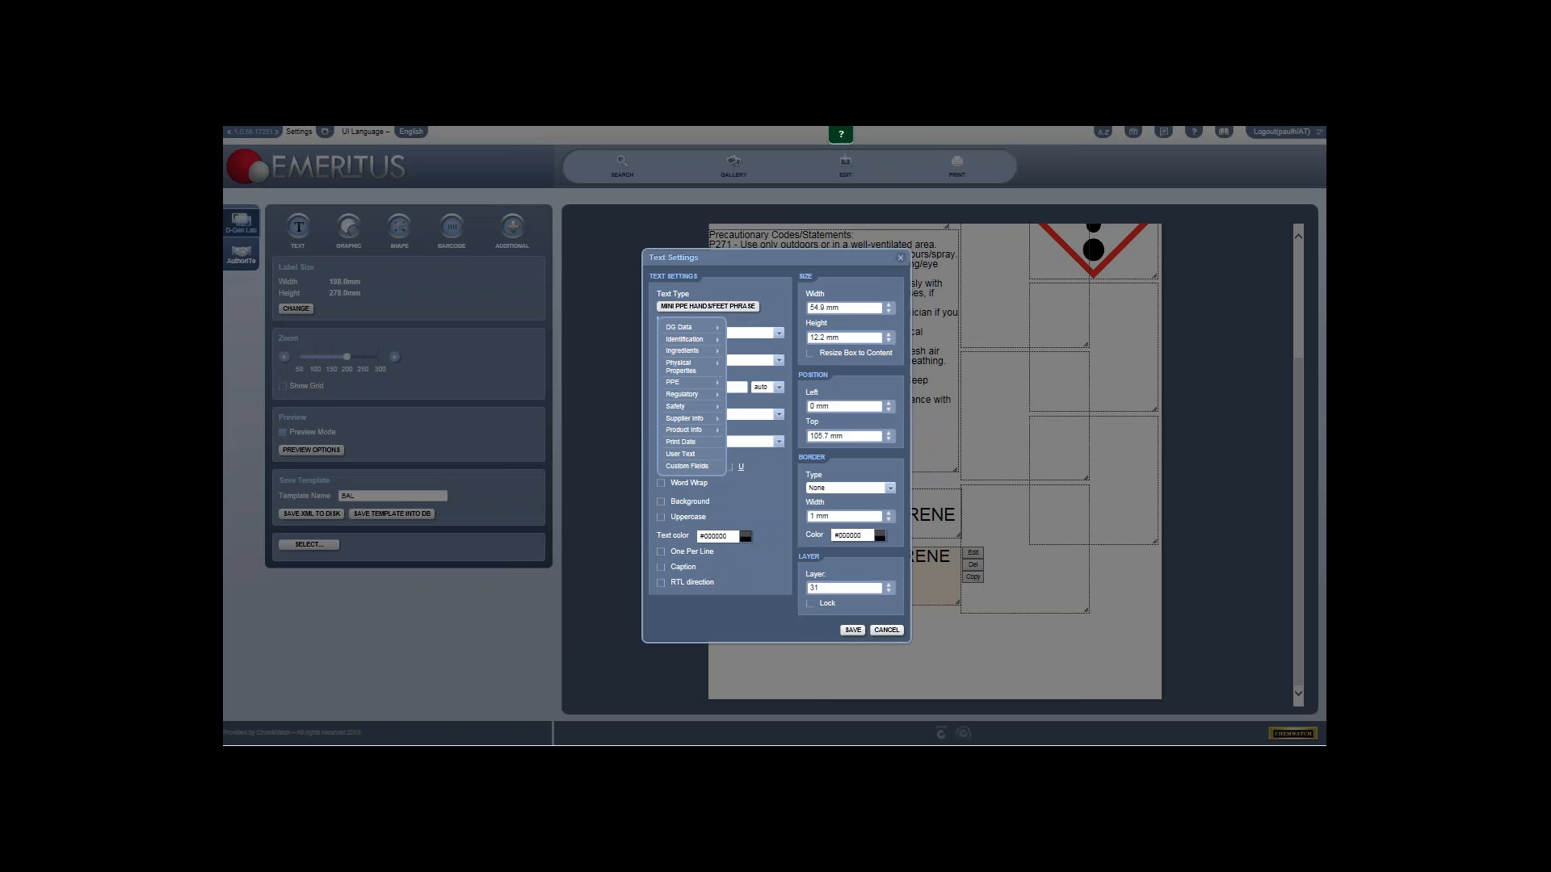
mouse_move(693, 356)
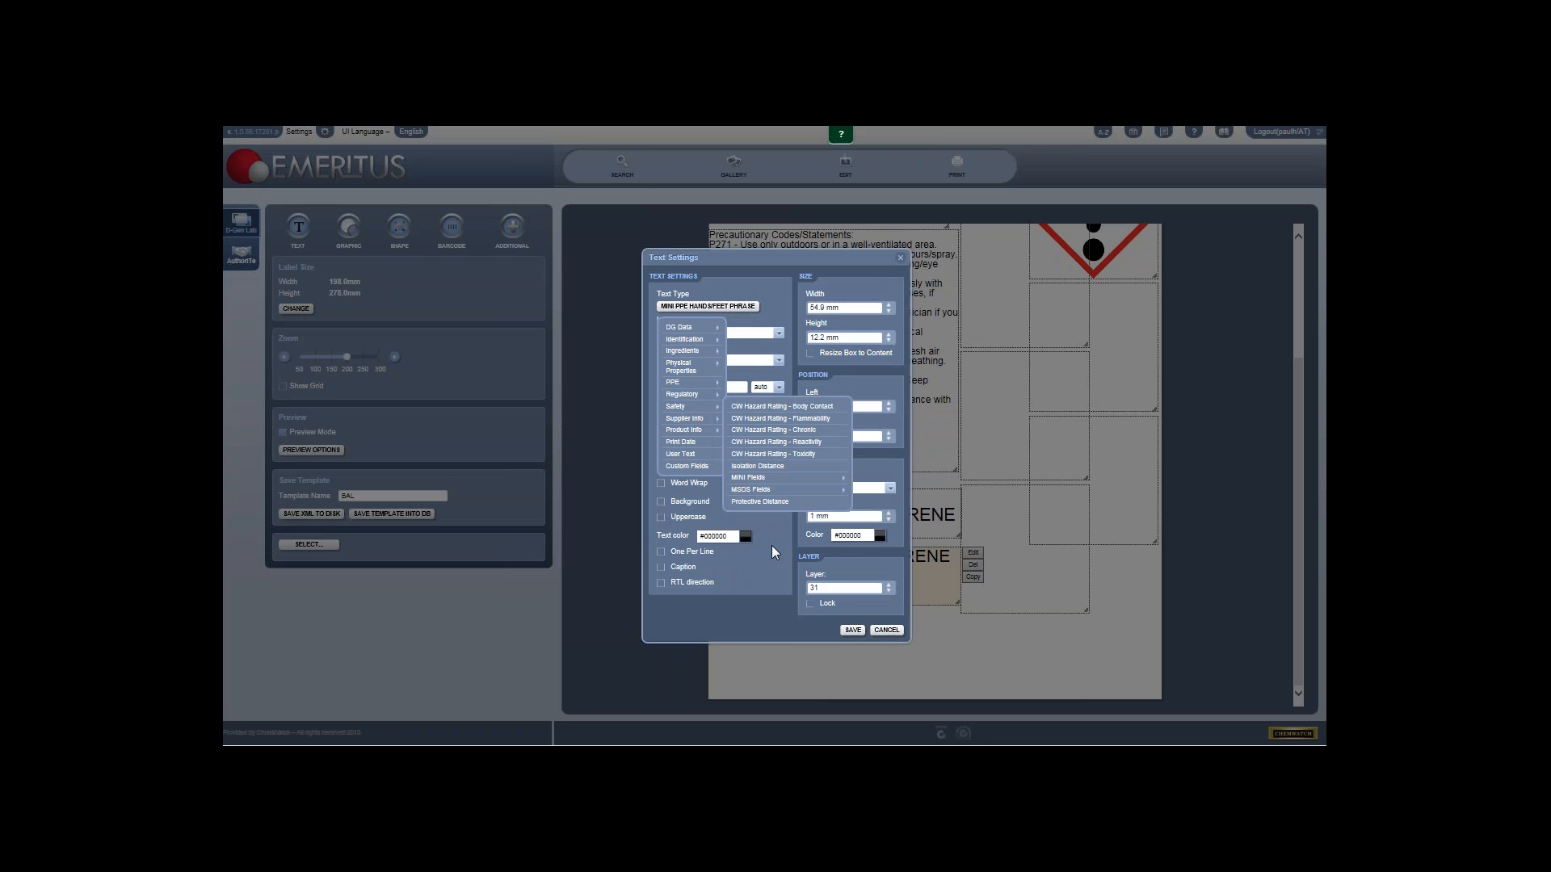
left_click(712, 306)
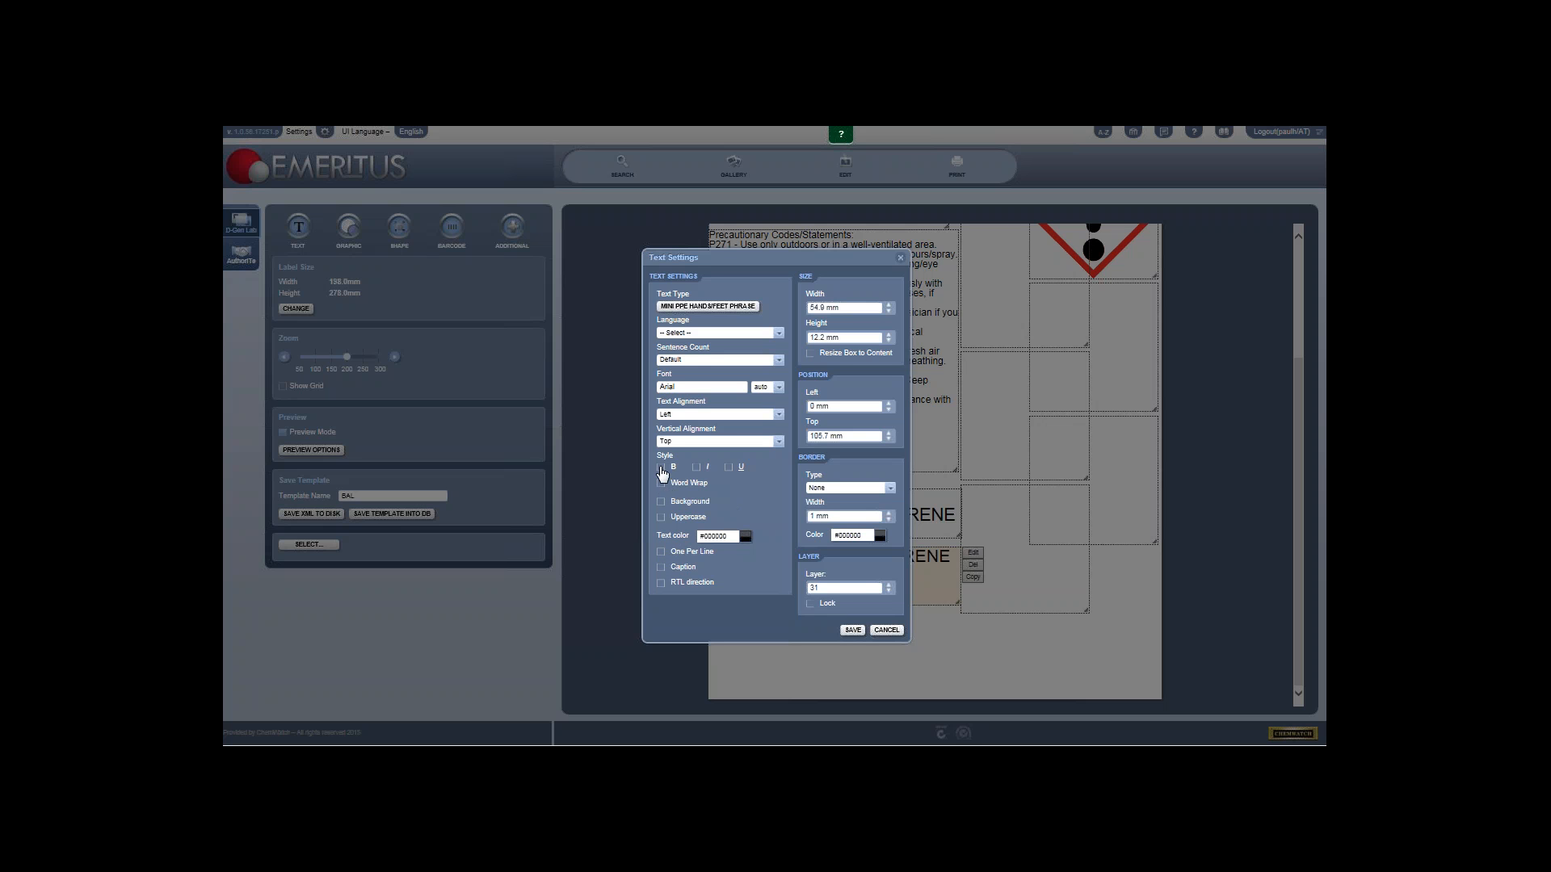
left_click(661, 567)
left_click(702, 332)
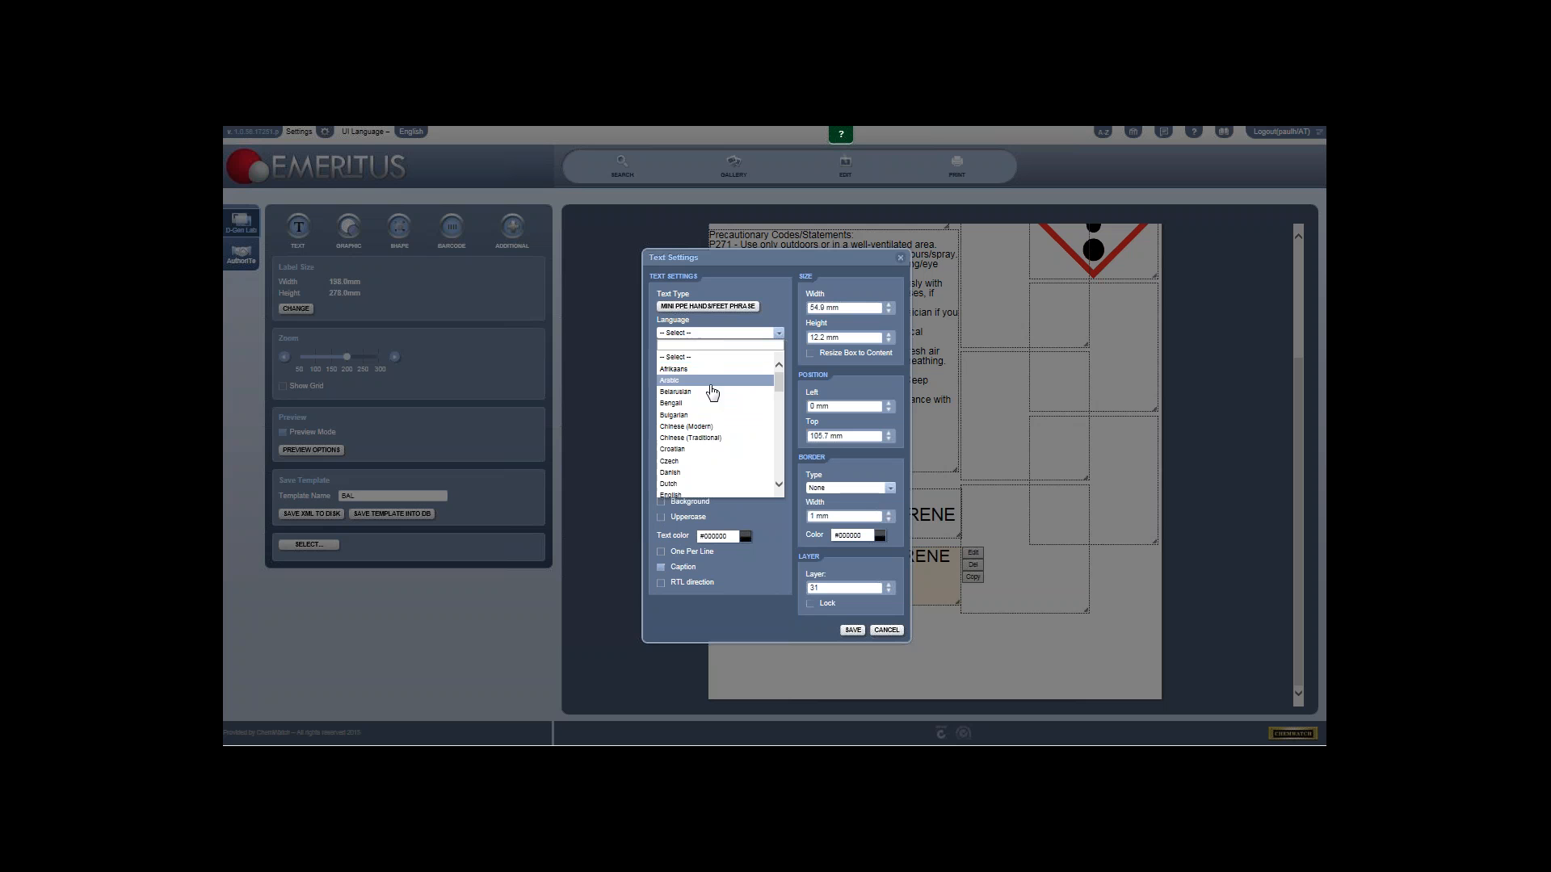
scroll(711, 393, "down", 2)
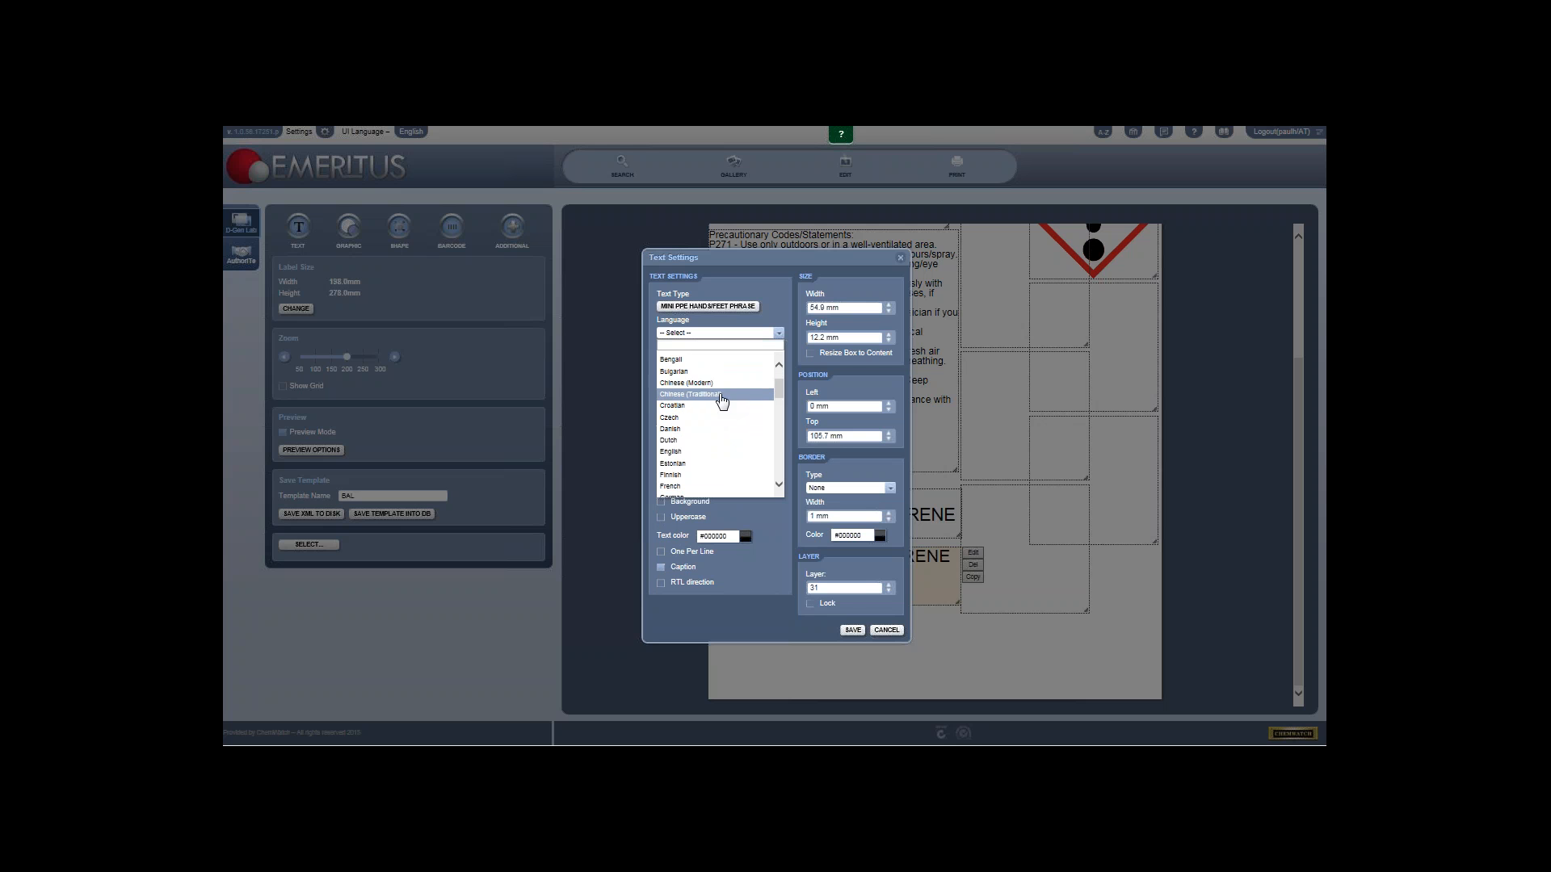
left_click(721, 395)
left_click(853, 630)
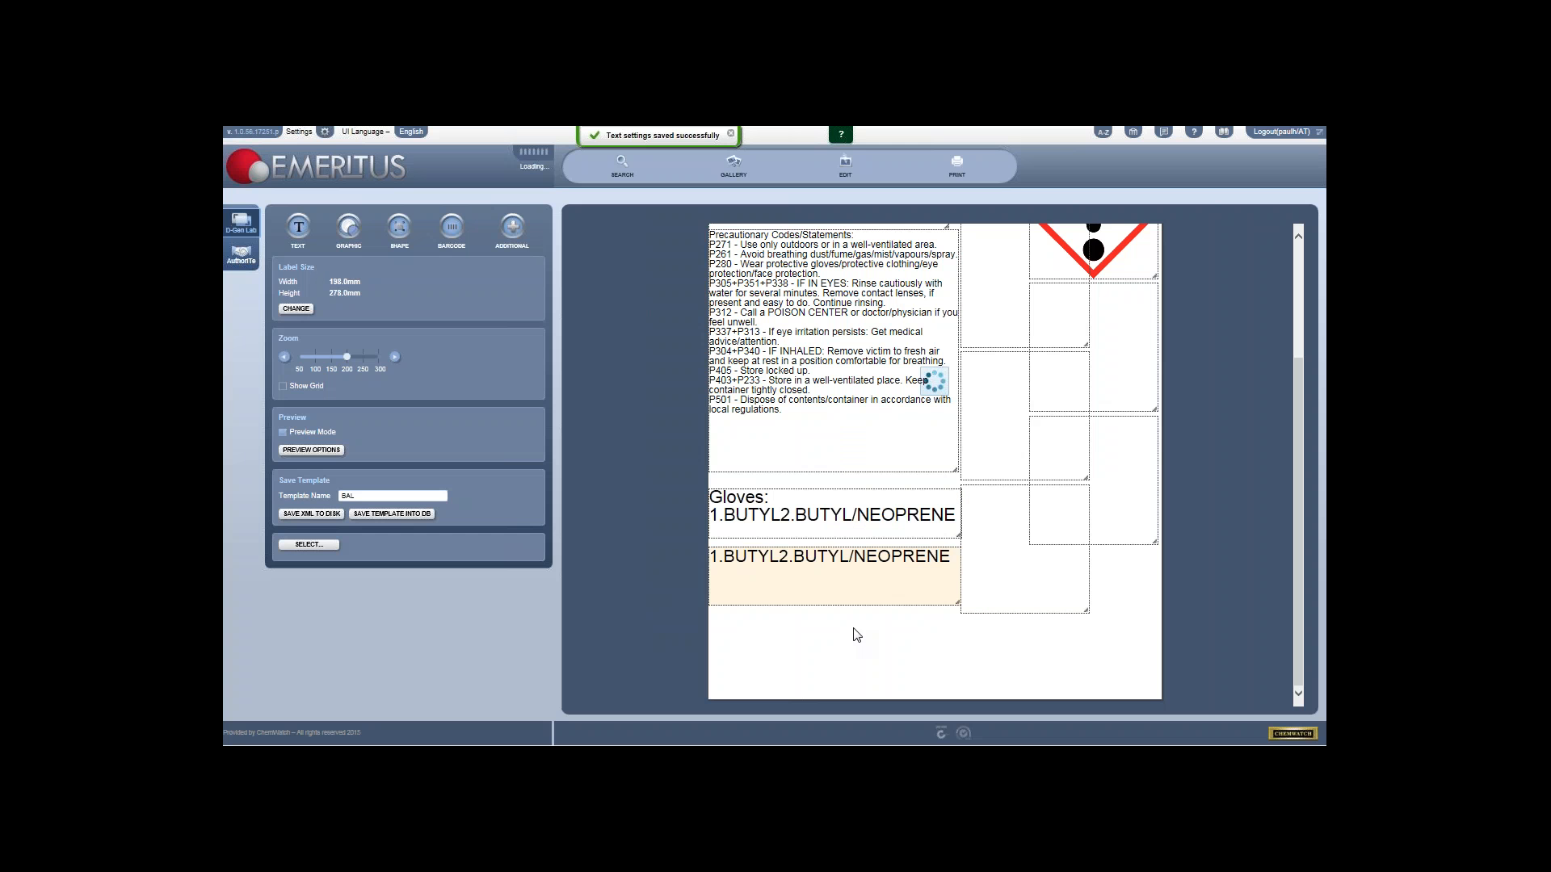
Step: Change the lower gloves box's text type to Hazardous Nature Statement and save the text settings
left_click(849, 572)
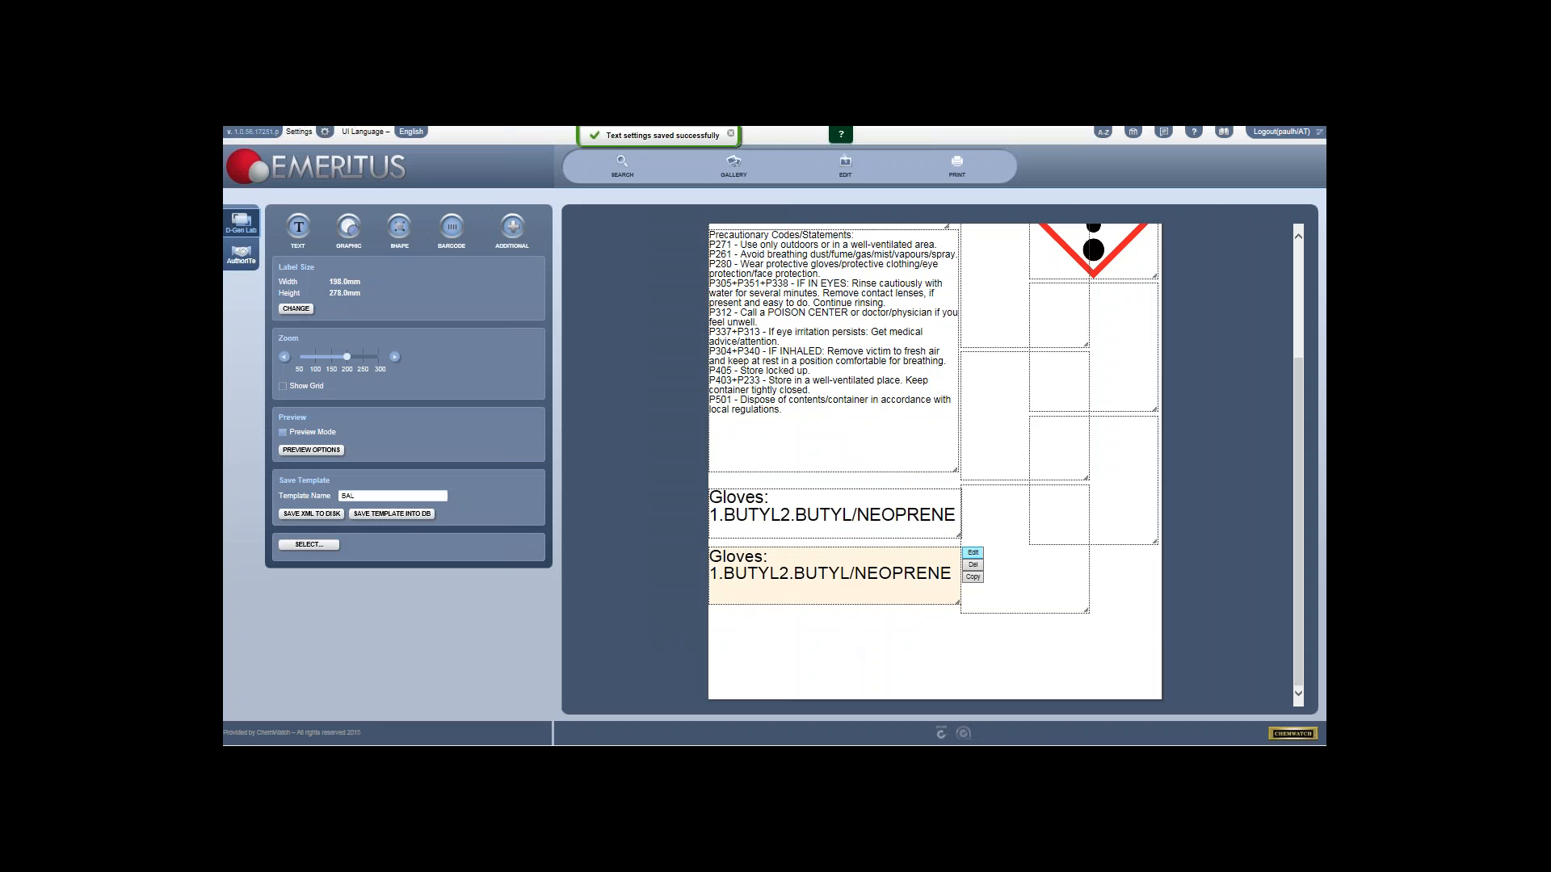
left_click(973, 554)
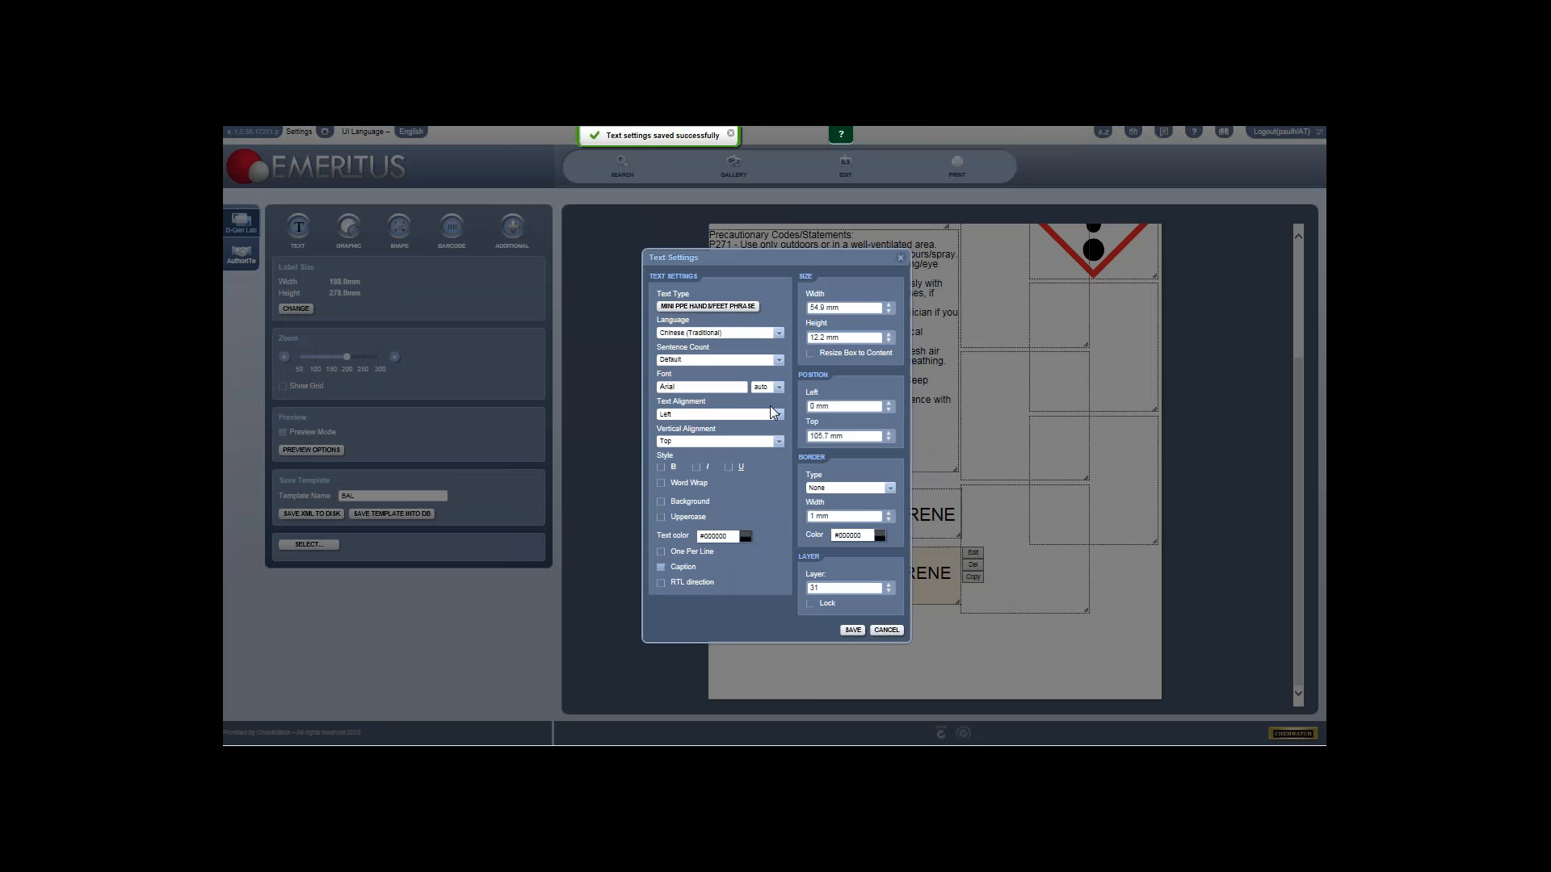
left_click(708, 308)
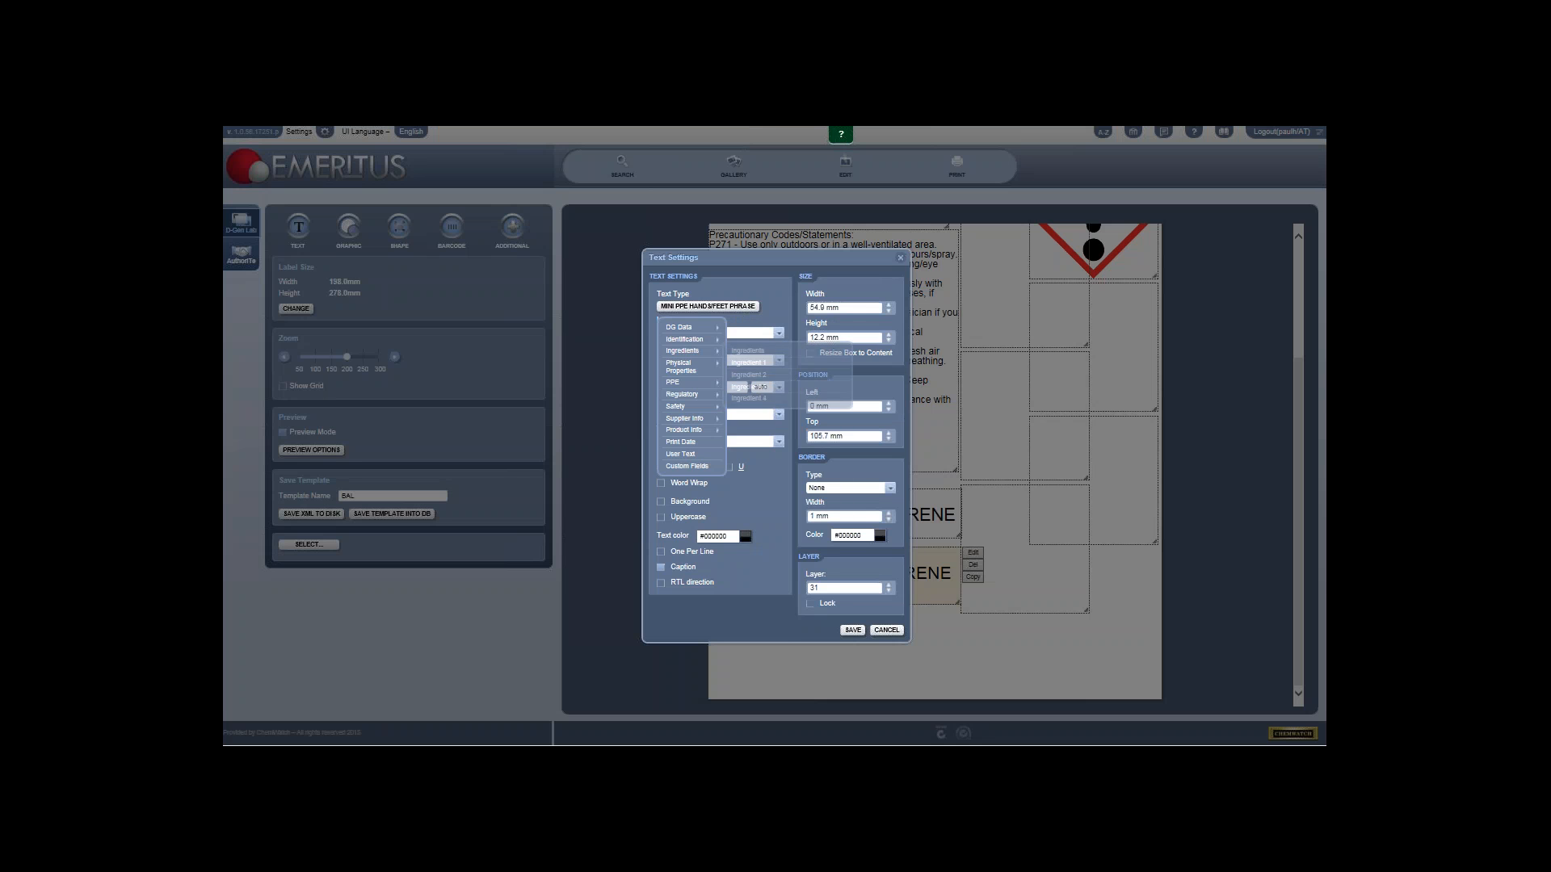
mouse_move(707, 380)
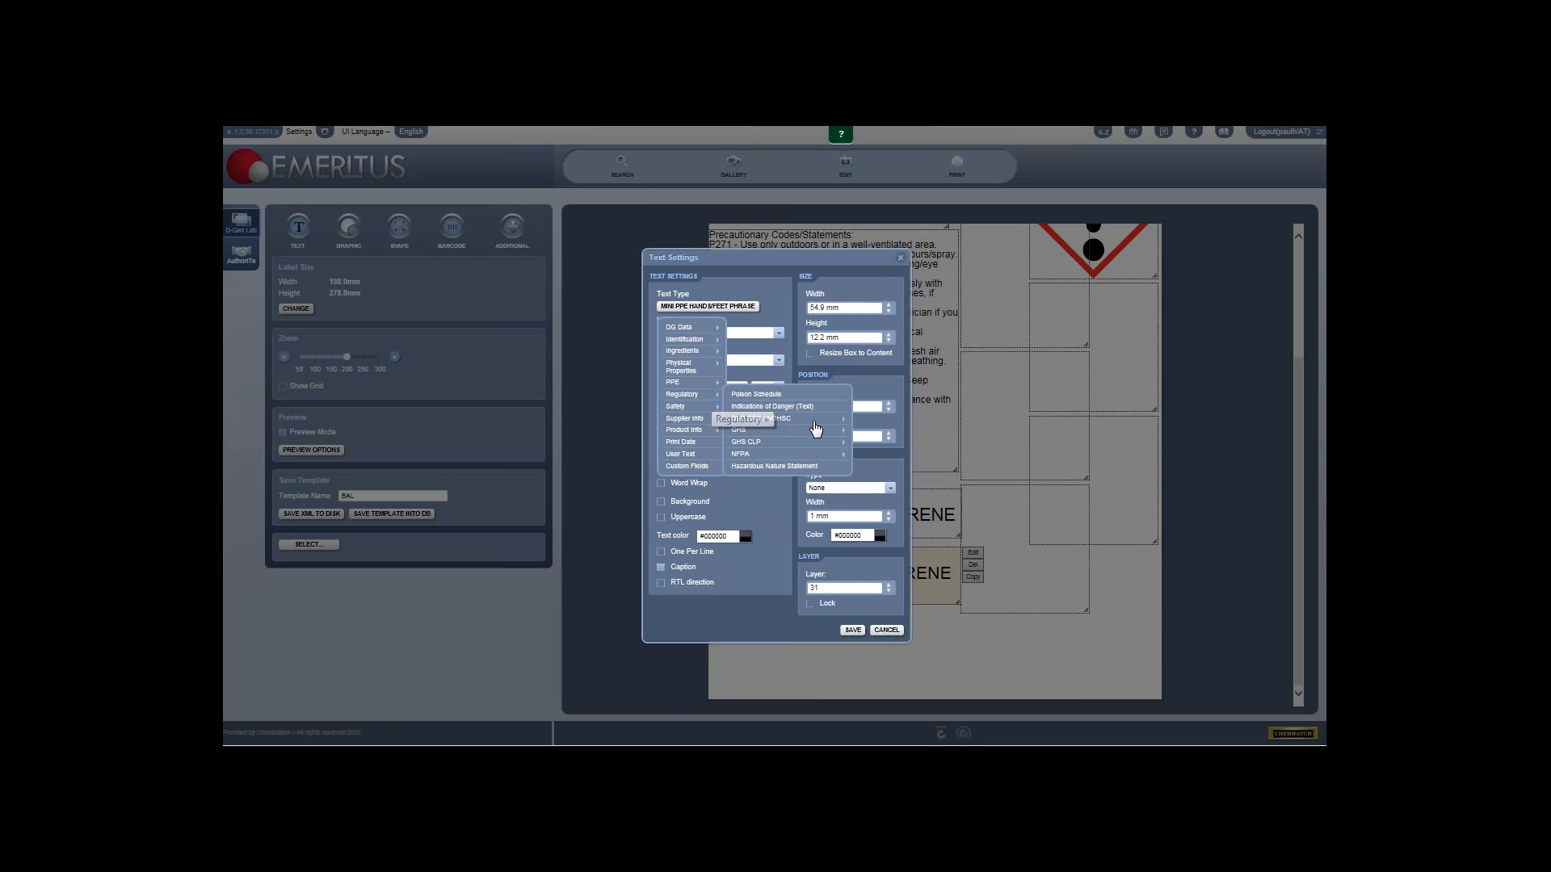
left_click(798, 469)
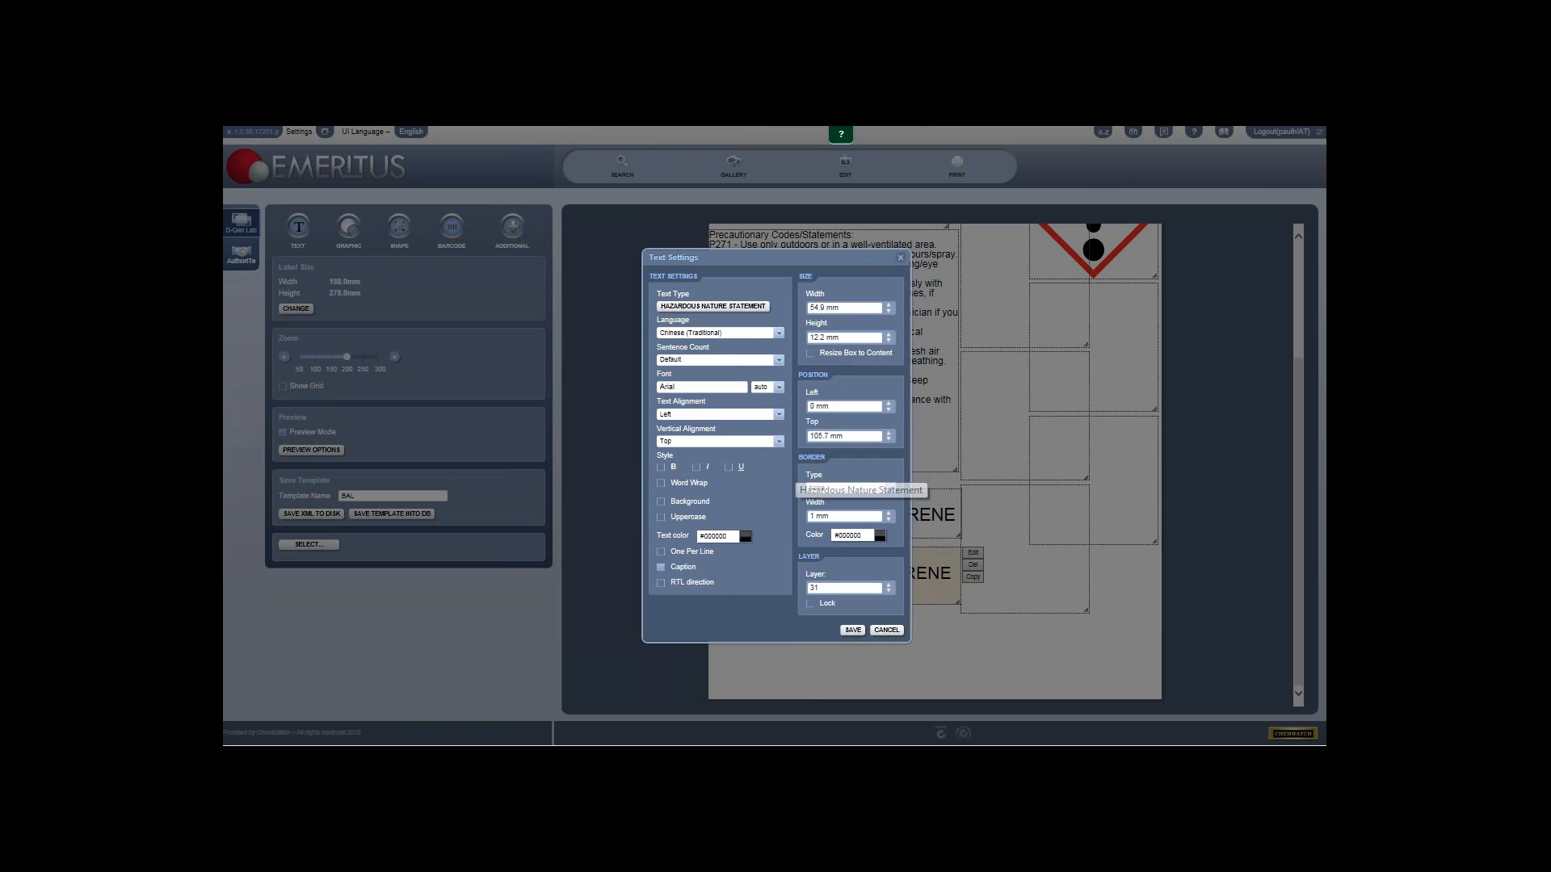
left_click(853, 630)
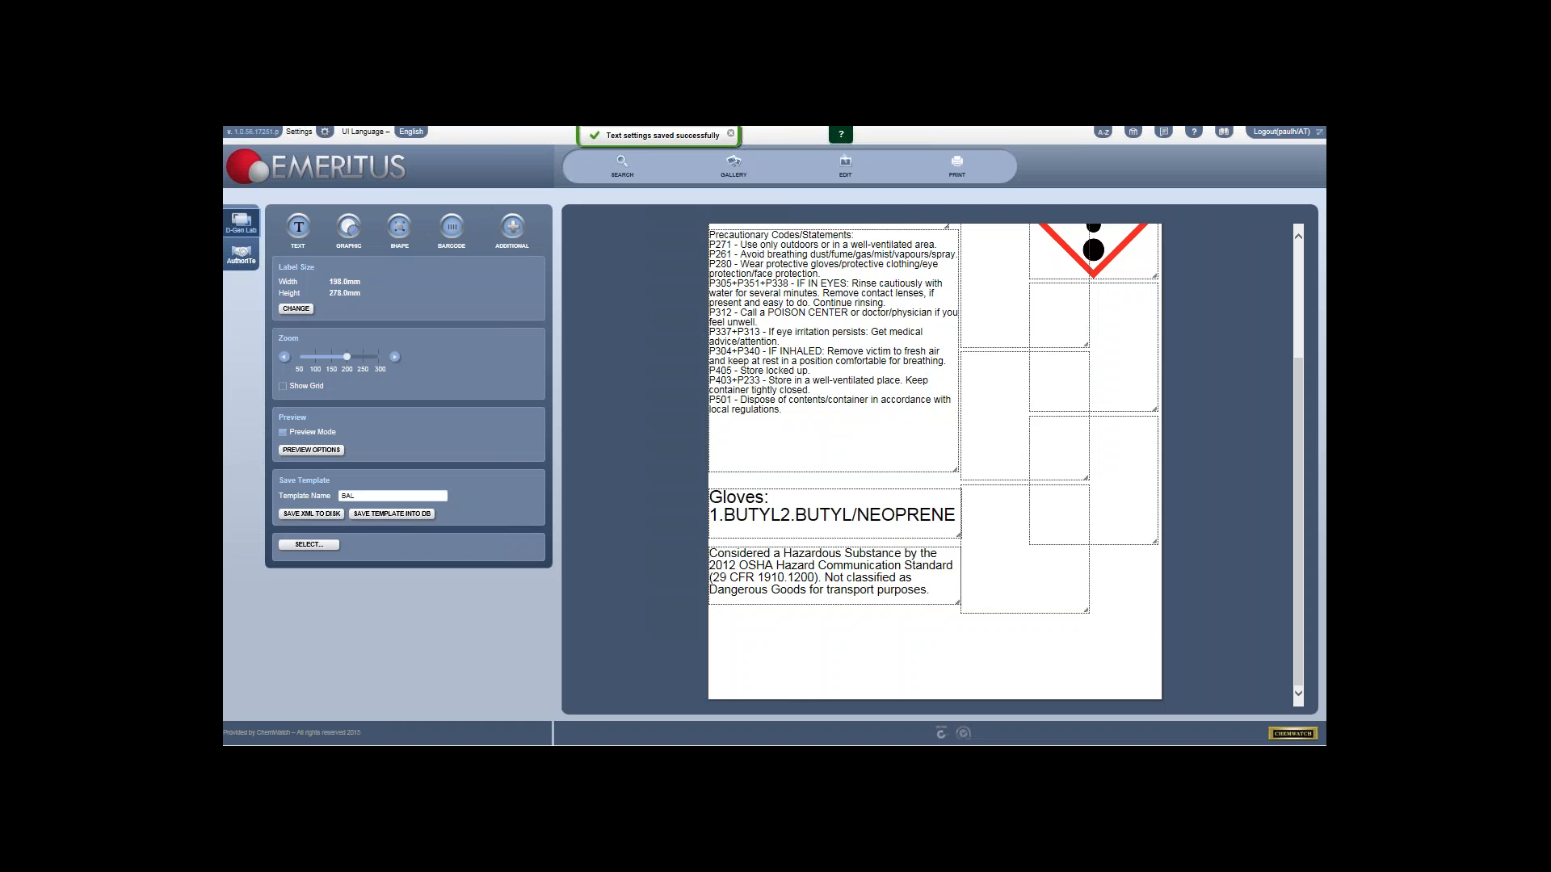
Step: Move the hazardous nature statement to the bottom of the label and stretch its box across the full label width
left_click_drag(853, 595, 853, 682)
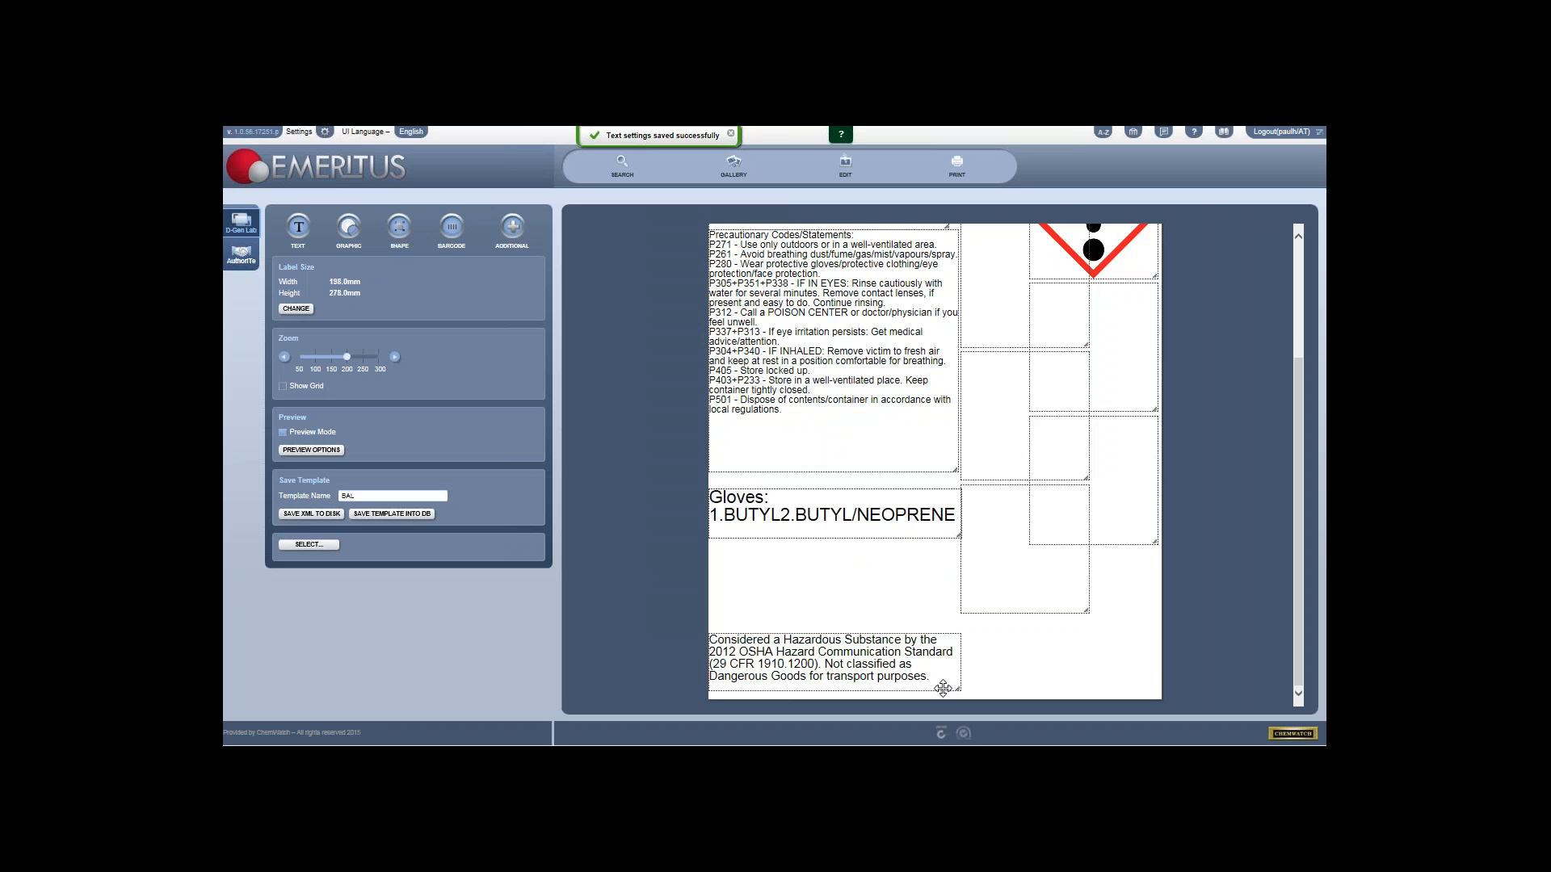
left_click_drag(958, 687, 1160, 698)
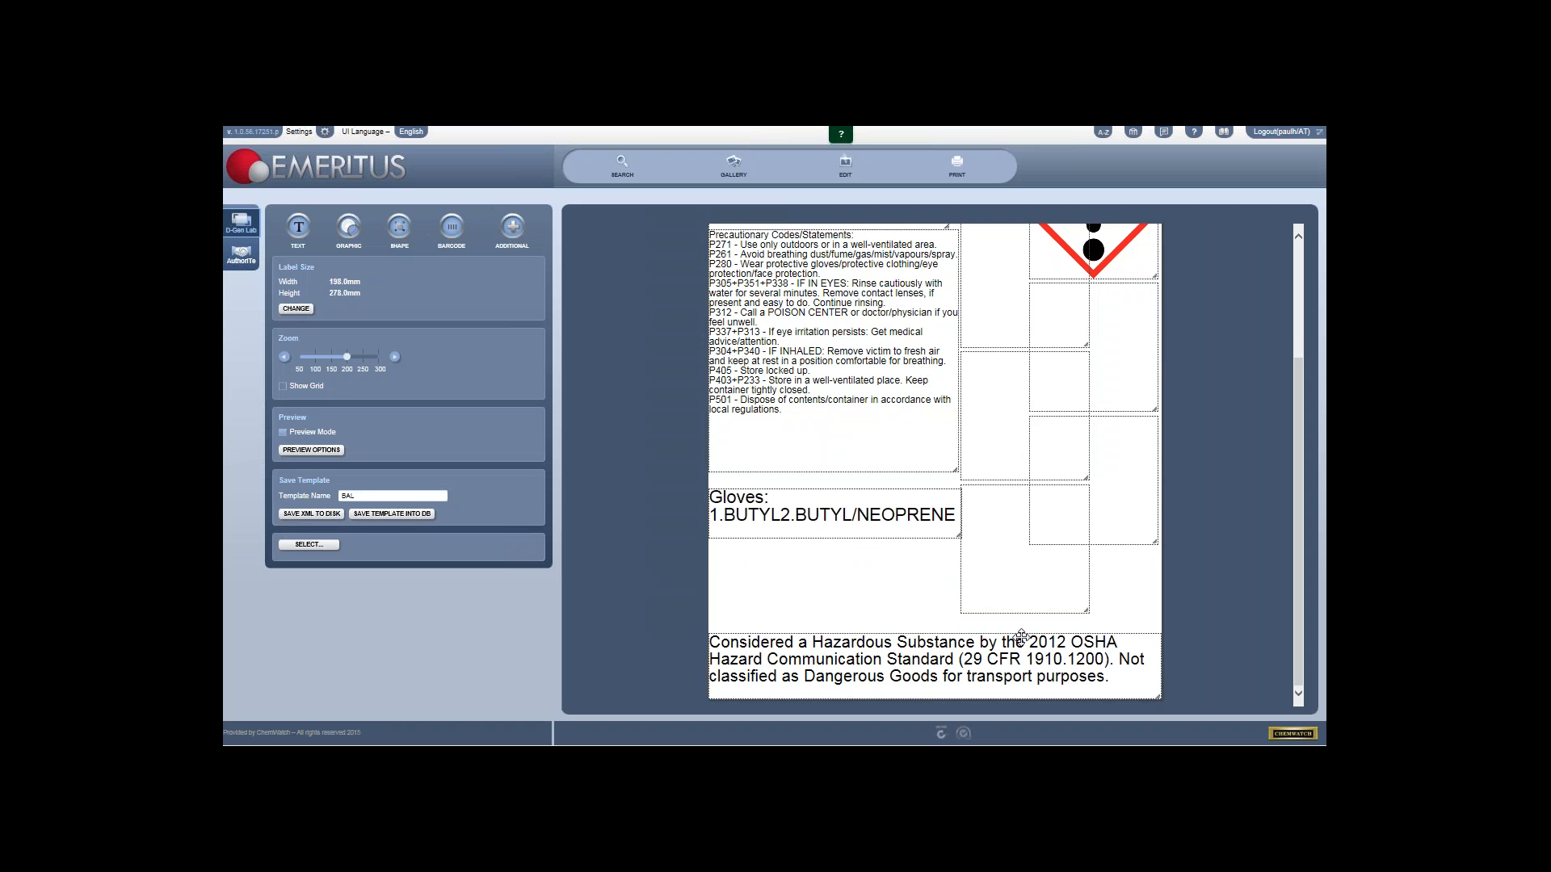
scroll(899, 580, "up", 3)
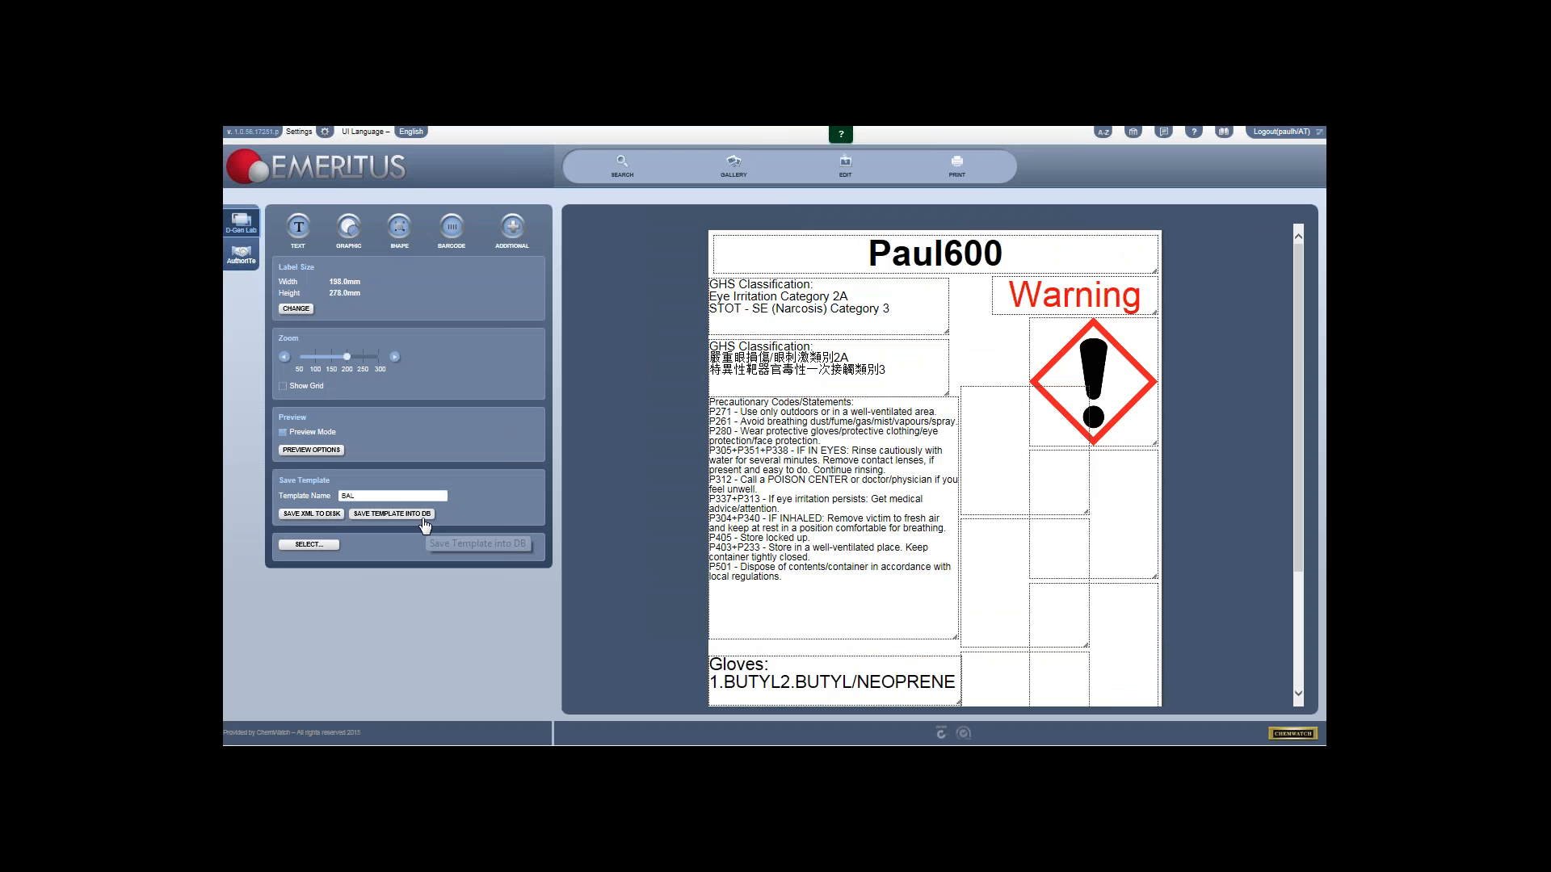
Step: Save the BAL template into the database and look over the finished label layout
left_click(424, 514)
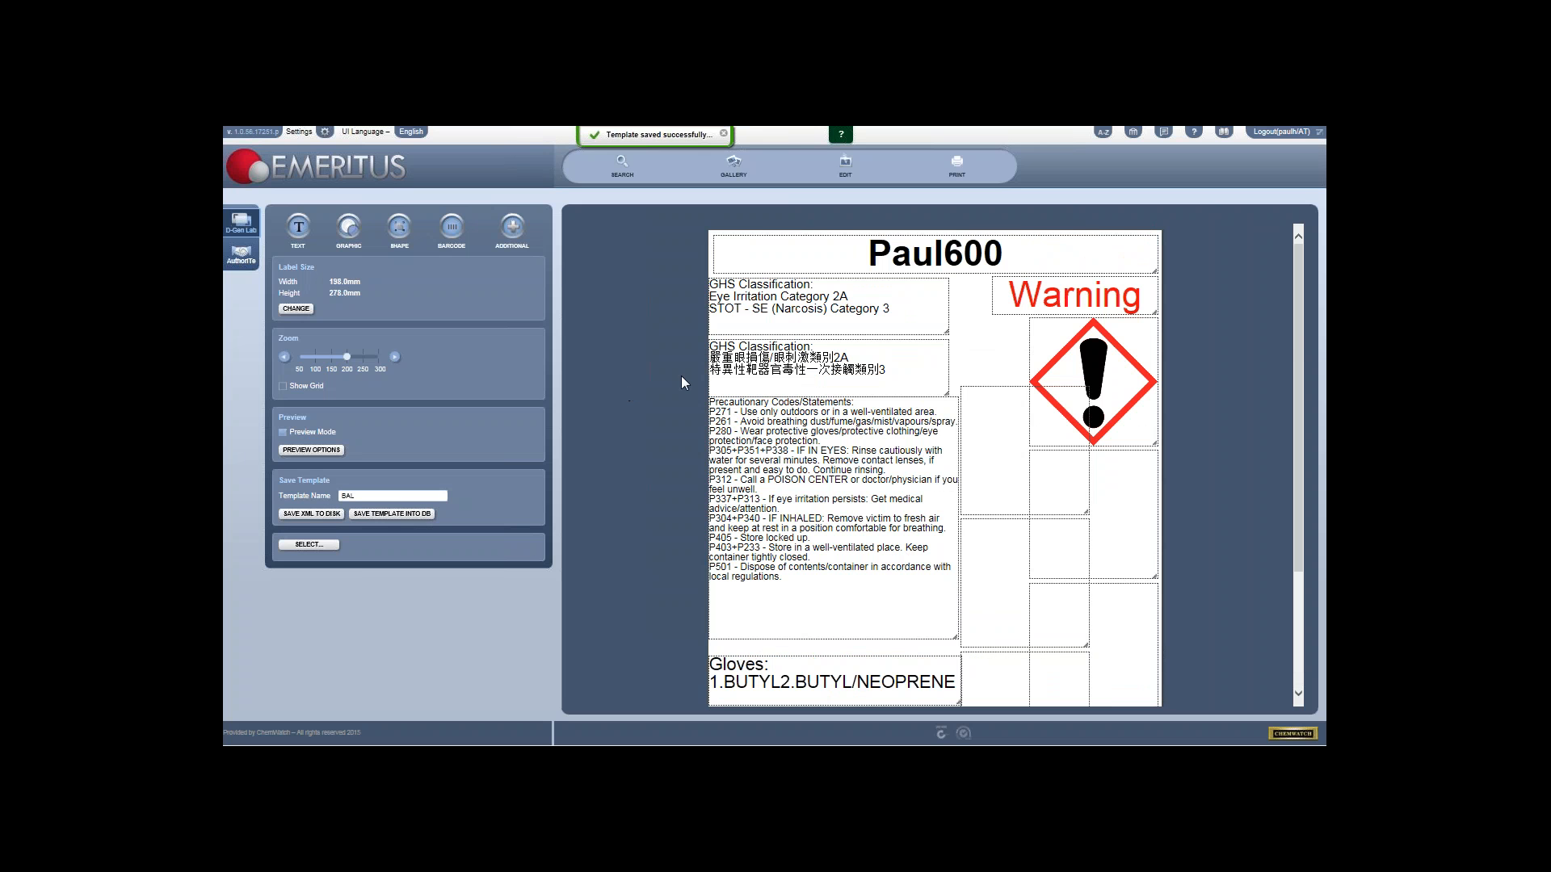
scroll(875, 373, "down", 3)
scroll(712, 326, "up", 3)
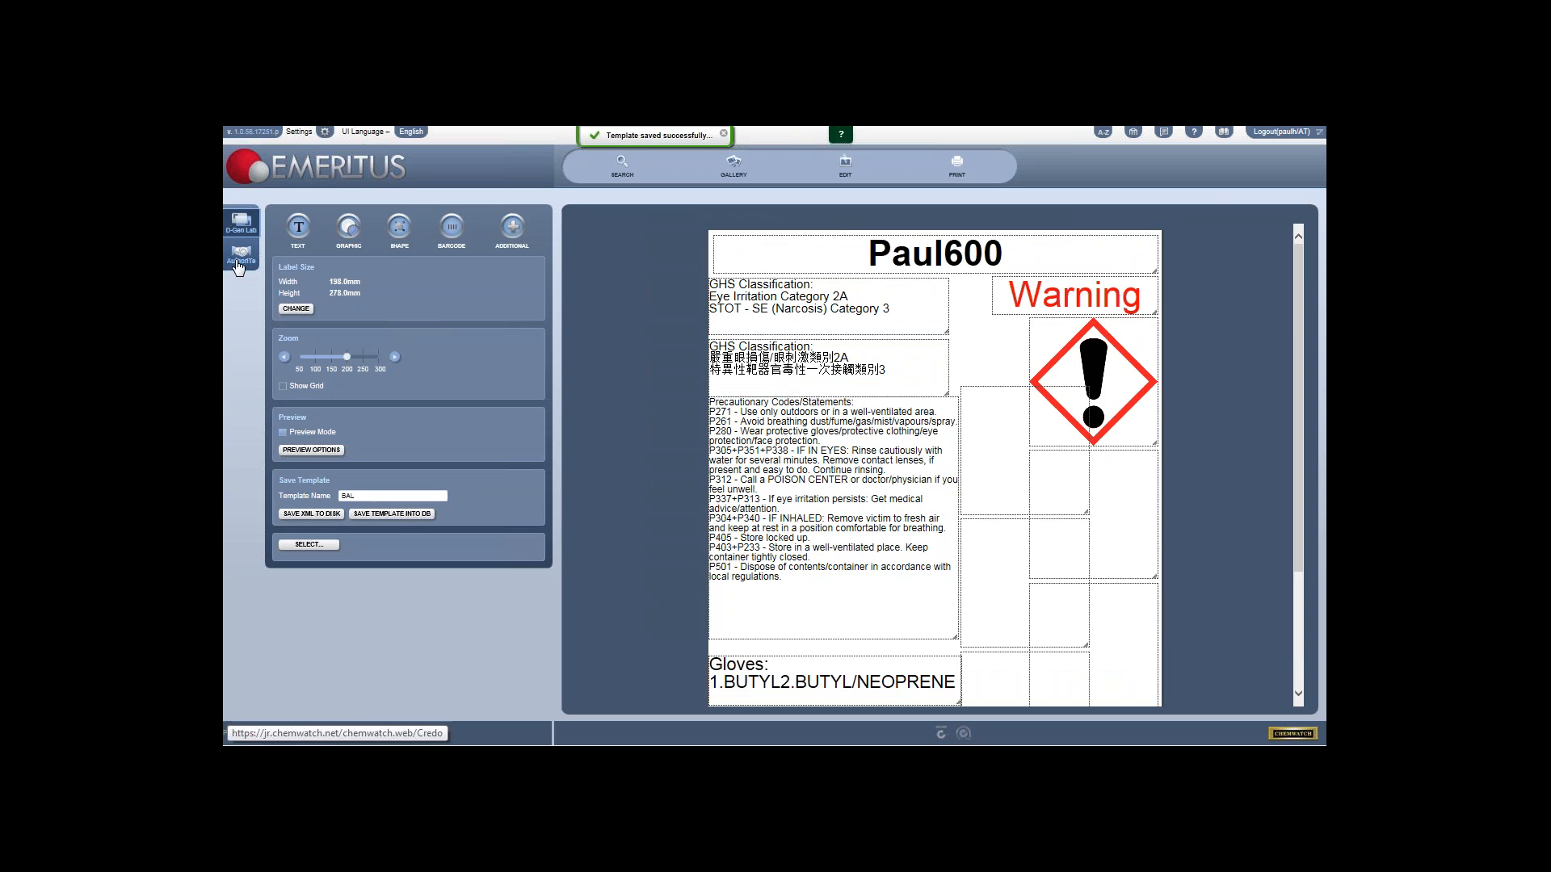
Step: Switch to AuthorITe and open the label template gallery for Webinar product 4
left_click(260, 182)
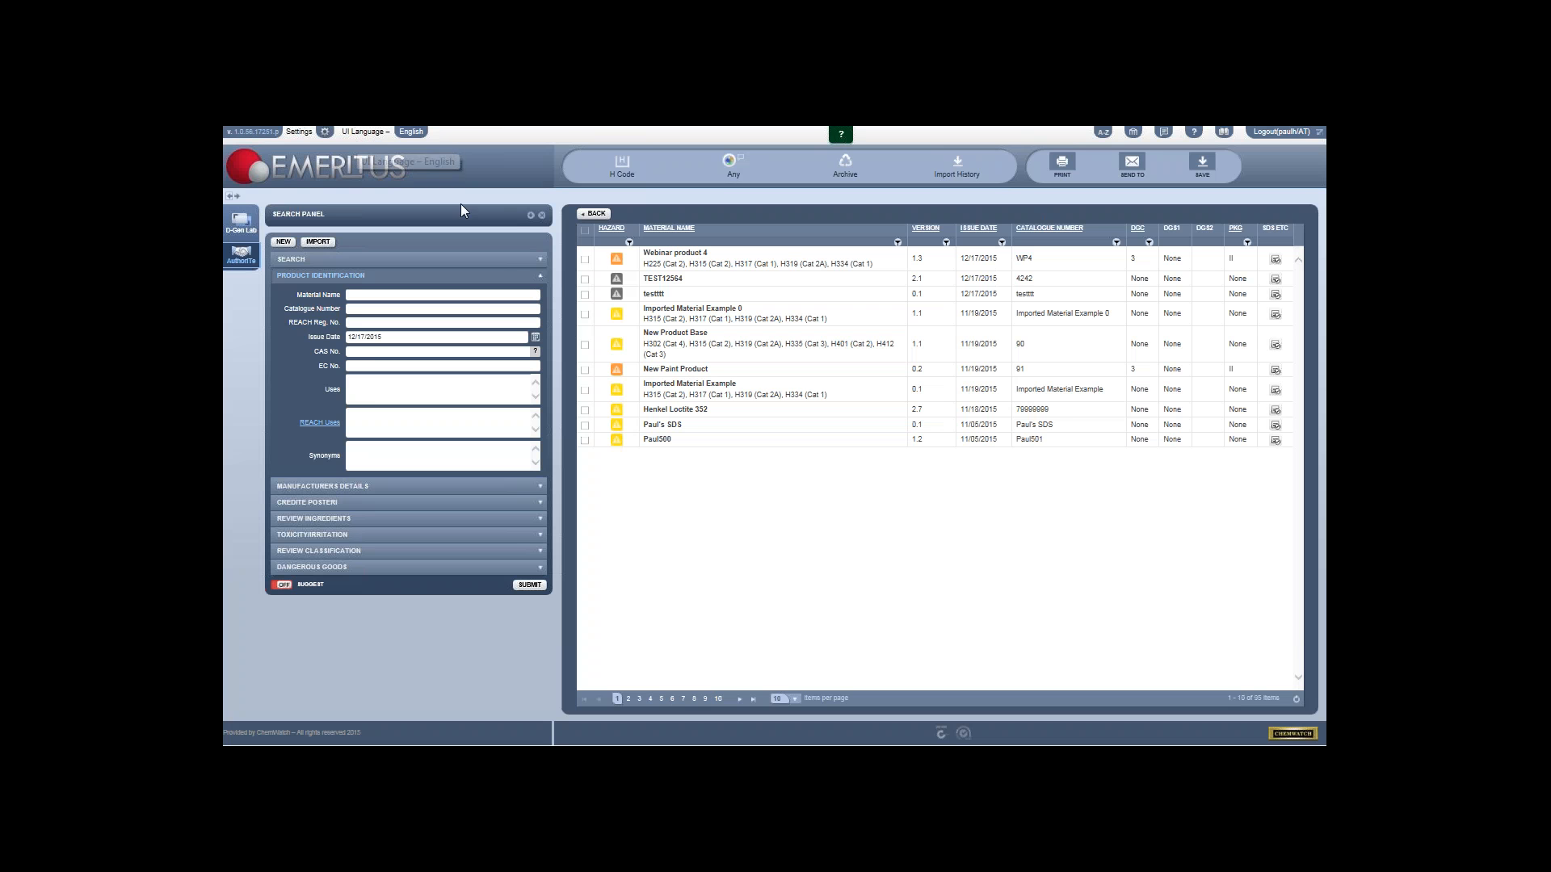
mouse_move(1275, 262)
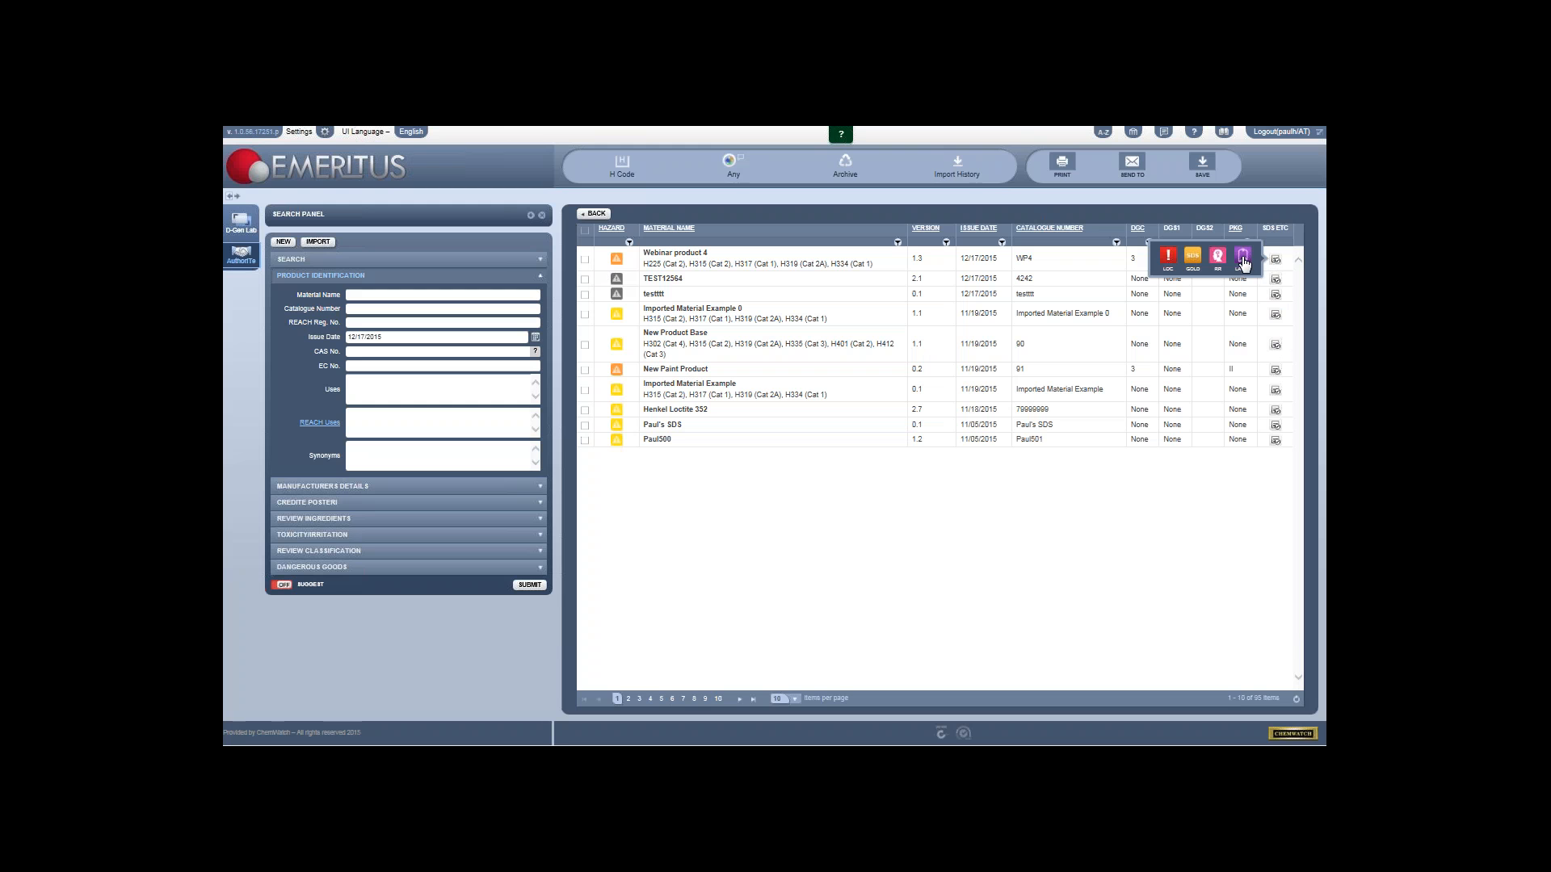
left_click(1243, 260)
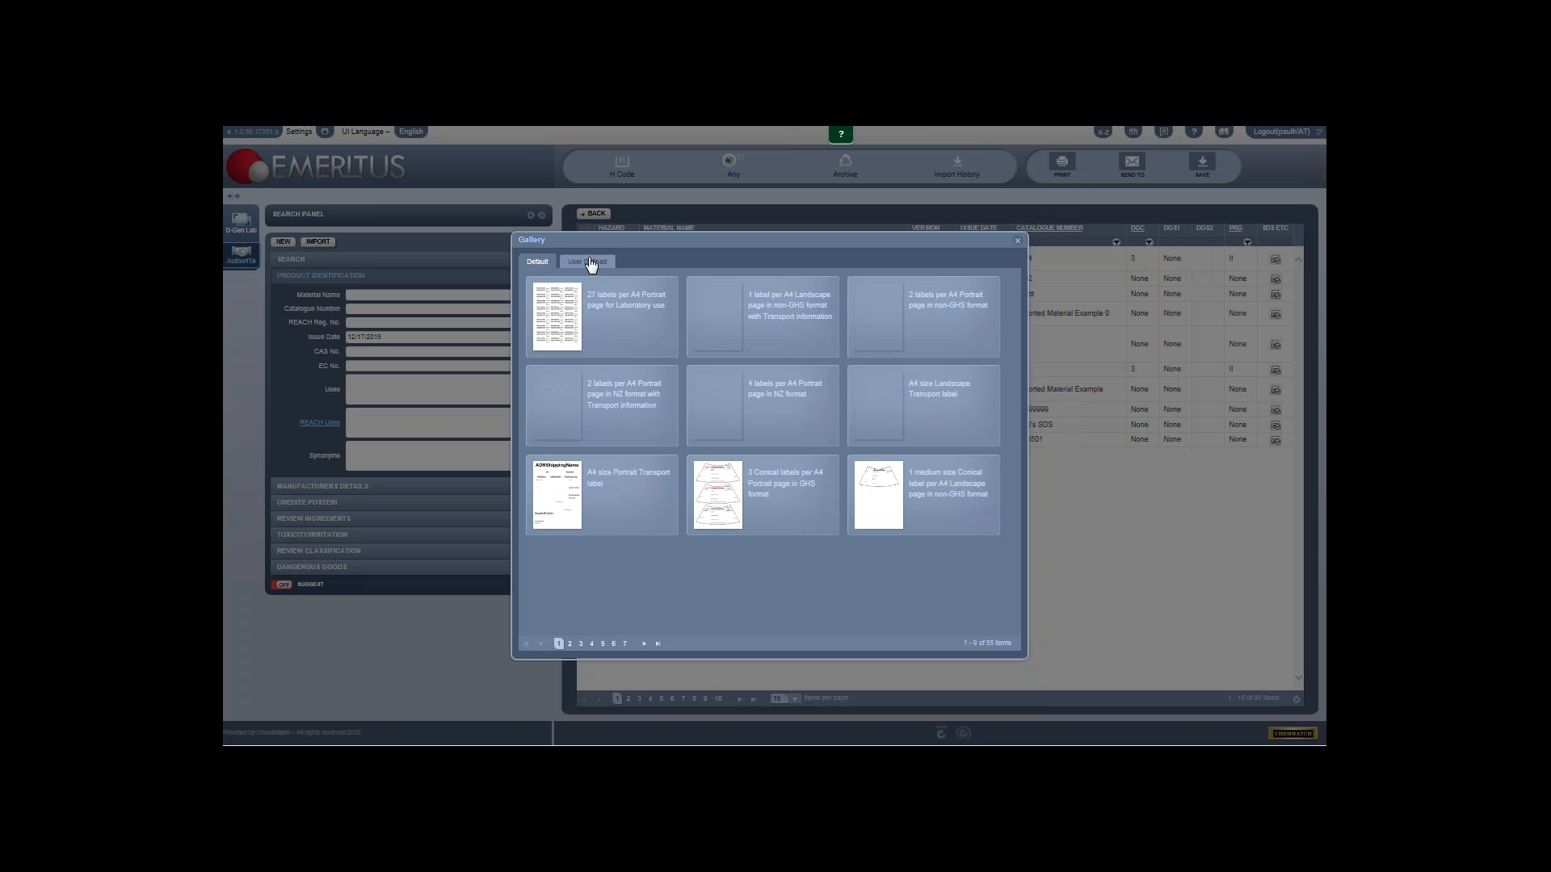
Step: Generate the product's labels from the user-defined BAL template and review the print preview
left_click(590, 262)
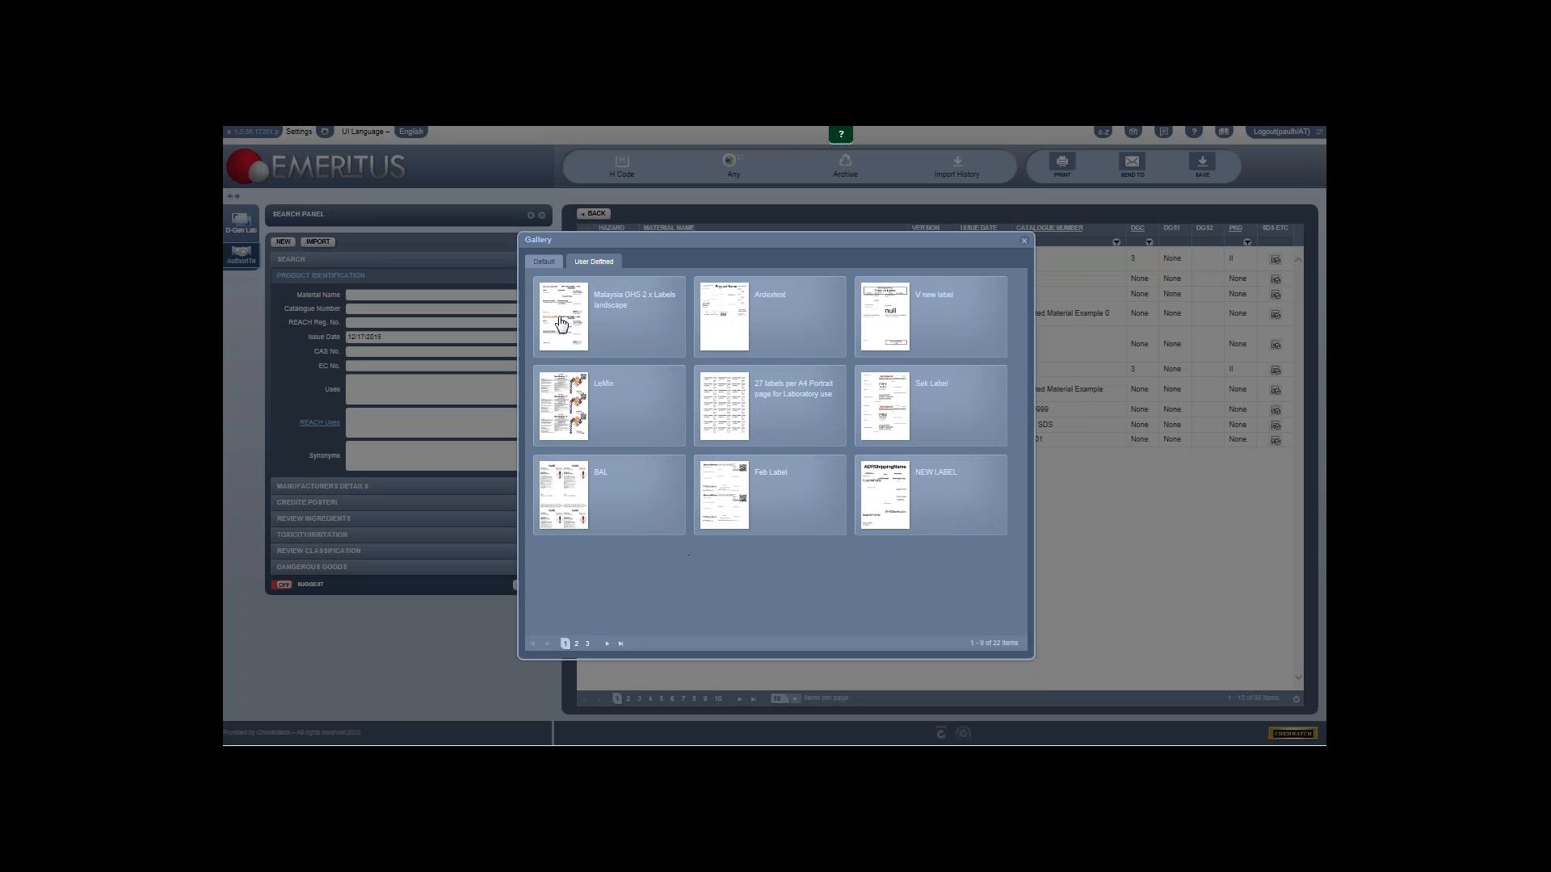
left_click(577, 644)
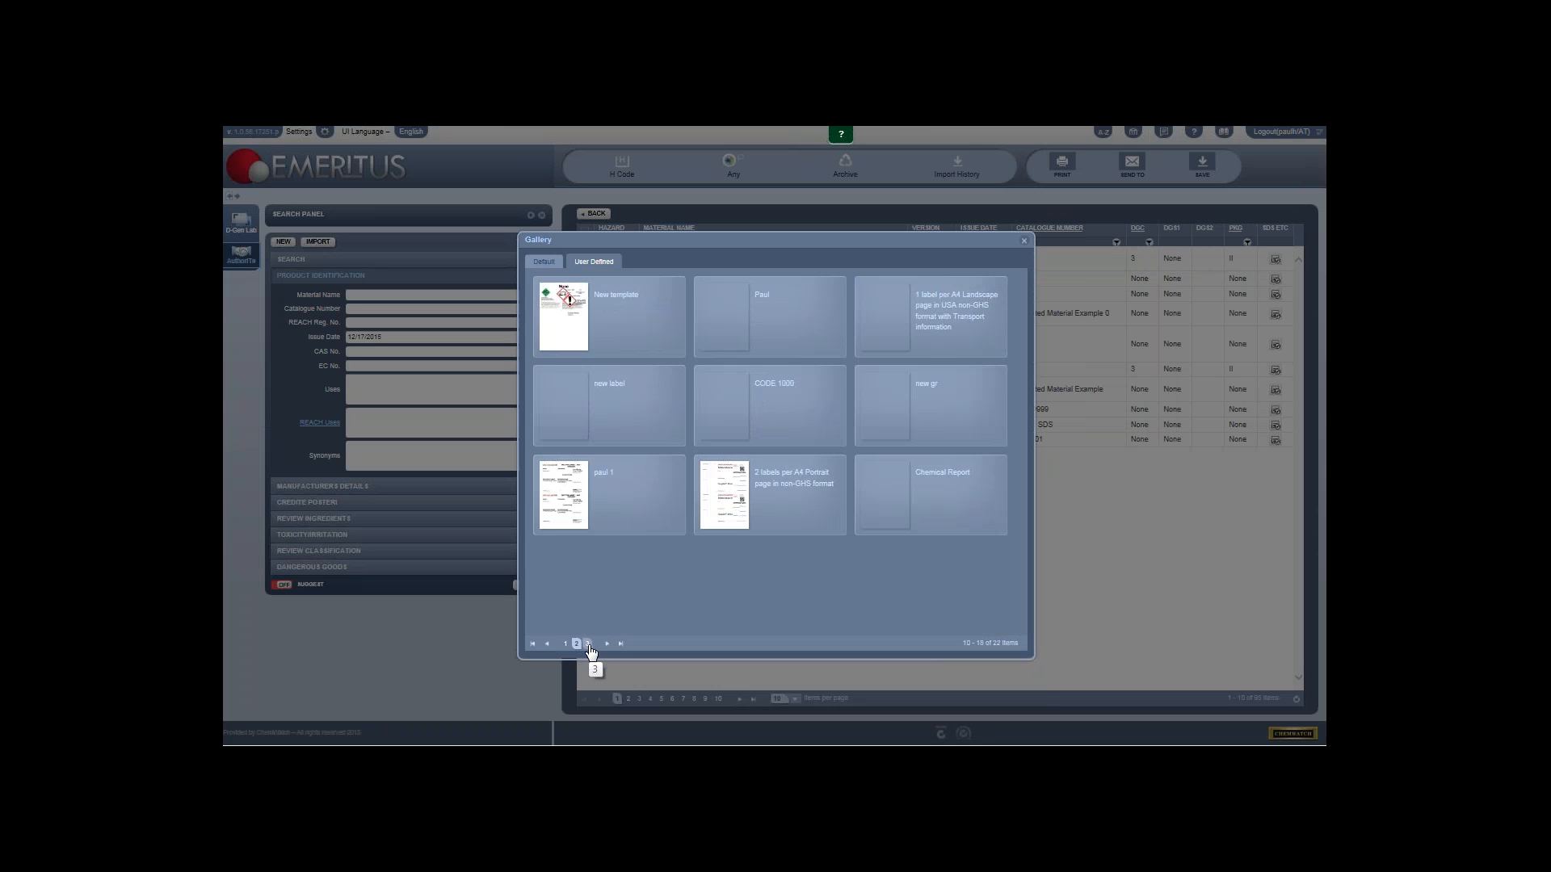
left_click(587, 644)
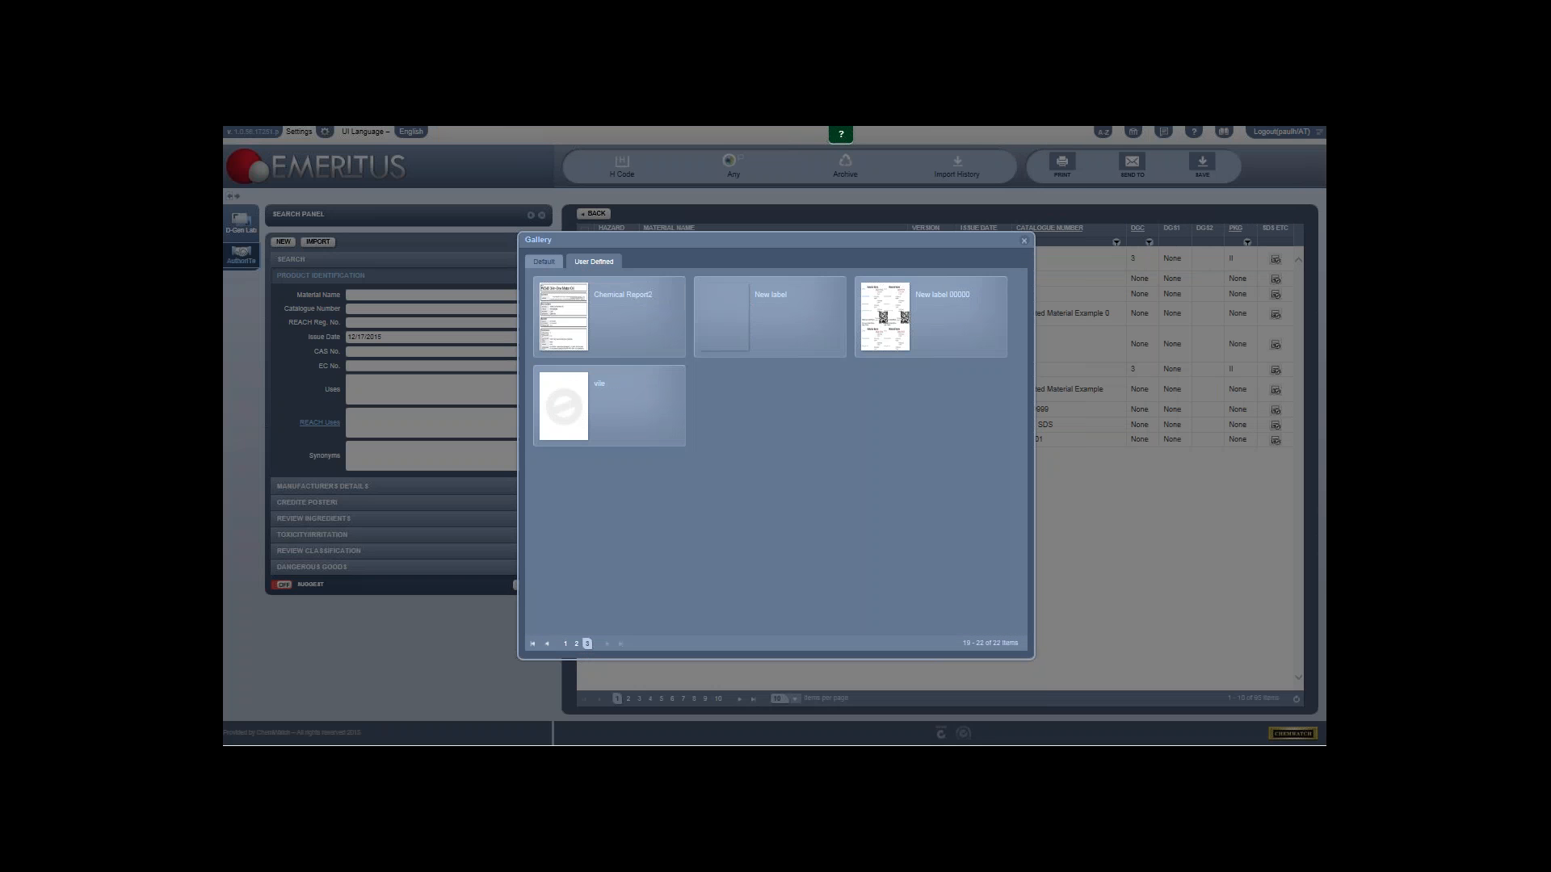
left_click(565, 644)
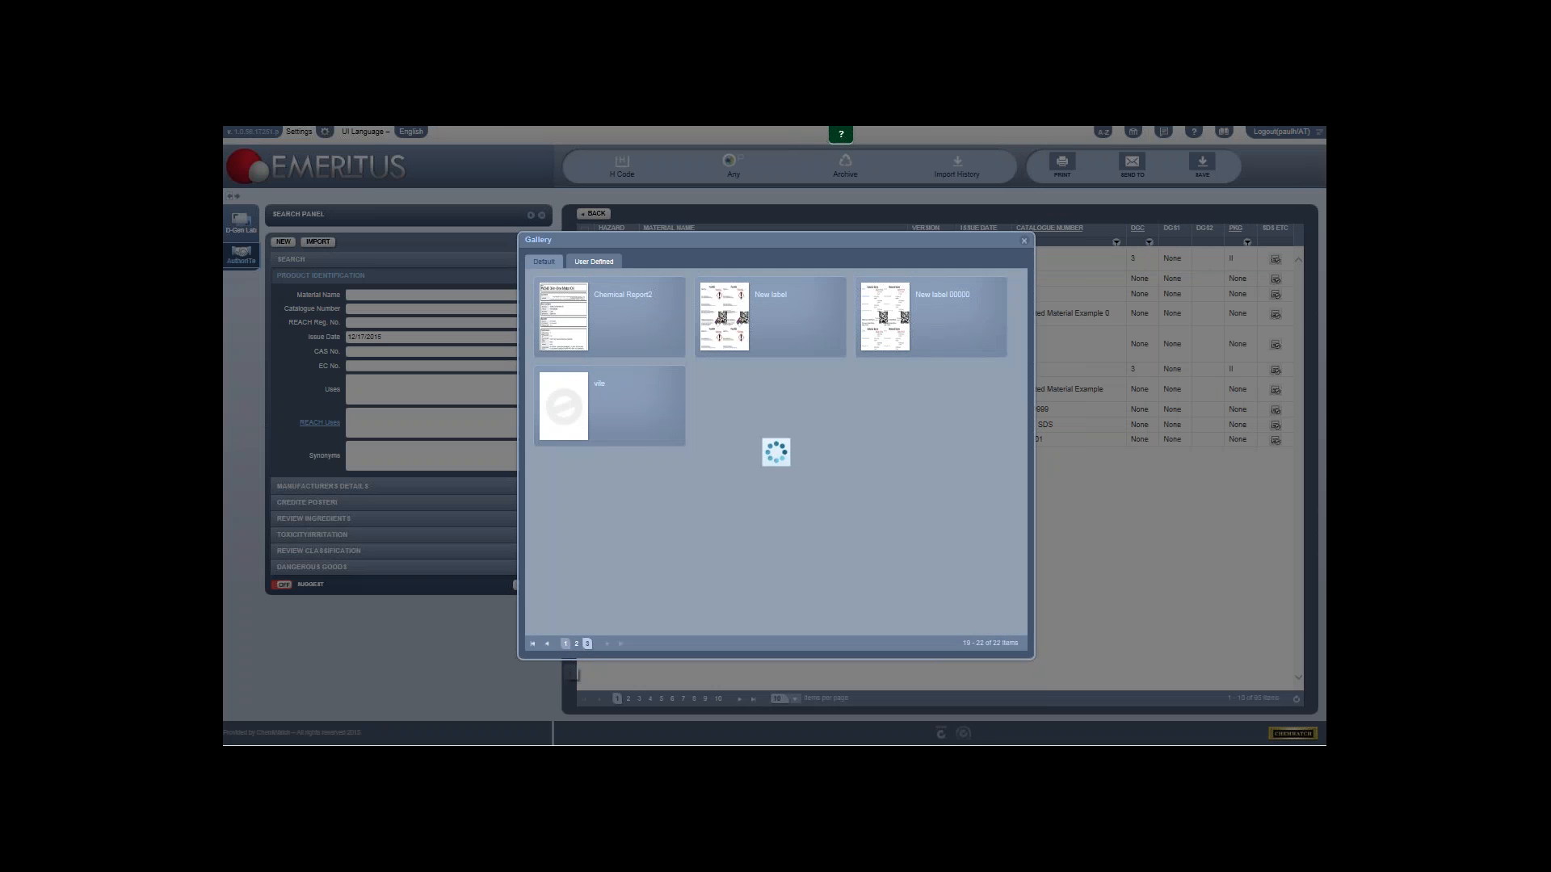
mouse_move(656, 529)
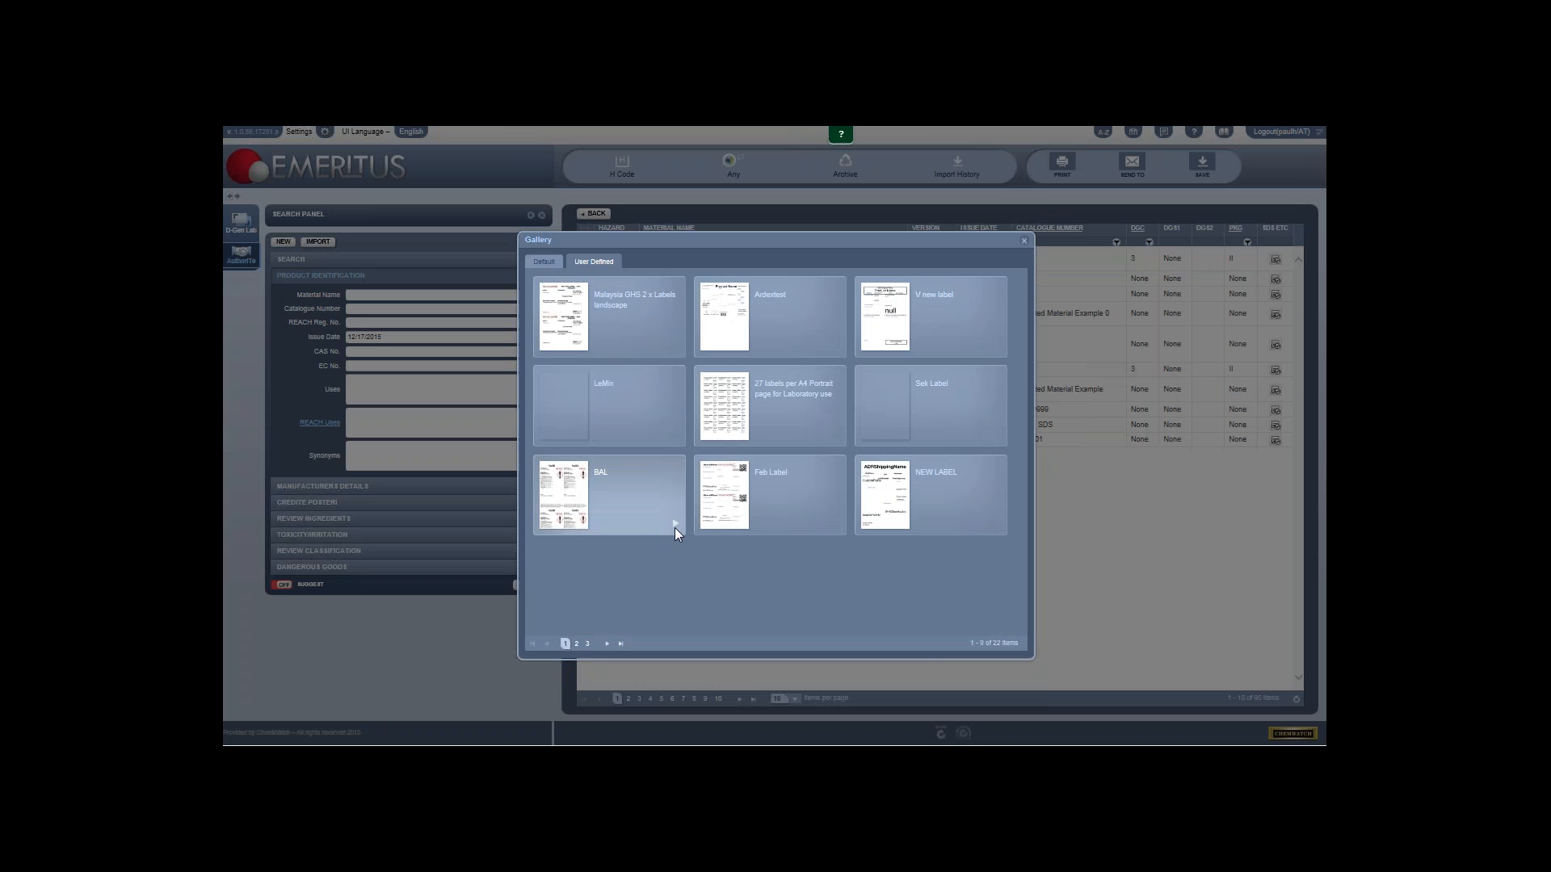
left_click(675, 524)
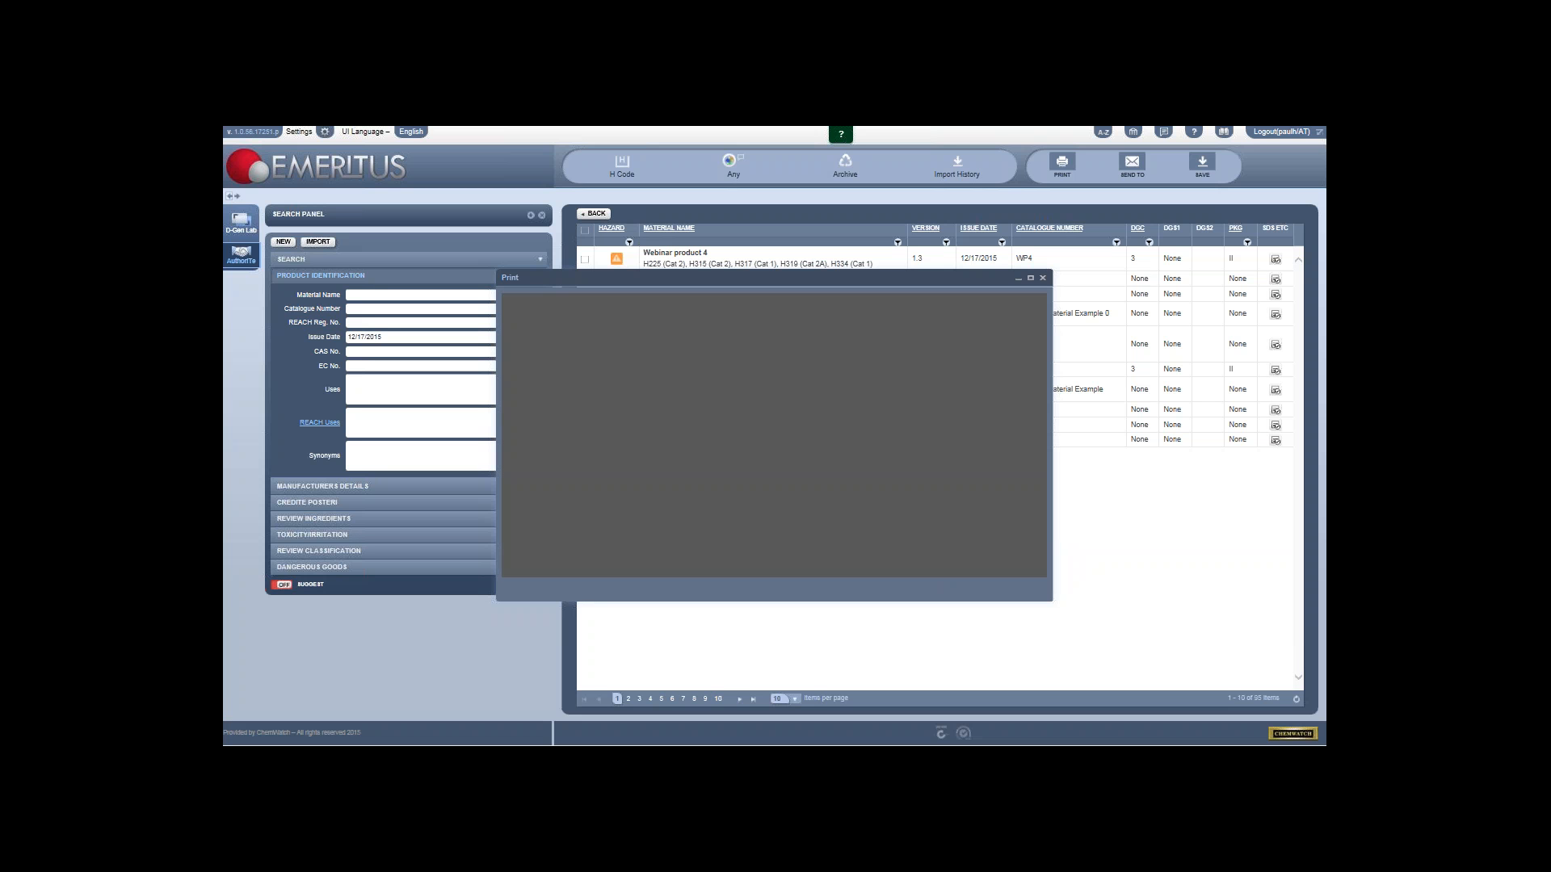
scroll(735, 369, "down", 6)
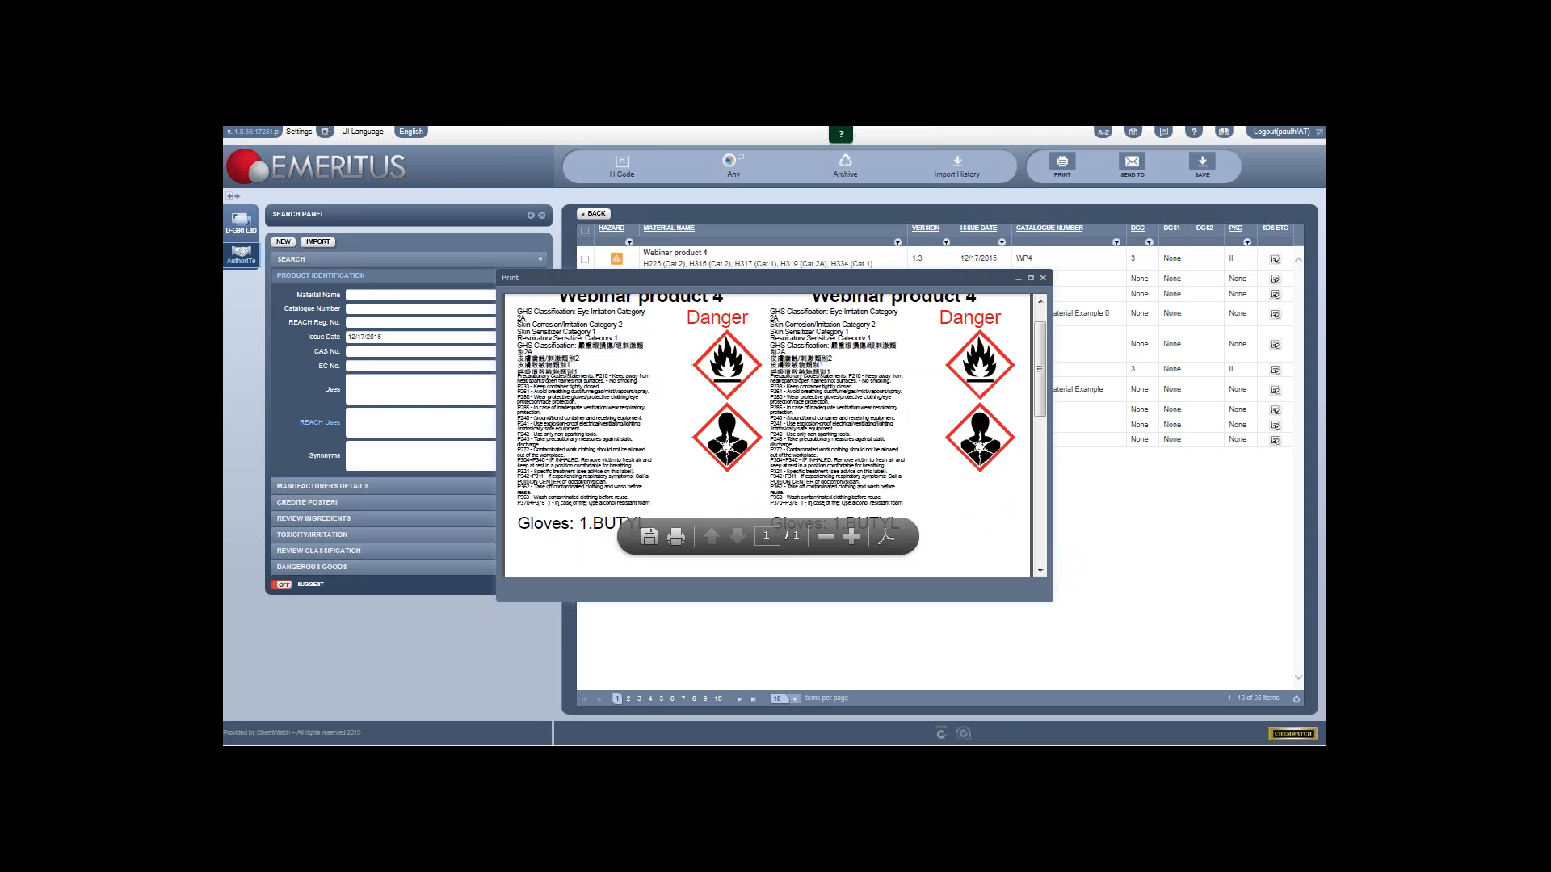
scroll(735, 370, "down", 5)
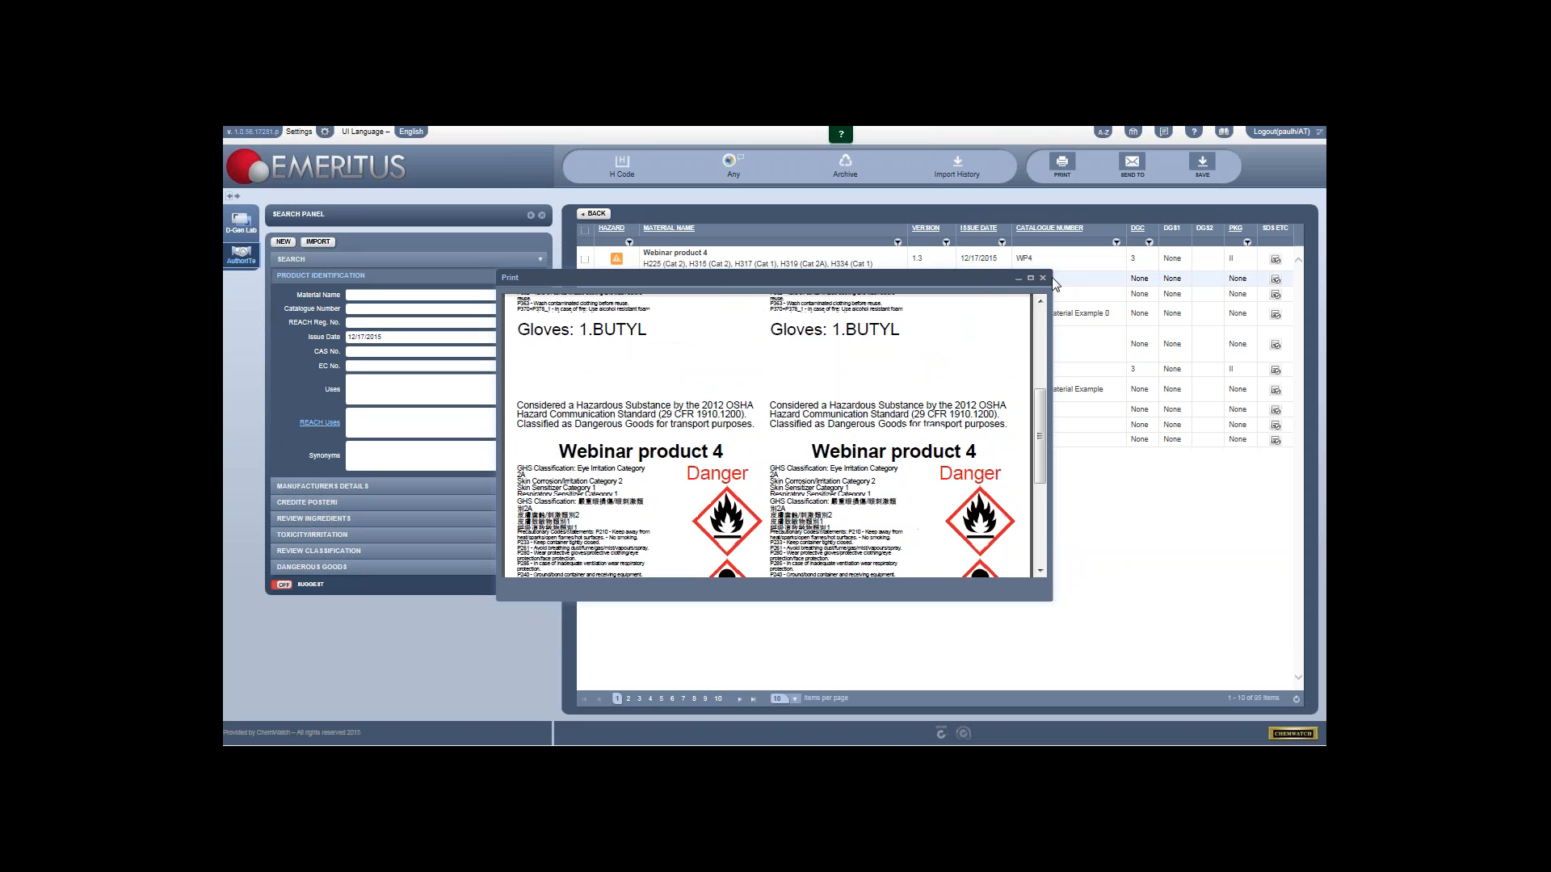
Step: Close the label print preview, then open the Import test 000.xlsx workbook from the desktop and review its material and ingredient rows
left_click(1043, 278)
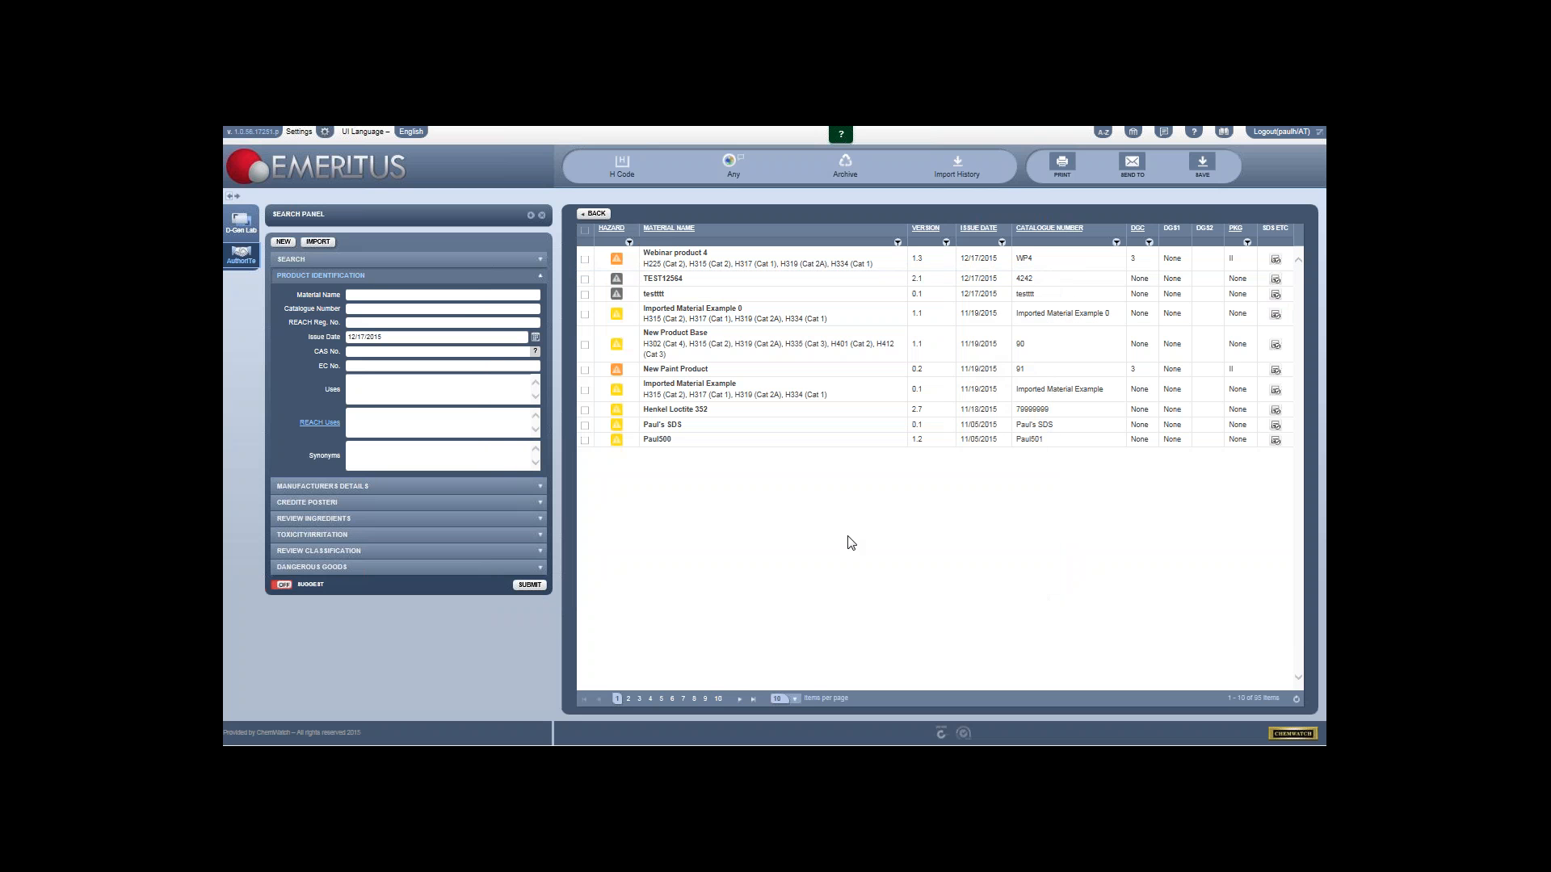
key("F11")
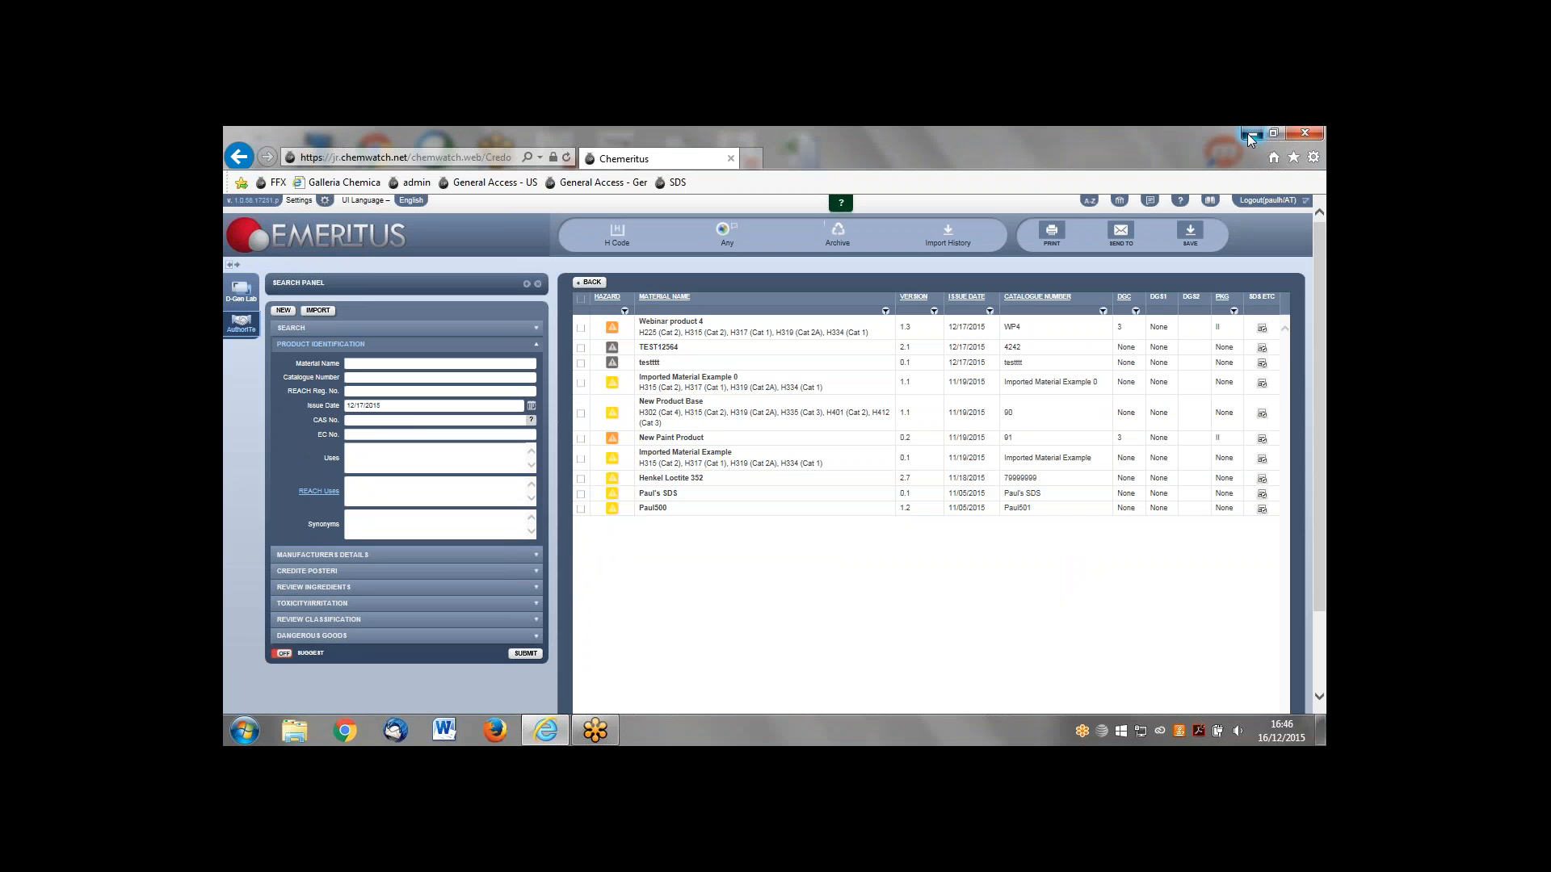
left_click(1247, 133)
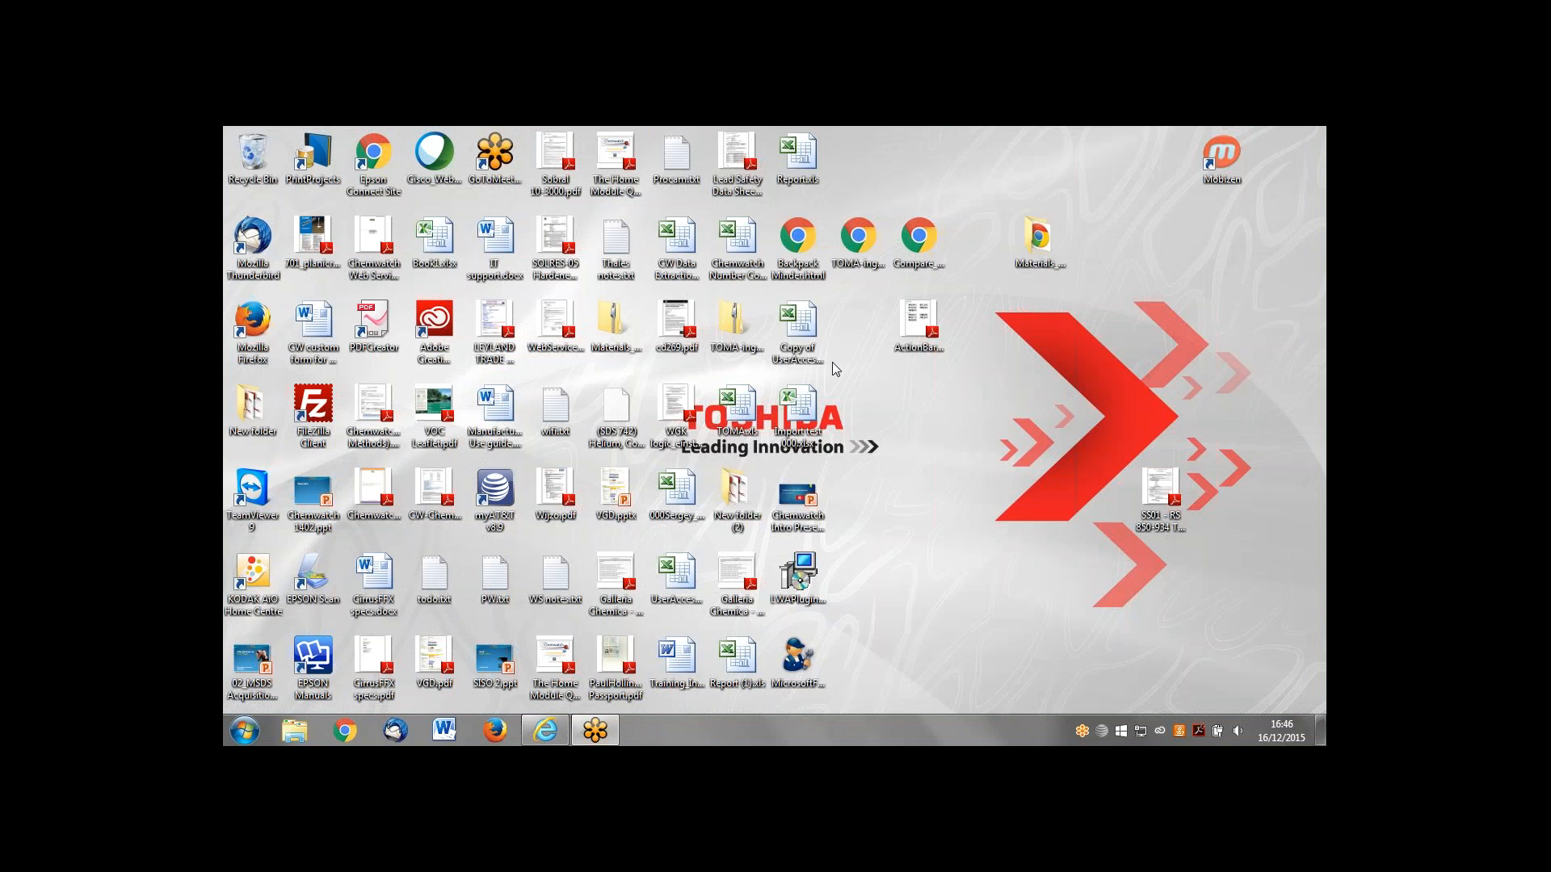
double_click(798, 402)
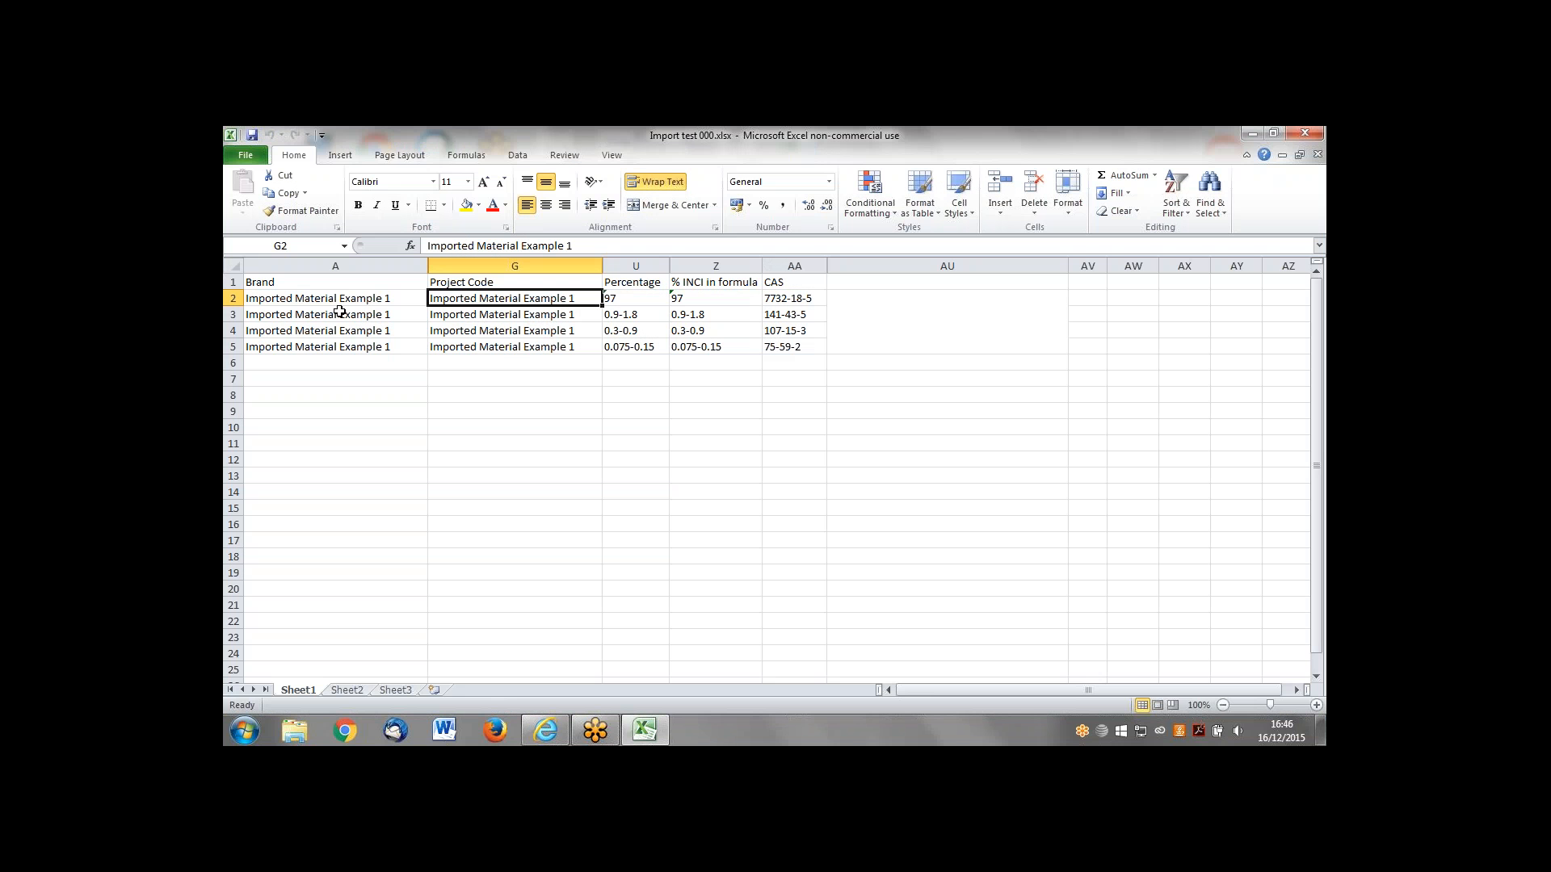
left_click_drag(786, 345, 355, 284)
left_click(788, 492)
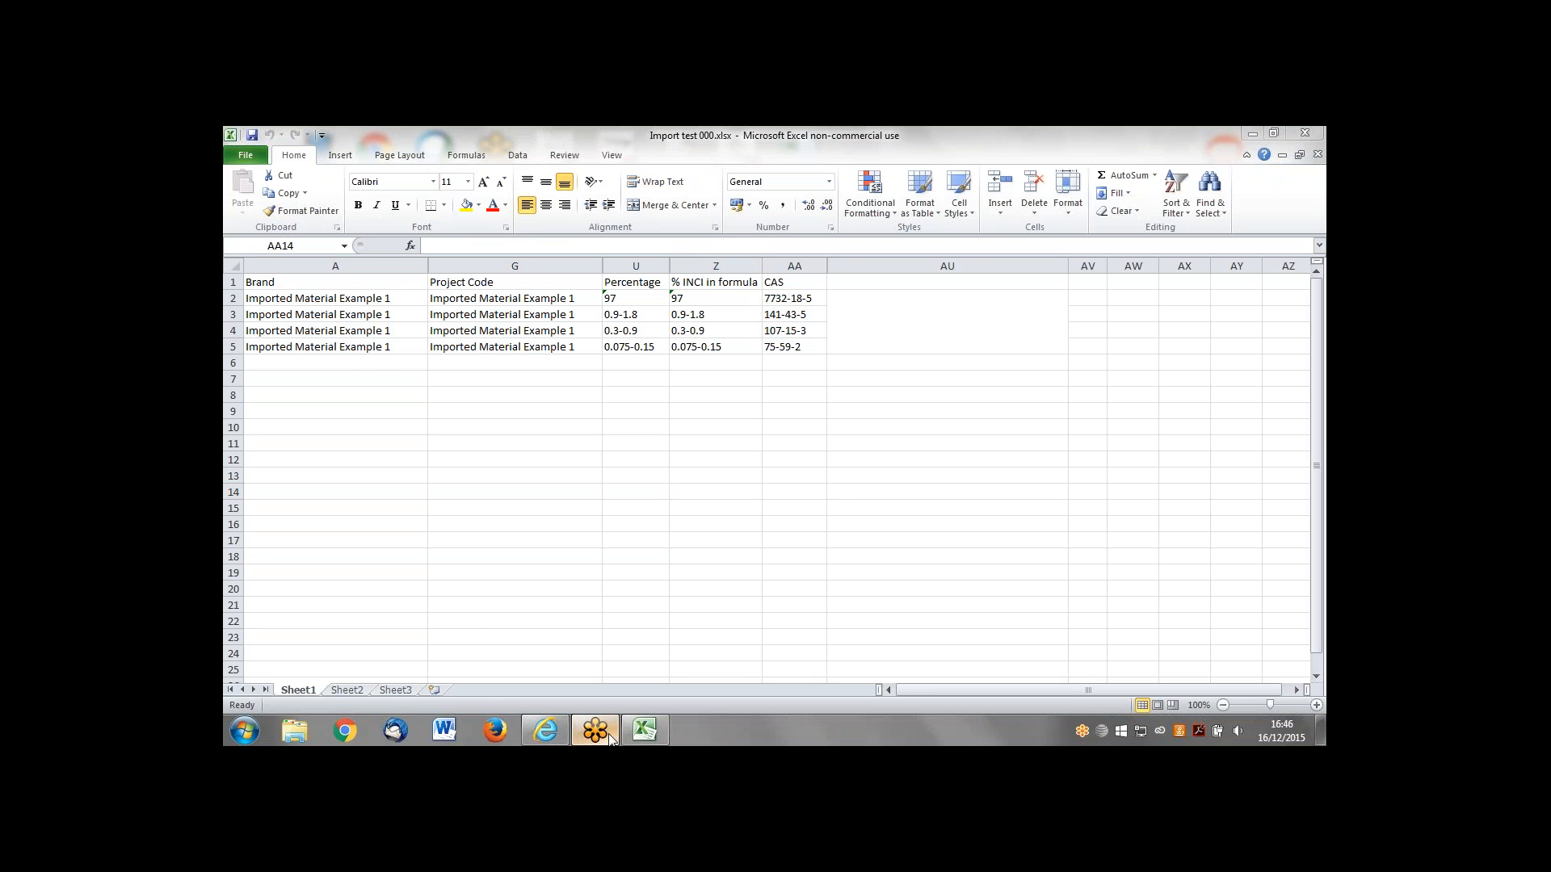
Step: Switch back to the browser, import Import test 000.xlsx from the Desktop into the material database and request the import log
left_click(559, 728)
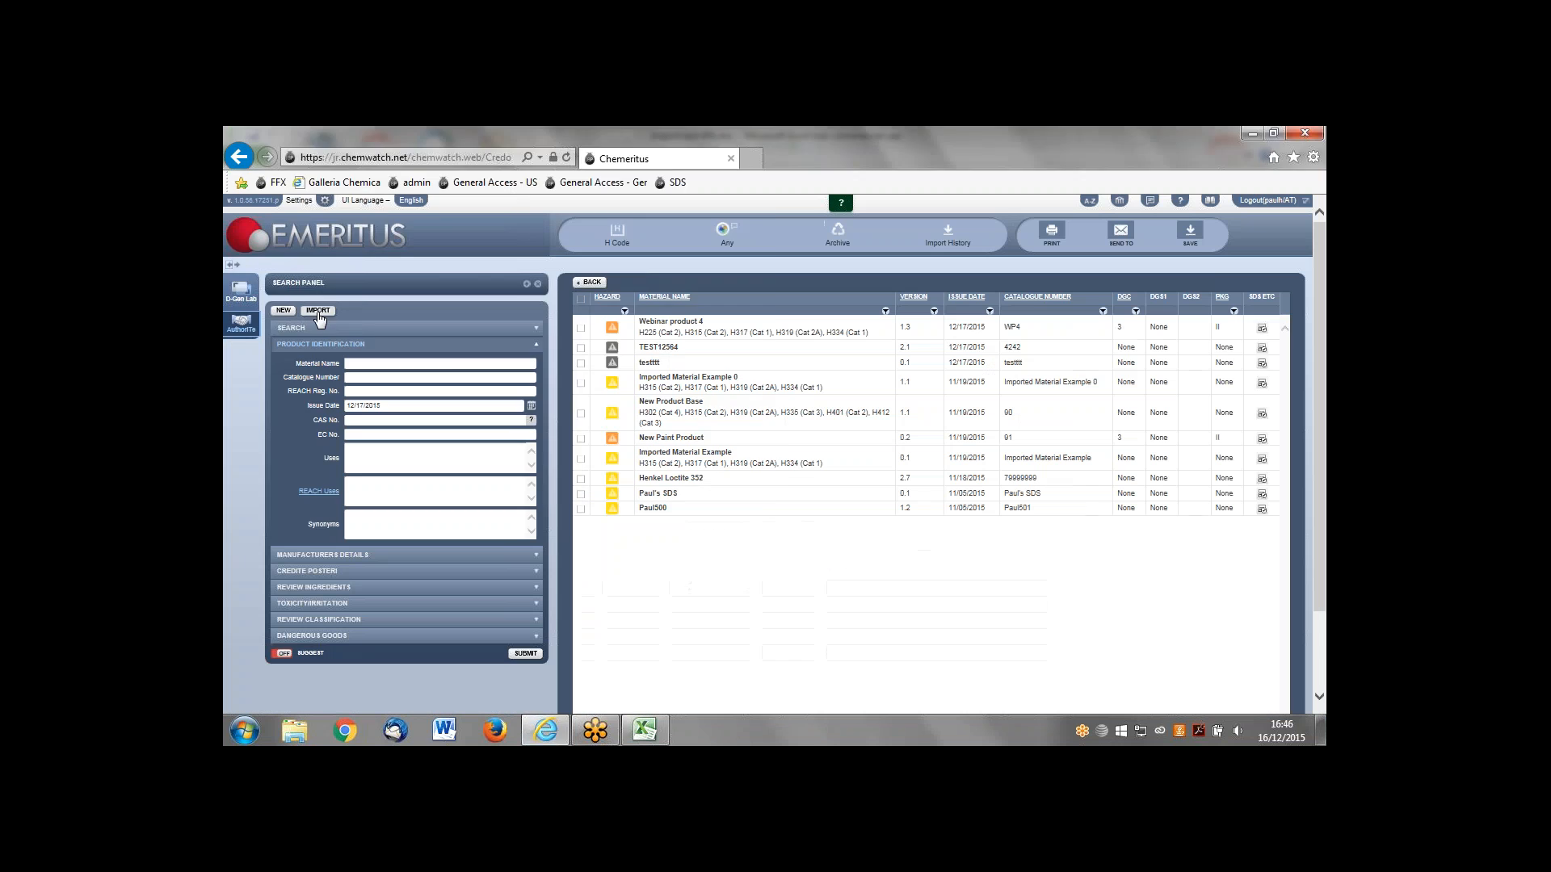
left_click(540, 439)
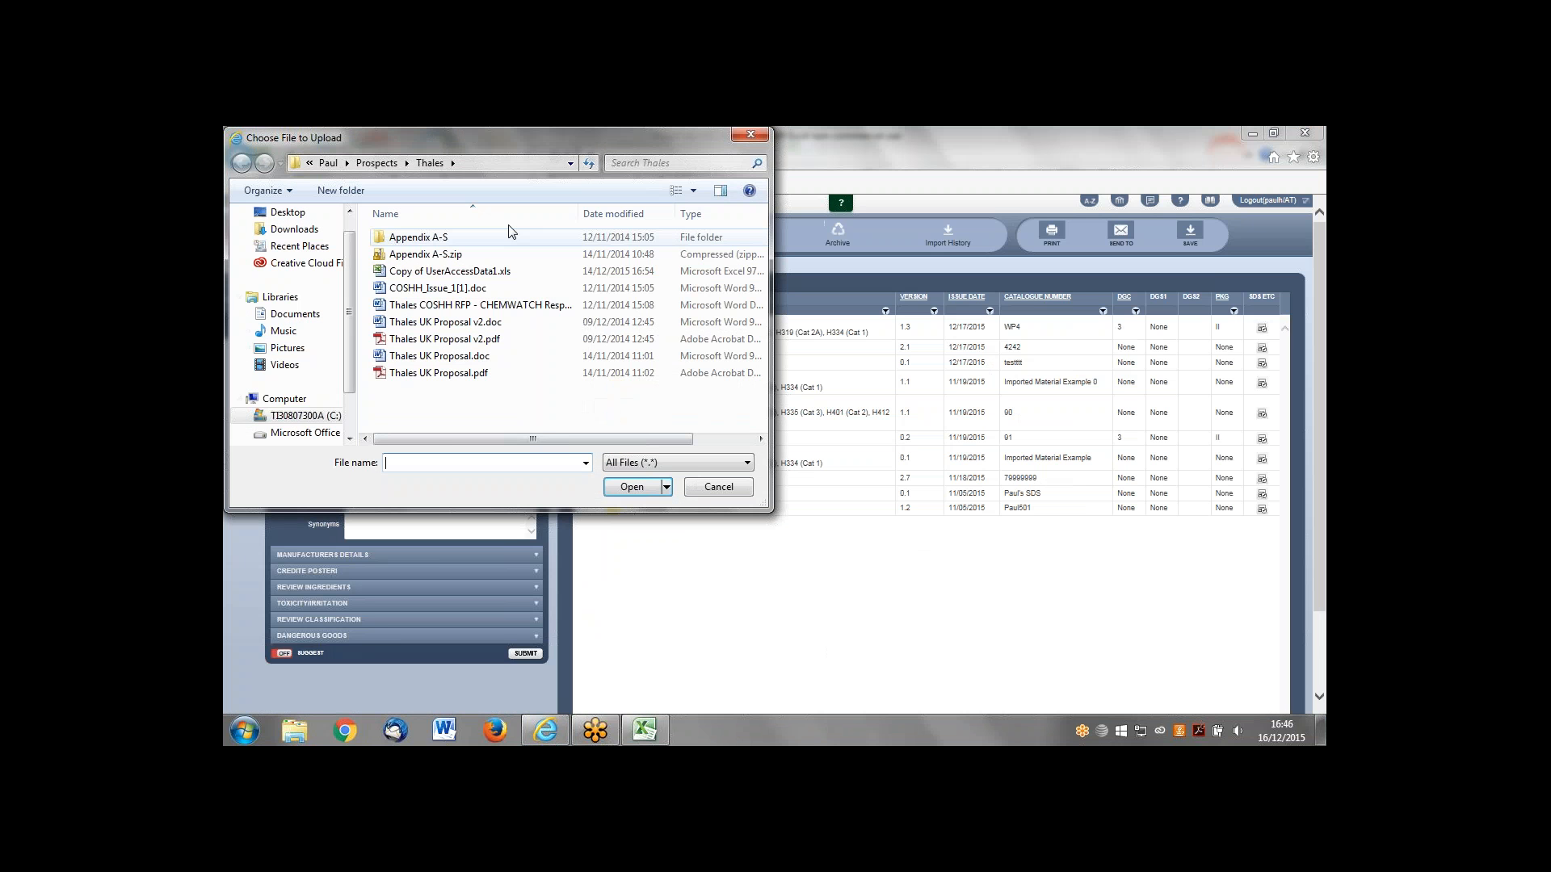
left_click(328, 162)
left_click(288, 213)
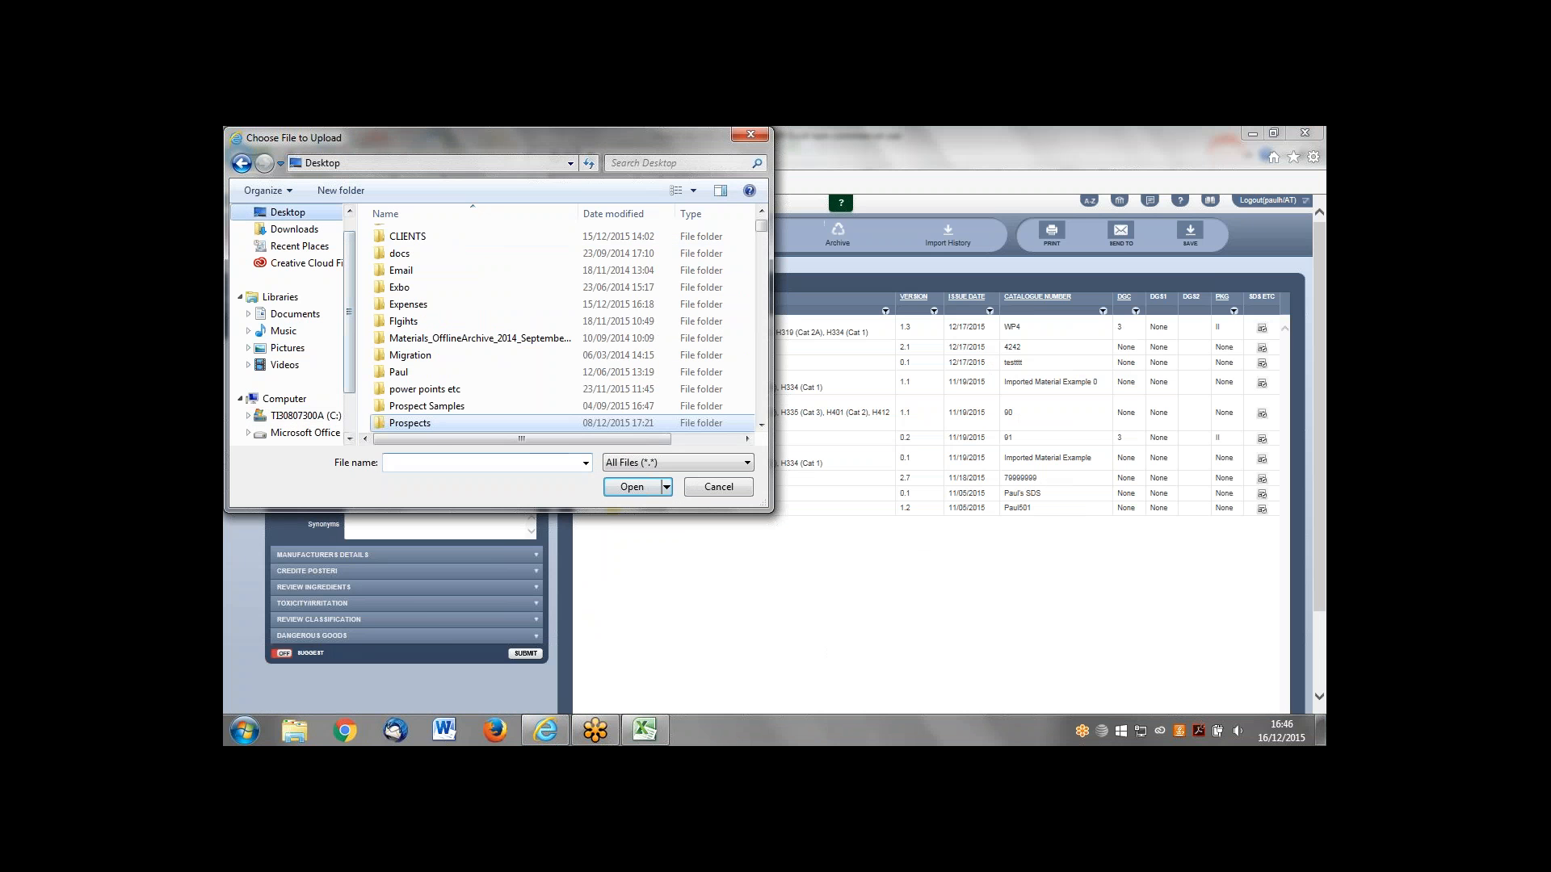
scroll(517, 323, "down", 5)
scroll(546, 331, "down", 10)
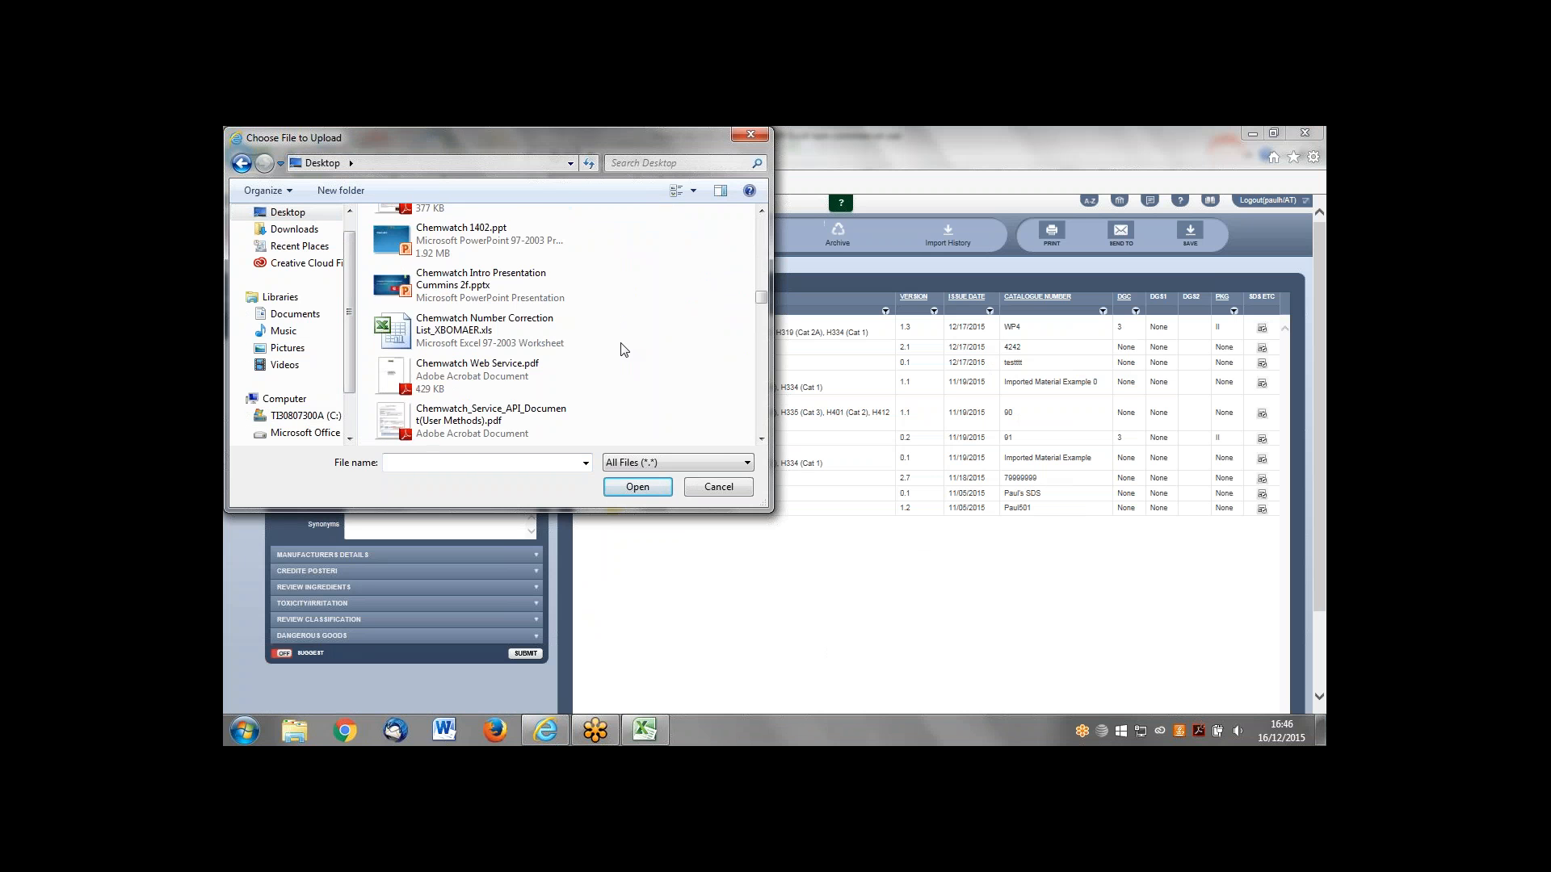
double_click(498, 334)
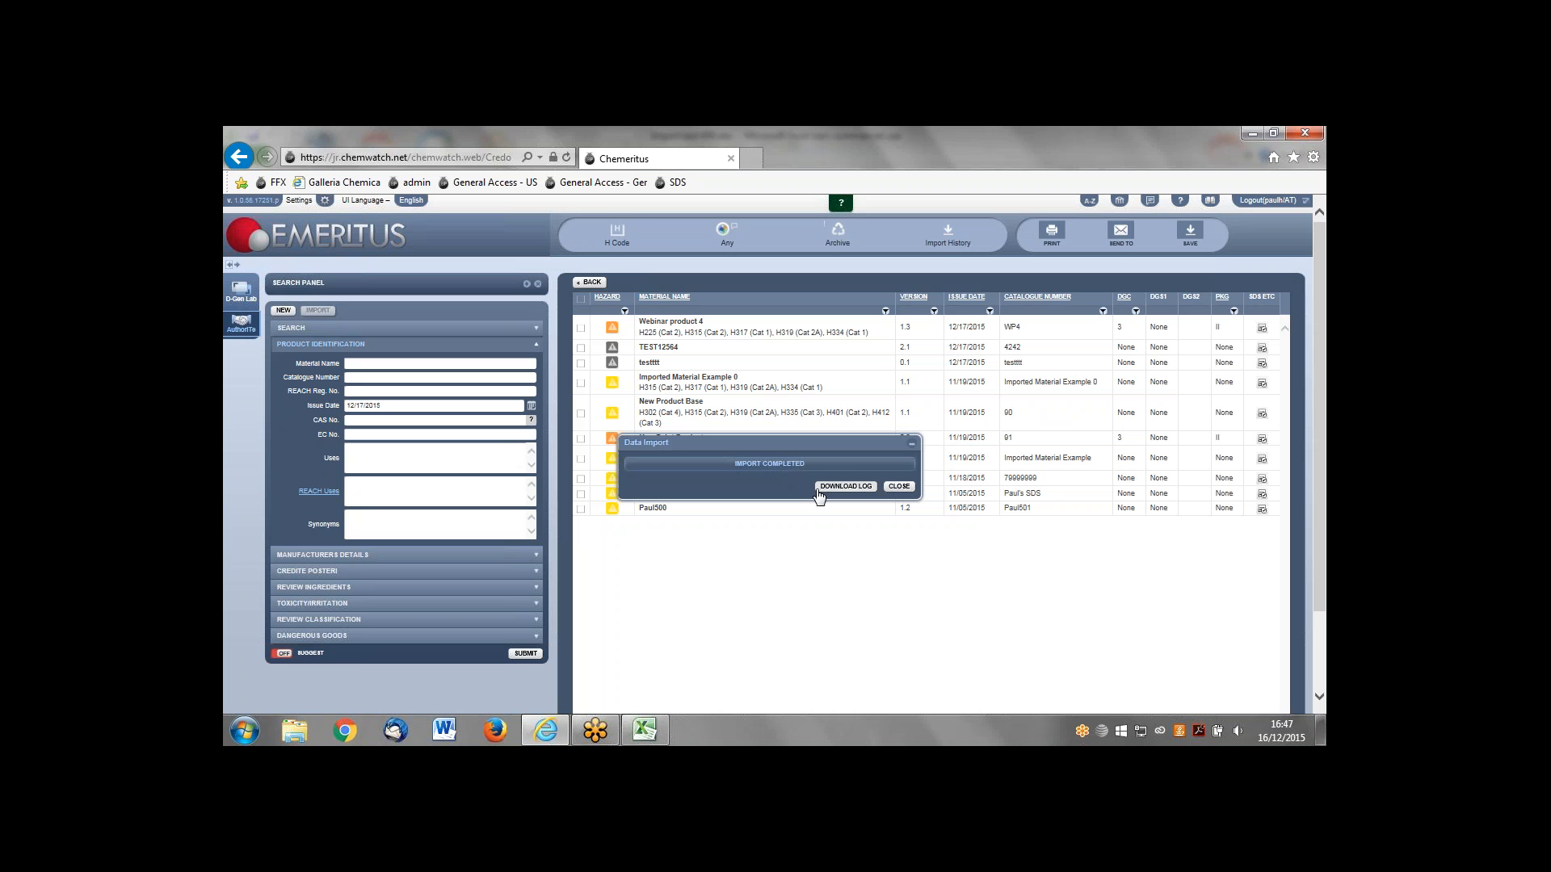
left_click(871, 485)
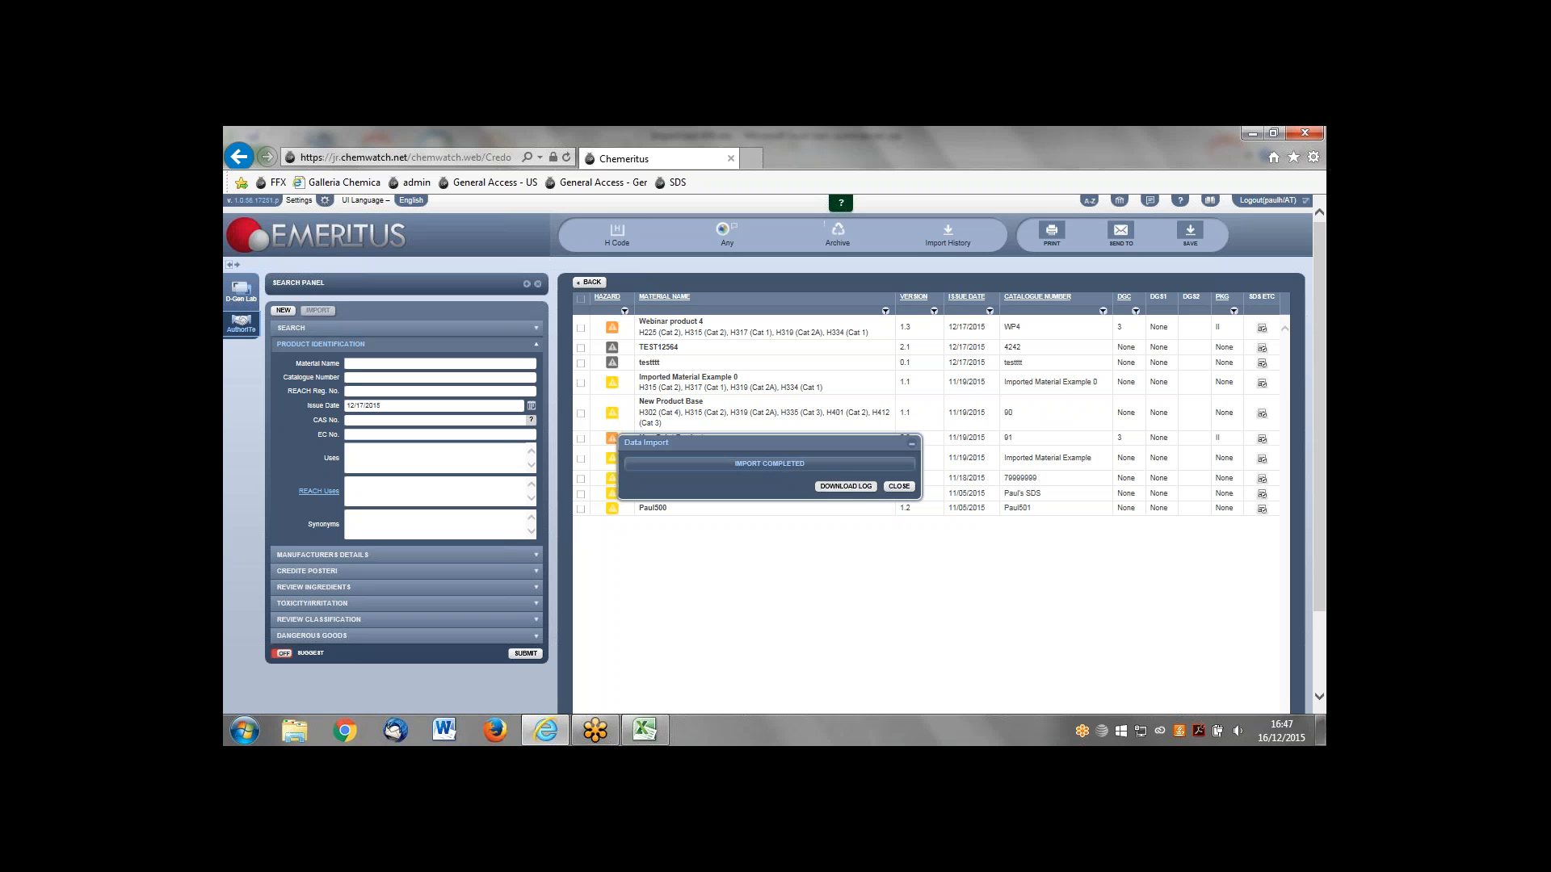
left_click(899, 486)
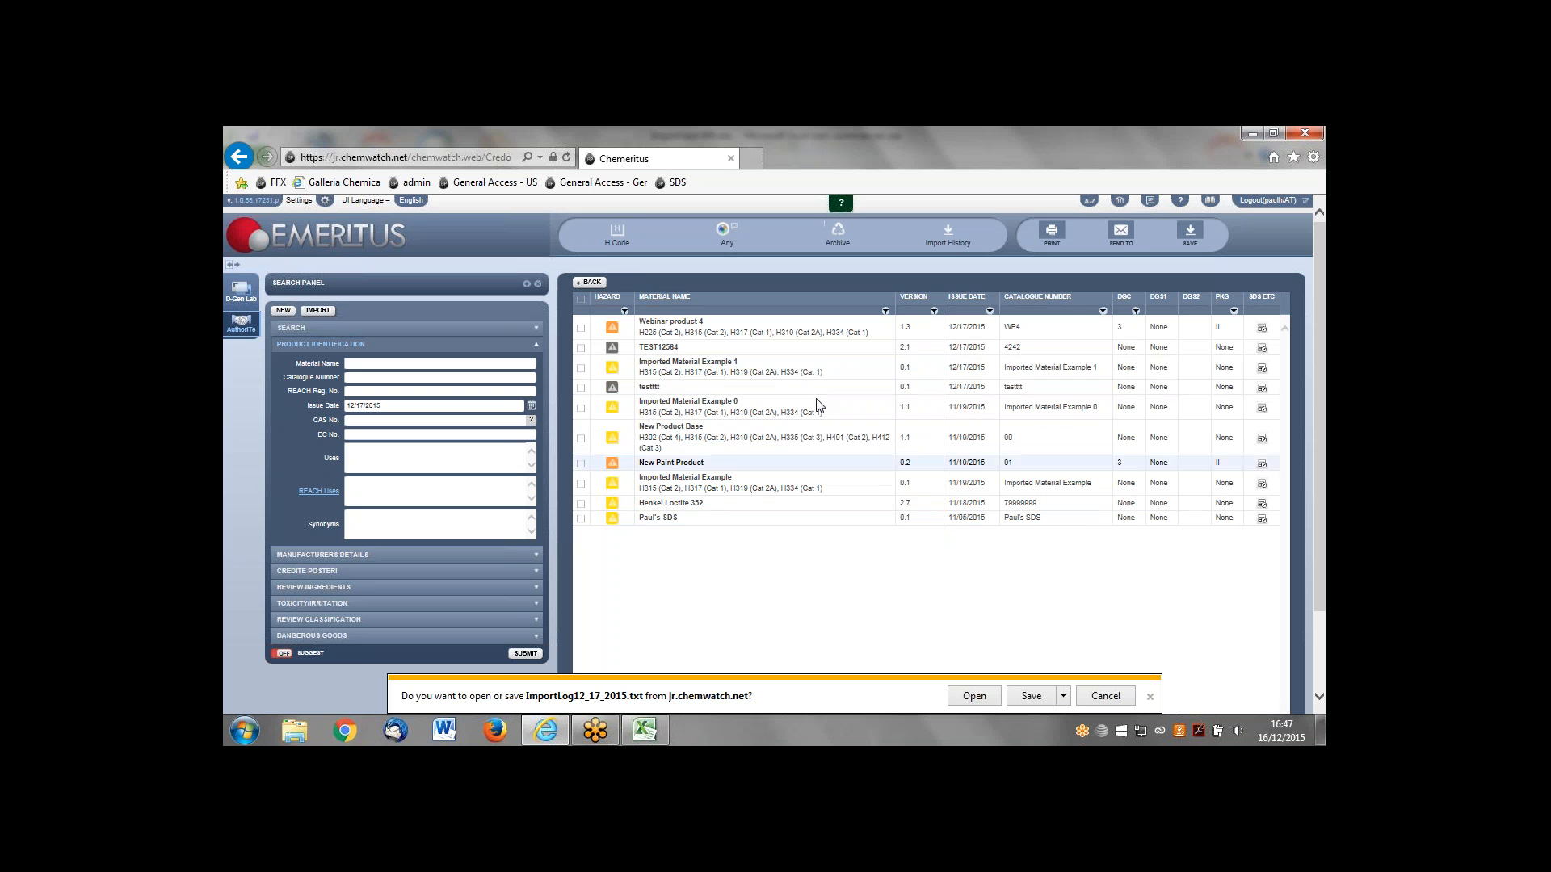
Step: Load the Imported Material Example 1 record and open its safety data sheet, checking the project code in the Excel import file
left_click(715, 367)
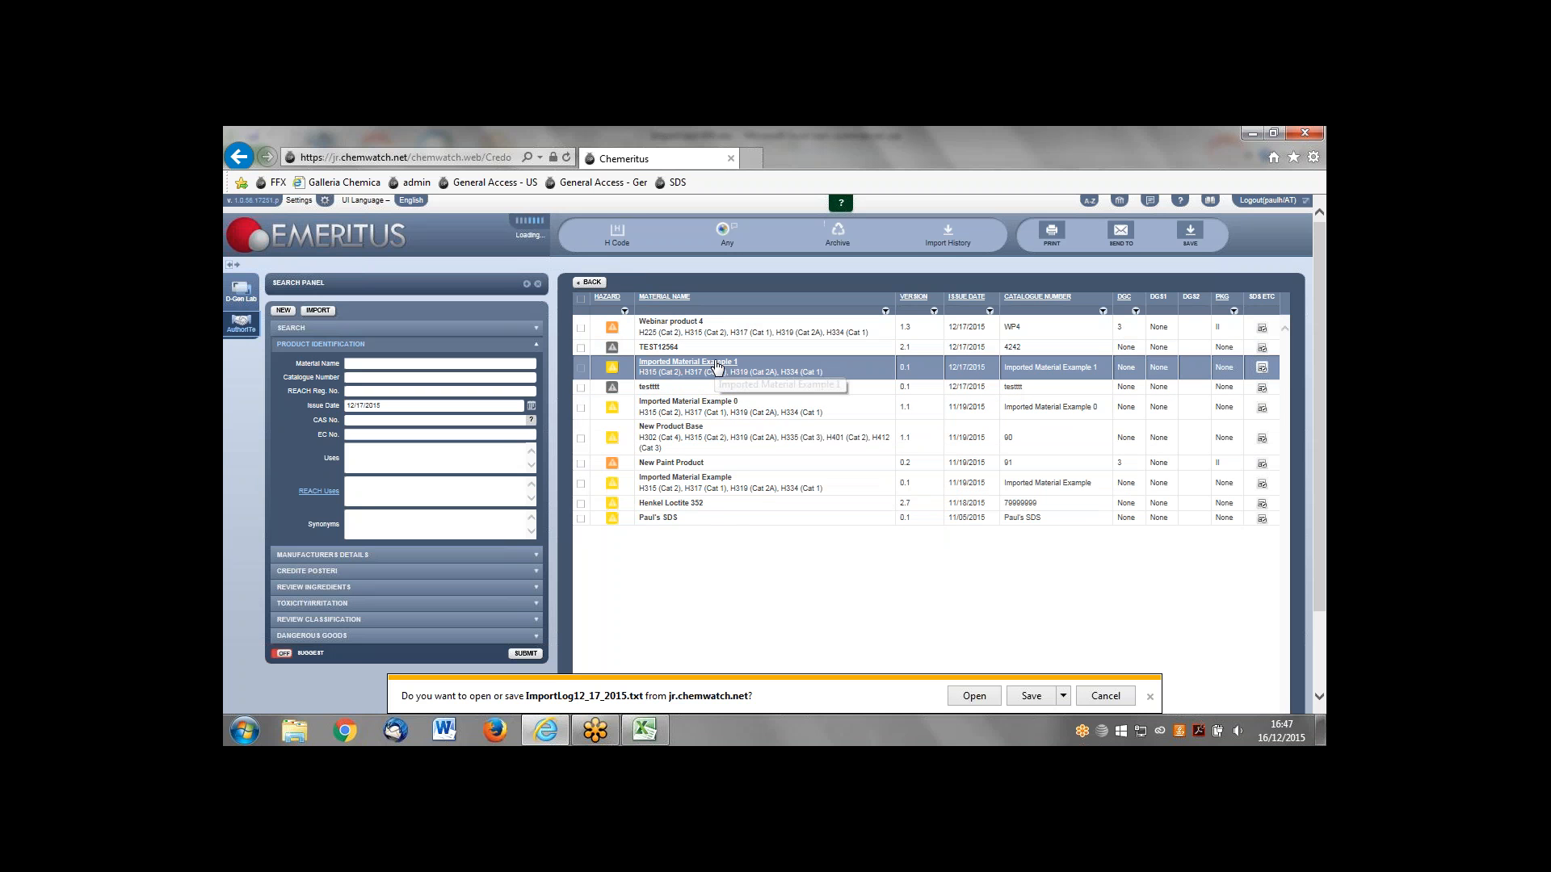
left_click(1262, 370)
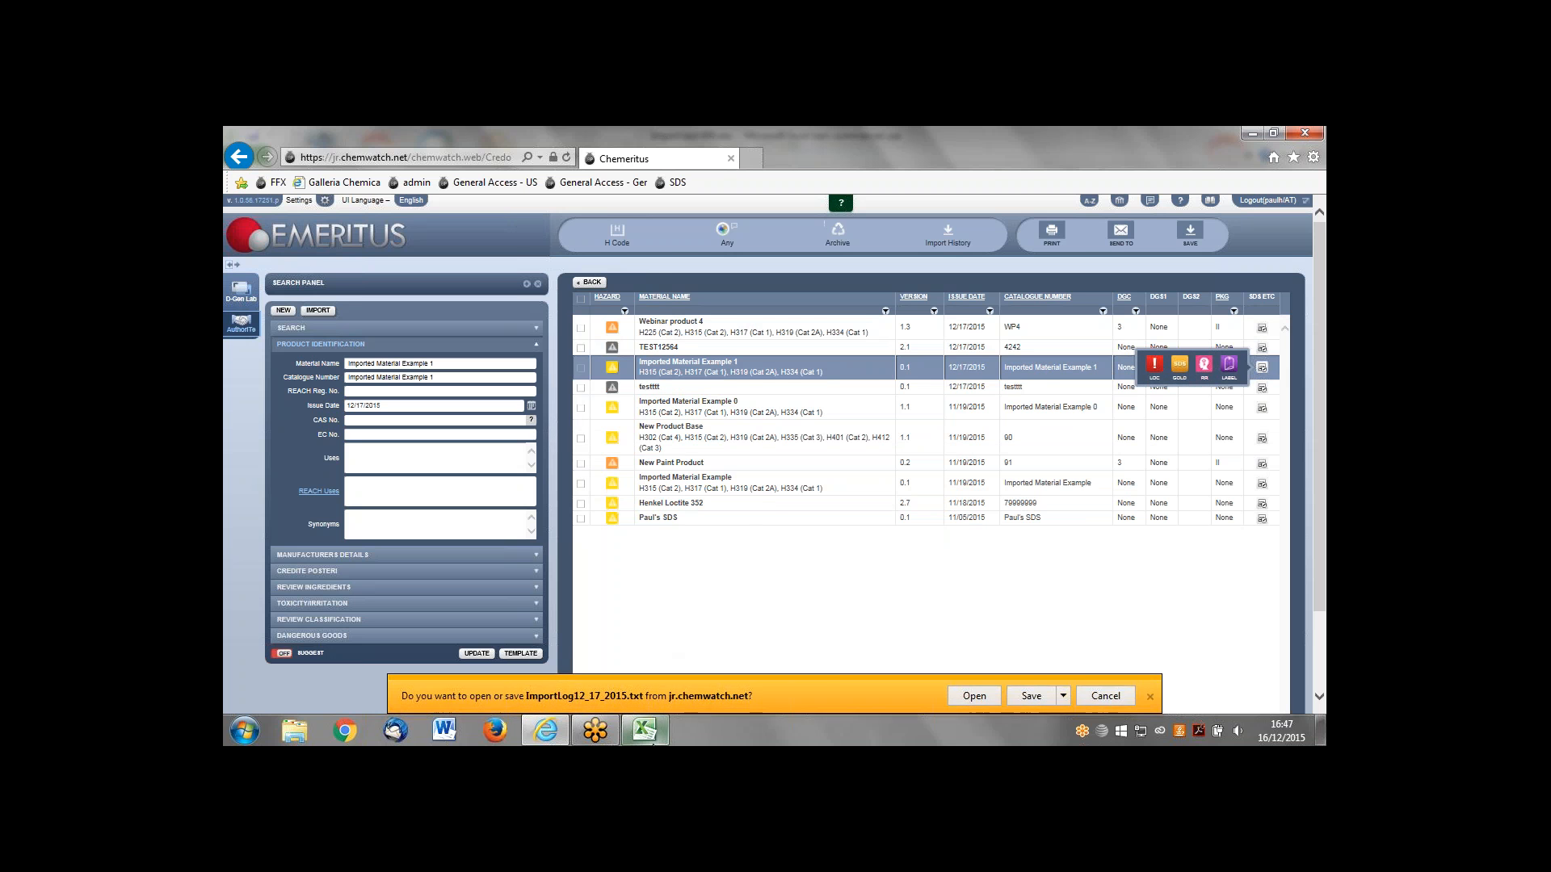
left_click(639, 731)
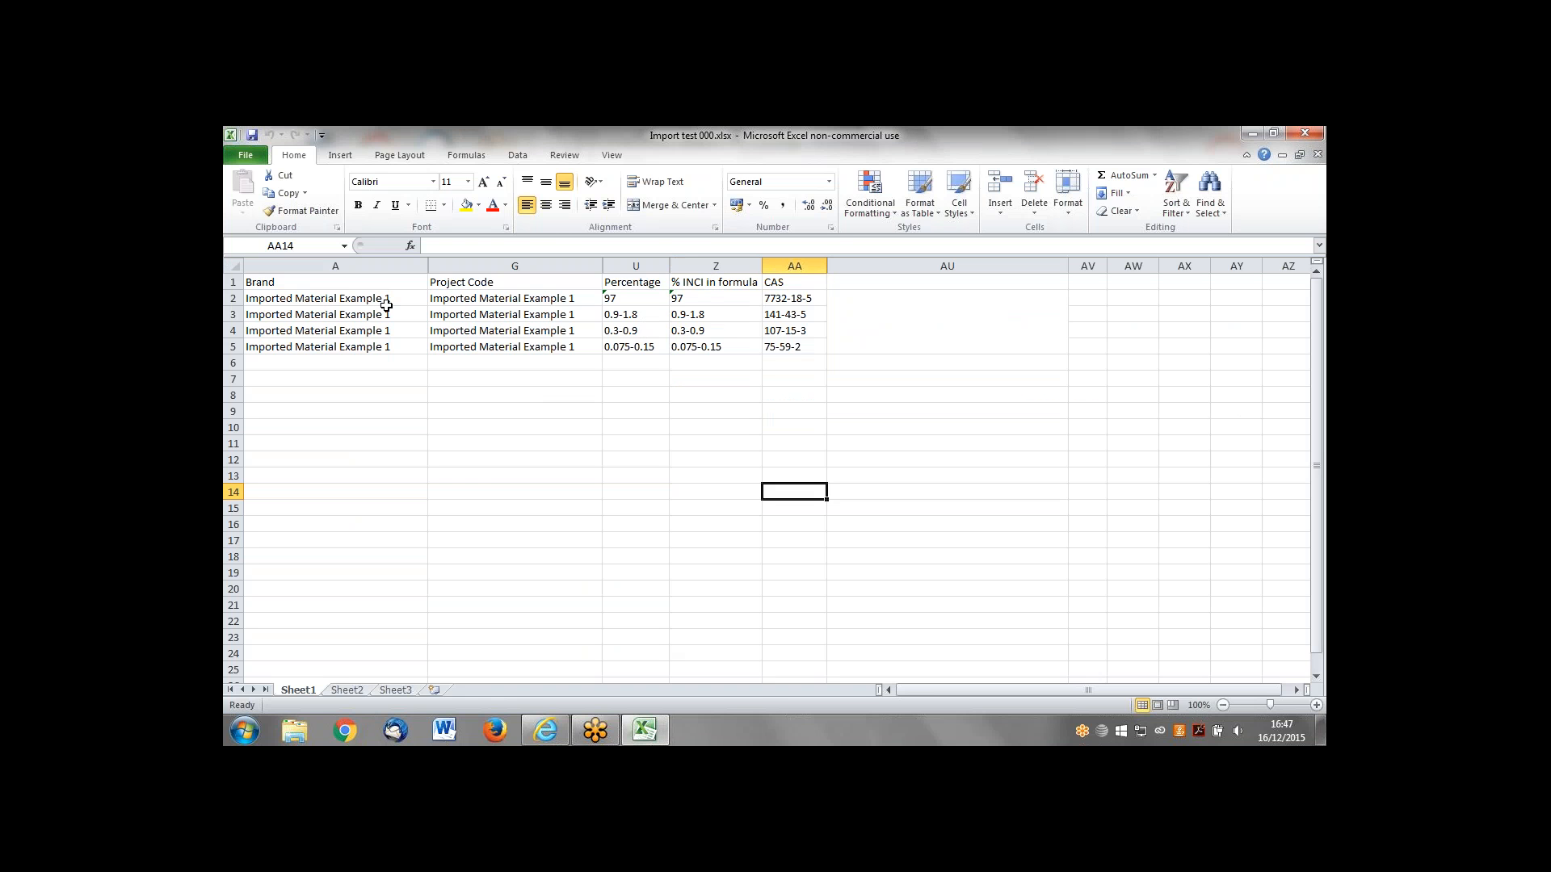
left_click(460, 300)
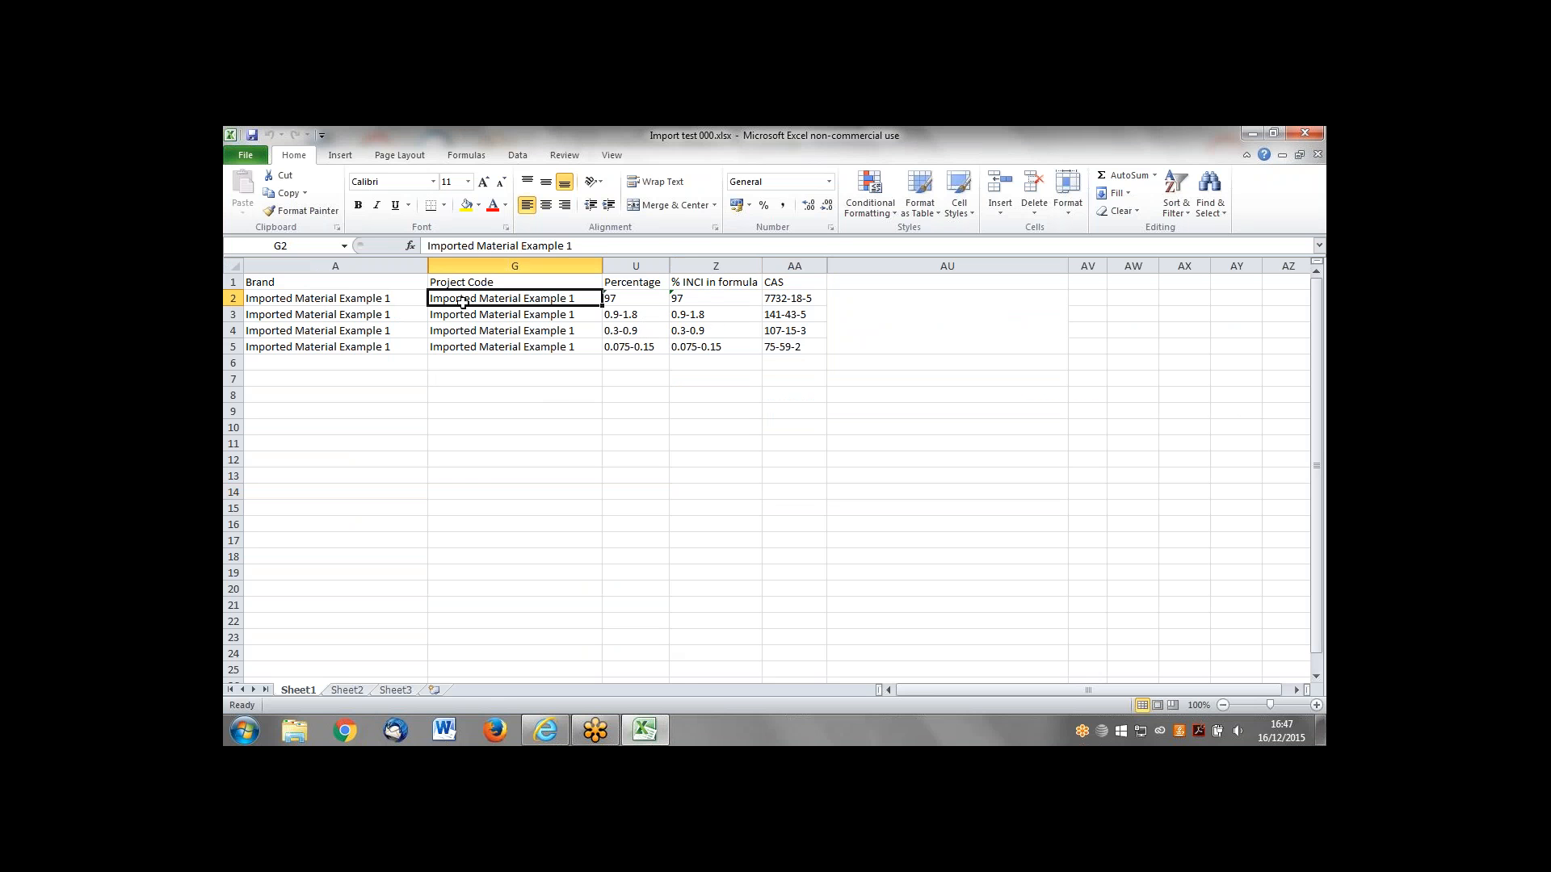
left_click(663, 737)
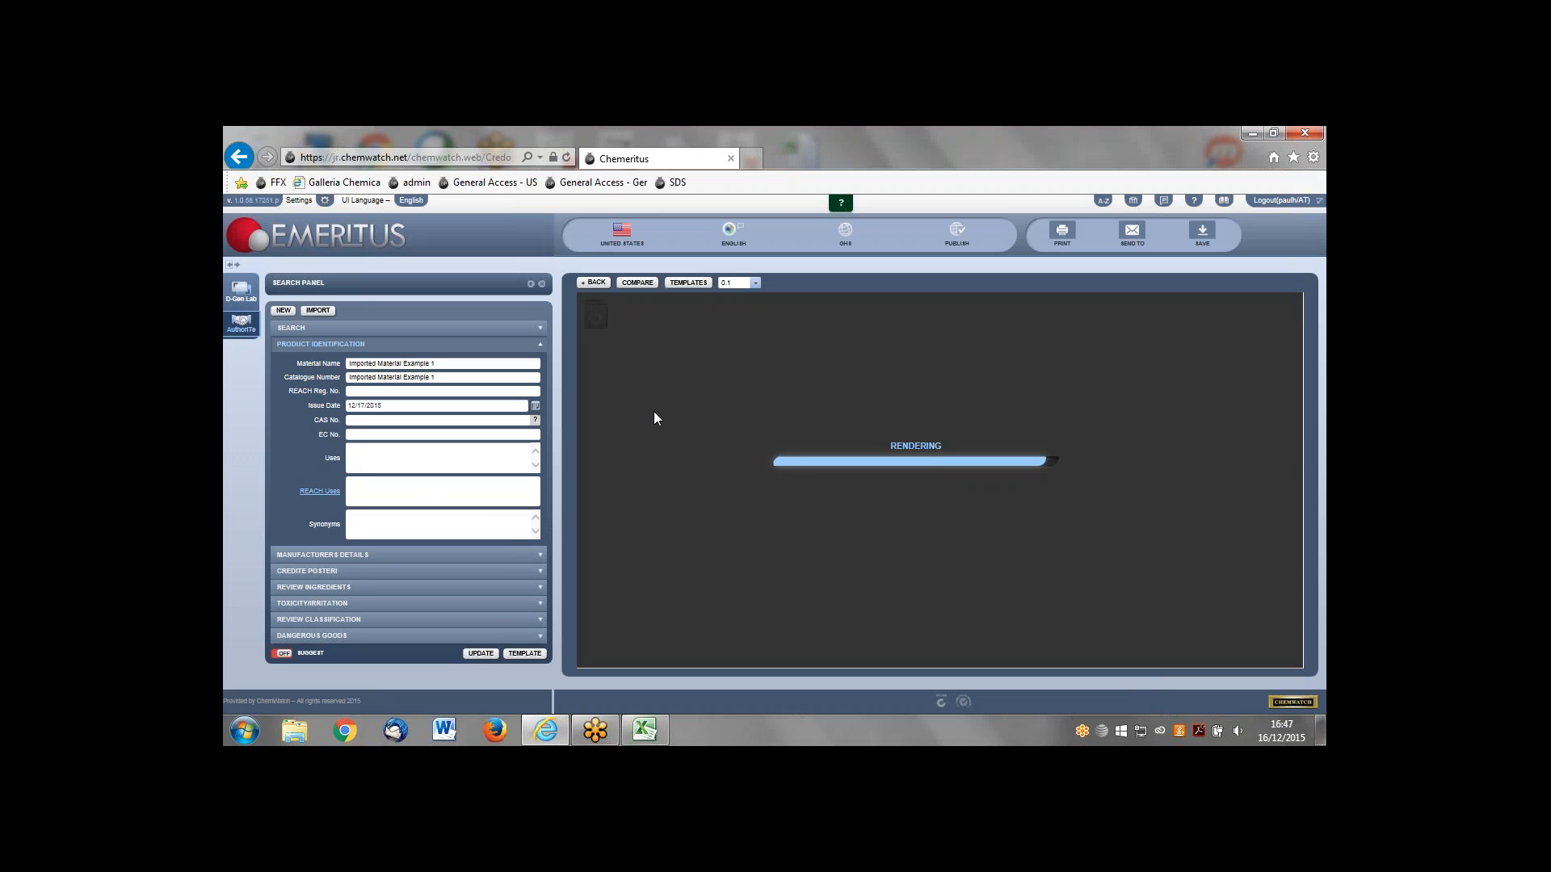
Step: Arrange the Excel workbook as a smaller window over the safety data sheet, wide enough to show the columns through CAS
left_click(645, 731)
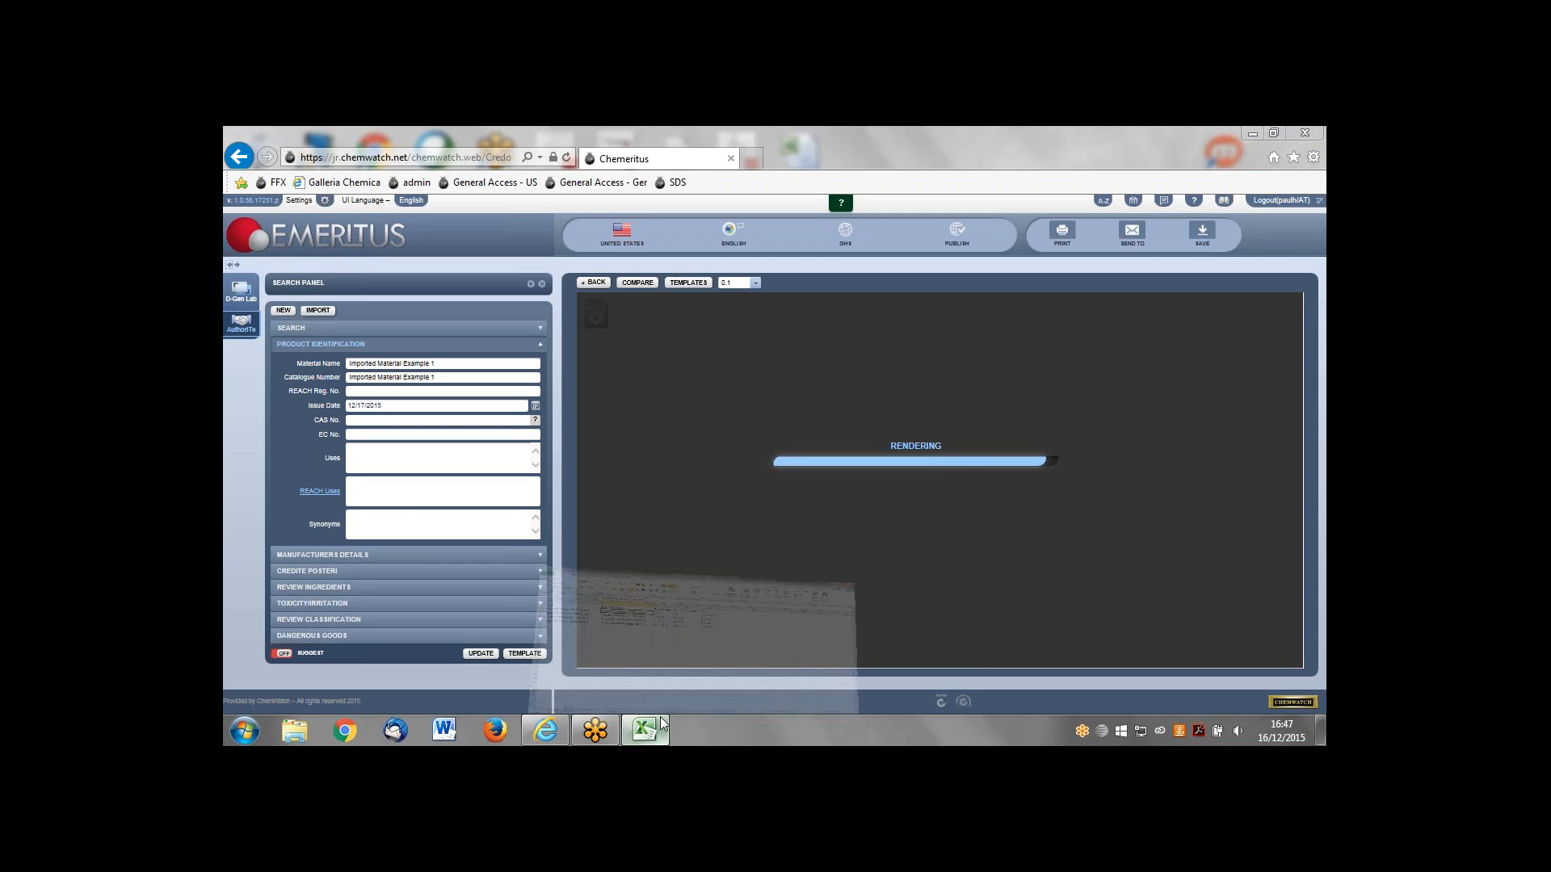
left_click_drag(493, 137, 495, 196)
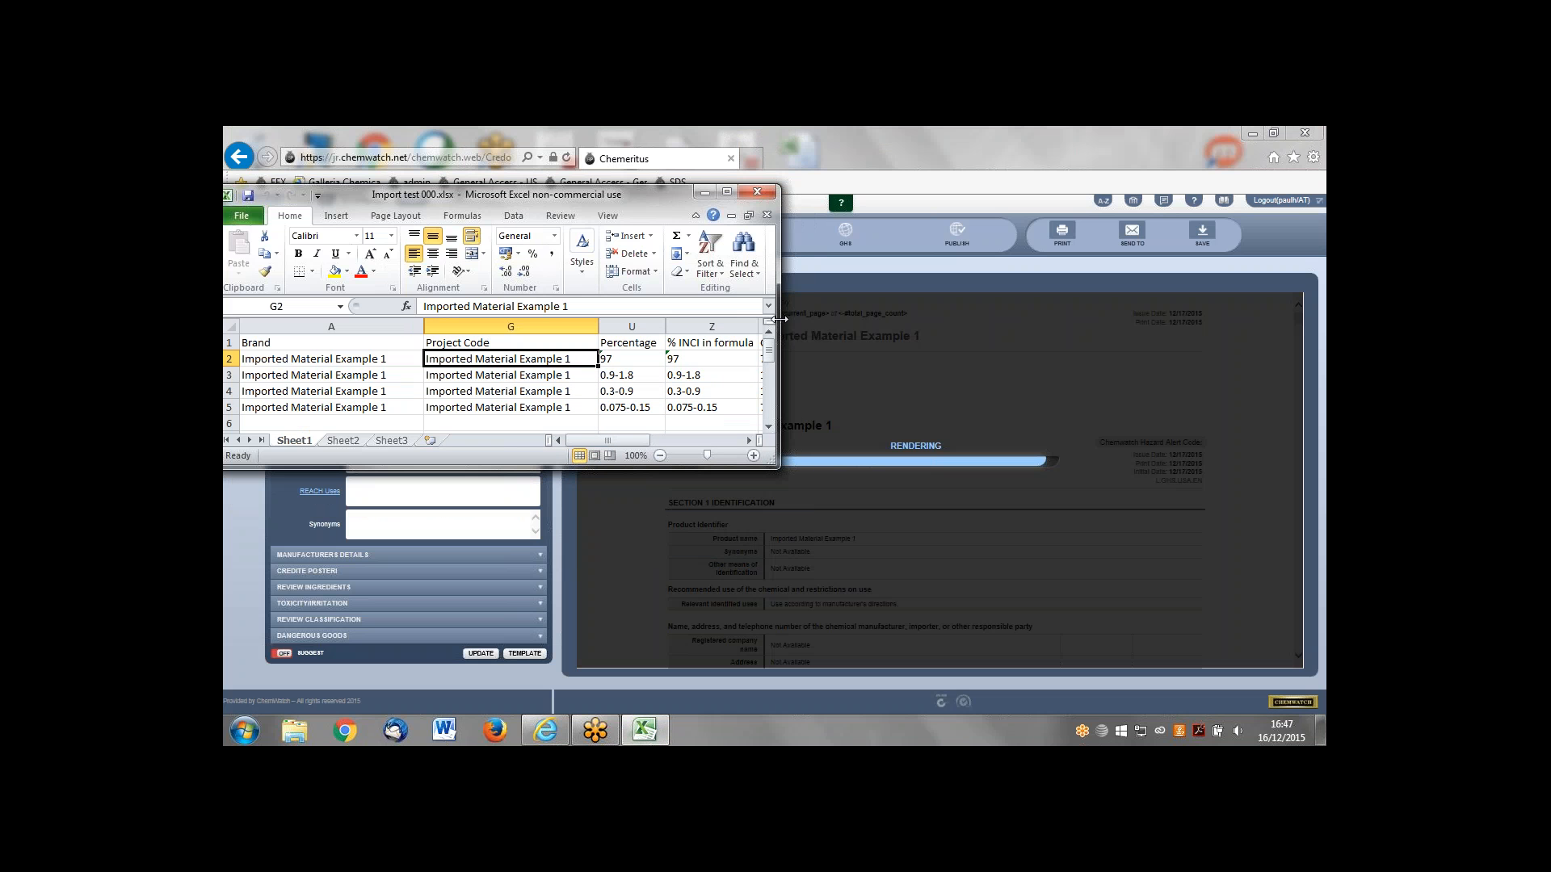
left_click_drag(778, 320, 858, 316)
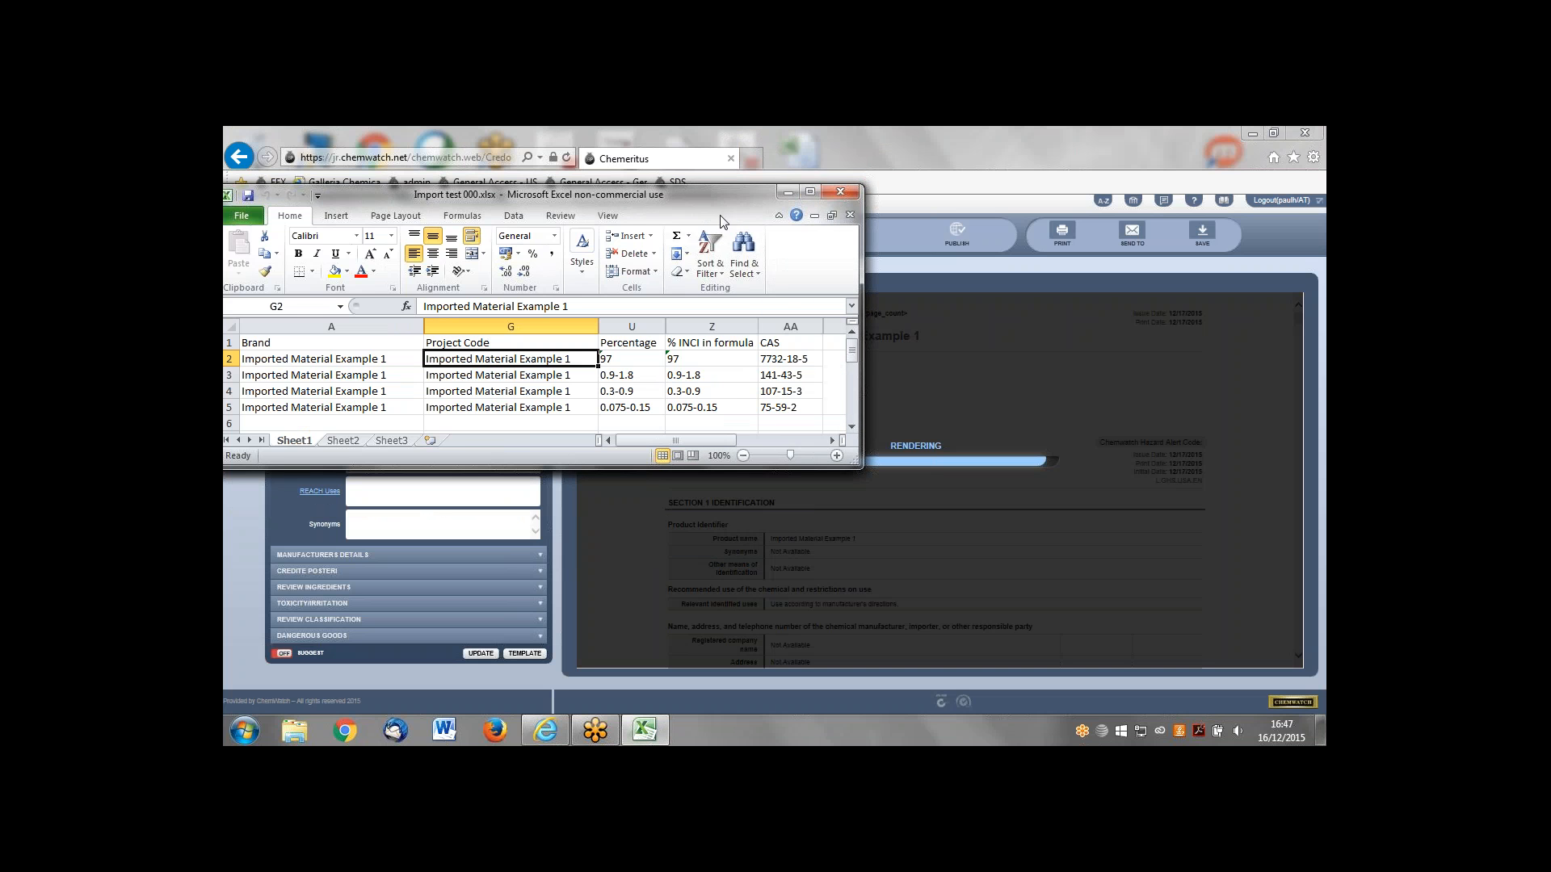
left_click_drag(648, 201, 657, 186)
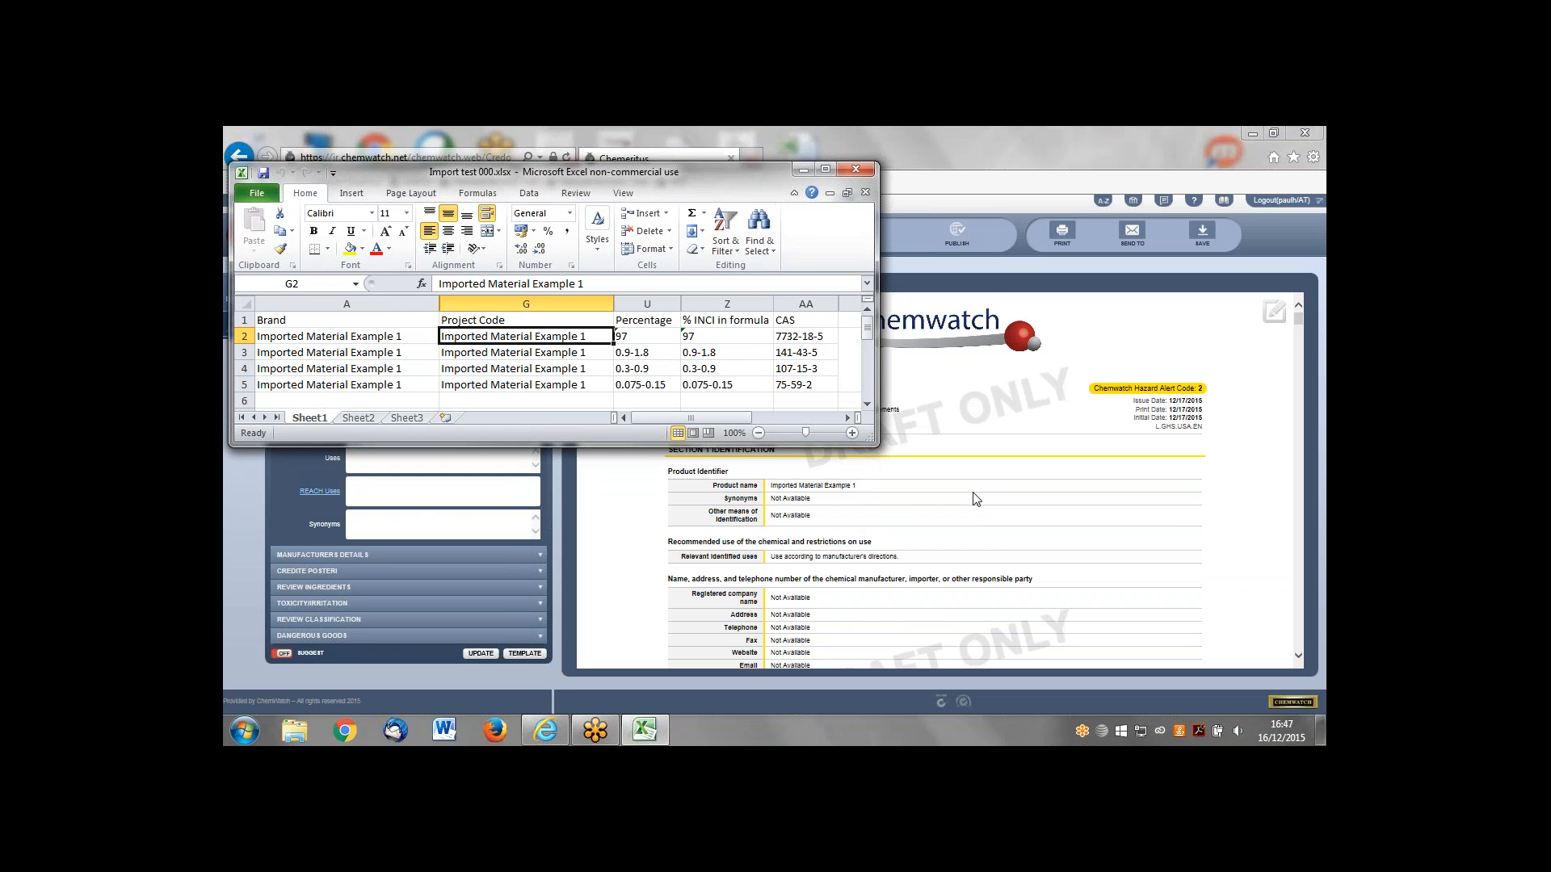
Step: Compare the Section 3 mixture table of the safety data sheet with the CAS numbers and percentages in the Excel import file
left_click(975, 496)
scroll(976, 496, "down", 10)
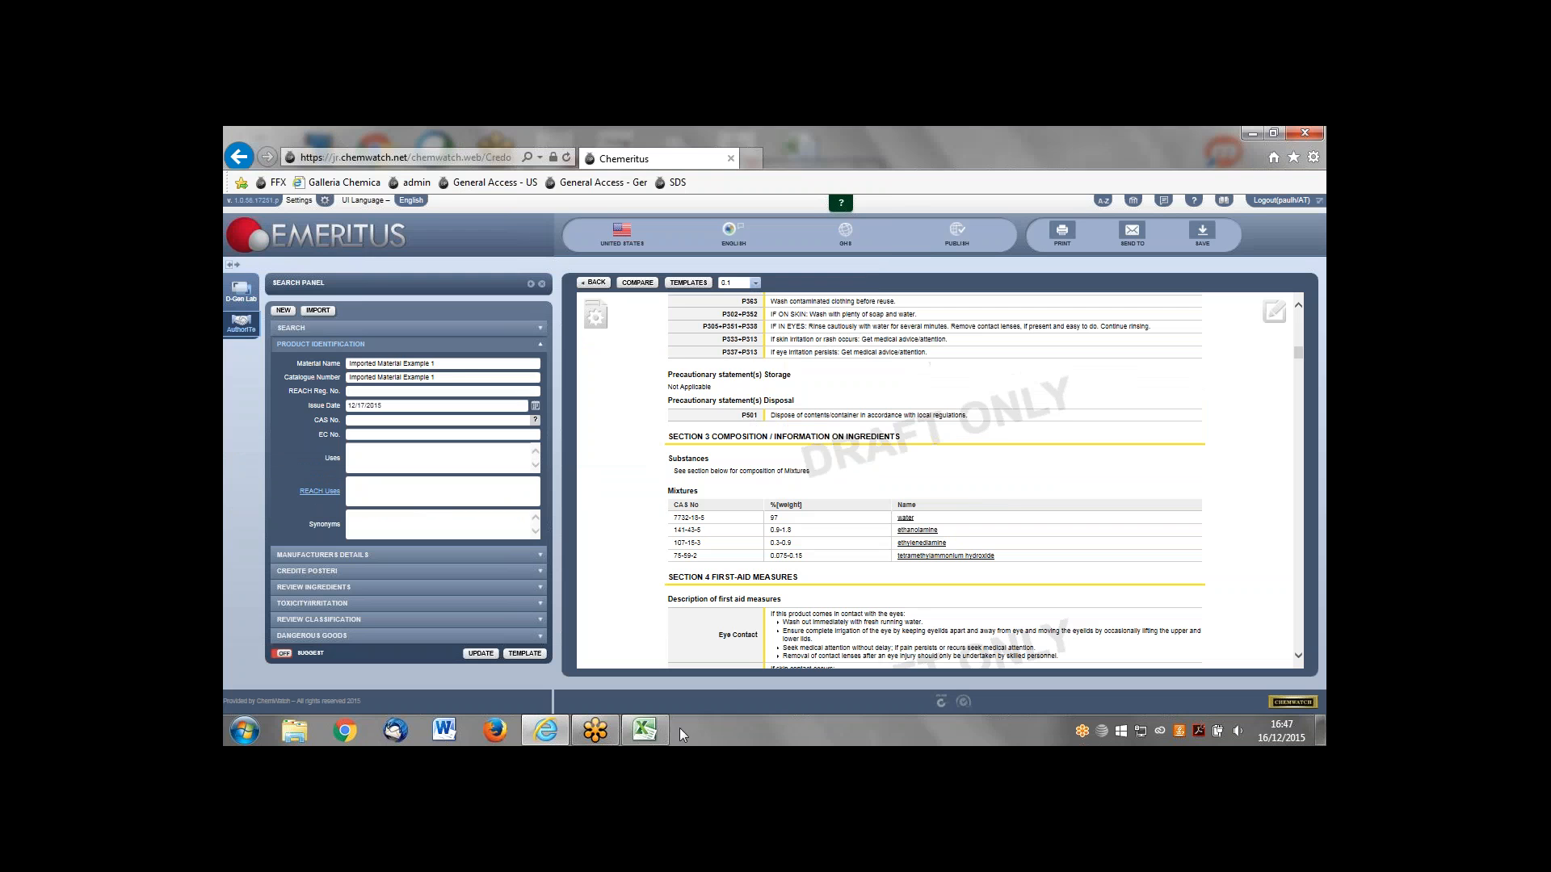
left_click(643, 730)
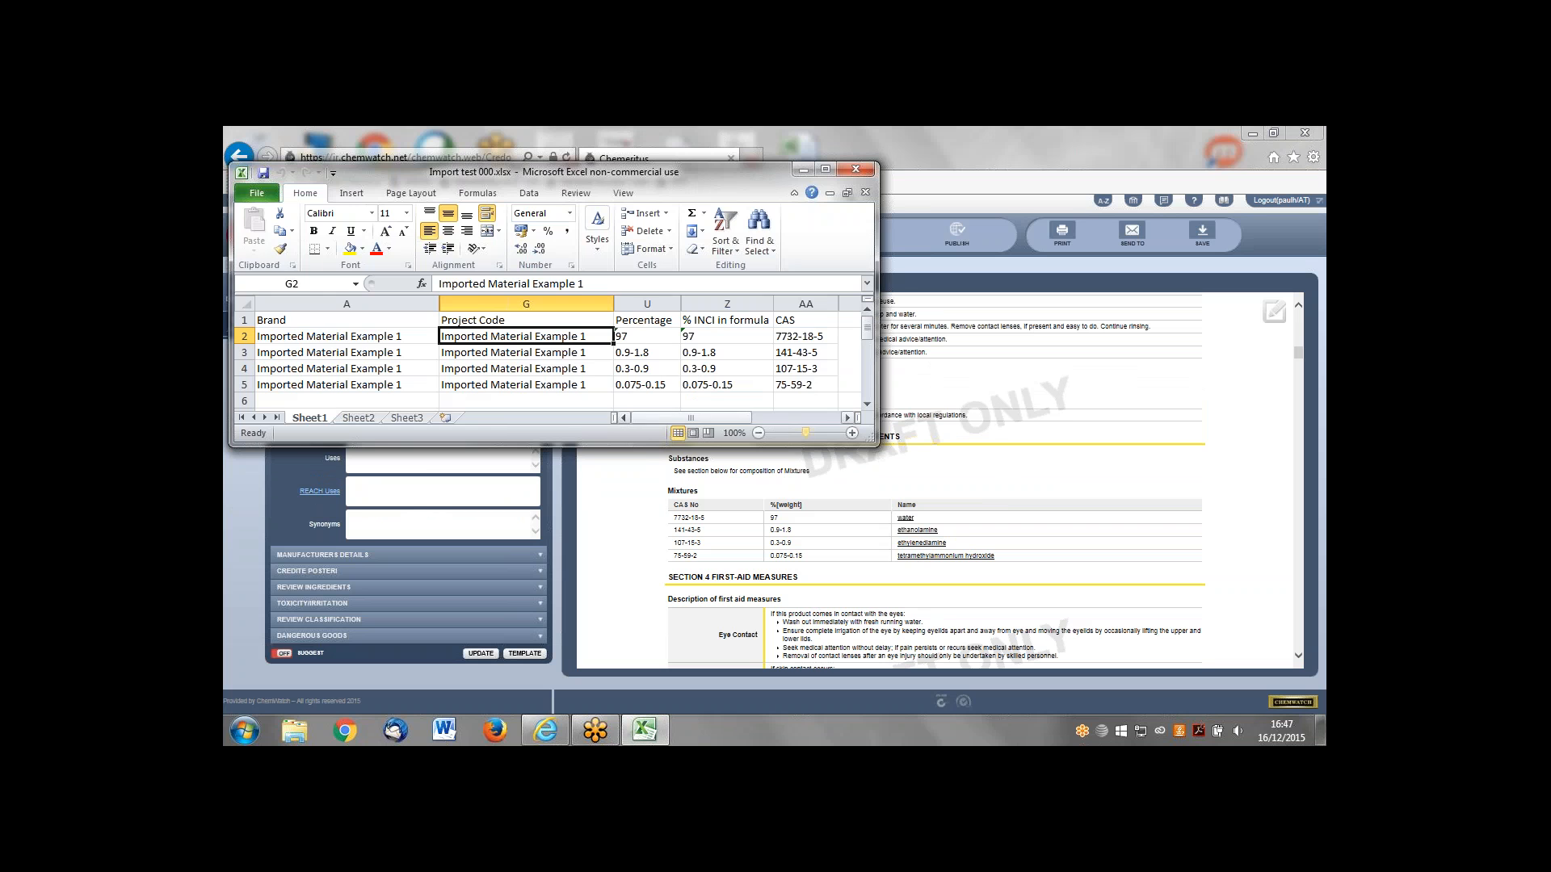
left_click(991, 456)
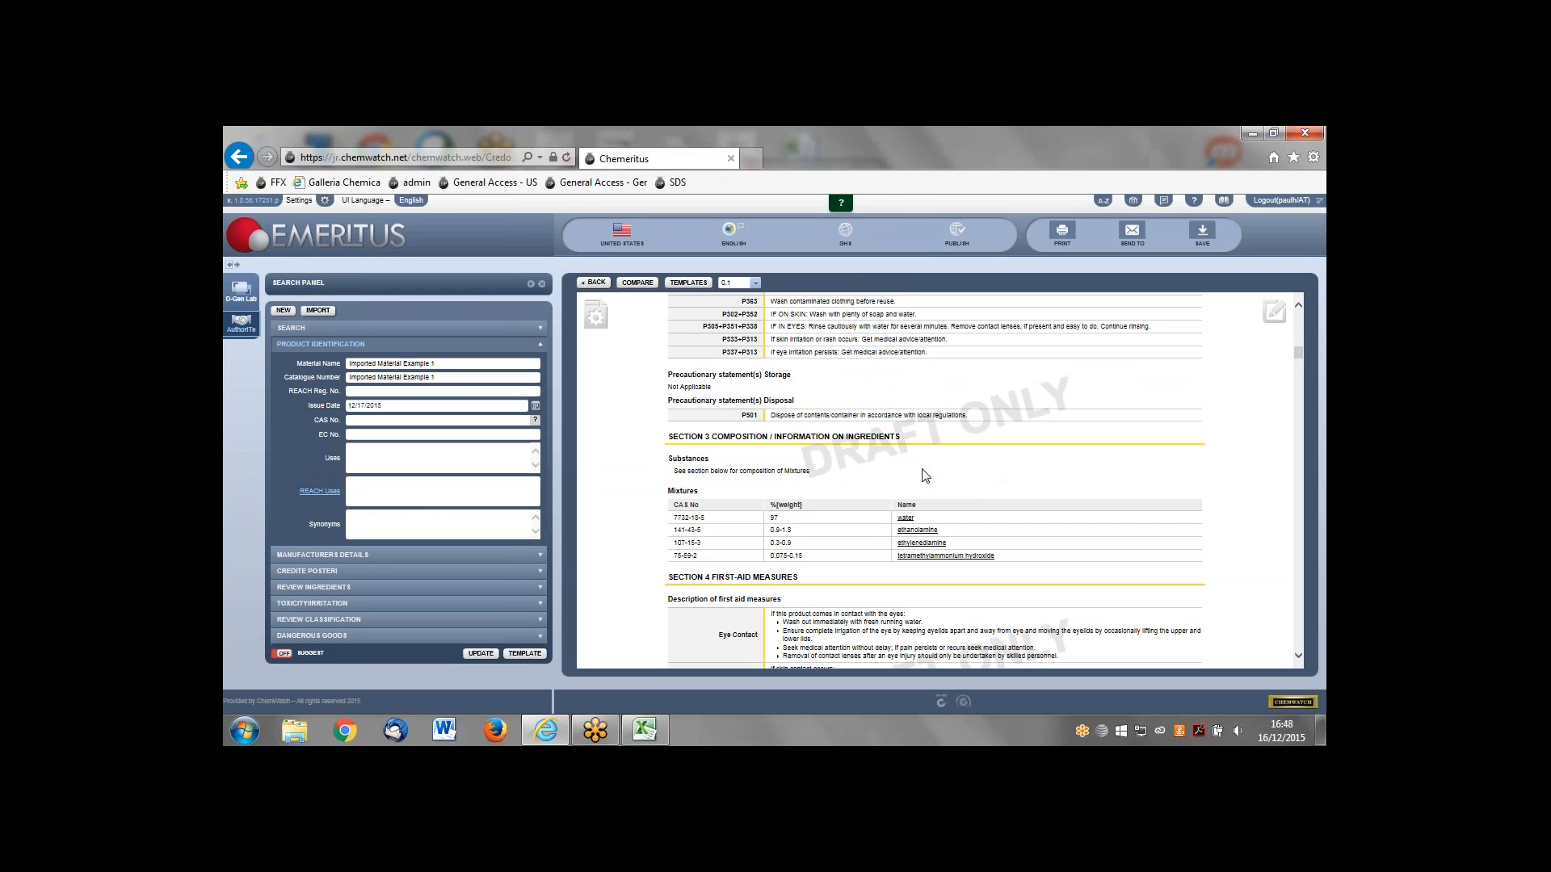
Step: Open the tetramethylammonium hydroxide ingredient's safety data sheet from Section 3, read through its sections and close it
left_click(934, 556)
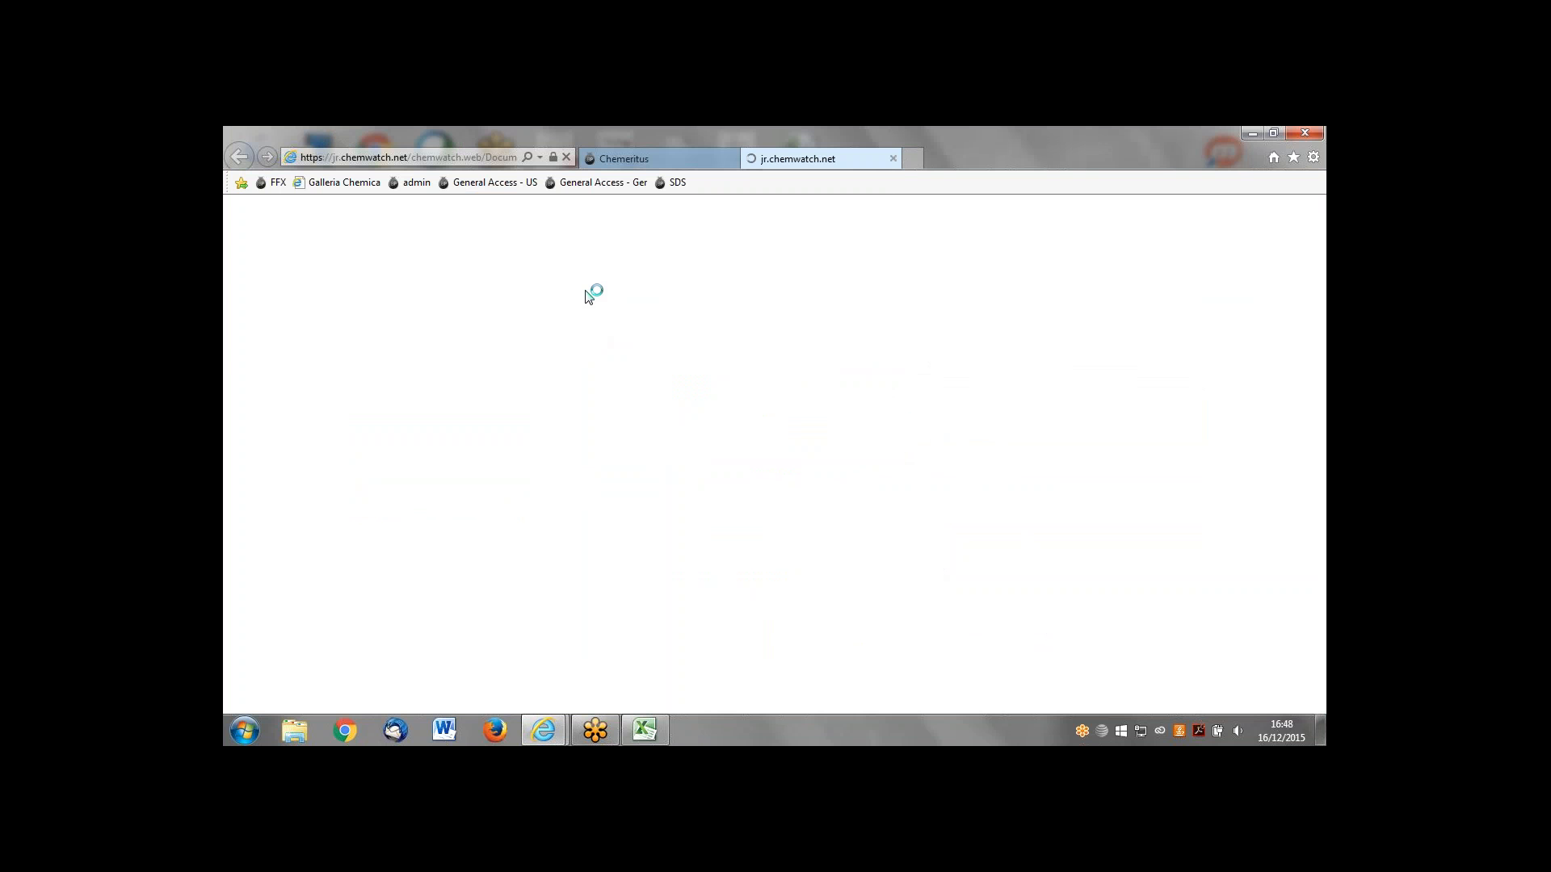
left_click(599, 158)
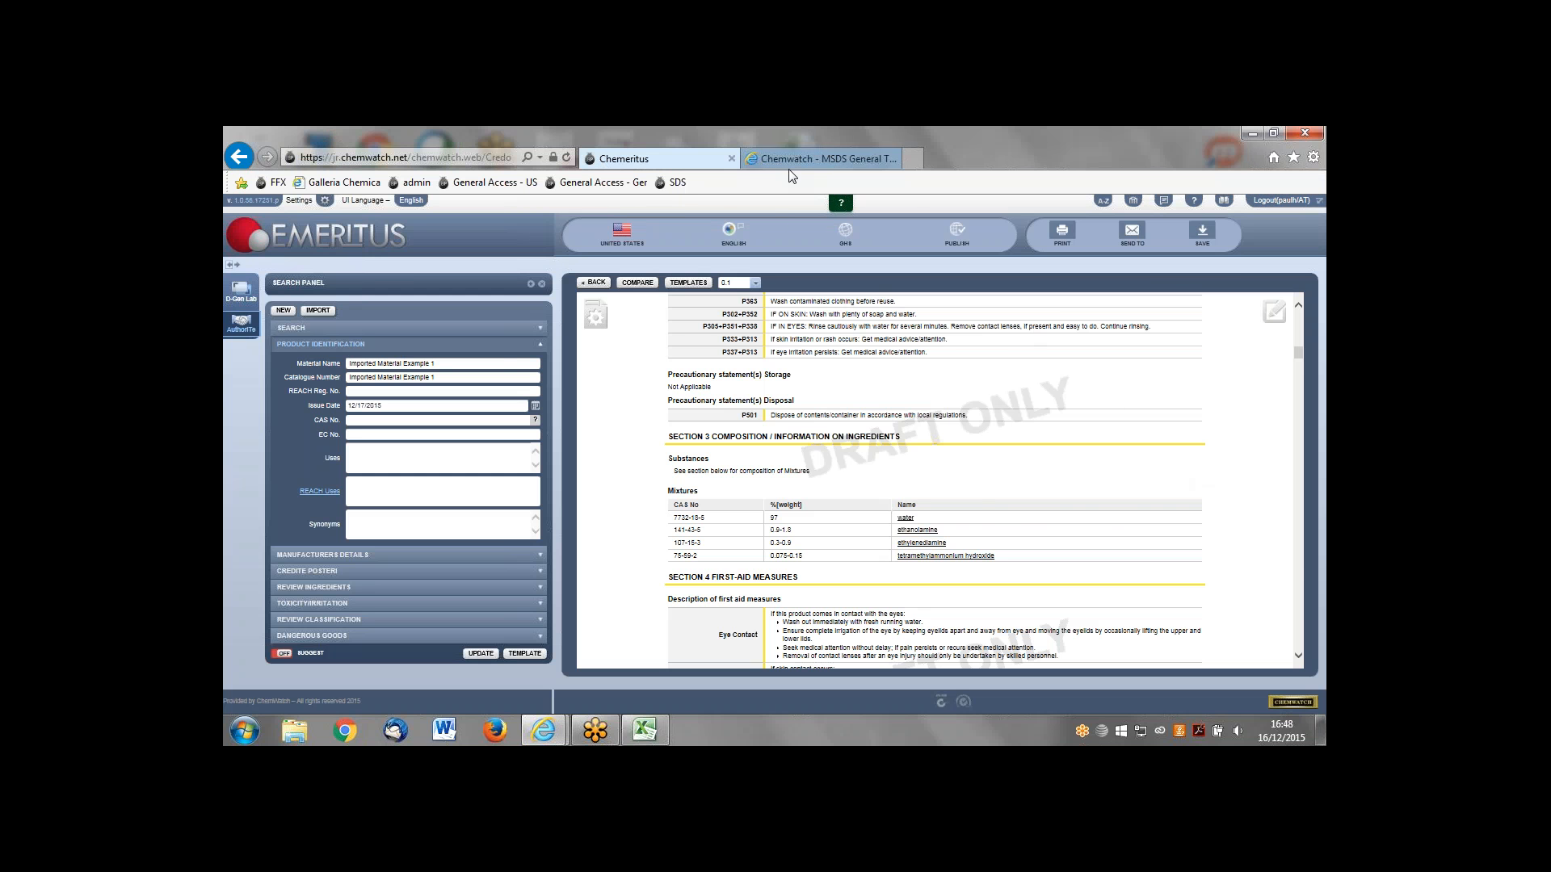
left_click(813, 158)
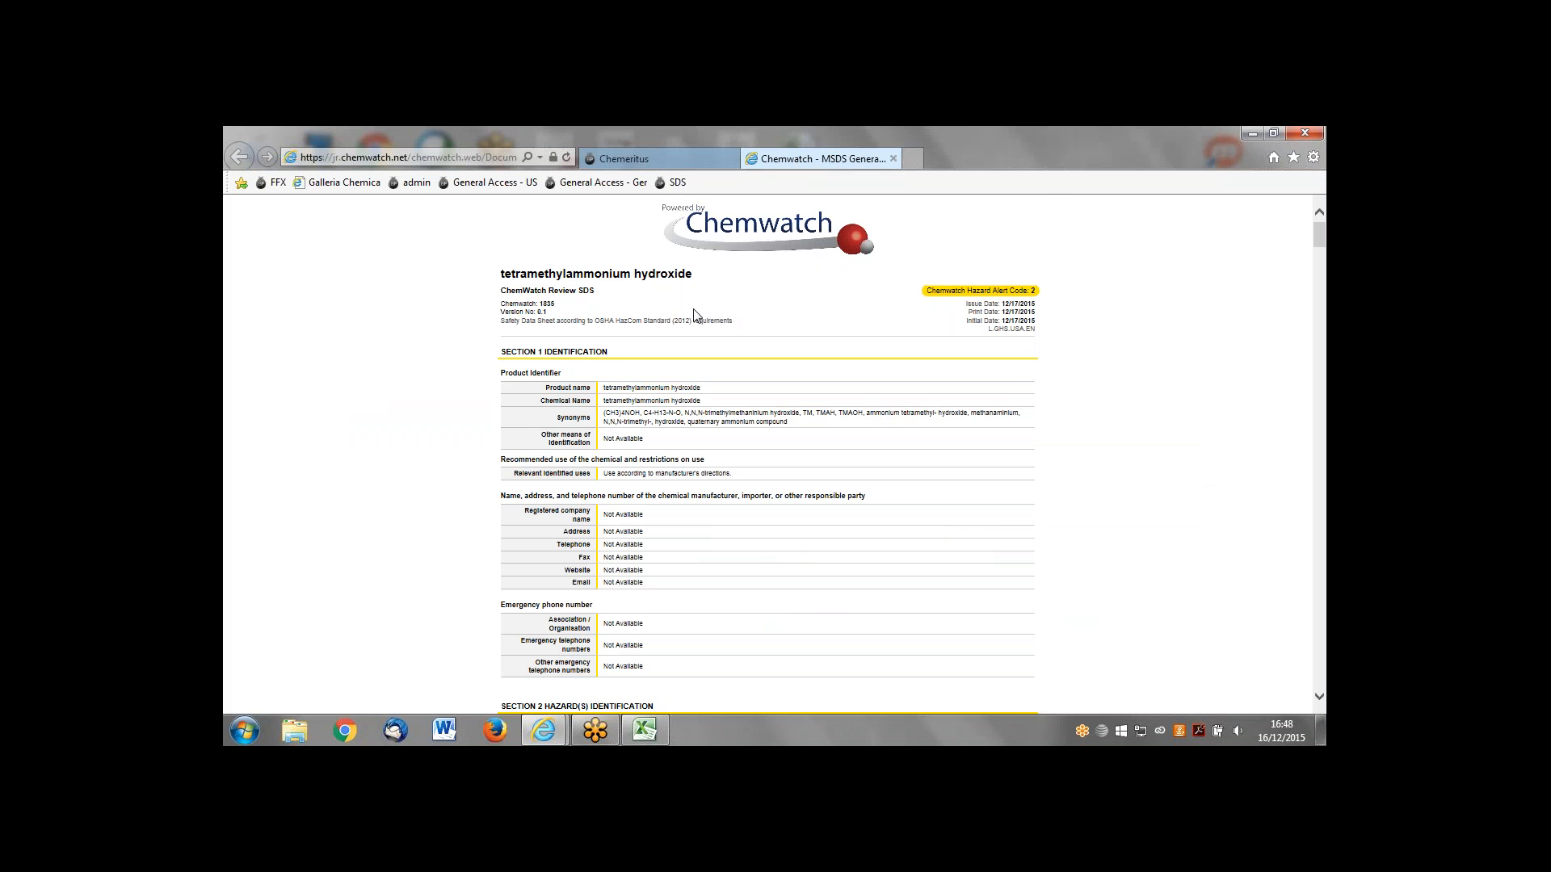
scroll(715, 339, "down", 4)
scroll(715, 356, "down", 5)
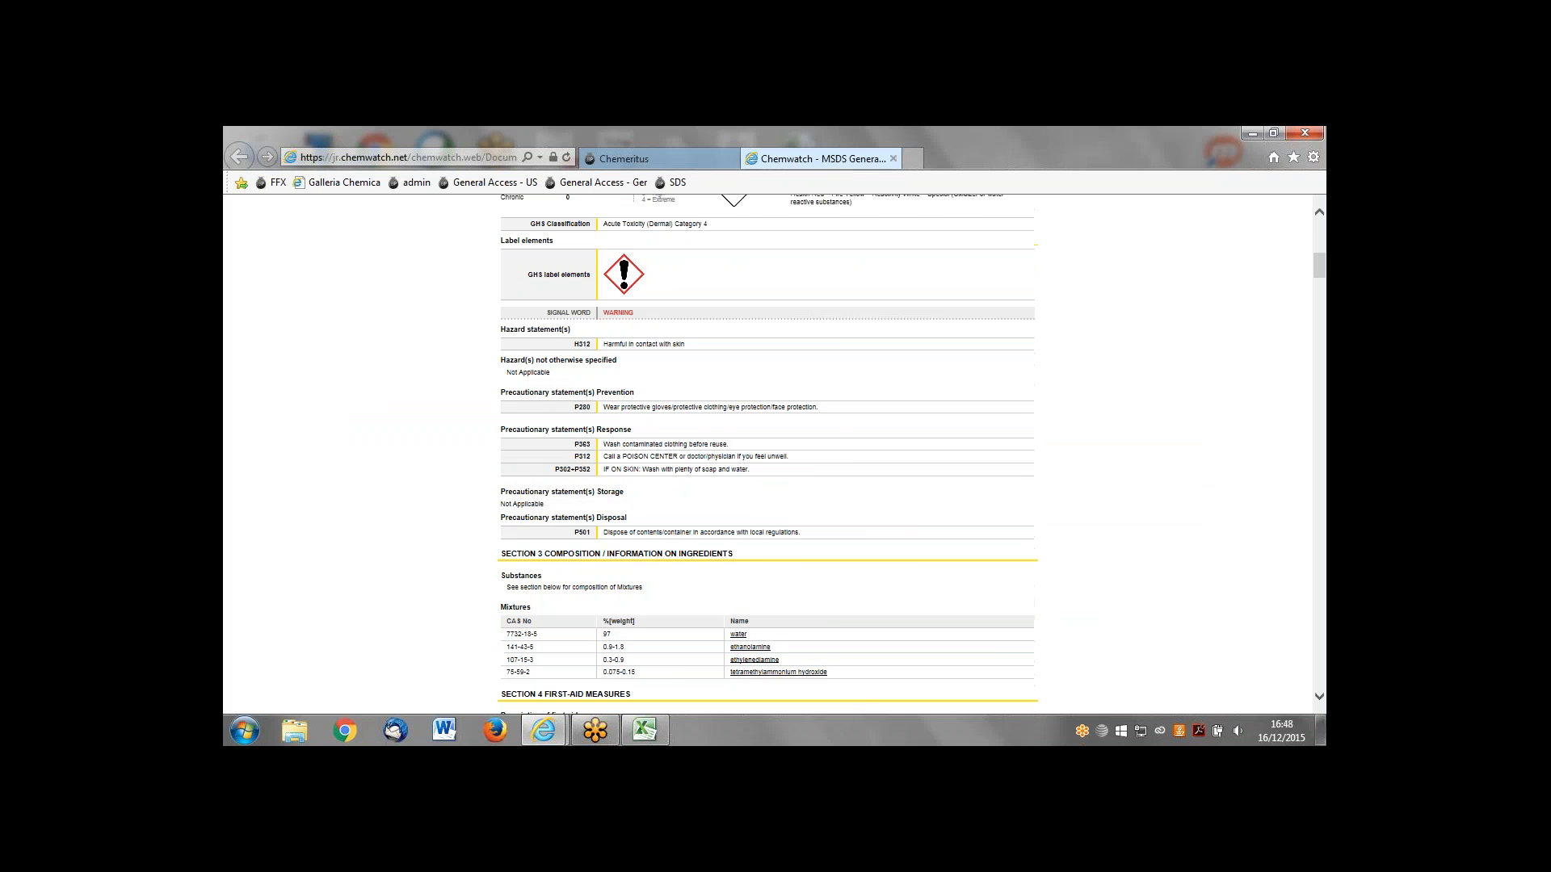
scroll(768, 453, "down", 5)
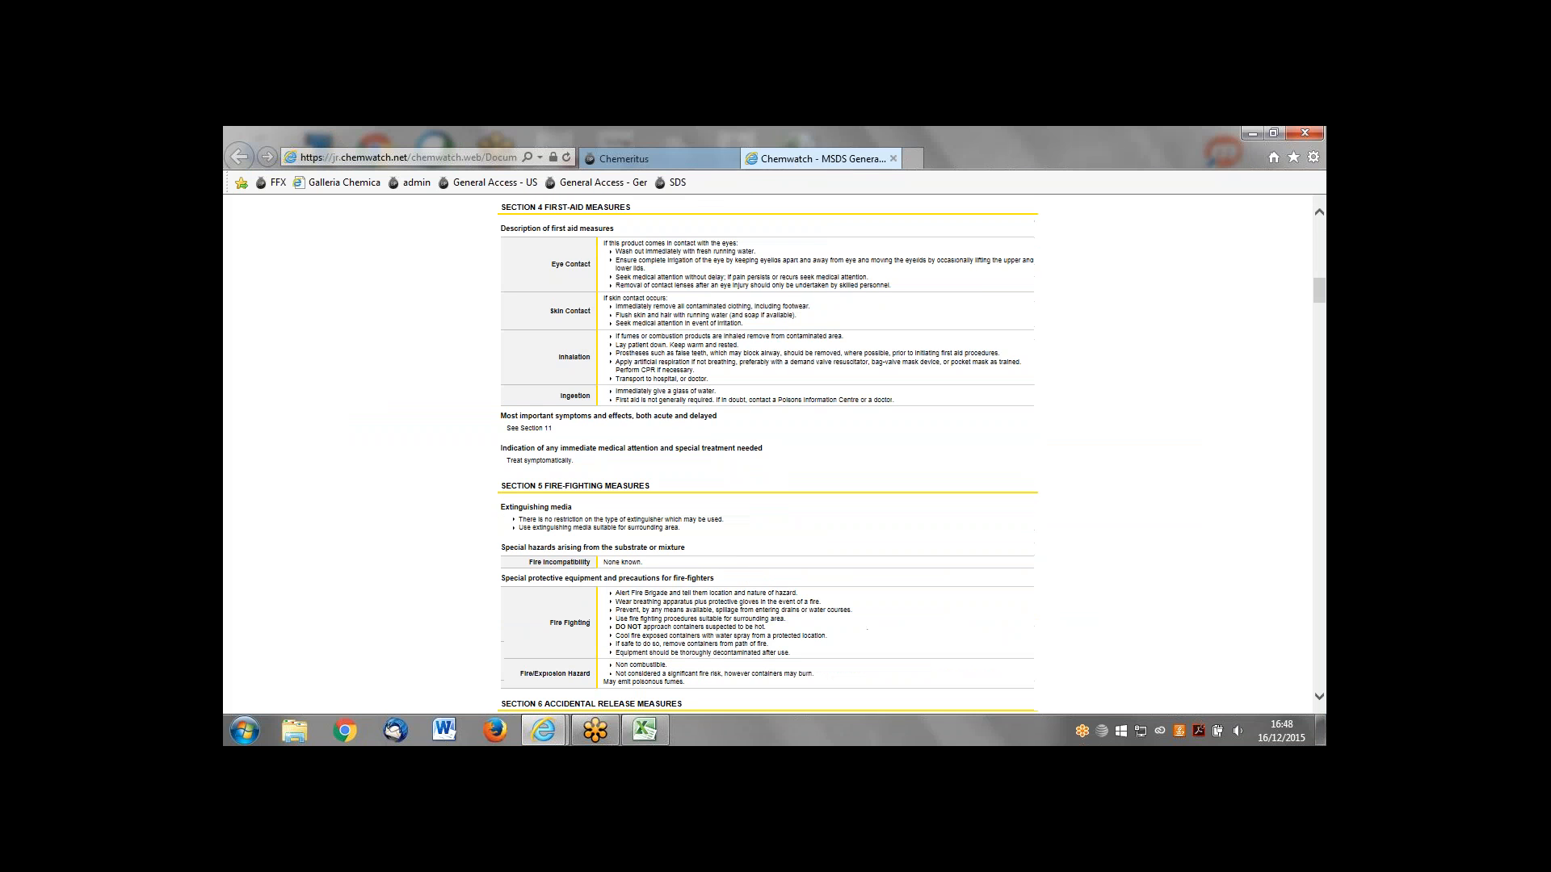
left_click(891, 158)
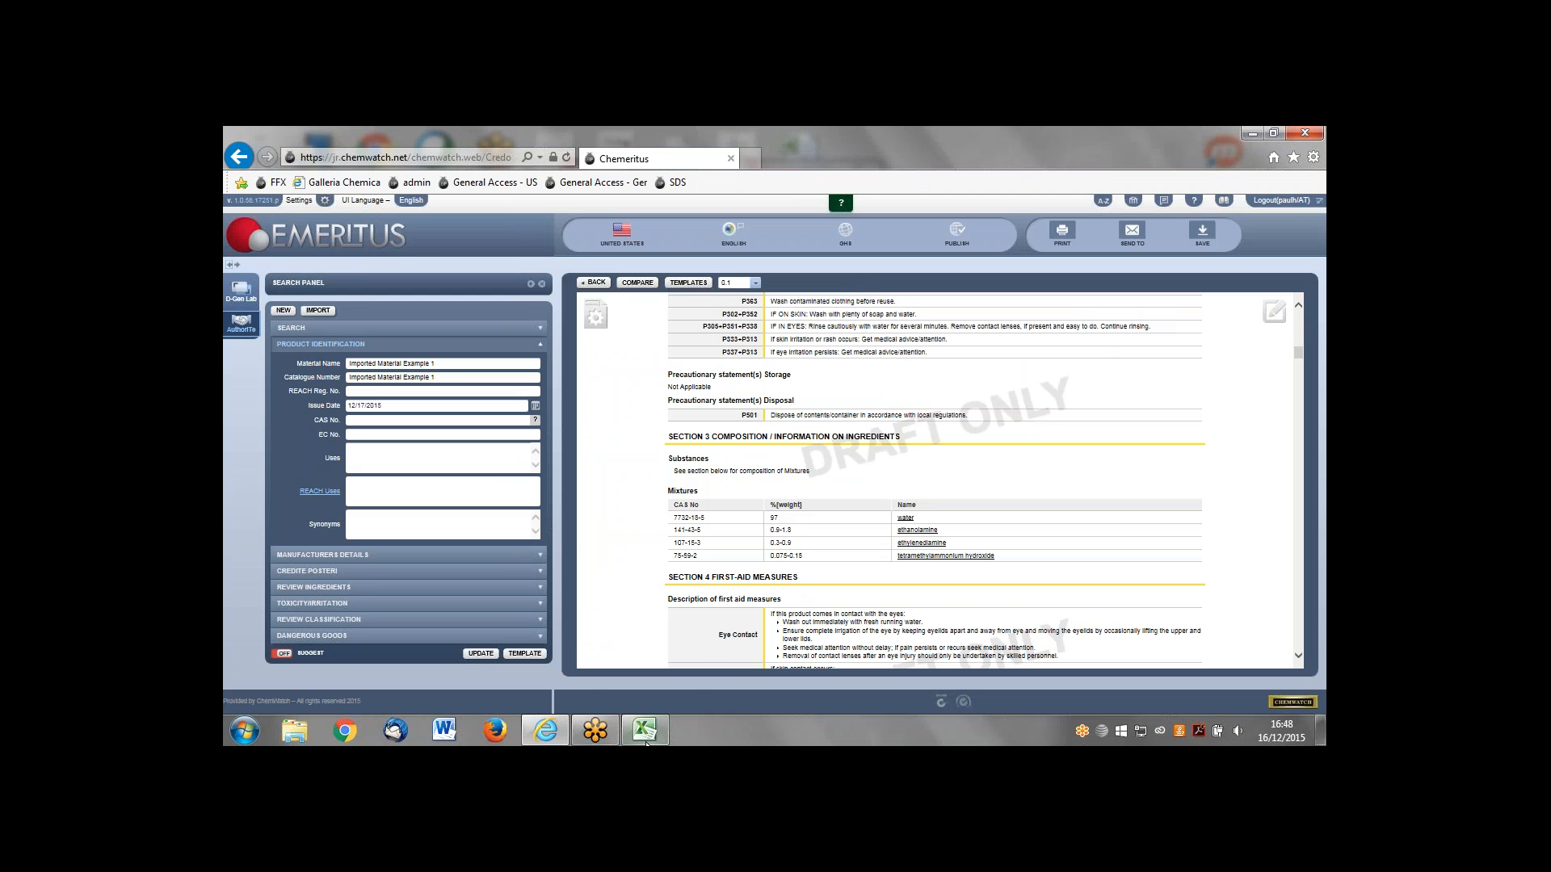
Step: Return from the safety data sheet to the material list in full-screen view and start a new material record
mouse_move(600, 741)
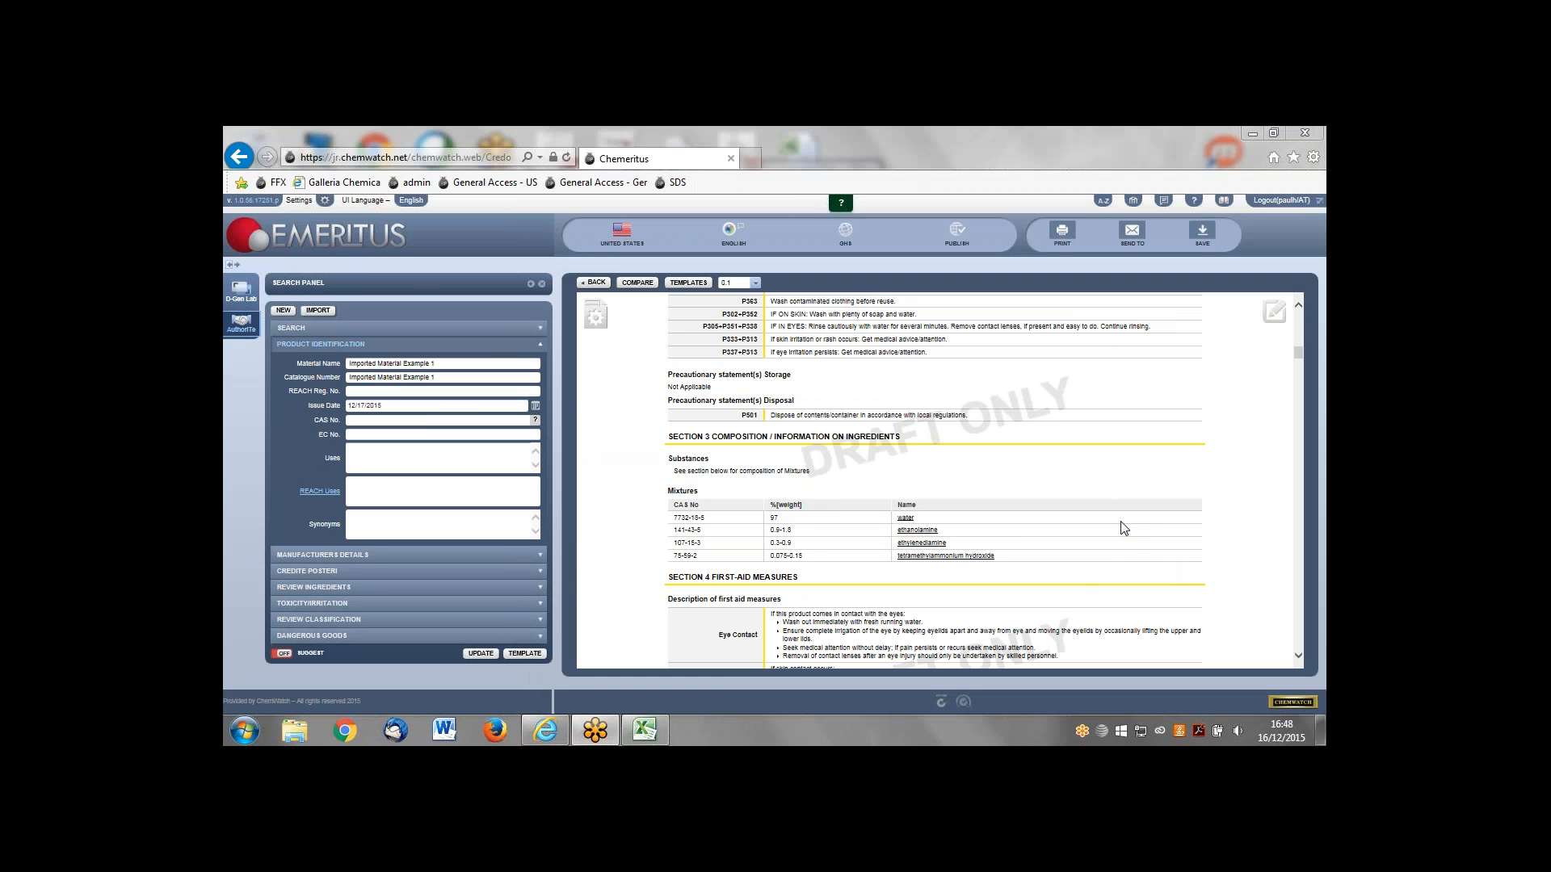
left_click(634, 462)
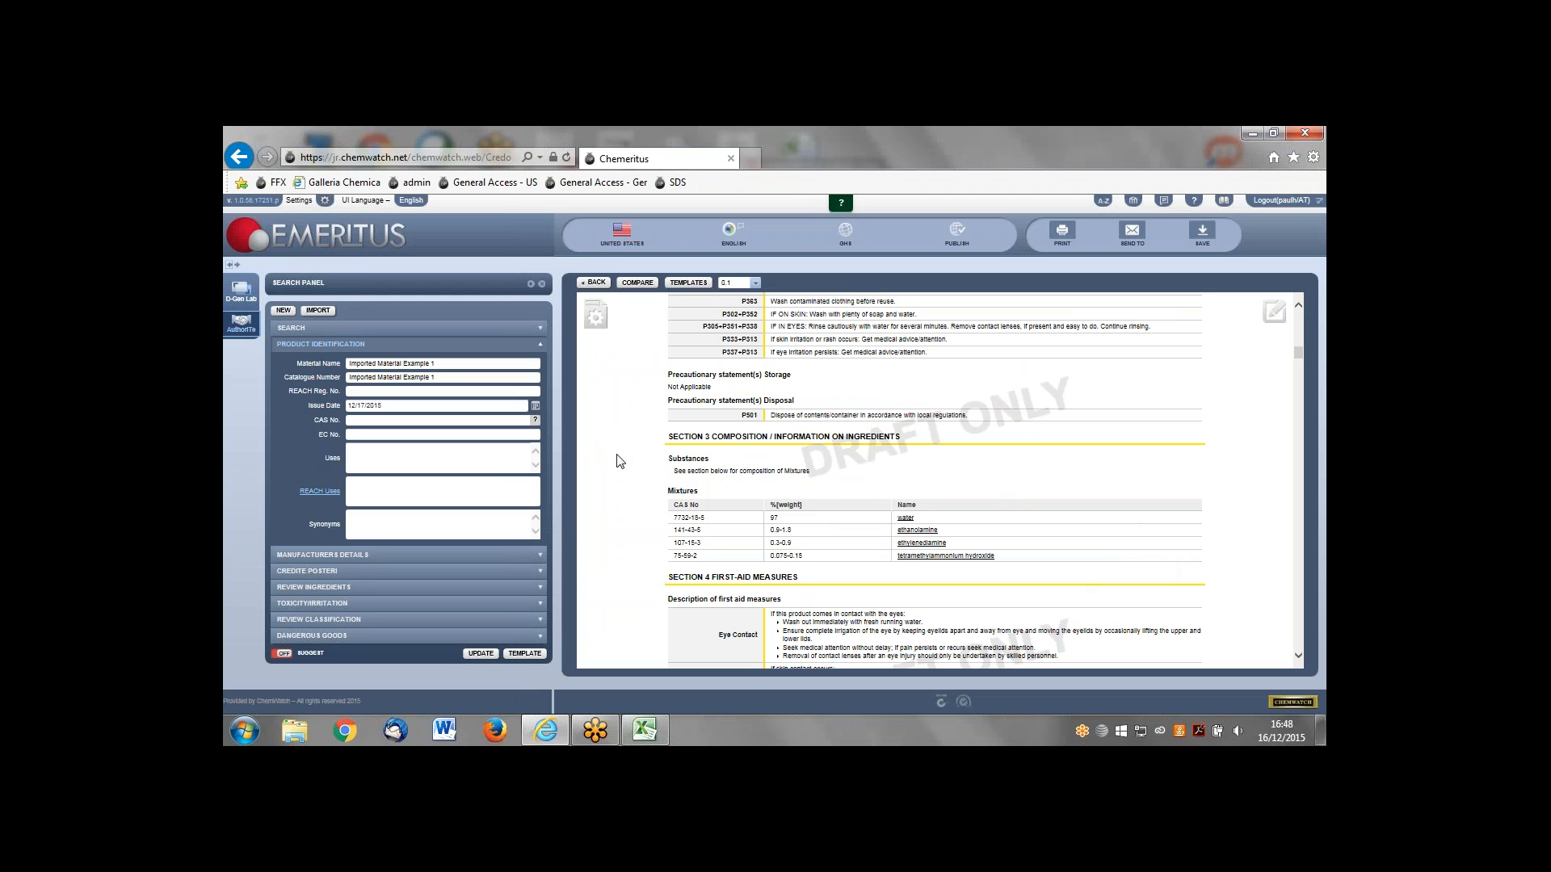
key("F11")
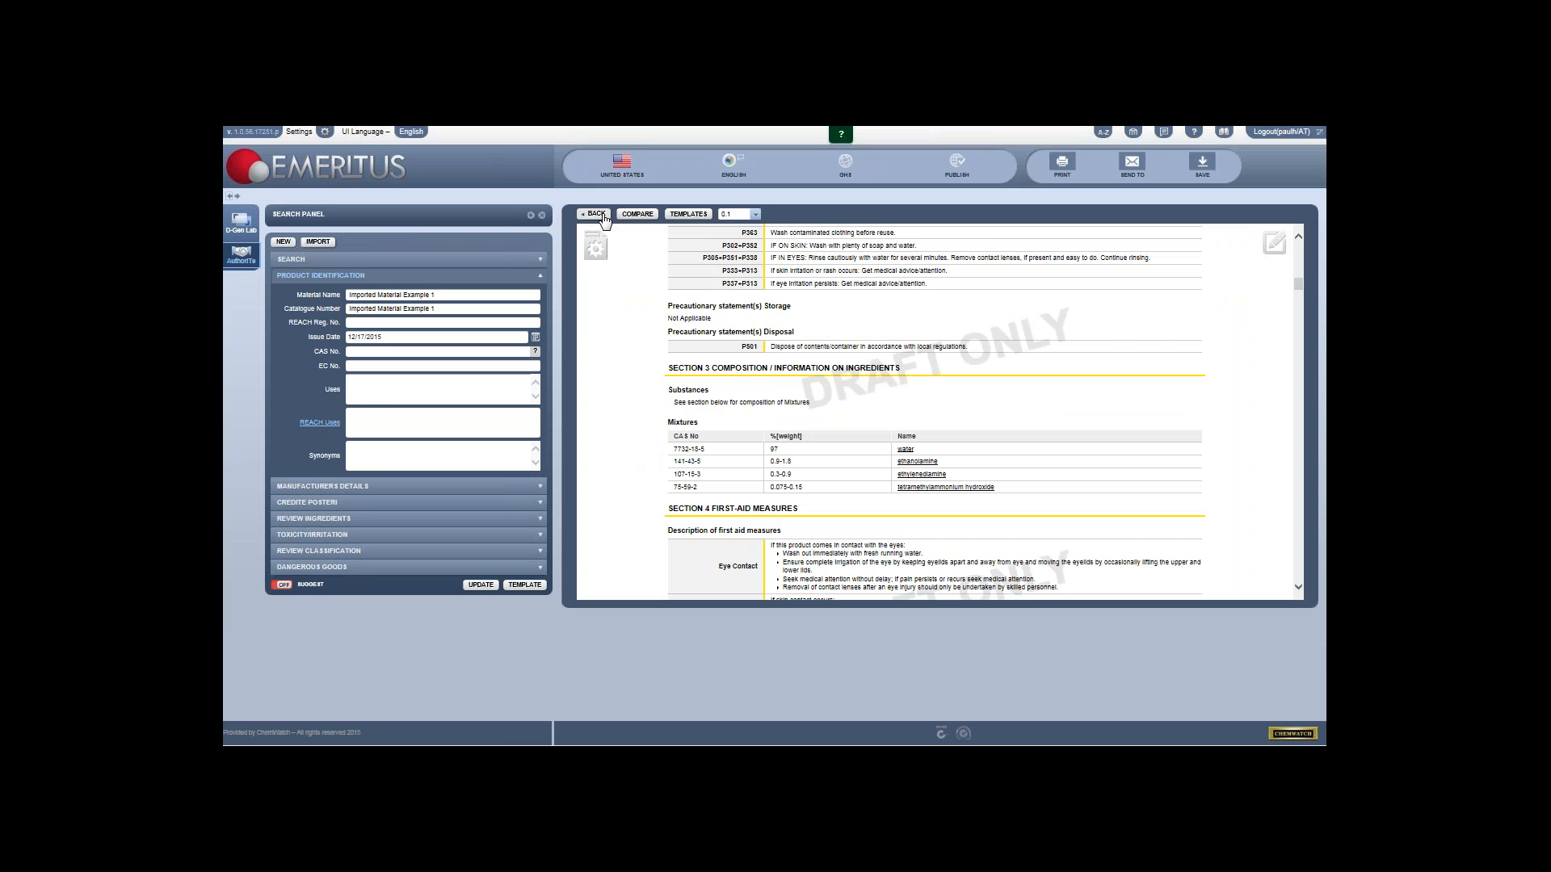
left_click(596, 215)
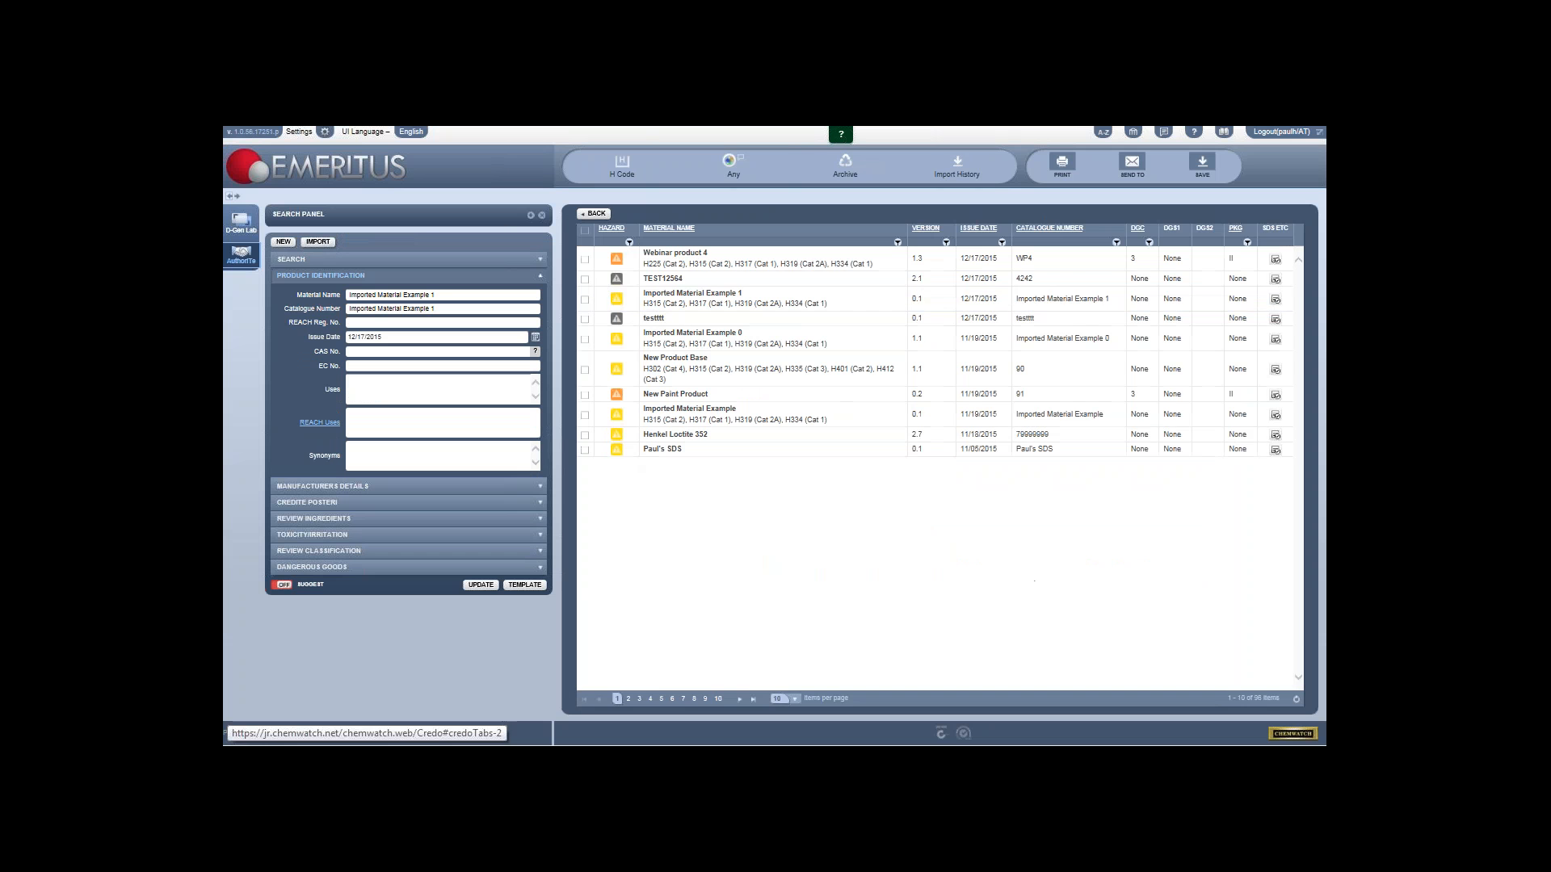
left_click(283, 244)
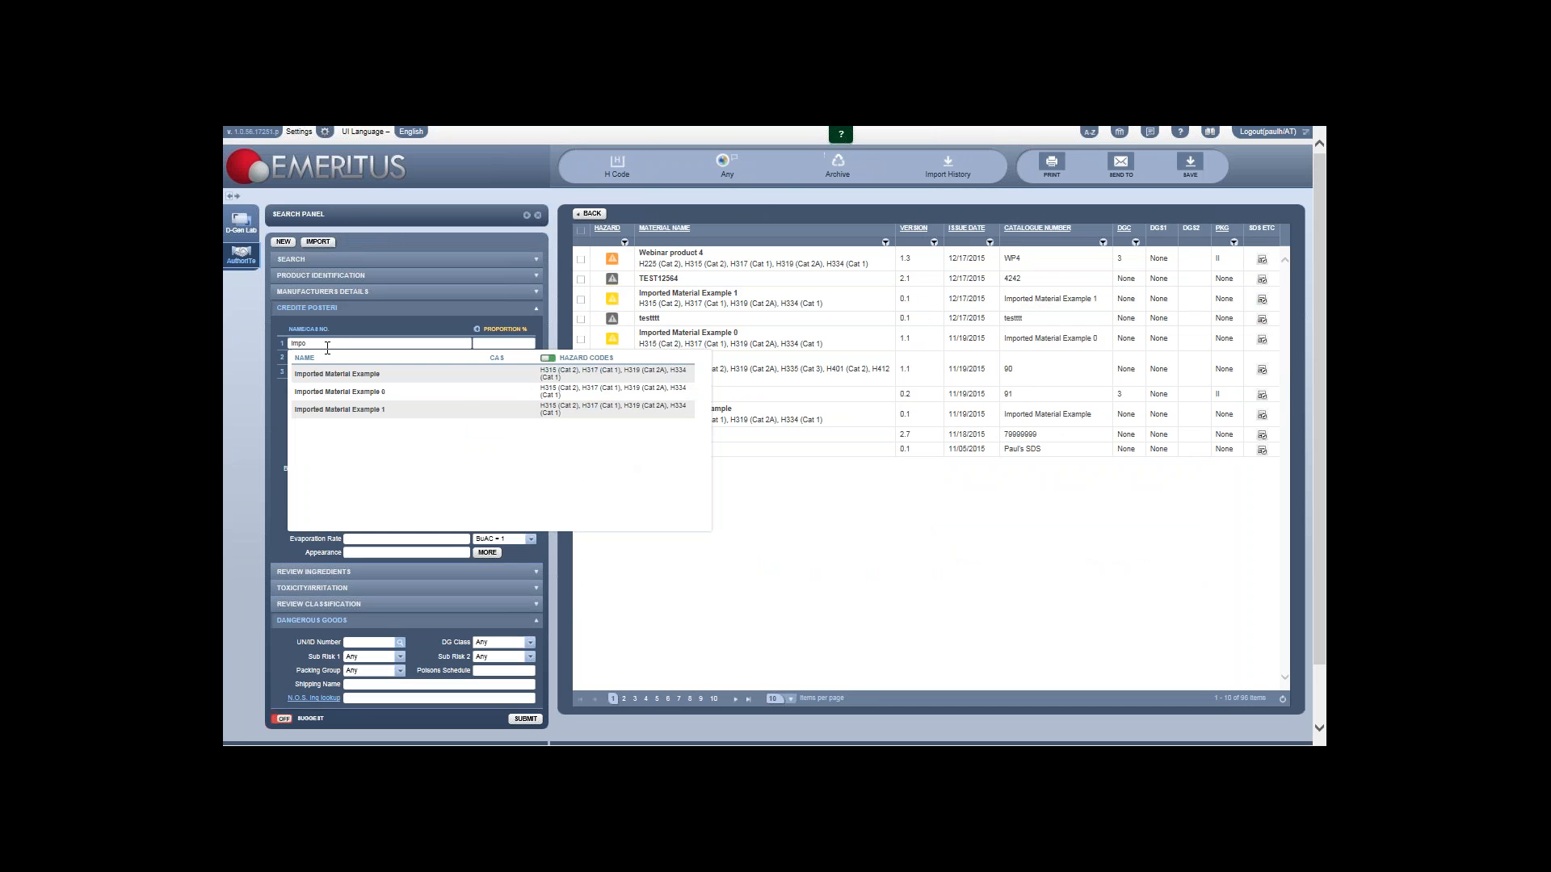
Step: Add Imported Material Example, Example 1 and Example 0 as ingredients at 10, 50 and 40 %, and review the combined ingredient breakdown
left_click(352, 374)
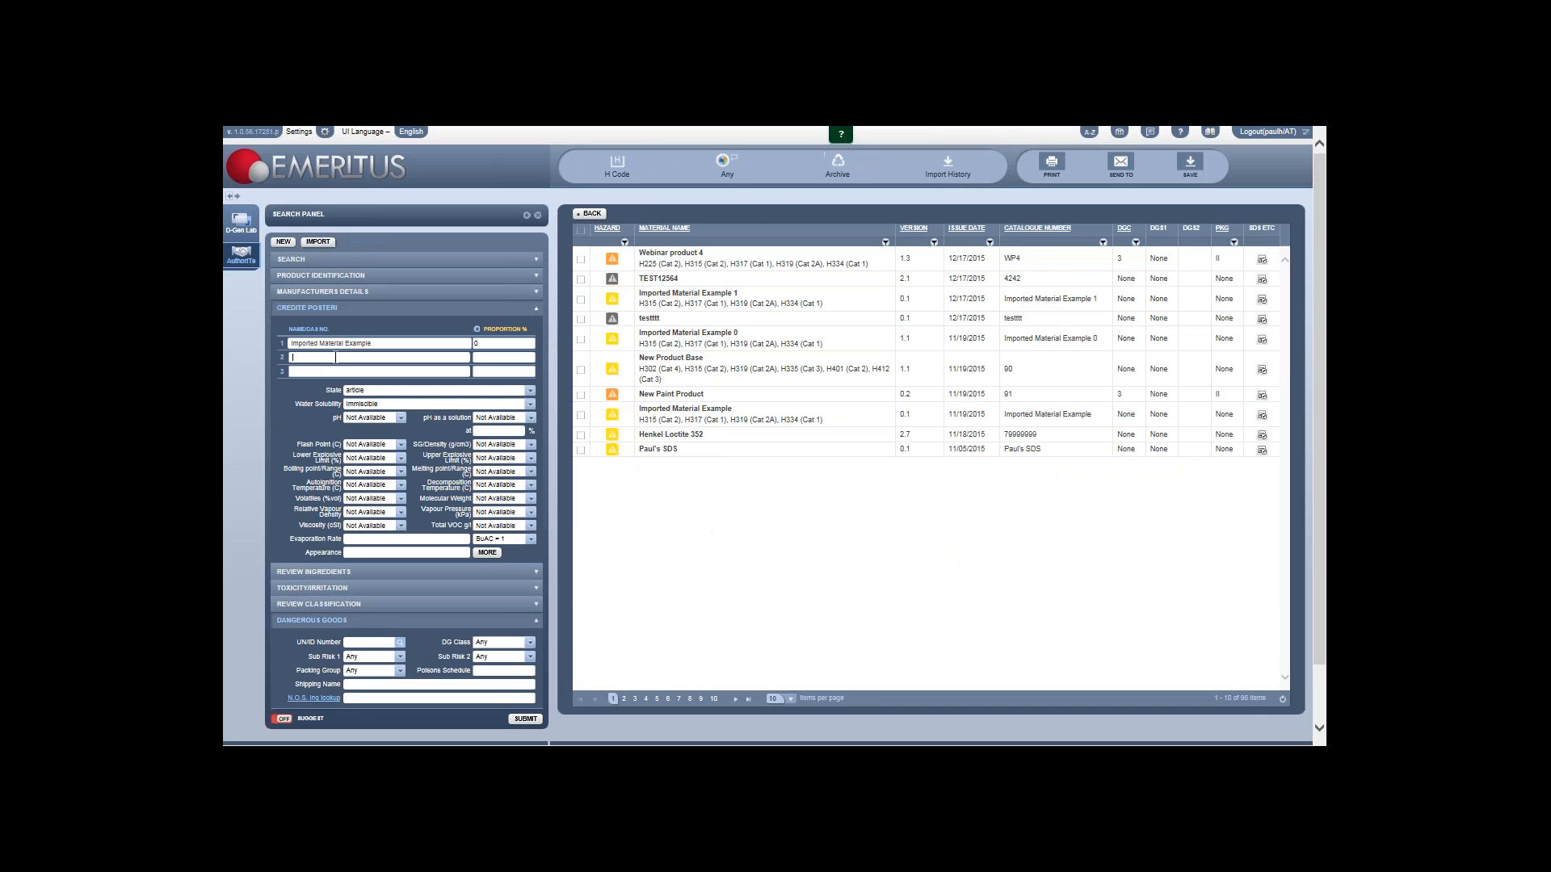
type("Imp")
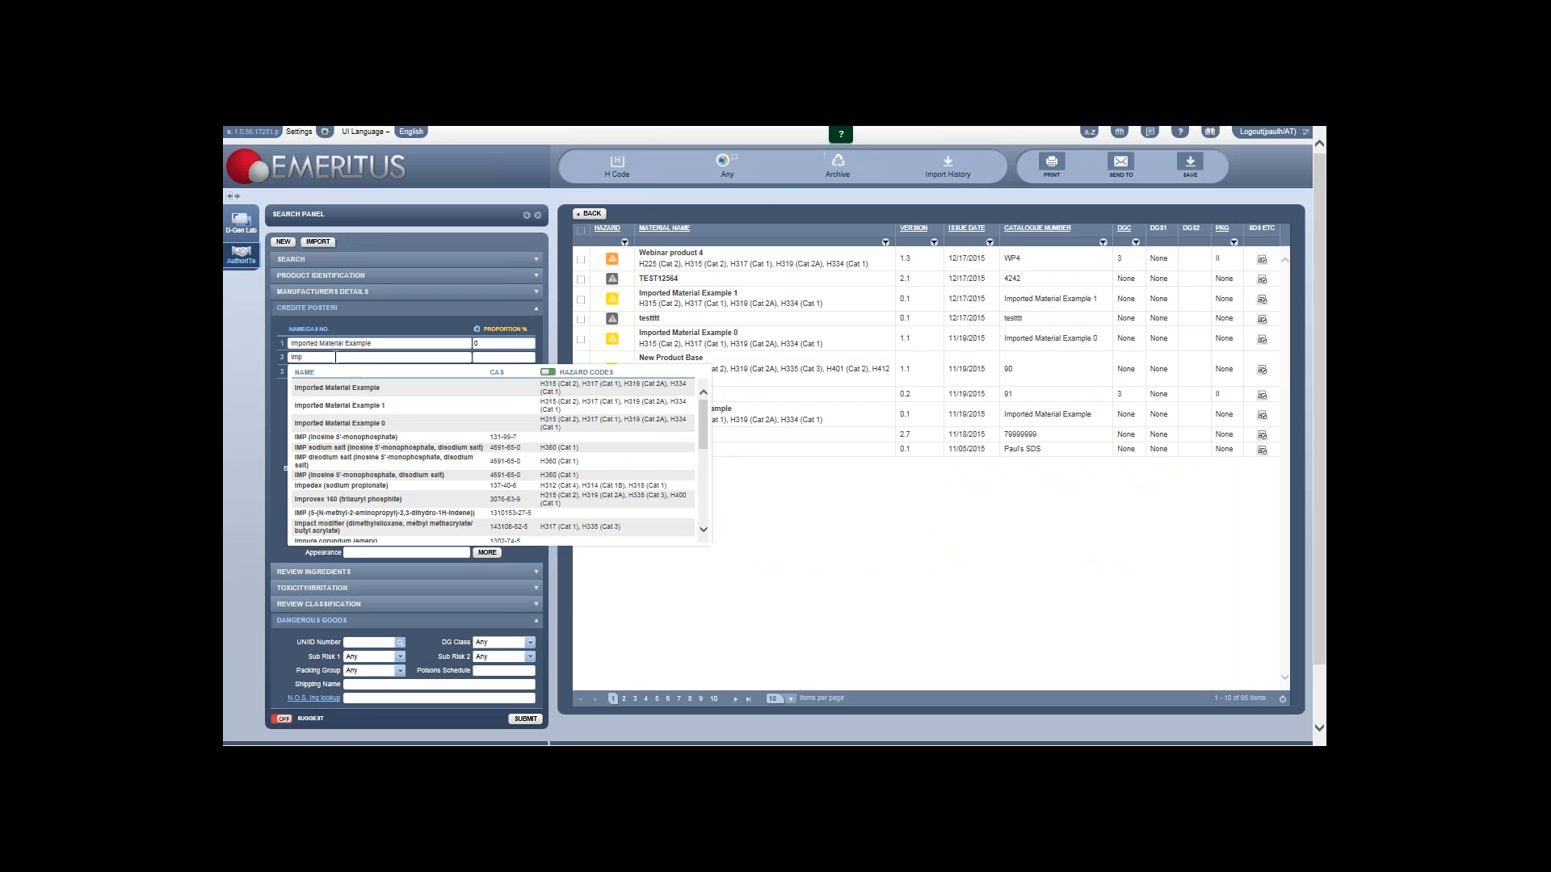
left_click(357, 389)
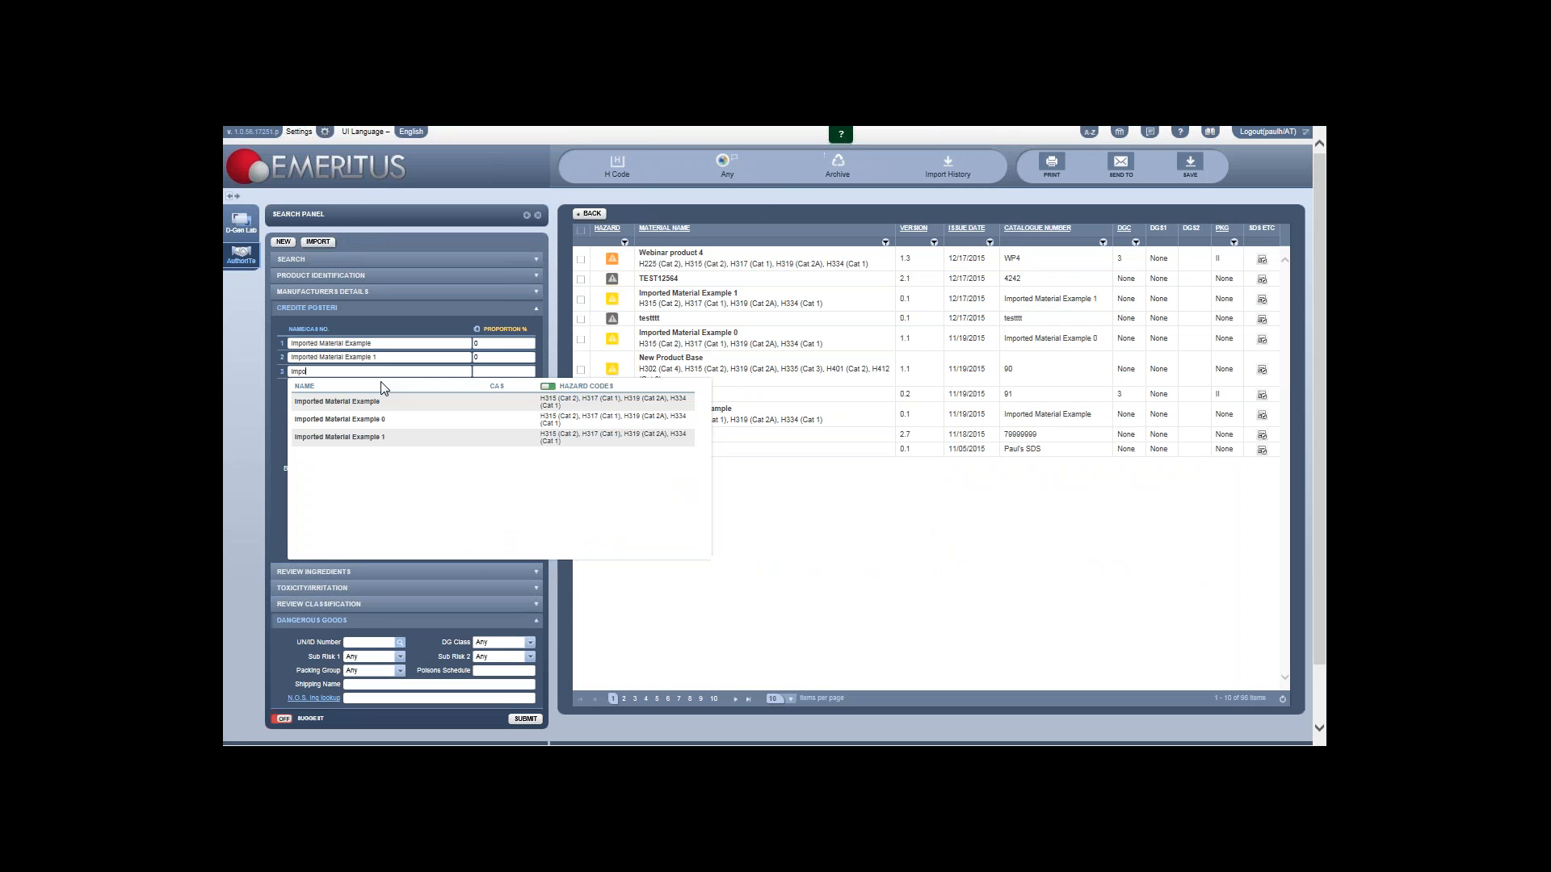
left_click(398, 426)
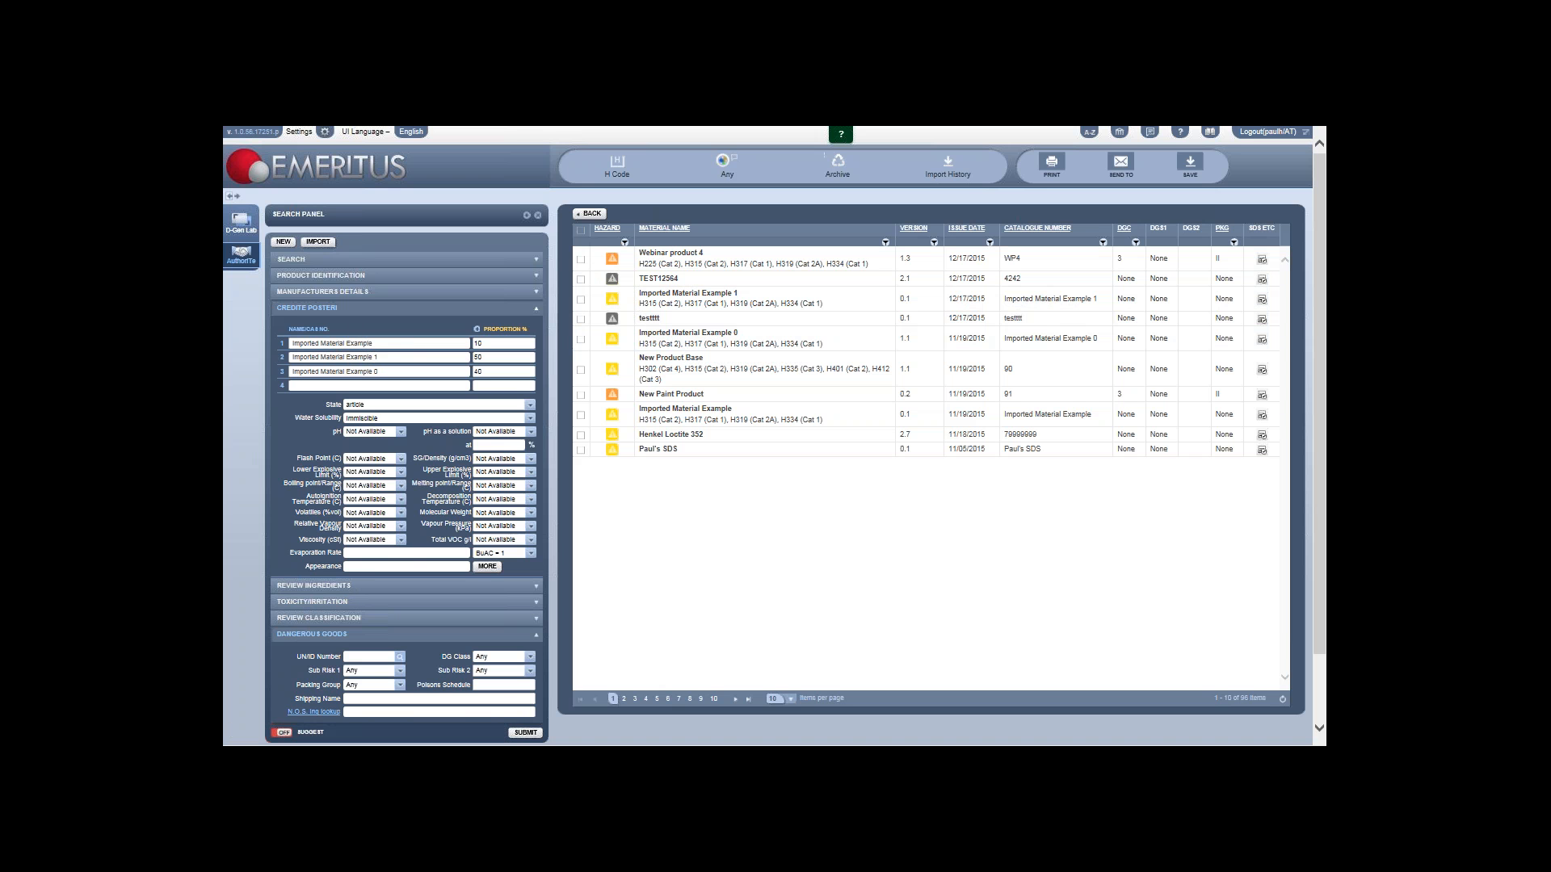
left_click(318, 585)
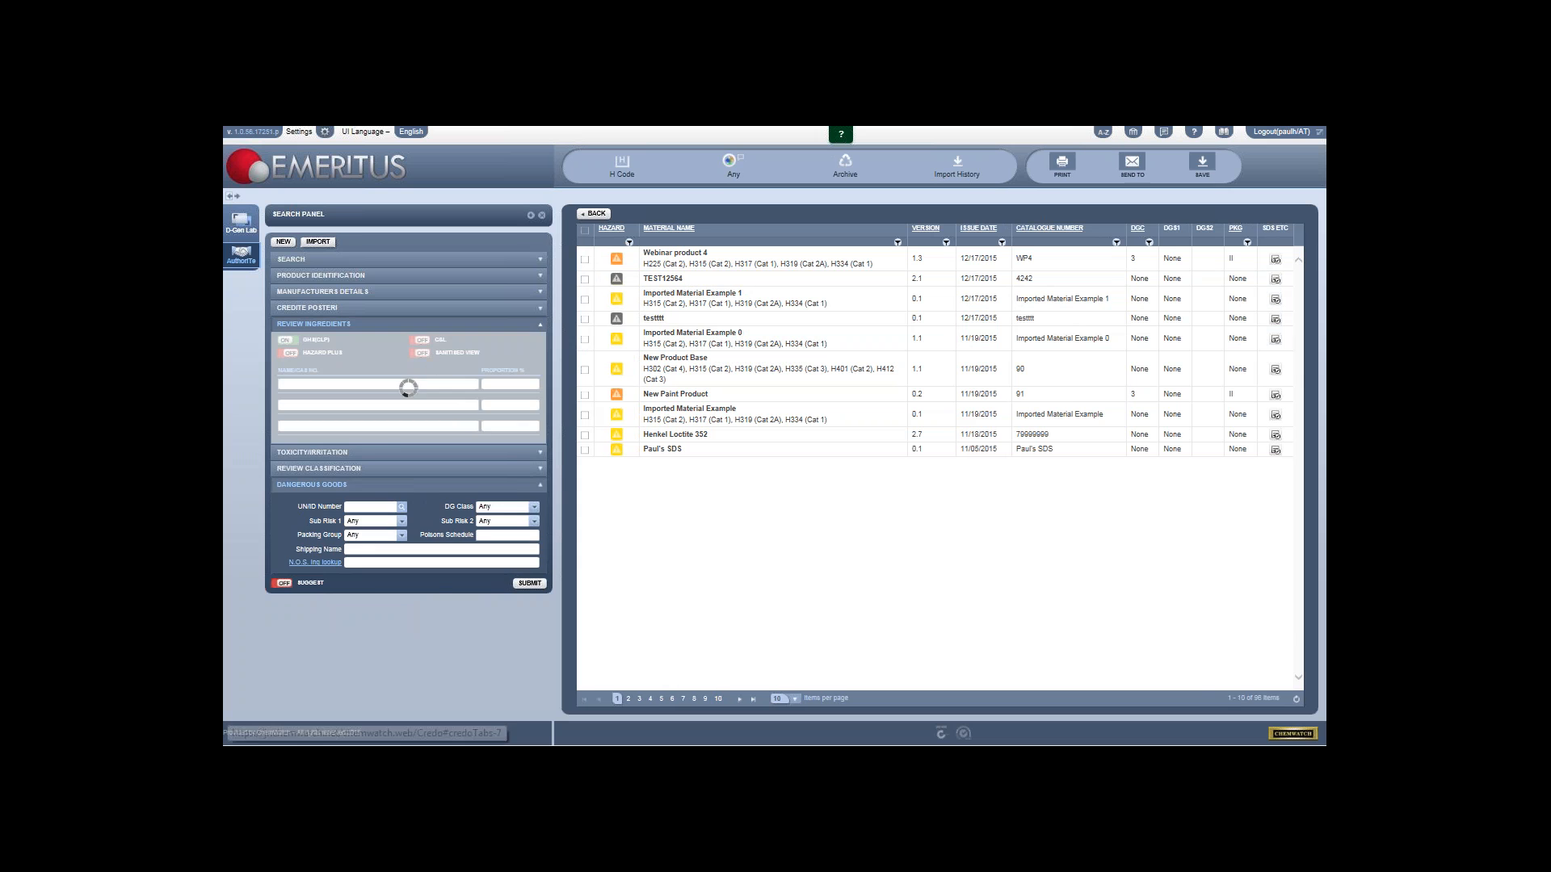
mouse_move(538, 405)
left_mouse_down()
mouse_move(534, 458)
mouse_move(535, 375)
left_mouse_up()
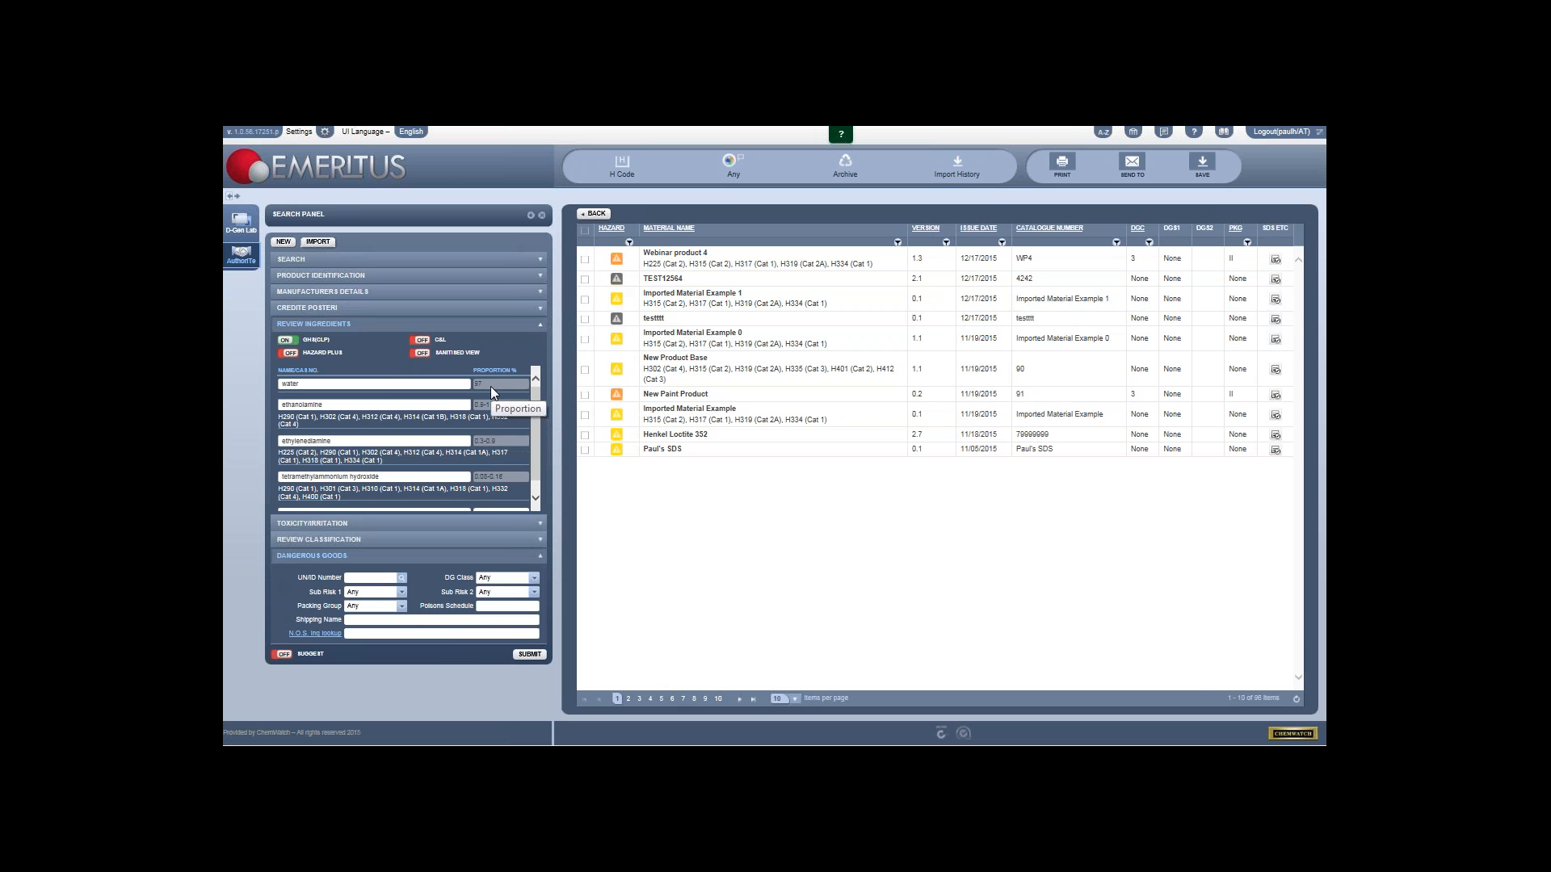
Step: Add New Paint as the fourth ingredient, adjust the proportions and review the recalculated ingredient breakdown
left_click(331, 307)
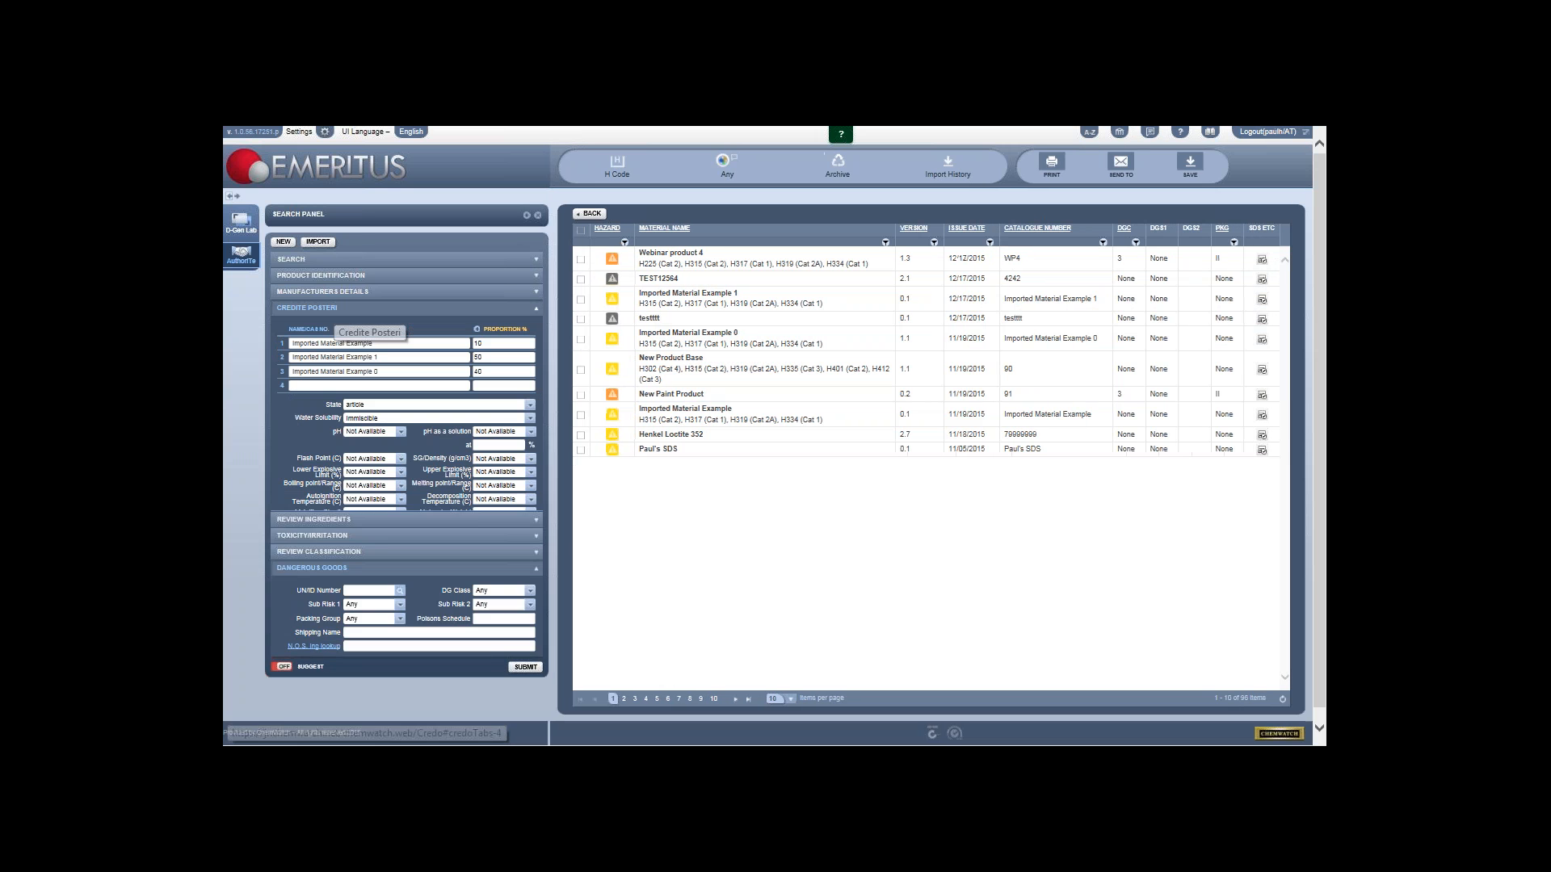
left_click(323, 382)
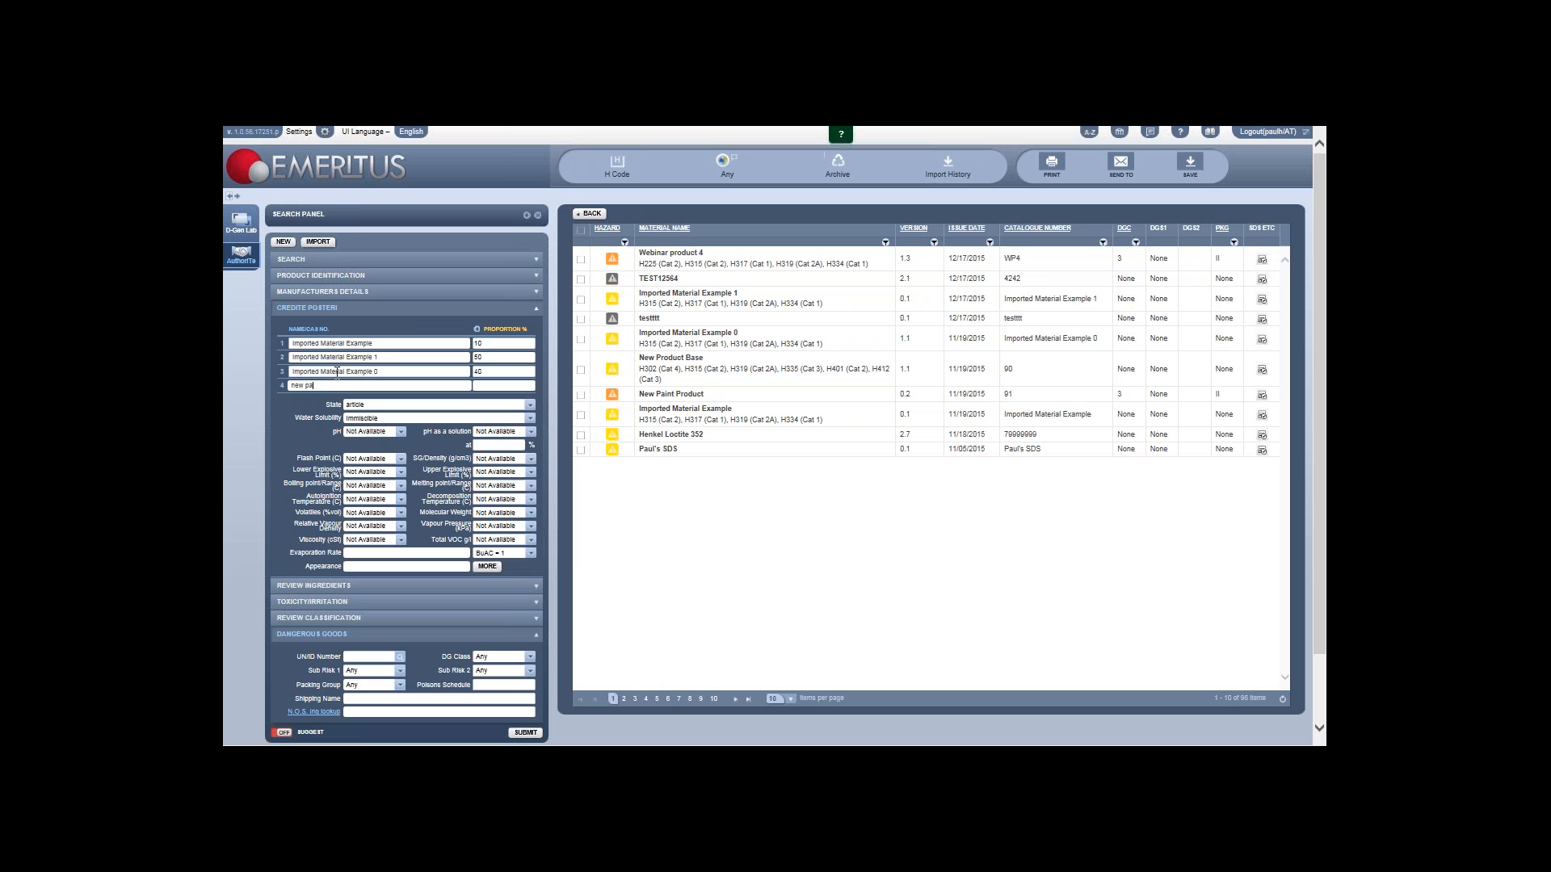
type("new paint")
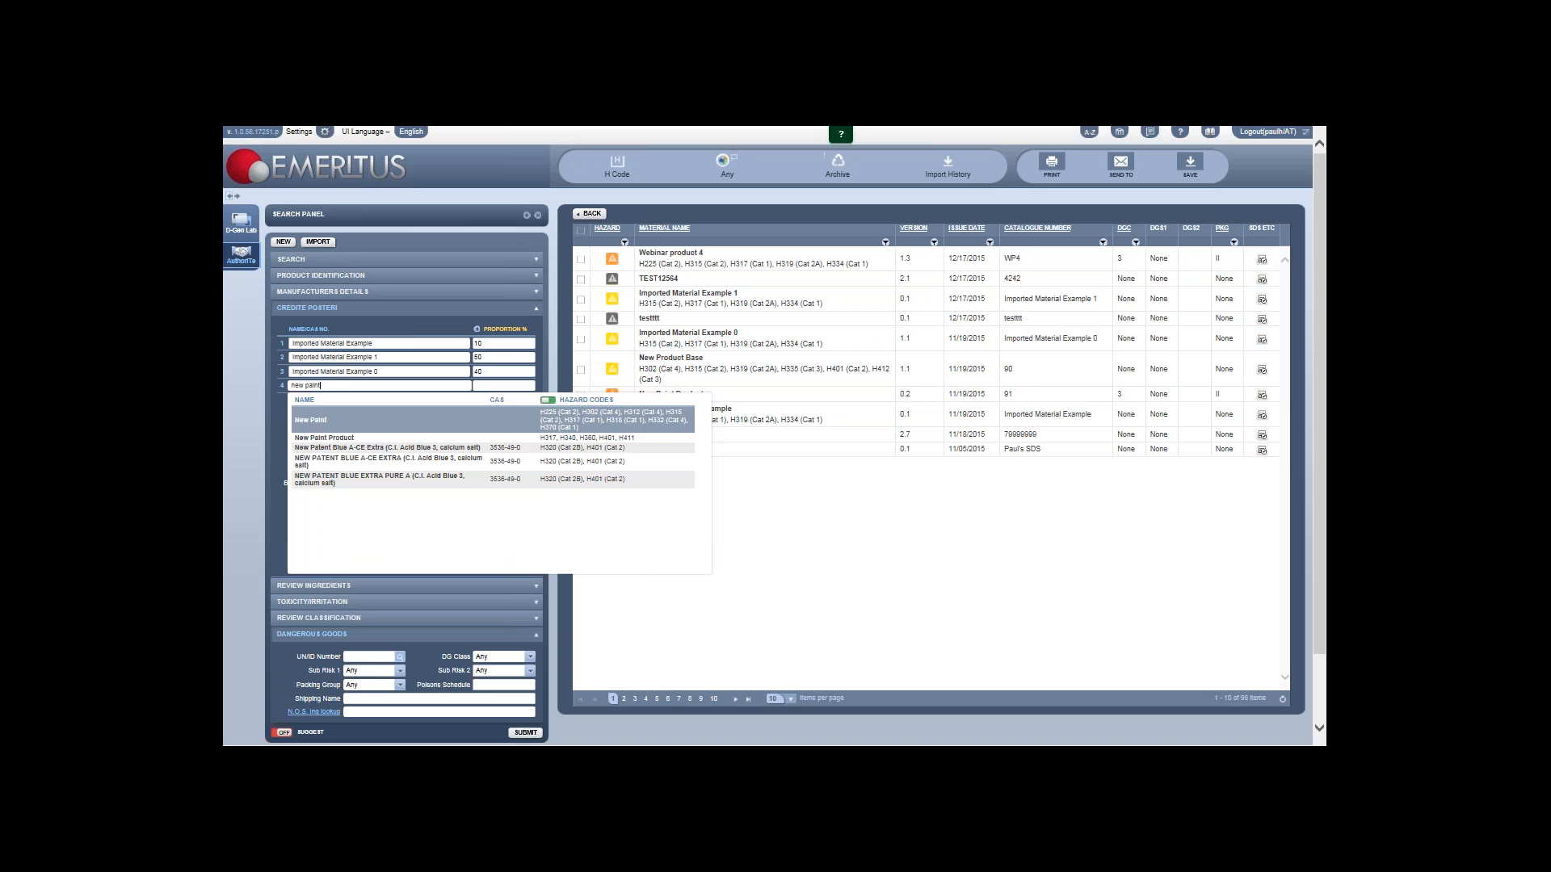
left_click(461, 426)
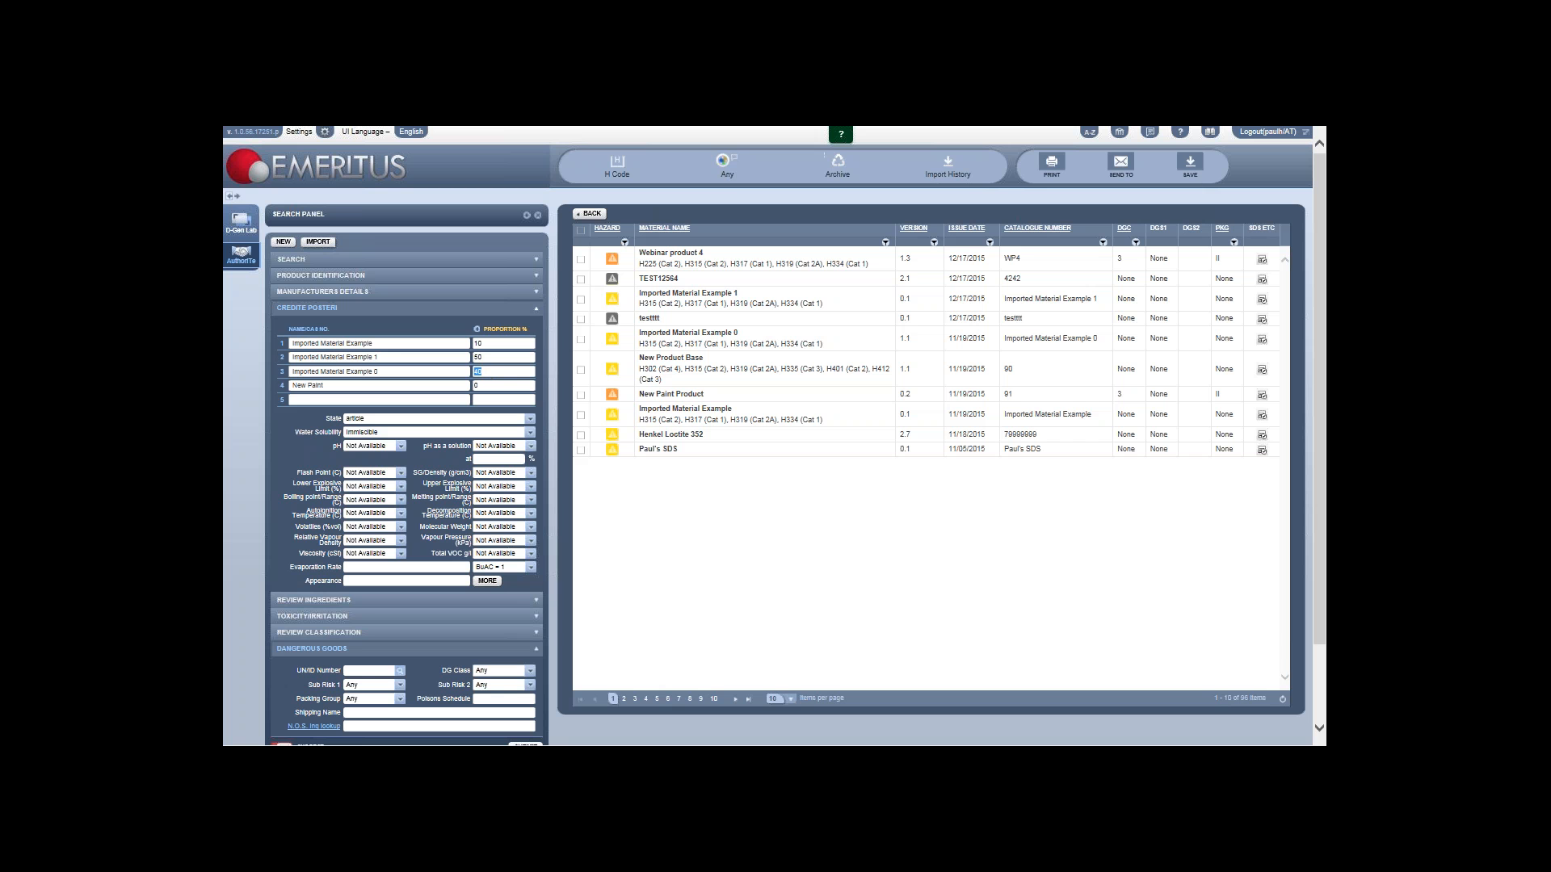
left_click(476, 387)
left_click(346, 601)
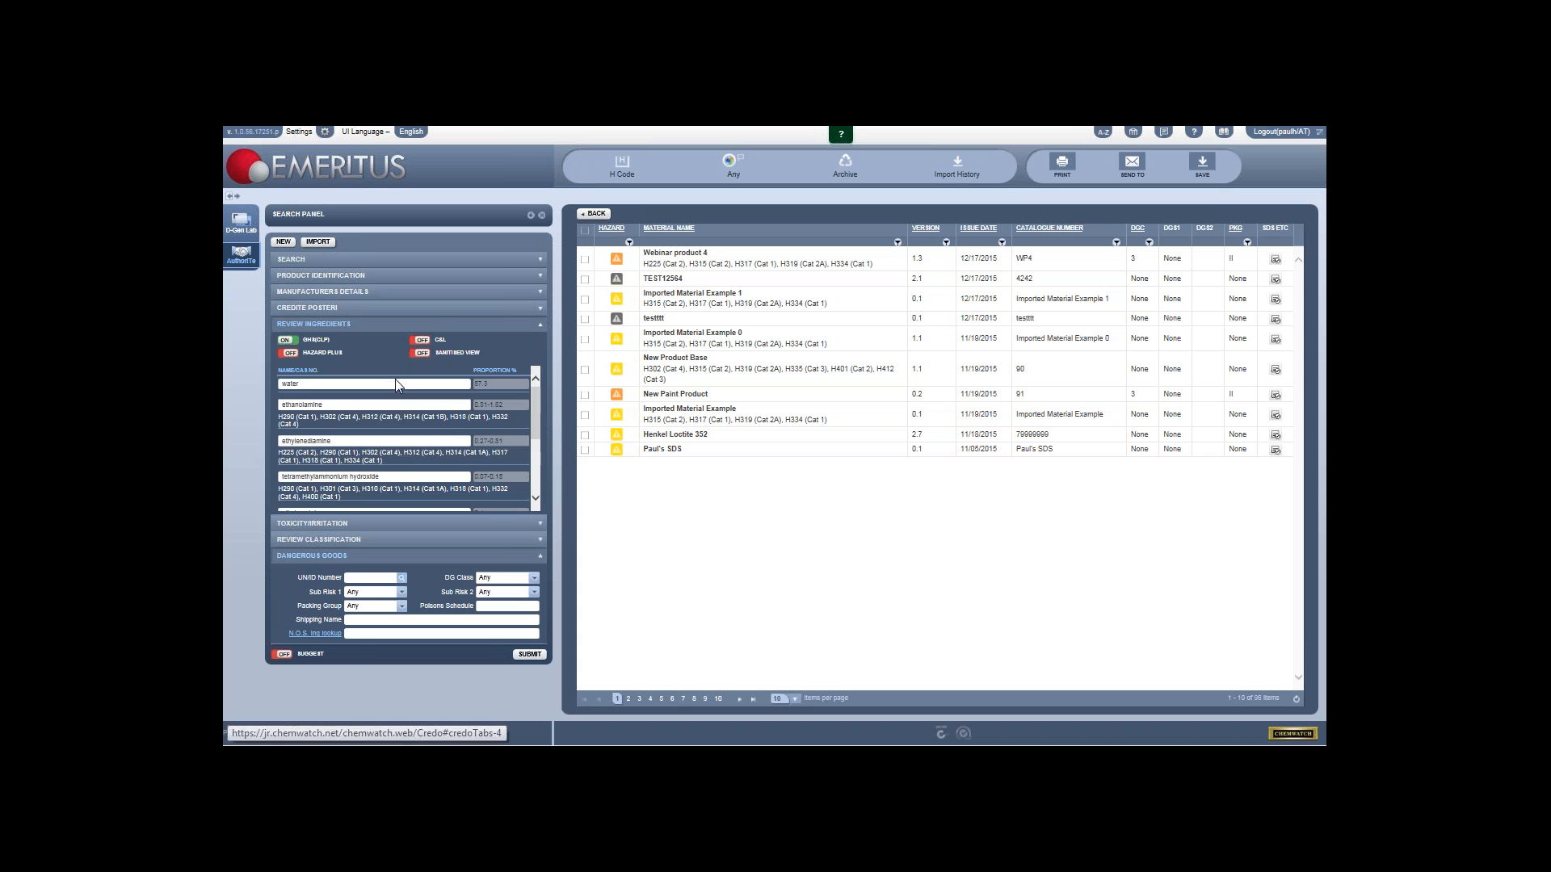
mouse_move(534, 406)
left_mouse_down()
mouse_move(536, 468)
mouse_move(535, 396)
left_mouse_up()
Step: Enter Paint 665 as both the material name and the catalogue number, and submit the new material
left_click(345, 275)
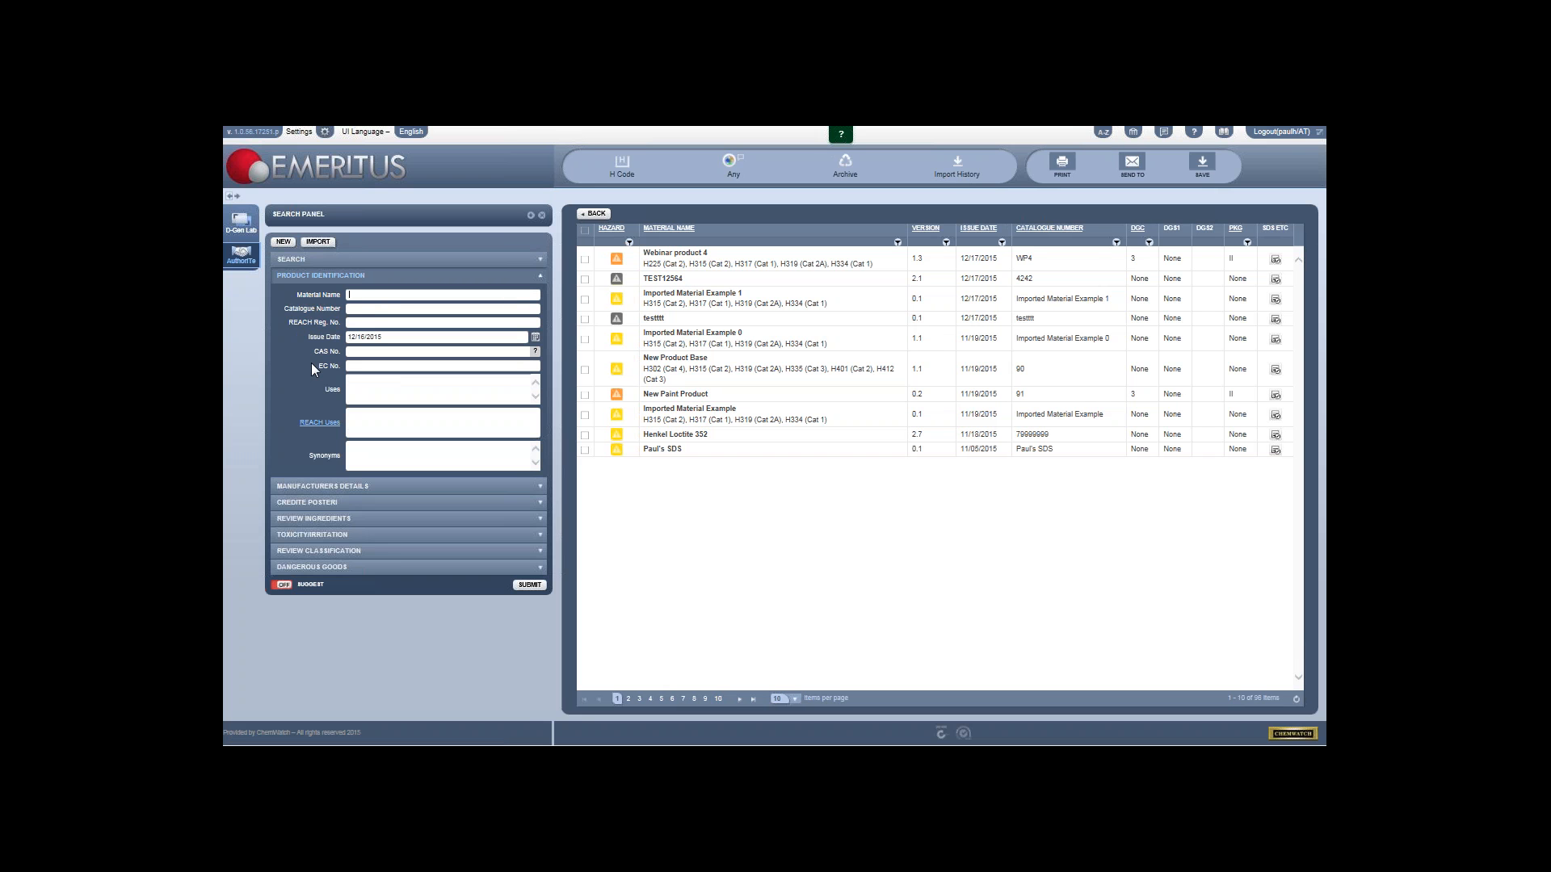
type("Paint 665")
left_click_drag(396, 296, 349, 297)
right_click(365, 298)
left_click(404, 348)
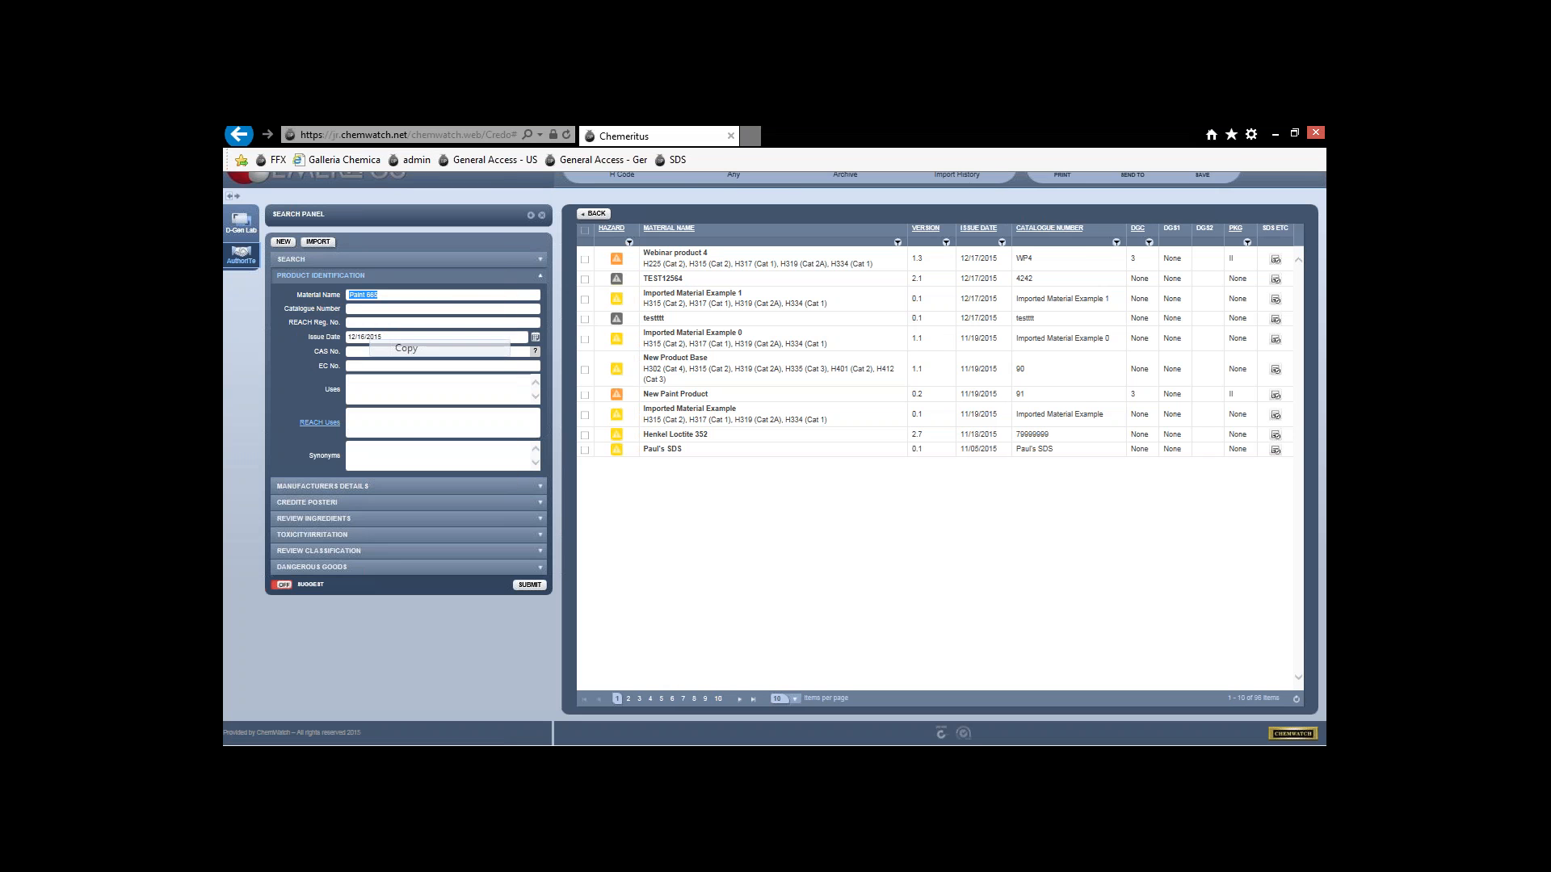
right_click(383, 314)
left_click(423, 386)
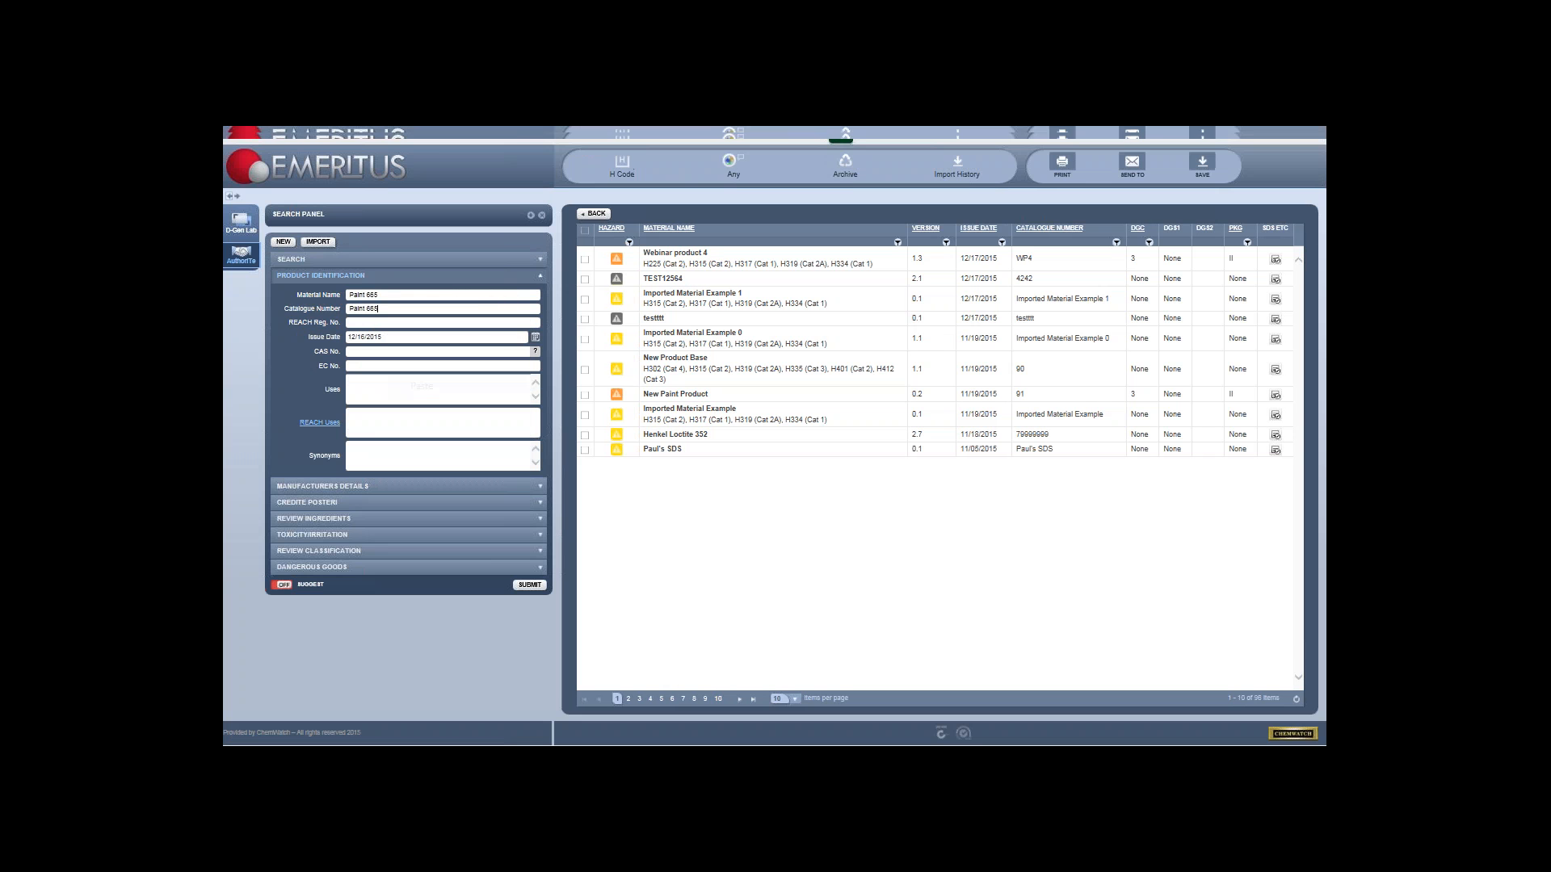
left_click(527, 585)
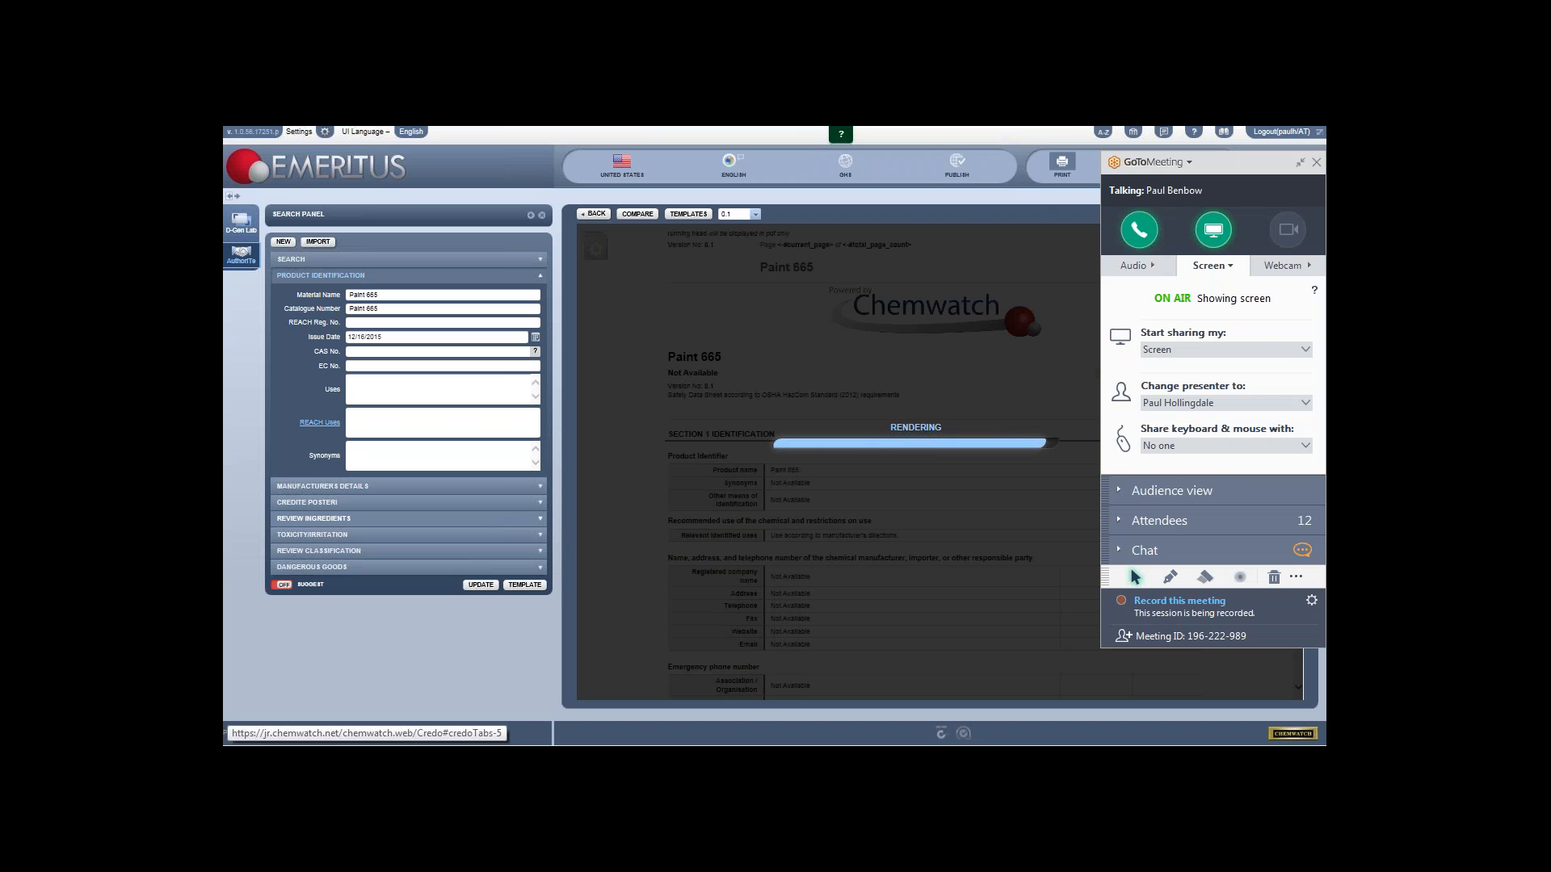
Step: Expand the search panel and read through the Paint 665 safety data sheet from Section 1 to Section 16
scroll(908, 431, "down", 1)
scroll(1026, 347, "up", 1)
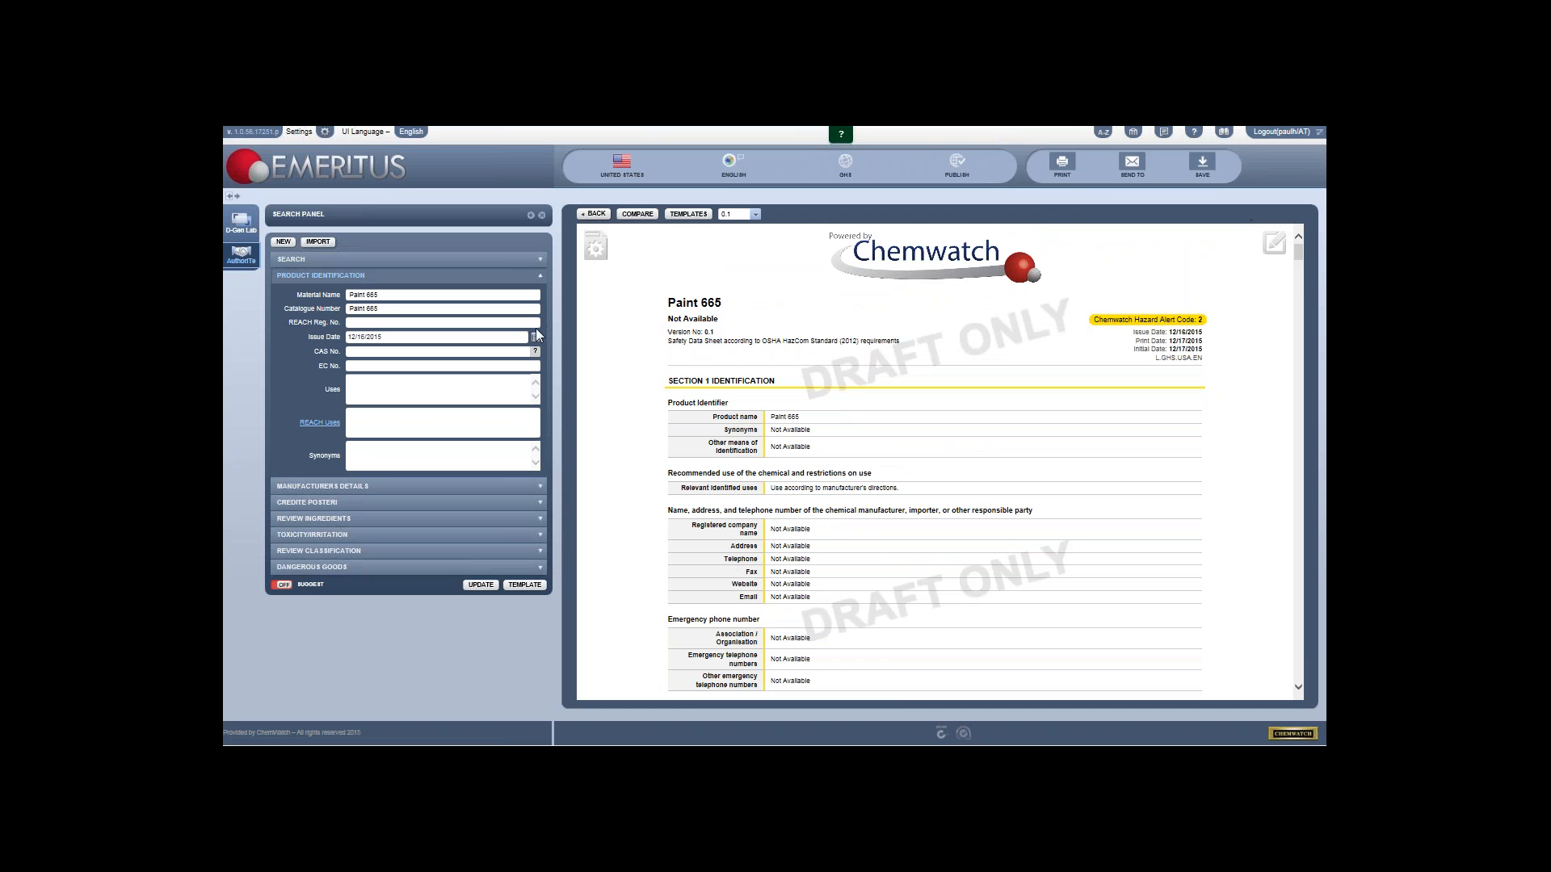
left_click(539, 217)
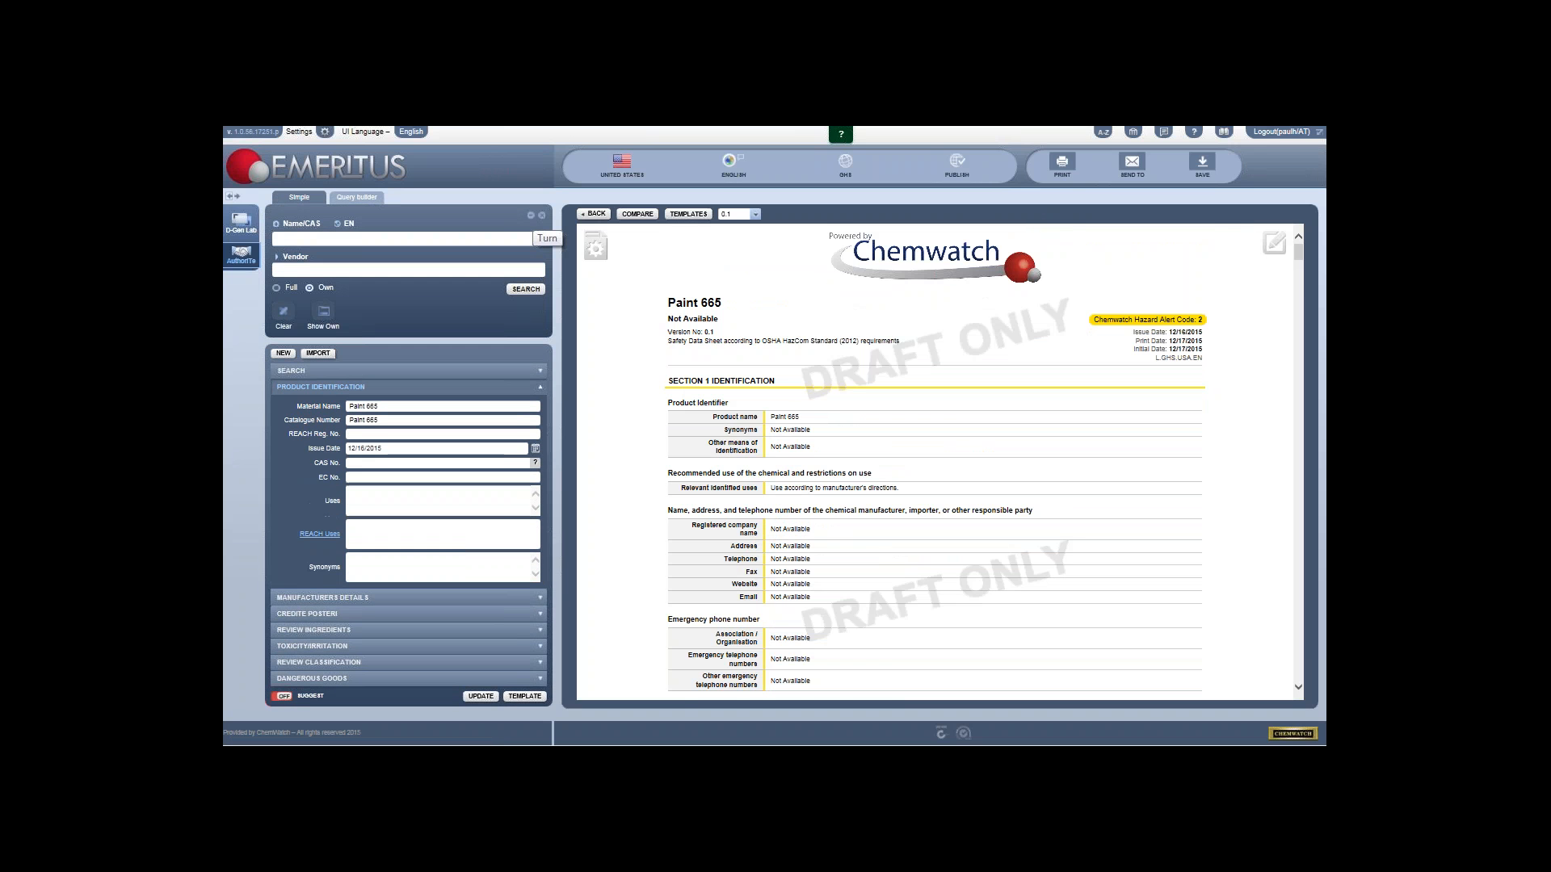
scroll(775, 325, "down", 1)
scroll(775, 325, "down", 10)
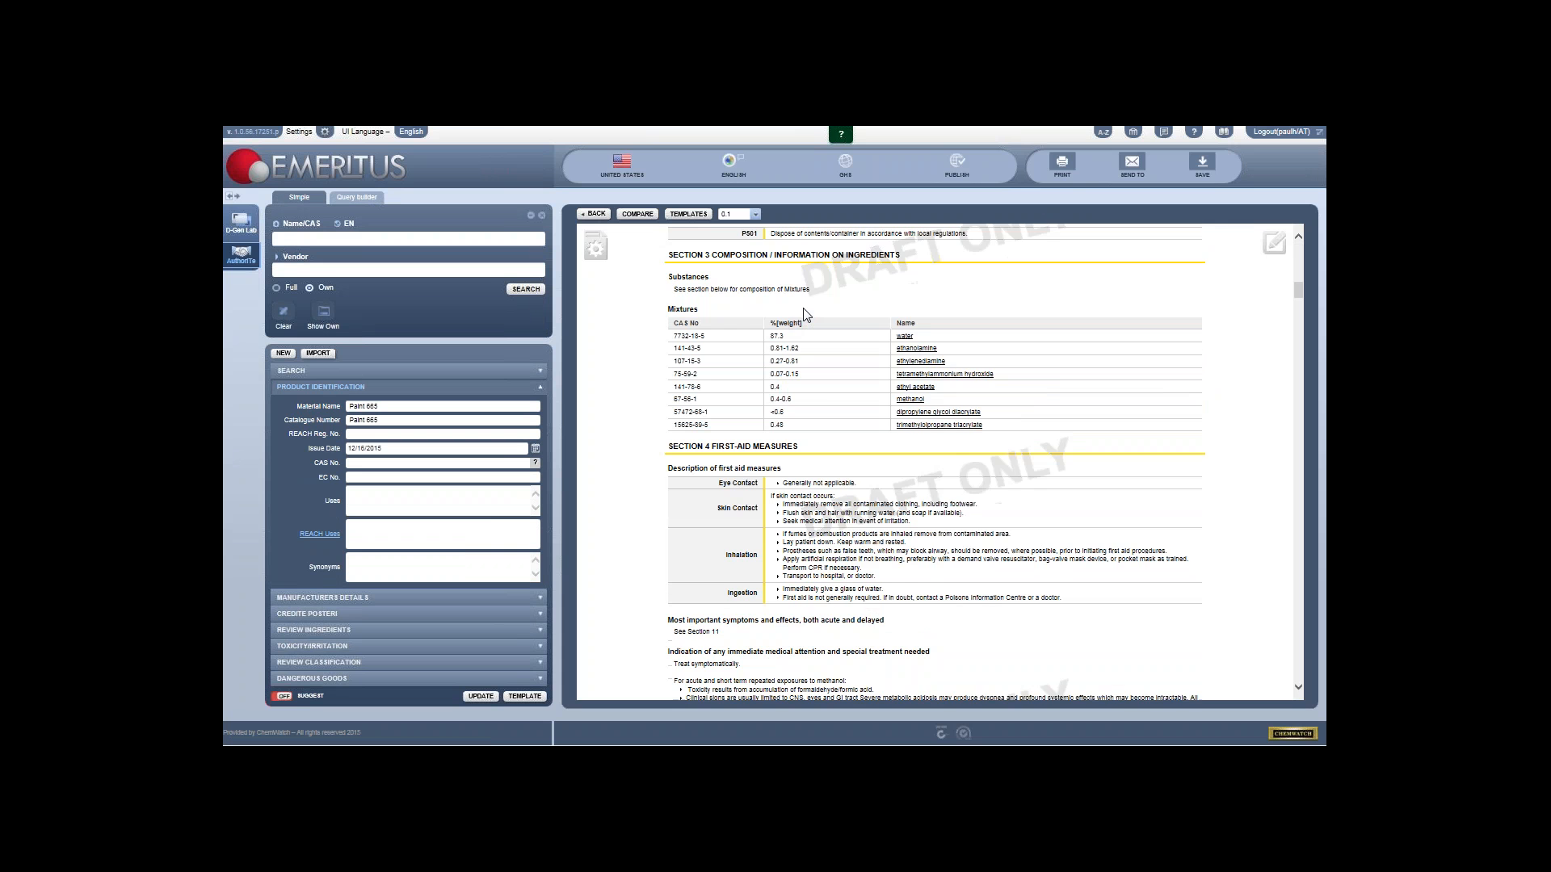
scroll(803, 313, "down", 6)
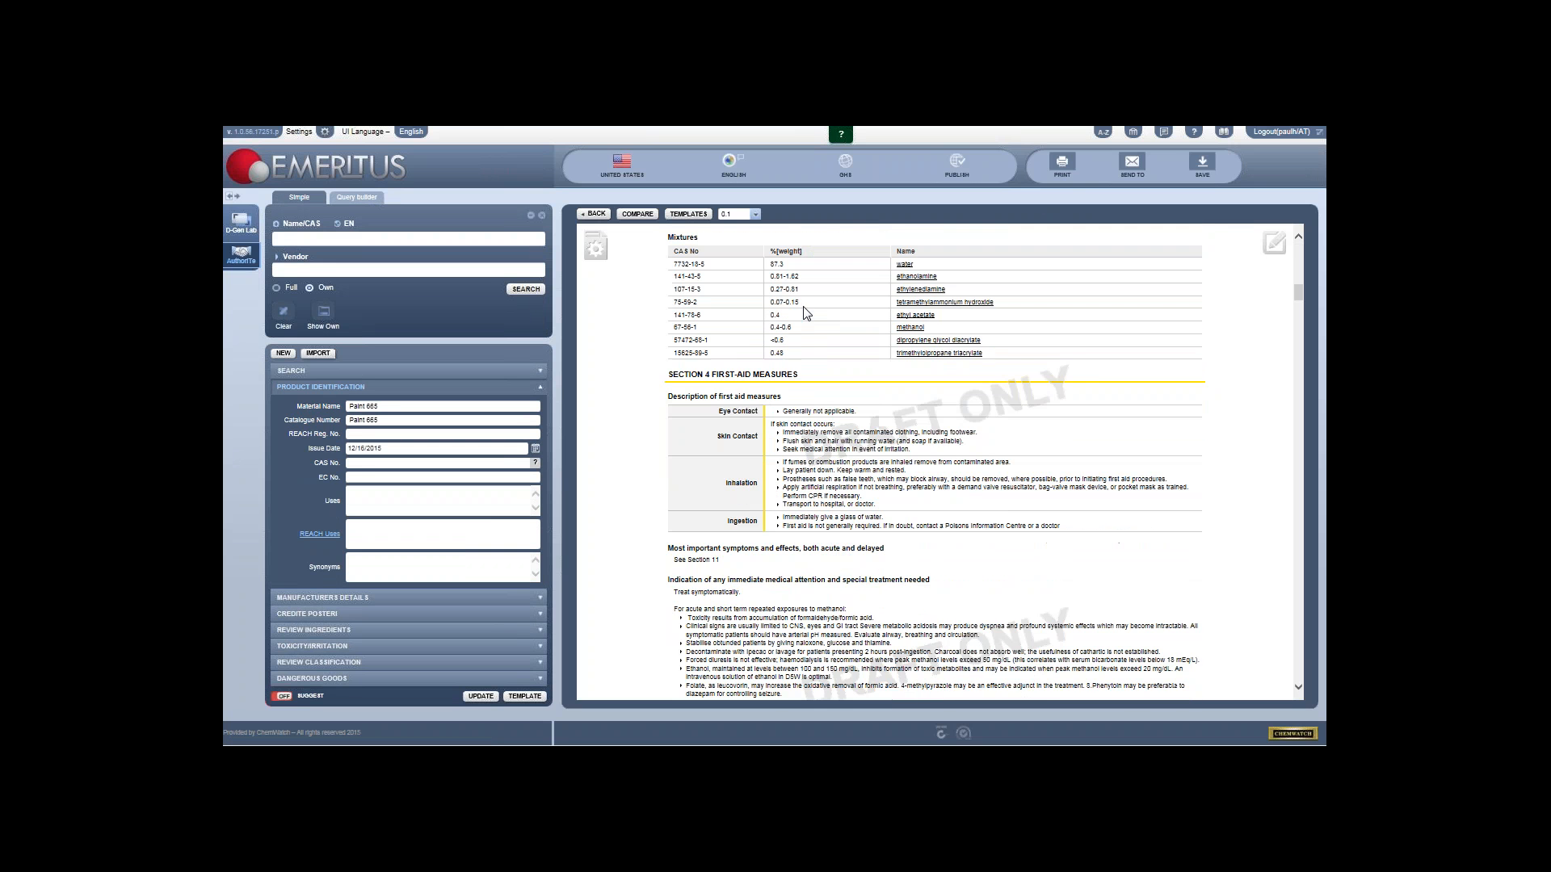
scroll(804, 314, "down", 8)
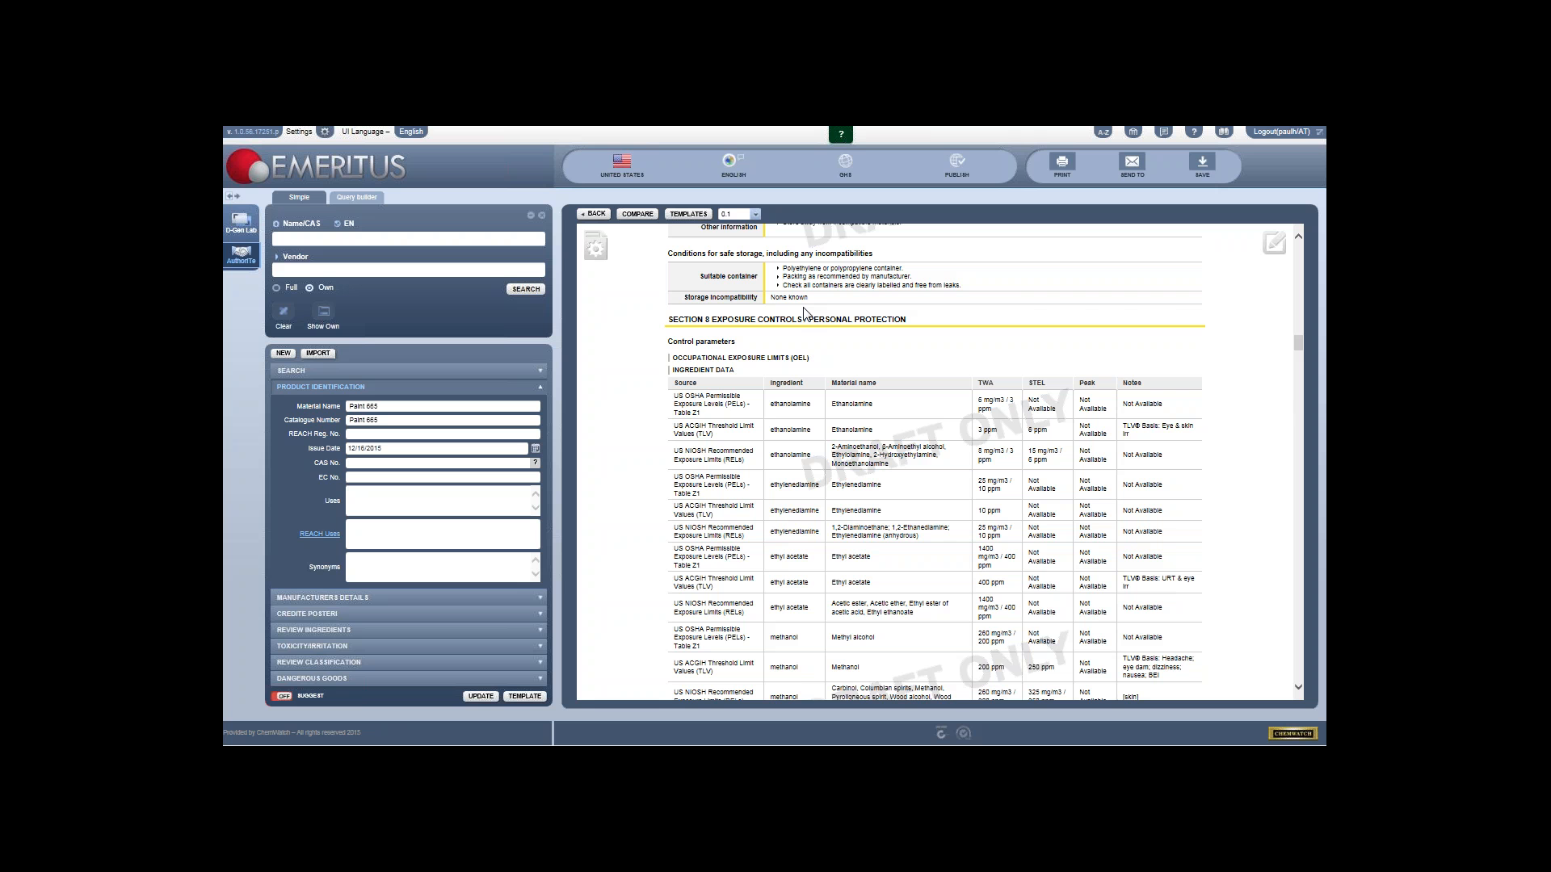
scroll(806, 315, "down", 5)
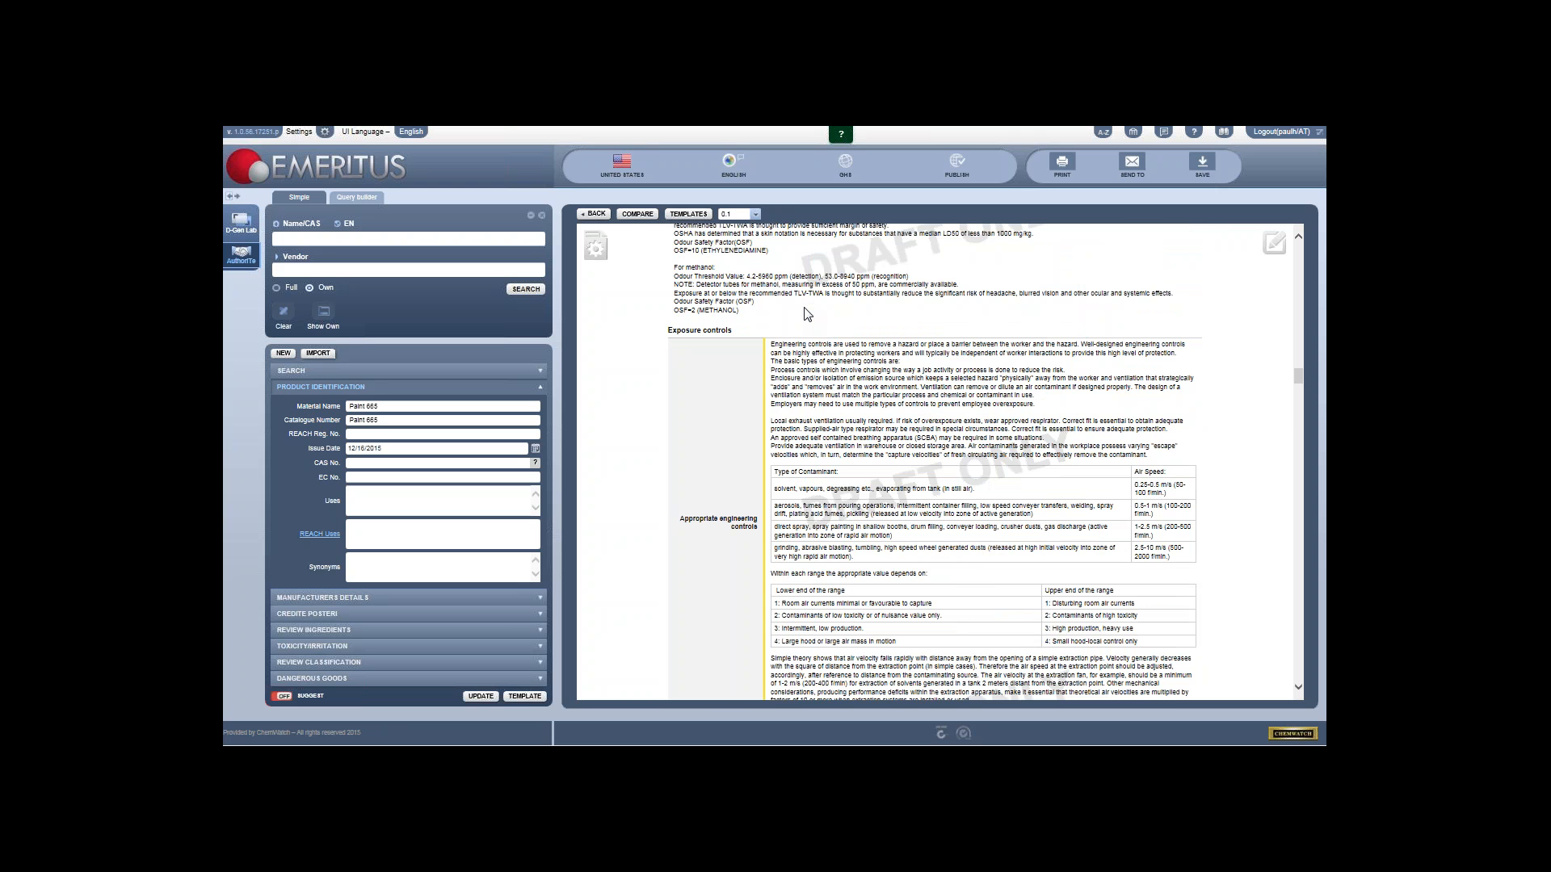
scroll(806, 315, "down", 10)
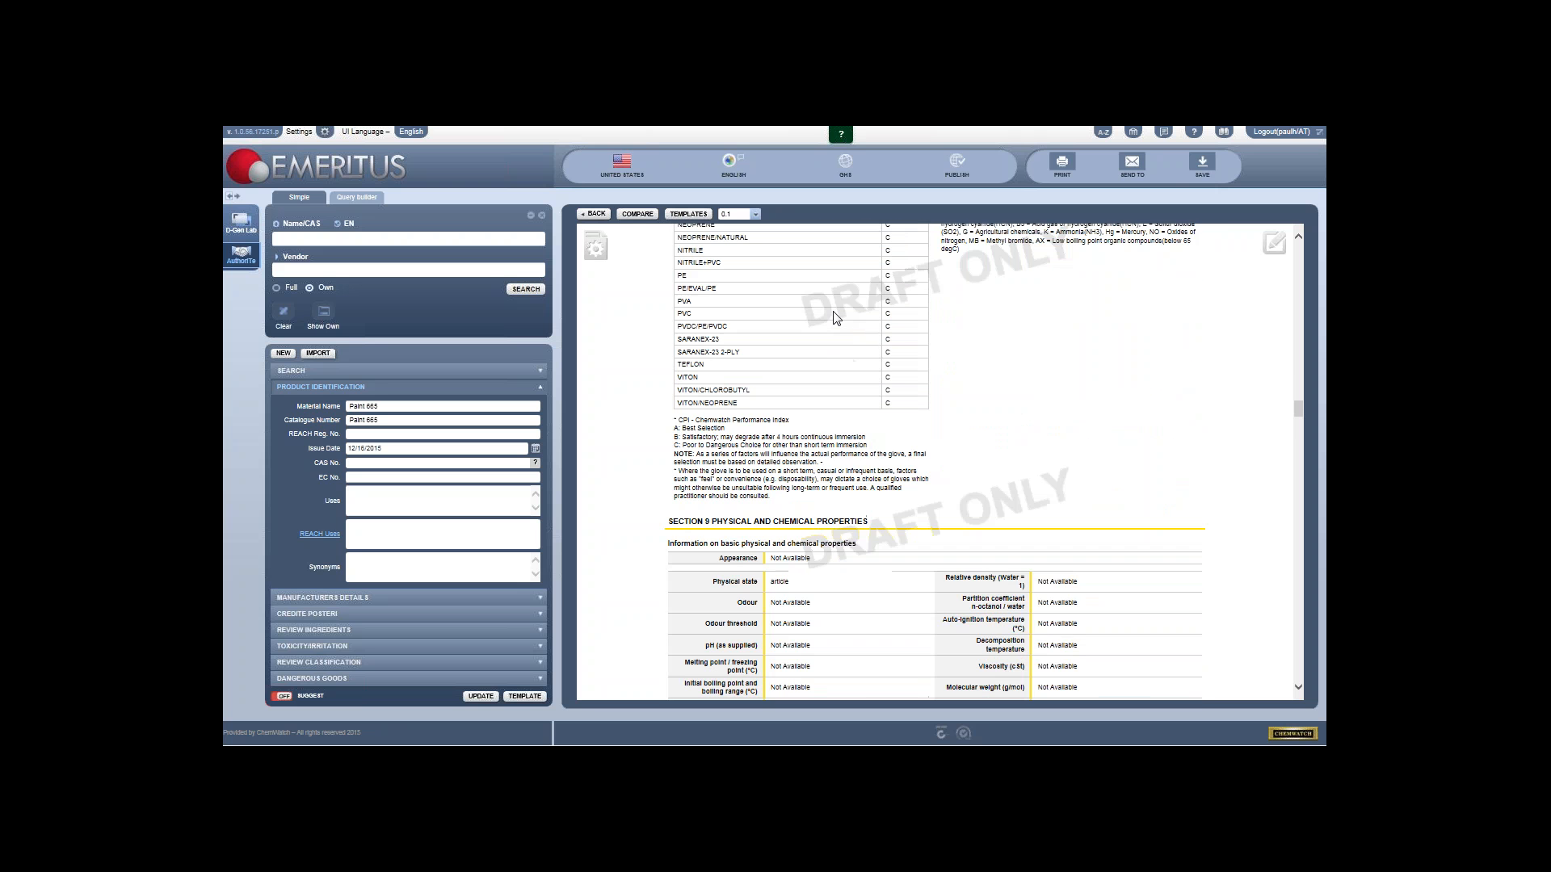
scroll(836, 317, "down", 8)
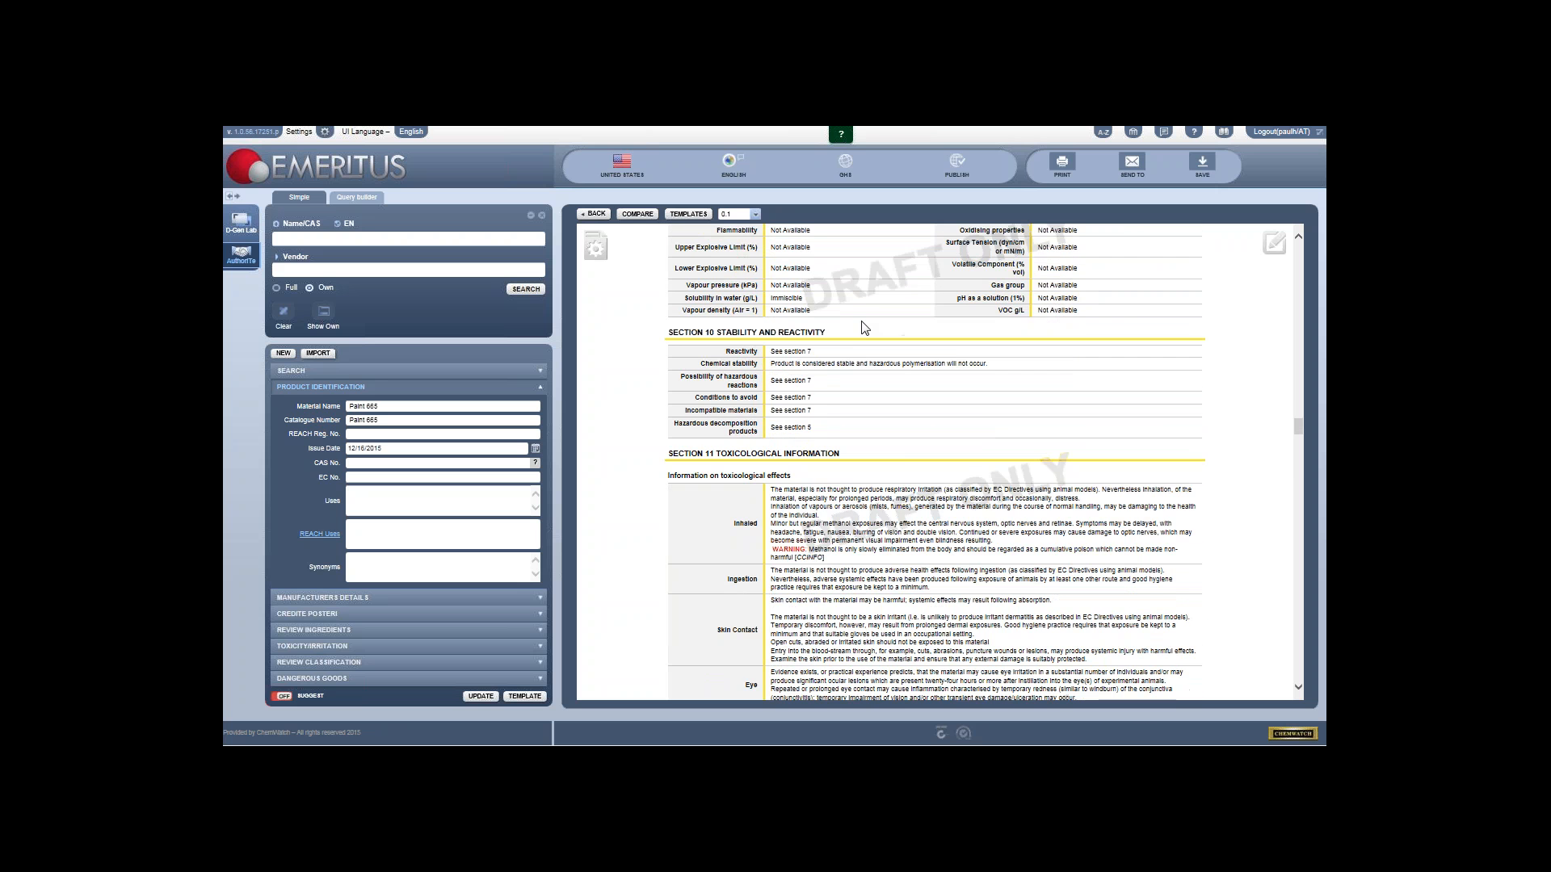
scroll(864, 327, "down", 10)
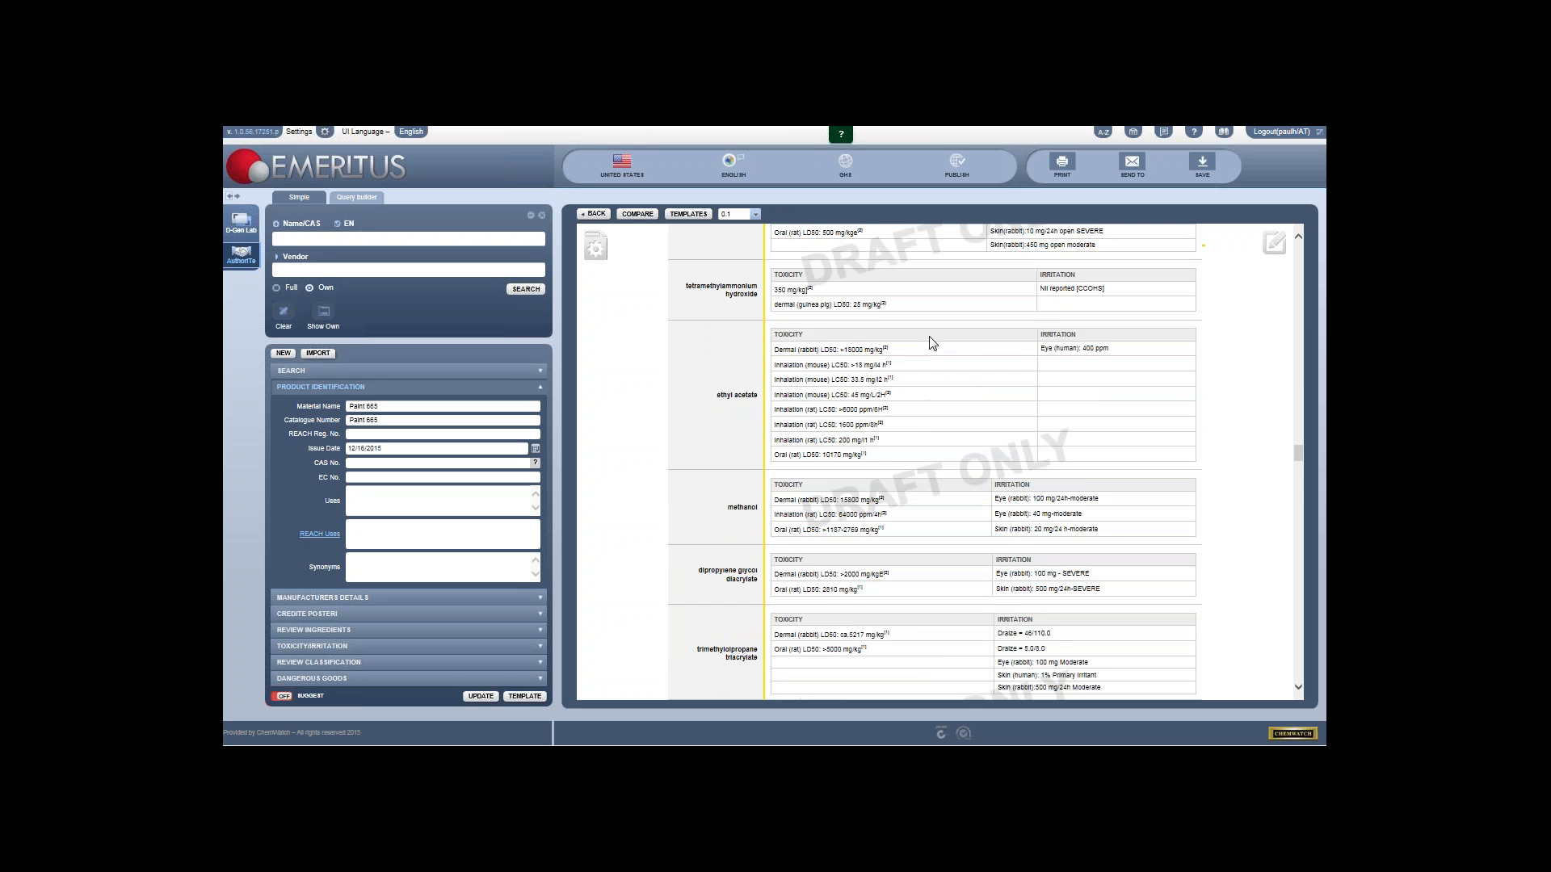
scroll(929, 341, "down", 8)
scroll(920, 338, "down", 4)
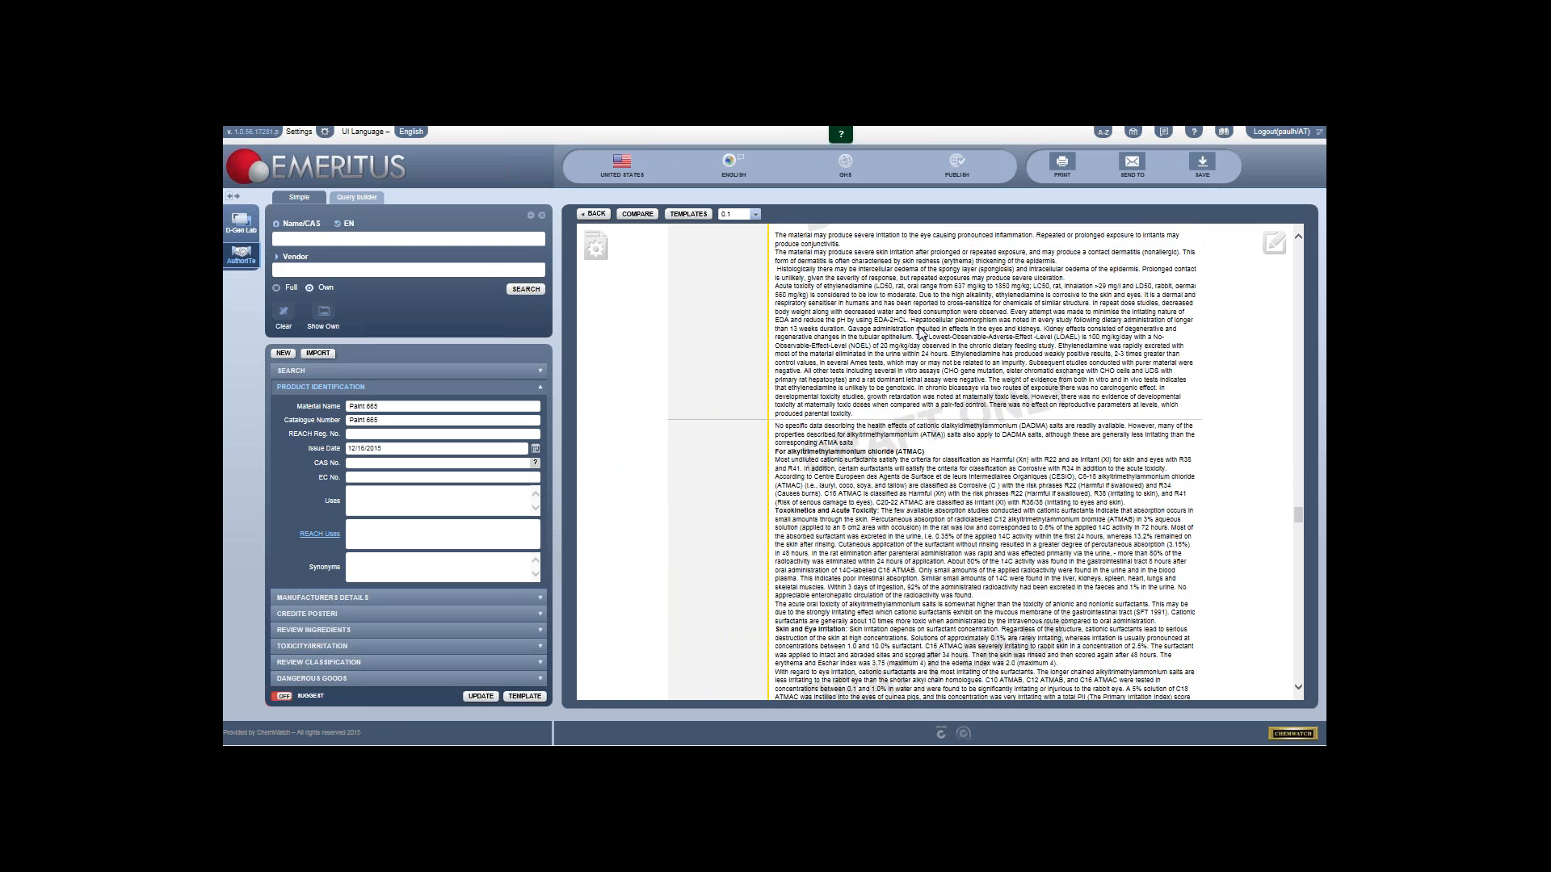
scroll(920, 331, "down", 10)
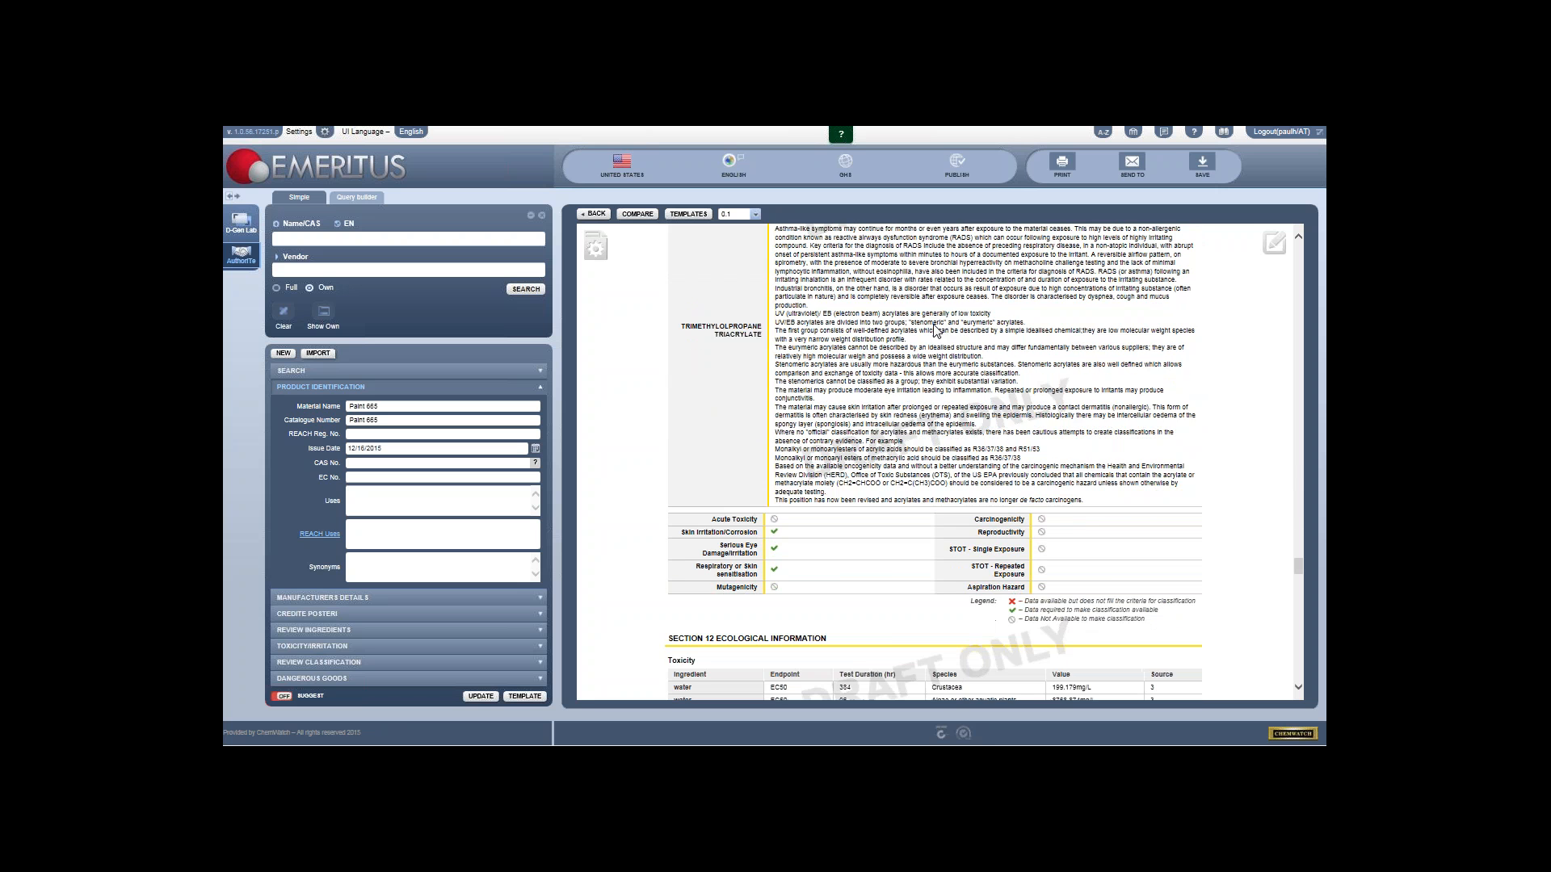
scroll(981, 349, "down", 15)
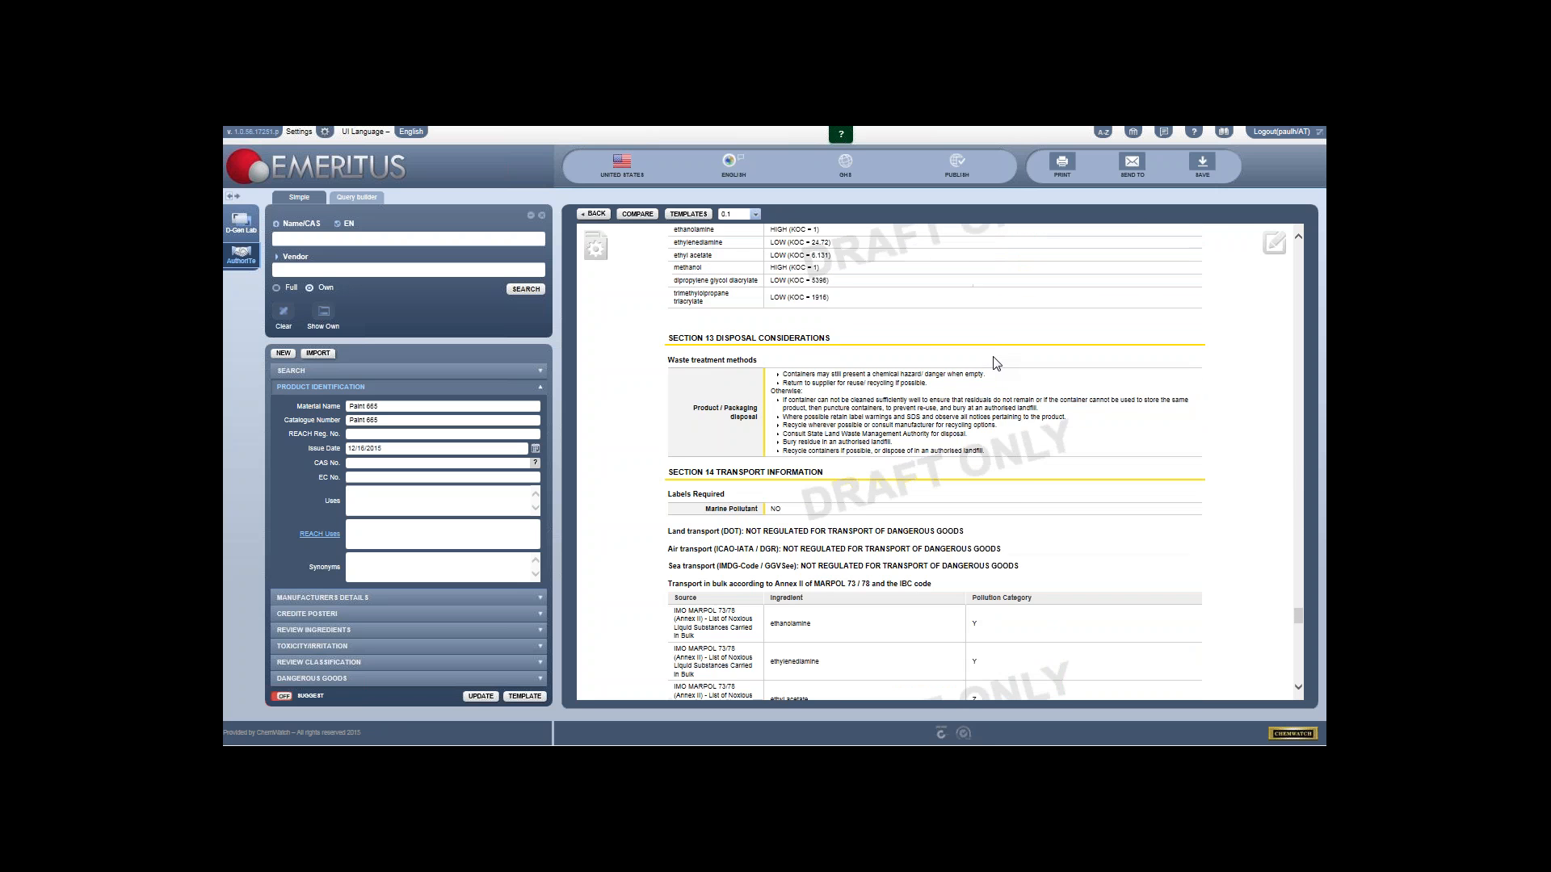
scroll(997, 365, "down", 2)
scroll(997, 364, "down", 14)
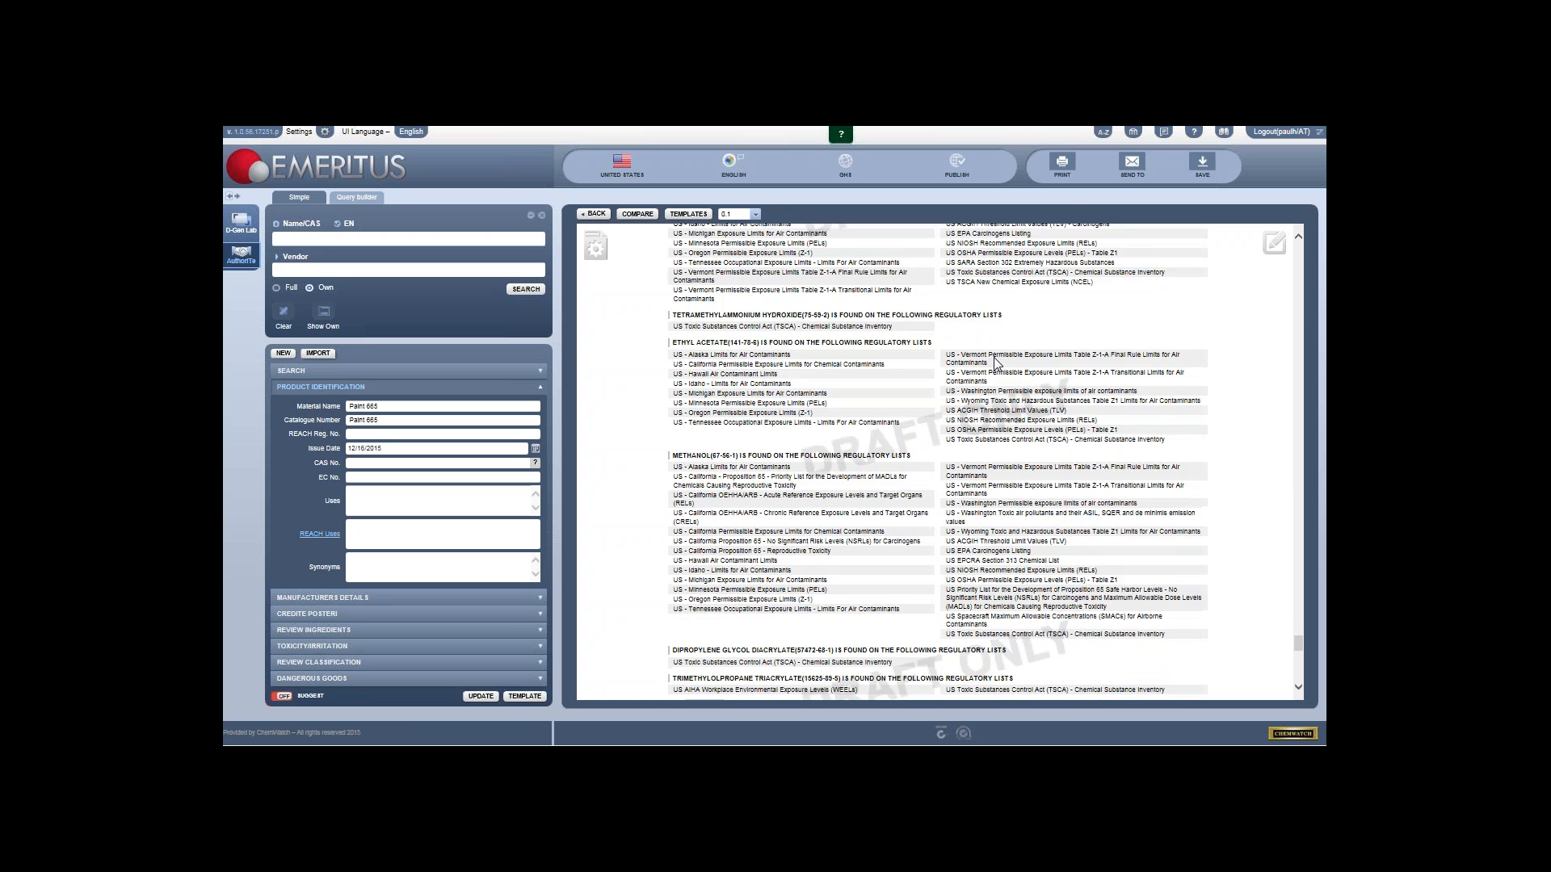
scroll(997, 364, "down", 5)
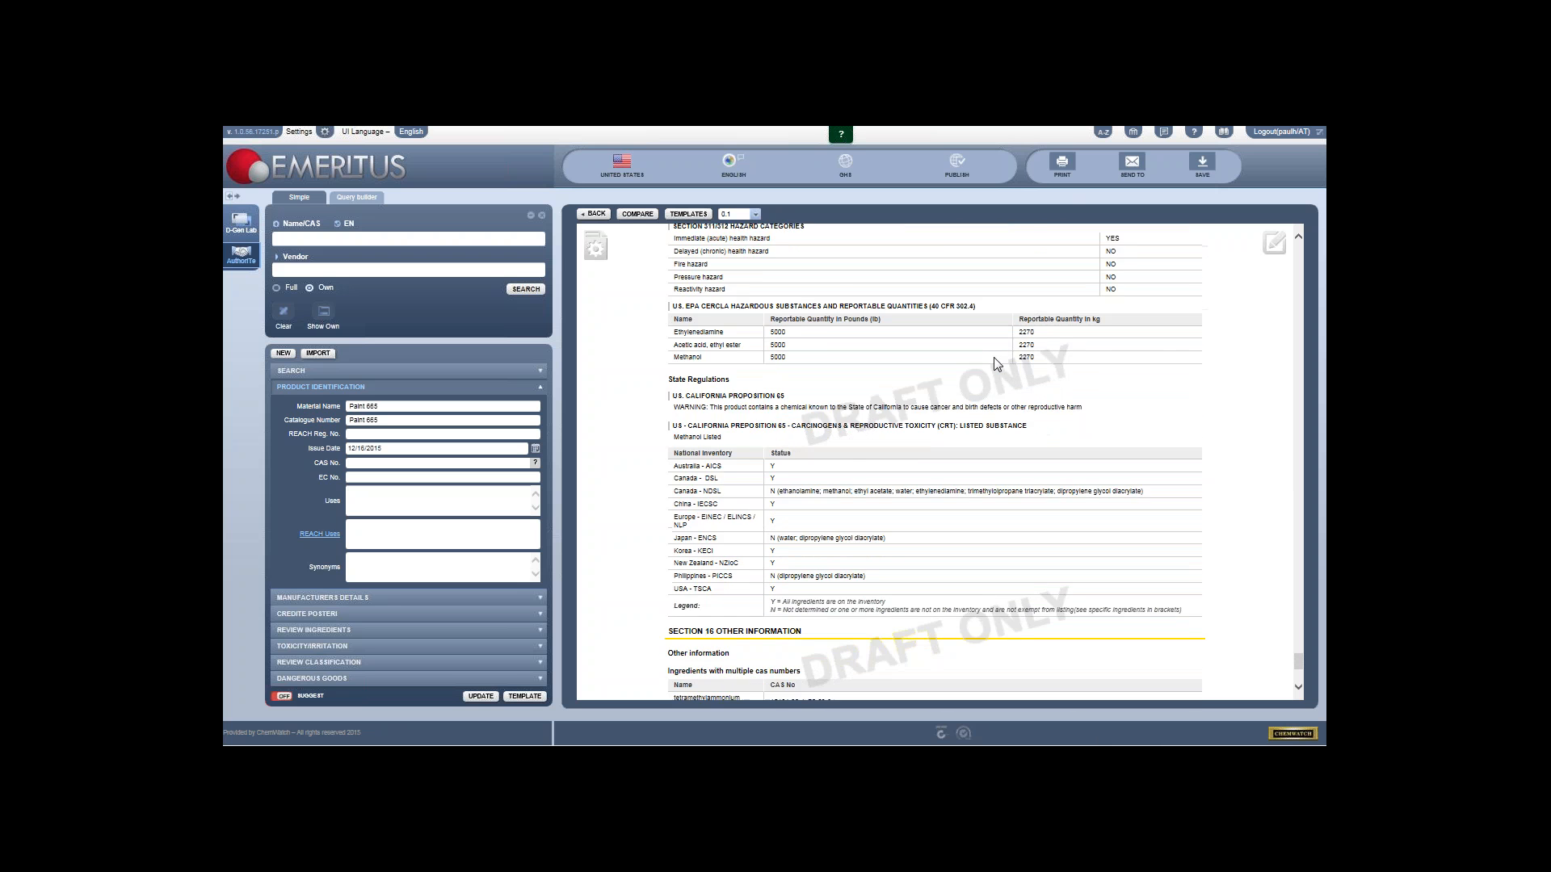
Step: Try the Vanilla visual appearance and the Large and Normal font sizes on the safety data sheet, returning the font size to Small
left_click(595, 249)
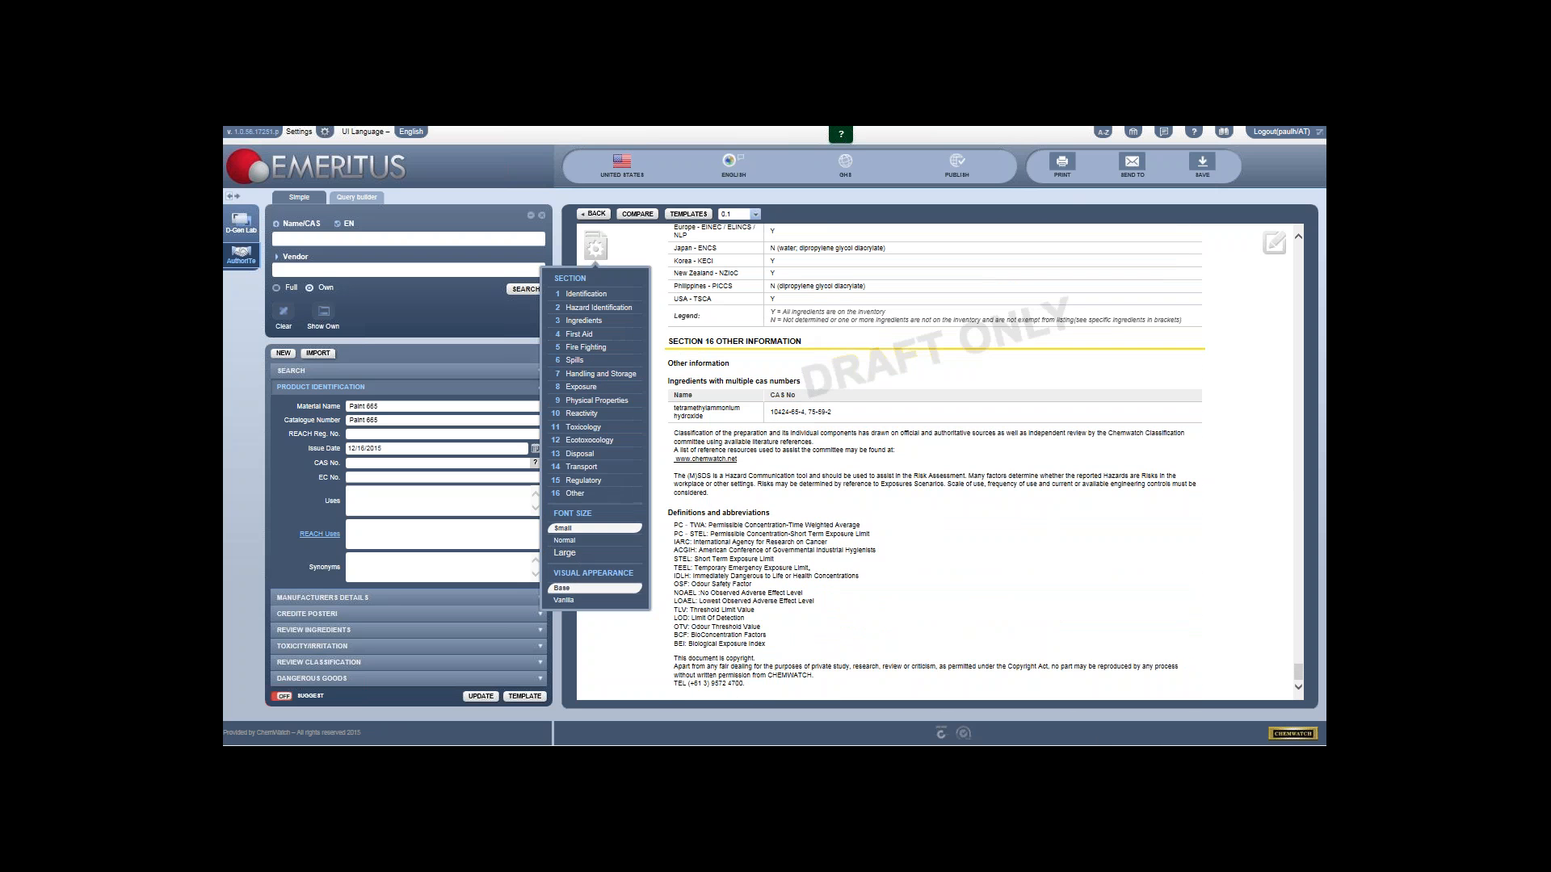
left_click(570, 600)
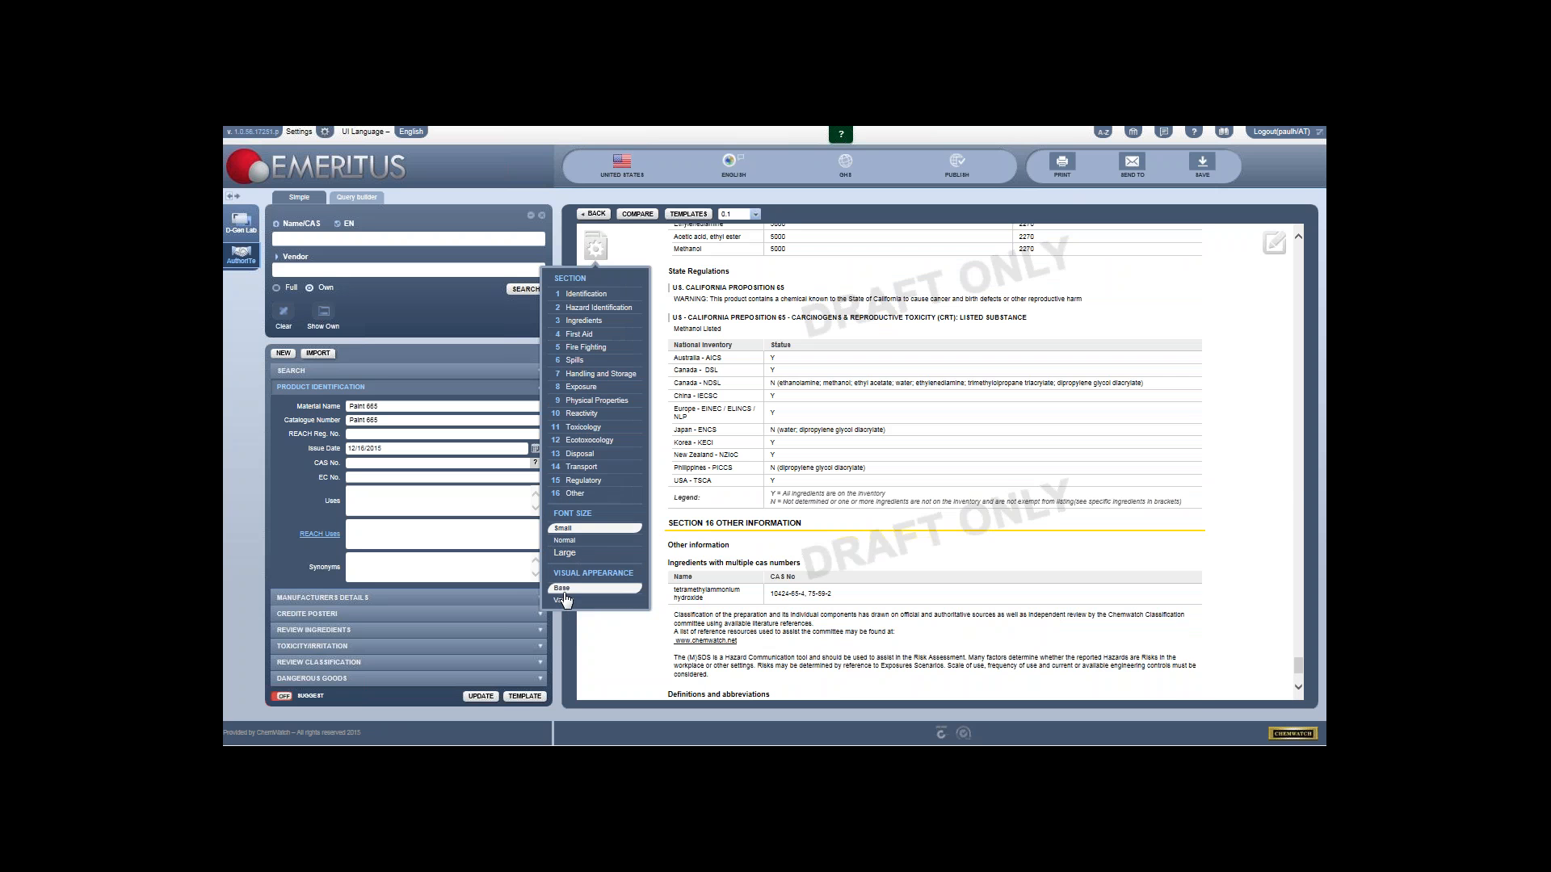
left_click(594, 252)
left_click(571, 556)
left_click(571, 541)
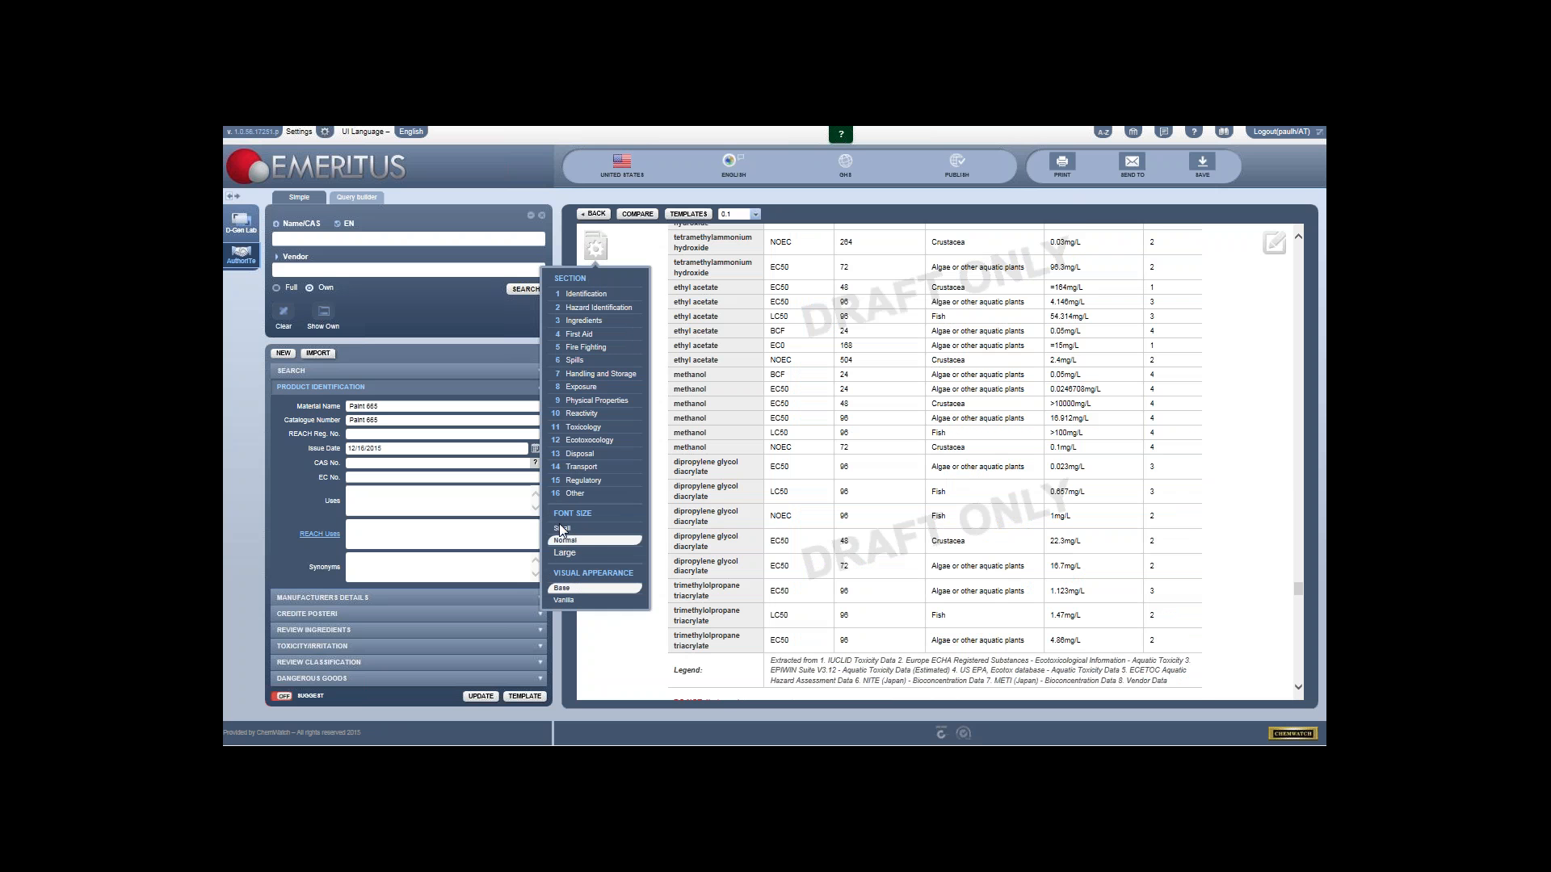
left_click(559, 529)
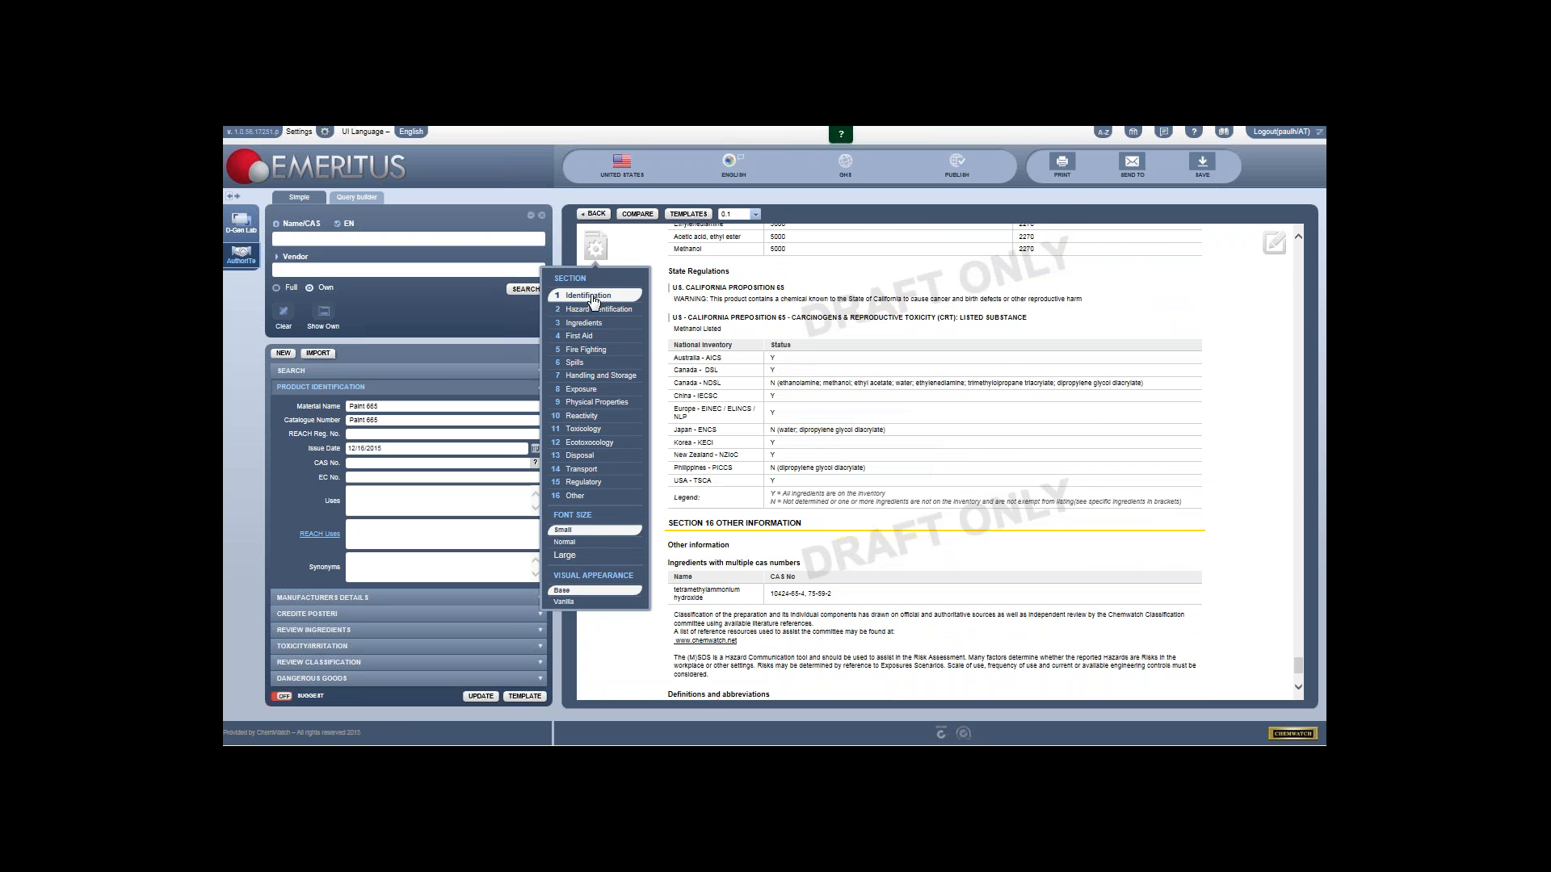
Step: Jump through the safety data sheet's Identification, Hazard Identification and Ingredients sections
left_click(592, 297)
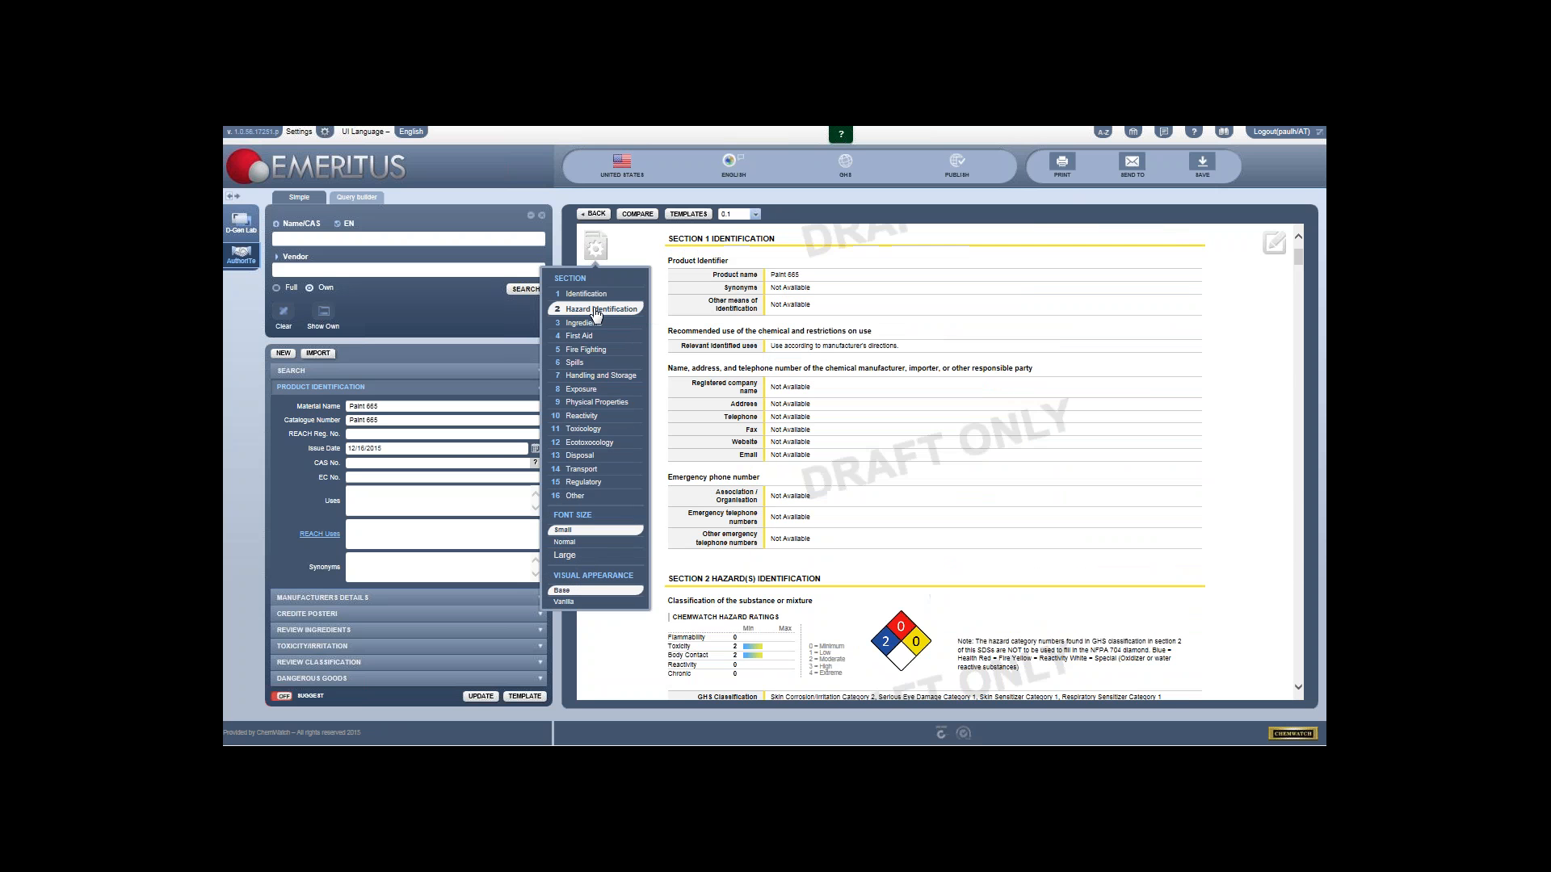
left_click(597, 311)
left_click(588, 322)
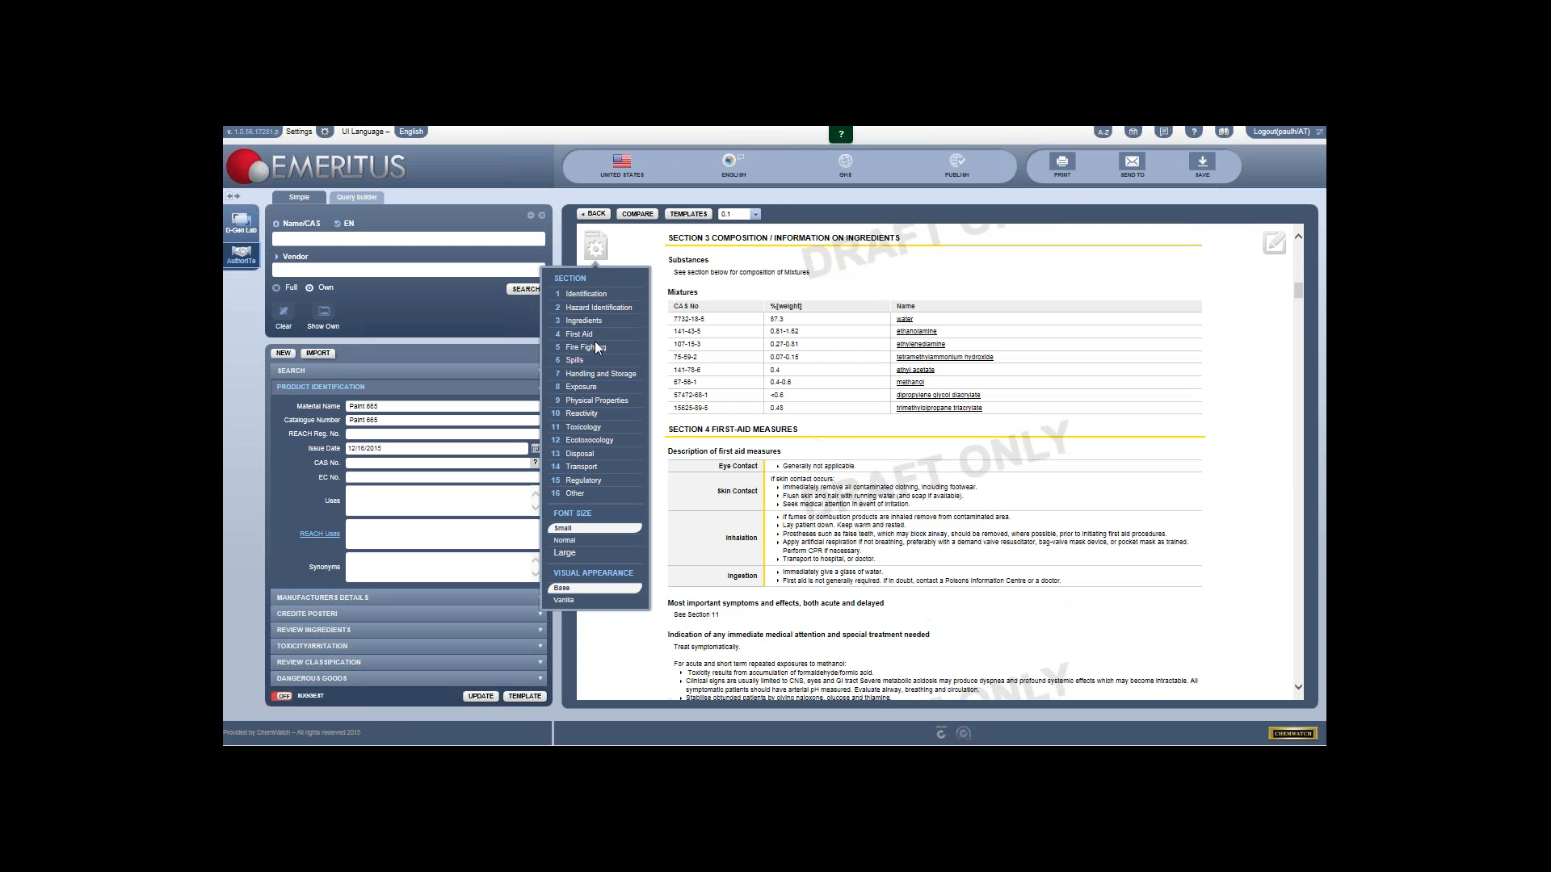
Step: Jump through the Fire Fighting, Spills, Handling and Storage, Exposure and Physical Properties sections, and return to the materials list
left_click(599, 349)
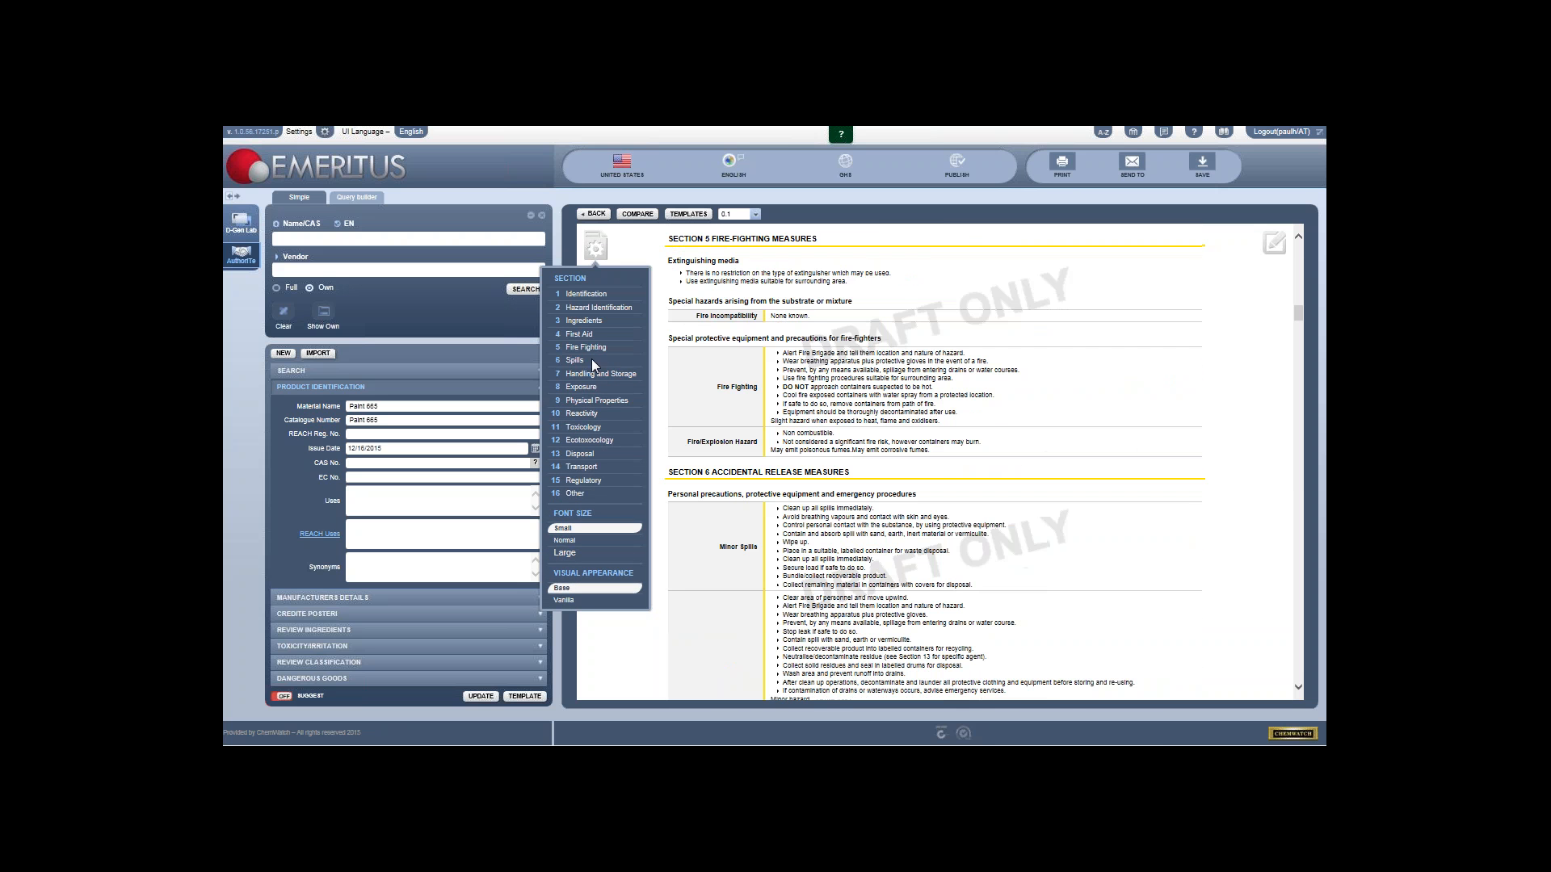
left_click(577, 364)
left_click(582, 376)
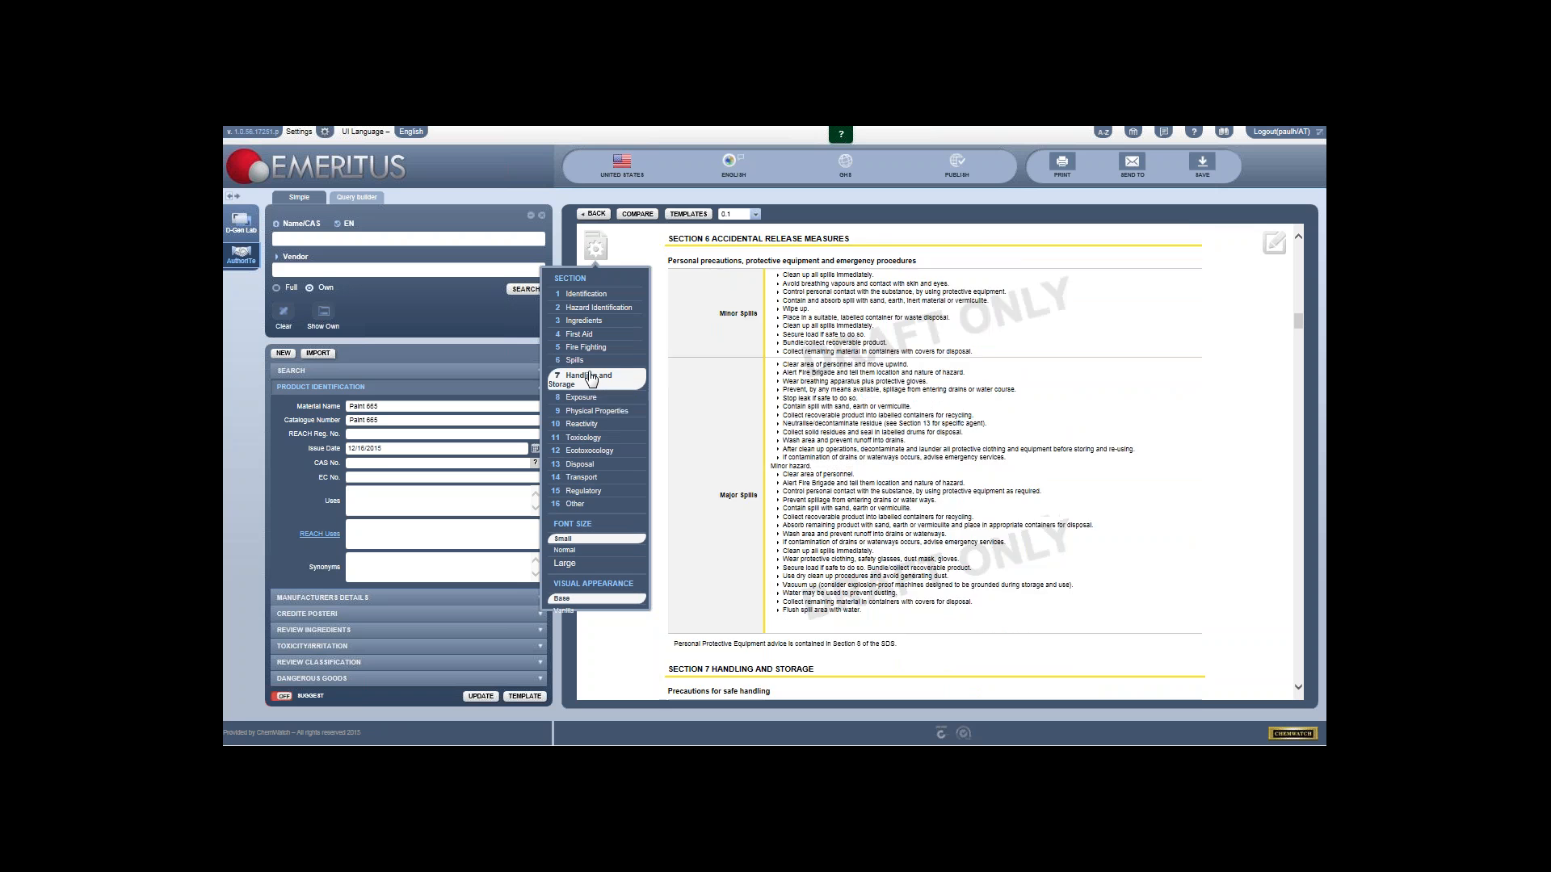
left_click(593, 391)
left_click(596, 401)
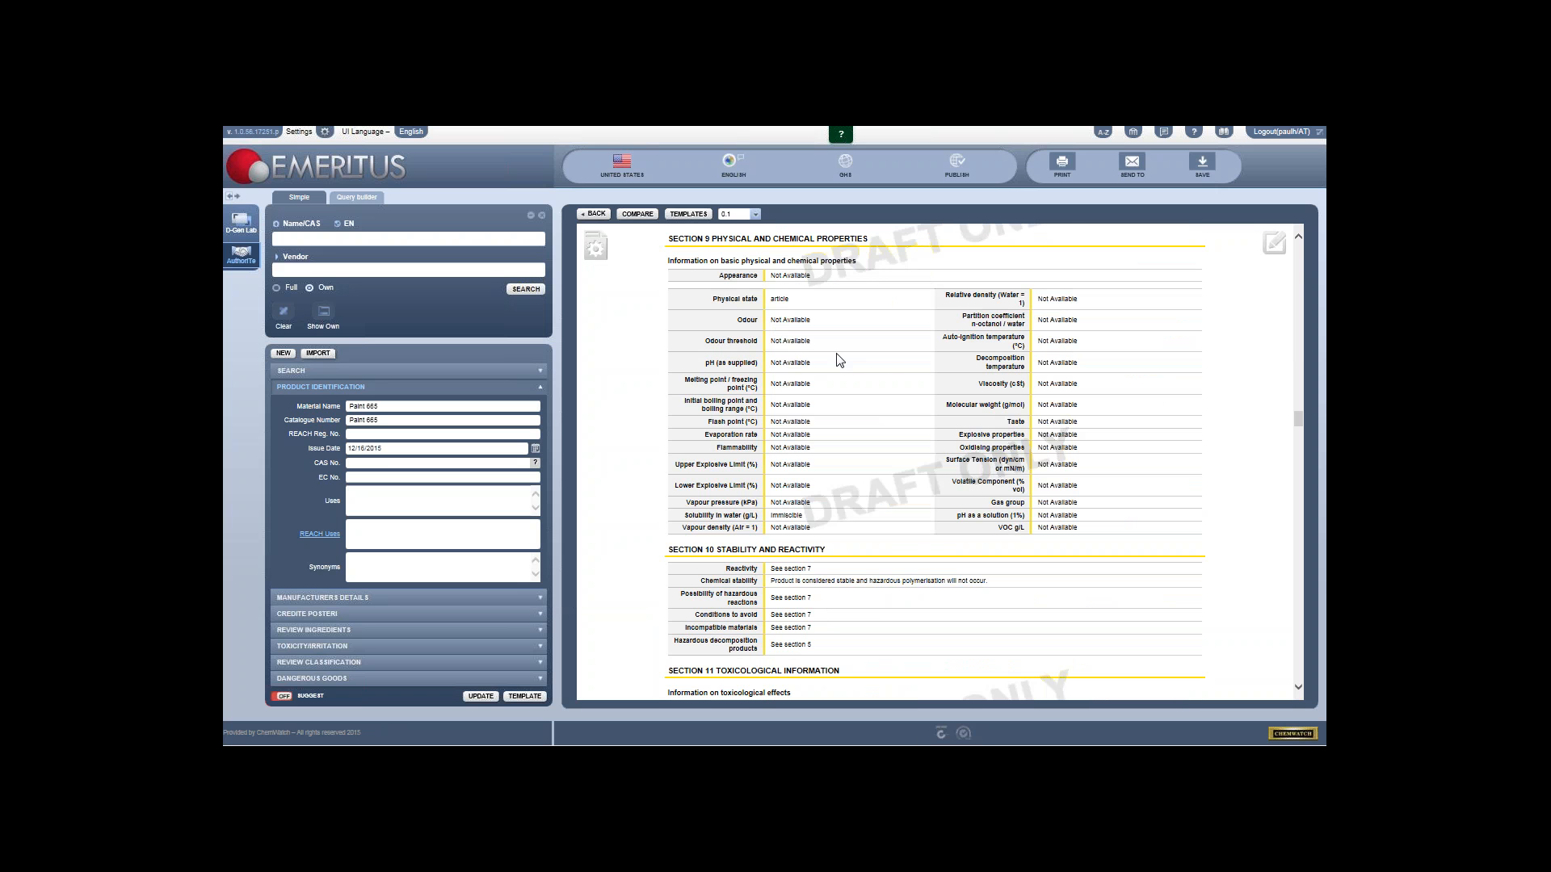
left_click(596, 214)
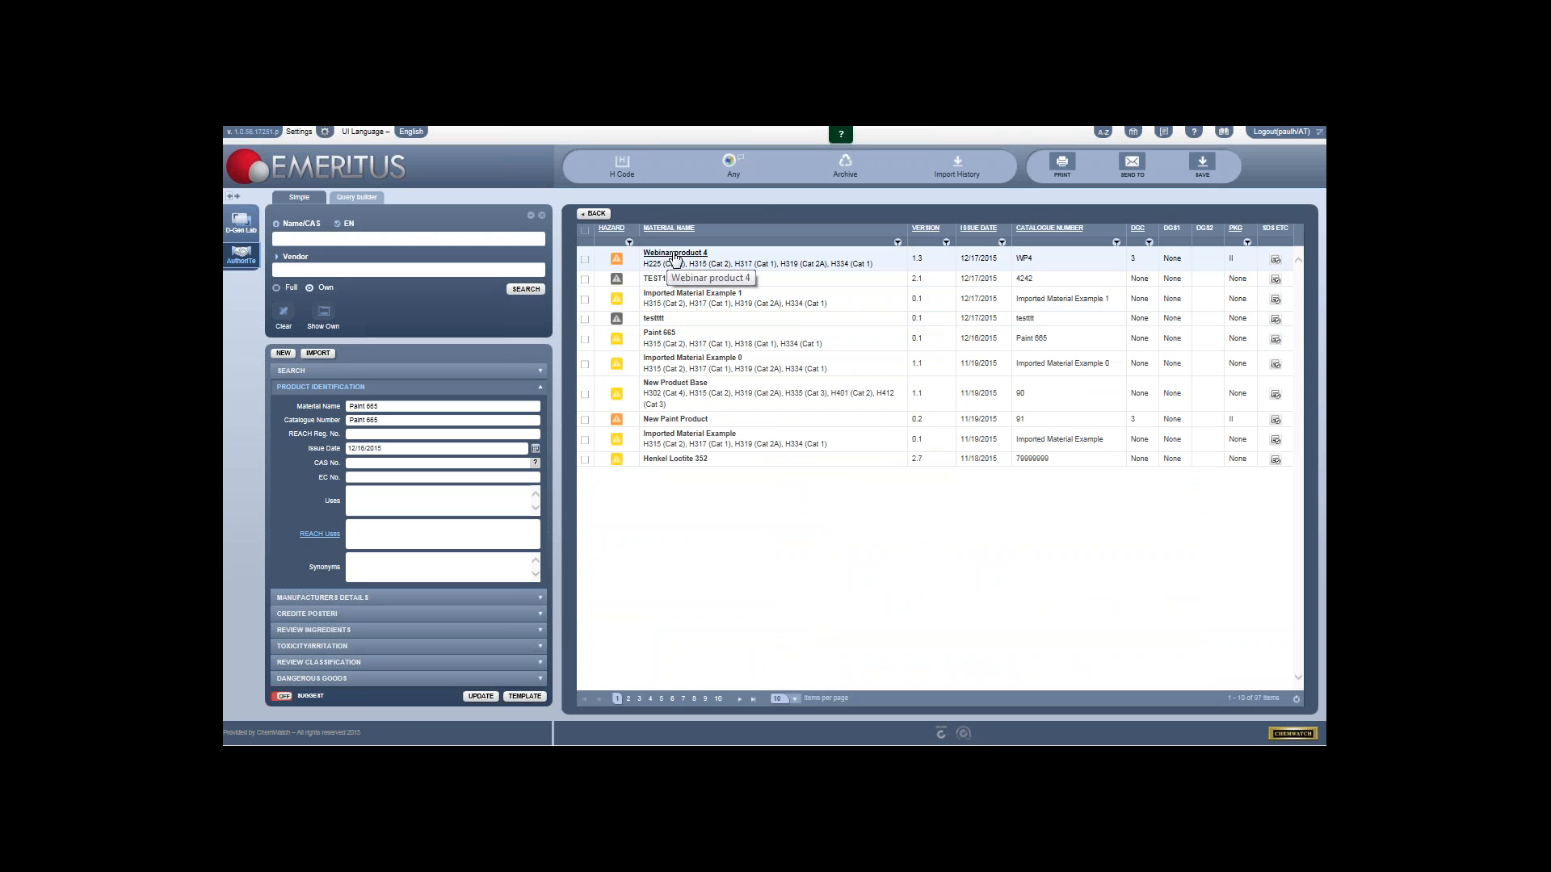
mouse_move(1275, 261)
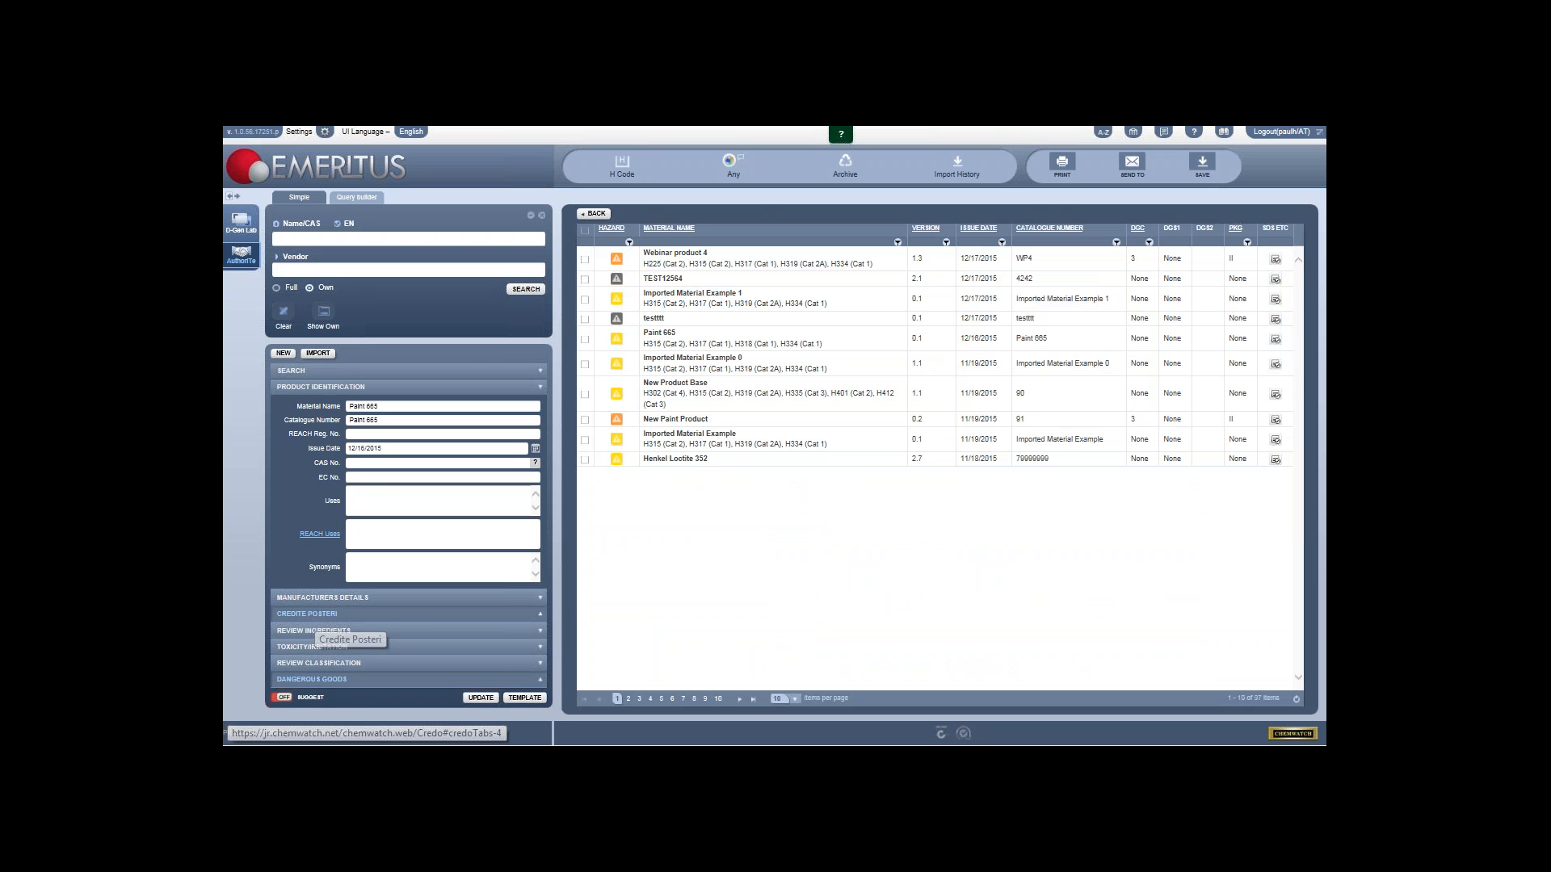
Step: Expand Paint 665's Credite Posteri ingredients, and search the full database for acetone
left_click(316, 616)
left_click(290, 288)
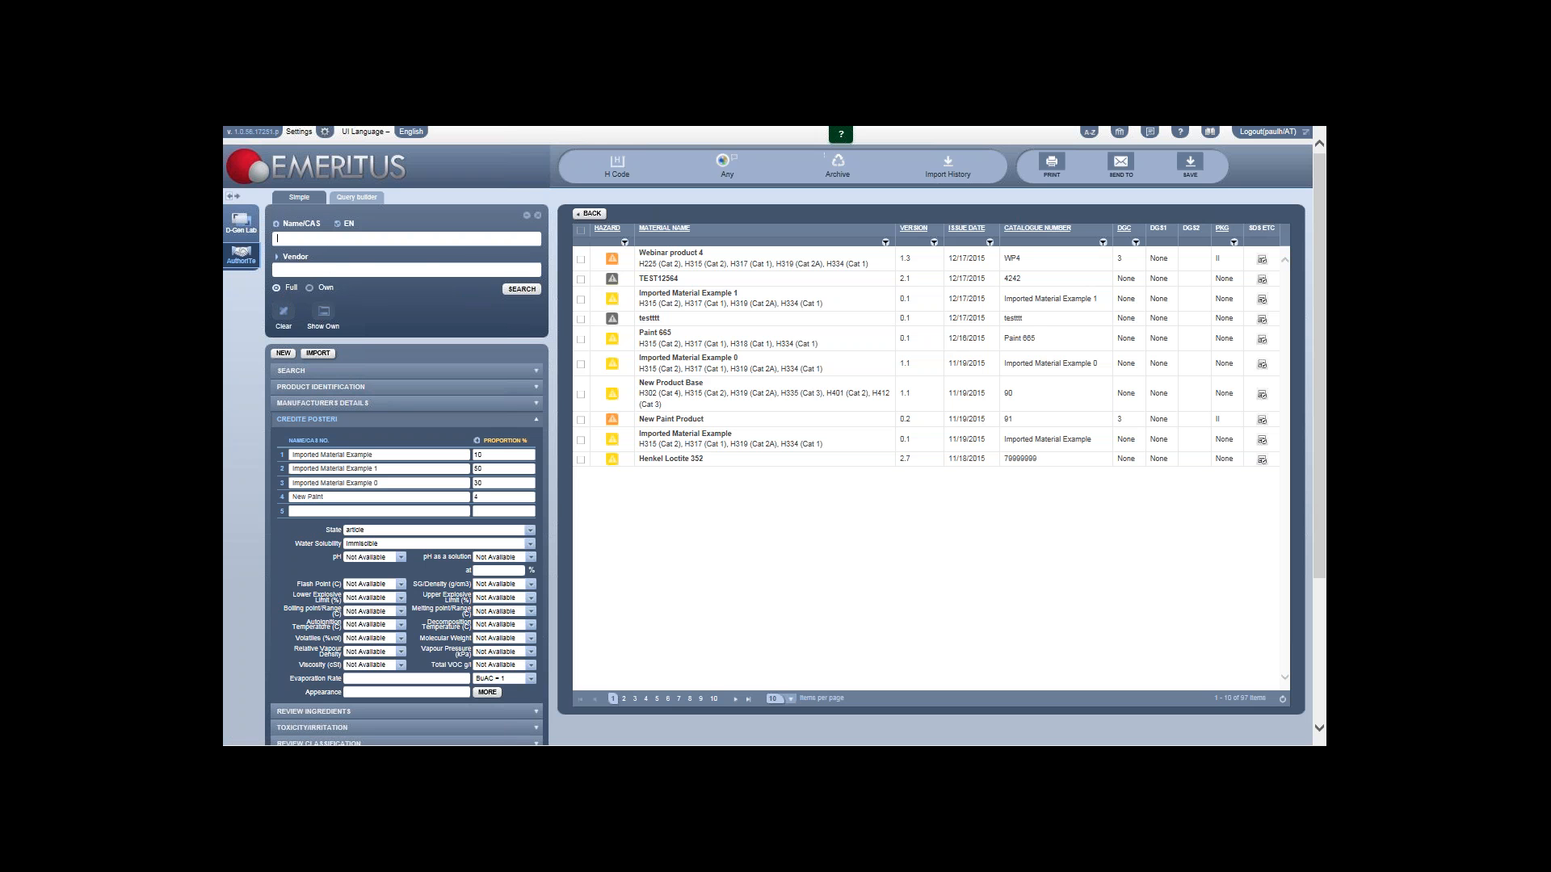
type("ace")
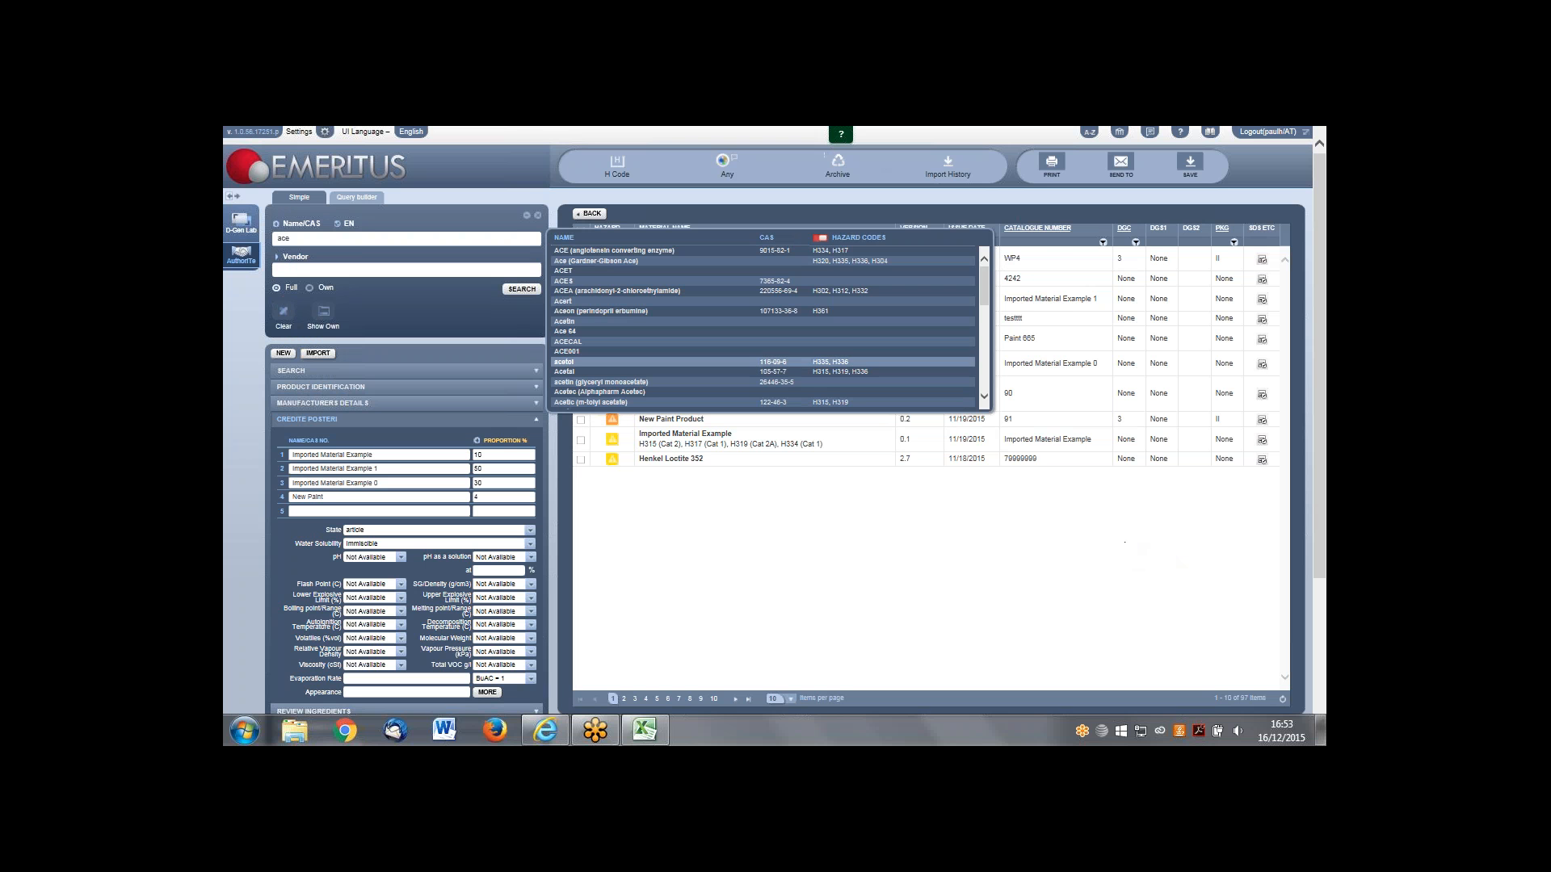
left_click(514, 208)
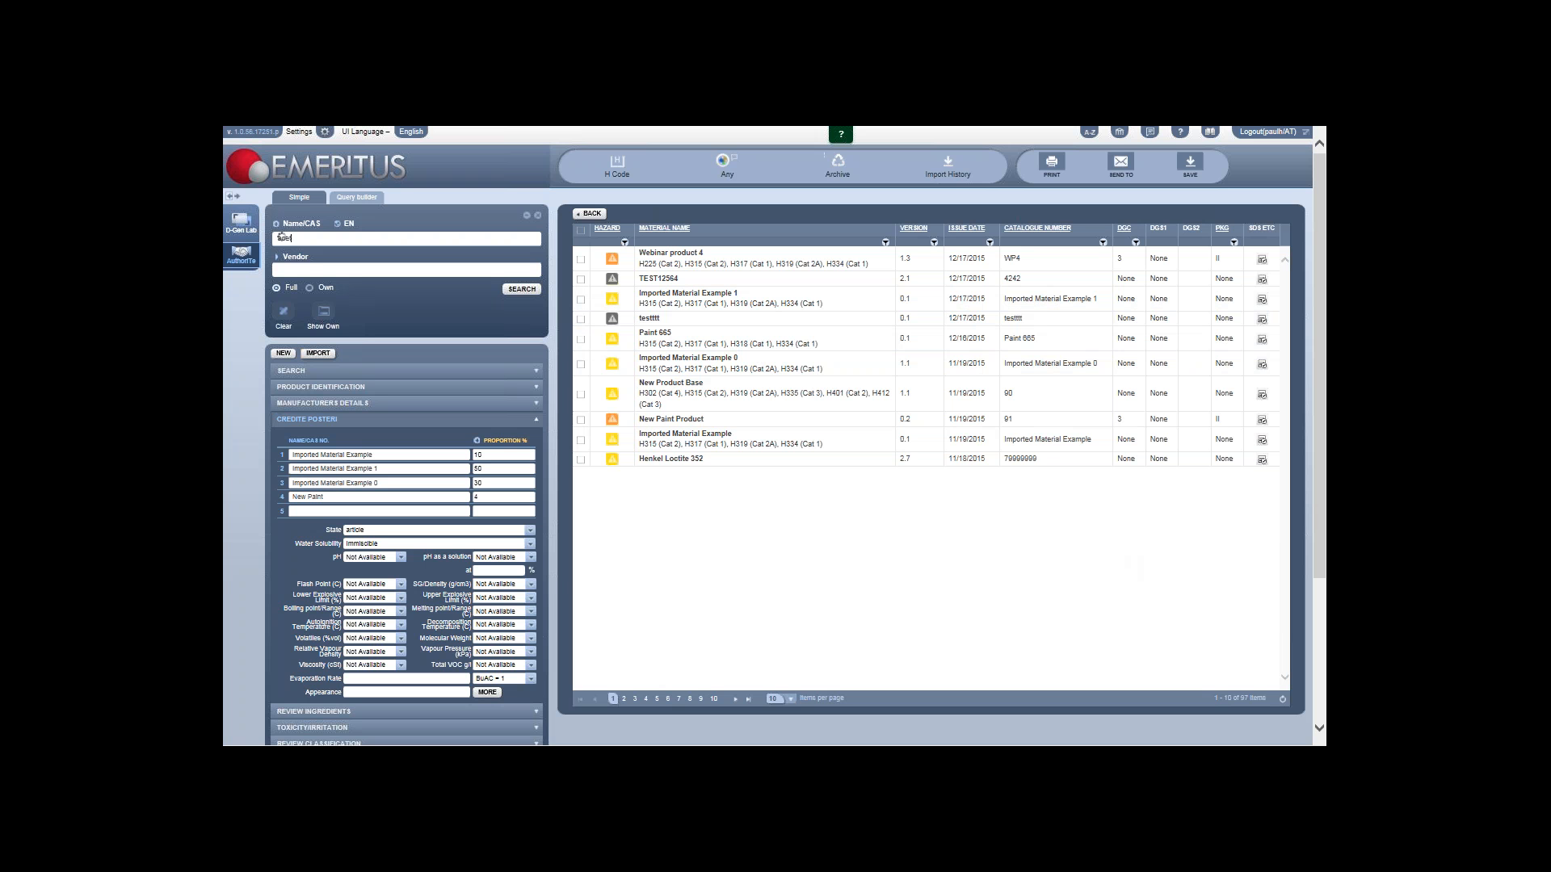
type("one")
key("Return")
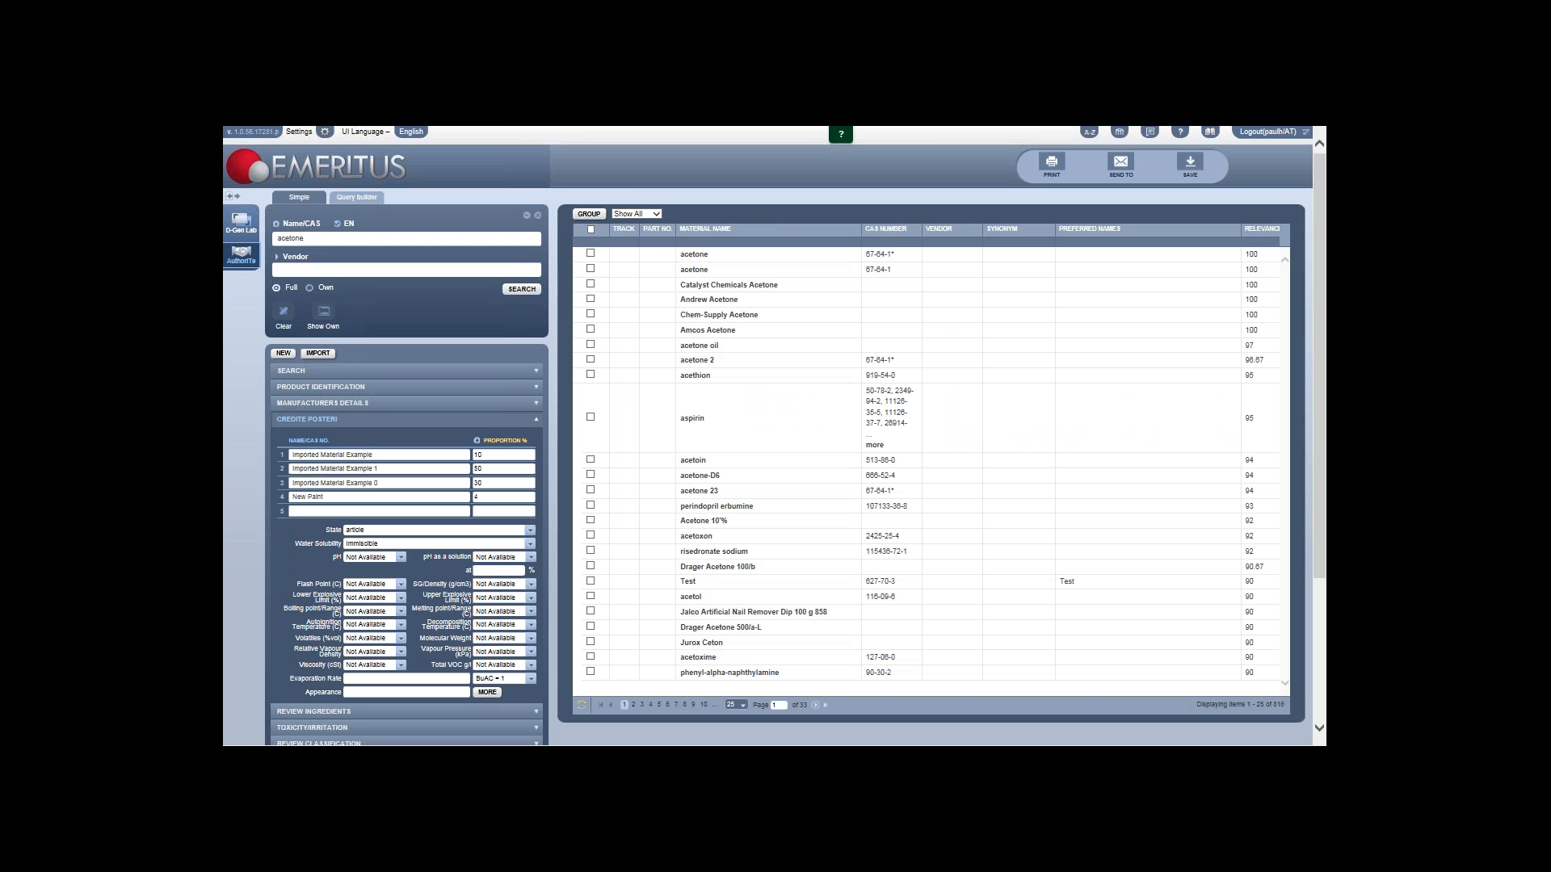
Step: Load acetone into the authoring form, and review its Credite Posteri composition, physical properties and dangerous goods data
left_click(694, 273)
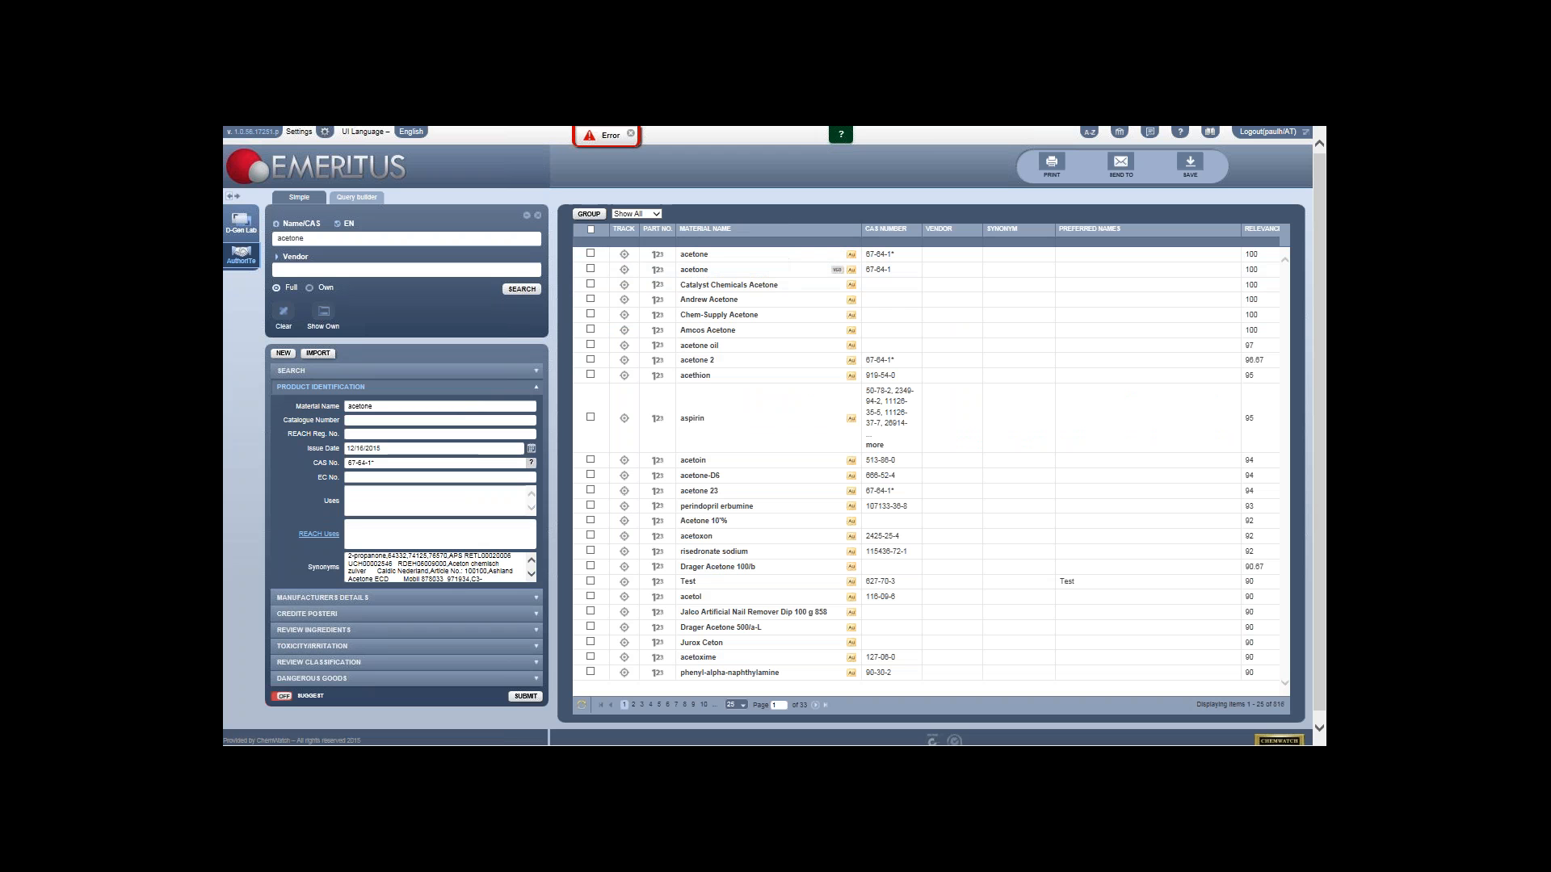
left_click(316, 618)
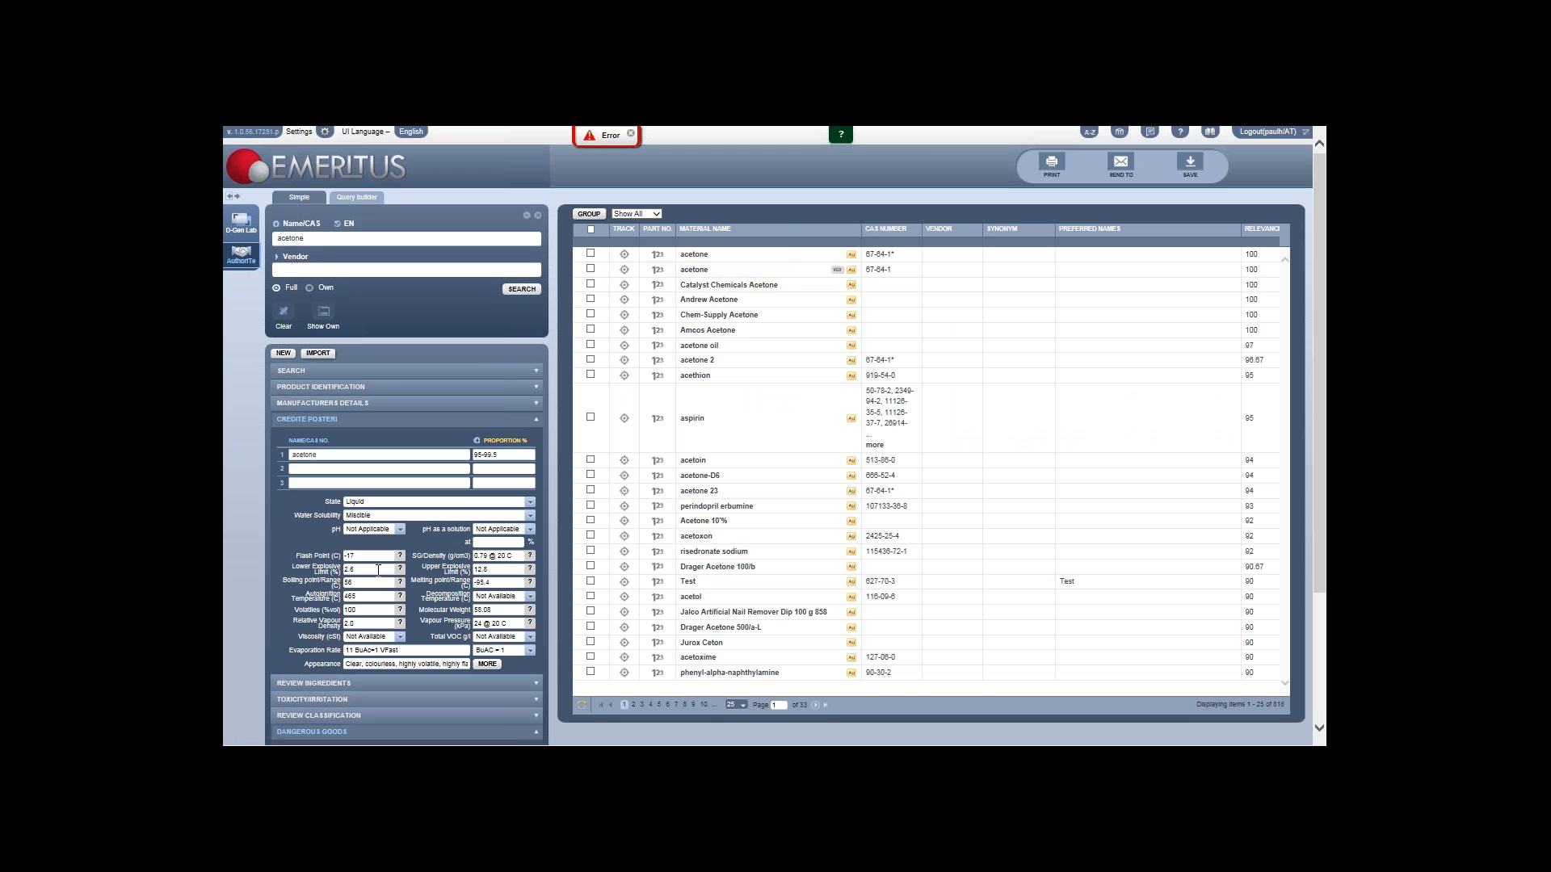
scroll(371, 525, "down", 1)
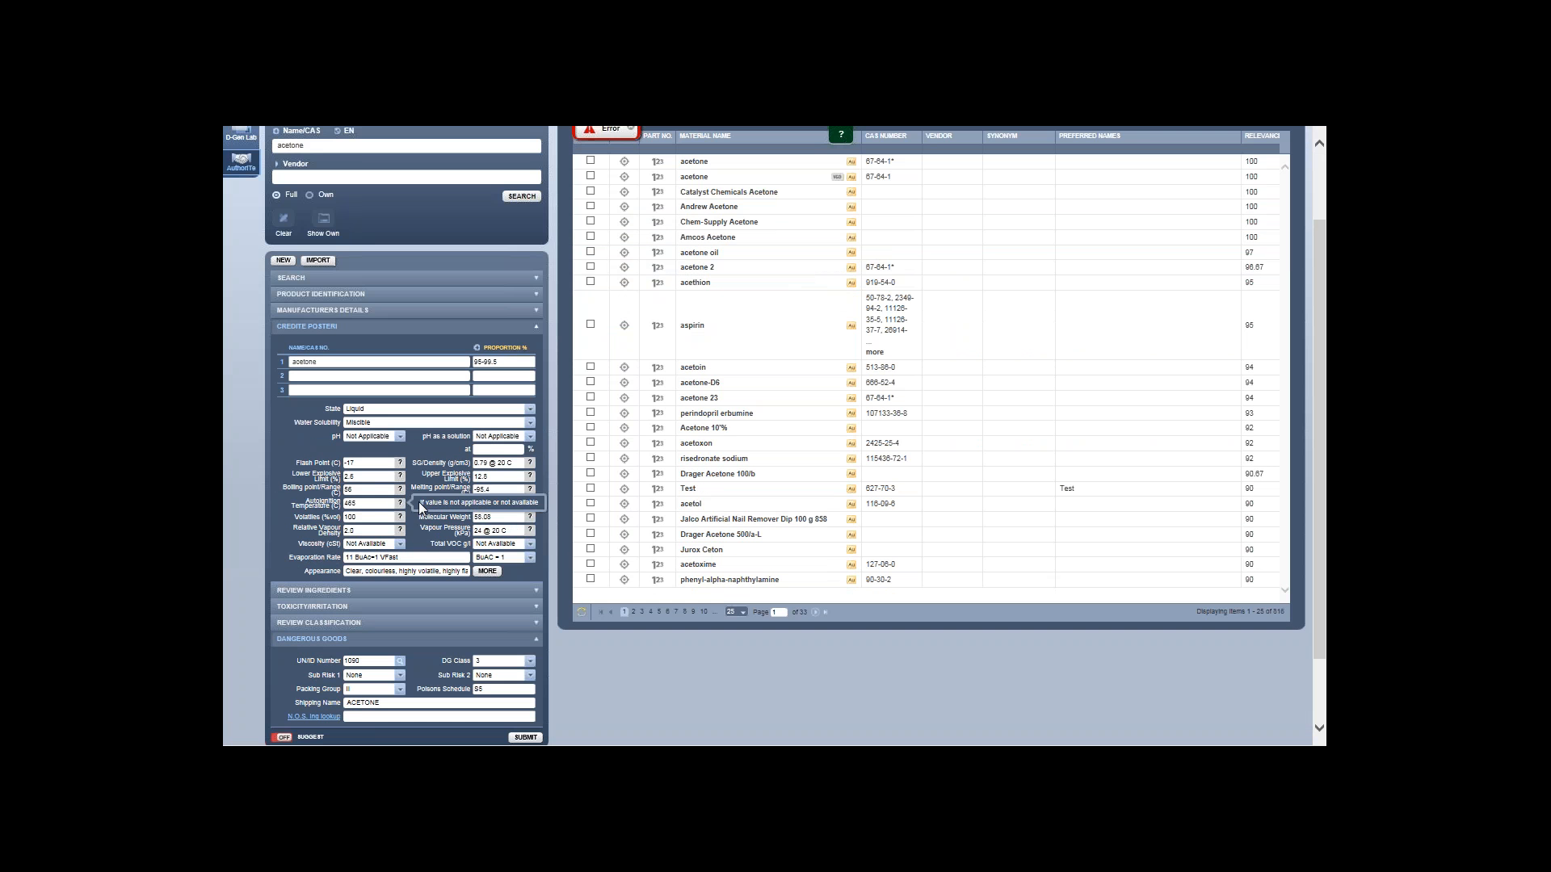
scroll(398, 501, "up", 1)
scroll(386, 475, "down", 1)
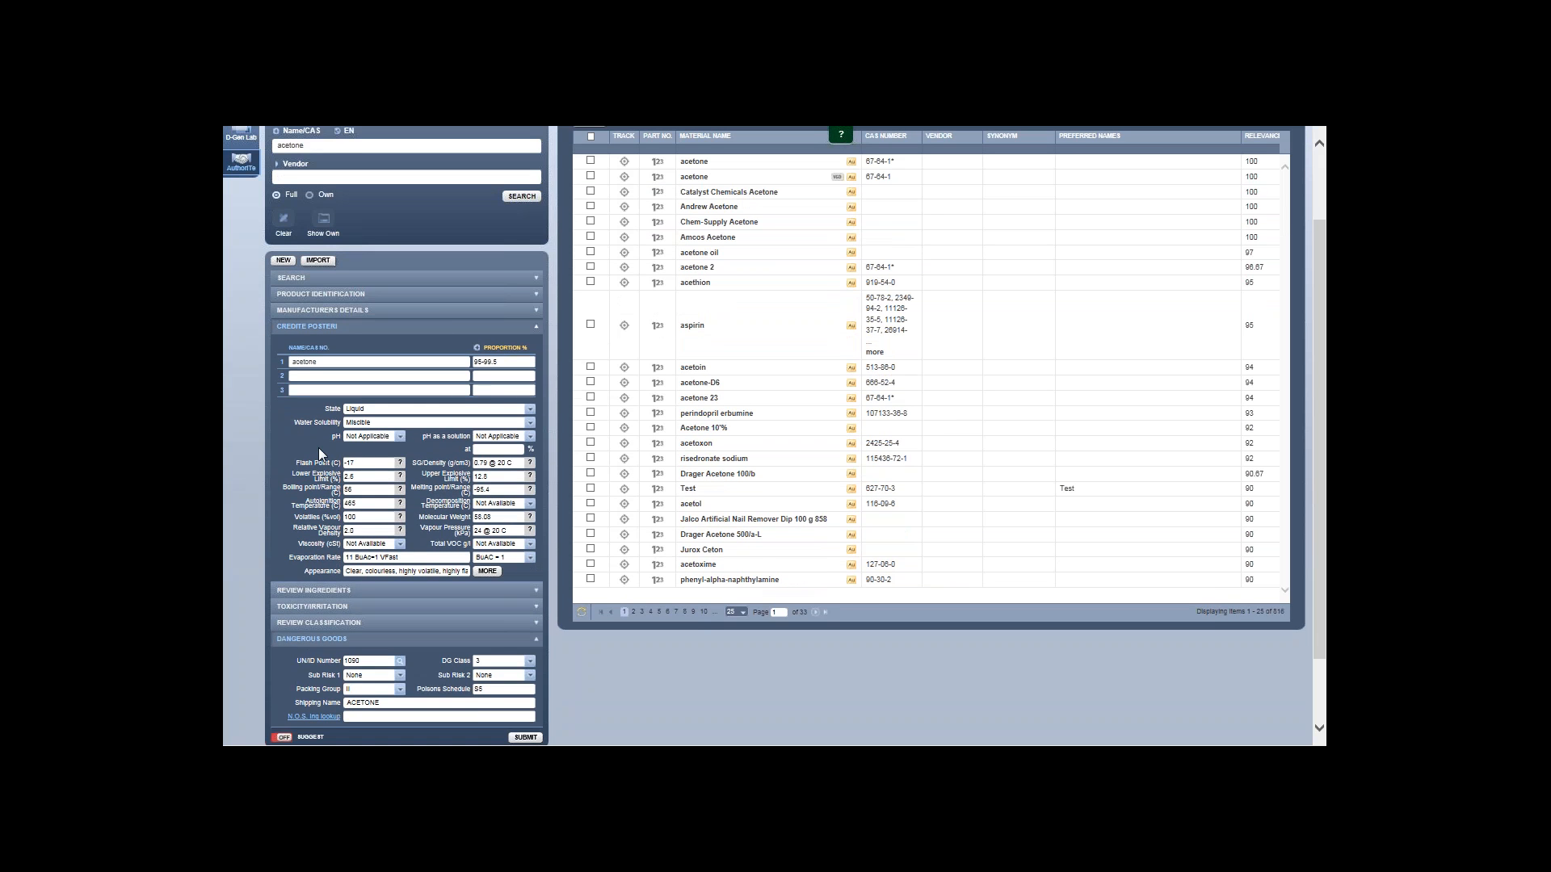
scroll(318, 448, "up", 1)
scroll(320, 454, "down", 1)
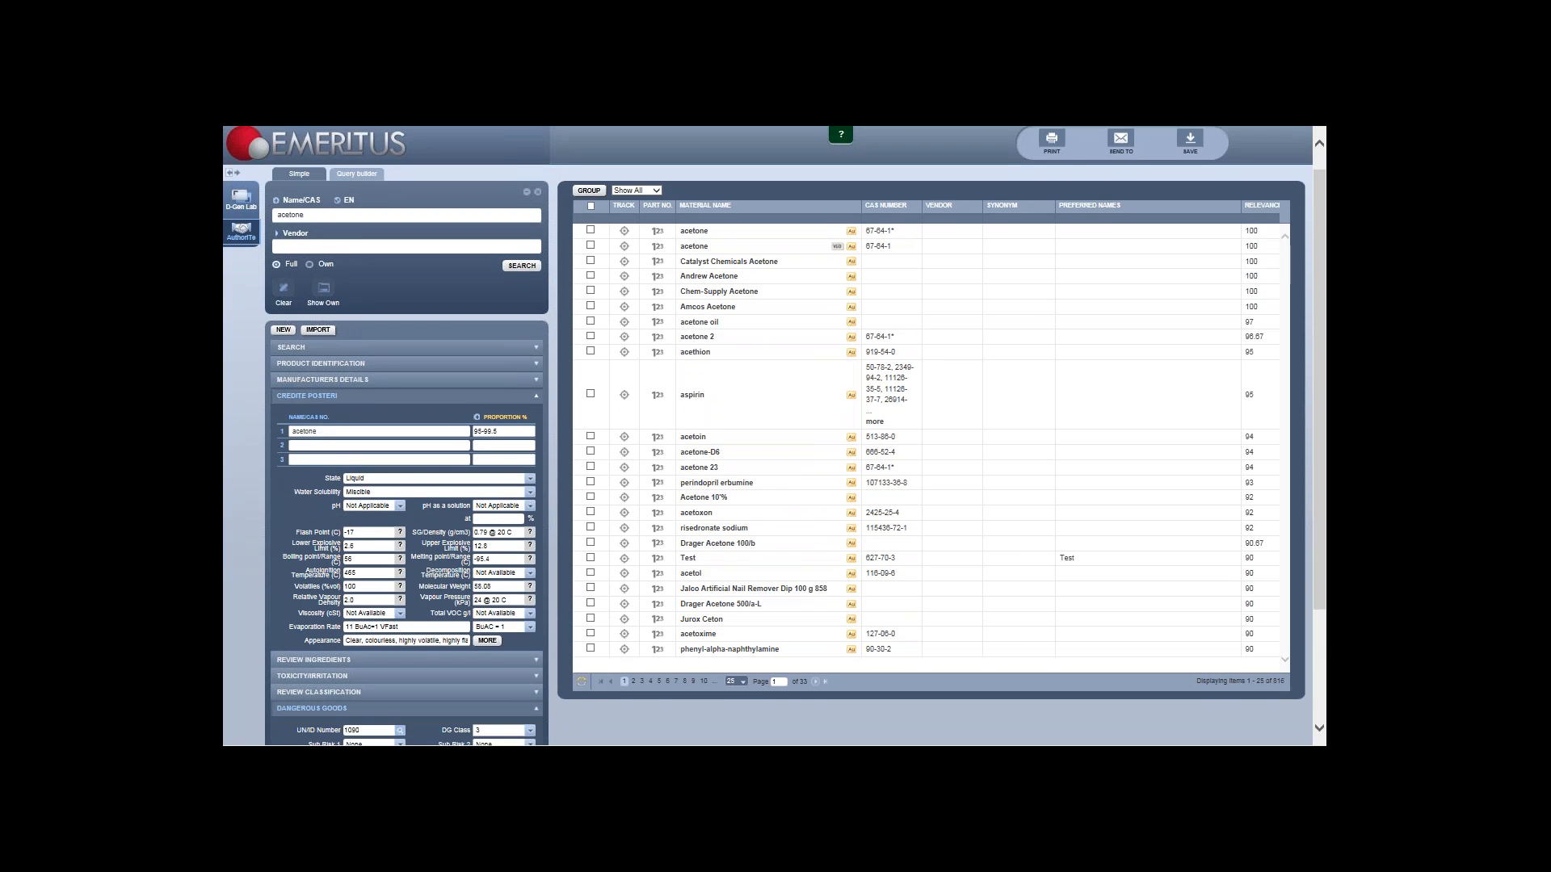
scroll(320, 454, "up", 1)
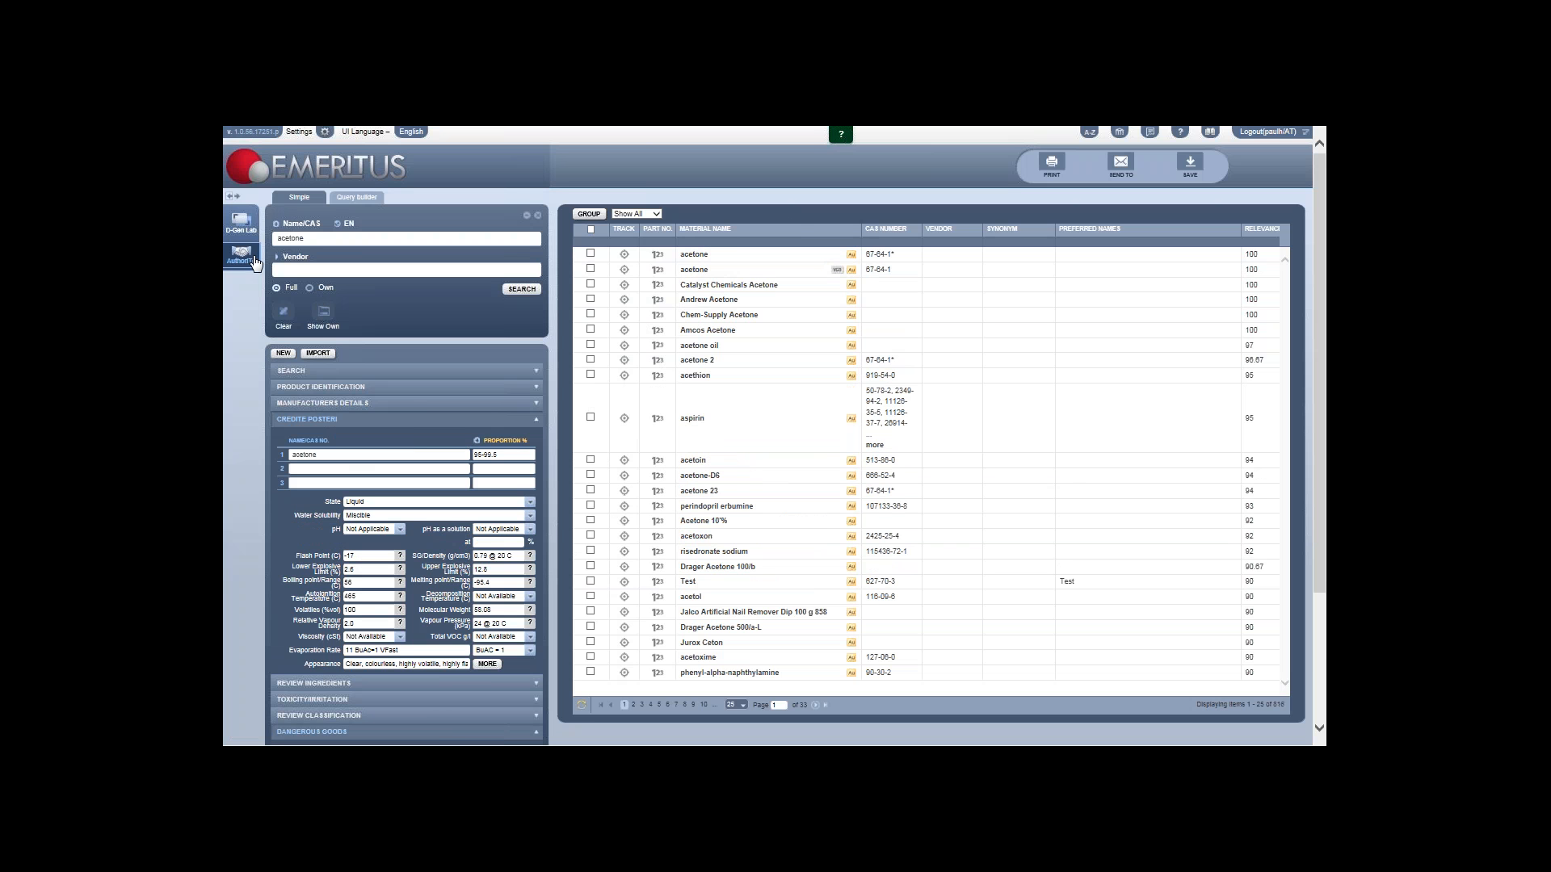
Step: Show the organisation's own materials, and open the safety data sheet of Webinar product 4
left_click(320, 320)
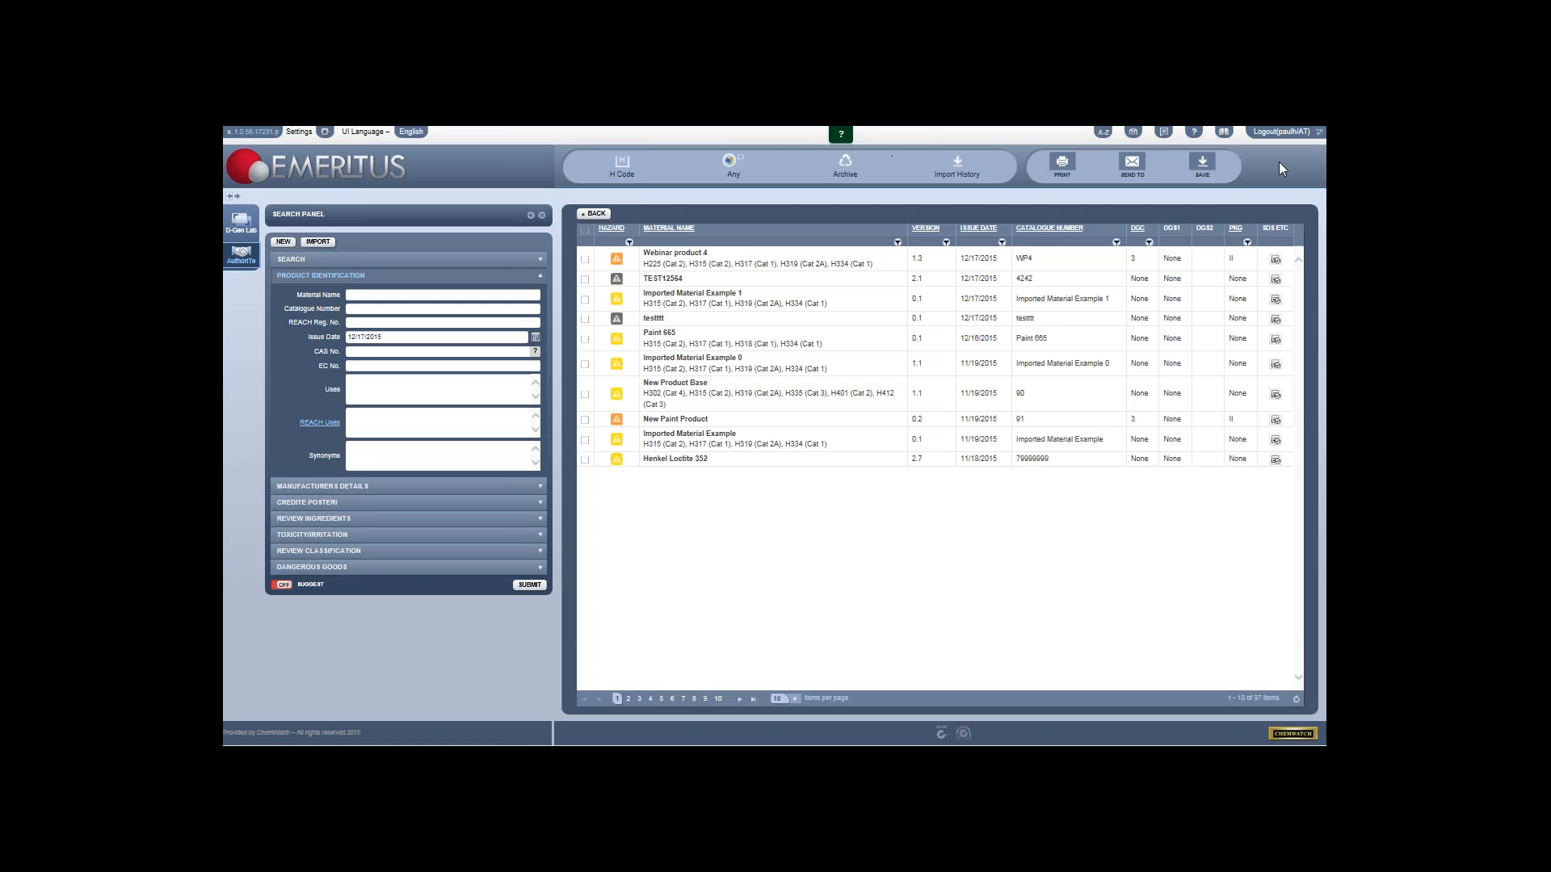
left_click(1276, 259)
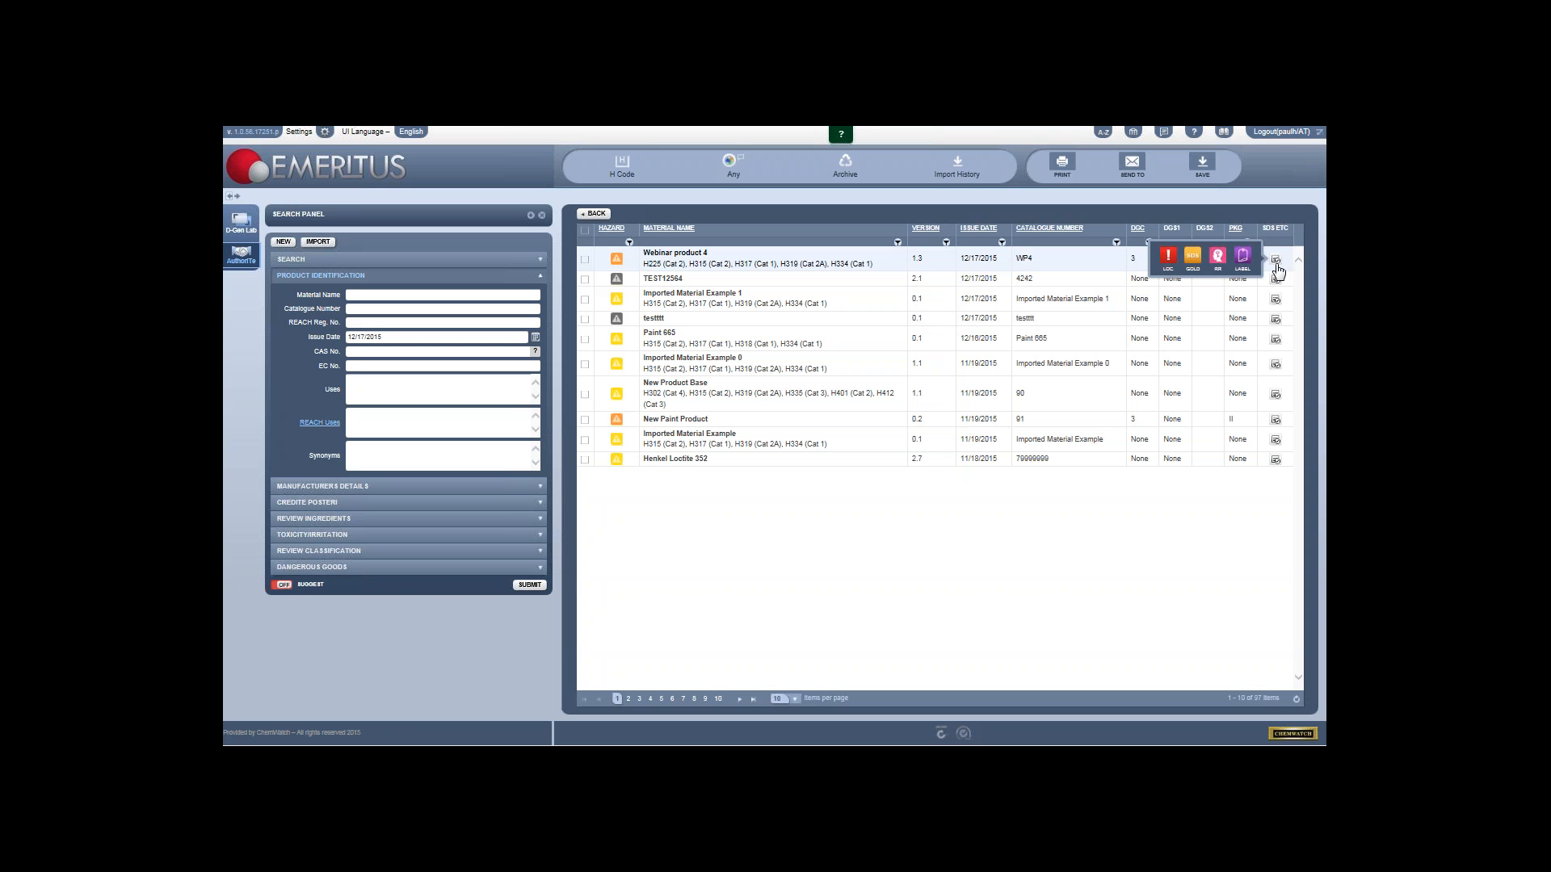
left_click(1169, 263)
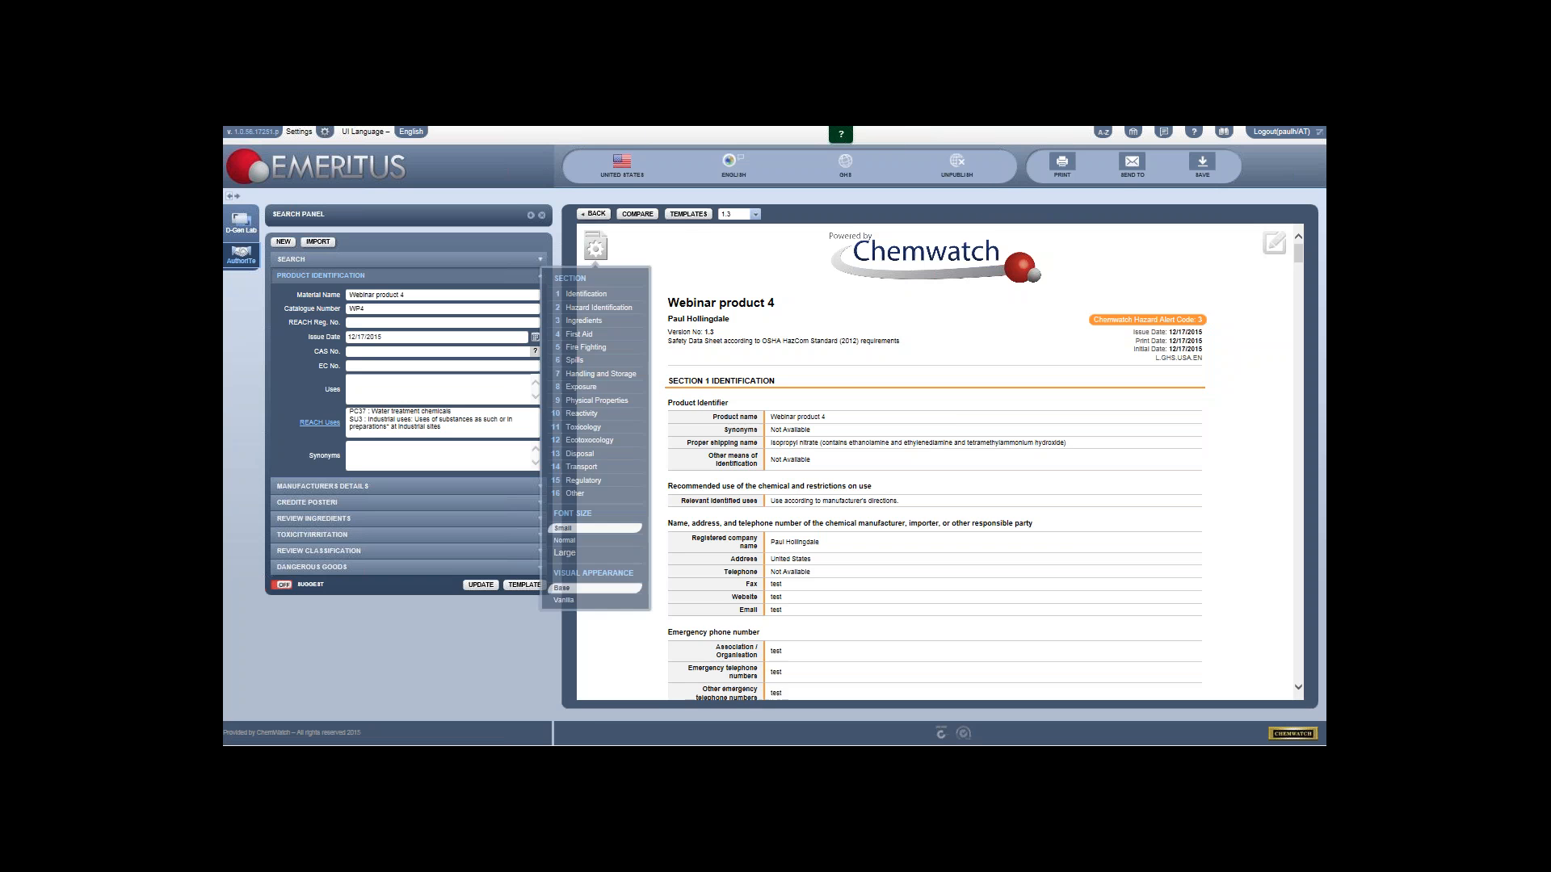
Step: Read through the Webinar product 4 safety data sheet from Section 1 to the toxicological information in Section 11
scroll(770, 368, "down", 5)
scroll(770, 373, "down", 10)
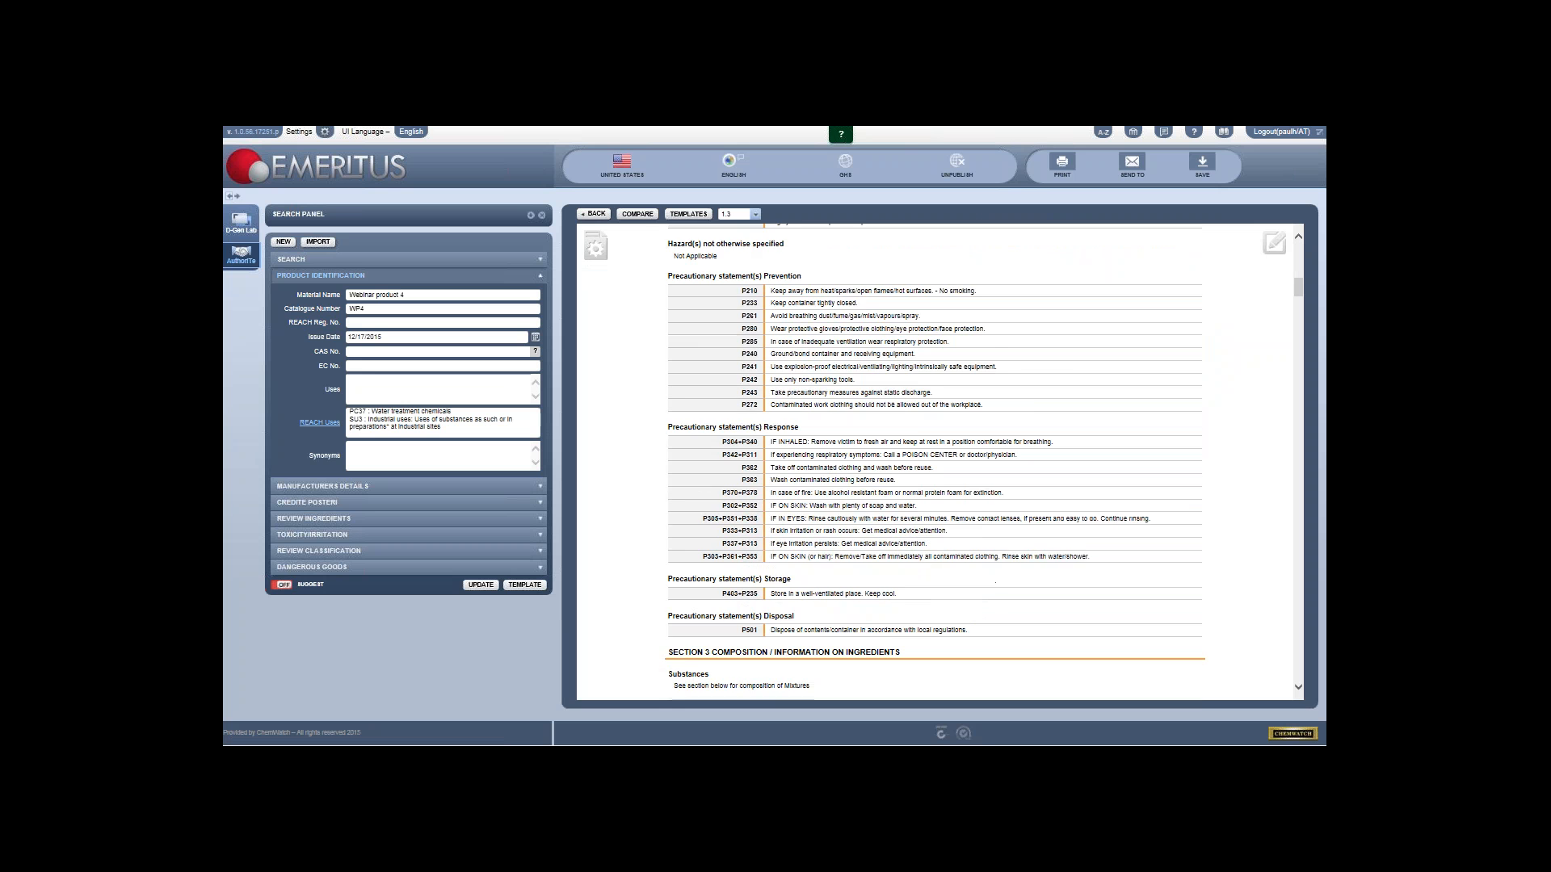
scroll(1004, 344, "down", 15)
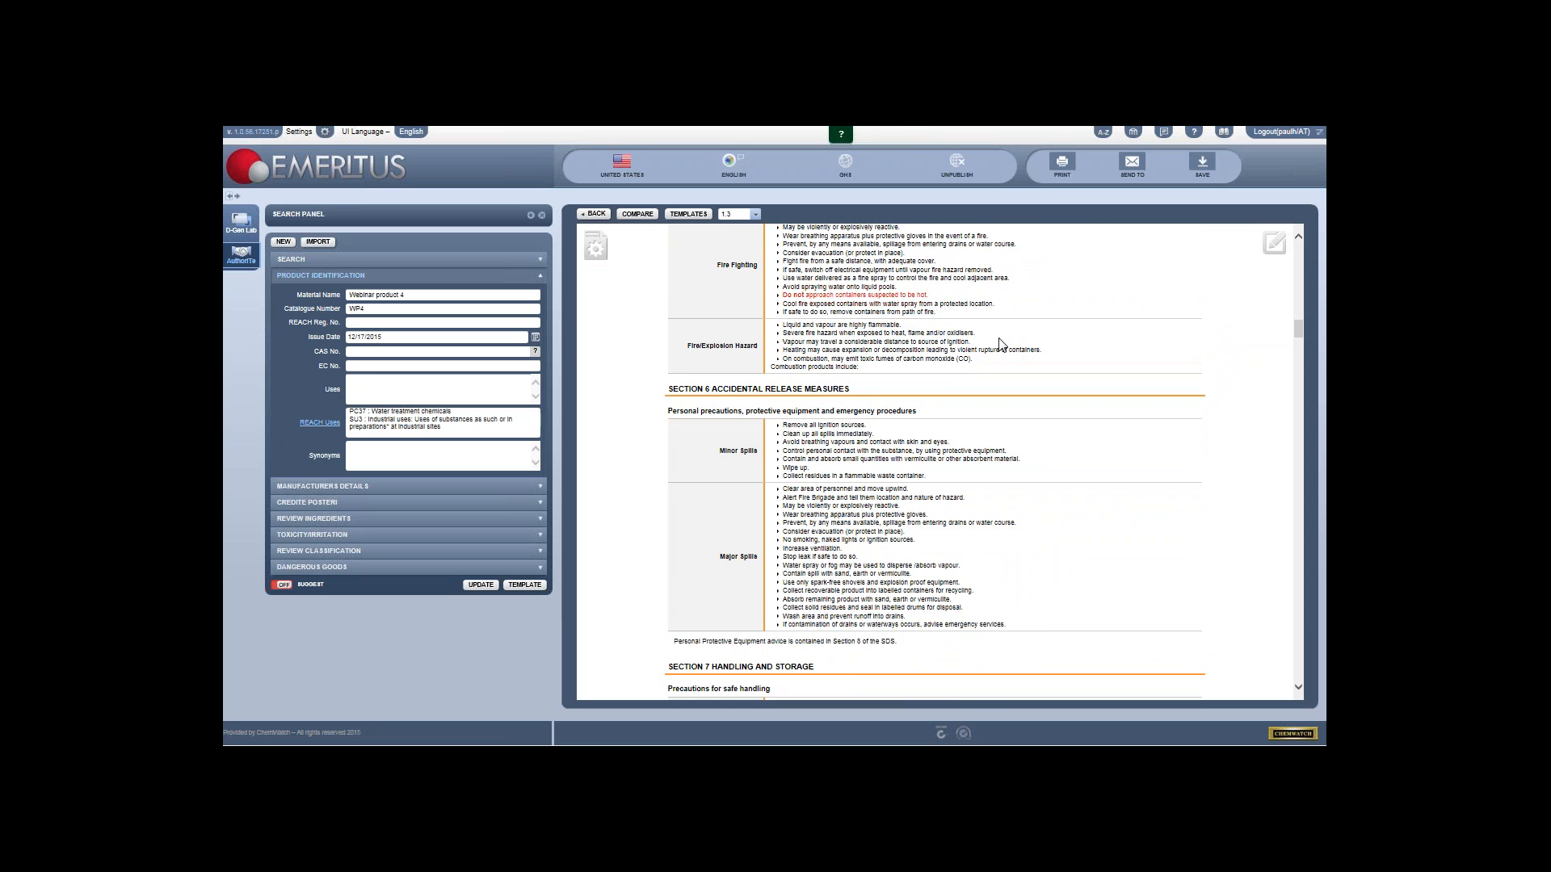
scroll(934, 461, "down", 8)
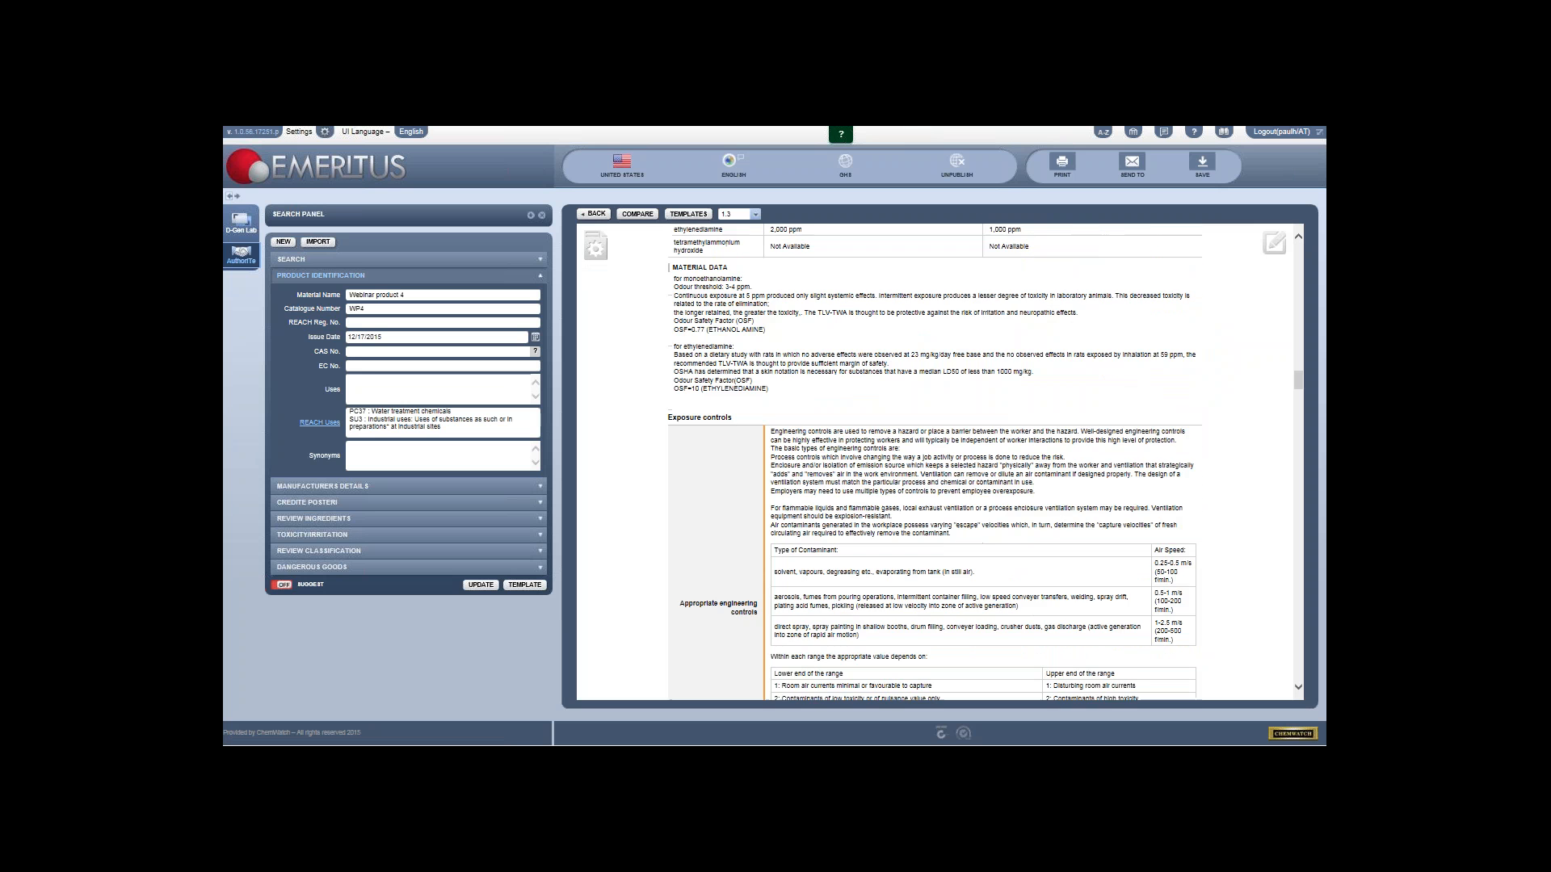
scroll(934, 461, "down", 10)
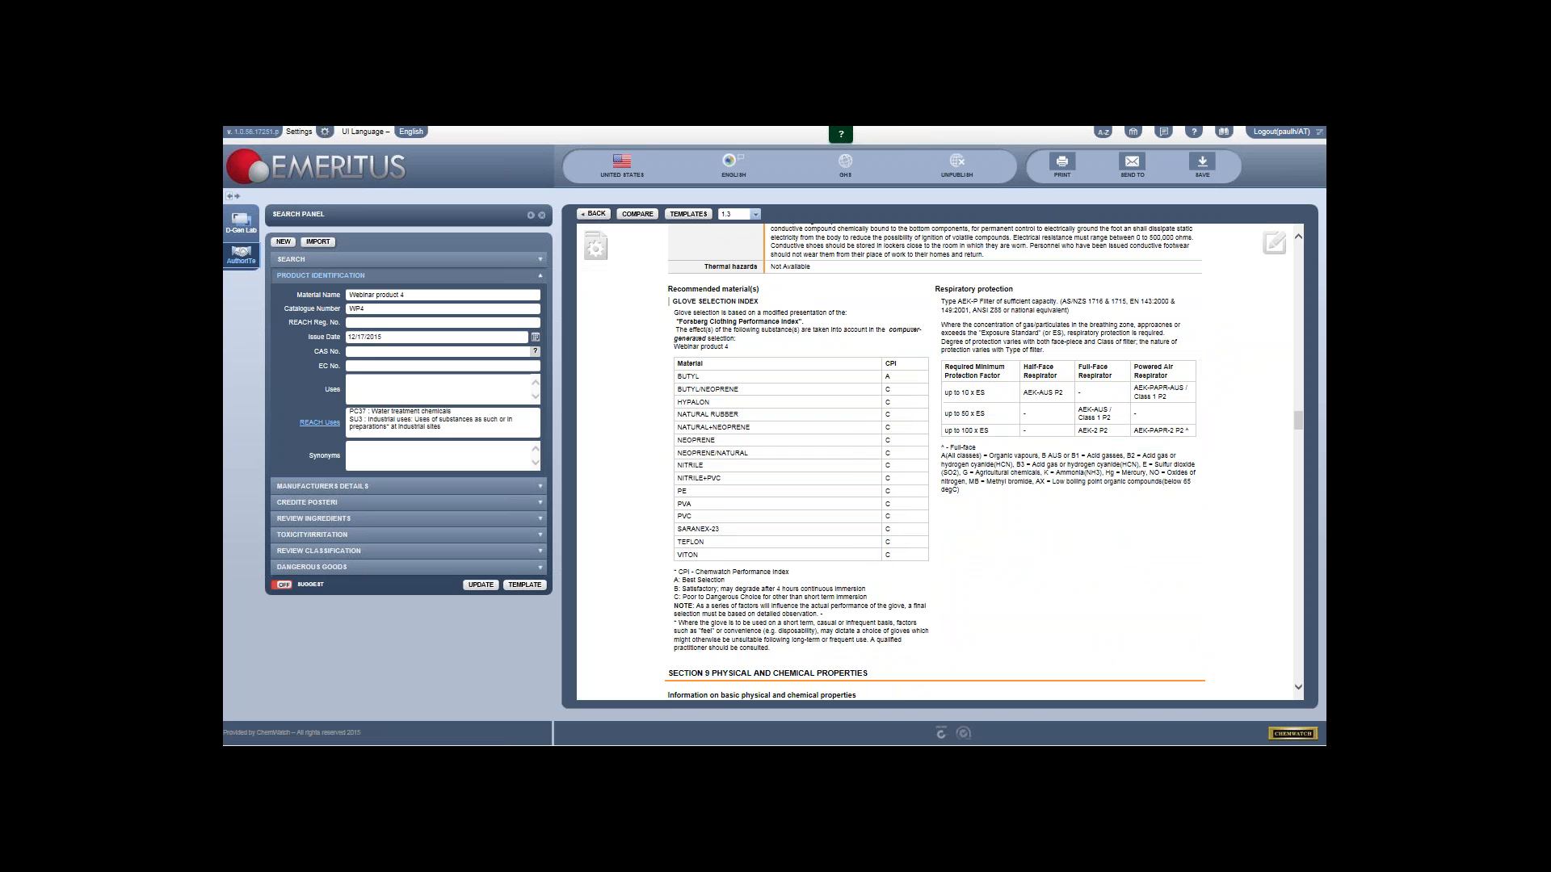
scroll(934, 461, "down", 4)
scroll(934, 462, "up", 4)
scroll(1016, 340, "down", 10)
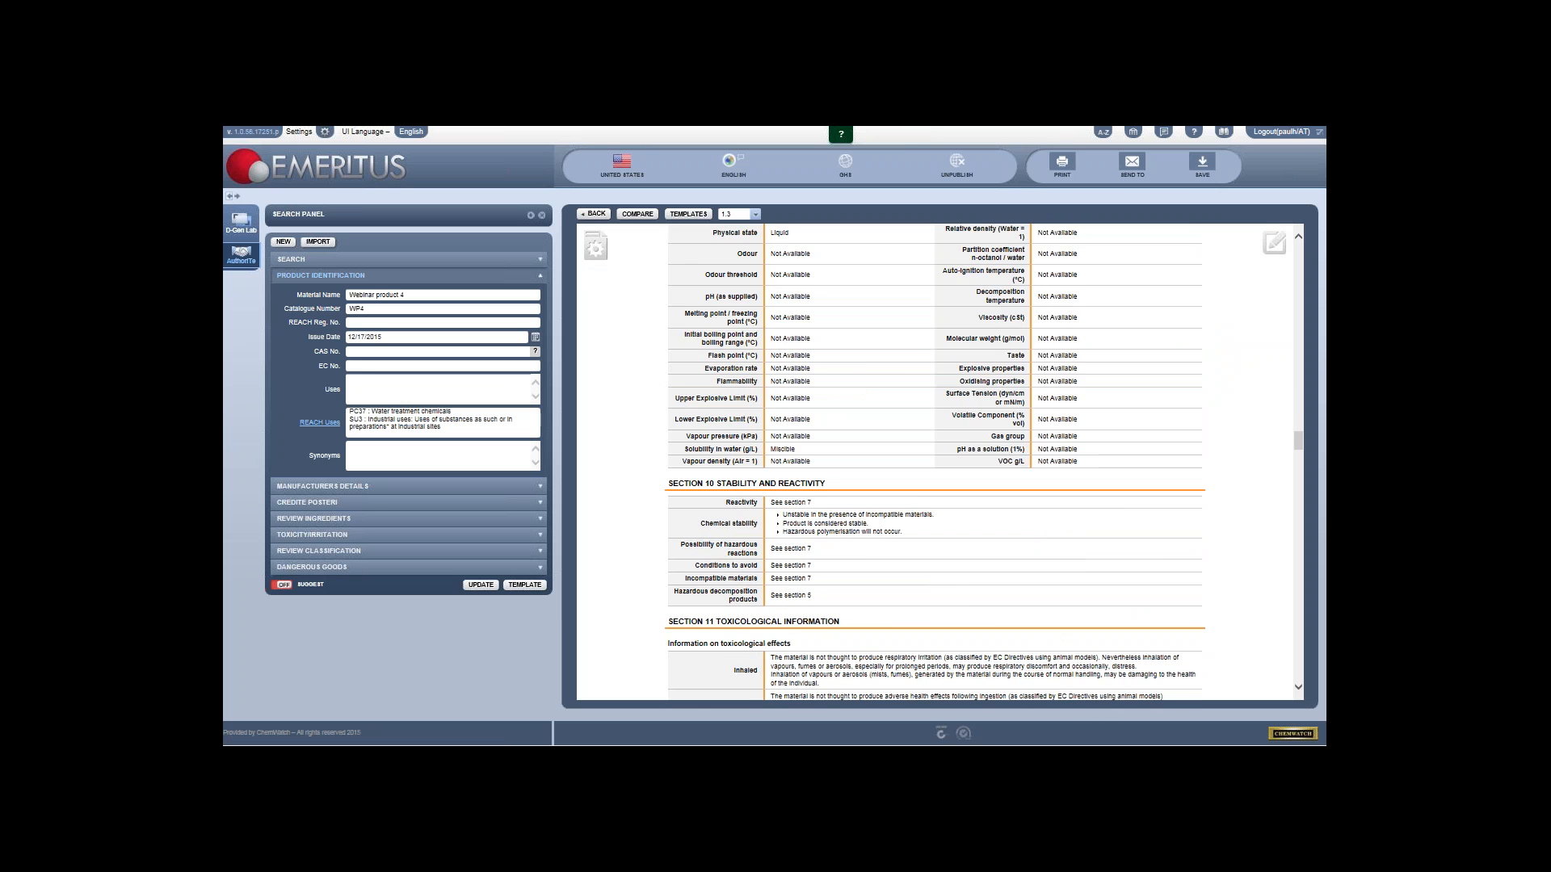
scroll(1031, 369, "down", 15)
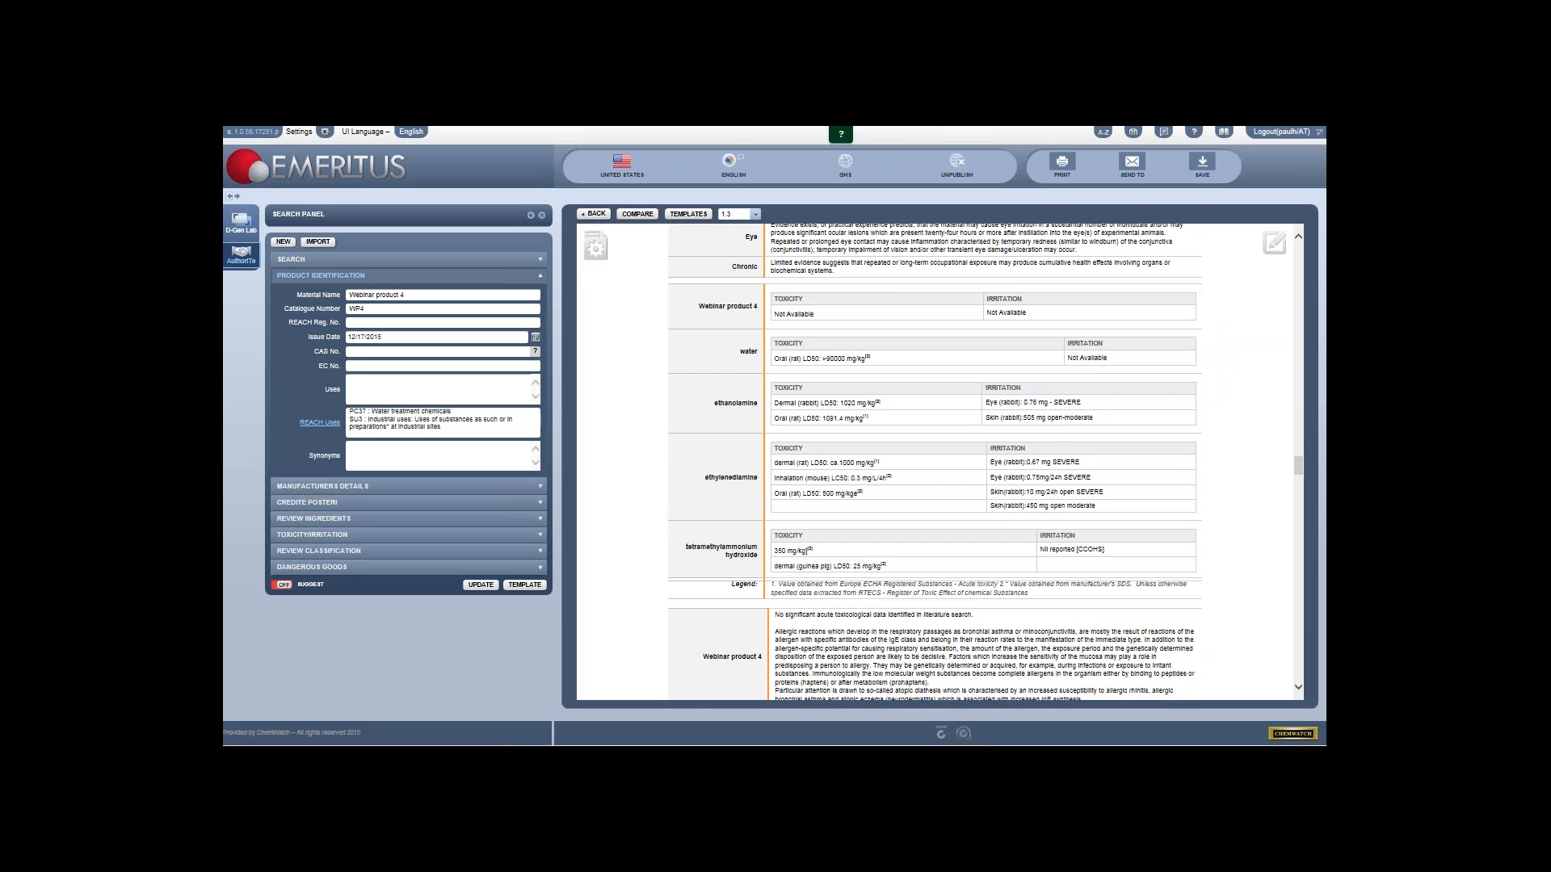
scroll(1030, 369, "down", 2)
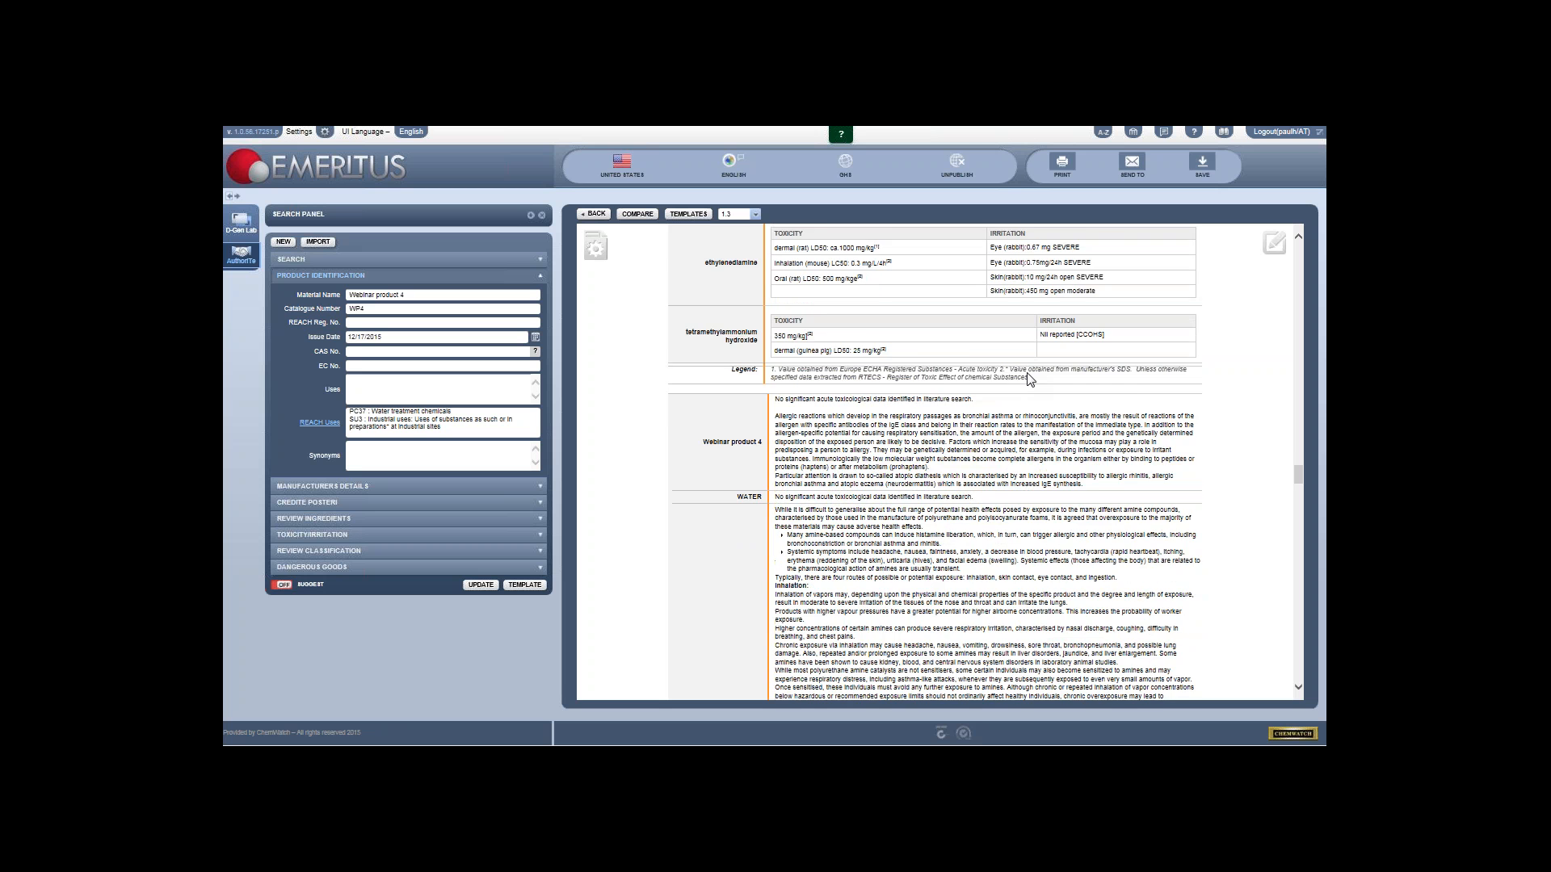
scroll(974, 407, "up", 5)
scroll(974, 406, "down", 5)
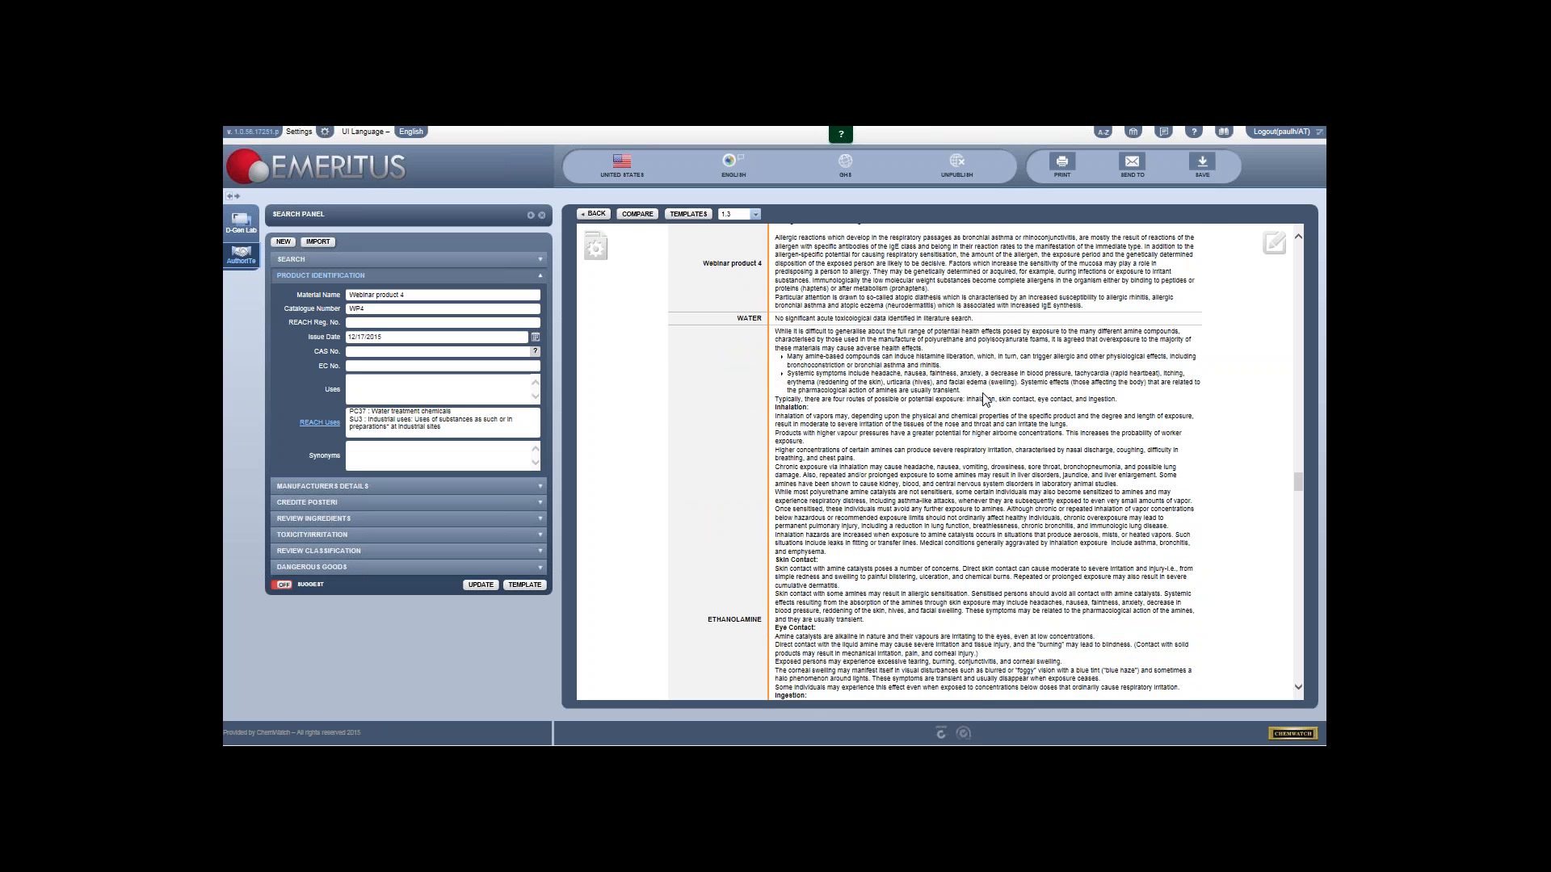
scroll(985, 399, "down", 1)
scroll(985, 399, "up", 3)
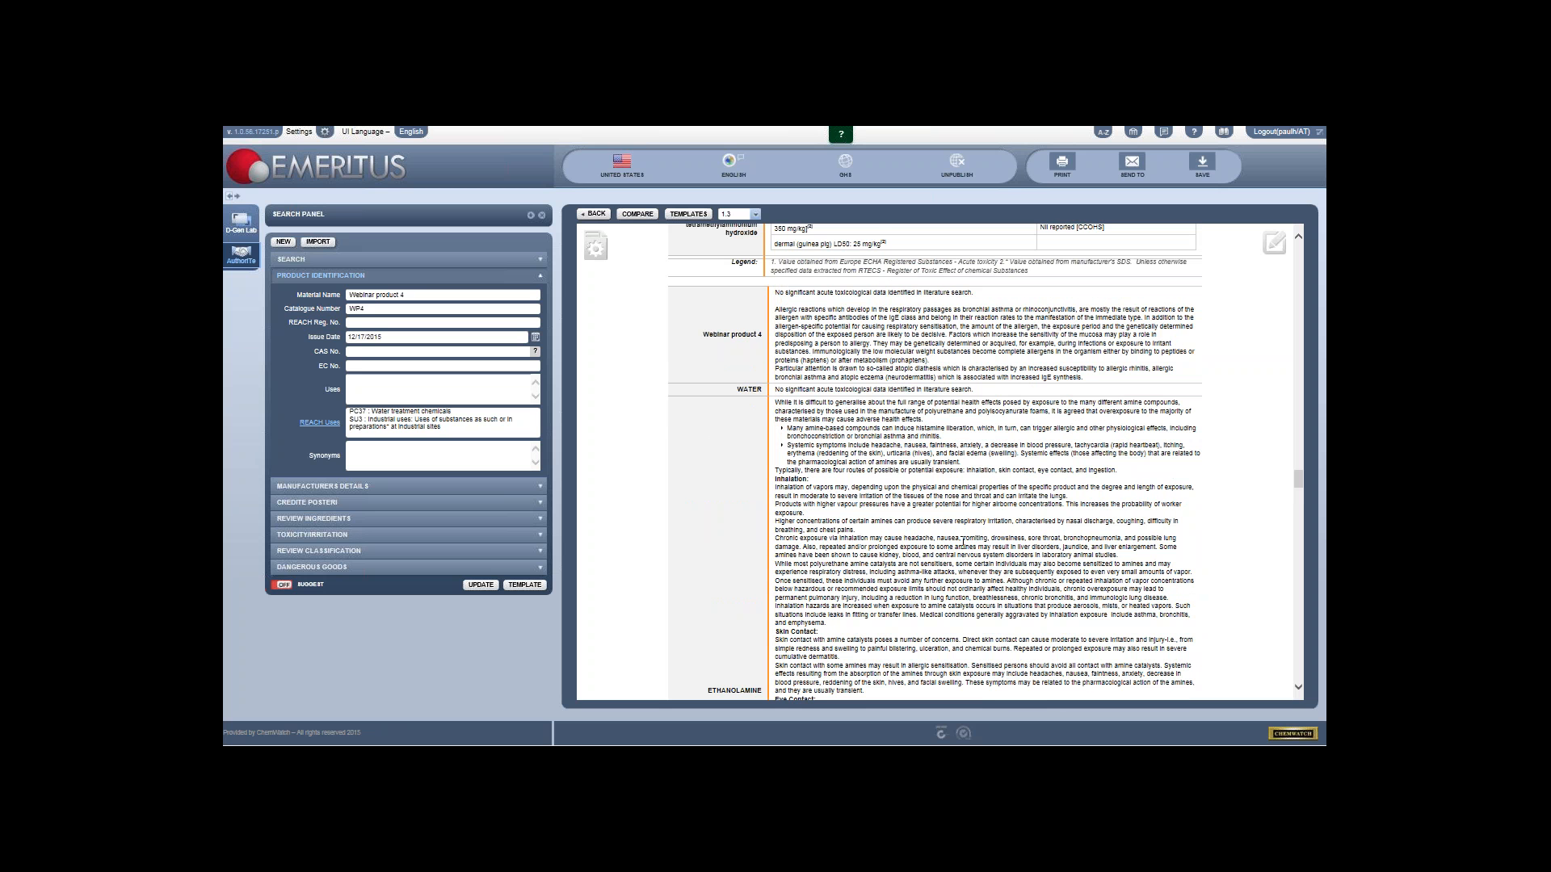
scroll(962, 542, "down", 1)
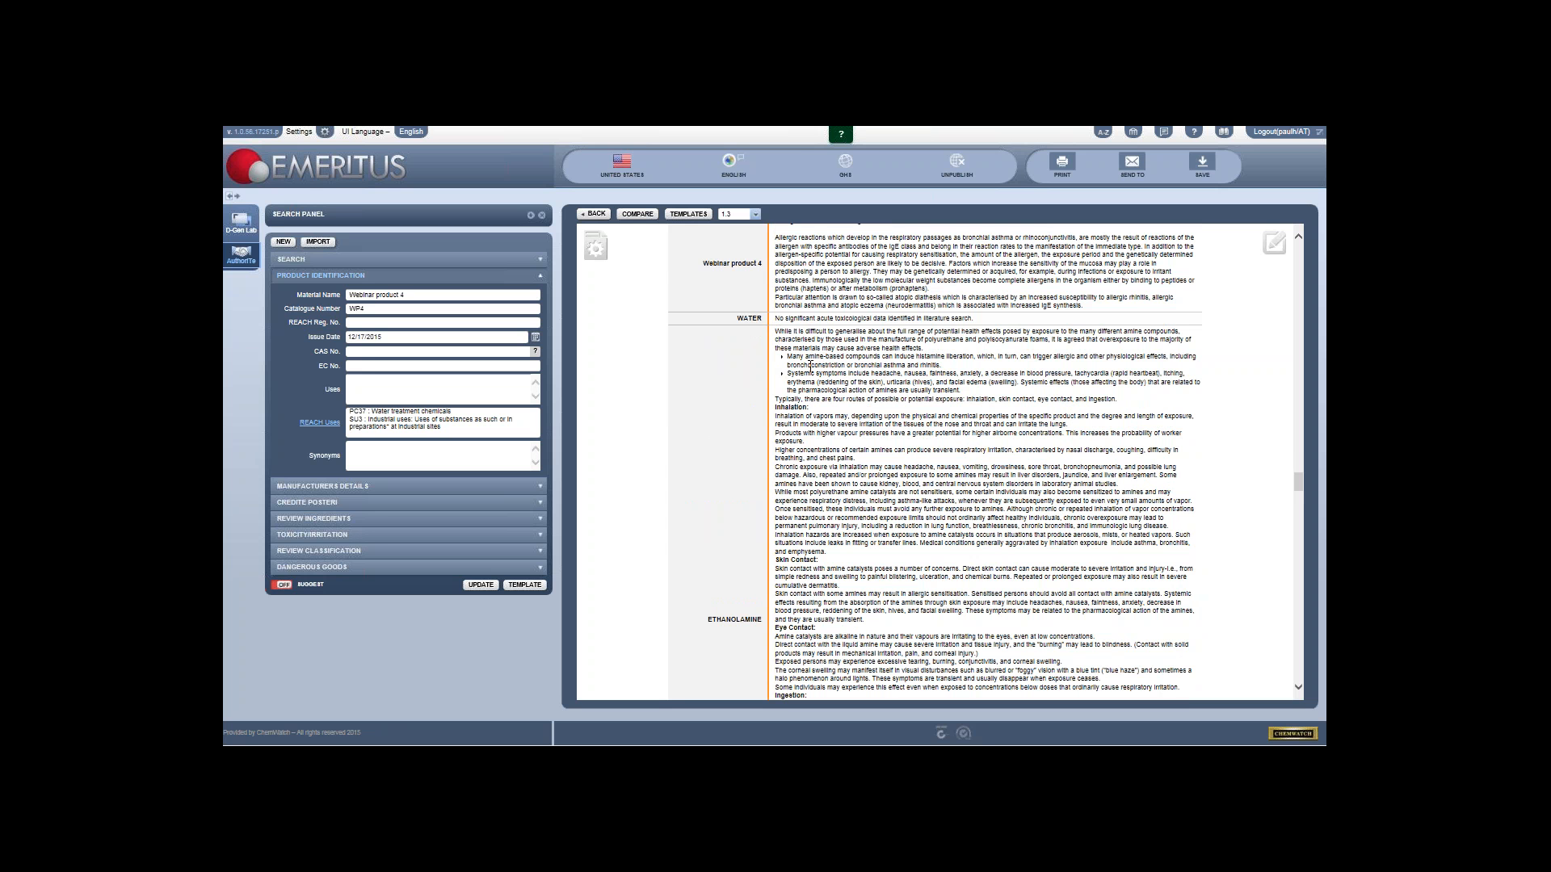
scroll(815, 371, "down", 2)
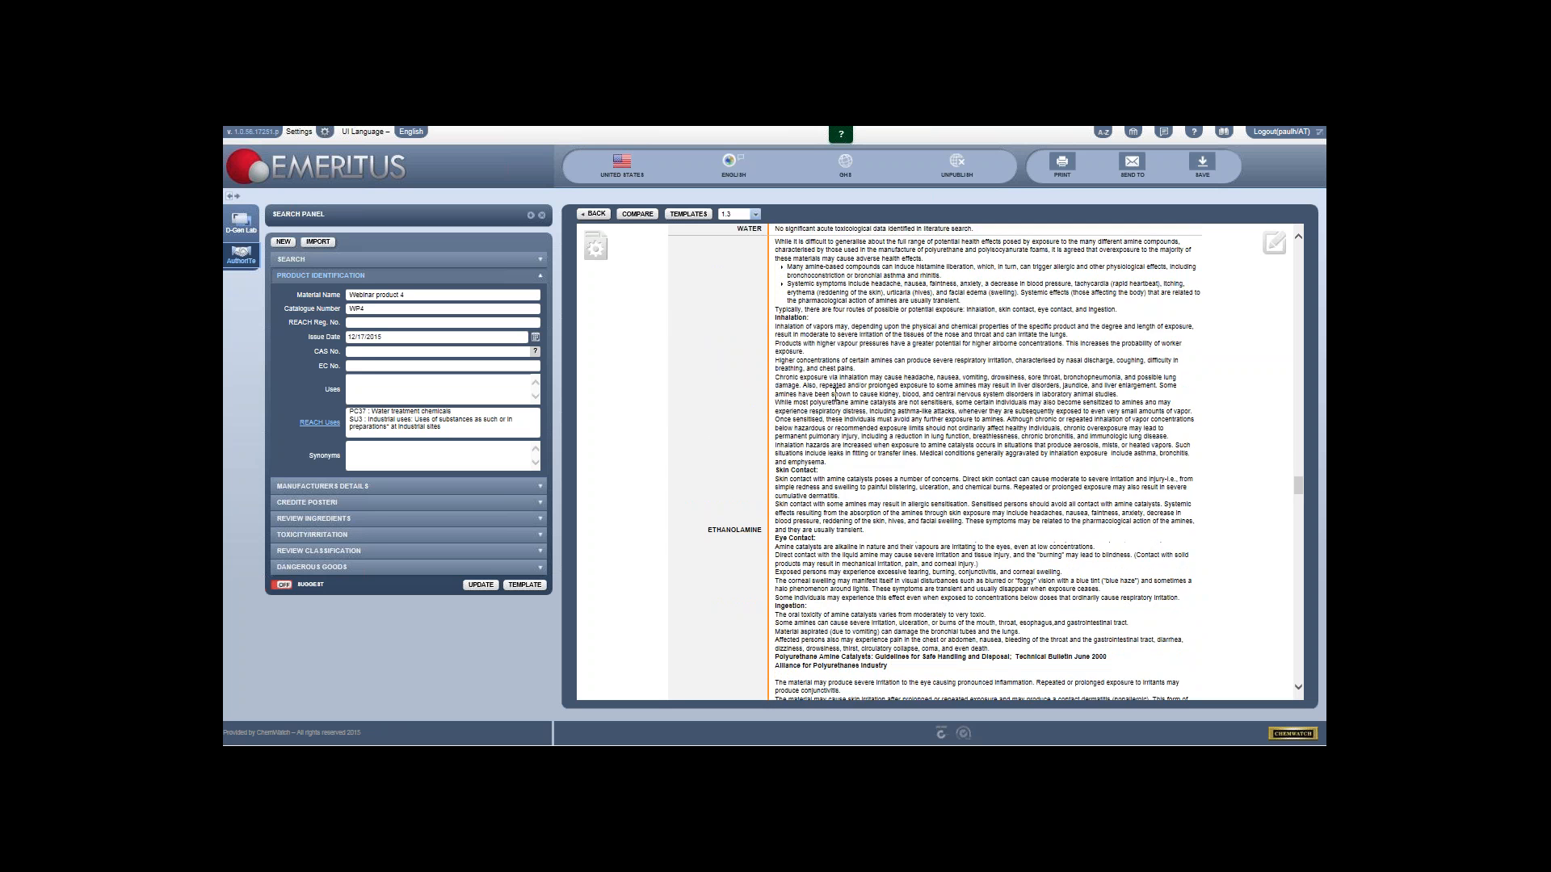
Step: Go back through the safety data sheet's protection, exposure and handling information to its mixture ingredients and first-aid measures
scroll(835, 394, "up", 15)
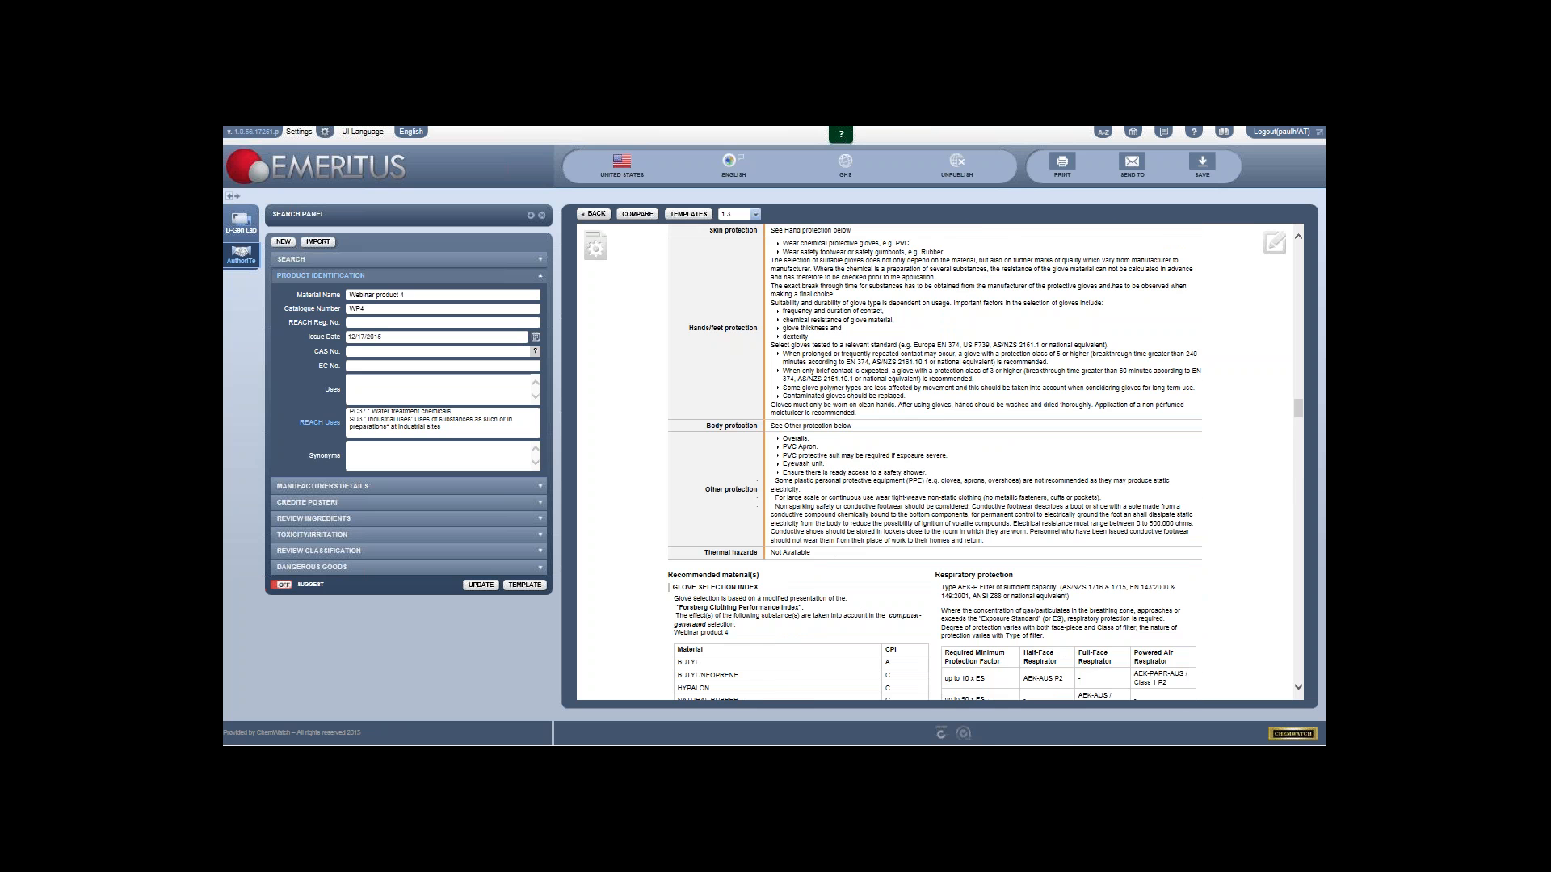
scroll(844, 430, "up", 8)
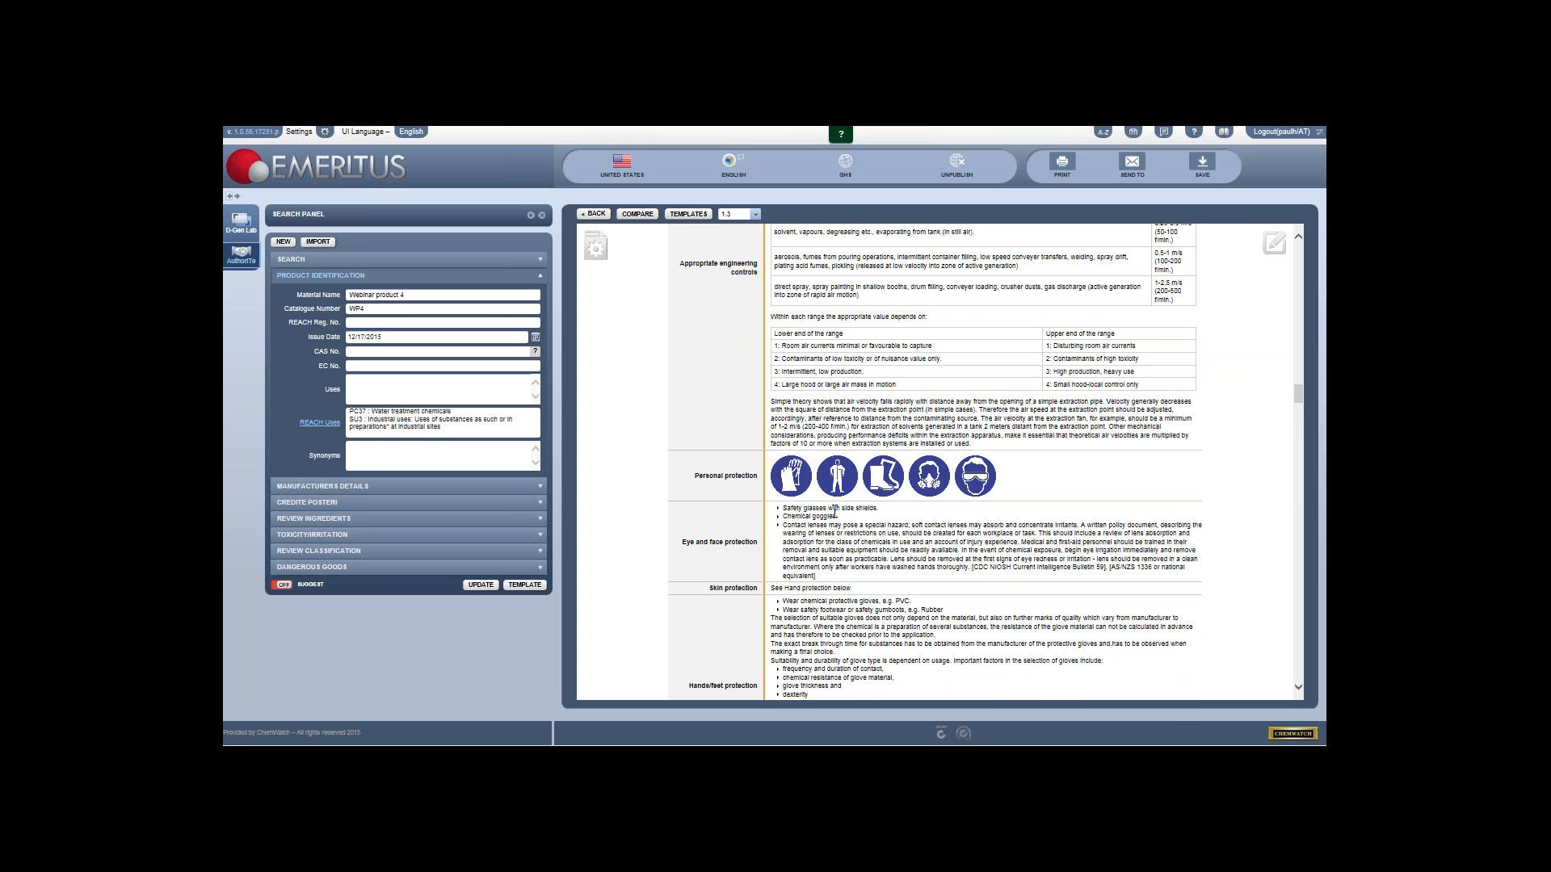
scroll(835, 511, "up", 9)
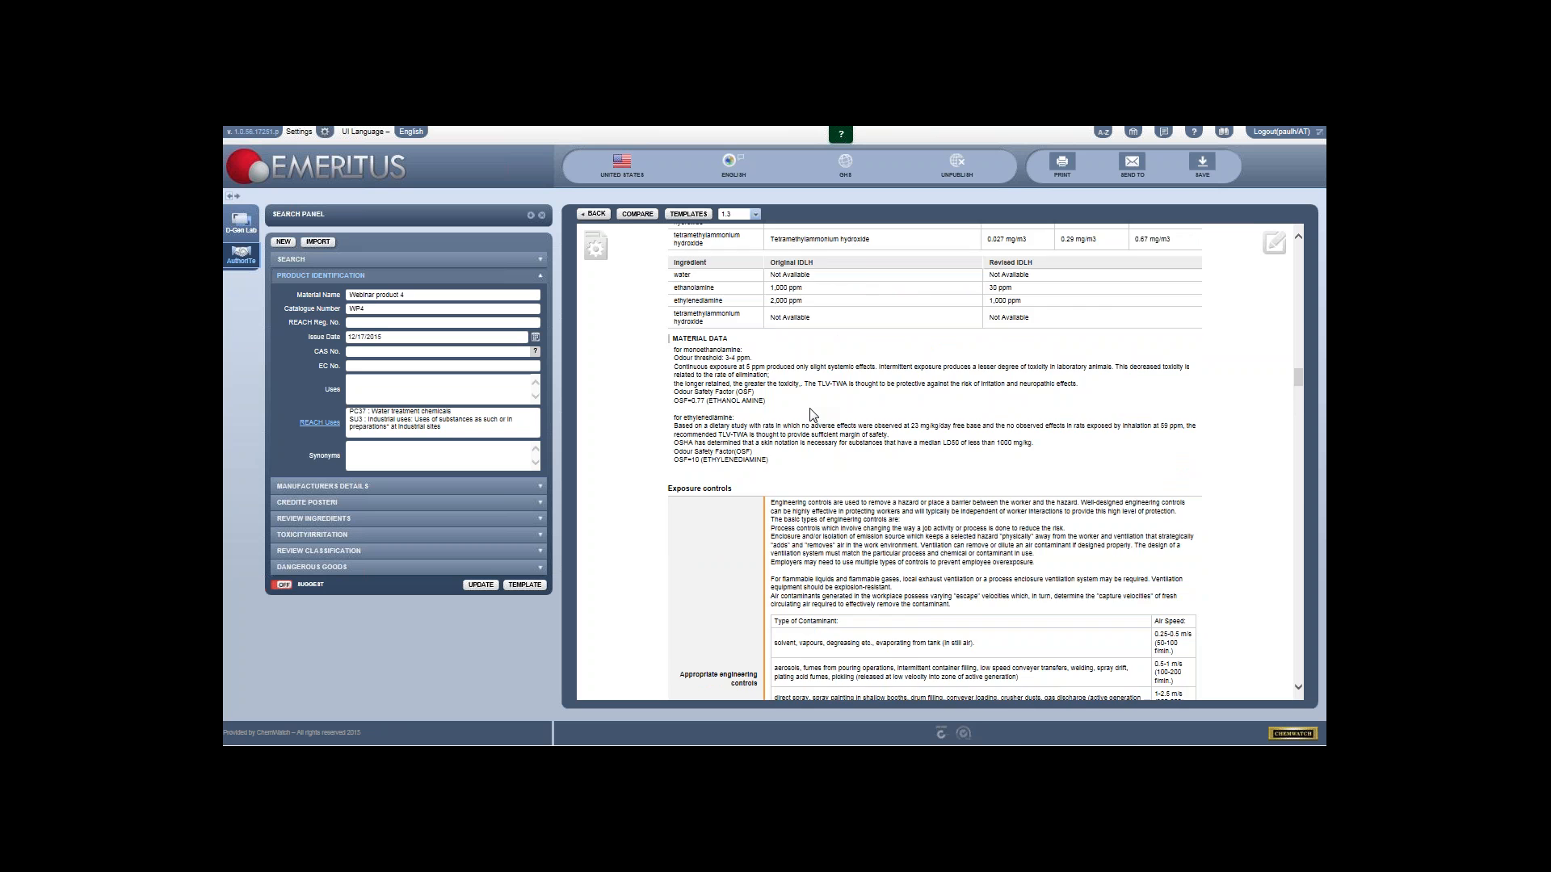
scroll(812, 414, "up", 10)
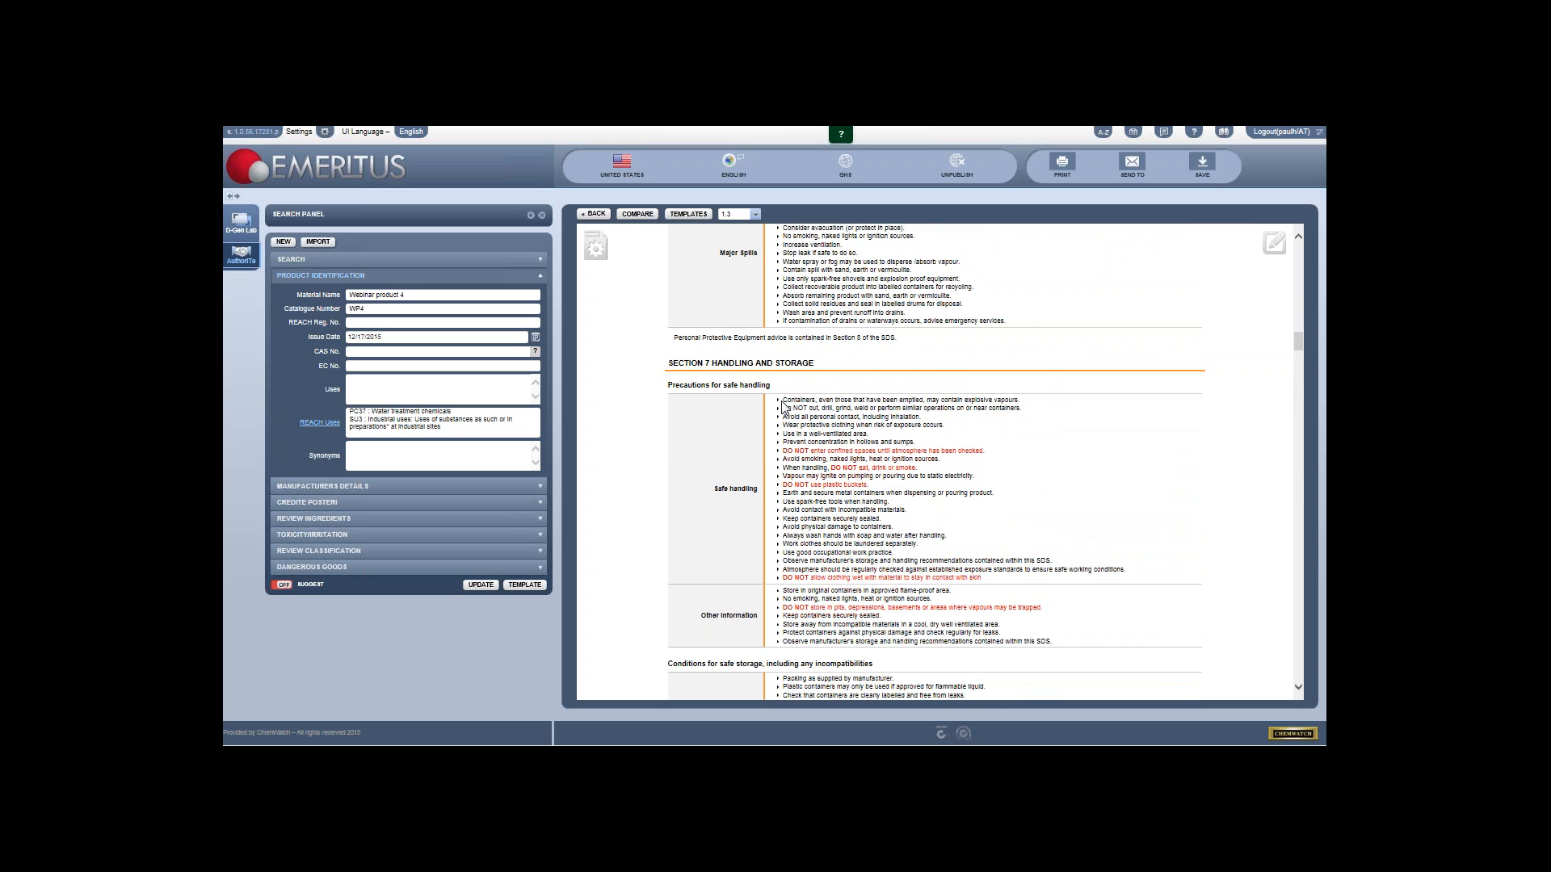
scroll(782, 406, "up", 20)
scroll(805, 389, "down", 5)
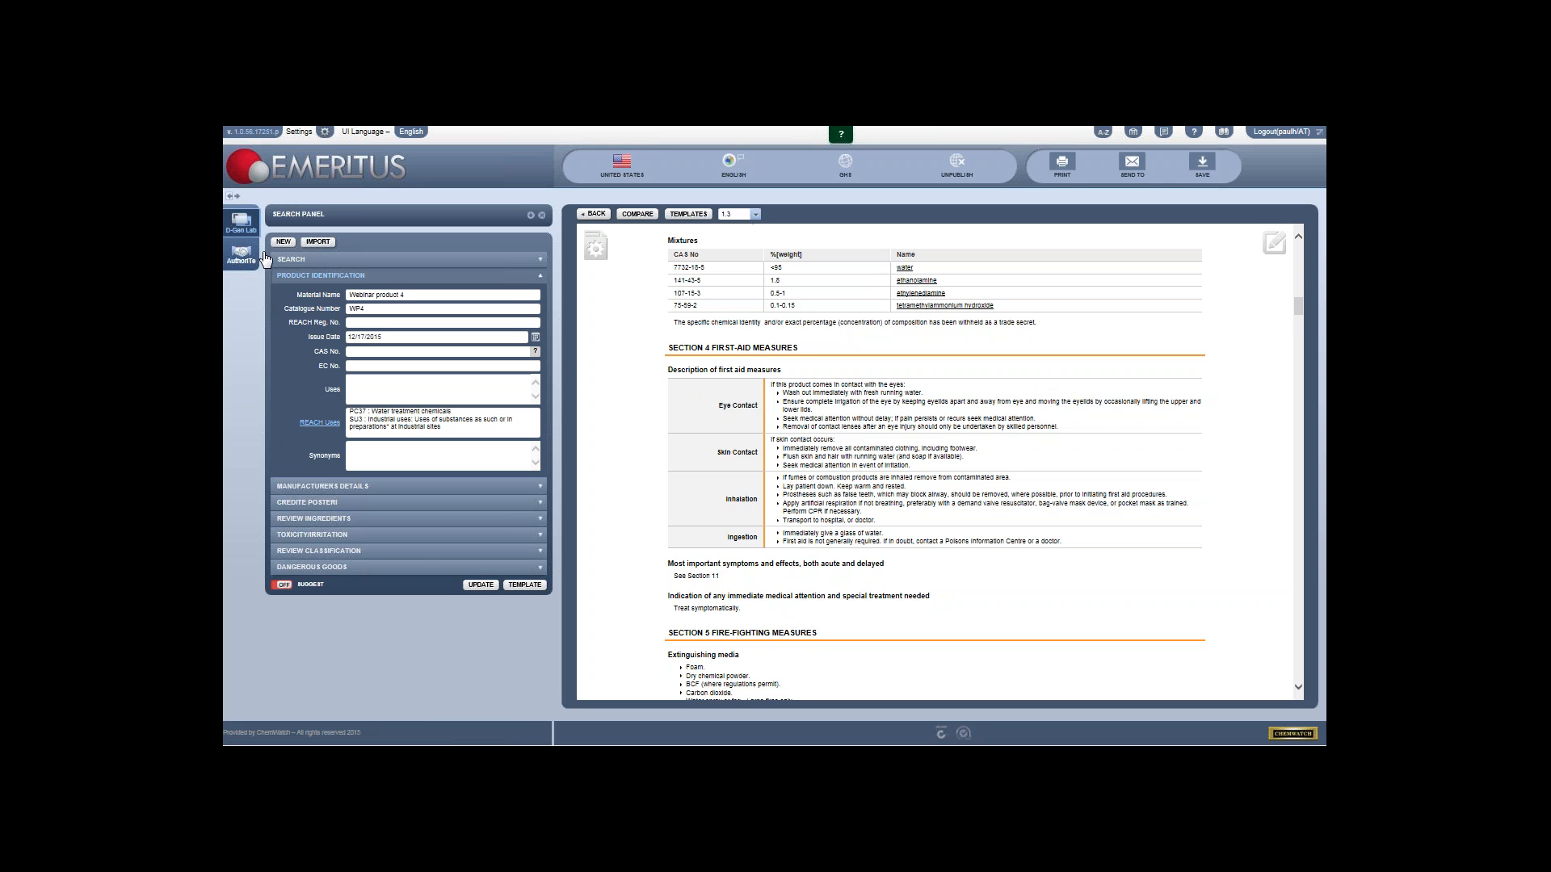
Step: Switch to D-Gen Lab, browse the template gallery, and look at the format choices for a new template without creating one
left_click(240, 224)
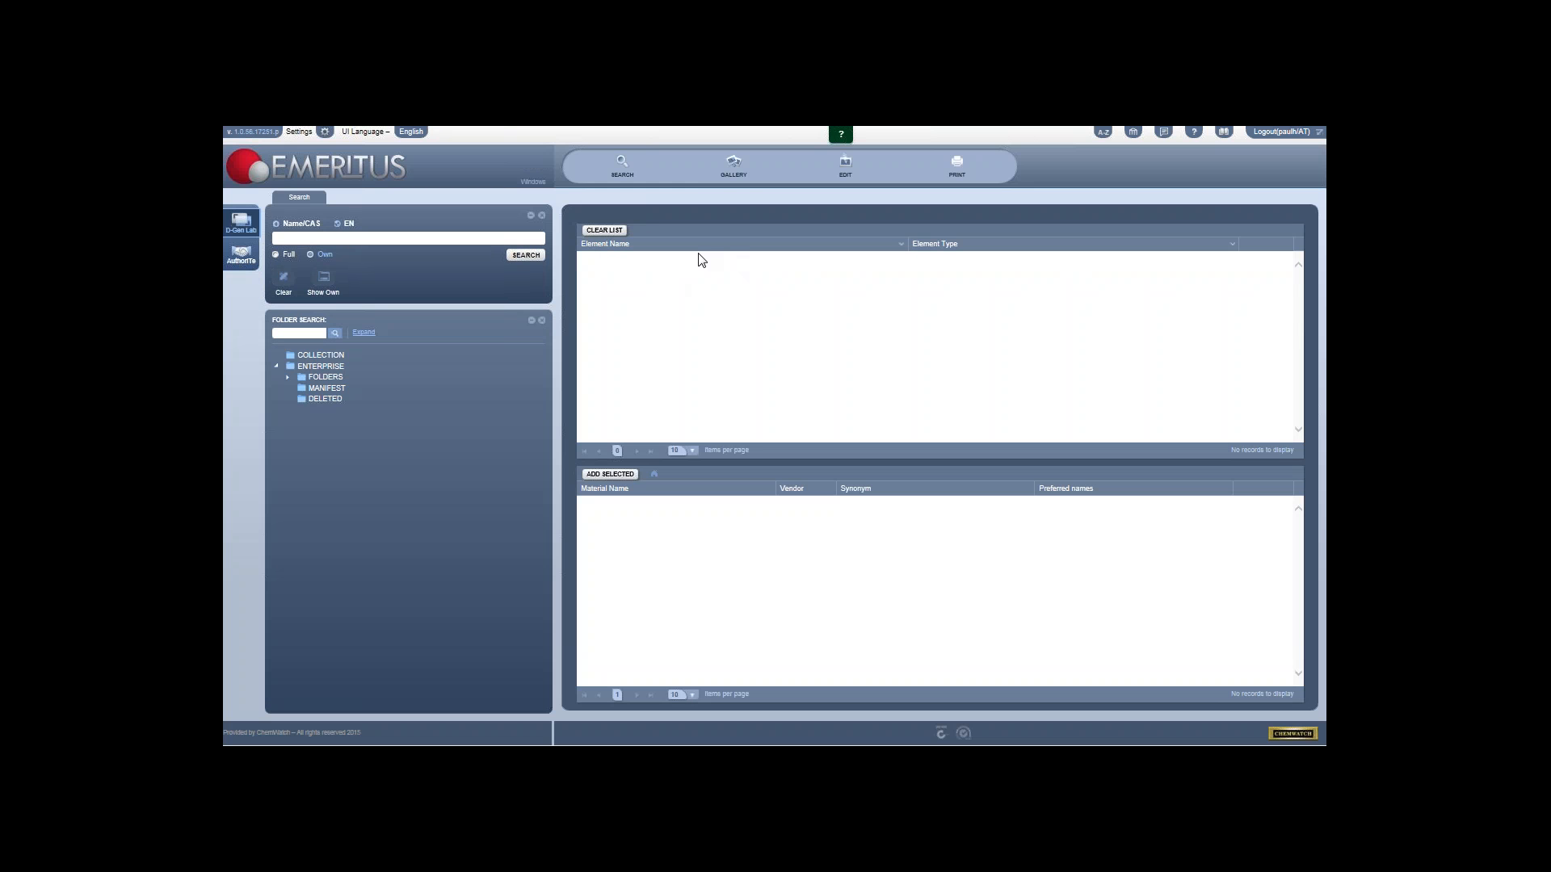
left_click(733, 165)
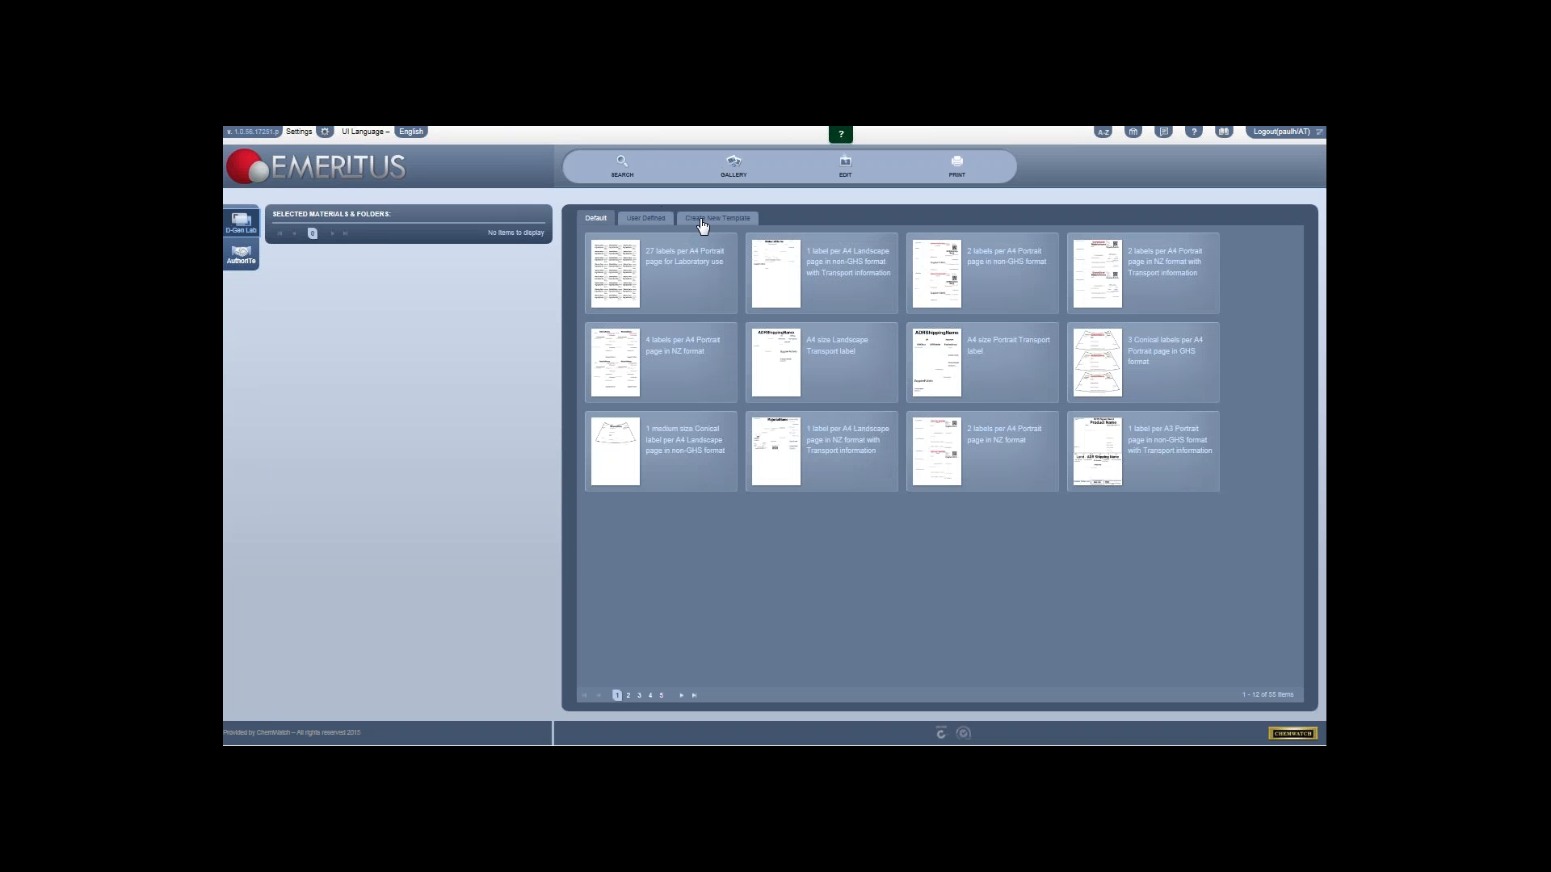
left_click(702, 226)
left_click(761, 466)
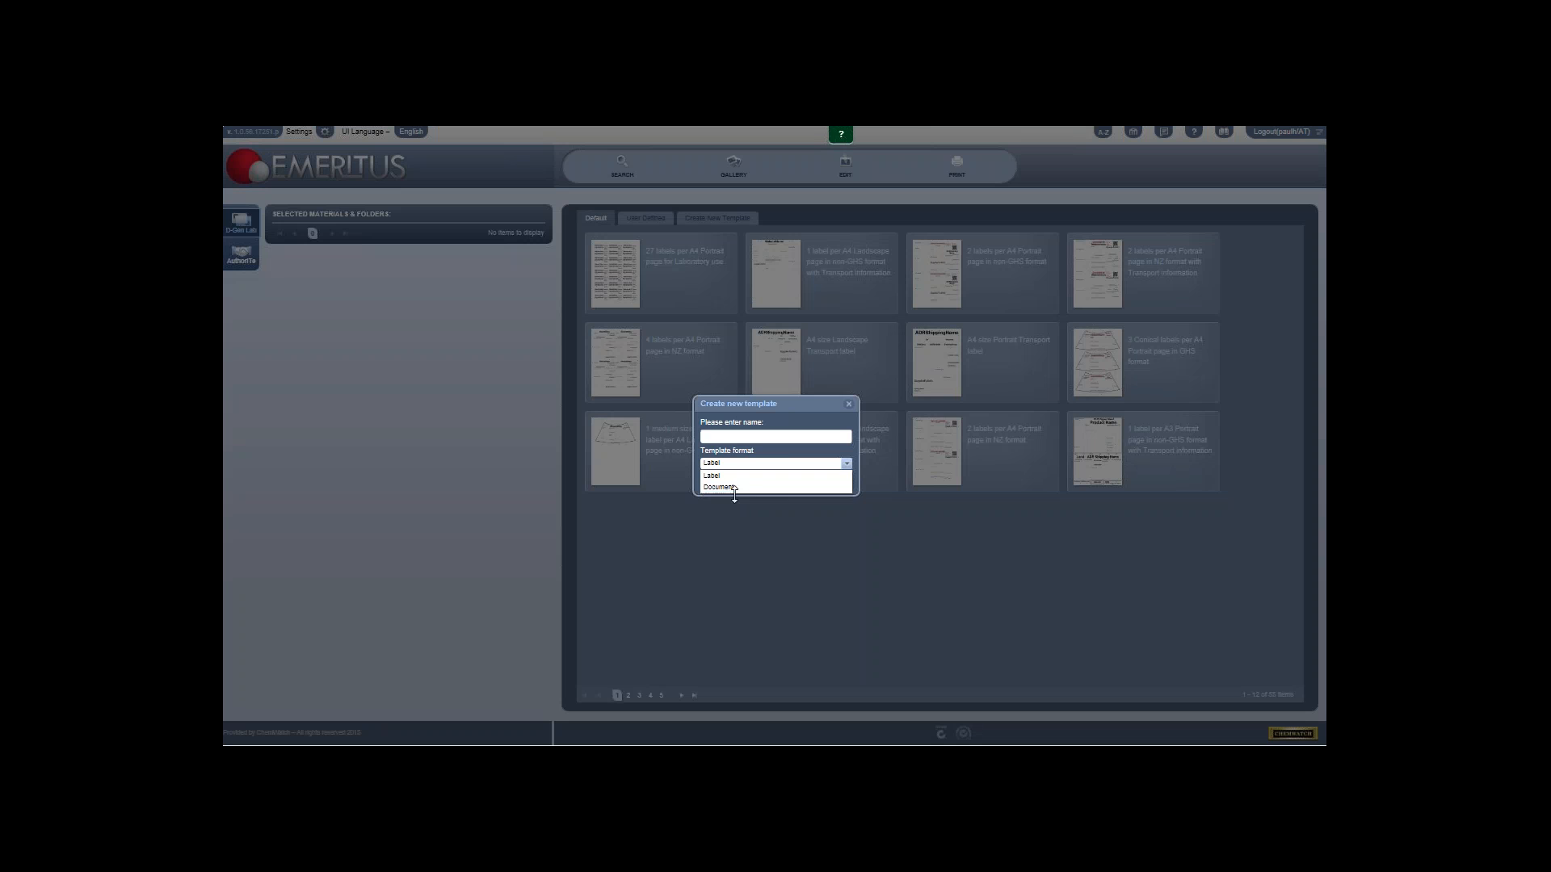
left_click(849, 403)
Step: Open the user-defined template Chemical Report2, and look through its sections from Ingredients to SDS Listings
left_click(649, 219)
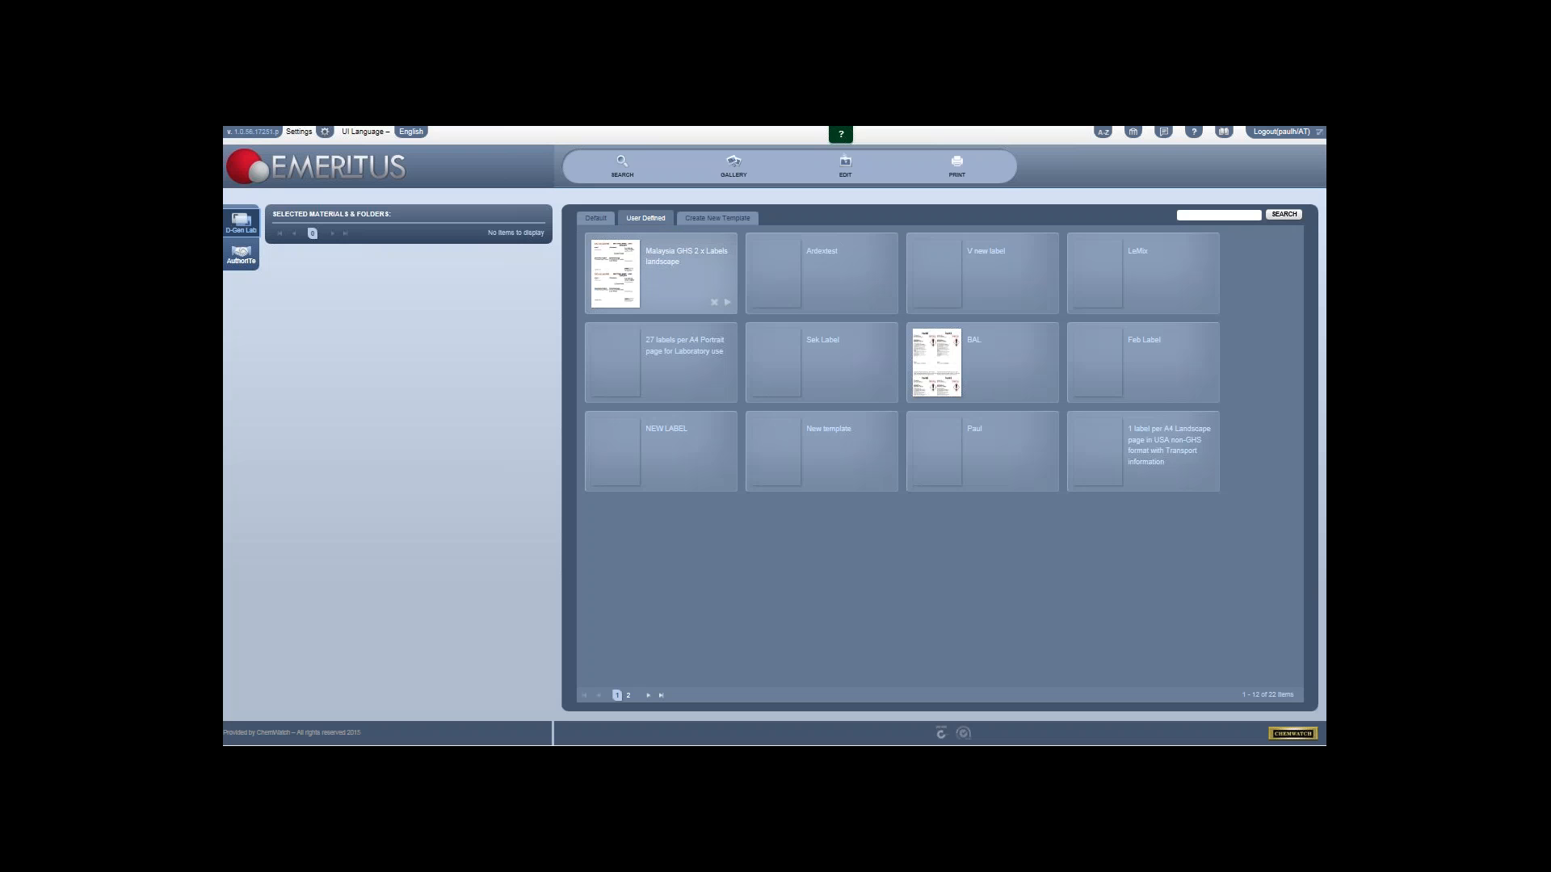
left_click(630, 695)
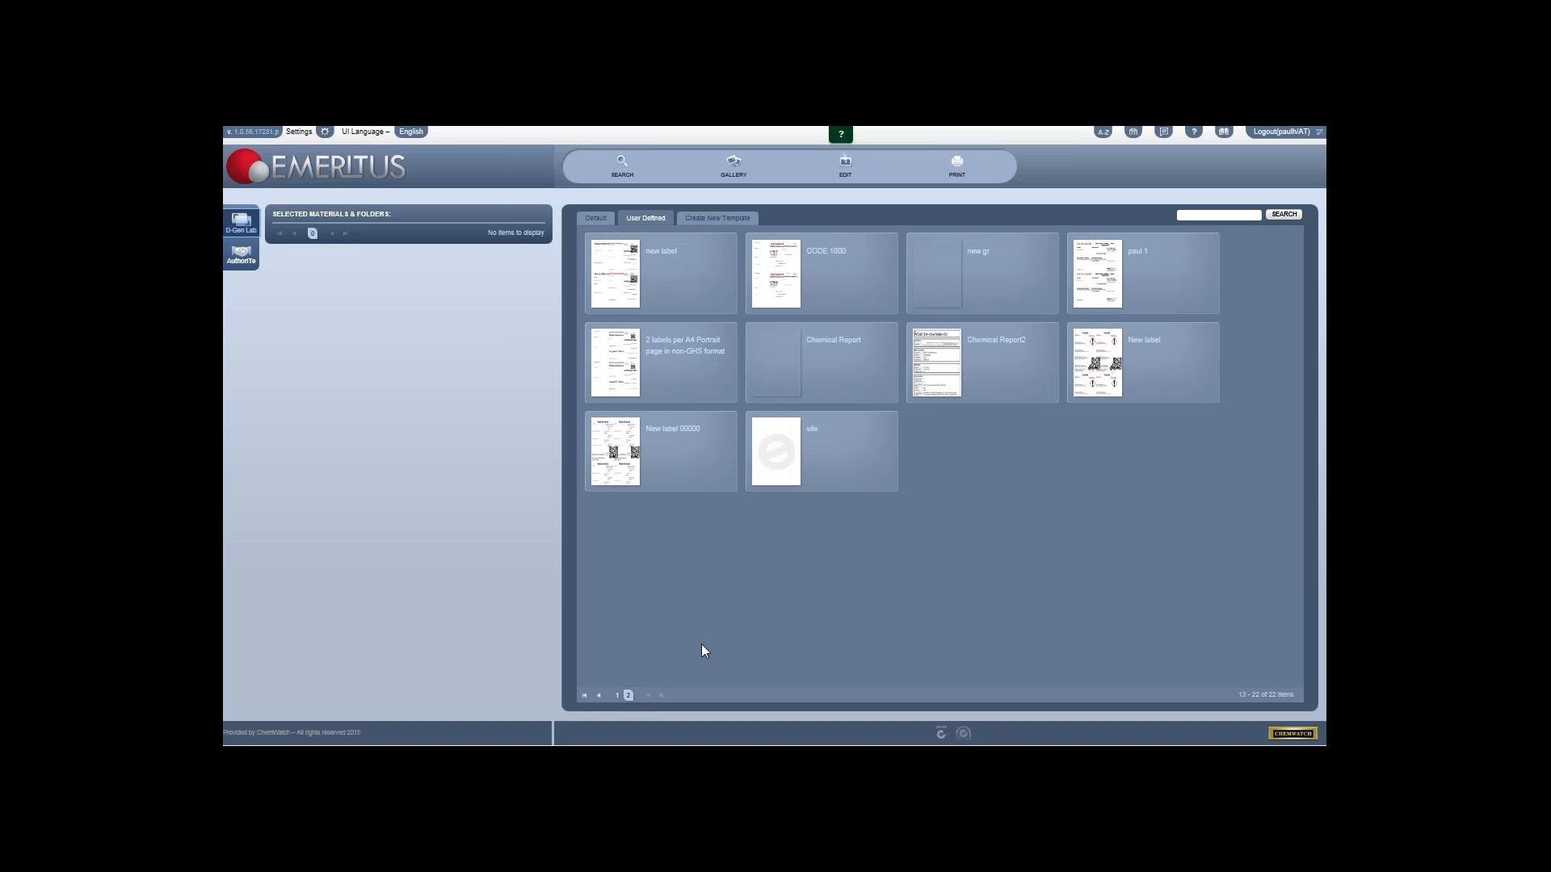
left_click(1047, 394)
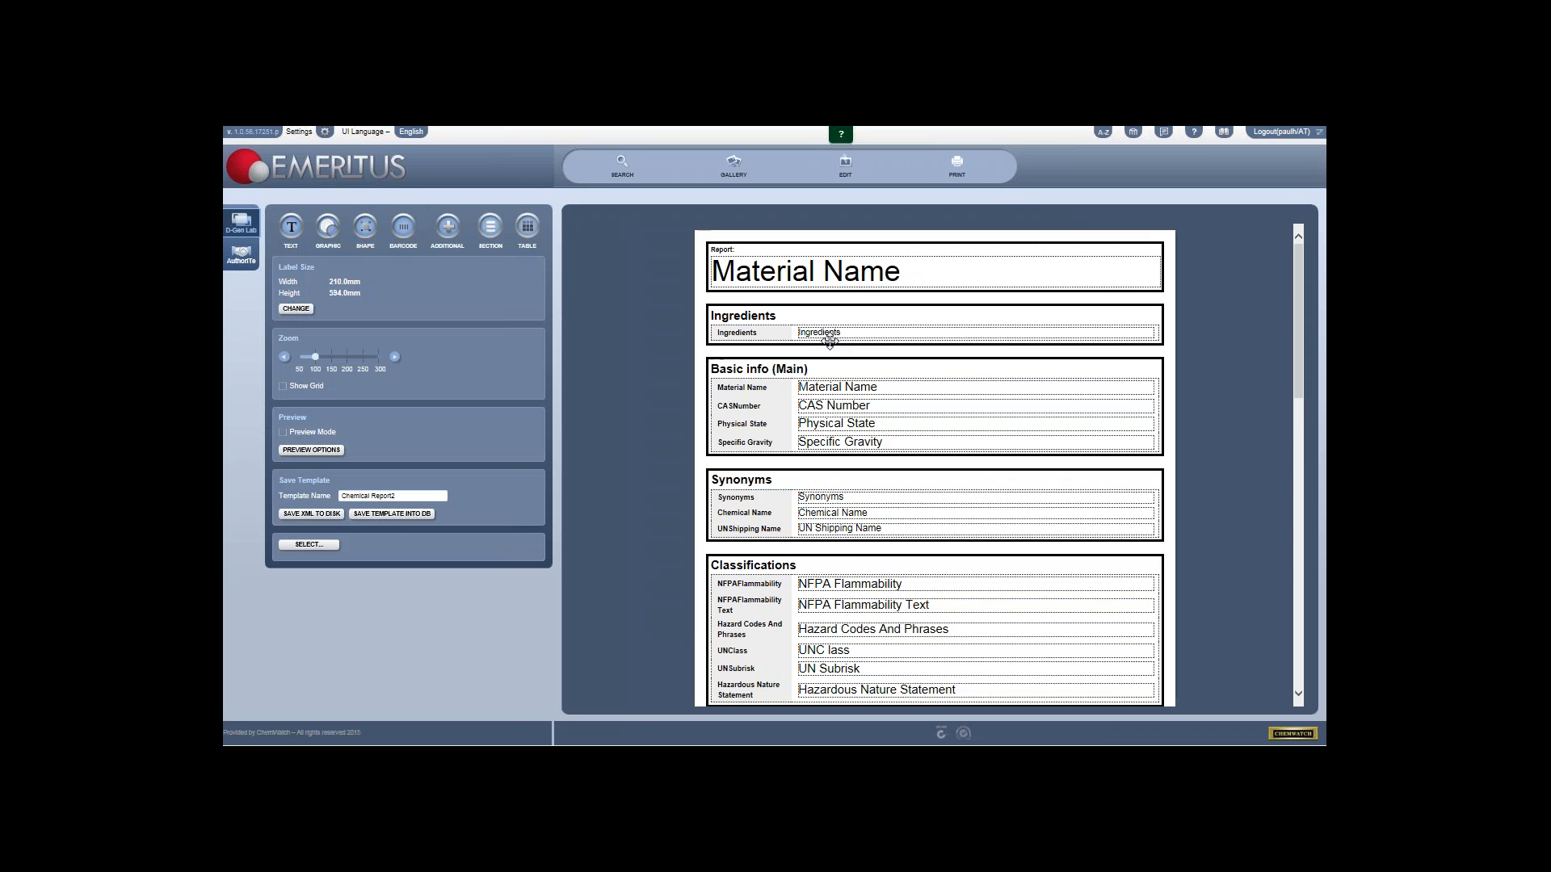
scroll(866, 336, "down", 3)
scroll(811, 365, "up", 3)
scroll(1155, 282, "down", 5)
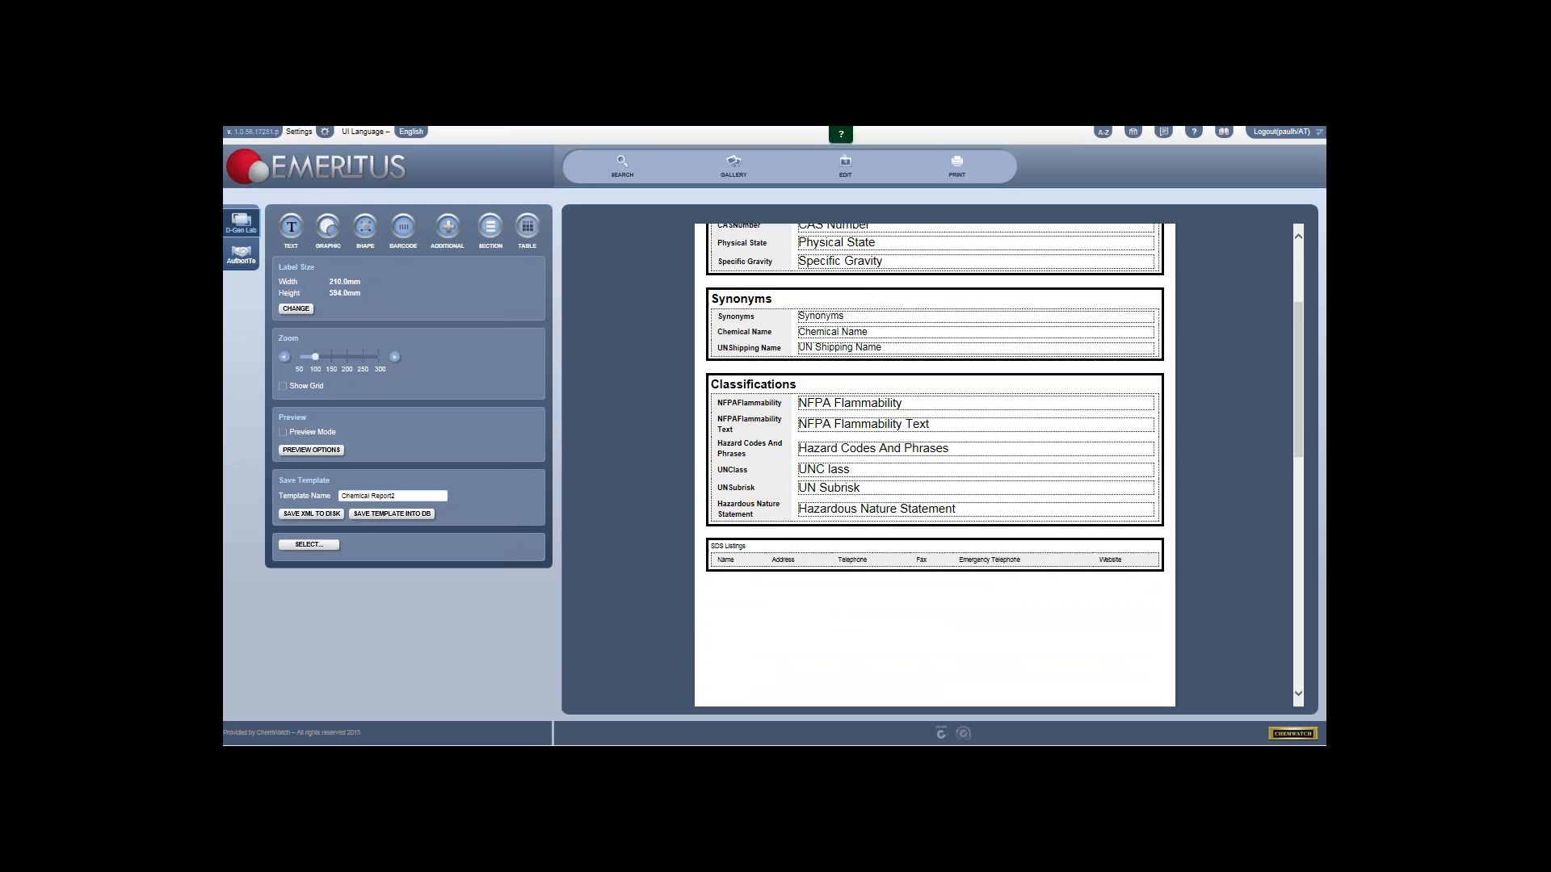
scroll(1157, 286, "up", 5)
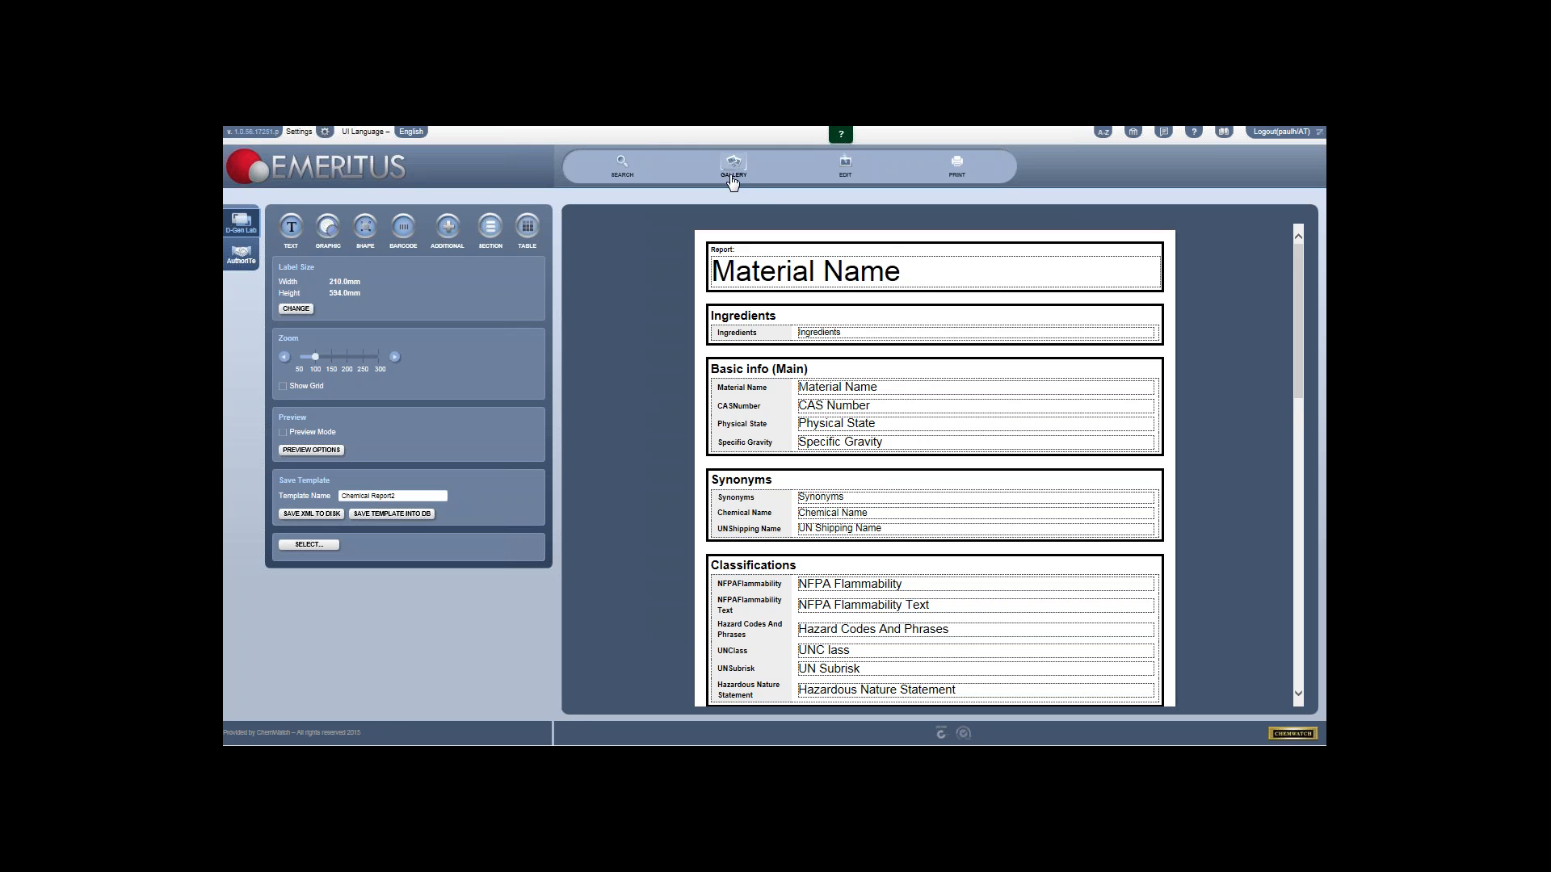
Step: Add Webinar product 4 from the enterprise's UNFILED folder to the list of selected materials
left_click(622, 169)
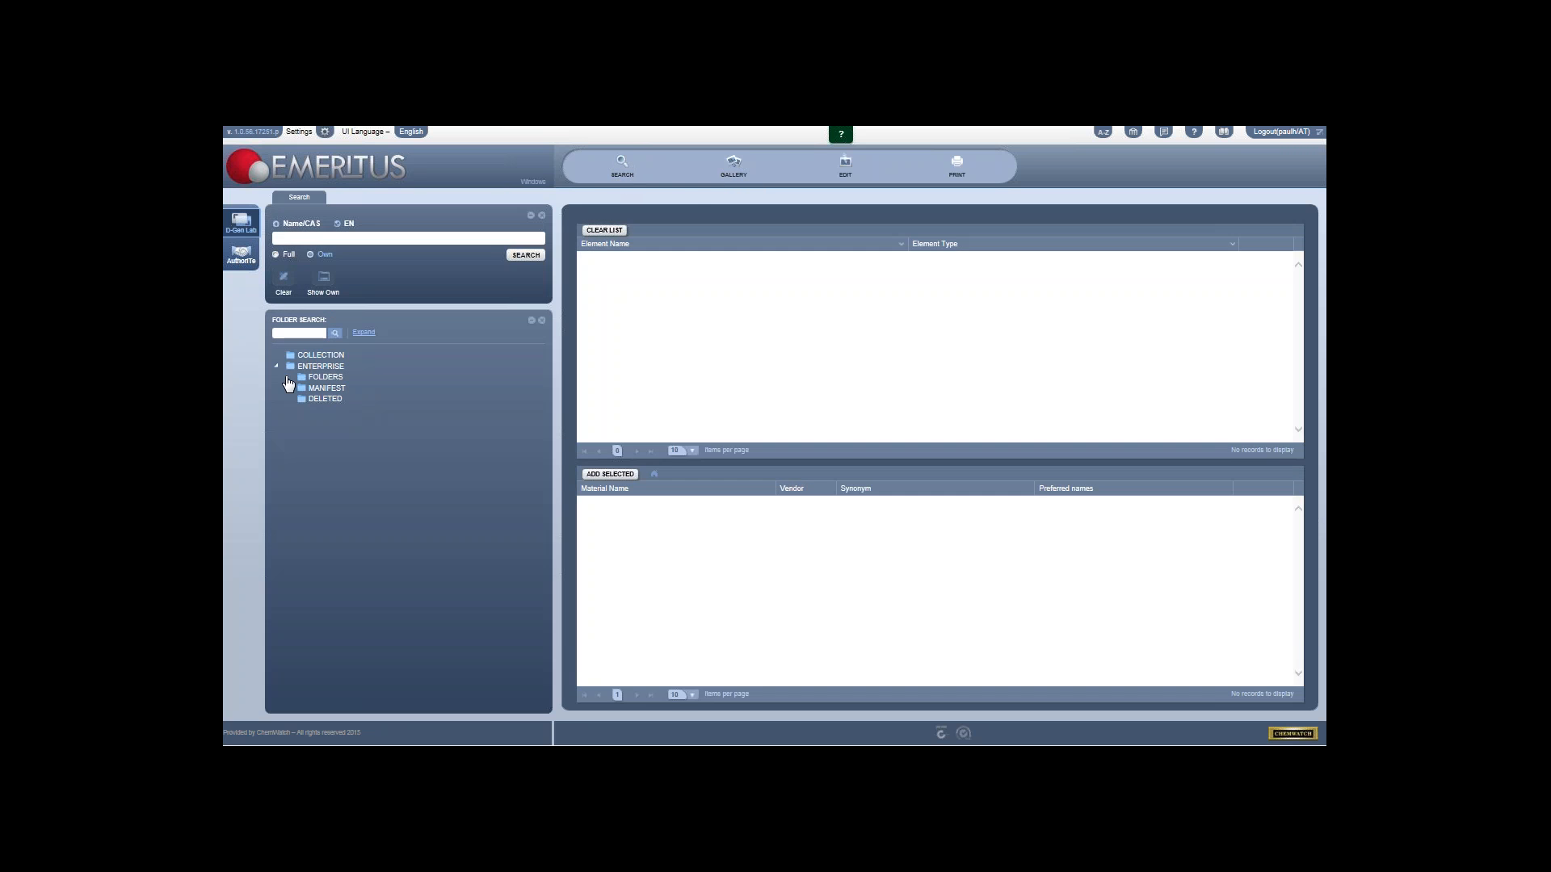
left_click(288, 378)
left_click(332, 388)
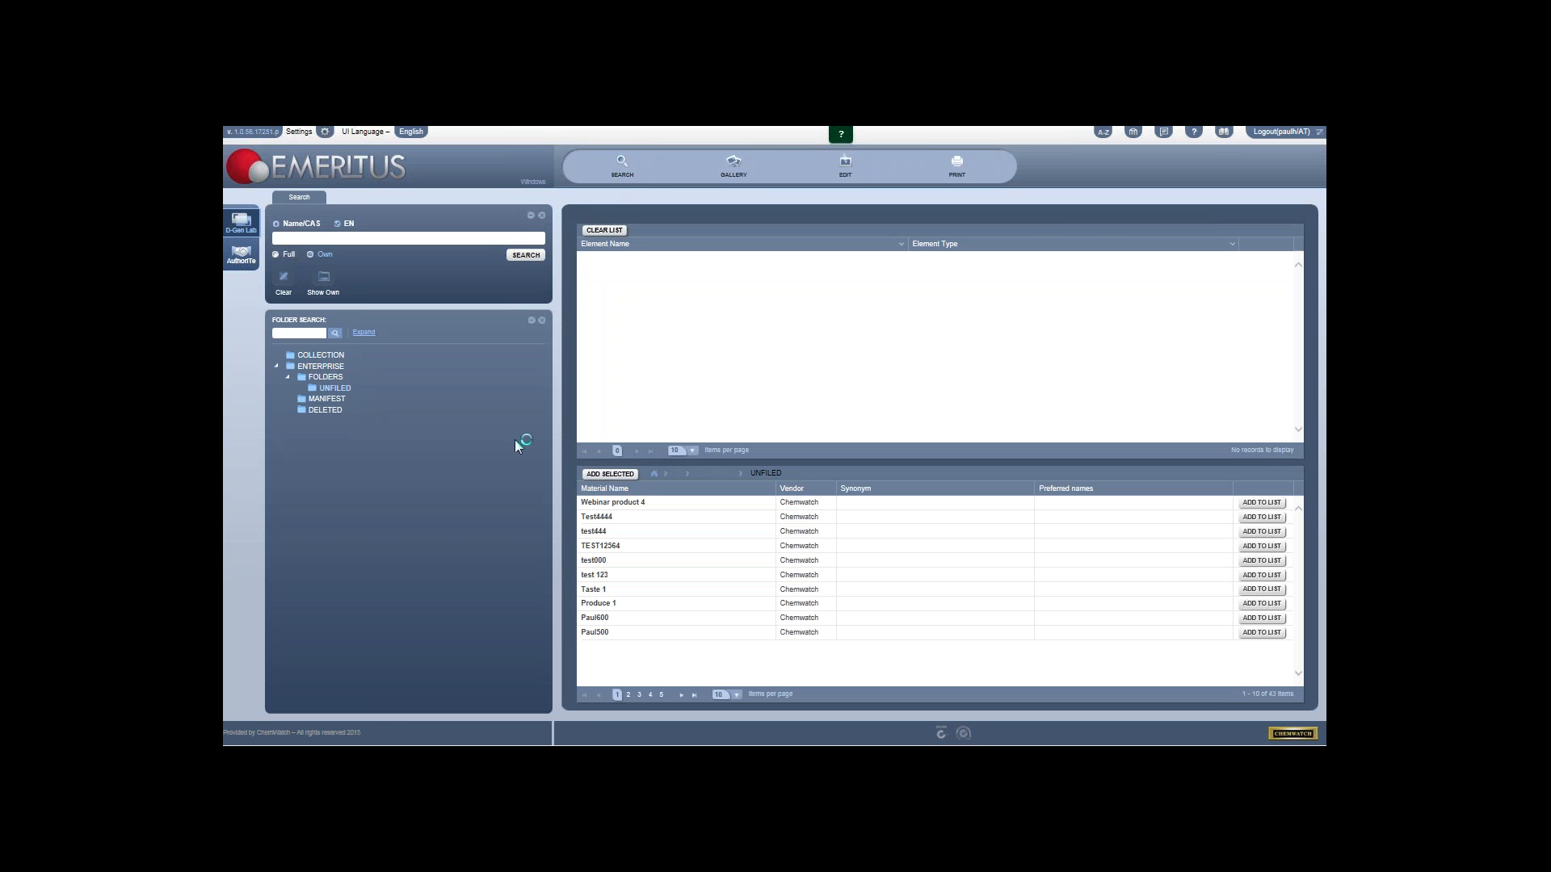
left_click(1260, 503)
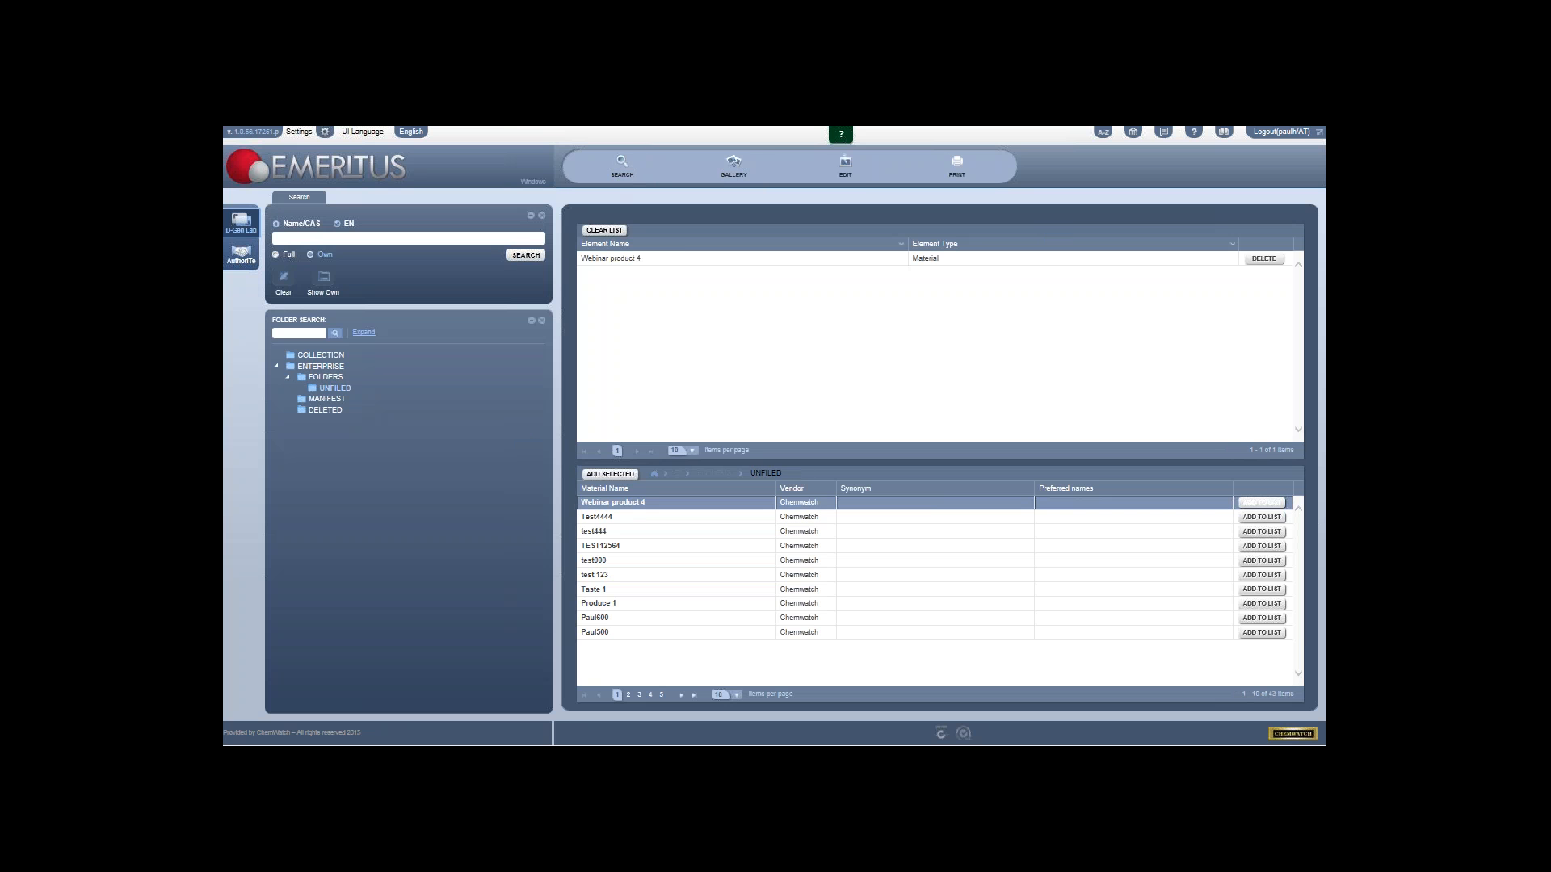
Step: Preview Chemical Report2 with the selected material's data, and read through its ingredients, basic information, synonyms, classifications and SDS listings
left_click(846, 165)
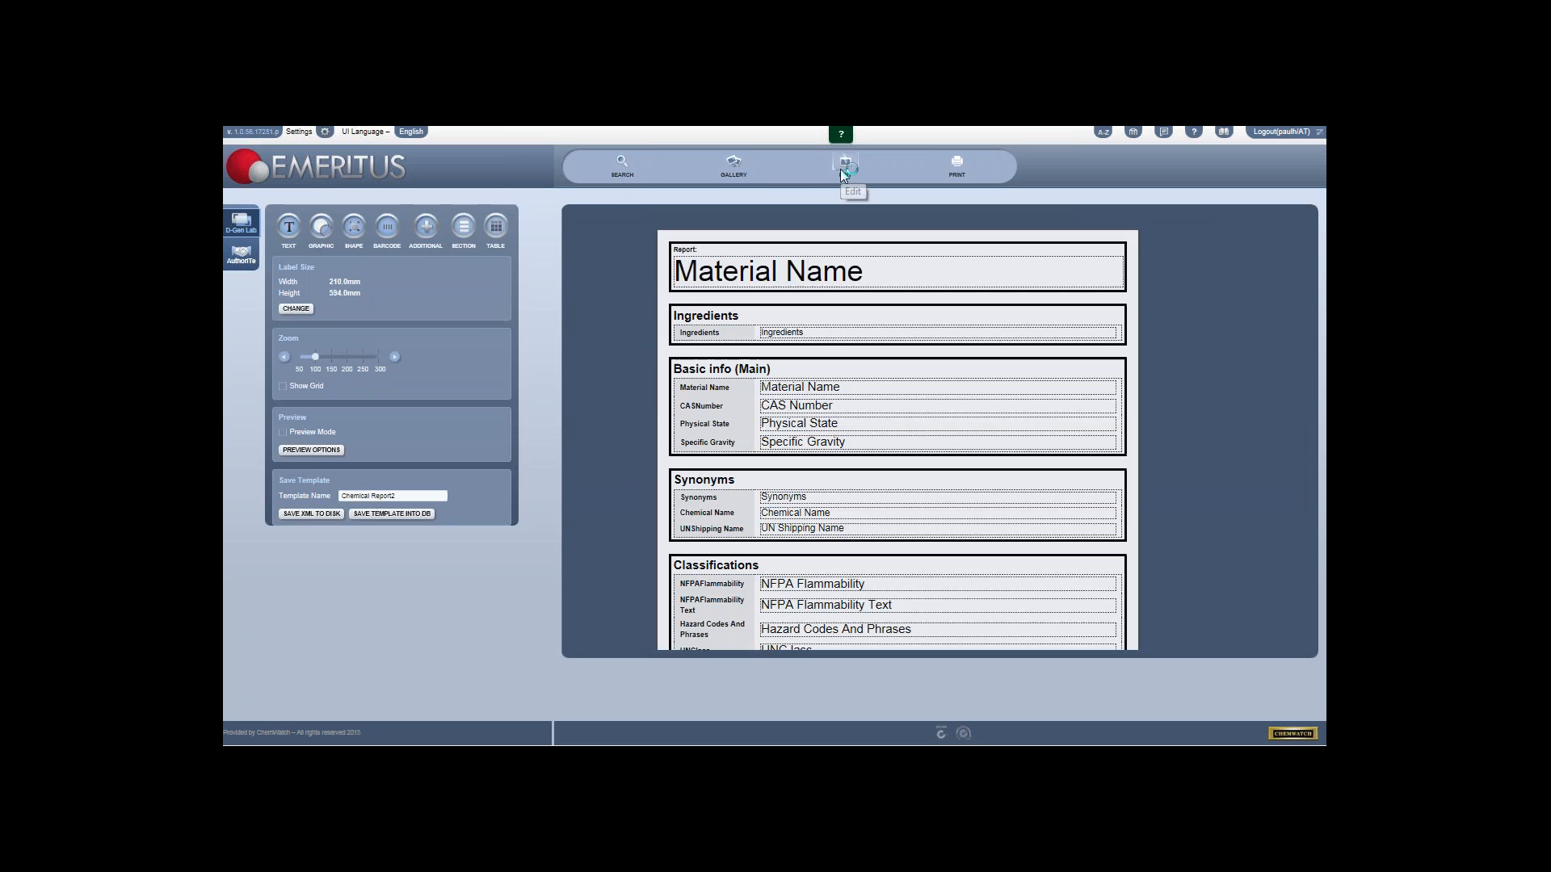
left_click(283, 433)
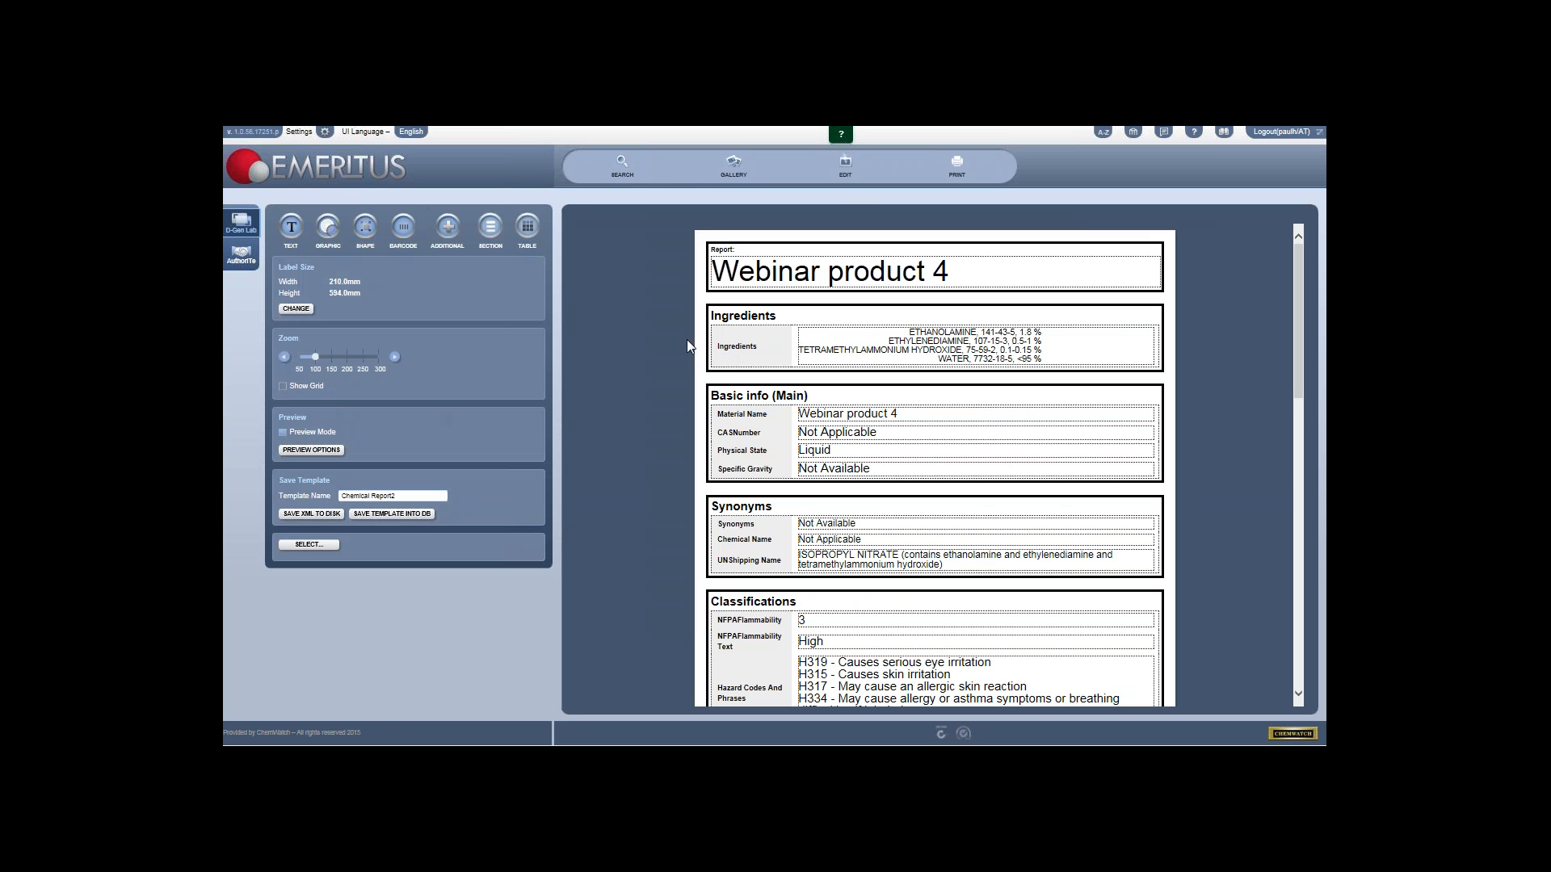
scroll(769, 330, "down", 5)
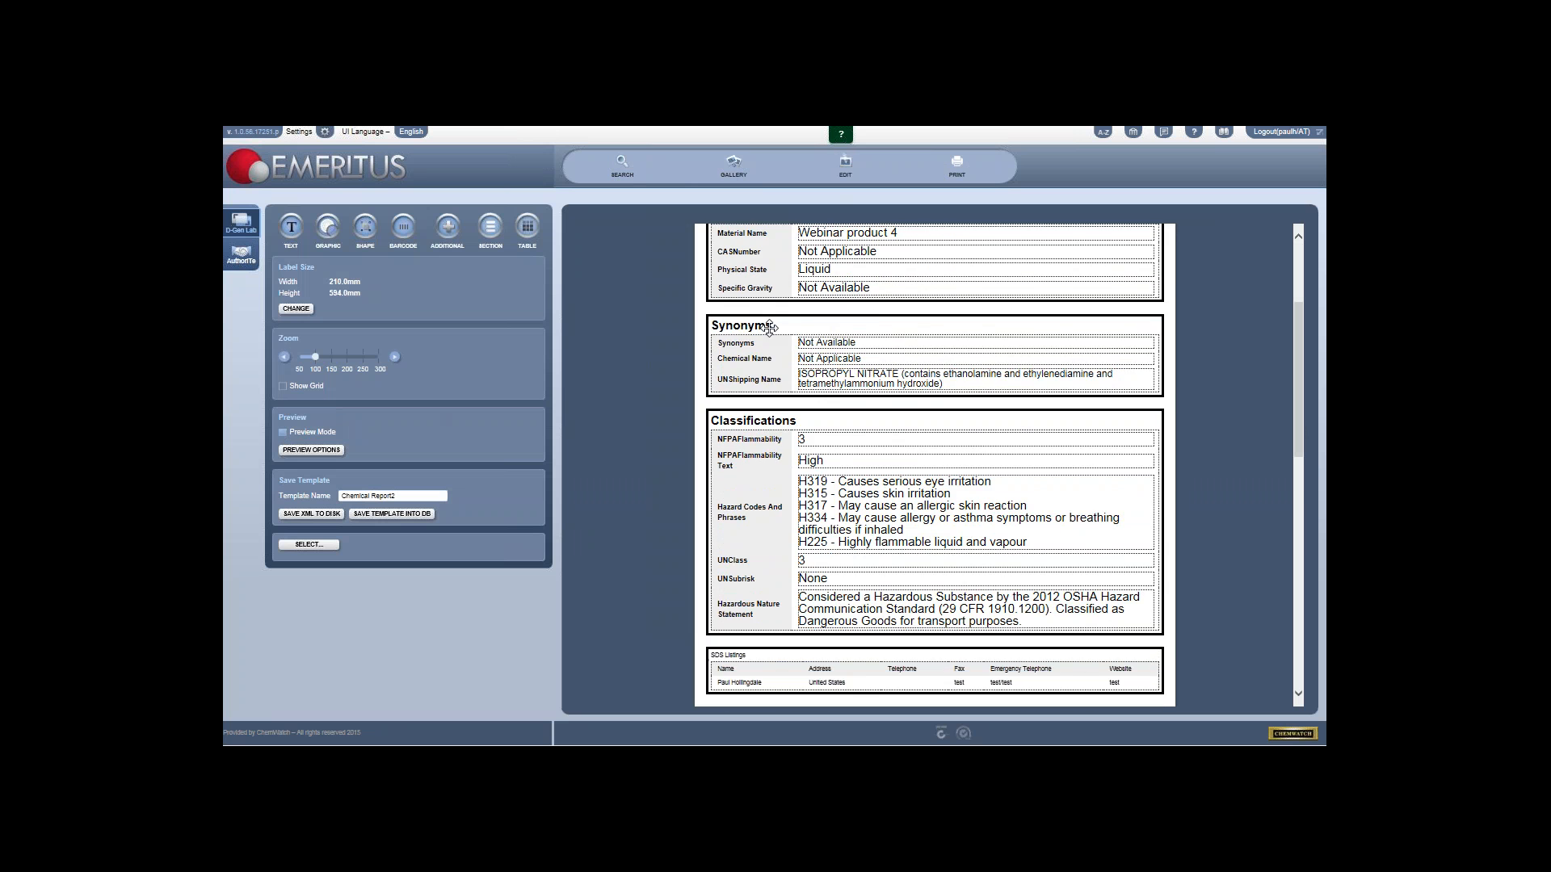
scroll(750, 330, "down", 1)
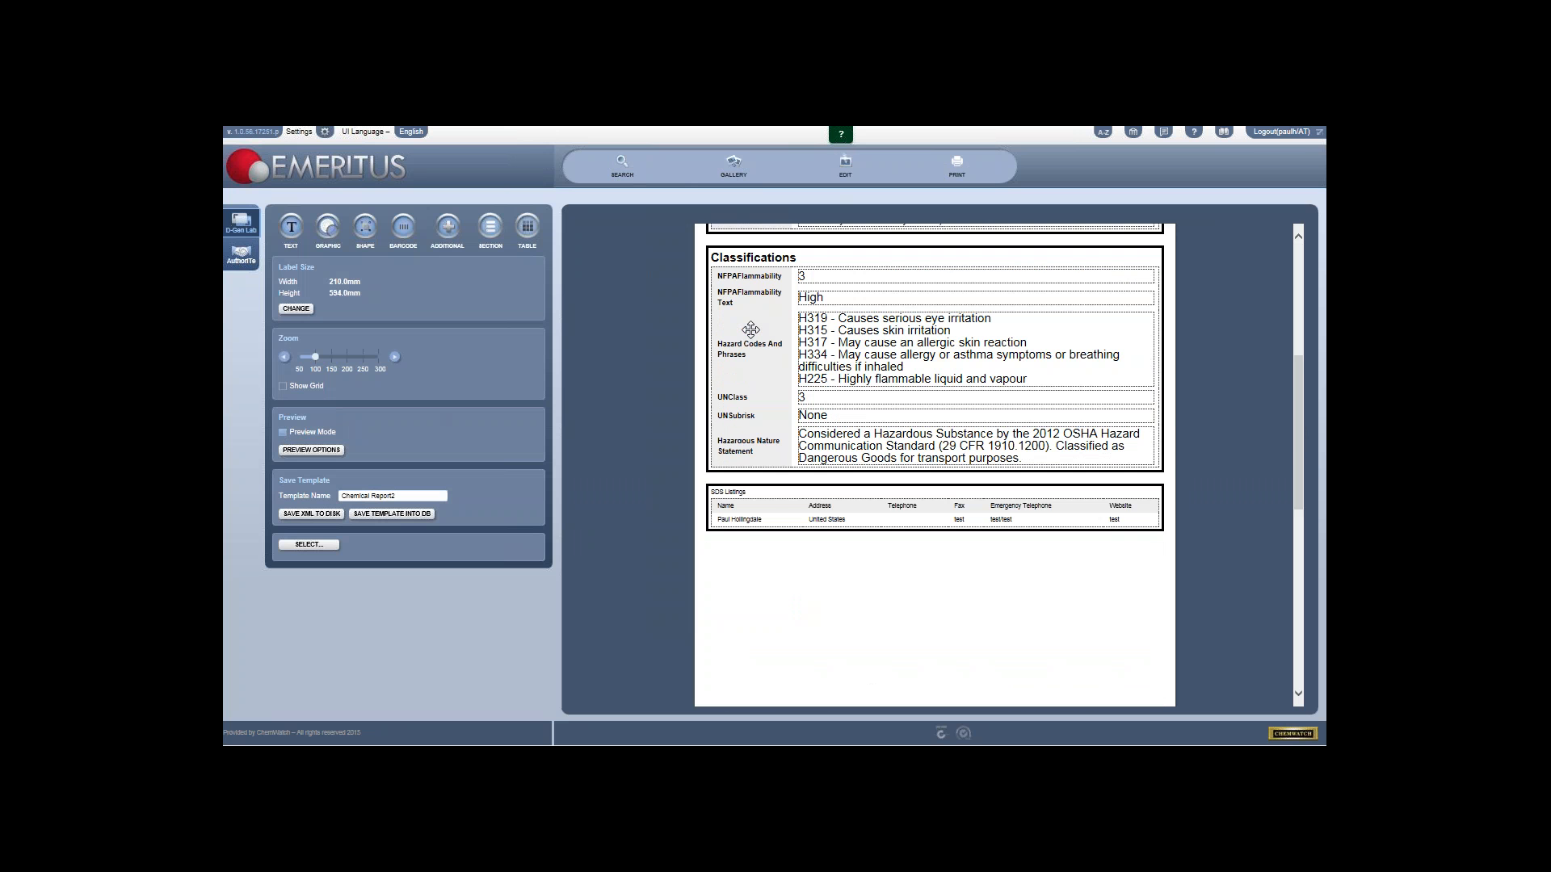
scroll(751, 329, "down", 1)
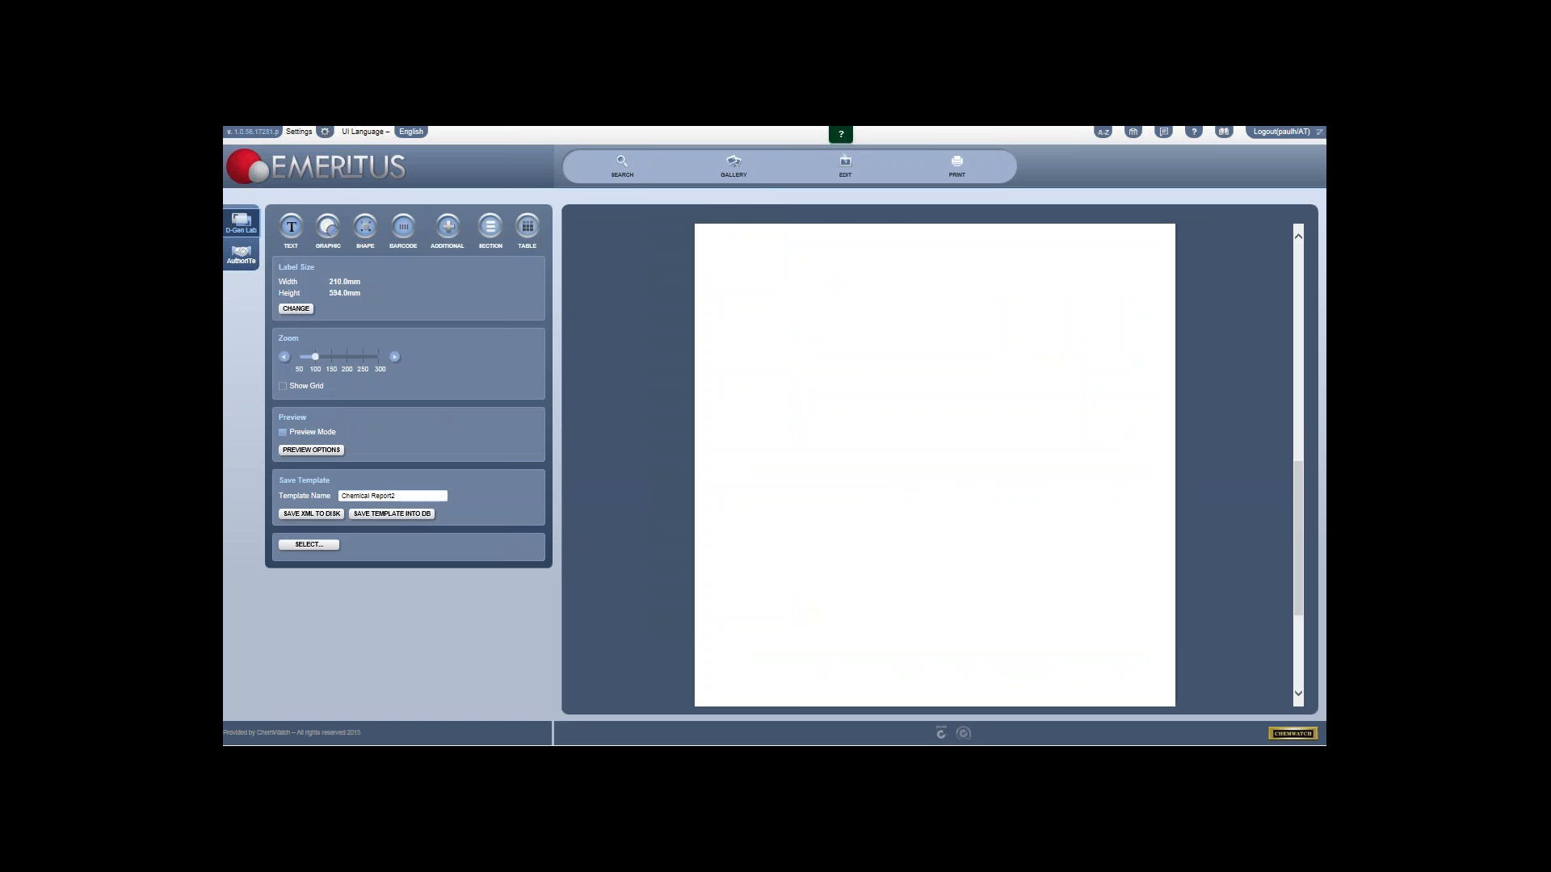
scroll(791, 342, "up", 4)
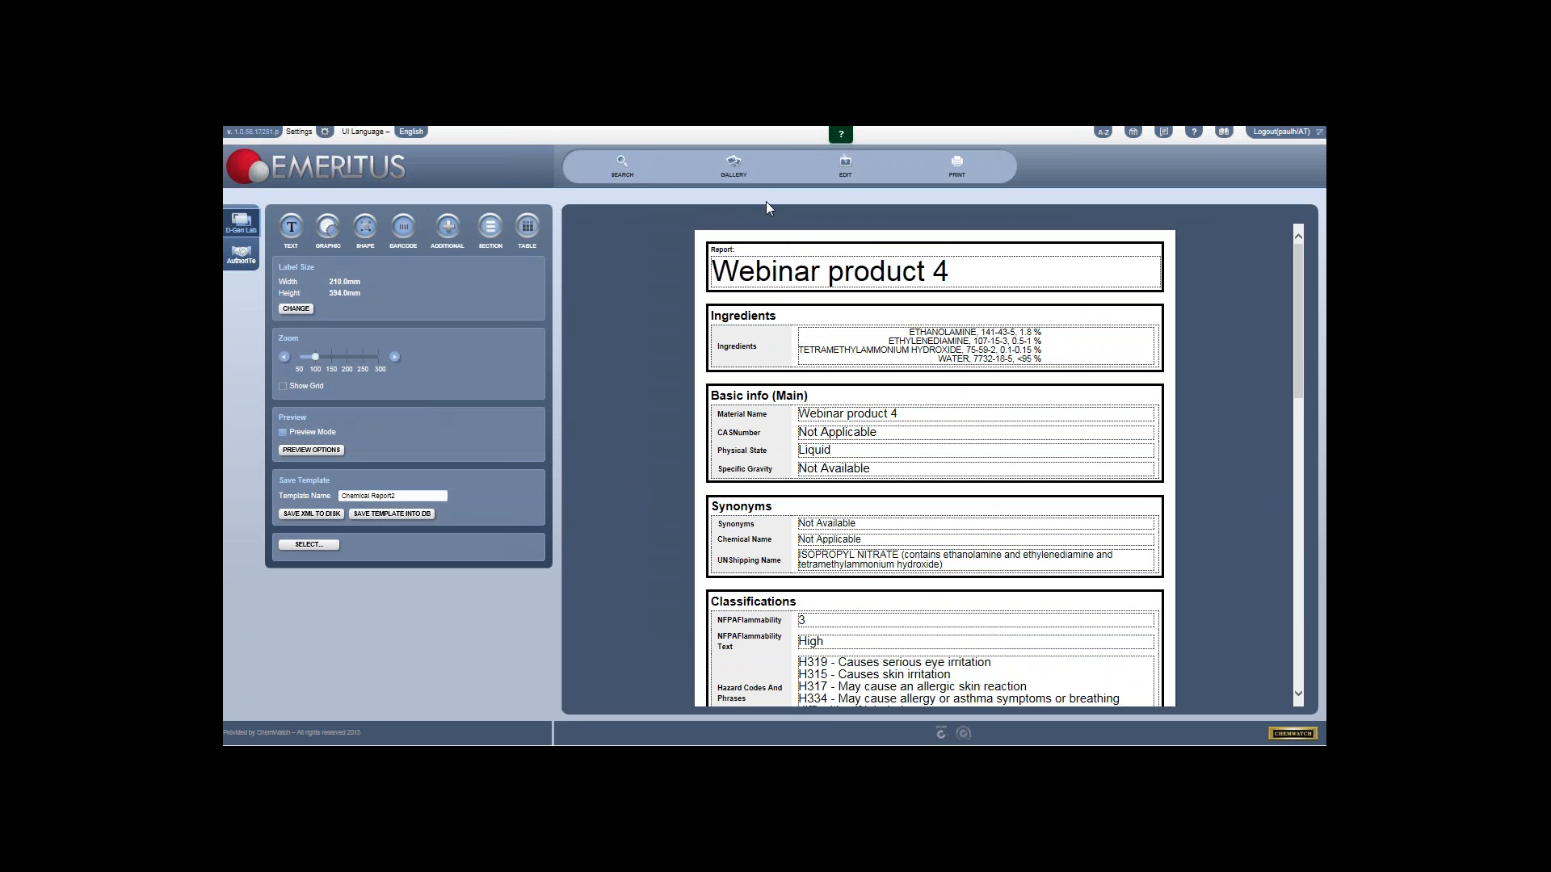
scroll(777, 256, "down", 1)
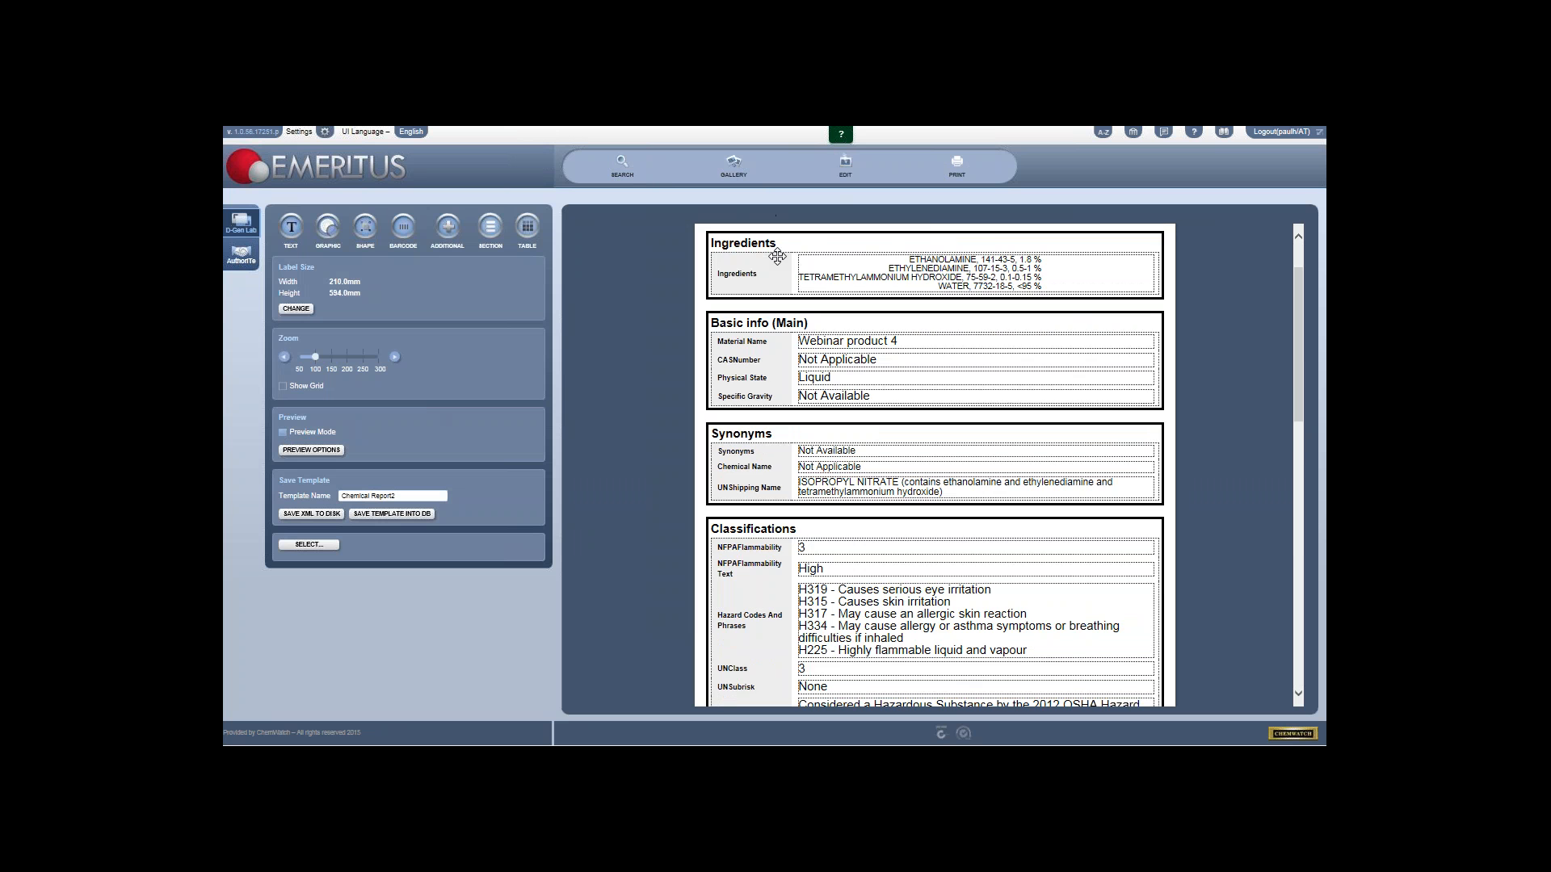
scroll(777, 256, "down", 2)
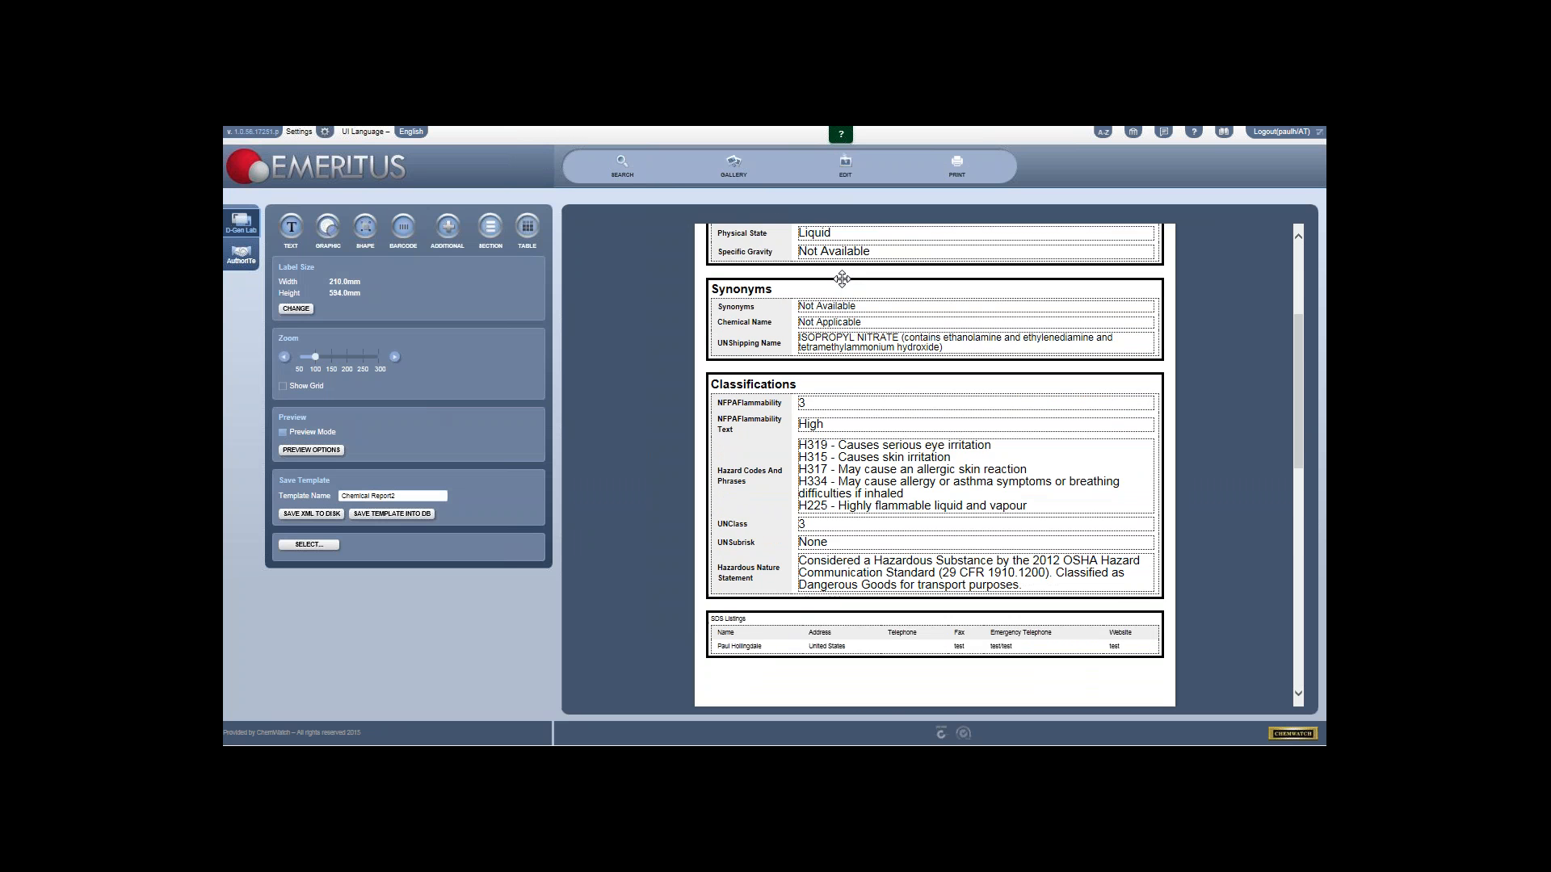
scroll(846, 280, "up", 1)
scroll(846, 281, "up", 2)
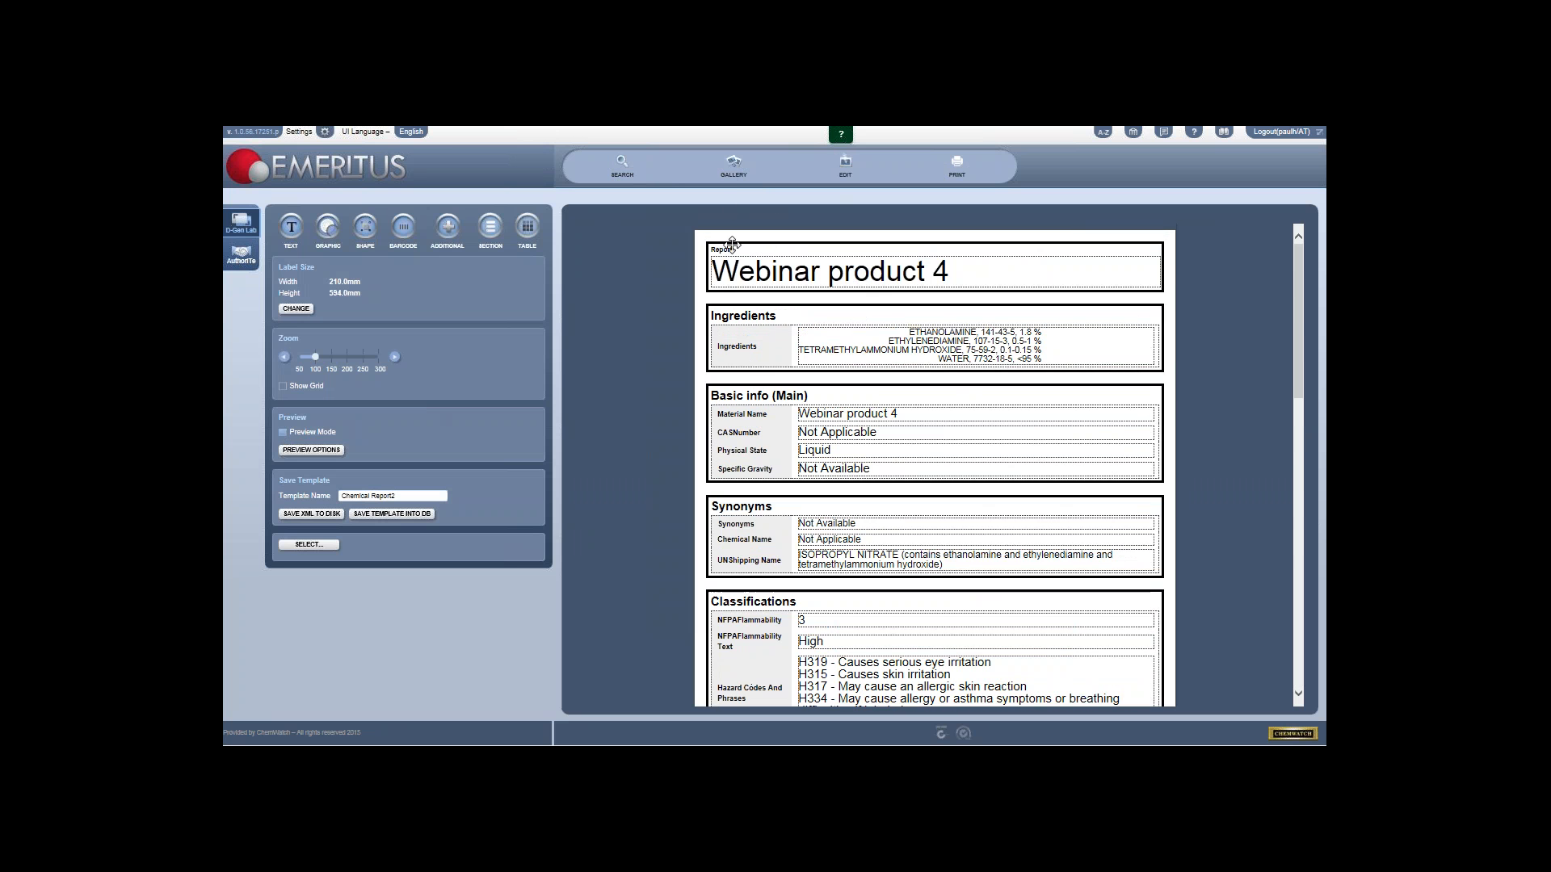
Step: Open the user-defined template "new label" without saving the report template, and preview it with the selected material's data
left_click(733, 174)
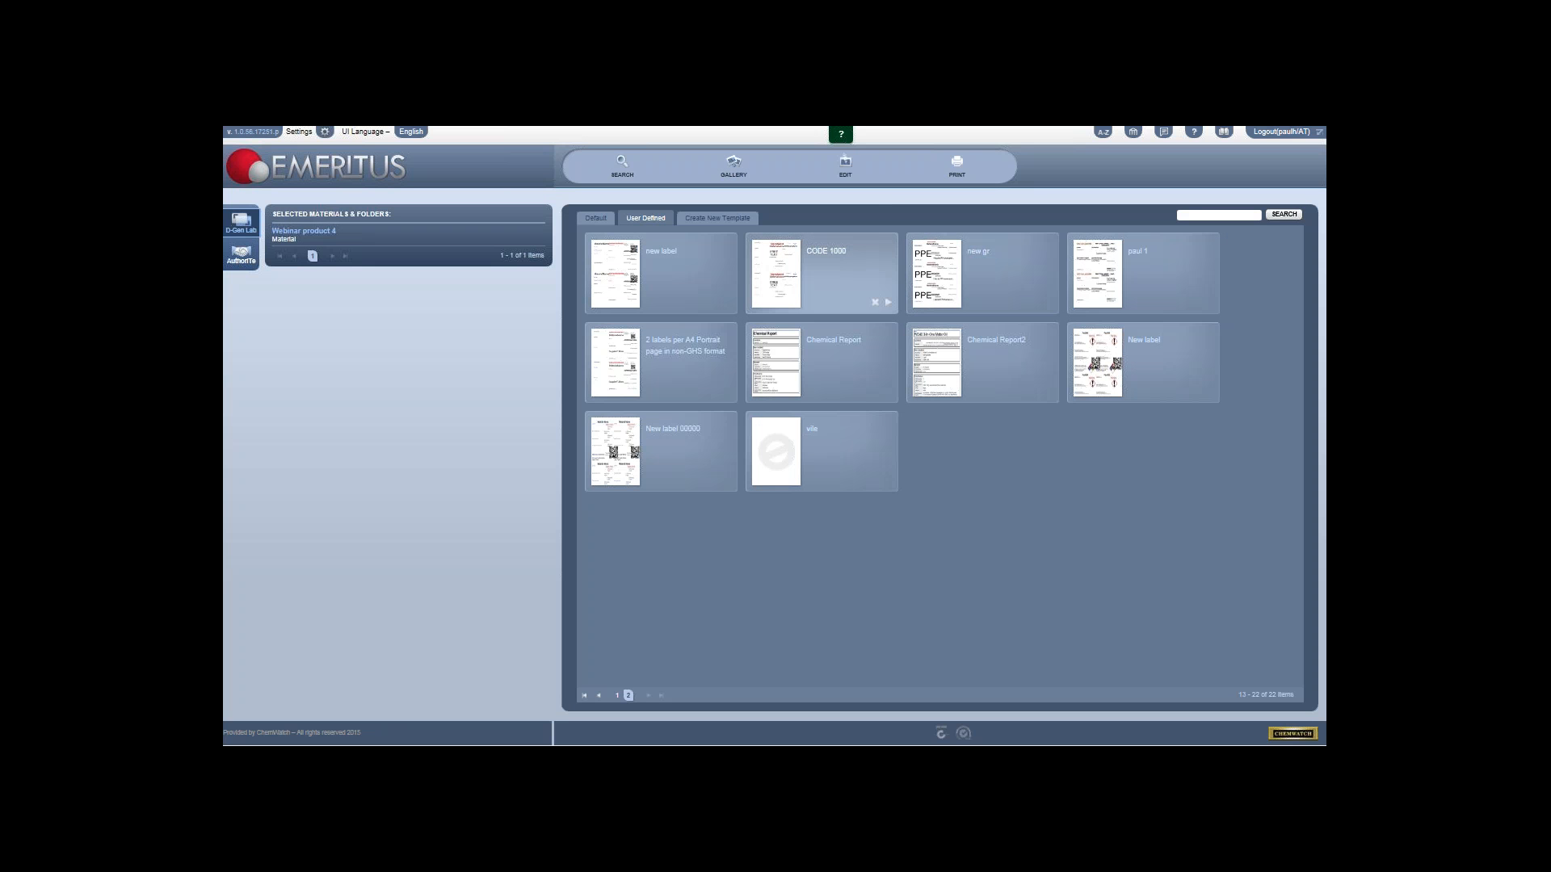
left_click(765, 399)
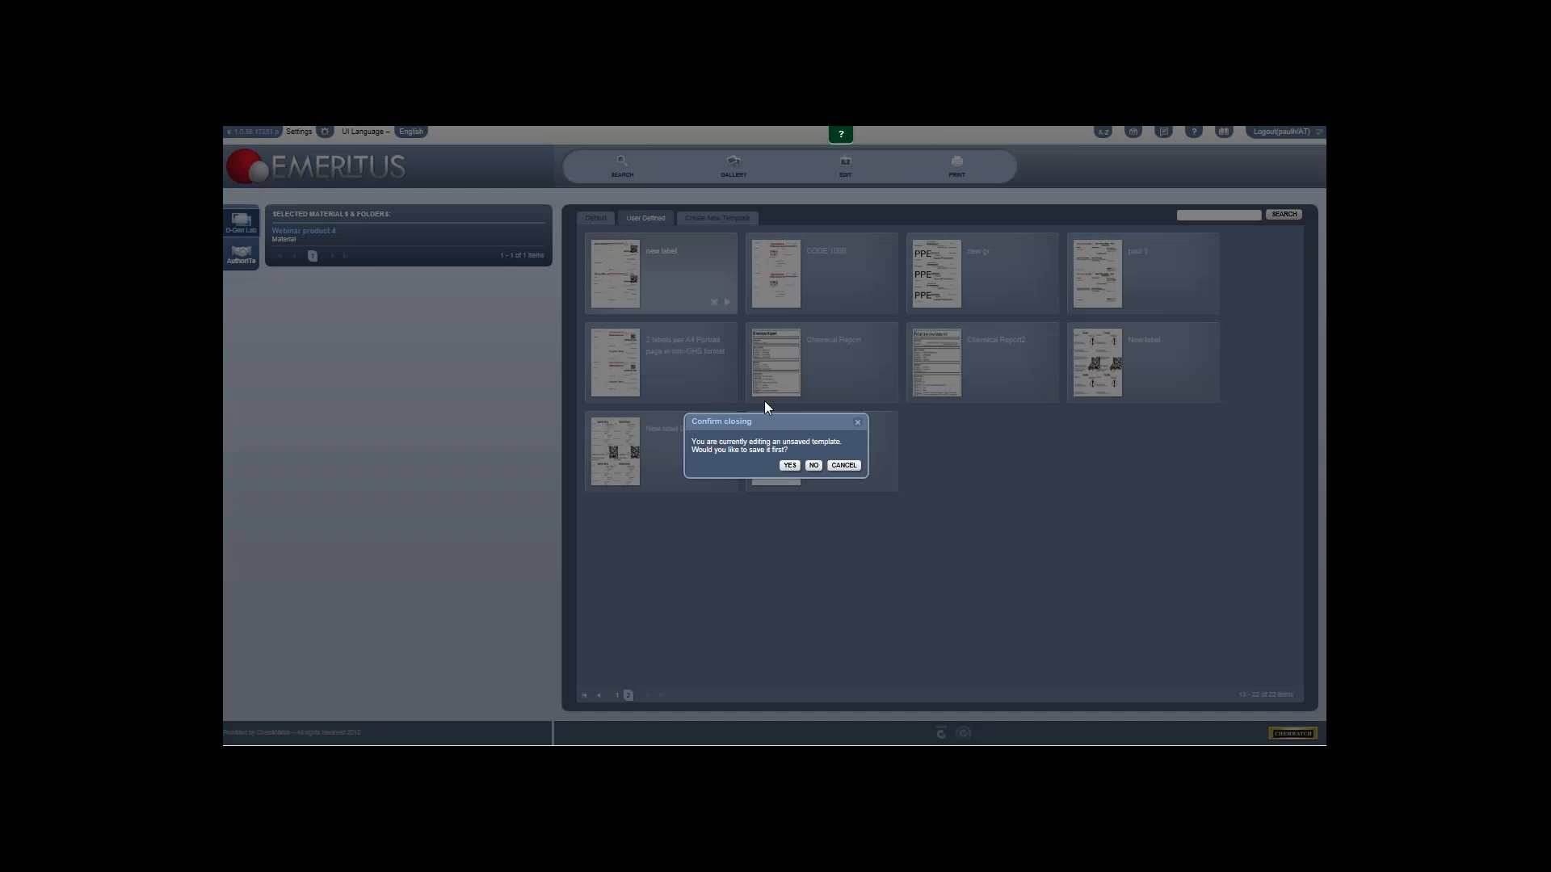
left_click(814, 466)
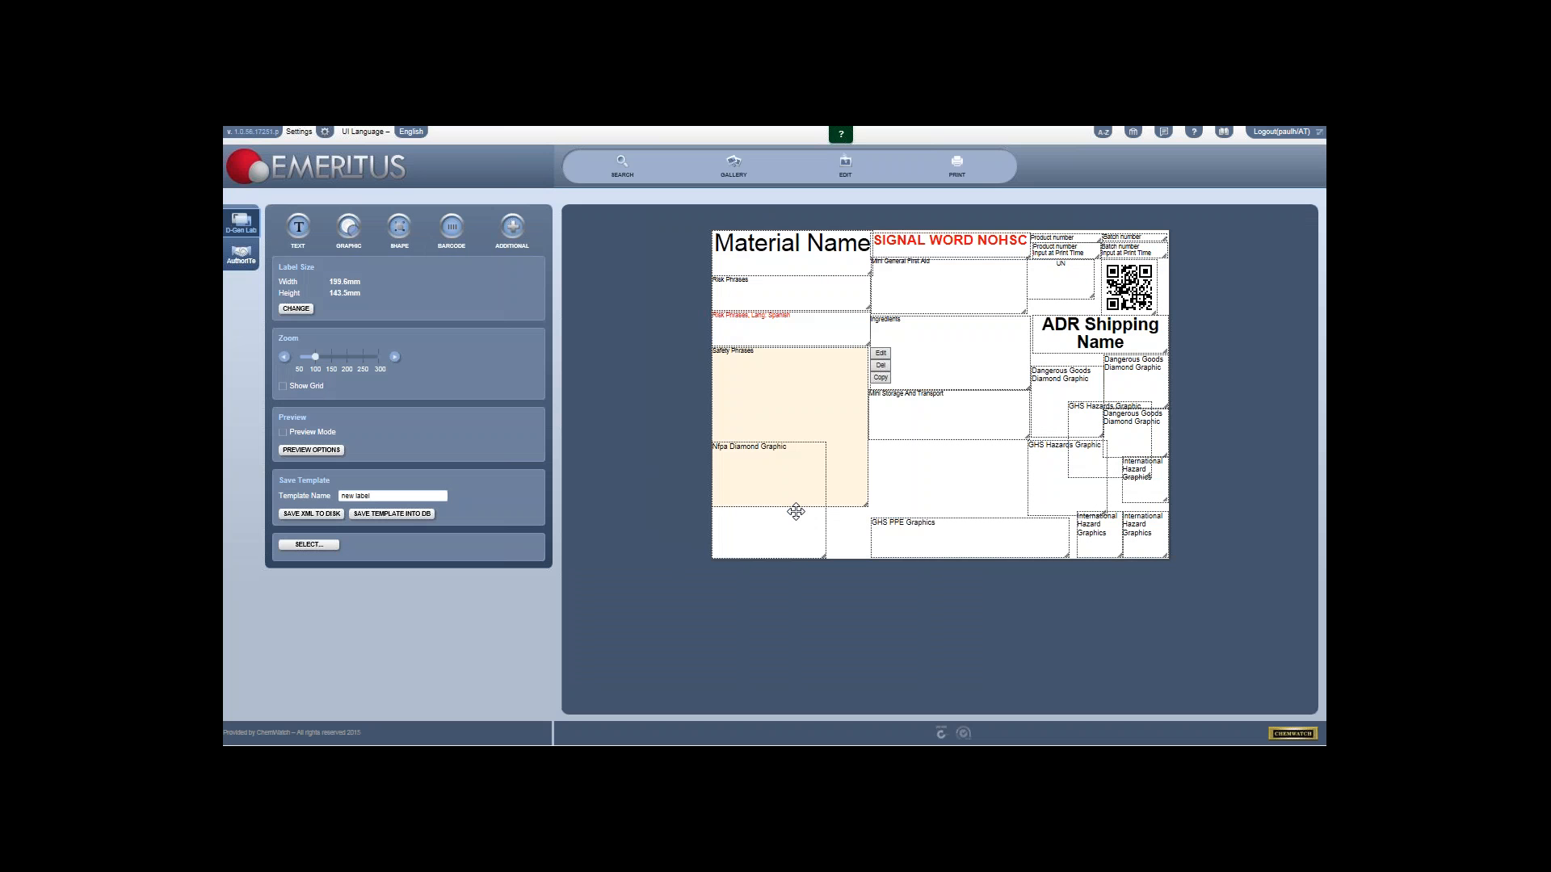
mouse_move(807, 509)
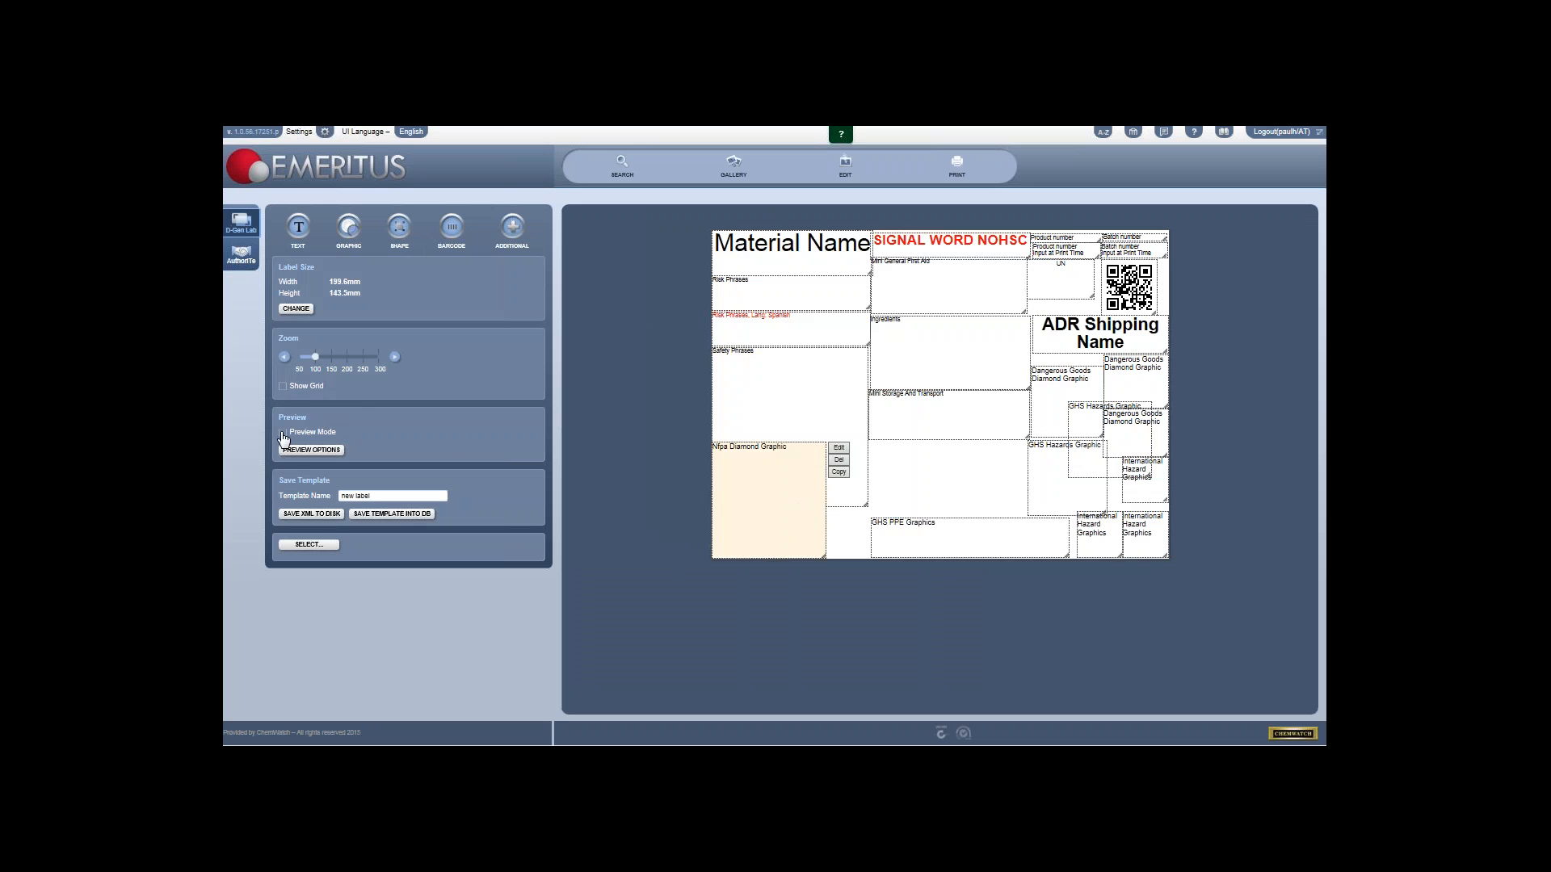
left_click(283, 433)
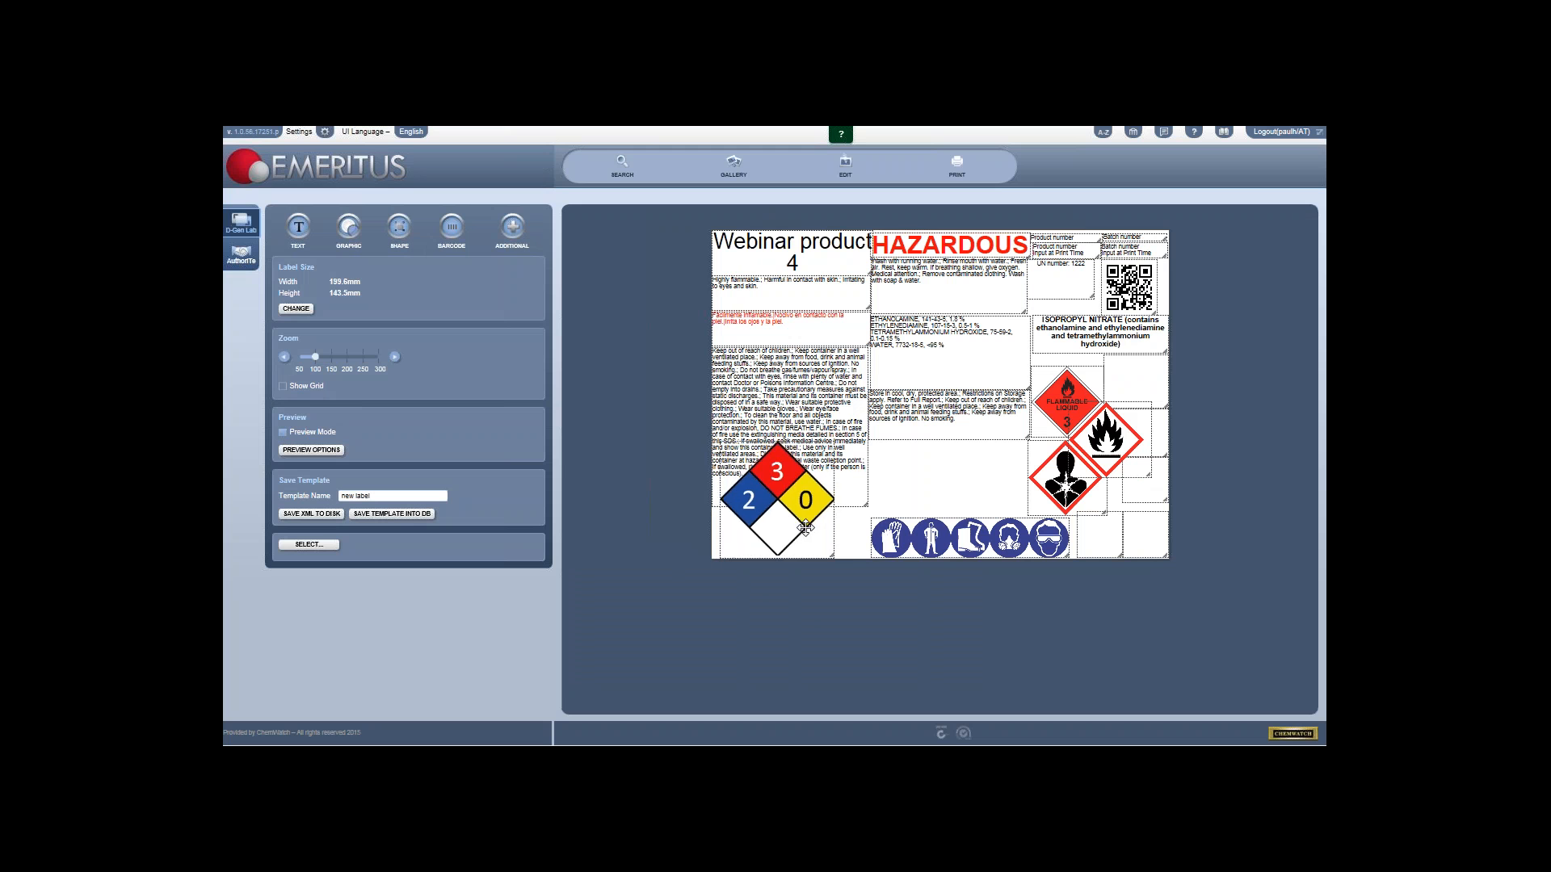
Step: Move the NFPA diamond off the Safety Phrases text to above the PPE pictograms, and set the Safety Phrases sentence count to 2
left_click_drag(806, 527, 968, 522)
mouse_move(869, 365)
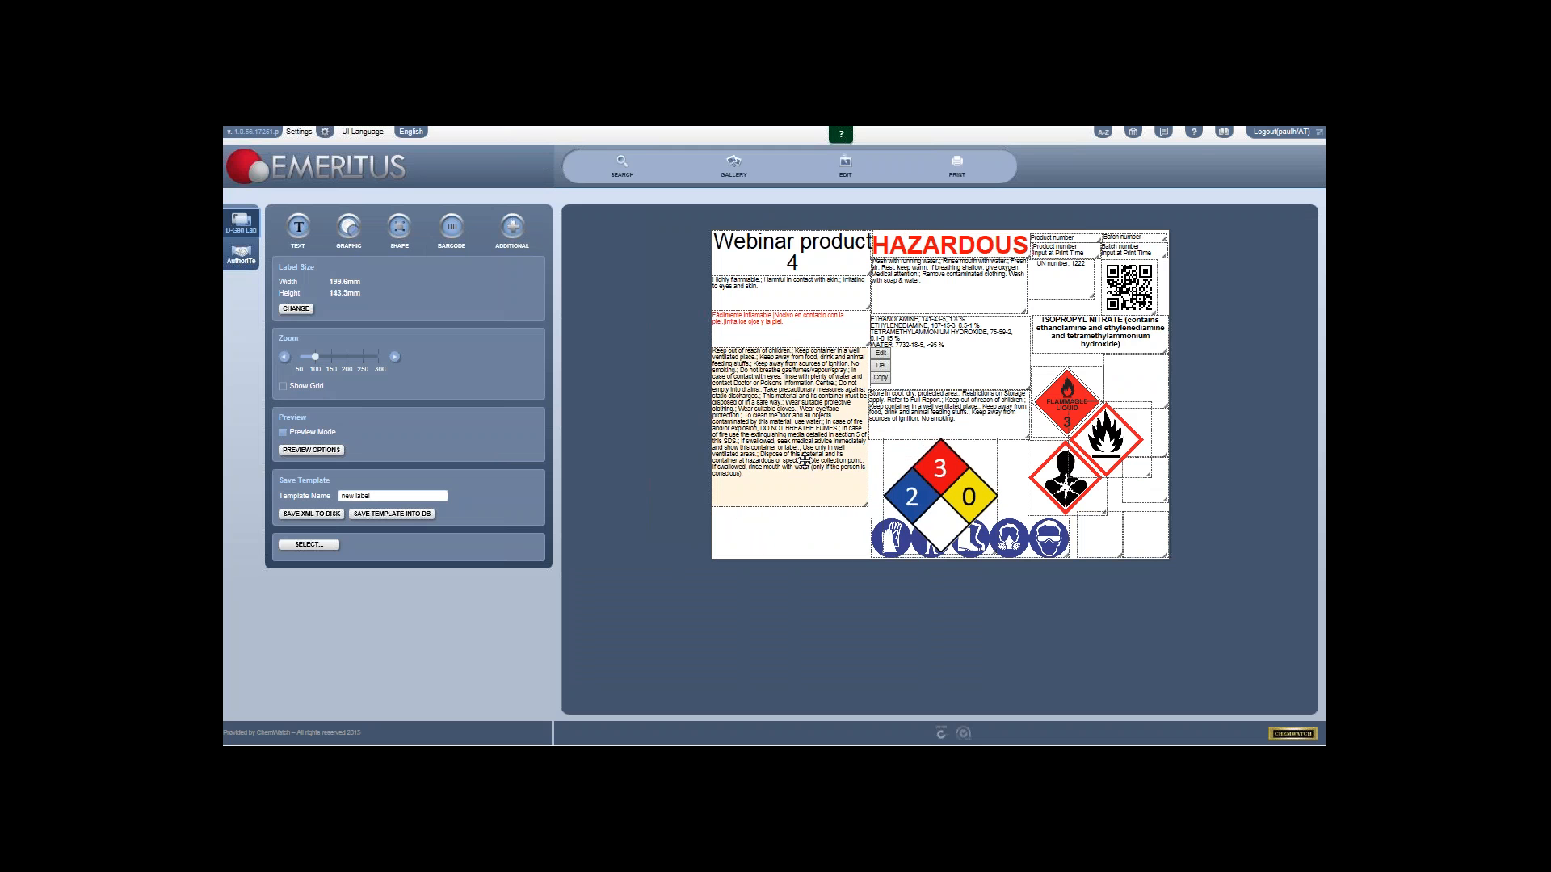
left_click(881, 354)
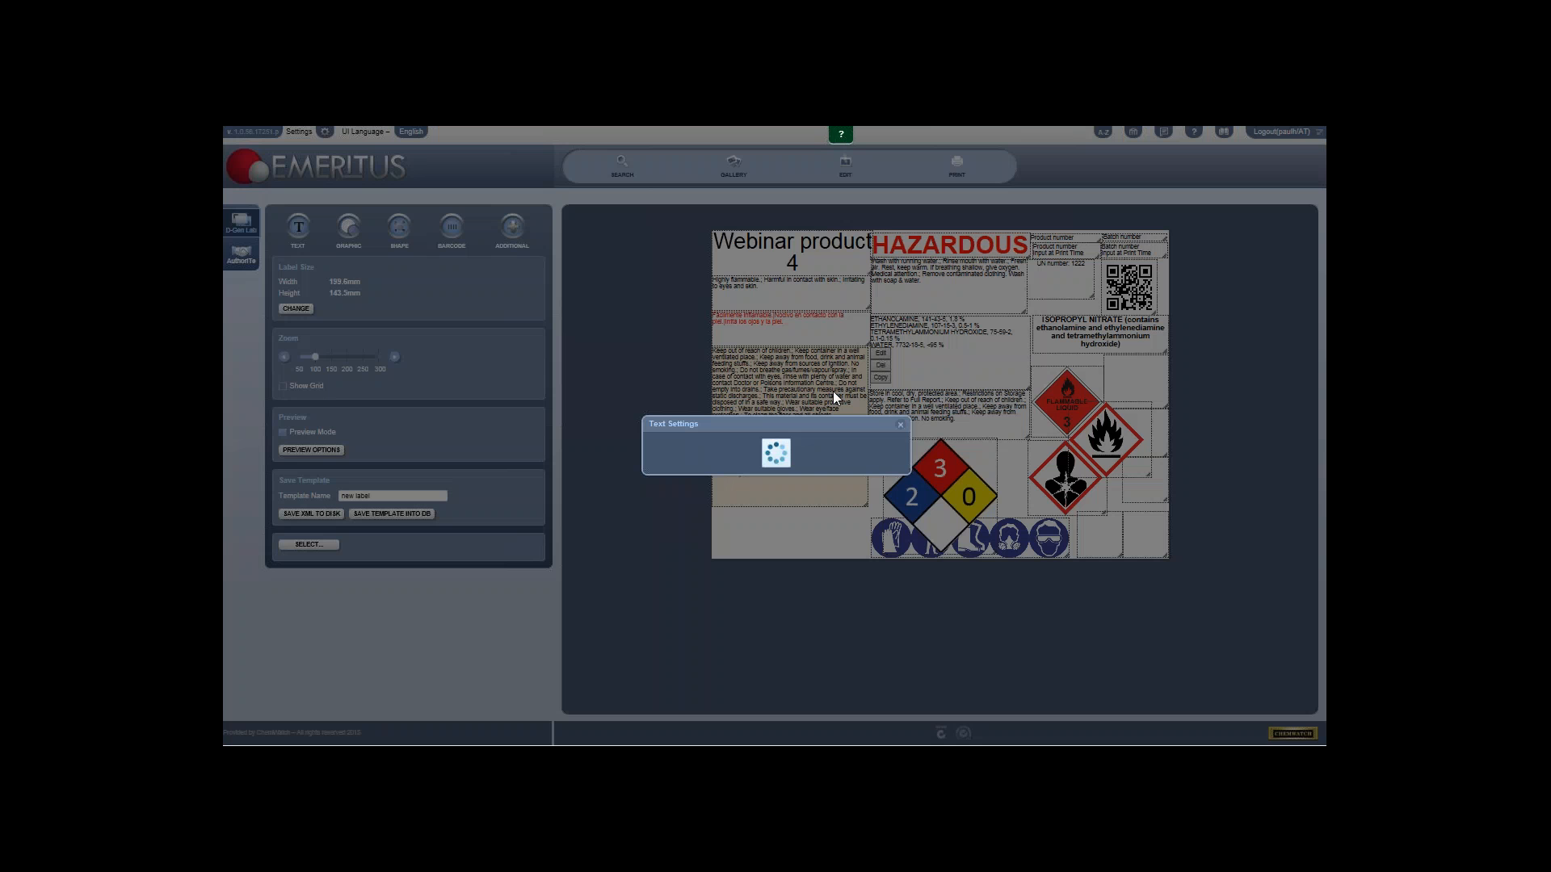
left_click(675, 364)
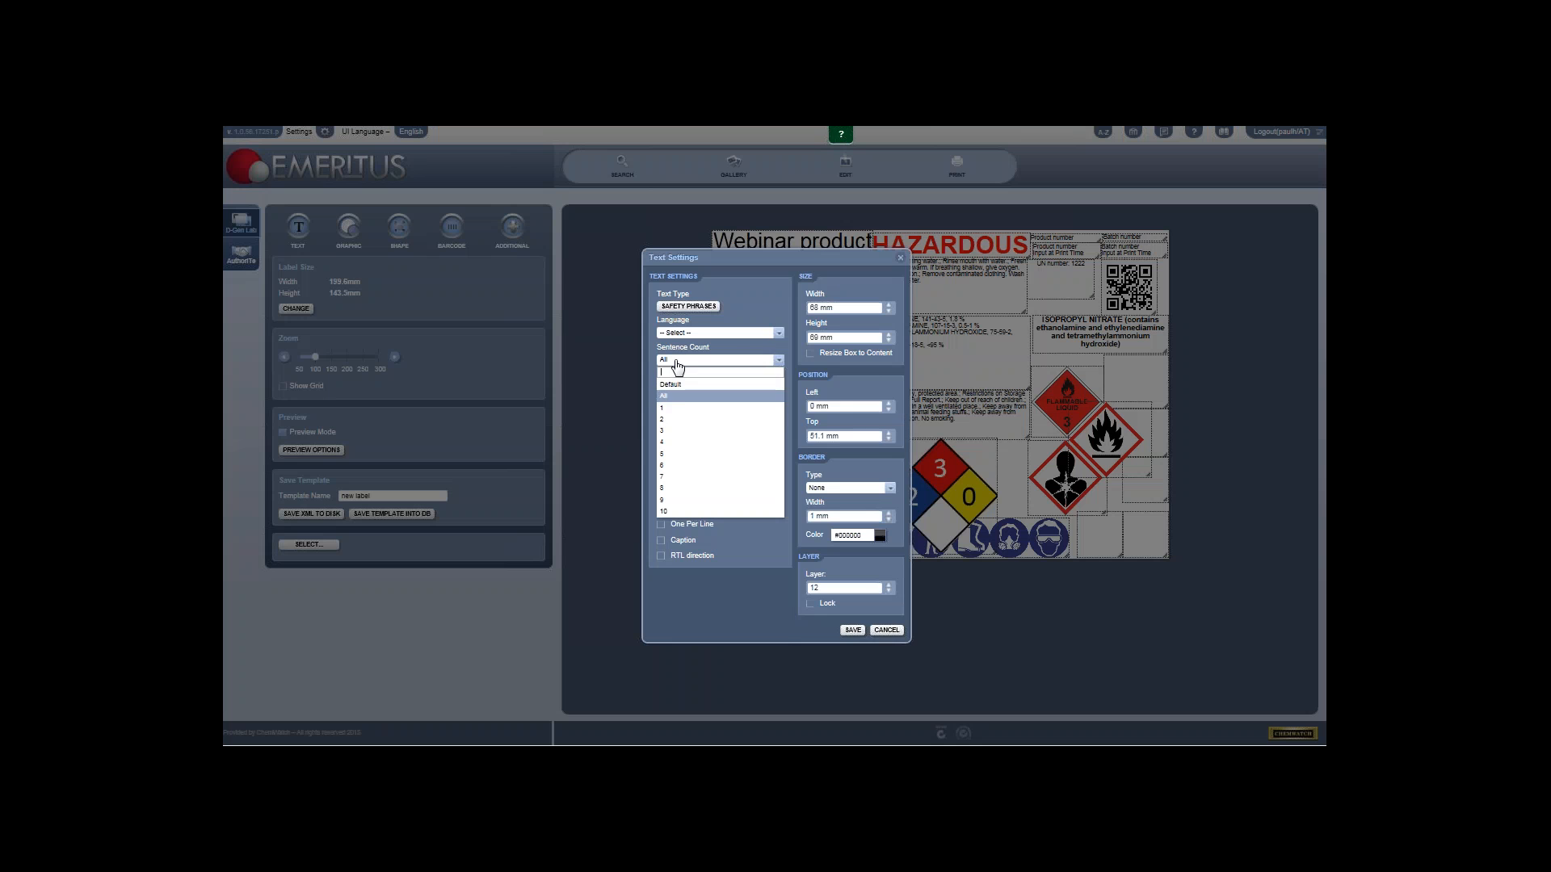
left_click(689, 420)
left_click(853, 631)
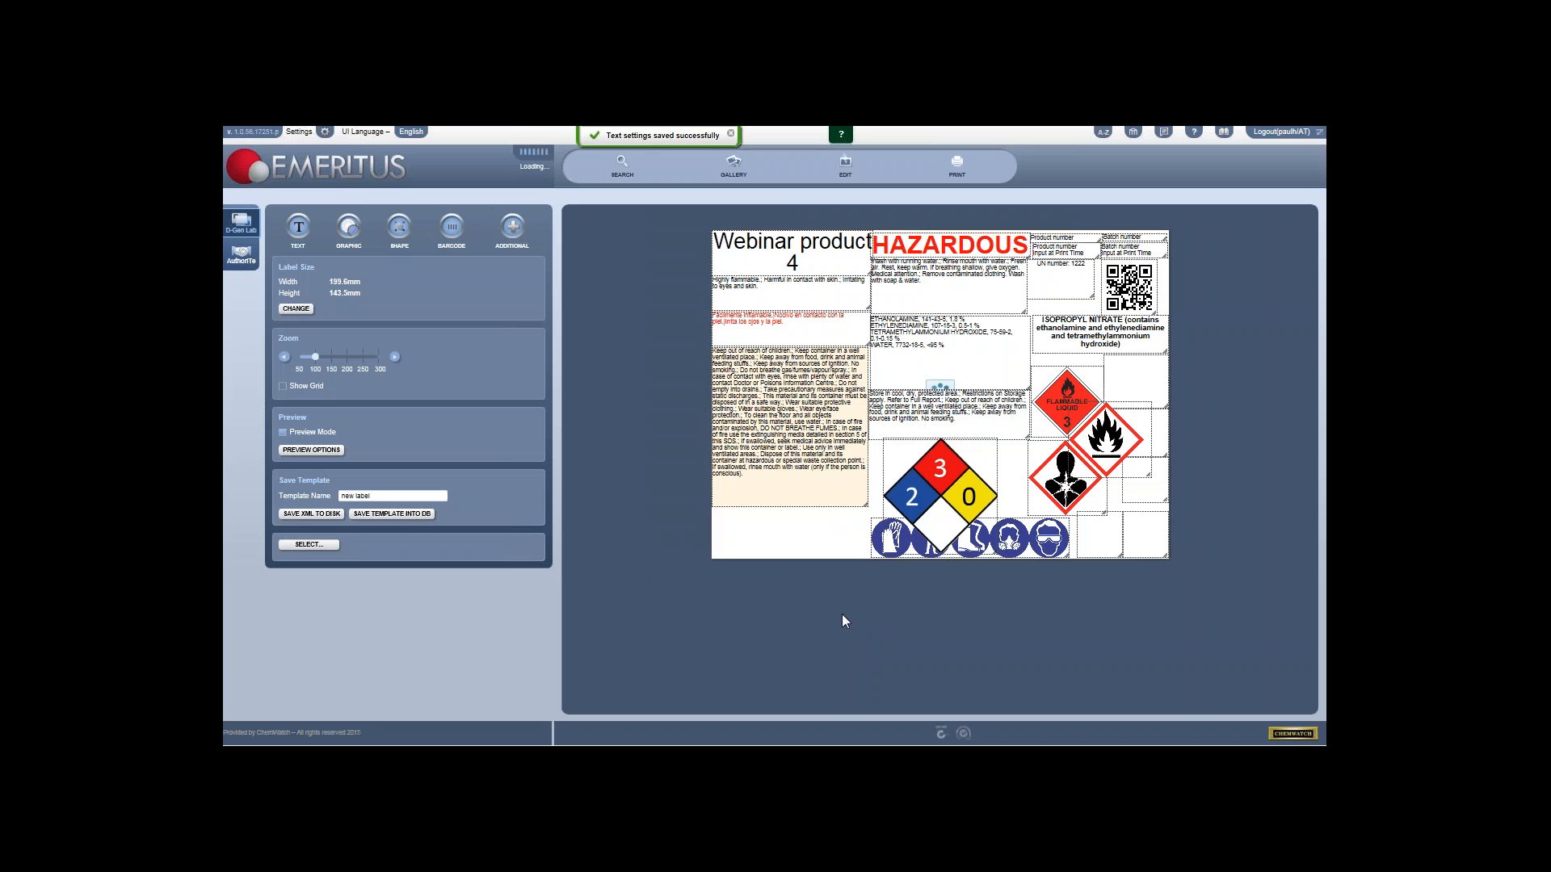
Step: Set the Safety Phrases sentence count back to All, and save the text settings
left_click(822, 440)
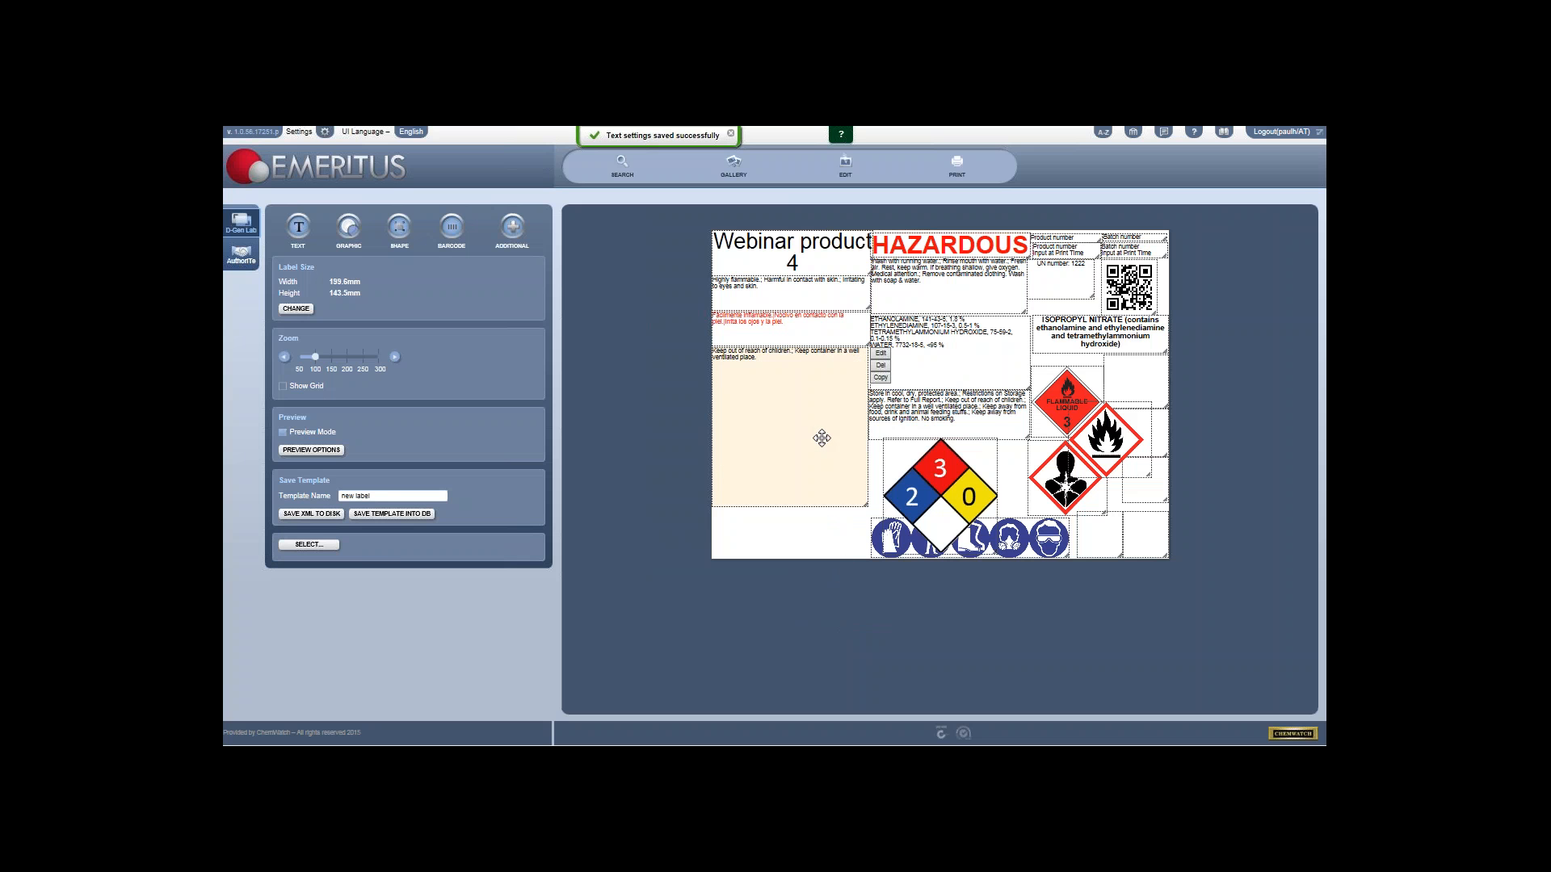
left_click(881, 353)
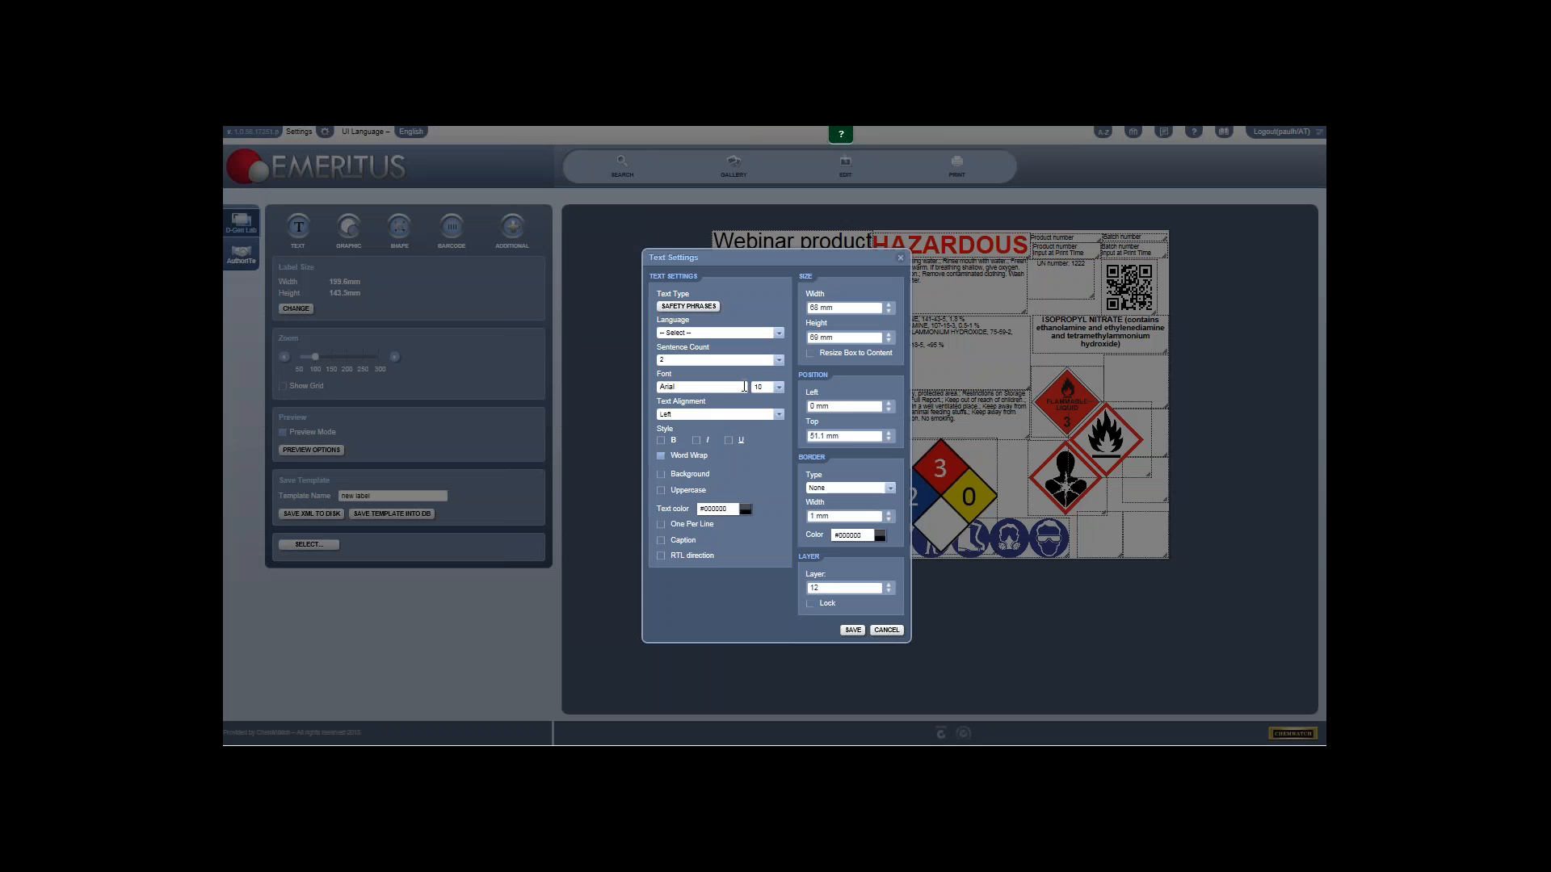
left_click(724, 414)
left_click(719, 415)
left_click(717, 360)
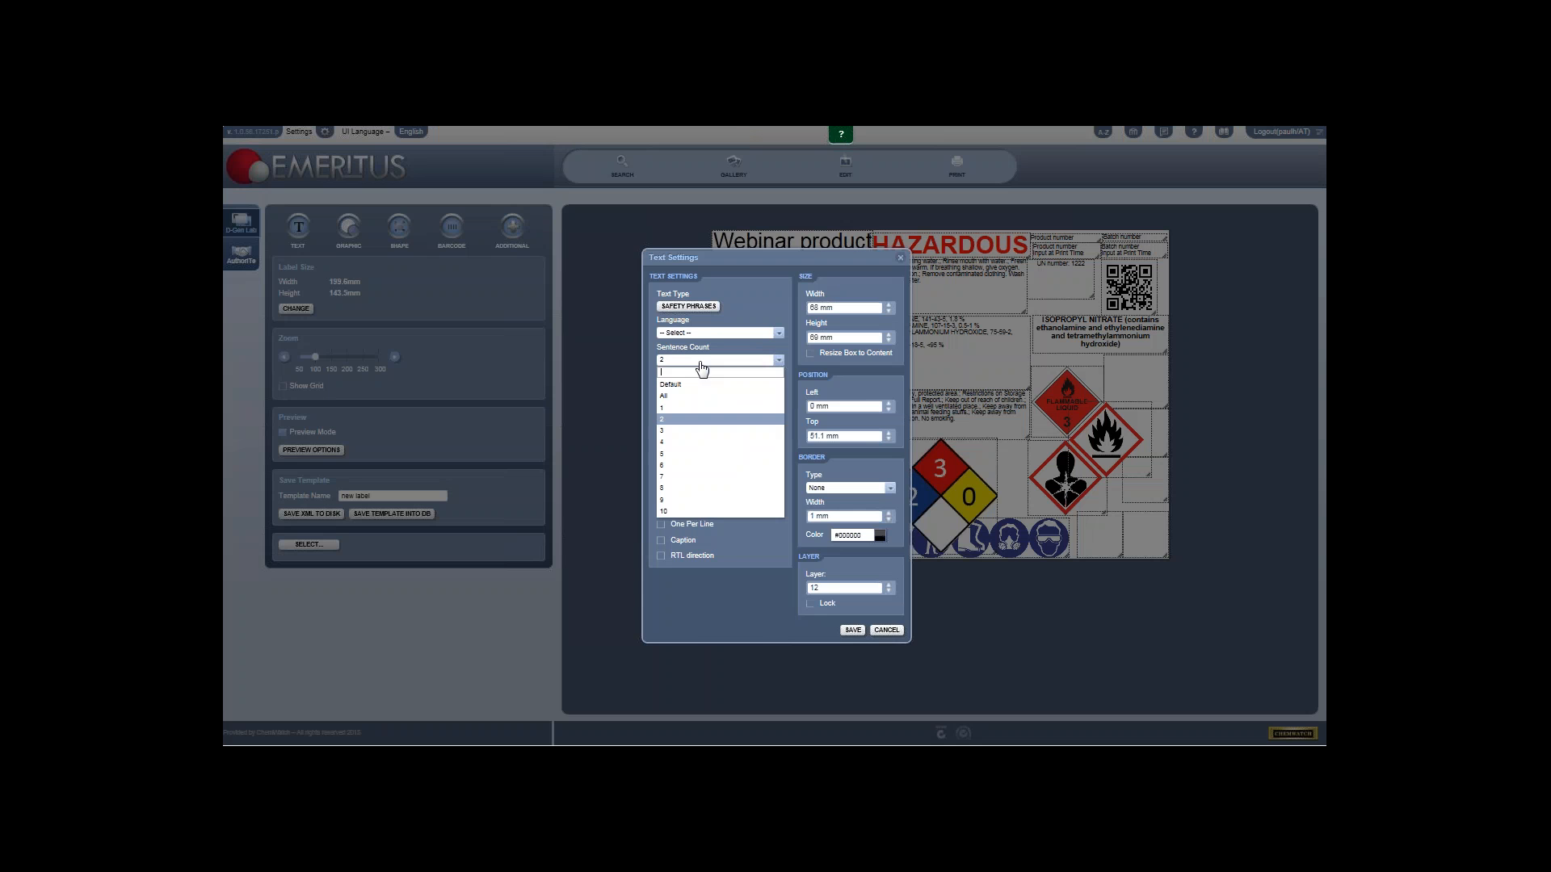
left_click(699, 372)
left_click(853, 631)
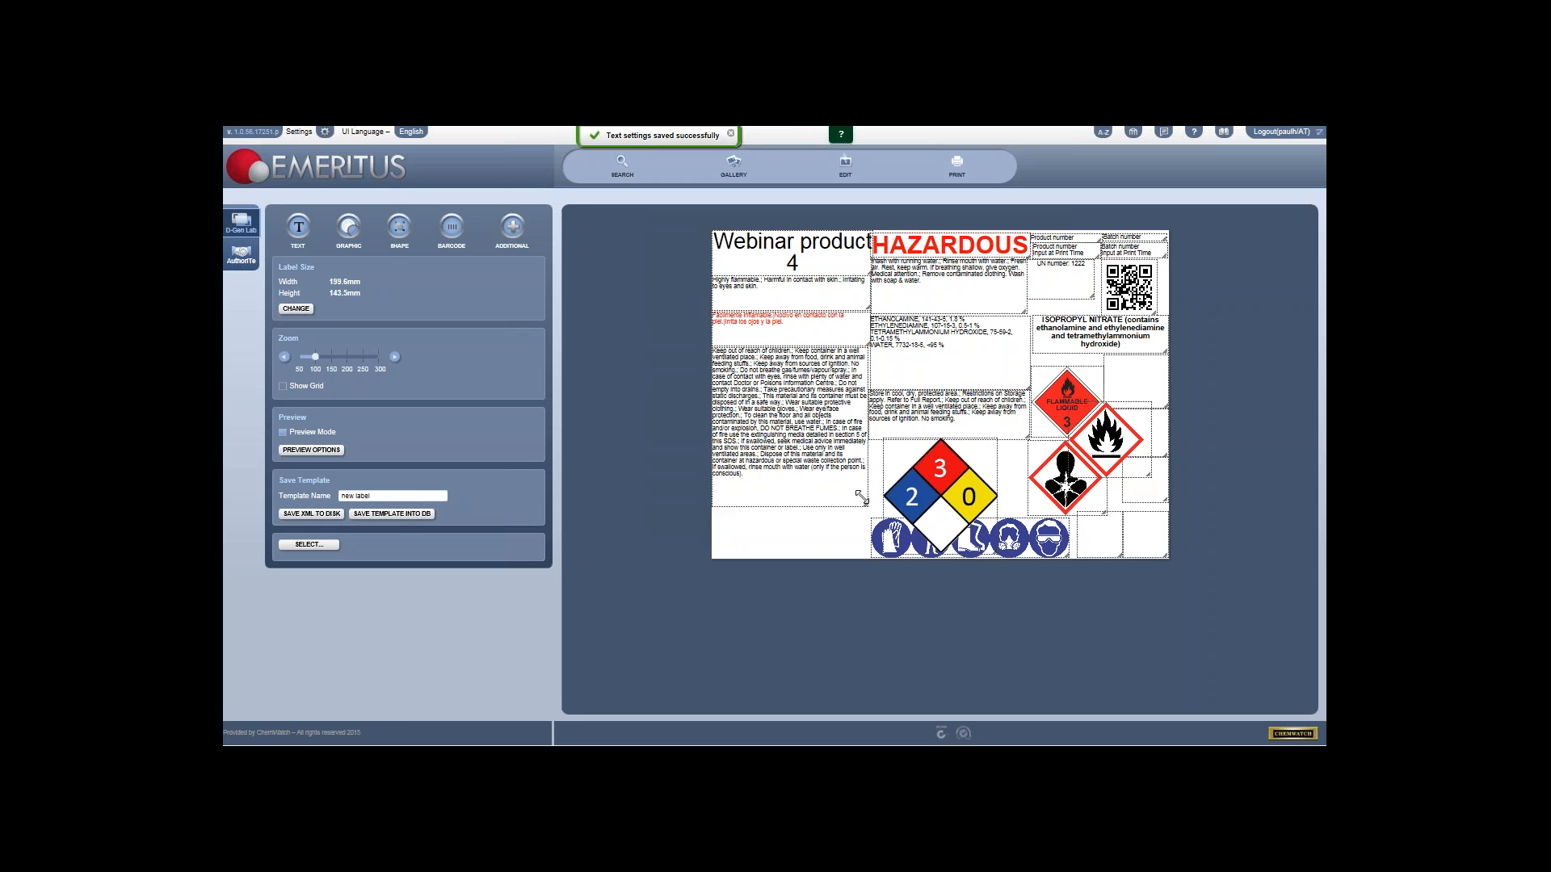
Step: Enlarge the Safety Phrases text box slightly, and move the NFPA diamond beneath its text in the label's lower-left corner
mouse_move(862, 497)
left_mouse_down()
mouse_move(866, 427)
mouse_move(868, 514)
left_mouse_up()
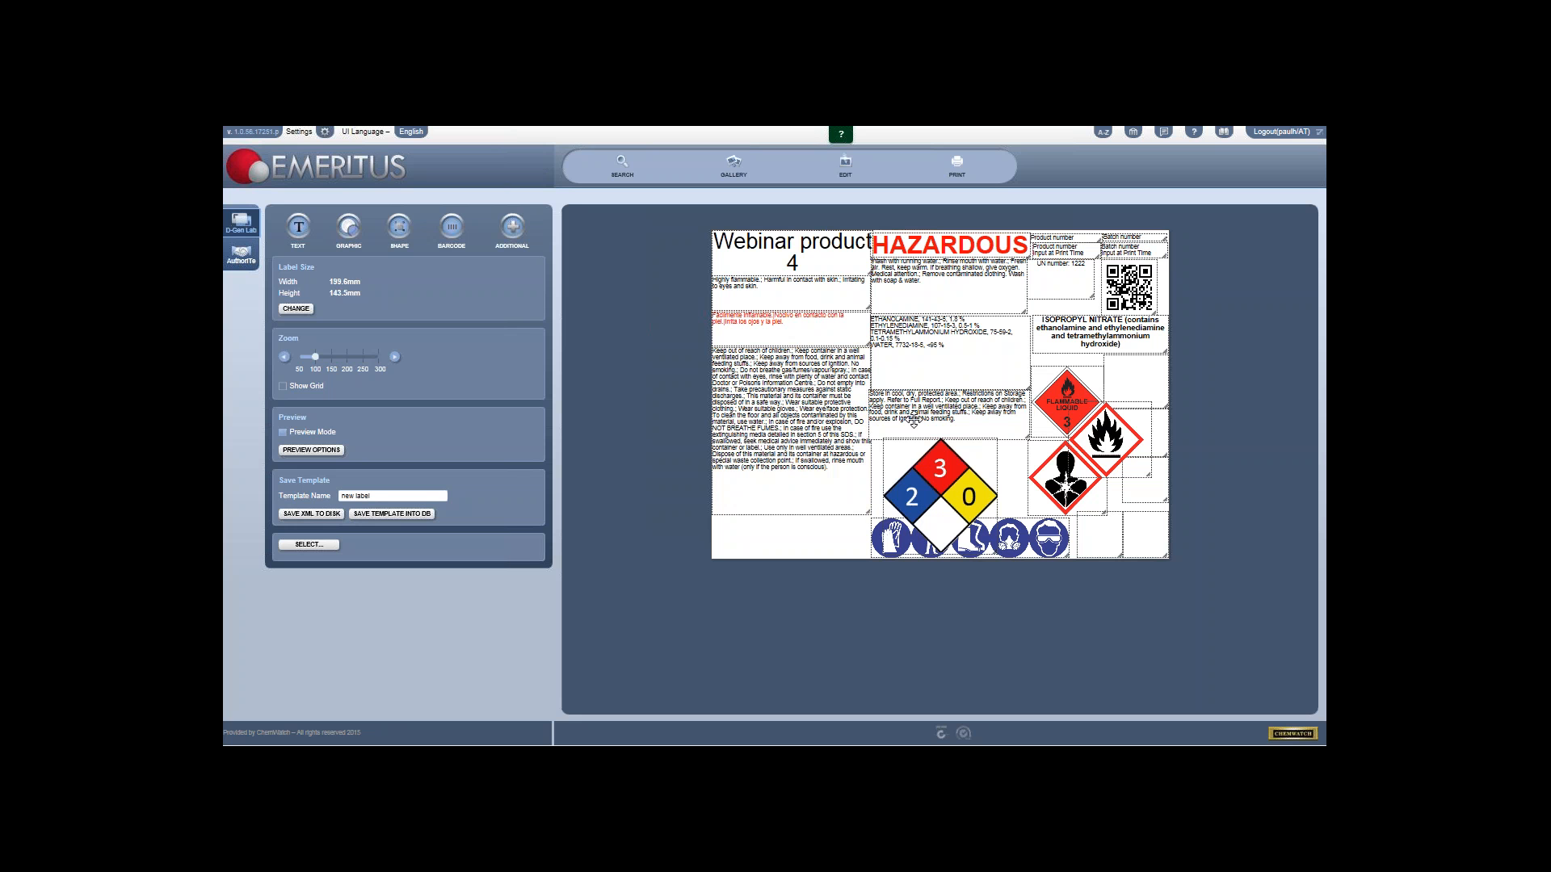
left_click_drag(914, 421, 917, 420)
left_click_drag(931, 487, 781, 543)
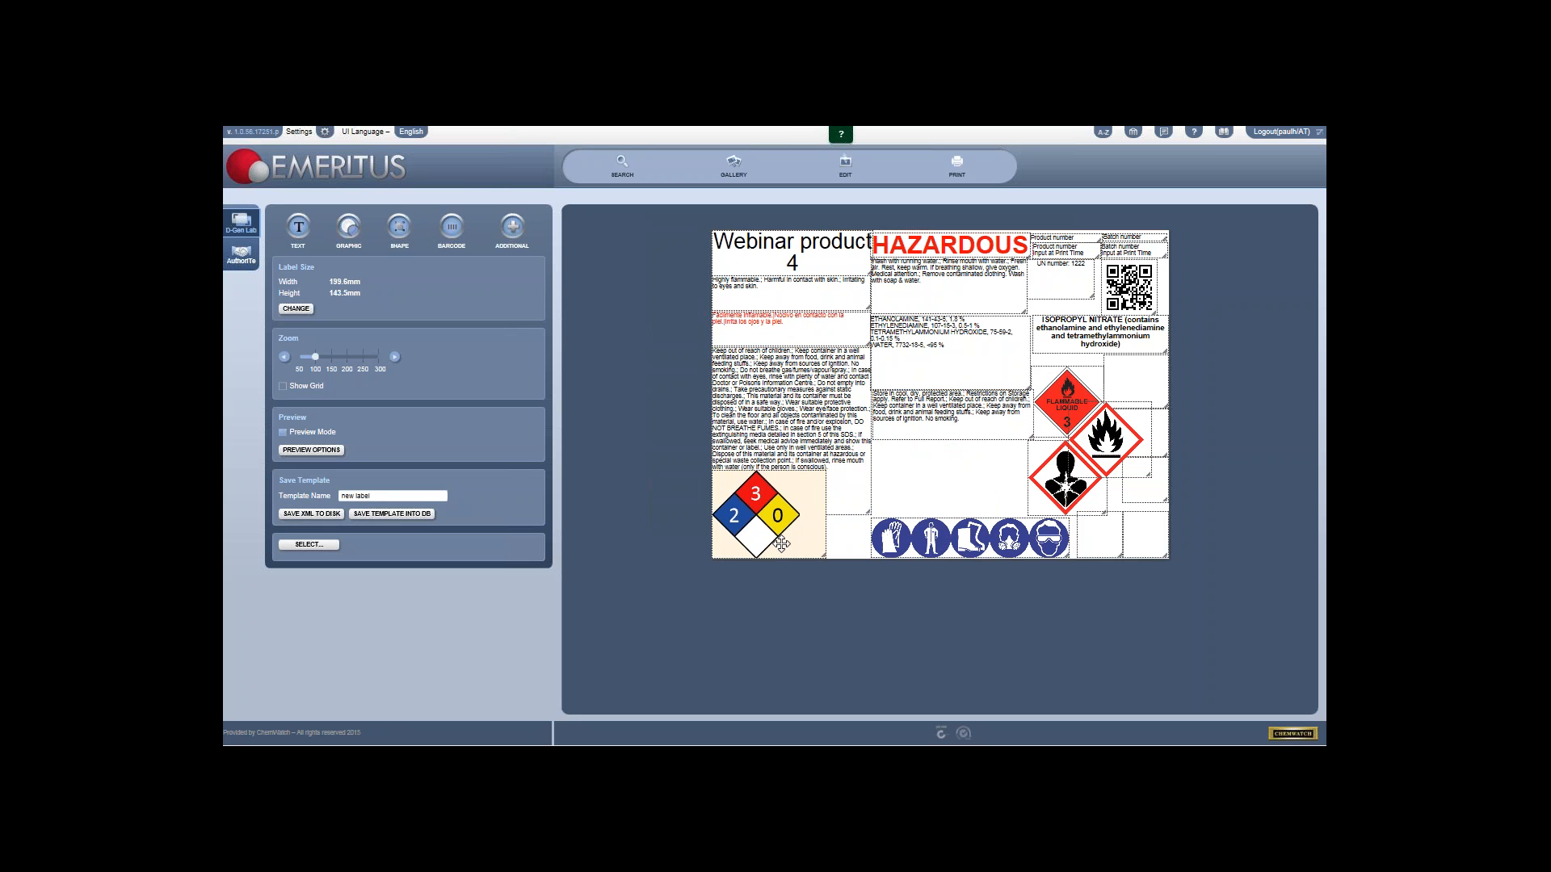
Step: Set the Safety Phrases sentence count to 4 and save the text settings
mouse_move(844, 428)
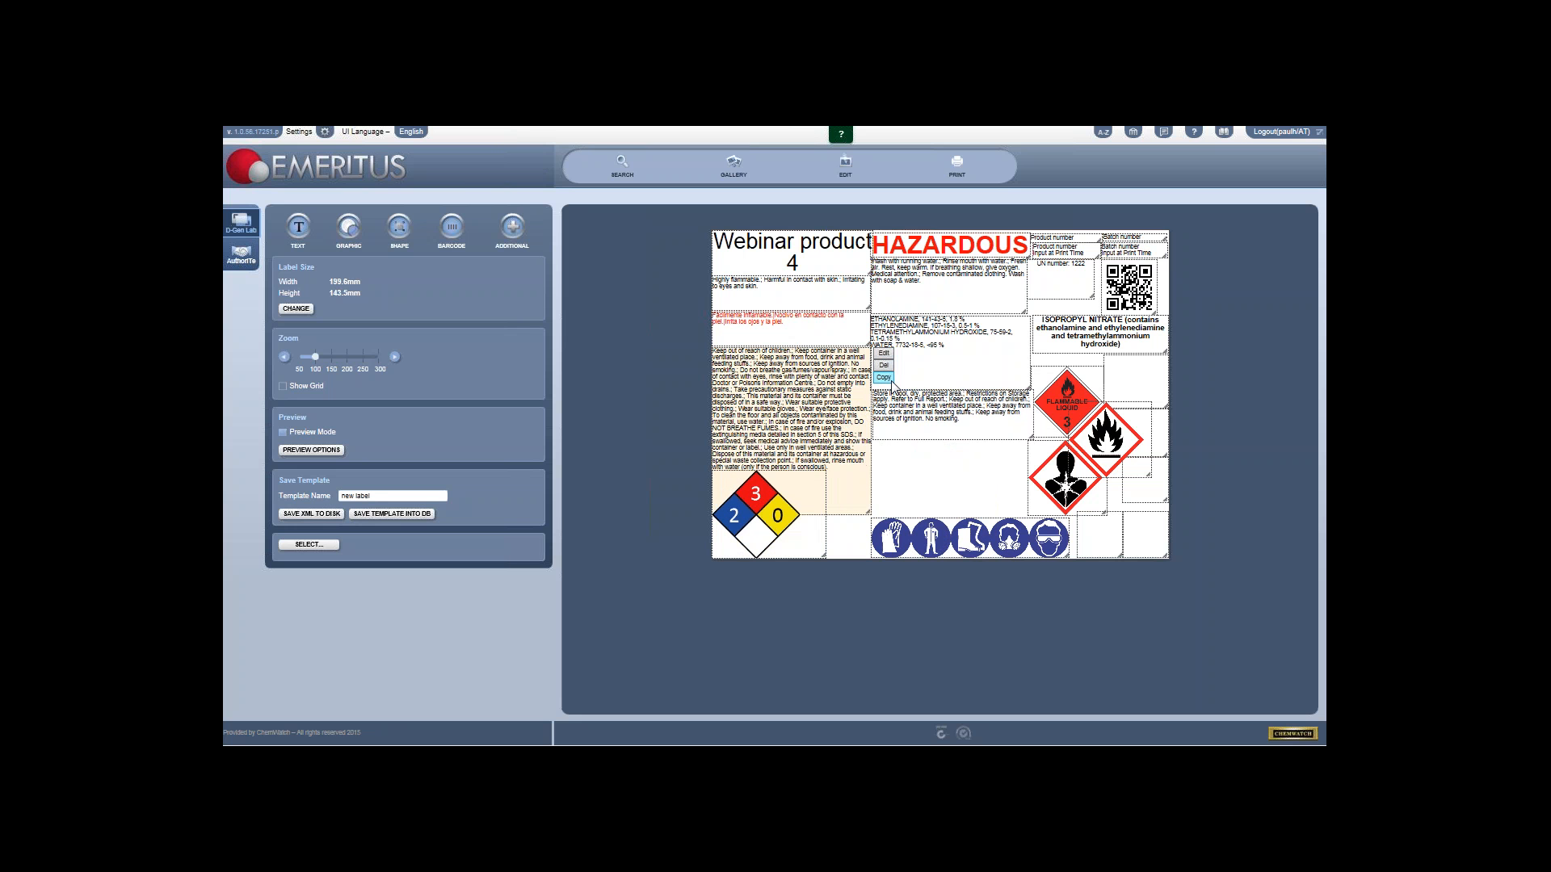
left_click(884, 353)
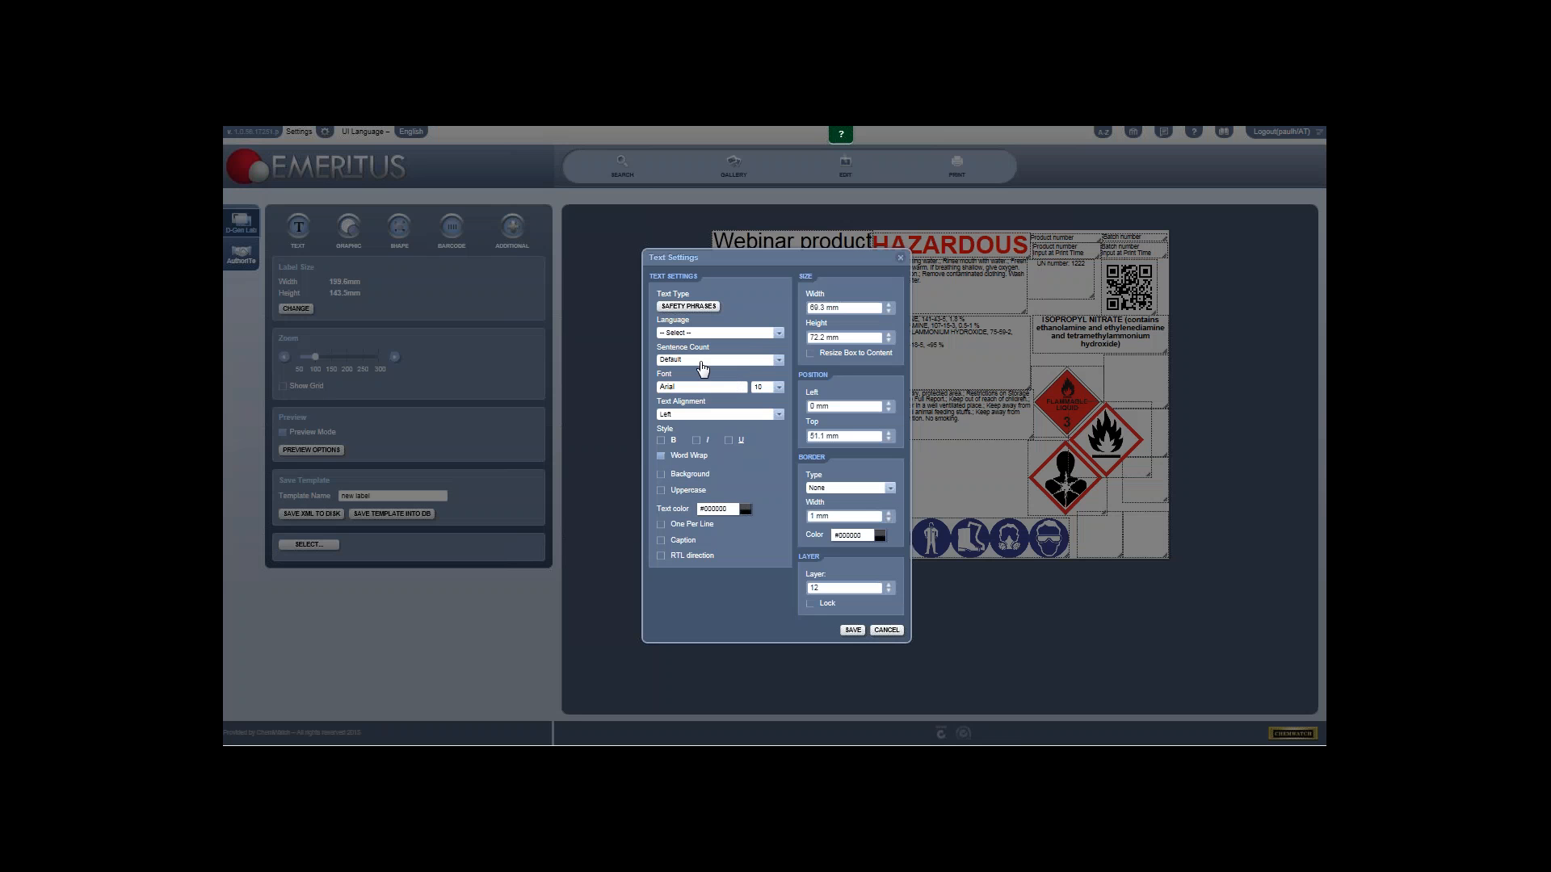
left_click(701, 361)
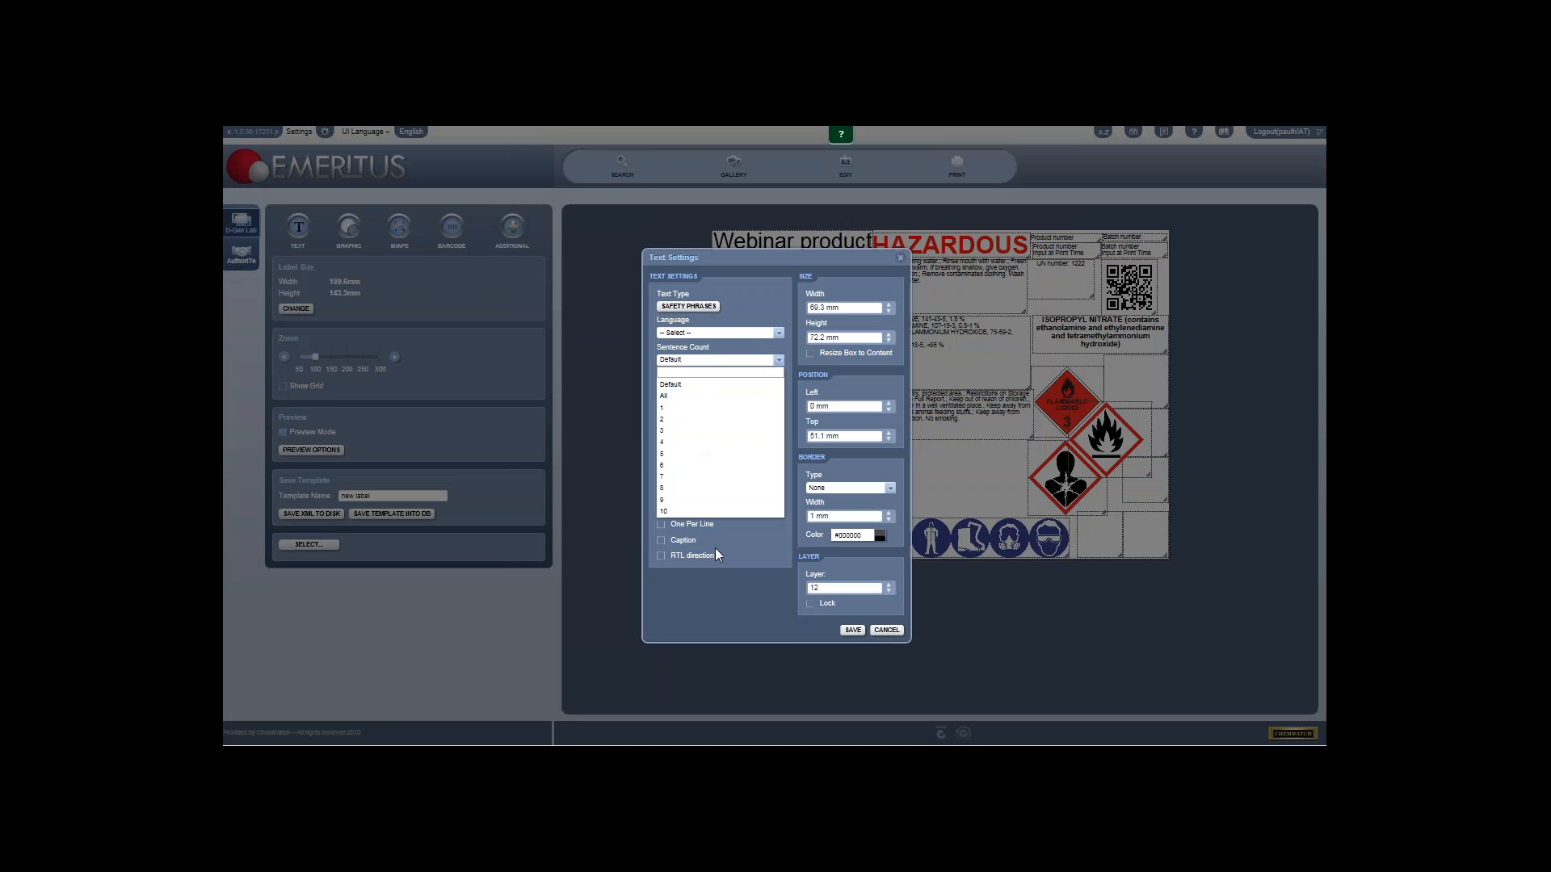
left_click(696, 443)
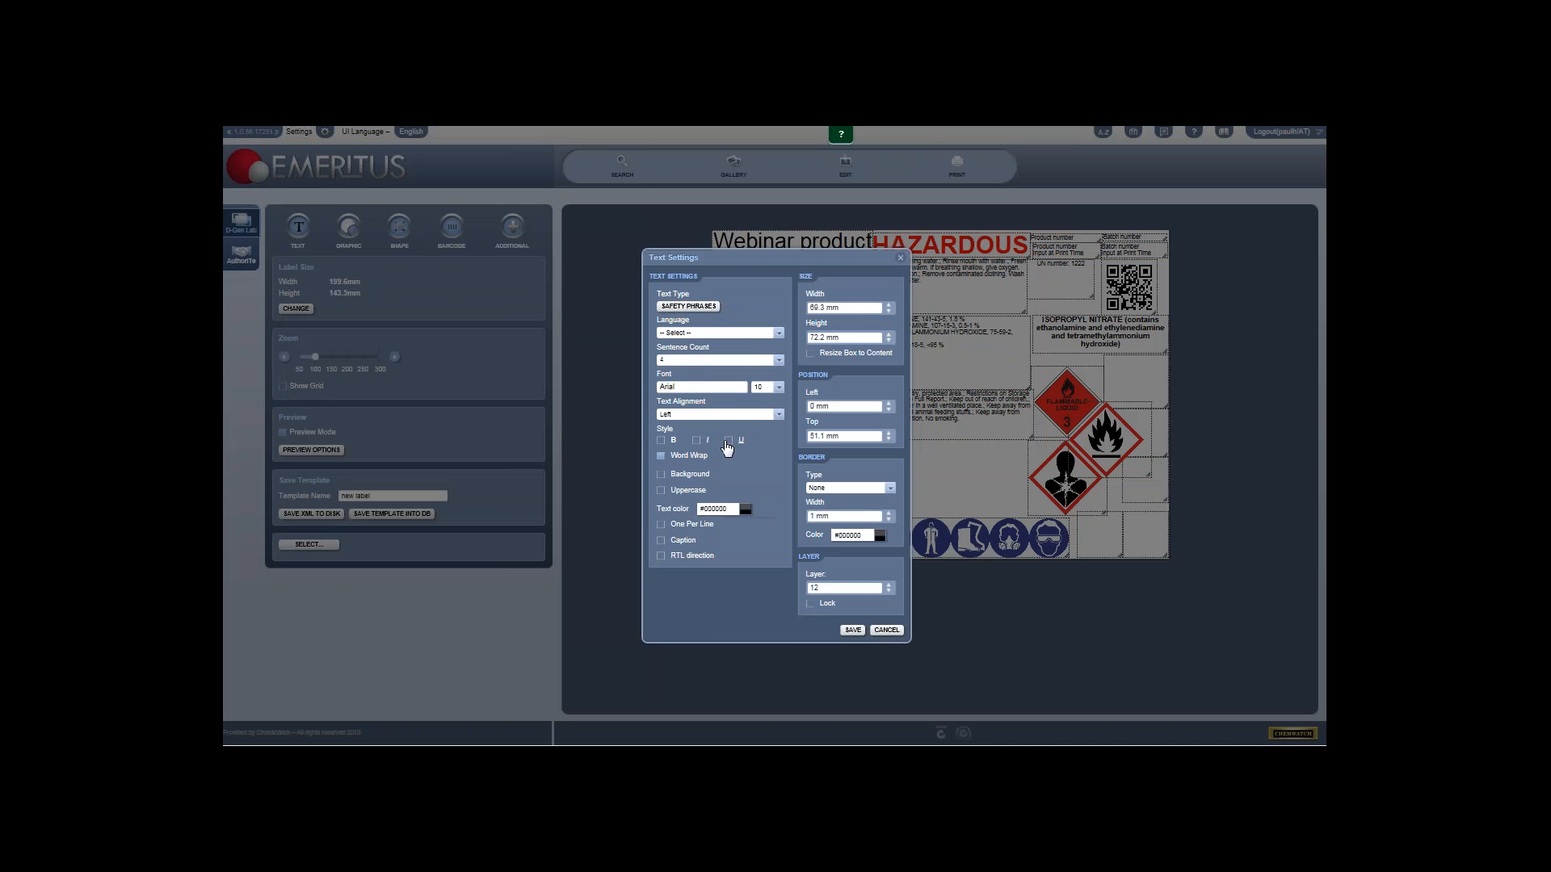
left_click(856, 629)
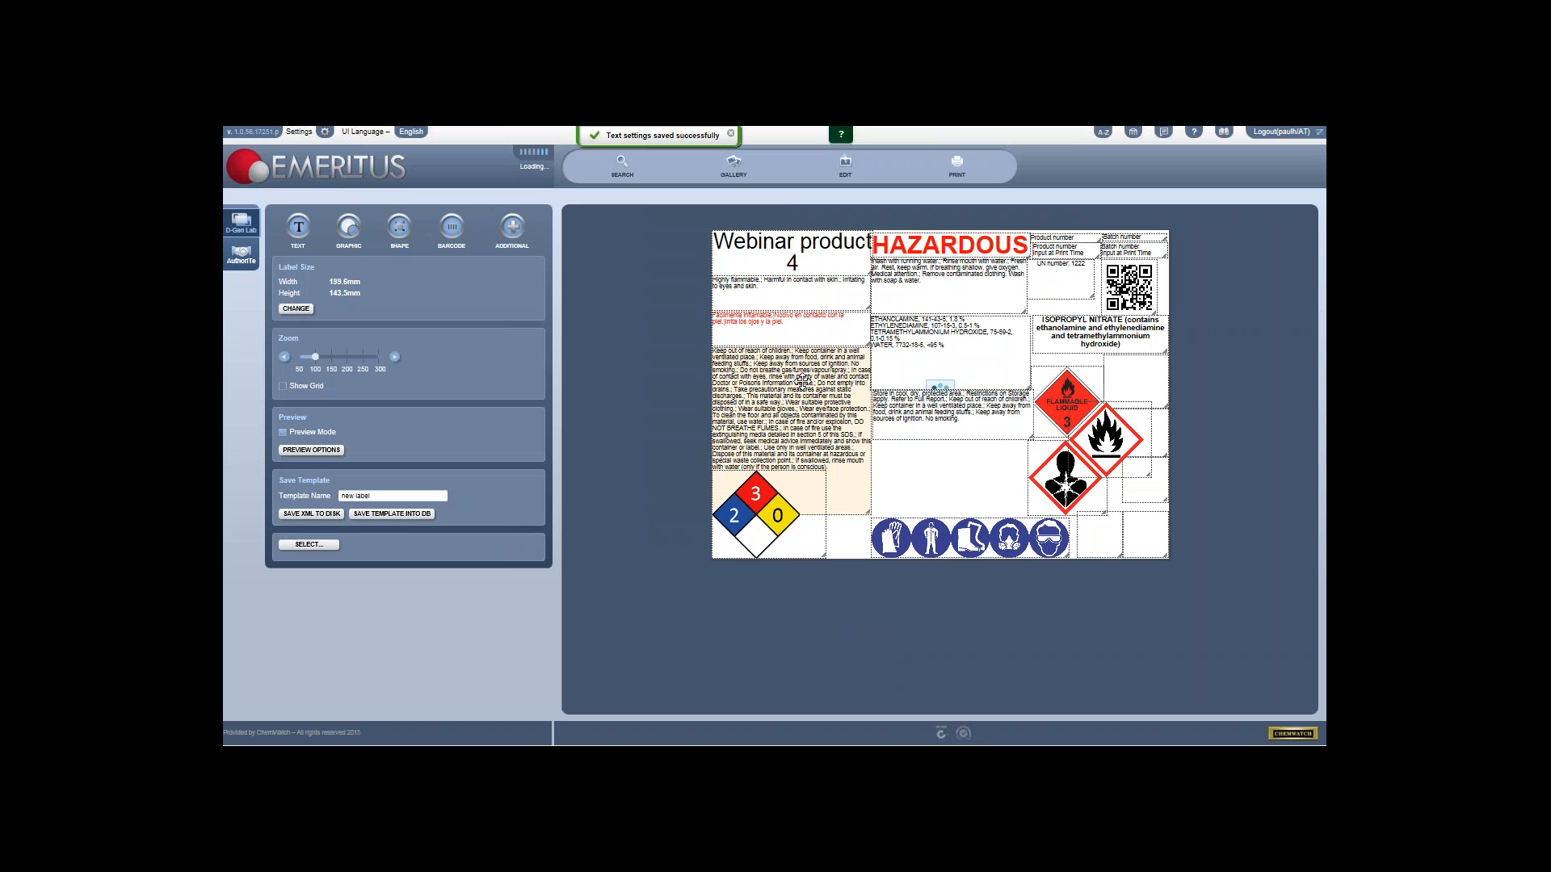
Step: Enable One Per Line and Caption for the Safety Phrases text, and save the text settings
left_click(814, 404)
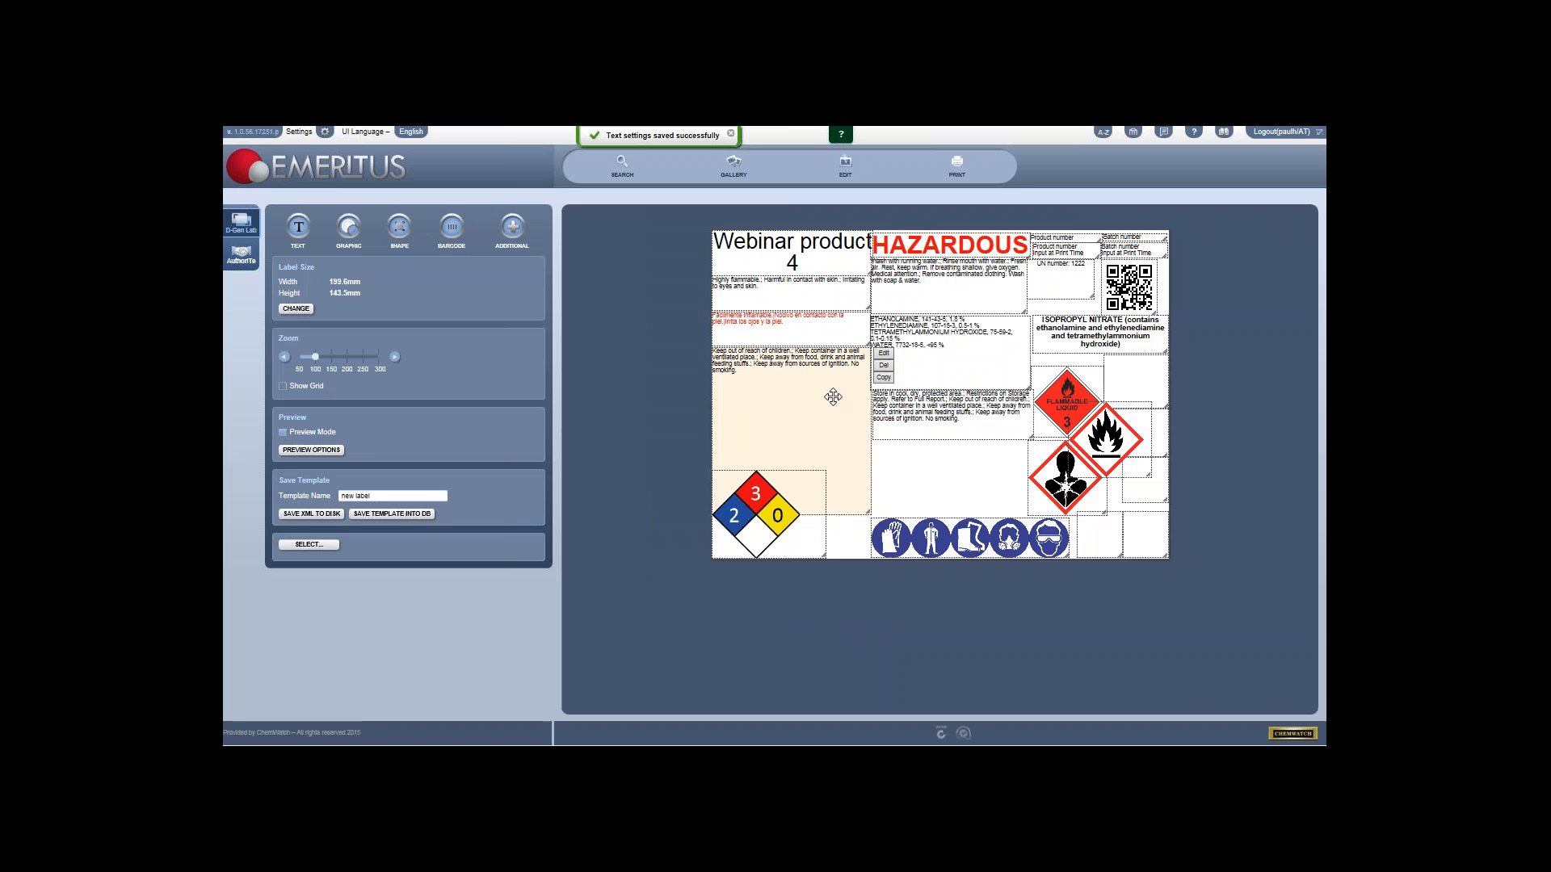
left_click(883, 354)
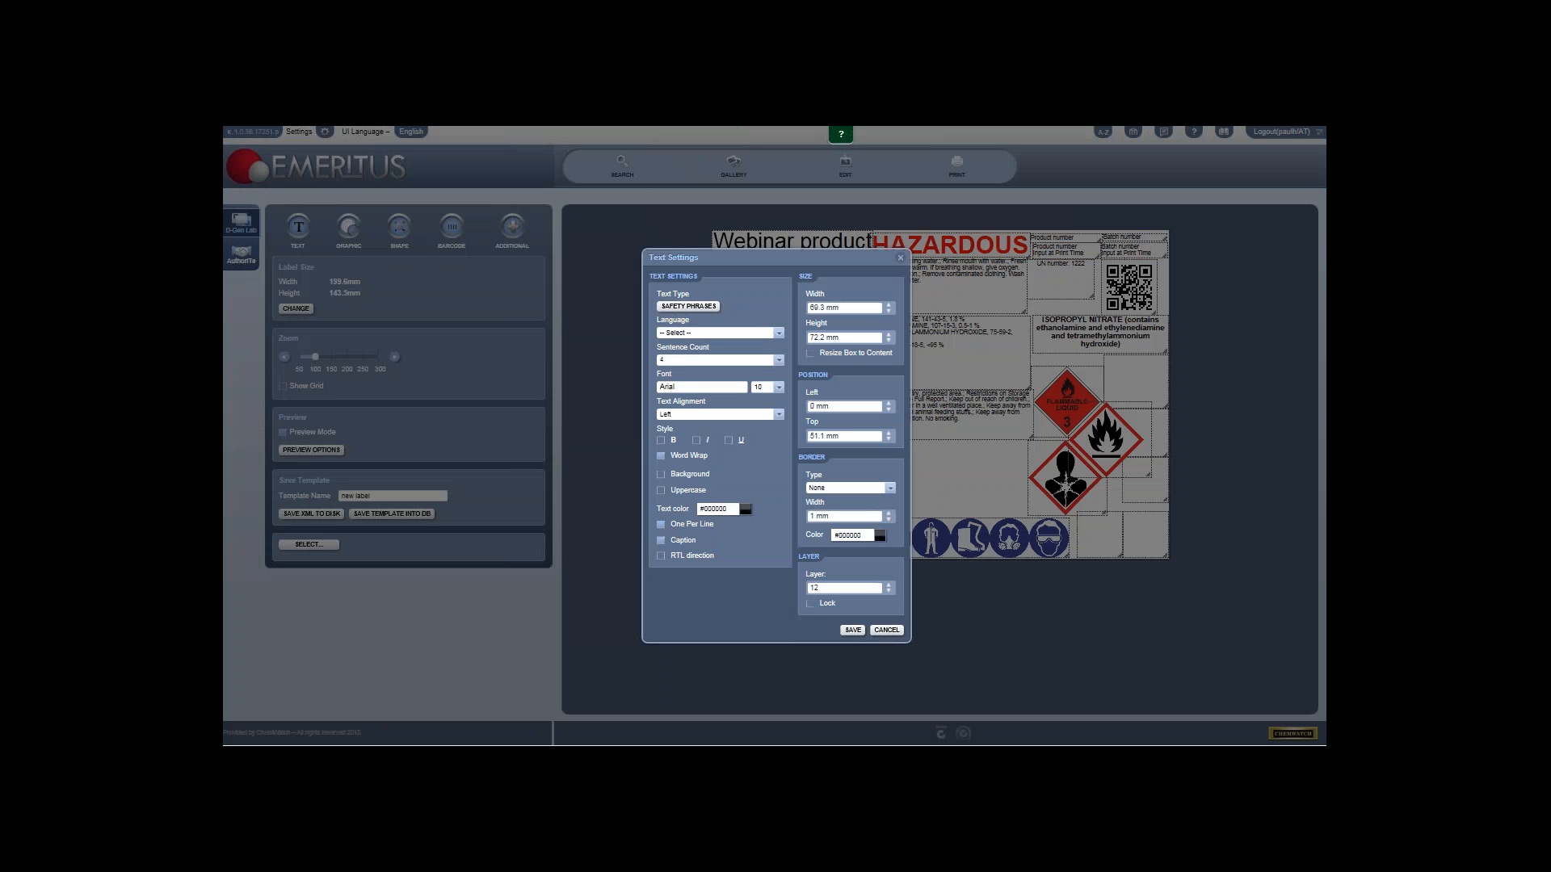
left_click(852, 630)
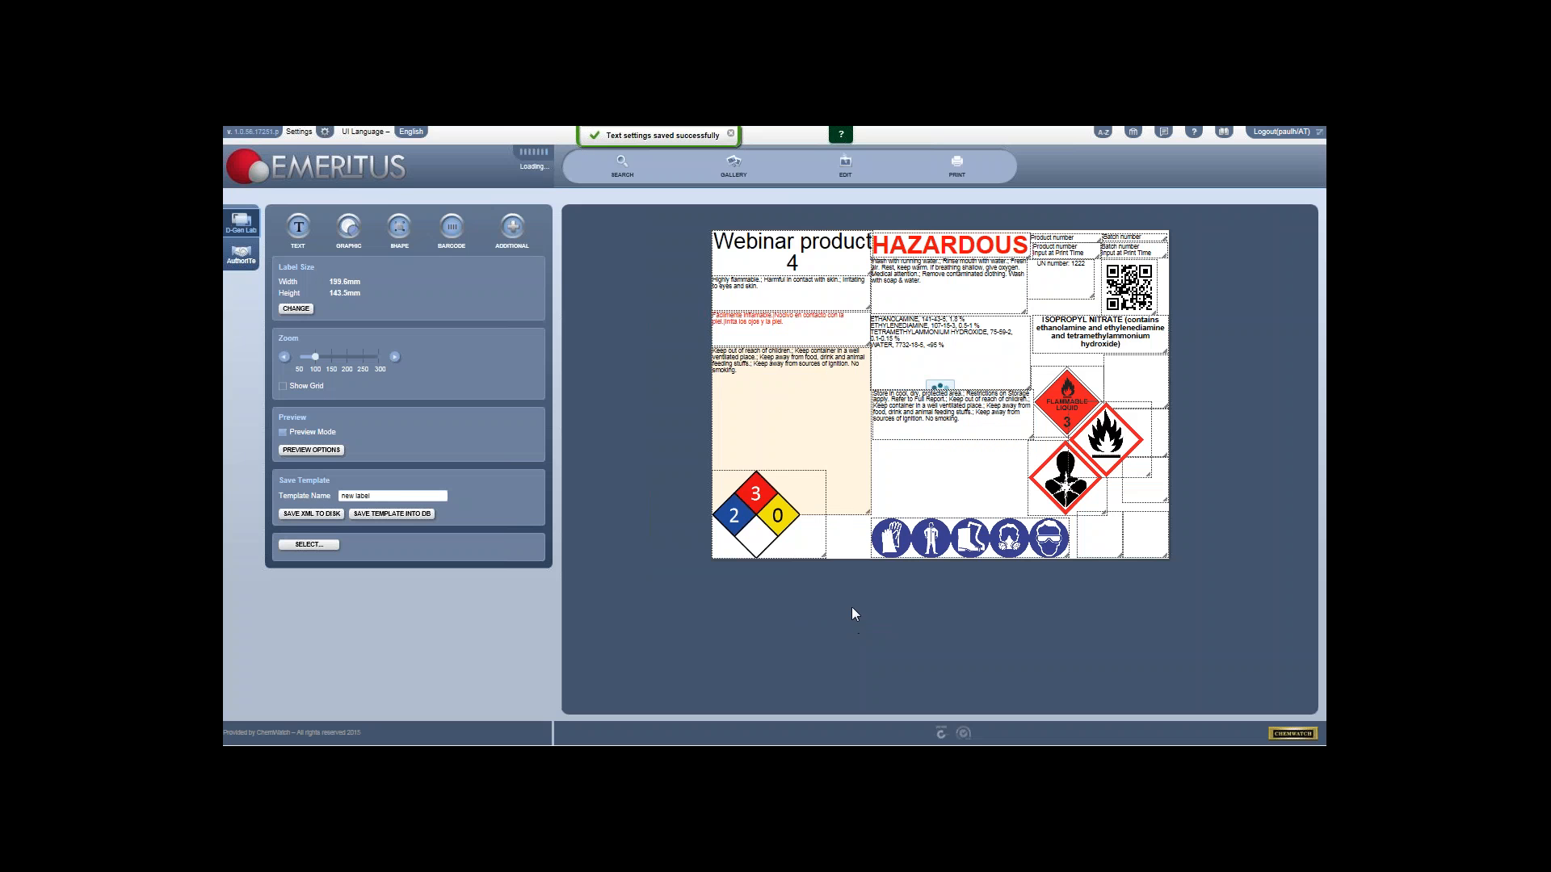
mouse_move(827, 416)
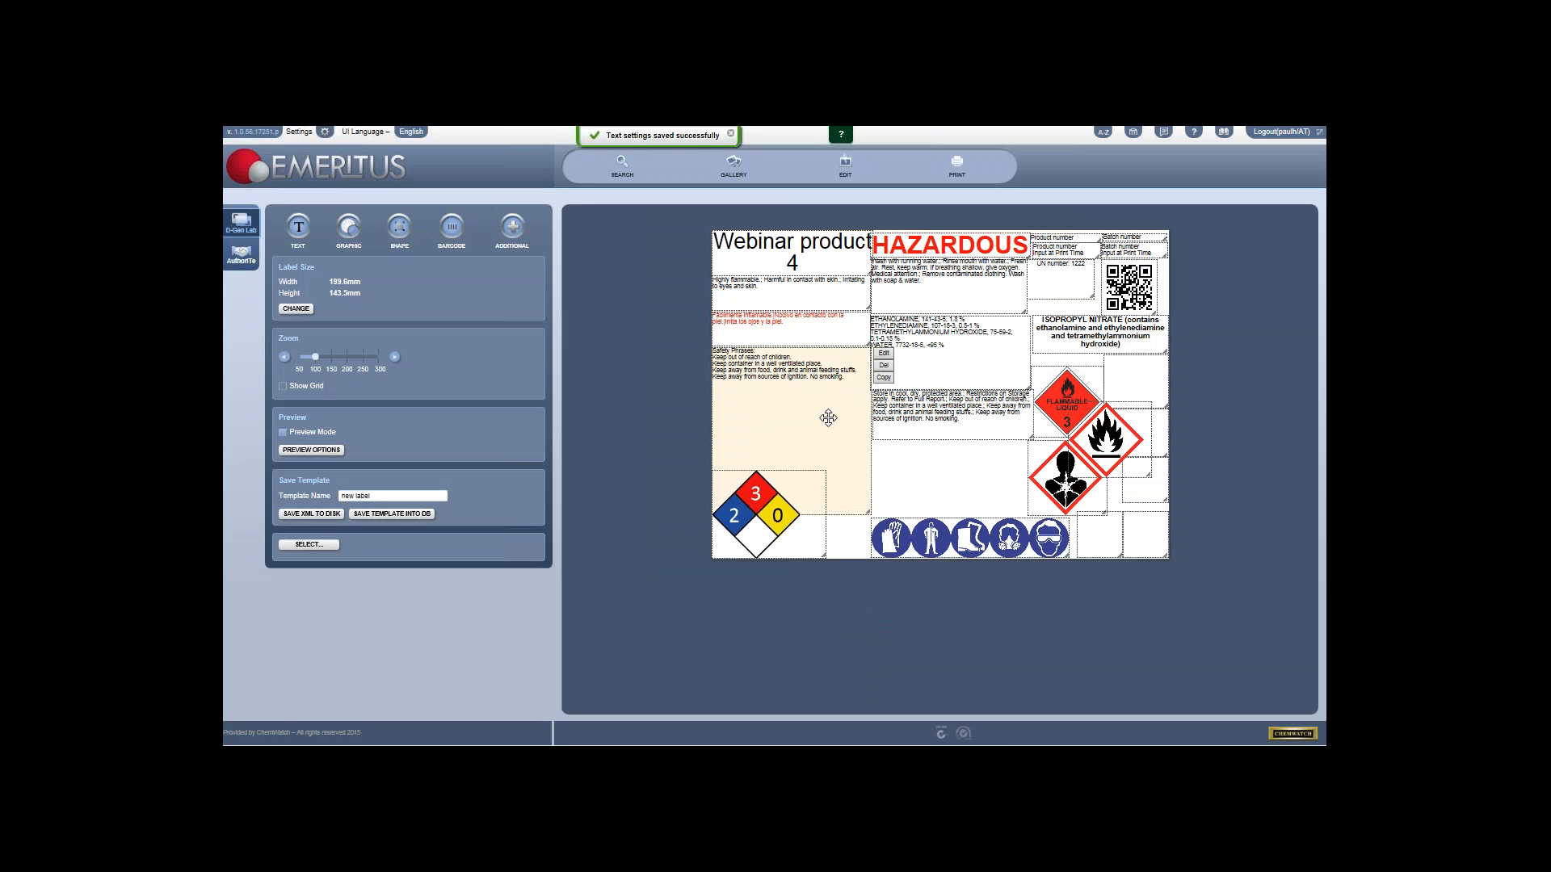
Step: Shrink the Safety Phrases box to the height of its text, and scale the NFPA diamond down slightly
left_click_drag(871, 507, 873, 379)
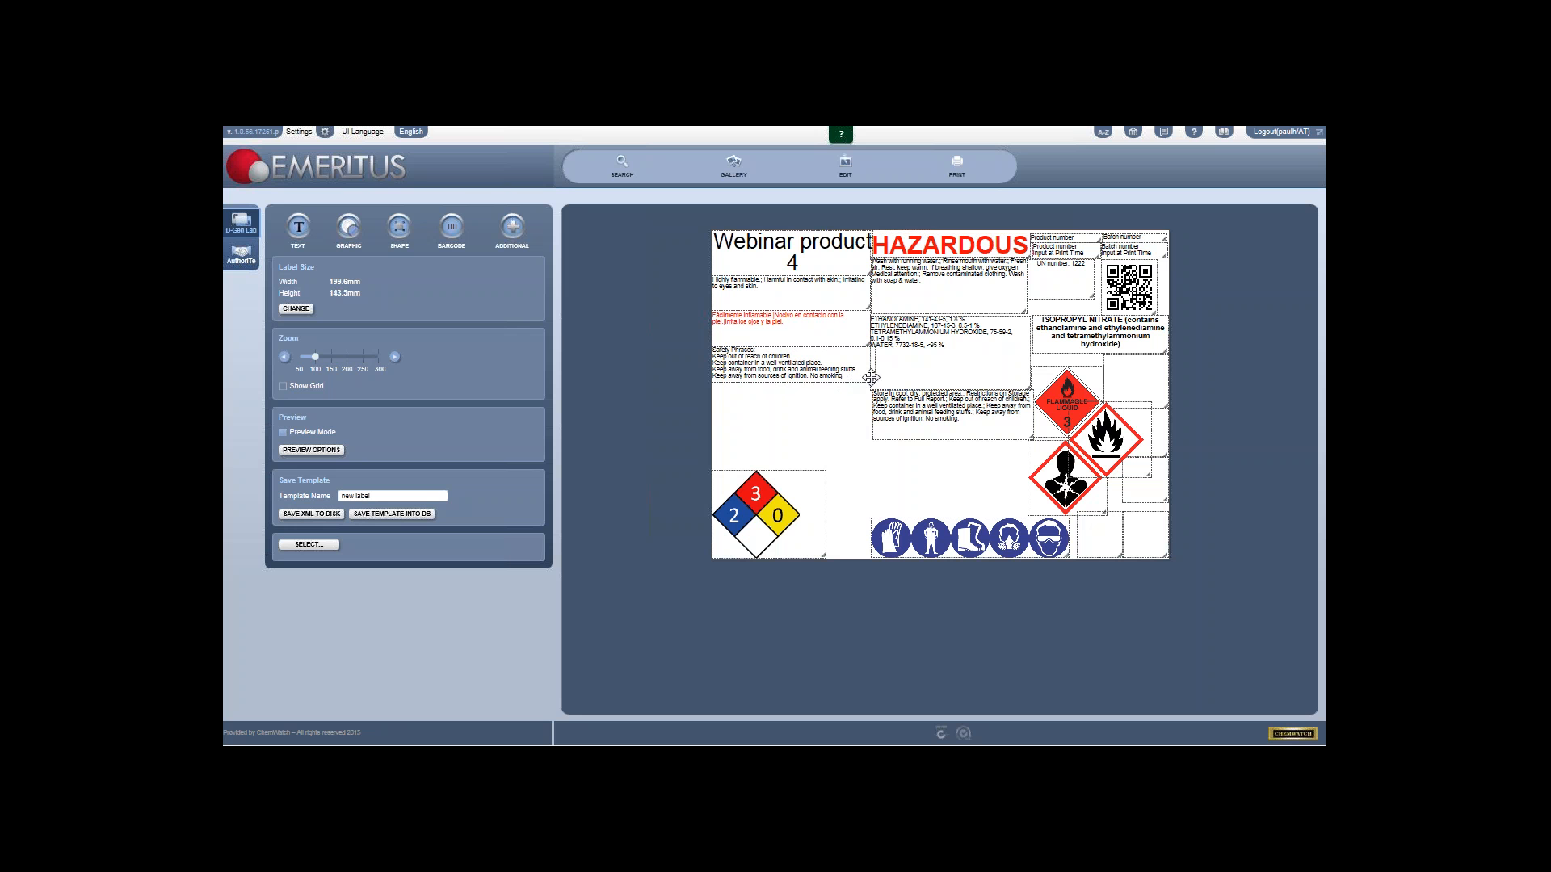
mouse_move(880, 386)
left_click_drag(827, 555, 823, 538)
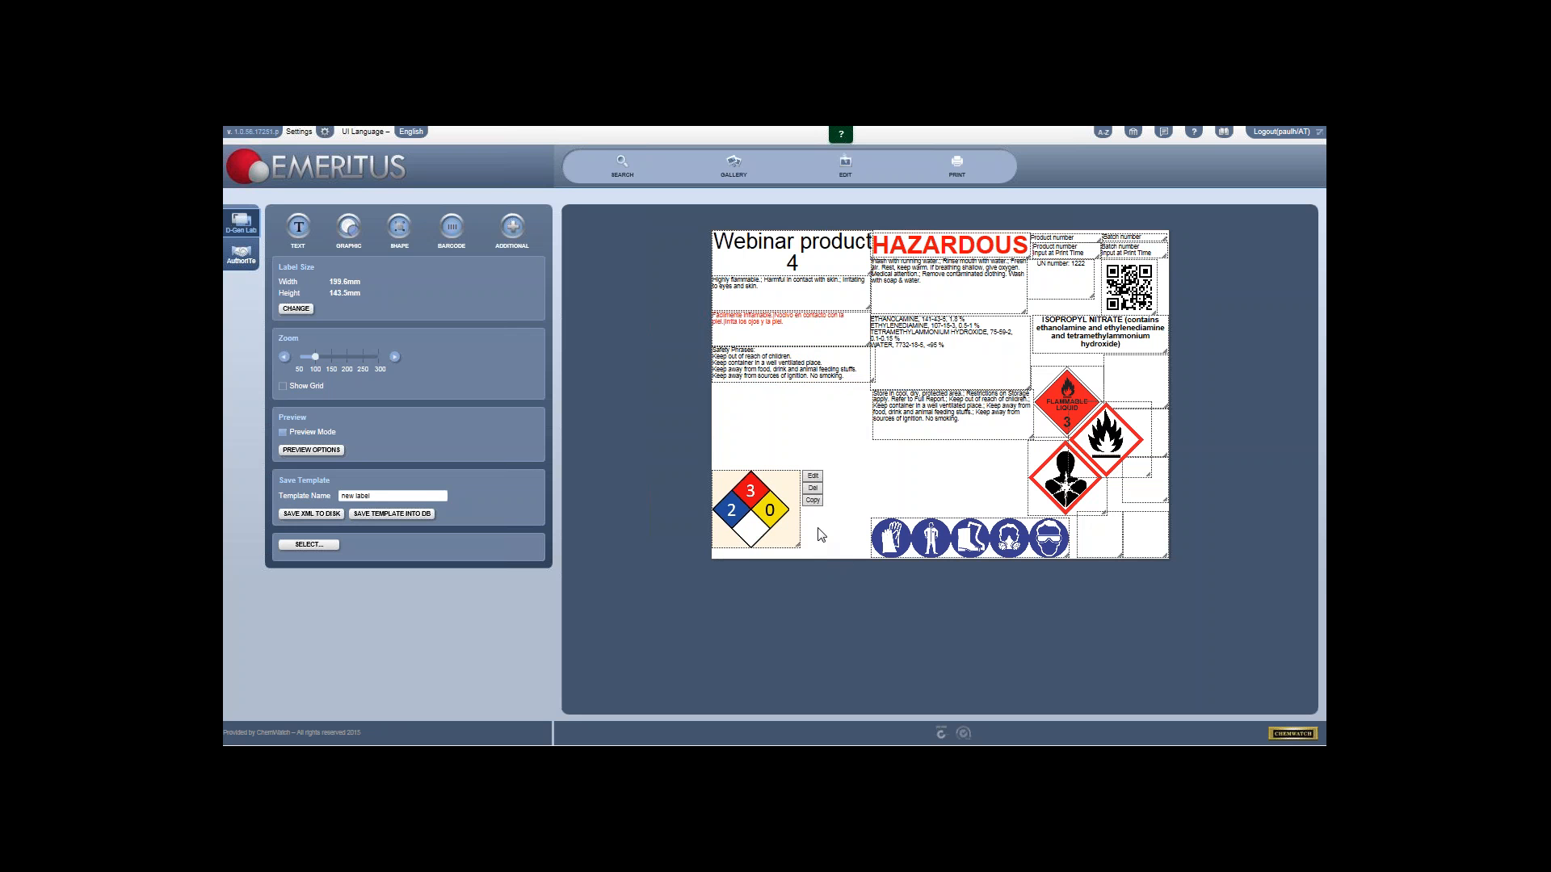
Step: Set the flame GHS hazard graphic's image number to All Images, and save the graphic settings
mouse_move(1058, 480)
left_mouse_down()
mouse_move(1019, 482)
mouse_move(1067, 478)
mouse_move(1086, 436)
mouse_move(1114, 441)
left_mouse_up()
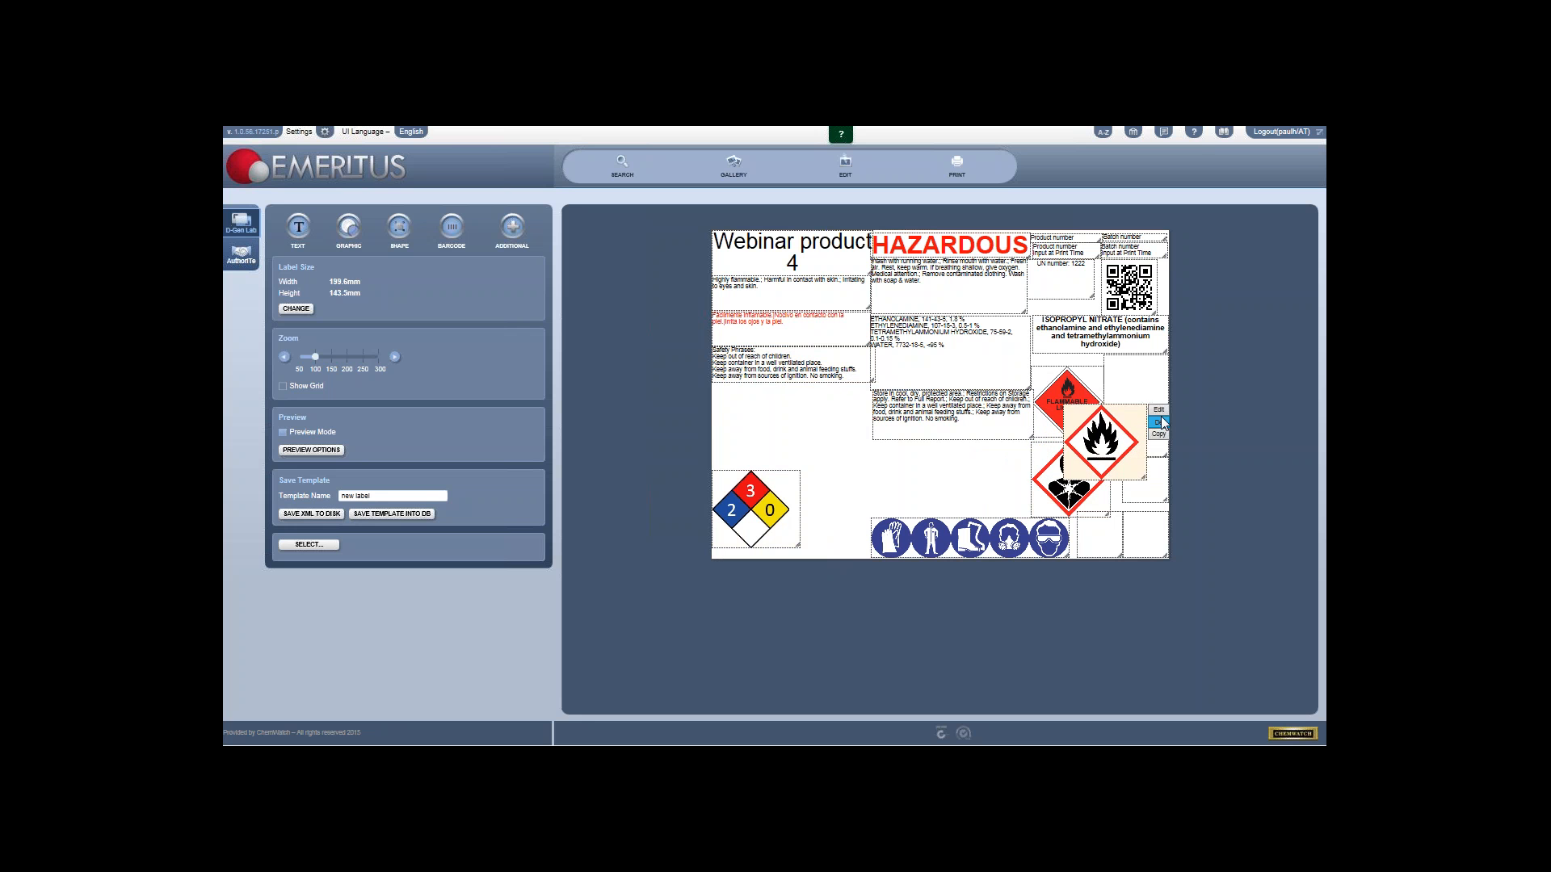
left_click(1158, 422)
left_click(836, 426)
left_click(1158, 421)
left_click(842, 425)
left_click(1160, 410)
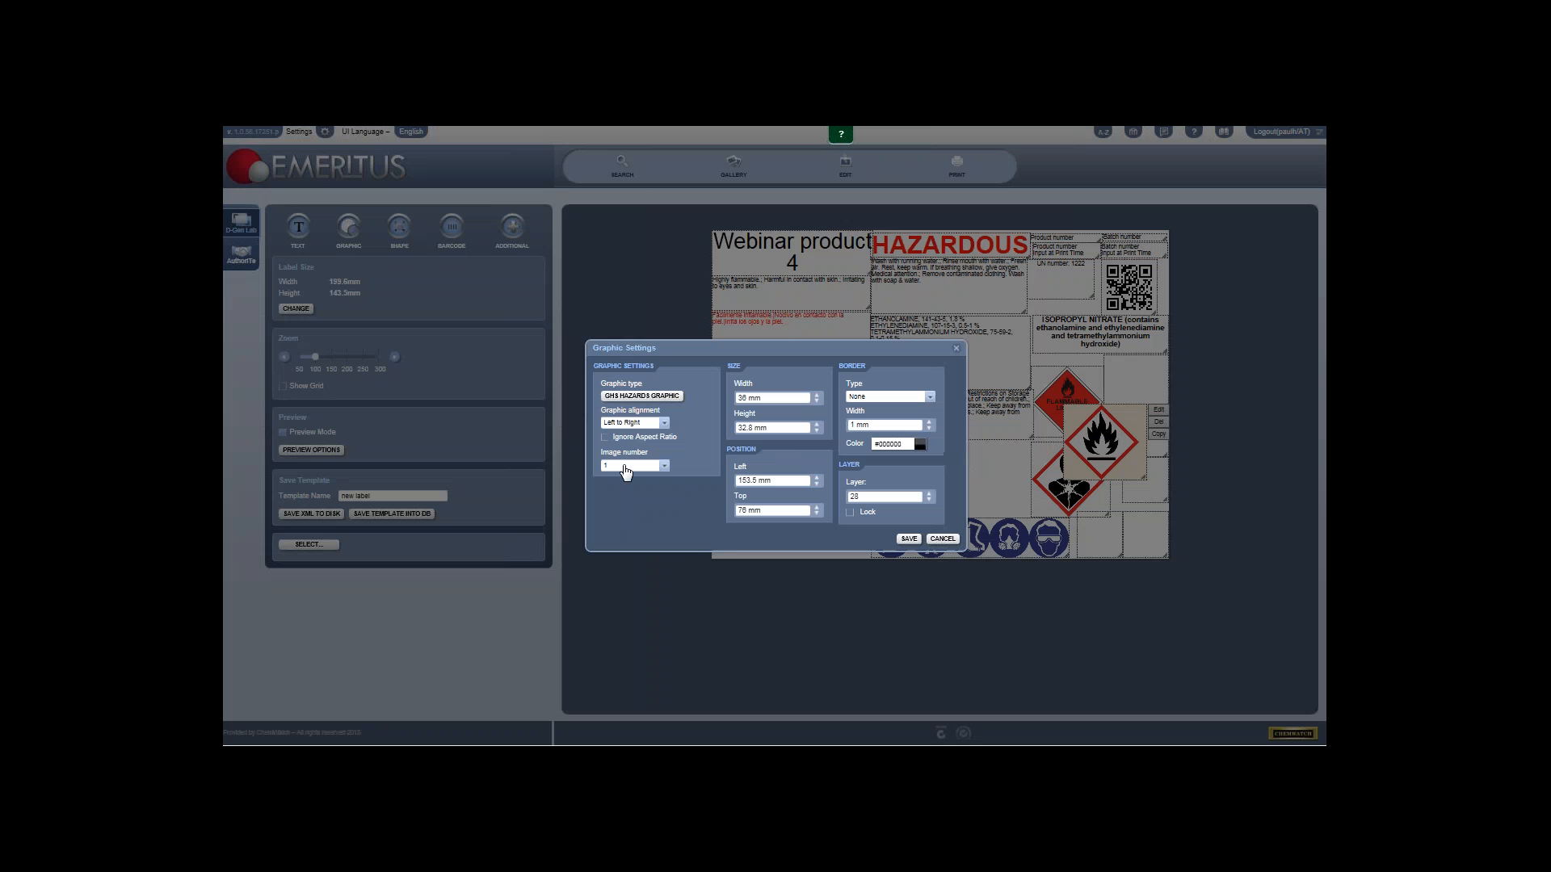
left_click(627, 466)
left_click(619, 477)
left_click(910, 540)
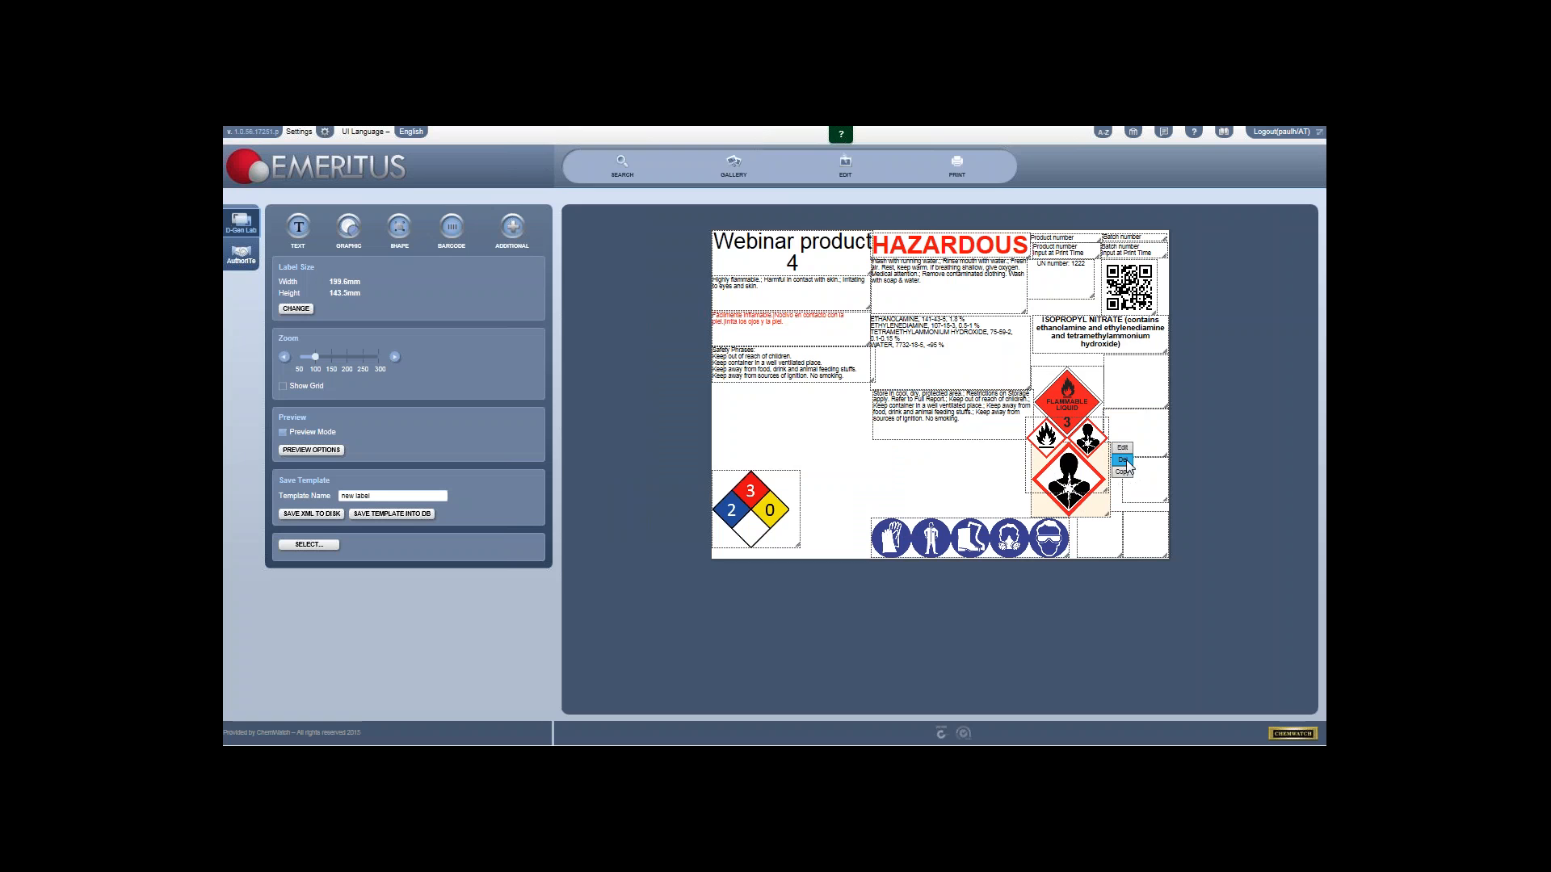
Step: Delete the separate health hazard pictogram, and enlarge the combined GHS hazard graphic beneath the flammable liquid diamond
left_click(1122, 460)
left_click(797, 458)
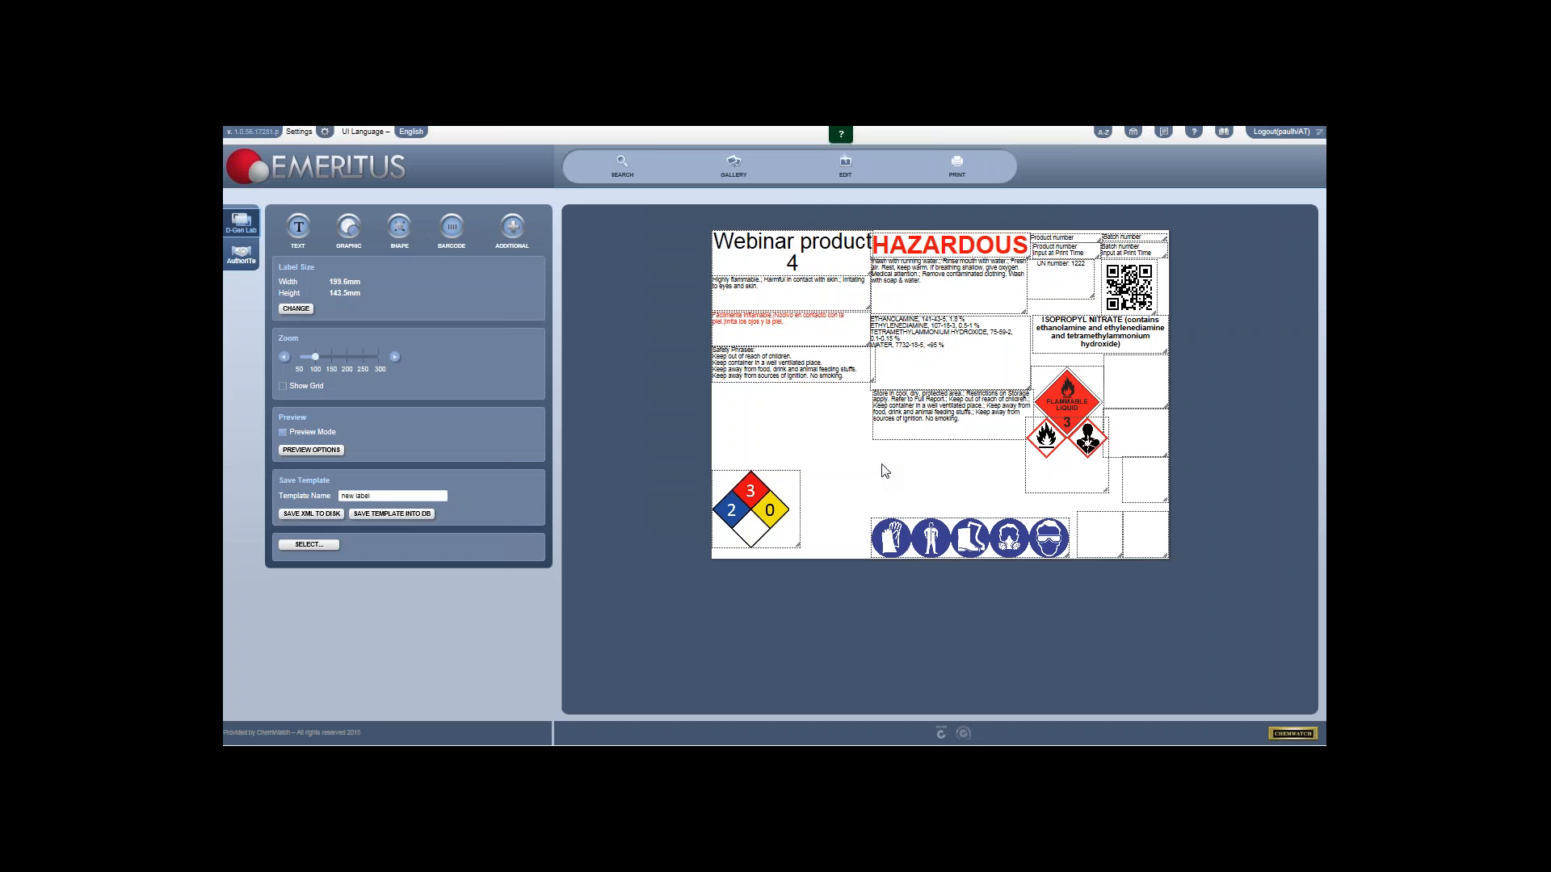
mouse_move(1127, 498)
left_mouse_down()
mouse_move(1153, 525)
mouse_move(1104, 486)
mouse_move(1144, 517)
mouse_move(1117, 485)
left_mouse_up()
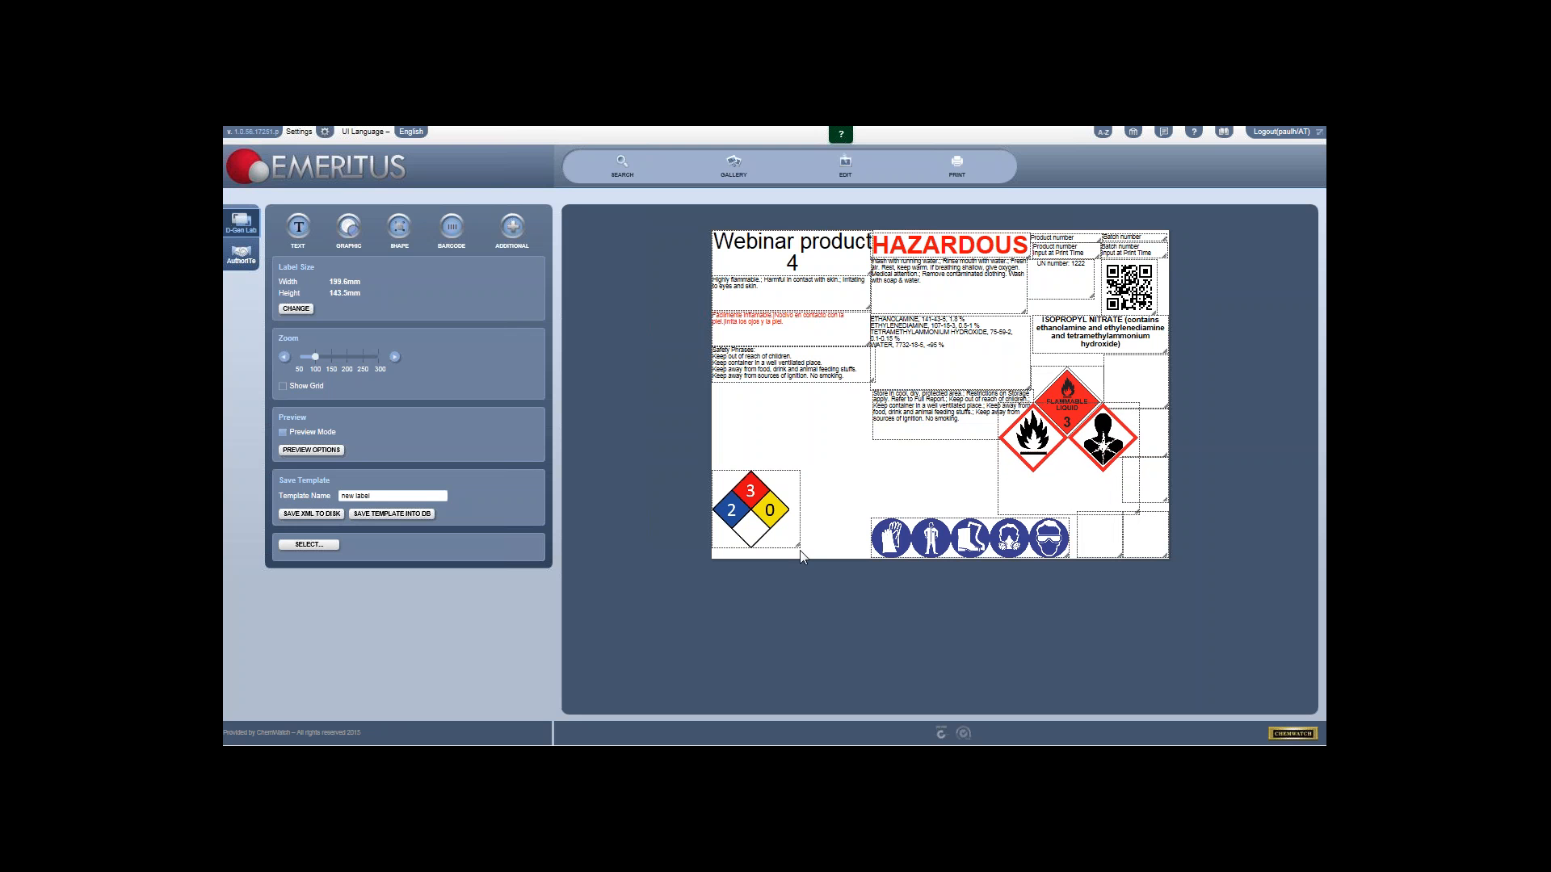
Step: Fit the NFPA diamond between and below the two GHS pictograms, and make the Safety Phrases box slightly taller
left_click_drag(800, 550, 1059, 490)
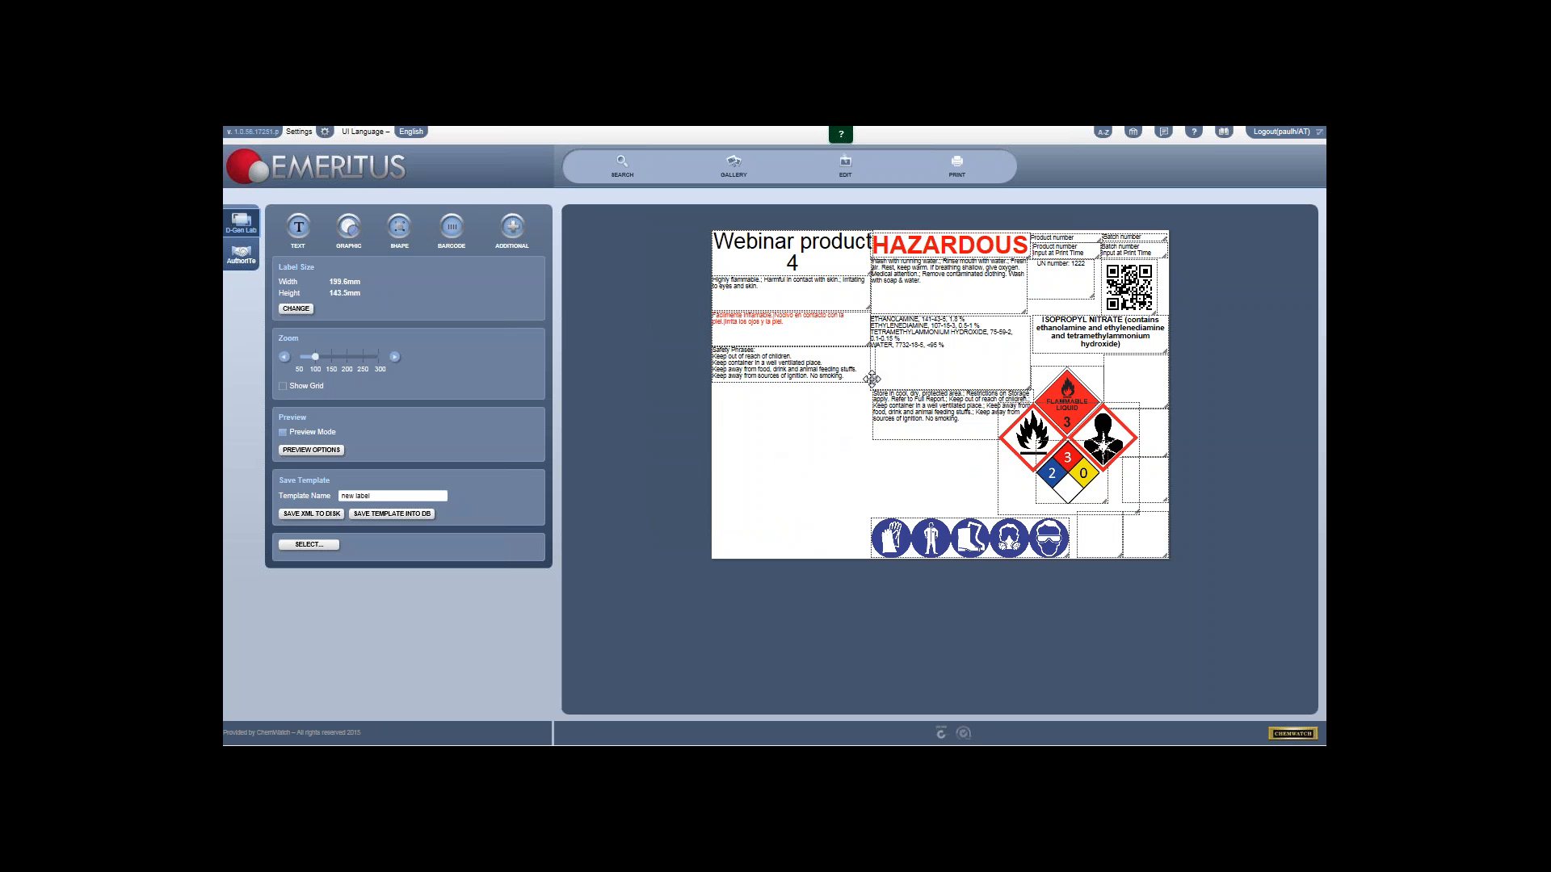
mouse_move(840, 372)
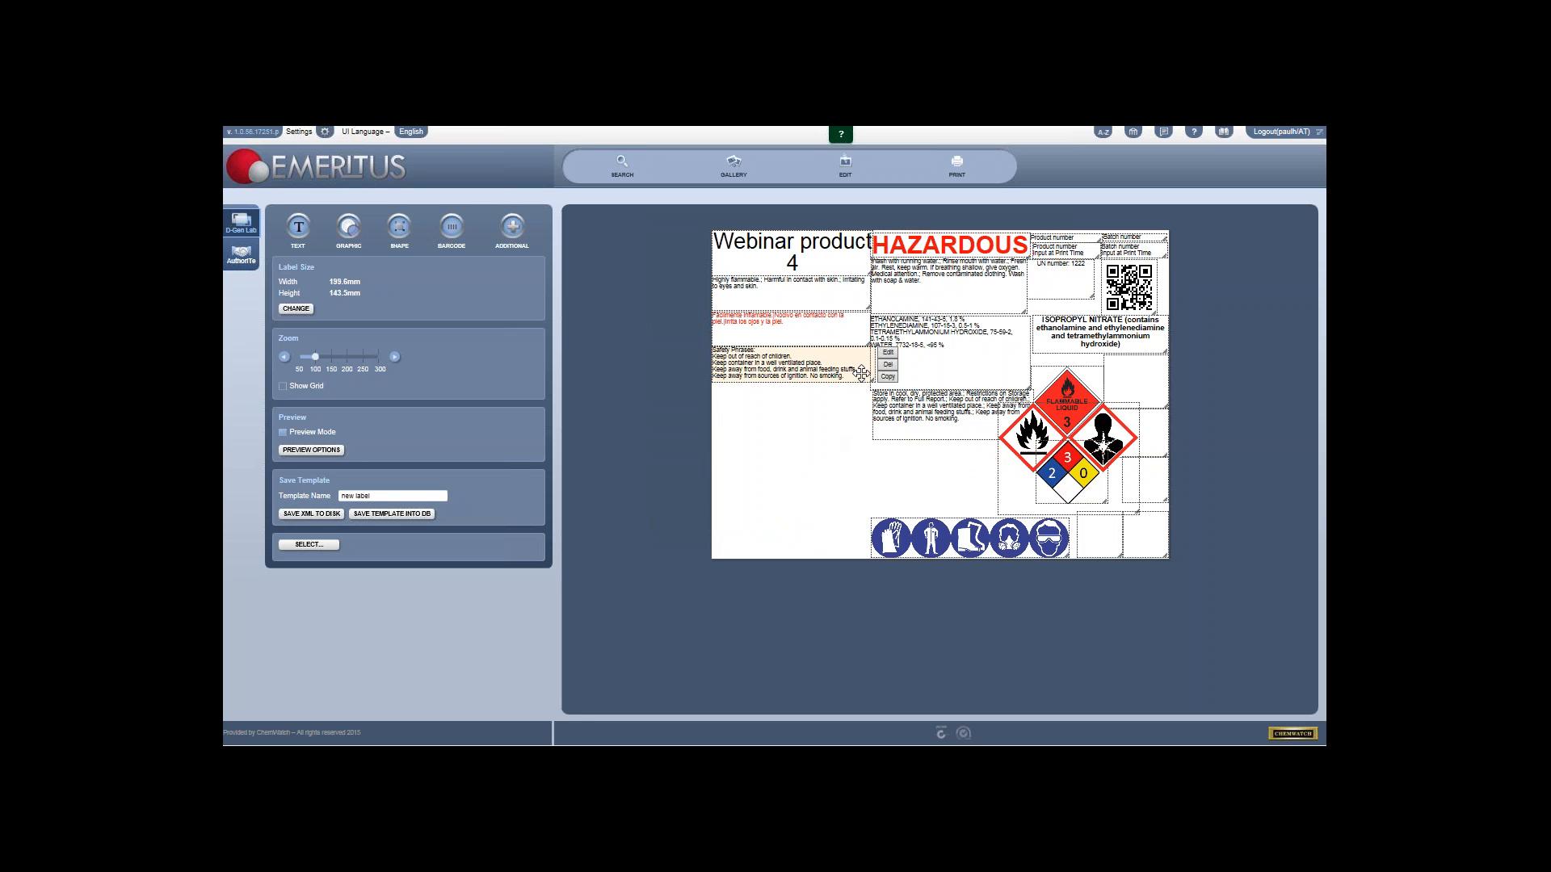
left_click_drag(864, 377, 862, 386)
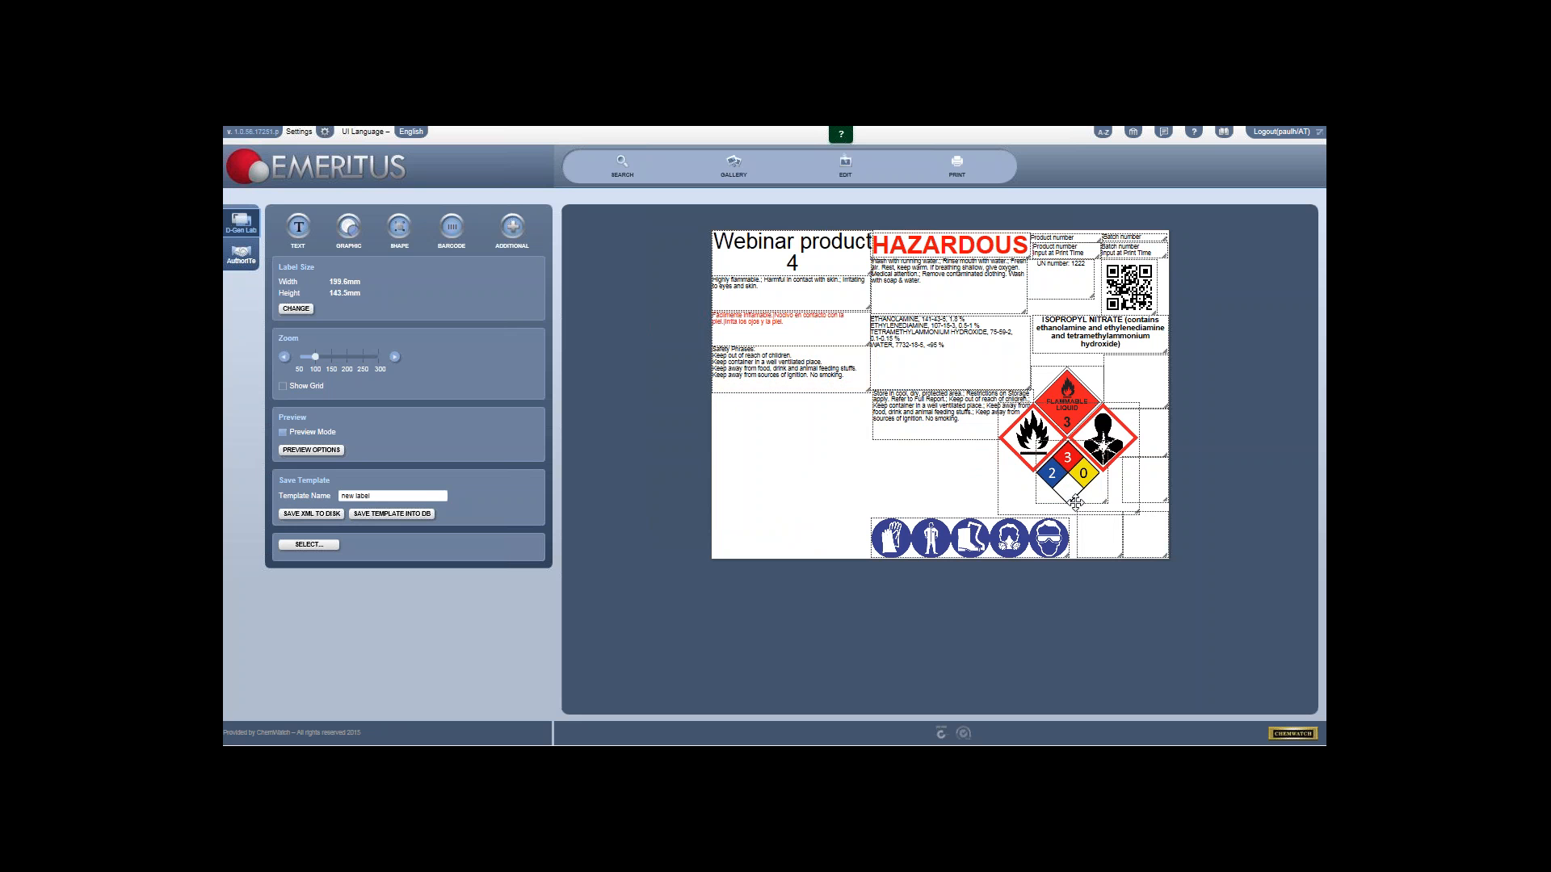
left_click_drag(1103, 504, 1109, 507)
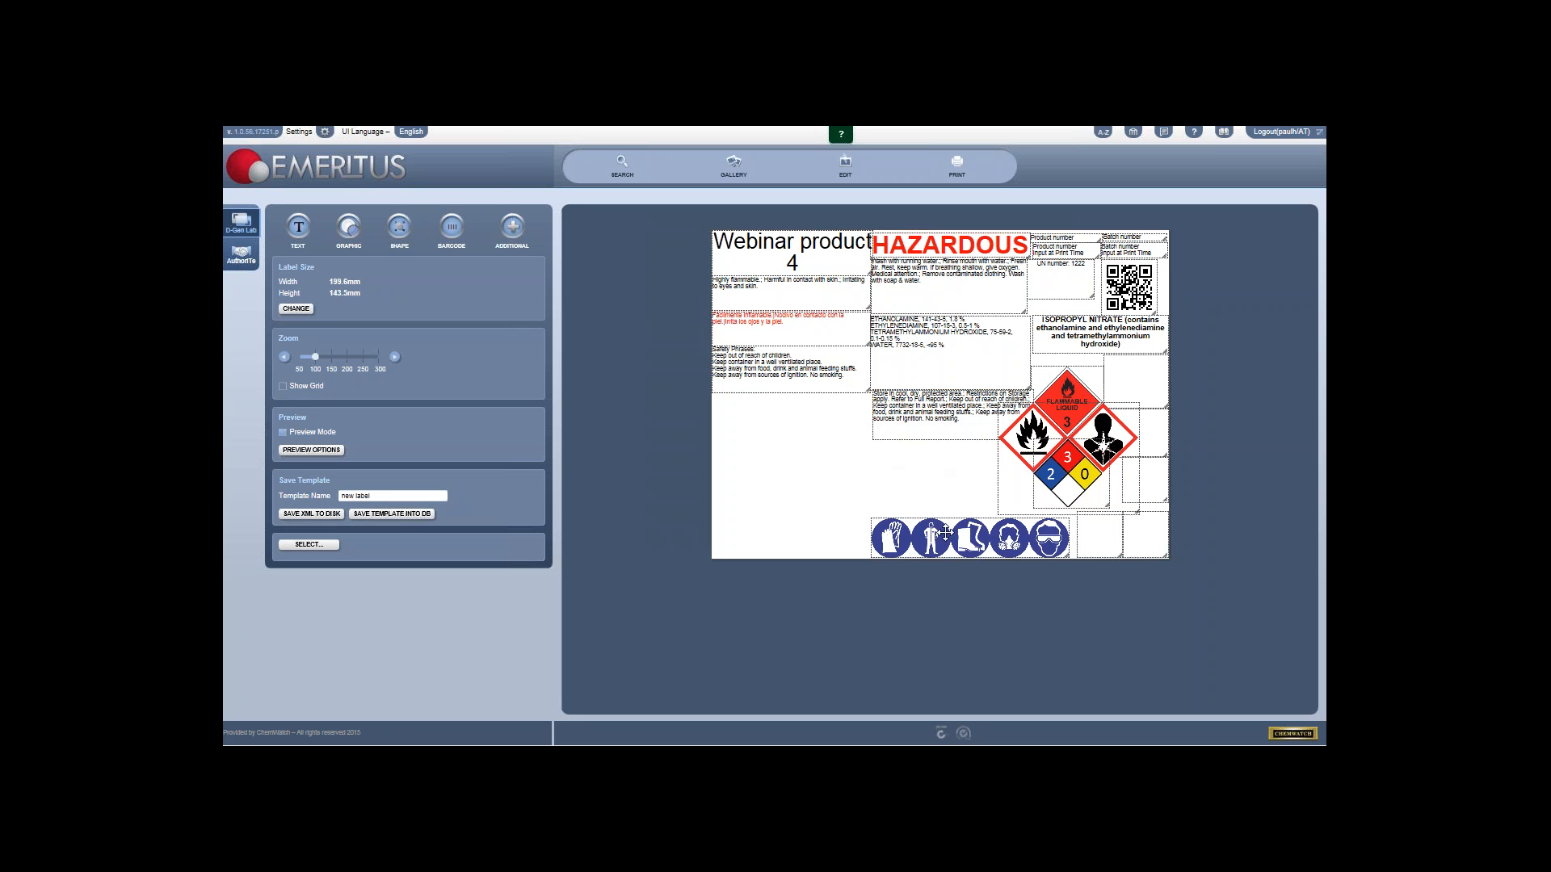
Step: Move the PPE pictogram row beneath the Safety Phrases, copy it, and place the copy directly below the original
left_click_drag(945, 533, 829, 474)
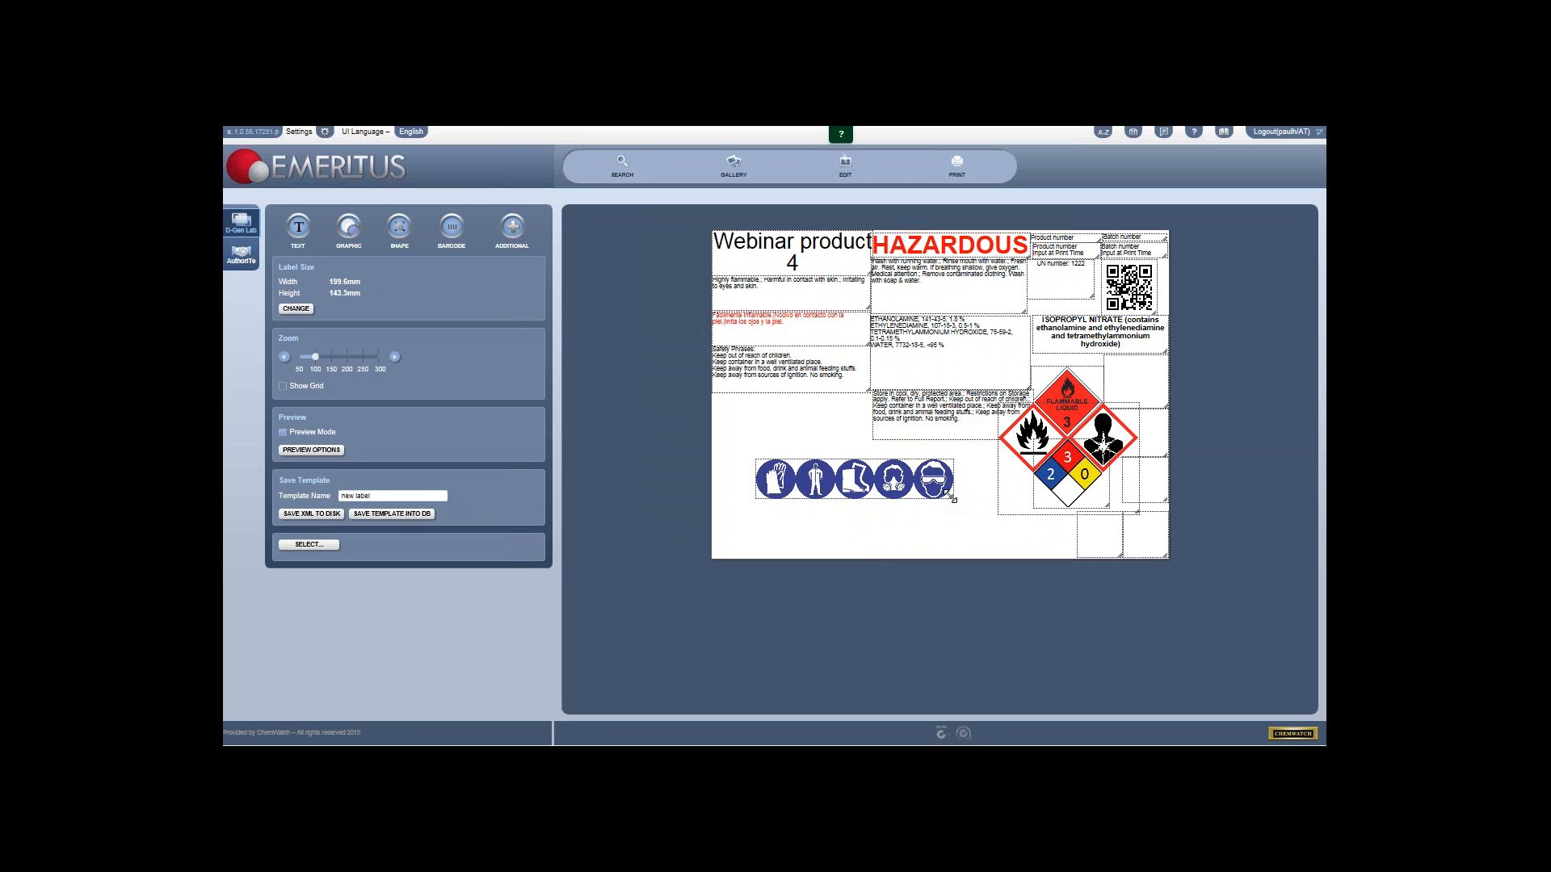
left_click(967, 490)
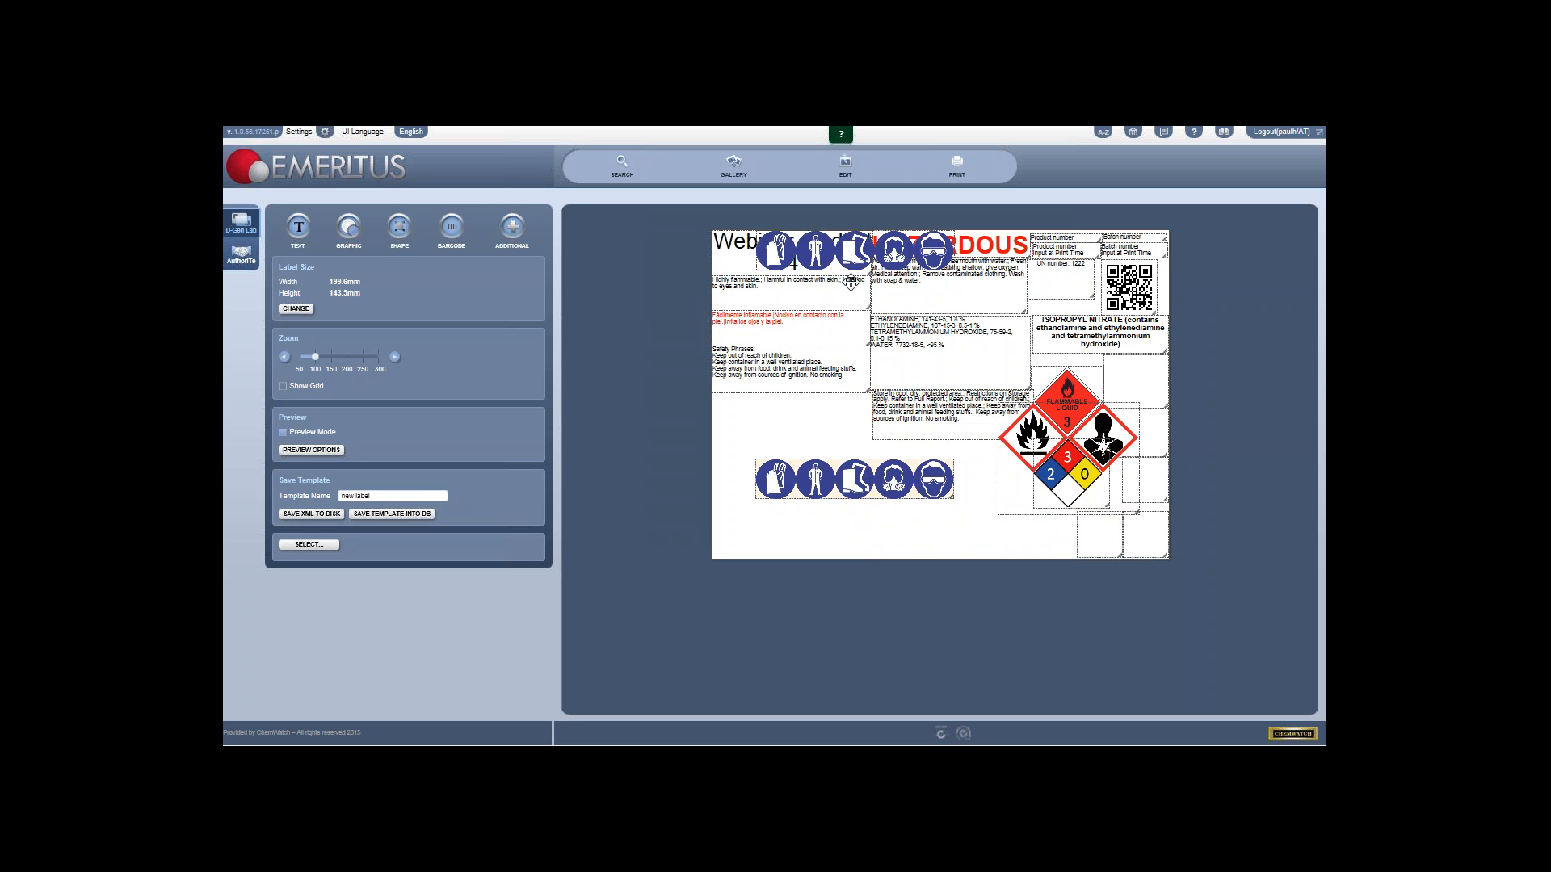
left_click_drag(856, 259, 856, 286)
left_click_drag(861, 515, 852, 530)
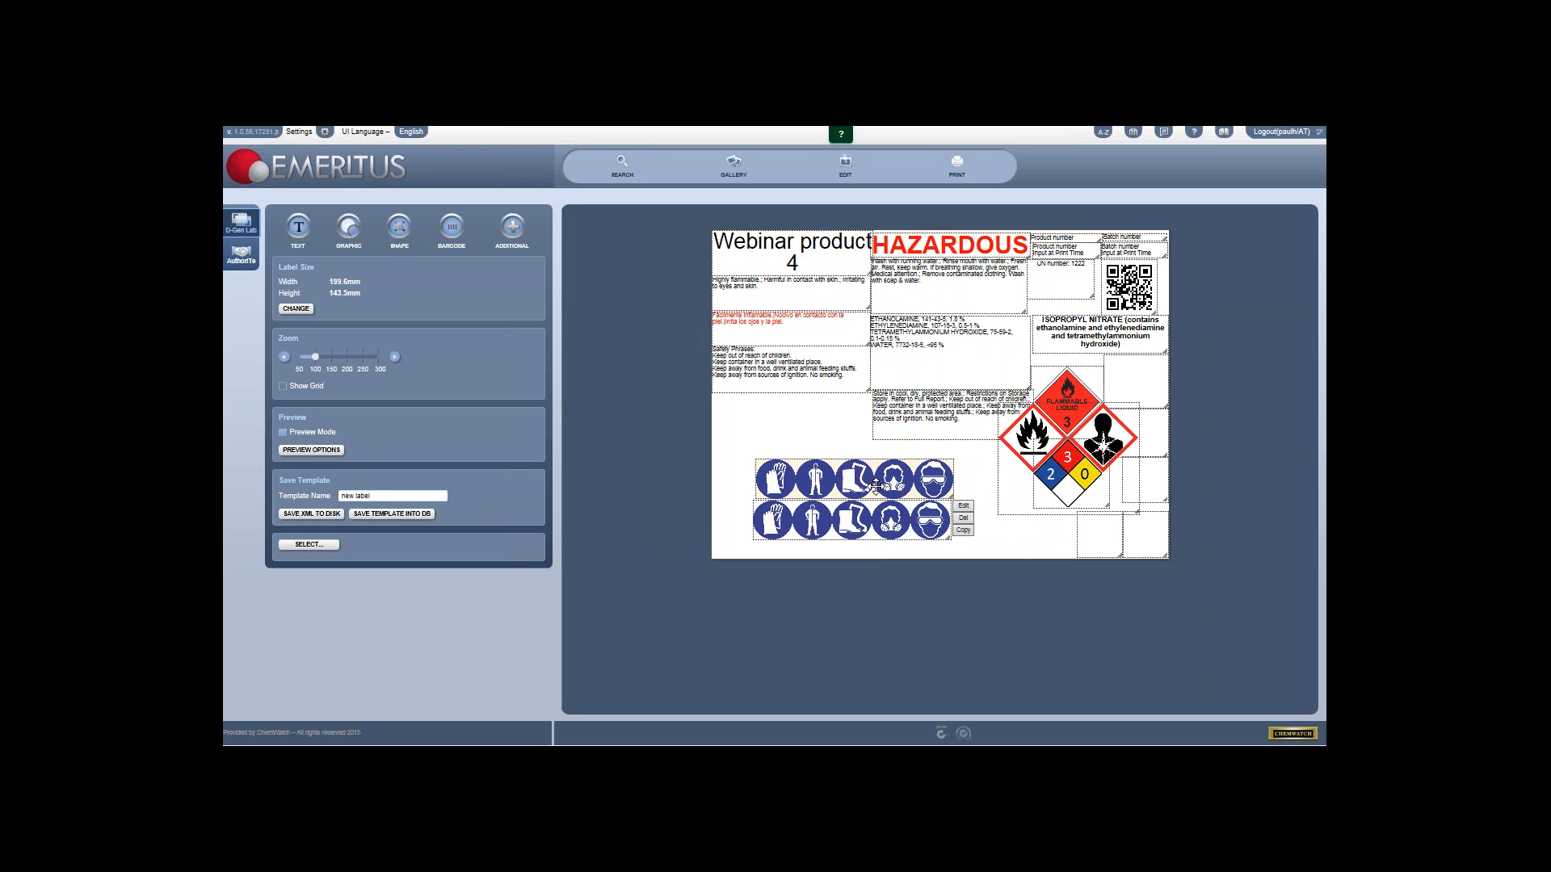
Step: Set the image number to 1 for the upper PPE graphic and 2 for its lower copy, saving both settings
left_click(966, 469)
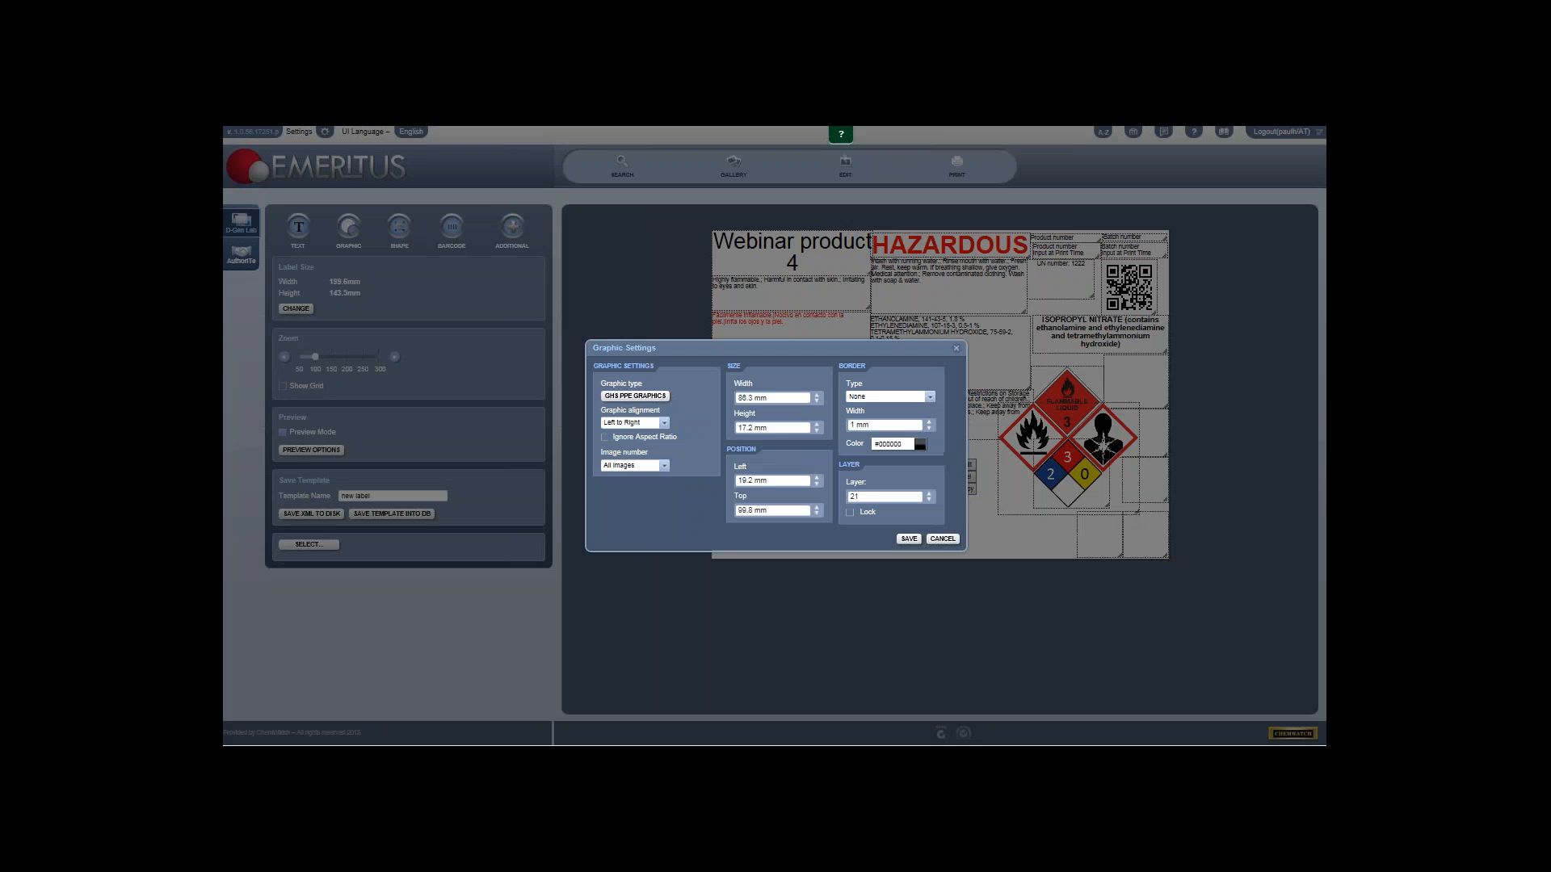
left_click(658, 467)
left_click(663, 501)
left_click(908, 539)
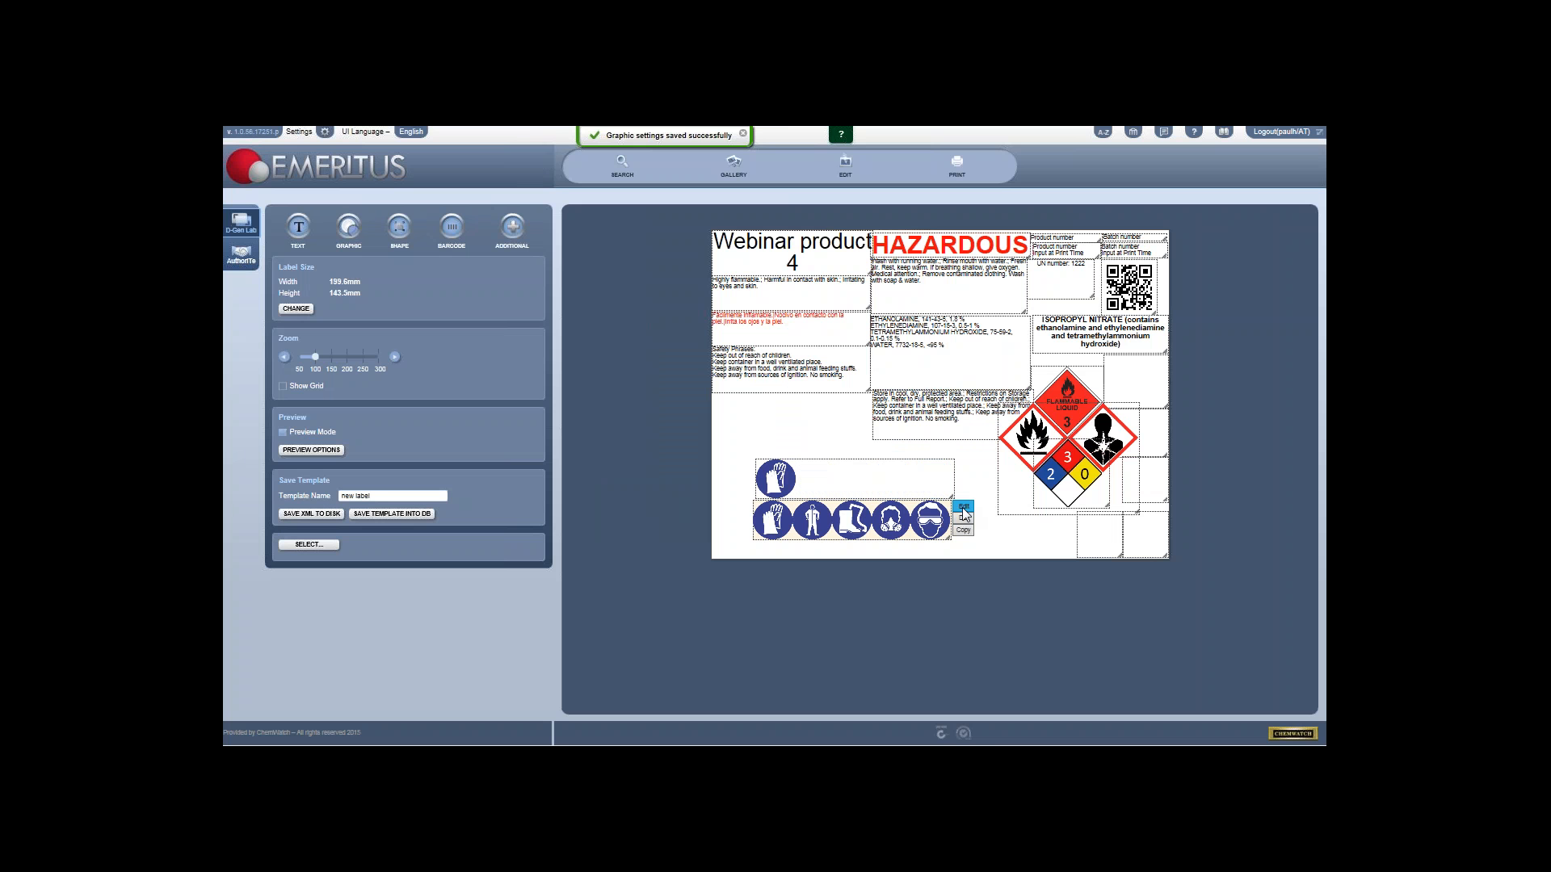
left_click(966, 512)
left_click(661, 466)
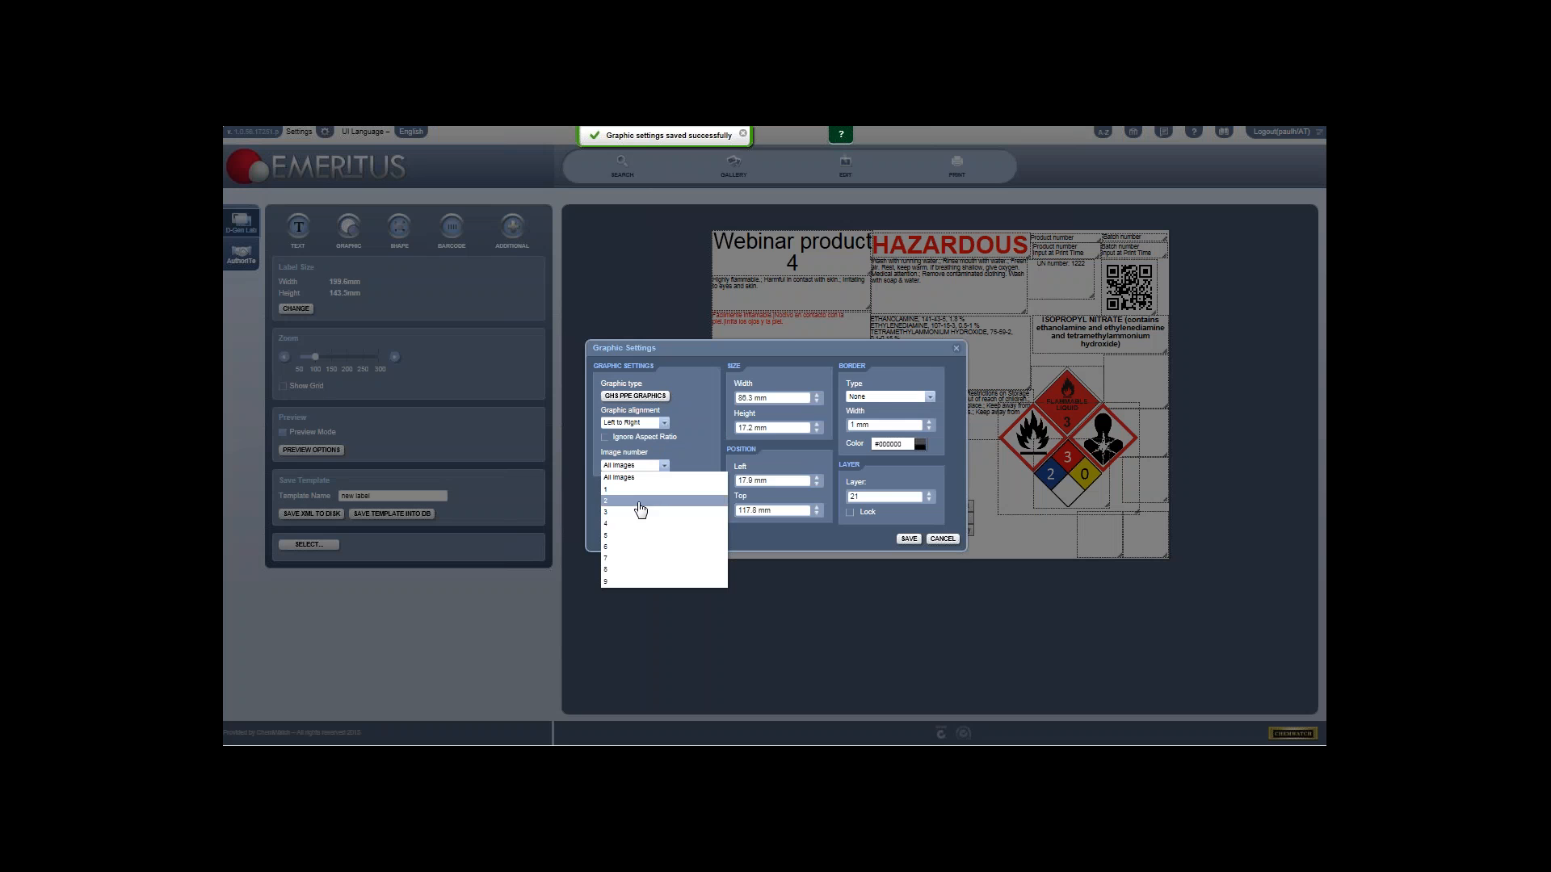
left_click(640, 501)
left_click(908, 539)
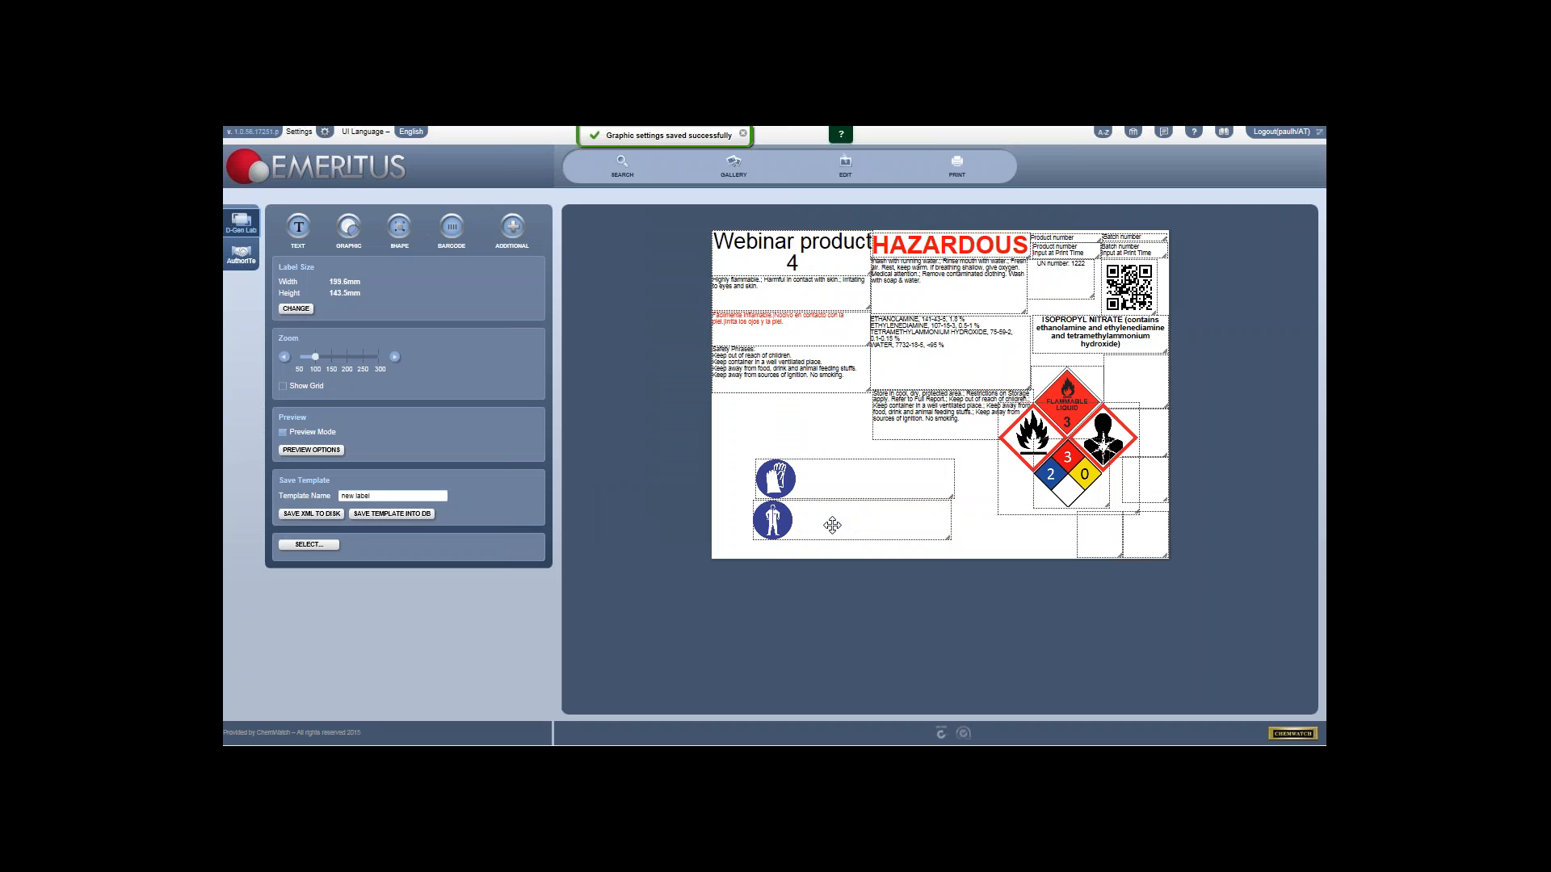
Step: Arrange the glove and coverall pictograms diagonally in the label's lower-left corner, and shrink each box to fit its single image
left_click_drag(833, 526, 826, 544)
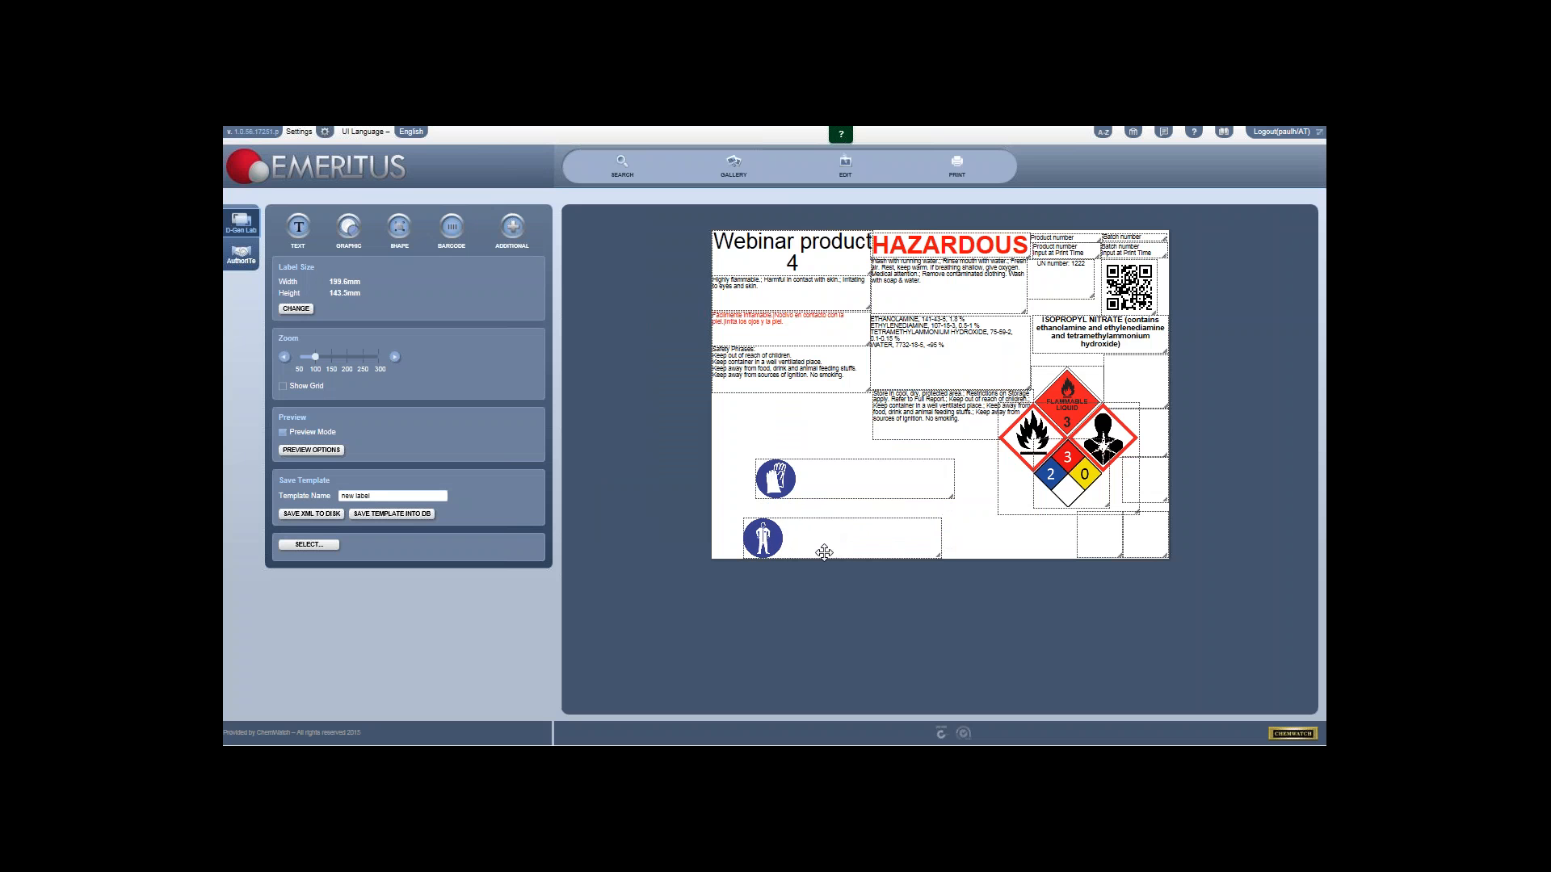
left_click_drag(827, 485, 792, 549)
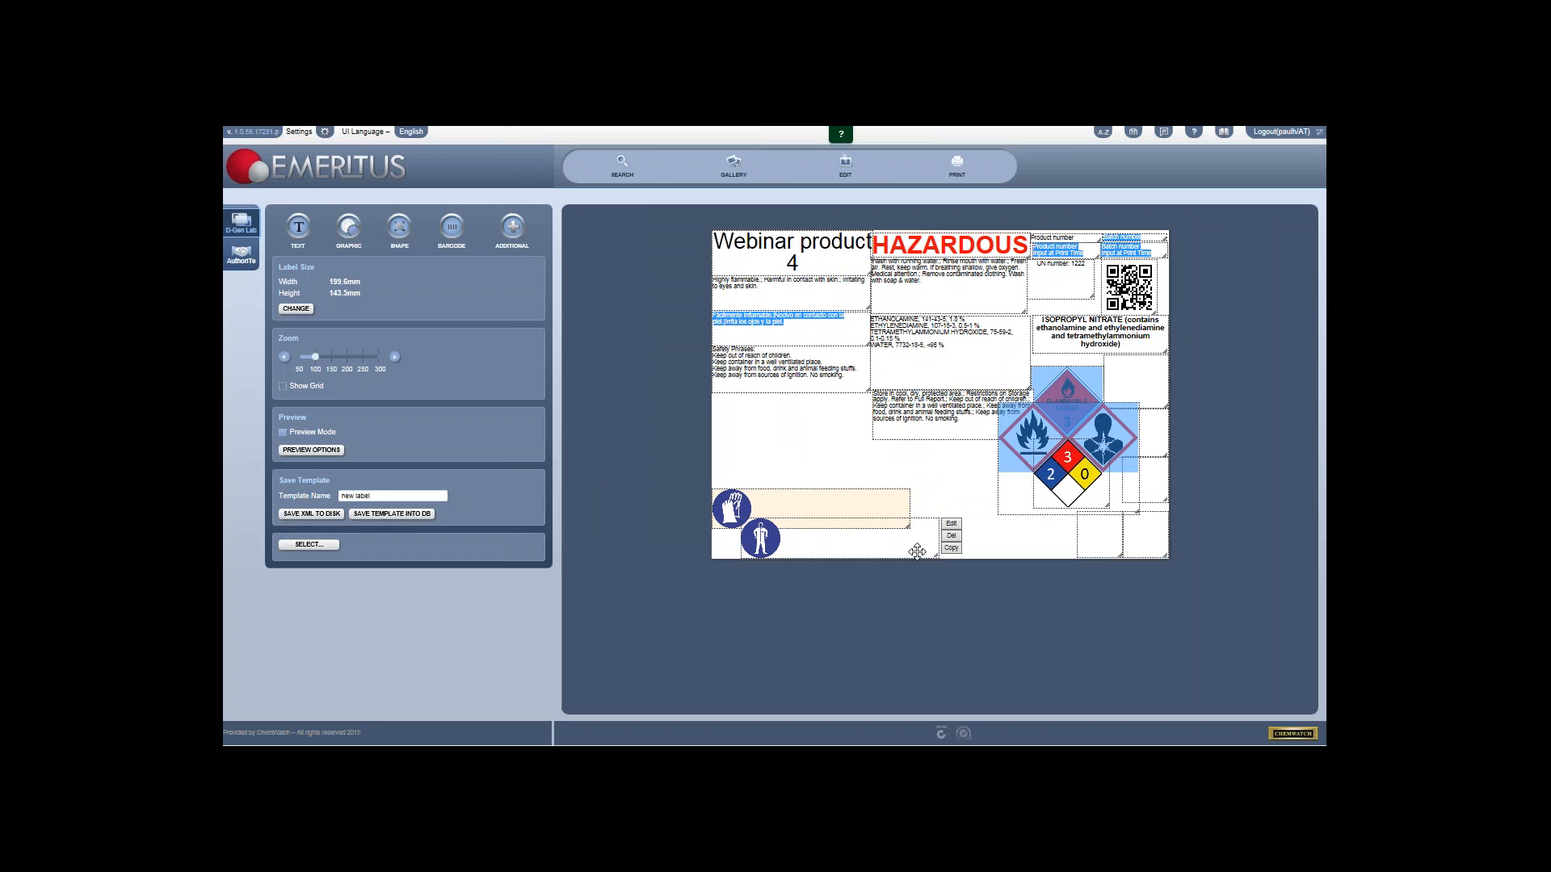
left_click_drag(937, 557, 780, 563)
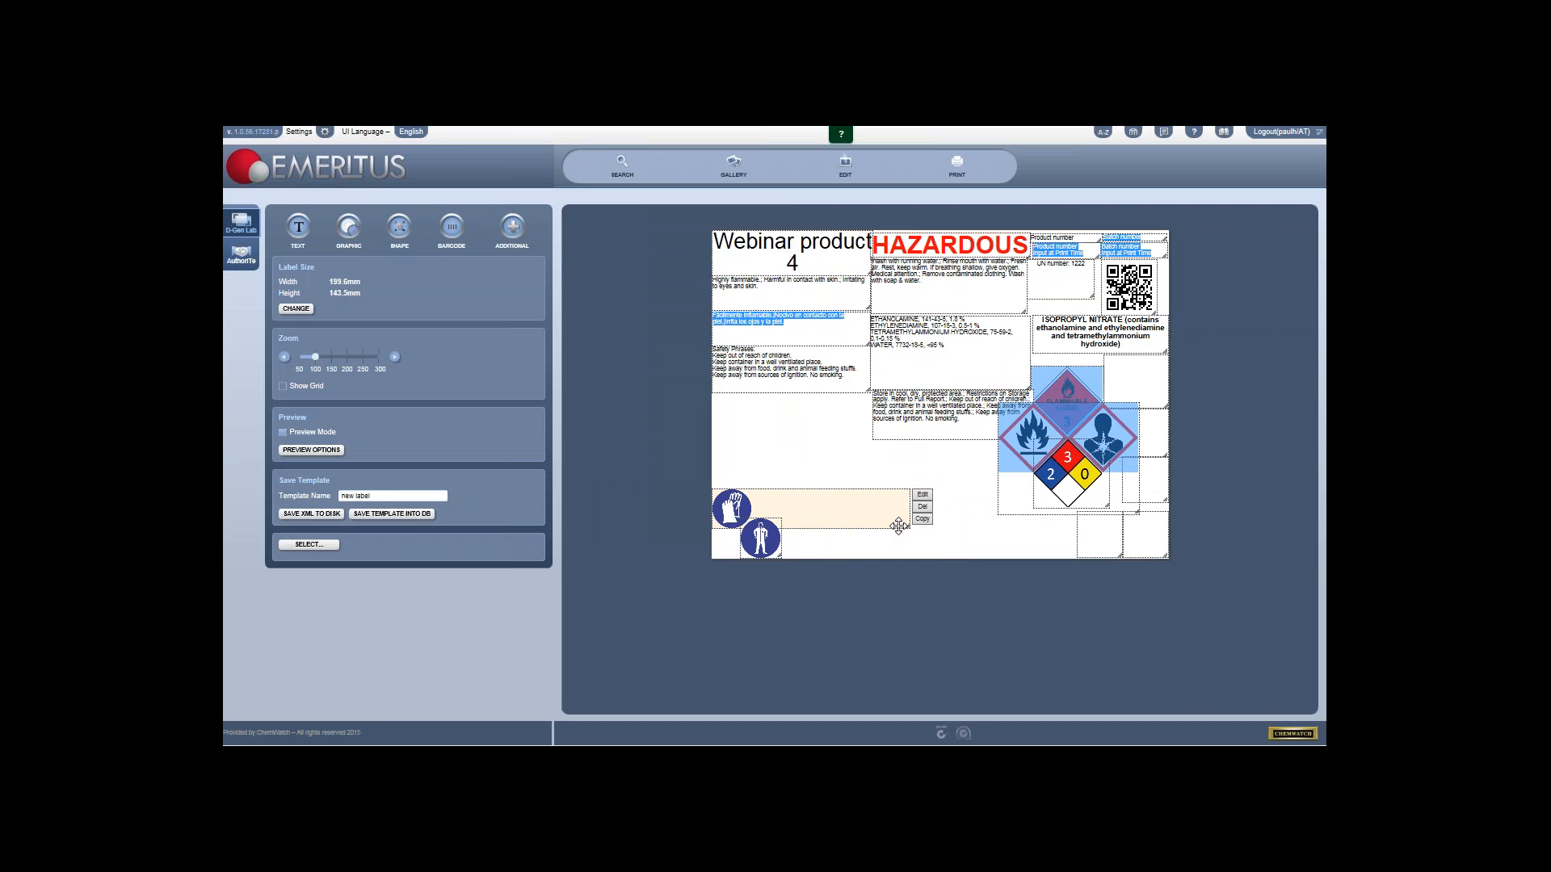
left_click_drag(905, 526, 750, 528)
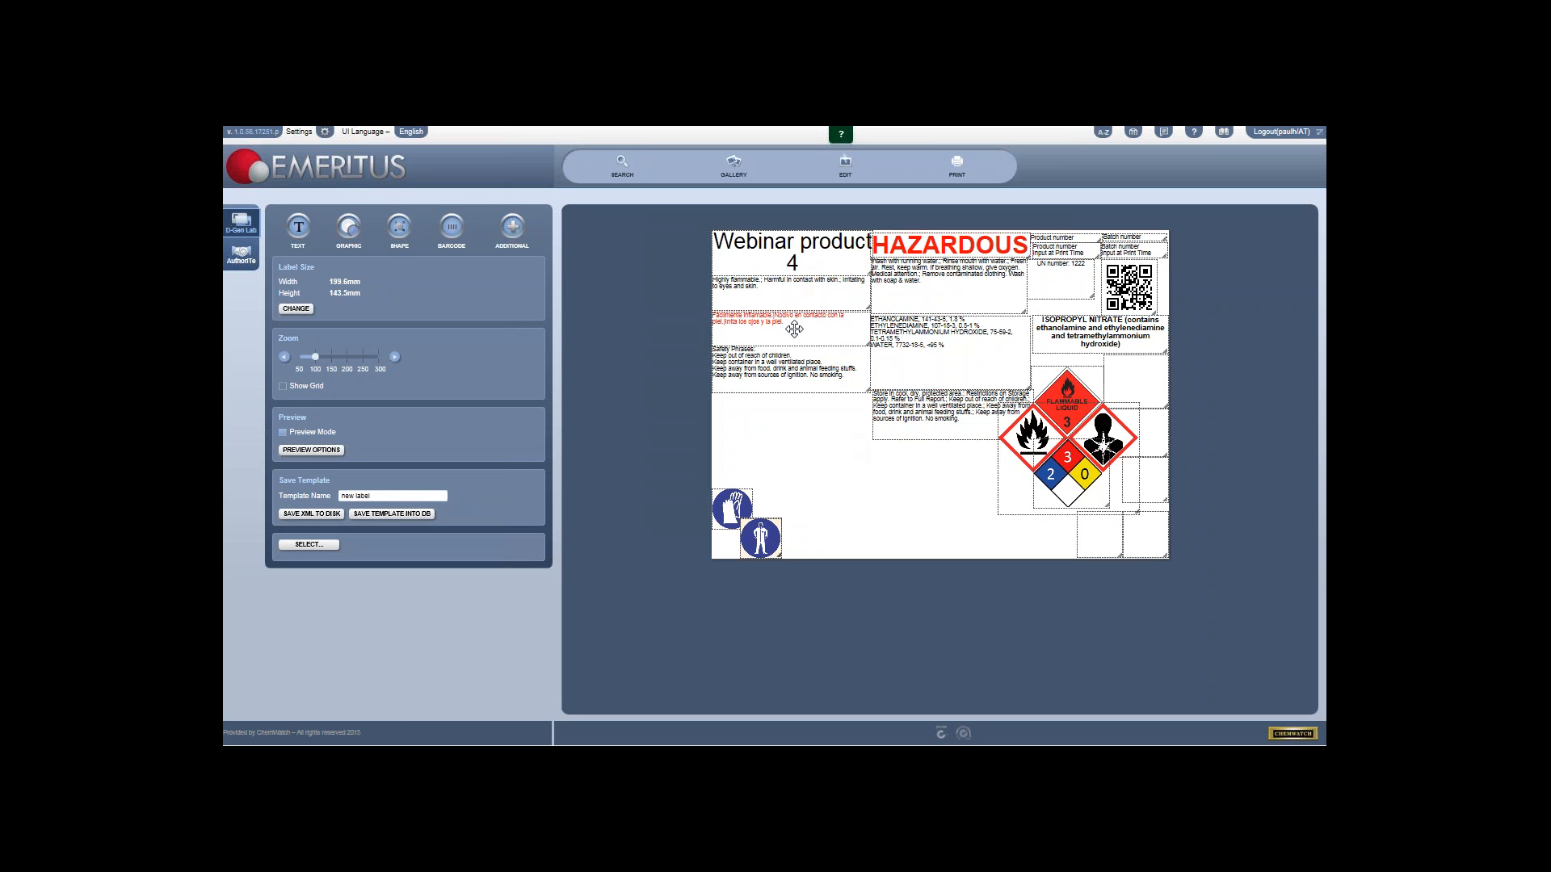
mouse_move(744, 496)
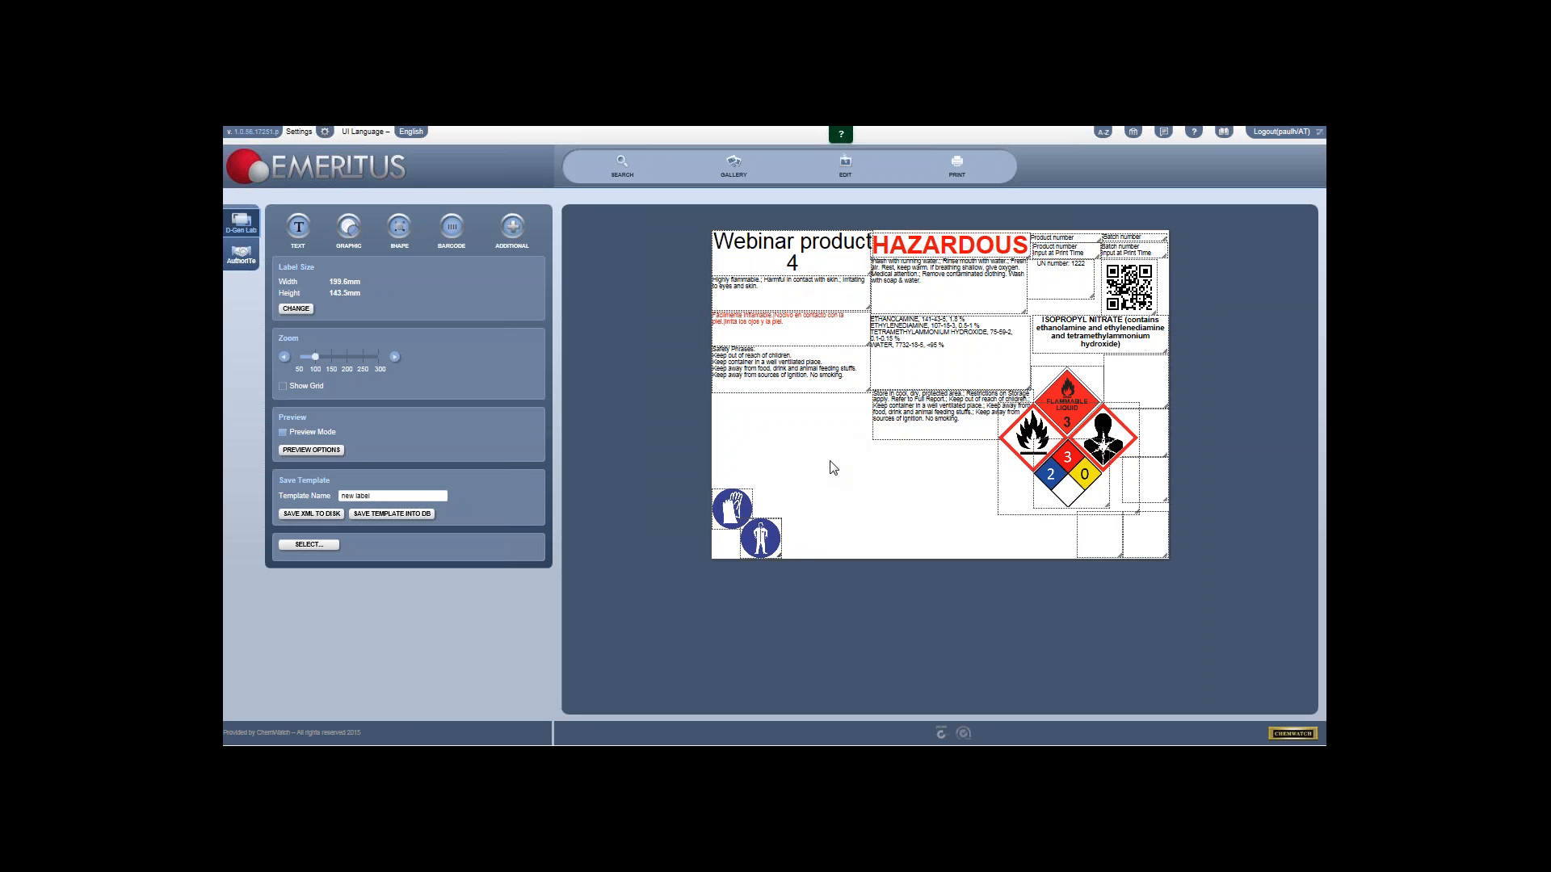
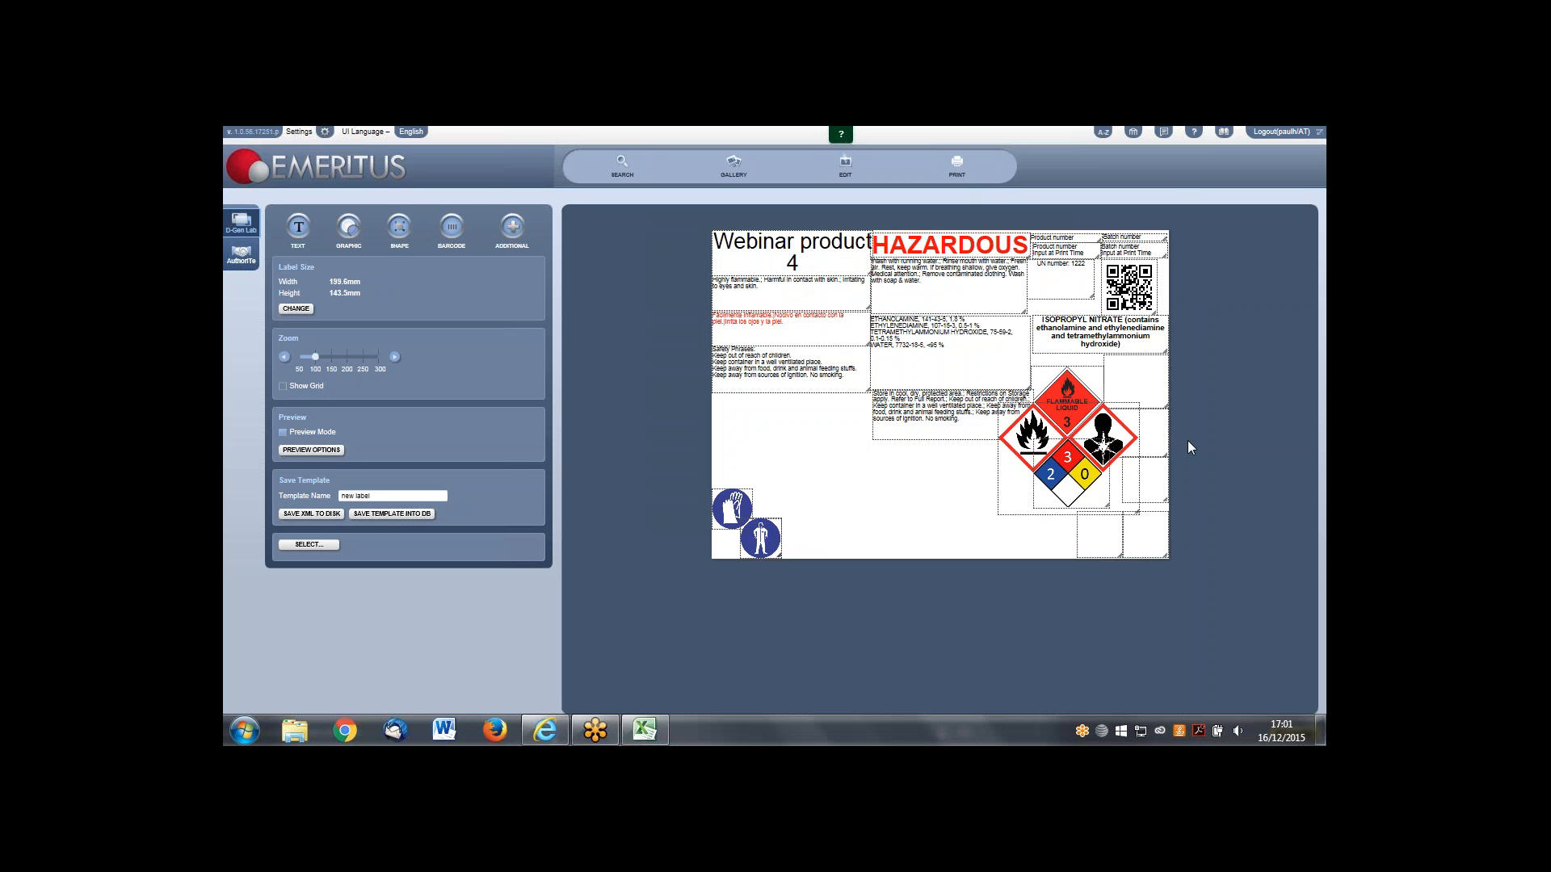
Step: Add a barcode to the label in QR code format with its input set to Input at Print Time, and save its settings
left_click(457, 232)
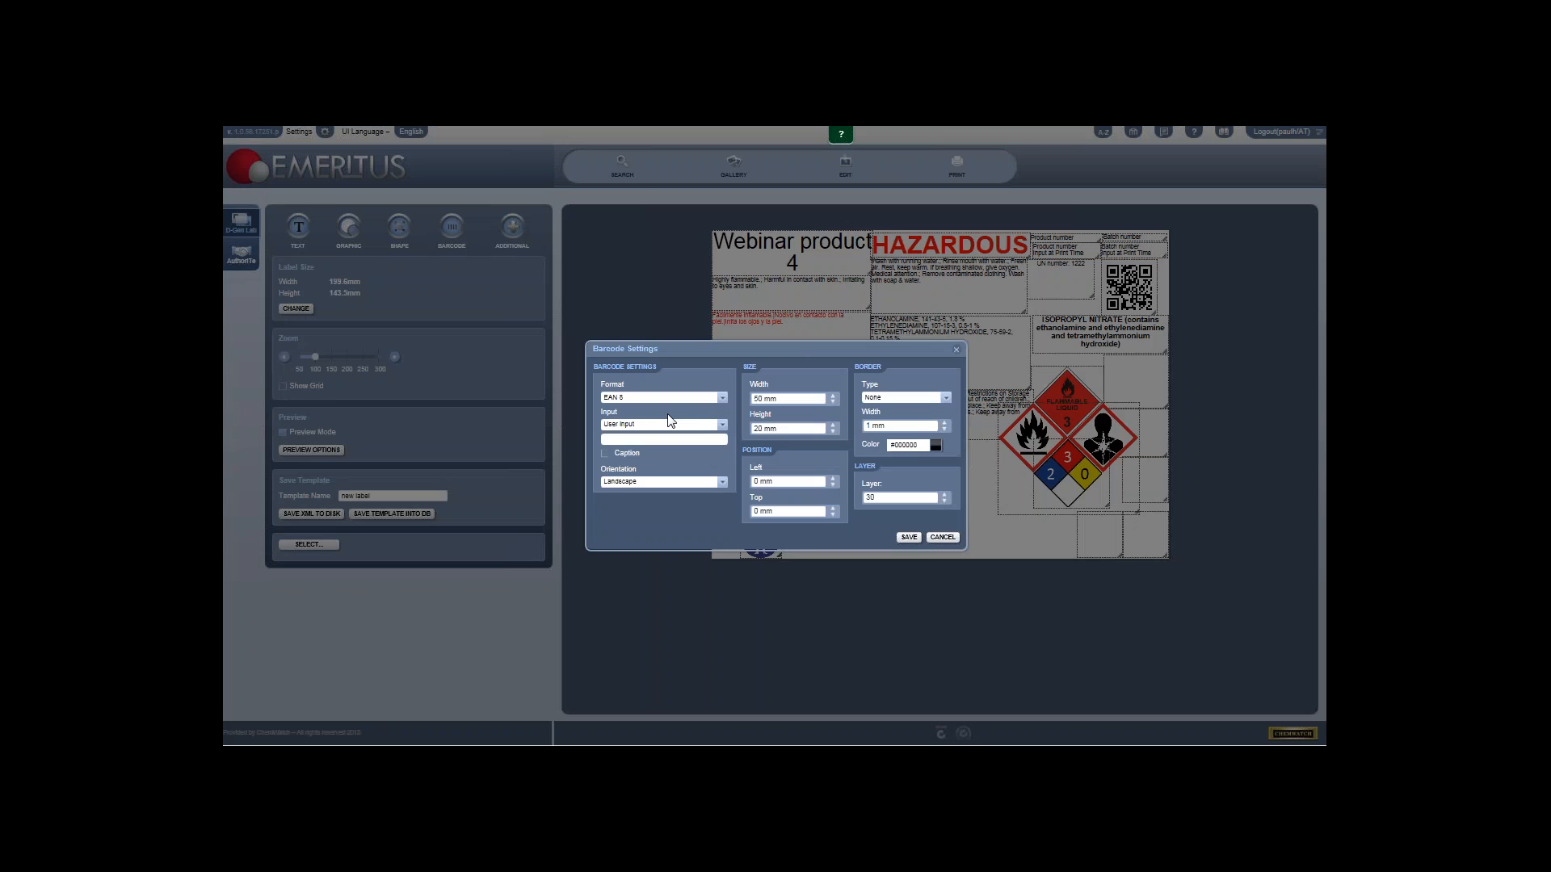
left_click(654, 406)
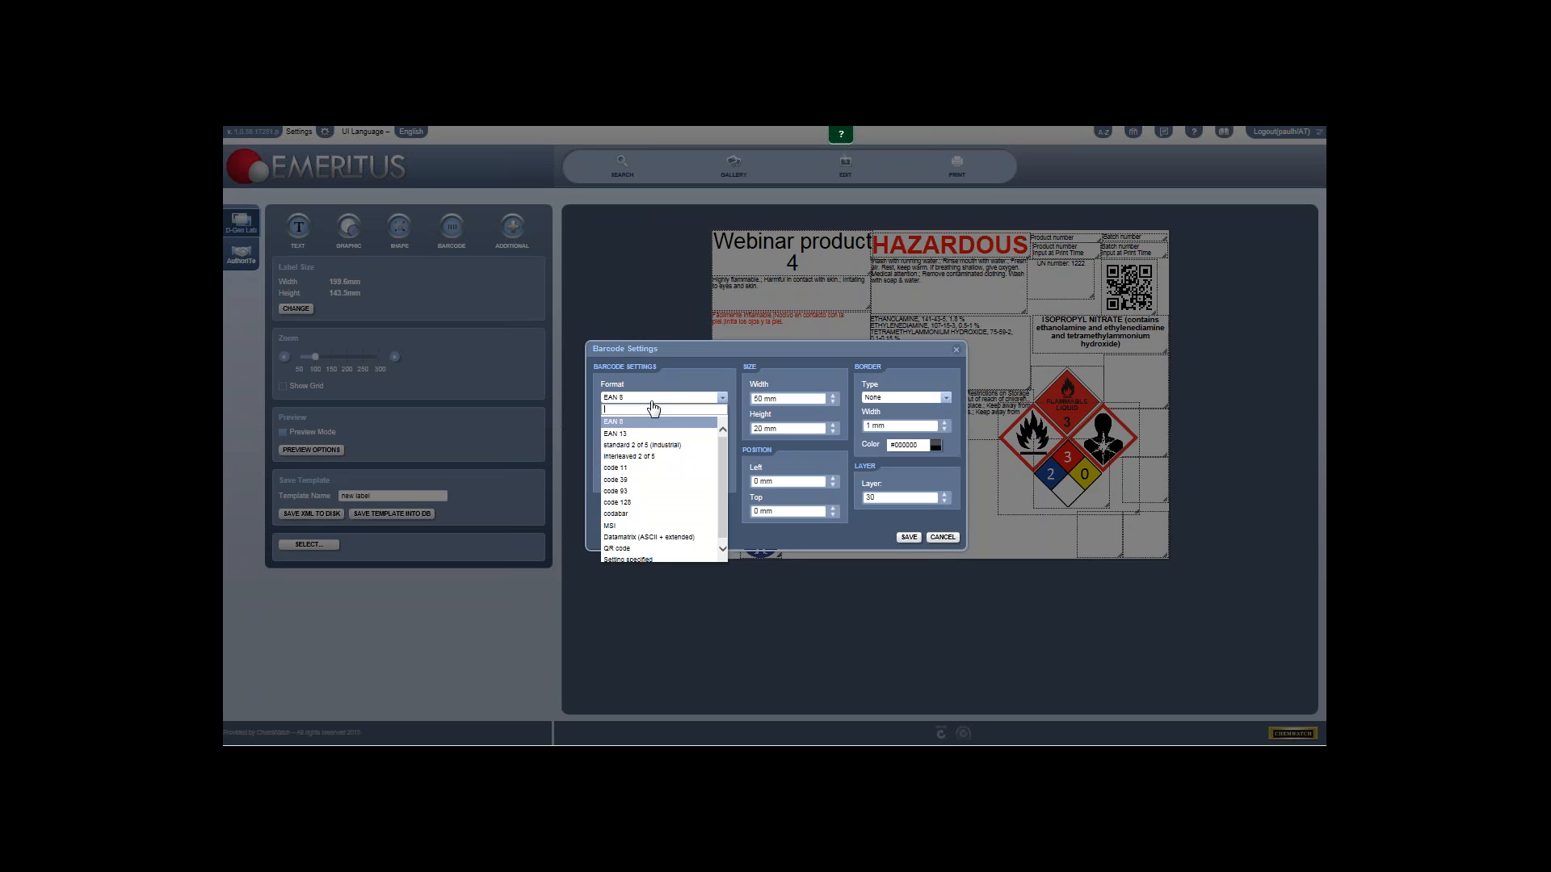
left_click_drag(724, 458, 727, 490)
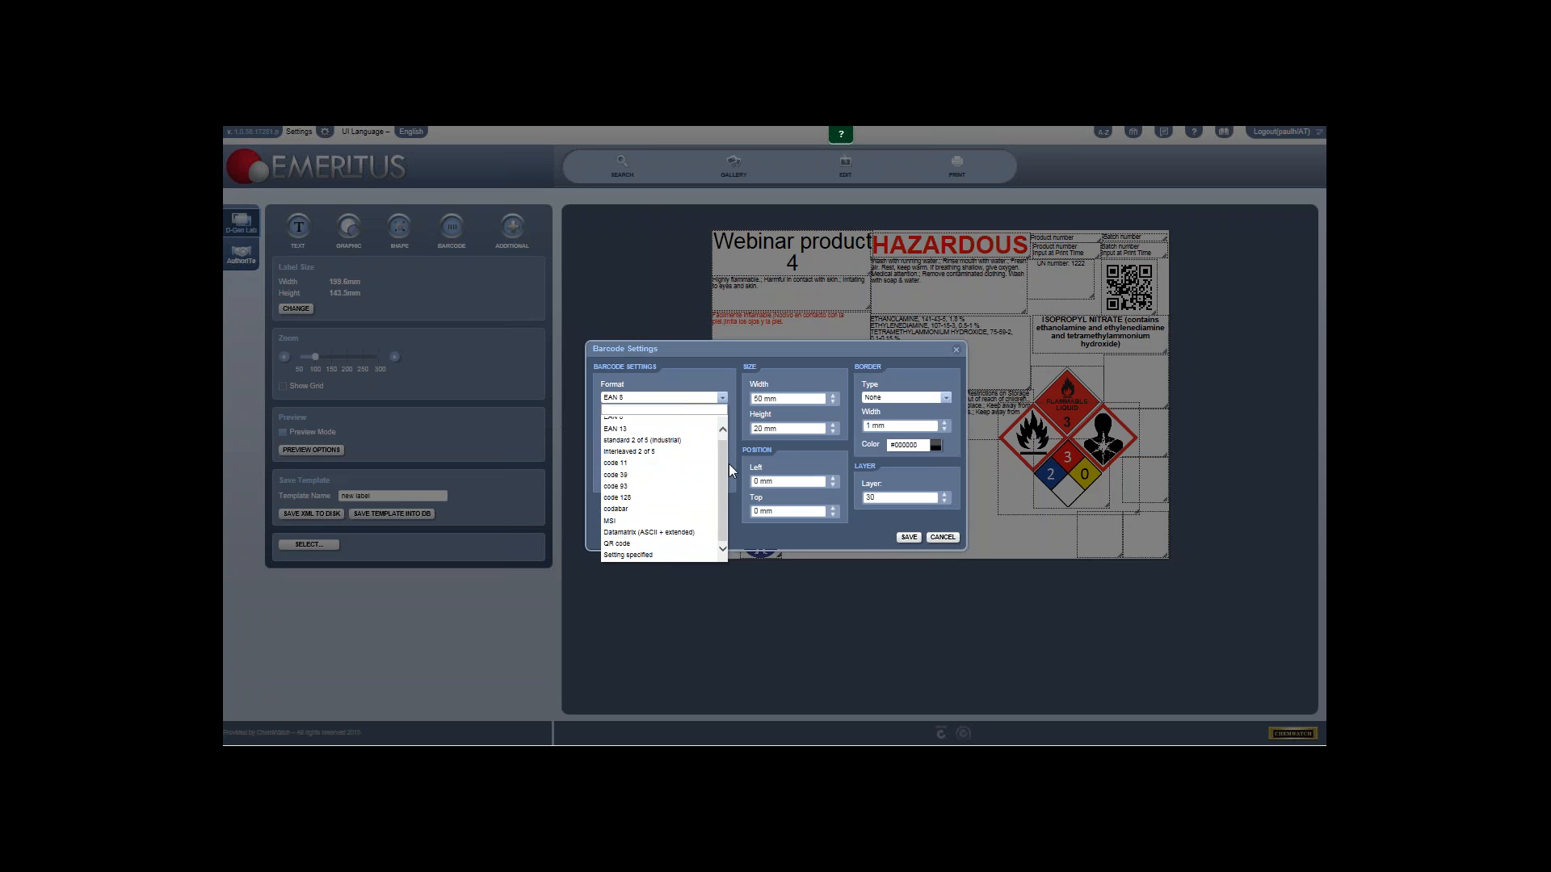
left_click_drag(724, 464, 722, 511)
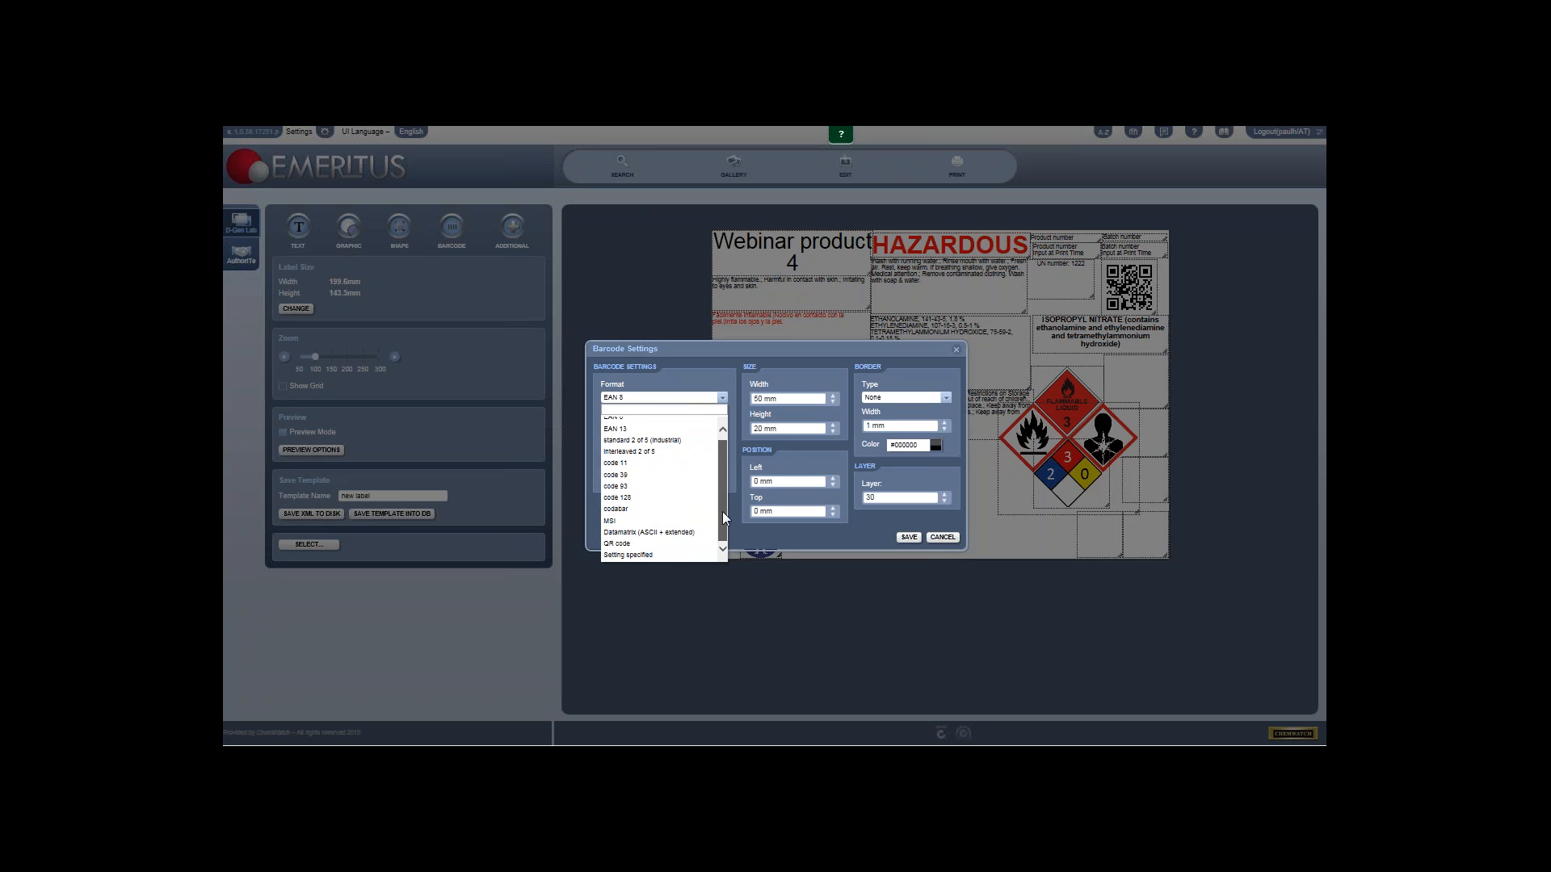
left_click(640, 546)
left_click(648, 427)
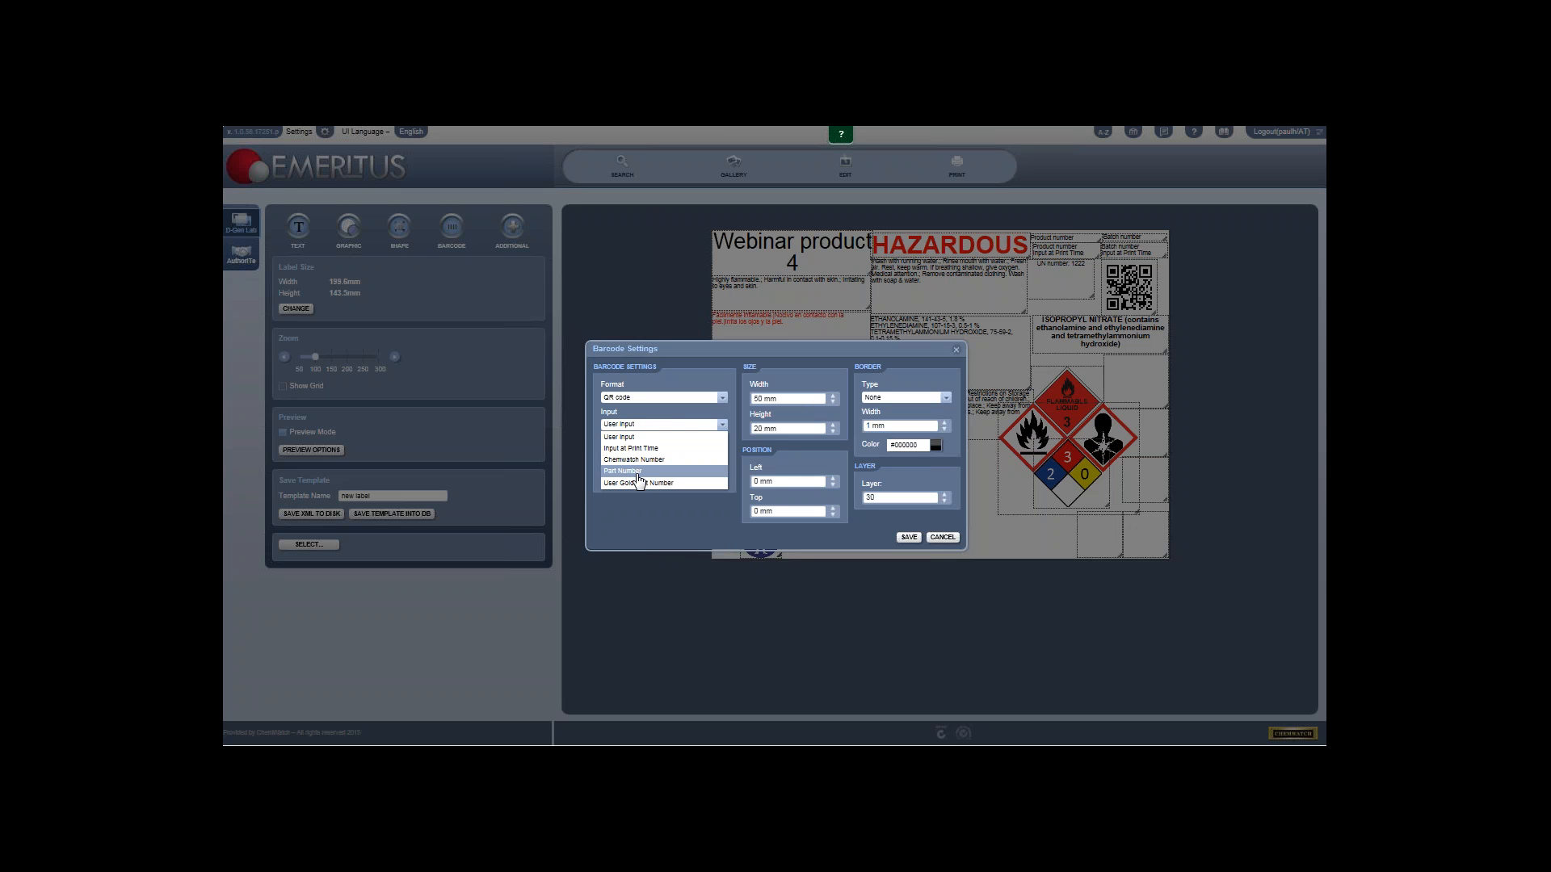
left_click(638, 472)
left_click(651, 425)
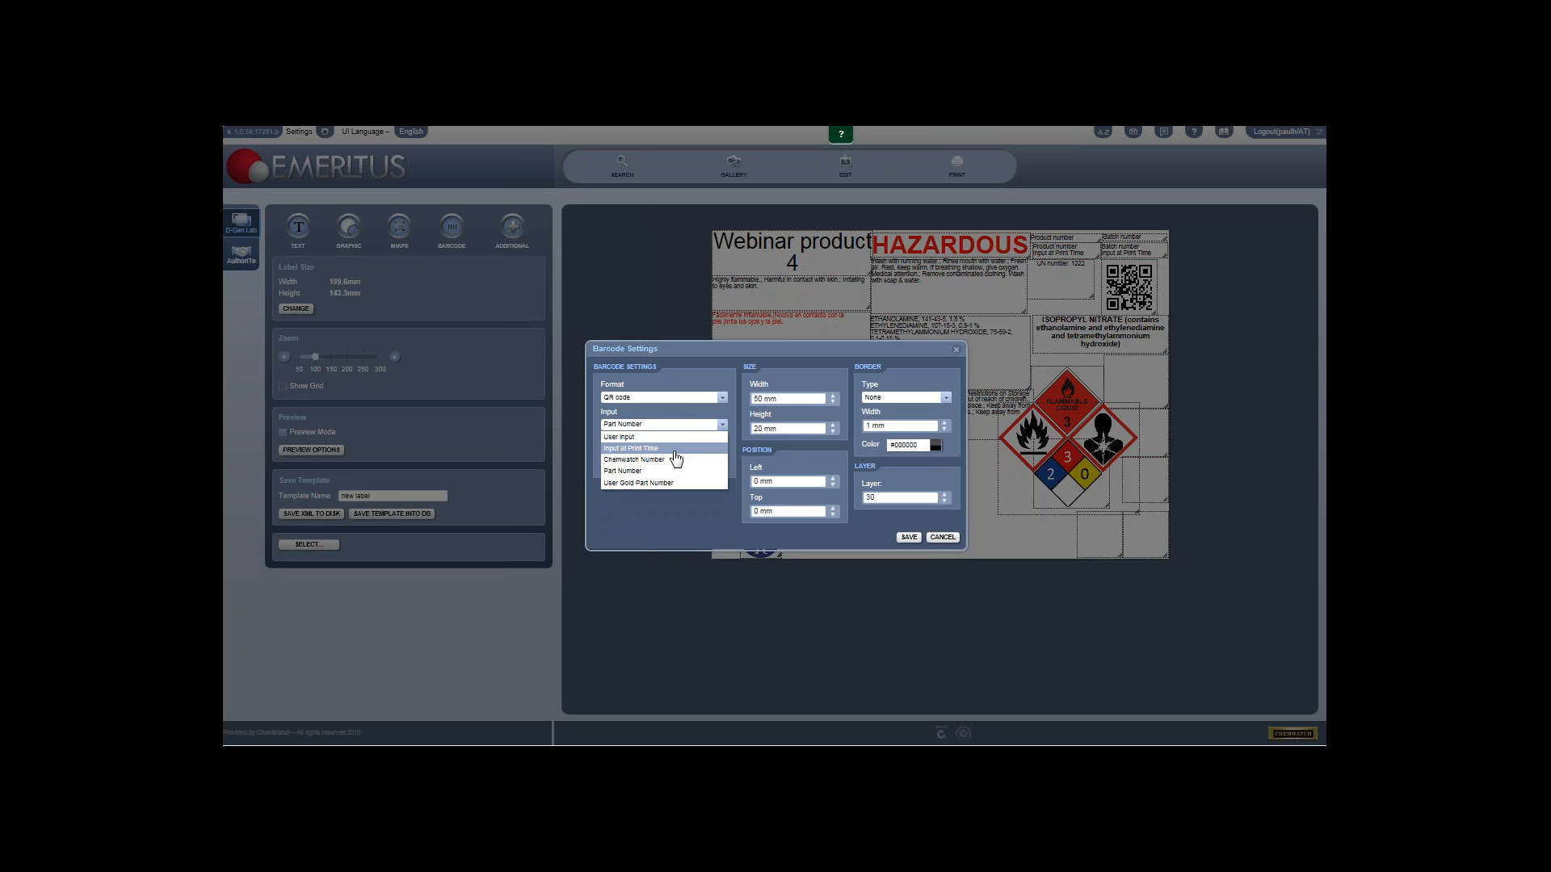
left_click(674, 453)
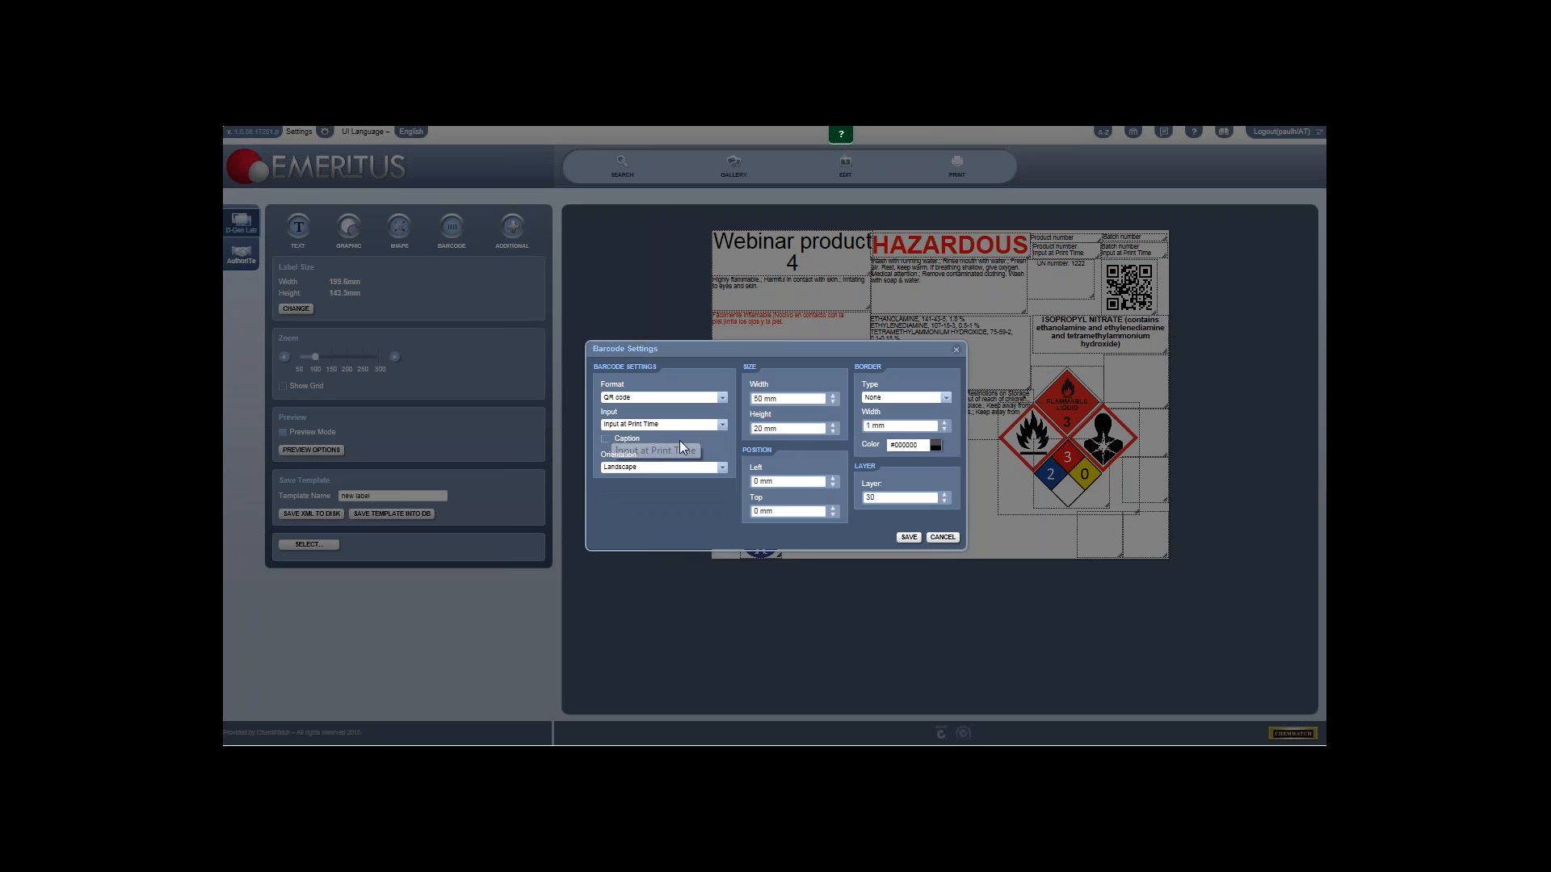
left_click(909, 537)
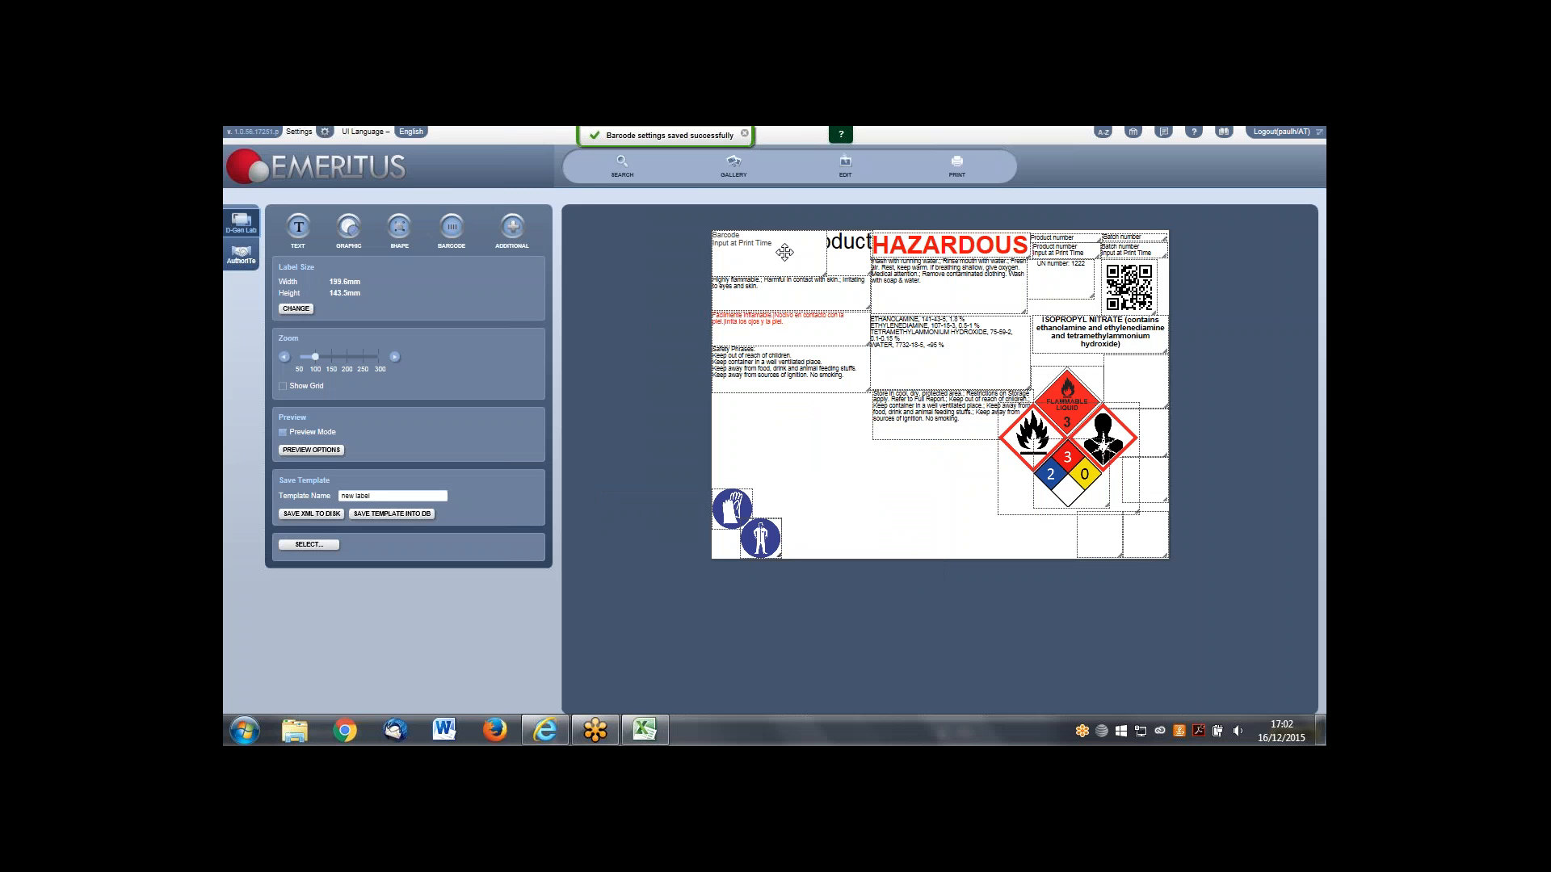
Step: Place the new barcode box directly beneath the Safety Phrases and save the label template to the database
left_click_drag(784, 253, 786, 451)
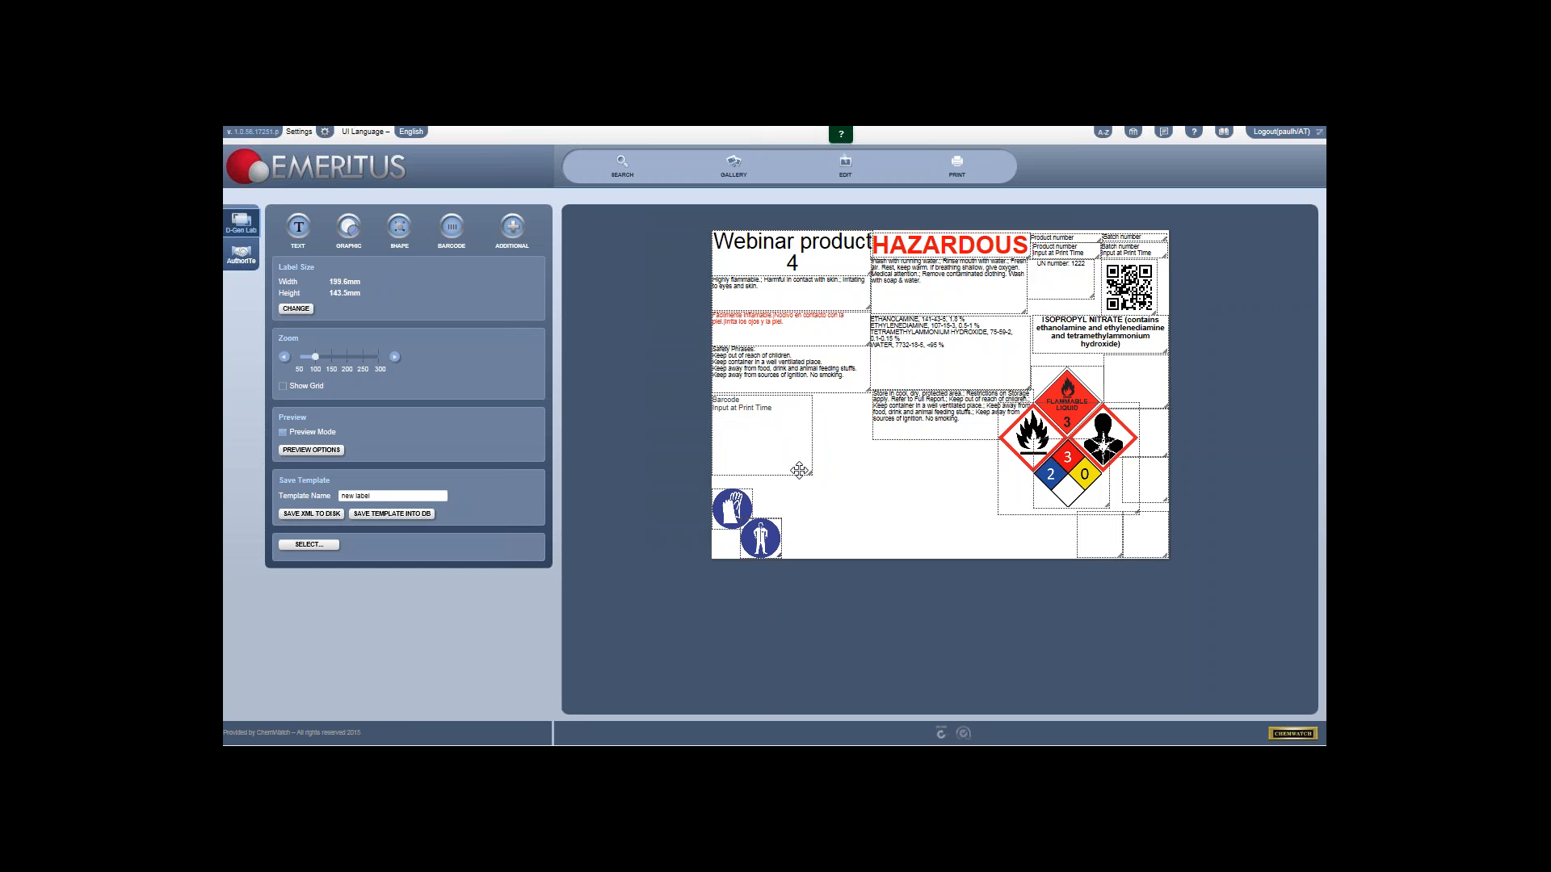
left_click(799, 470)
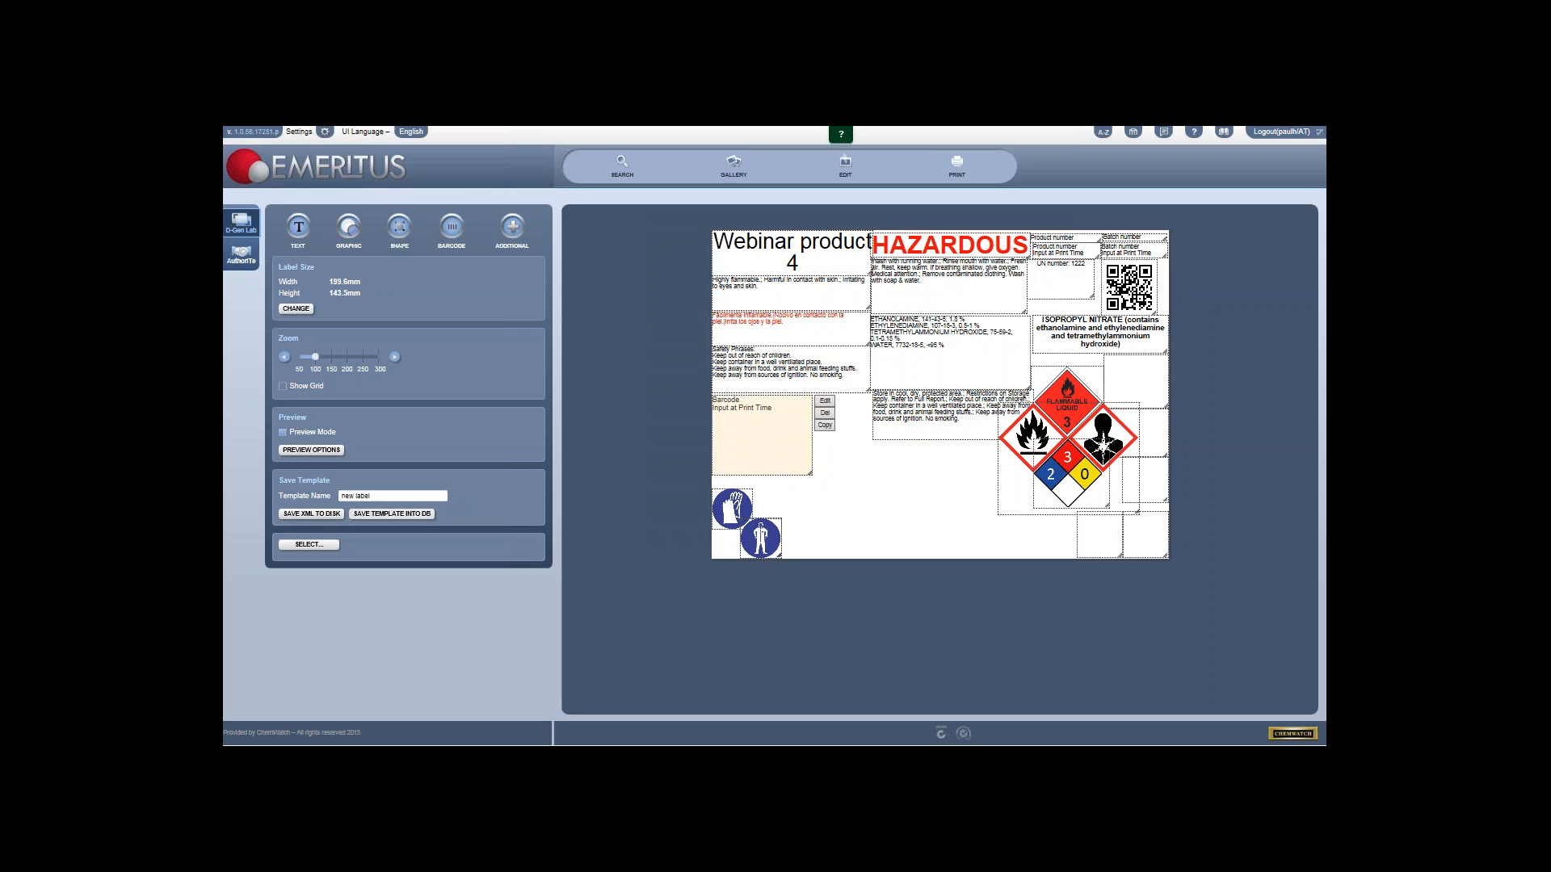
left_click(375, 517)
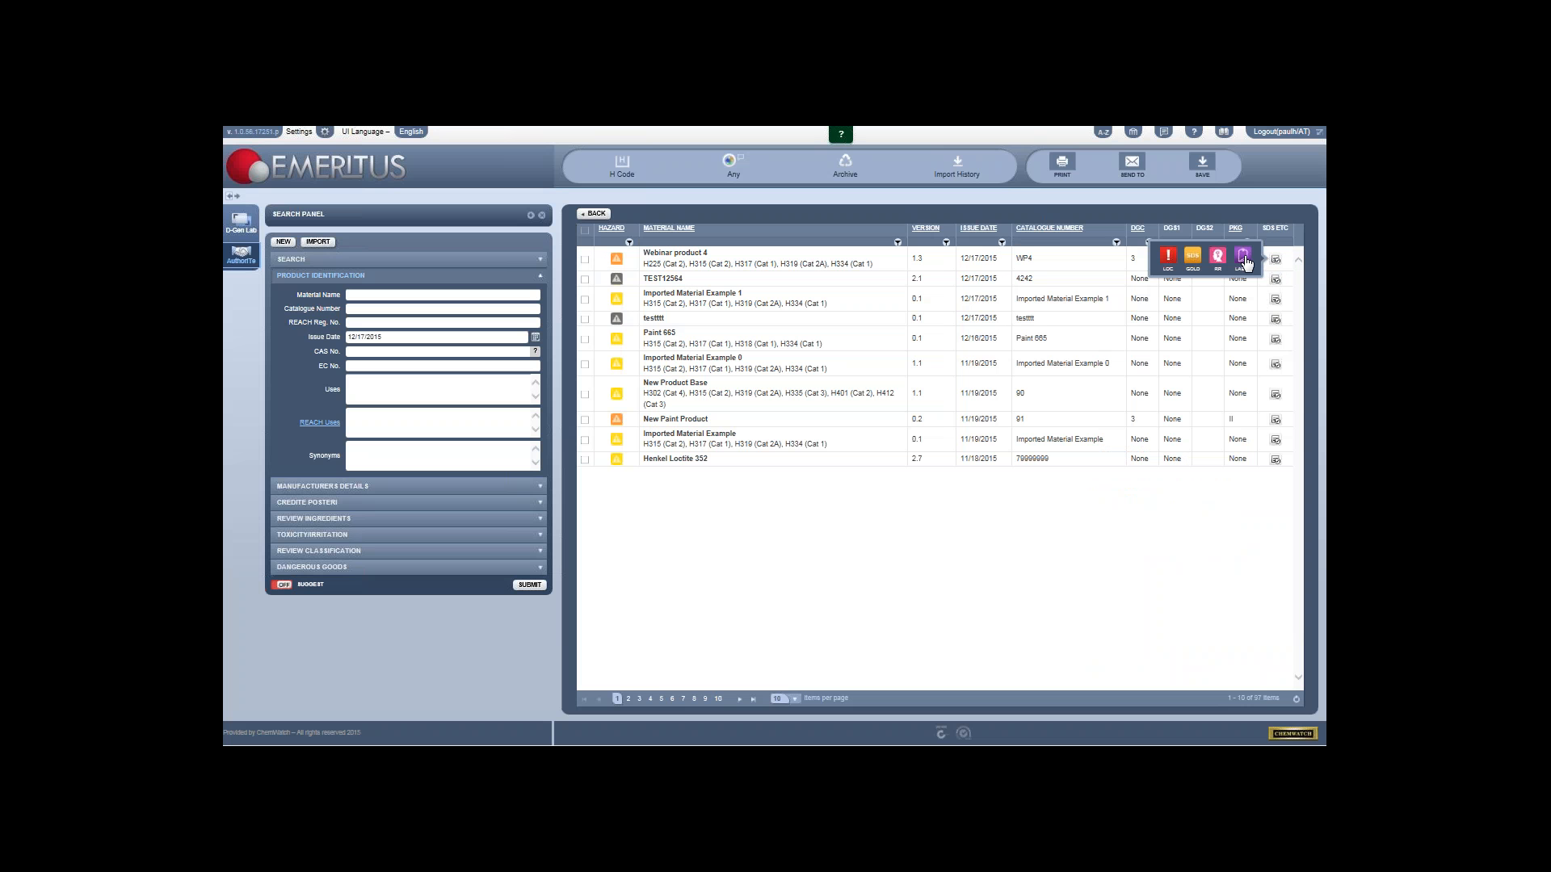
Step: Preview the label for Webinar product 4 with the user-defined template "new label", review it, and close the preview
left_click(1244, 258)
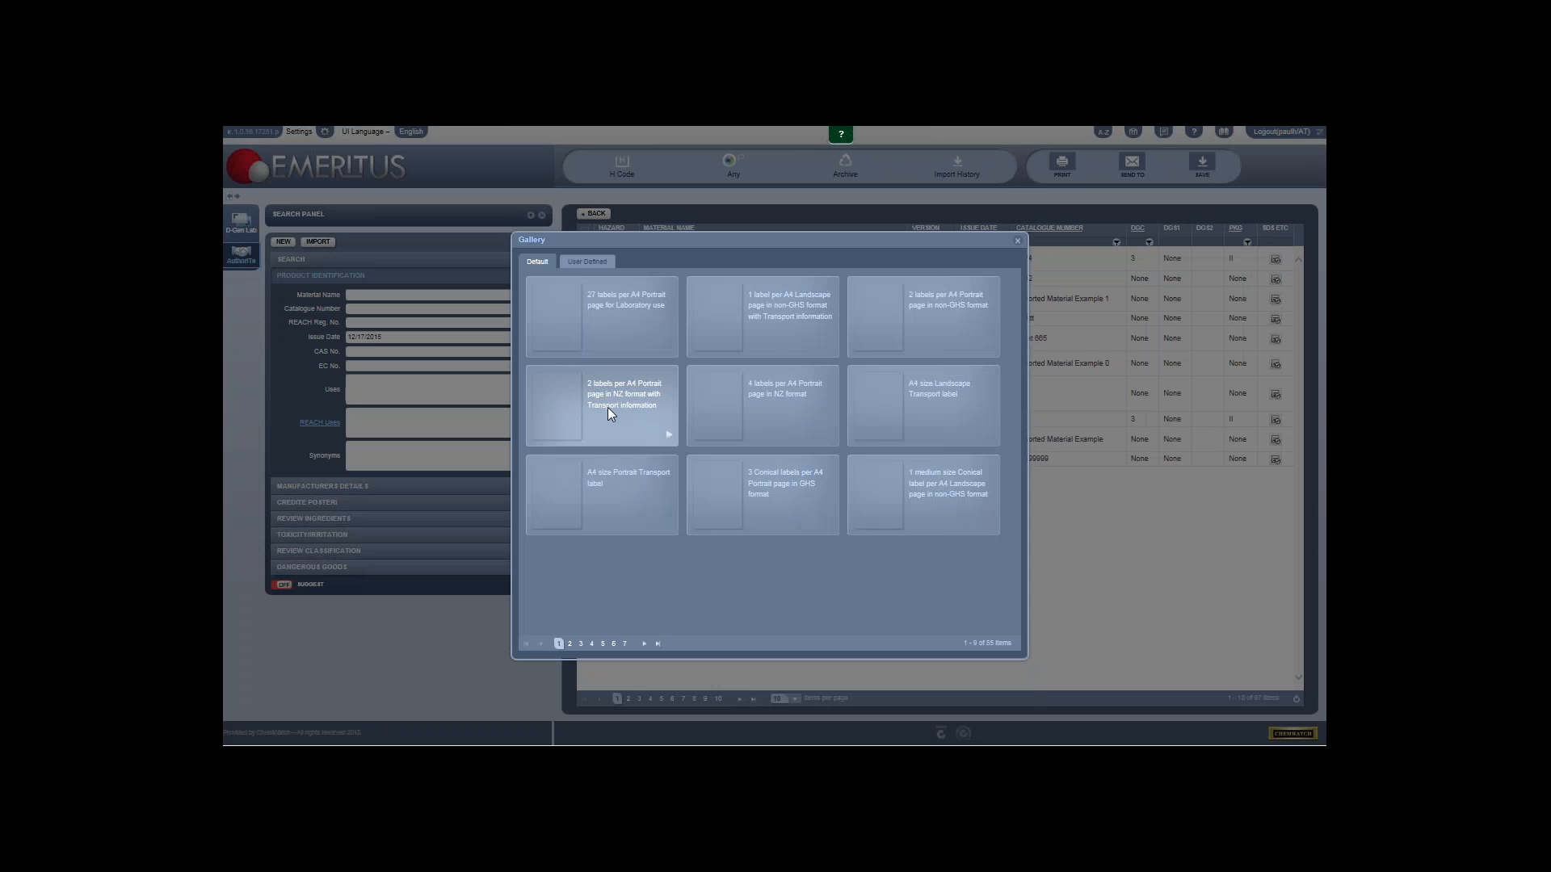
left_click(594, 263)
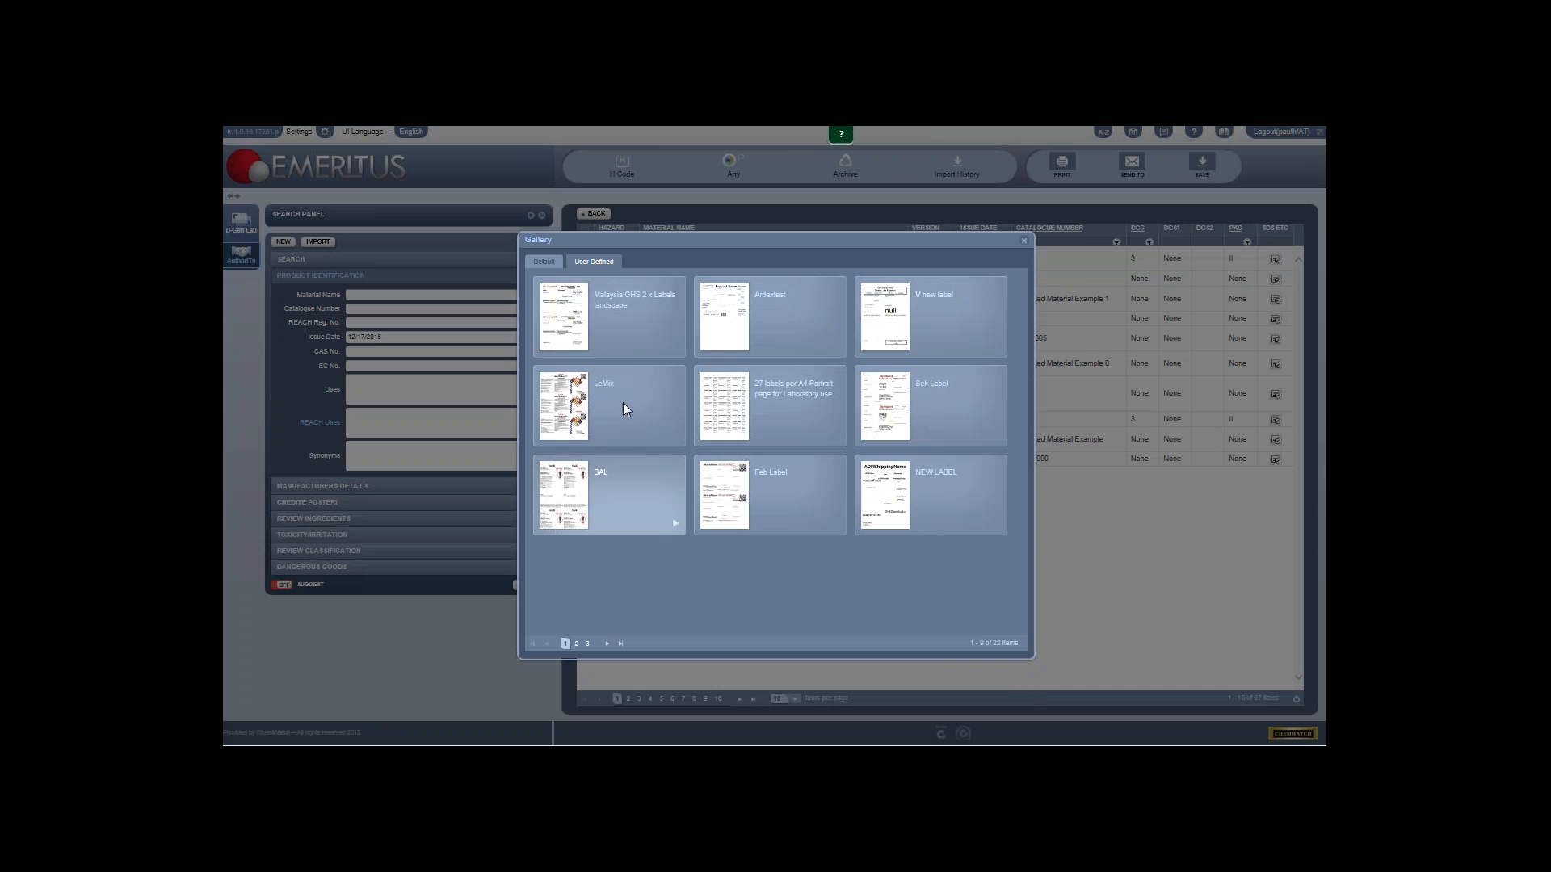
left_click(577, 646)
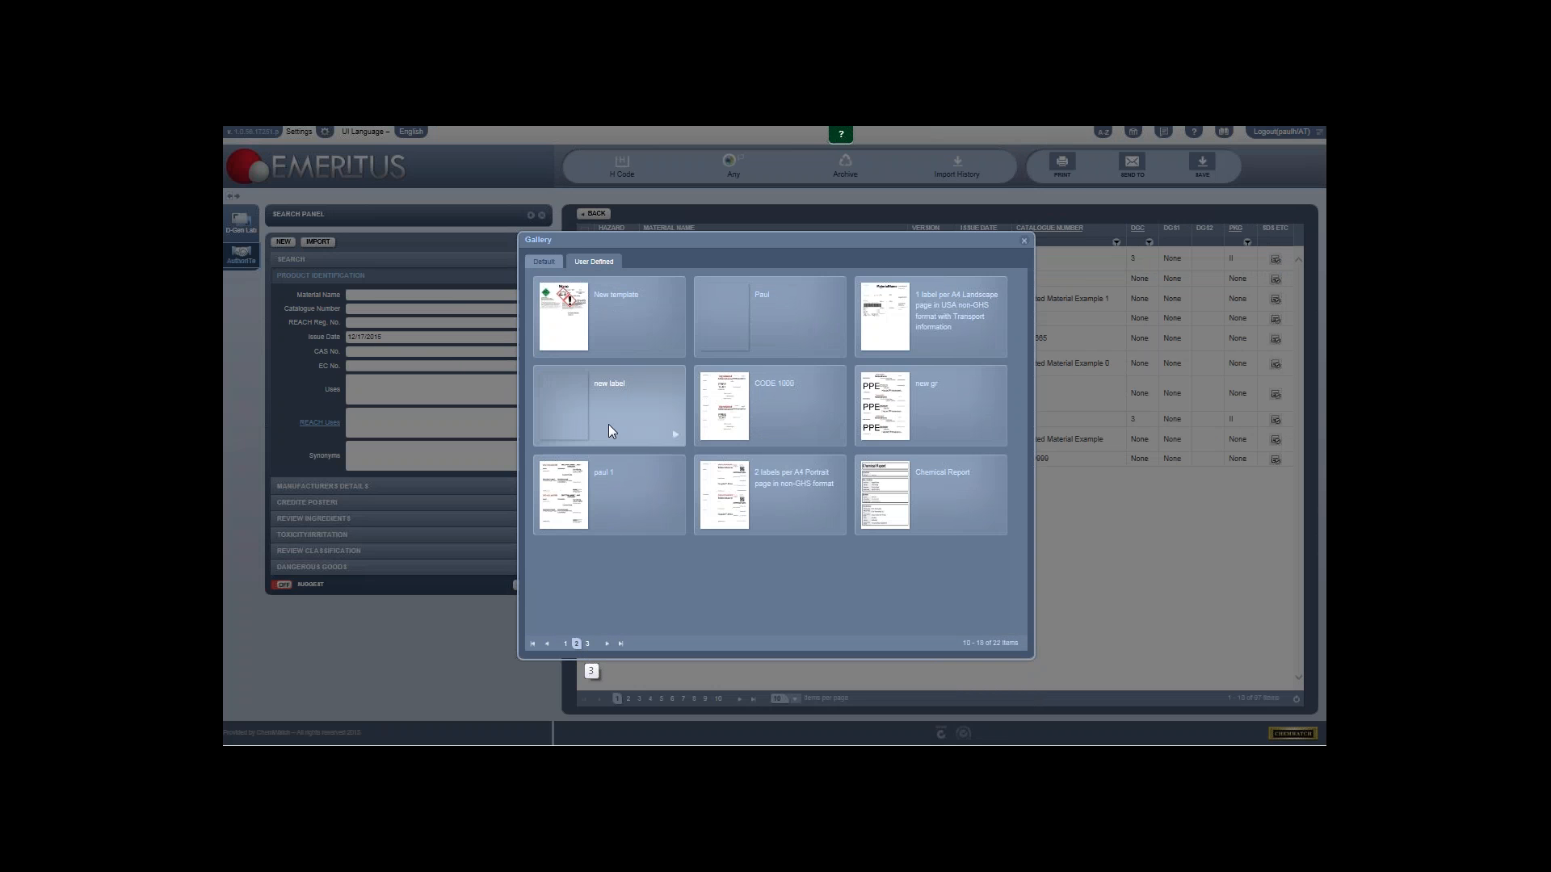
left_click(675, 435)
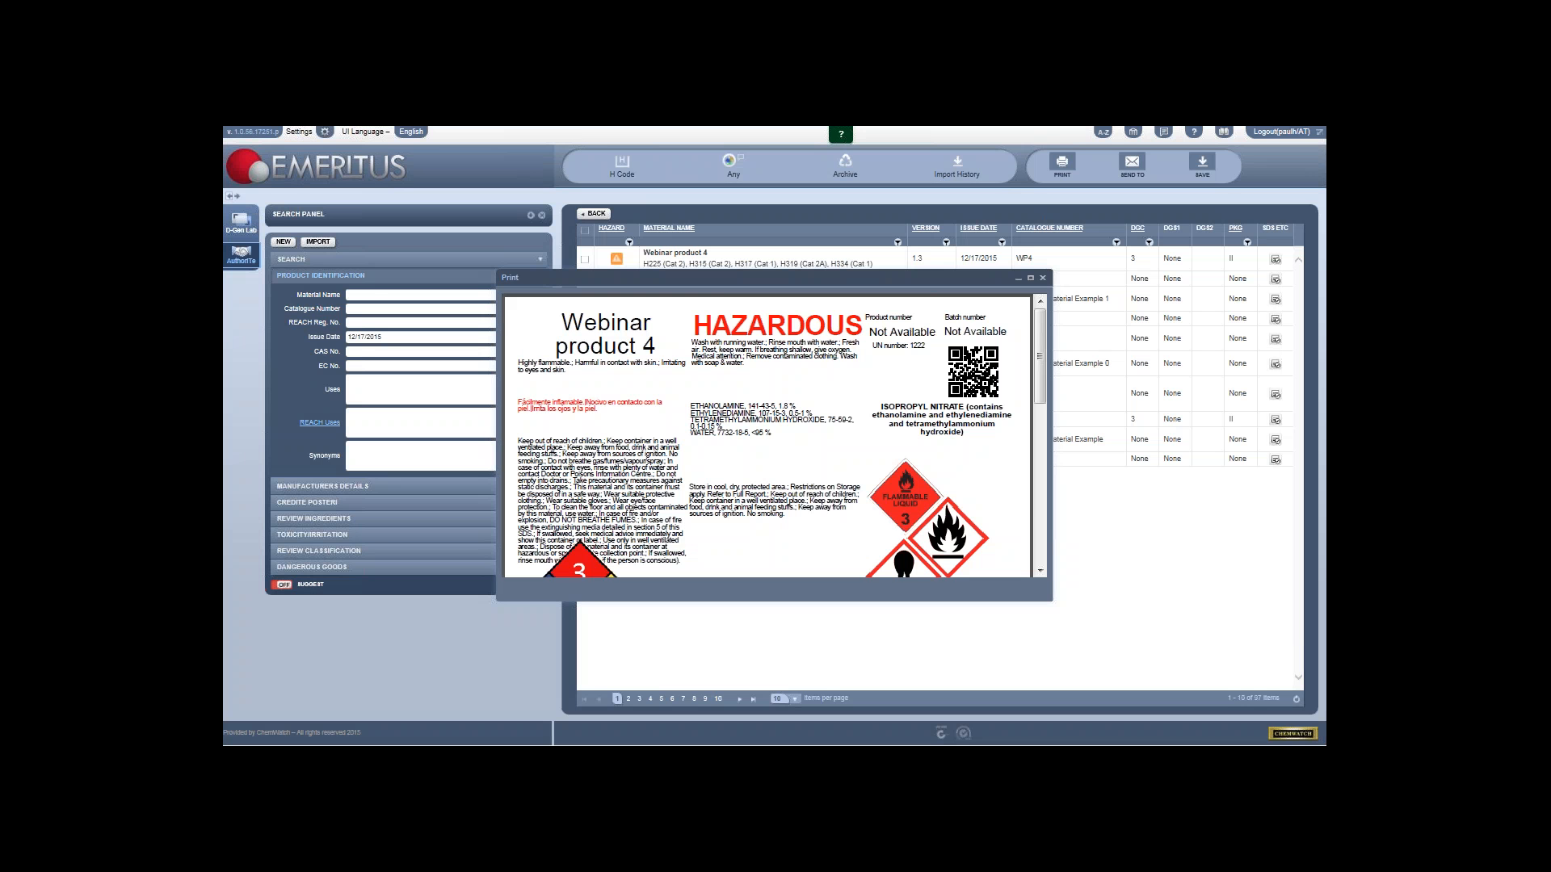
scroll(808, 411, "down", 2)
scroll(808, 411, "up", 2)
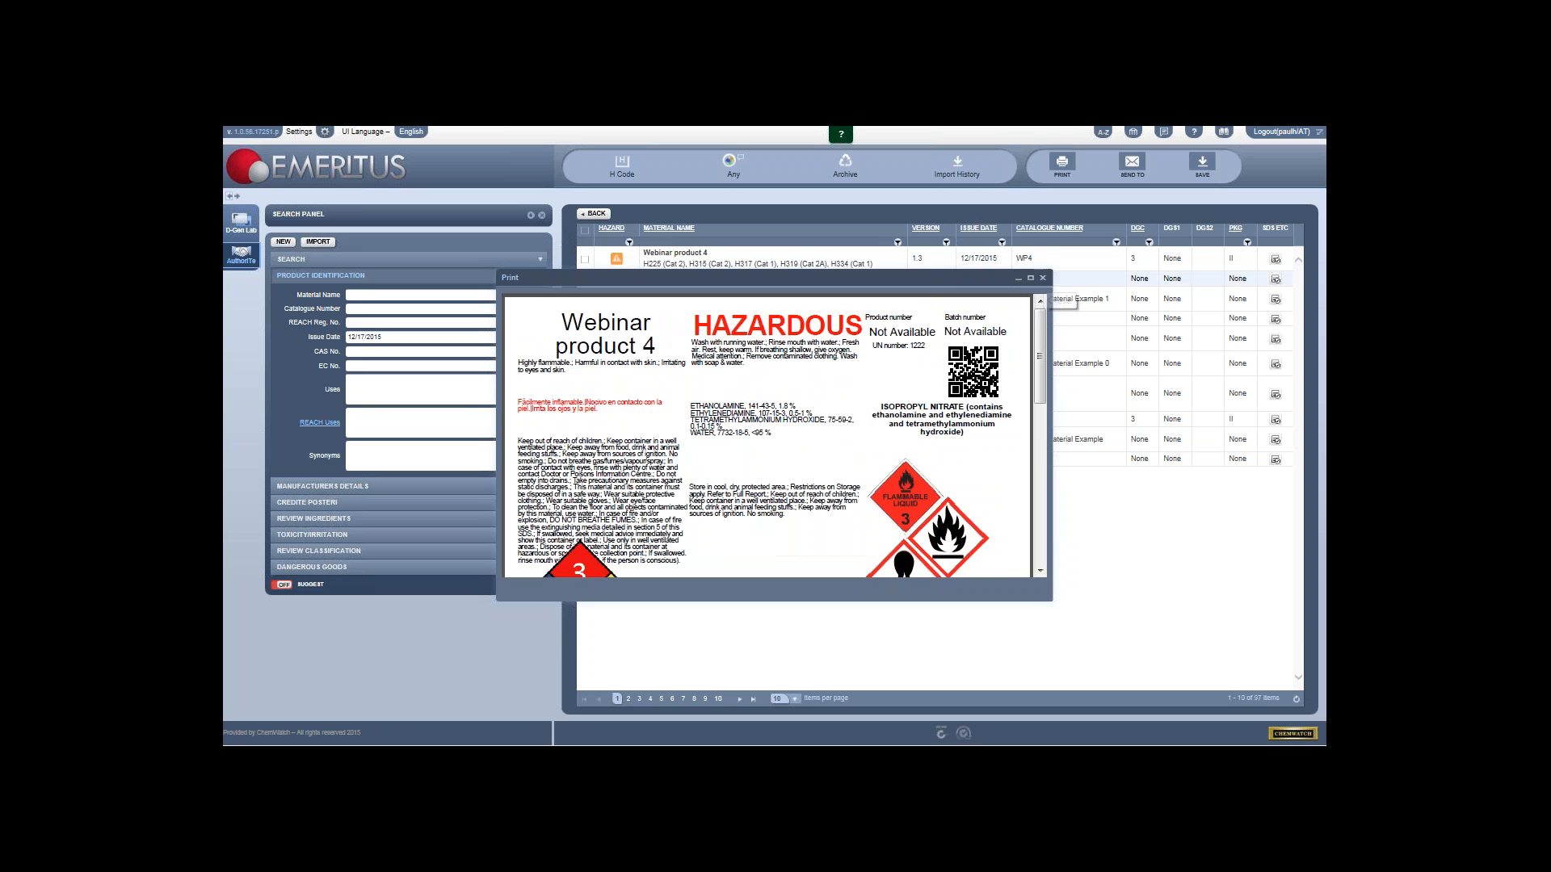
left_click(1043, 277)
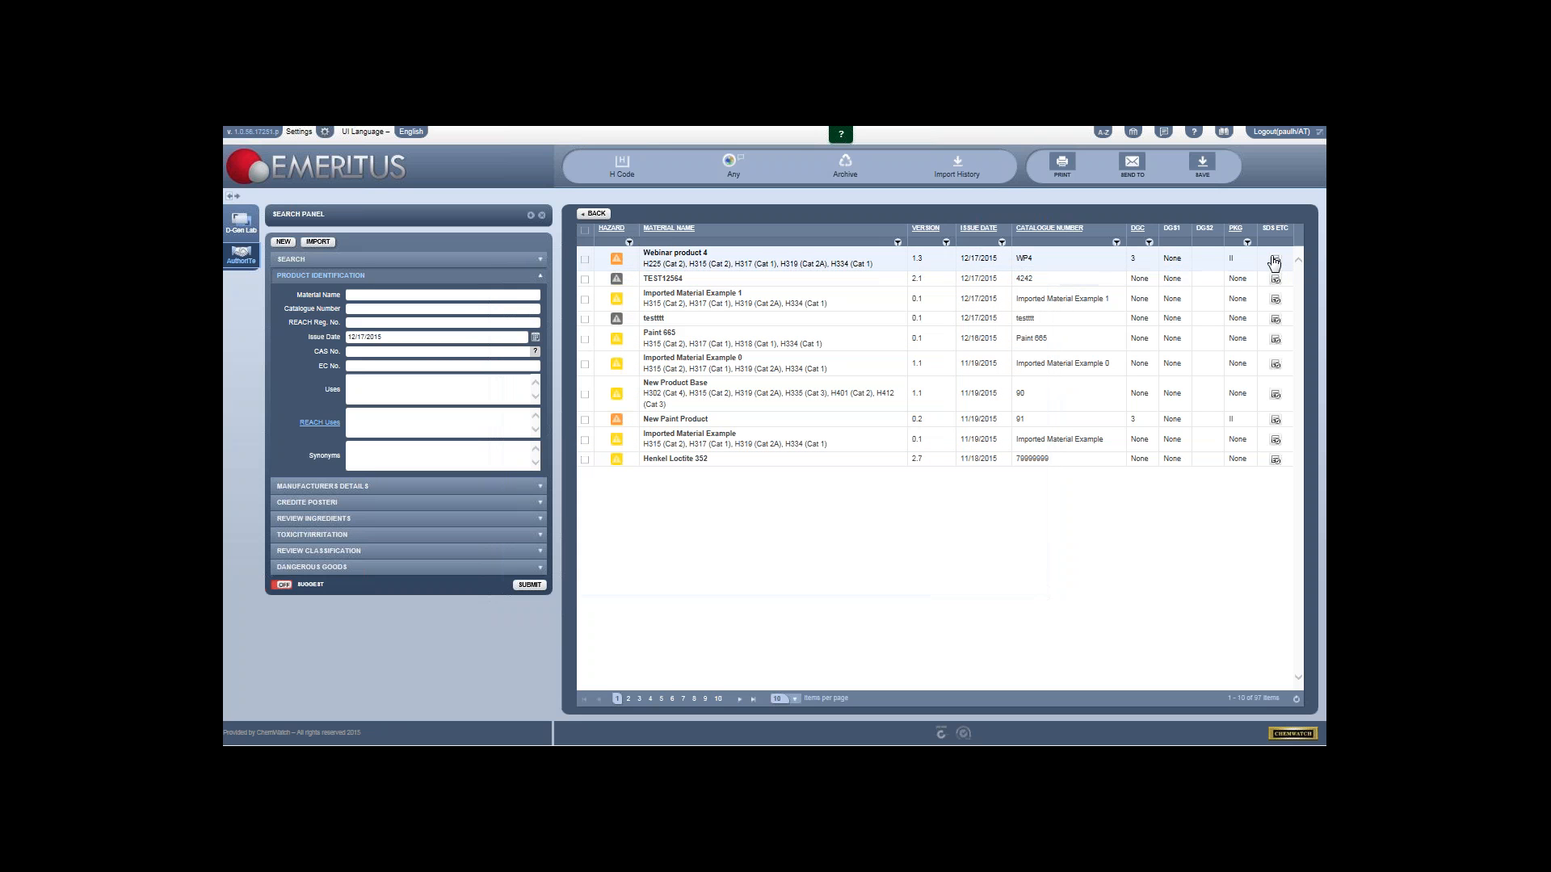
Step: Preview Webinar product 4's label with a two-across template from the third page of user-defined templates, and close the preview
left_click(1274, 261)
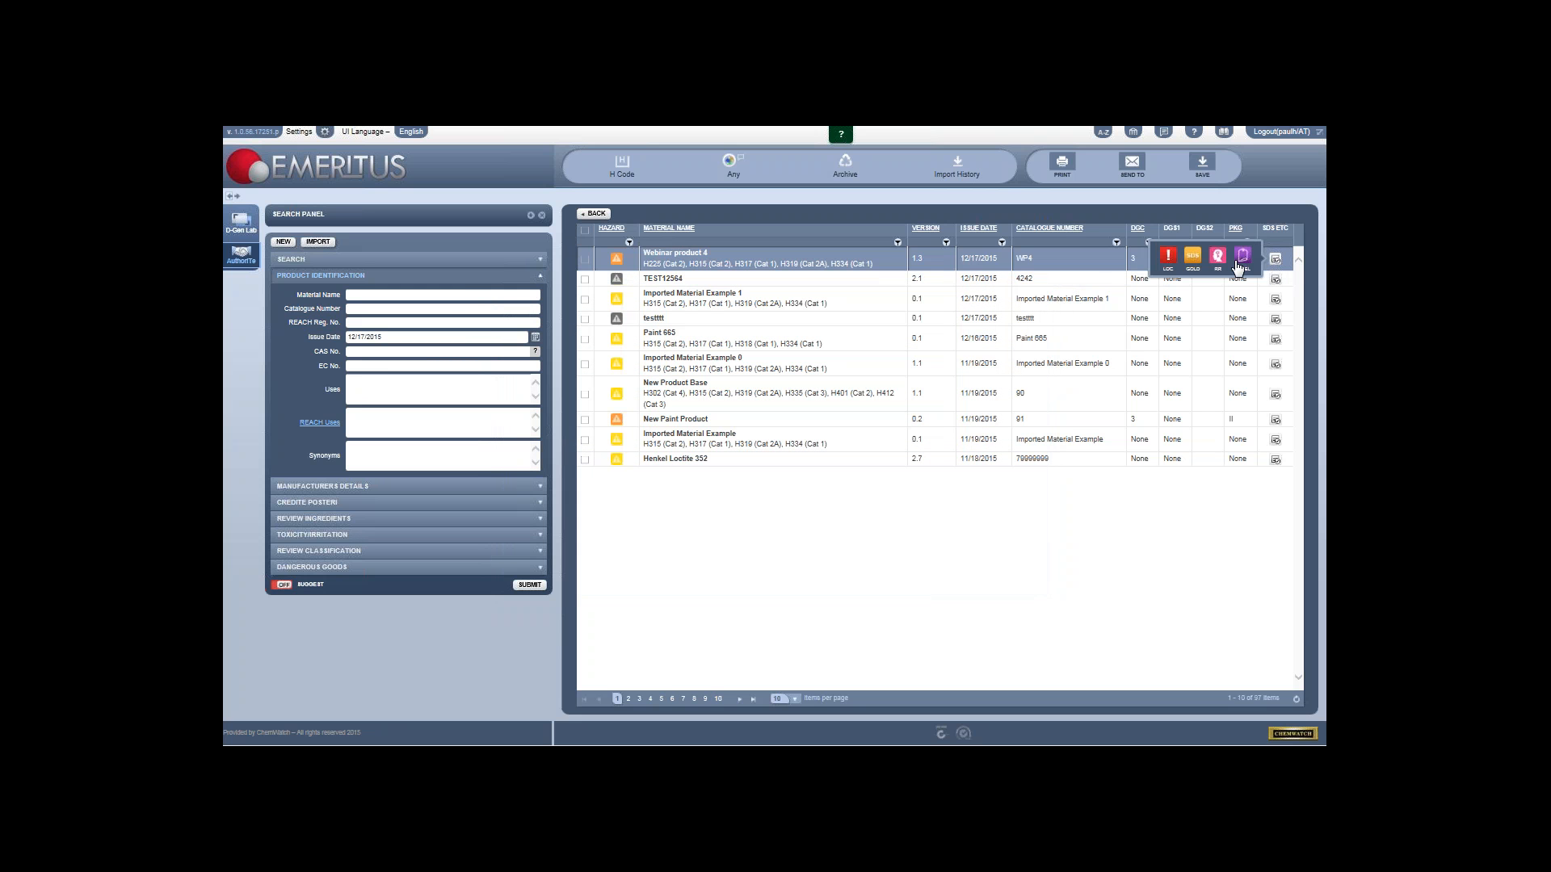
left_click(1242, 258)
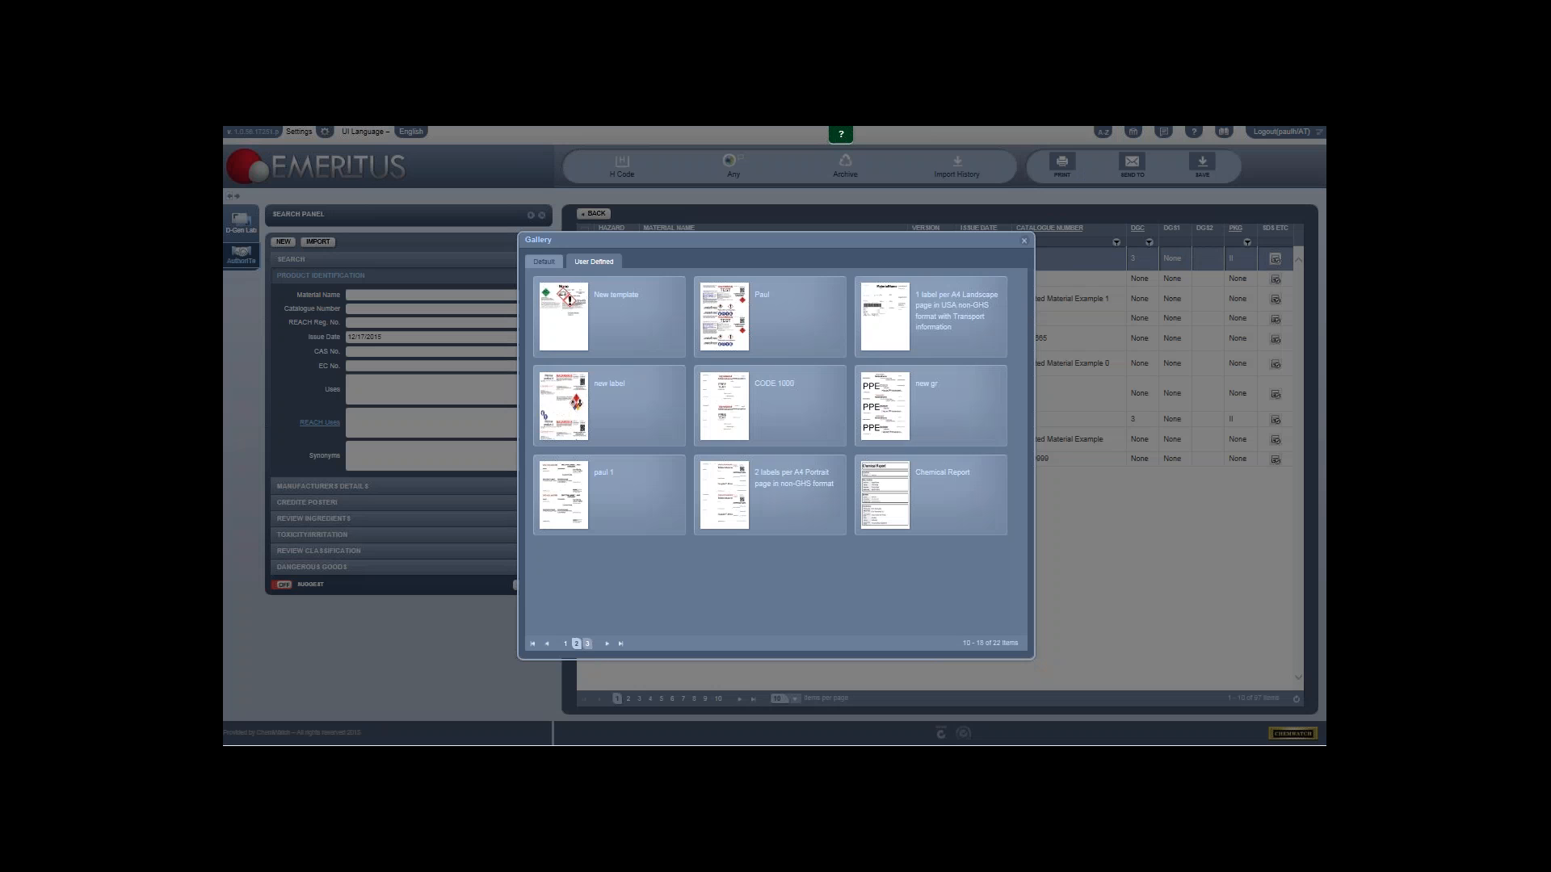
left_click(586, 644)
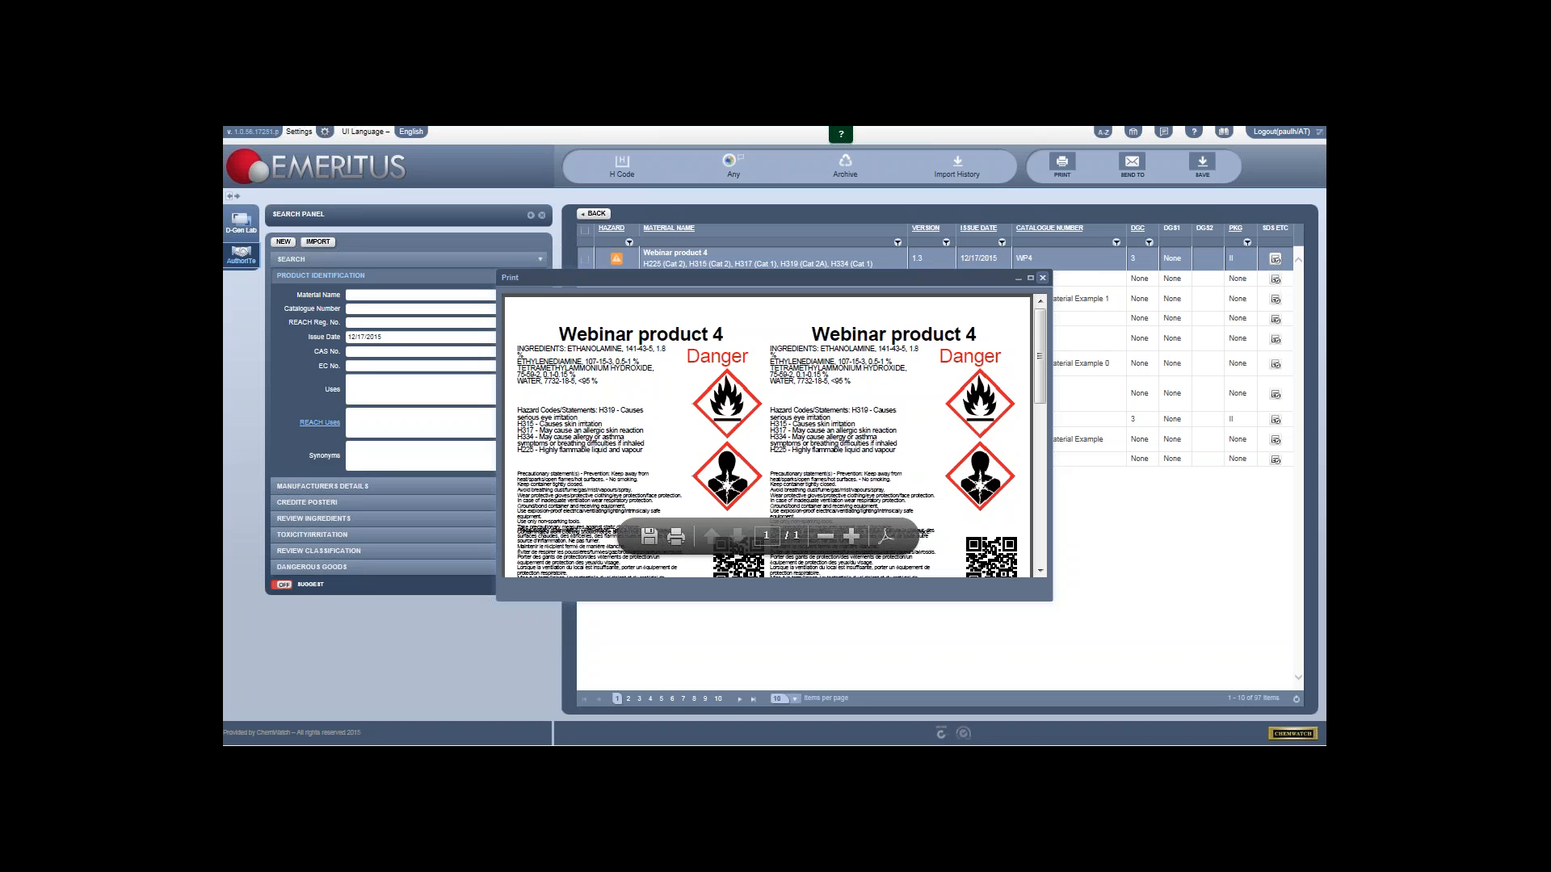
left_click(1044, 278)
Step: Browse all three pages of user-defined label templates for Webinar product 4 and close the gallery
left_click(1277, 262)
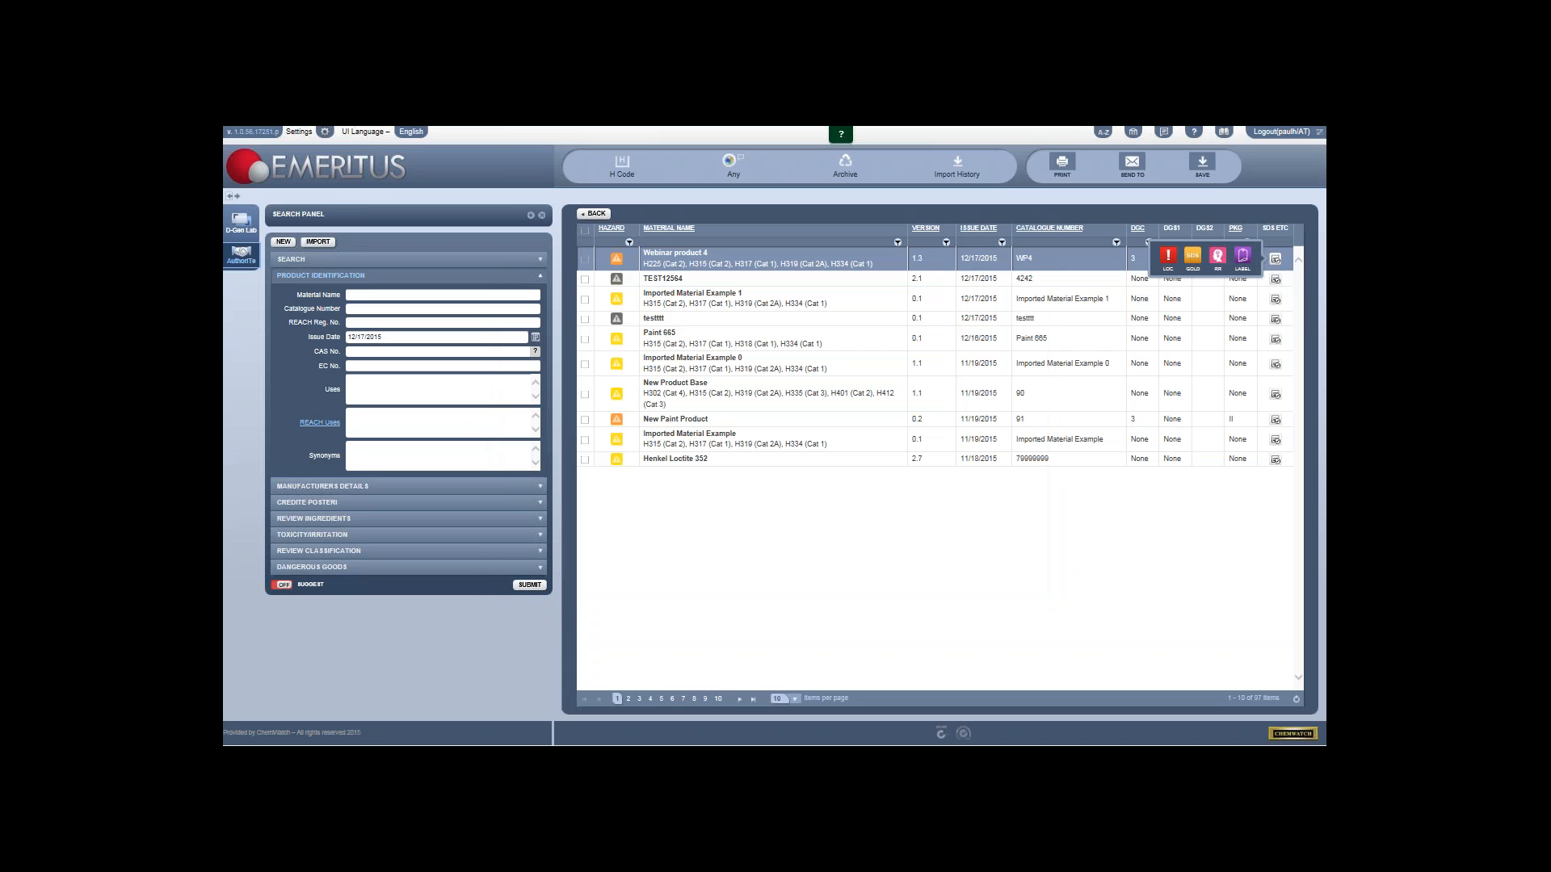
left_click(1245, 264)
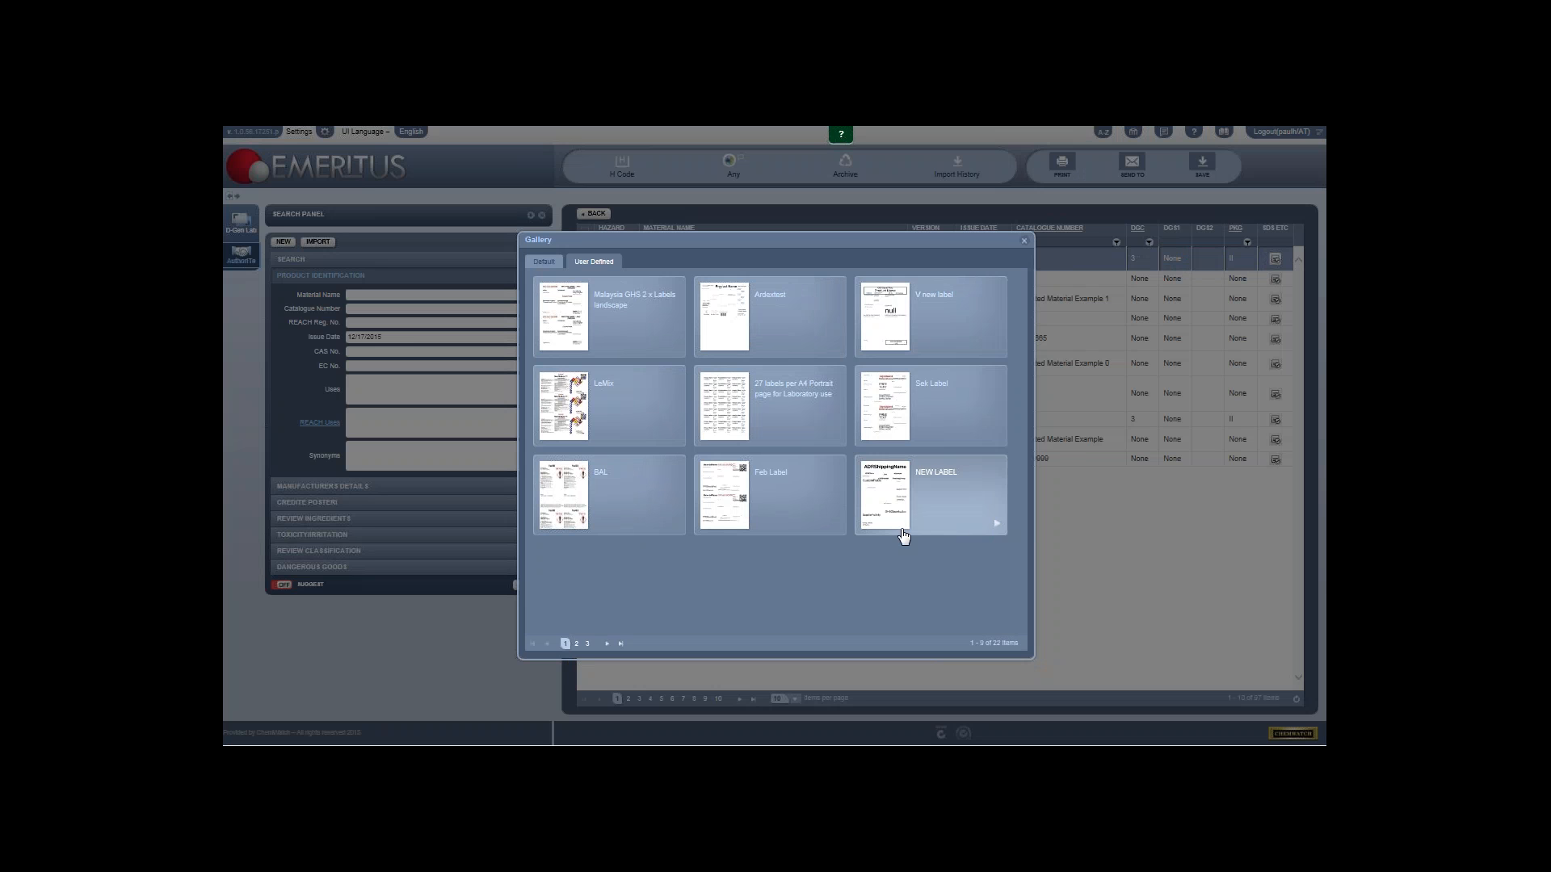
left_click(579, 644)
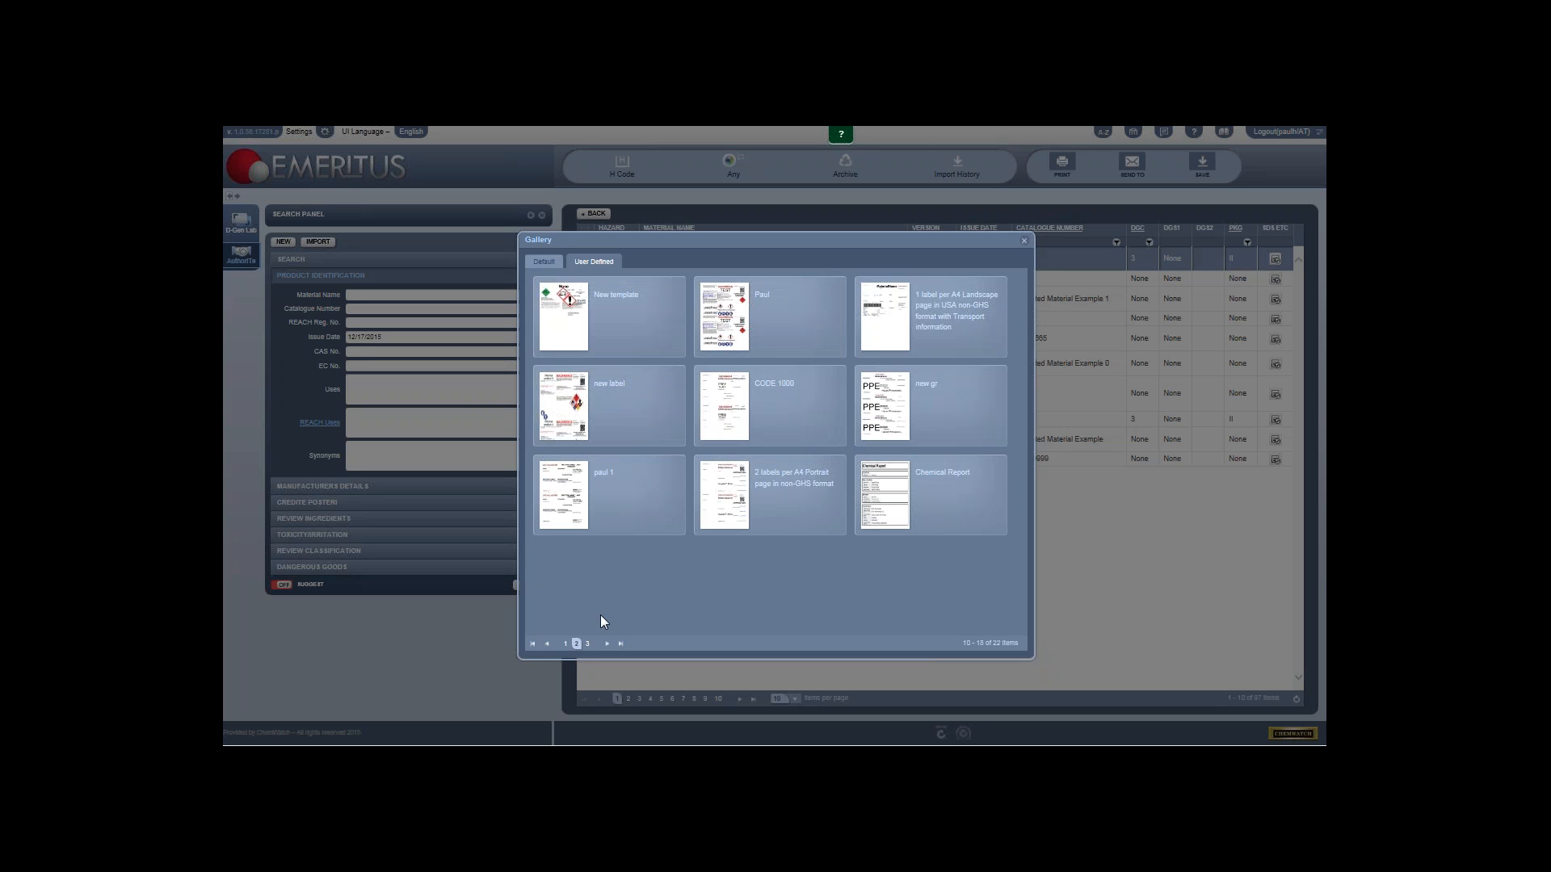
left_click(587, 644)
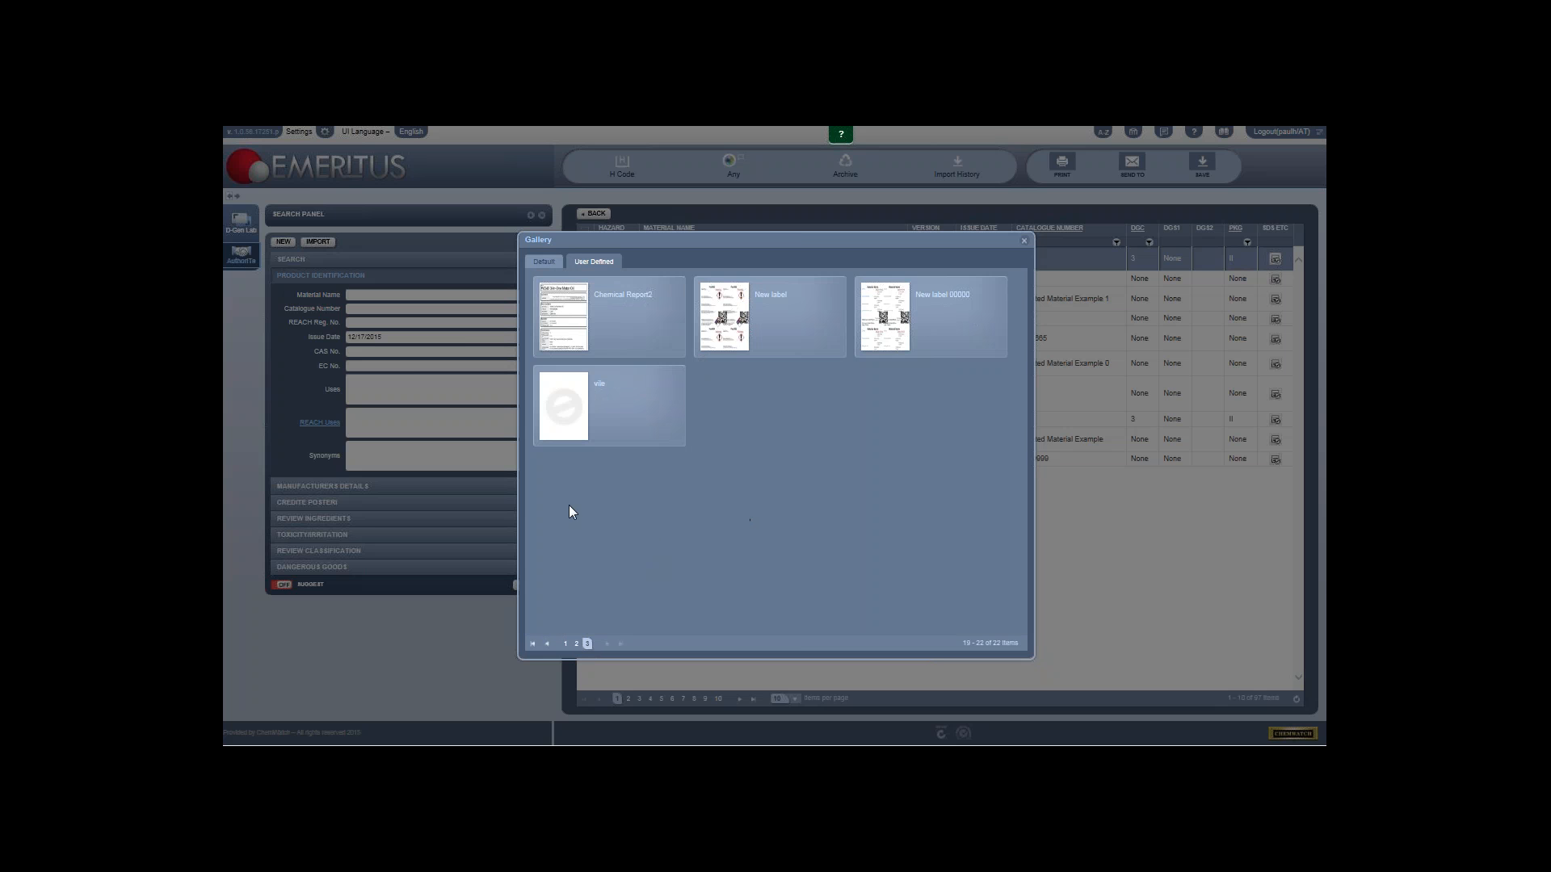
left_click(1025, 242)
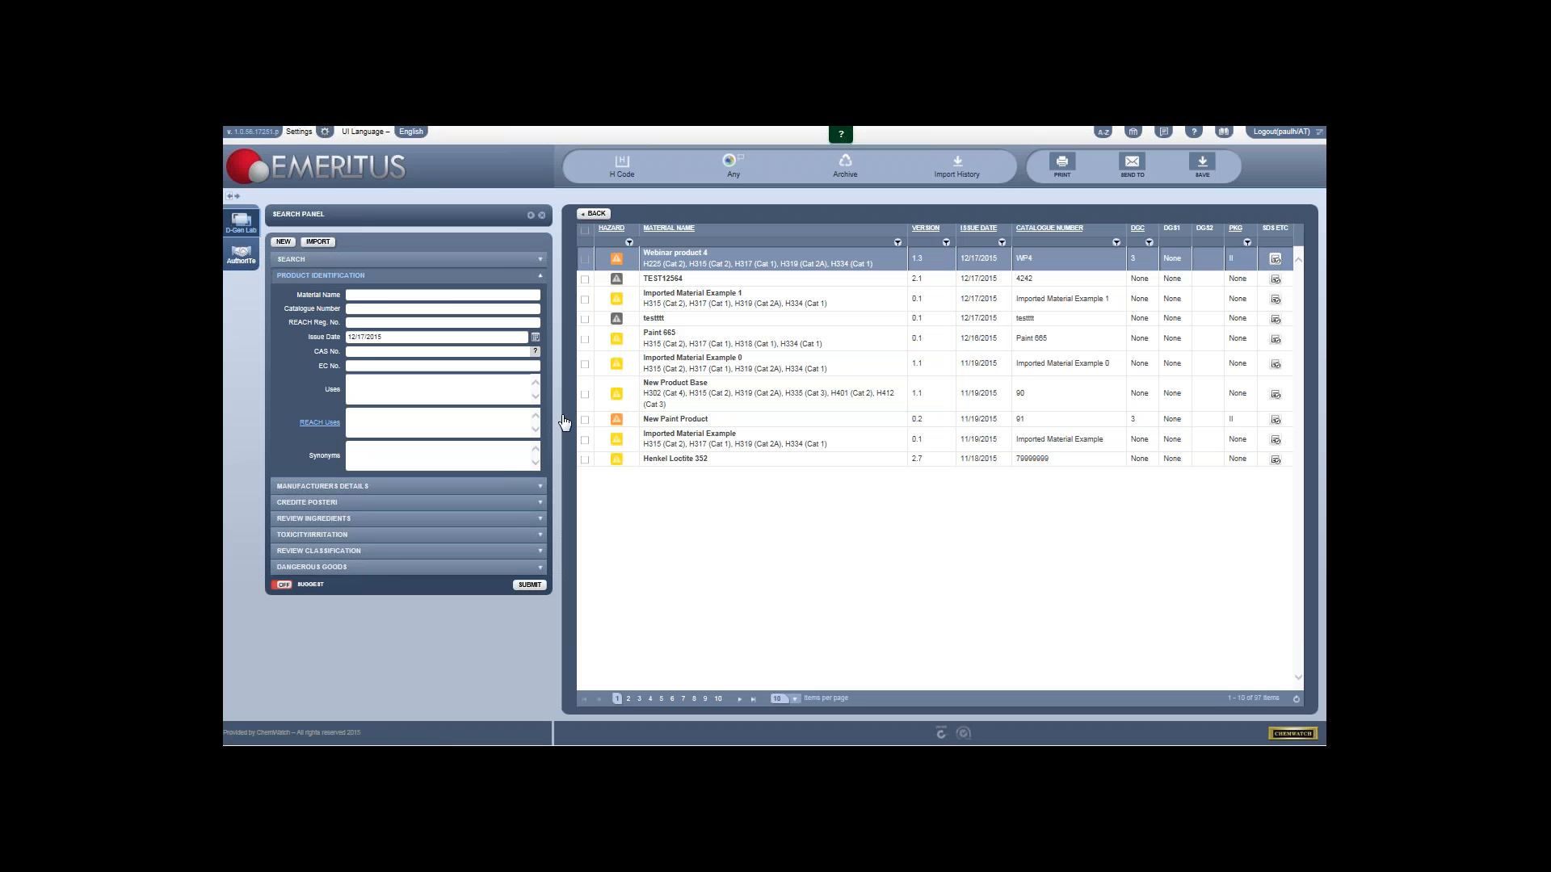
Step: Examine D-Gen Lab's material folders, default template gallery and template editing options, and open the global filter settings
key("F5")
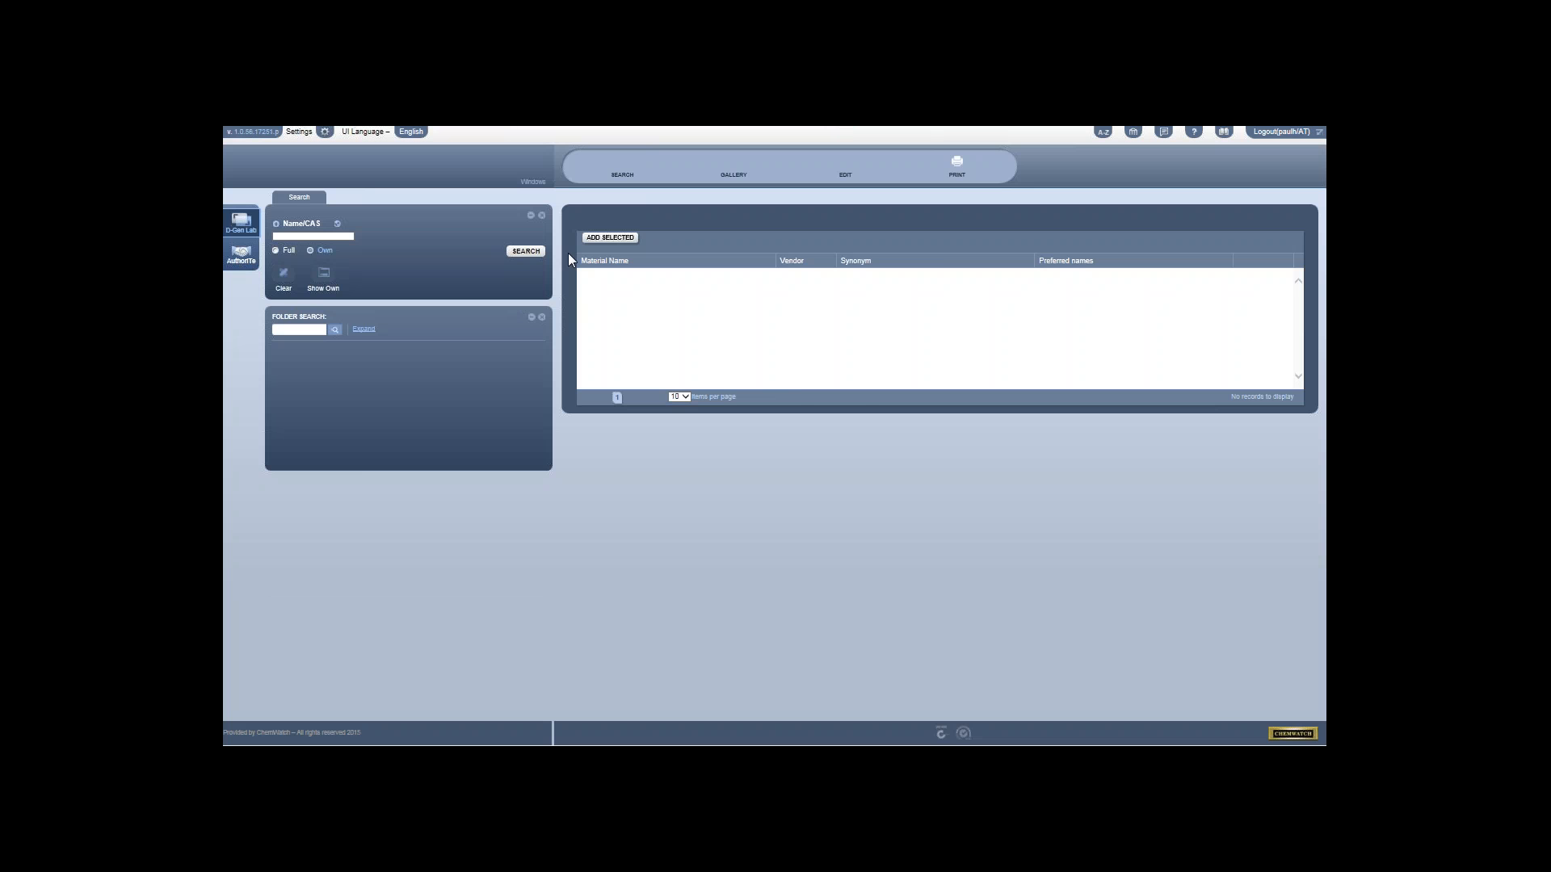
left_click(846, 168)
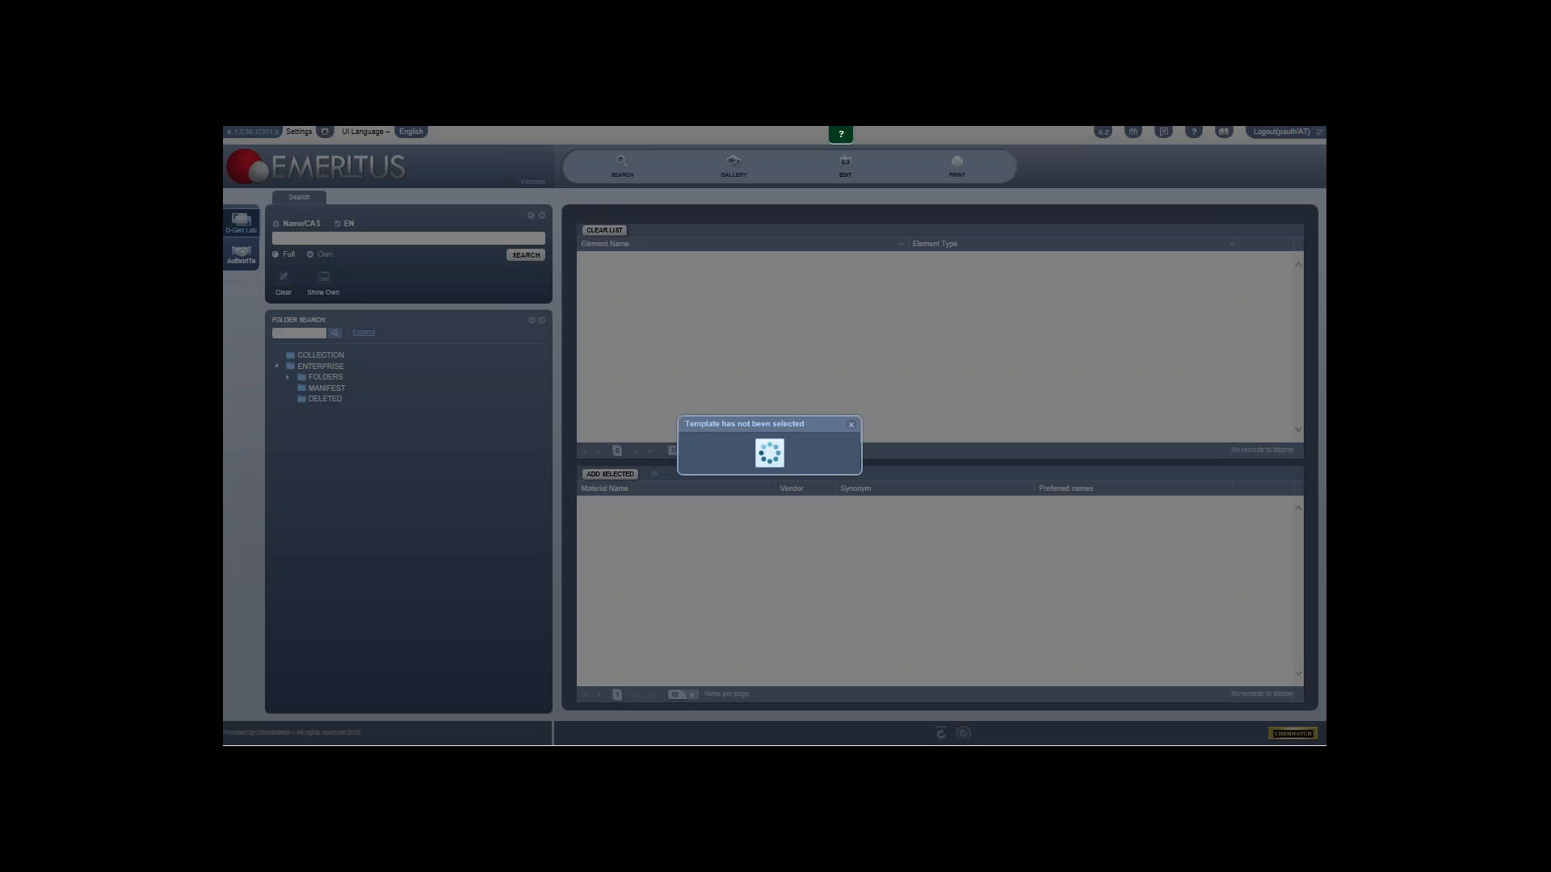
left_click(853, 425)
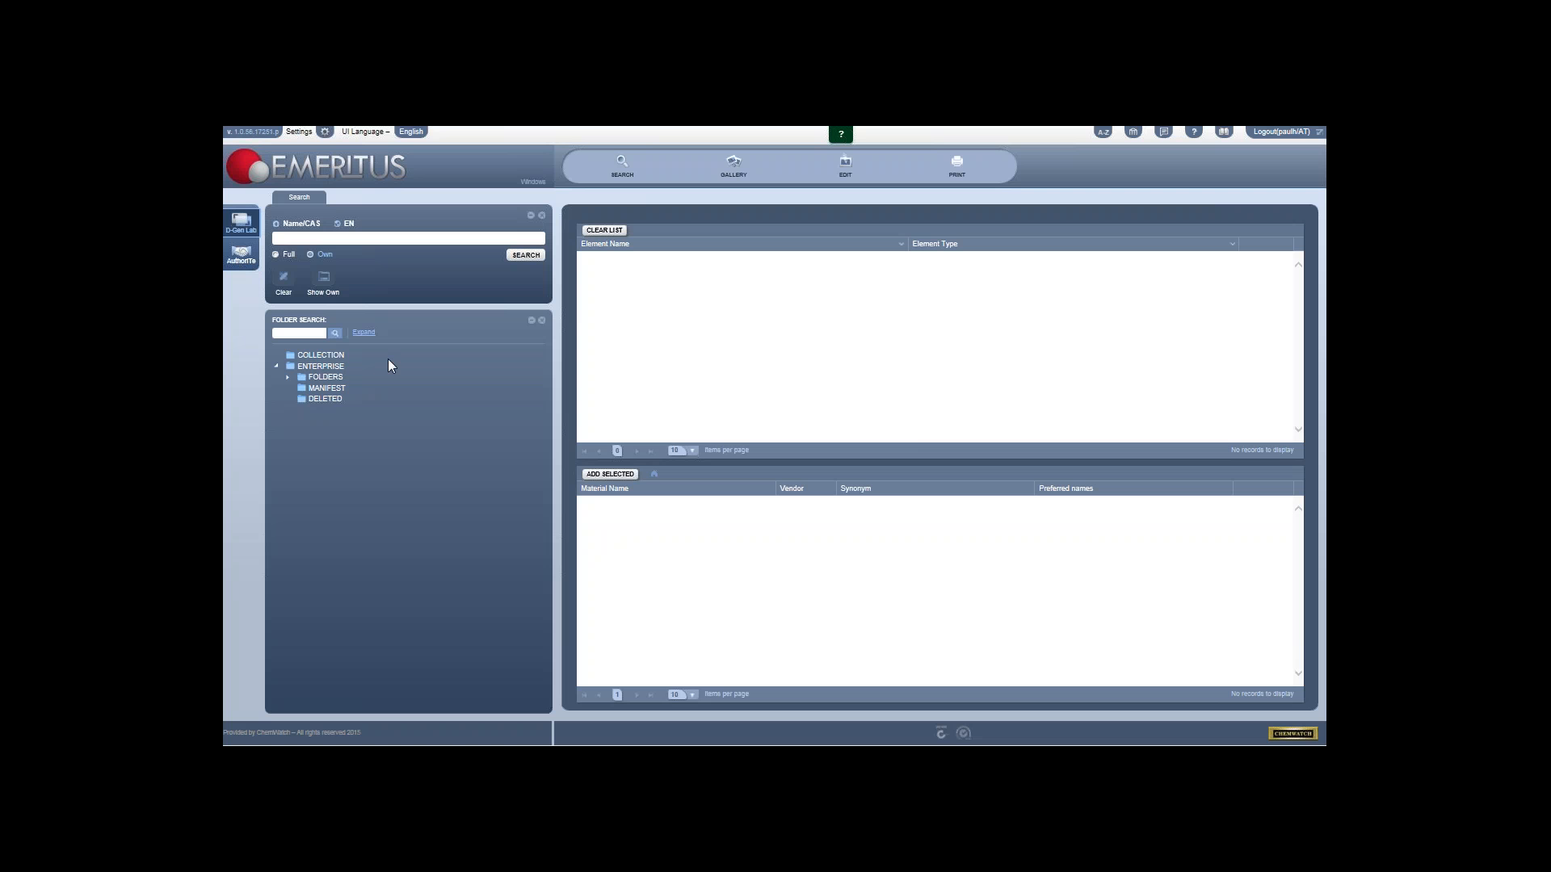
left_click(288, 377)
left_click(288, 377)
left_click(731, 179)
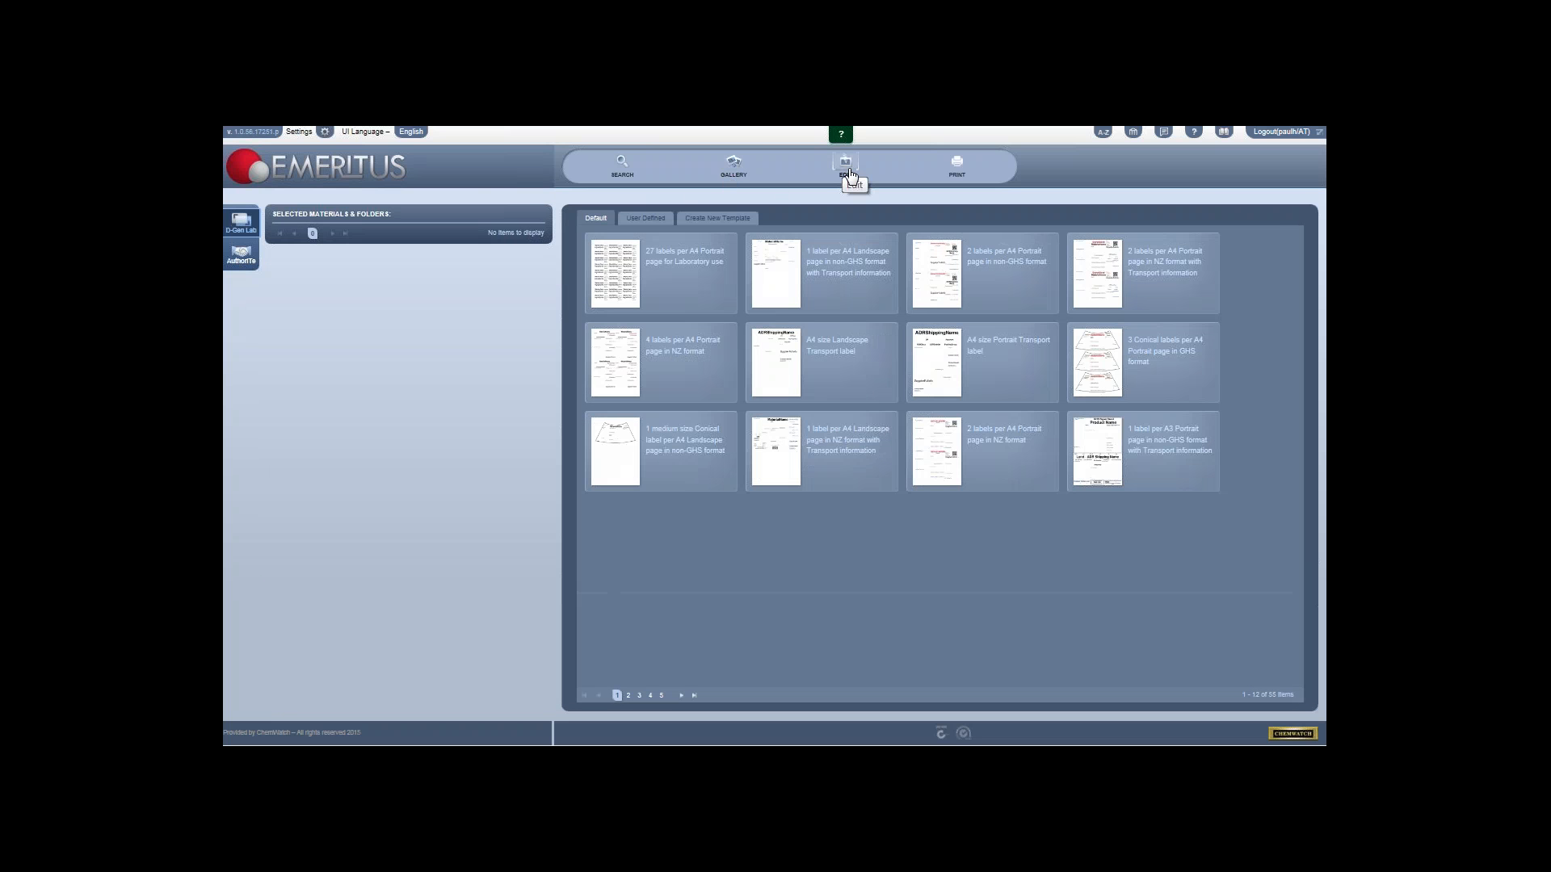
left_click(848, 171)
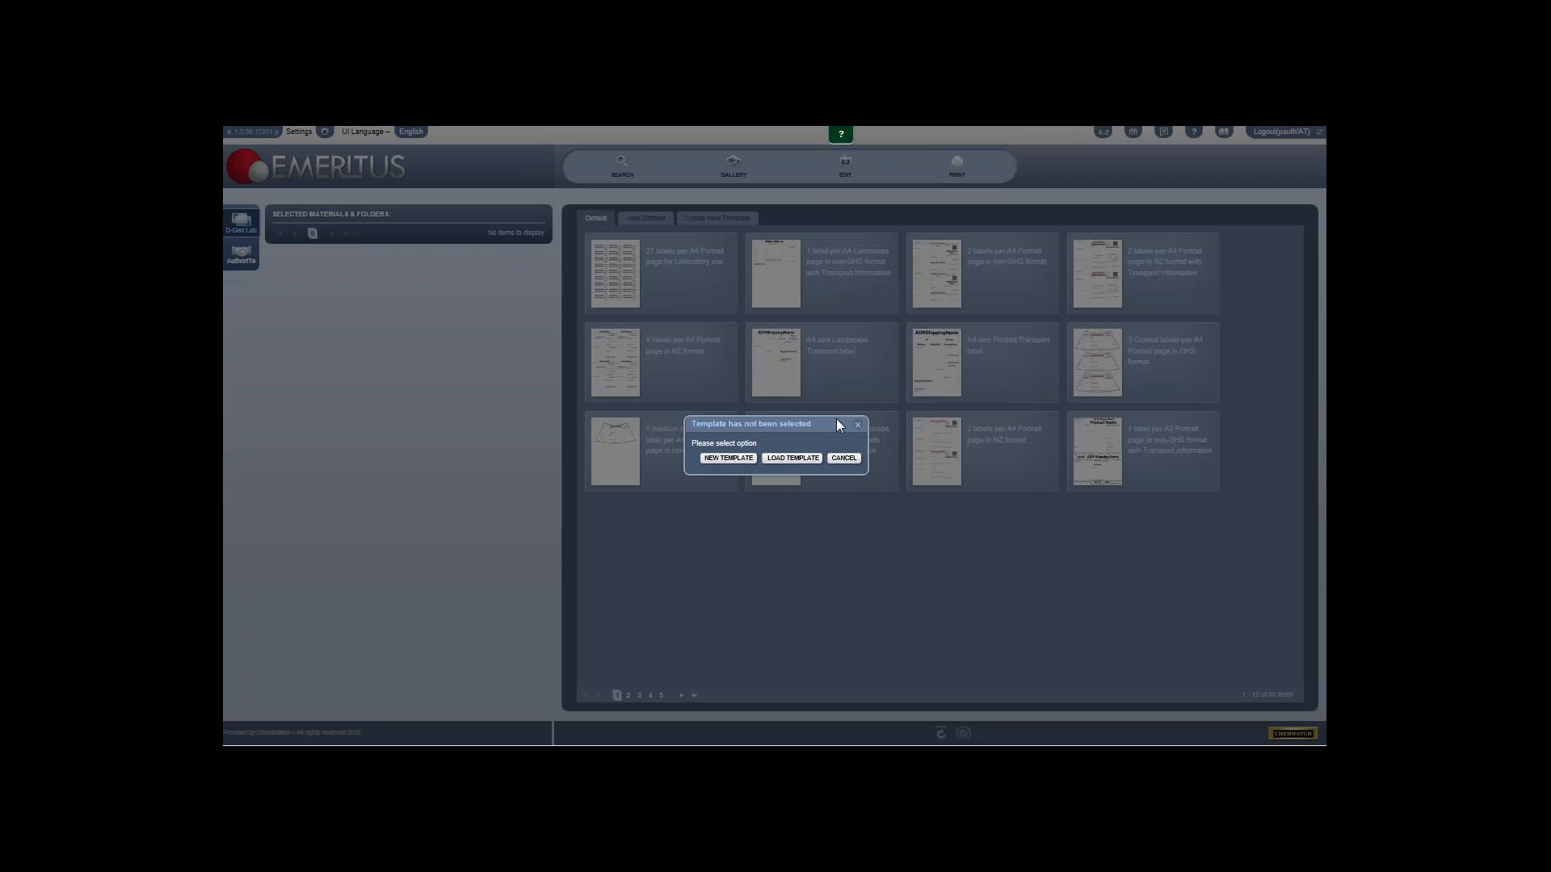
left_click(858, 425)
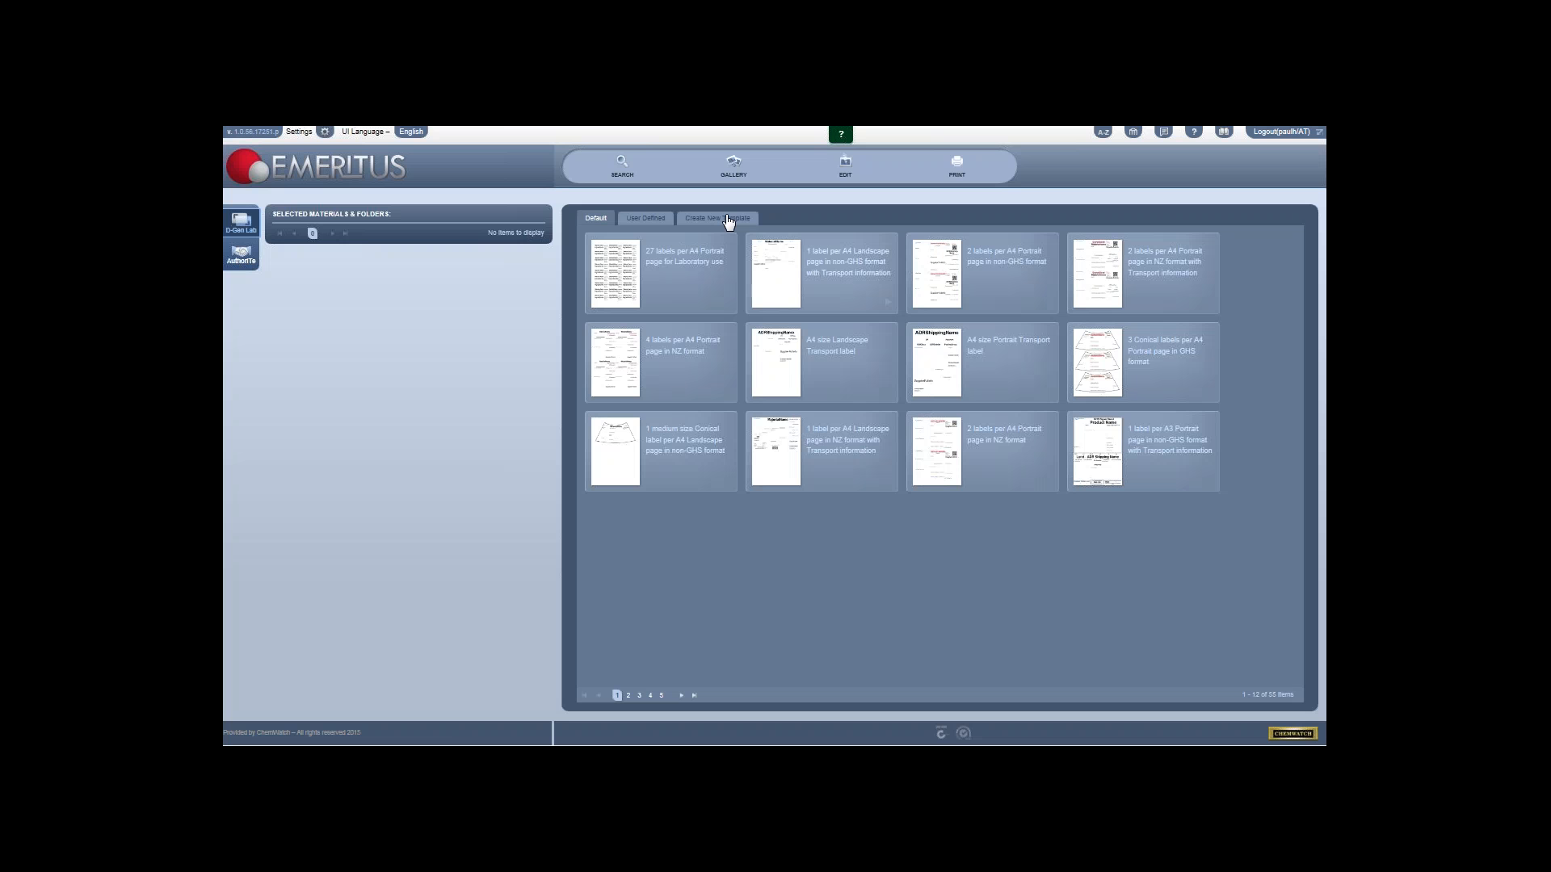
left_click(301, 133)
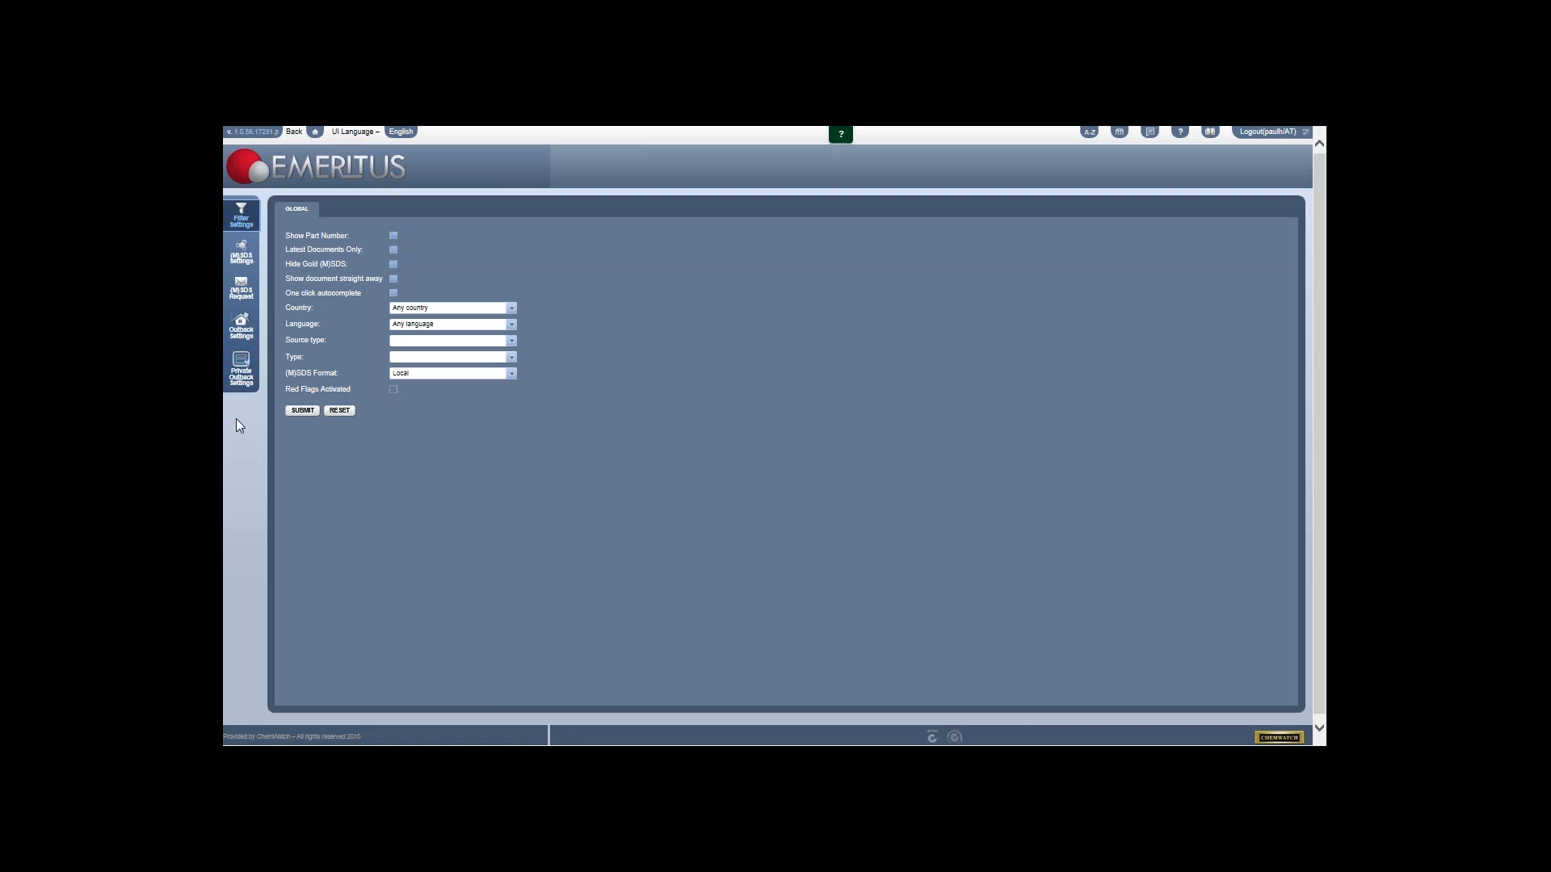
Step: Log out and log back in with the administrator user name, entering the account password on the login page
left_click(1260, 133)
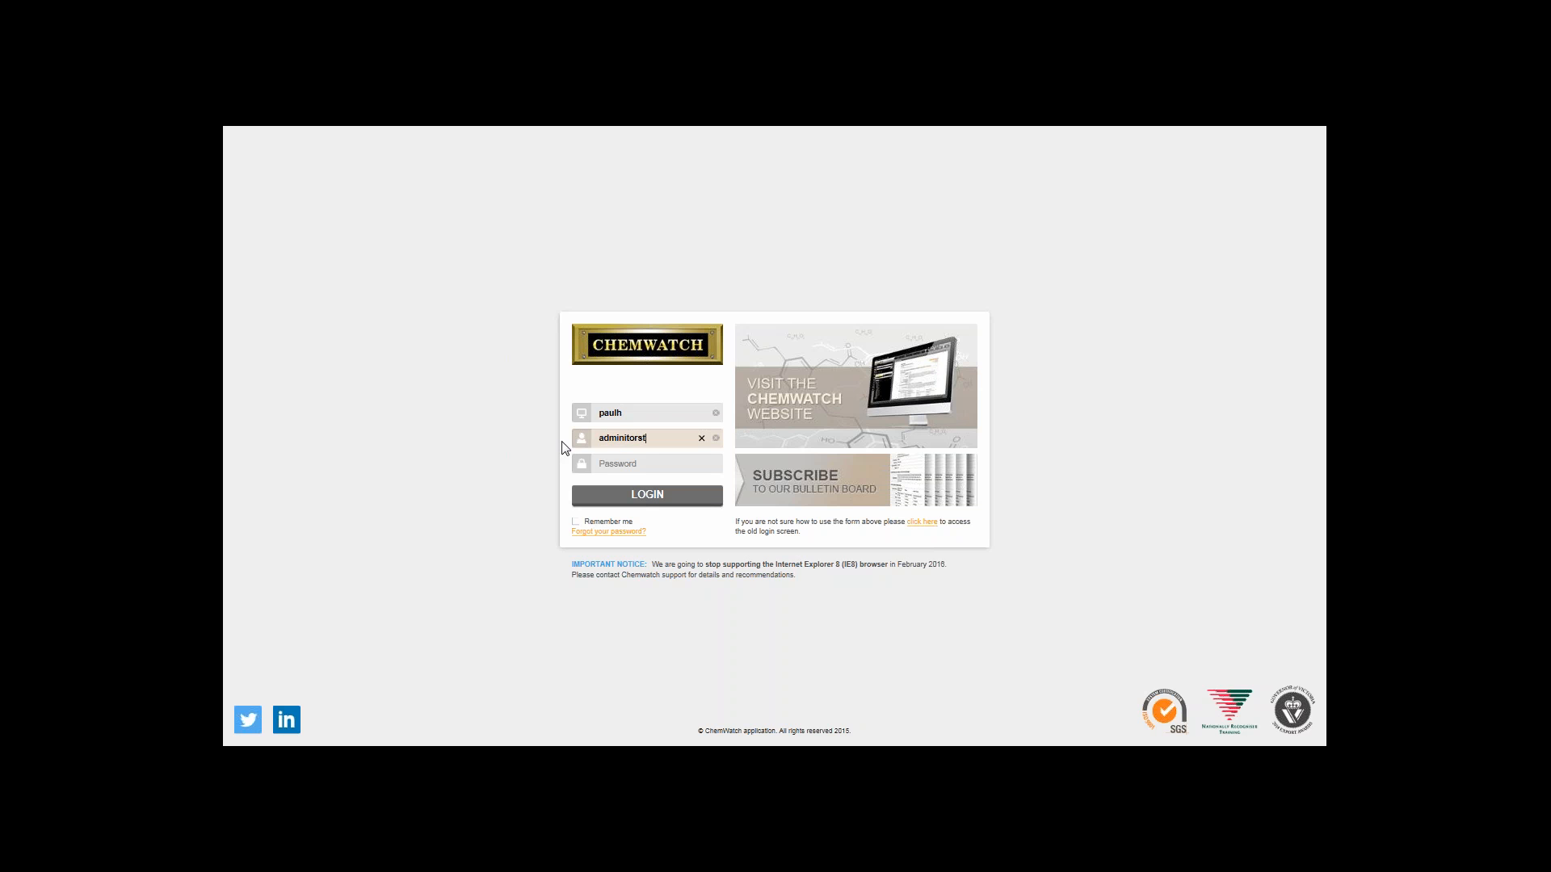
double_click(649, 438)
left_click_drag(609, 413, 598, 413)
right_click(621, 413)
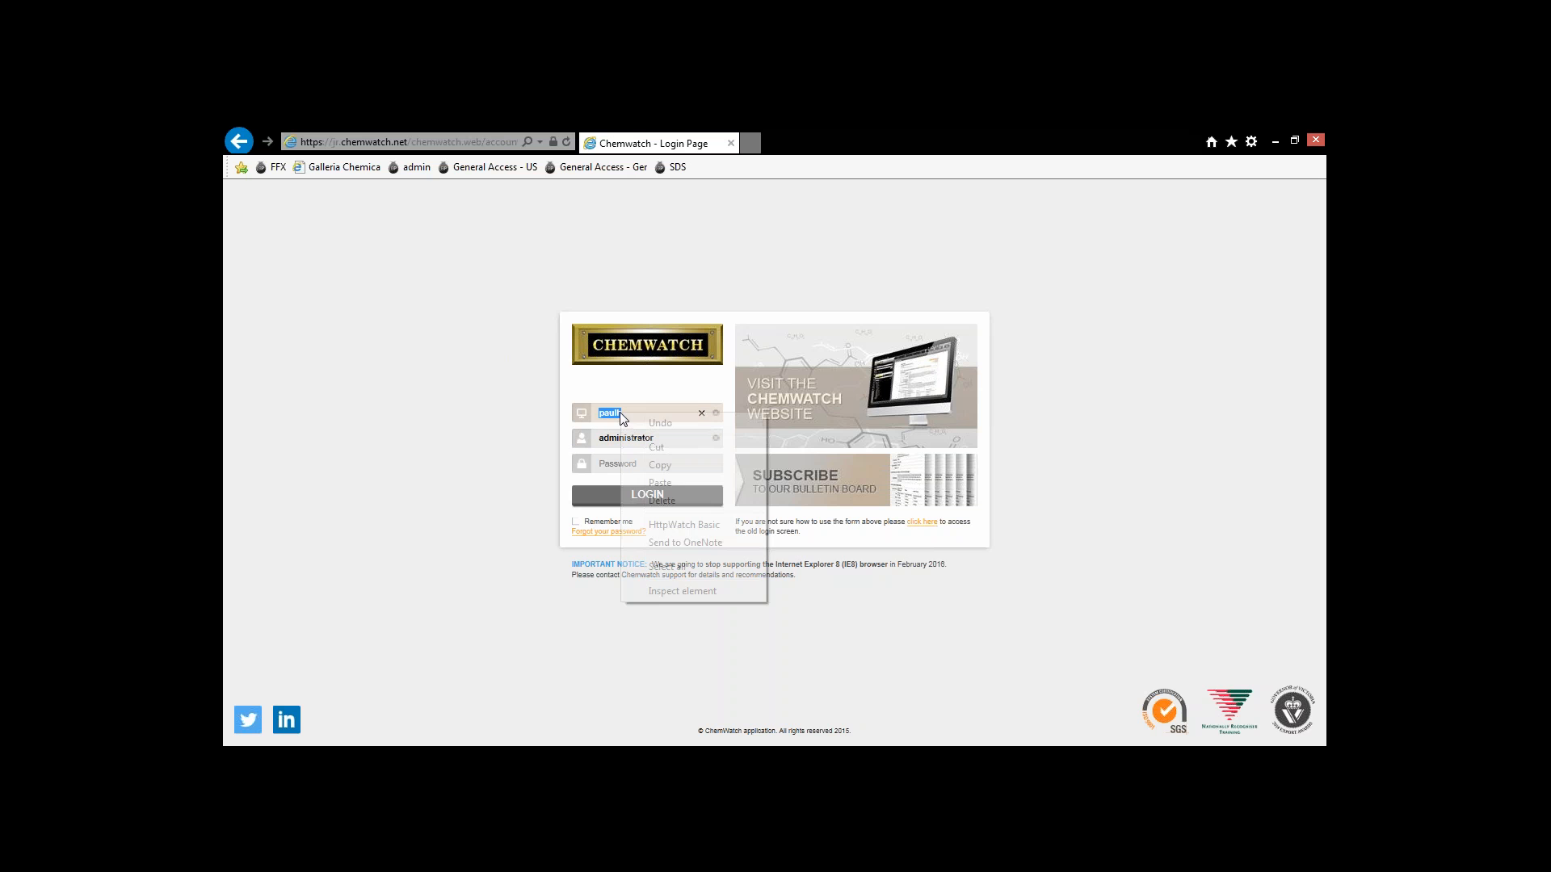
left_click(658, 465)
left_click(641, 466)
right_click(641, 466)
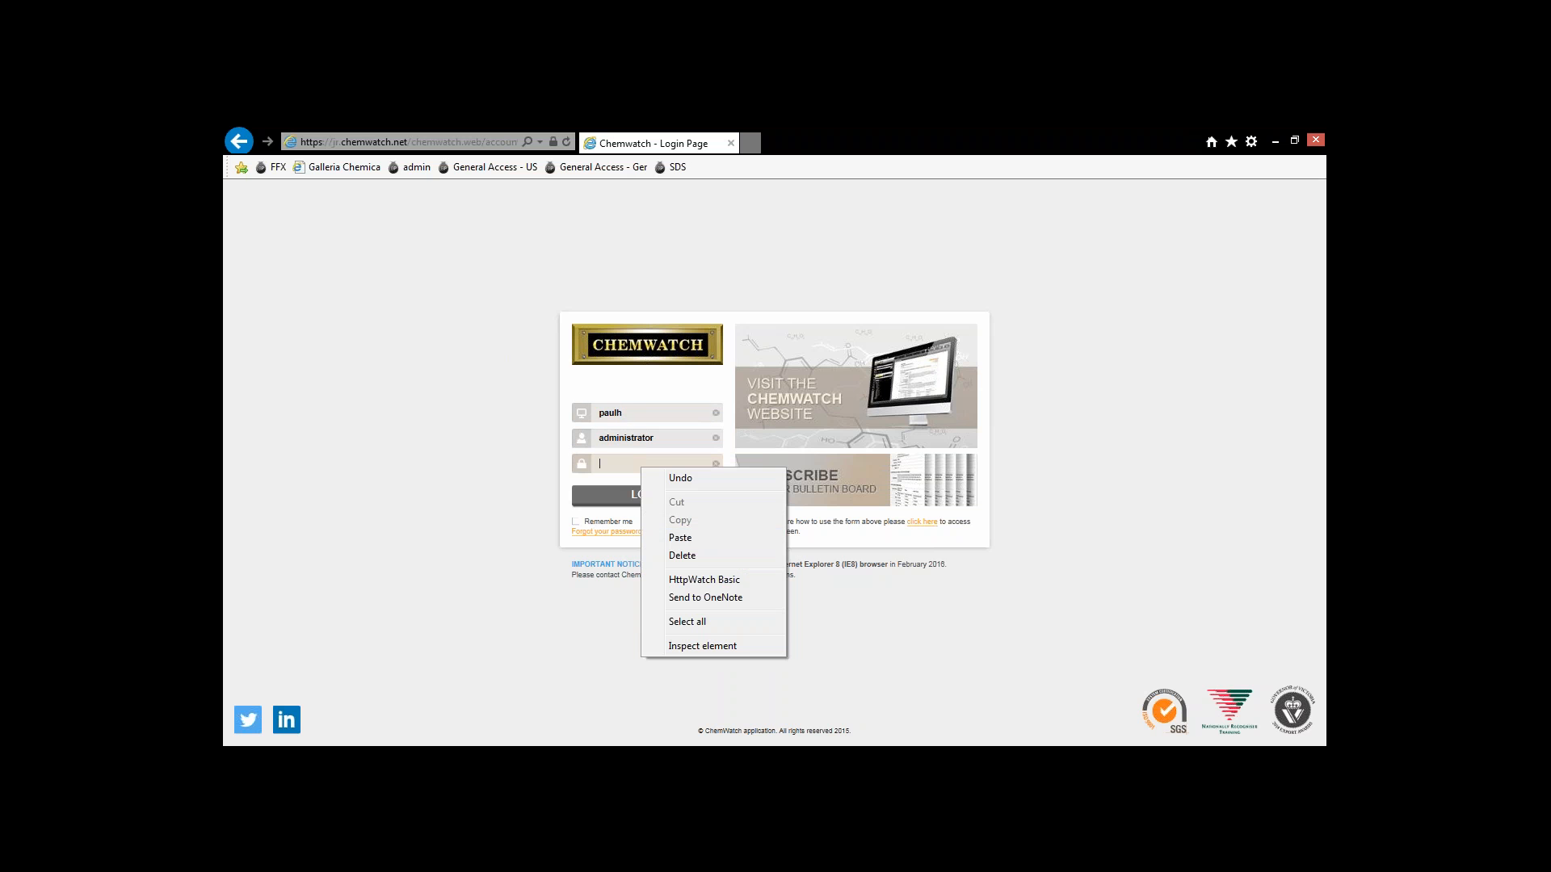
left_click(679, 537)
left_click(656, 496)
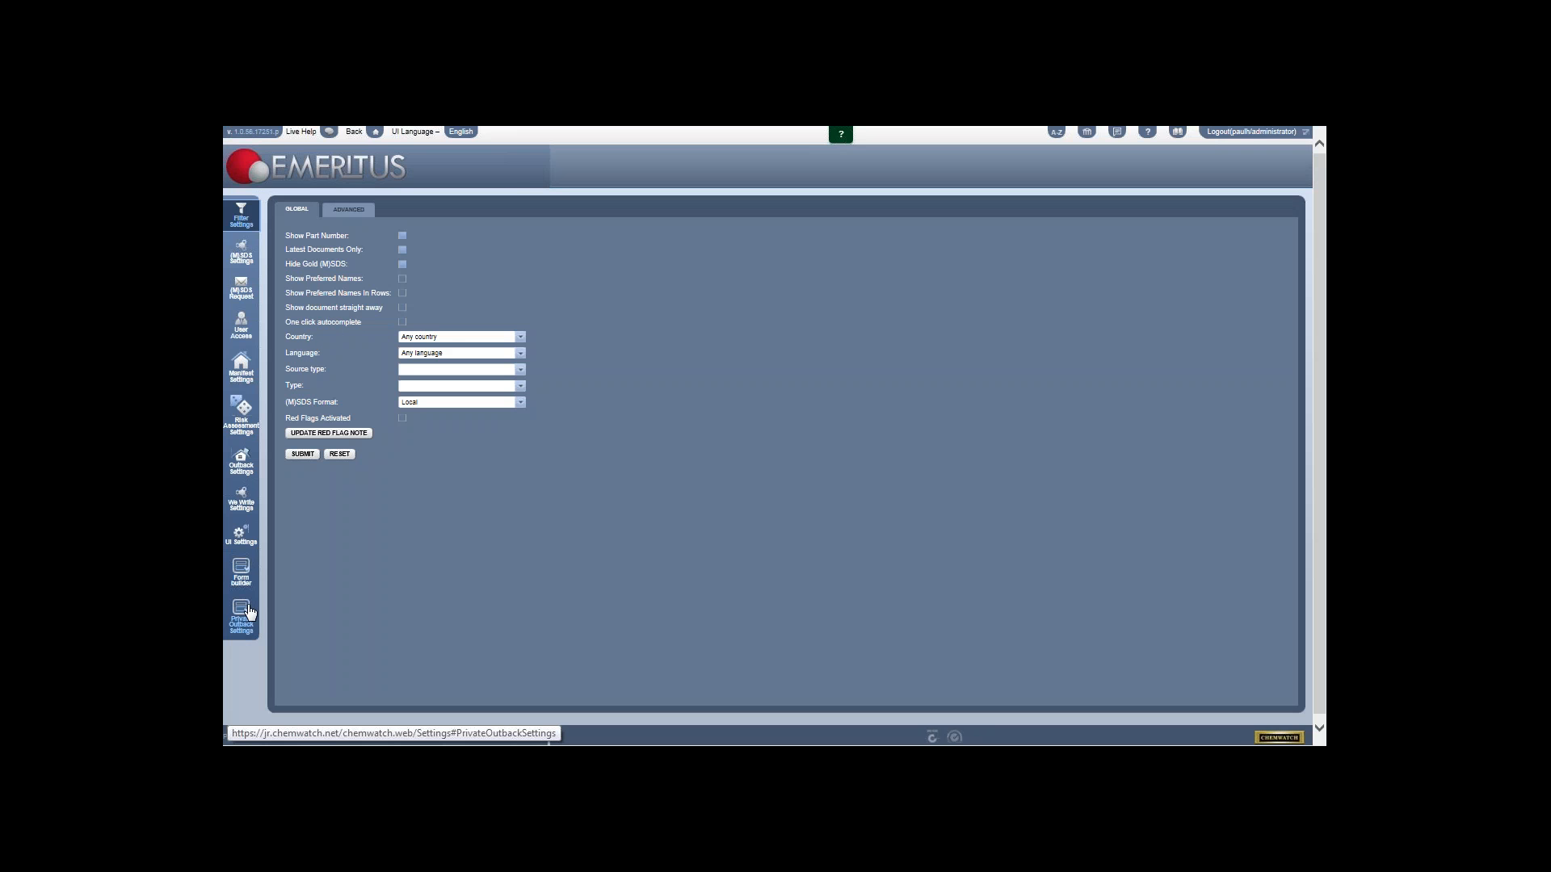
Step: Open the form builder and set up a new form of type Folders named "numbers"
left_click(240, 570)
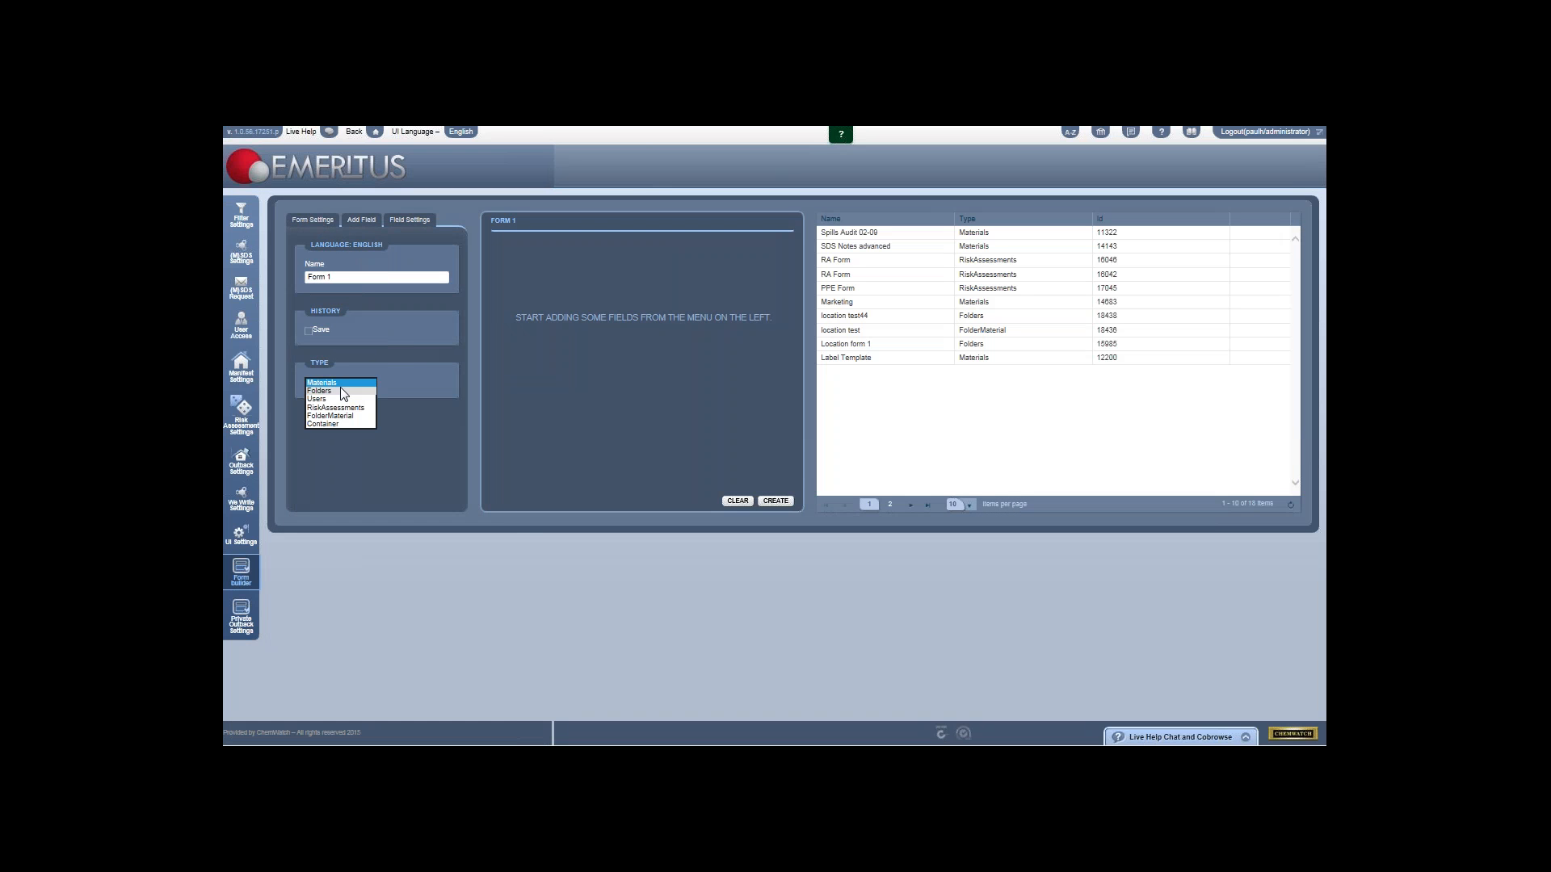
scroll(341, 386, "up", 1)
double_click(341, 277)
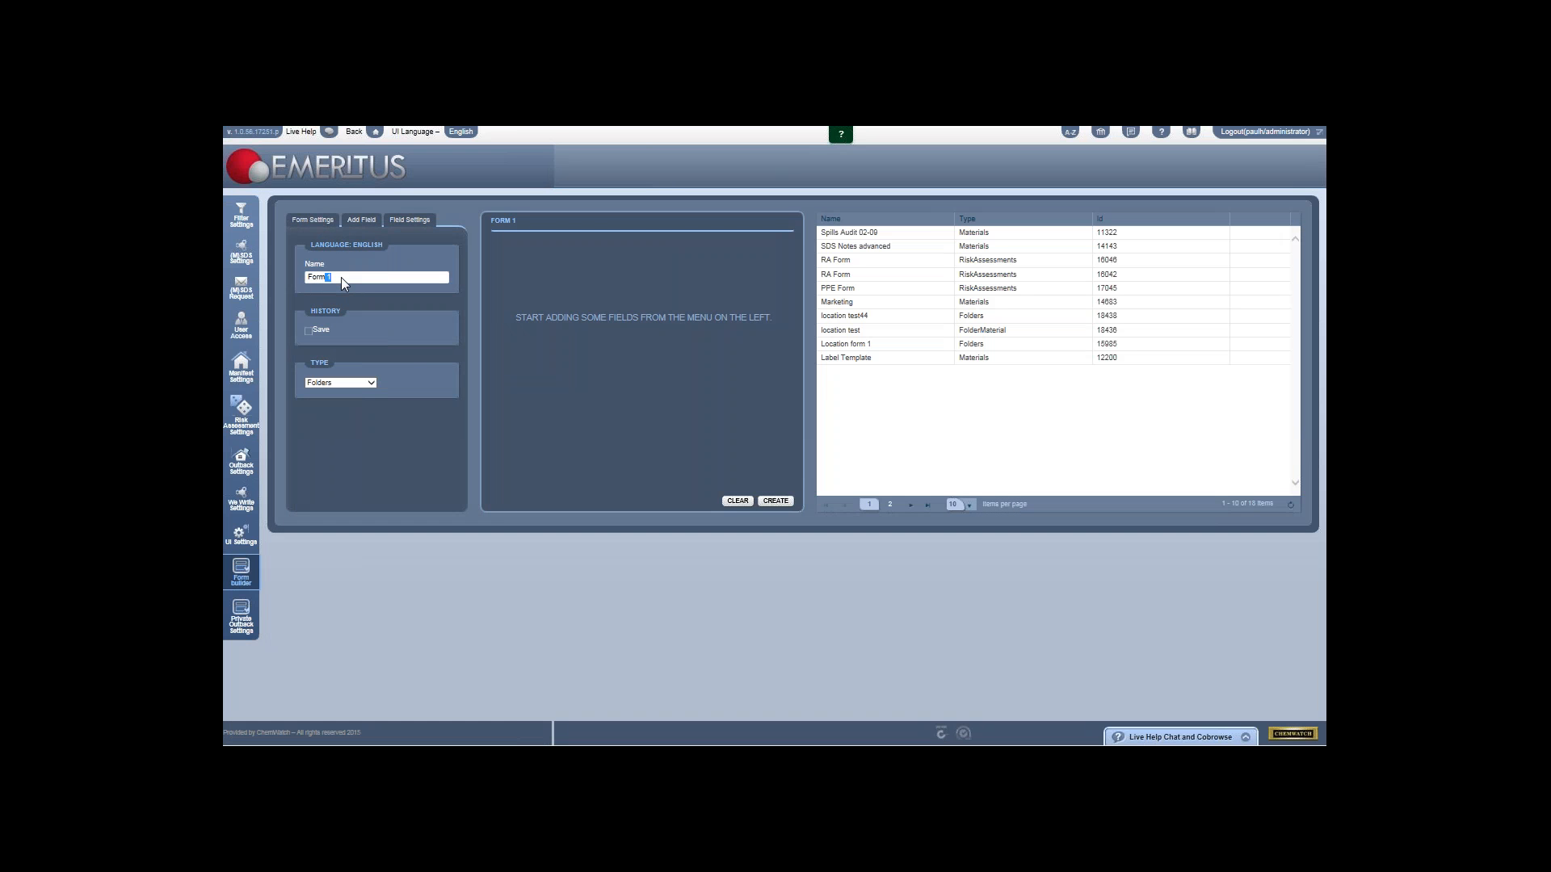
type("numbers")
Step: Try plain text and multiline text fields in the form, remove both, and keep a single line text field
left_click(361, 221)
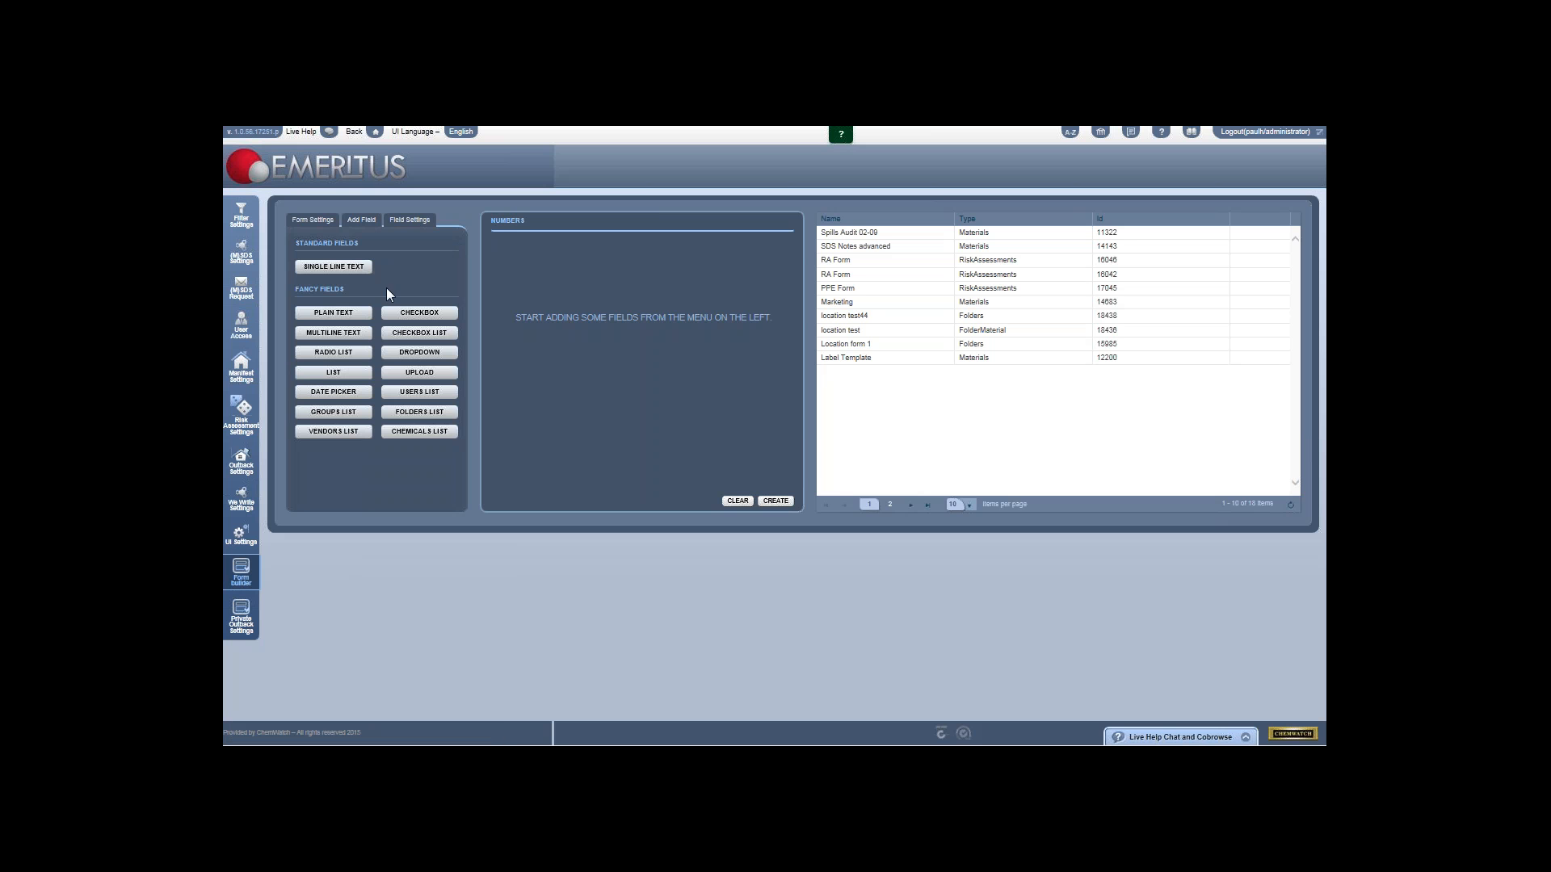
left_click(354, 315)
left_click(790, 254)
left_click(333, 332)
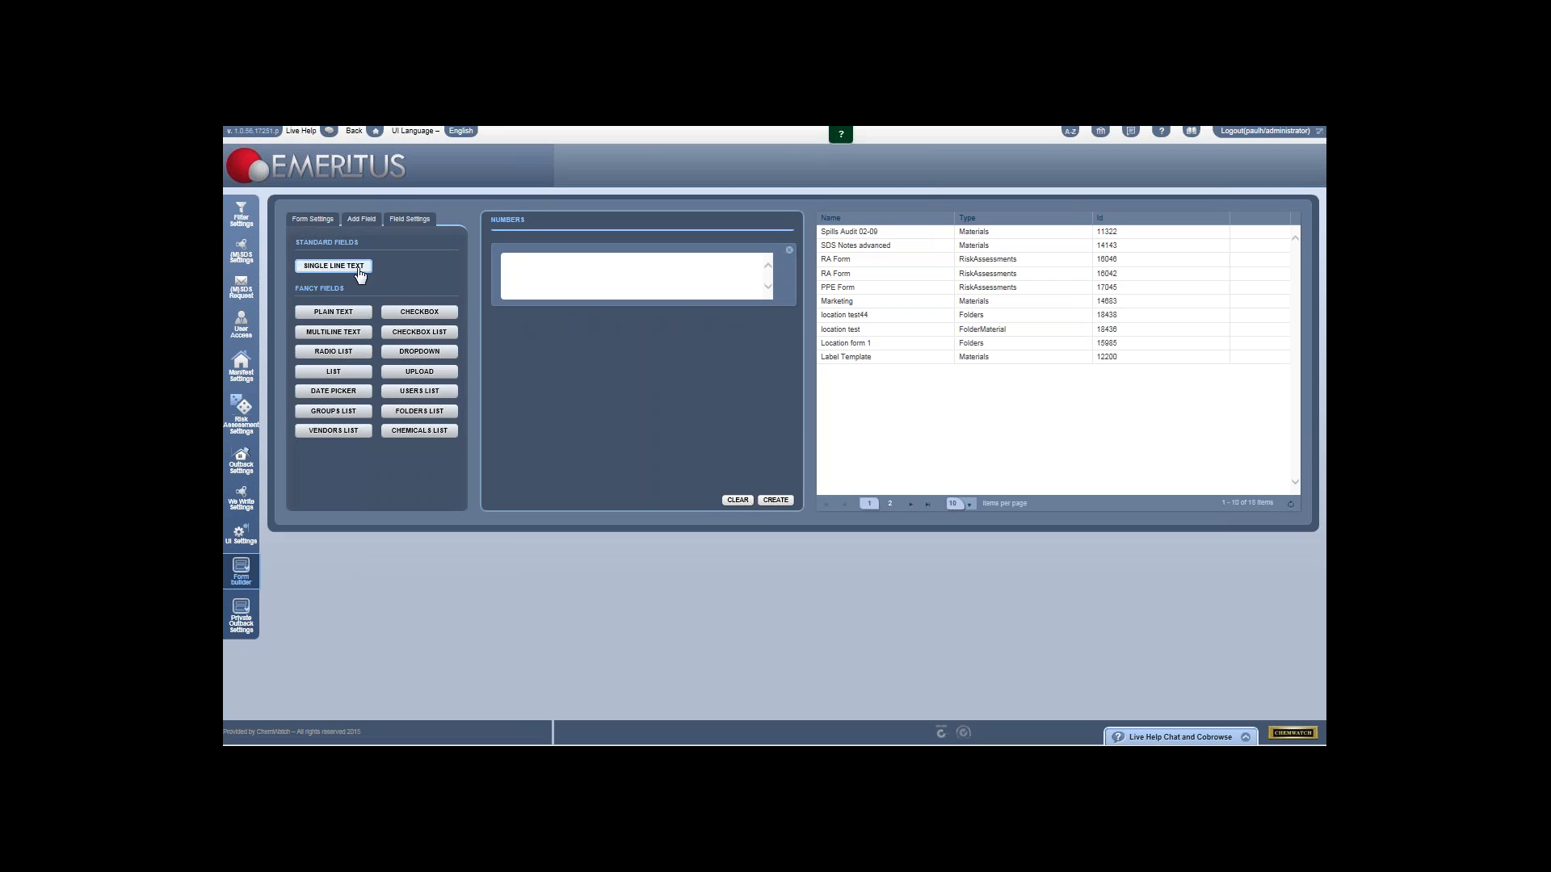
left_click(334, 265)
left_click(789, 249)
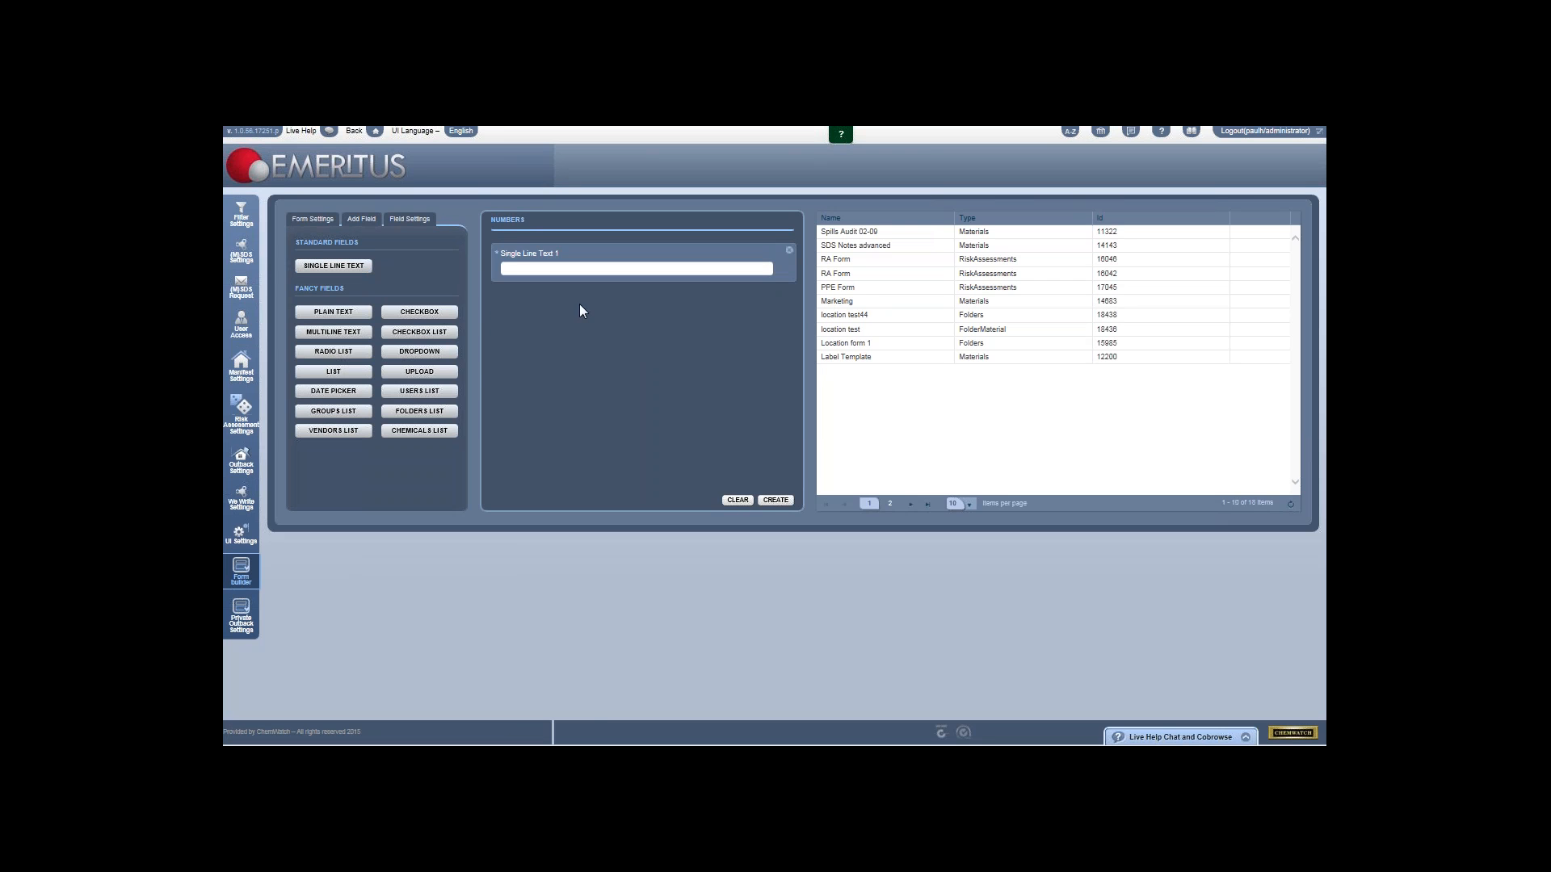
Step: Label the single line text field "batch number" and create the form
left_click(524, 258)
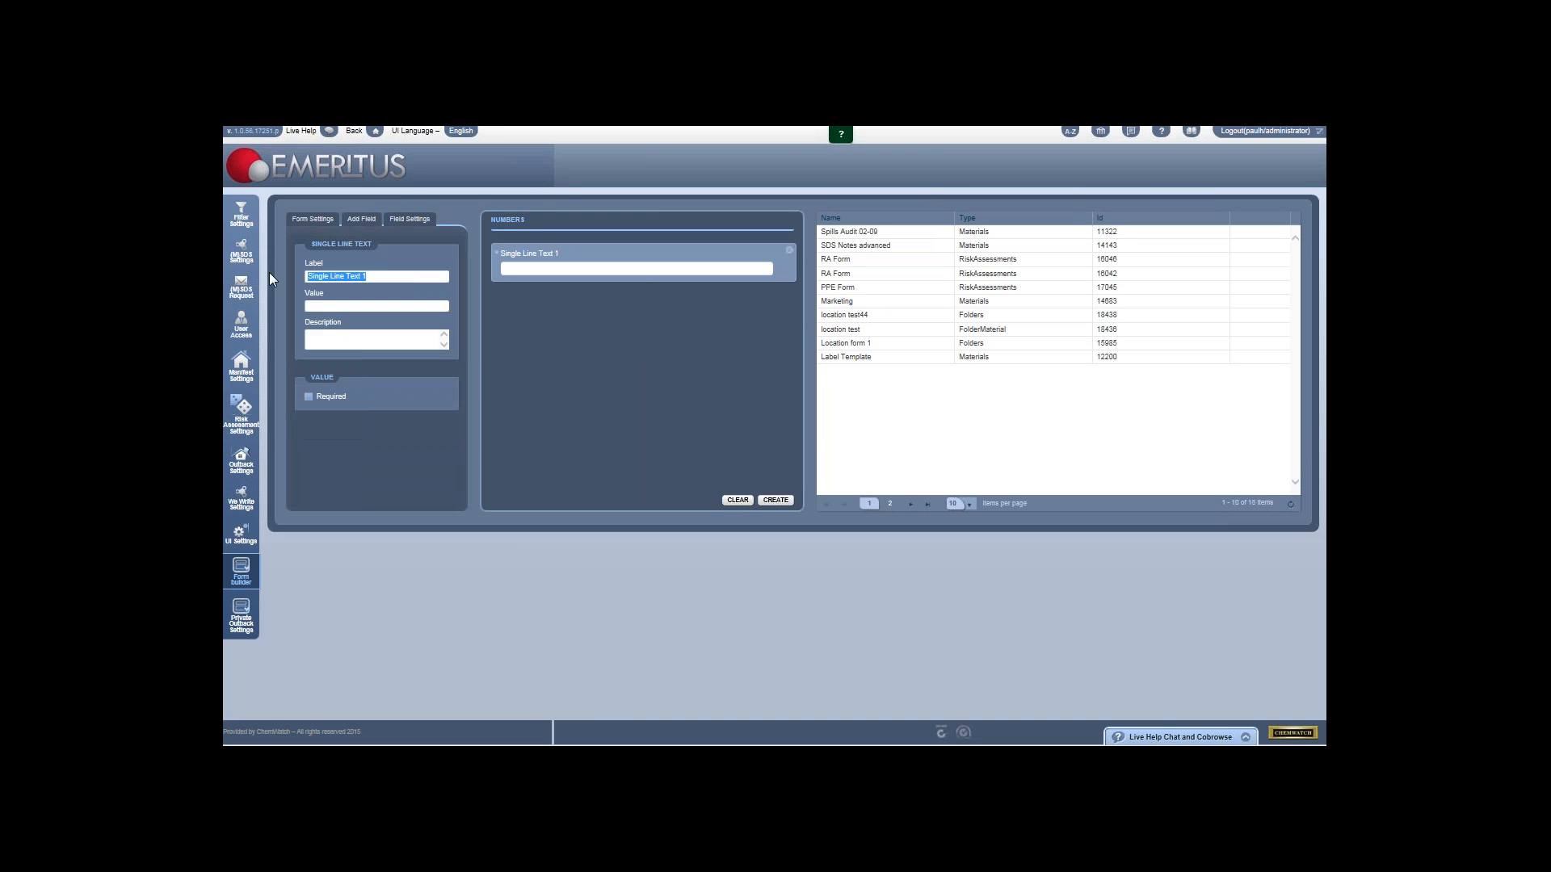
type("batch number")
left_click(773, 501)
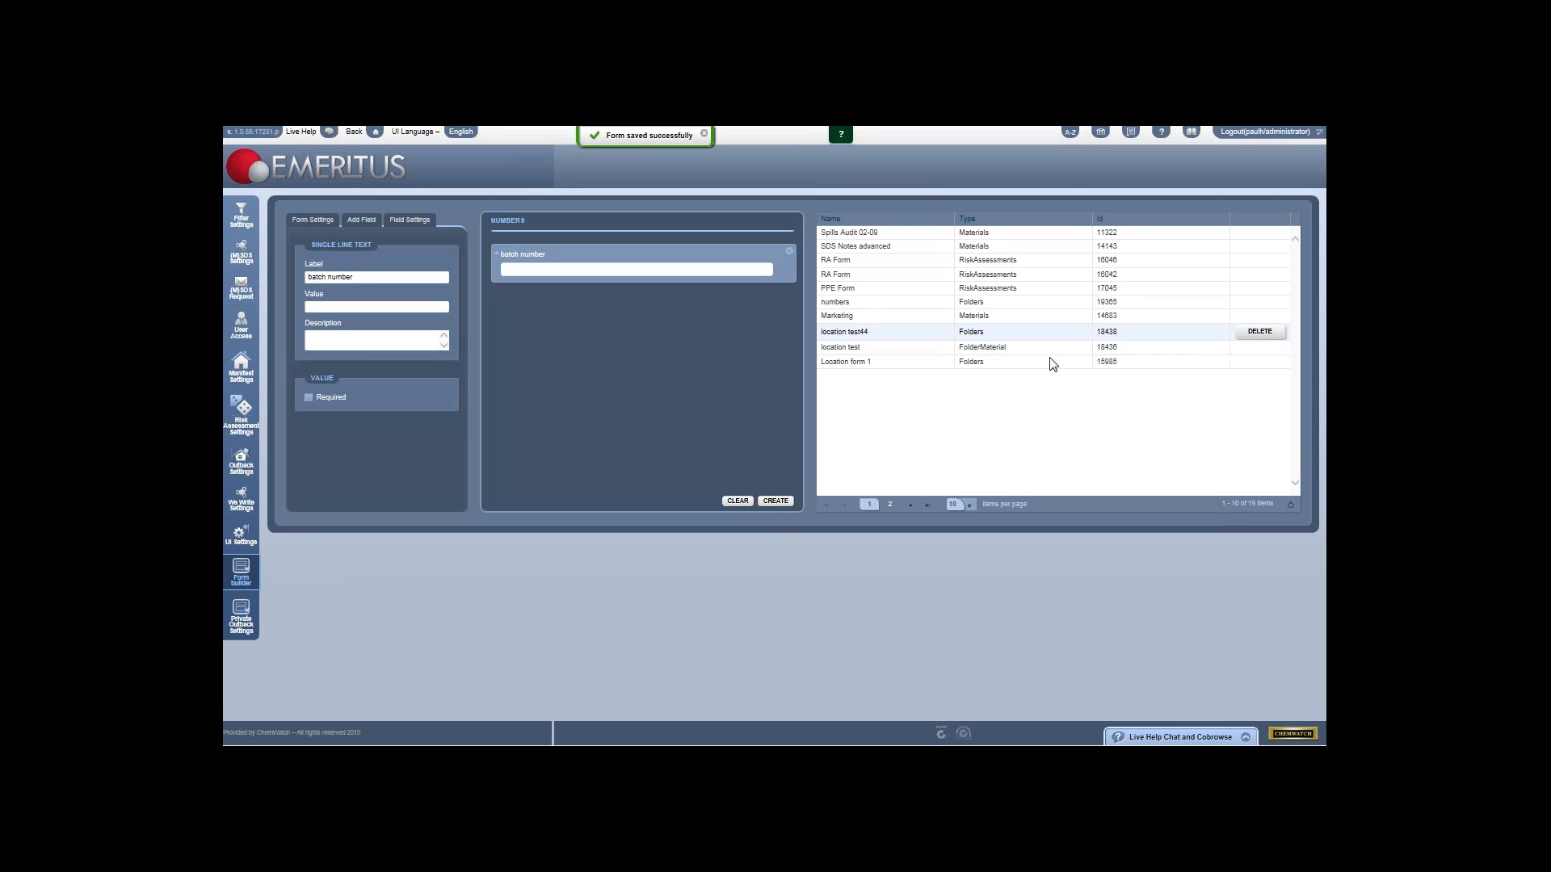
Step: Add three more single line text fields to the saved "numbers" form and update it
left_click(926, 306)
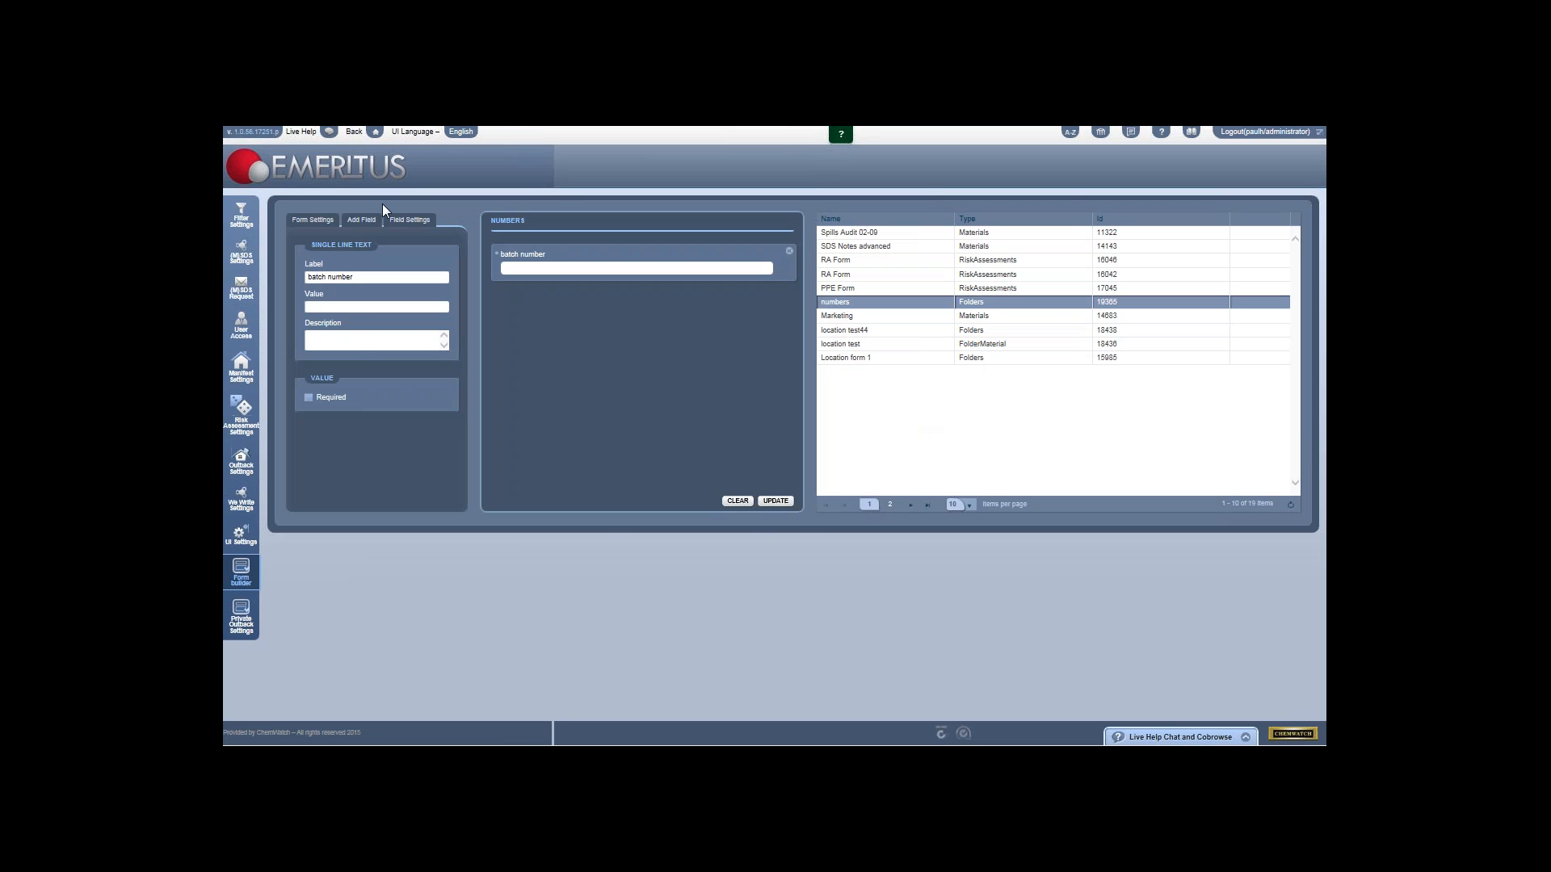
left_click(362, 220)
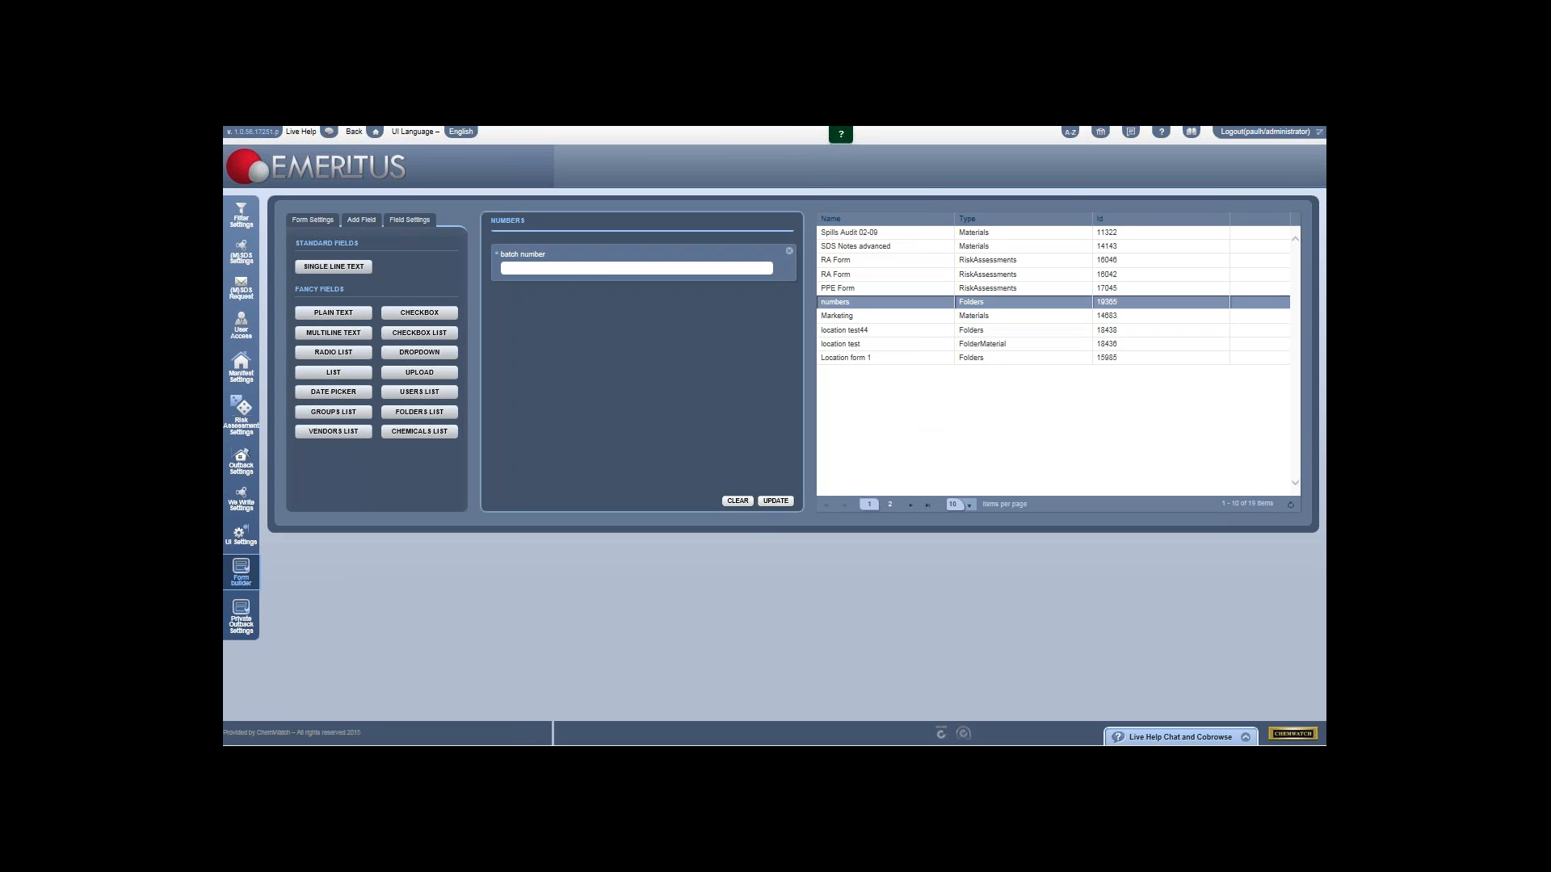
left_click(331, 267)
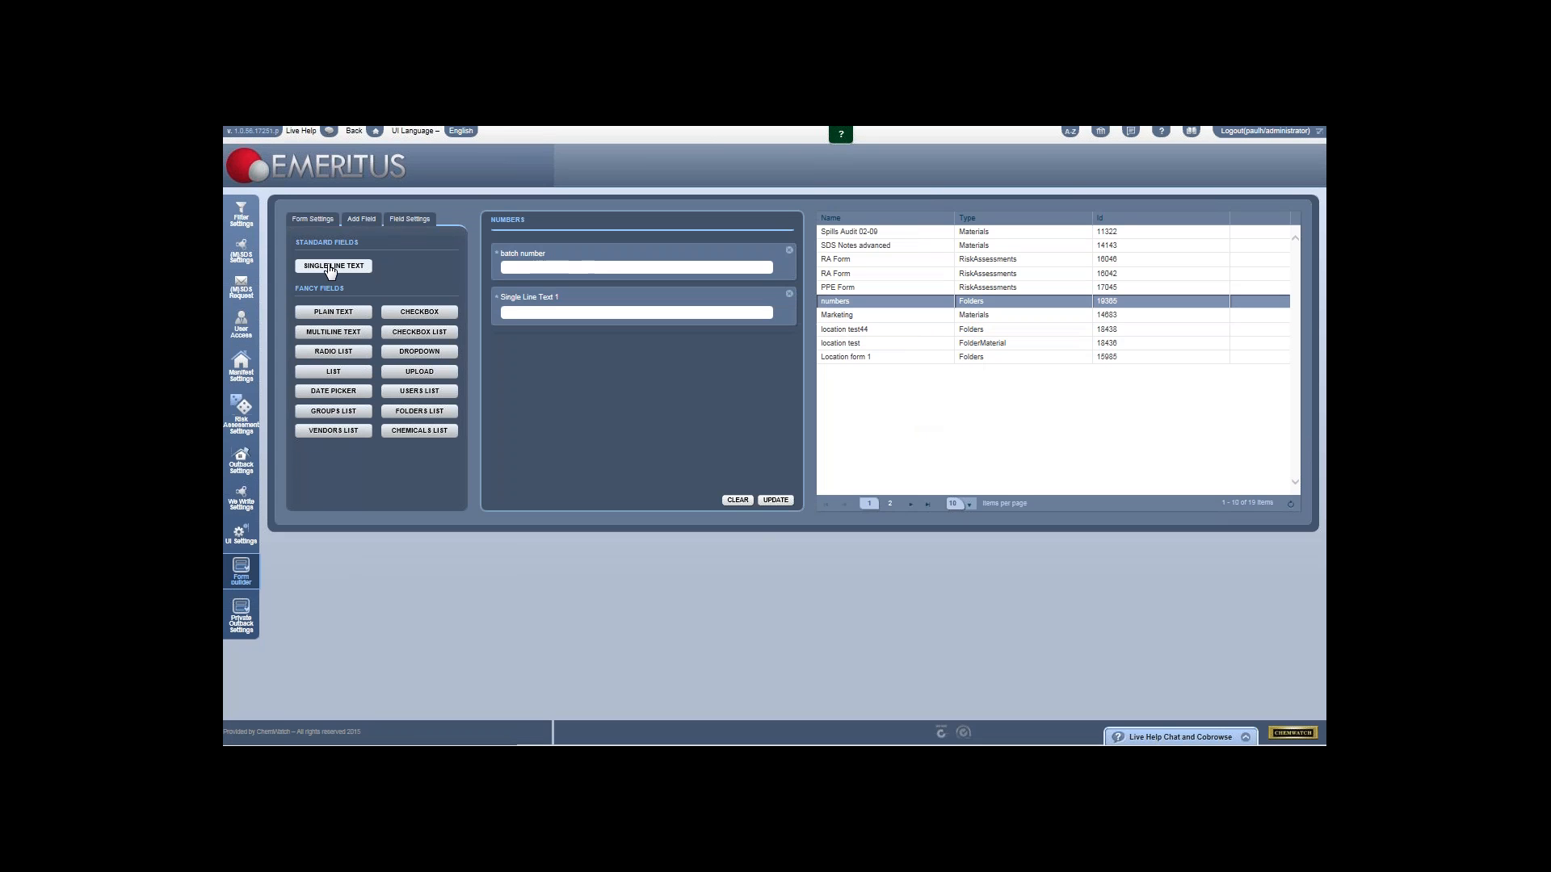
left_click(331, 267)
left_click(331, 267)
left_click(545, 305)
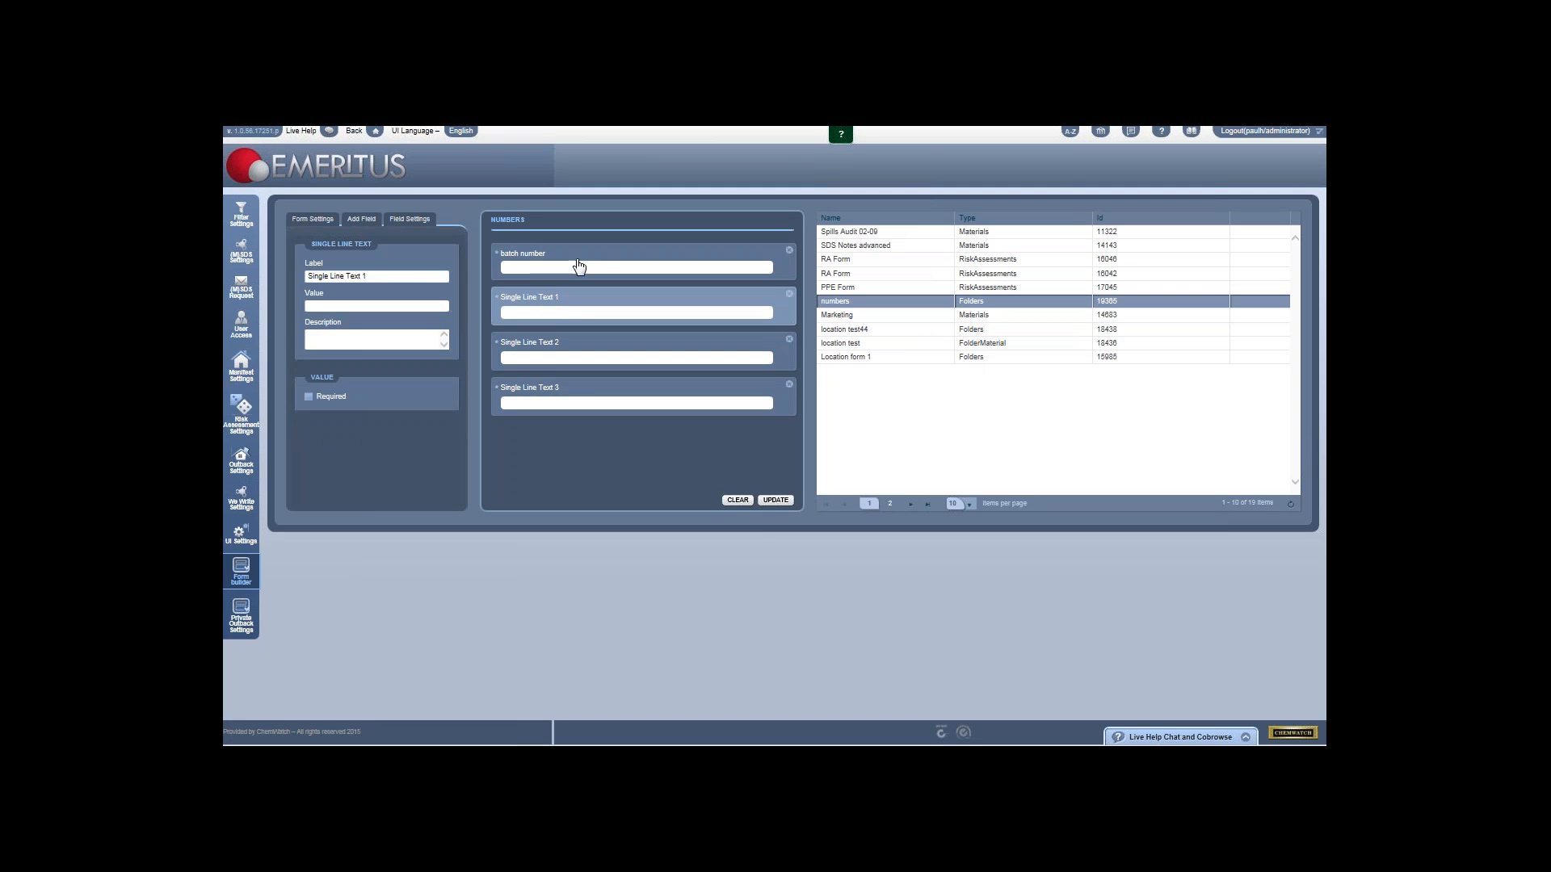
left_click(776, 500)
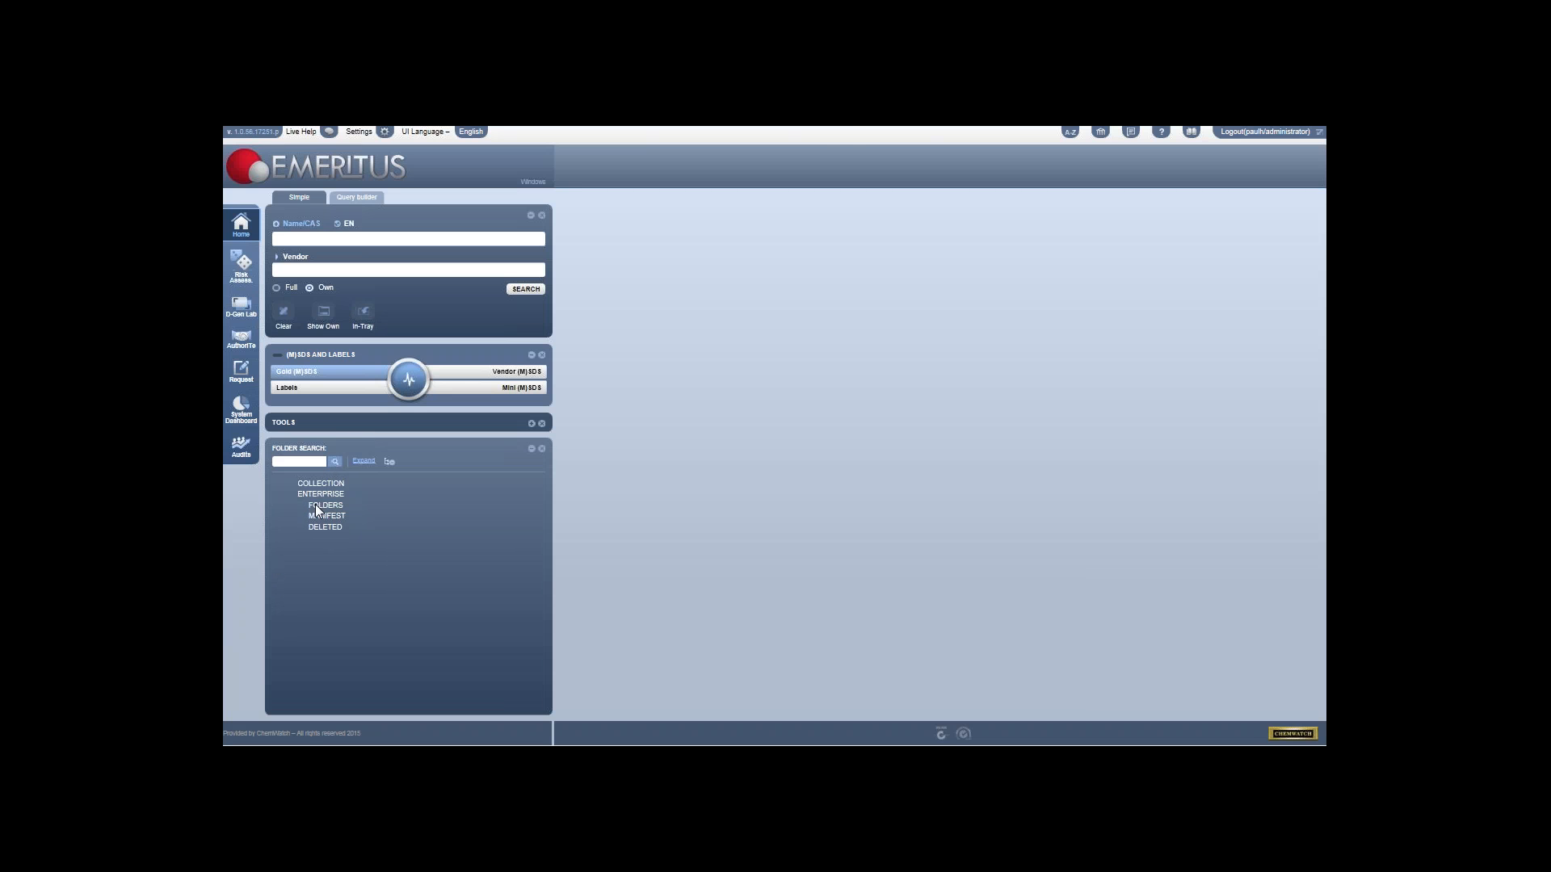
Step: Expand the Enterprise folders, open the IT folder, and examine the global forms available for benzene
left_click(288, 507)
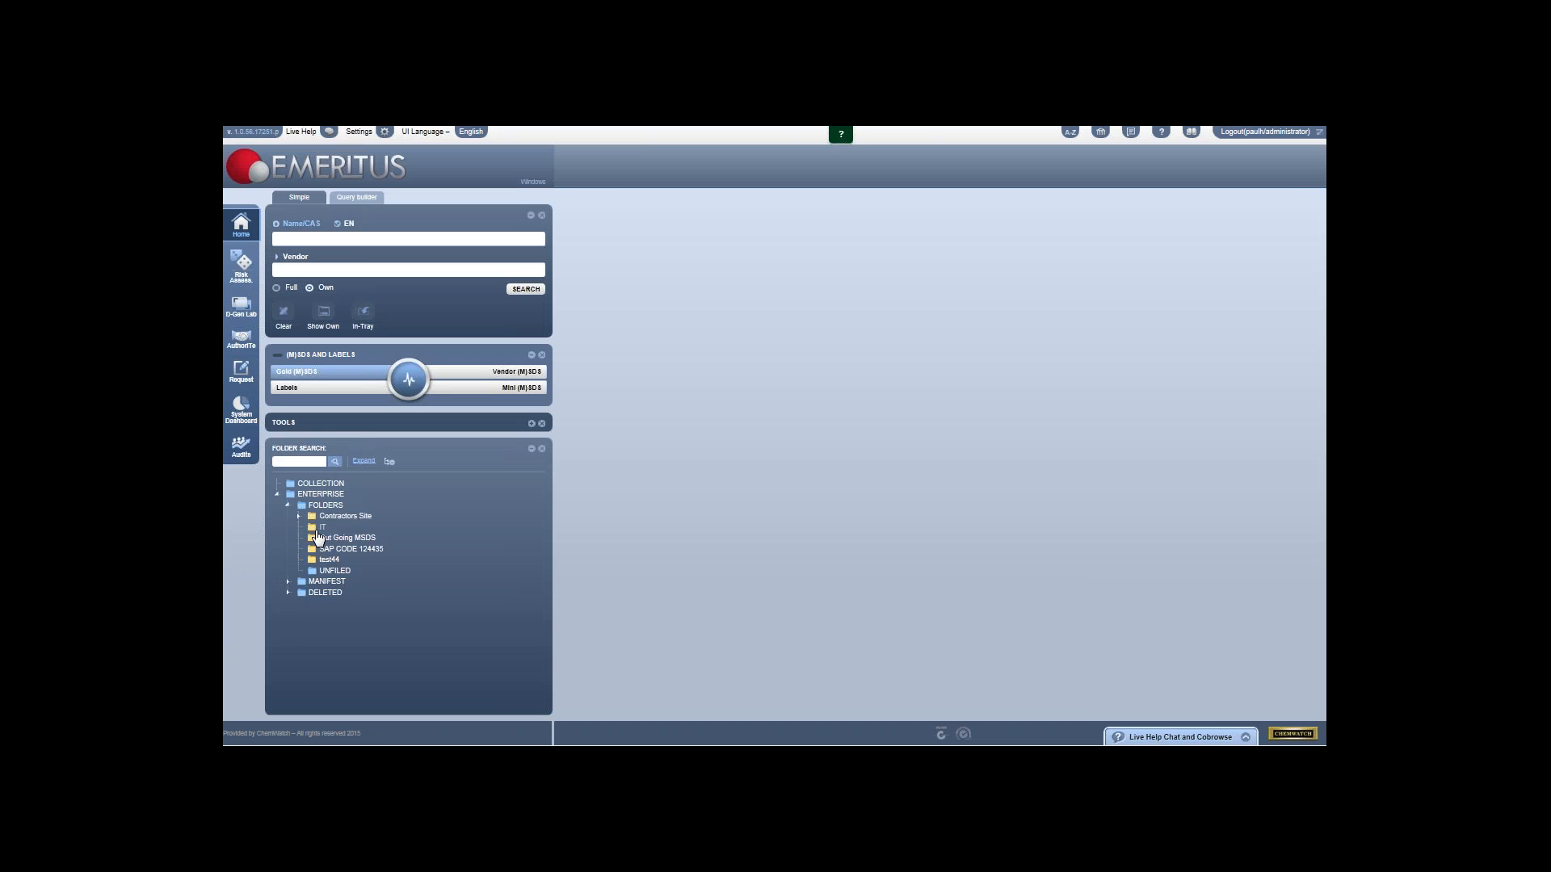
left_click(297, 517)
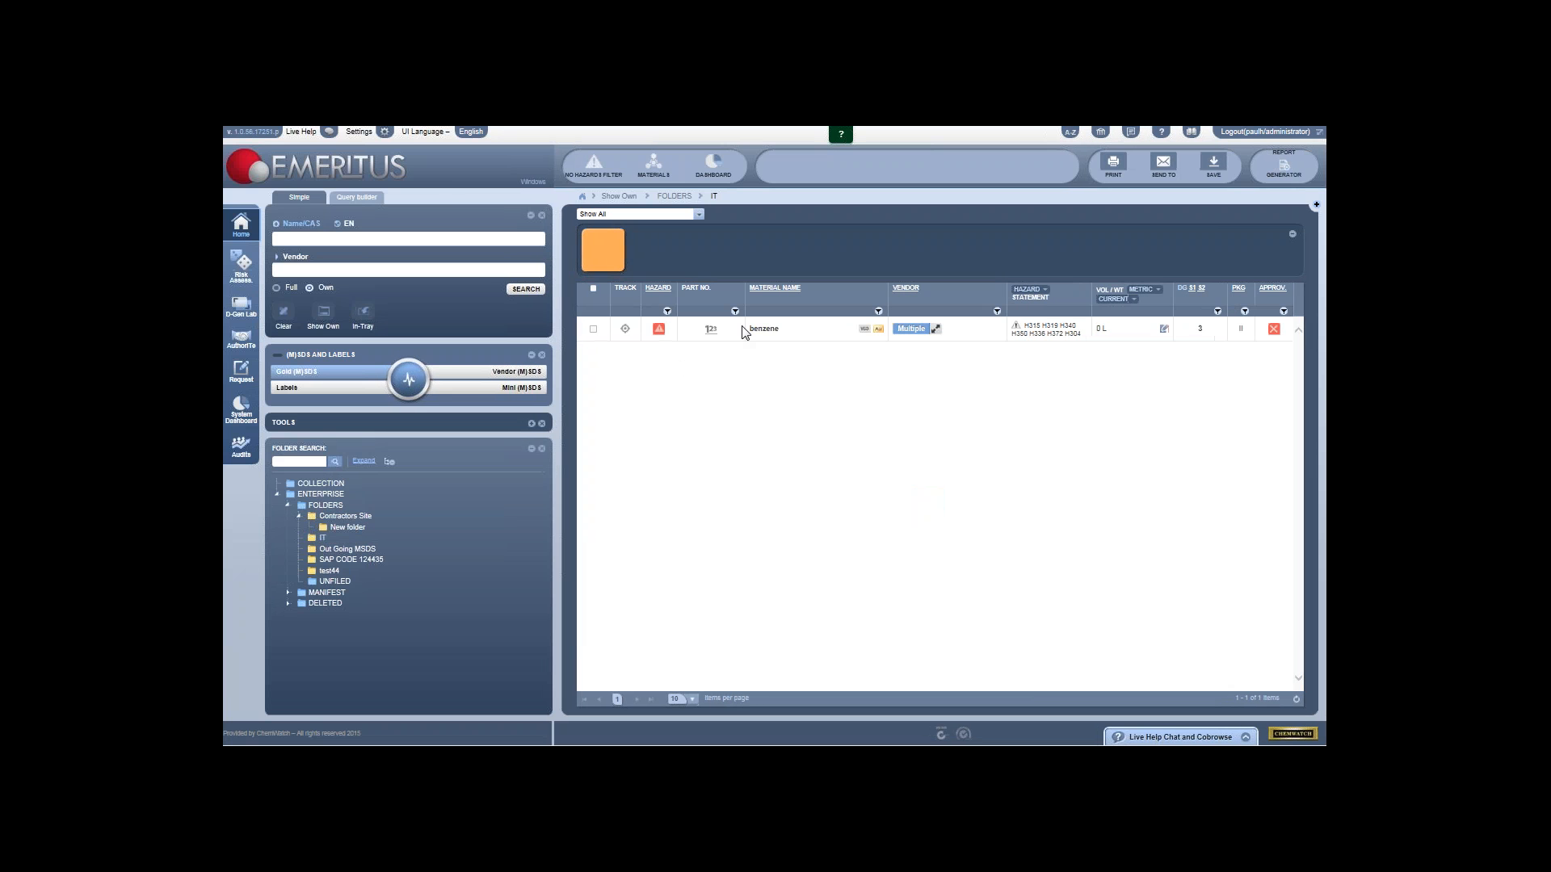
right_click(753, 329)
mouse_move(808, 551)
mouse_move(945, 558)
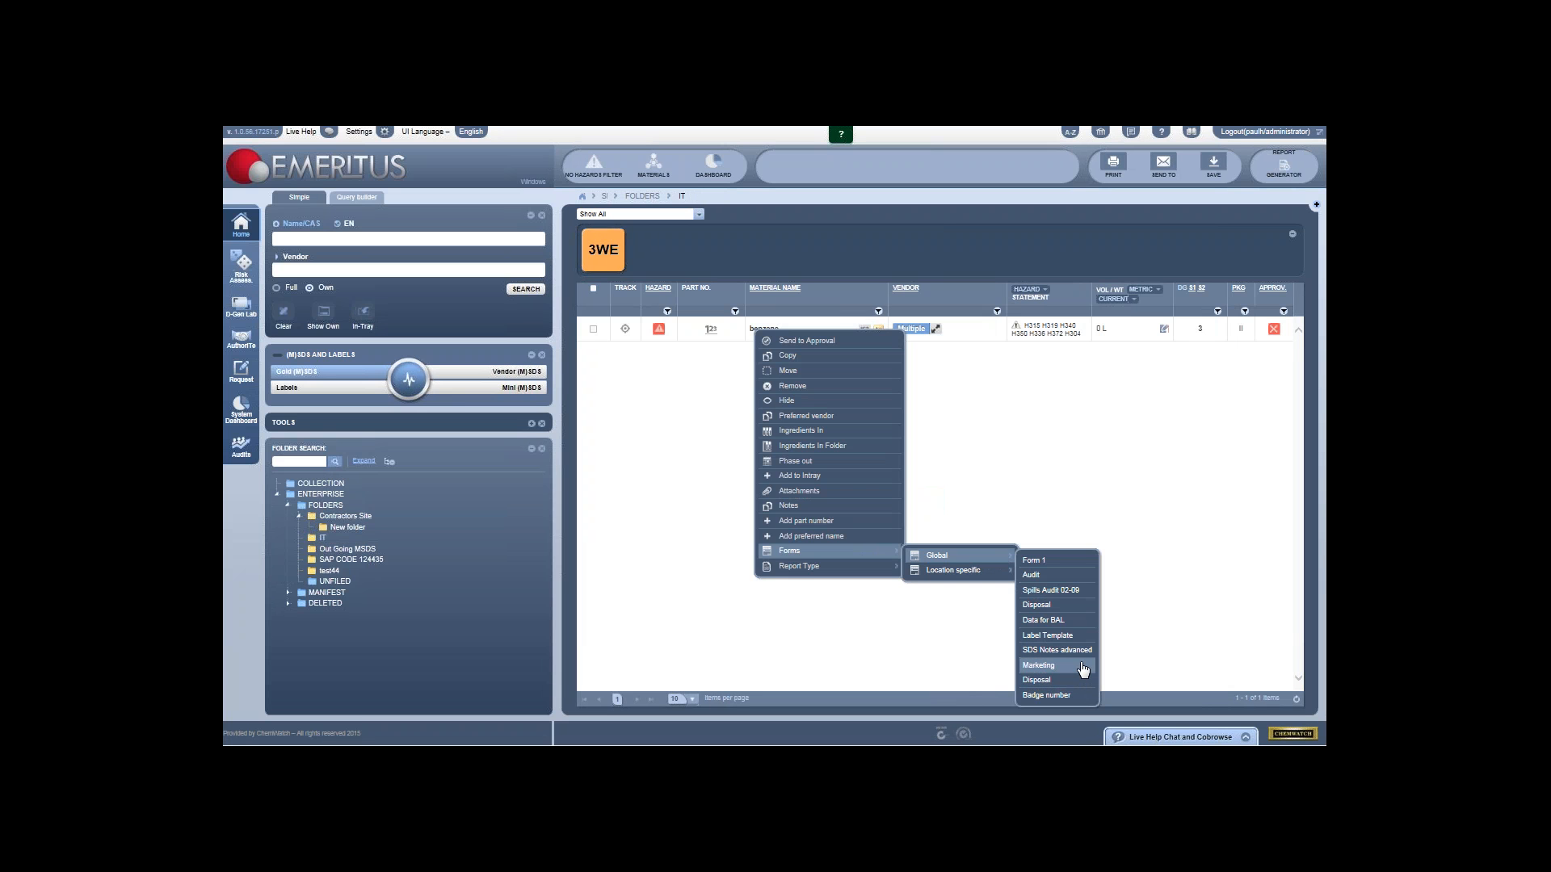
left_click(1070, 565)
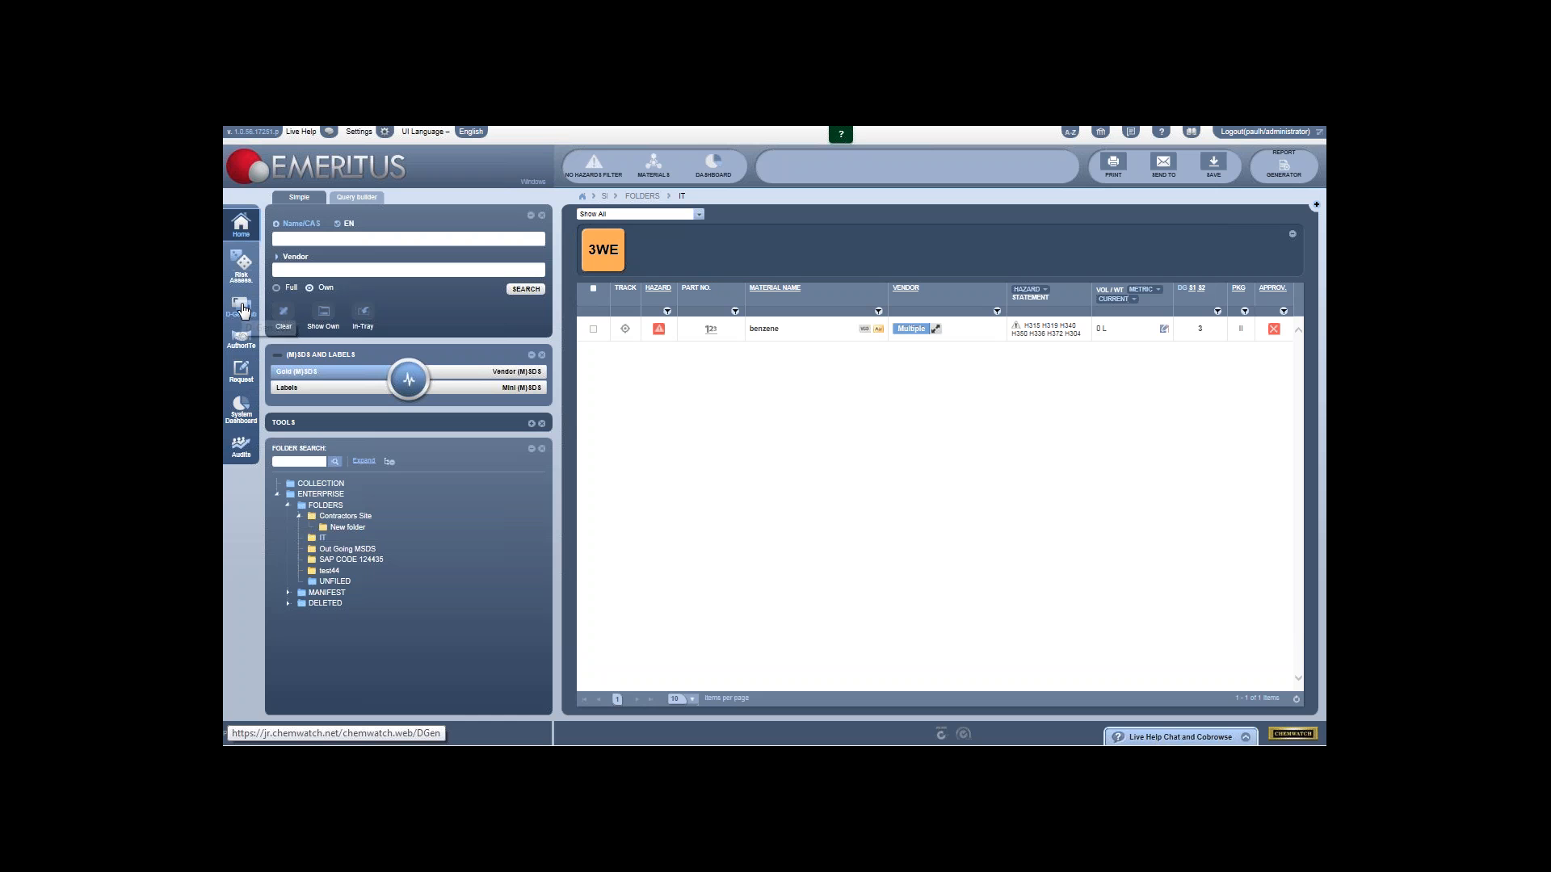
Step: Open D-Gen Lab's user-defined template gallery and load the template "New template" for editing
left_click(245, 308)
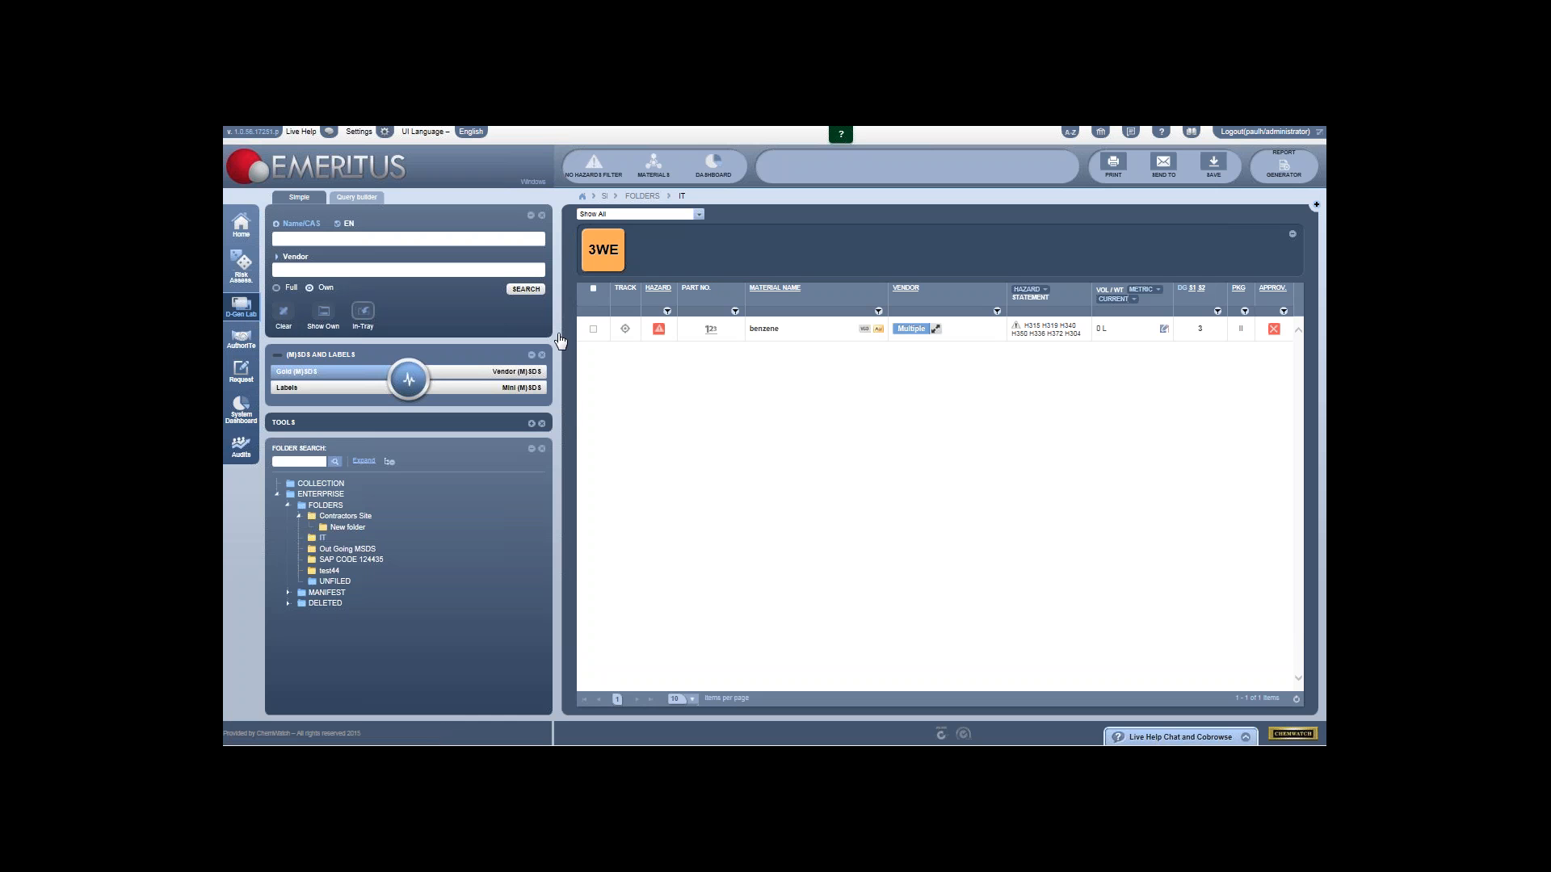
left_click(363, 315)
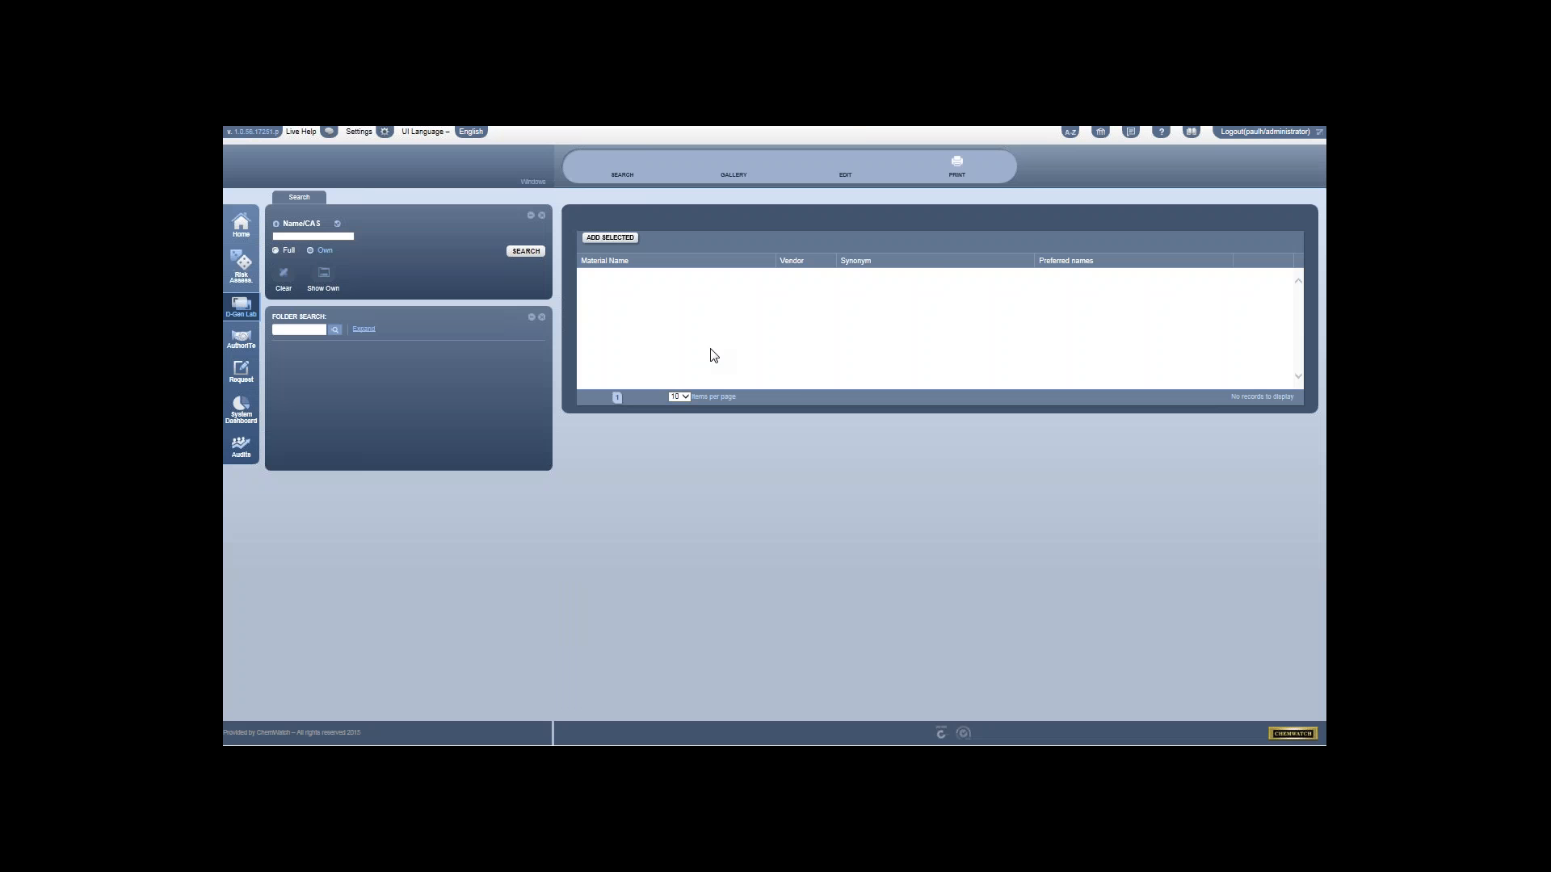
left_click(734, 168)
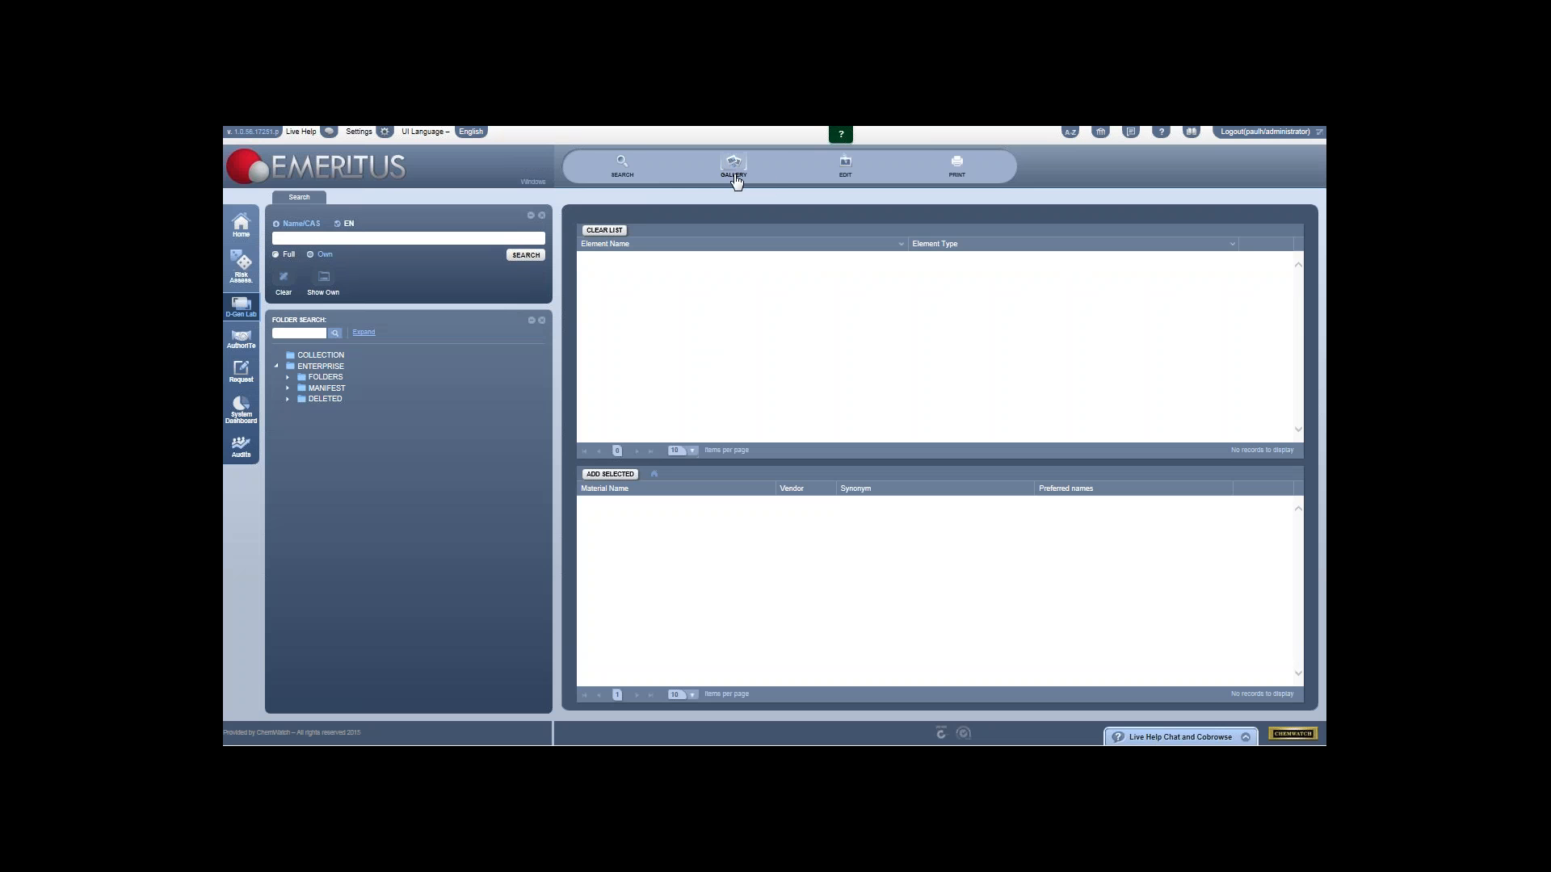
left_click(735, 178)
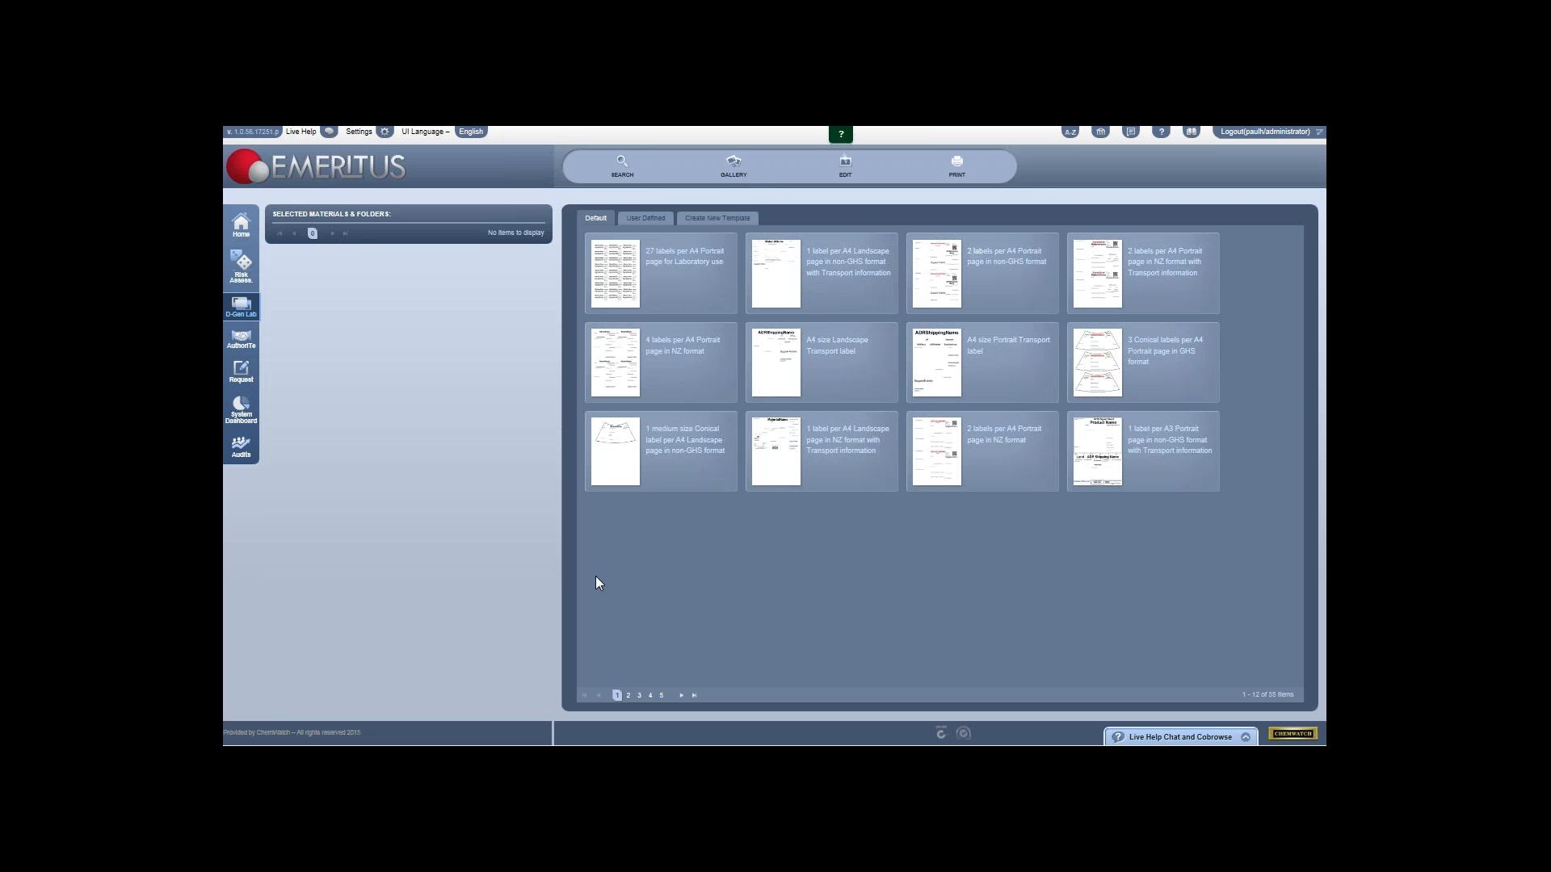
left_click(647, 218)
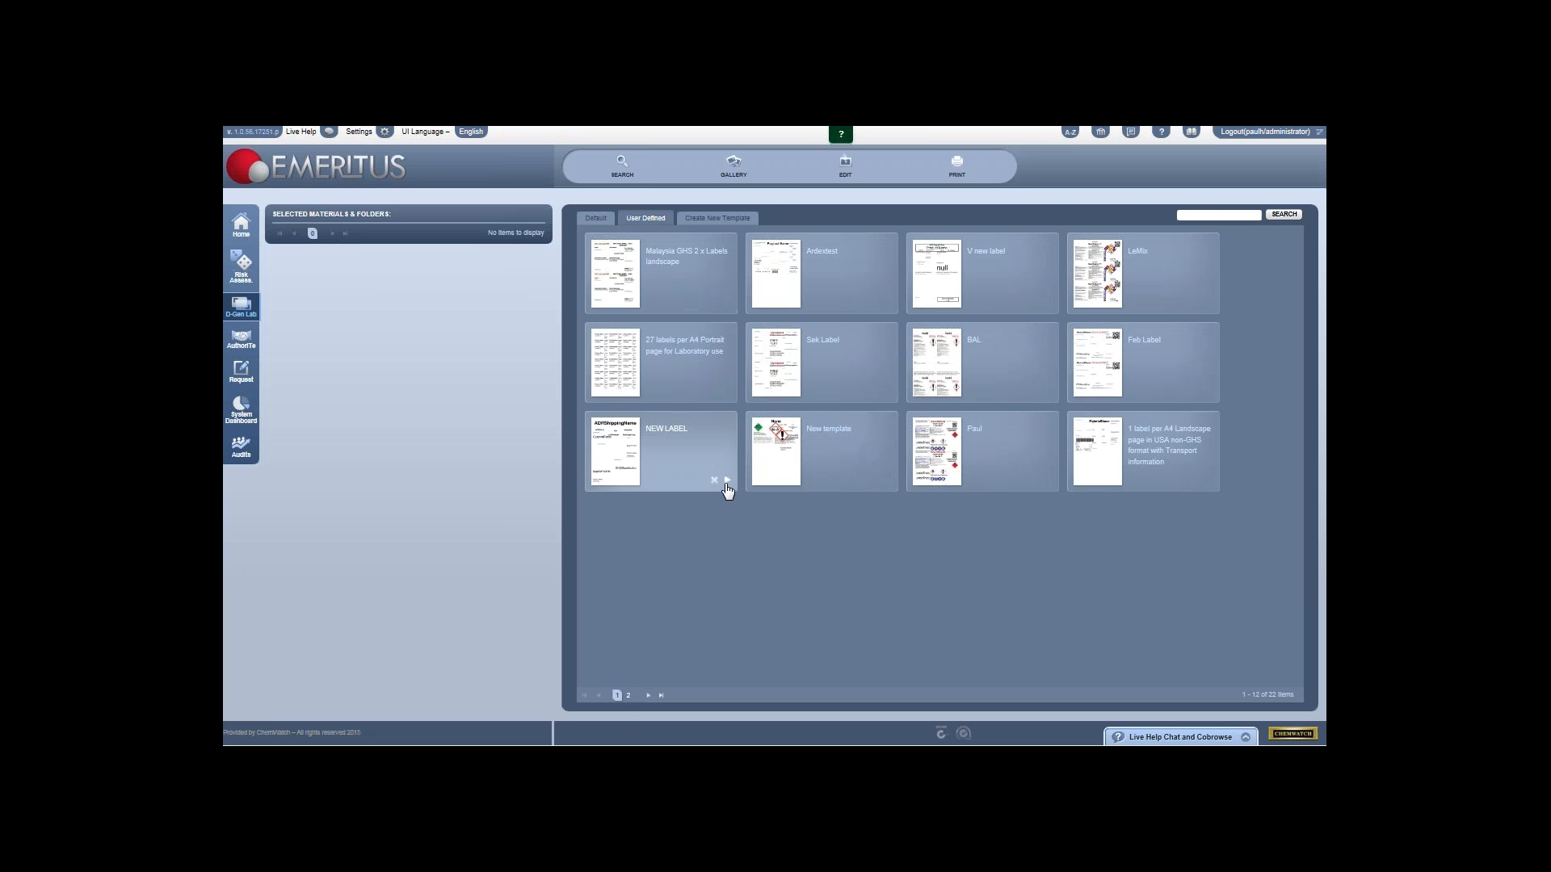
left_click(890, 481)
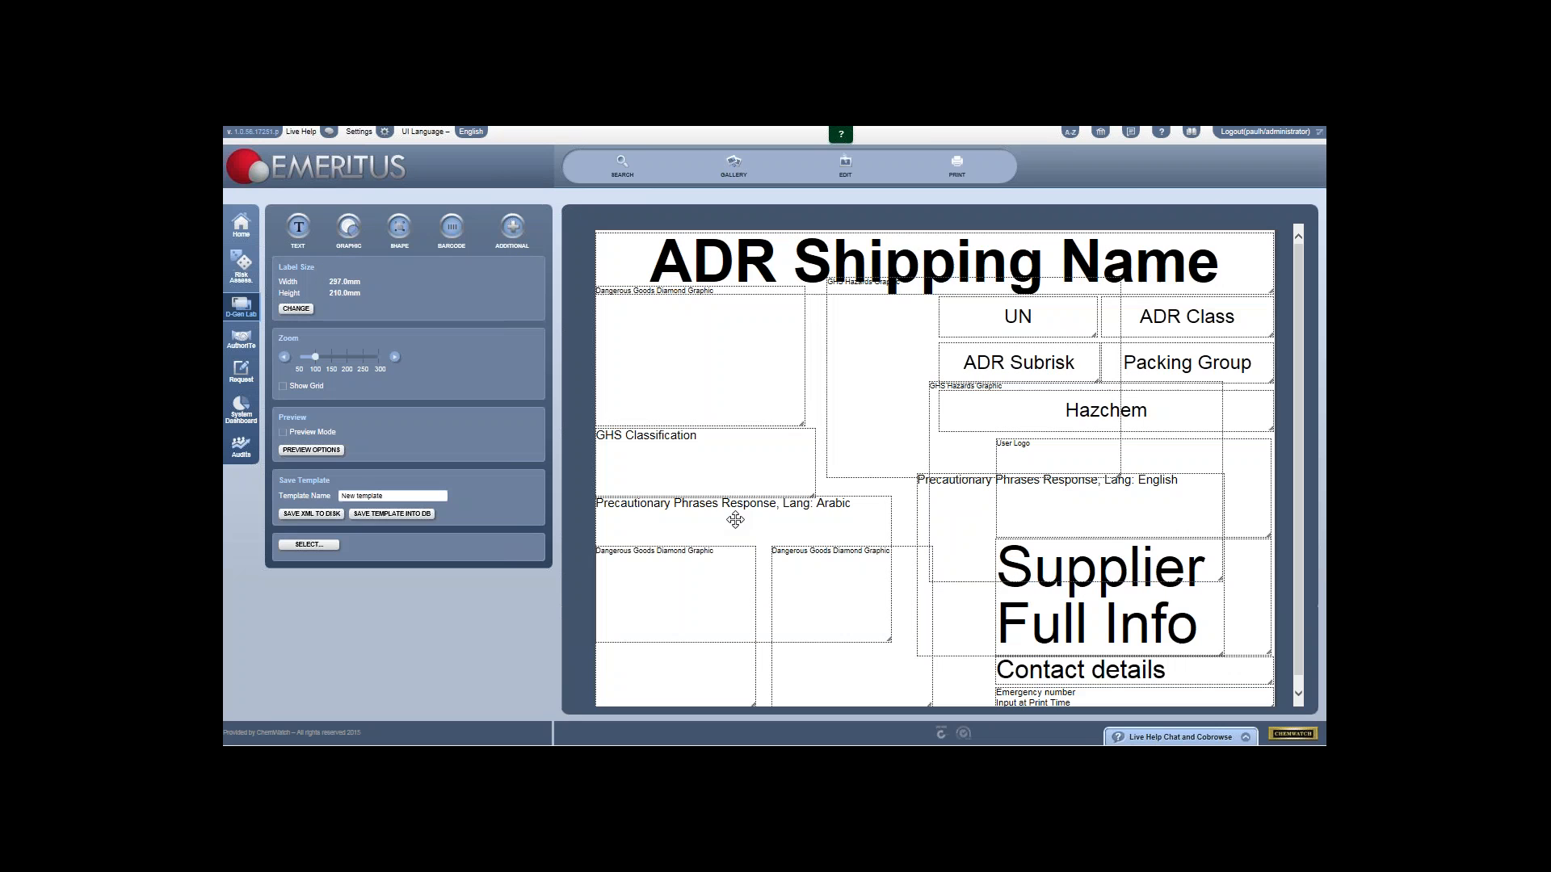
Step: Delete the Dangerous Goods Diamond graphic above the GHS Classification field
left_click(702, 372)
left_click(817, 304)
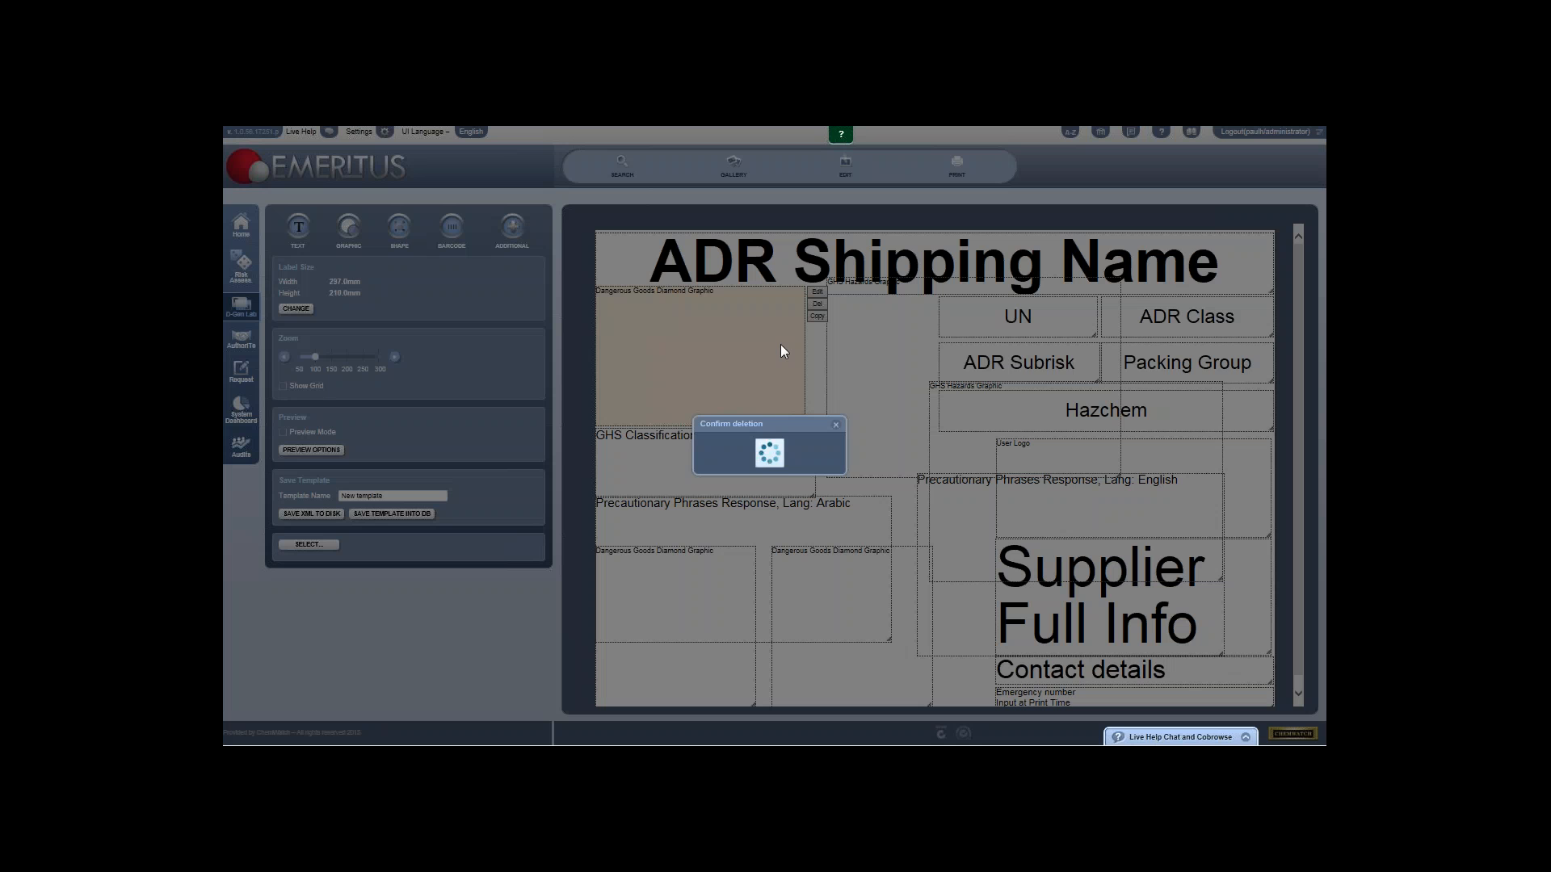
left_click(790, 459)
Step: Add a QR code barcode with Input at Print Time, place it above GHS Classification, and enlarge its height
left_click(451, 228)
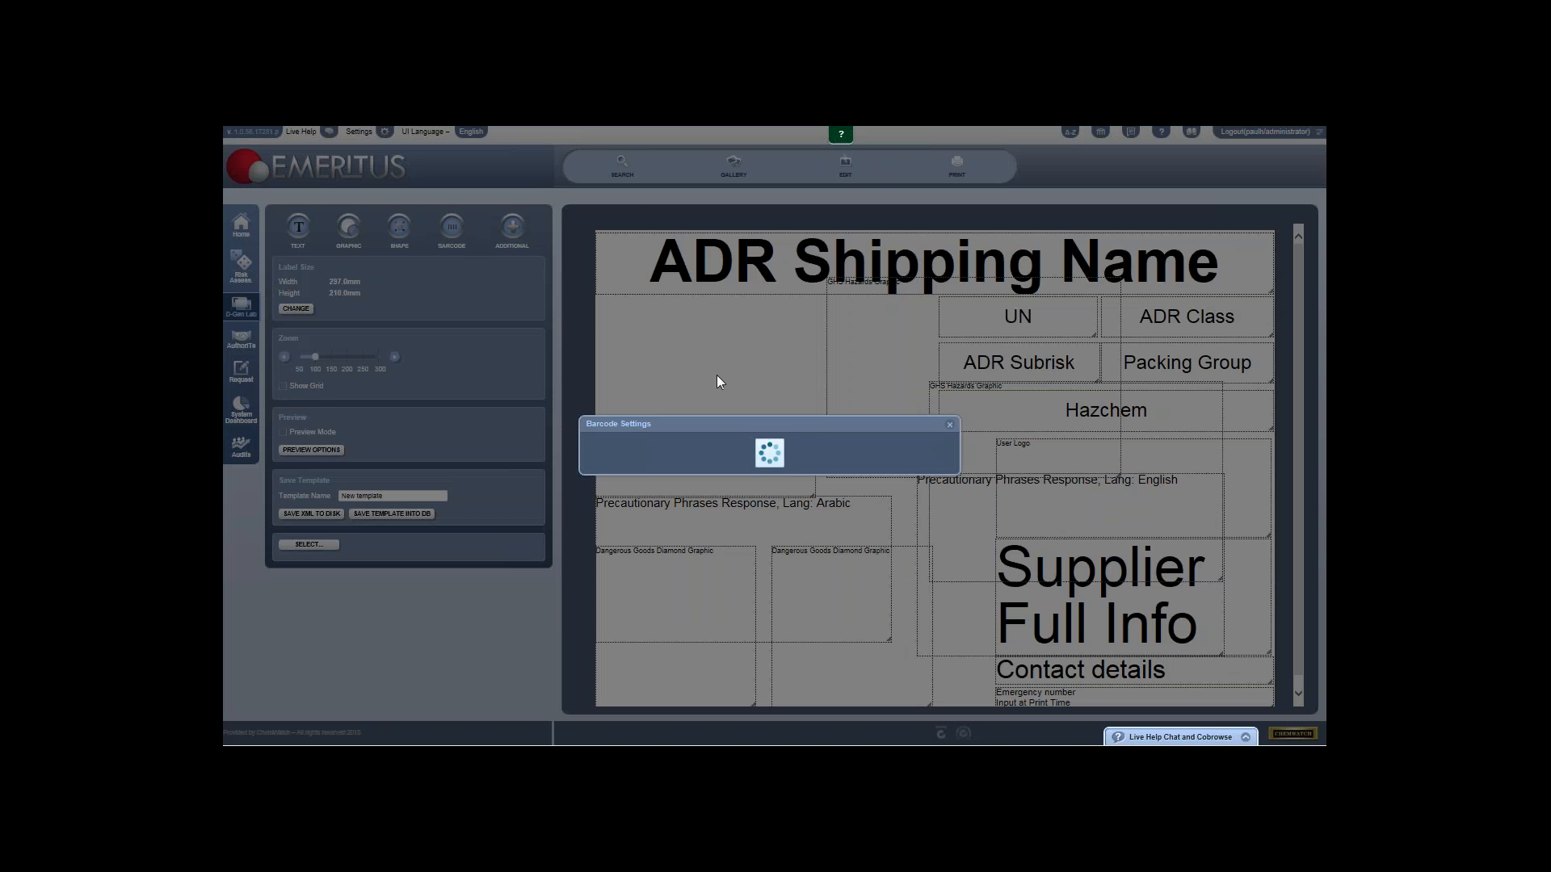
left_click(699, 399)
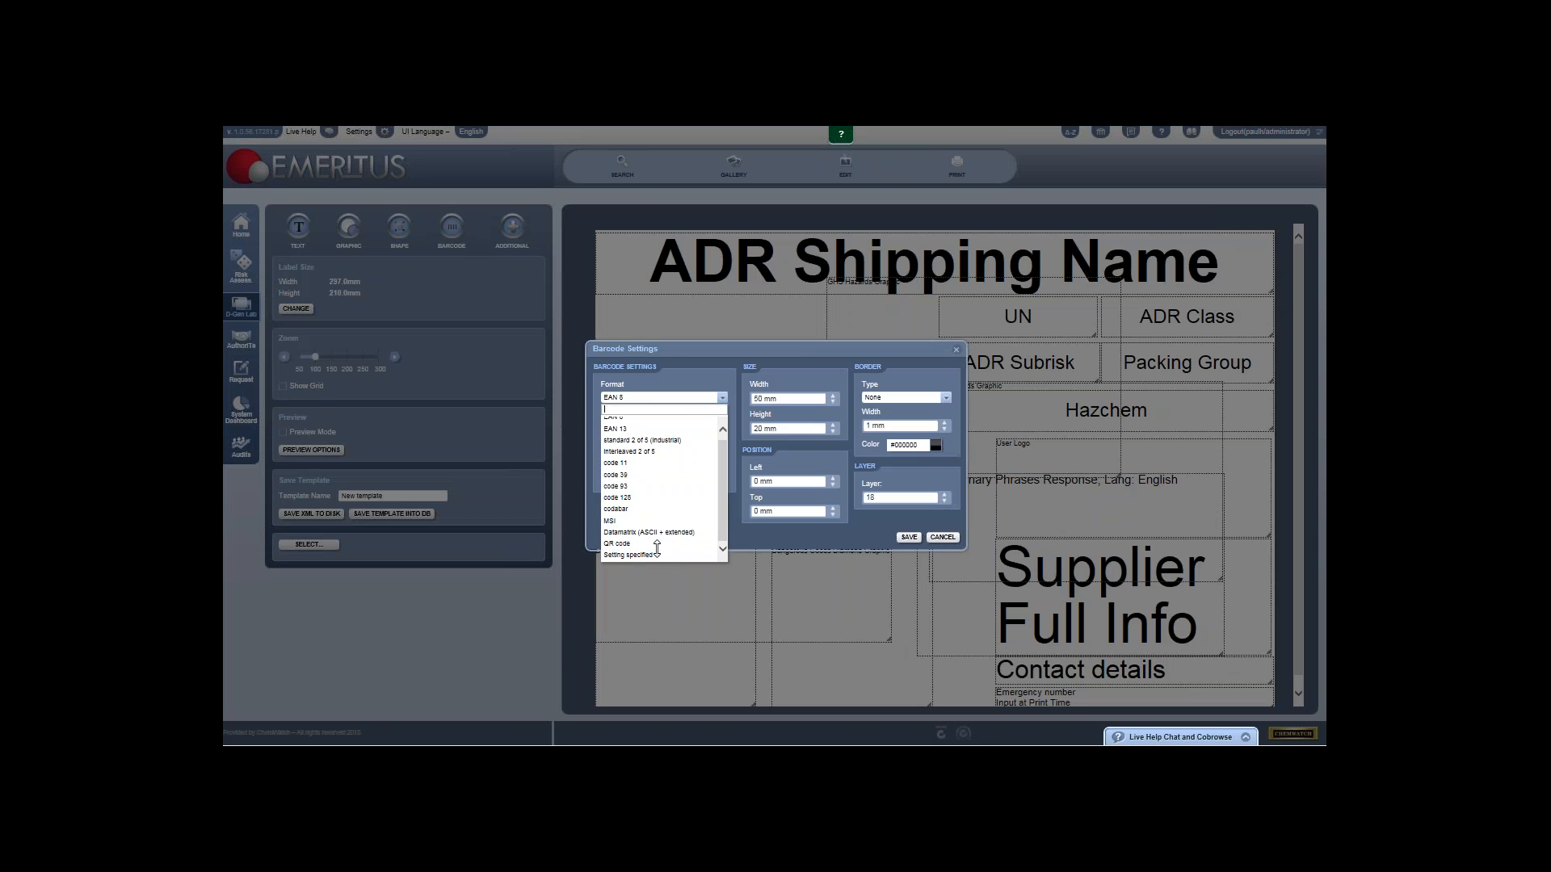
left_click(656, 549)
left_click(642, 401)
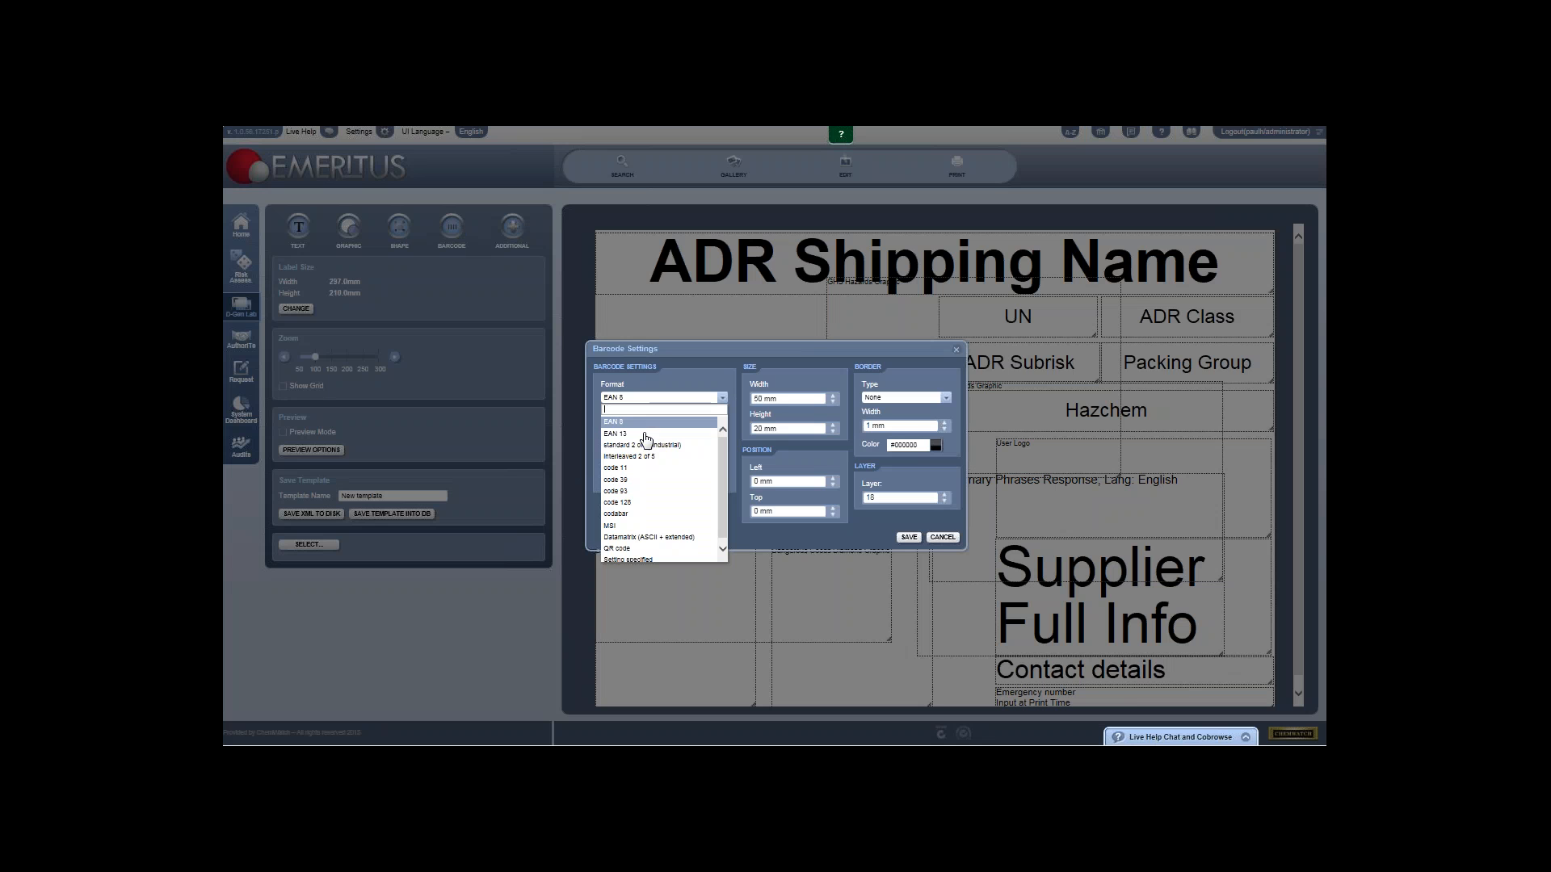
left_click(648, 542)
left_click(638, 428)
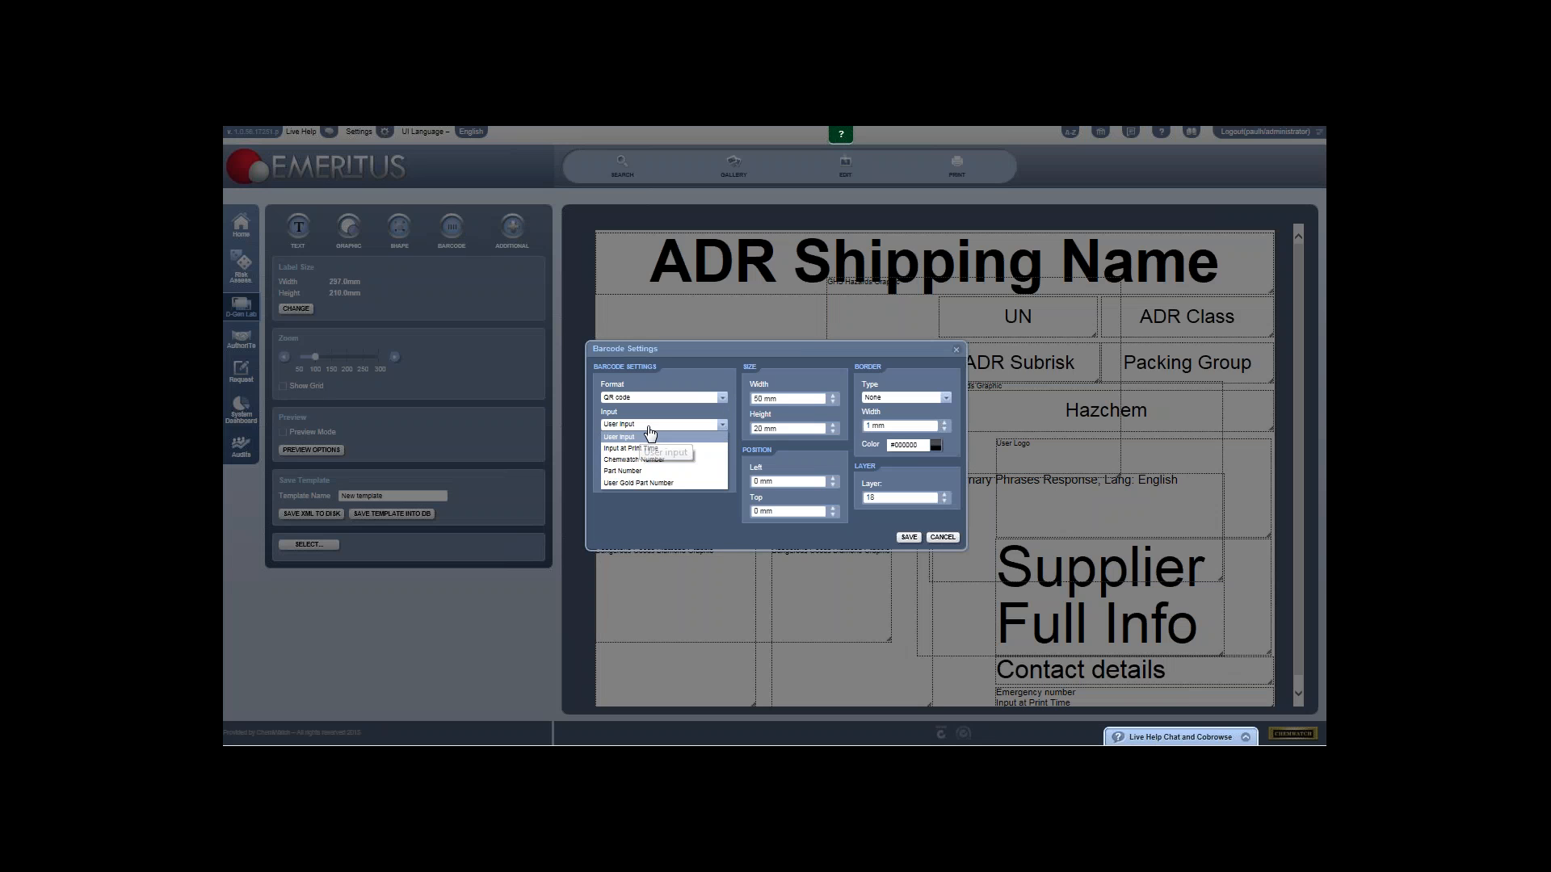
left_click(673, 449)
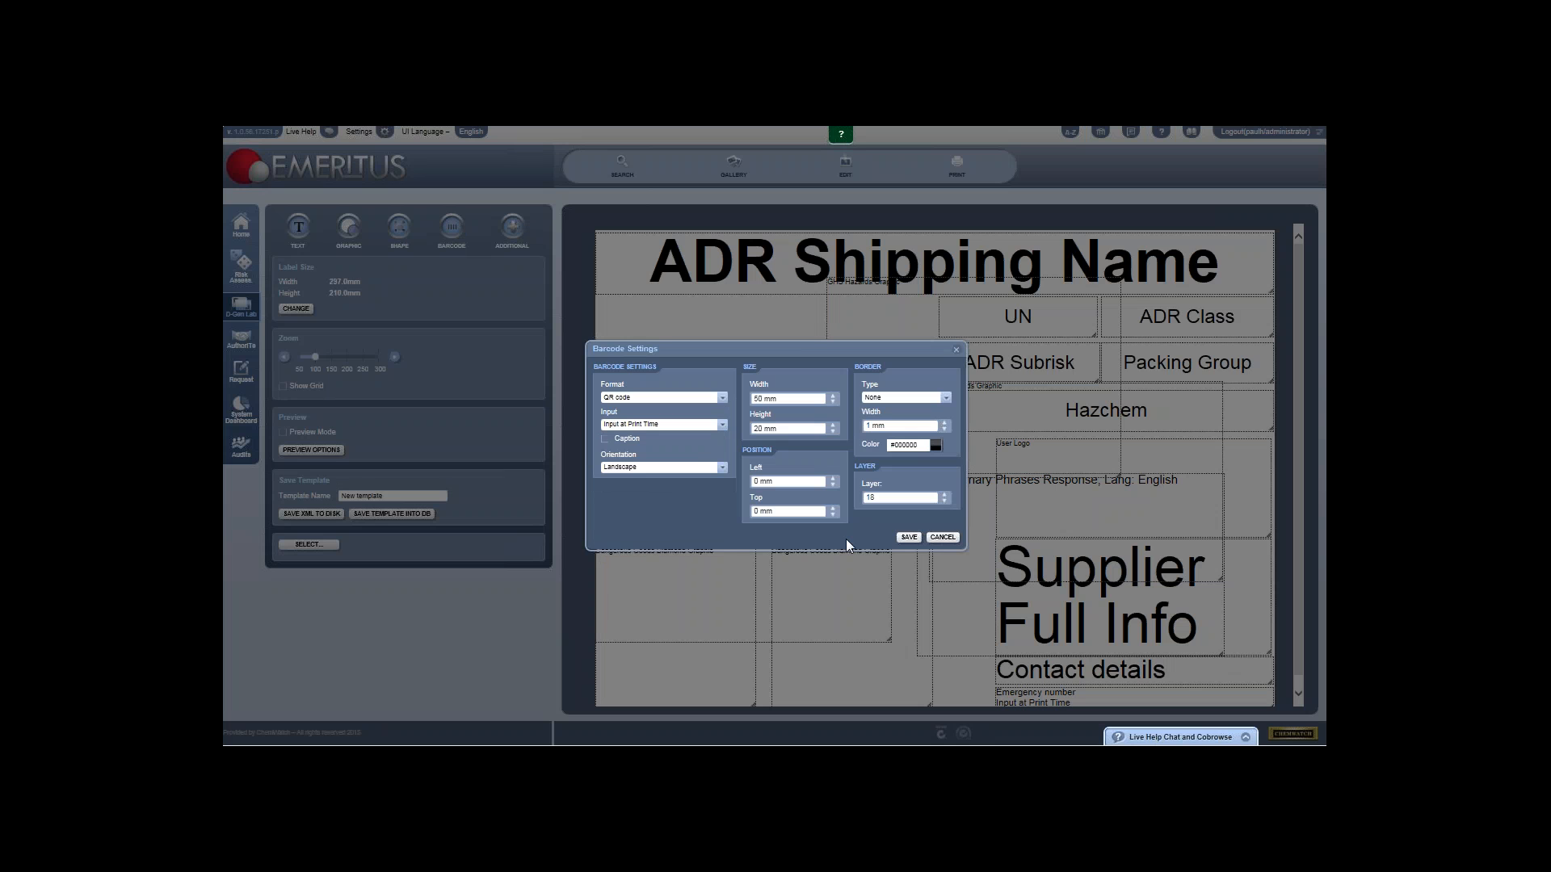
left_click(910, 539)
left_click_drag(678, 252, 727, 424)
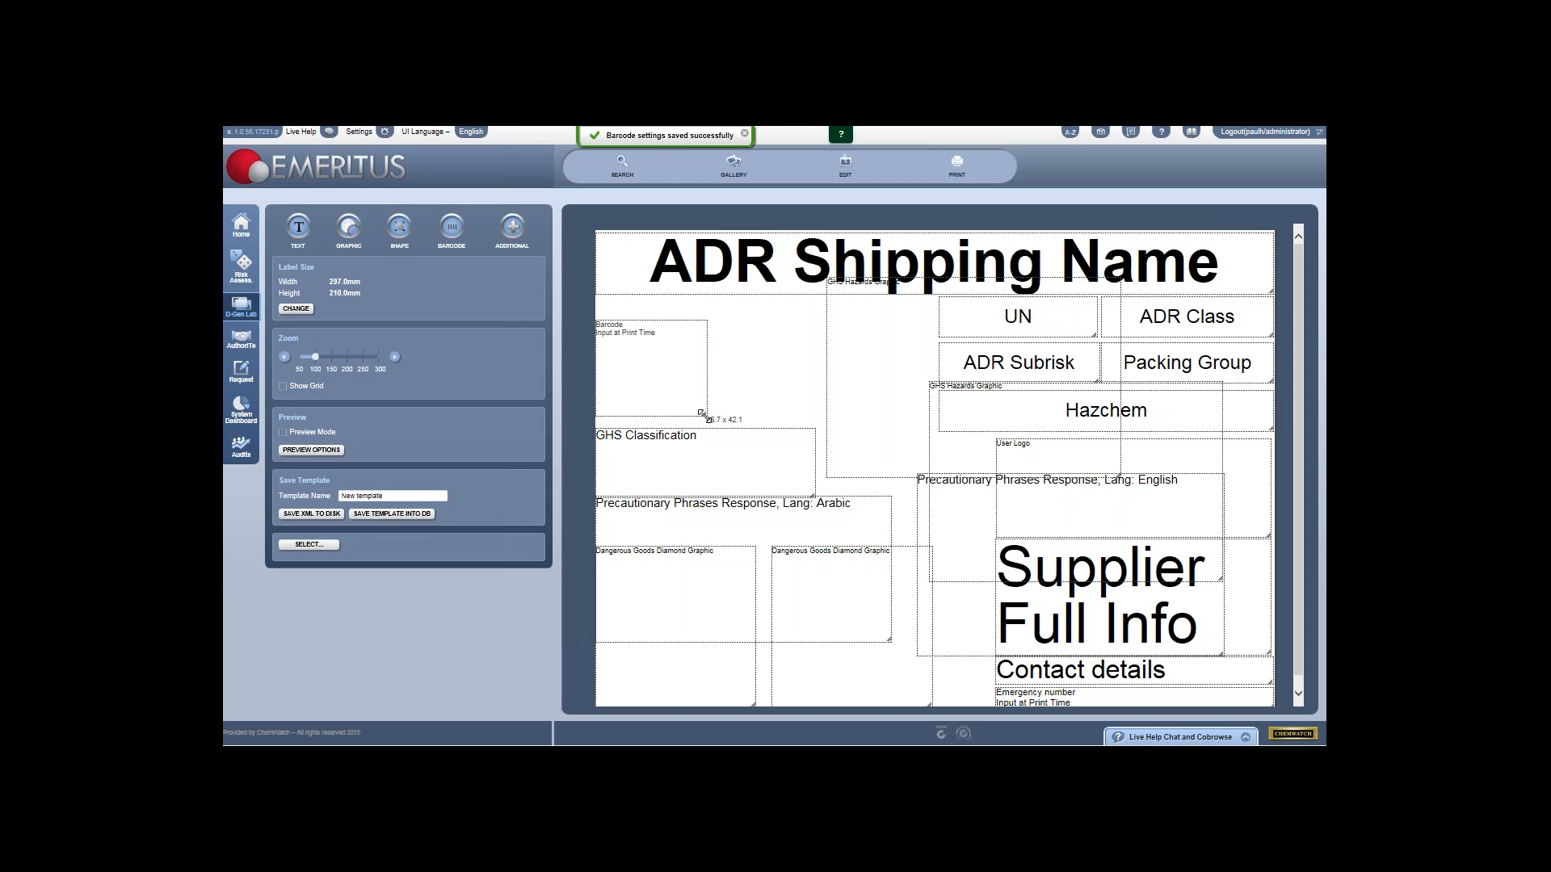
Step: Save the edited label template into the database and name the template "ppppo"
left_click(392, 515)
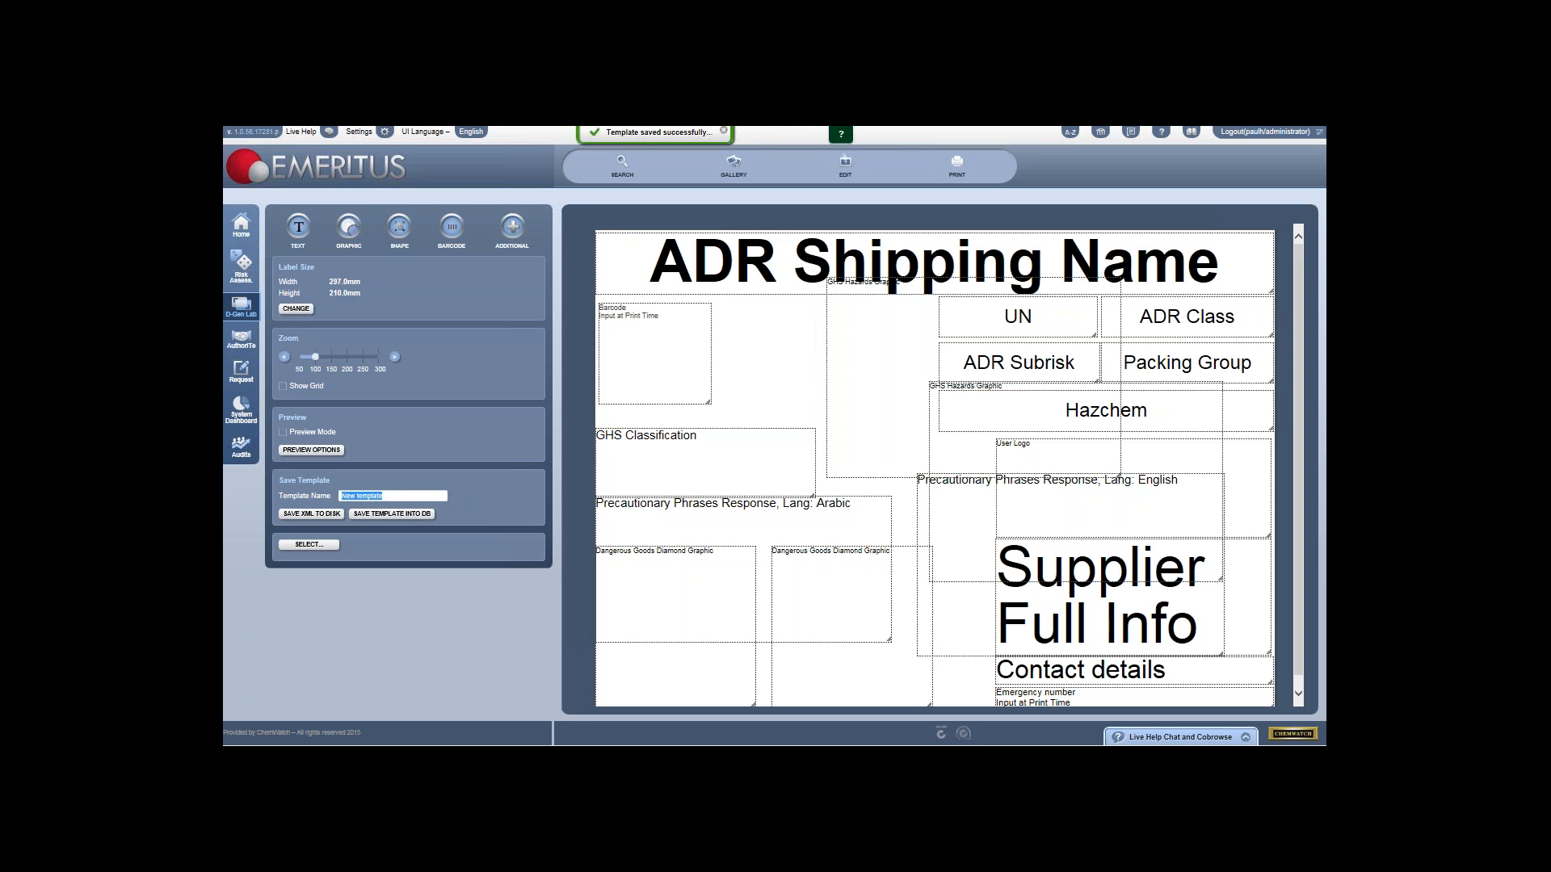
type("p")
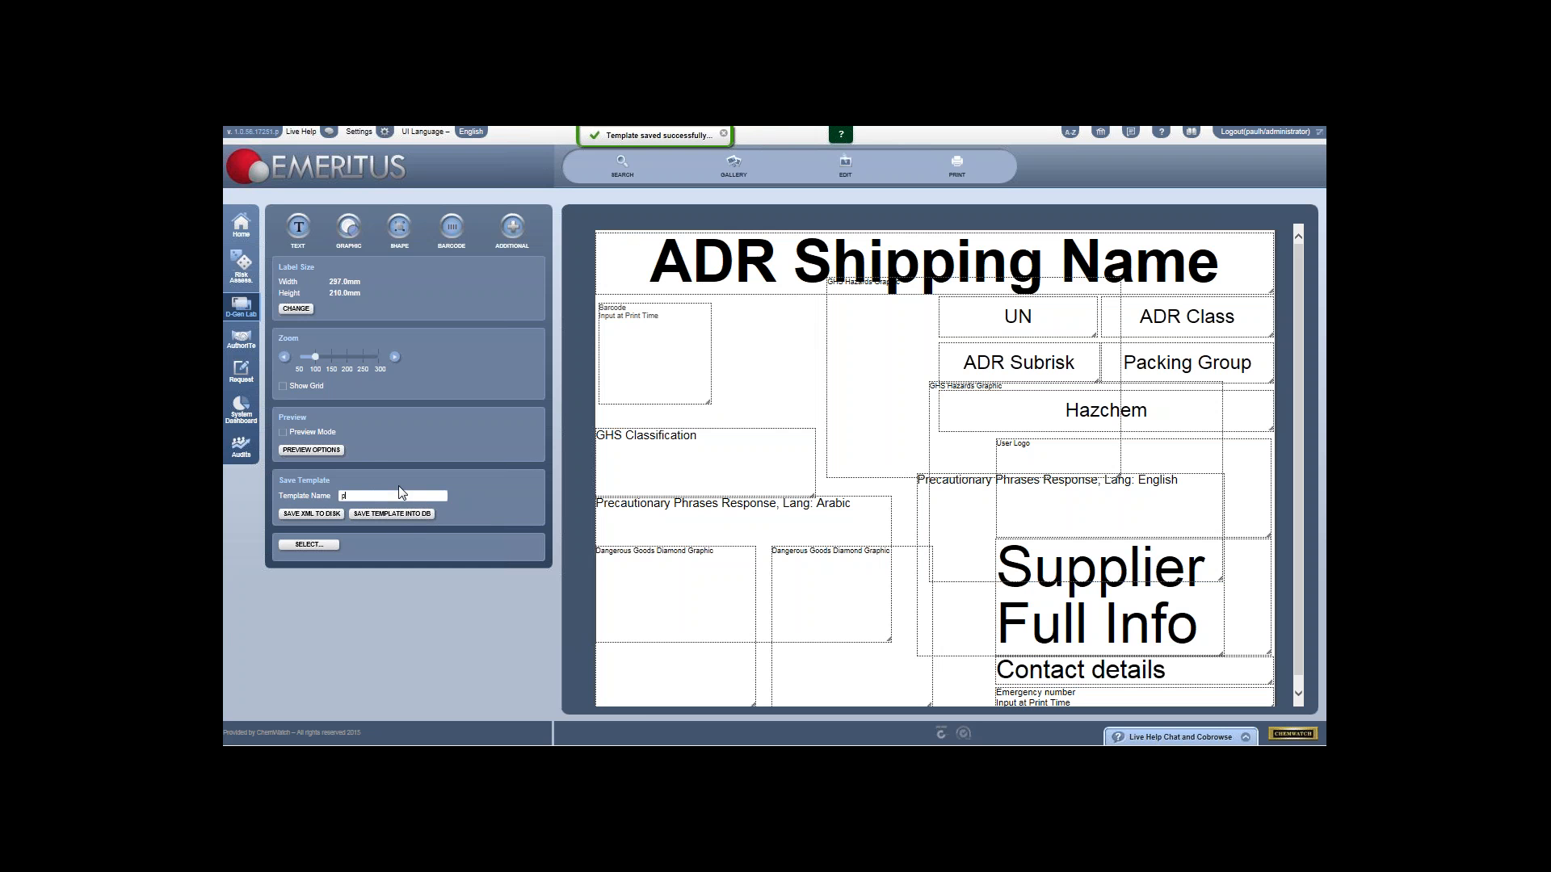
type("pppo")
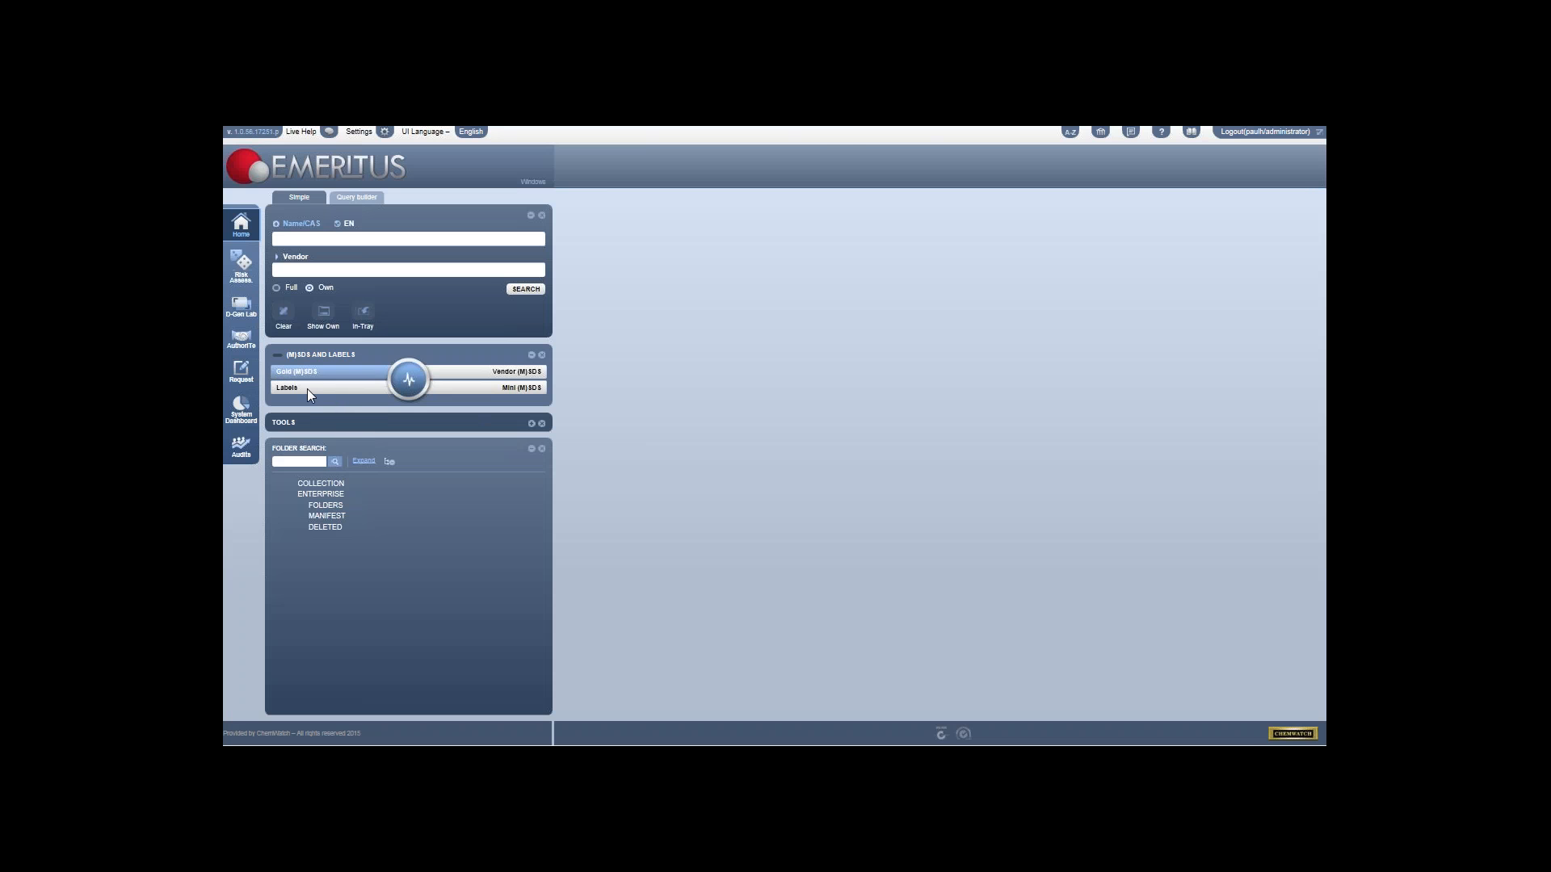
Step: Set the document type to Labels, open the IT folder under Enterprise folders, and open the label template selection for benzene
left_click(308, 390)
left_click(287, 505)
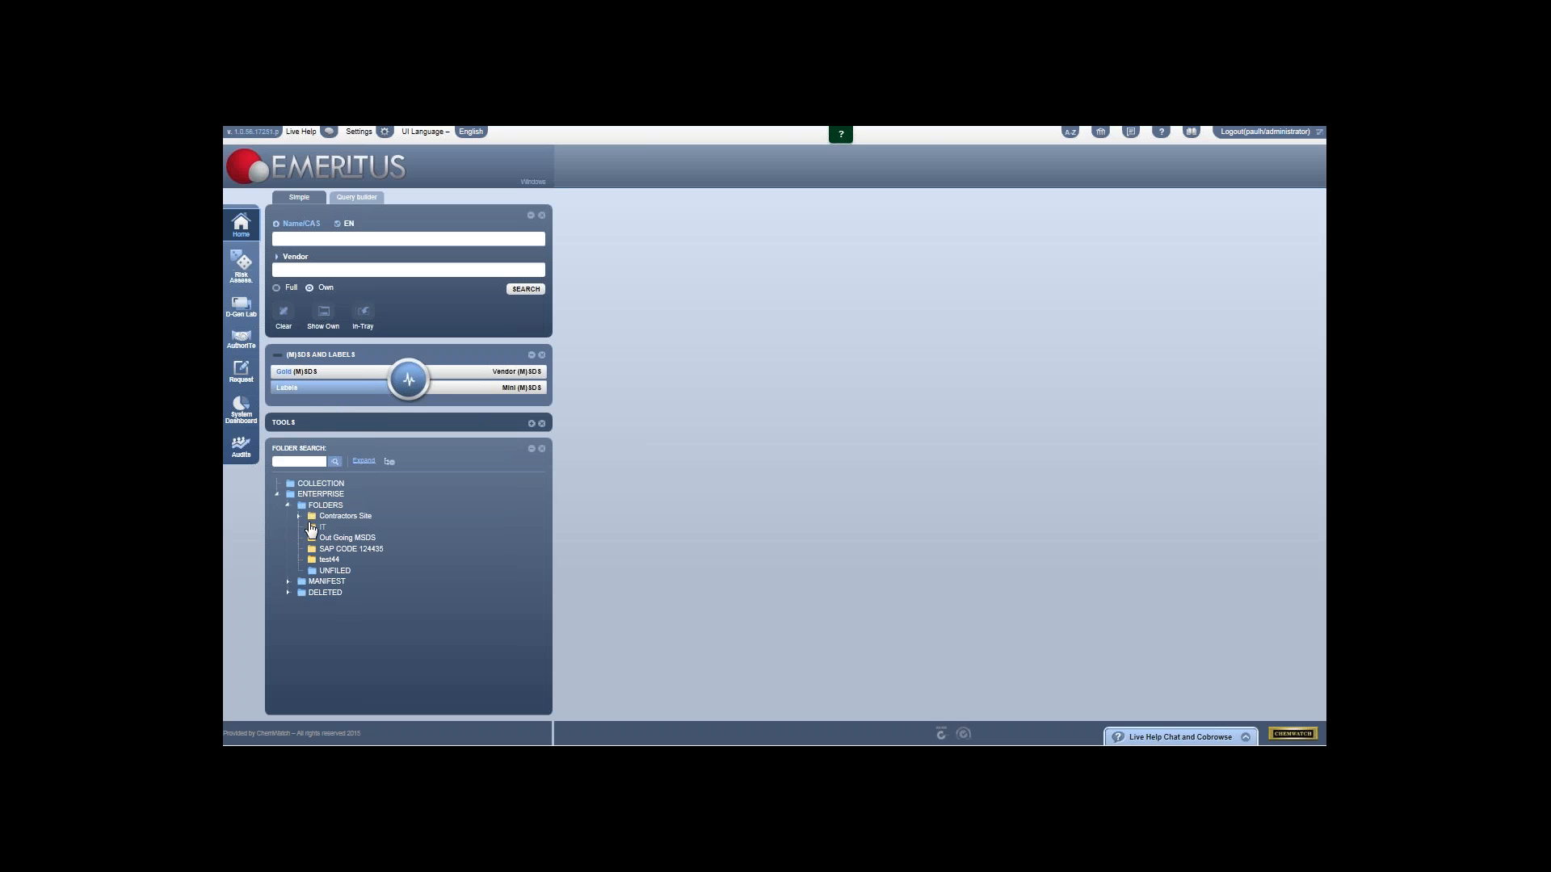
left_click(312, 527)
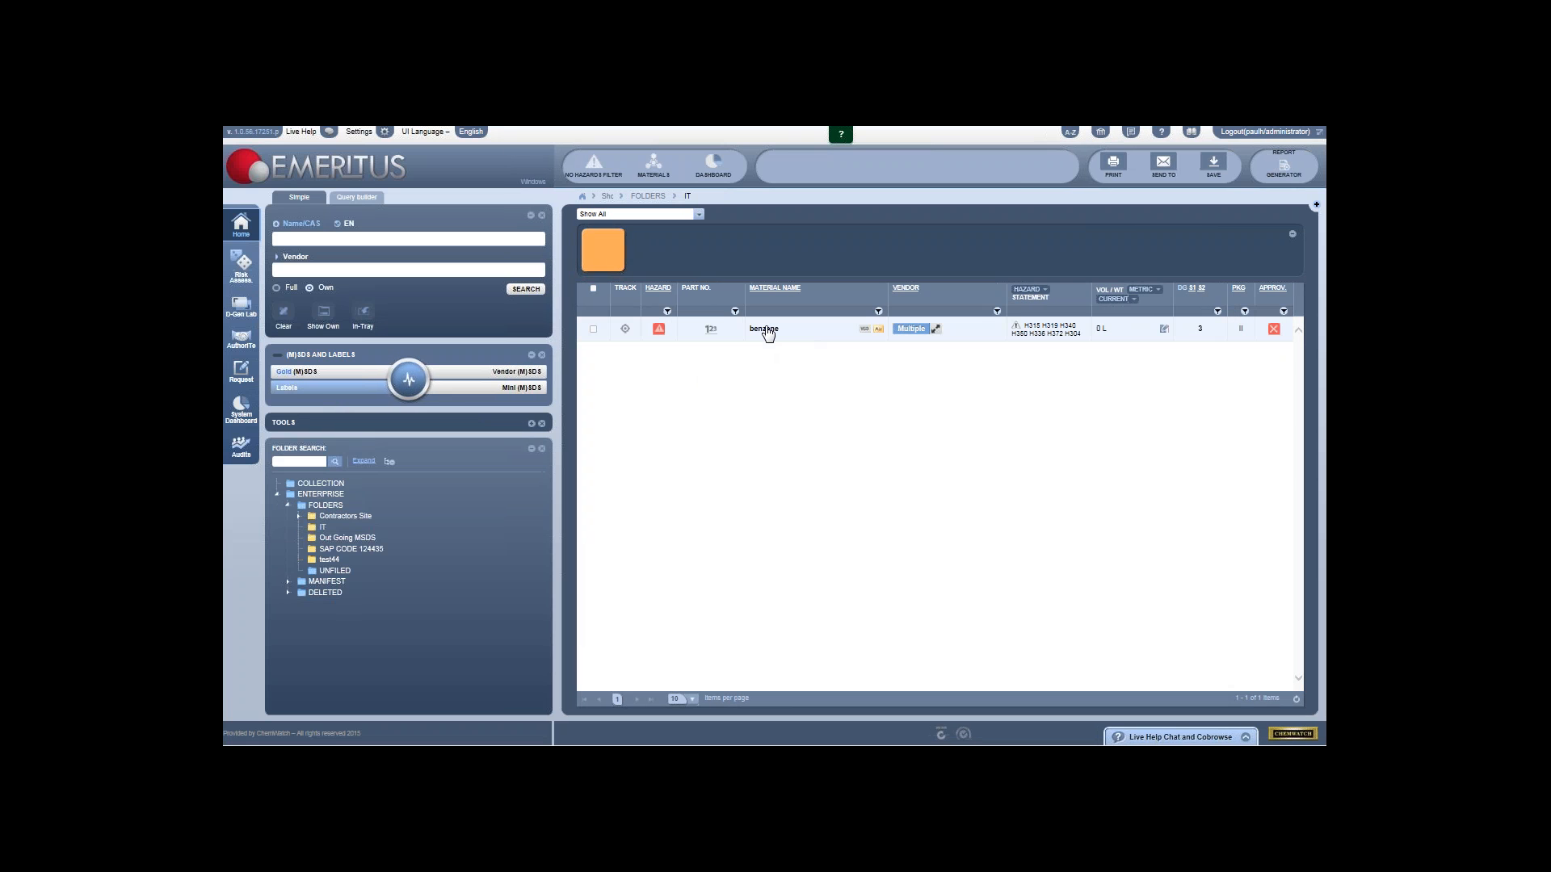
left_click(764, 329)
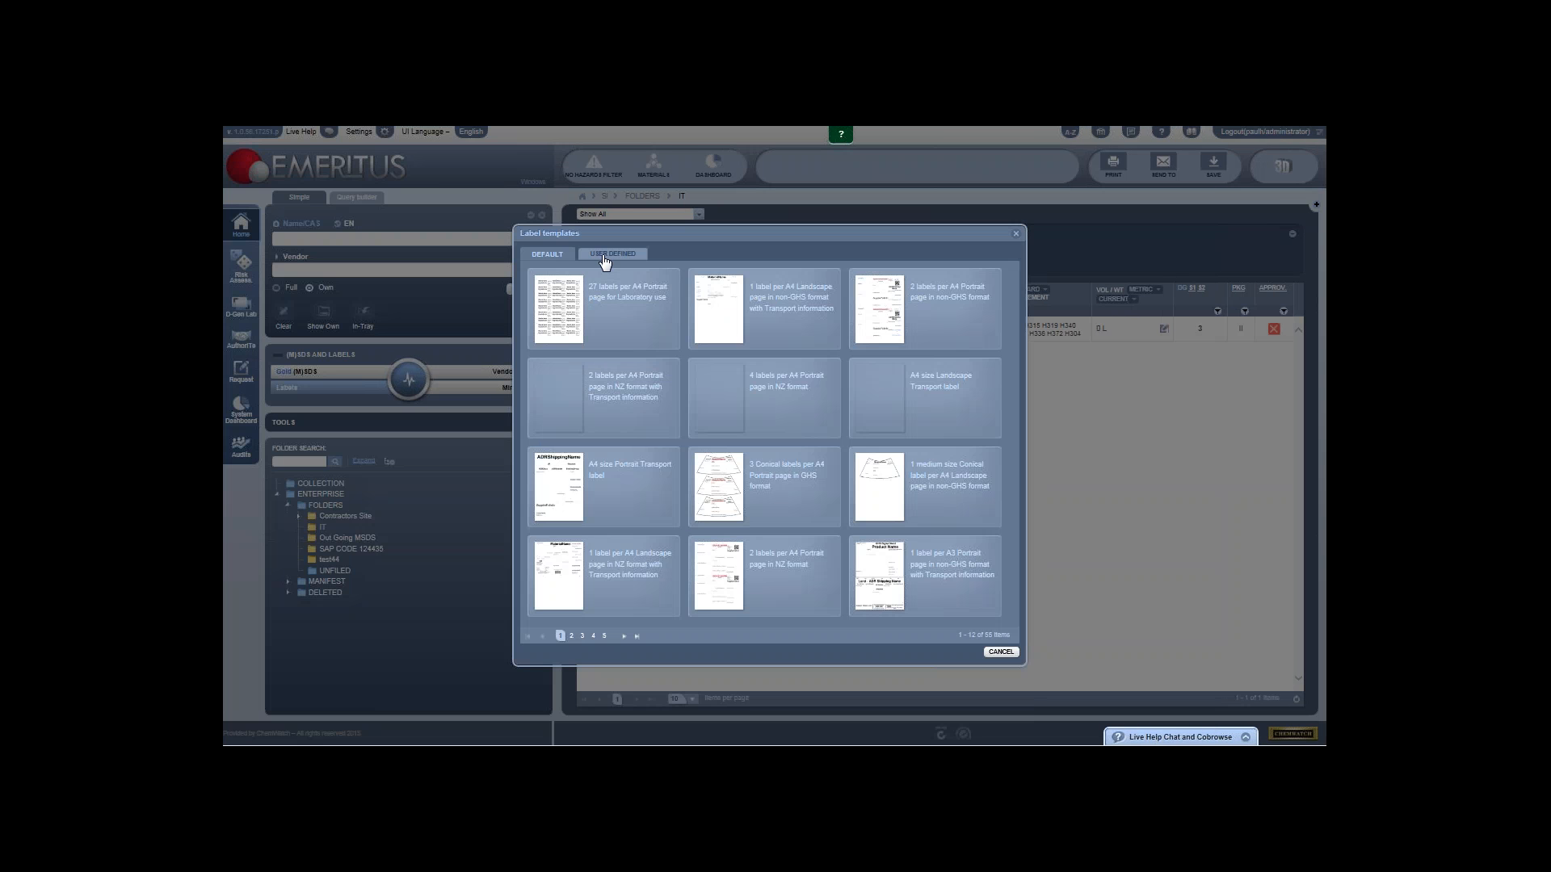
Step: Search the user-defined label templates for "ppp" and choose the template "ppppo"
left_click(602, 255)
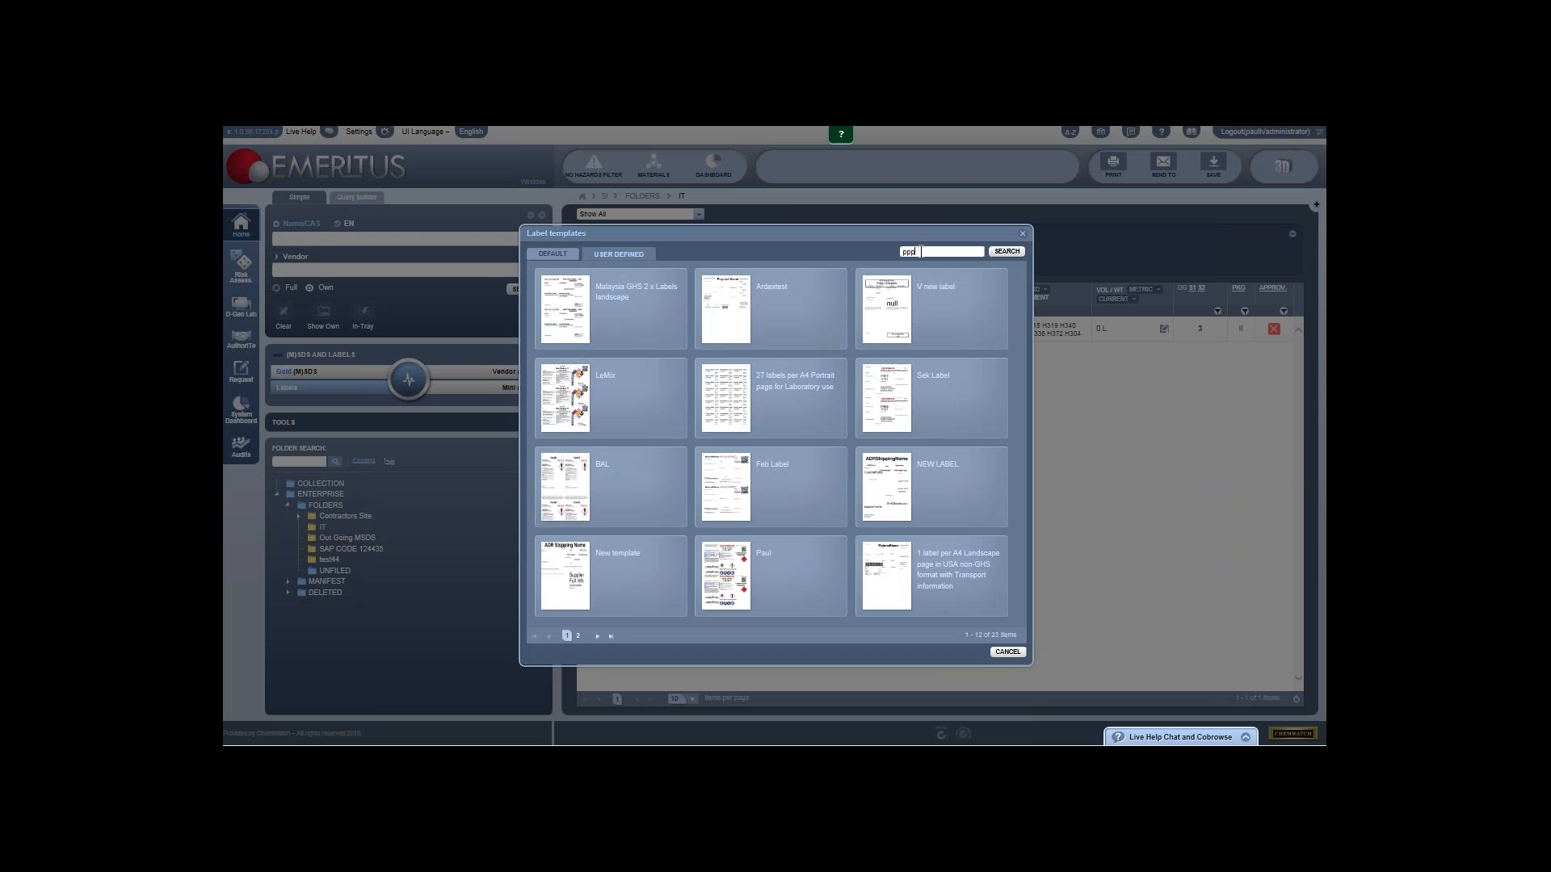
left_click(1007, 251)
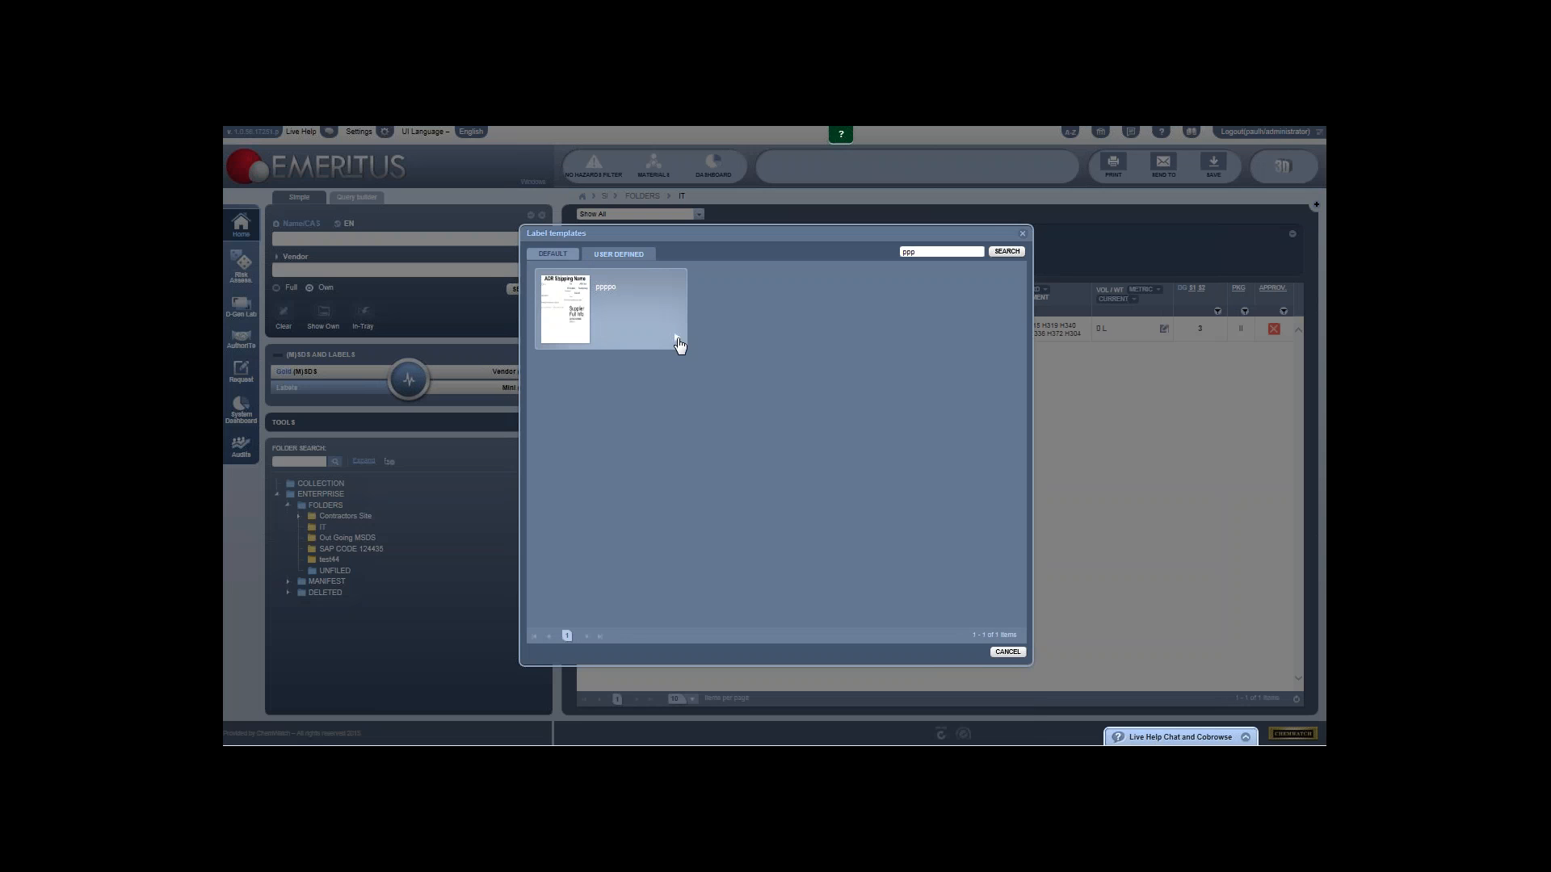
left_click(677, 343)
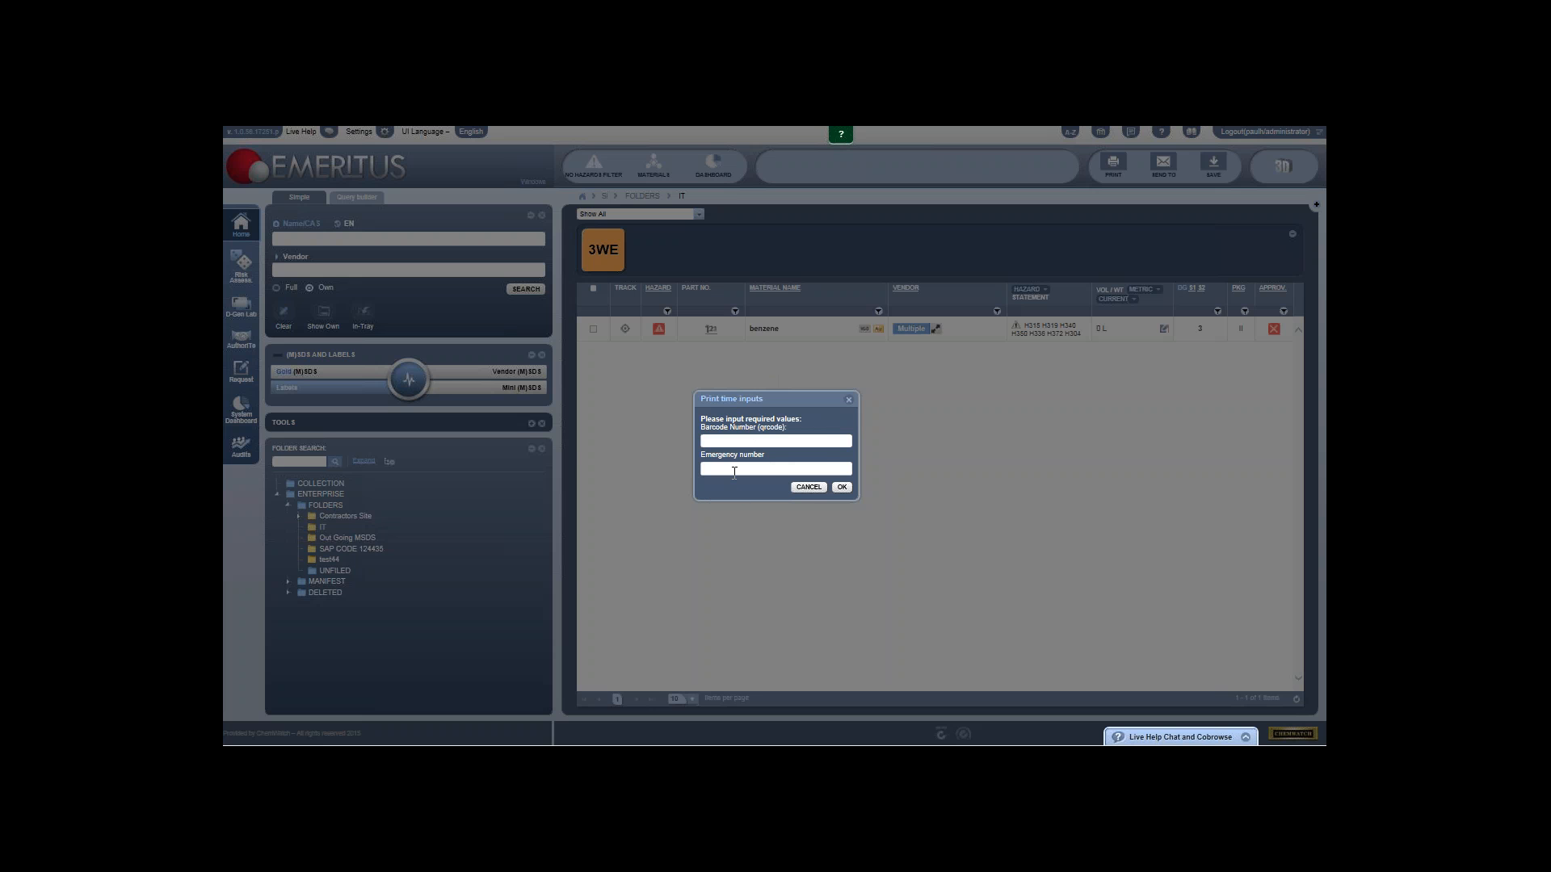
Step: Generate the benzene label with QR code barcode number 34567890 and an emergency number as print-time inputs
left_click(732, 441)
type("34567890")
left_click(734, 470)
type("456789")
left_click(735, 472)
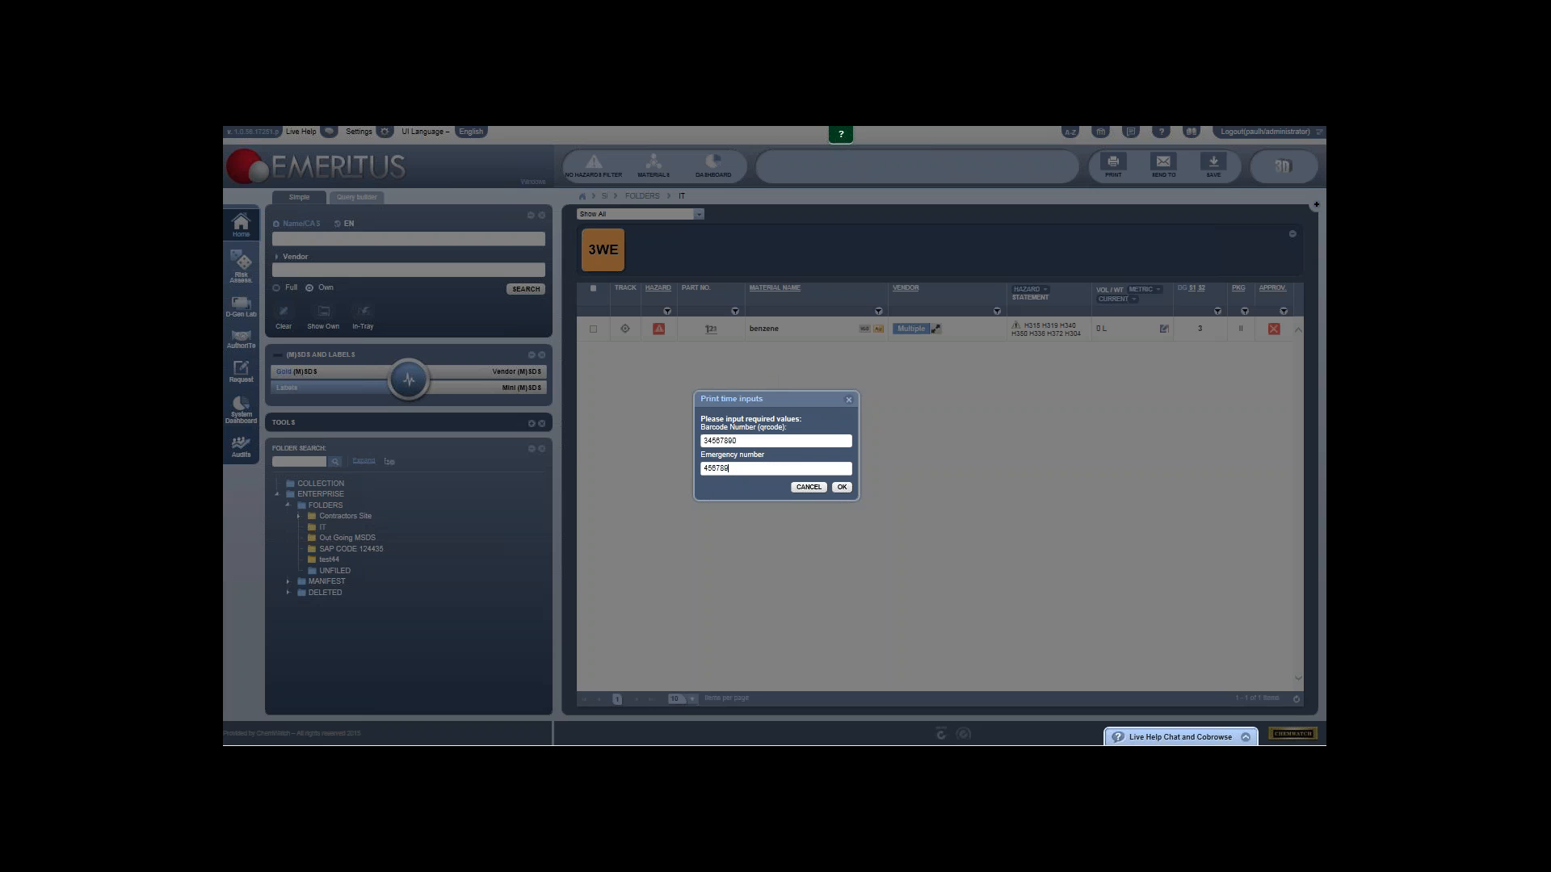
left_click(848, 491)
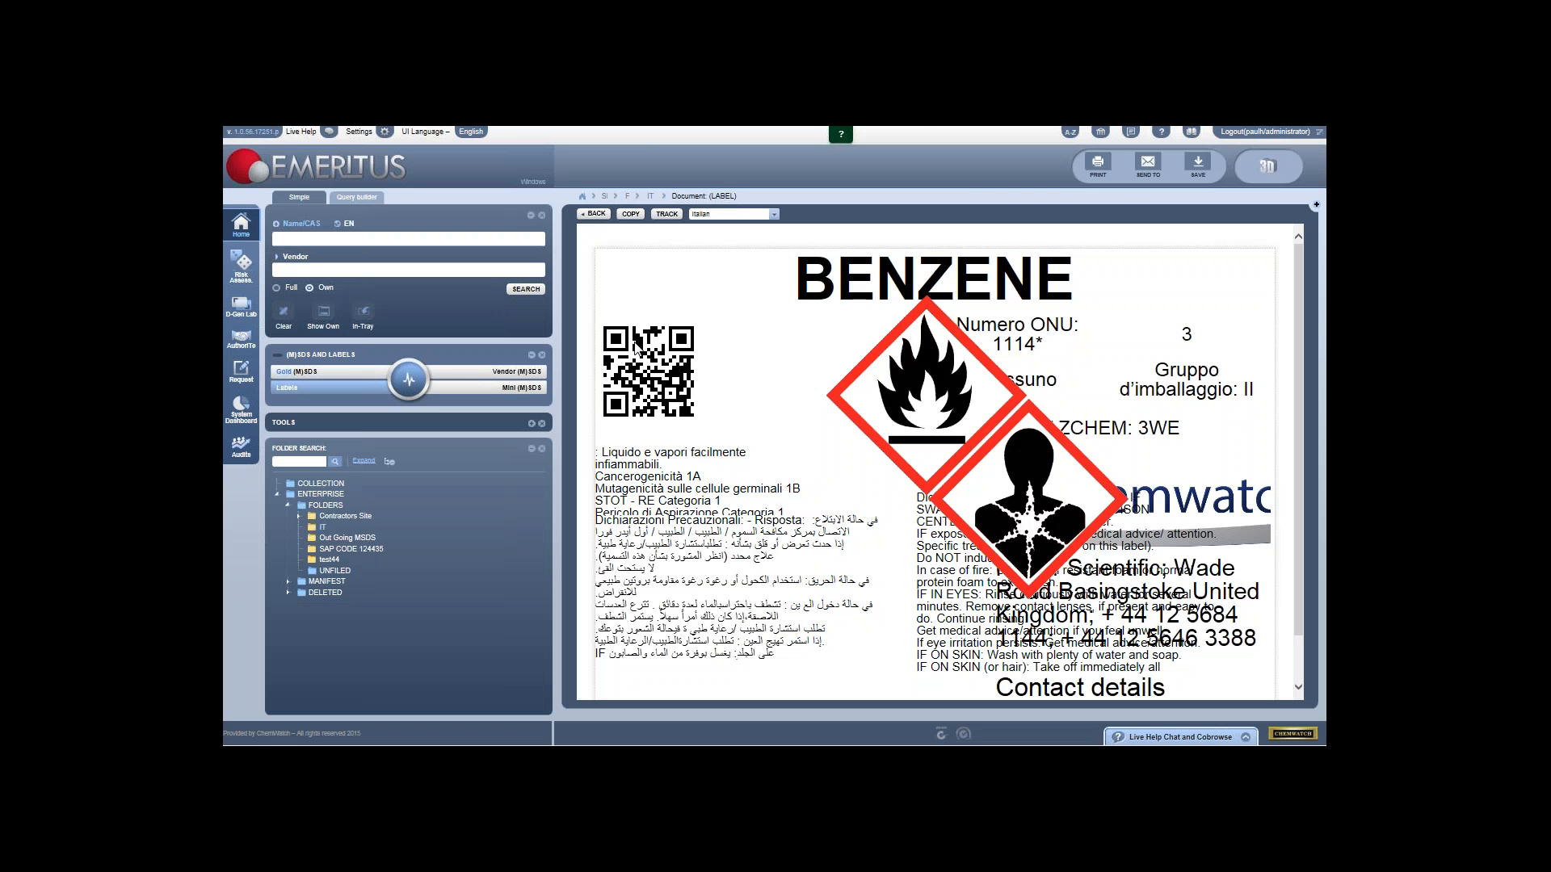
Step: Examine the generated benzene label from the QR code down to the contact details, and return to the IT folder's material list
scroll(669, 356, "down", 1)
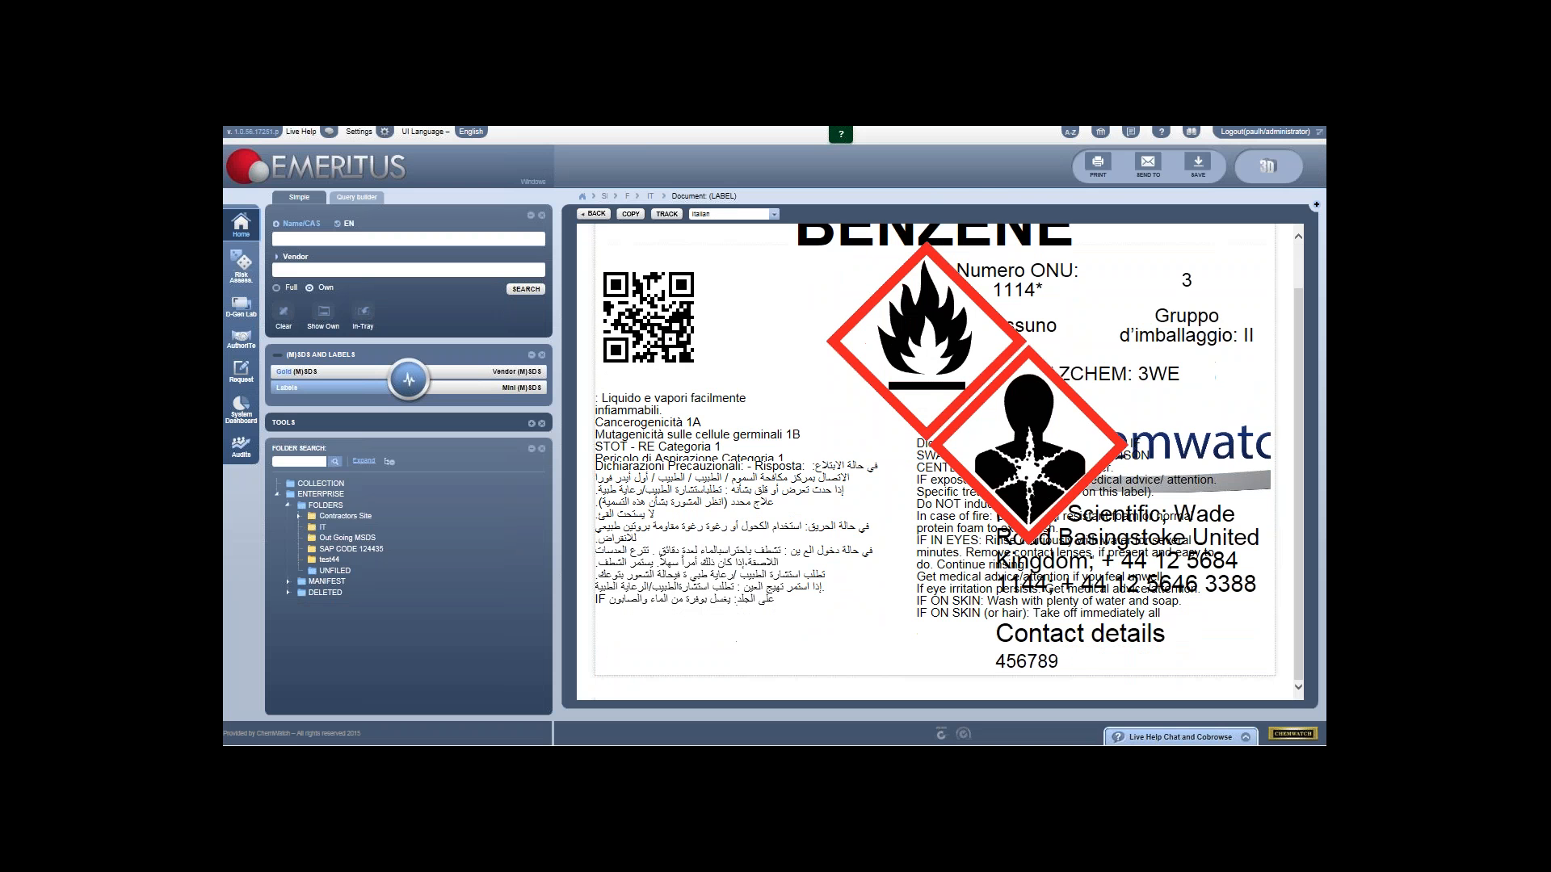
scroll(670, 355, "up", 2)
scroll(670, 356, "down", 2)
scroll(669, 356, "up", 2)
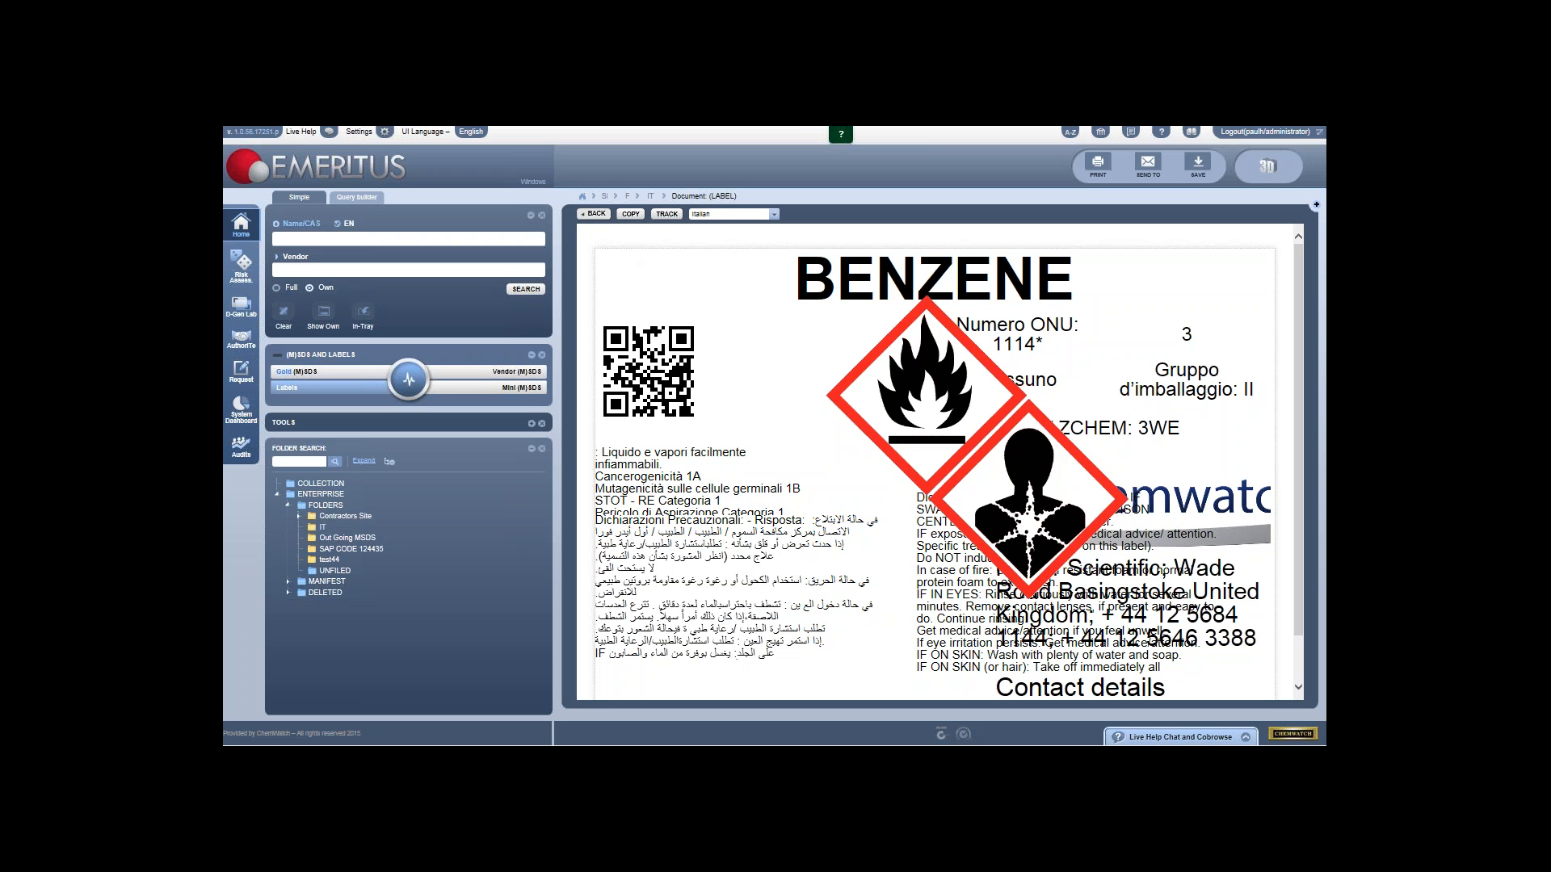
left_click(598, 215)
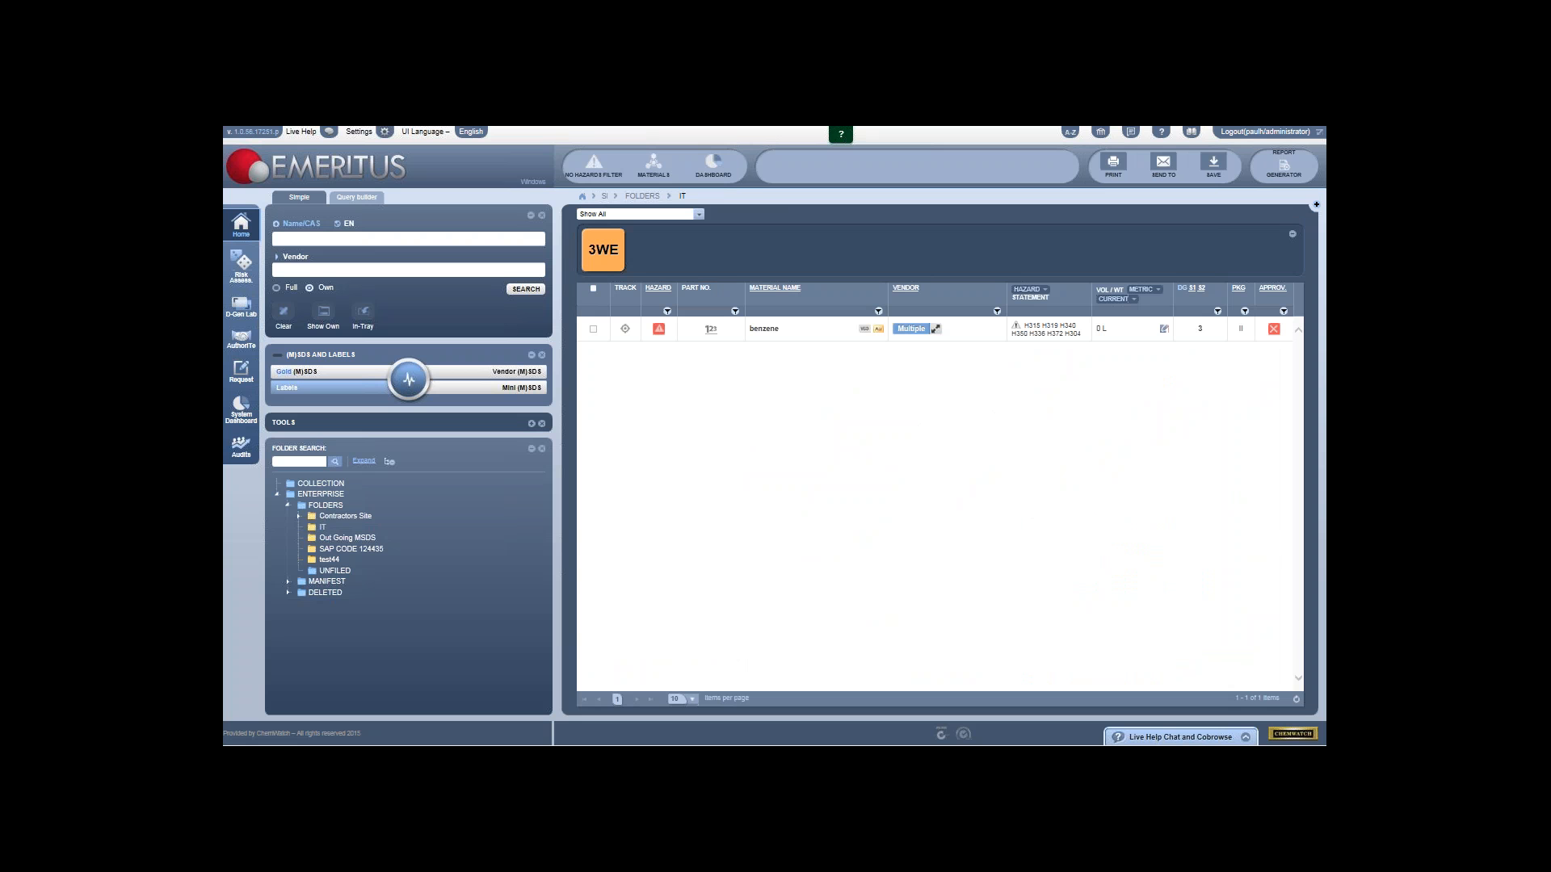